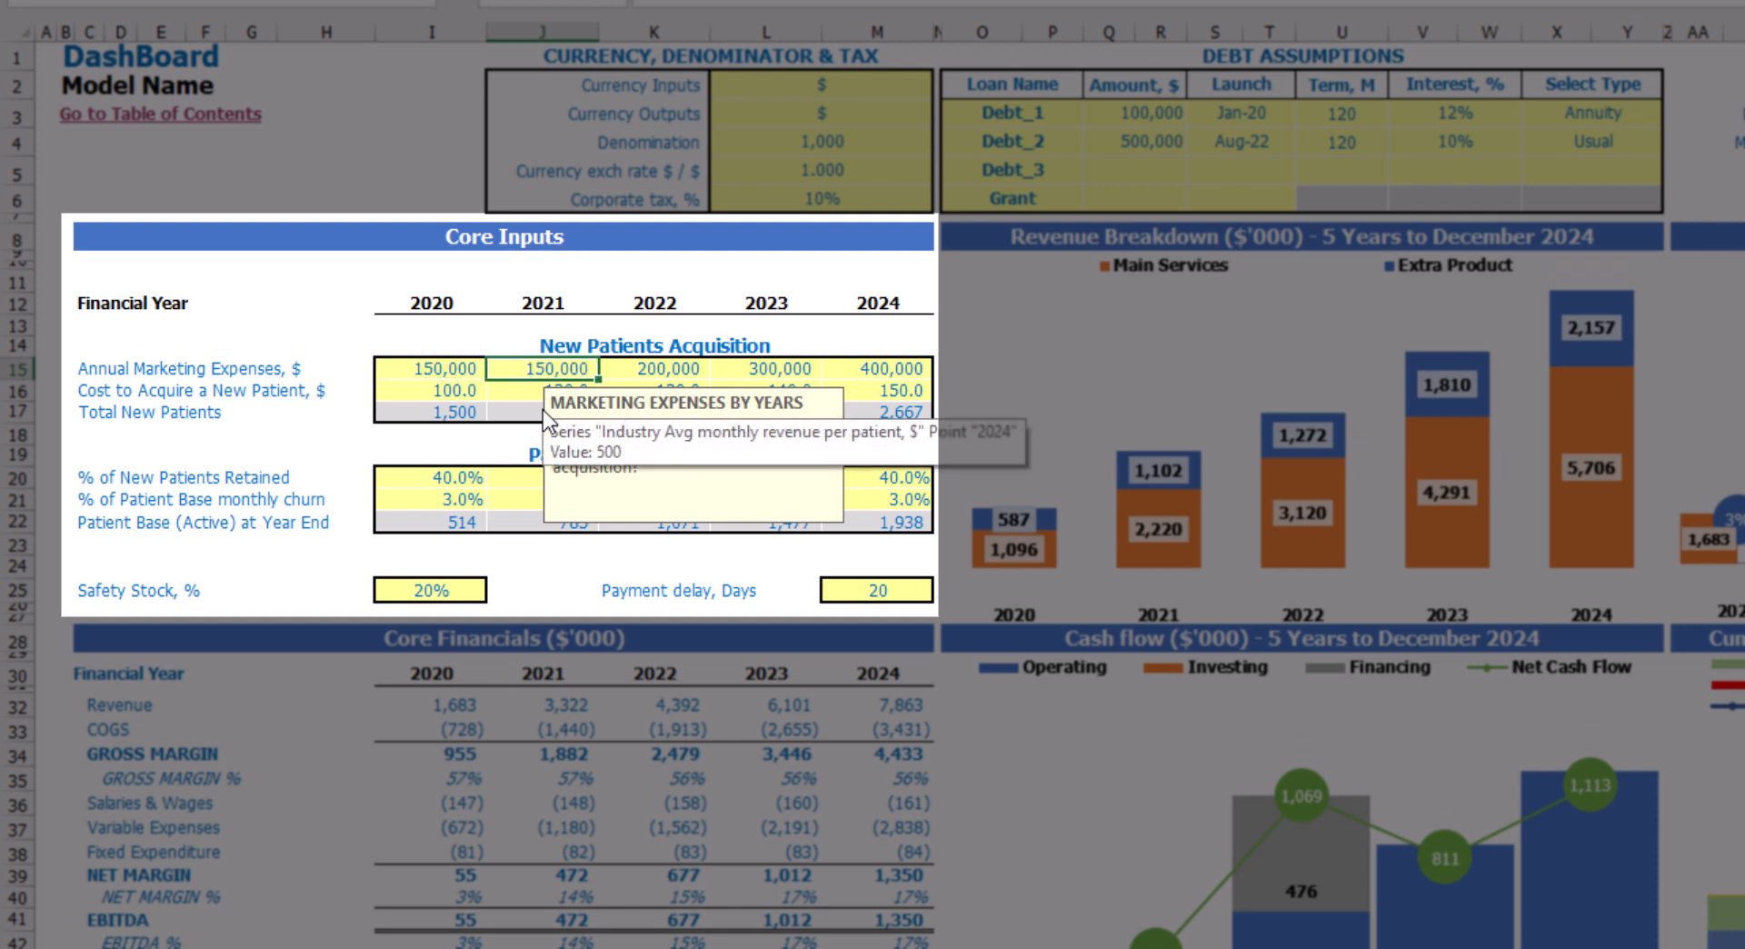
Set the 2021 annual marketing expenses to the 2020 amount plus 50,000
{"action": "key", "text": "F2"}
{"action": "type", "text": "+"}
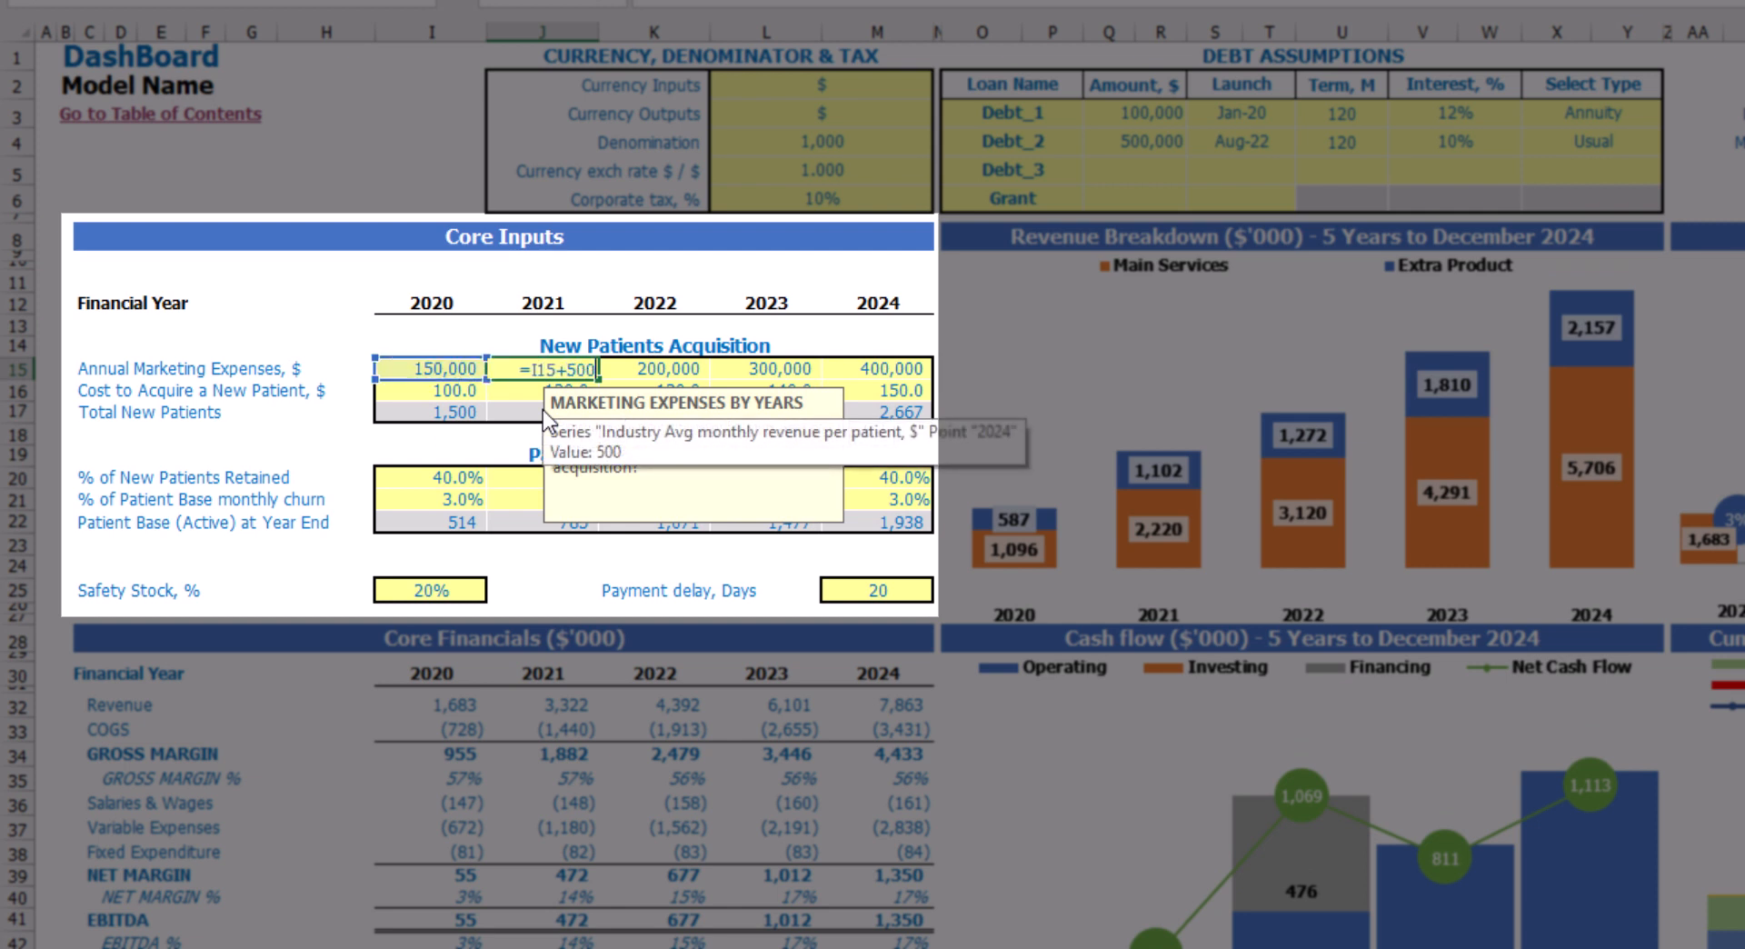
{"action": "type", "text": "50000"}
{"action": "key", "text": "Return"}
Copy the 2021 marketing expenses formula across 2022, 2023 and 2024
{"action": "key", "text": "Up"}
{"action": "key", "text": "ctrl+c"}
{"action": "key", "text": "Right"}
{"action": "key", "text": "ctrl+shift+Right"}
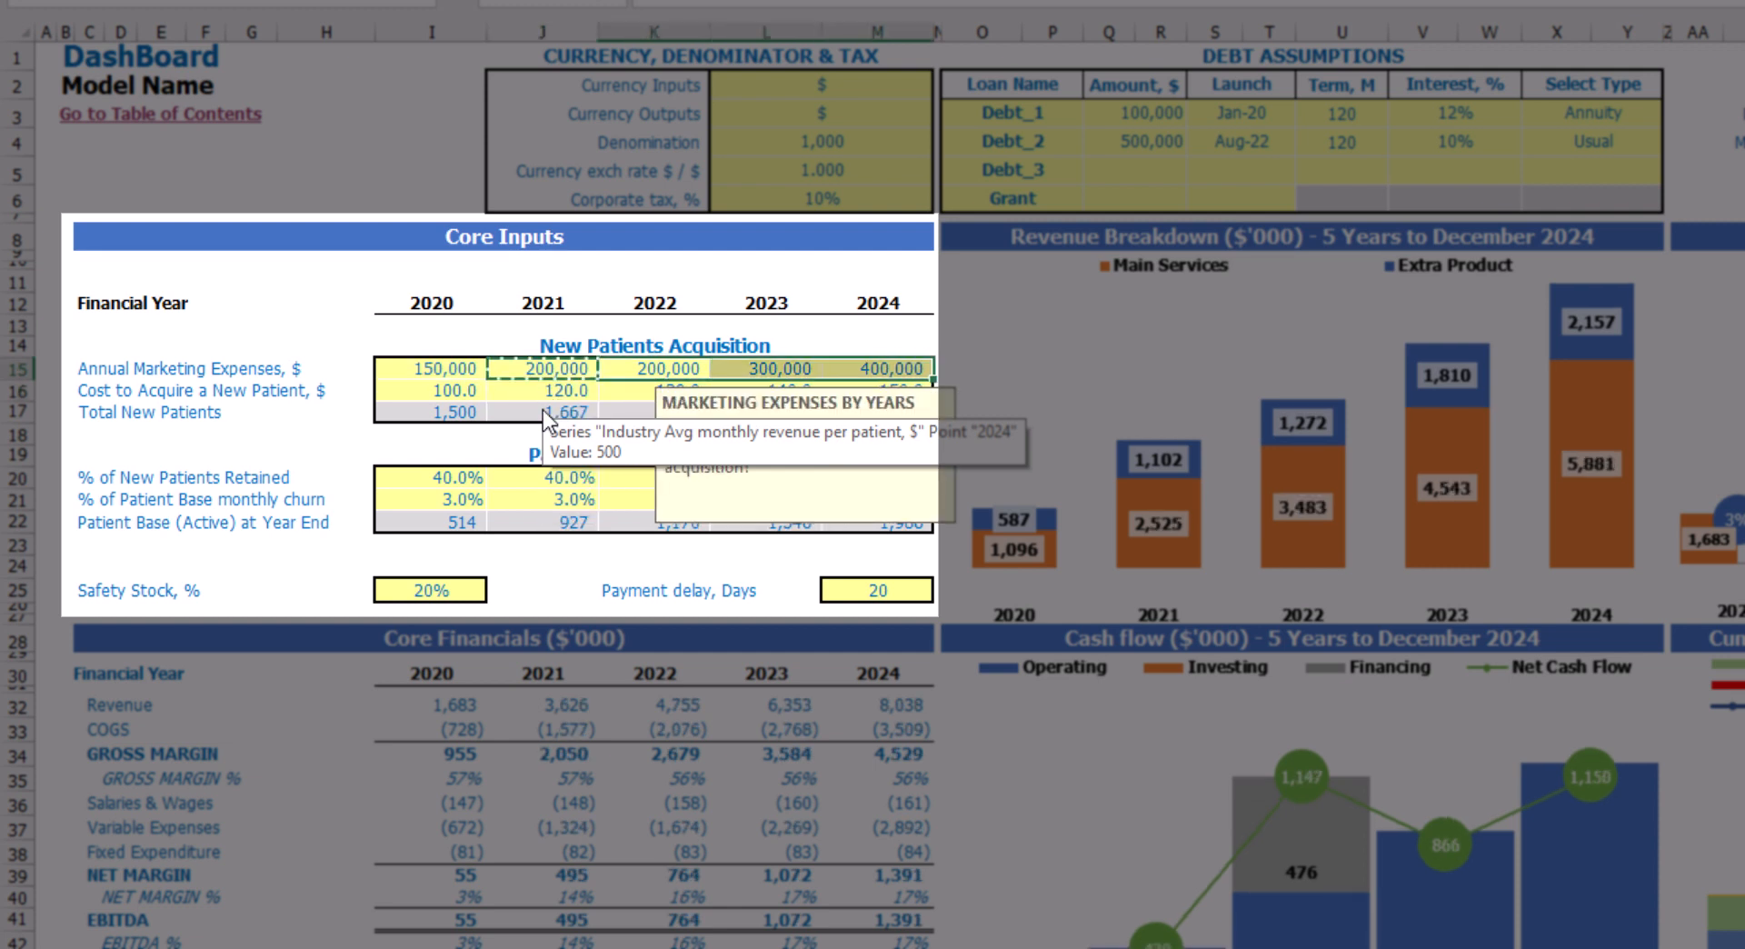
{"action": "key", "text": "ctrl+v"}
{"action": "left_click", "coordinate": [312, 289]}
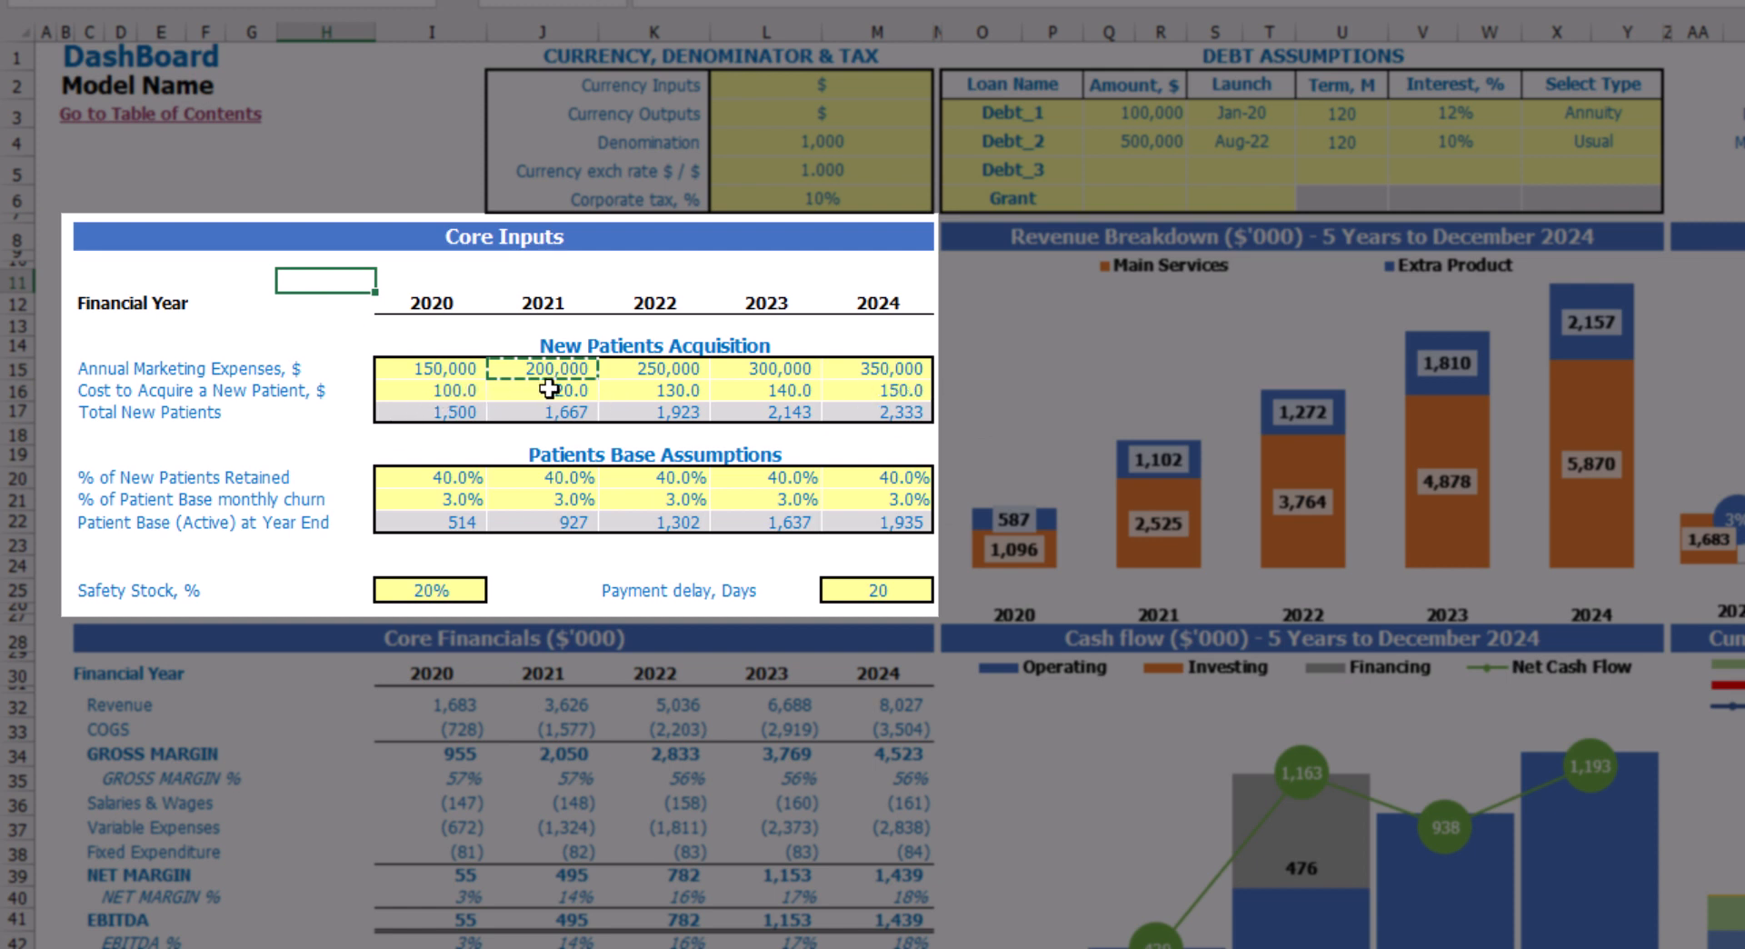
Examine the yearly patient acquisition cost, total new patients, retention, monthly churn and active patient base rows in the core inputs
{"action": "left_click", "coordinate": [686, 393]}
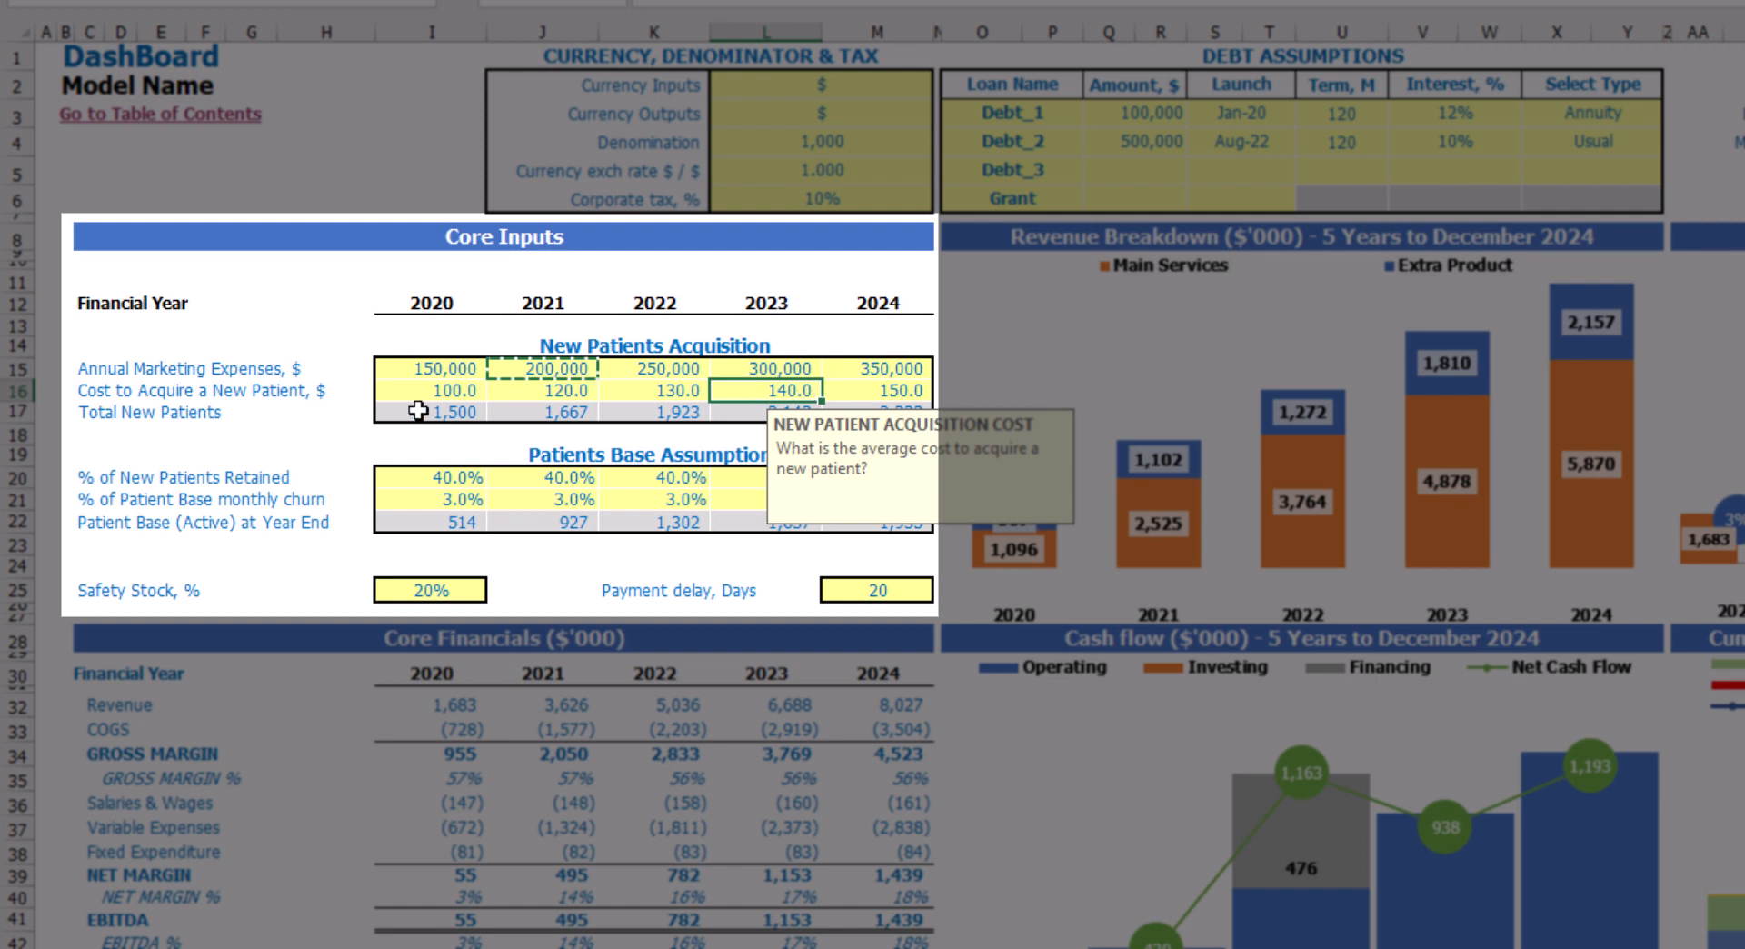
{"action": "left_click", "coordinate": [243, 432]}
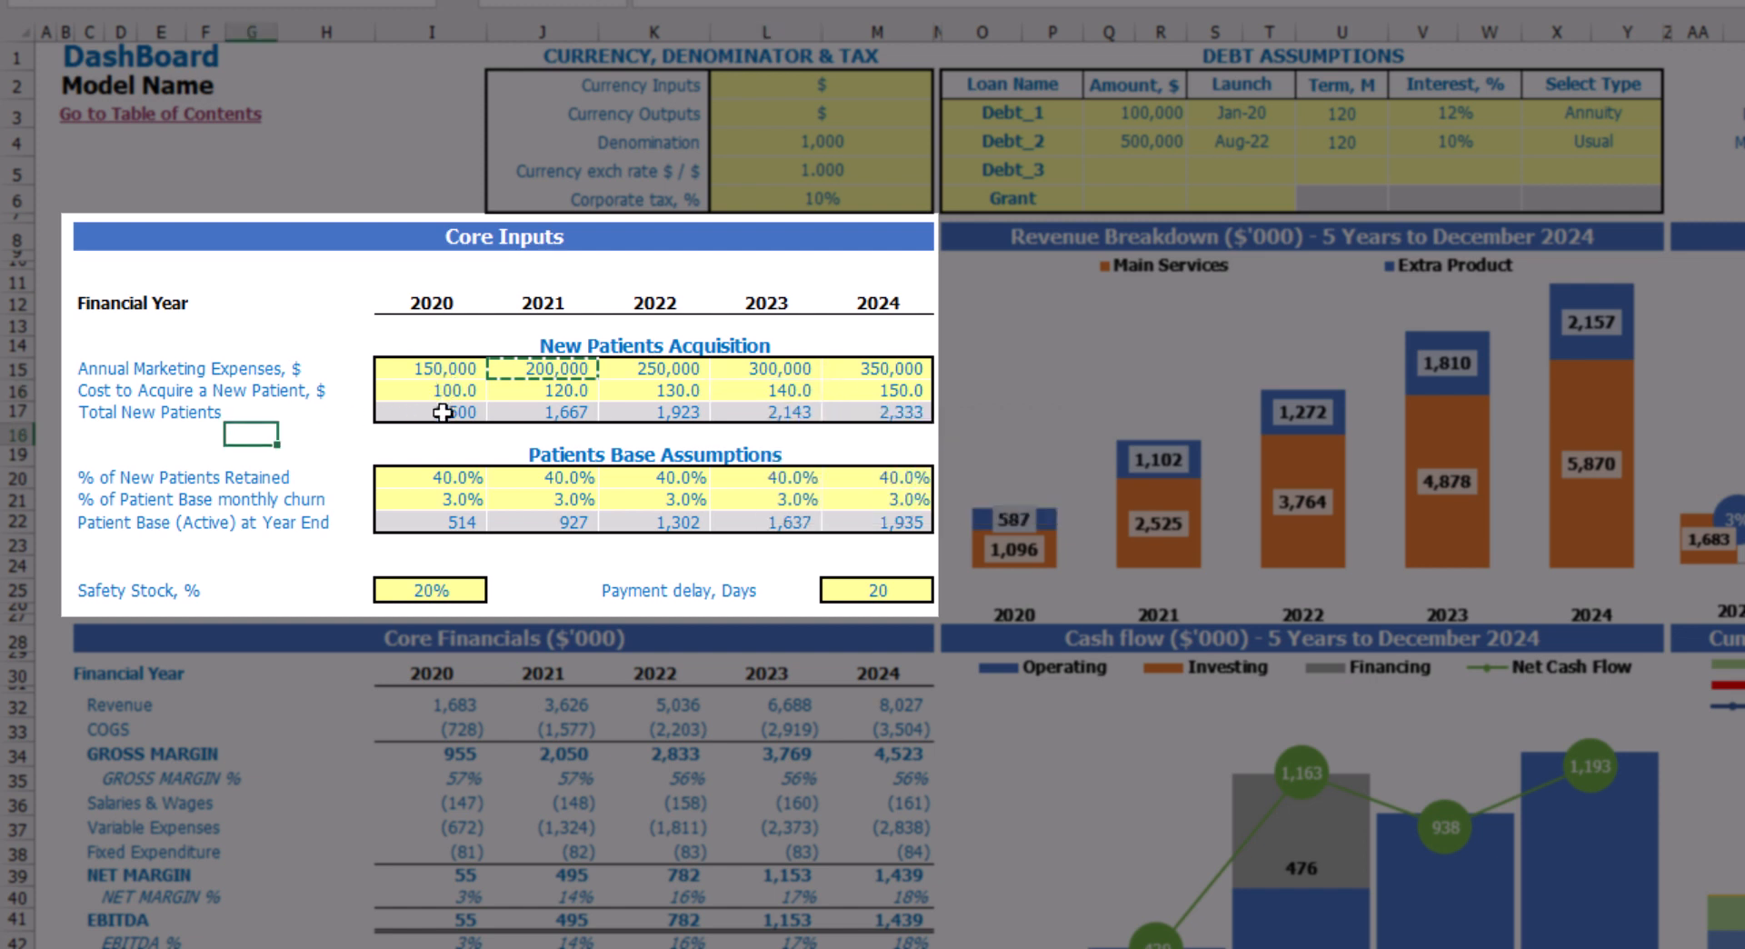
{"action": "left_click_drag", "start_coordinate": [445, 408], "coordinate": [854, 400]}
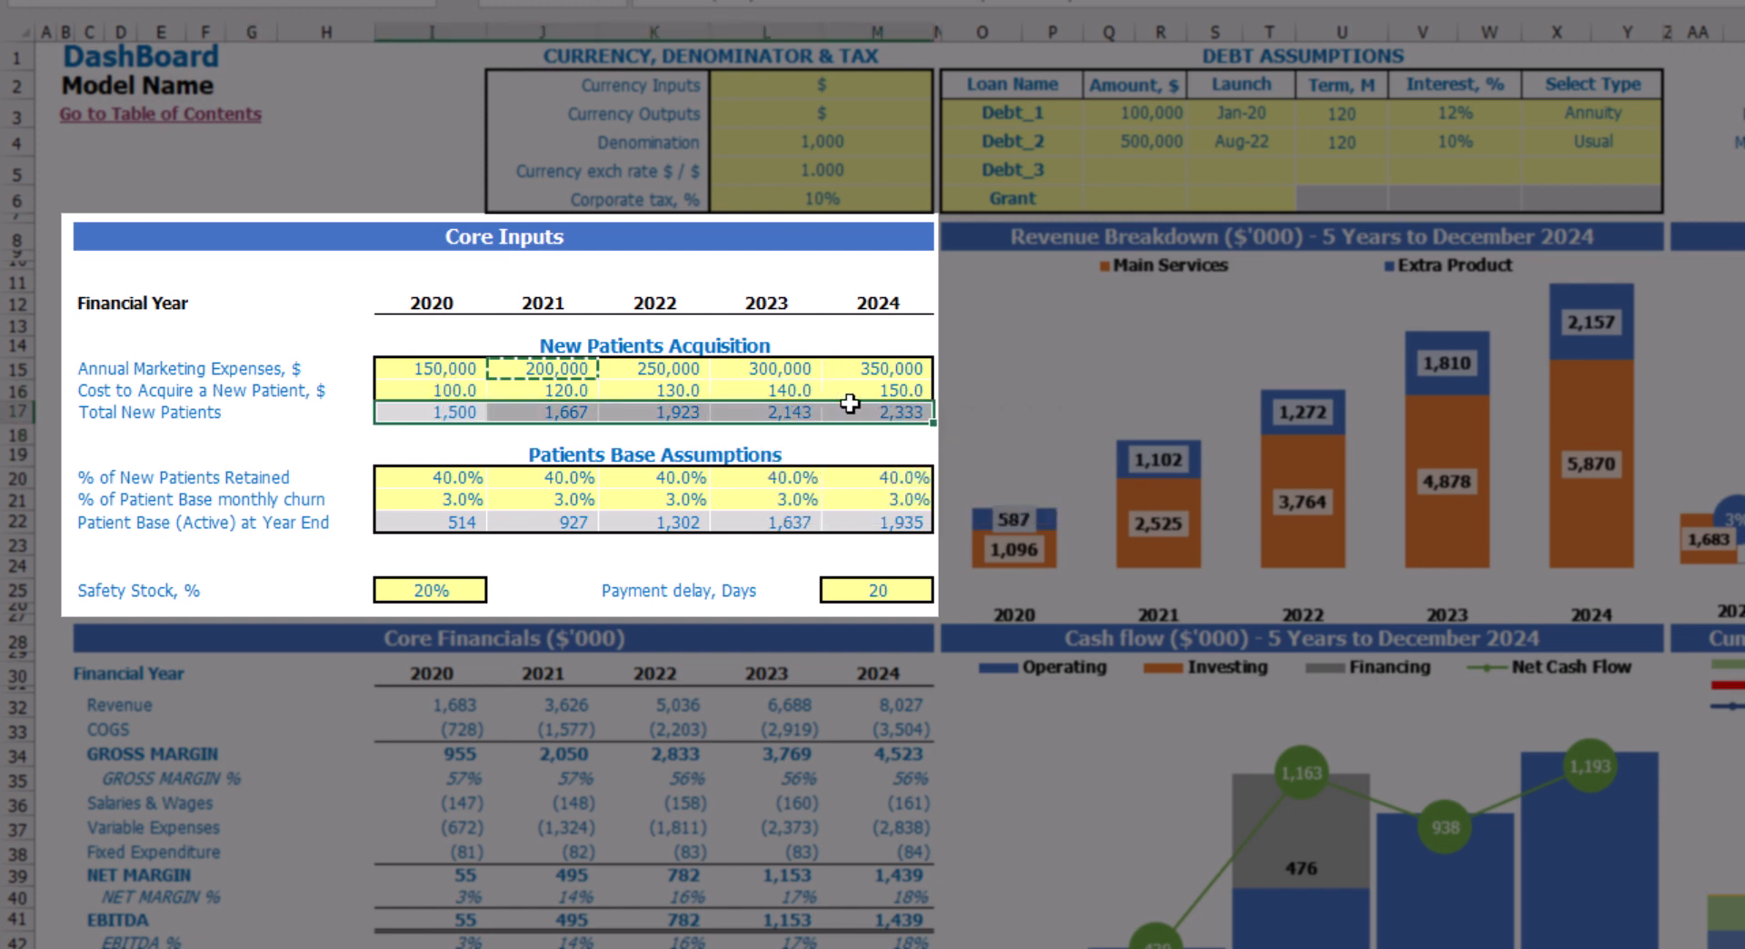
{"action": "left_click", "coordinate": [538, 449]}
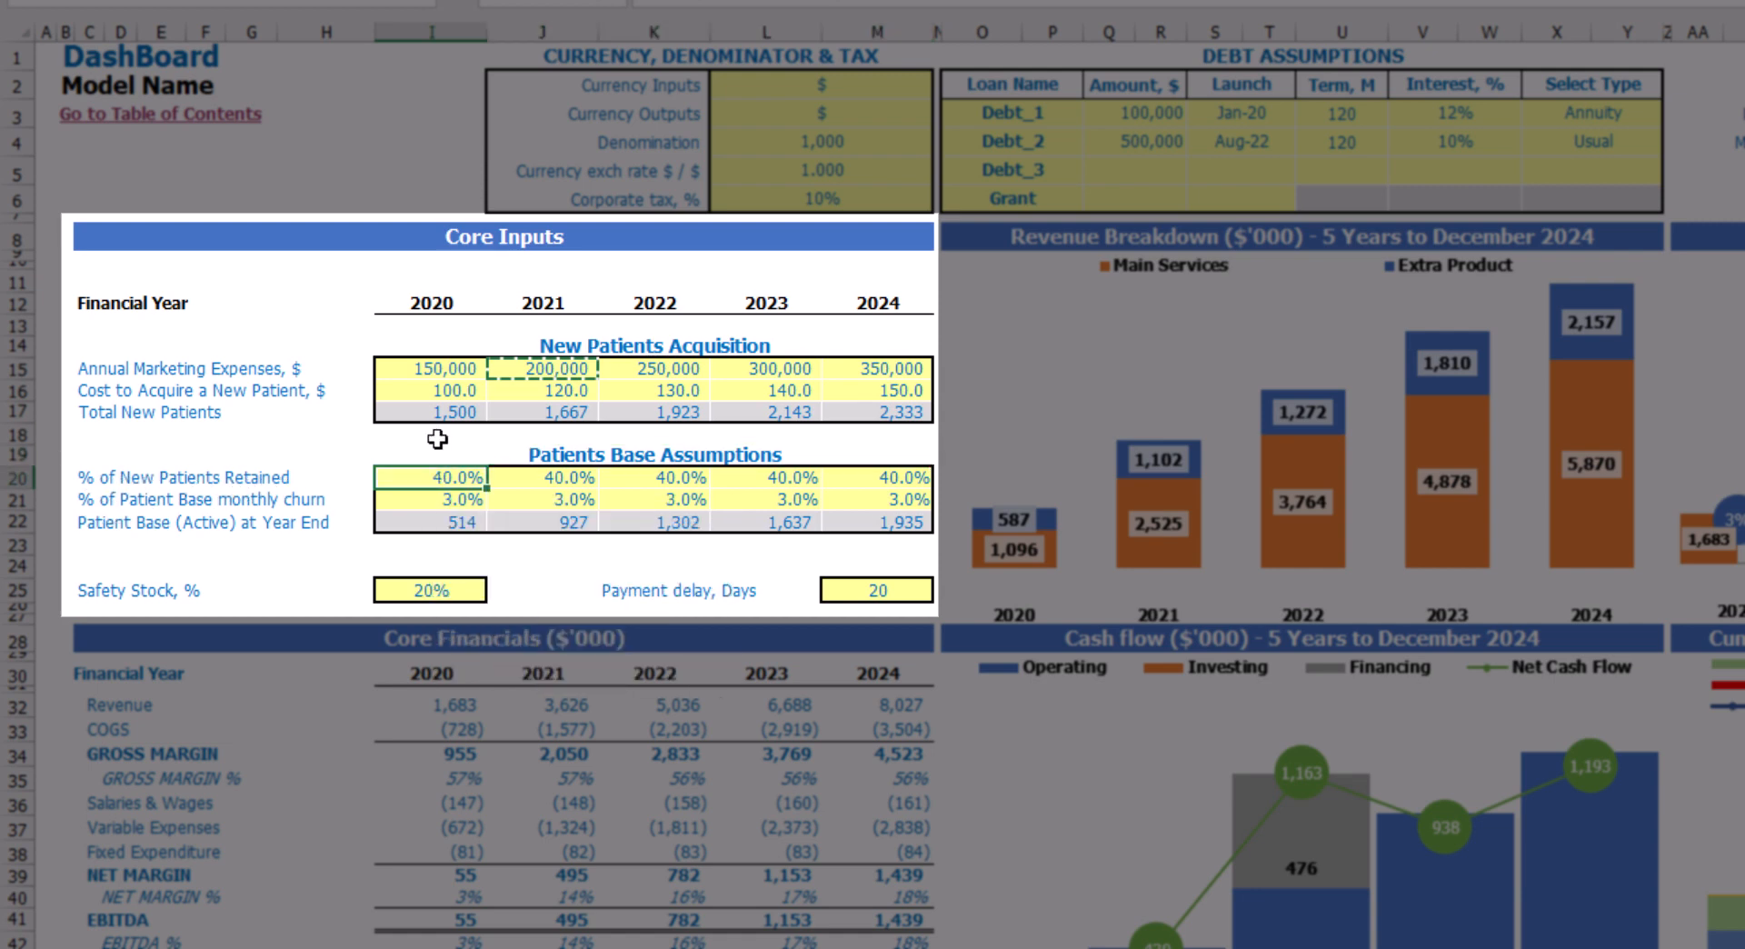
{"action": "left_click", "coordinate": [434, 434]}
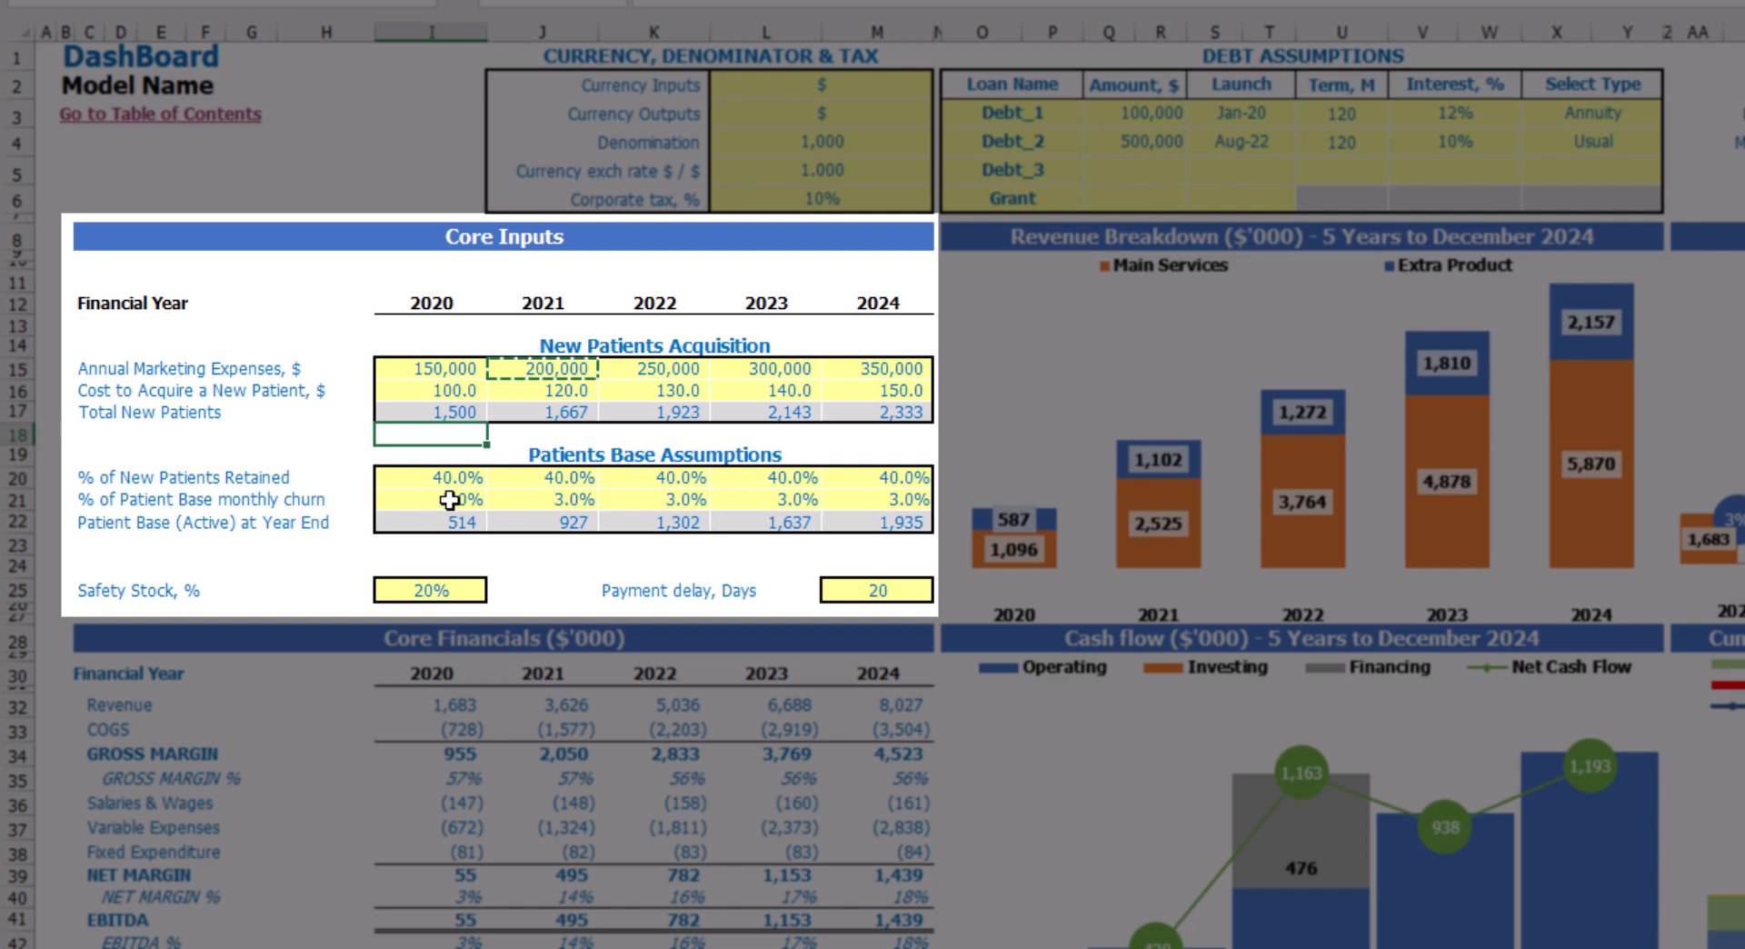
{"action": "left_click", "coordinate": [428, 455]}
{"action": "left_click_drag", "start_coordinate": [468, 502], "coordinate": [872, 498]}
{"action": "left_click", "coordinate": [741, 441]}
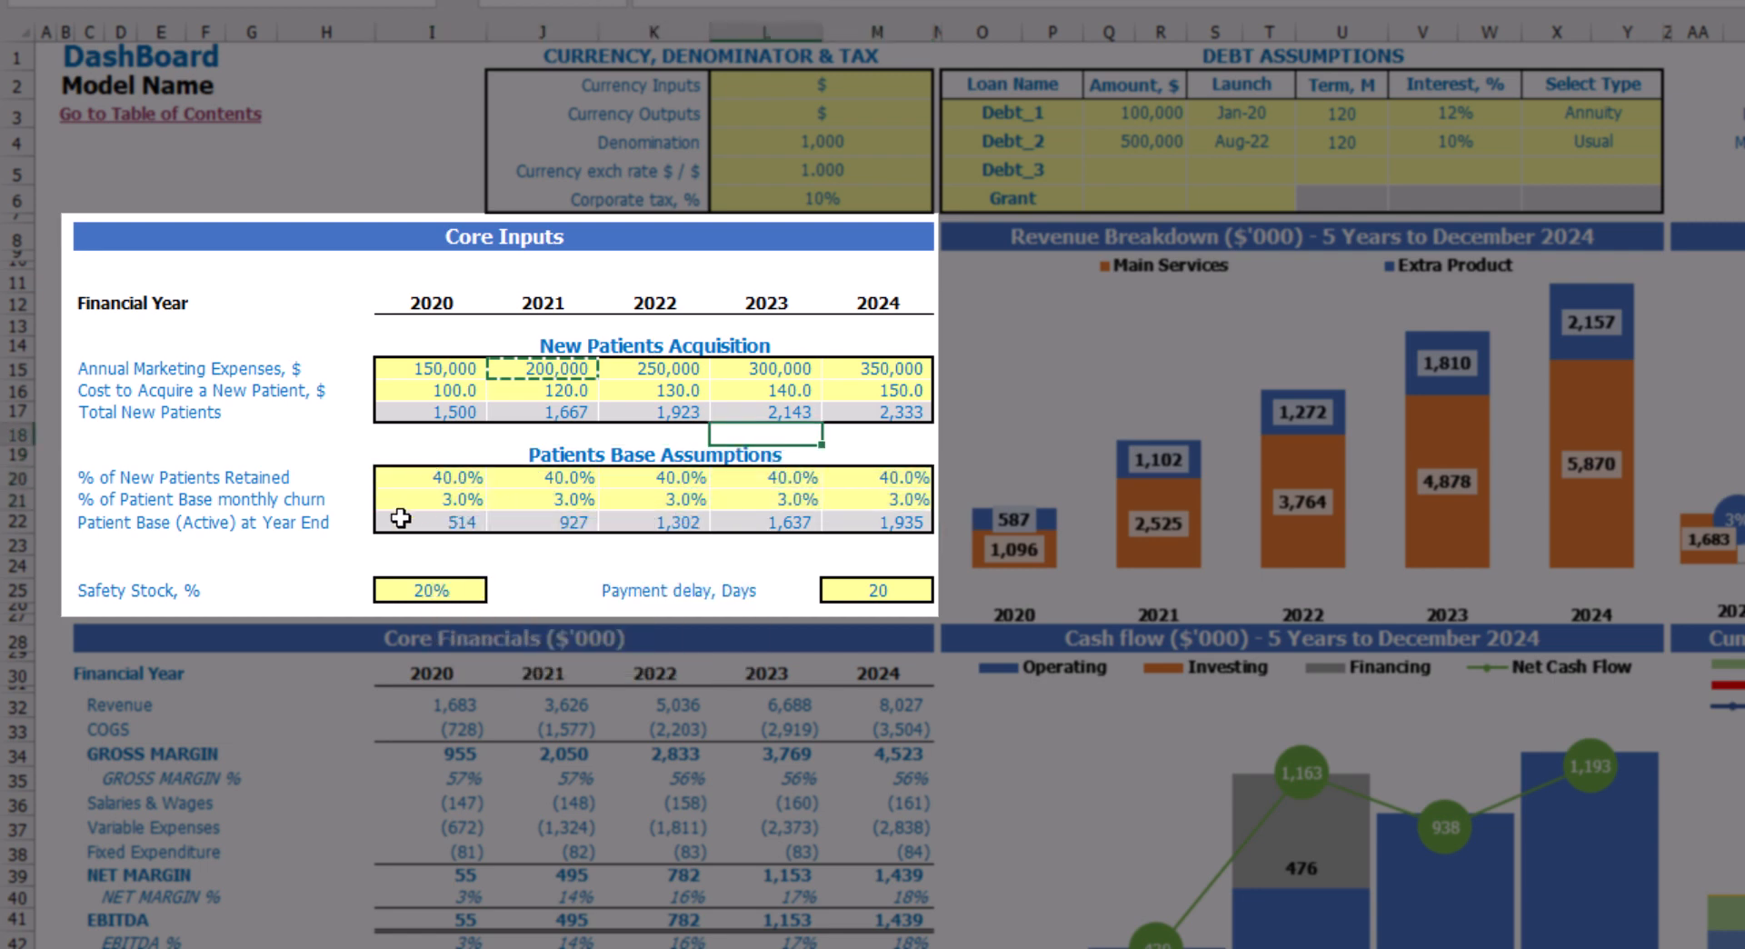
{"action": "left_click_drag", "start_coordinate": [437, 521], "coordinate": [823, 538]}
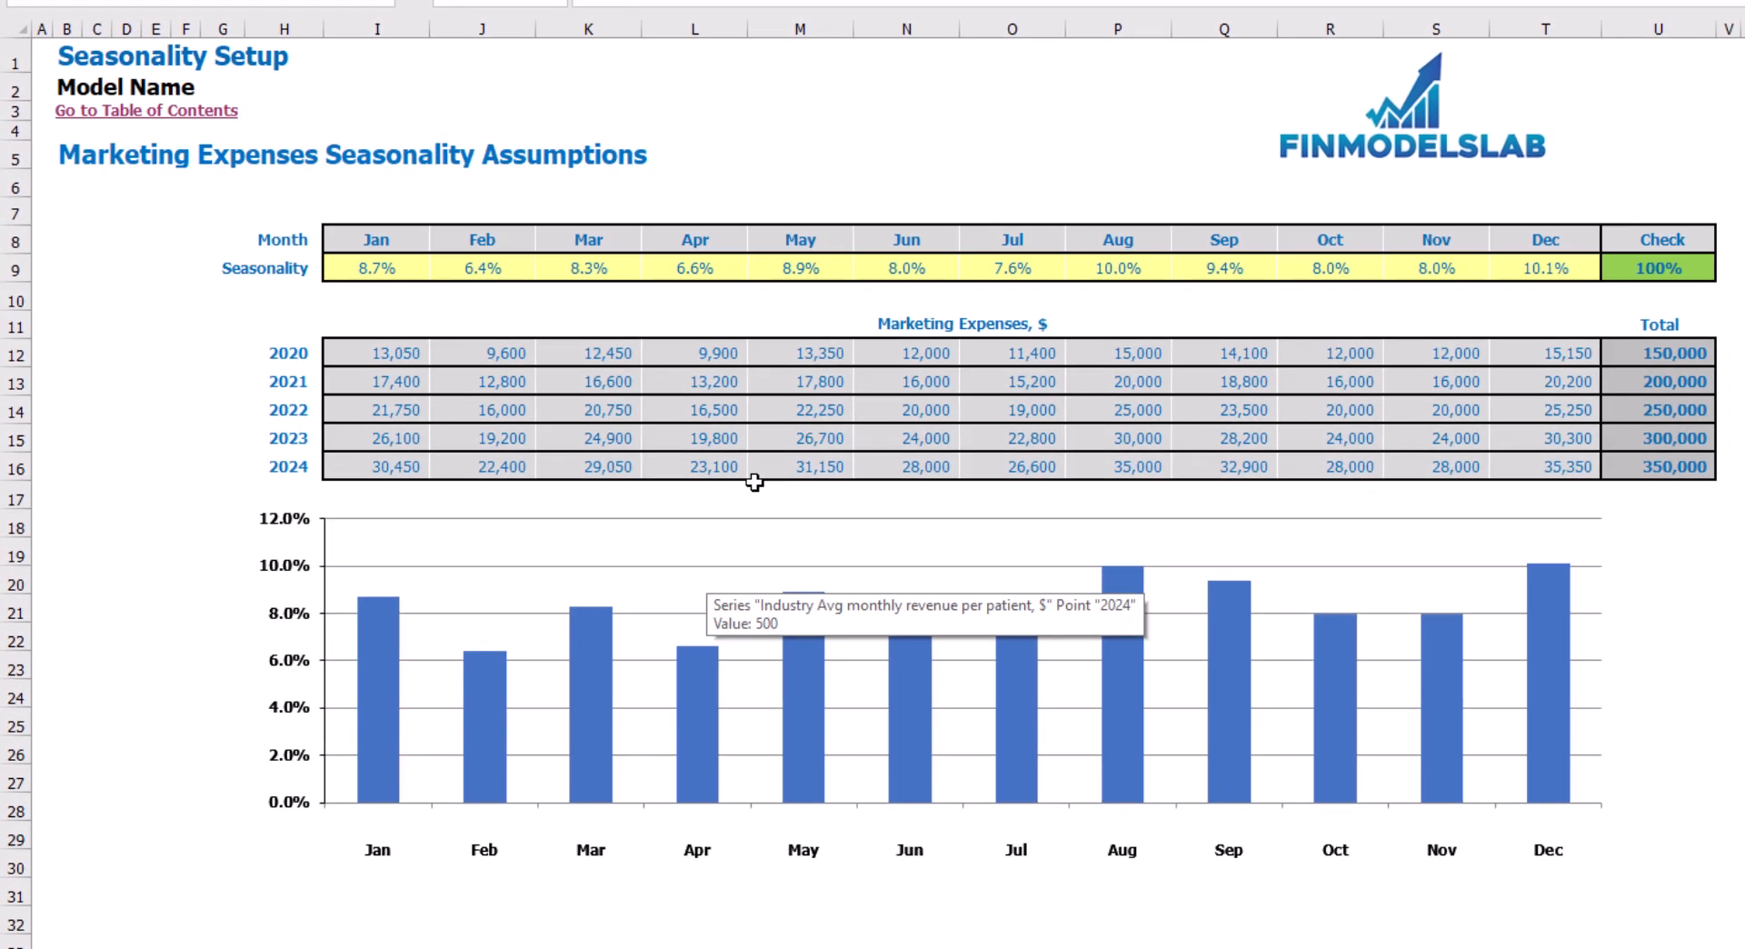
On the Seasonality Setup sheet, set January's marketing expense seasonality to =1/12
{"action": "left_click_drag", "start_coordinate": [410, 270], "coordinate": [1529, 270]}
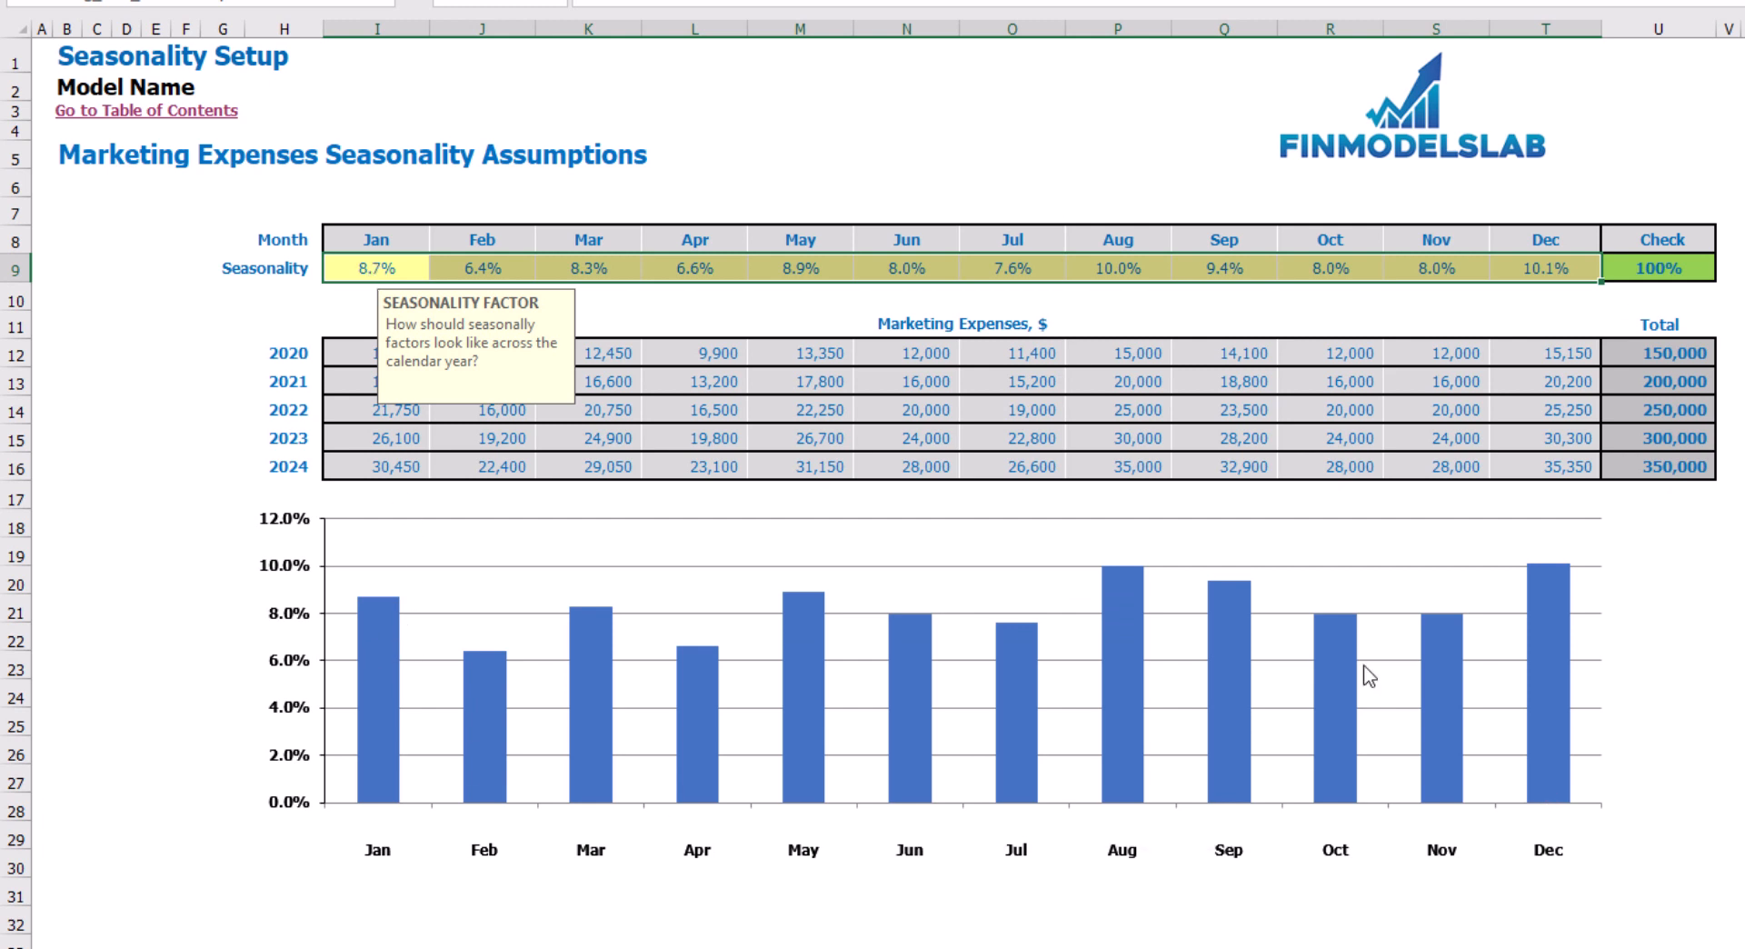
{"action": "left_click", "coordinate": [397, 271]}
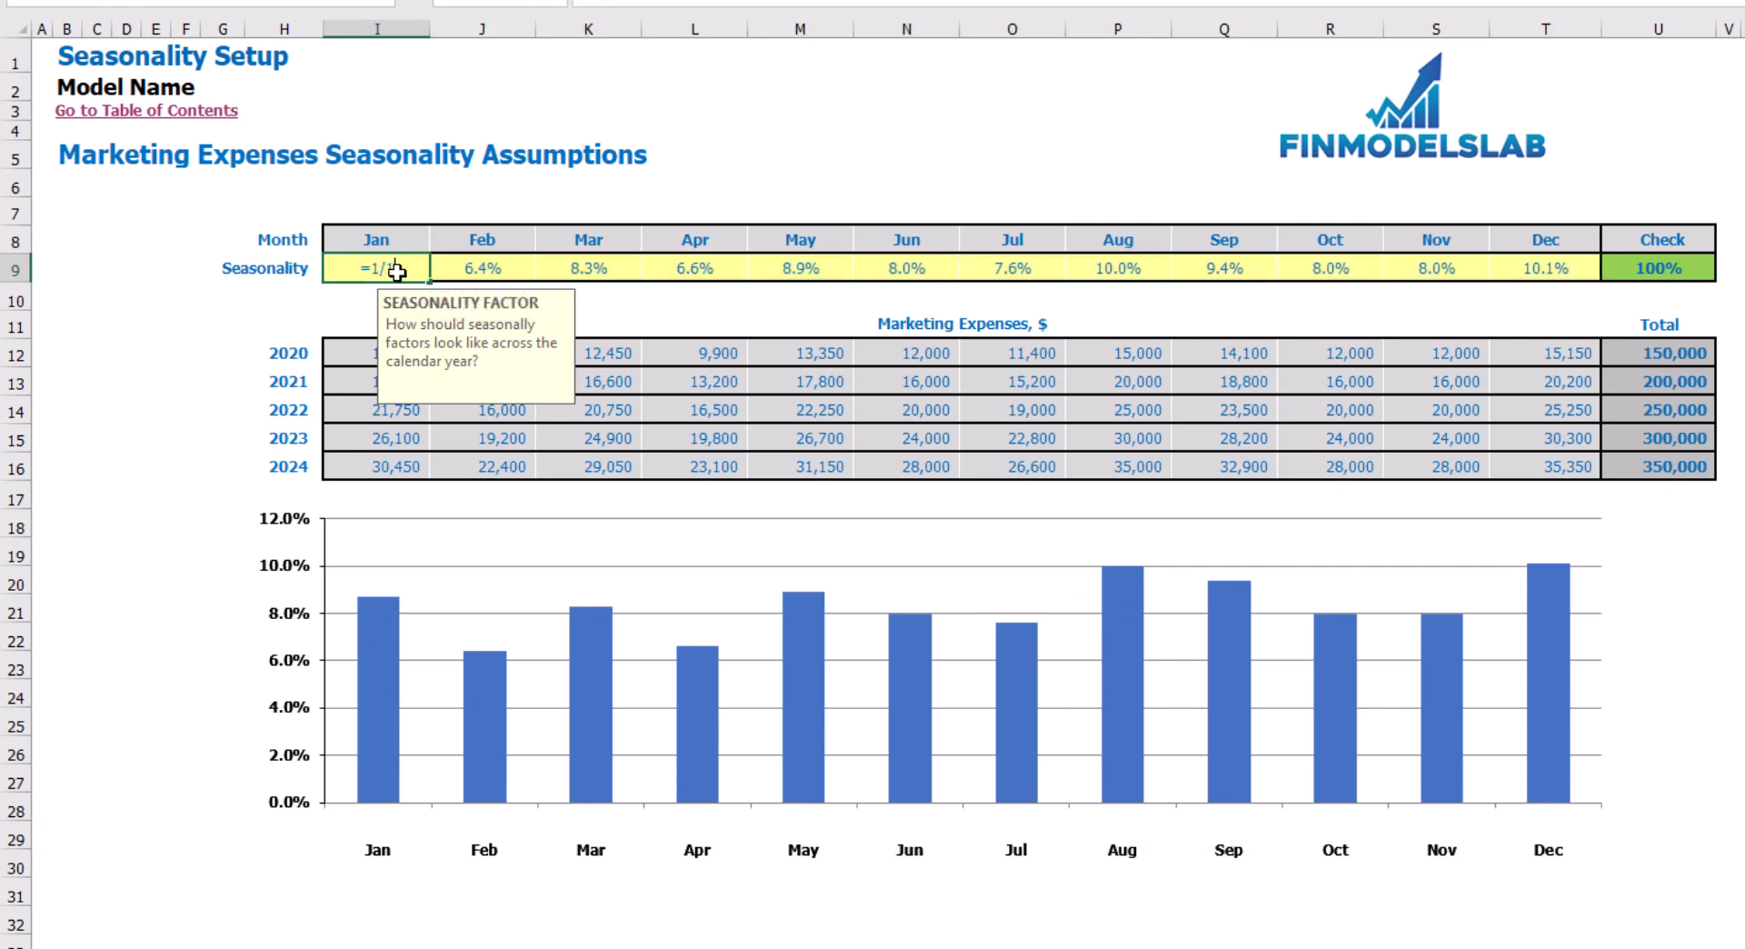
{"action": "type", "text": "=1/12"}
{"action": "key", "text": "ctrl+Return"}
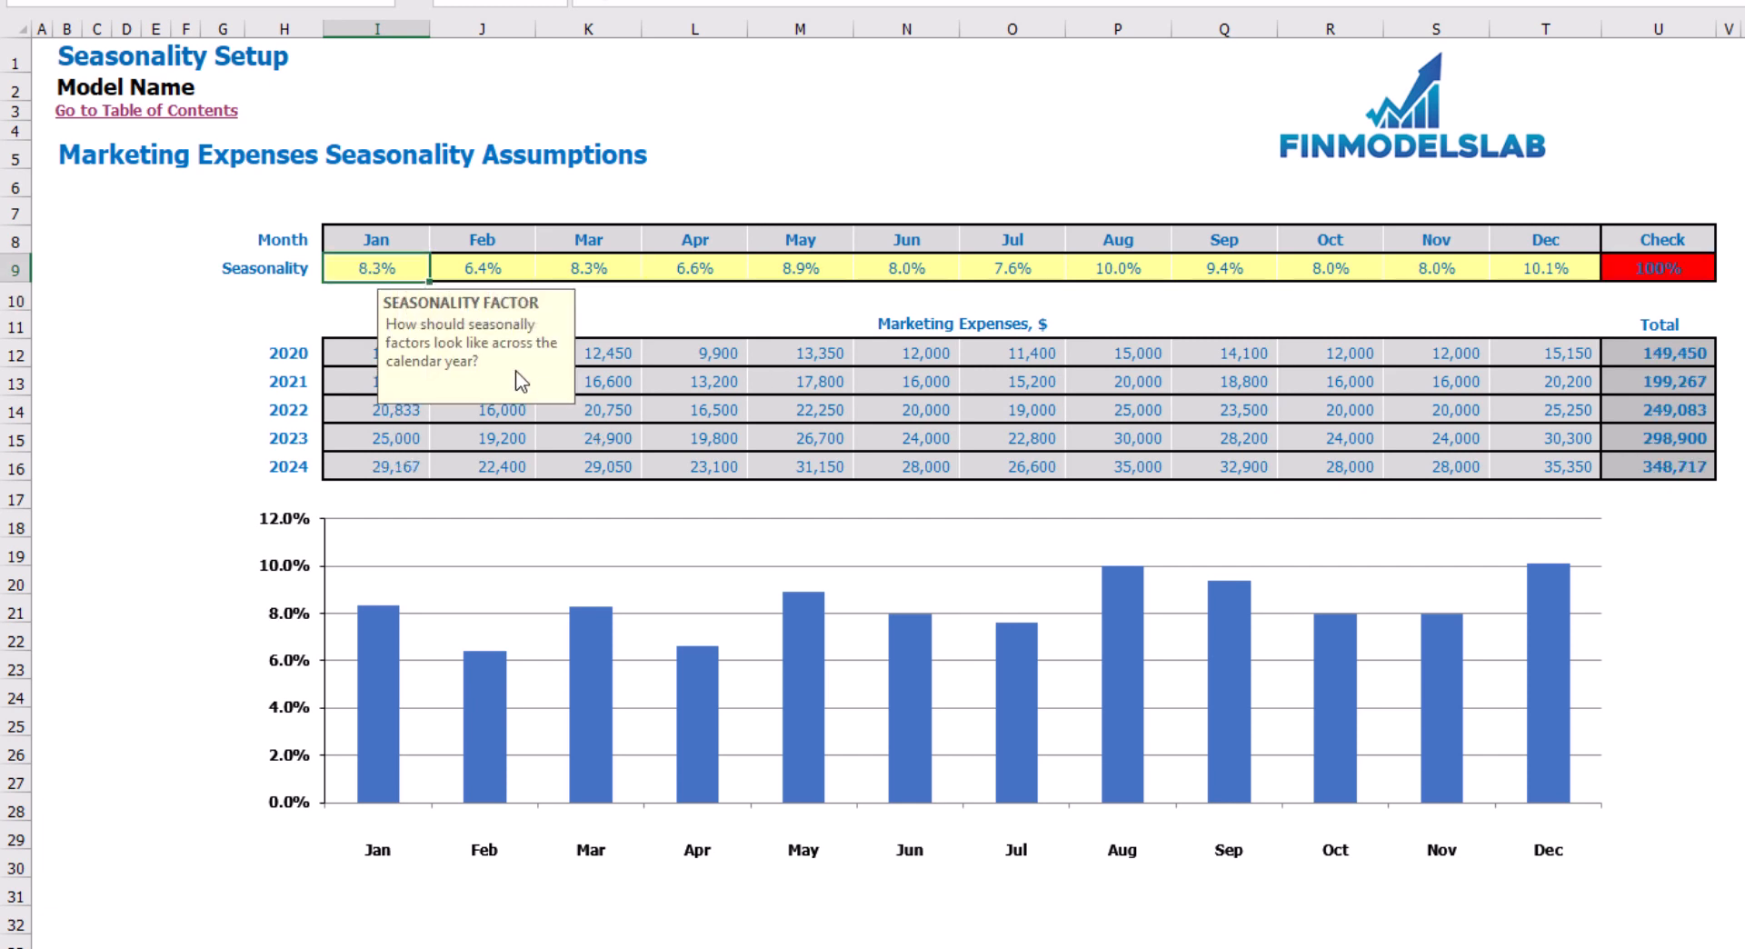
Copy the January seasonality factor to February through December
{"action": "key", "text": "ctrl+c"}
{"action": "left_click_drag", "start_coordinate": [482, 269], "coordinate": [1545, 269]}
{"action": "key", "text": "ctrl+v"}
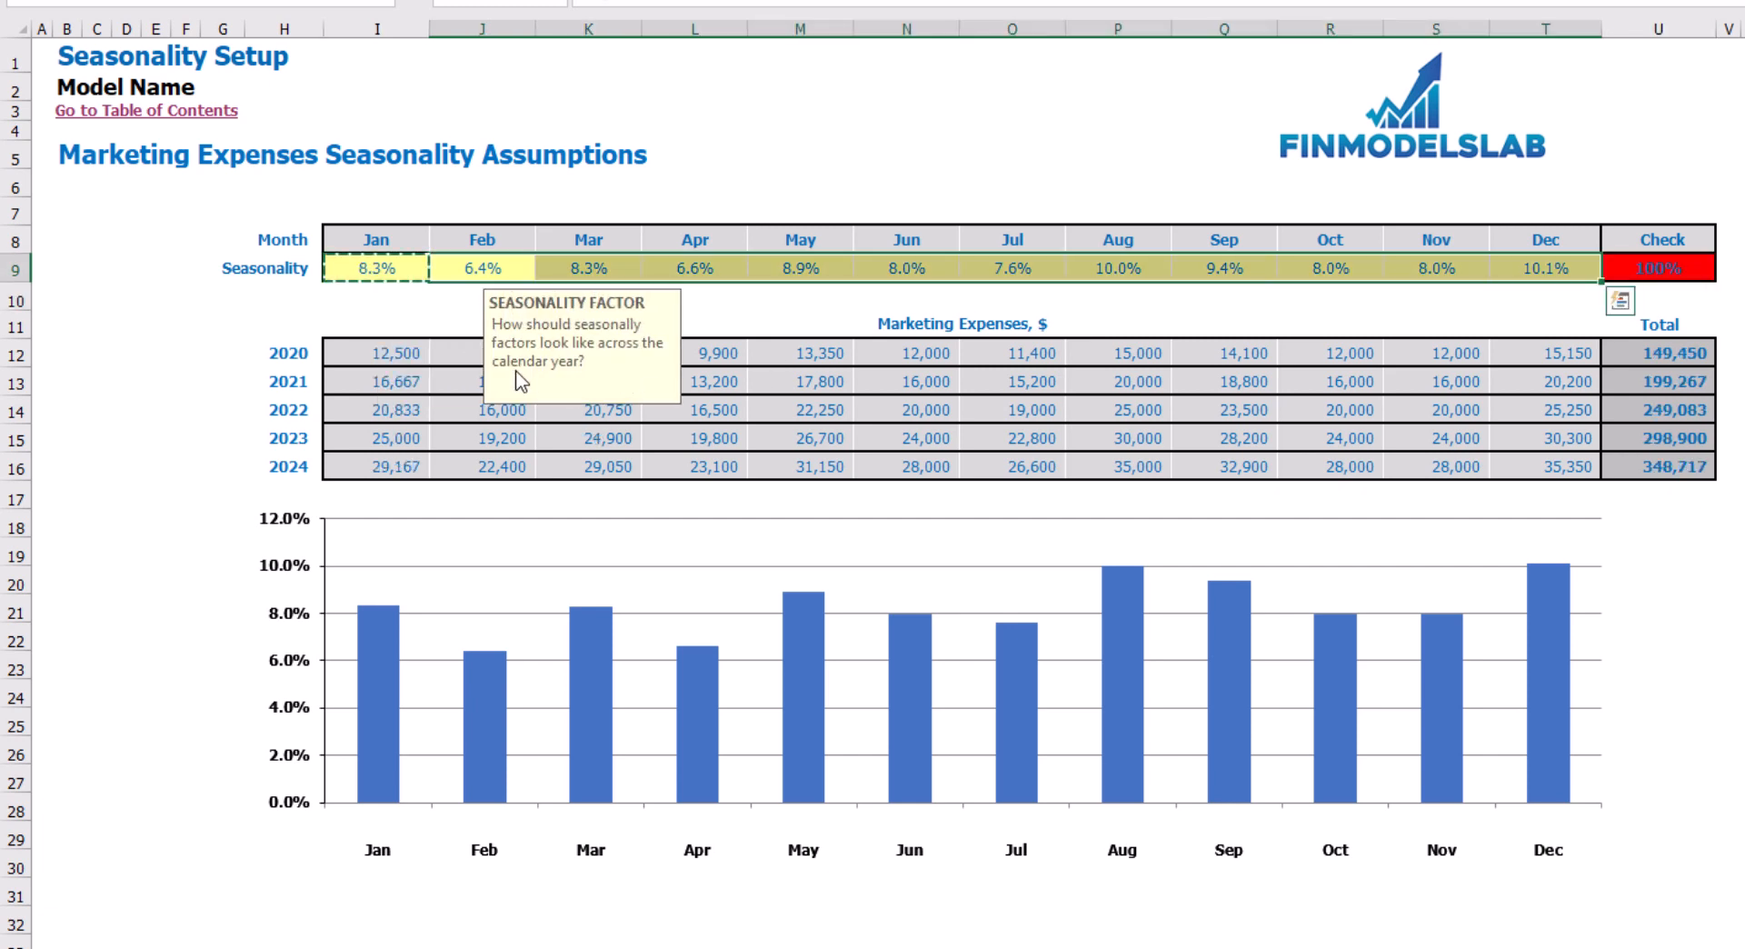
{"action": "left_click", "coordinate": [1742, 495]}
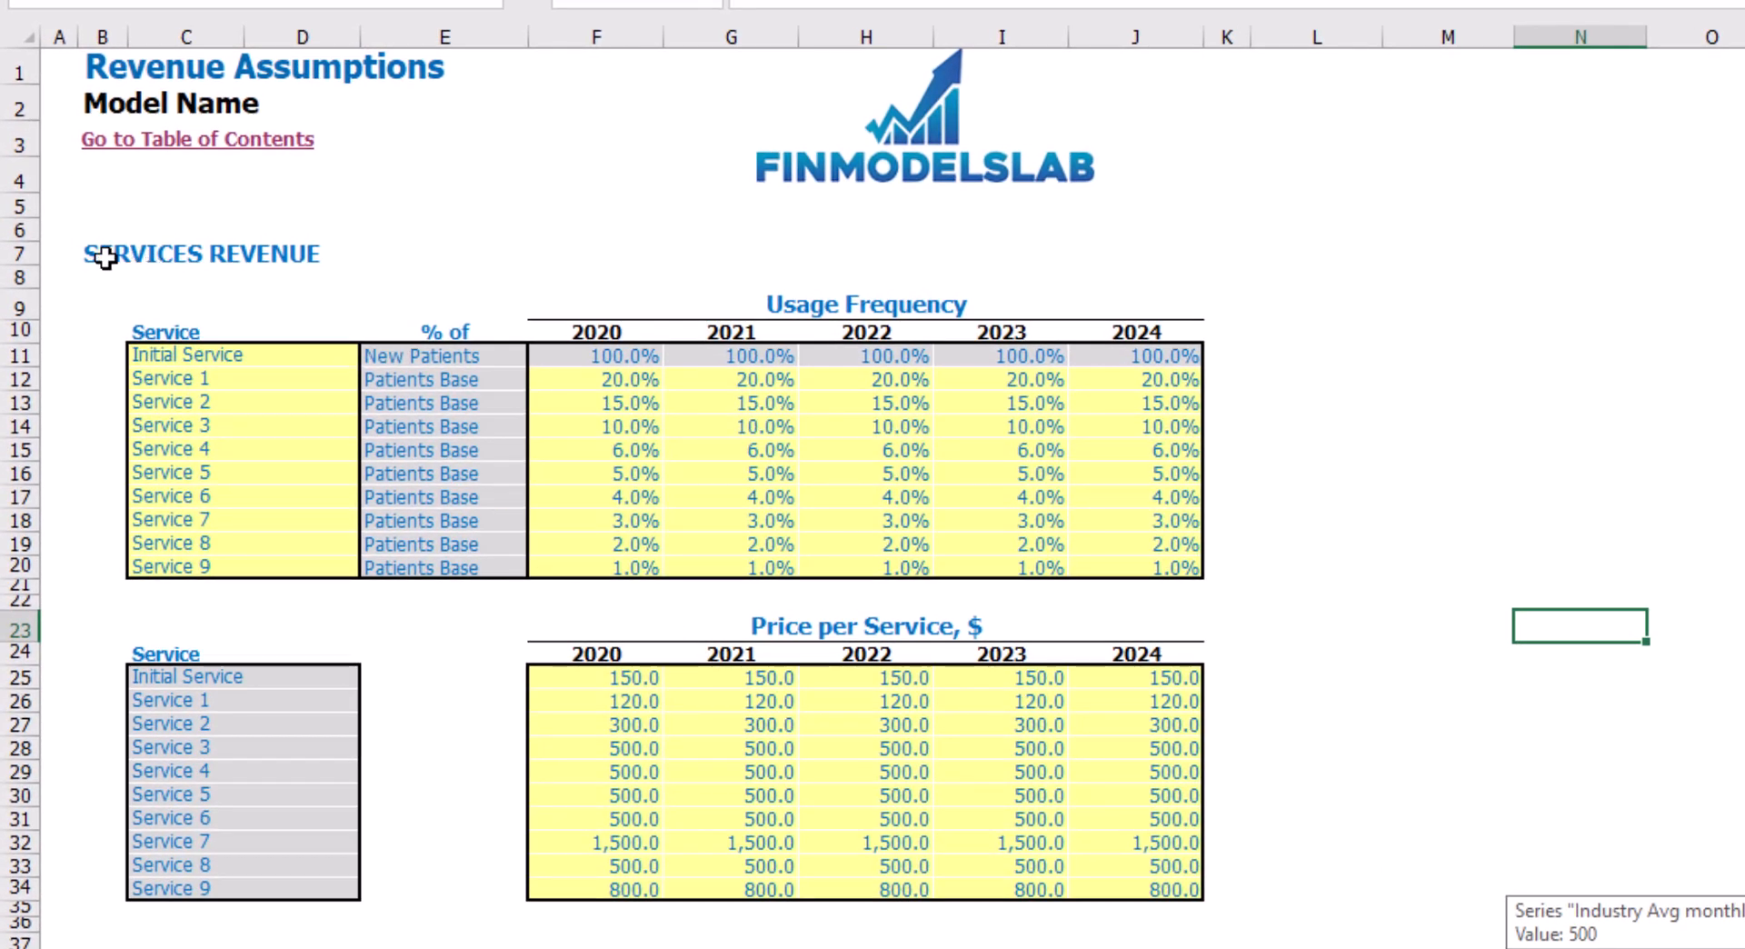
In the usage frequency table on the Revenue Assumptions sheet, rename Service 1 to Service A and Service 2 to Service B
{"action": "left_click", "coordinate": [178, 355]}
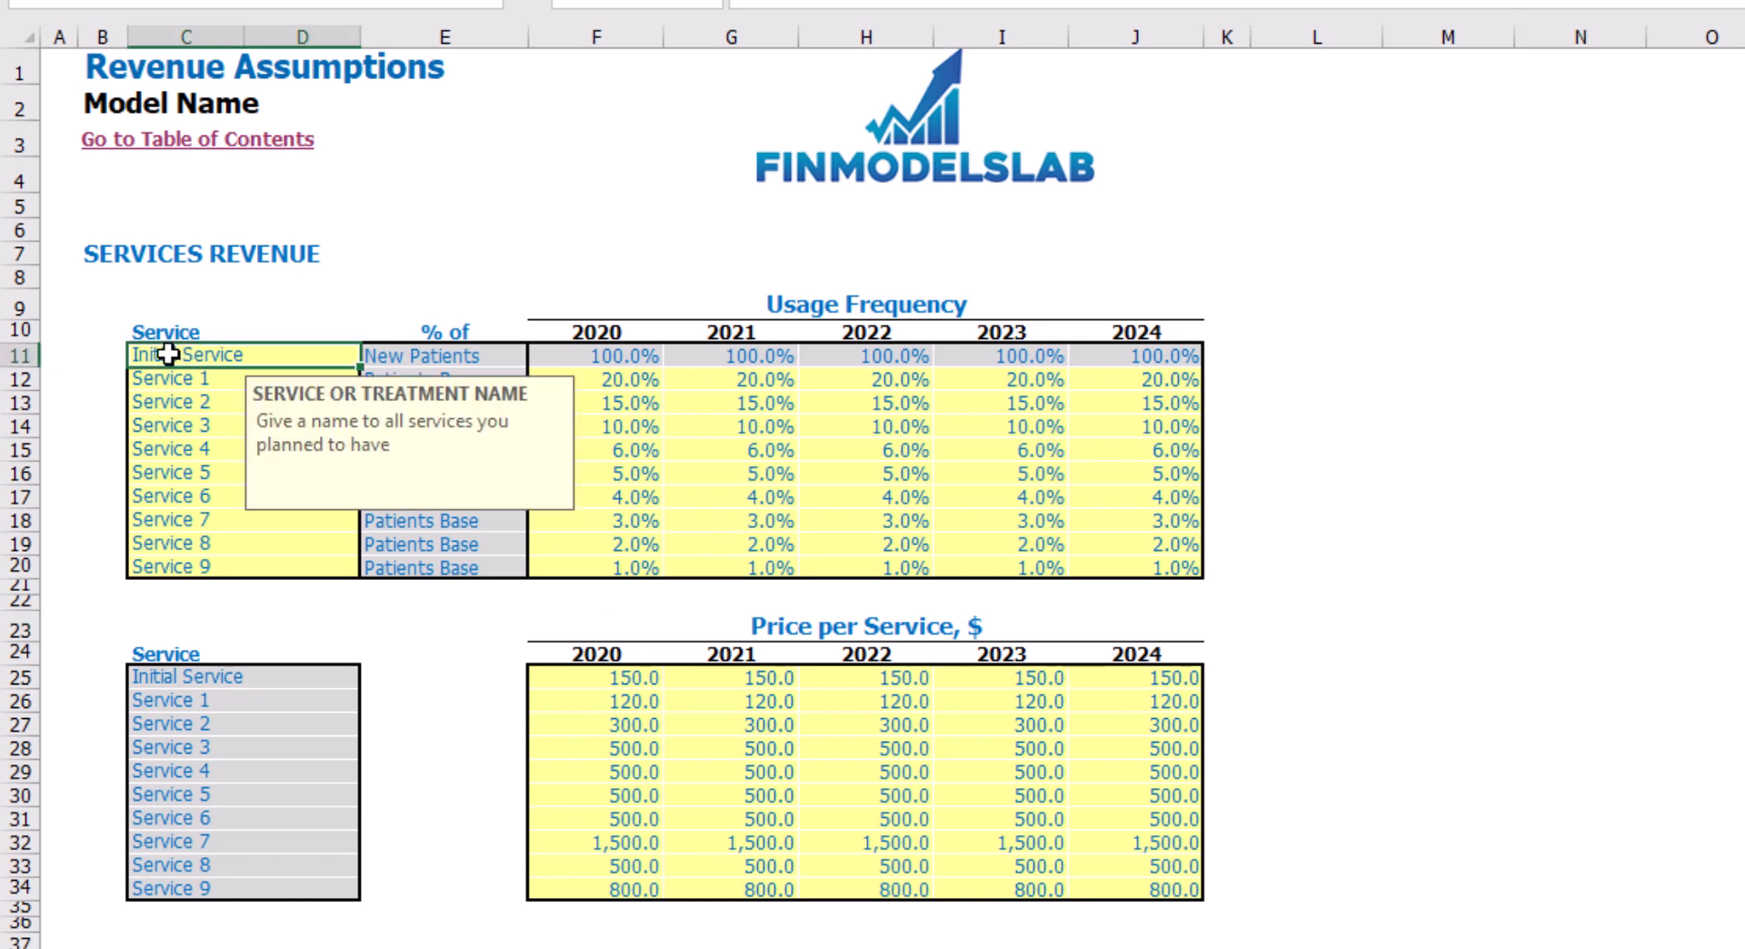
{"action": "left_click", "coordinate": [649, 355]}
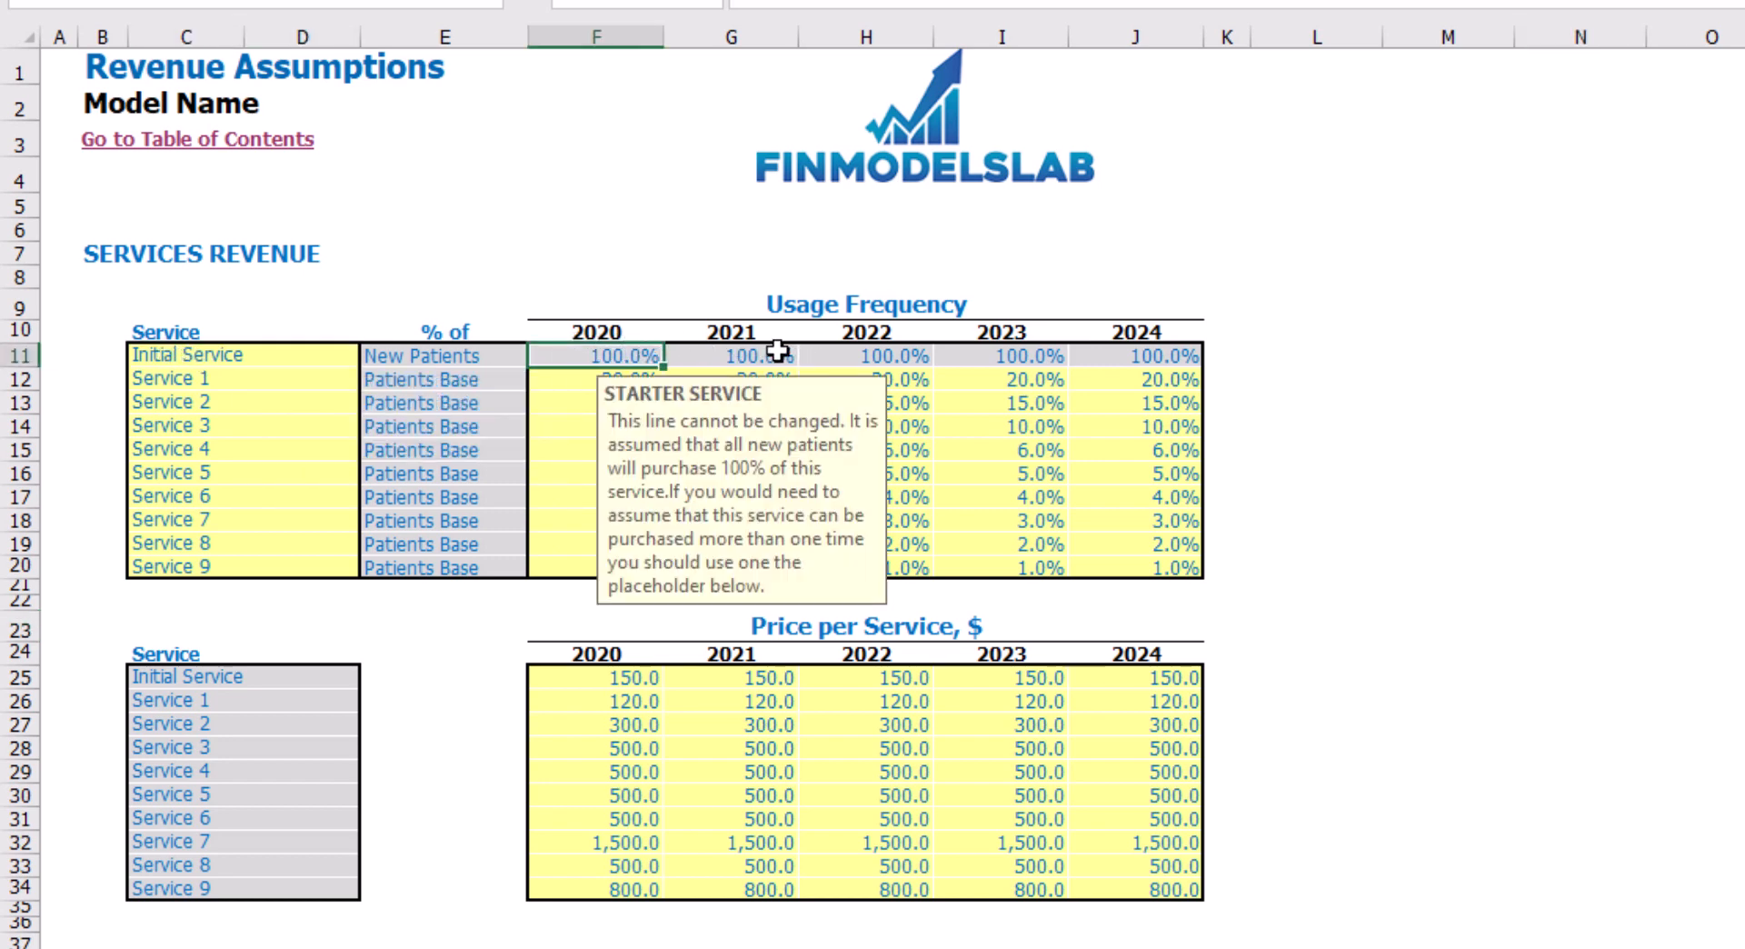
{"action": "left_click", "coordinate": [1454, 314]}
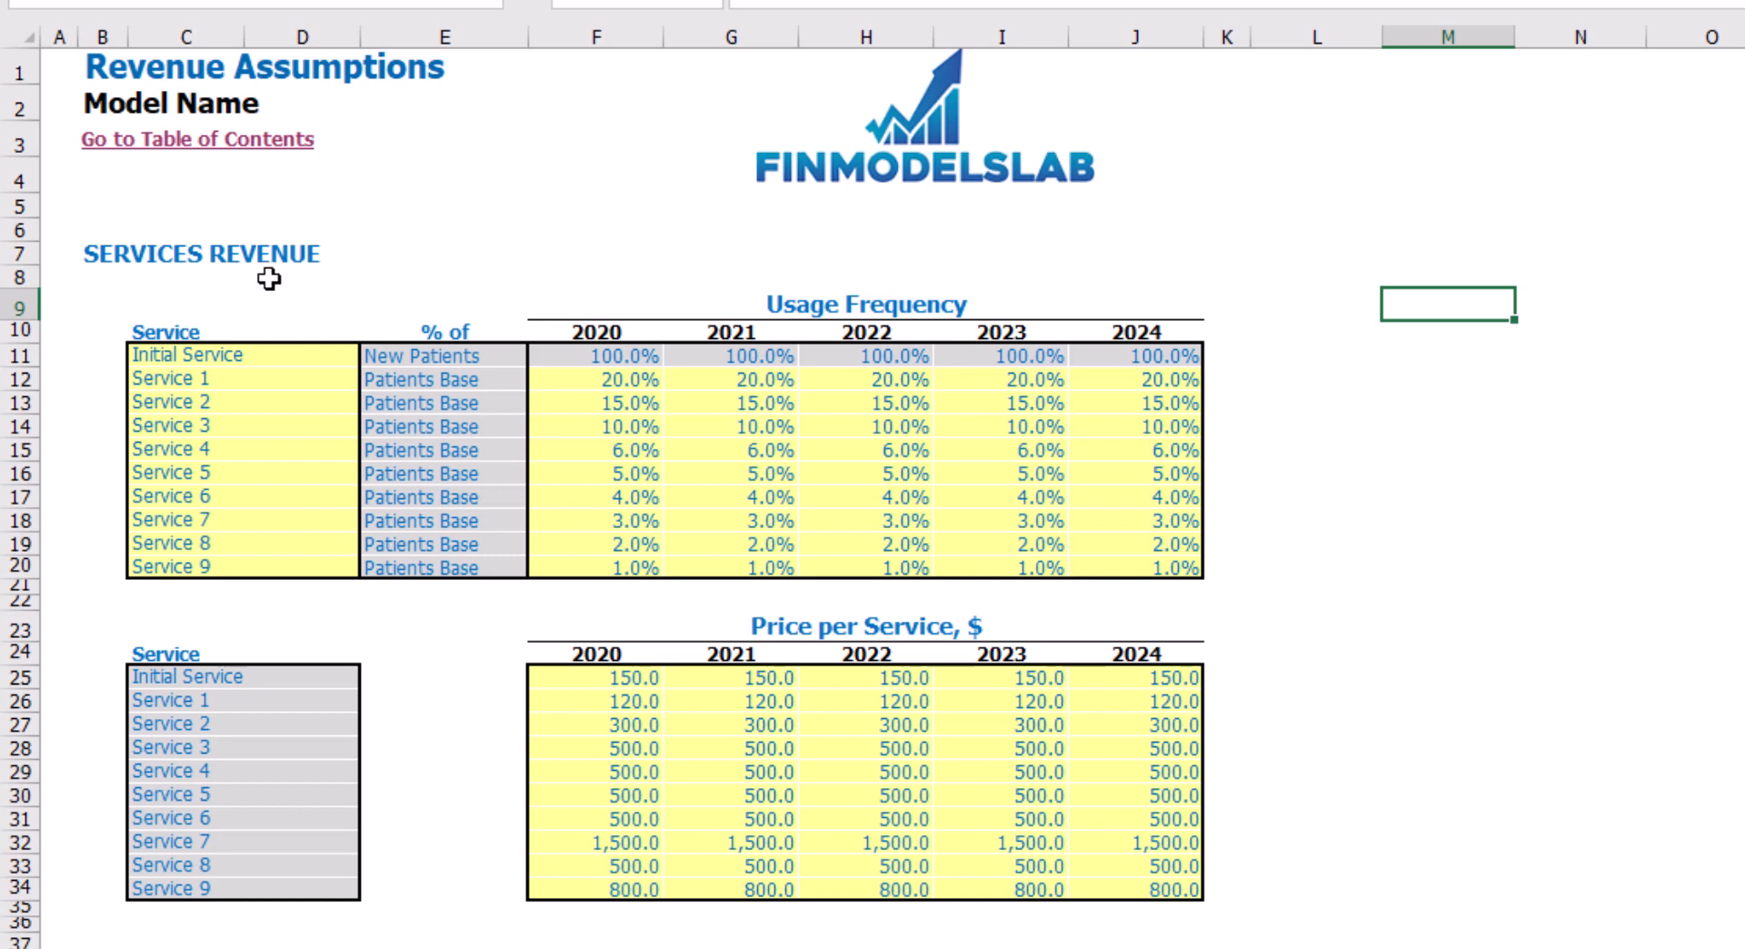
{"action": "left_click", "coordinate": [252, 379]}
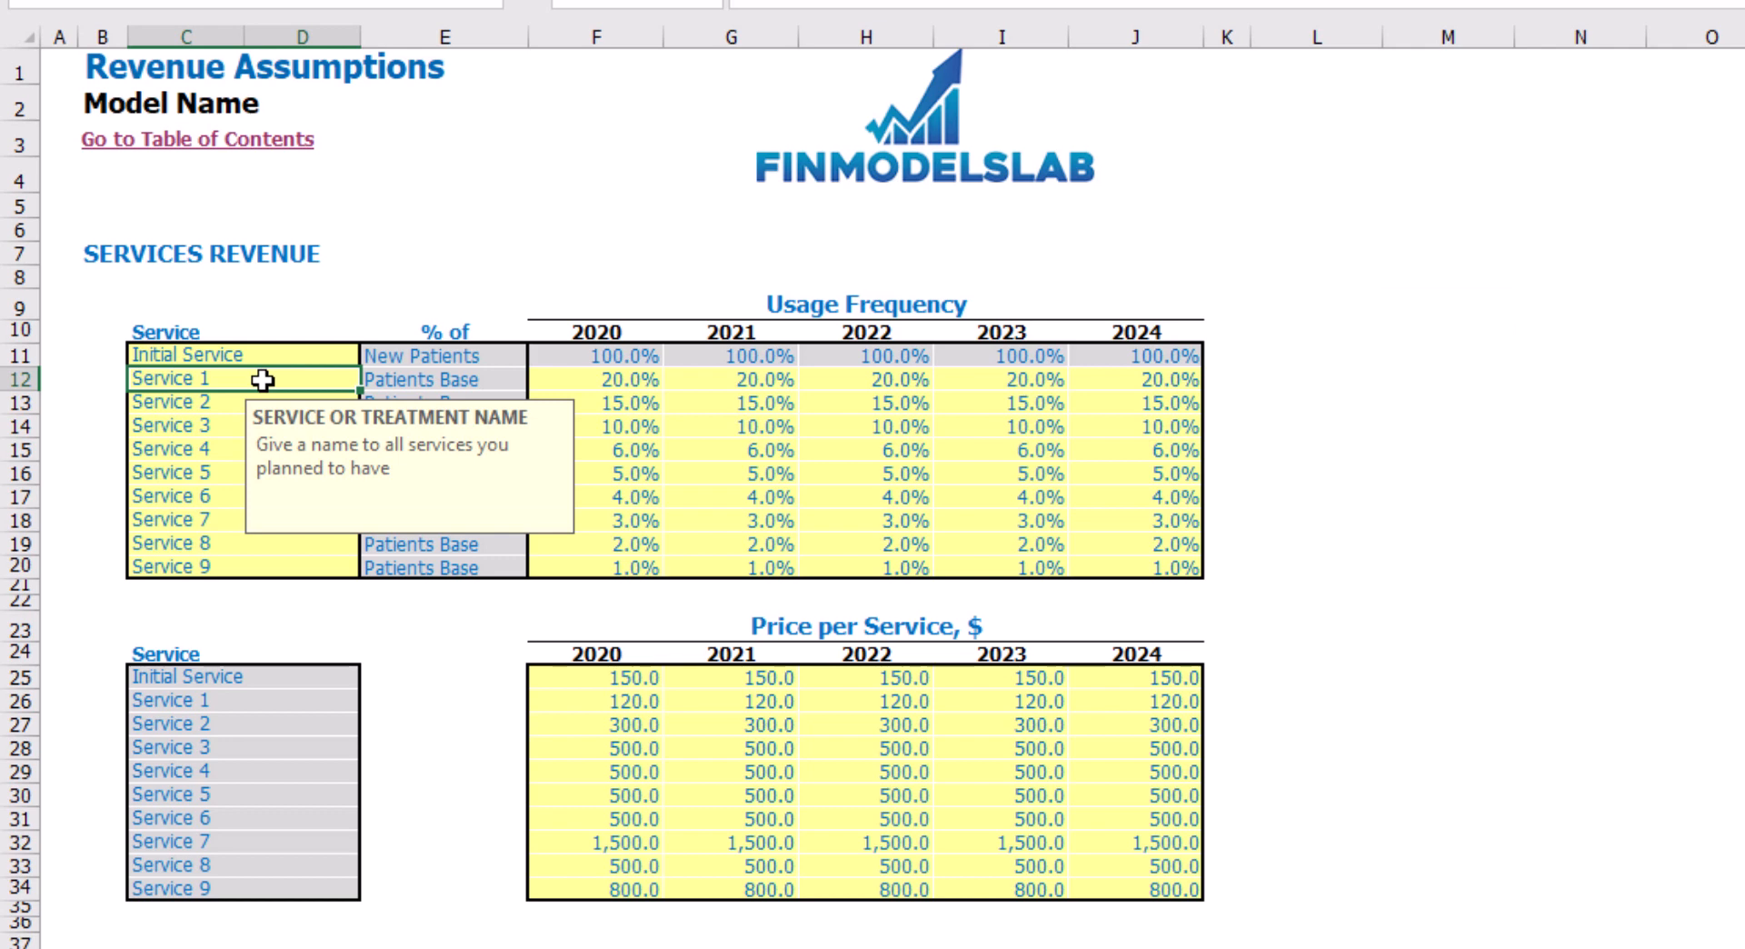
{"action": "type", "text": "Service A"}
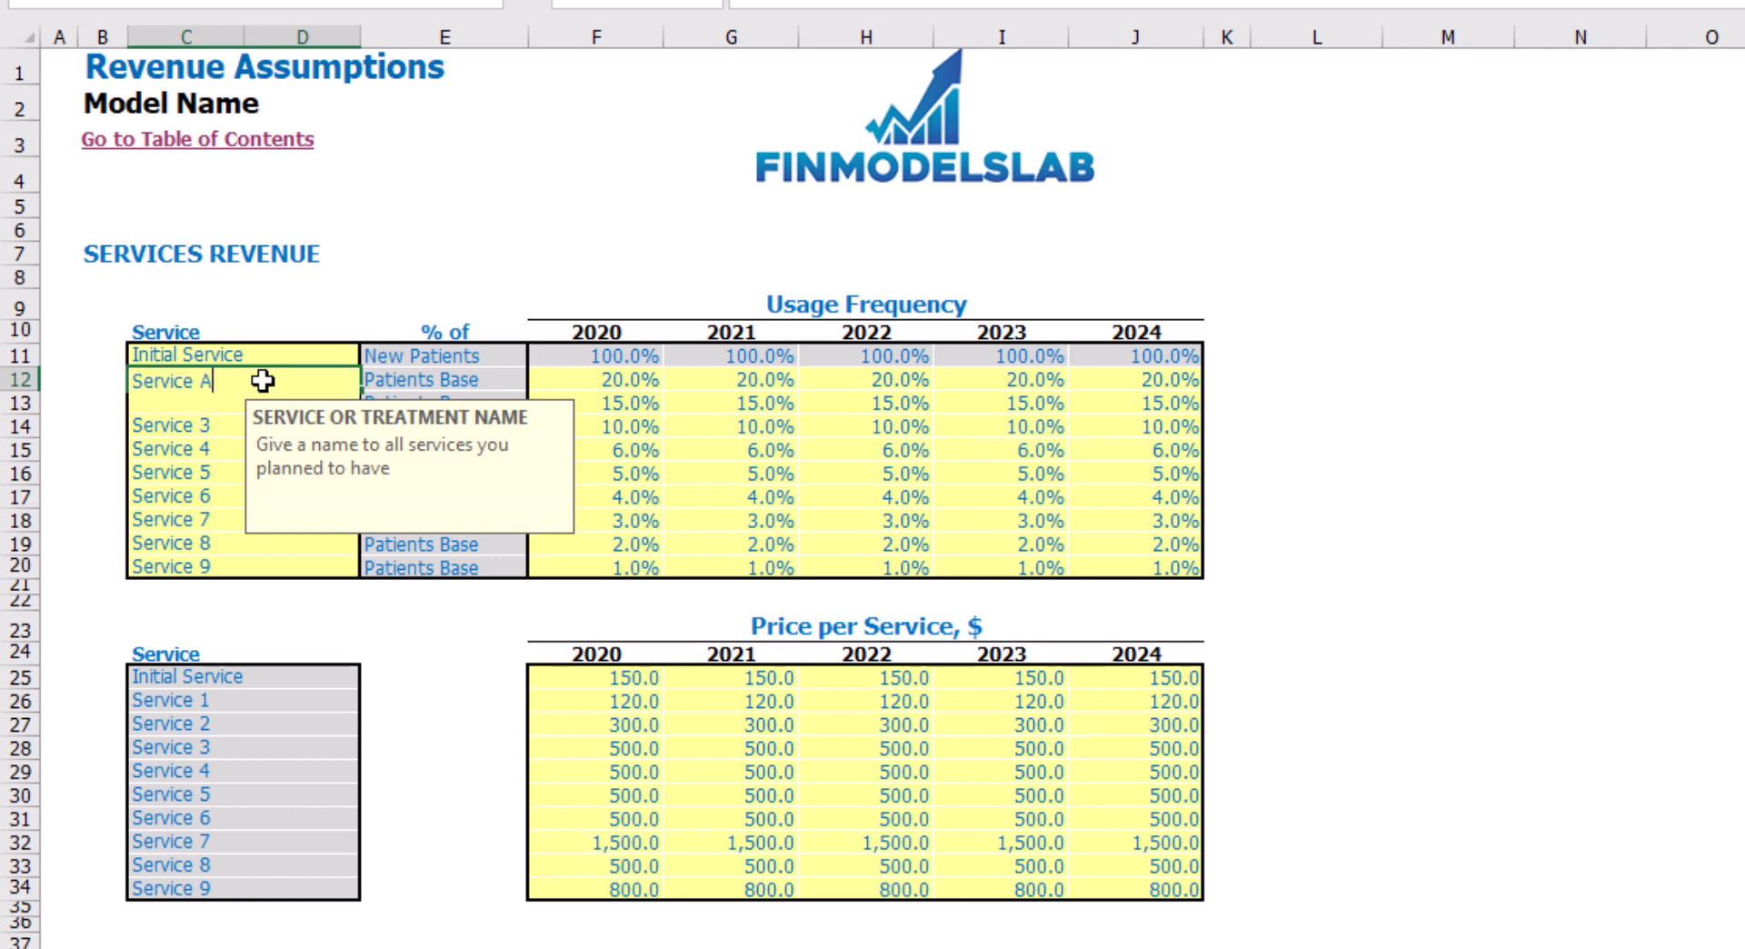
{"action": "key", "text": "Return"}
{"action": "type", "text": "Service"}
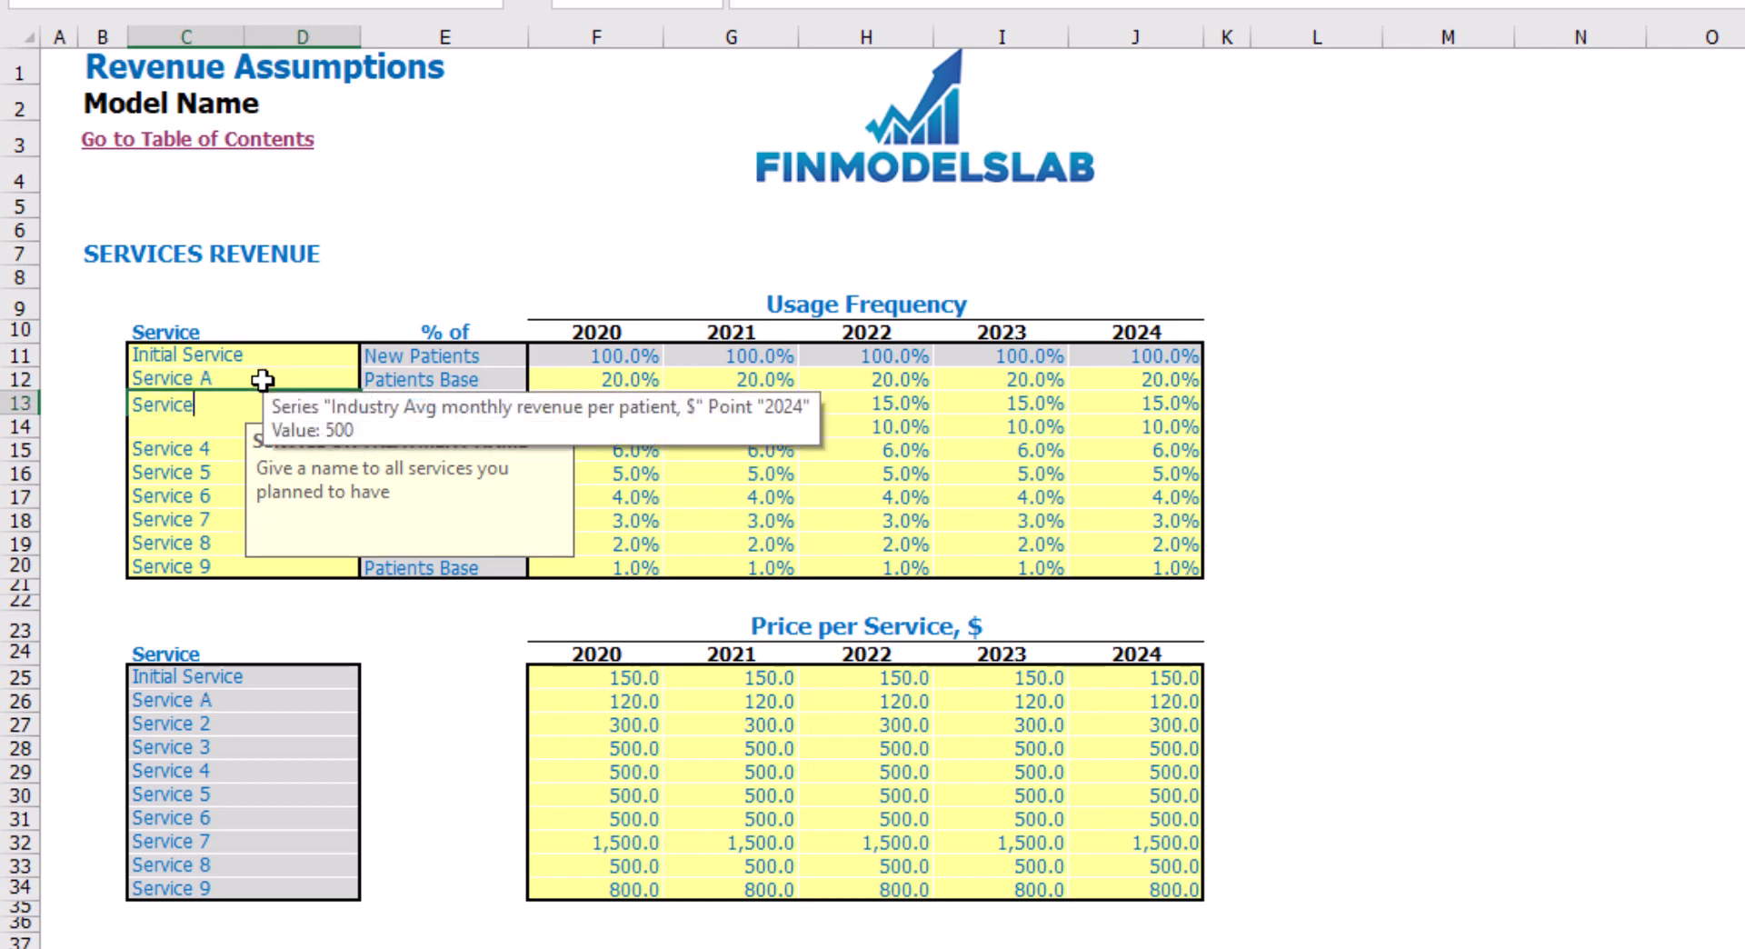
{"action": "type", "text": " B"}
{"action": "key", "text": "Return"}
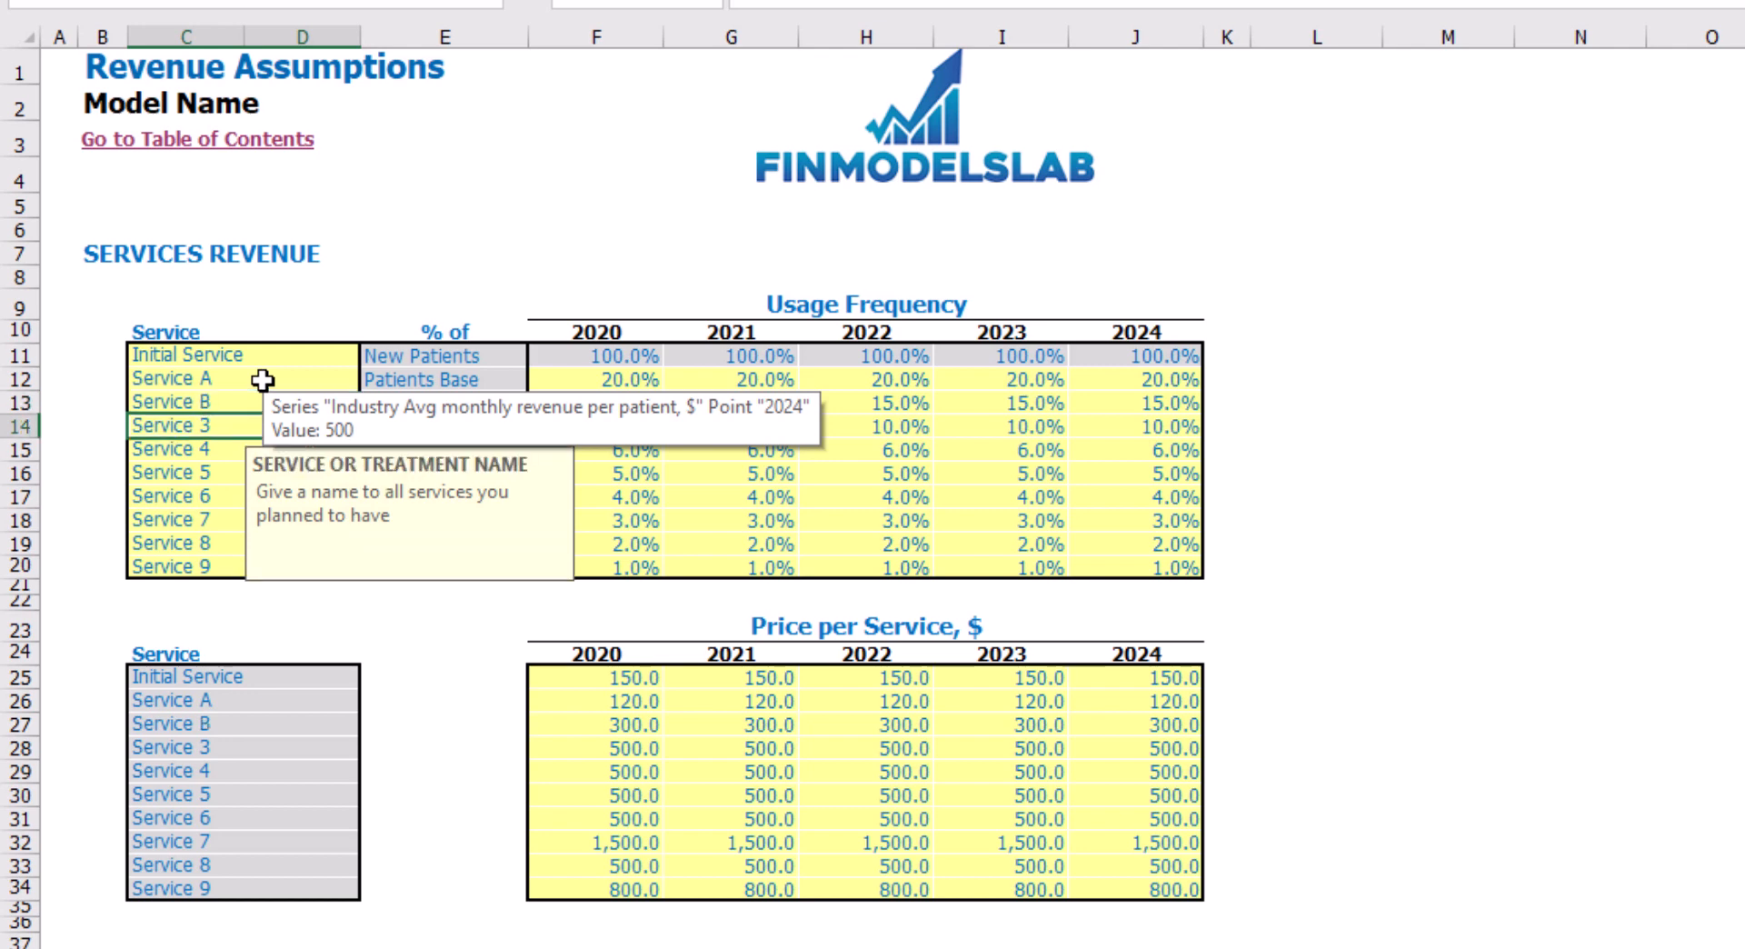
{"action": "left_click", "coordinate": [1441, 420]}
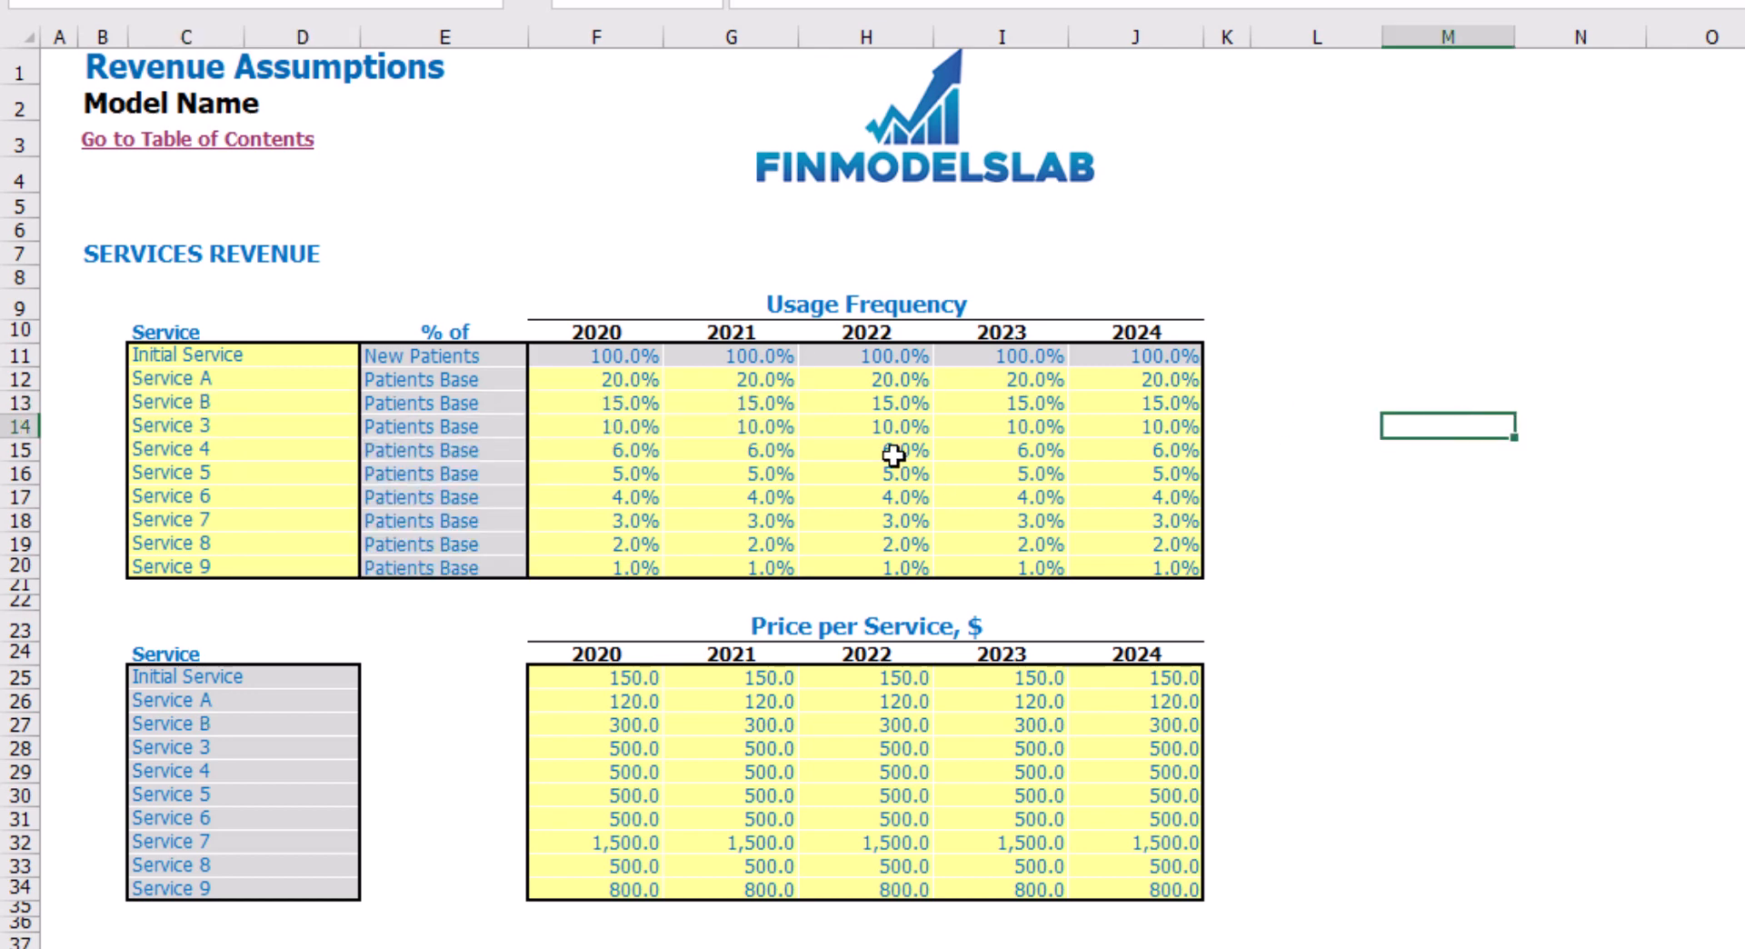
Examine the 2020 usage frequencies of Initial Service and Service A and the 2020 prices of all services
{"action": "left_click", "coordinate": [641, 386]}
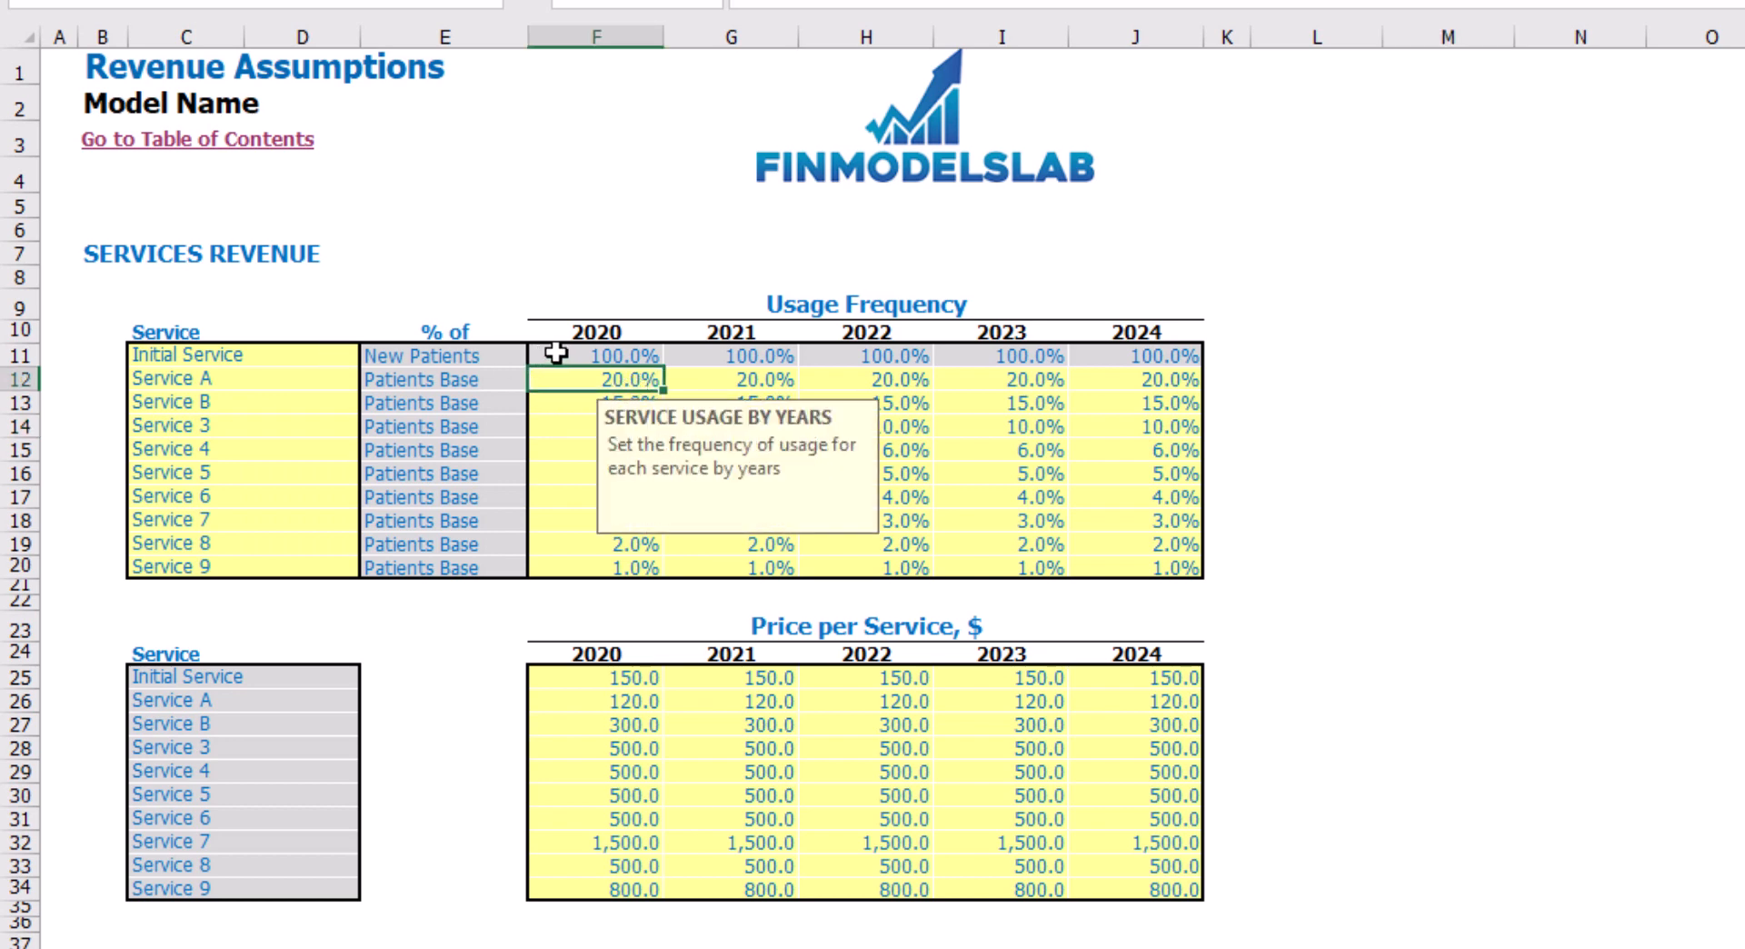
{"action": "left_click", "coordinate": [556, 353]}
{"action": "left_click", "coordinate": [573, 374]}
{"action": "left_click", "coordinate": [218, 387]}
{"action": "left_click", "coordinate": [605, 378]}
{"action": "left_click_drag", "start_coordinate": [636, 678], "coordinate": [636, 889]}
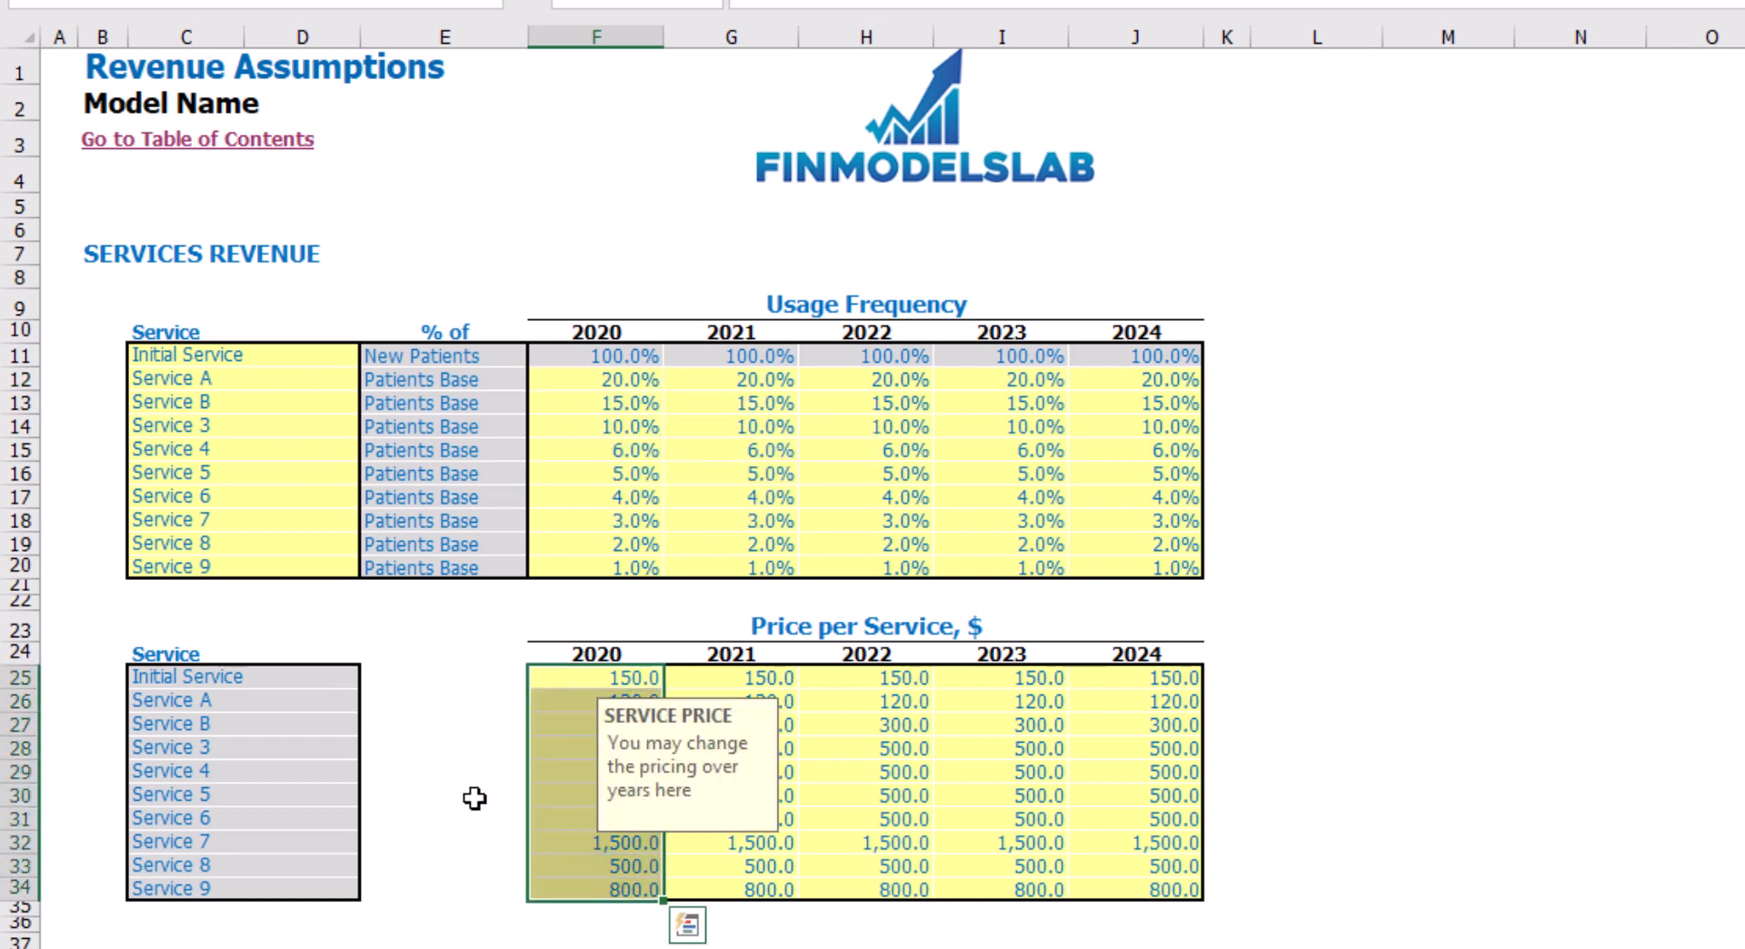
{"action": "left_click", "coordinate": [378, 686]}
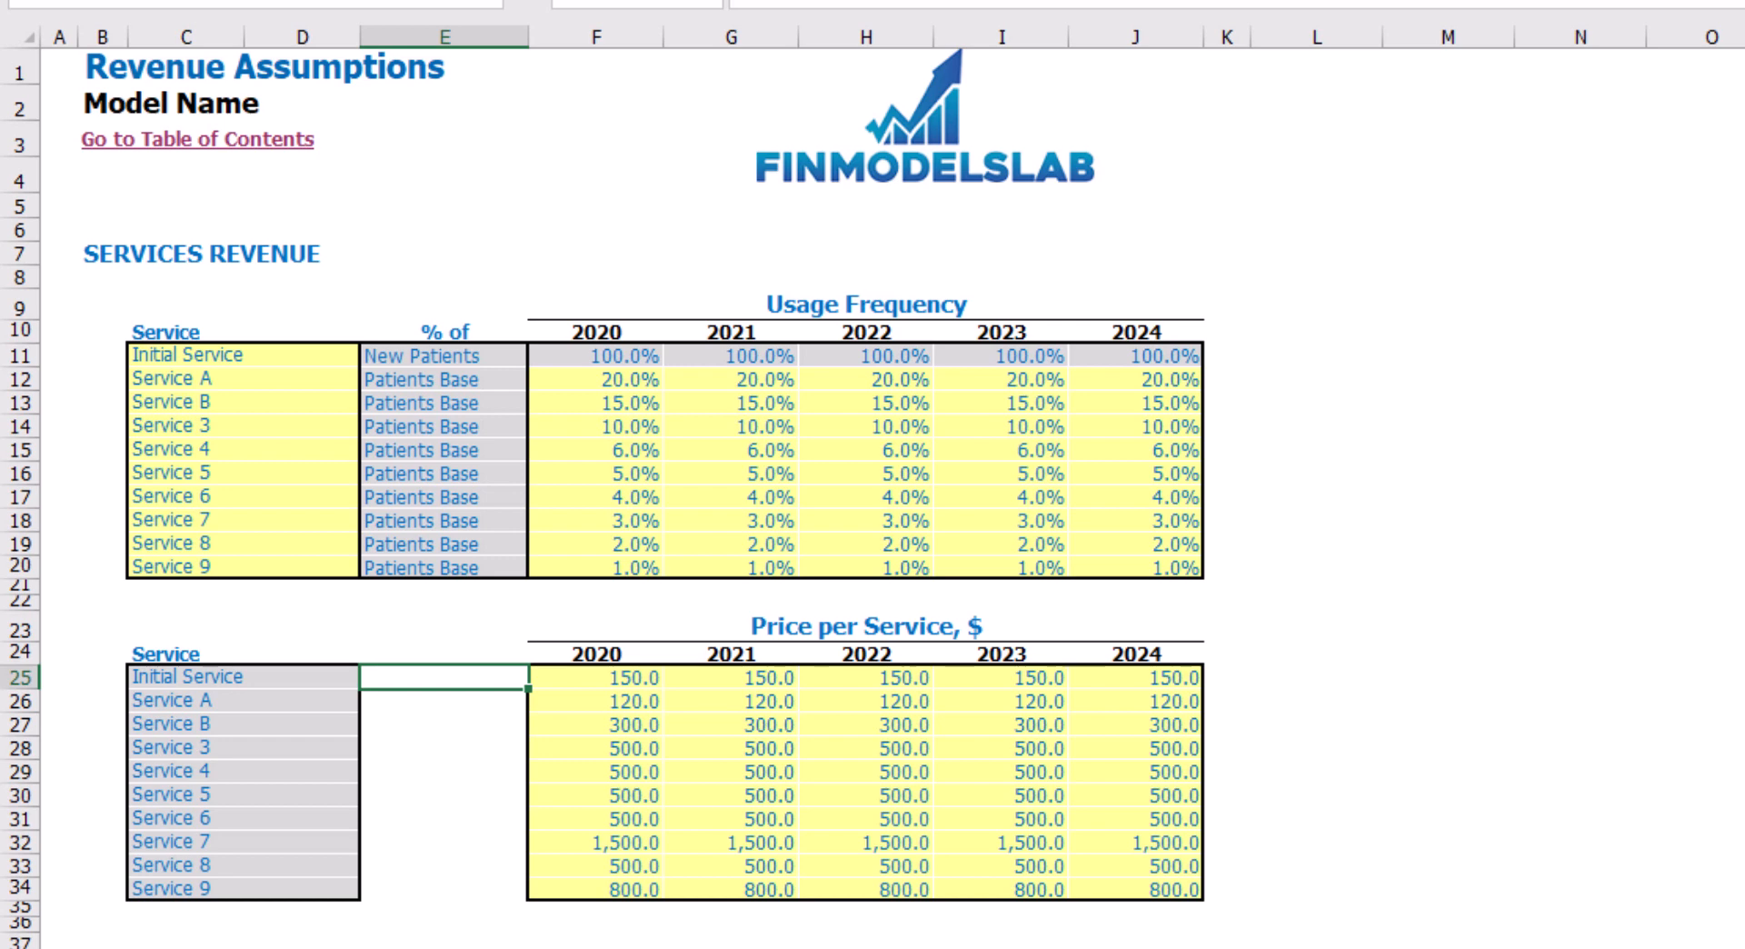
On the Dental Services COGS sheet, set Initial Service's cost of materials to 15%, 20%, 25%, 30% and 35% for 2020 through 2024
{"action": "key", "text": "ctrl+Page_Down"}
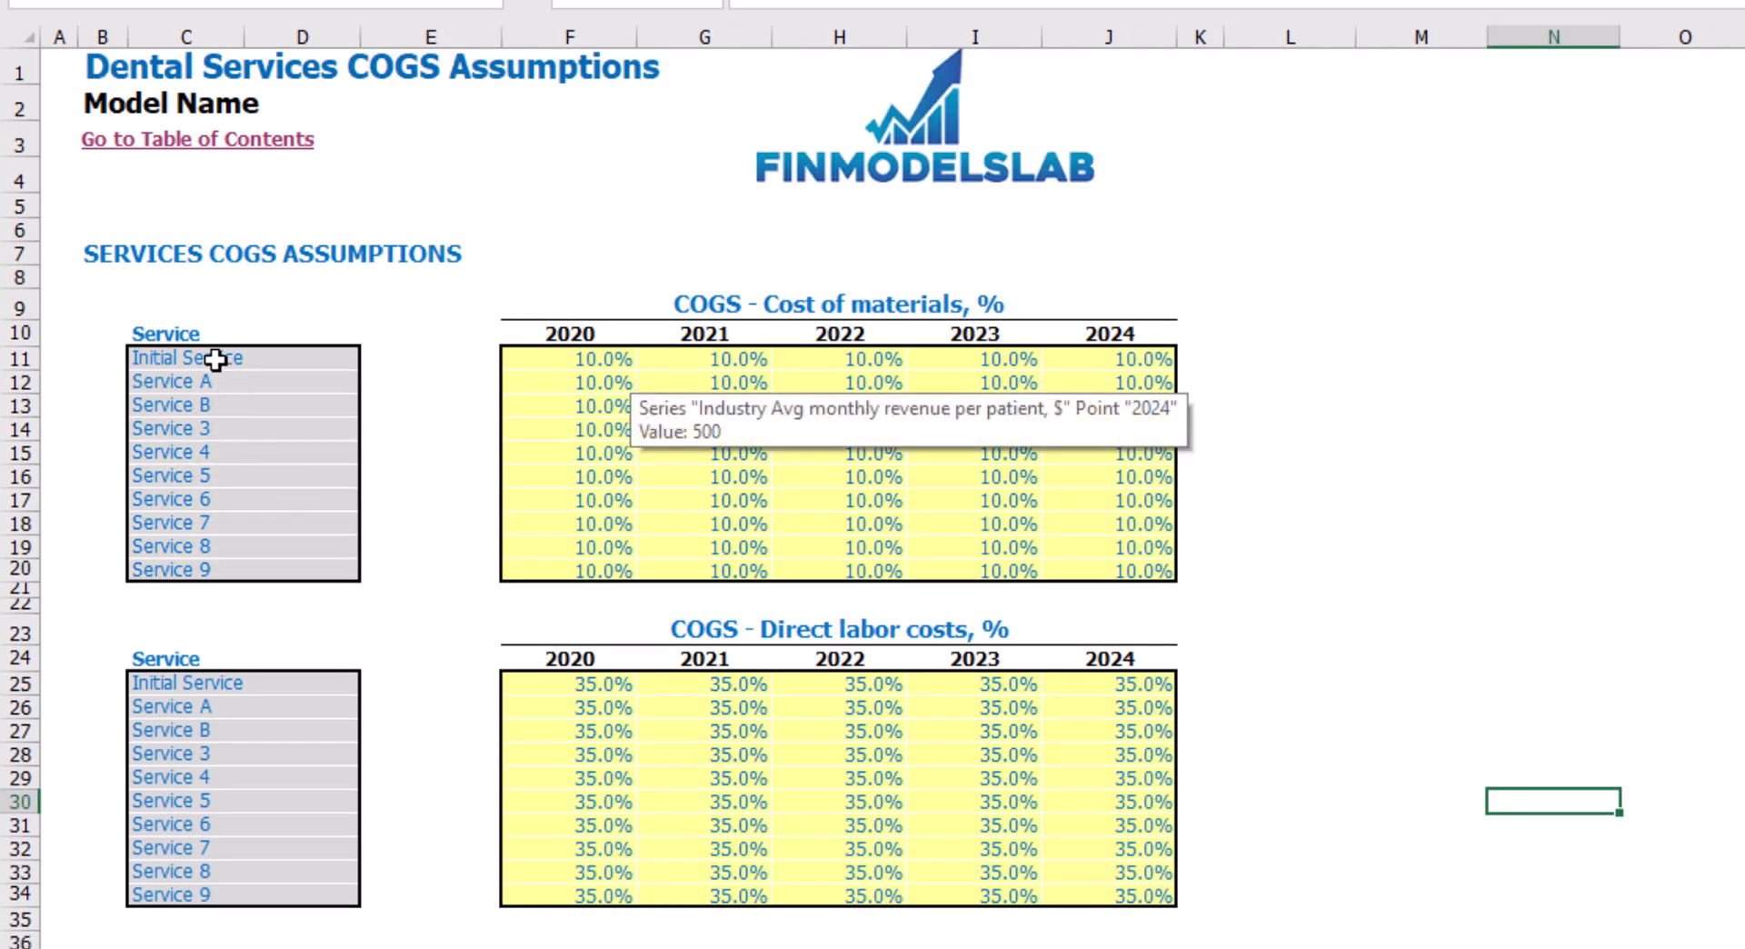
{"action": "left_click", "coordinate": [1402, 486]}
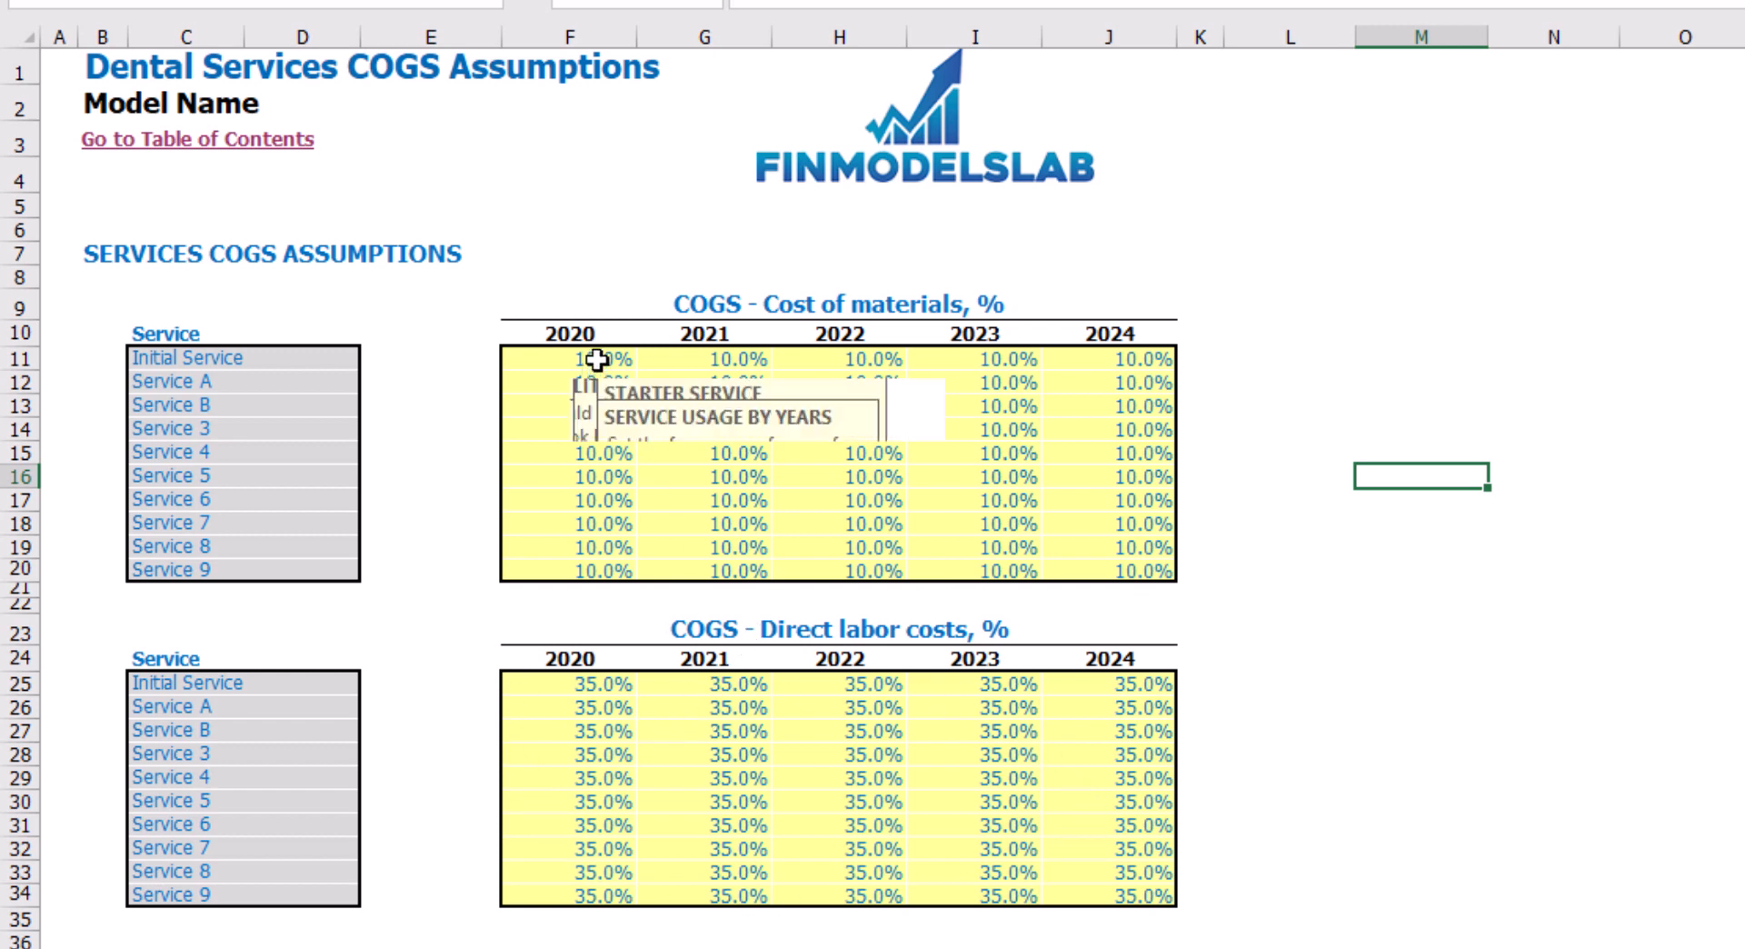
{"action": "left_click_drag", "start_coordinate": [597, 359], "coordinate": [1122, 358]}
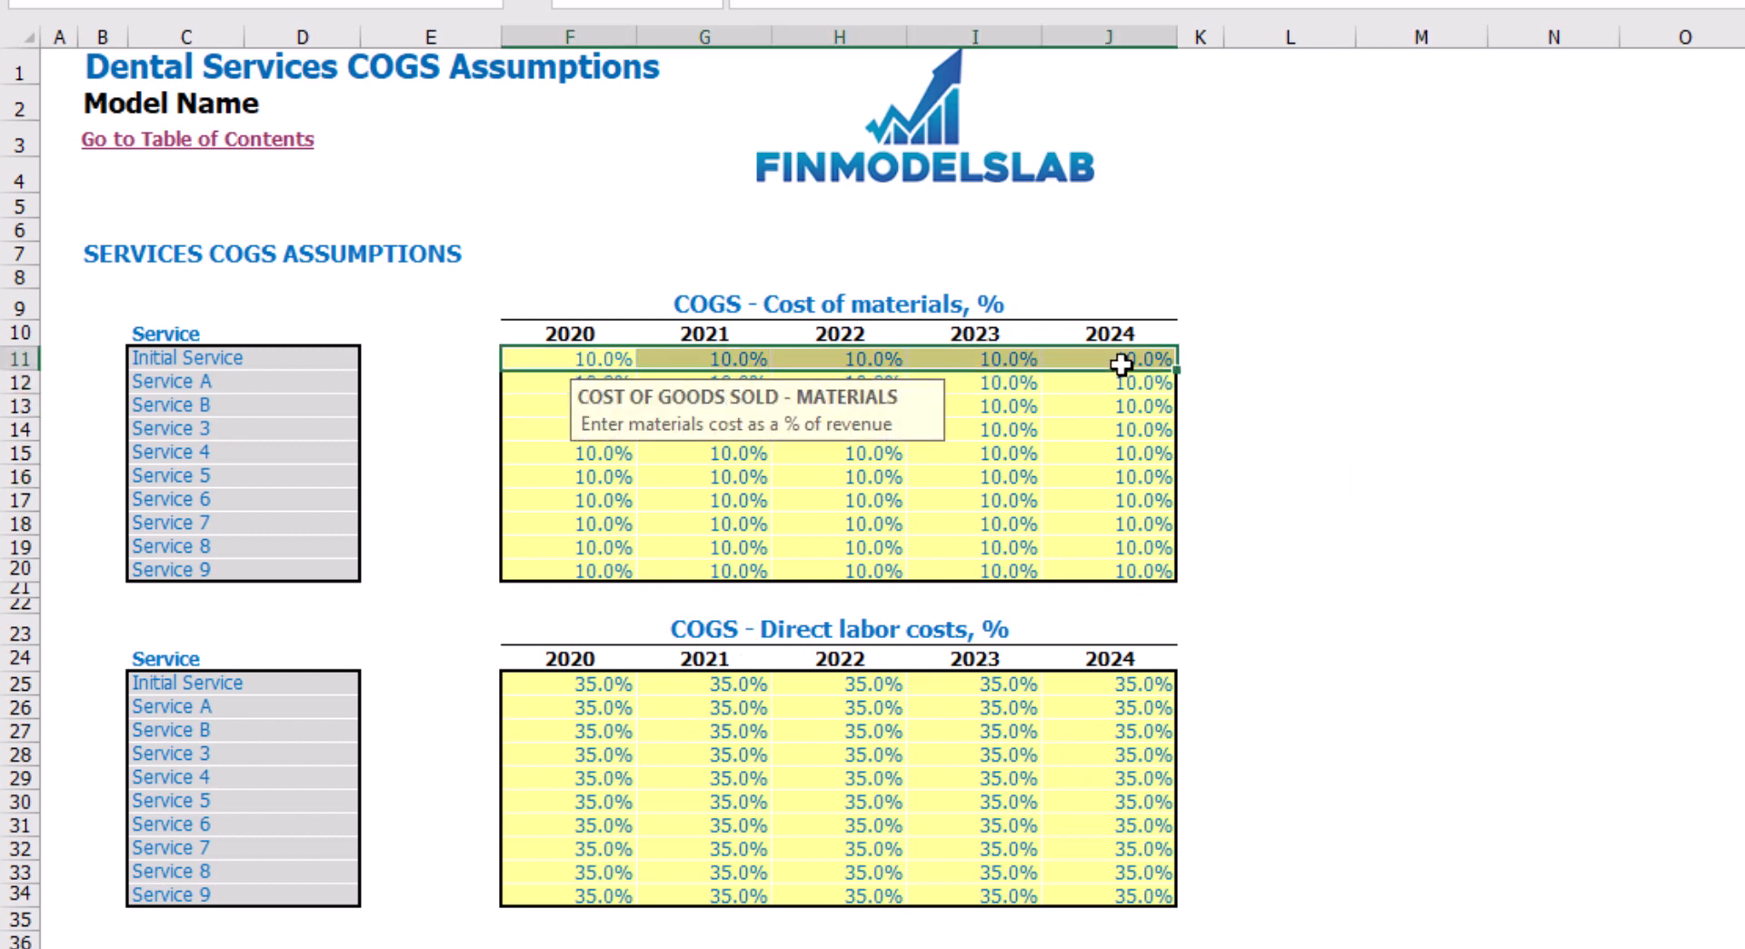
{"action": "left_click", "coordinate": [610, 356]}
{"action": "type", "text": "15"}
{"action": "key", "text": "Tab"}
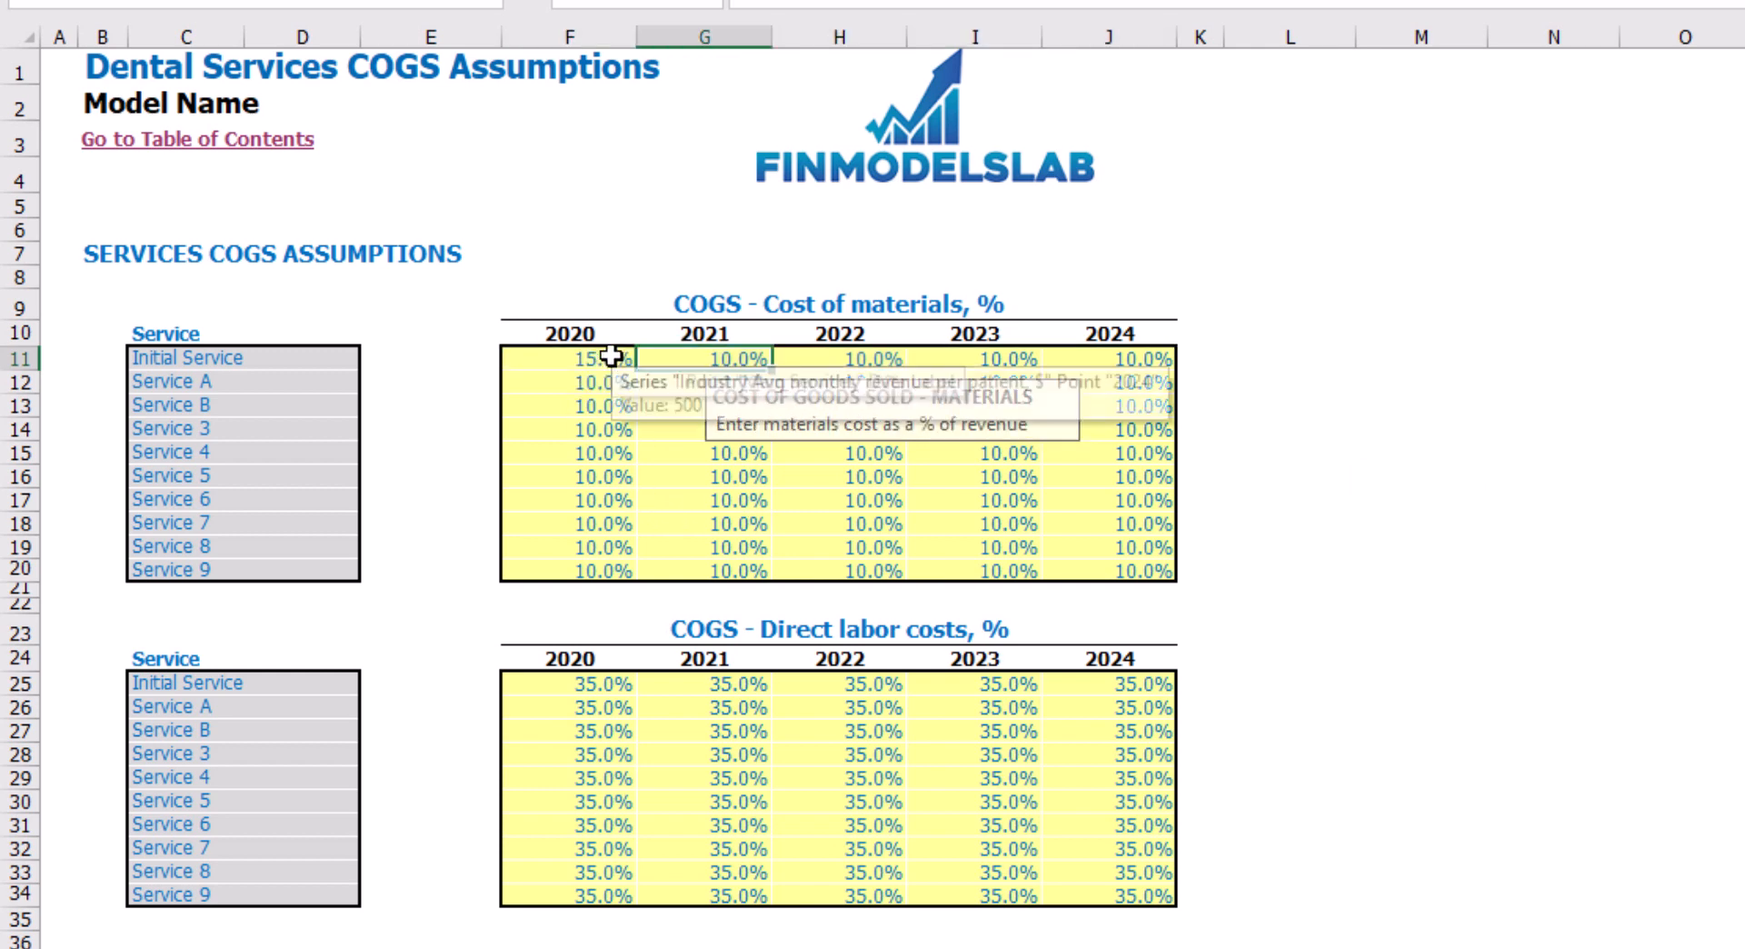
{"action": "type", "text": "20"}
{"action": "key", "text": "Tab"}
{"action": "type", "text": "25"}
{"action": "key", "text": "Tab"}
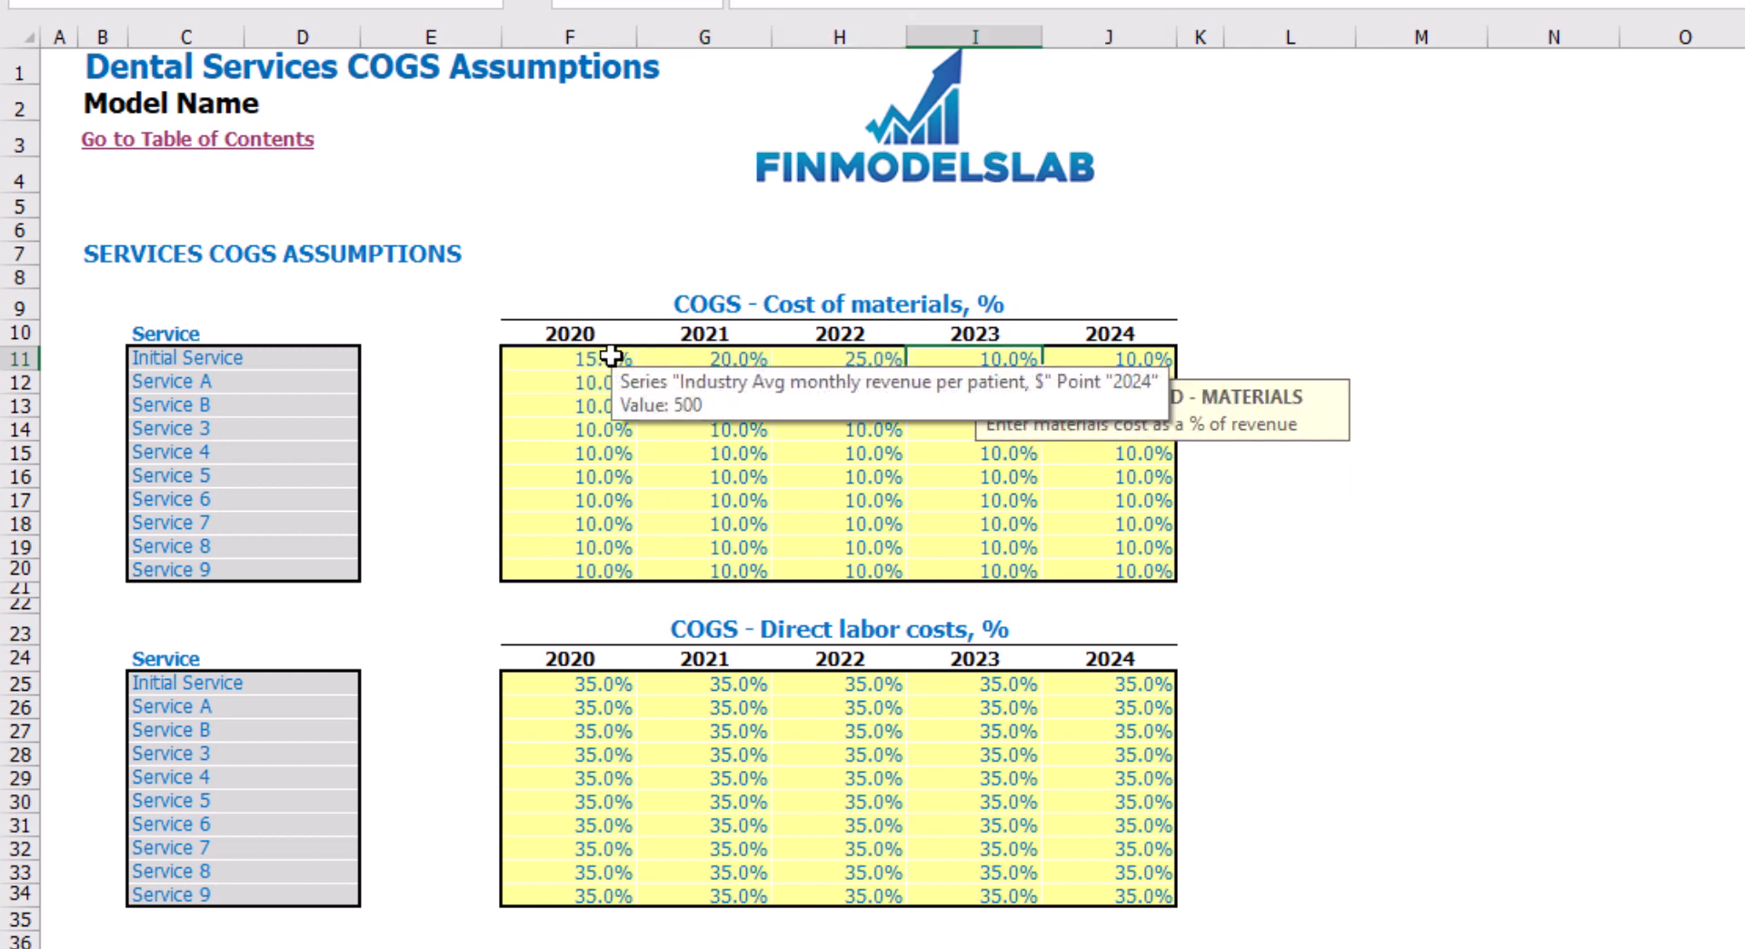
{"action": "type", "text": "30"}
{"action": "key", "text": "Tab"}
{"action": "type", "text": "35"}
{"action": "key", "text": "Return"}
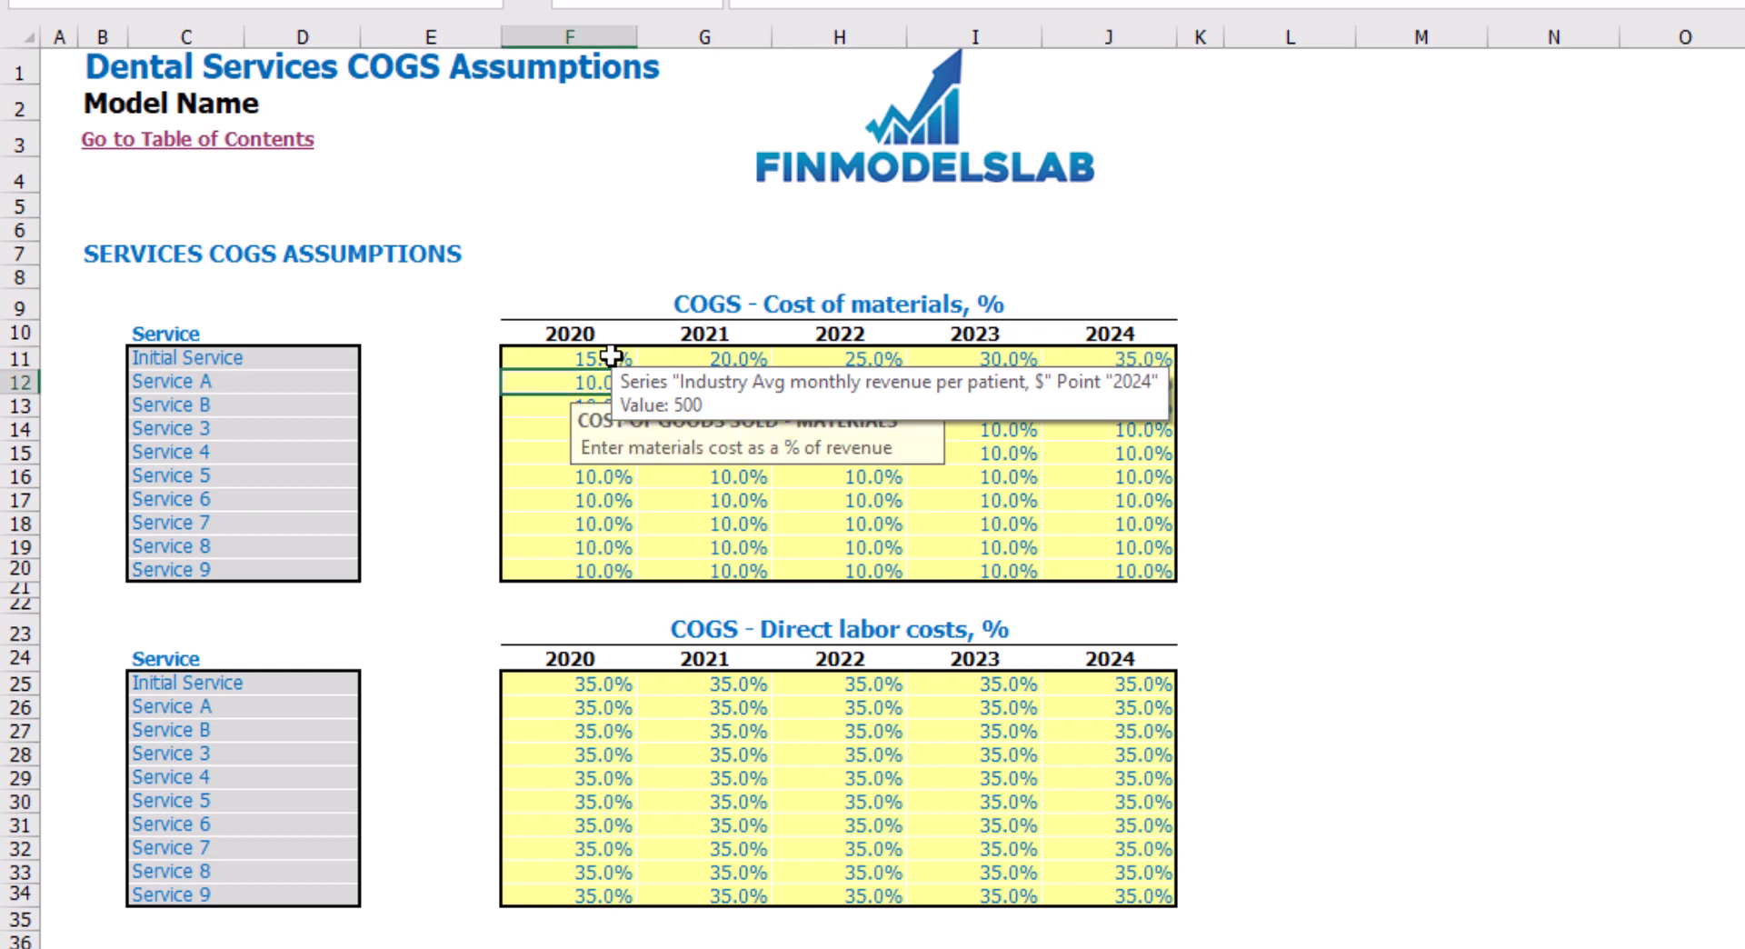
{"action": "left_click", "coordinate": [1492, 498]}
On the Extra Revenue & COGS sheet, set Other Product 1's launch date to Jun-20
{"action": "key", "text": "ctrl+Page_Down"}
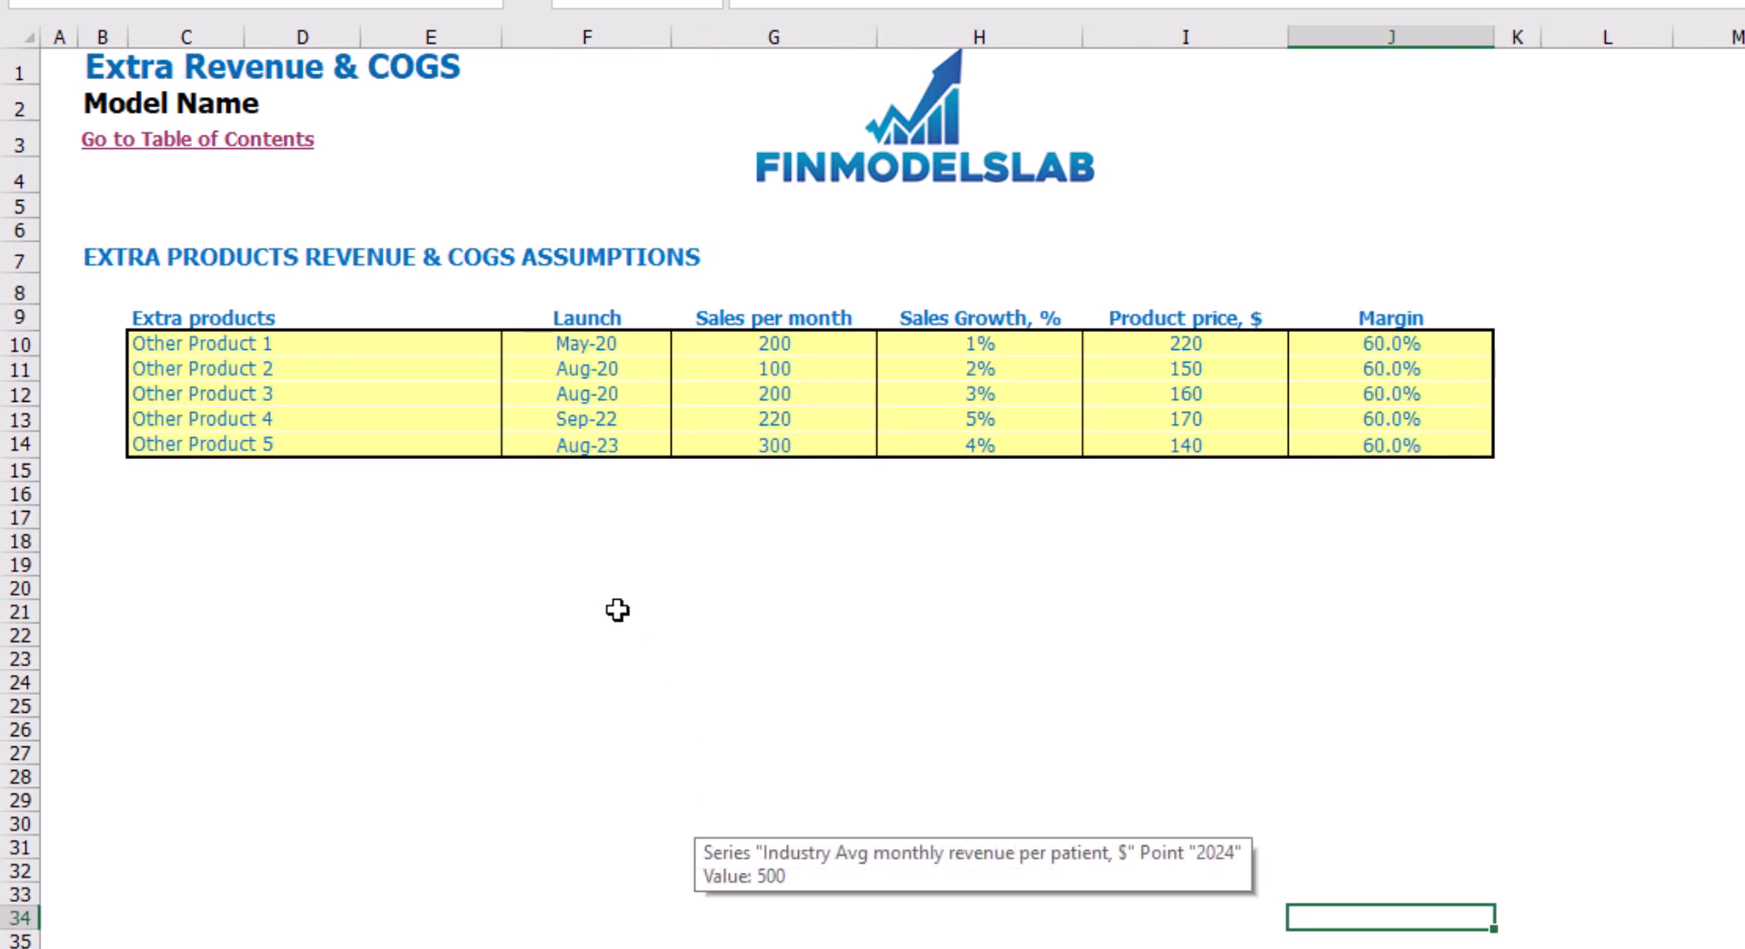
{"action": "left_click_drag", "start_coordinate": [332, 346], "coordinate": [311, 436]}
{"action": "left_click", "coordinate": [631, 343]}
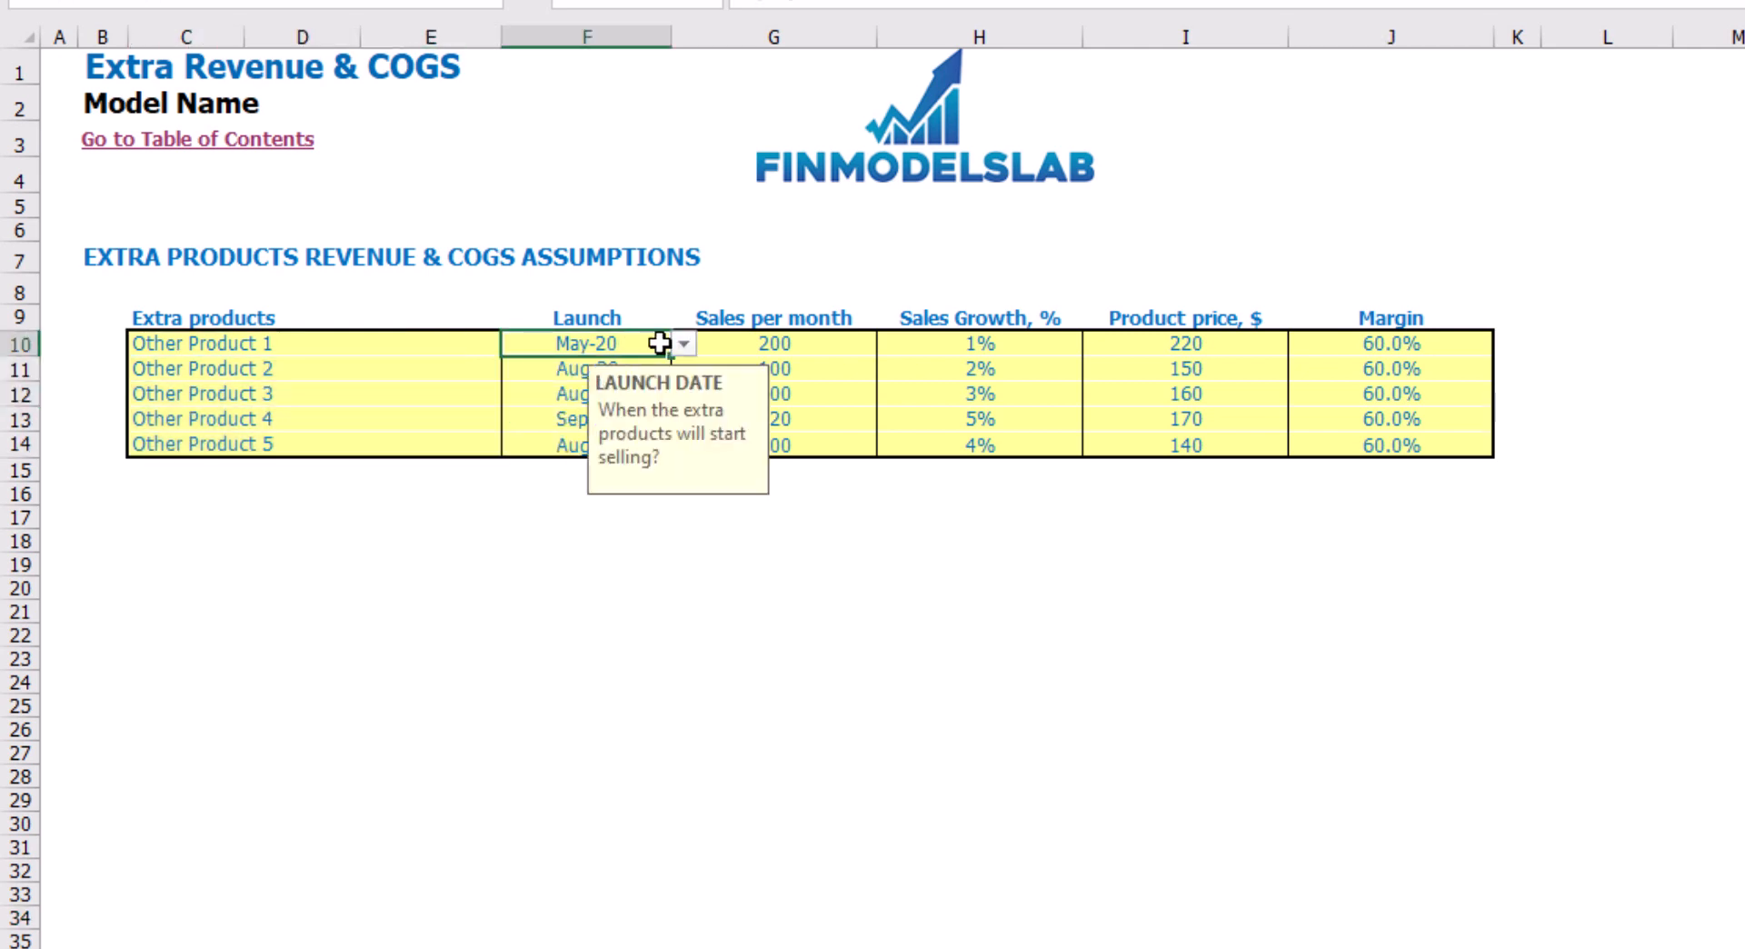
{"action": "left_click", "coordinate": [682, 347]}
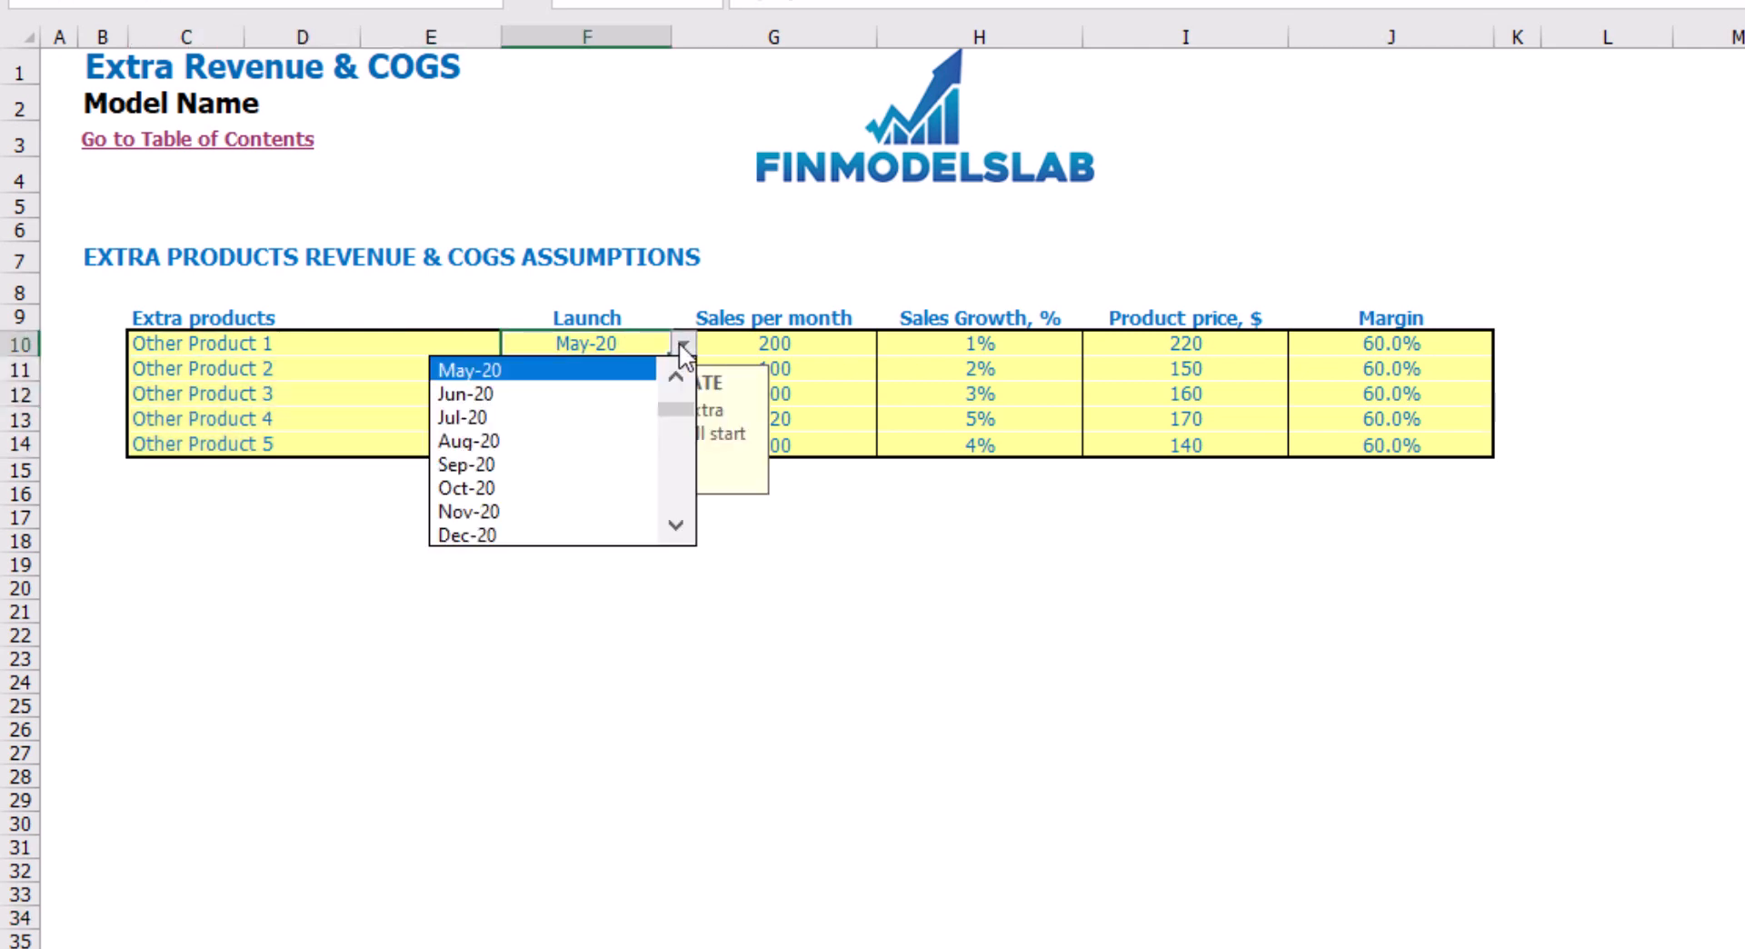
{"action": "left_click", "coordinate": [616, 394]}
{"action": "left_click_drag", "start_coordinate": [807, 335], "coordinate": [798, 444]}
{"action": "left_click", "coordinate": [664, 530]}
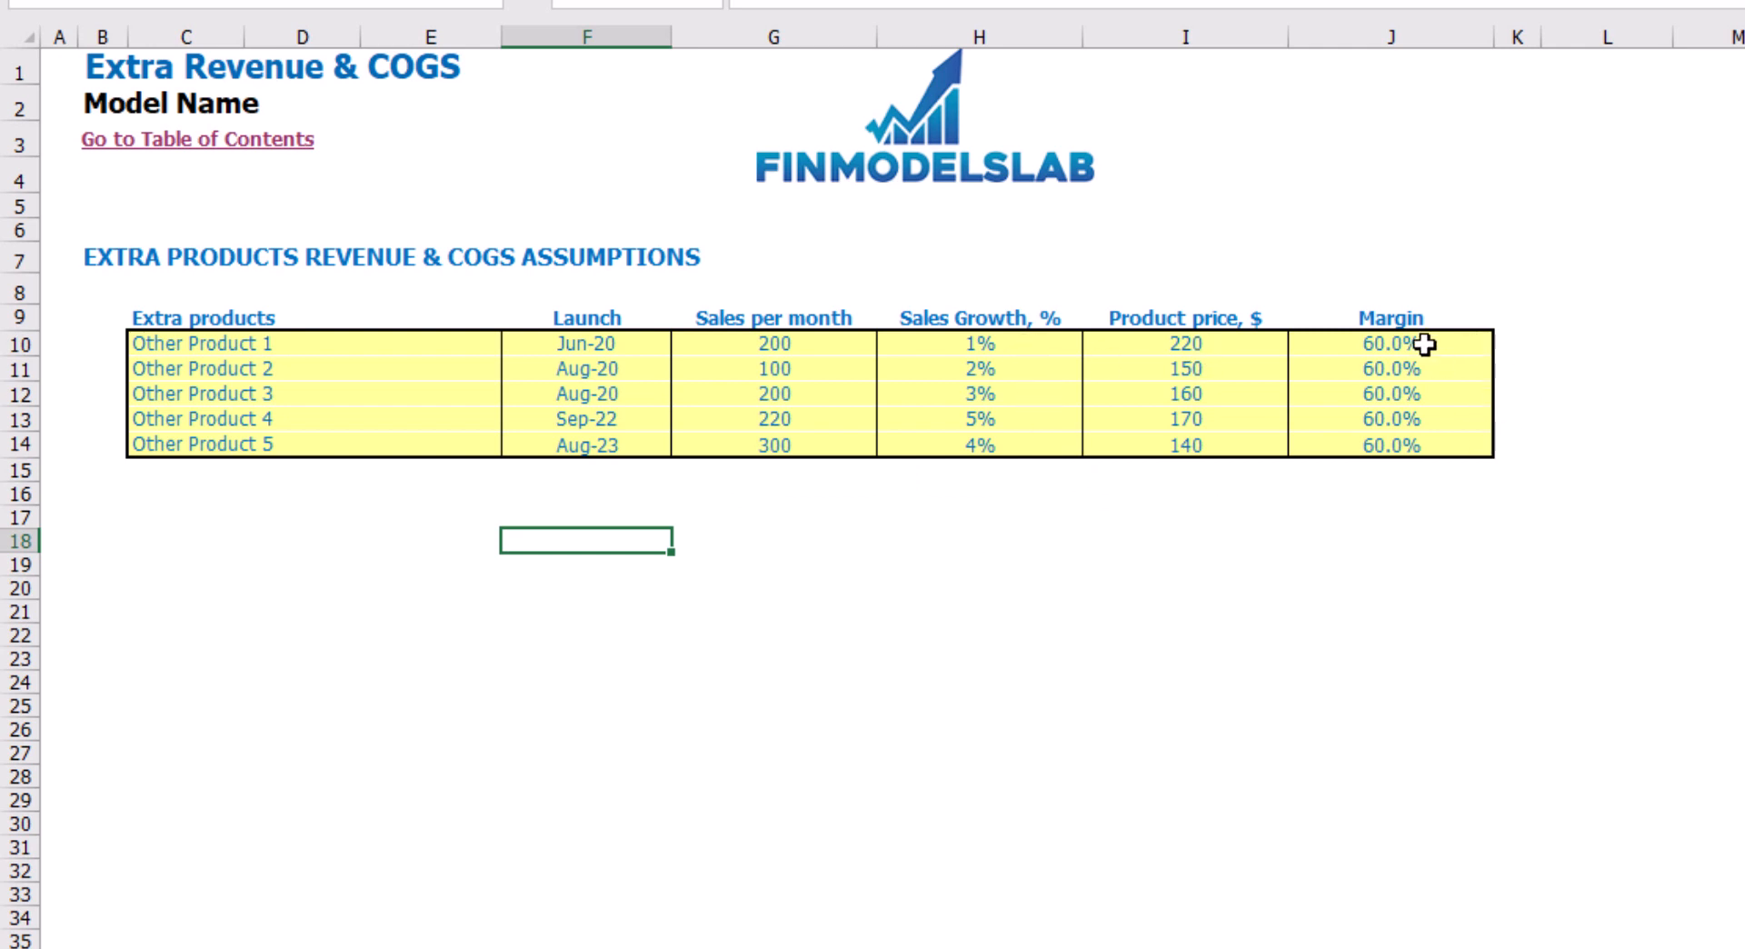
Set Other Product 1's product price to 250 and its margin to 70%
{"action": "left_click", "coordinate": [1239, 342]}
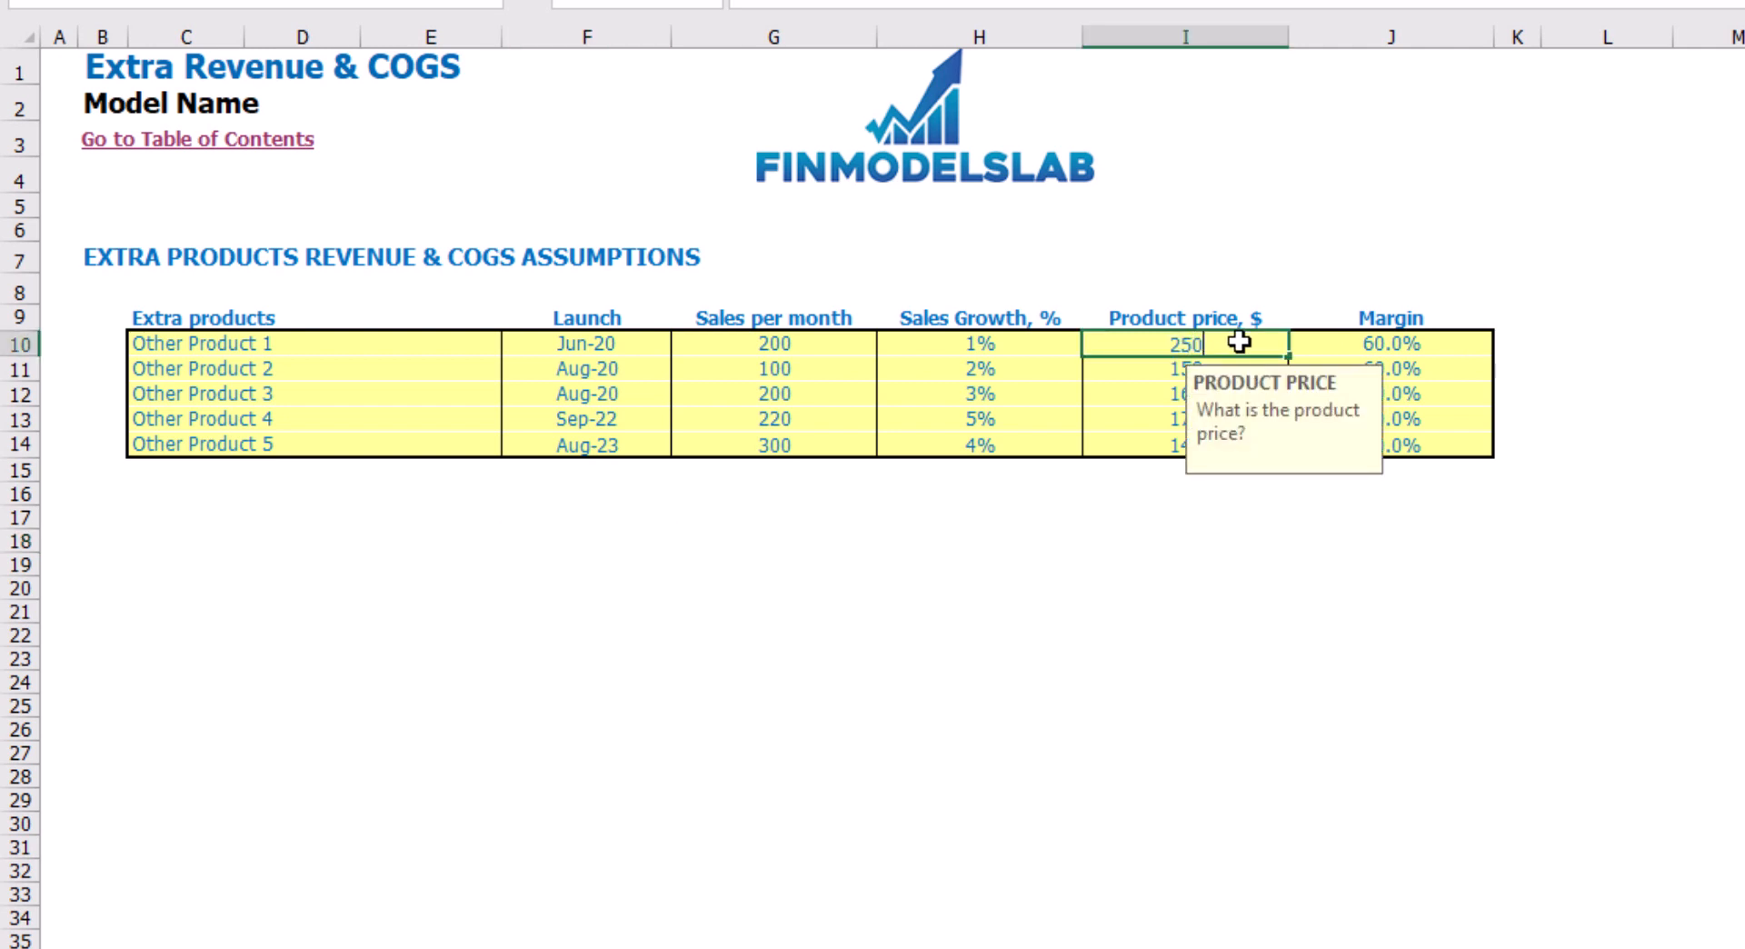
{"action": "key", "text": "Tab"}
{"action": "type", "text": "70"}
{"action": "key", "text": "Return"}
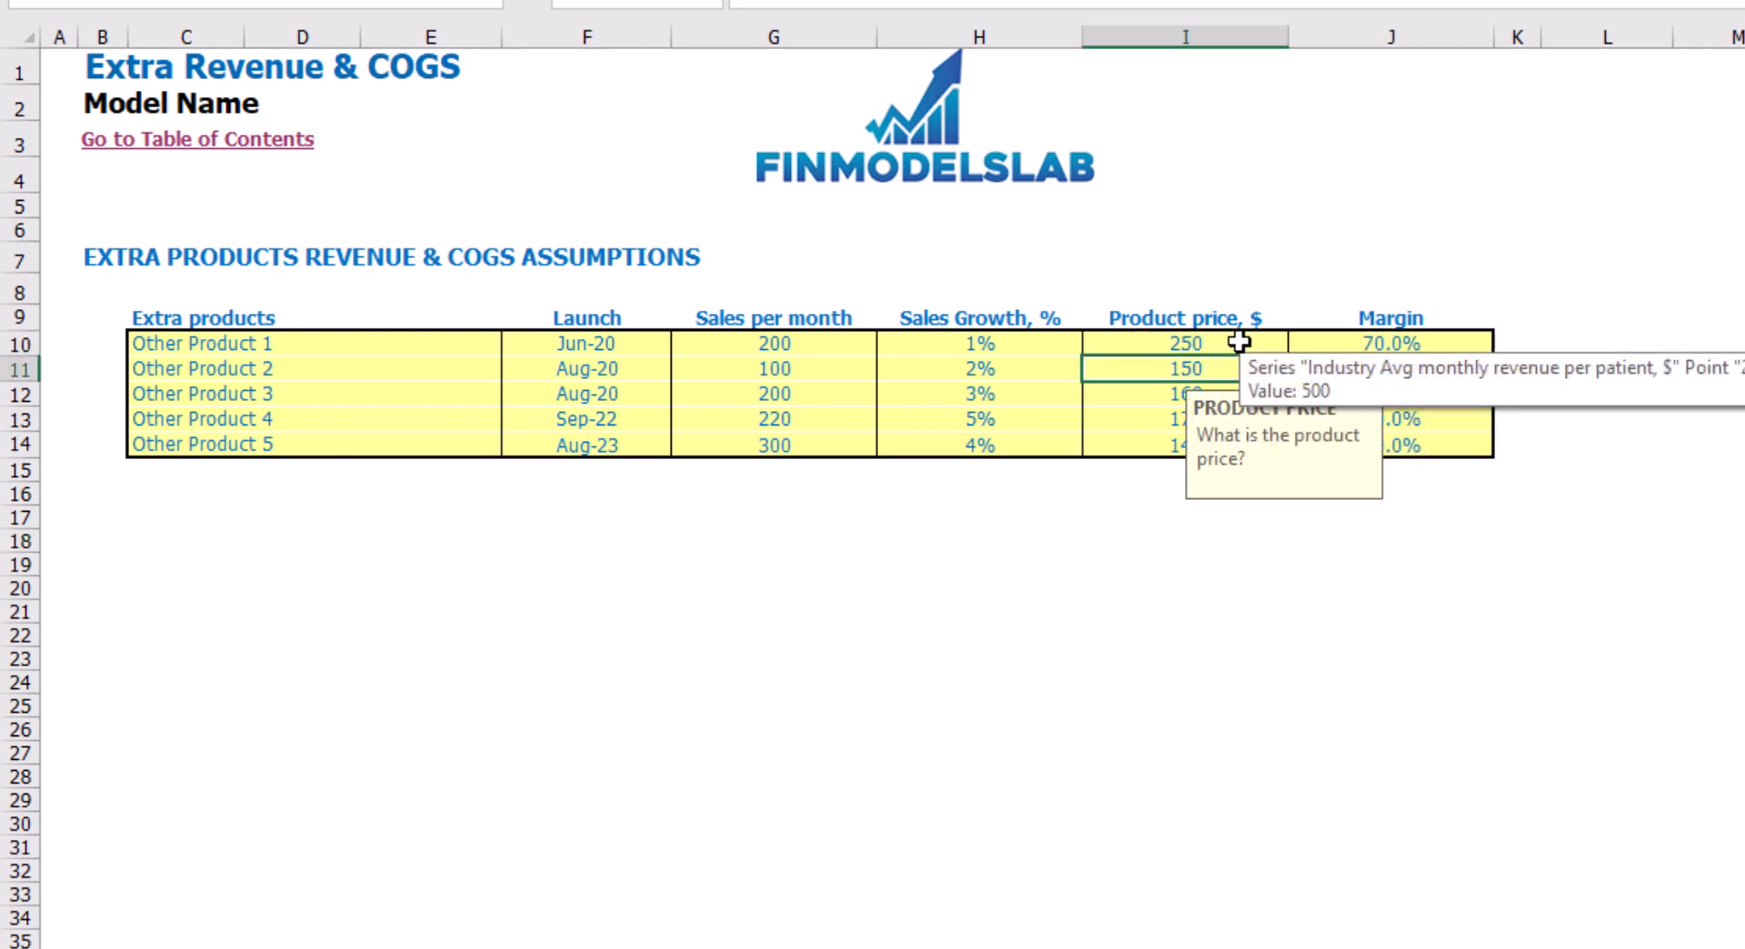
{"action": "left_click", "coordinate": [1057, 521]}
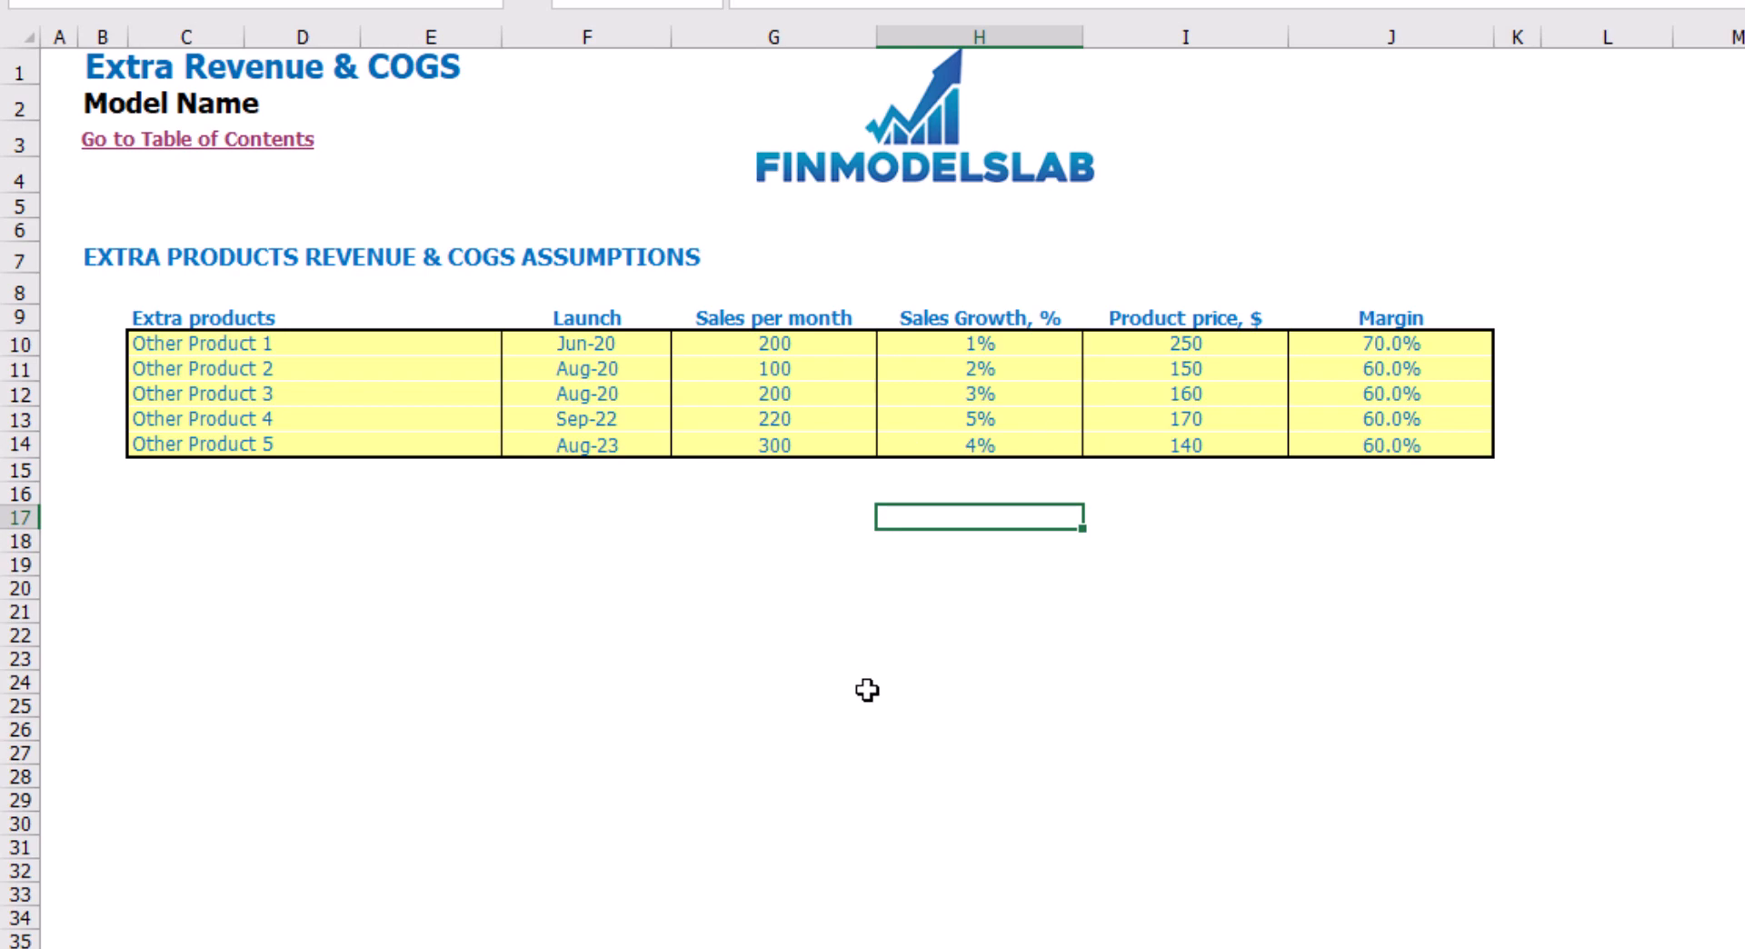
Examine the safety stock and payment delay inputs on the DashBoard and the Inventory and Accounts Payable rows on the balance sheet
{"action": "left_click", "coordinate": [217, 911]}
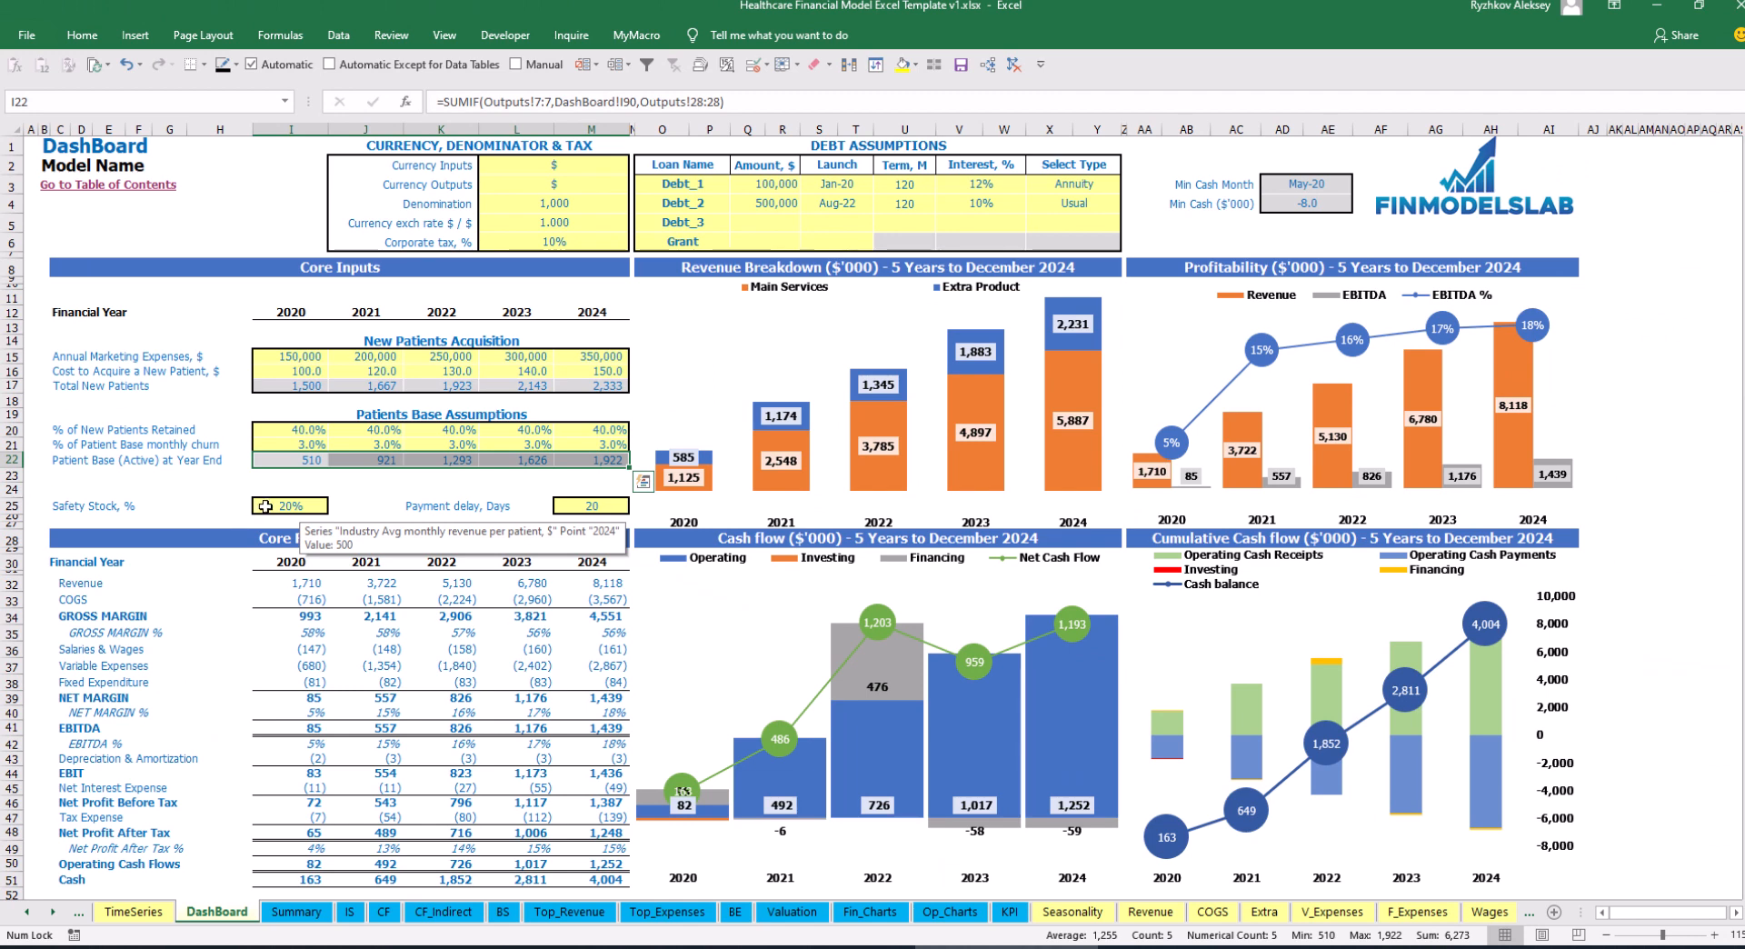
{"action": "left_click", "coordinate": [264, 506]}
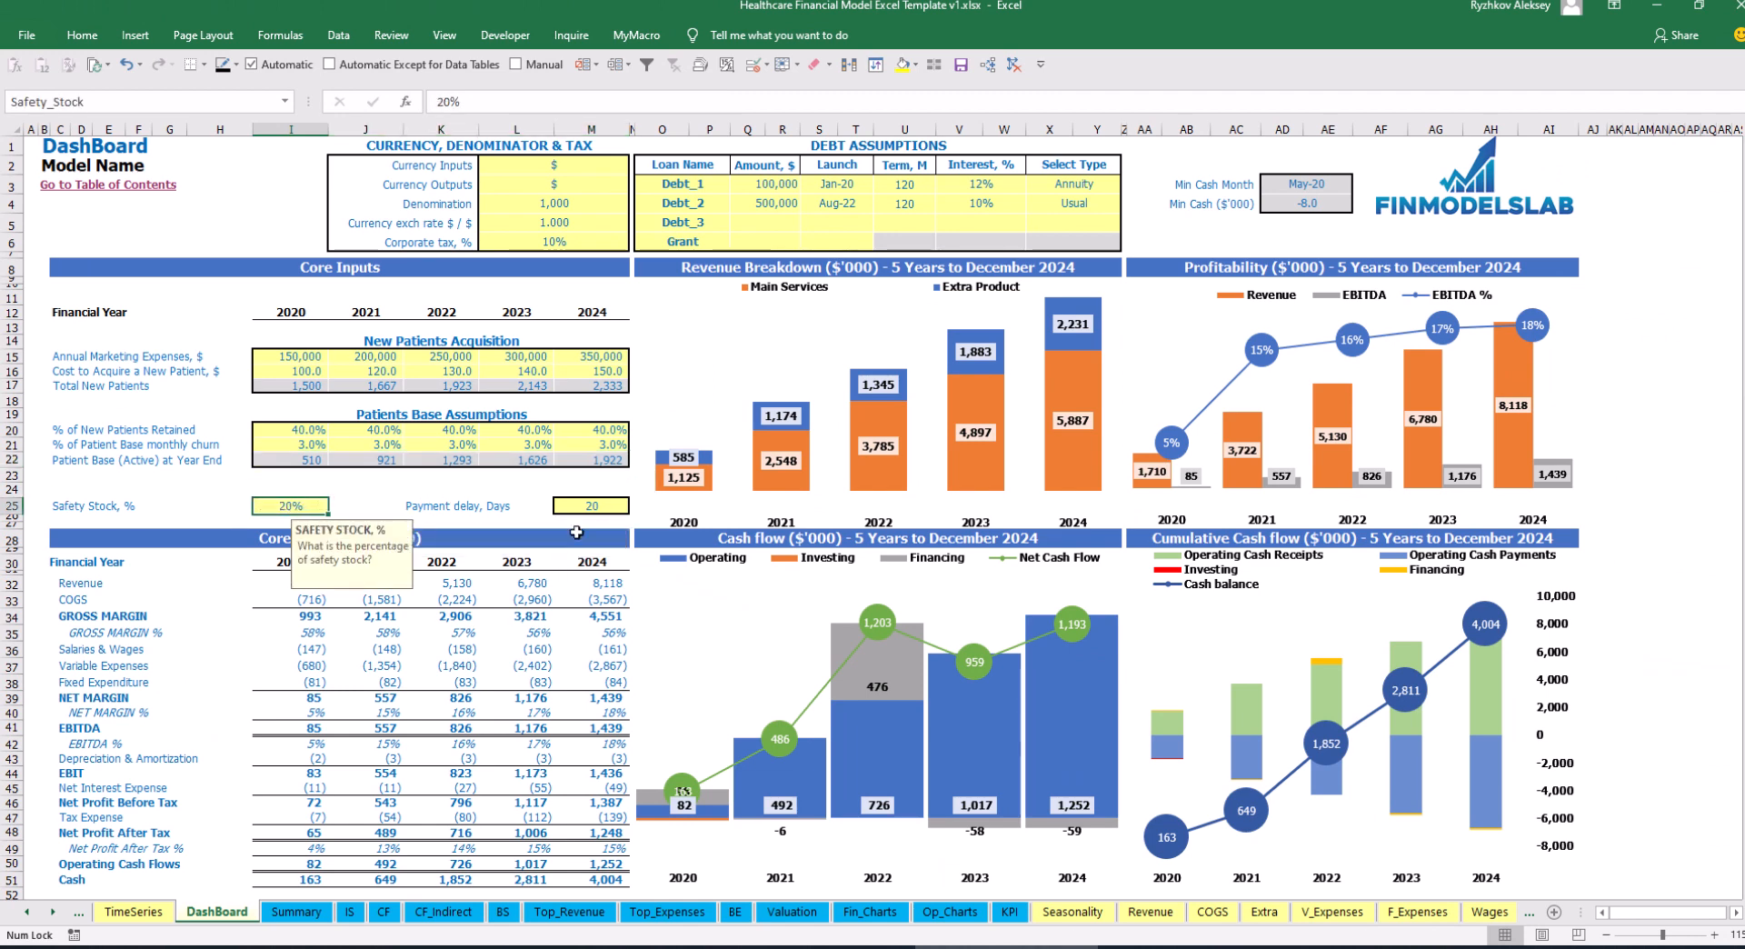
{"action": "left_click", "coordinate": [595, 505]}
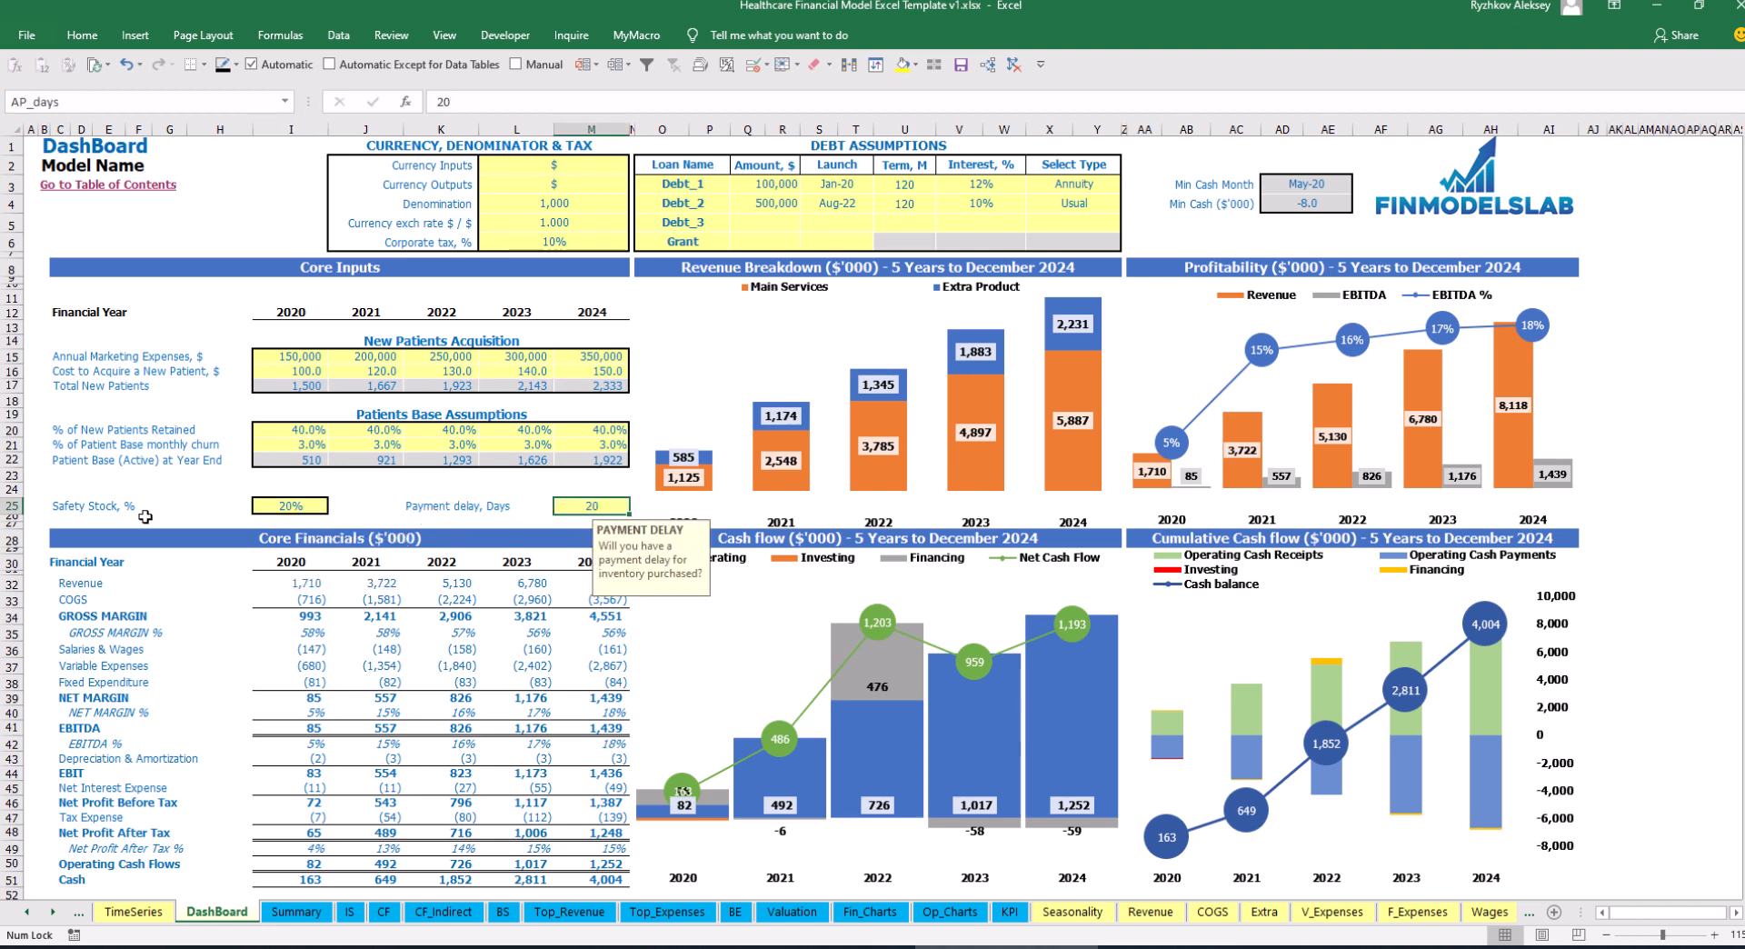
{"action": "left_click", "coordinate": [504, 912]}
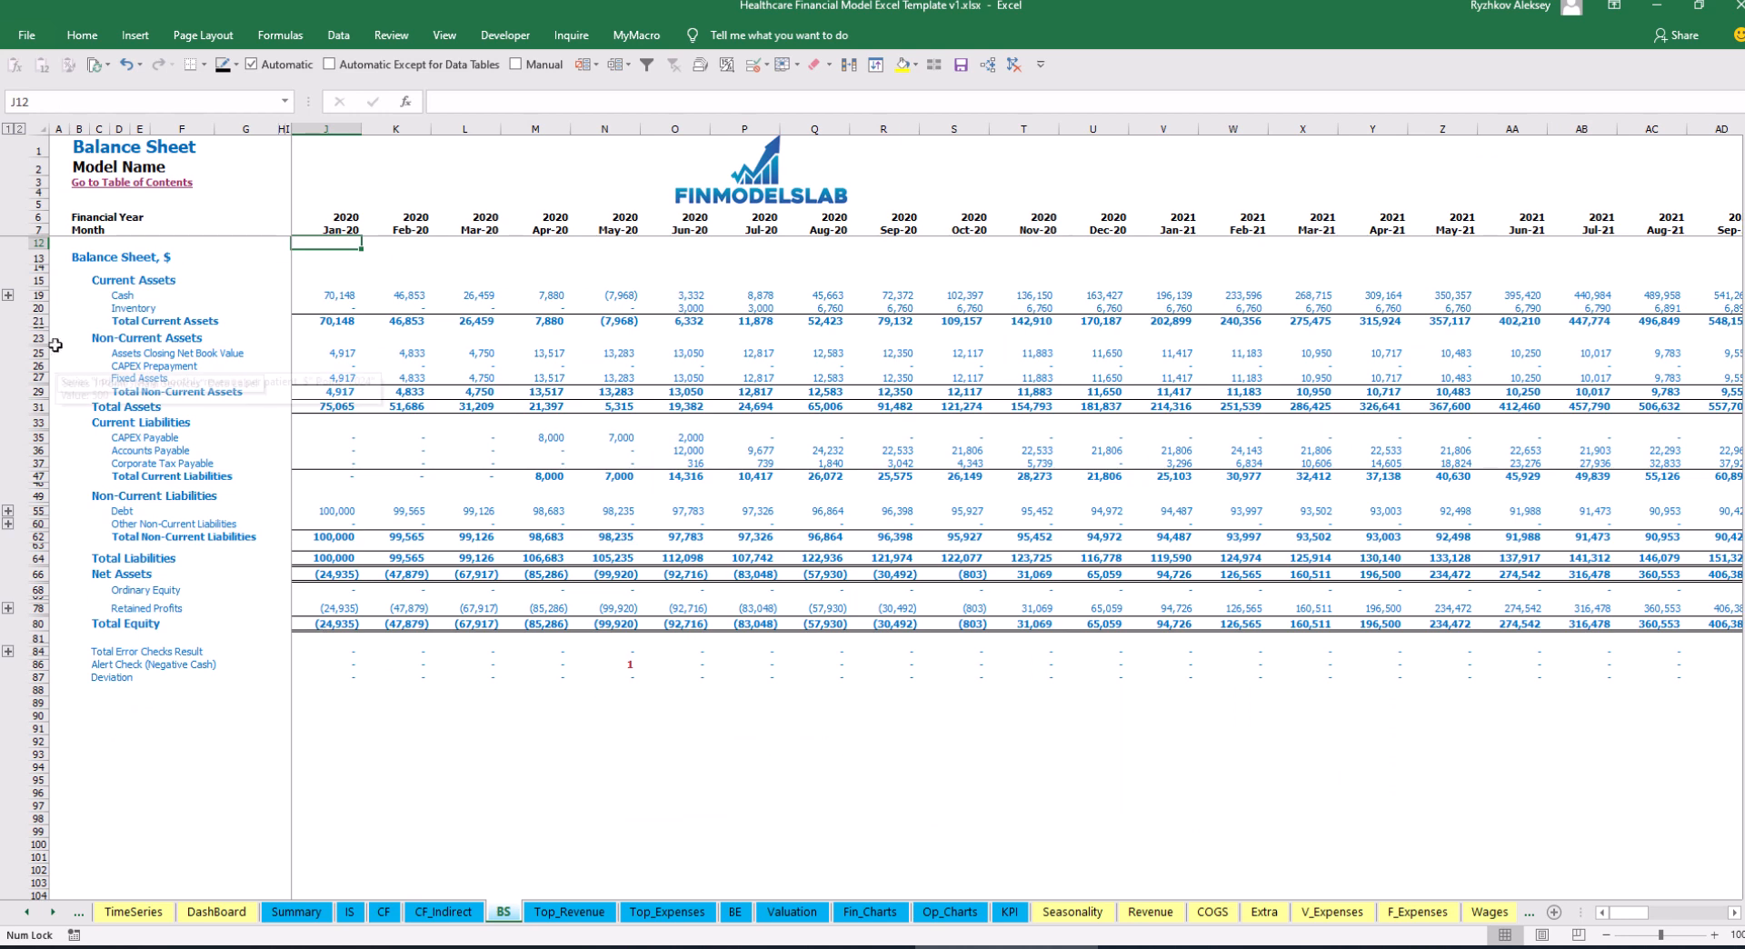
{"action": "left_click_drag", "start_coordinate": [41, 314], "coordinate": [41, 311]}
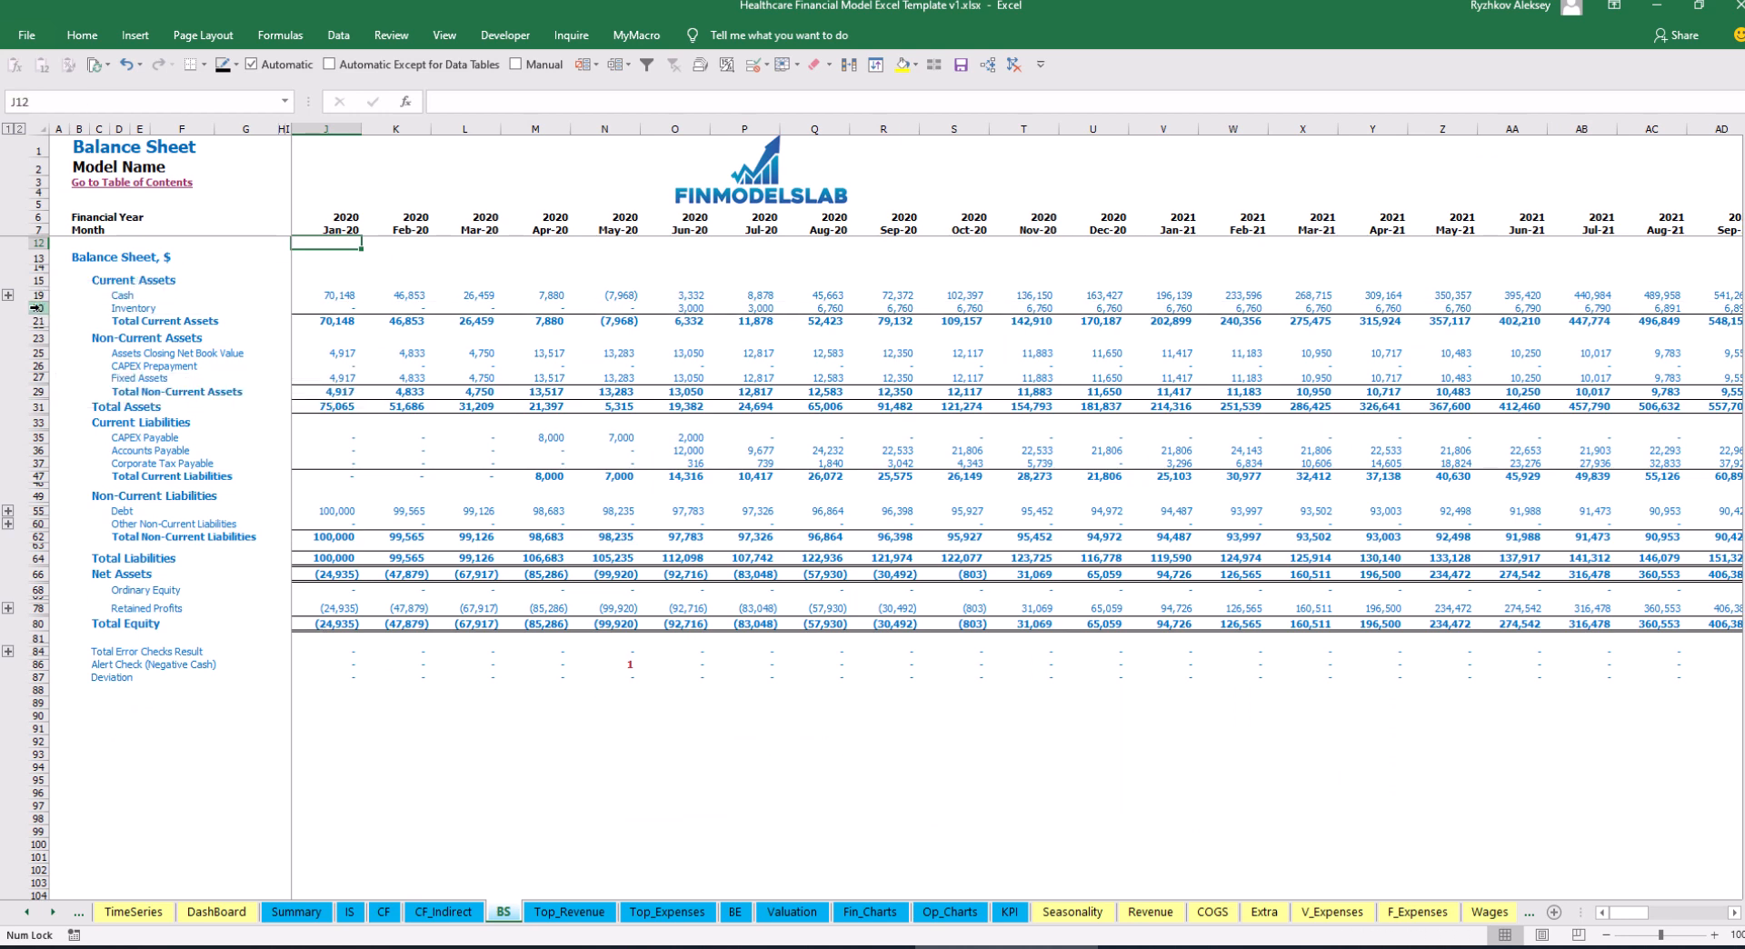
{"action": "left_click", "coordinate": [34, 308]}
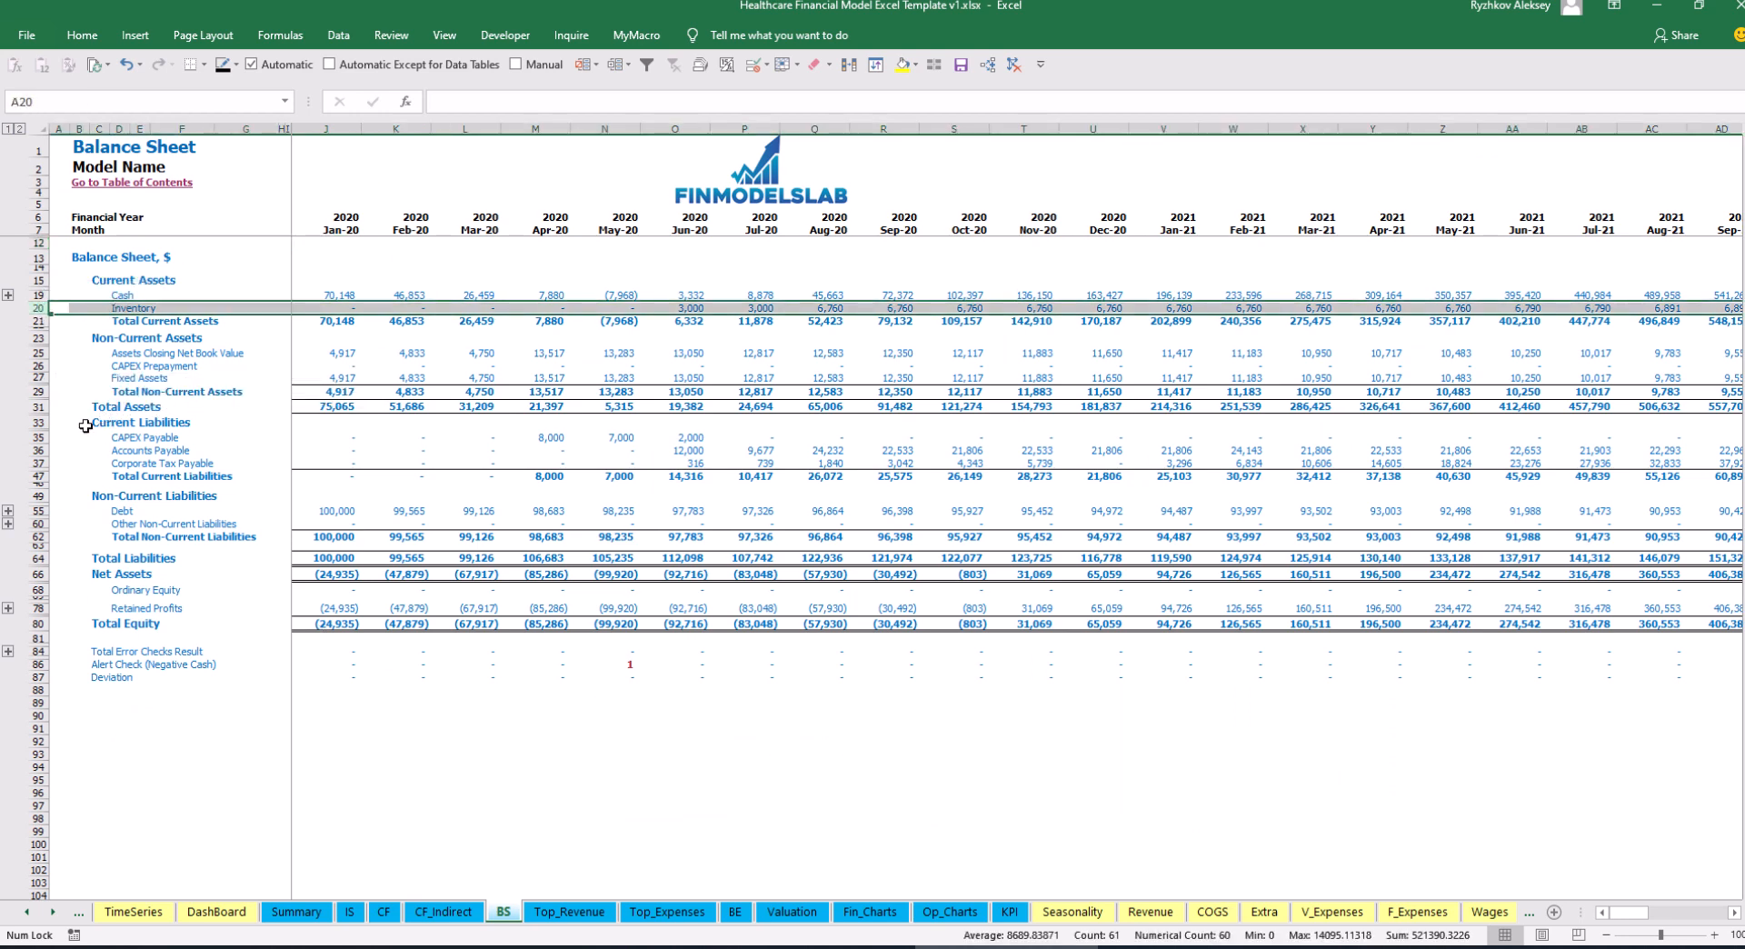
{"action": "left_click", "coordinate": [39, 450]}
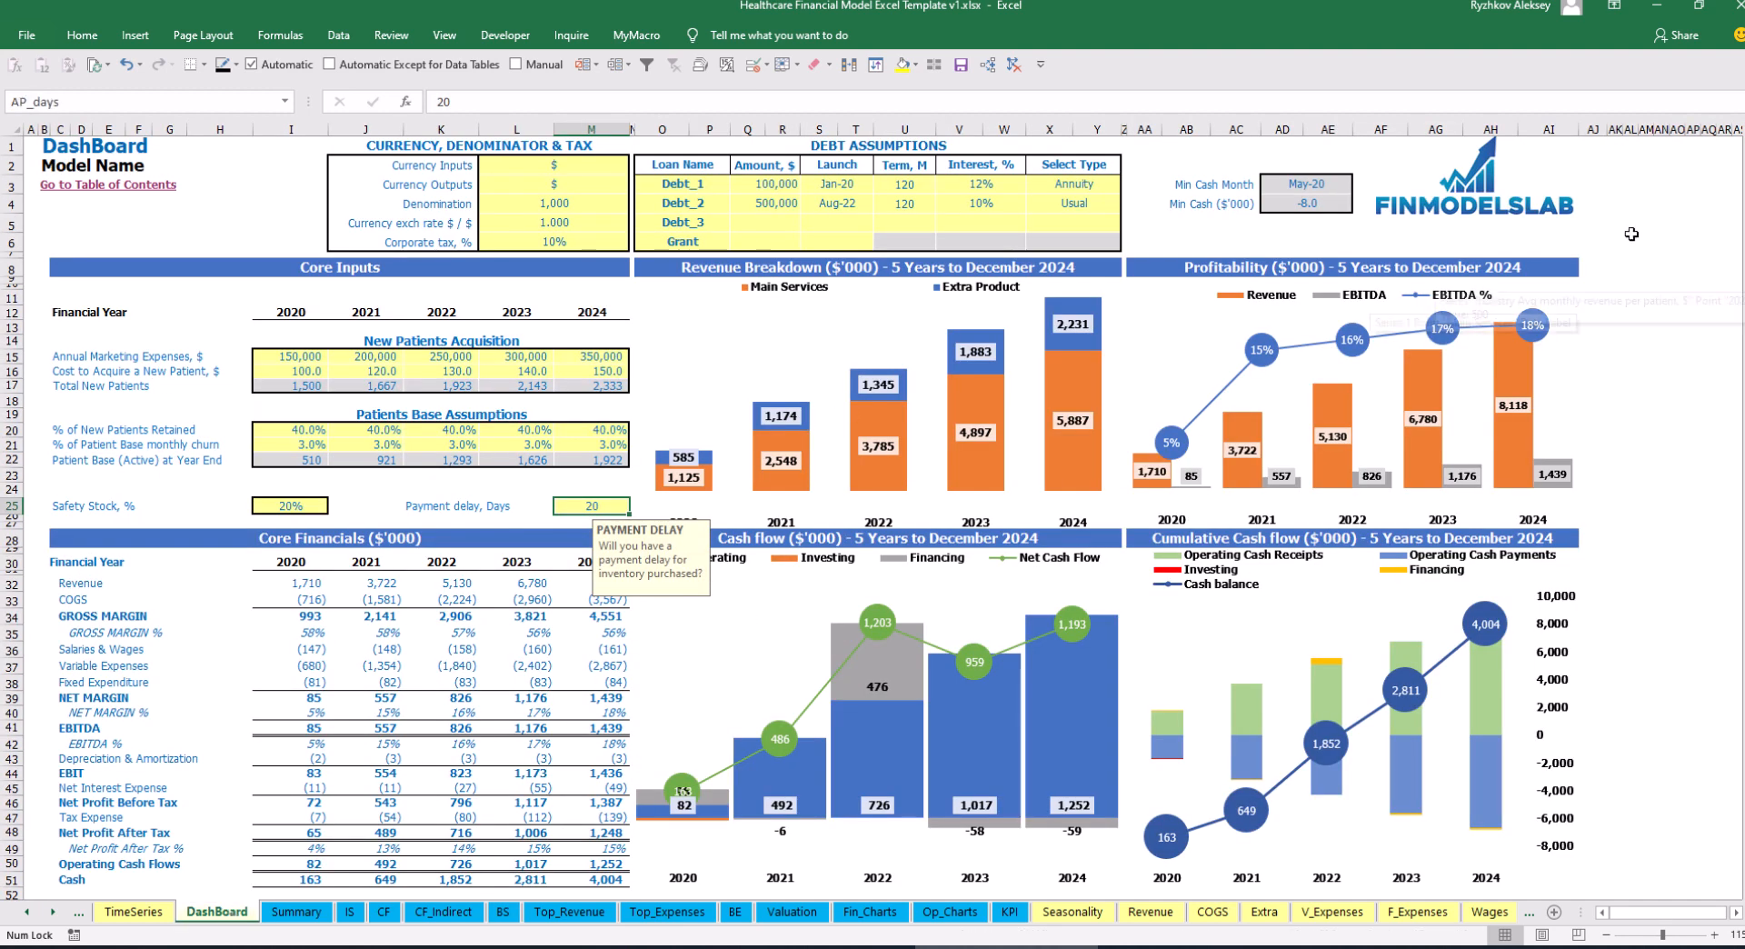
{"action": "left_click", "coordinate": [1661, 222]}
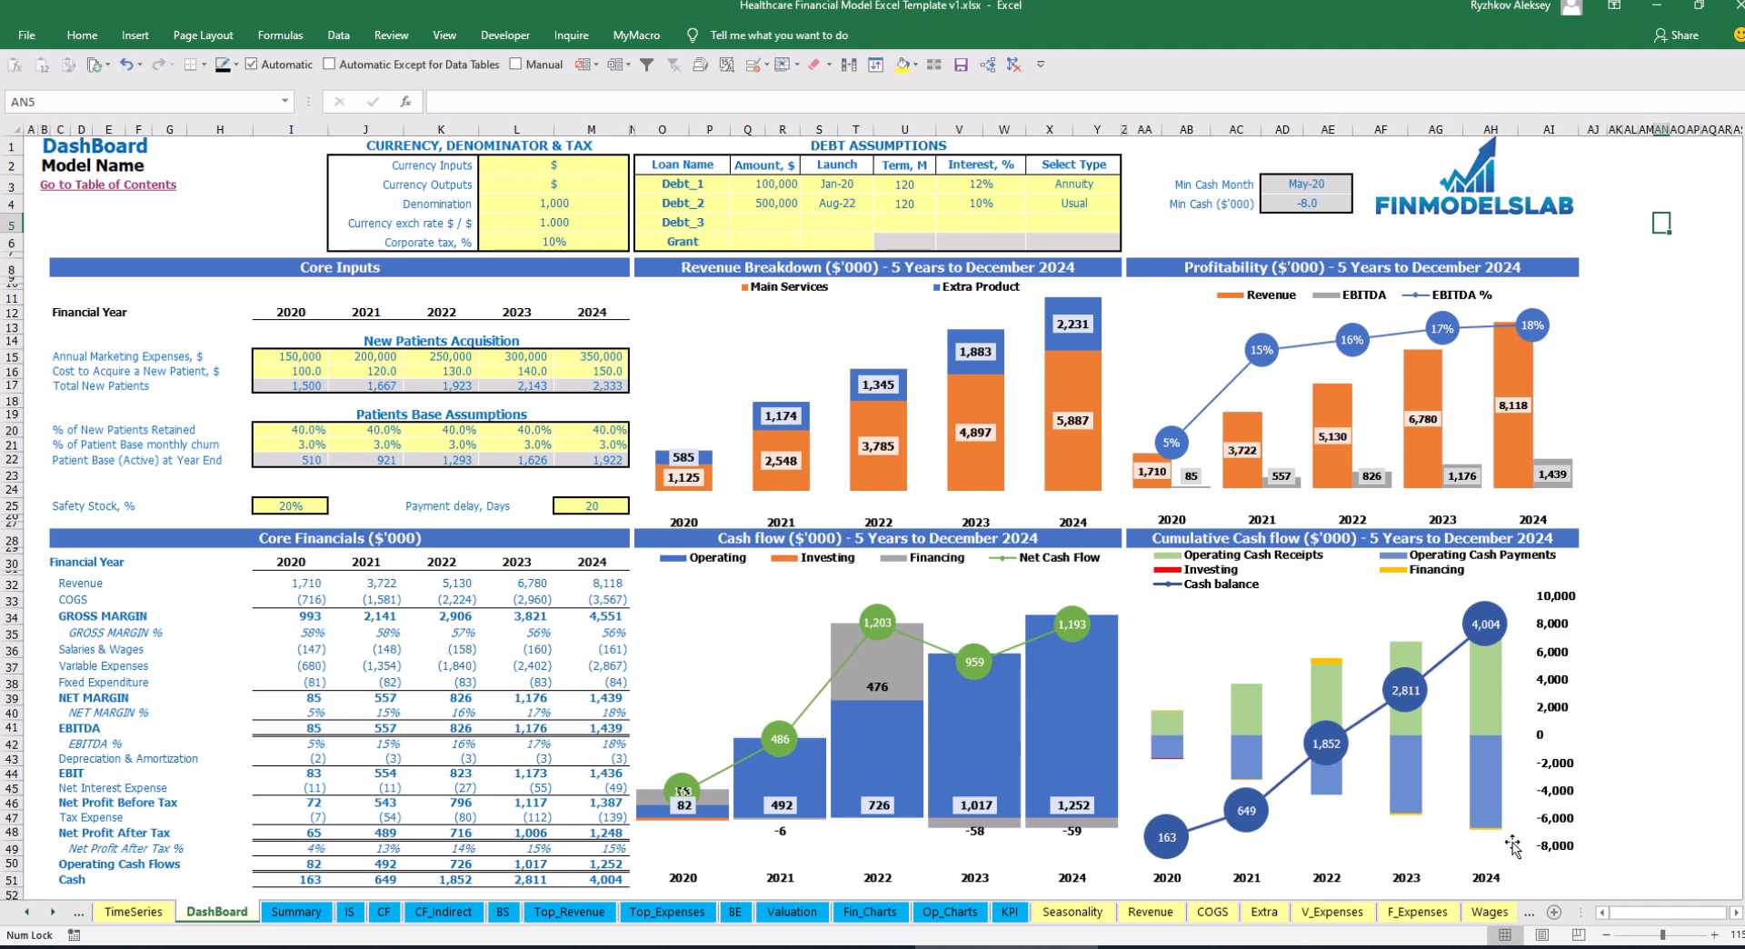
Examine the 24-month and 5-year financial charts, from revenue breakdowns through operating cash flow and cash balance to EBITDA
{"action": "mouse_move", "coordinate": [1664, 746]}
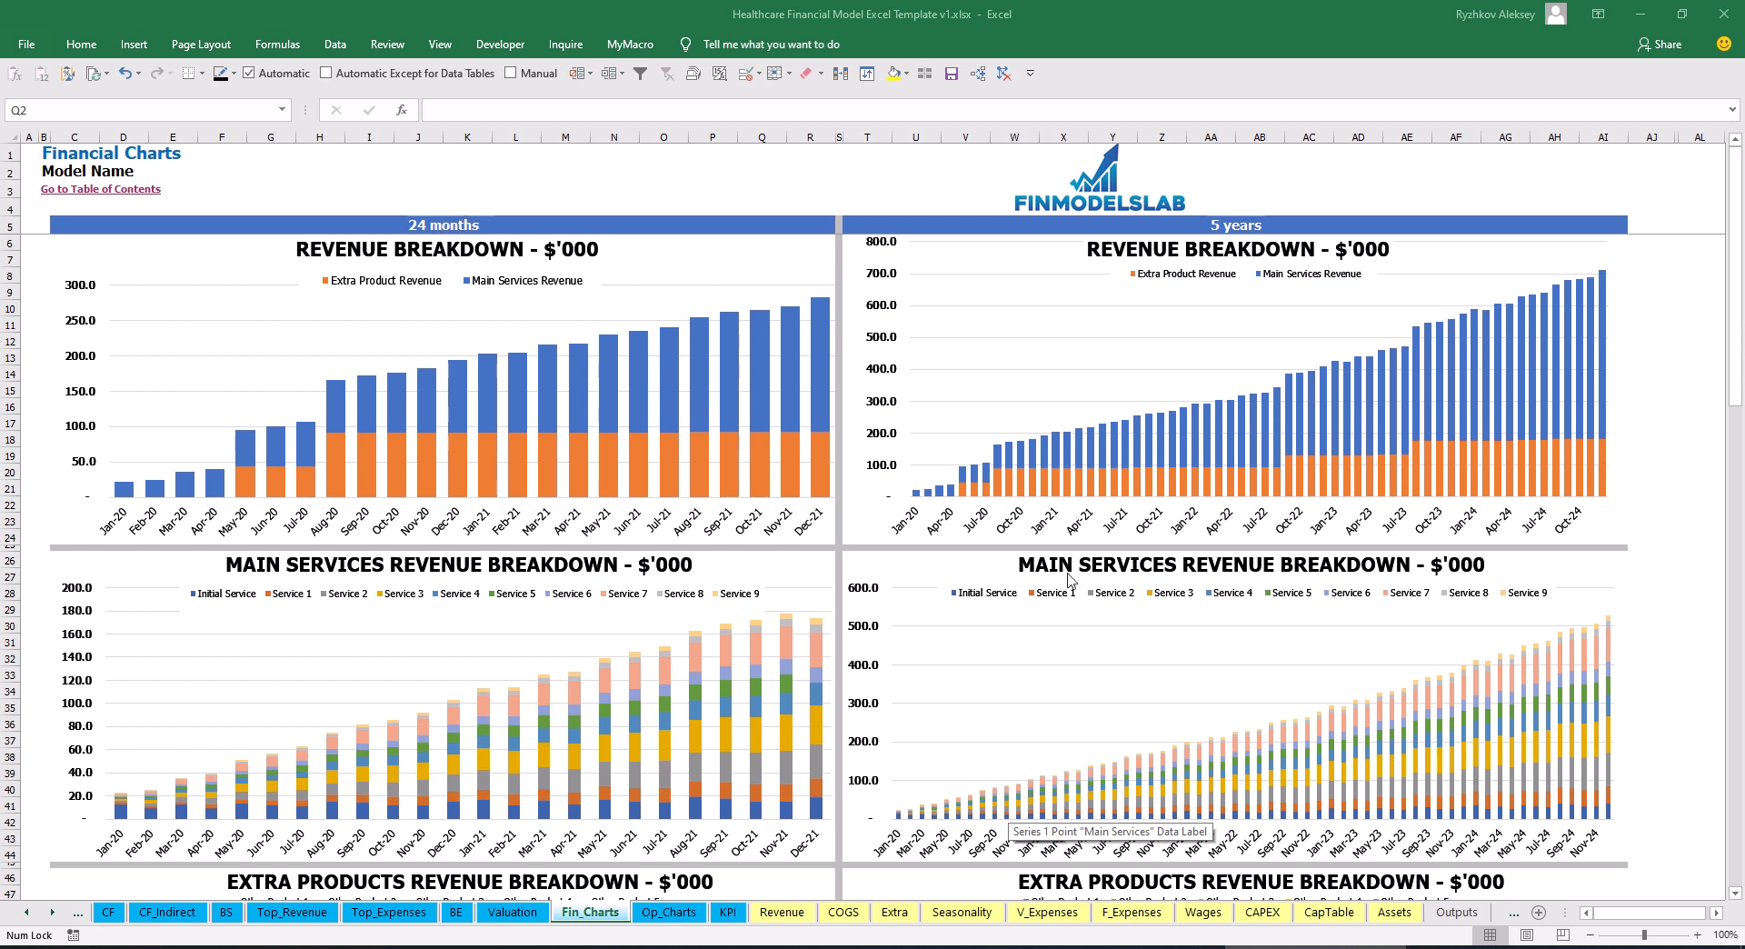
{"action": "mouse_move", "coordinate": [1409, 500]}
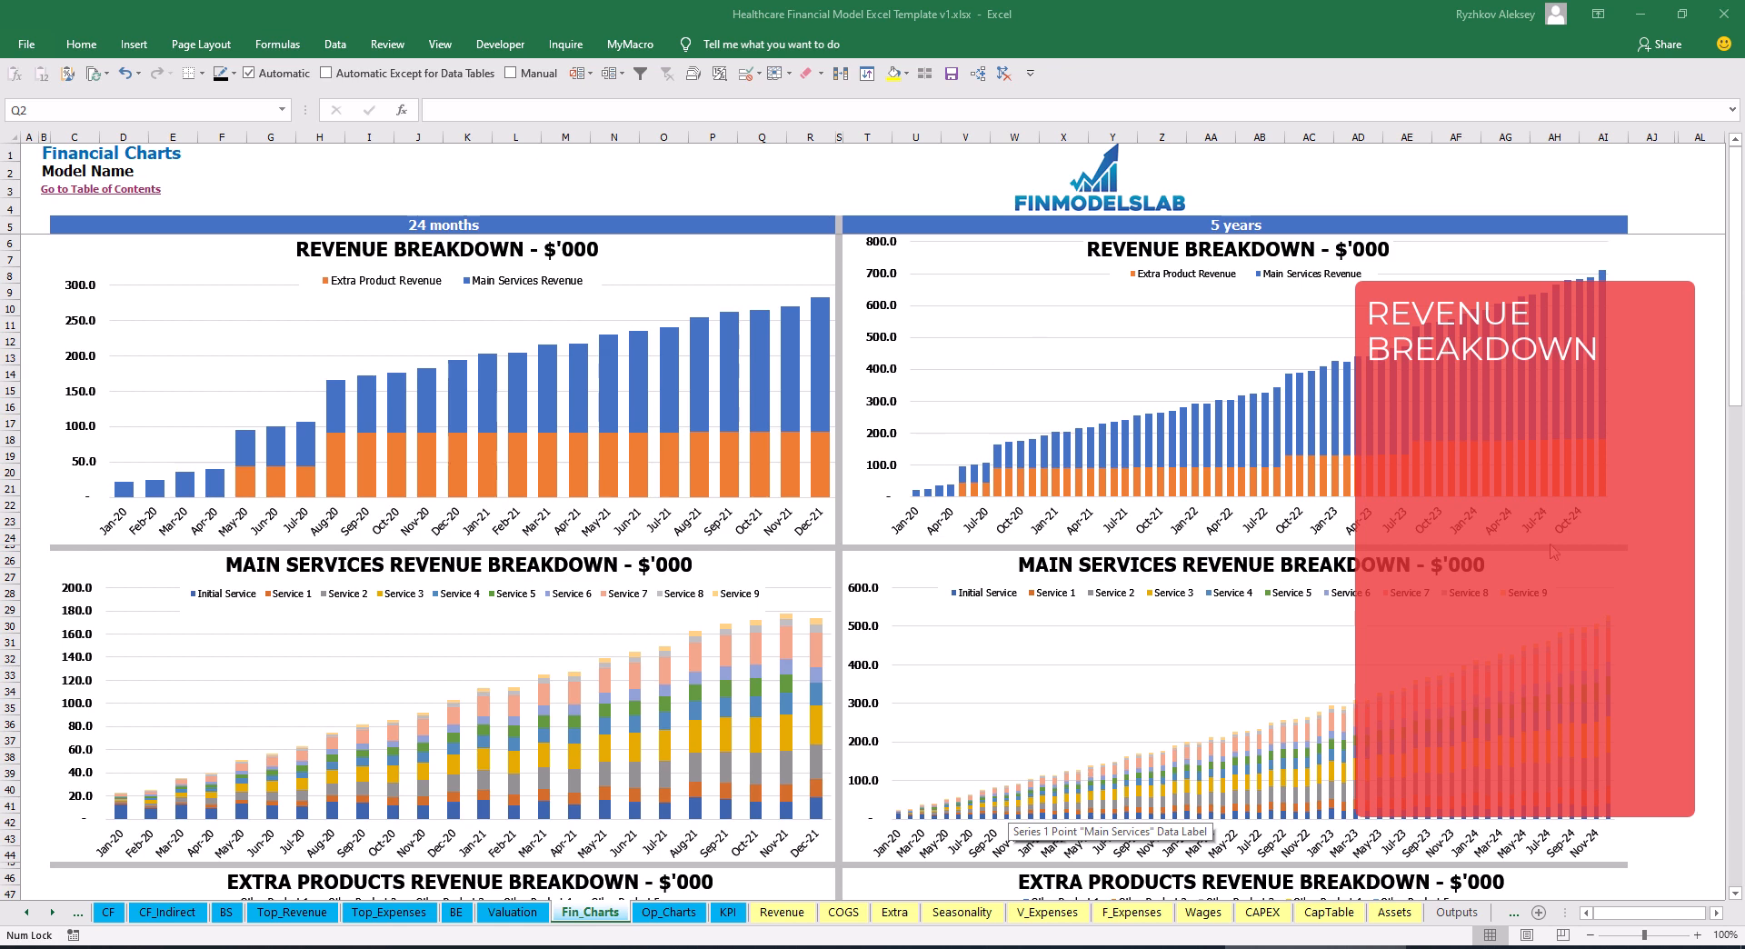
{"action": "mouse_move", "coordinate": [1248, 493]}
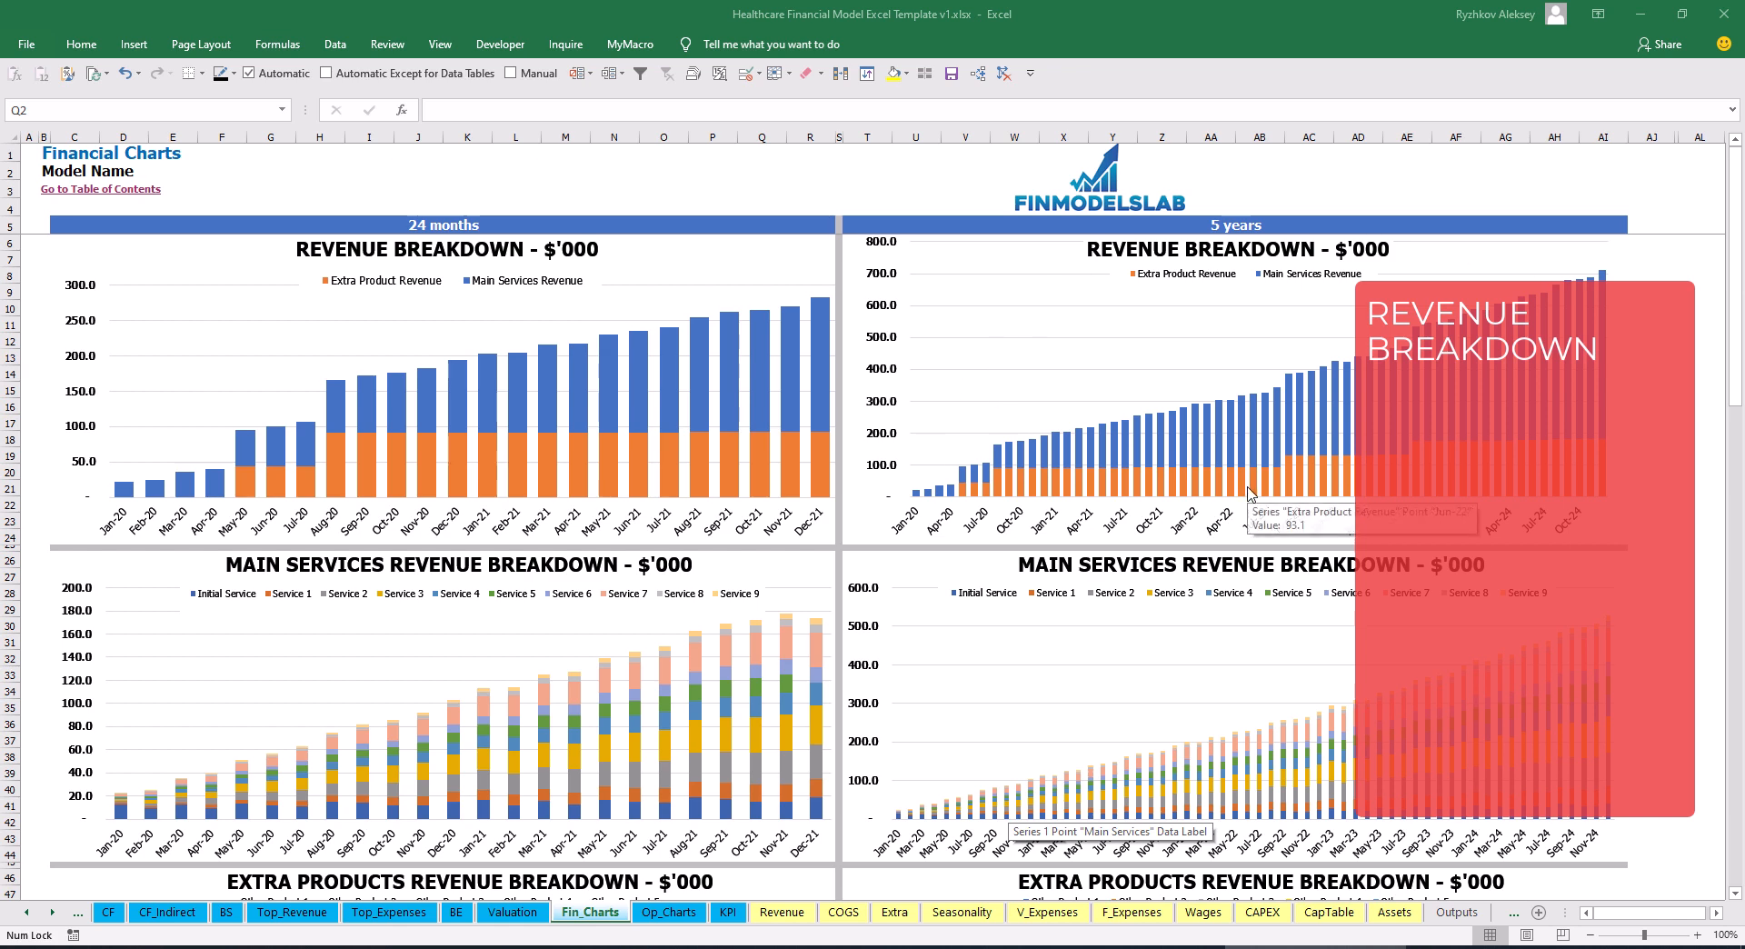
{"action": "scroll", "coordinate": [1662, 465], "scroll_direction": "down", "scroll_amount": 3}
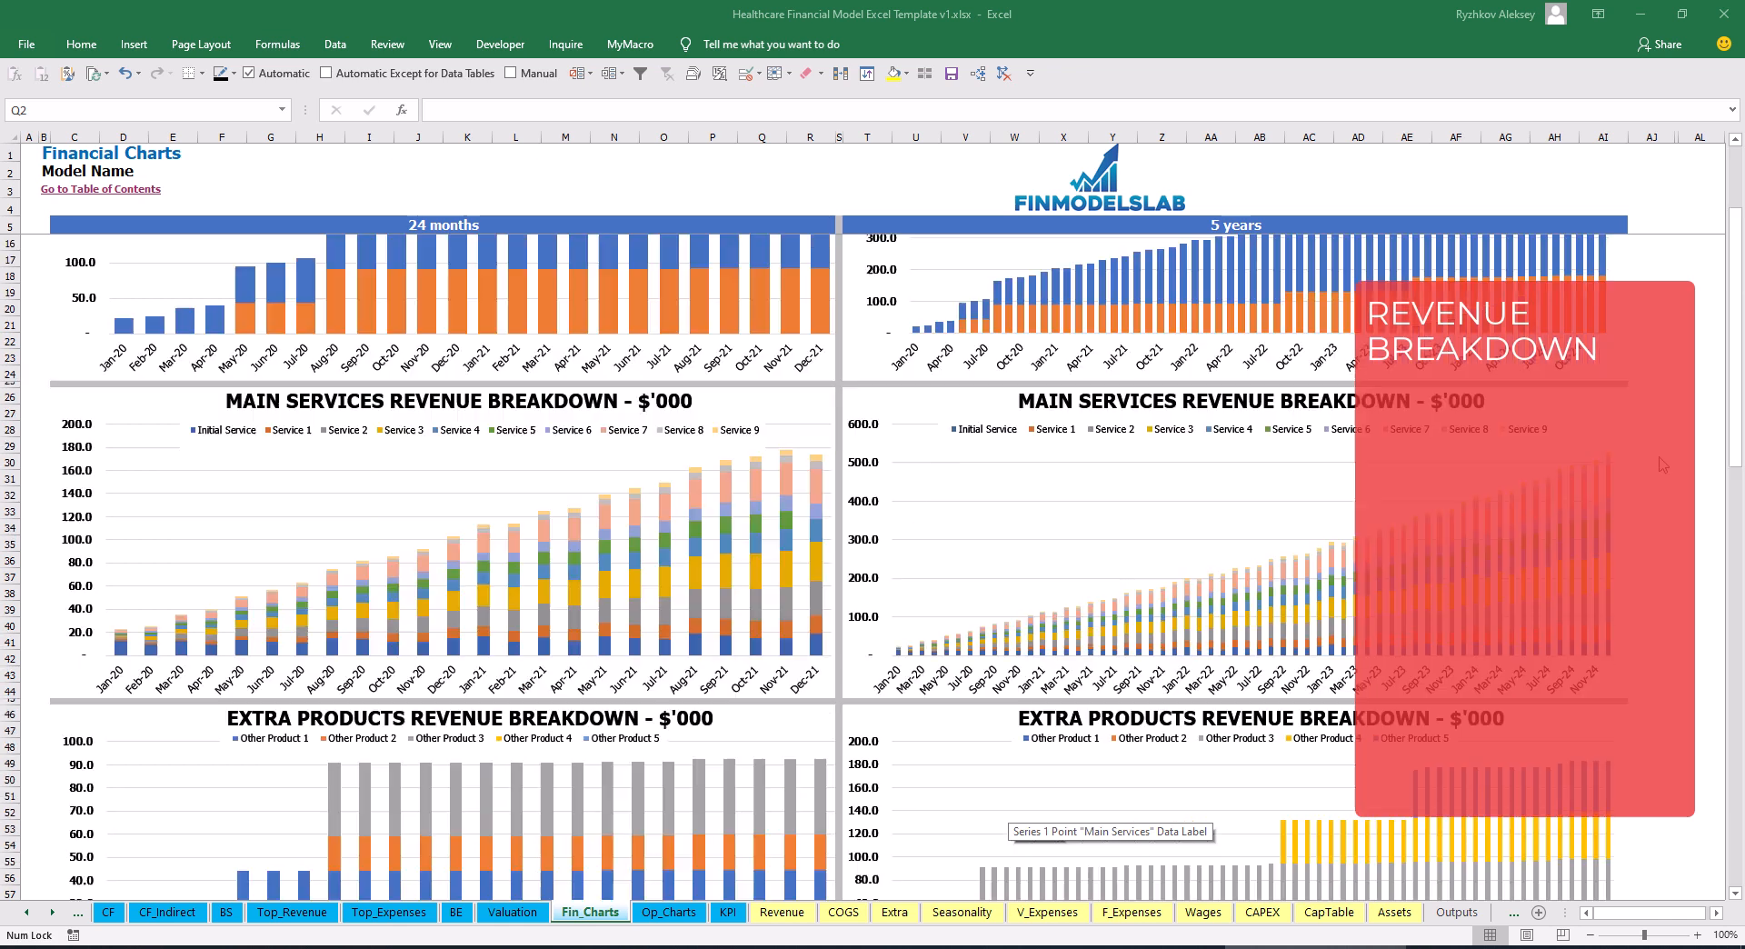
{"action": "scroll", "coordinate": [1662, 465], "scroll_direction": "down", "scroll_amount": 3}
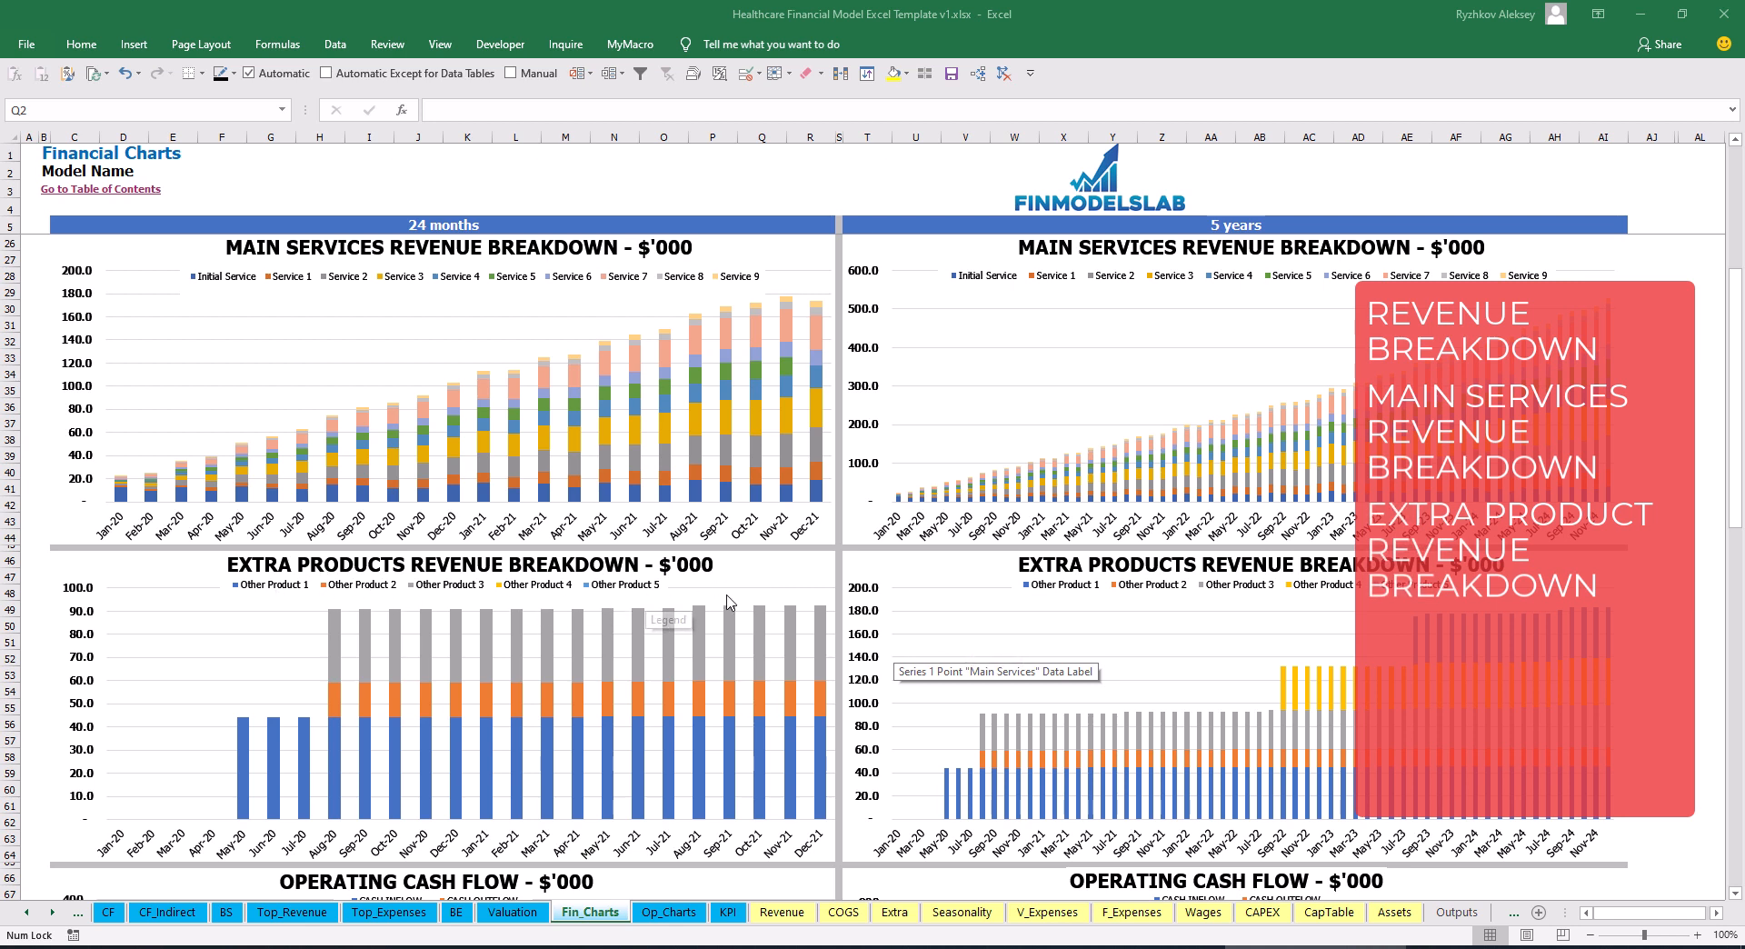
{"action": "scroll", "coordinate": [973, 618], "scroll_direction": "down", "scroll_amount": 13}
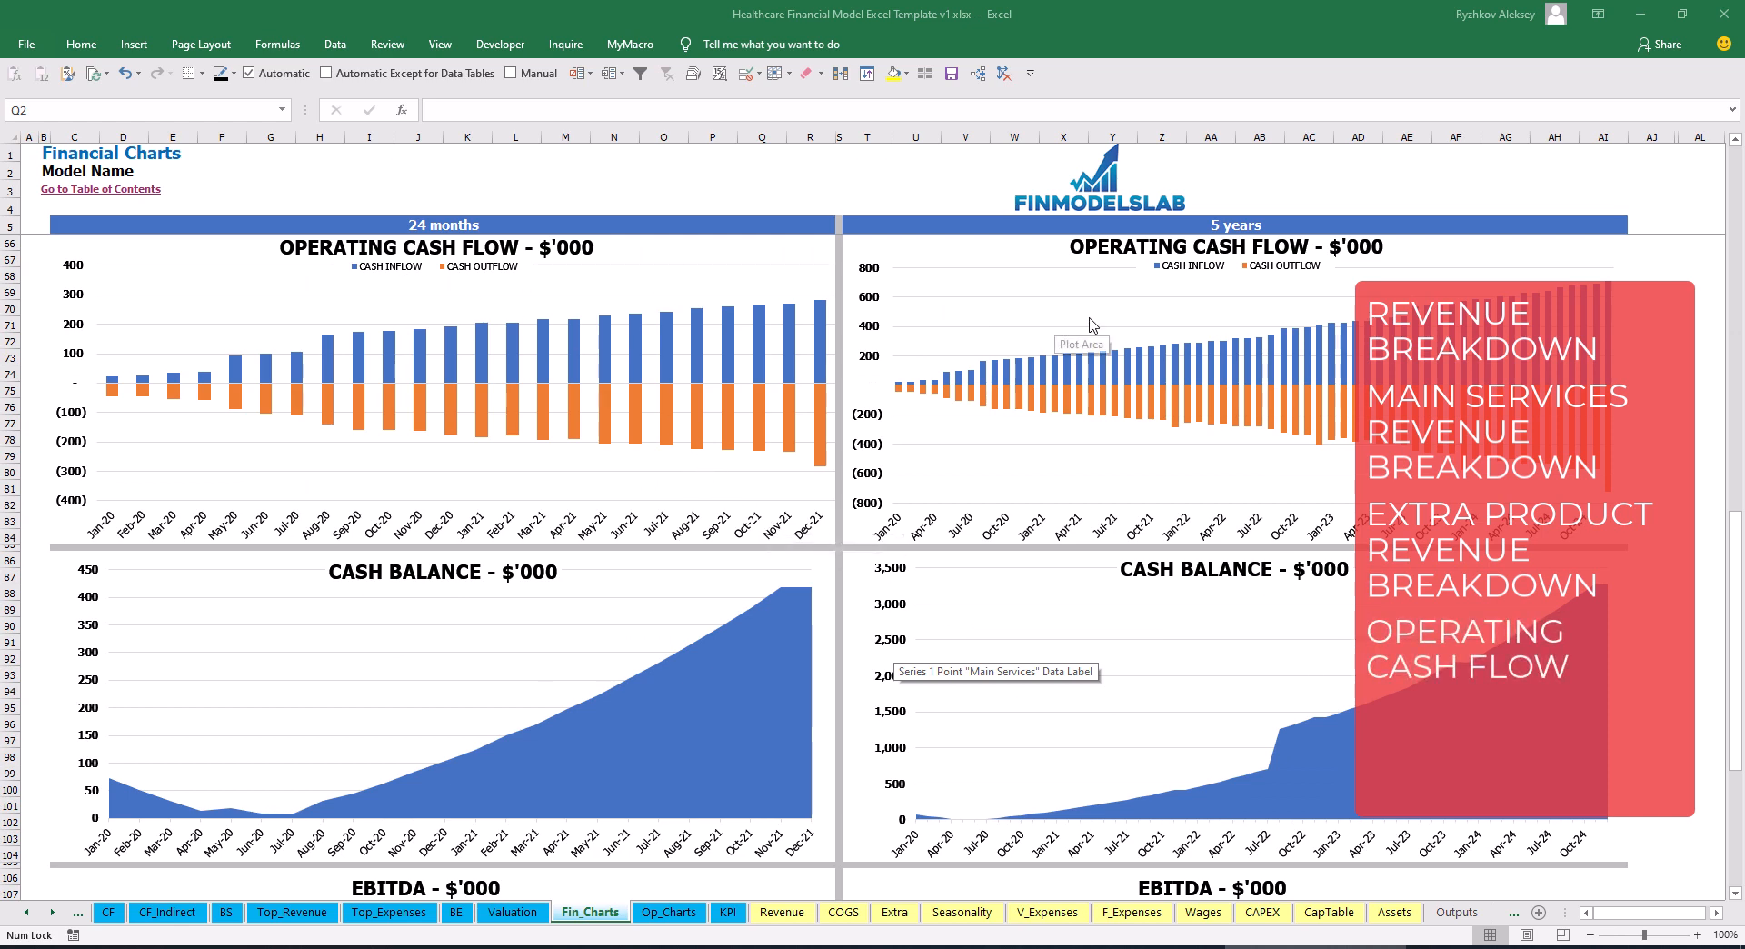
{"action": "scroll", "coordinate": [1027, 409], "scroll_direction": "down", "scroll_amount": 7}
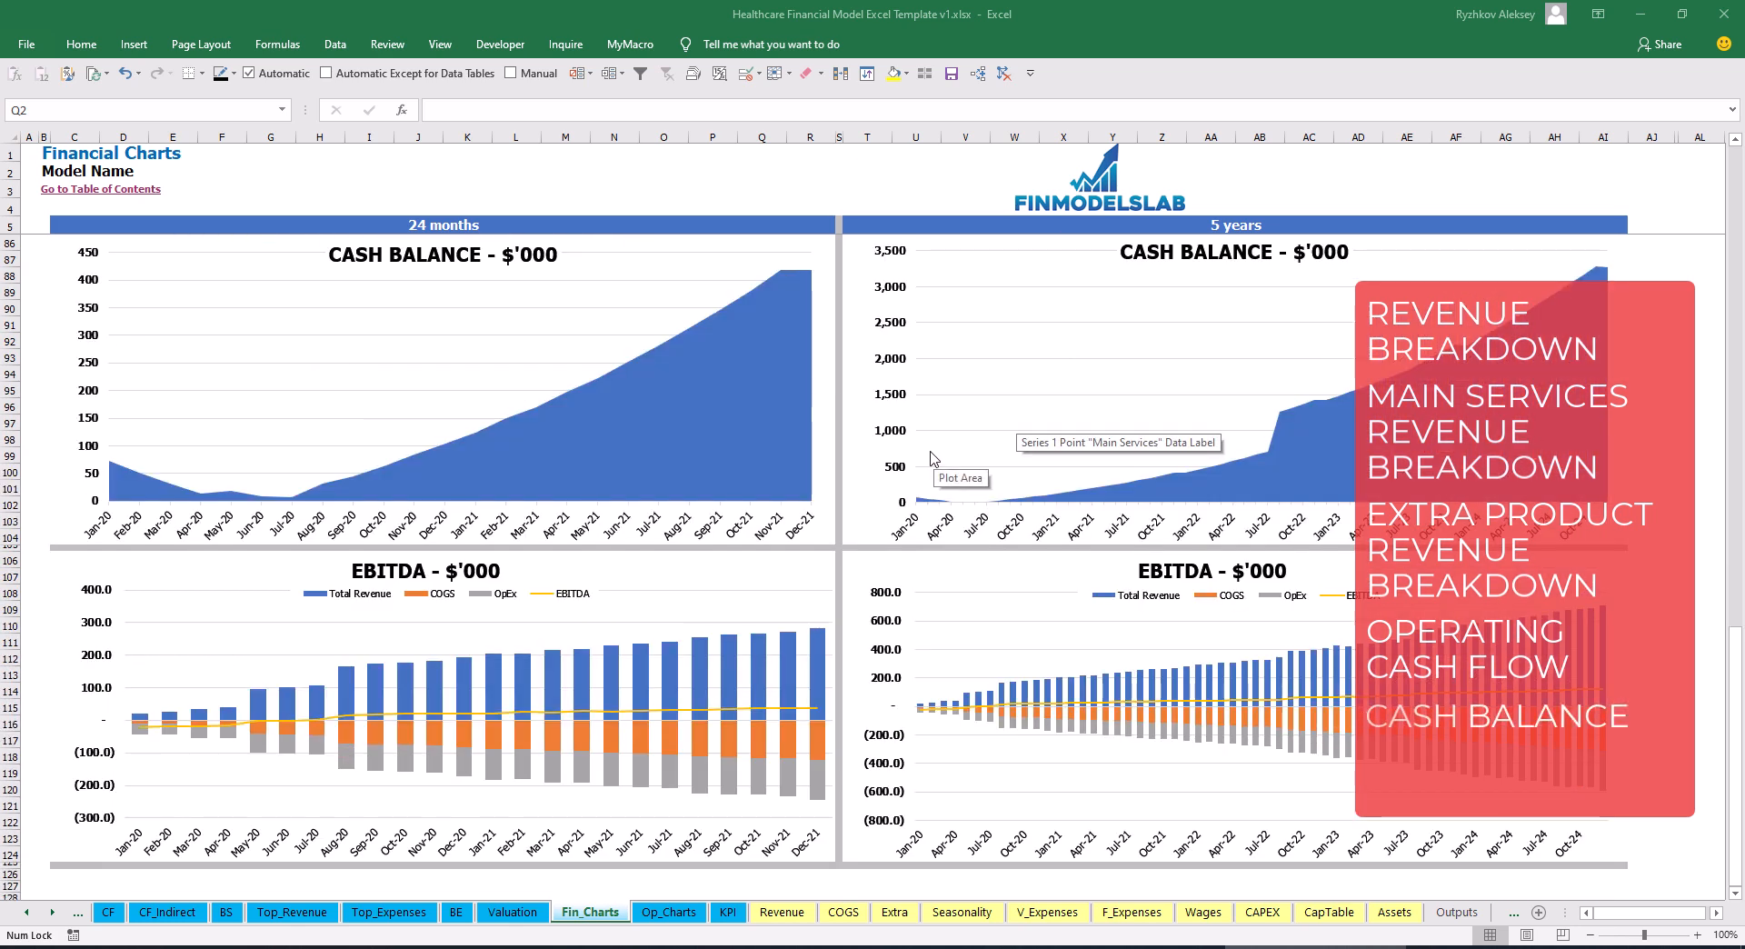
{"action": "scroll", "coordinate": [930, 457], "scroll_direction": "down", "scroll_amount": 7}
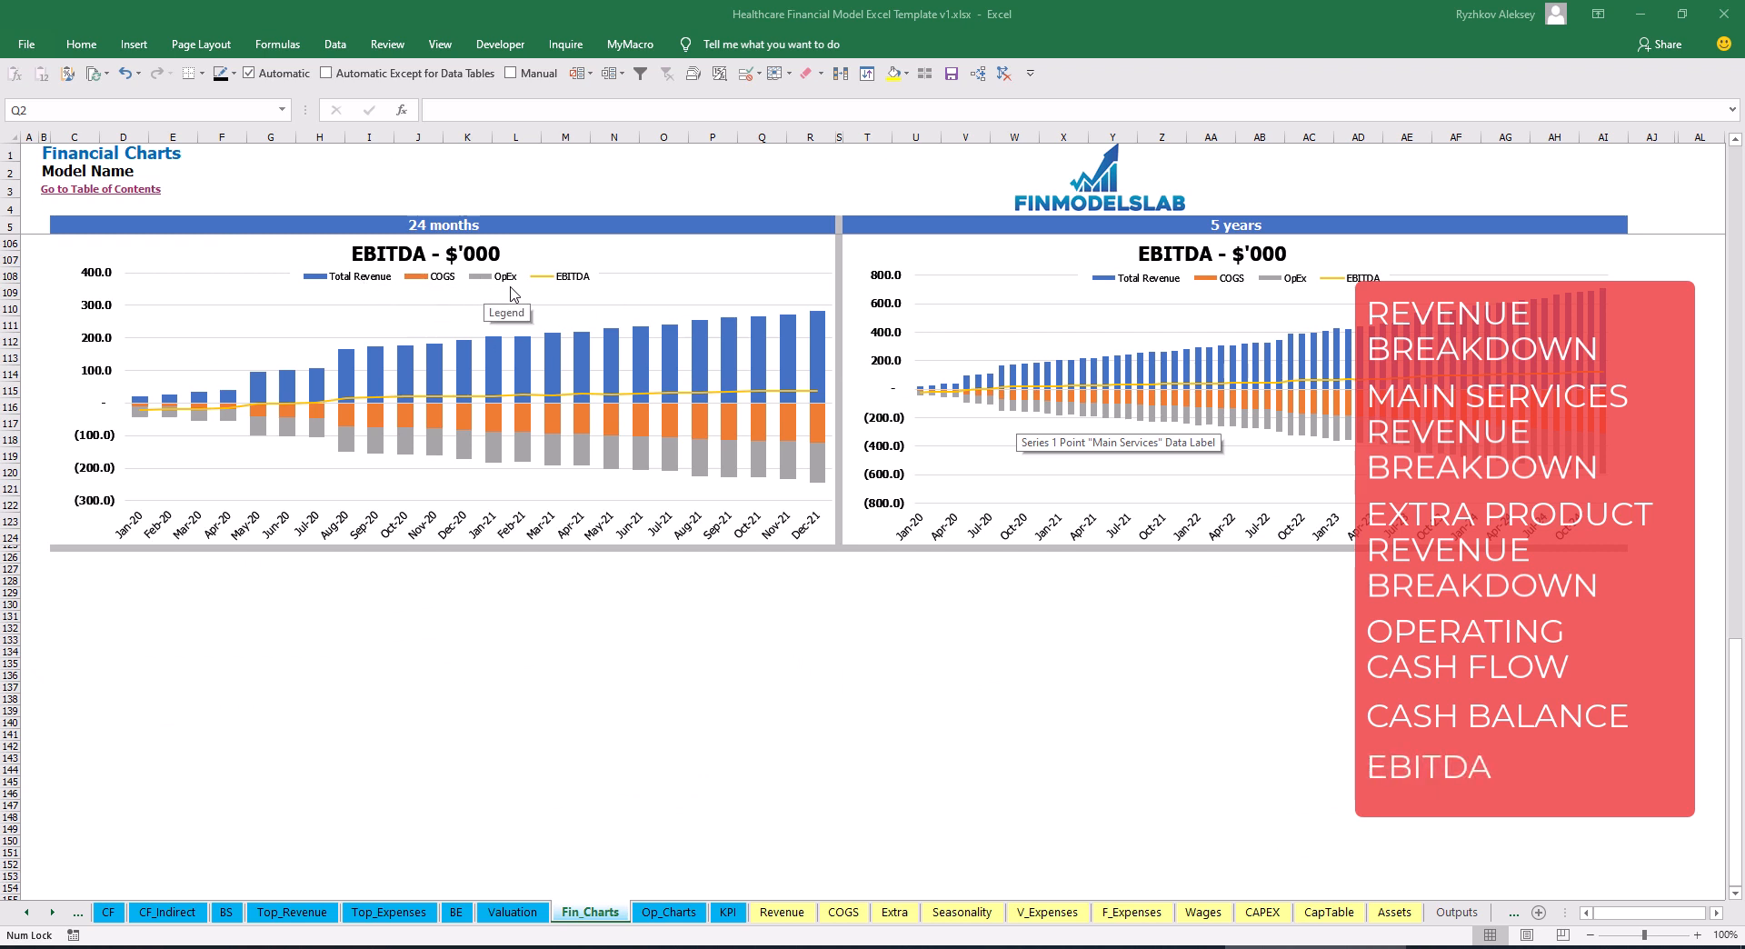
{"action": "scroll", "coordinate": [815, 768], "scroll_direction": "up", "scroll_amount": 20}
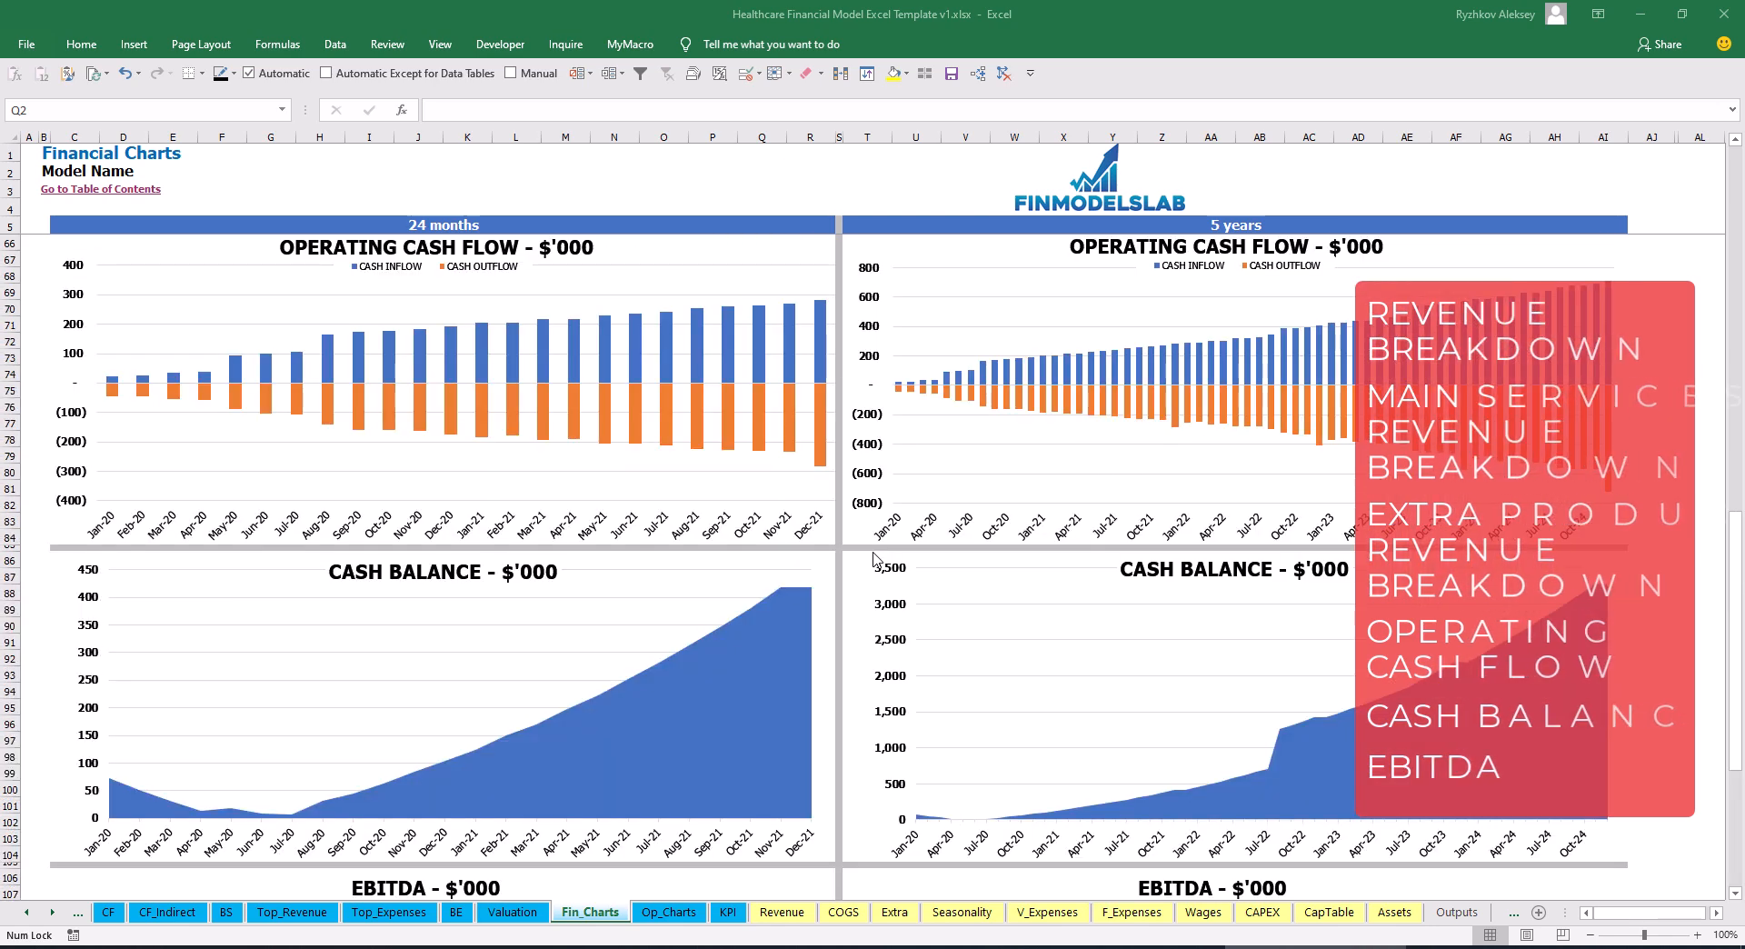
Examine the employee productivity and average monthly revenue per patient charts on the Operational Charts sheet
{"action": "key", "text": "ctrl+Page_Down"}
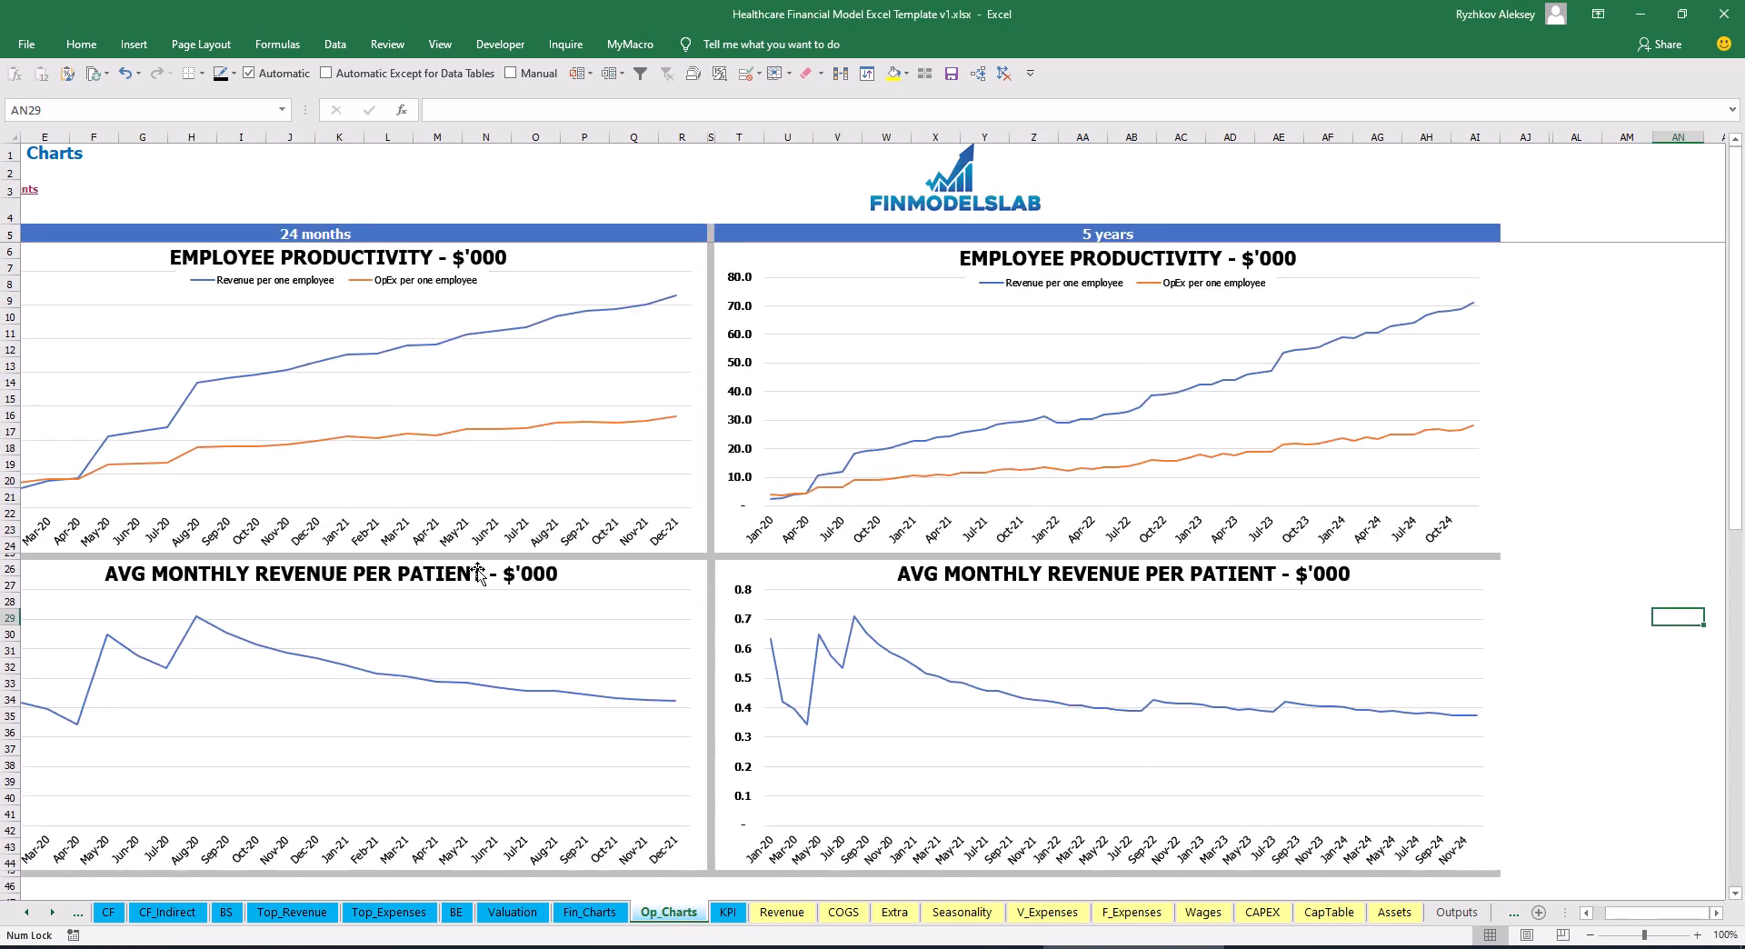
{"action": "left_click_drag", "start_coordinate": [1640, 913], "coordinate": [1625, 916]}
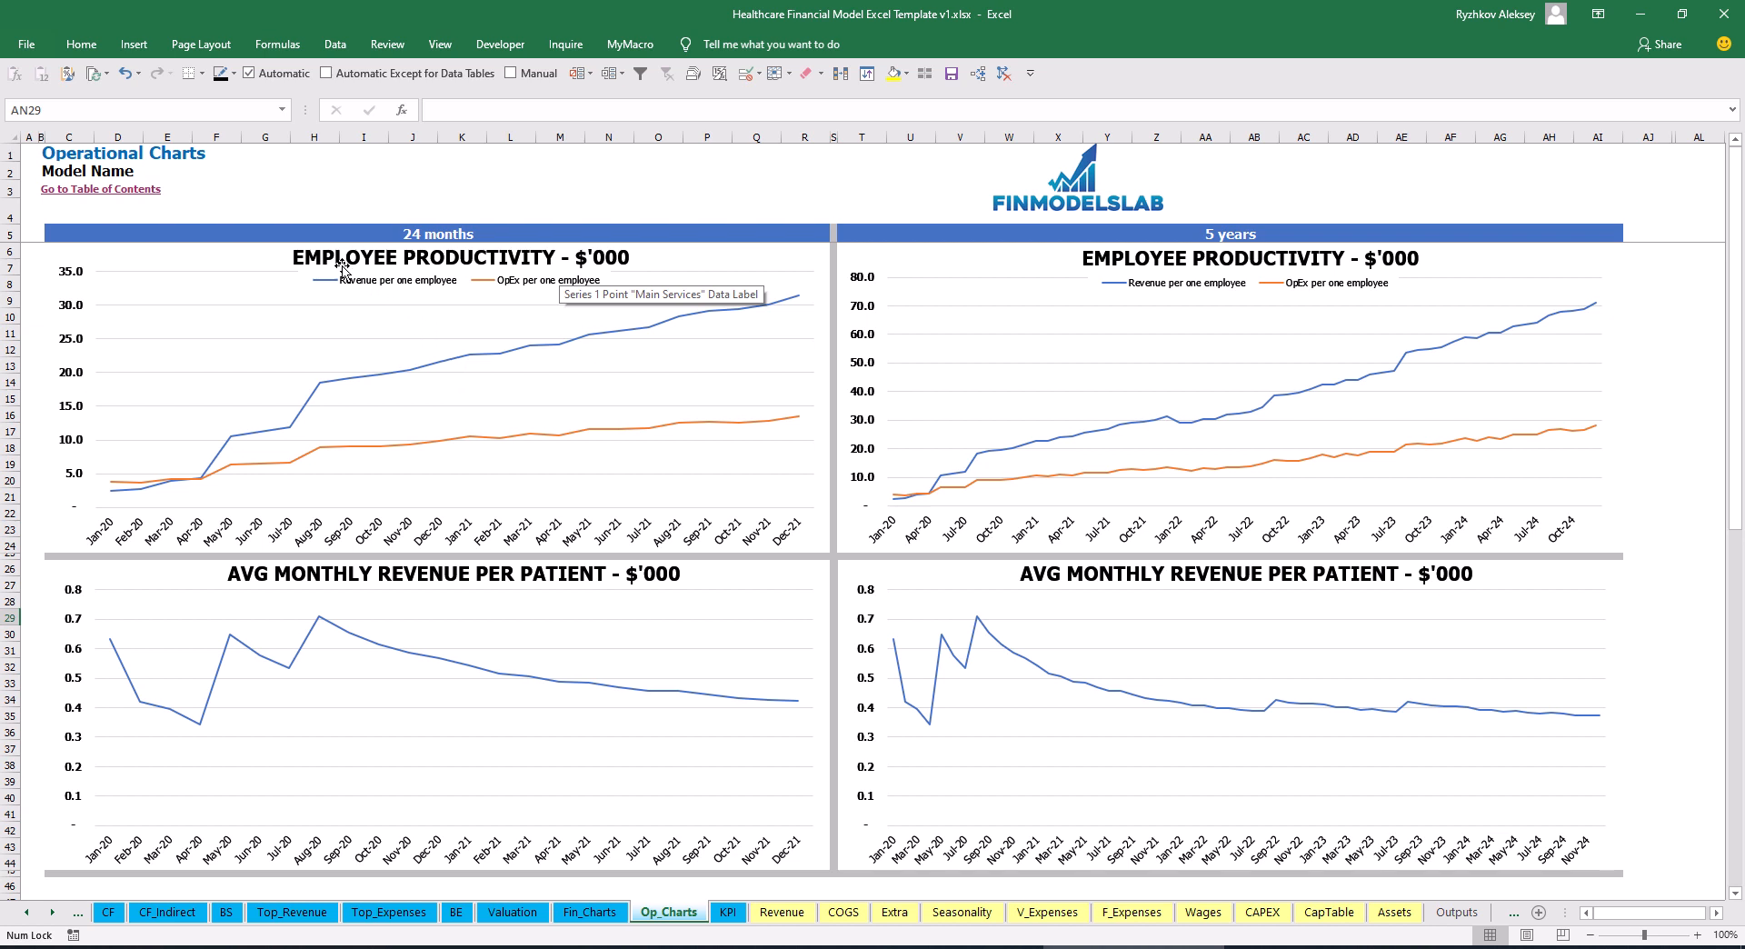
{"action": "left_click", "coordinate": [435, 187]}
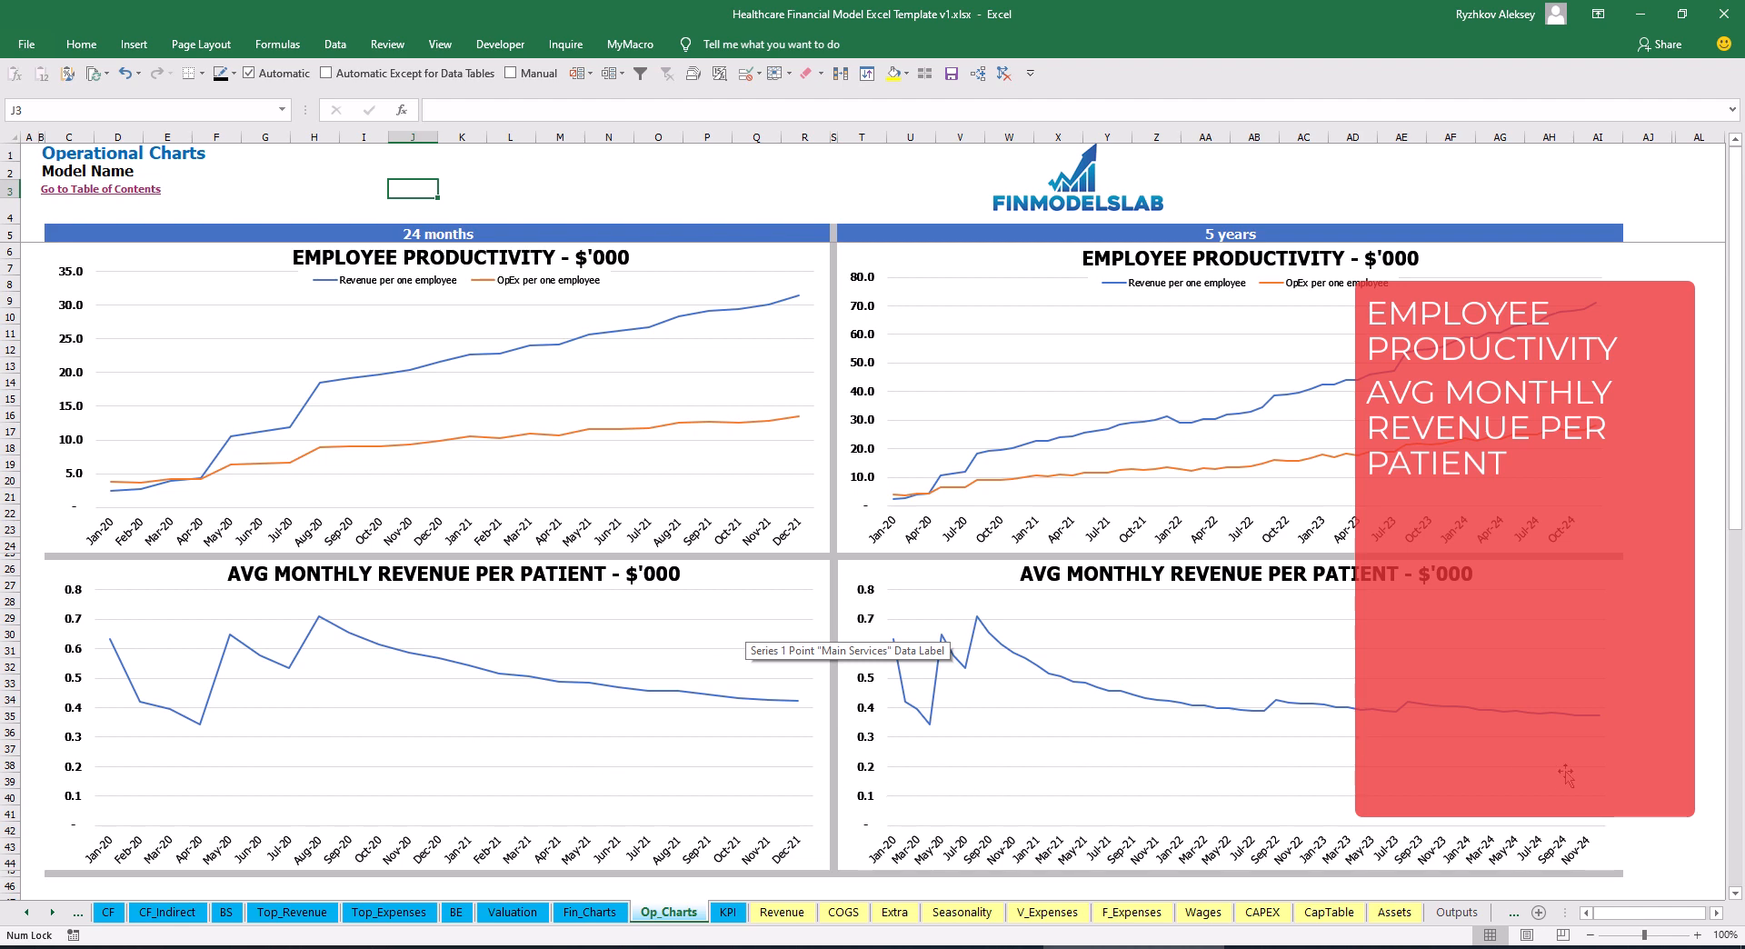
On the KPI benchmark sheet, set the industry gross margin to 70%
{"action": "left_click", "coordinate": [728, 911]}
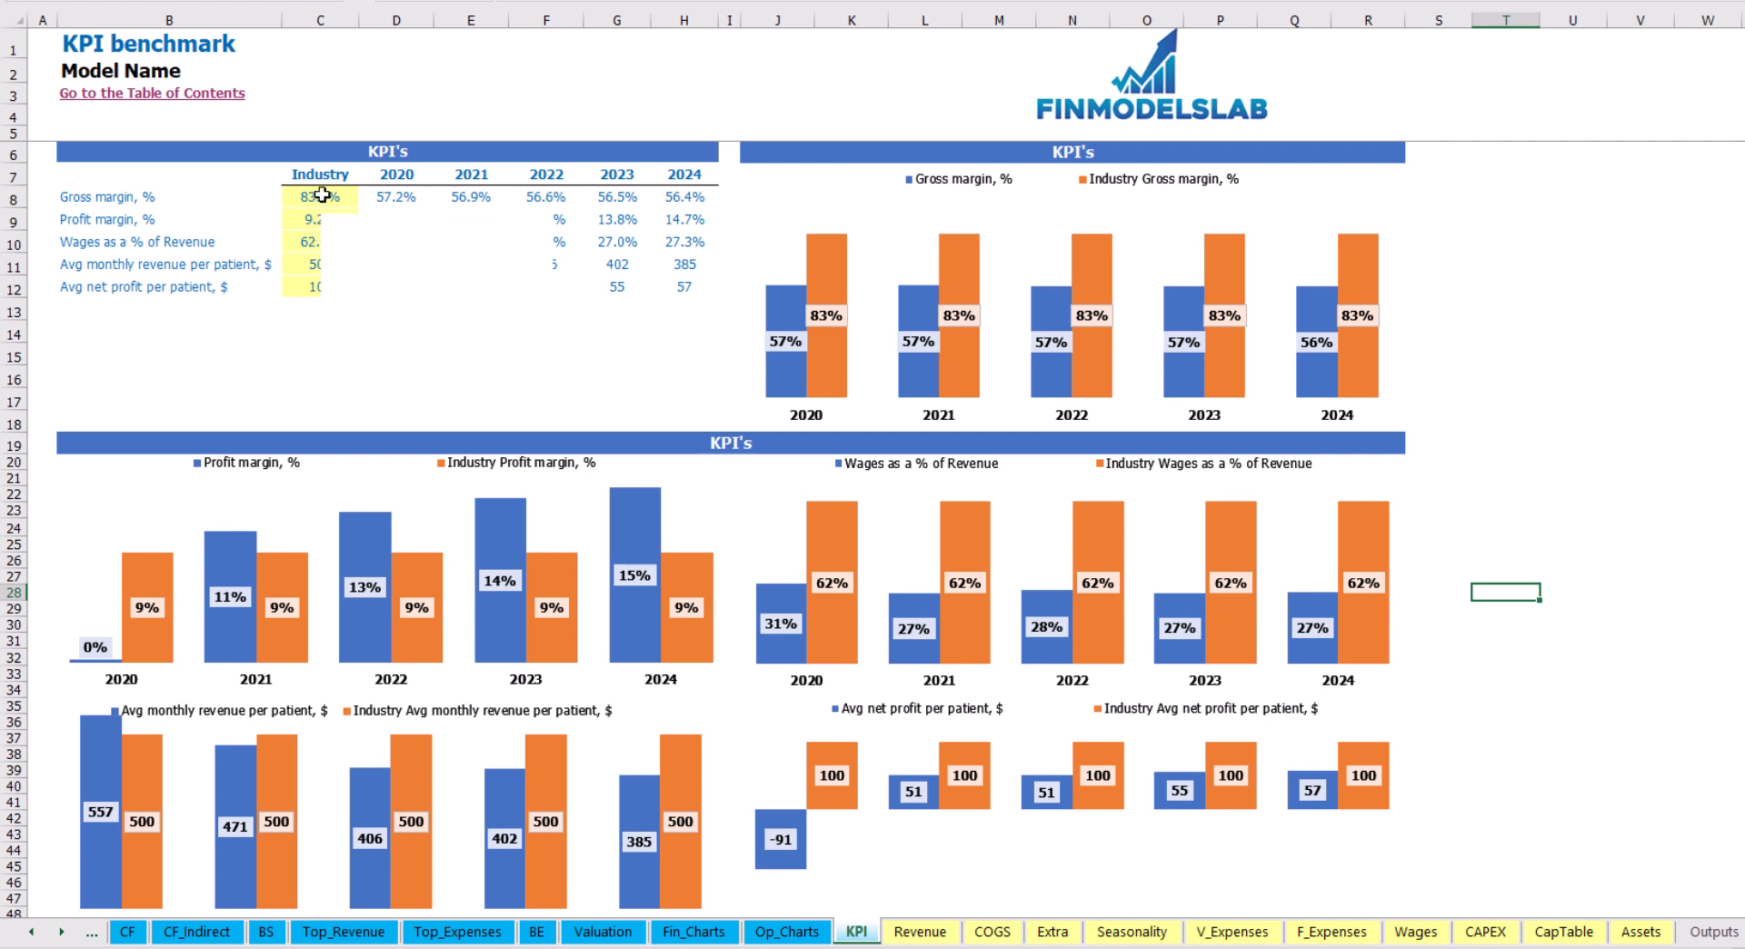
{"action": "left_click", "coordinate": [321, 200]}
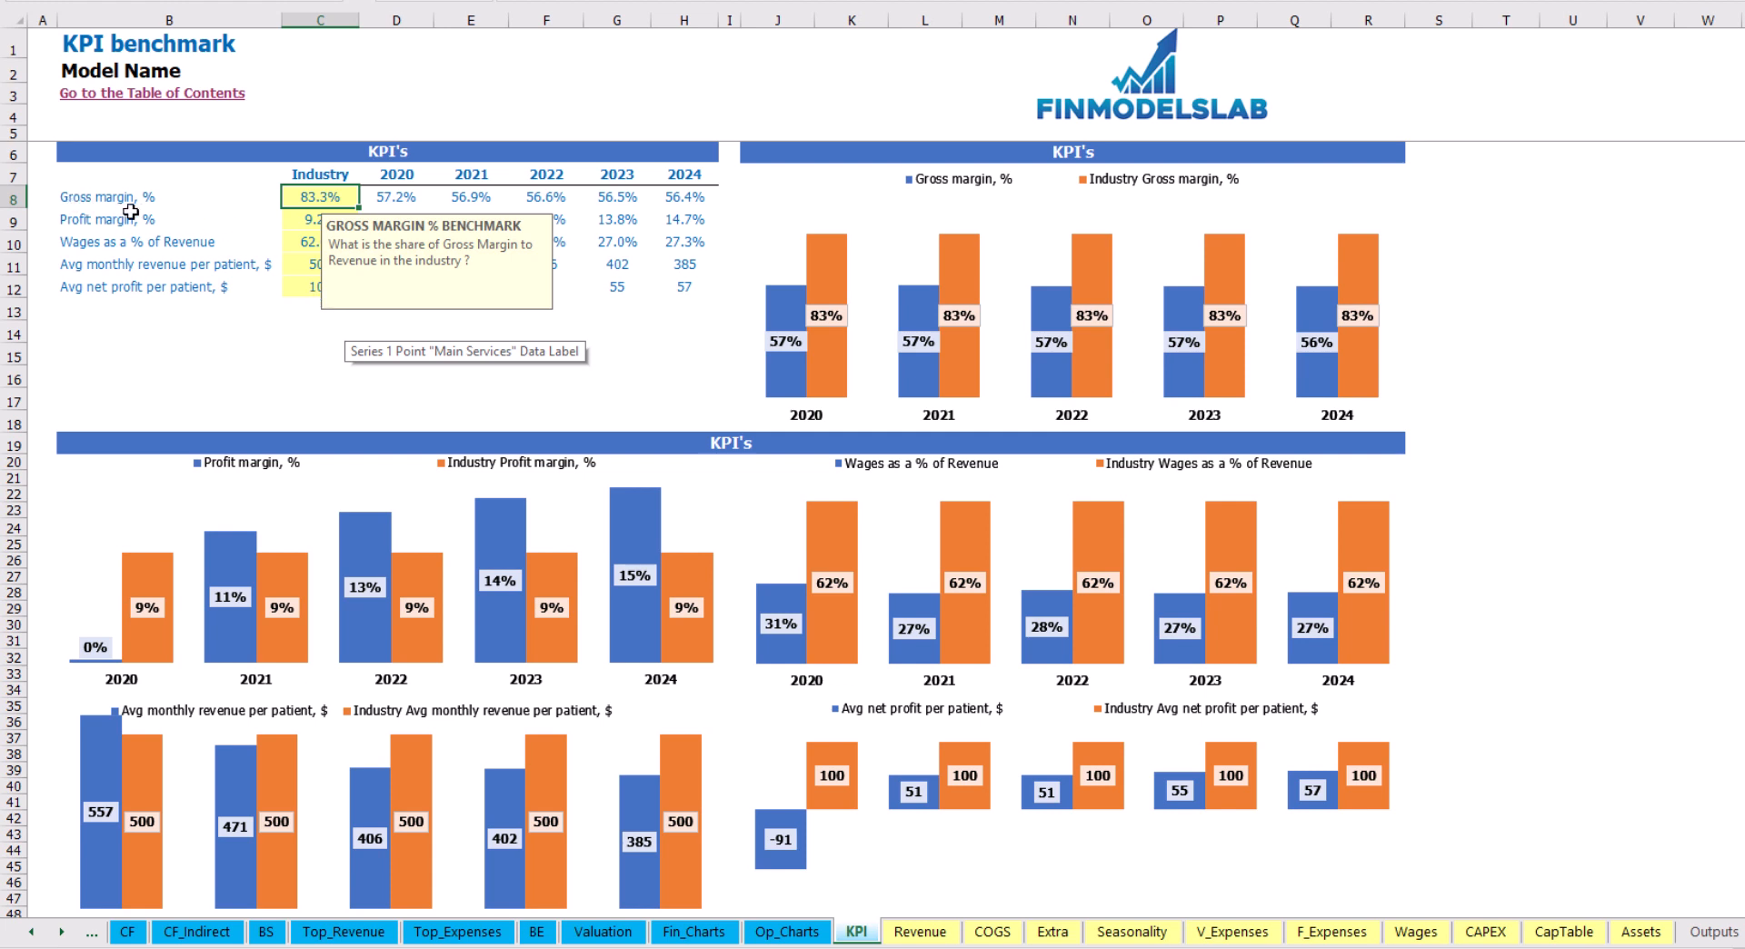
{"action": "type", "text": "70"}
{"action": "key", "text": "Return"}
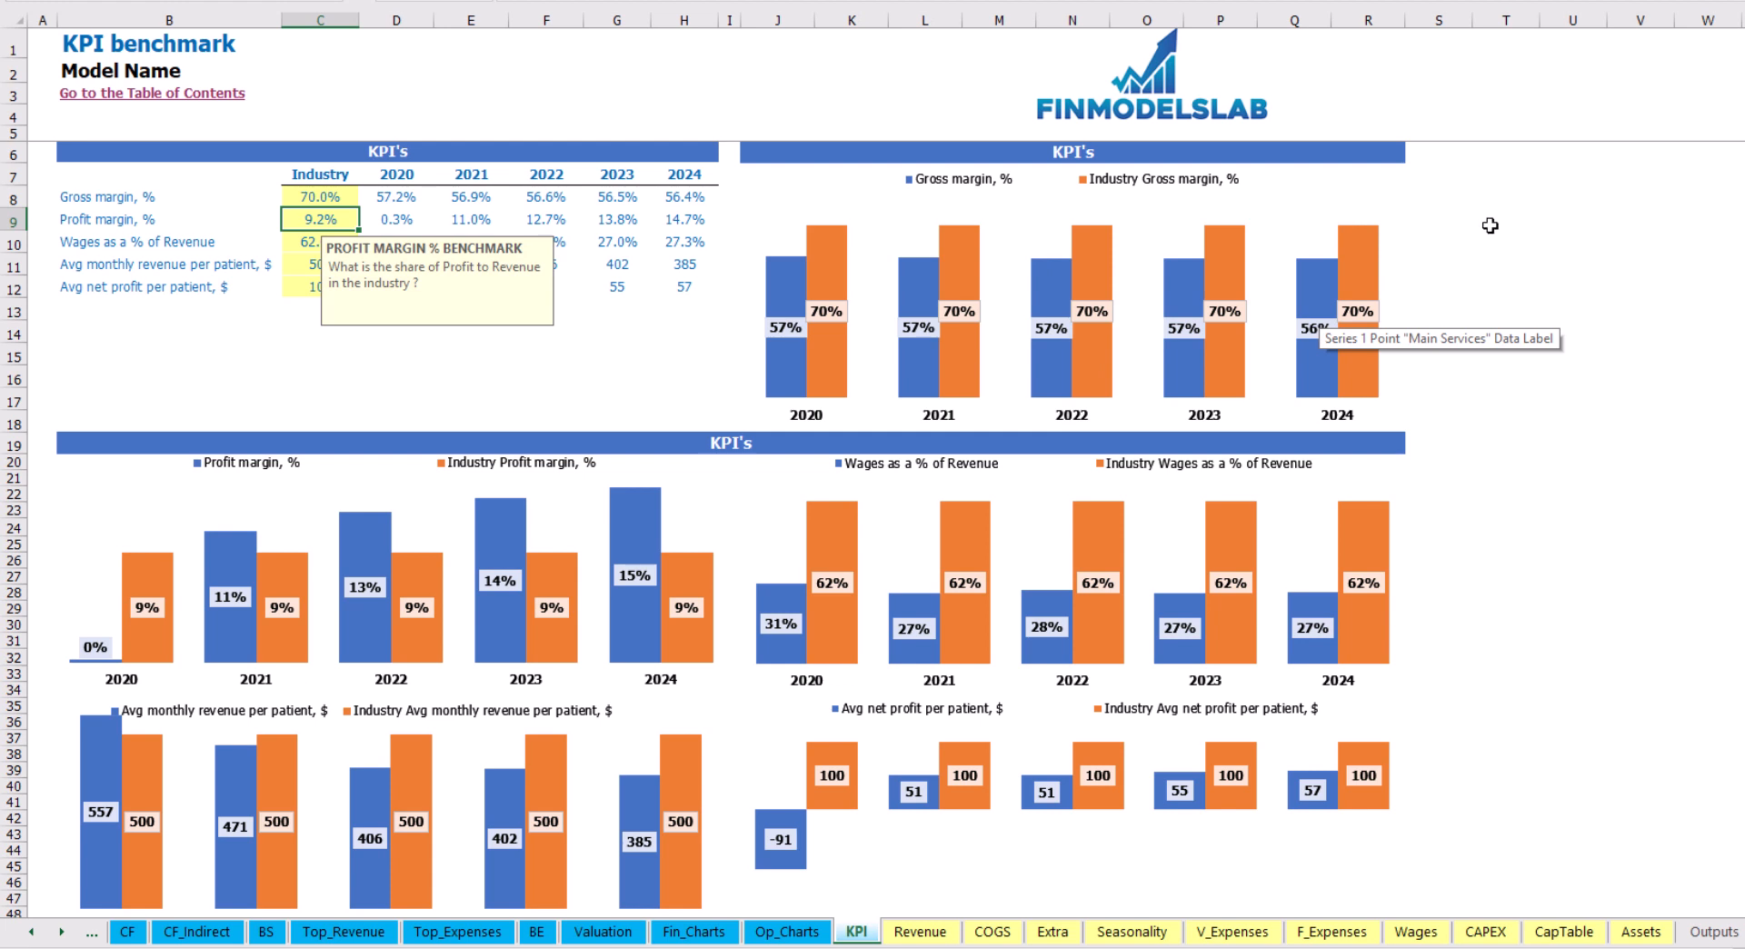
{"action": "left_click", "coordinate": [1500, 197]}
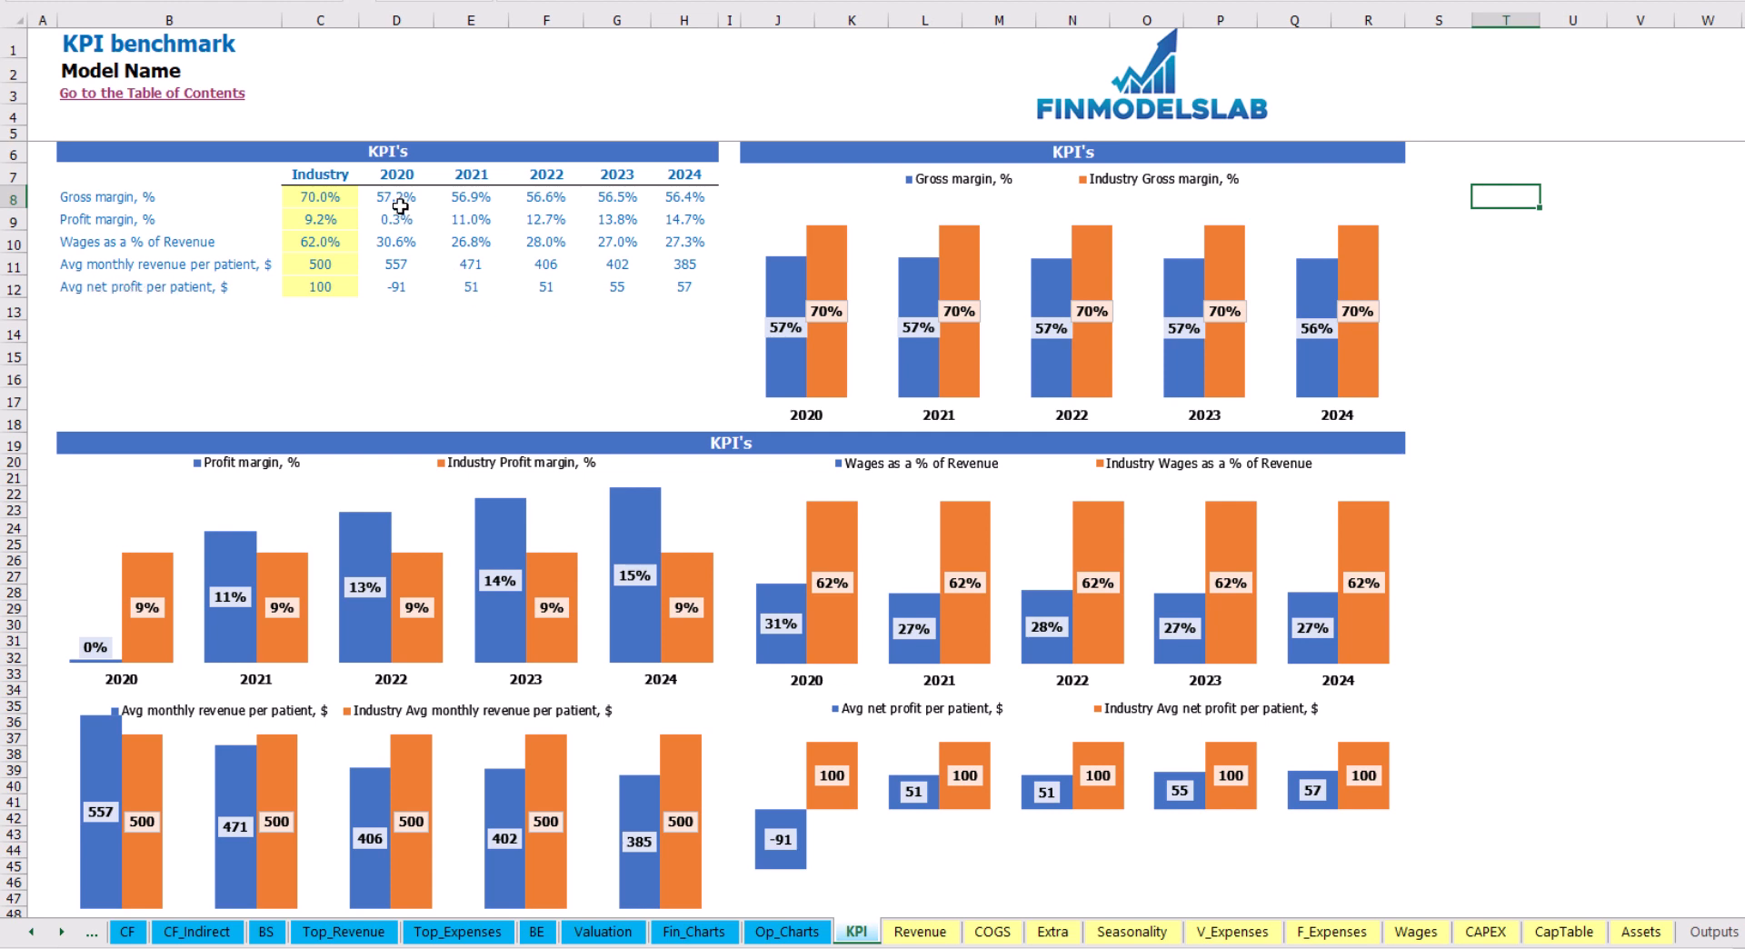
Compare the model's 2020–2024 KPI values with the industry benchmarks in the table and charts
{"action": "left_click_drag", "start_coordinate": [396, 201], "coordinate": [673, 291]}
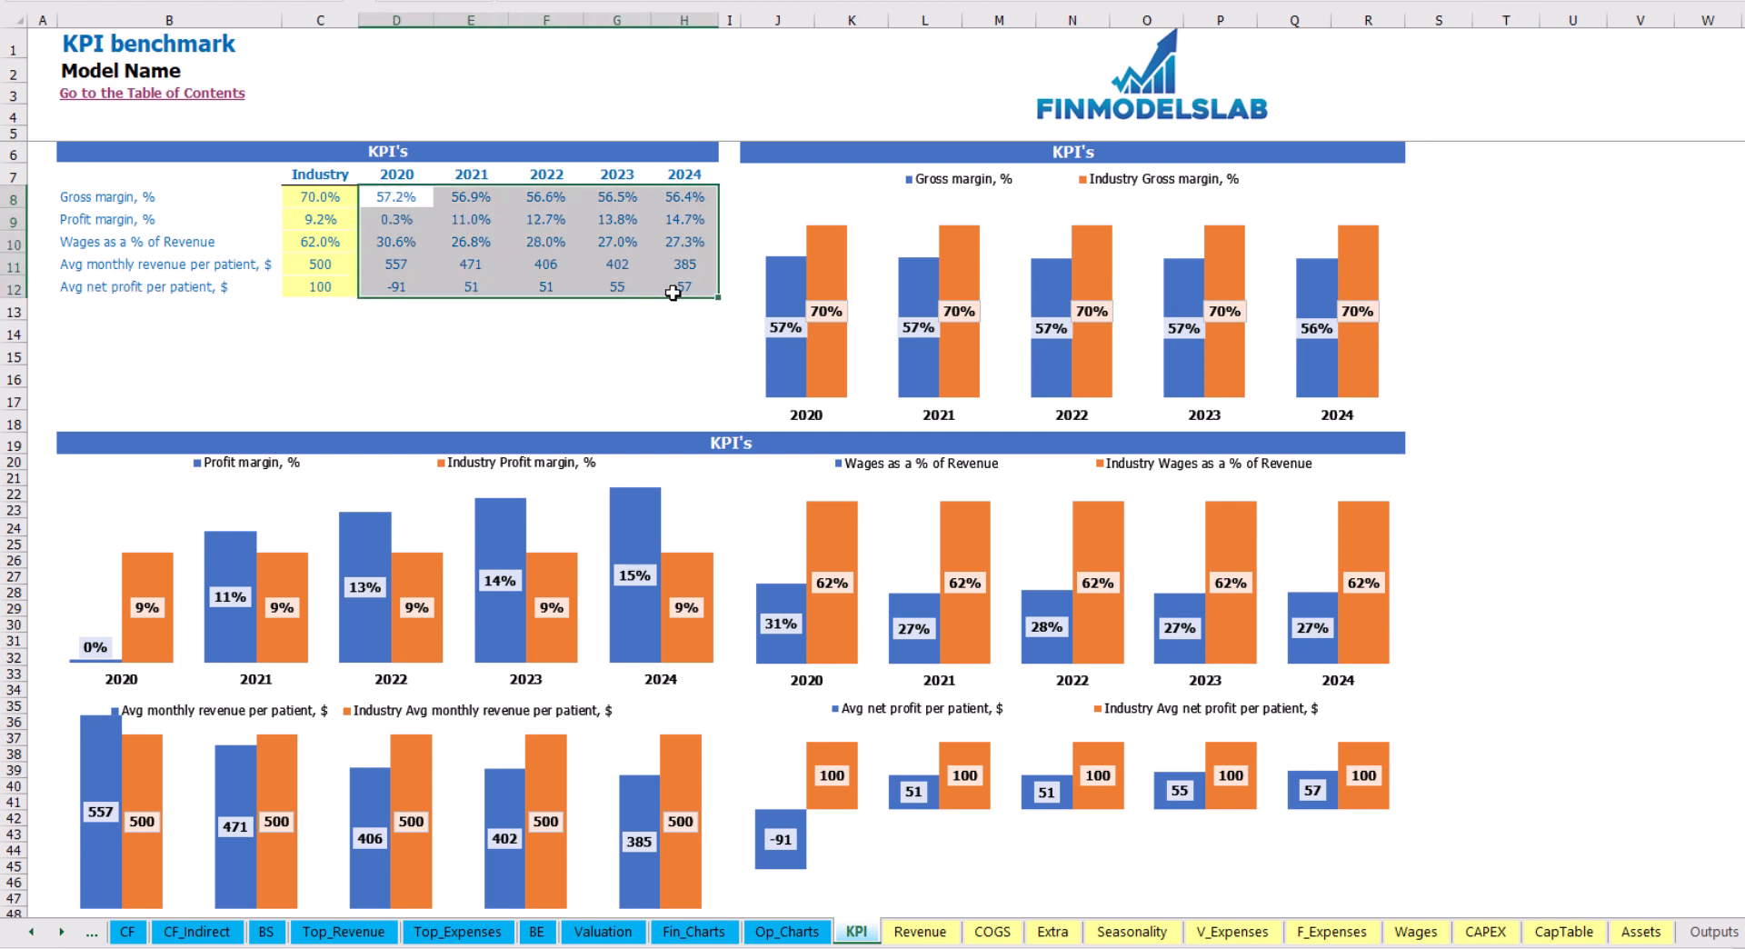
{"action": "left_click", "coordinate": [400, 327]}
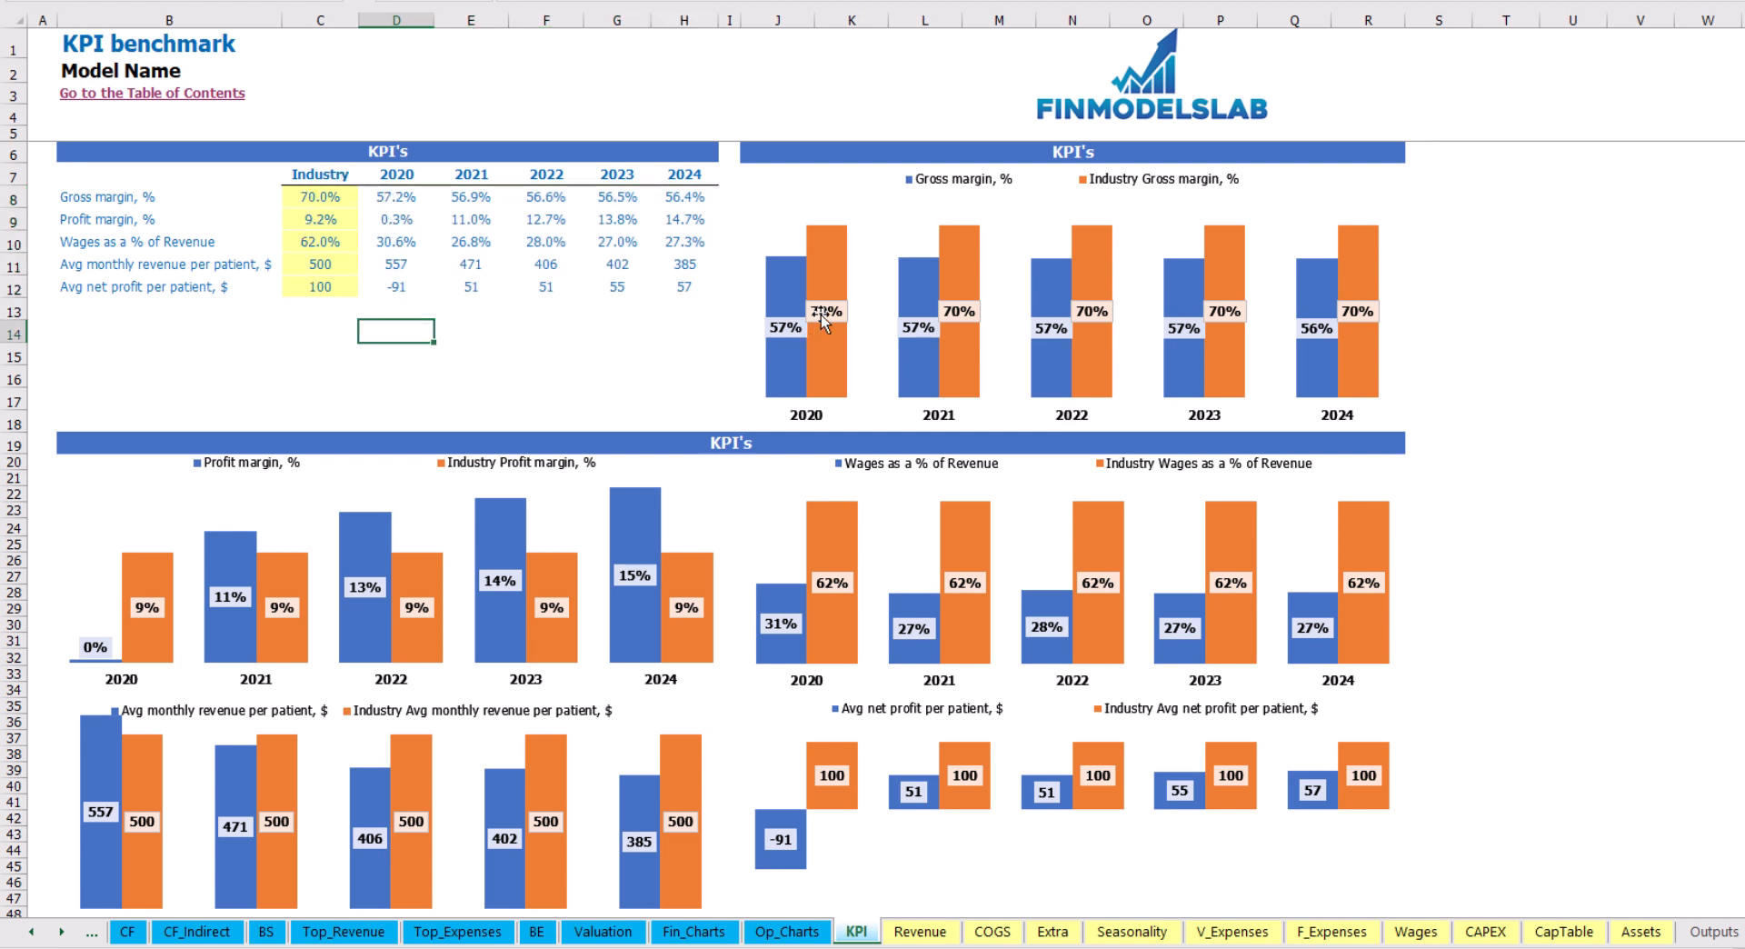
{"action": "scroll", "coordinate": [666, 590], "scroll_direction": "down", "scroll_amount": 3}
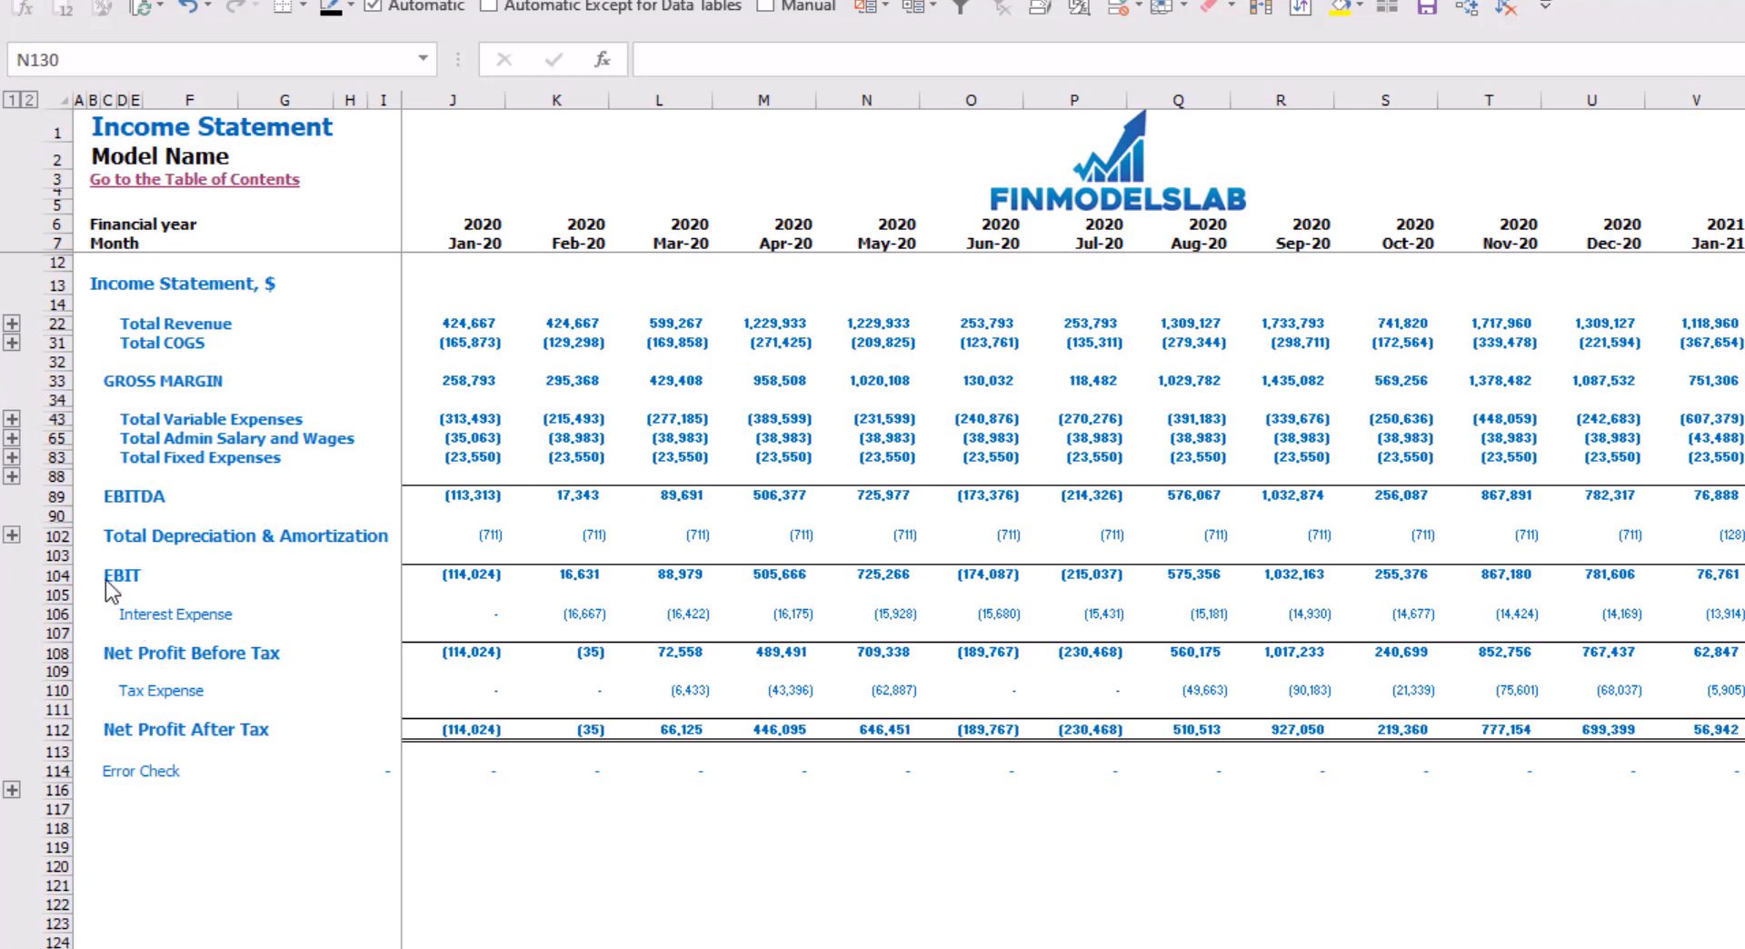
Expand the fixed expenses, variable expenses and revenue detail rows on the Income Statement
{"action": "left_click", "coordinate": [14, 456]}
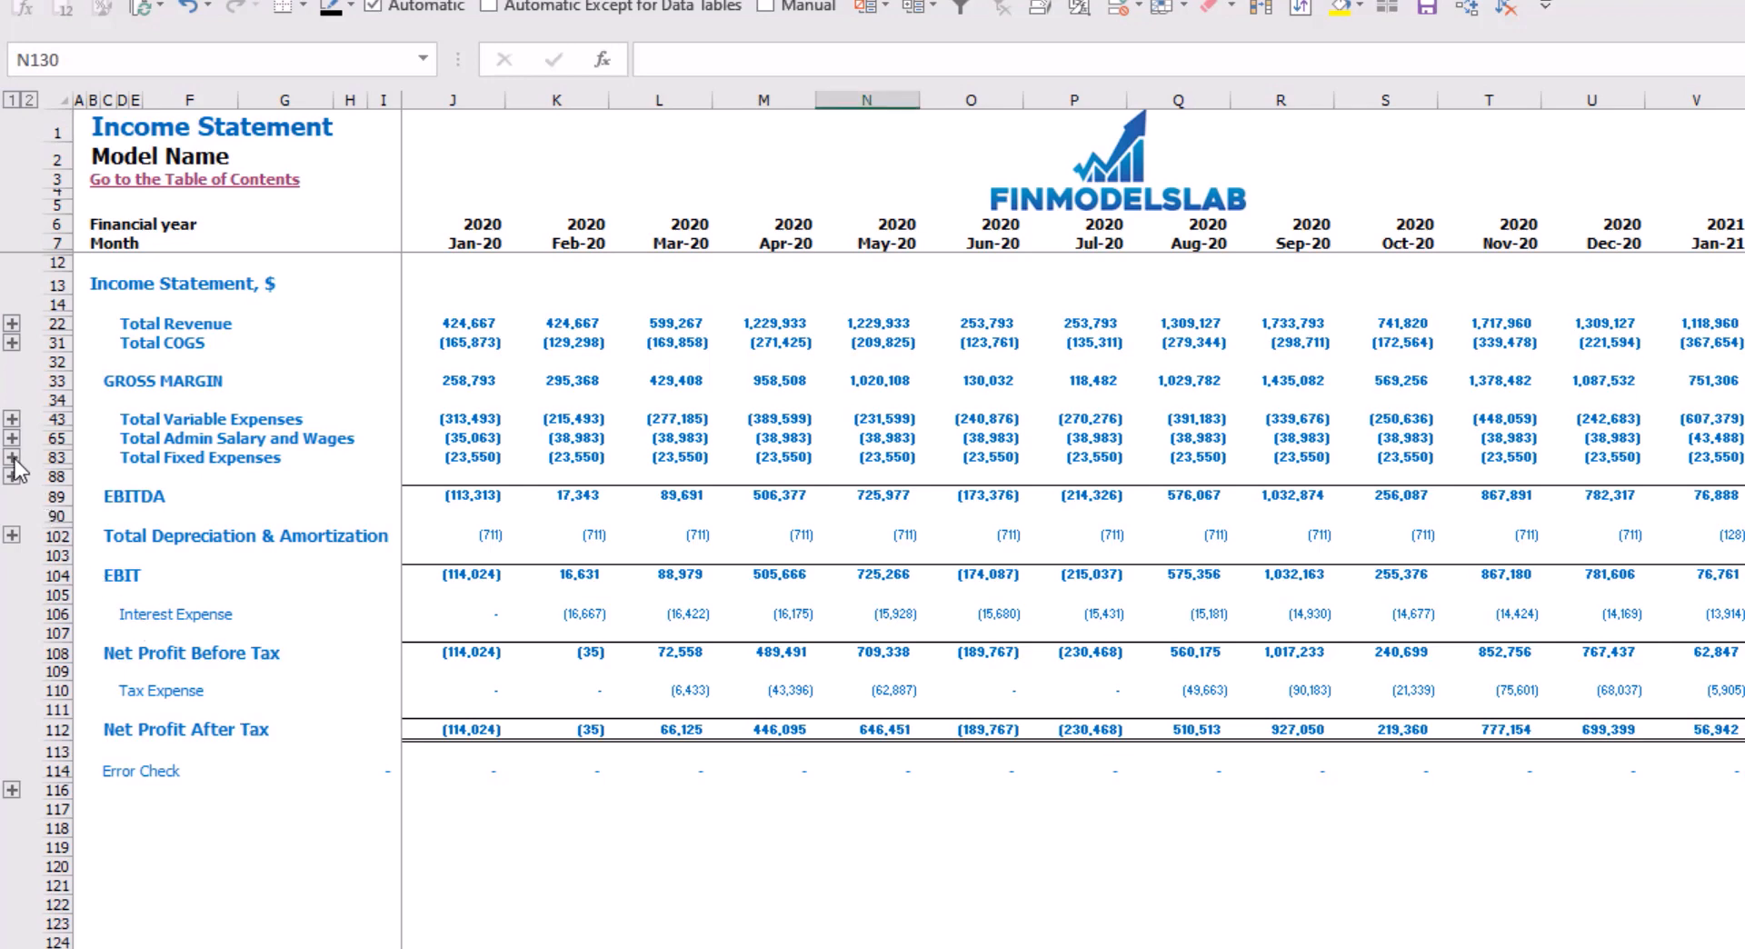
{"action": "left_click", "coordinate": [12, 457]}
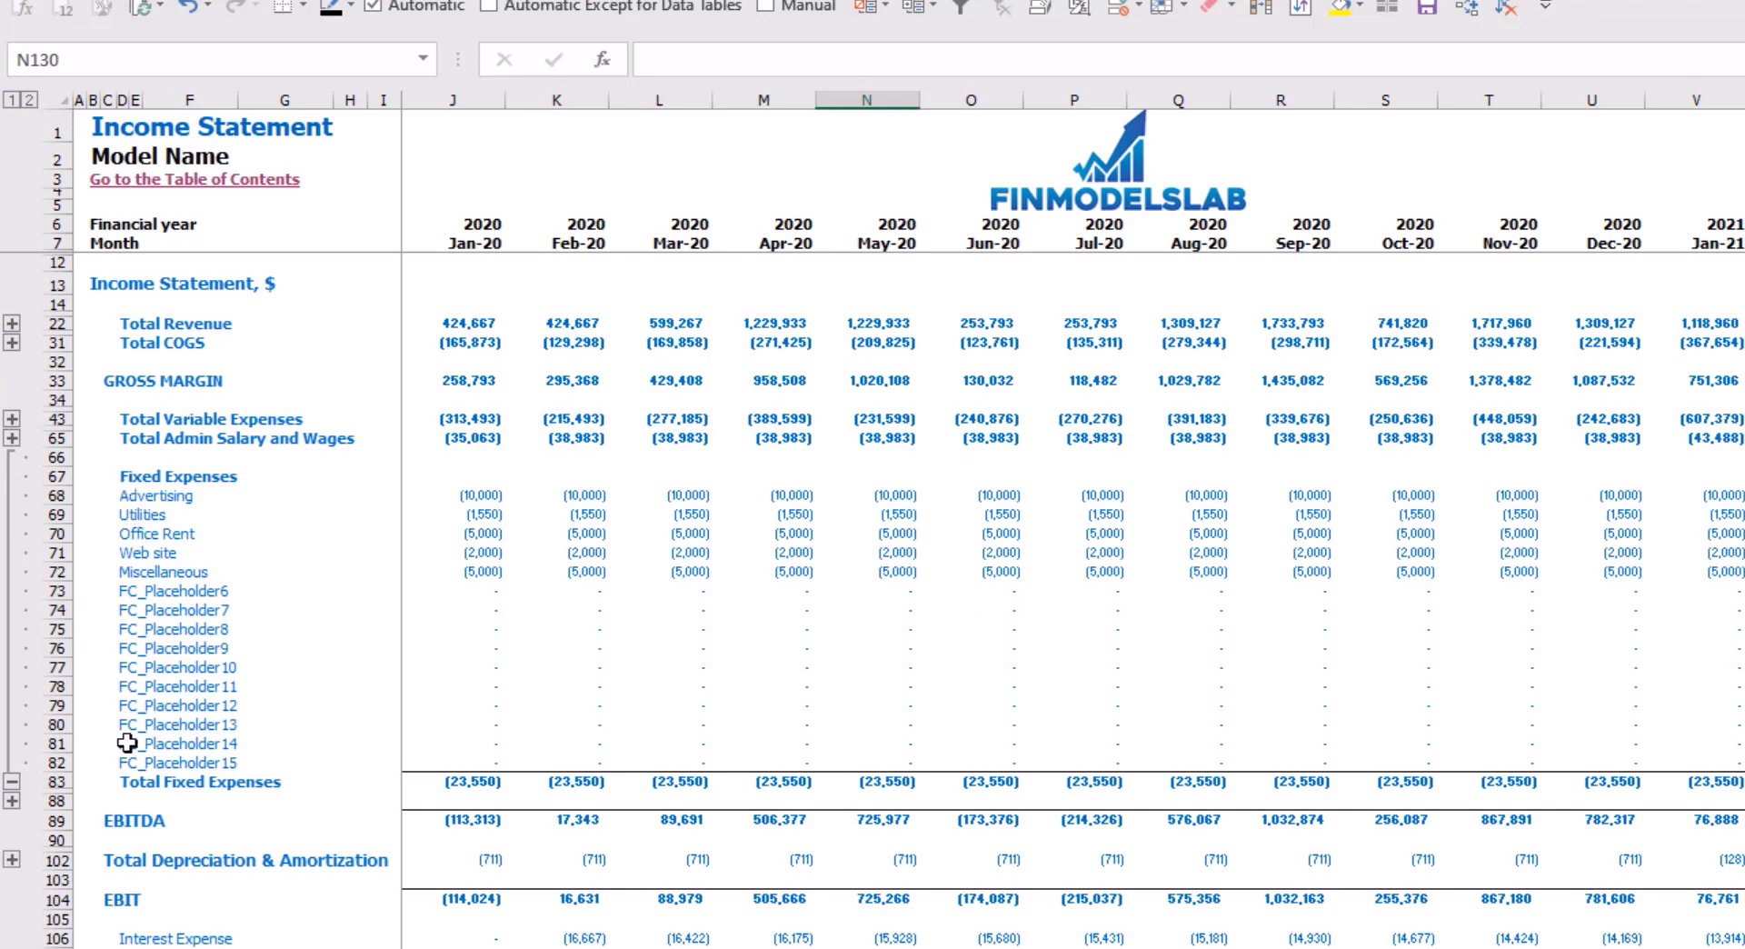
{"action": "left_click", "coordinate": [12, 419]}
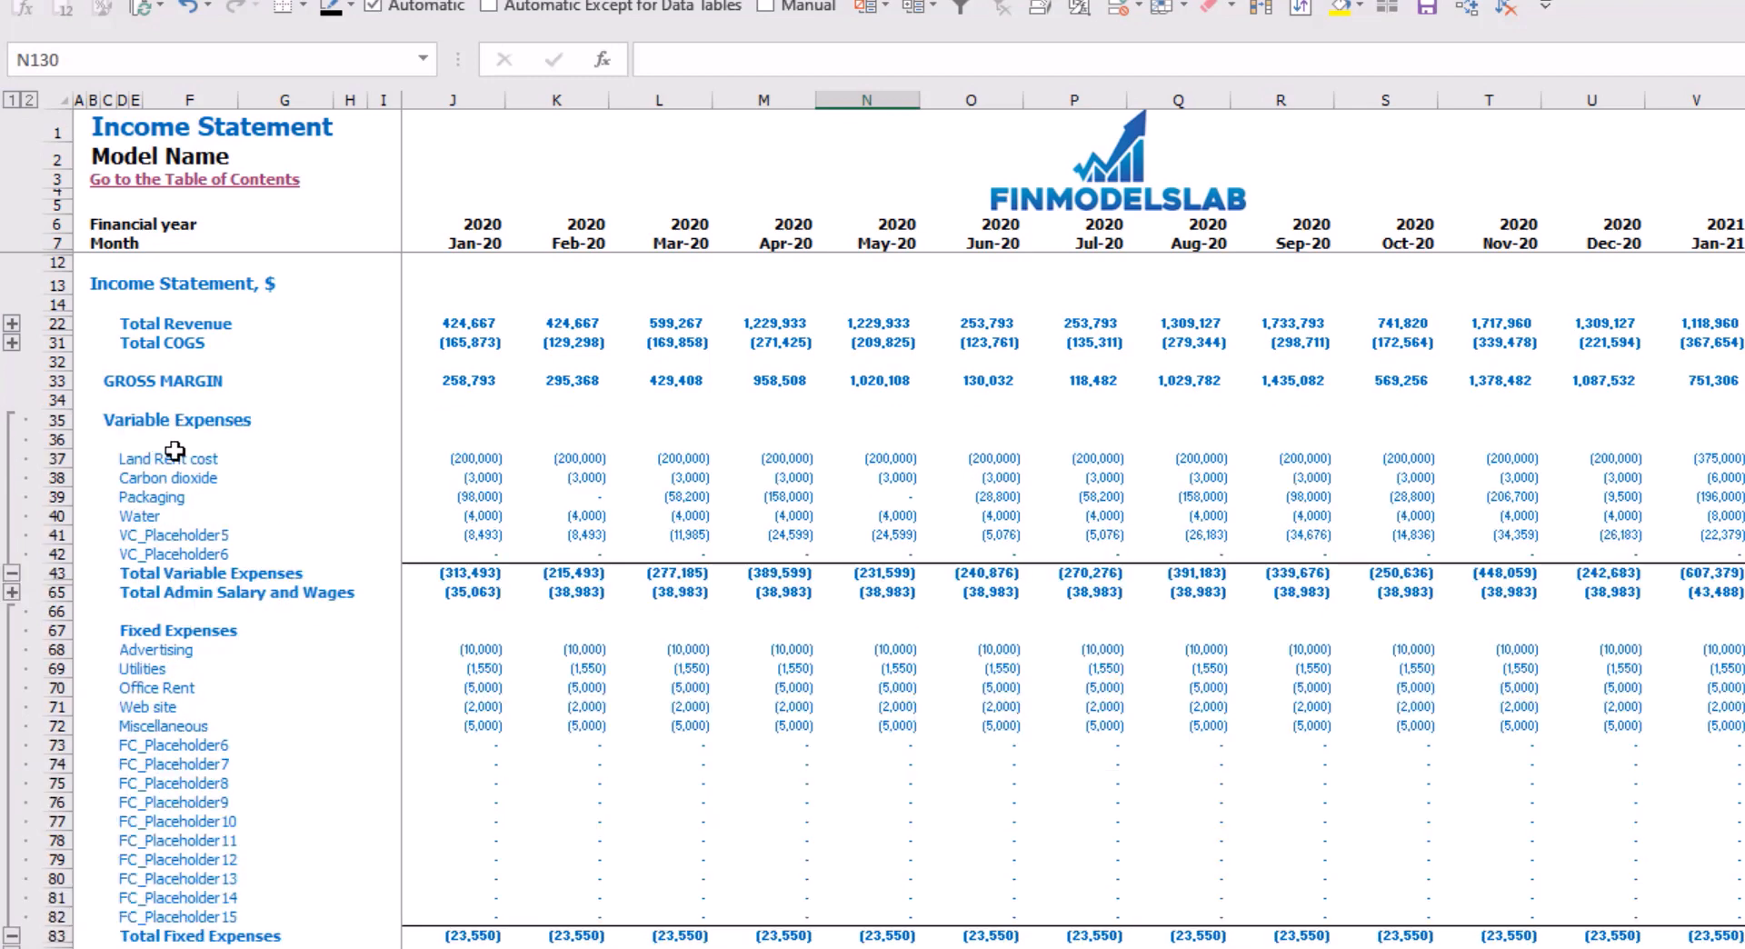
{"action": "left_click", "coordinate": [12, 323]}
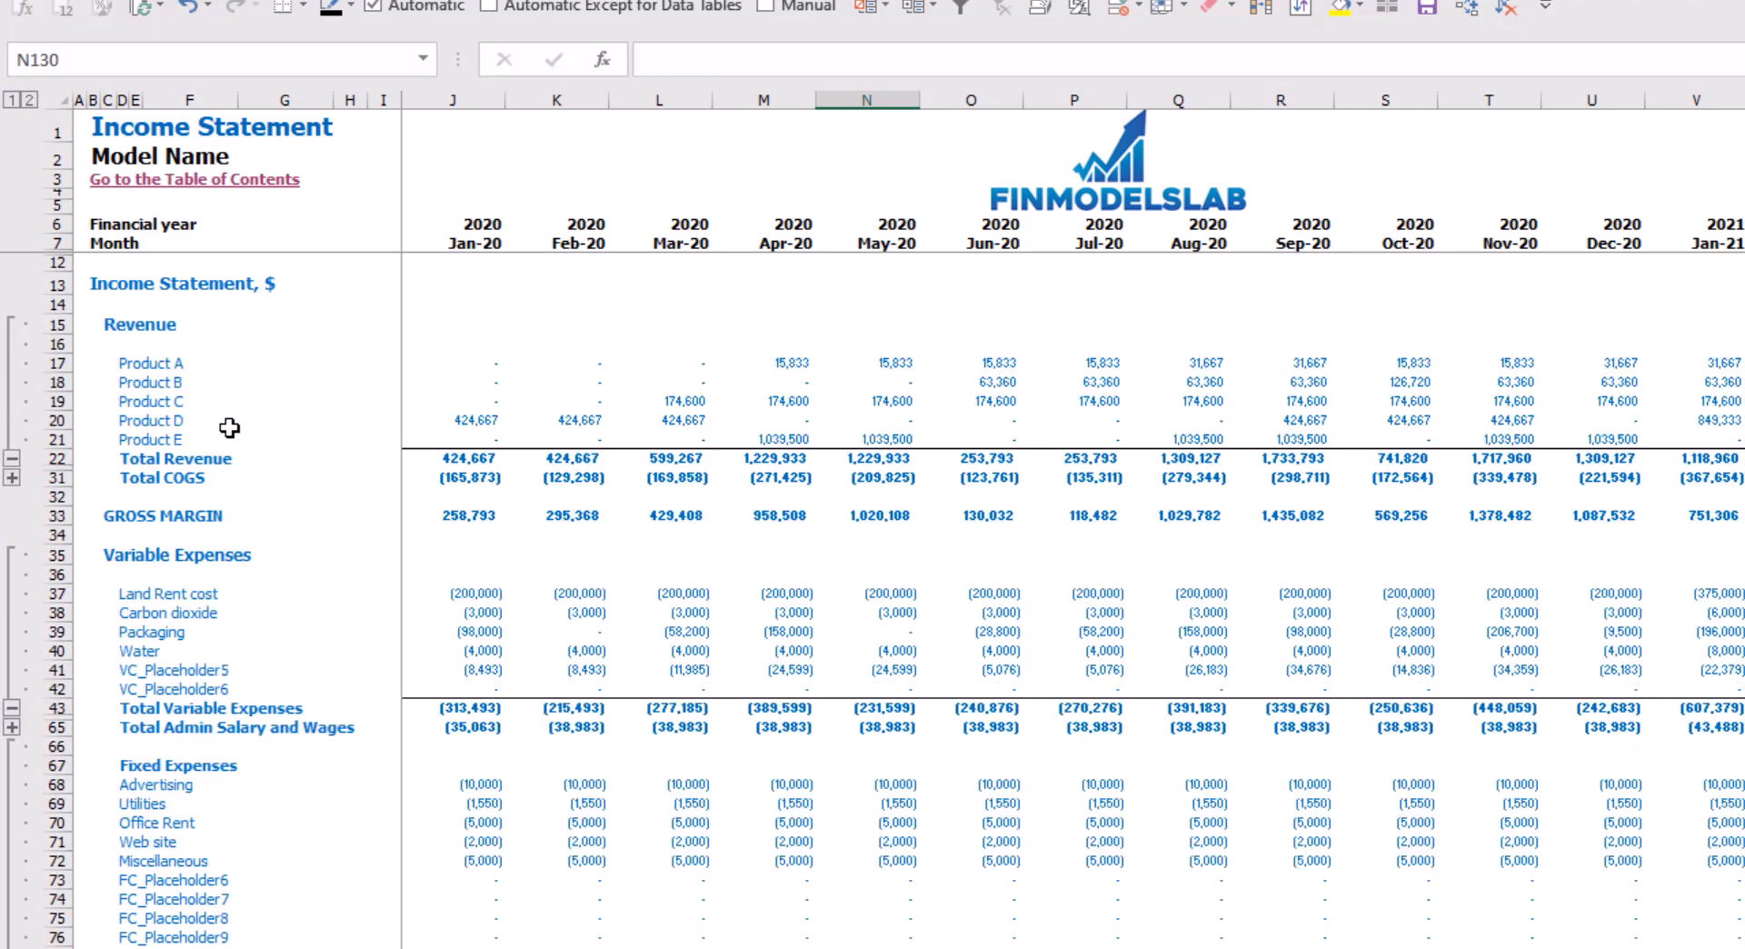
Review the monthly Cash Flow Statement and its indirect-method version
{"action": "key", "text": "ctrl+Page_Down"}
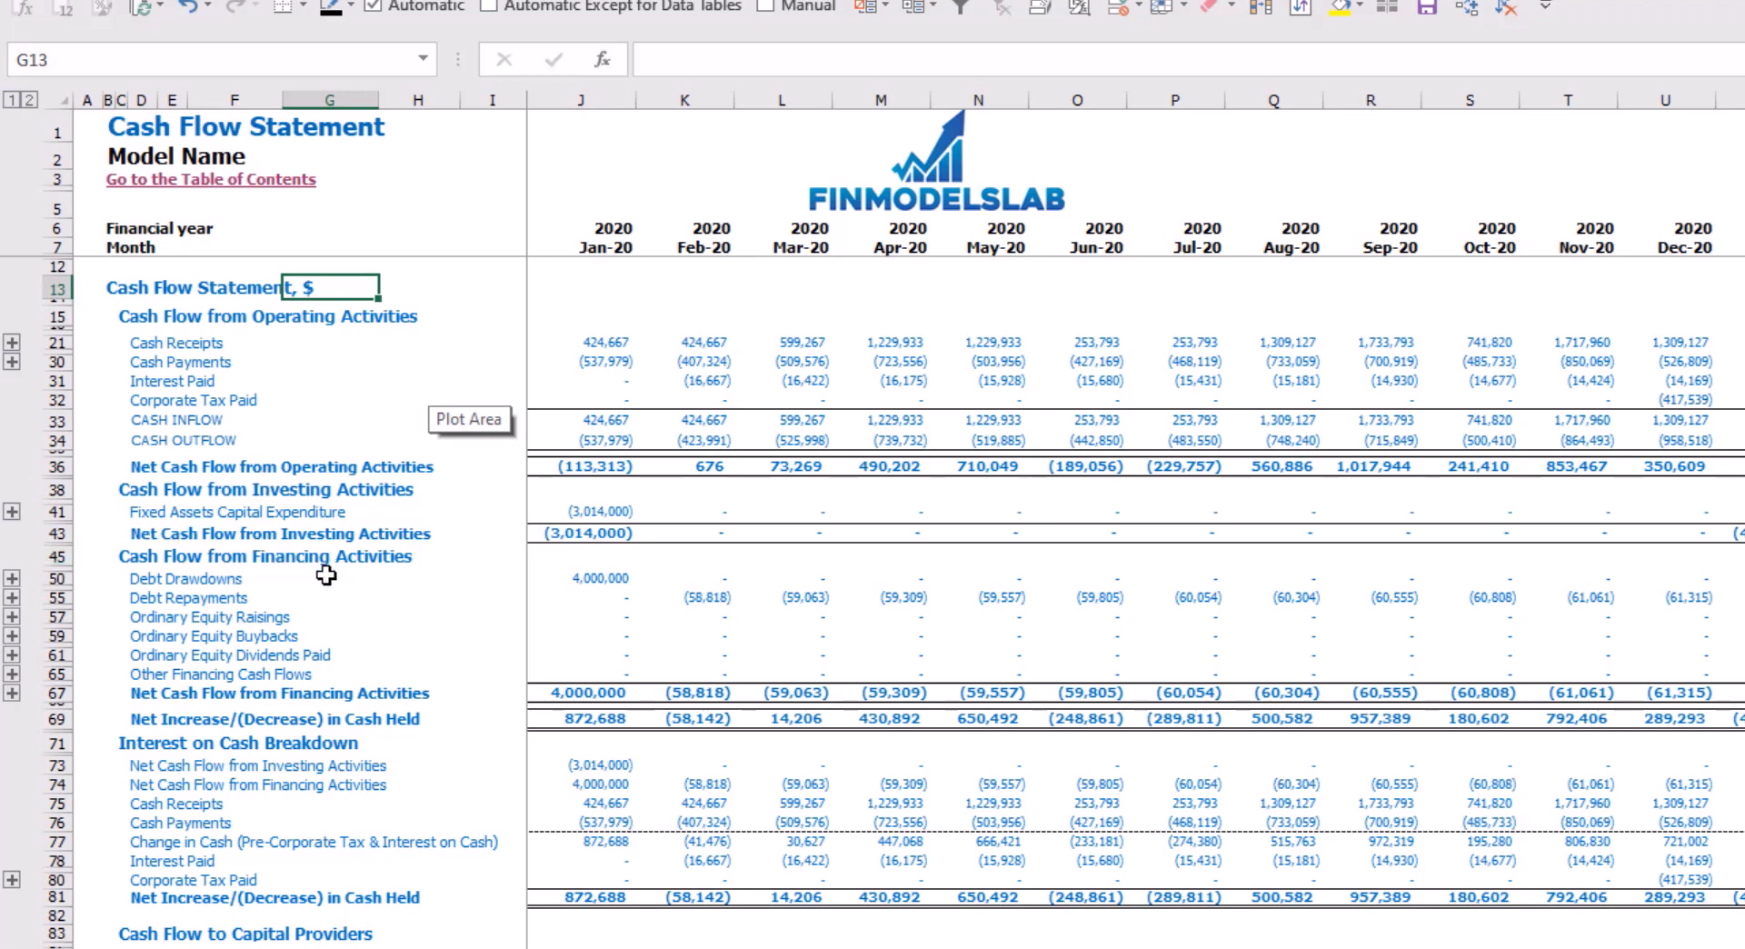
{"action": "key", "text": "ctrl+Page_Down"}
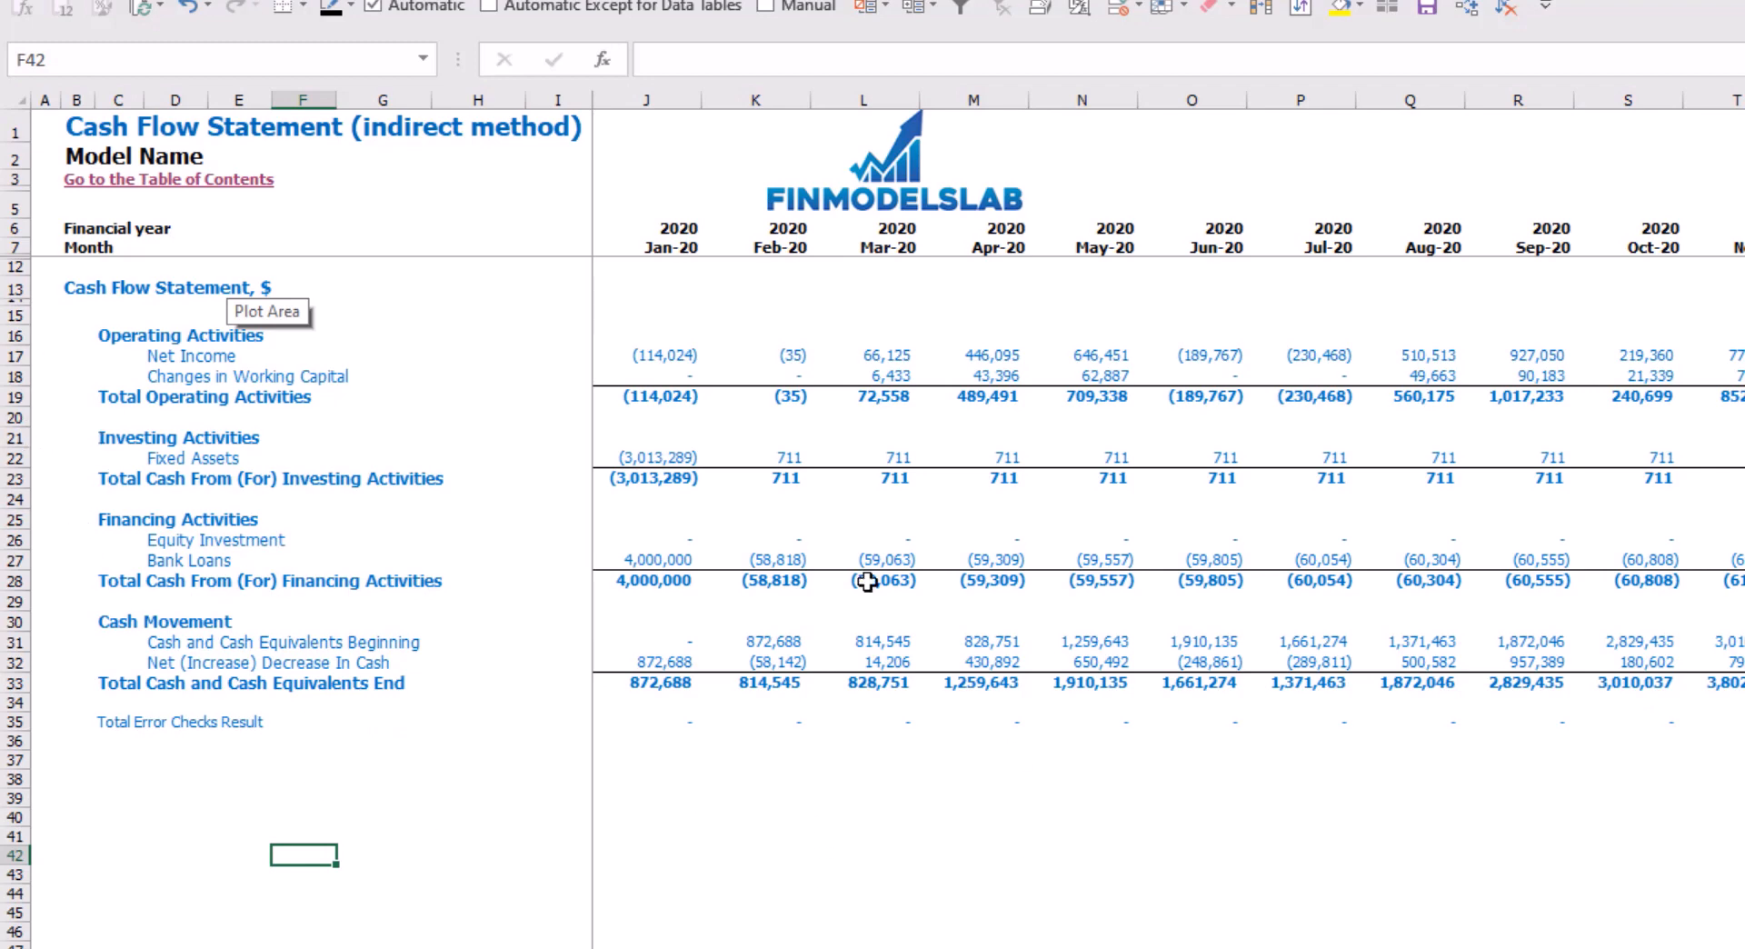
On the Financial Statements Summary sheet, set the detailed year to 2022
{"action": "left_click", "coordinate": [545, 947]}
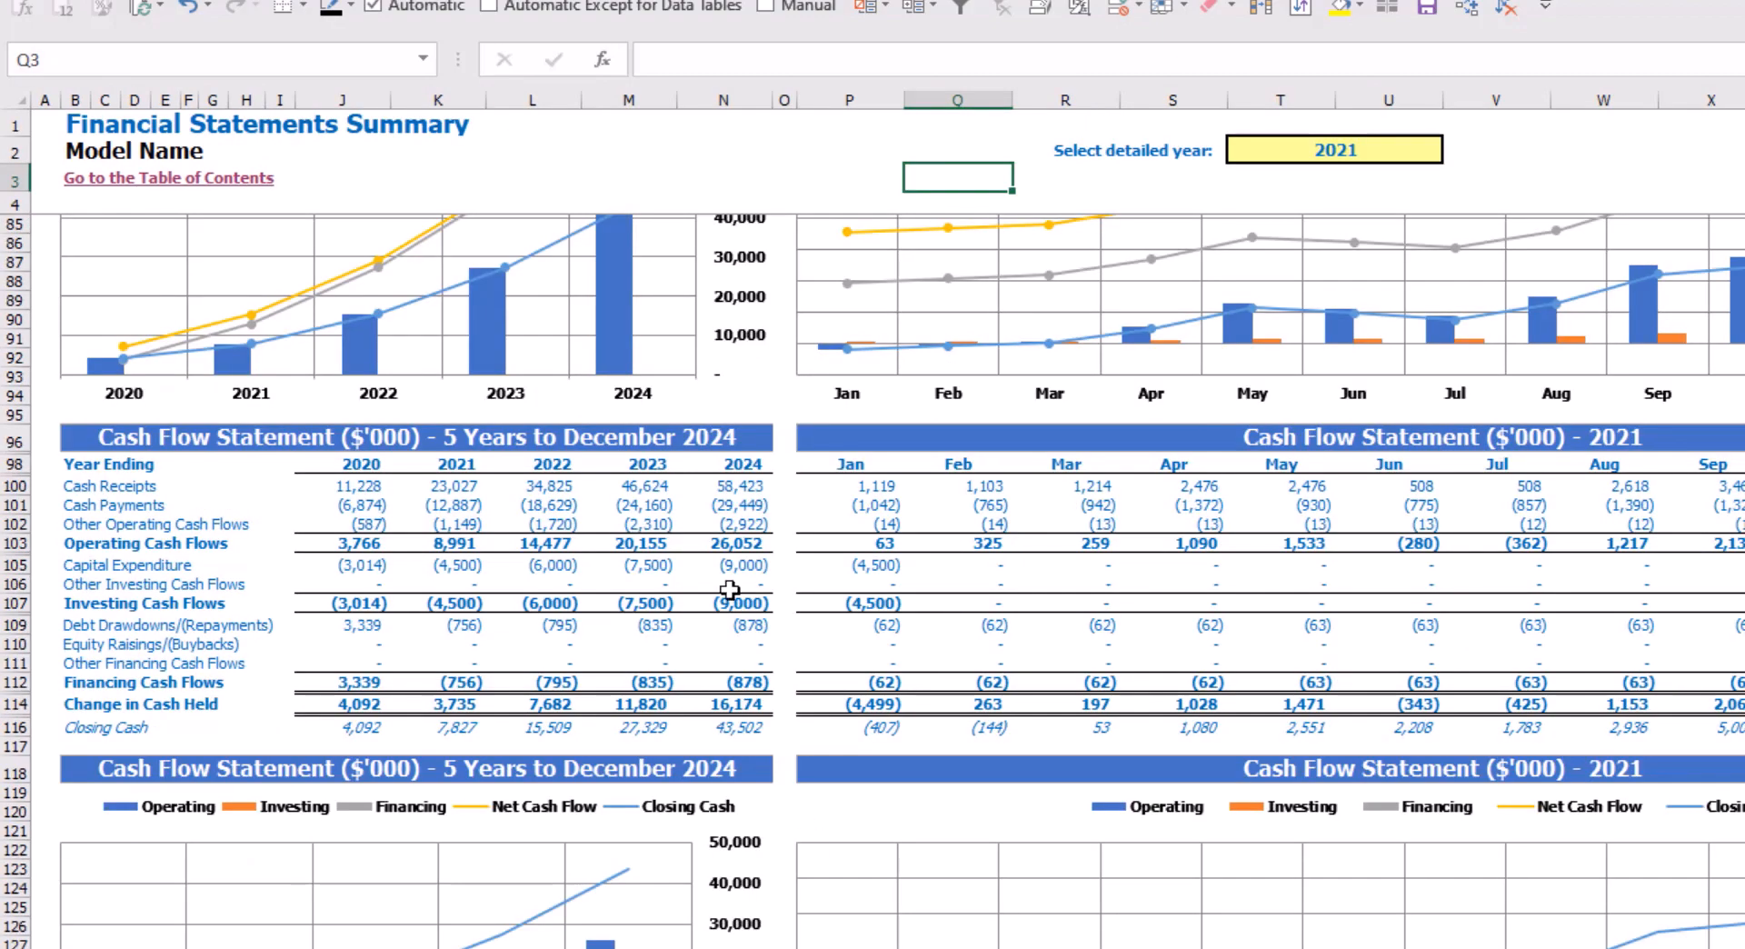
{"action": "scroll", "coordinate": [767, 391], "scroll_direction": "up", "scroll_amount": 10}
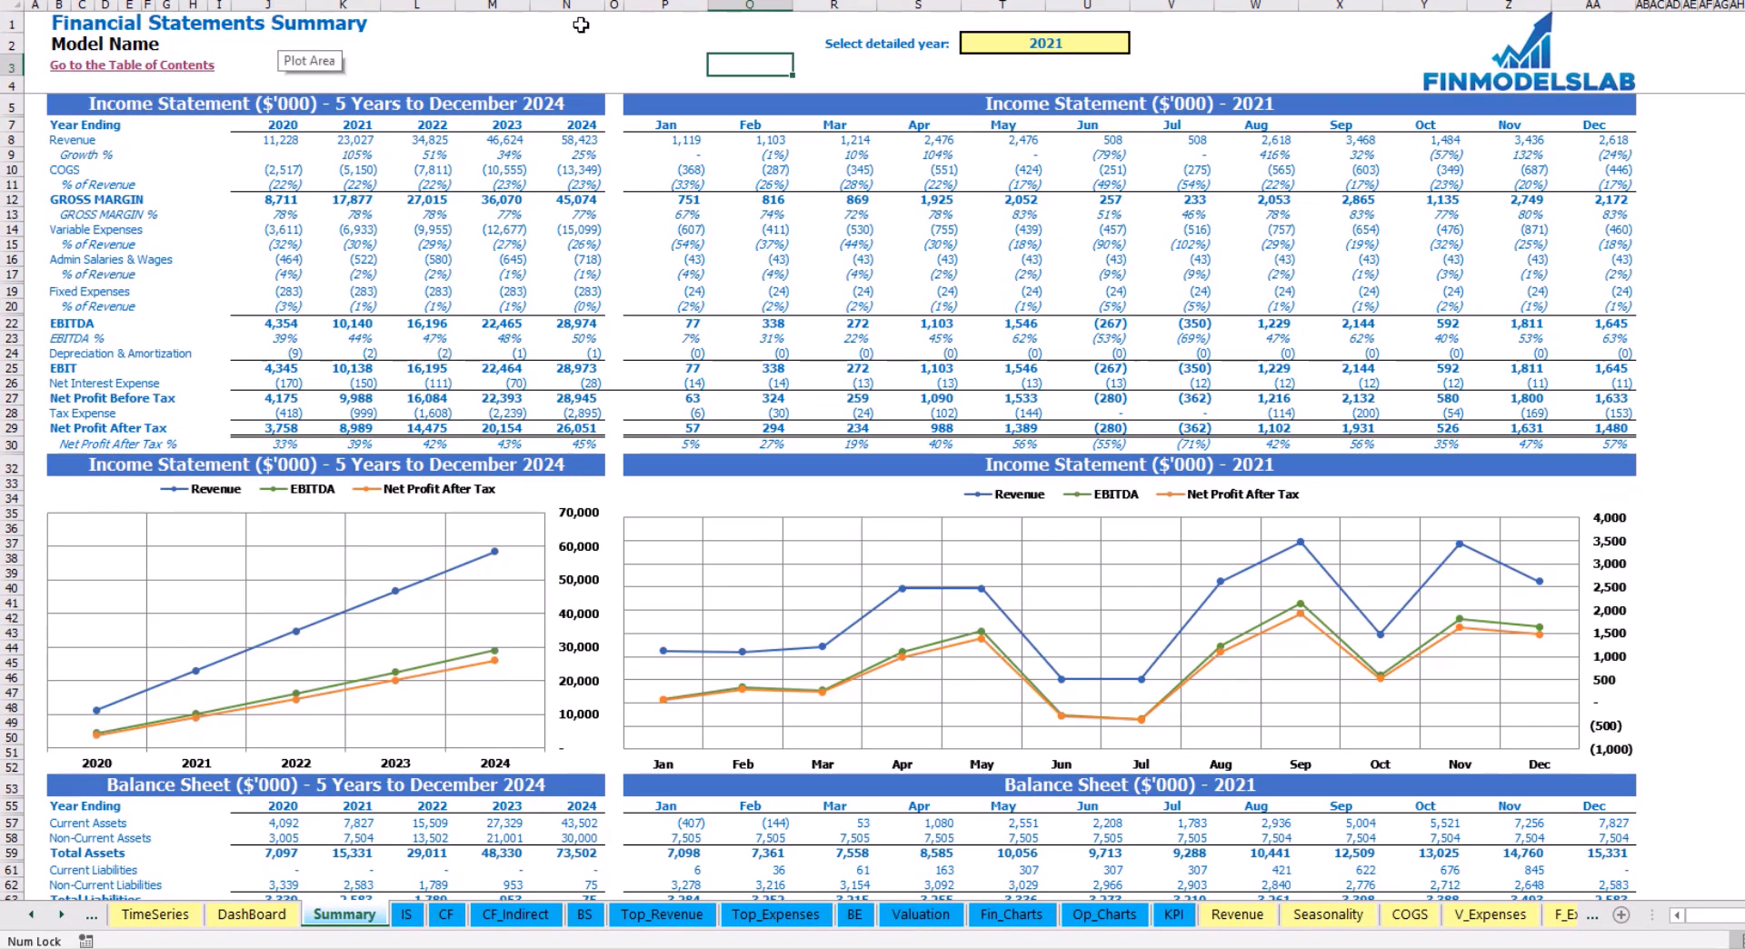
{"action": "left_click", "coordinate": [1121, 42]}
{"action": "left_click", "coordinate": [1139, 43]}
{"action": "left_click", "coordinate": [1018, 88]}
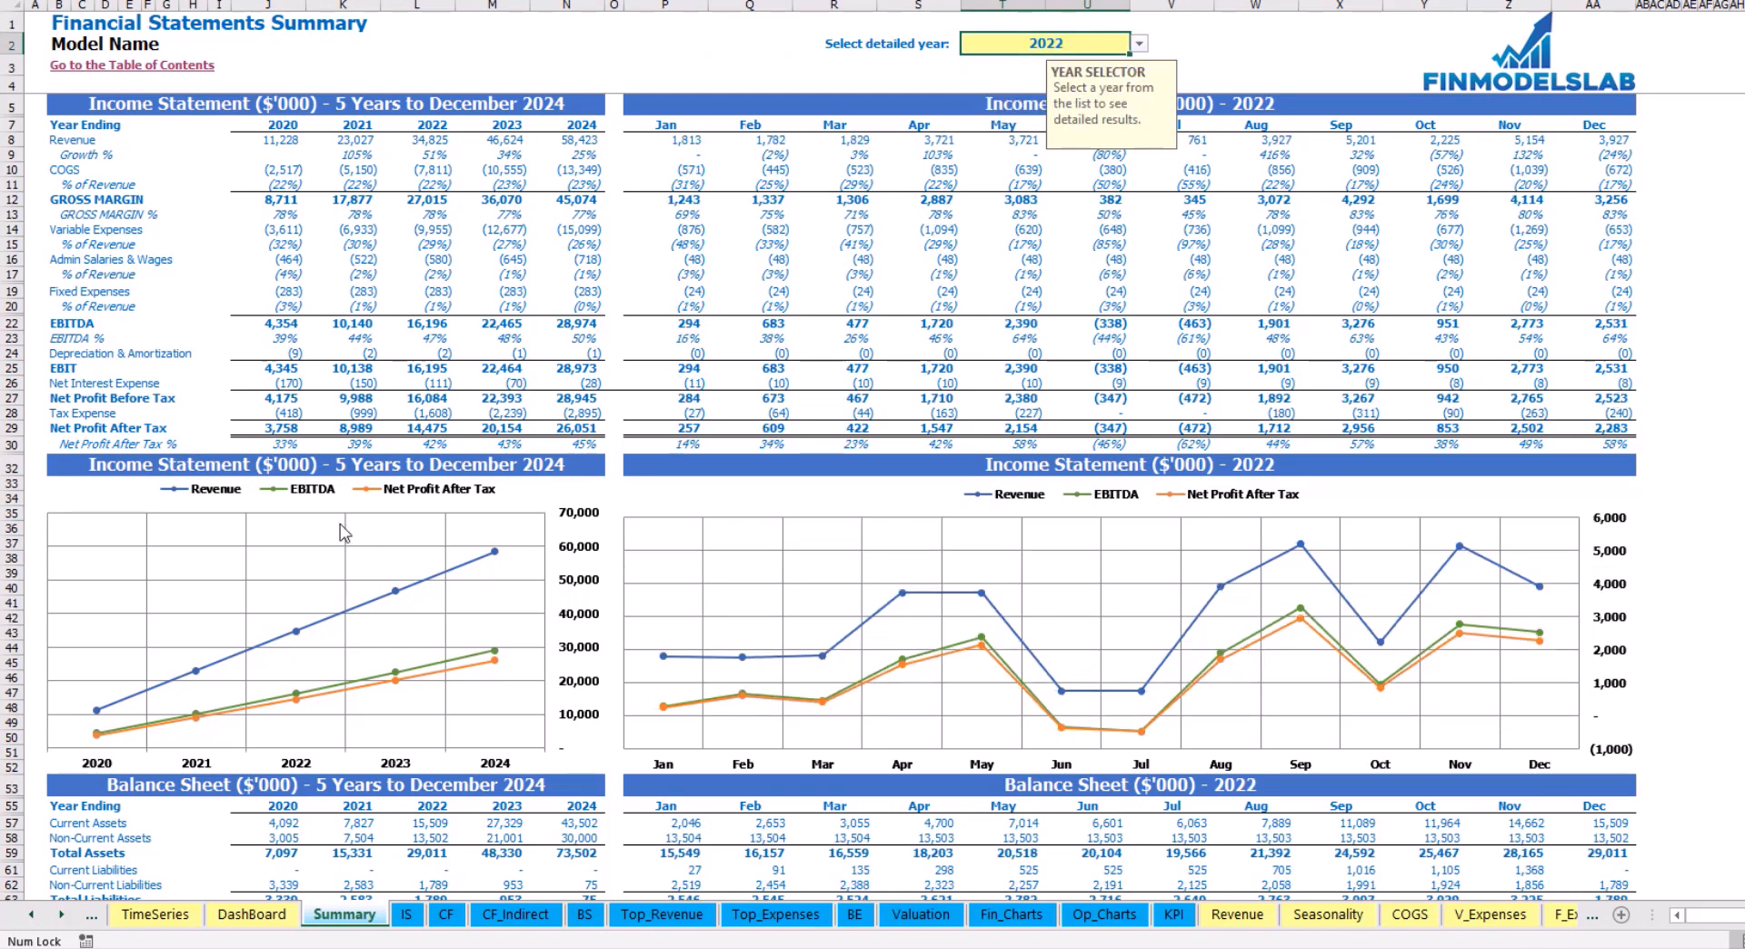
Examine the balance sheet and cash flow sections of the summary, covering the five-year and 2022 tables and charts
{"action": "left_click", "coordinate": [1685, 367]}
{"action": "scroll", "coordinate": [452, 603], "scroll_direction": "down", "scroll_amount": 10}
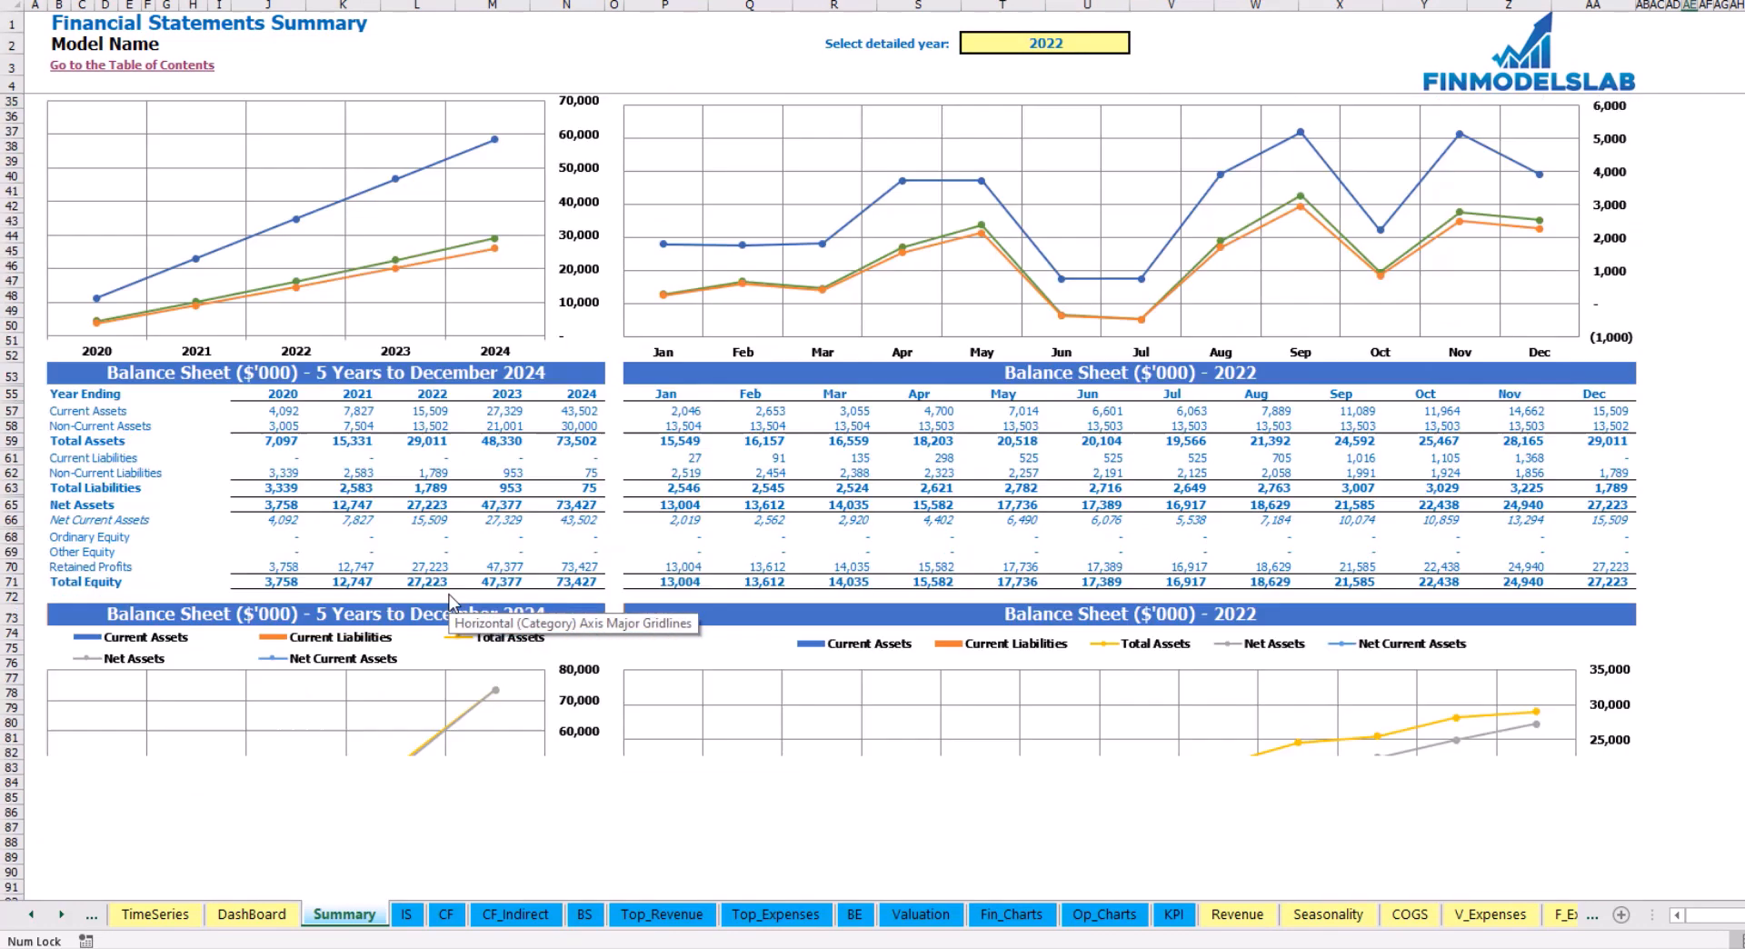
{"action": "scroll", "coordinate": [264, 545], "scroll_direction": "down", "scroll_amount": 3}
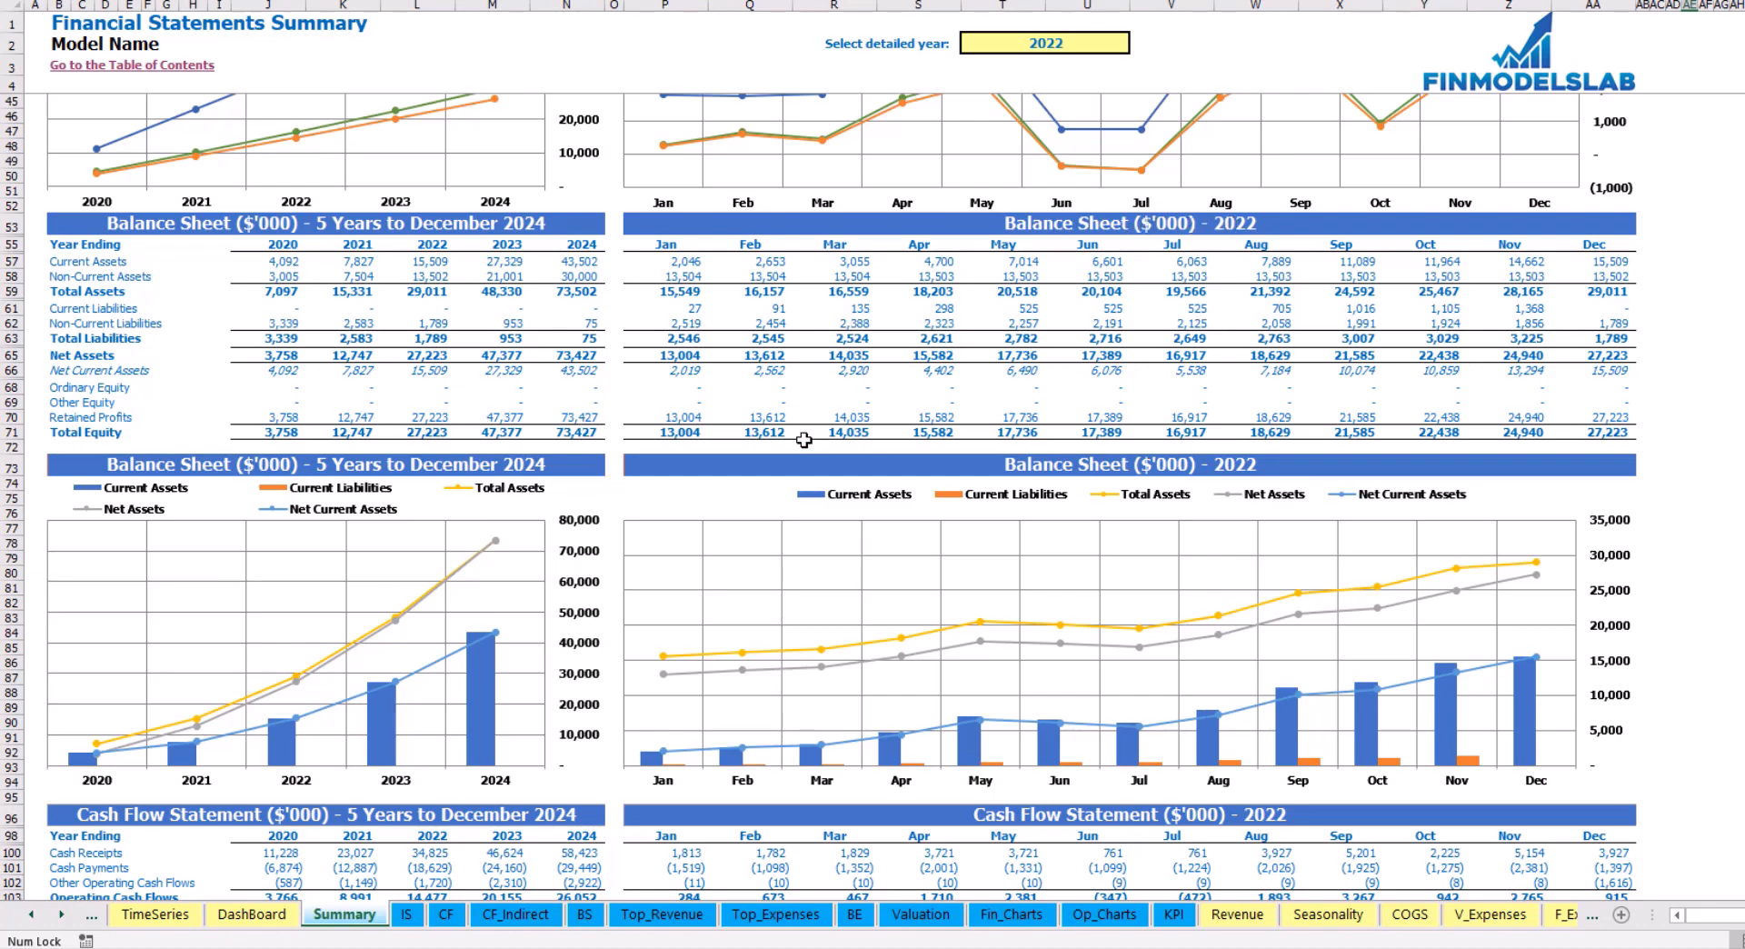
{"action": "scroll", "coordinate": [804, 440], "scroll_direction": "down", "scroll_amount": 17}
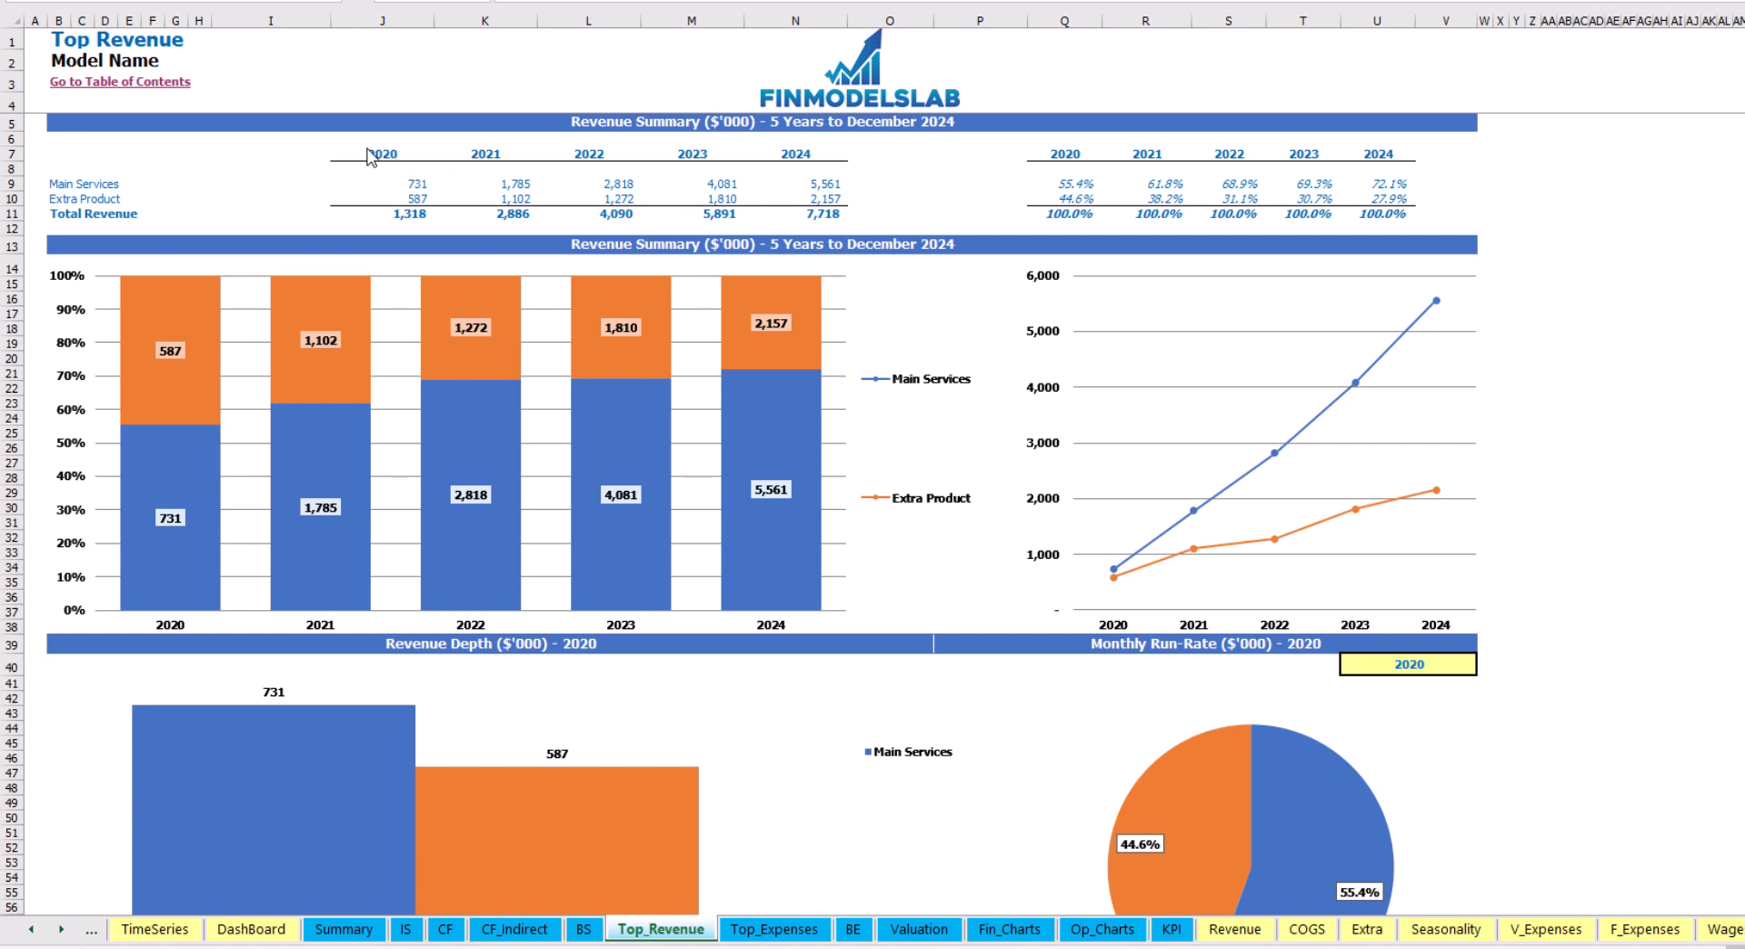
On the Top Revenue sheet, examine the five-year revenue amounts and percentage shares by highlighting each table
{"action": "left_click_drag", "start_coordinate": [369, 151], "coordinate": [812, 216]}
{"action": "left_click_drag", "start_coordinate": [1066, 156], "coordinate": [1351, 213]}
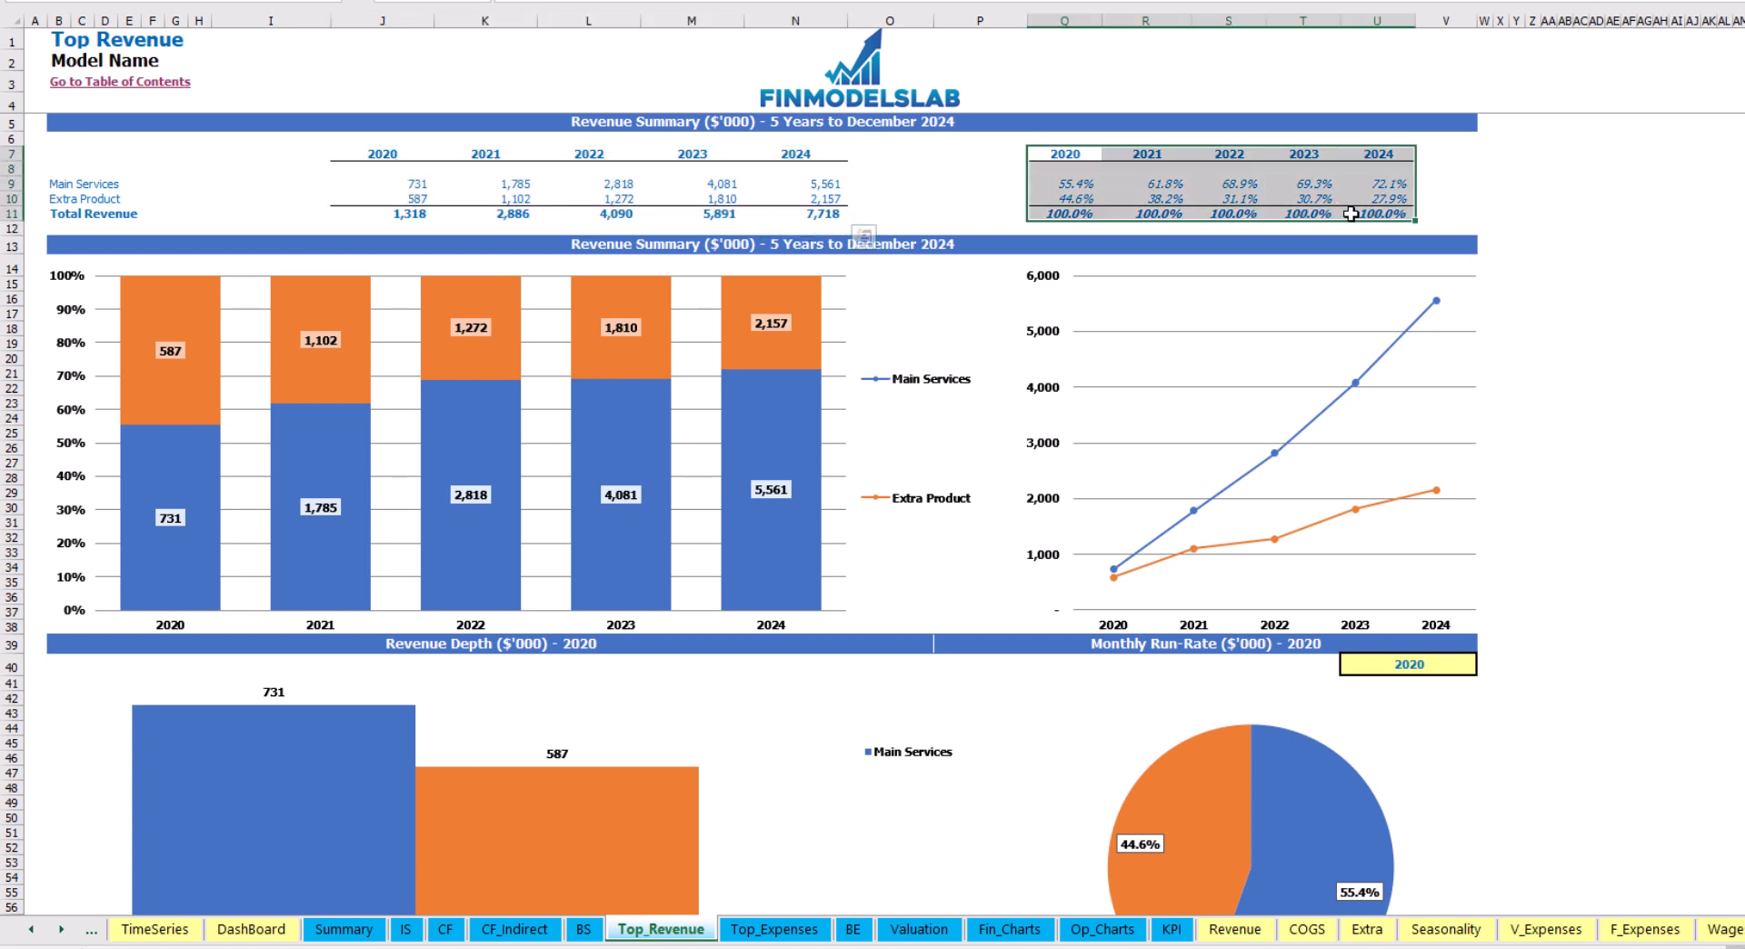
{"action": "left_click", "coordinate": [1656, 248]}
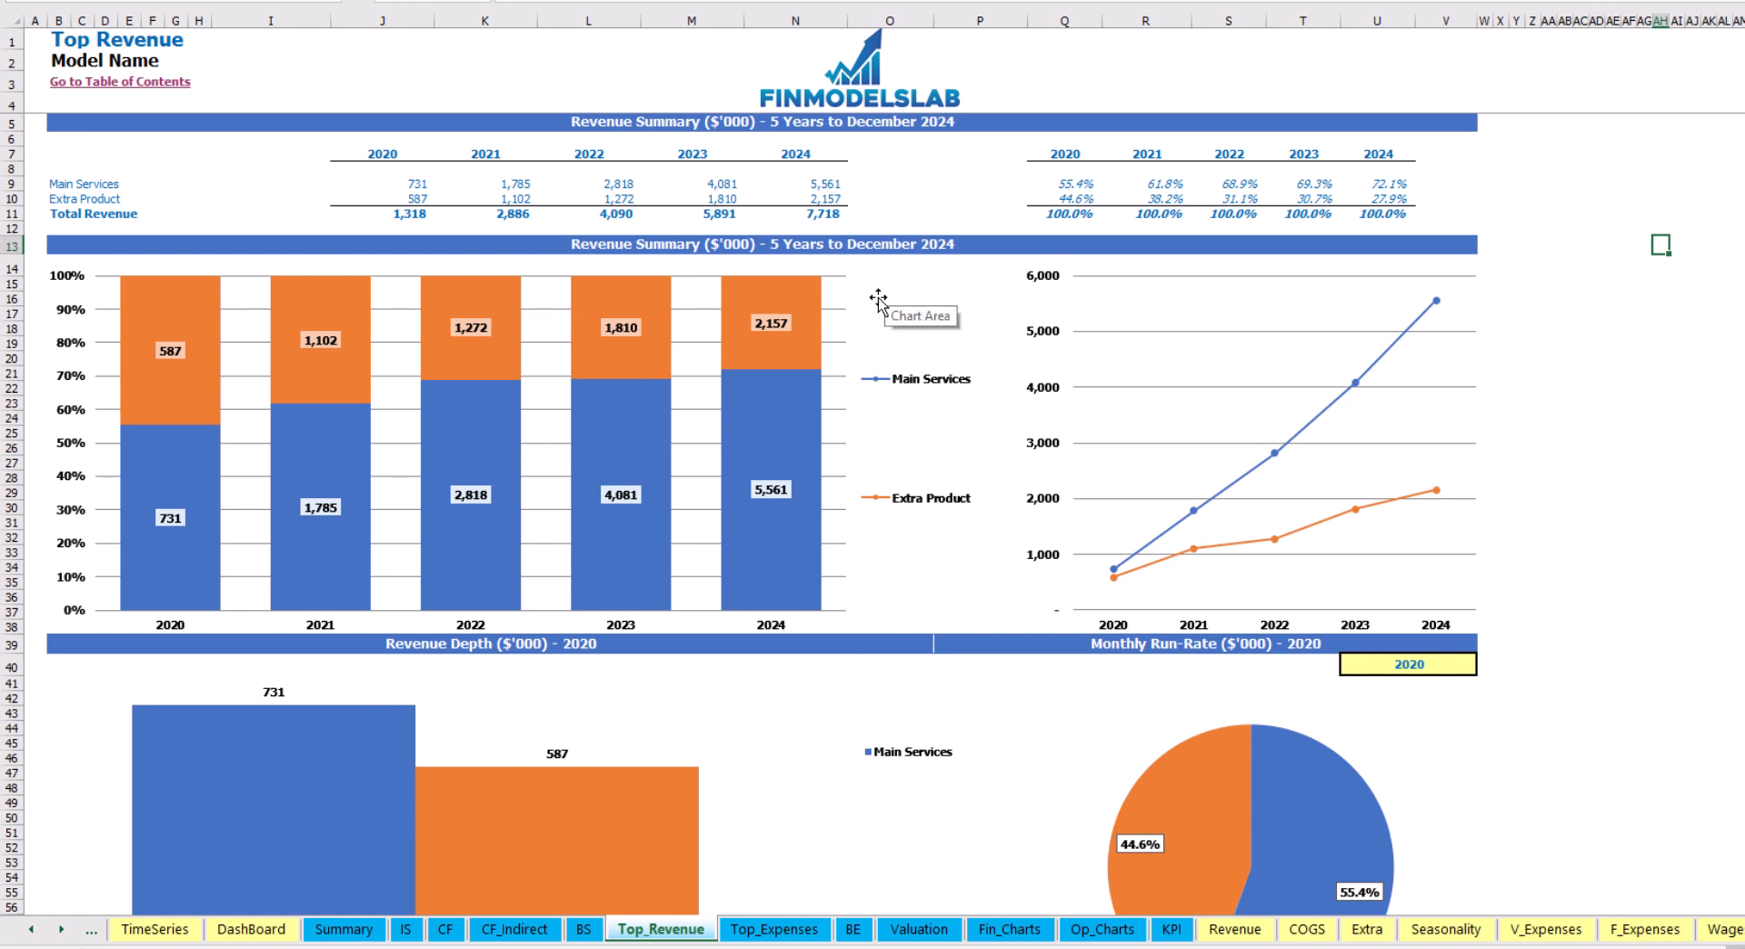
Set the year for the Revenue Depth and Monthly Run-Rate charts to 2022
{"action": "scroll", "coordinate": [878, 300], "scroll_direction": "down", "scroll_amount": 3}
{"action": "scroll", "coordinate": [923, 354], "scroll_direction": "down", "scroll_amount": 4}
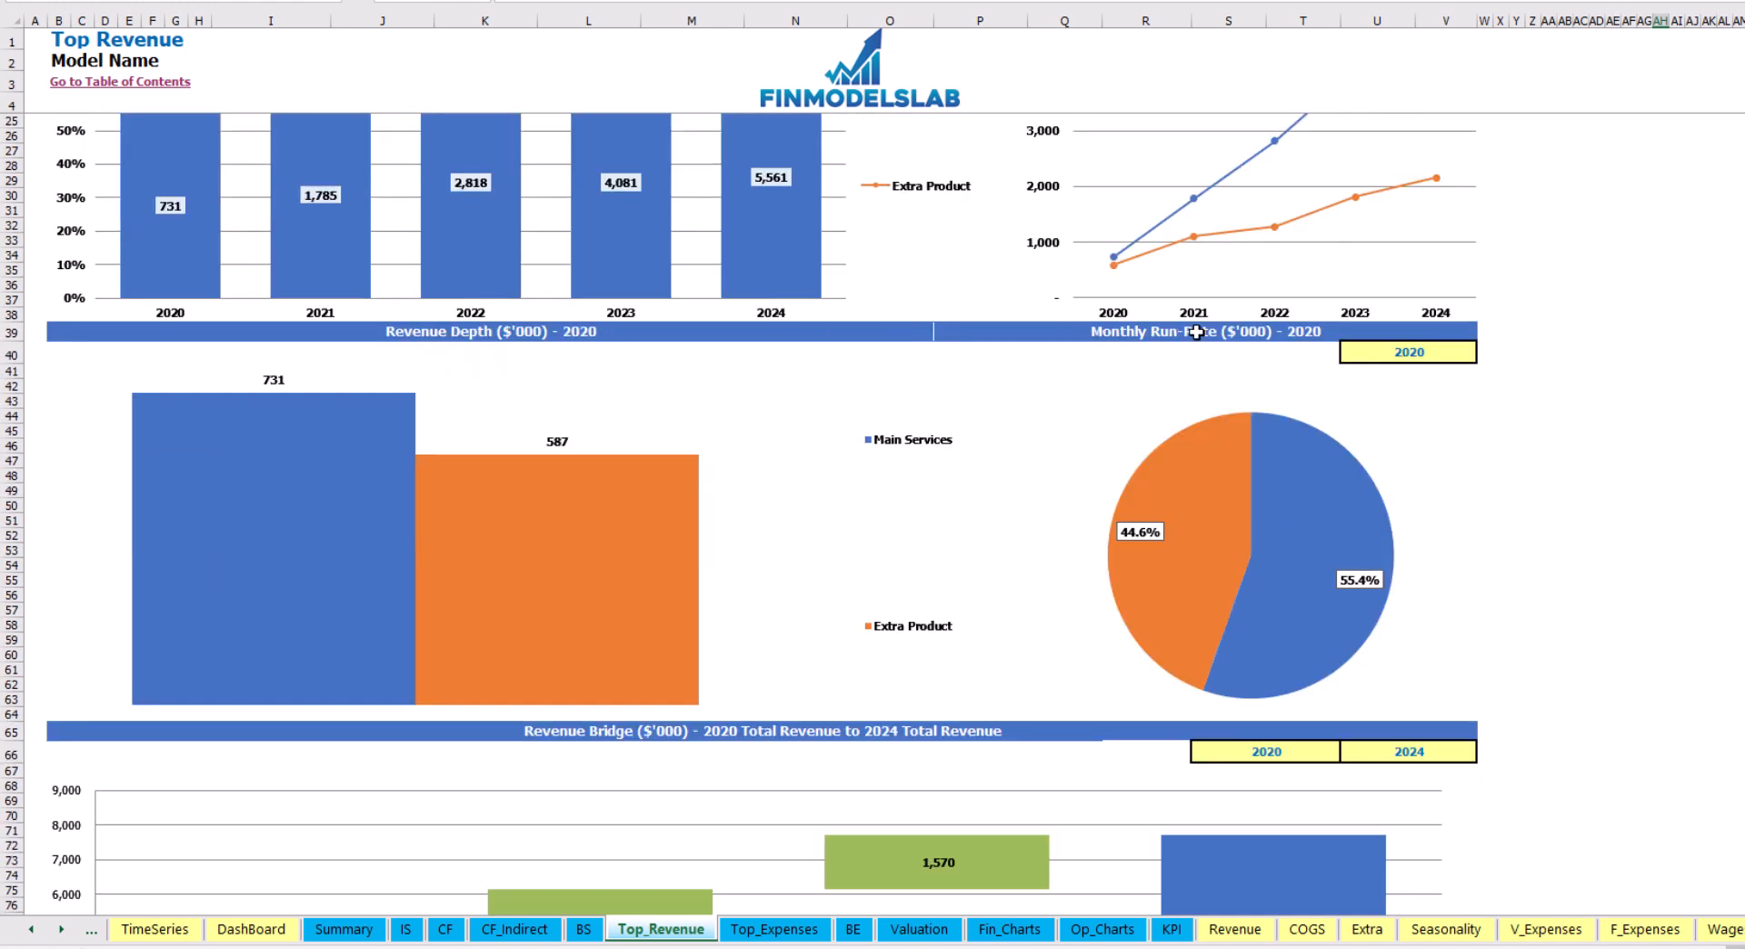
{"action": "left_click", "coordinate": [1462, 355]}
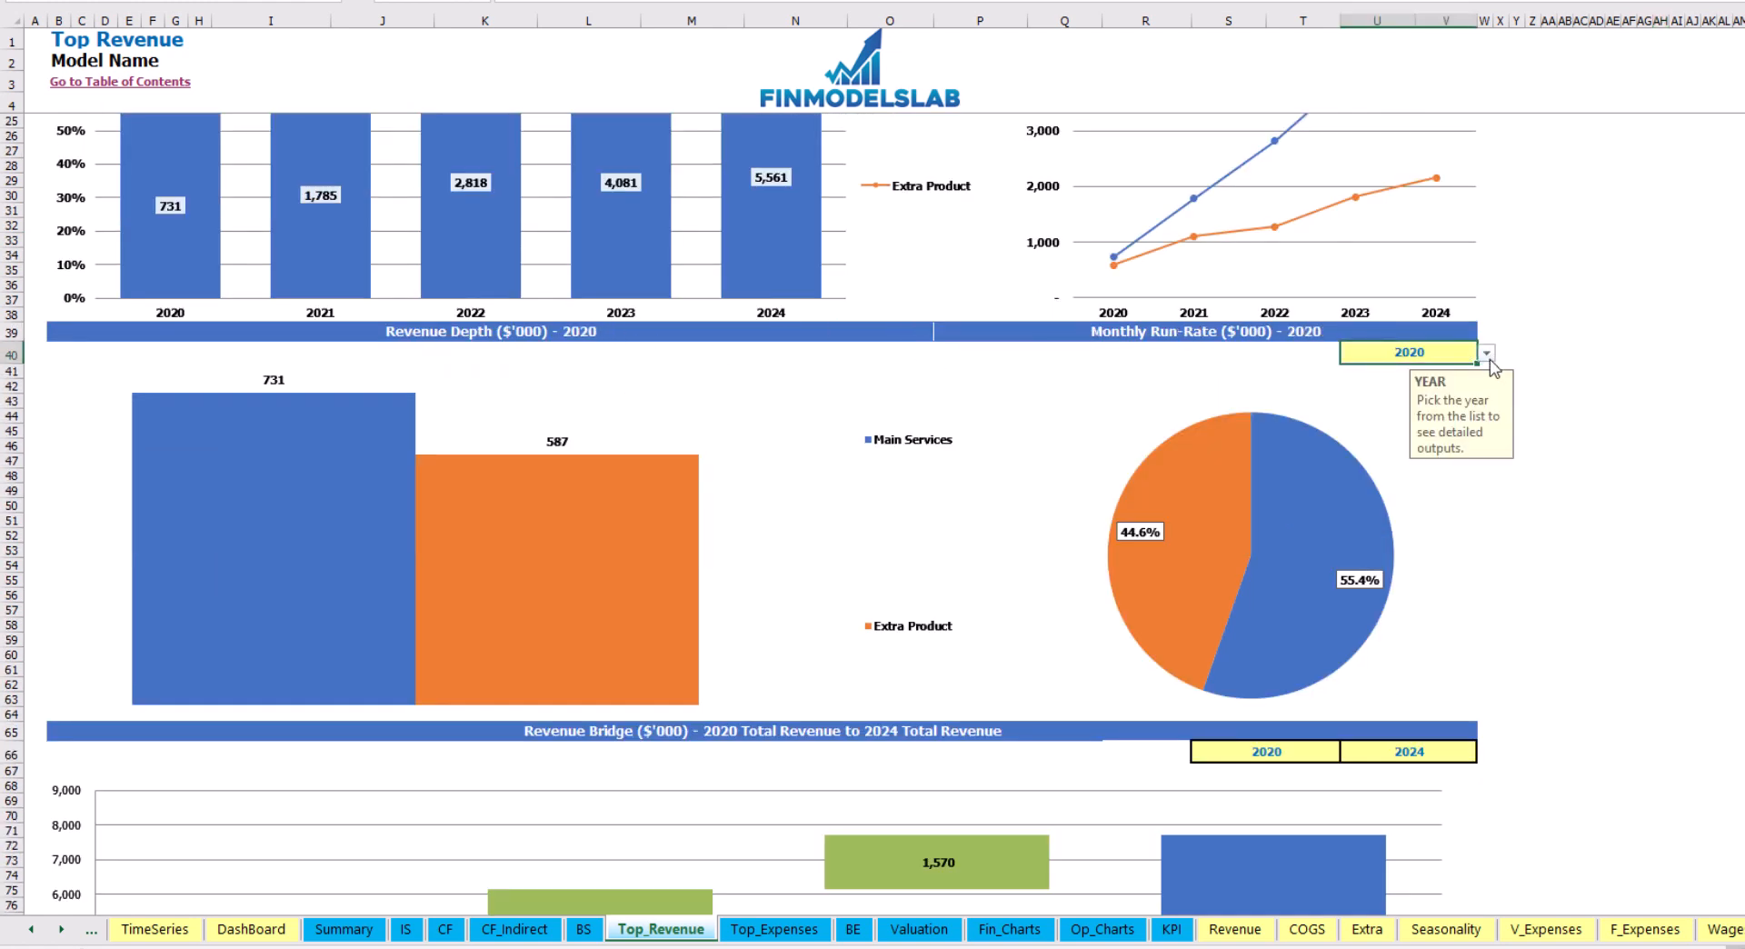
{"action": "left_click", "coordinate": [1487, 352]}
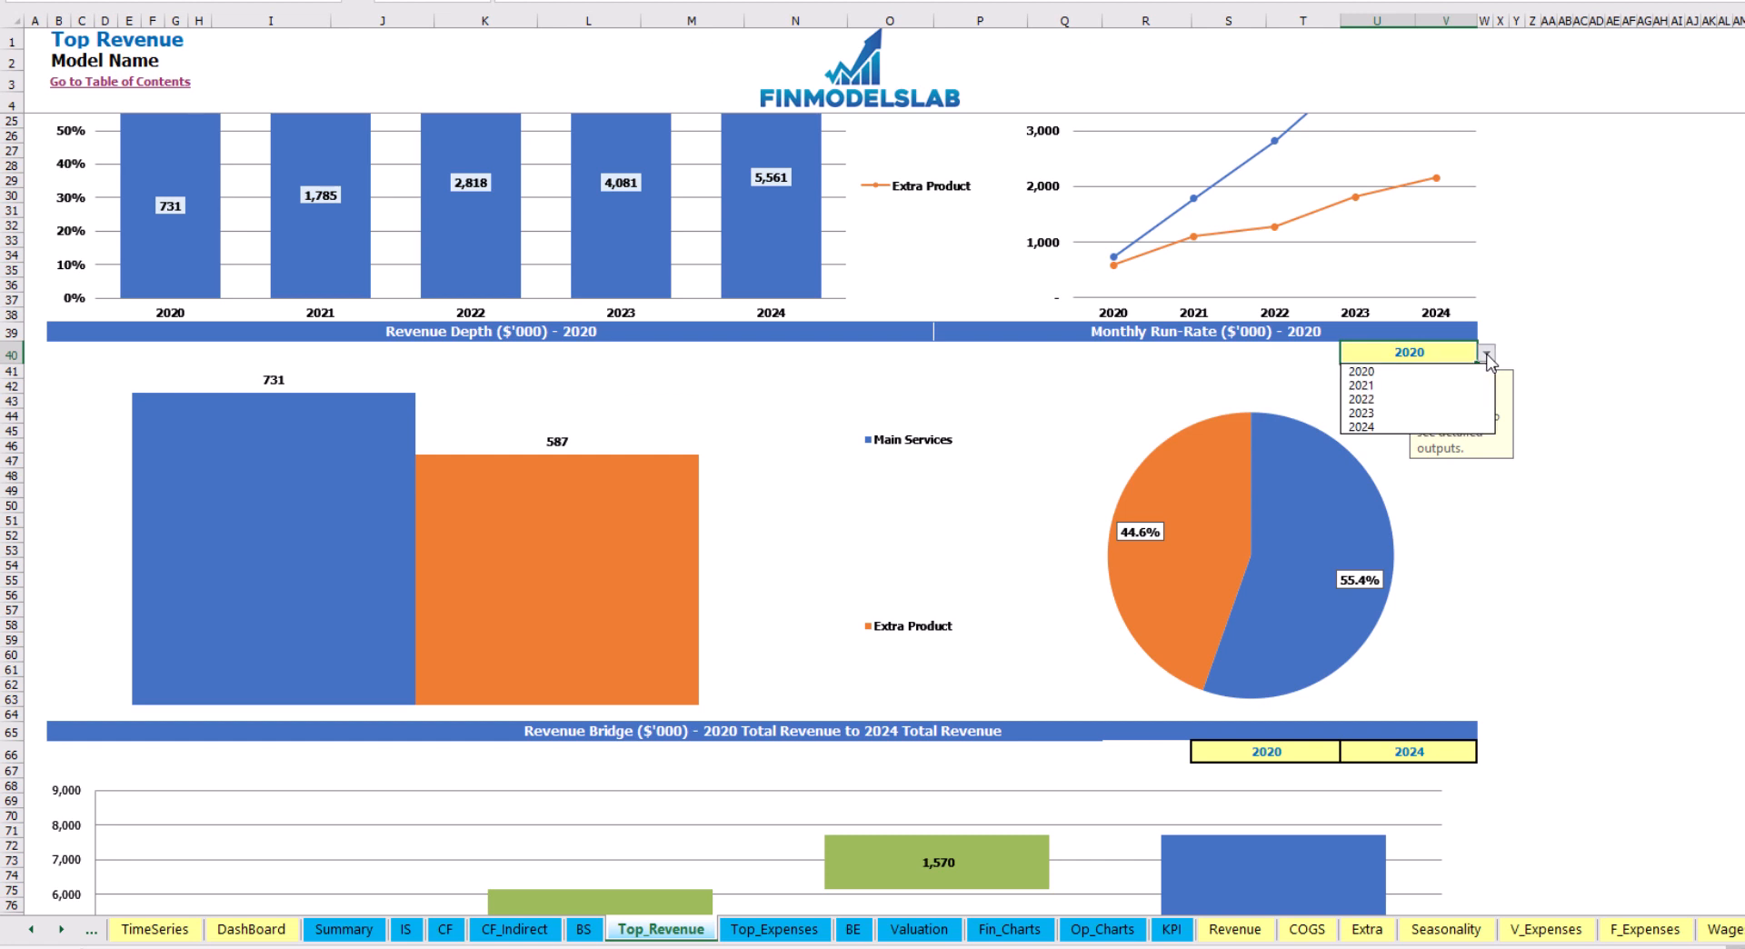
{"action": "left_click", "coordinate": [1438, 400]}
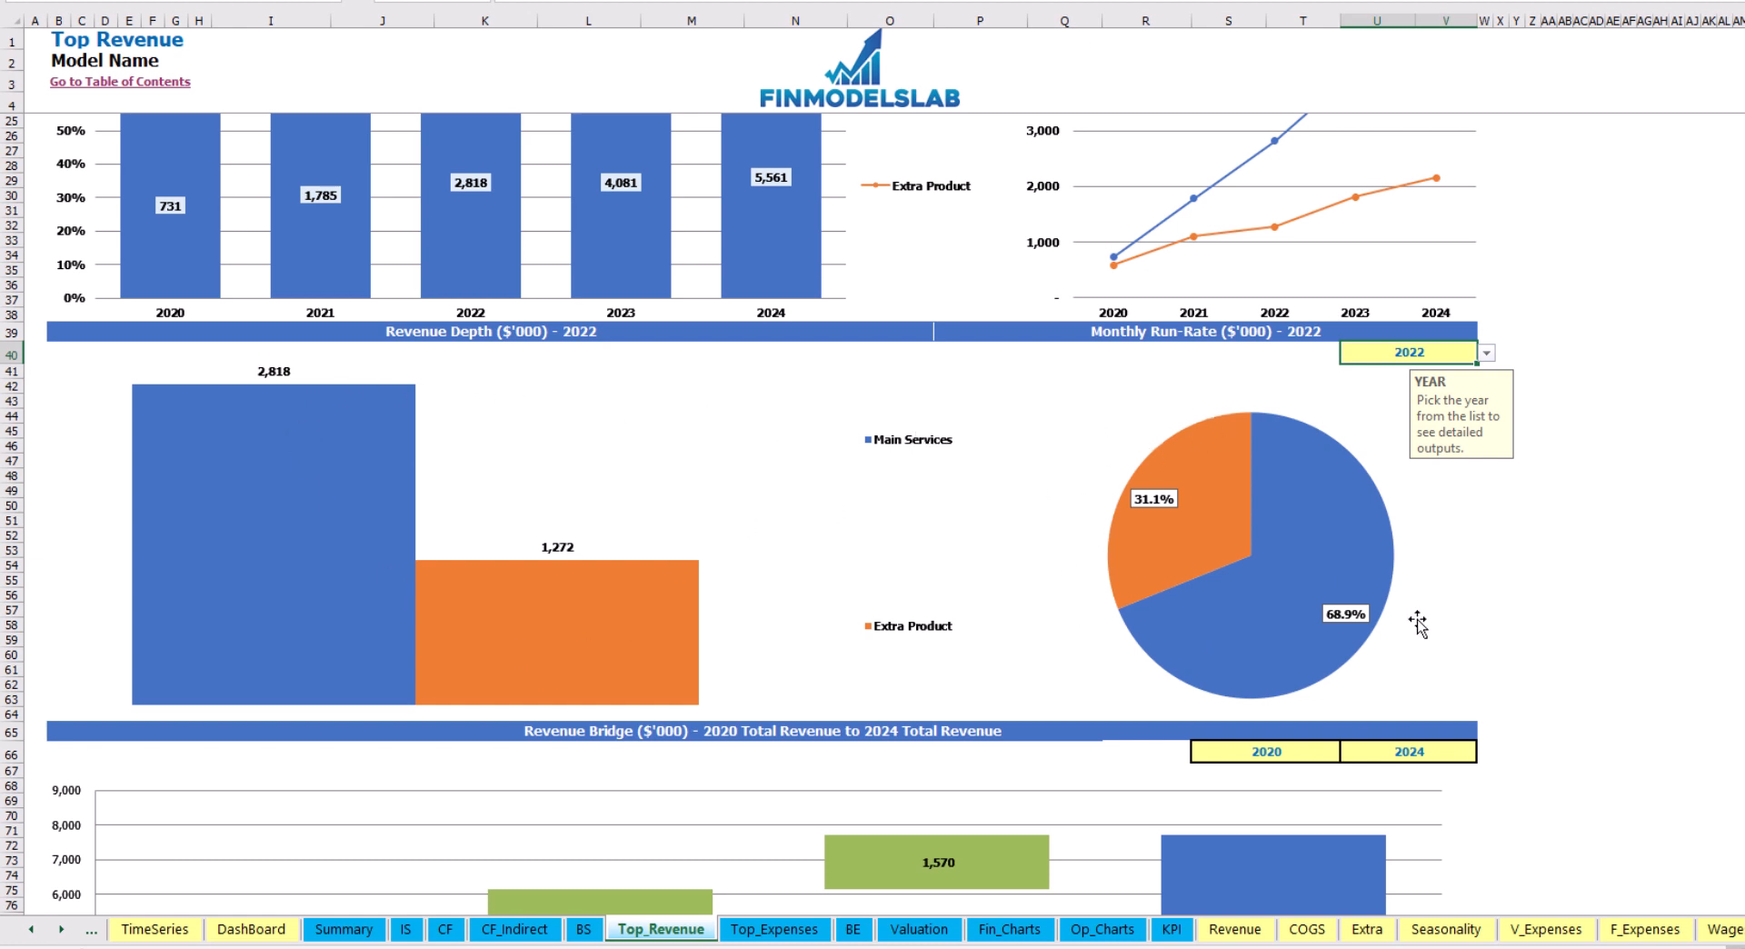
Check which first years the Revenue Bridge chart offers, keeping the selected year
{"action": "scroll", "coordinate": [1401, 531], "scroll_direction": "down", "scroll_amount": 7}
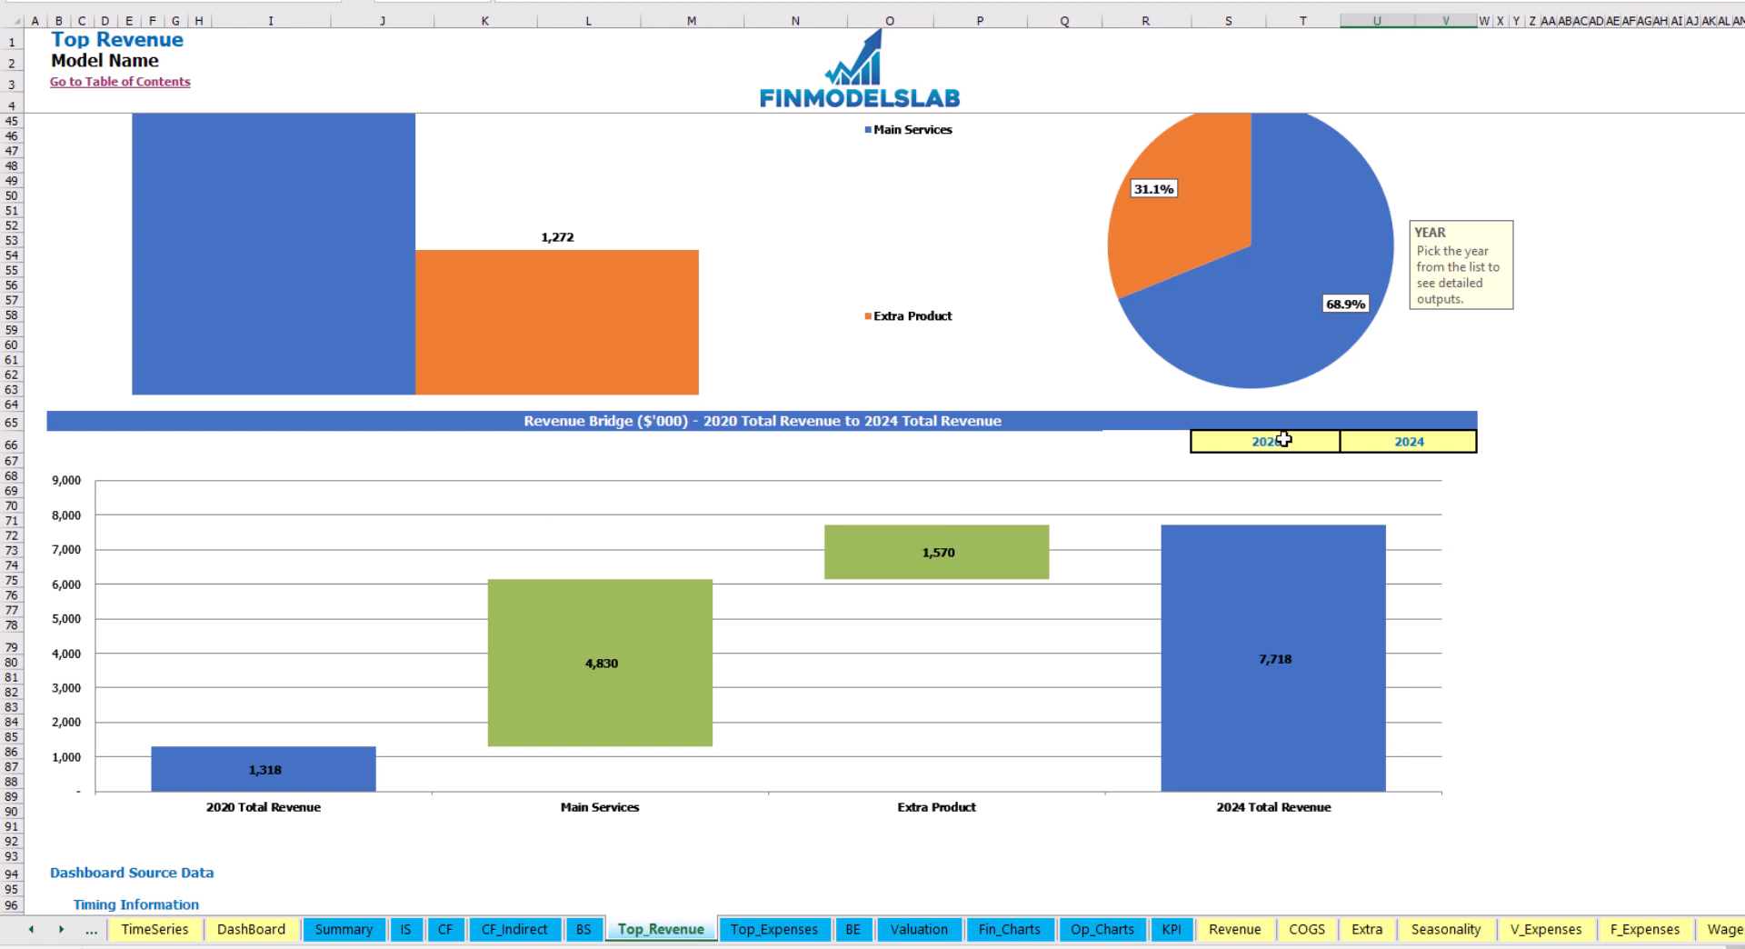
{"action": "left_click", "coordinate": [1326, 434]}
{"action": "left_click", "coordinate": [1351, 442]}
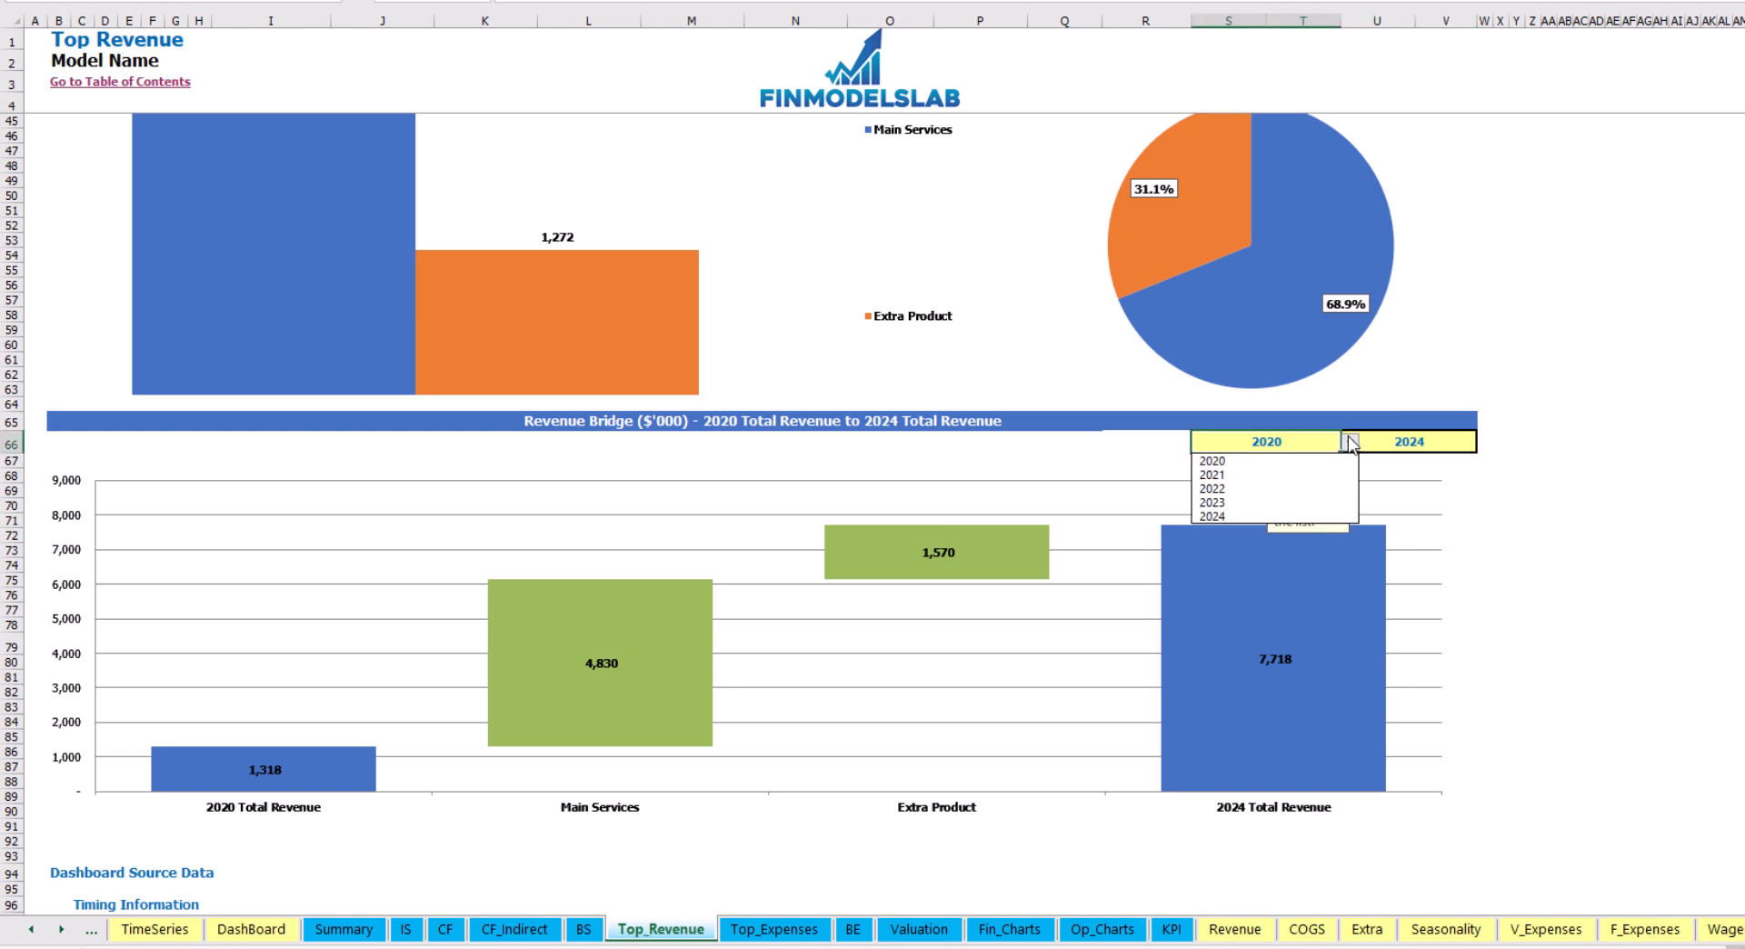
{"action": "key", "text": "Escape"}
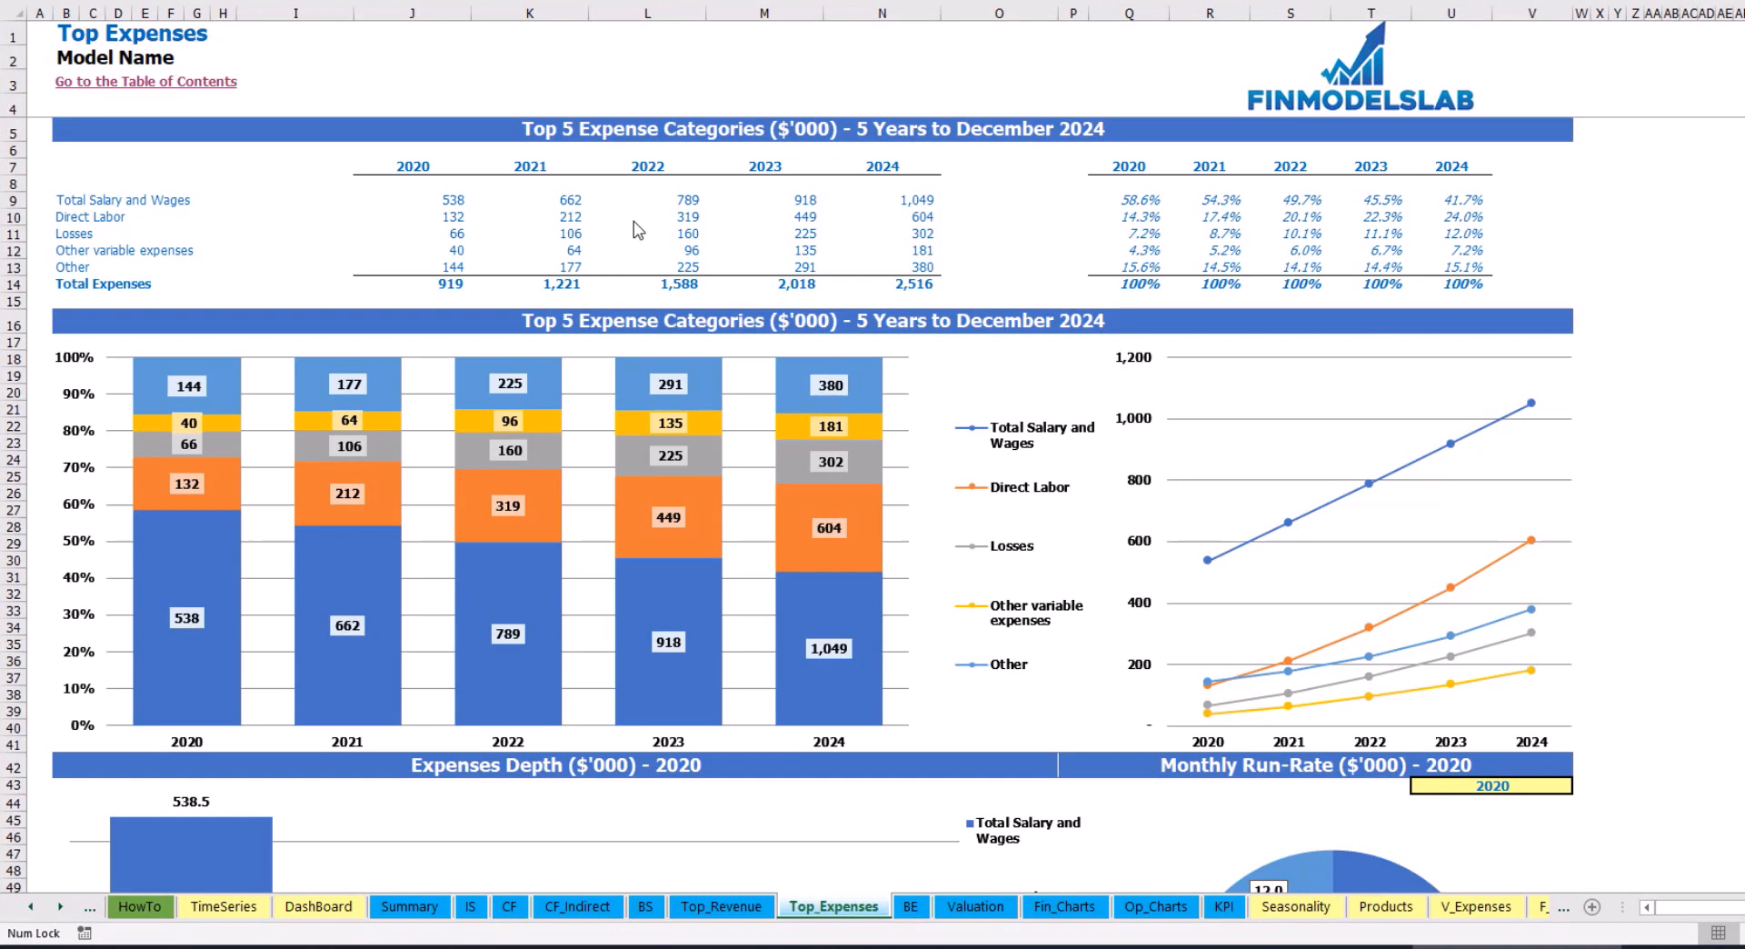
On the Top Expenses sheet, examine the top five expense categories, their yearly amounts, total expenses and percentage shares
{"action": "left_click", "coordinate": [72, 204]}
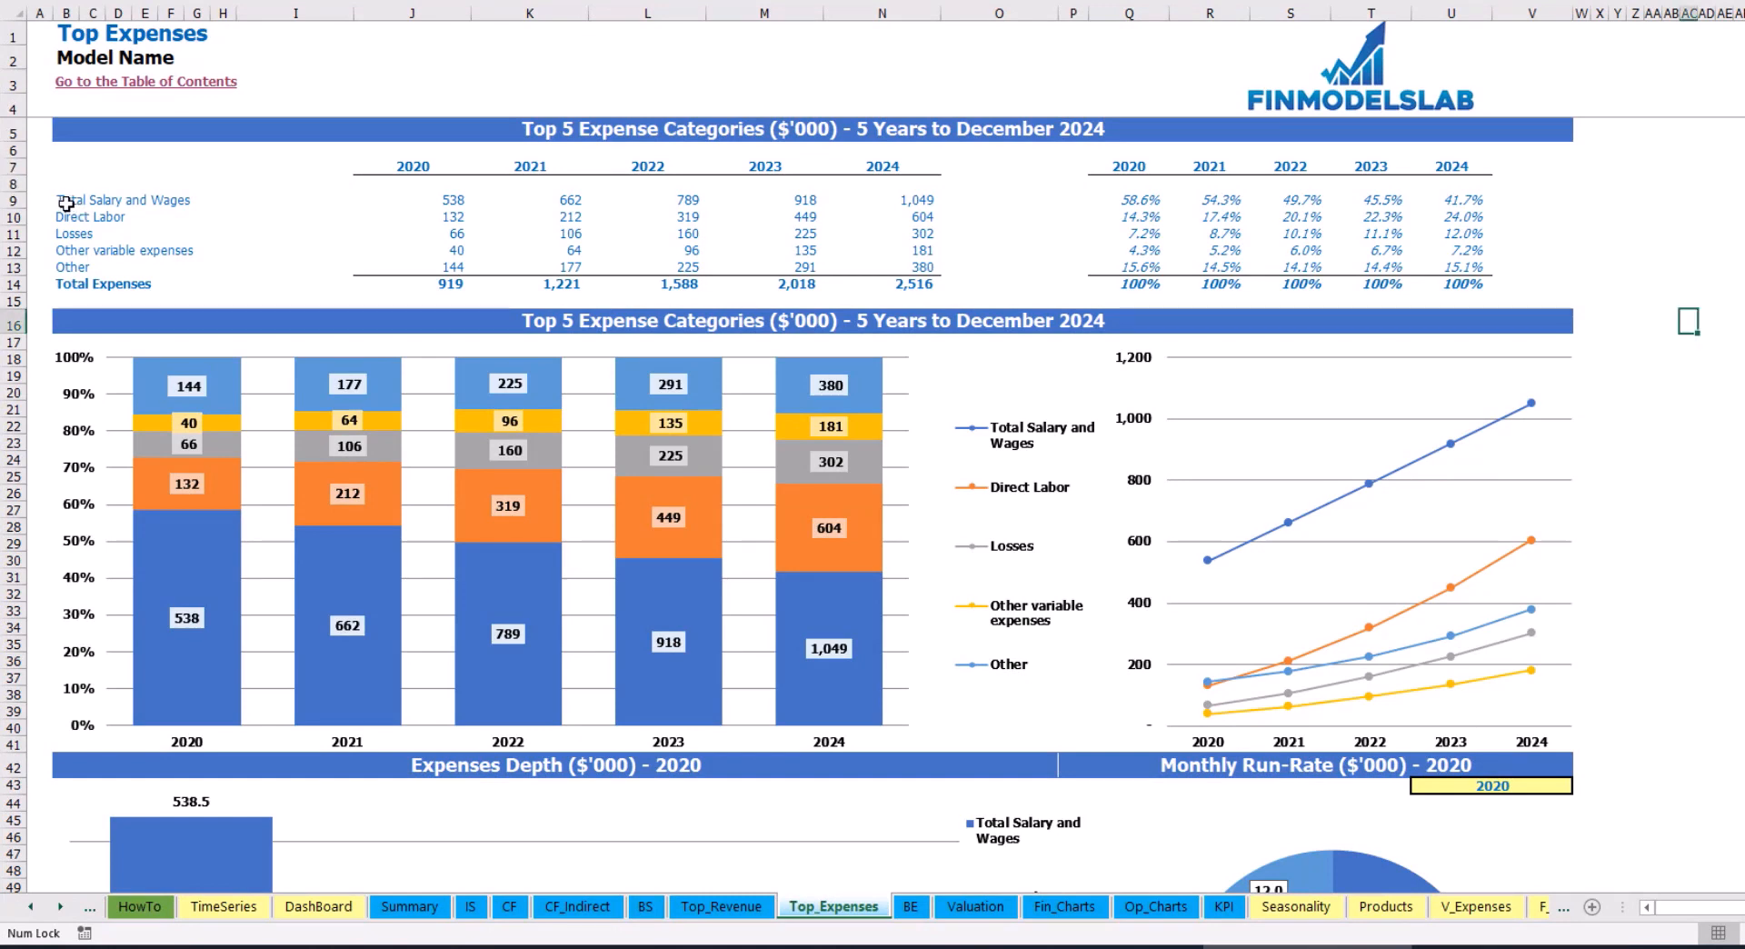
{"action": "left_click_drag", "start_coordinate": [66, 203], "coordinate": [64, 249]}
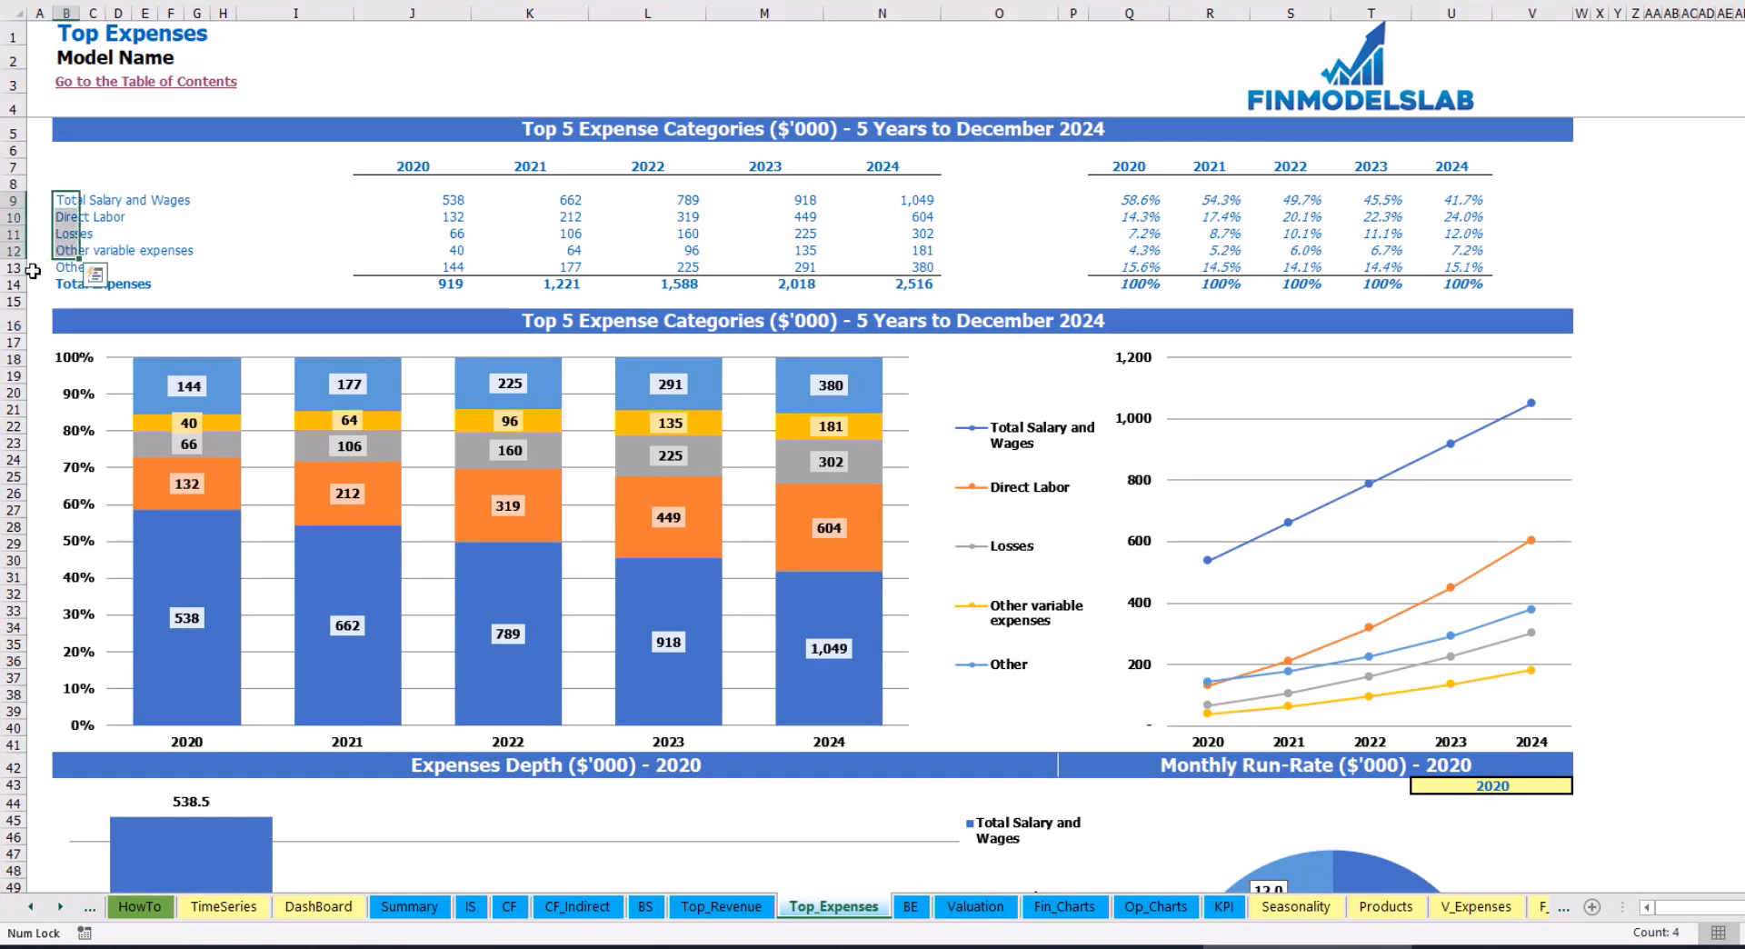
{"action": "left_click", "coordinate": [56, 266]}
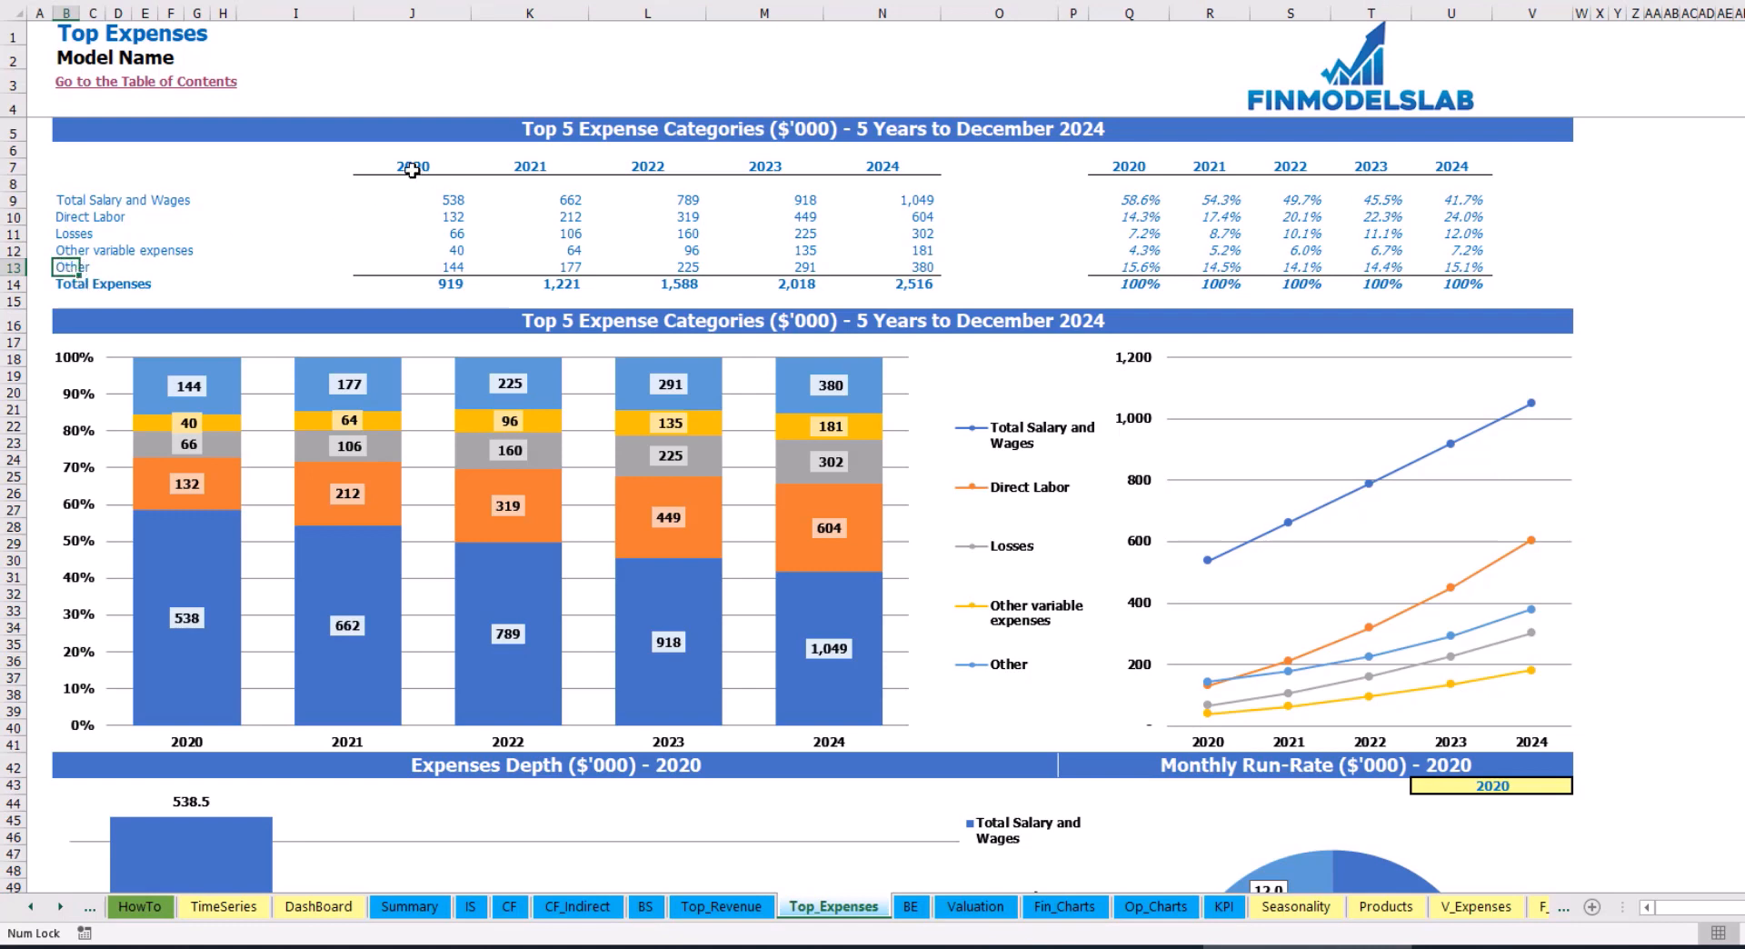
{"action": "left_click_drag", "start_coordinate": [412, 170], "coordinate": [859, 278]}
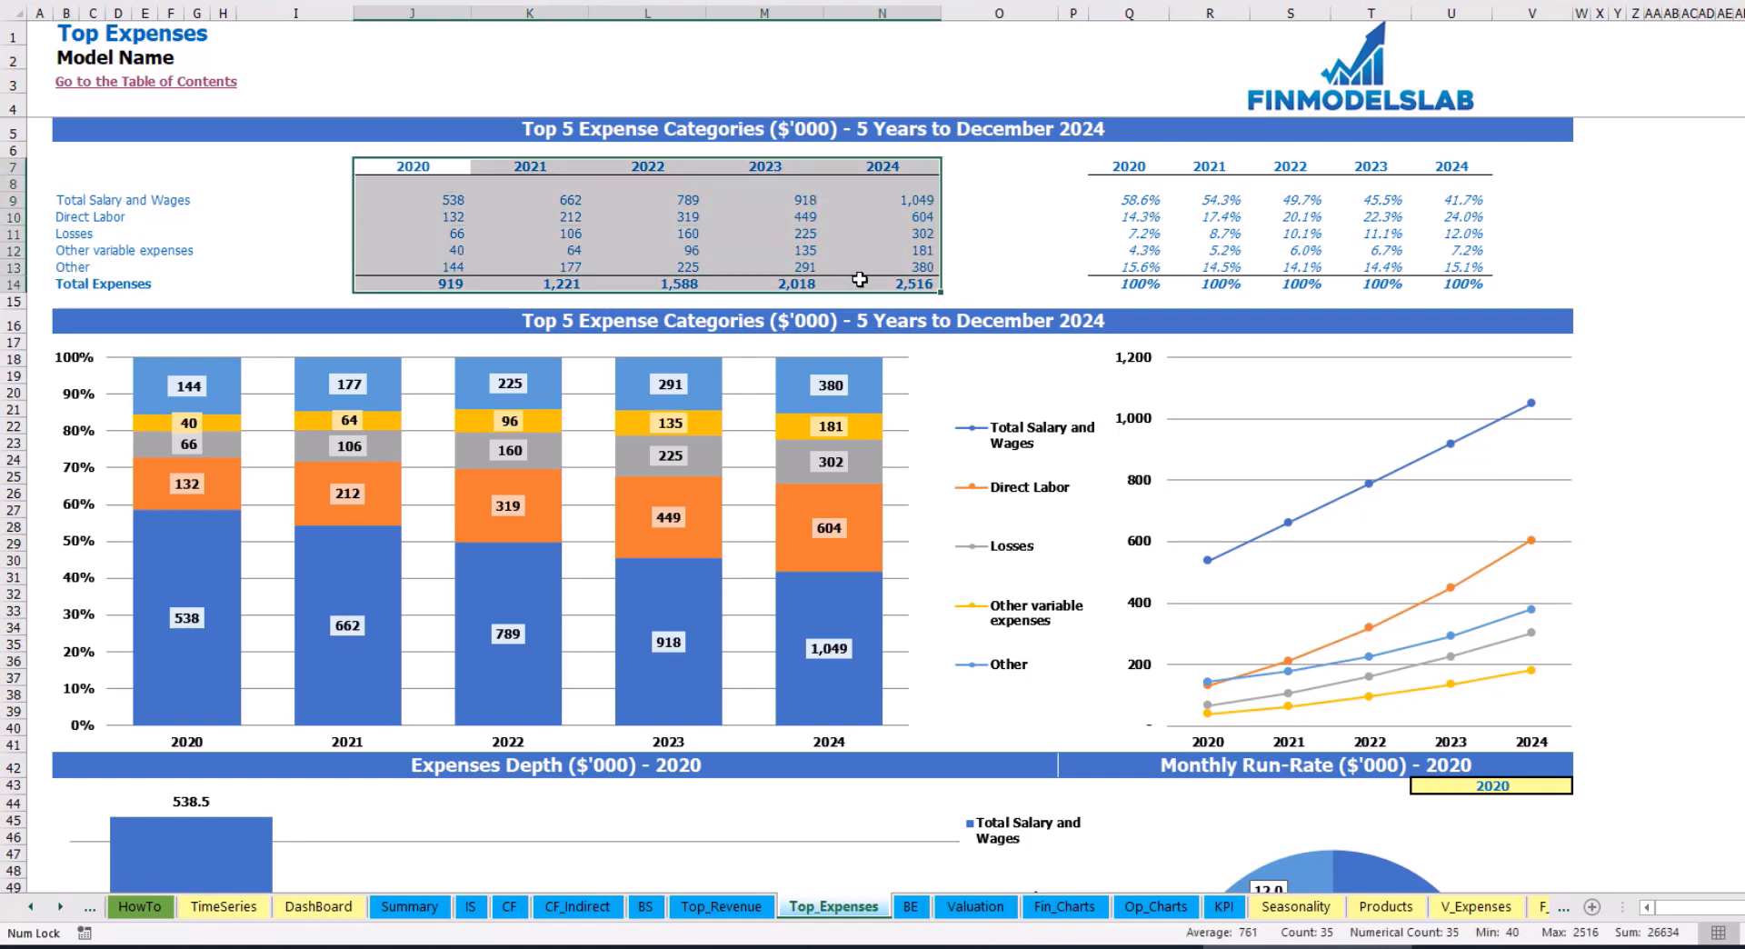
{"action": "left_click_drag", "start_coordinate": [443, 282], "coordinate": [922, 284]}
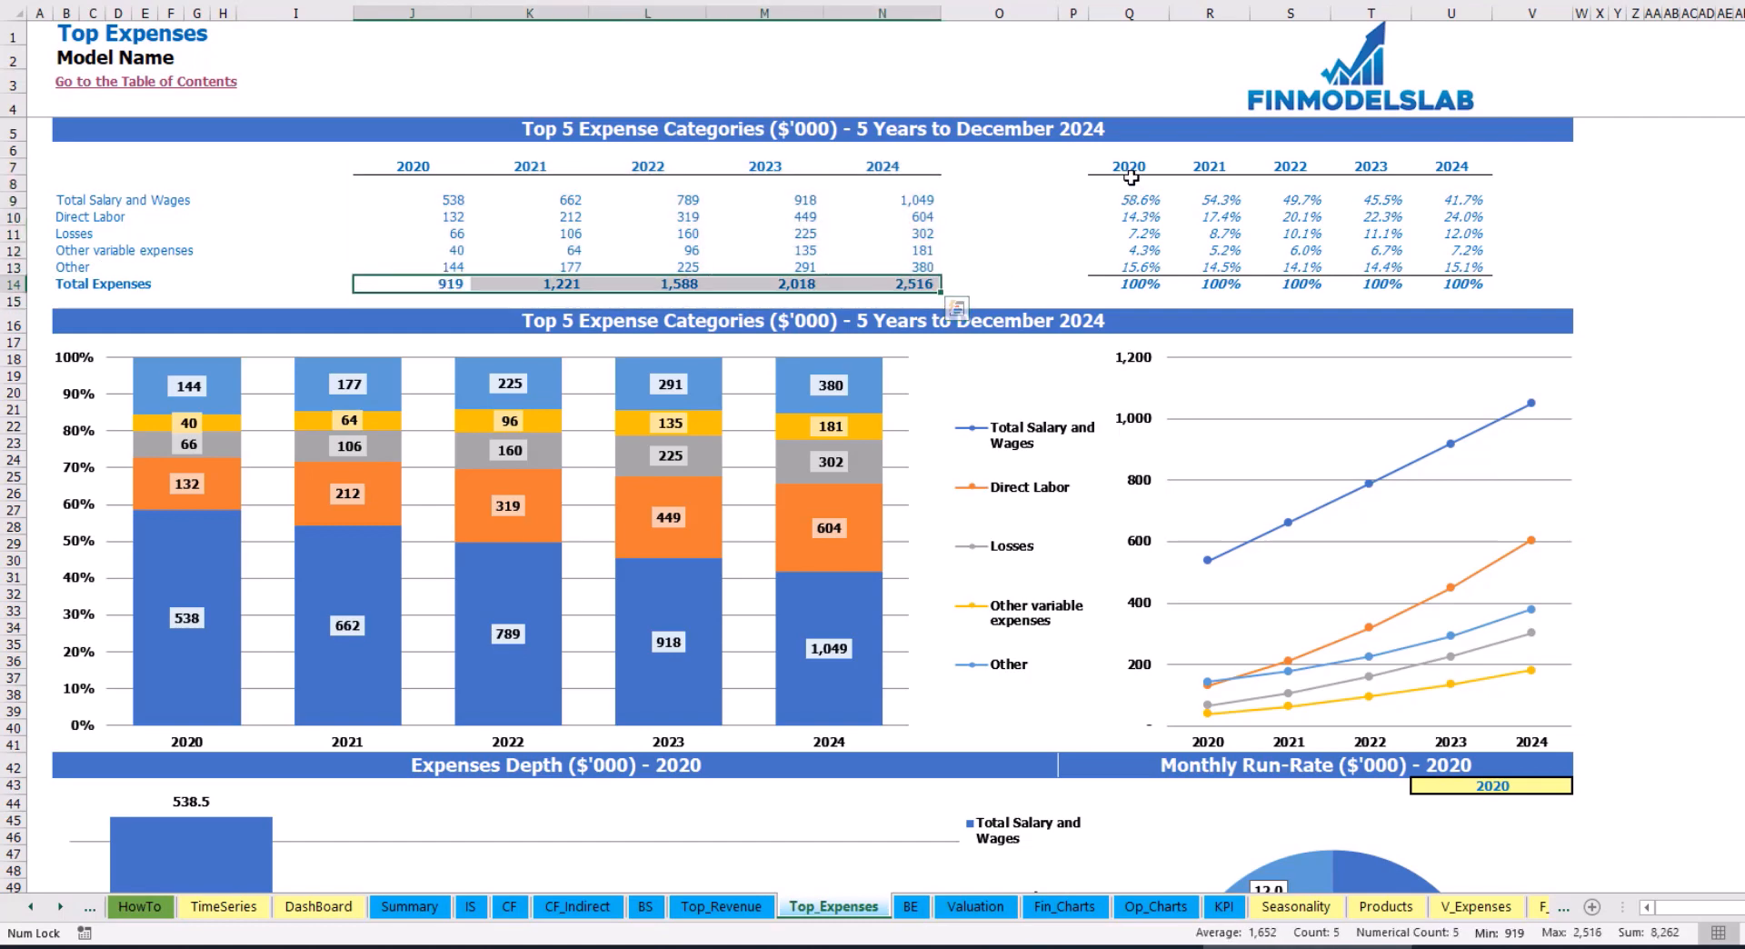
{"action": "left_click_drag", "start_coordinate": [1129, 168], "coordinate": [1461, 273]}
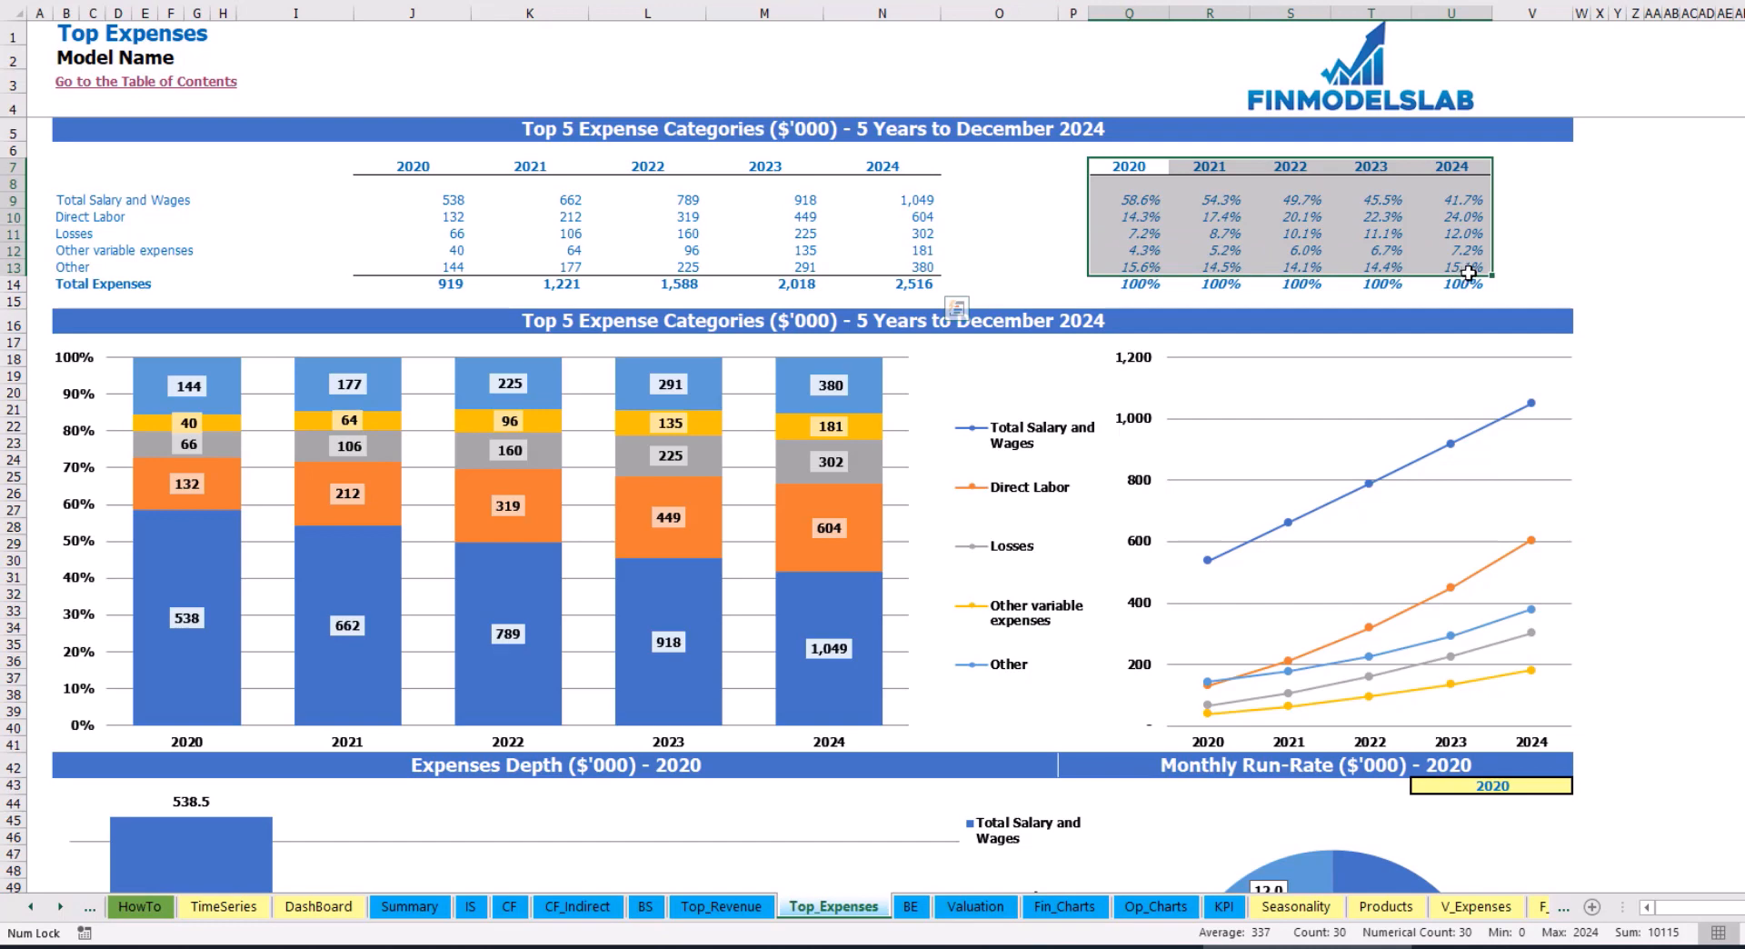
{"action": "left_click", "coordinate": [1685, 265]}
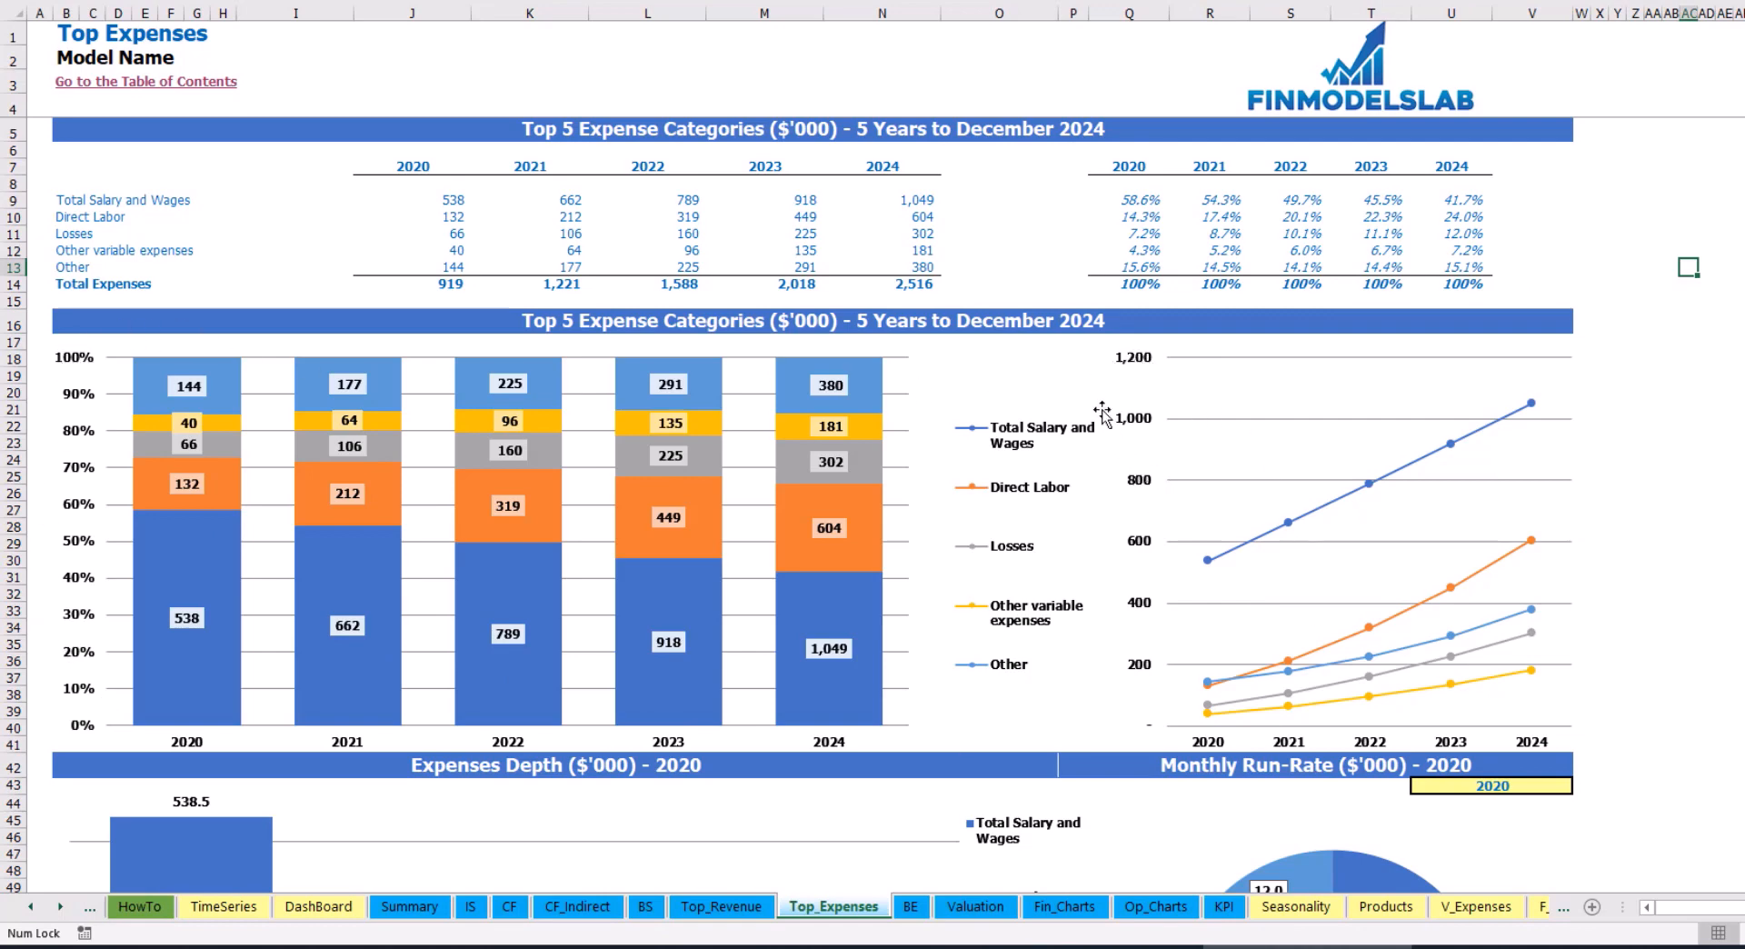
Set the year for the Expenses Depth and Monthly Run-Rate charts to 2021
{"action": "scroll", "coordinate": [1741, 397], "scroll_direction": "down", "scroll_amount": 3}
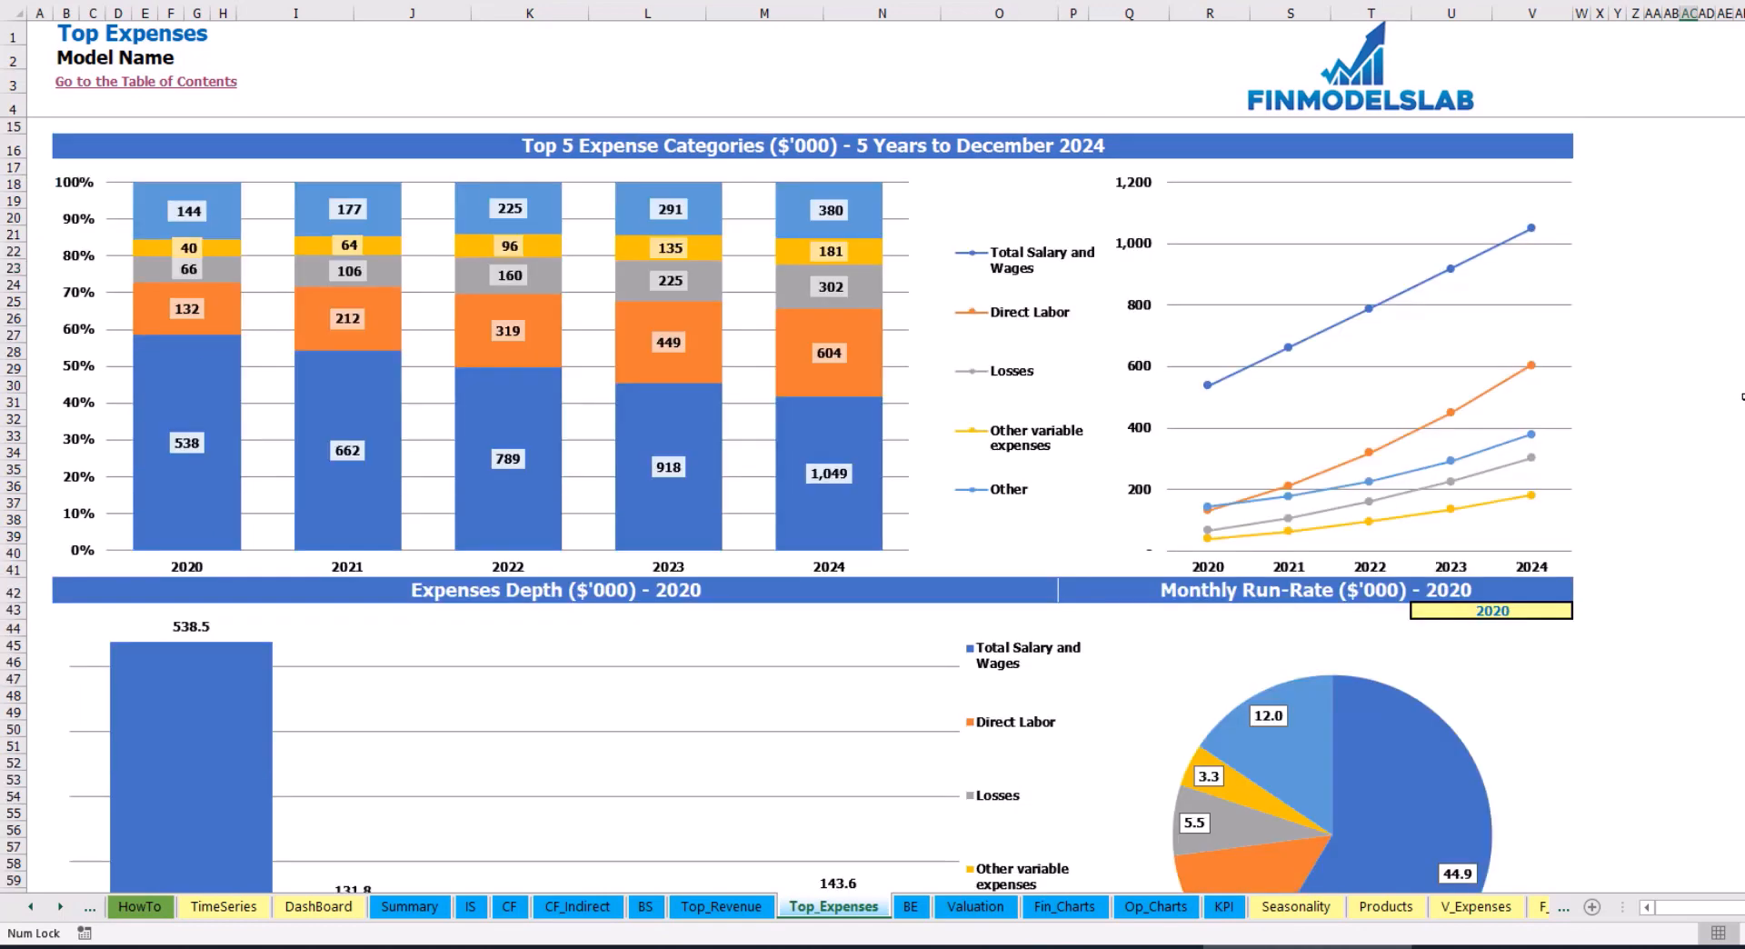
{"action": "scroll", "coordinate": [1741, 396], "scroll_direction": "down", "scroll_amount": 7}
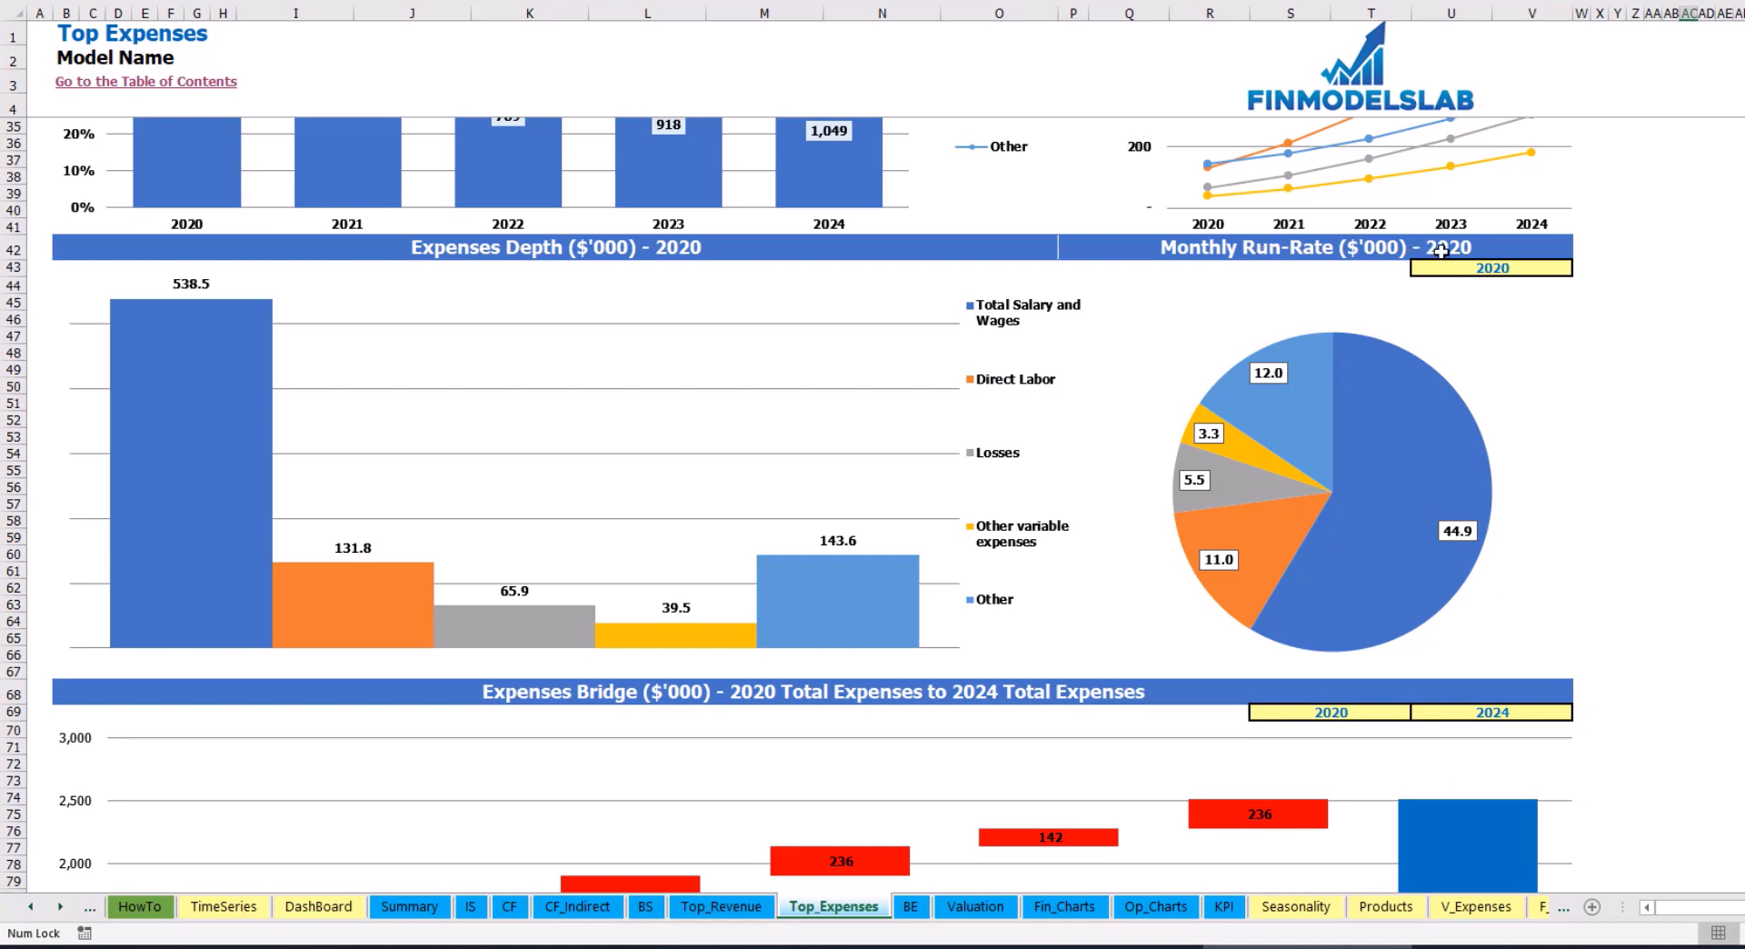
{"action": "left_click", "coordinate": [1552, 265]}
{"action": "left_click", "coordinate": [1583, 268]}
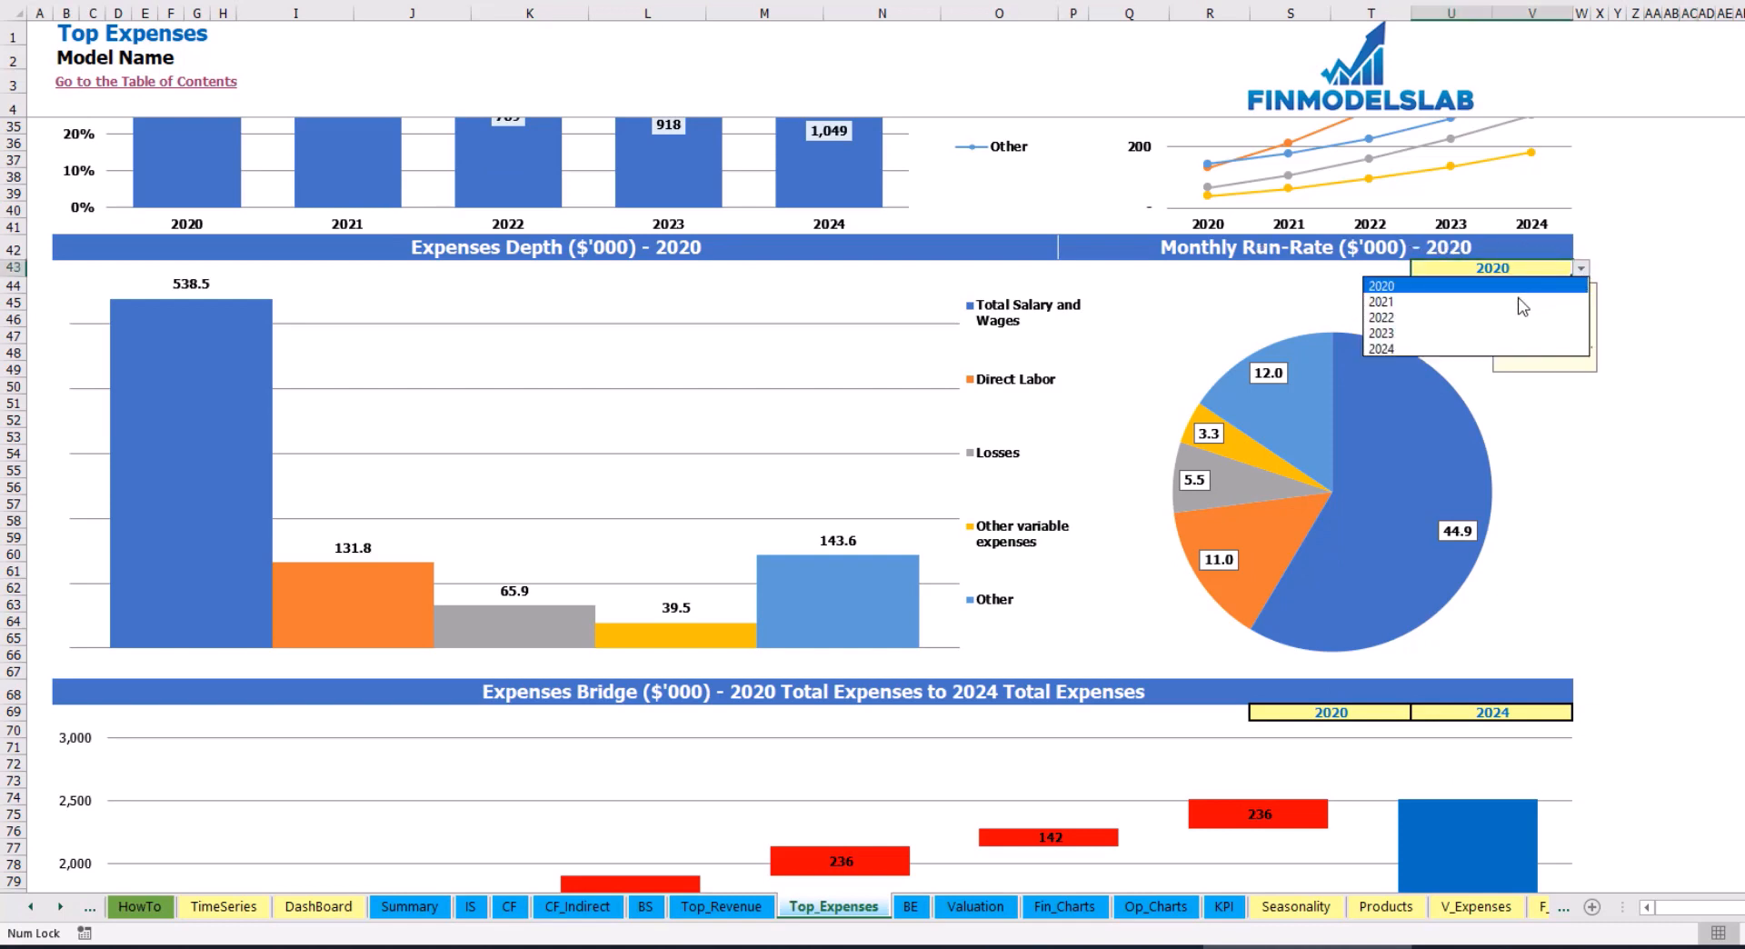
{"action": "left_click", "coordinate": [1442, 299]}
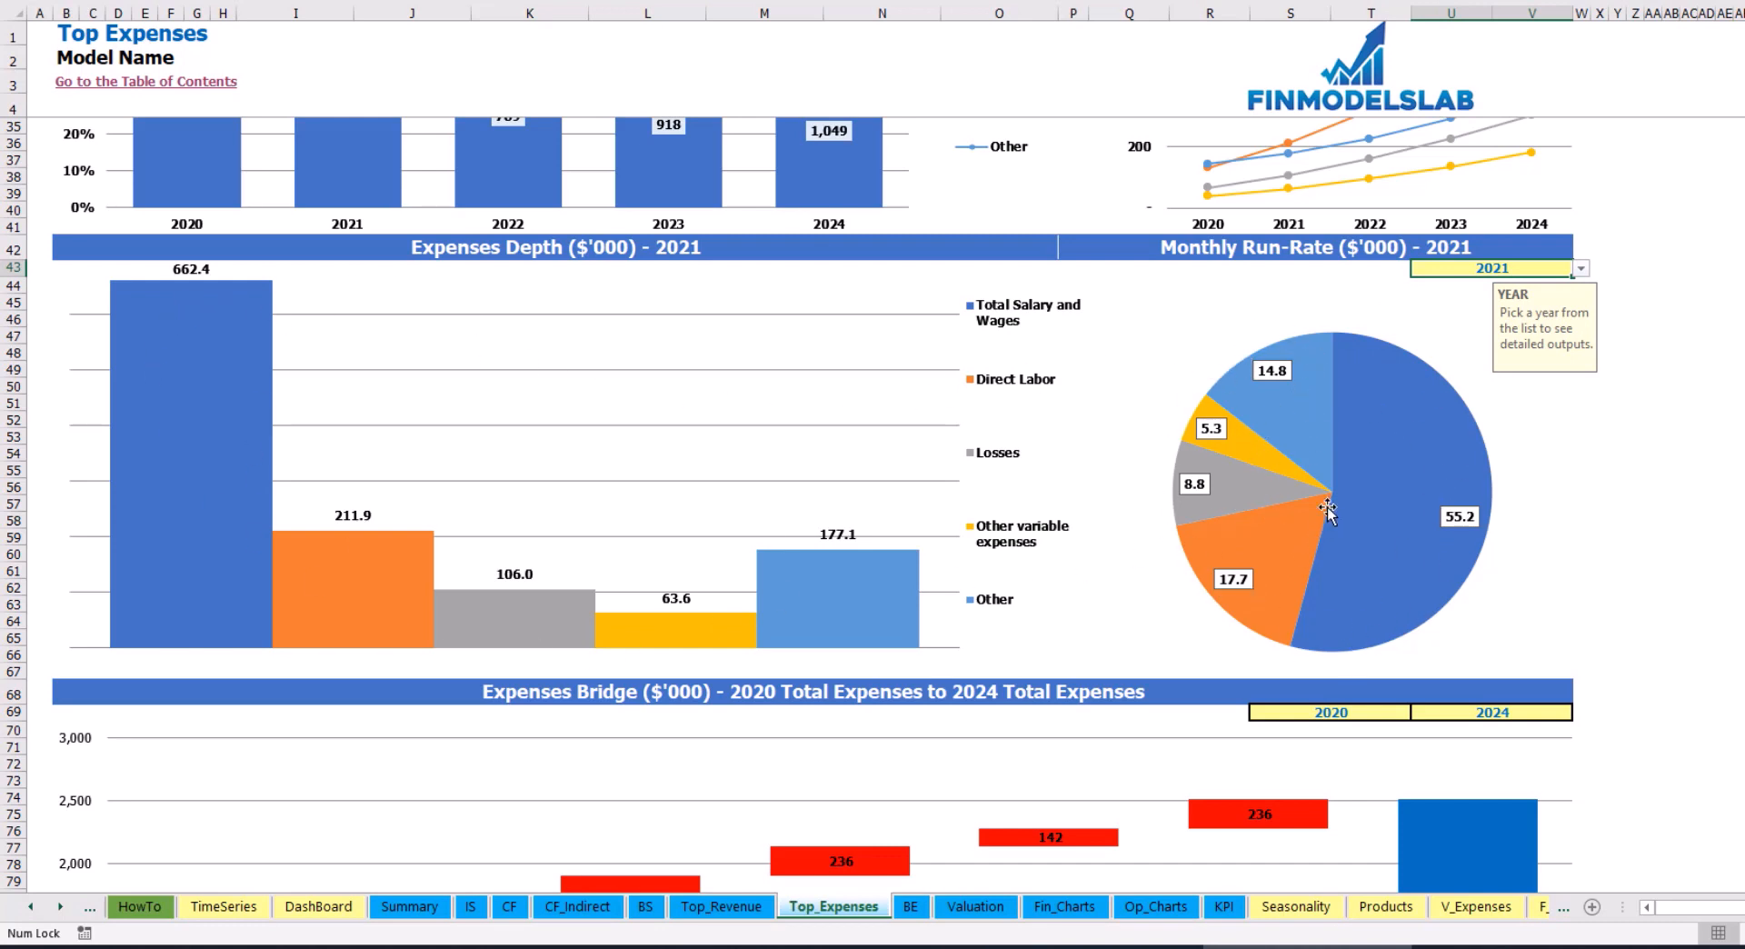
Check which first and last years the Expenses Bridge chart offers, keeping the selected 2020 and 2024
{"action": "scroll", "coordinate": [1327, 511], "scroll_direction": "down", "scroll_amount": 7}
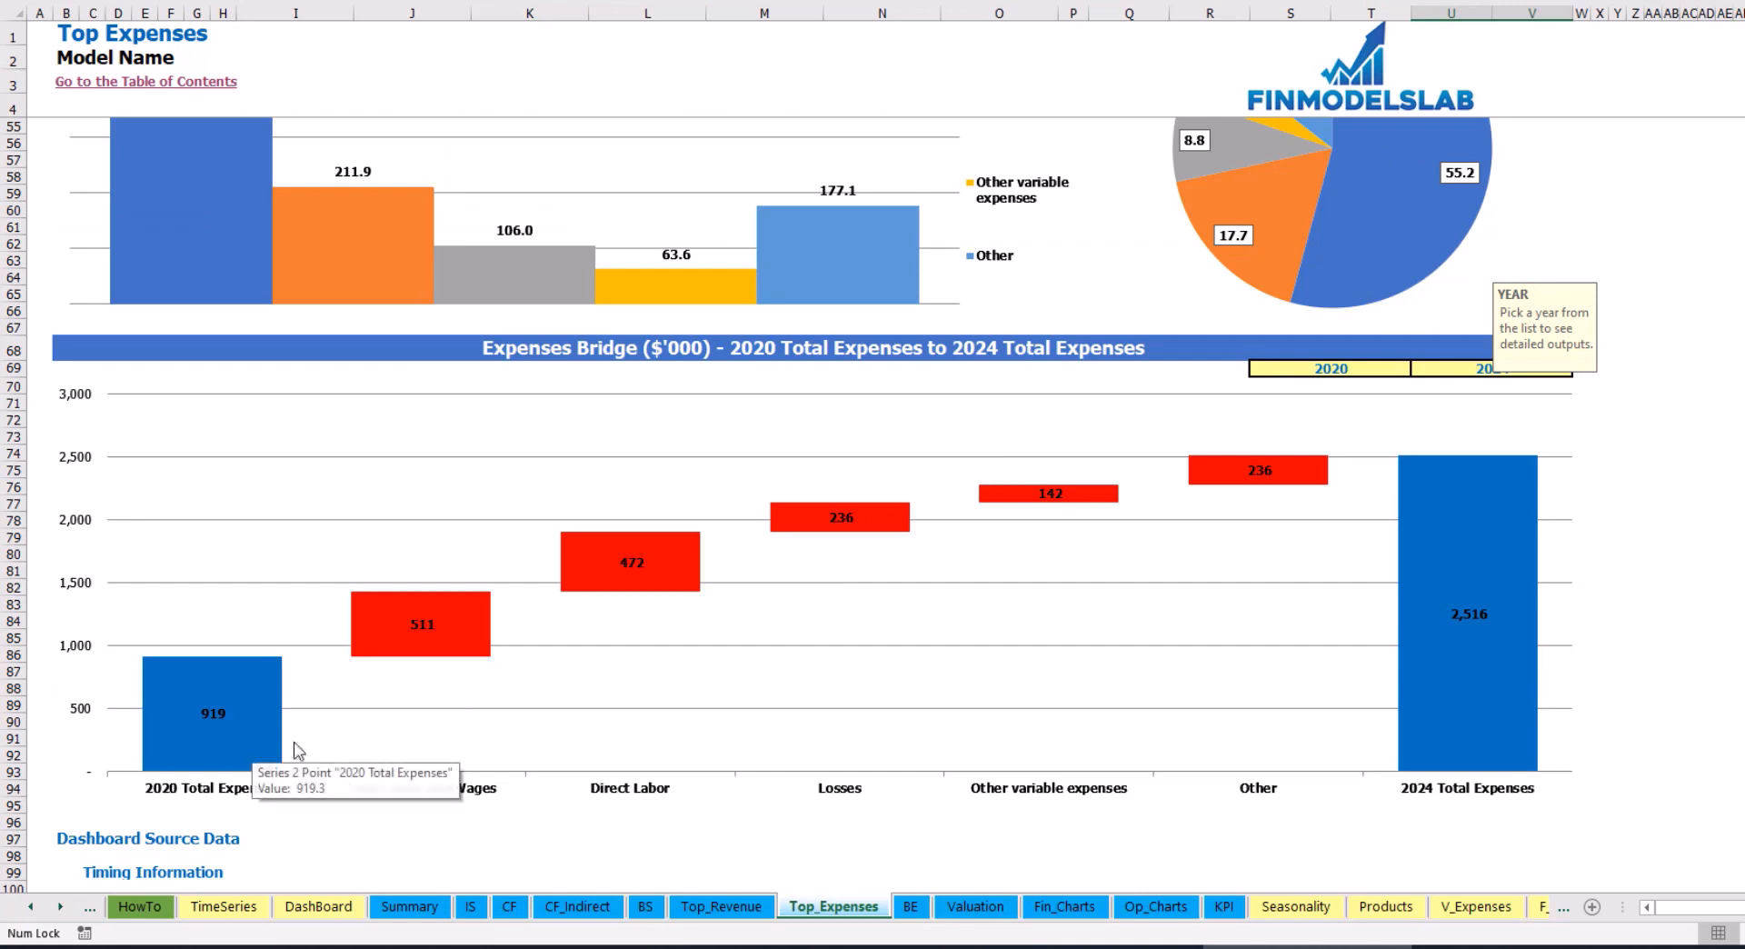
{"action": "left_click", "coordinate": [1393, 367]}
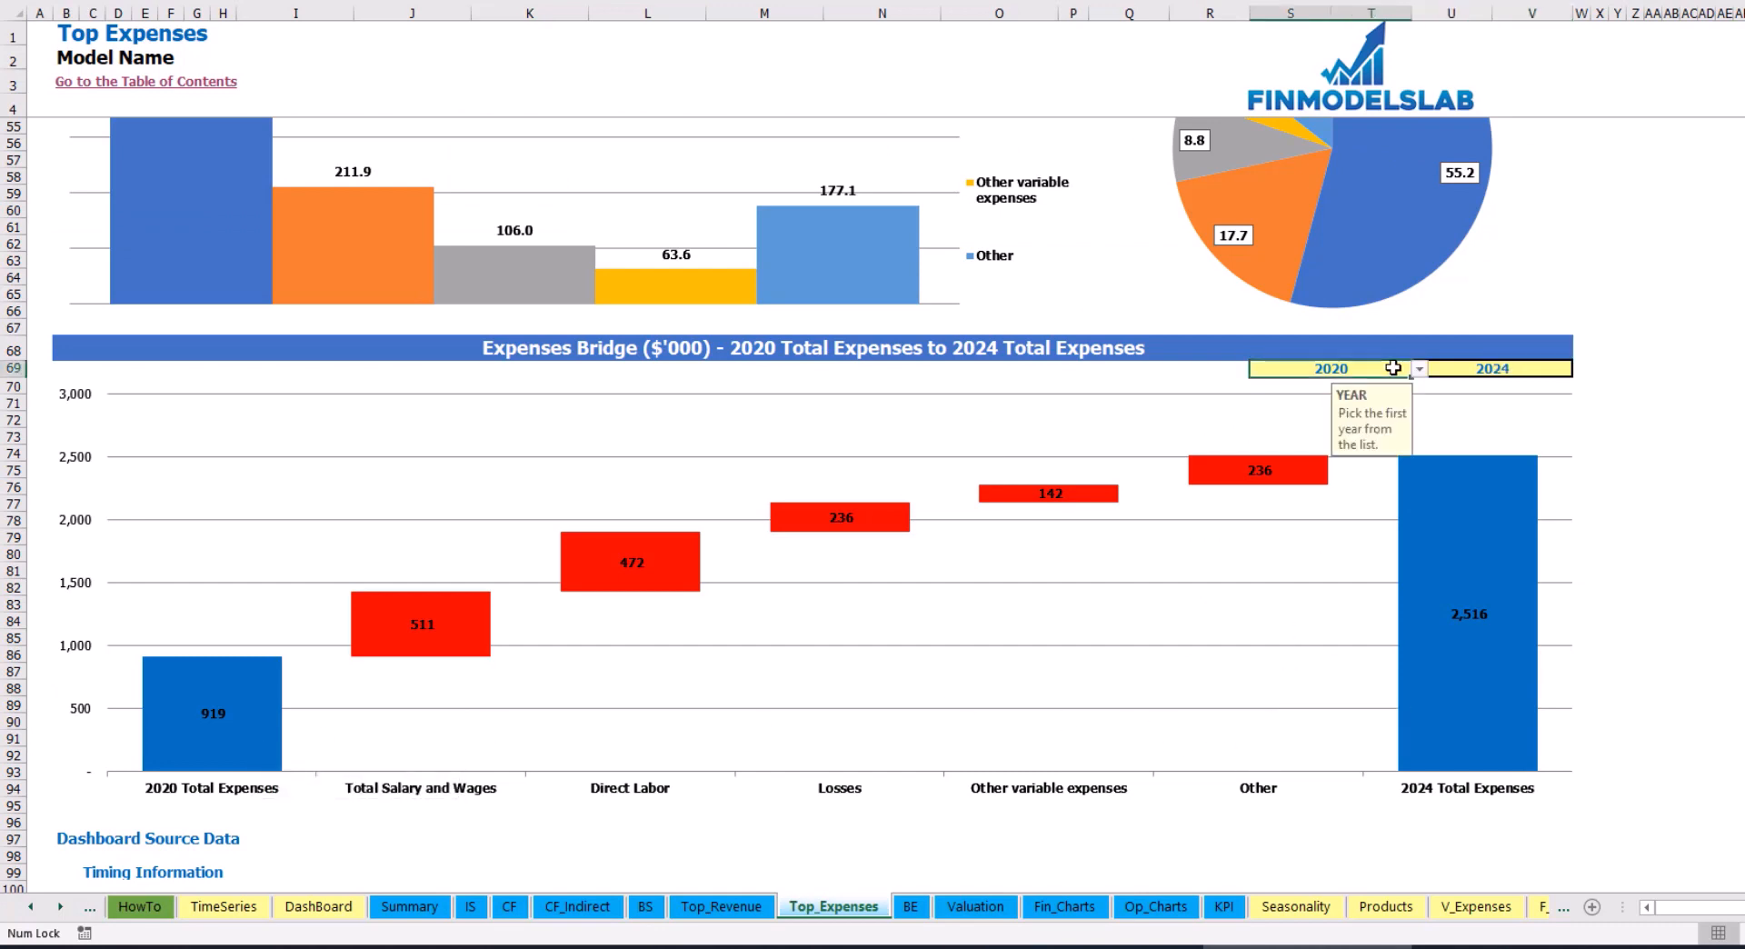
{"action": "left_click", "coordinate": [1534, 366]}
{"action": "left_click", "coordinate": [1389, 364]}
{"action": "left_click", "coordinate": [1416, 368]}
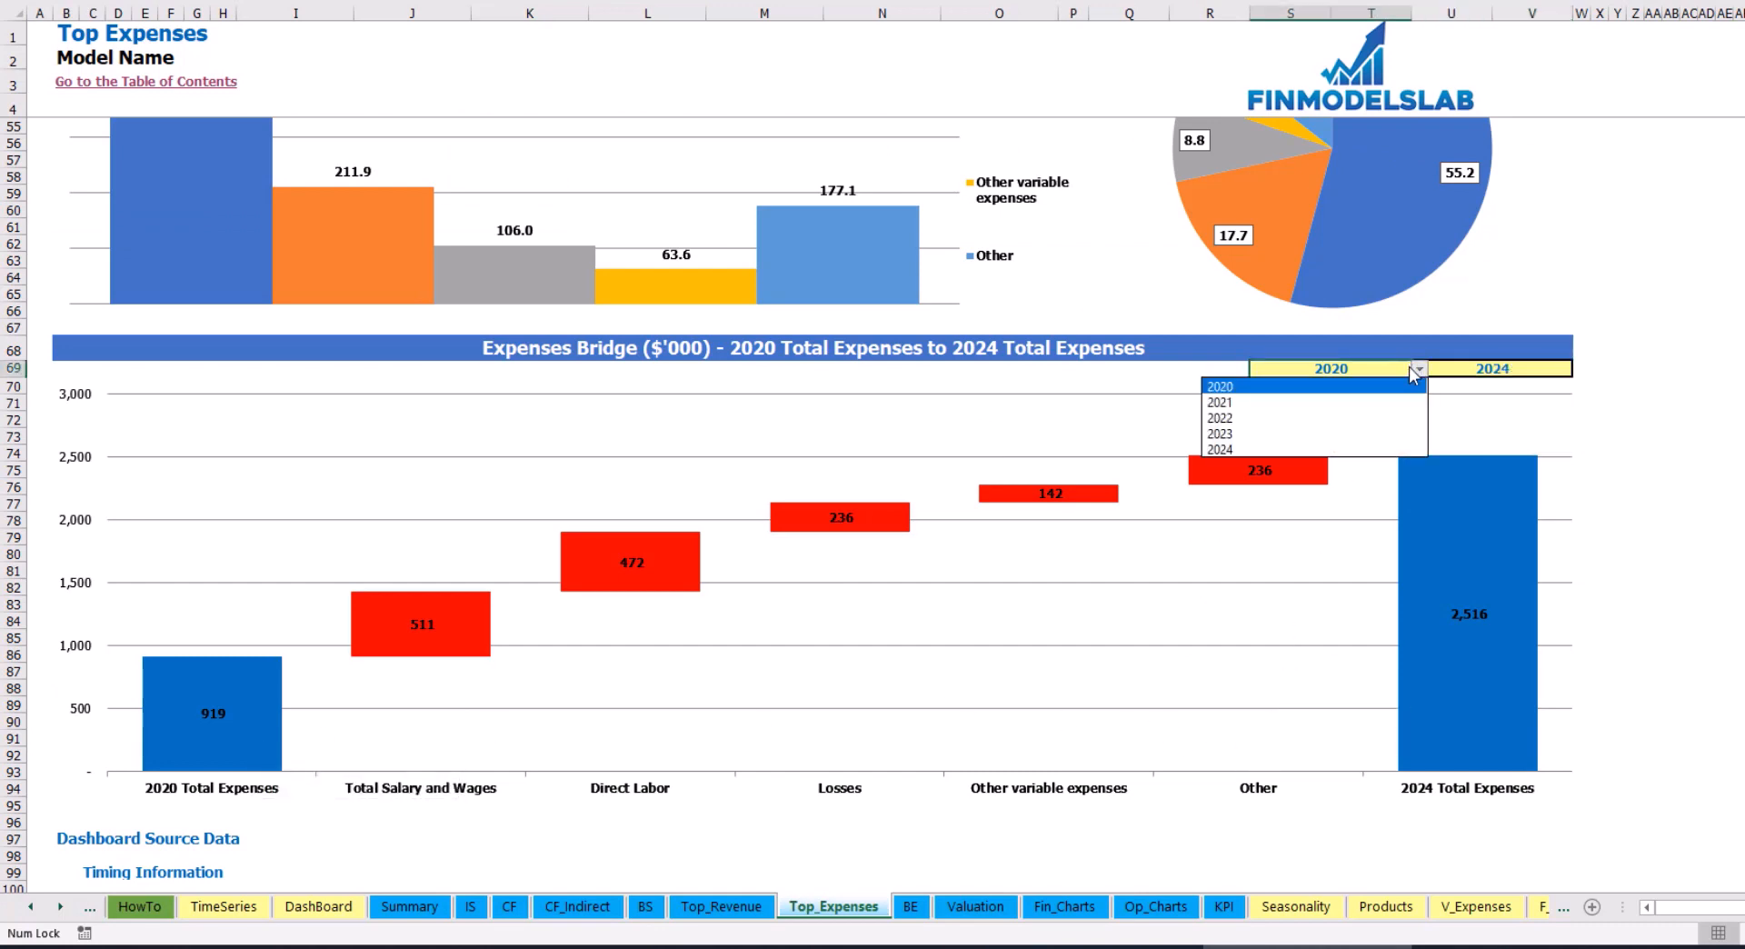
{"action": "left_click", "coordinate": [1566, 370]}
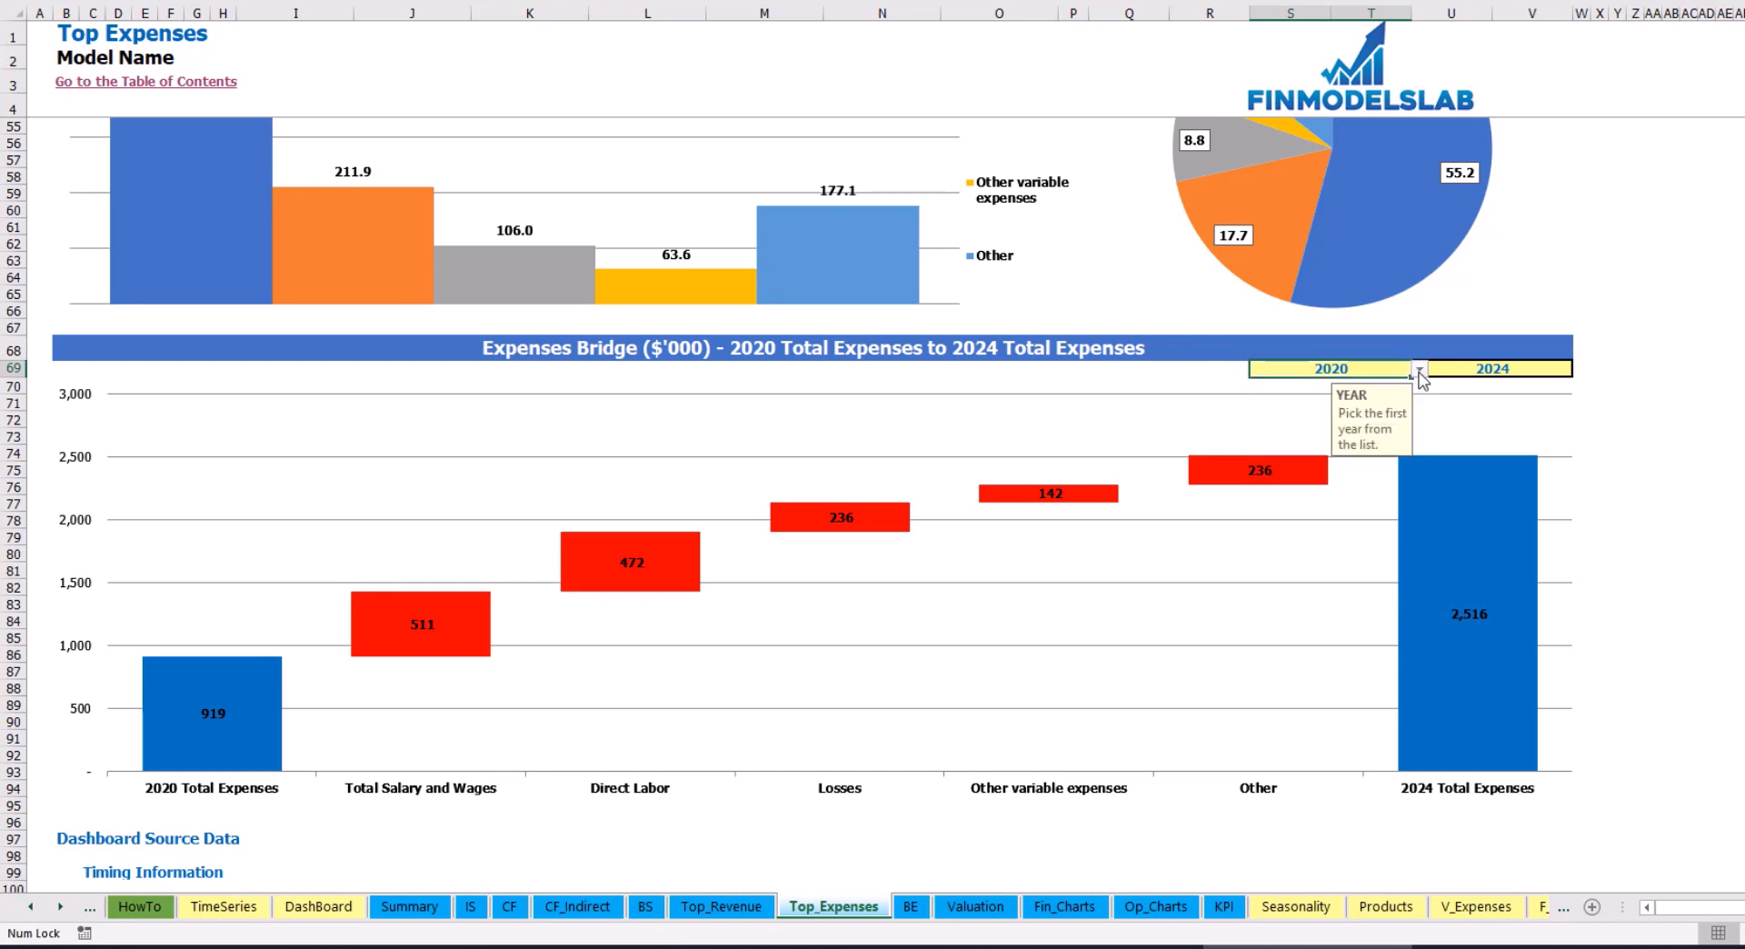
{"action": "left_click", "coordinate": [1559, 368]}
{"action": "left_click", "coordinate": [1582, 370]}
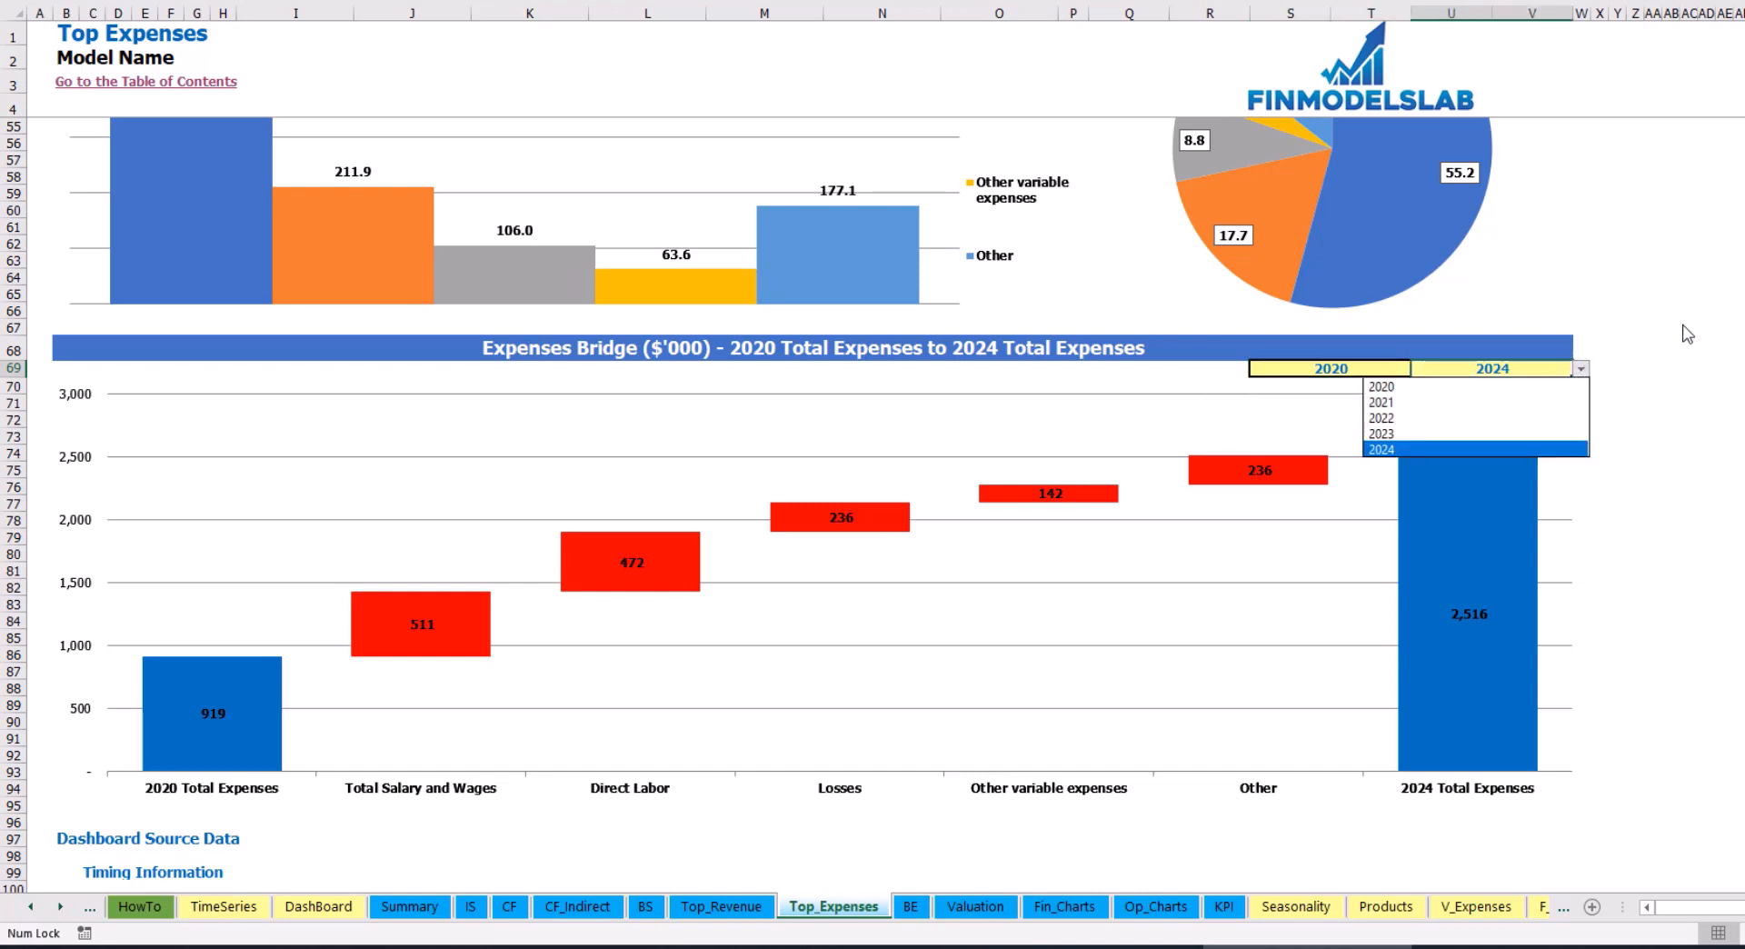
{"action": "key", "text": "Escape"}
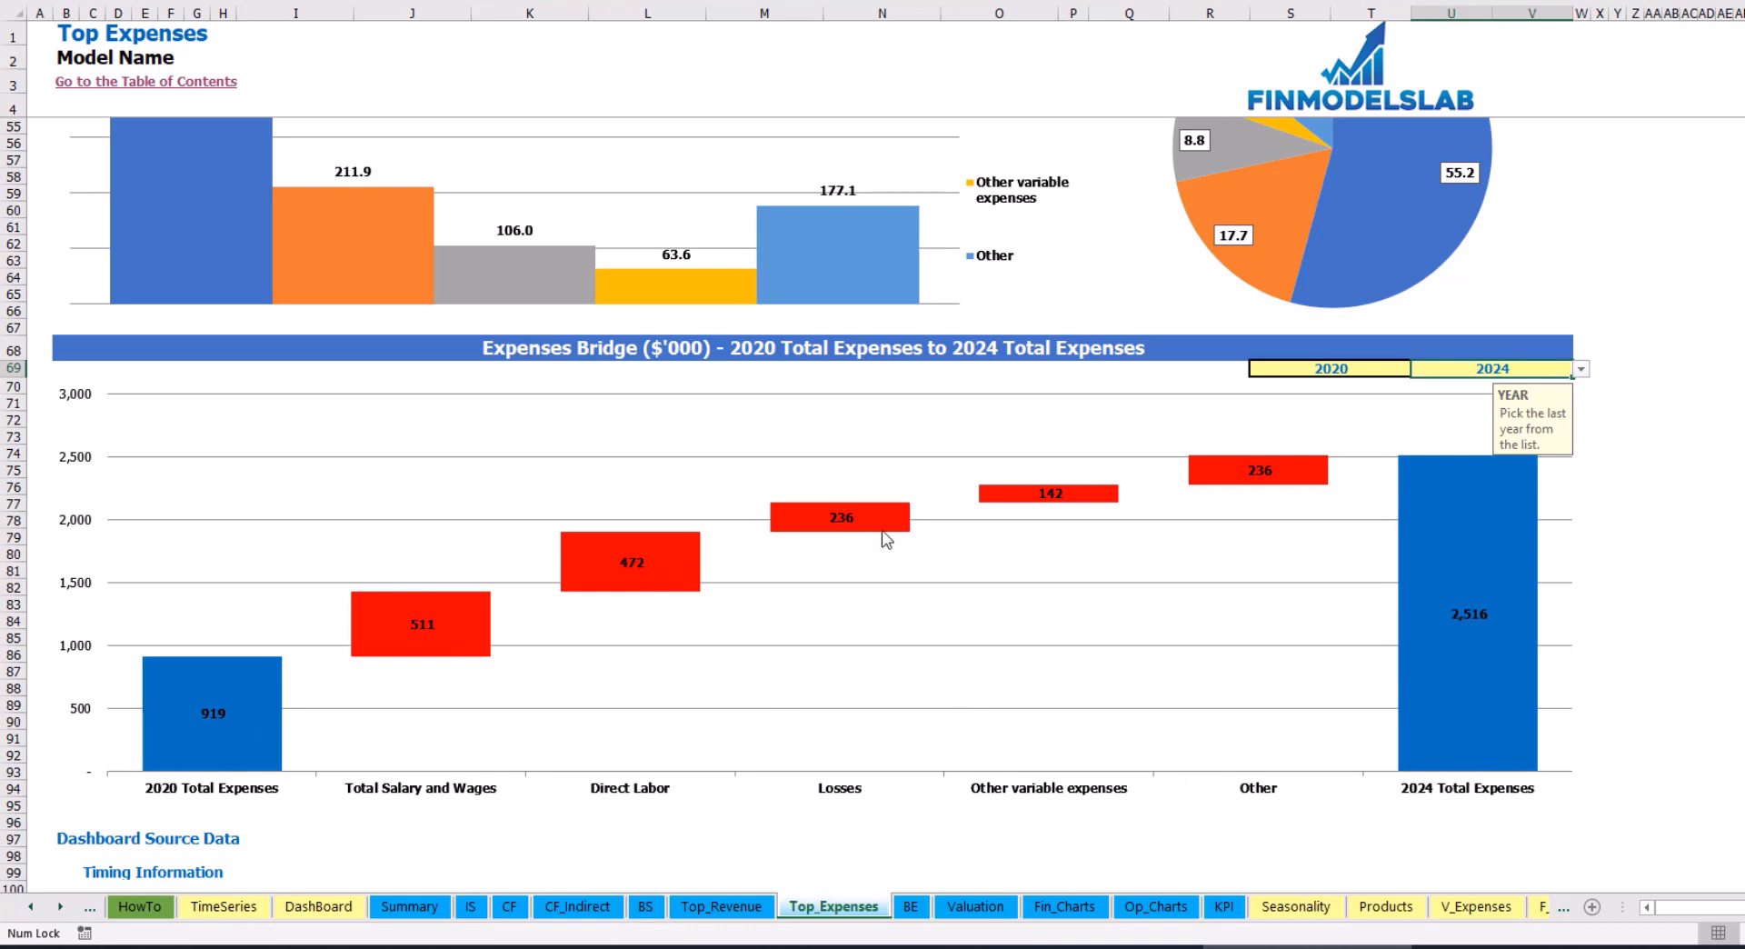
View the Break Even Analysis sheet, and examine the costs of capital, resource shares and WACC on the Valuation sheet
{"action": "left_click", "coordinate": [912, 907]}
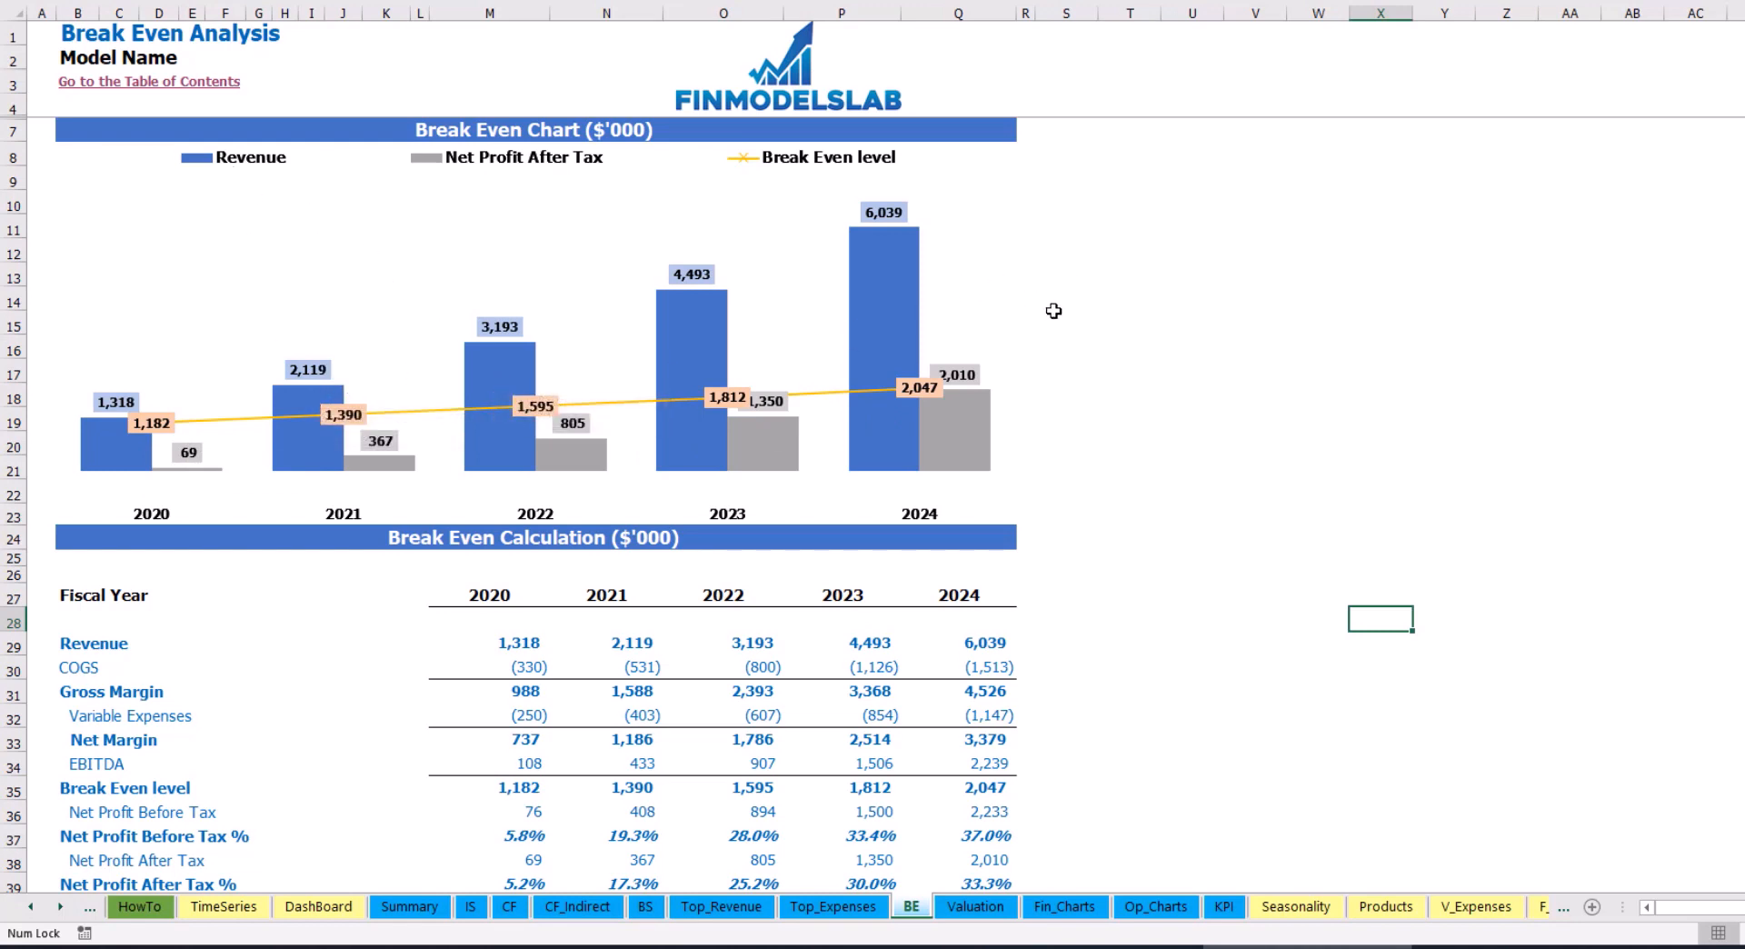
{"action": "left_click", "coordinate": [975, 906]}
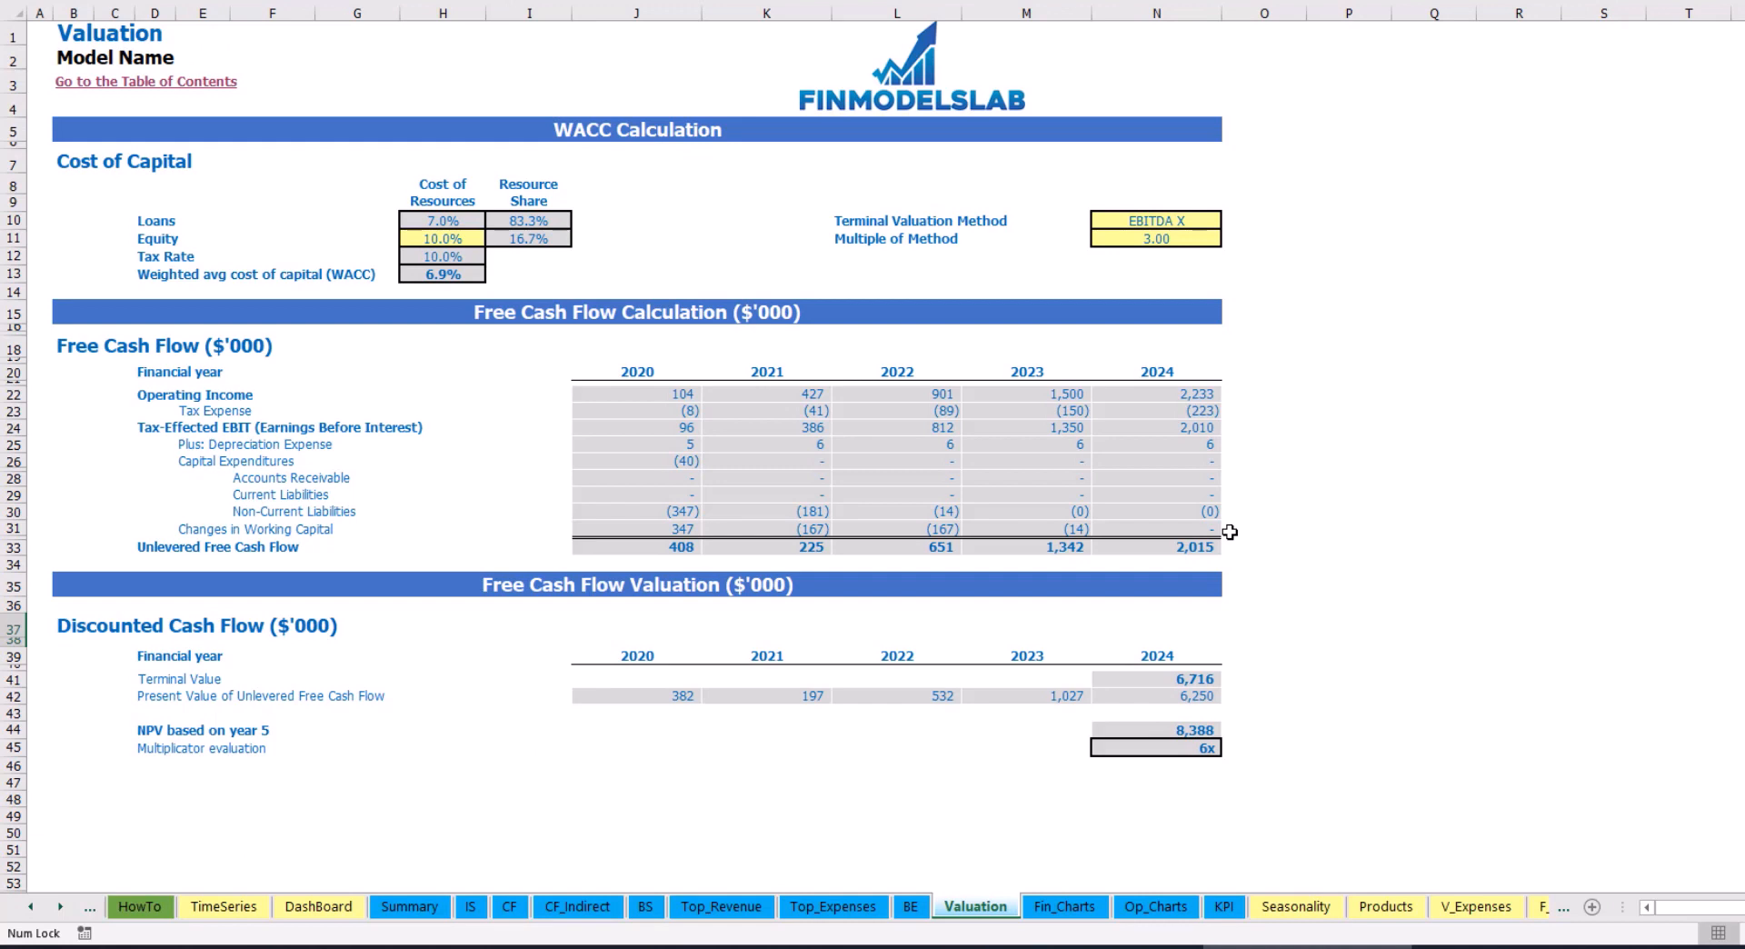
{"action": "left_click", "coordinate": [433, 238]}
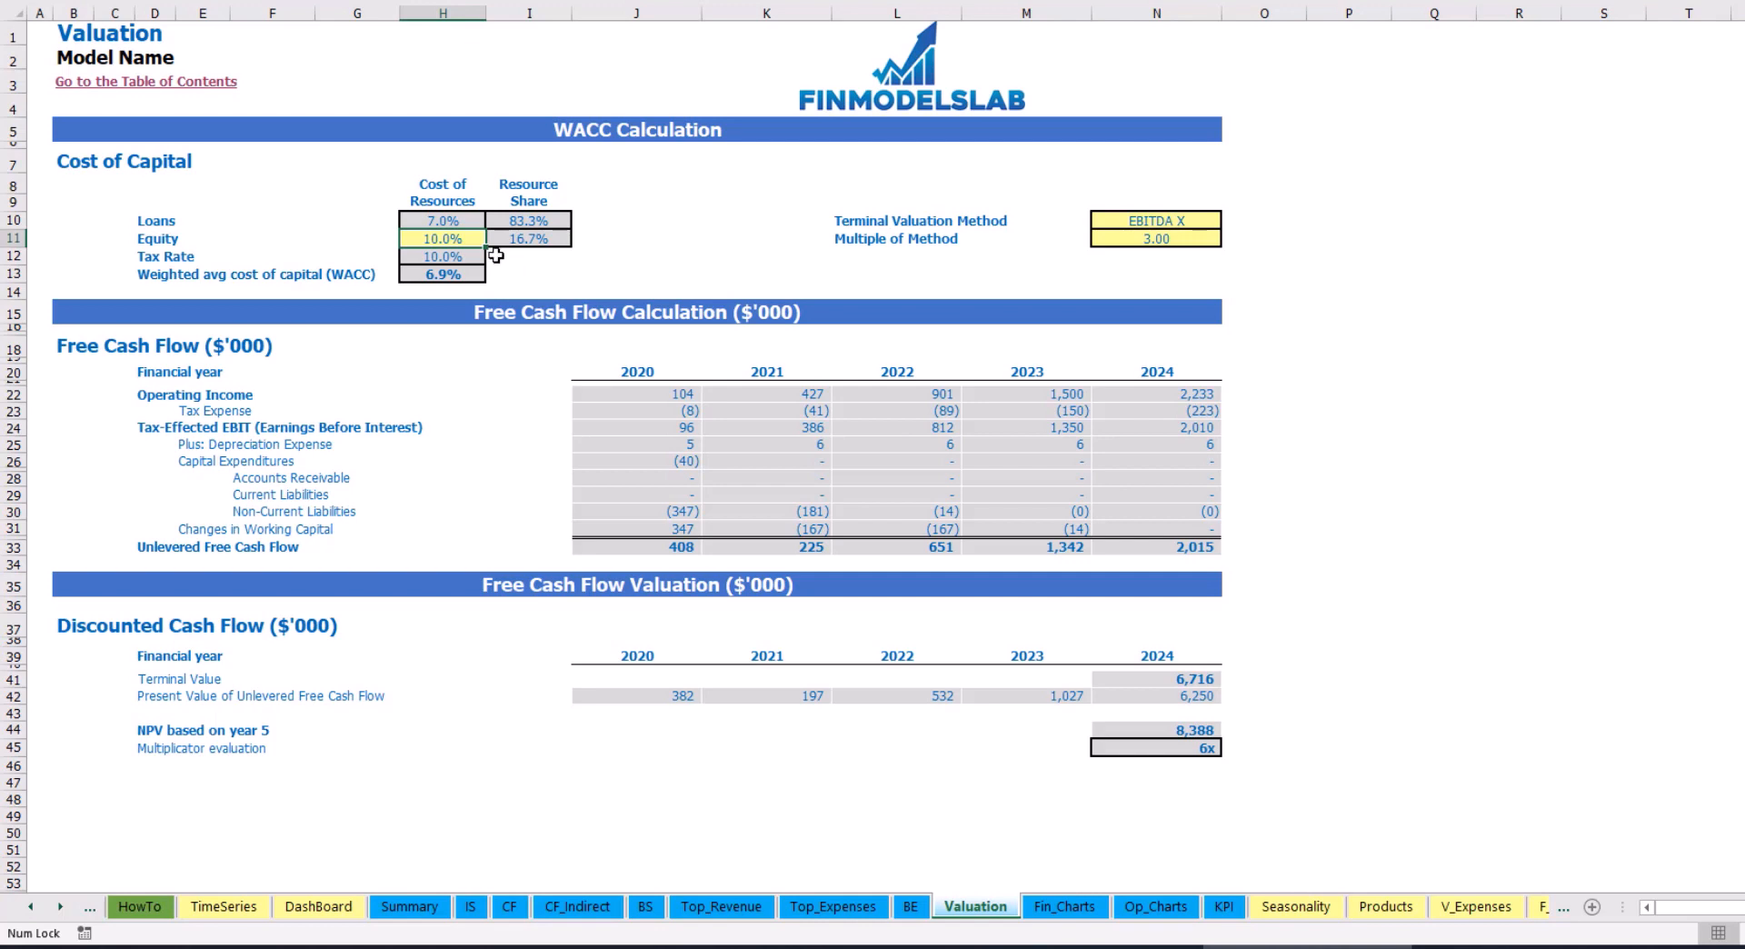
{"action": "left_click", "coordinate": [413, 219]}
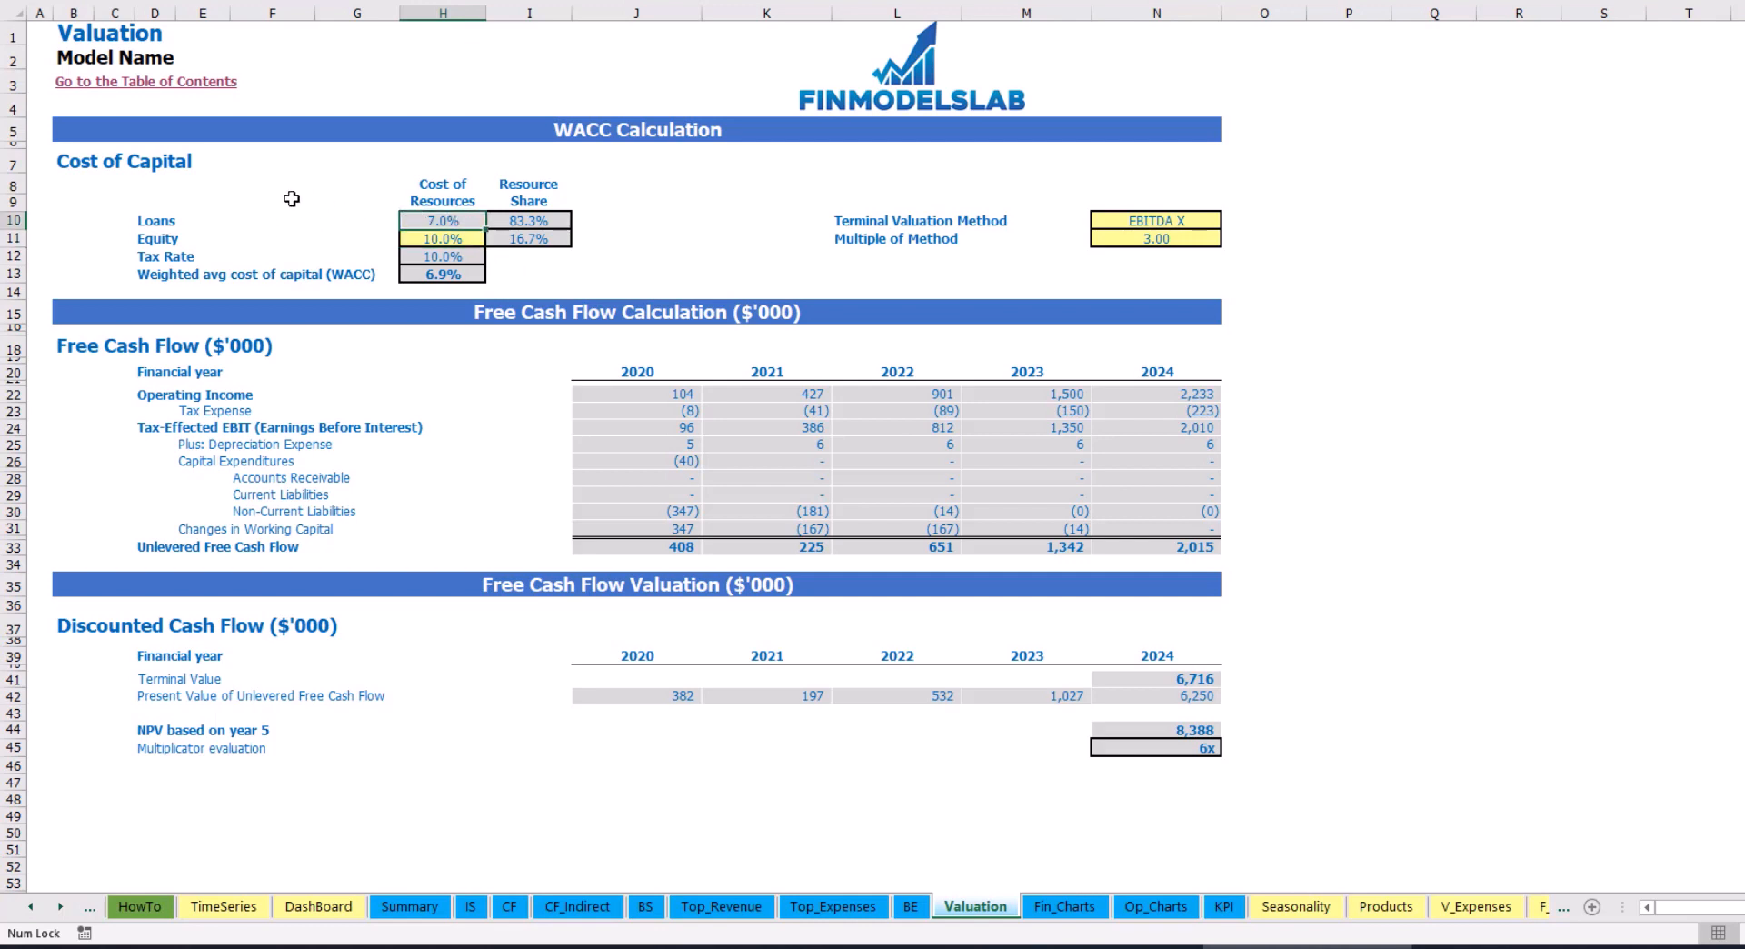
{"action": "left_click", "coordinate": [527, 227]}
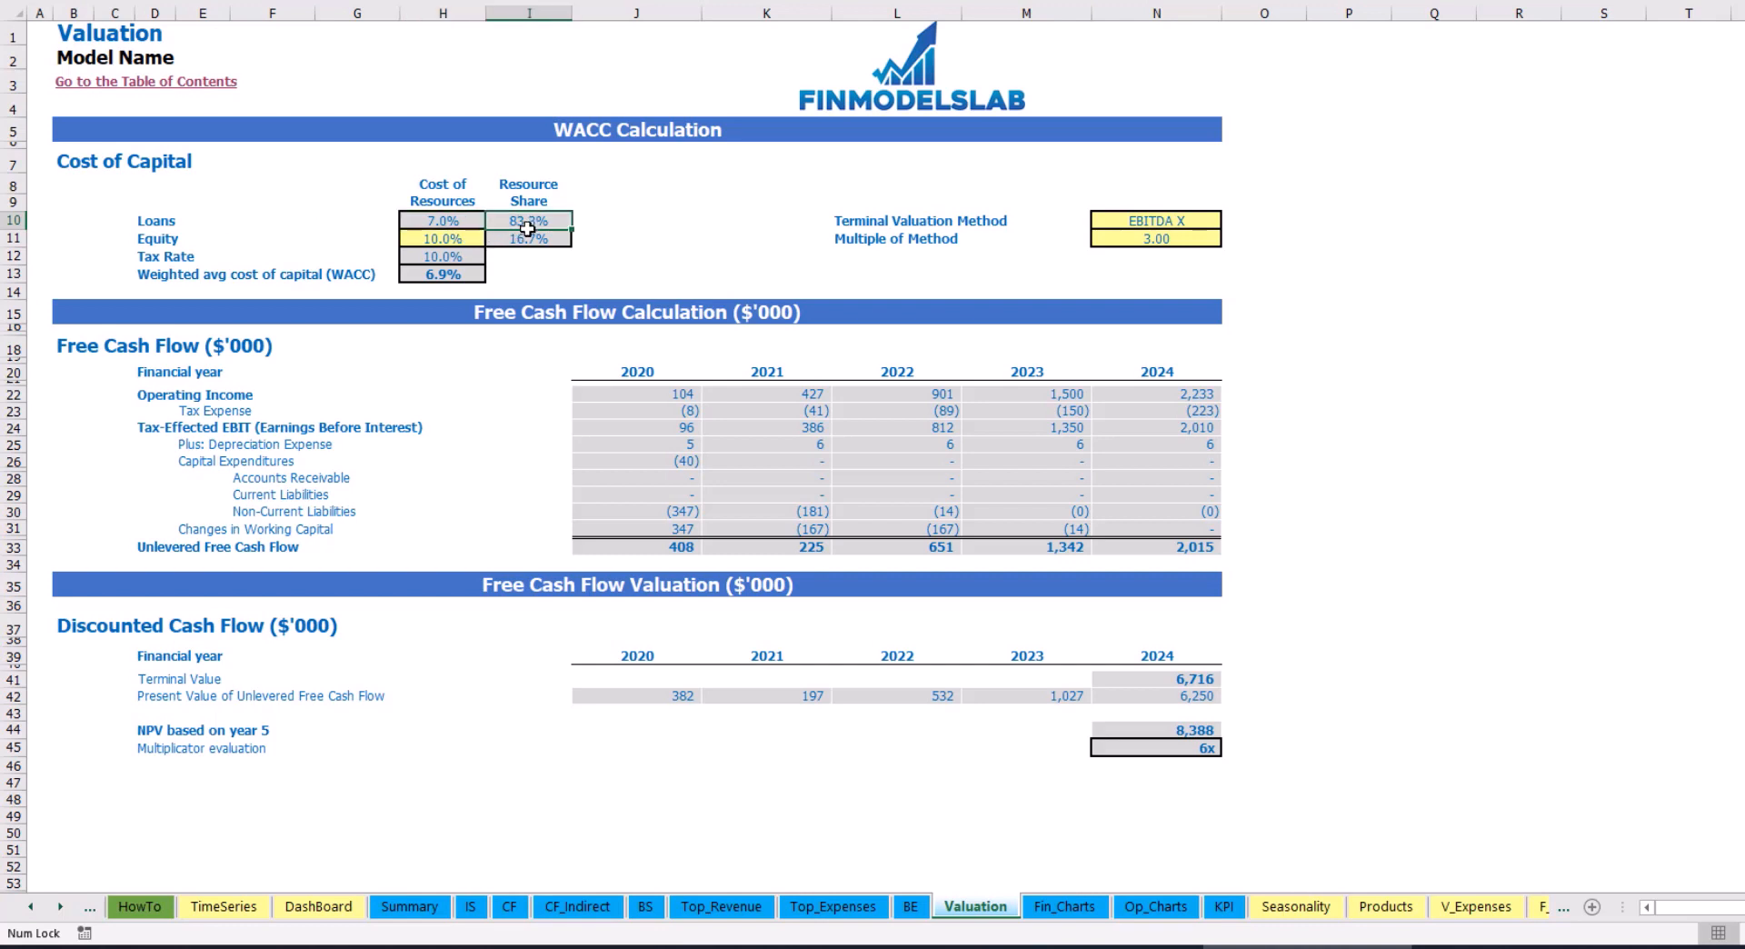
{"action": "left_click_drag", "start_coordinate": [527, 227], "coordinate": [527, 238]}
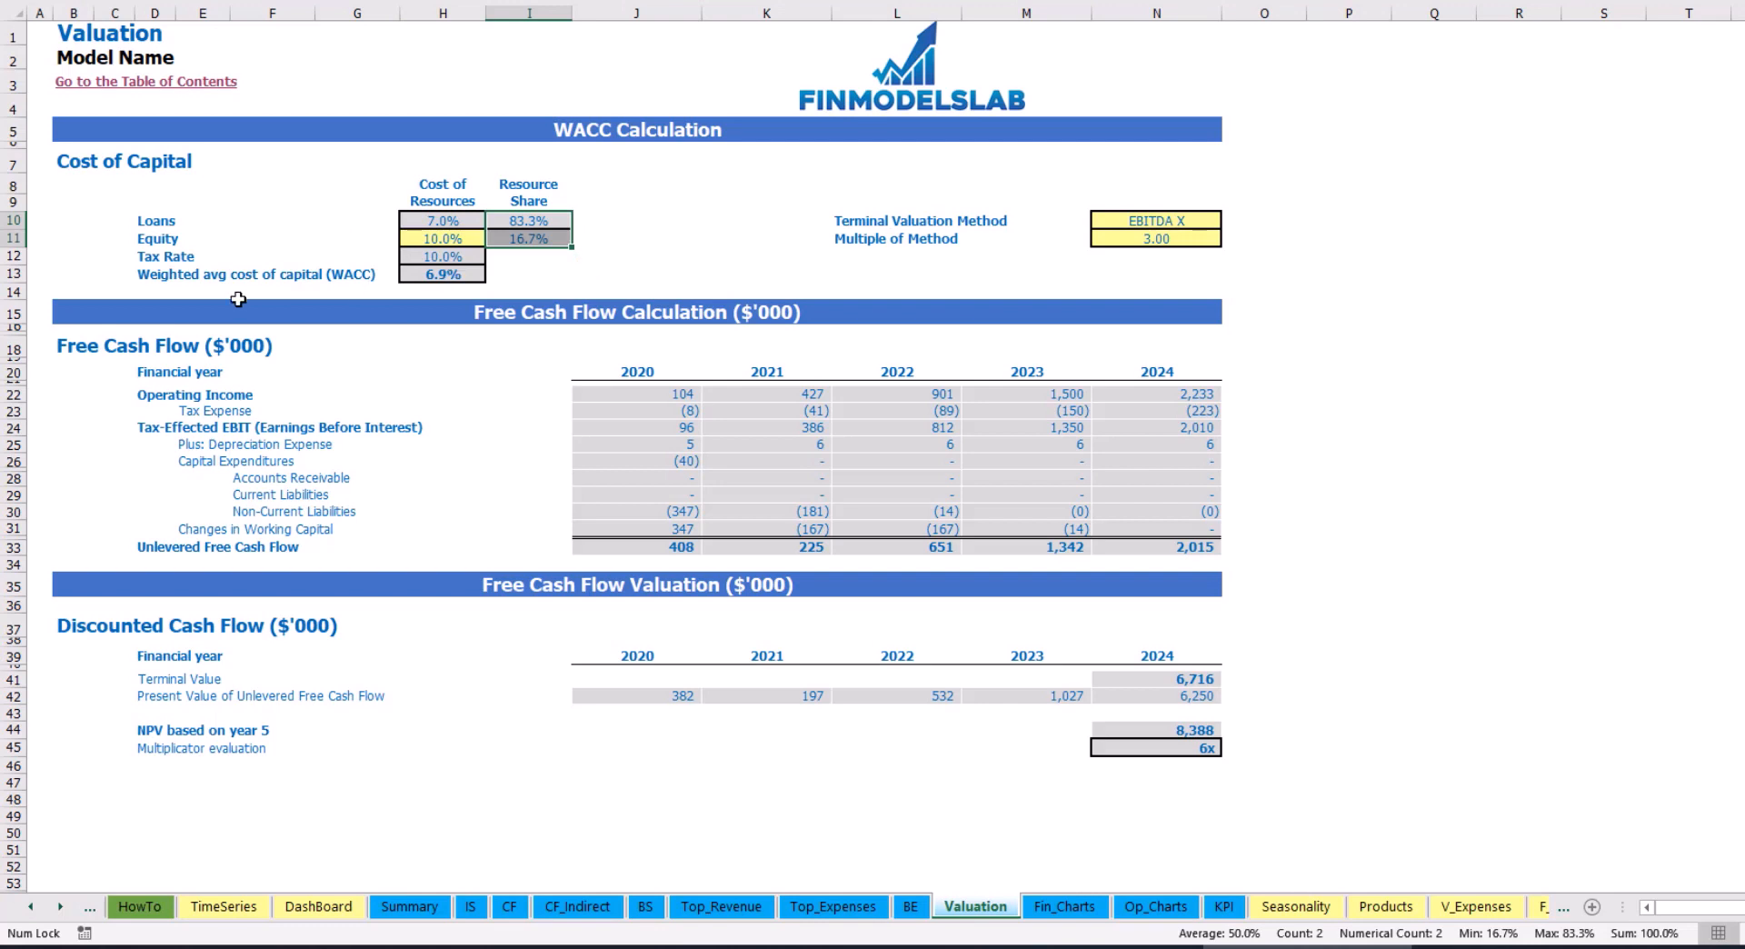
{"action": "left_click", "coordinate": [457, 273]}
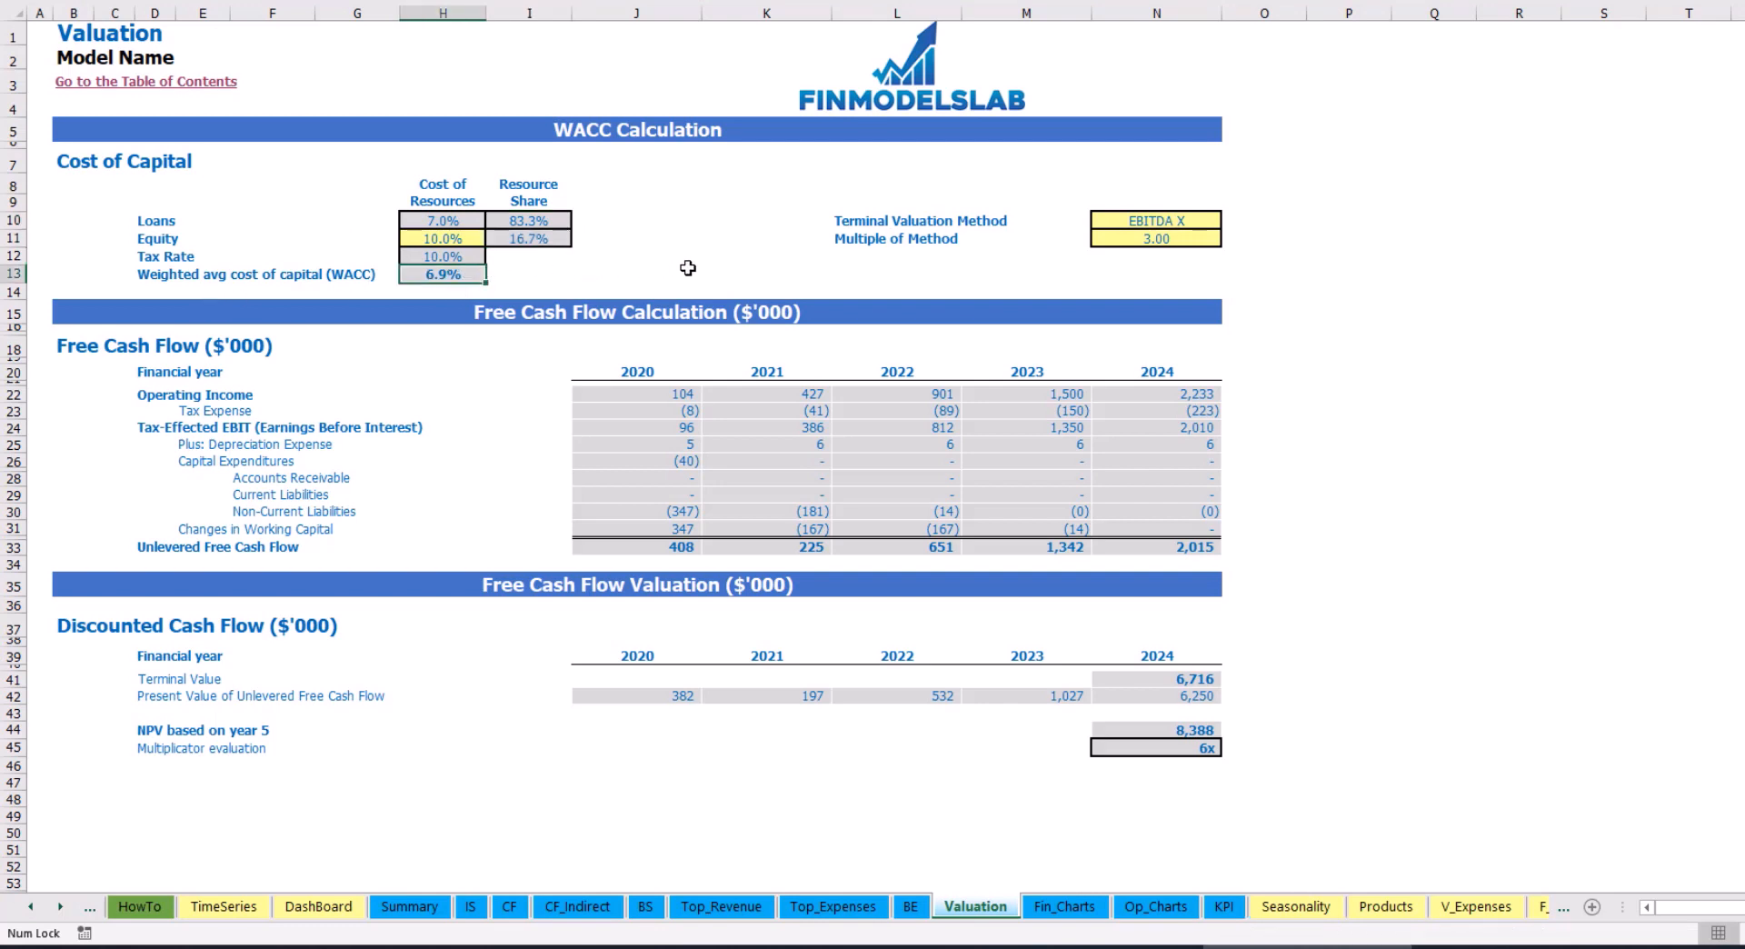
Set the Terminal Valuation Method to Revenue X, and select the Multiple of Method value
{"action": "left_click", "coordinate": [1179, 224]}
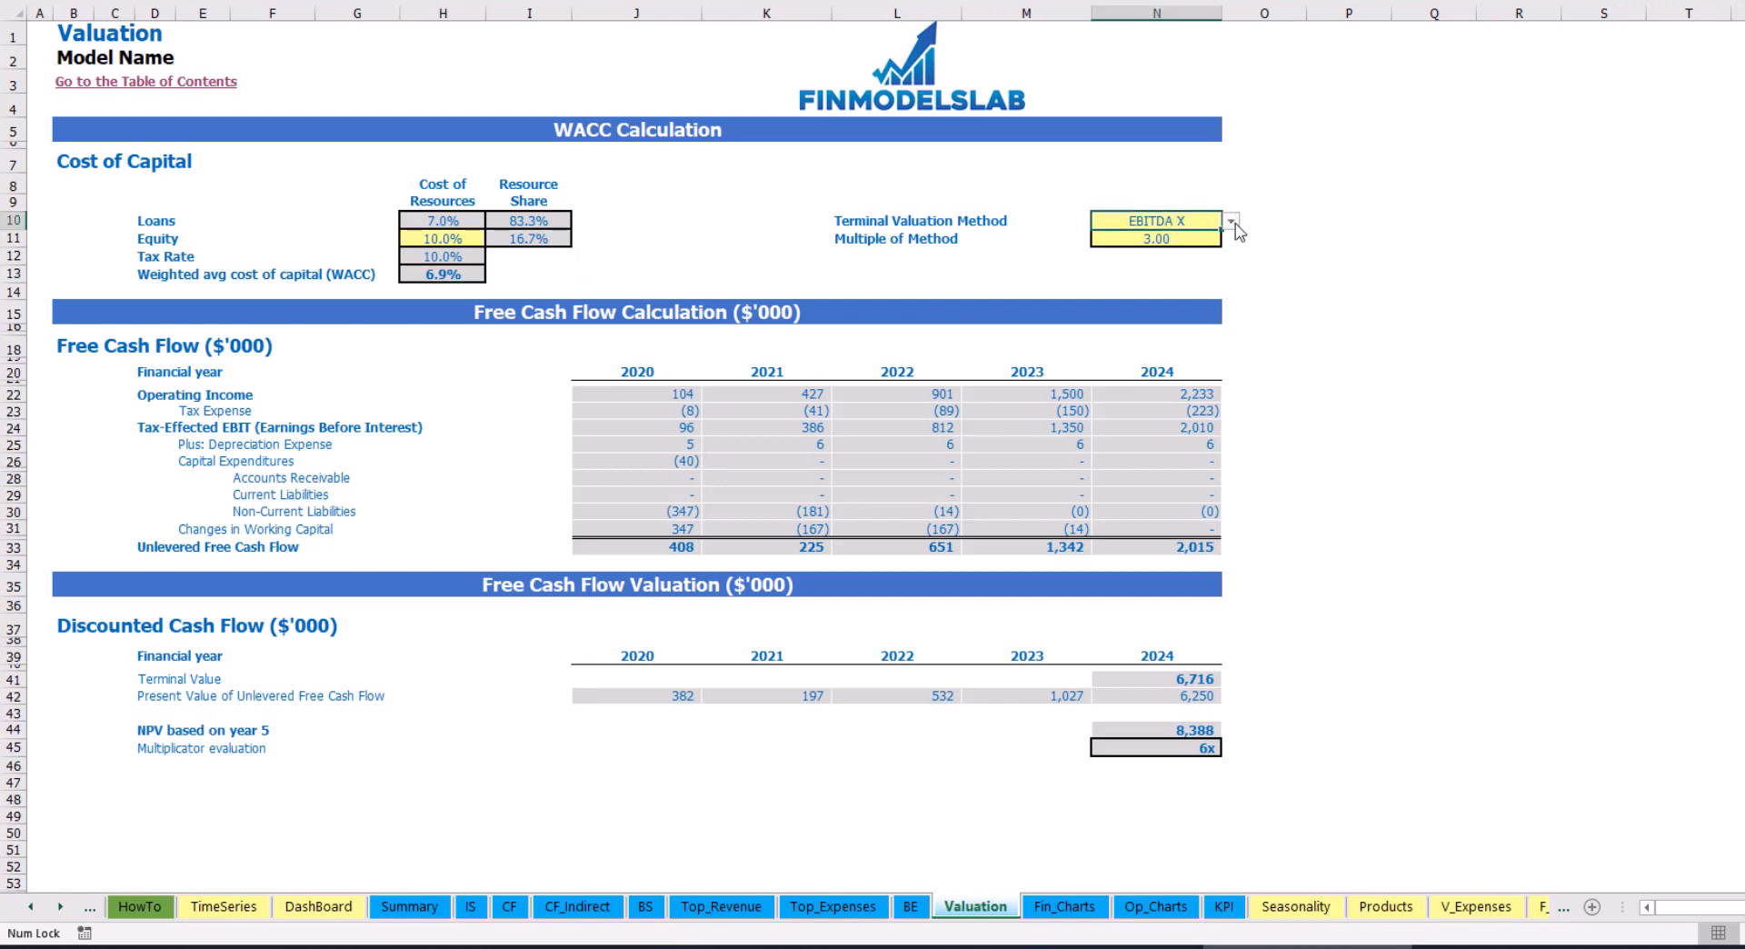
{"action": "left_click", "coordinate": [1231, 222]}
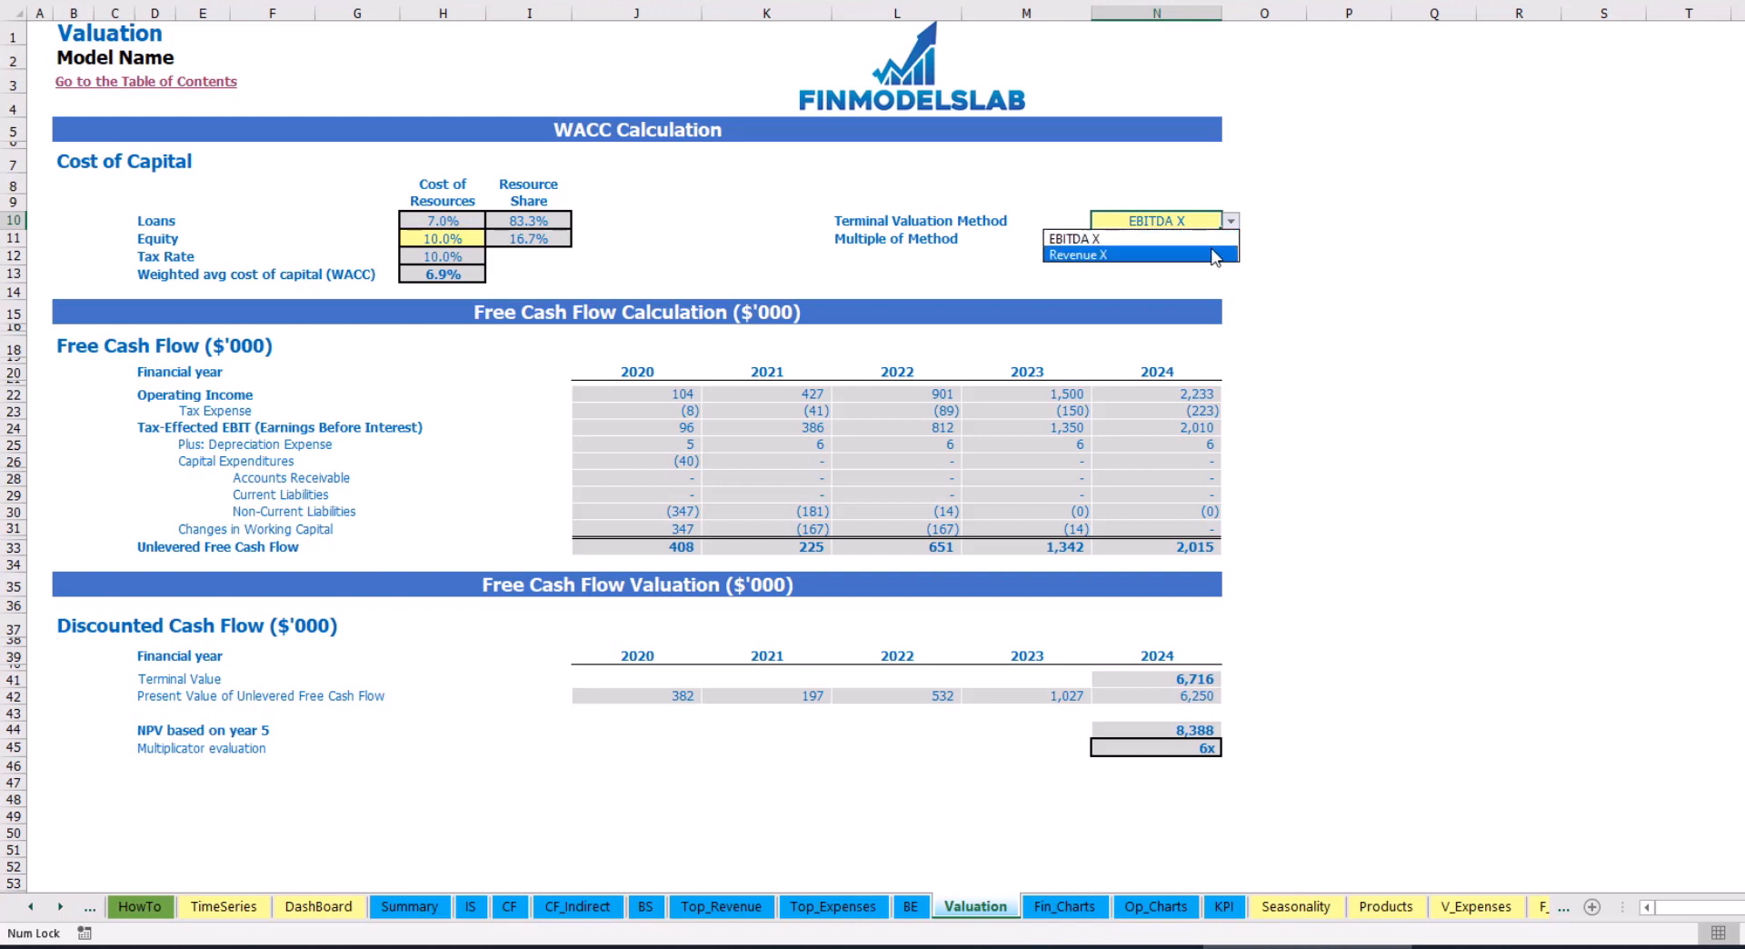
{"action": "left_click", "coordinate": [1218, 255]}
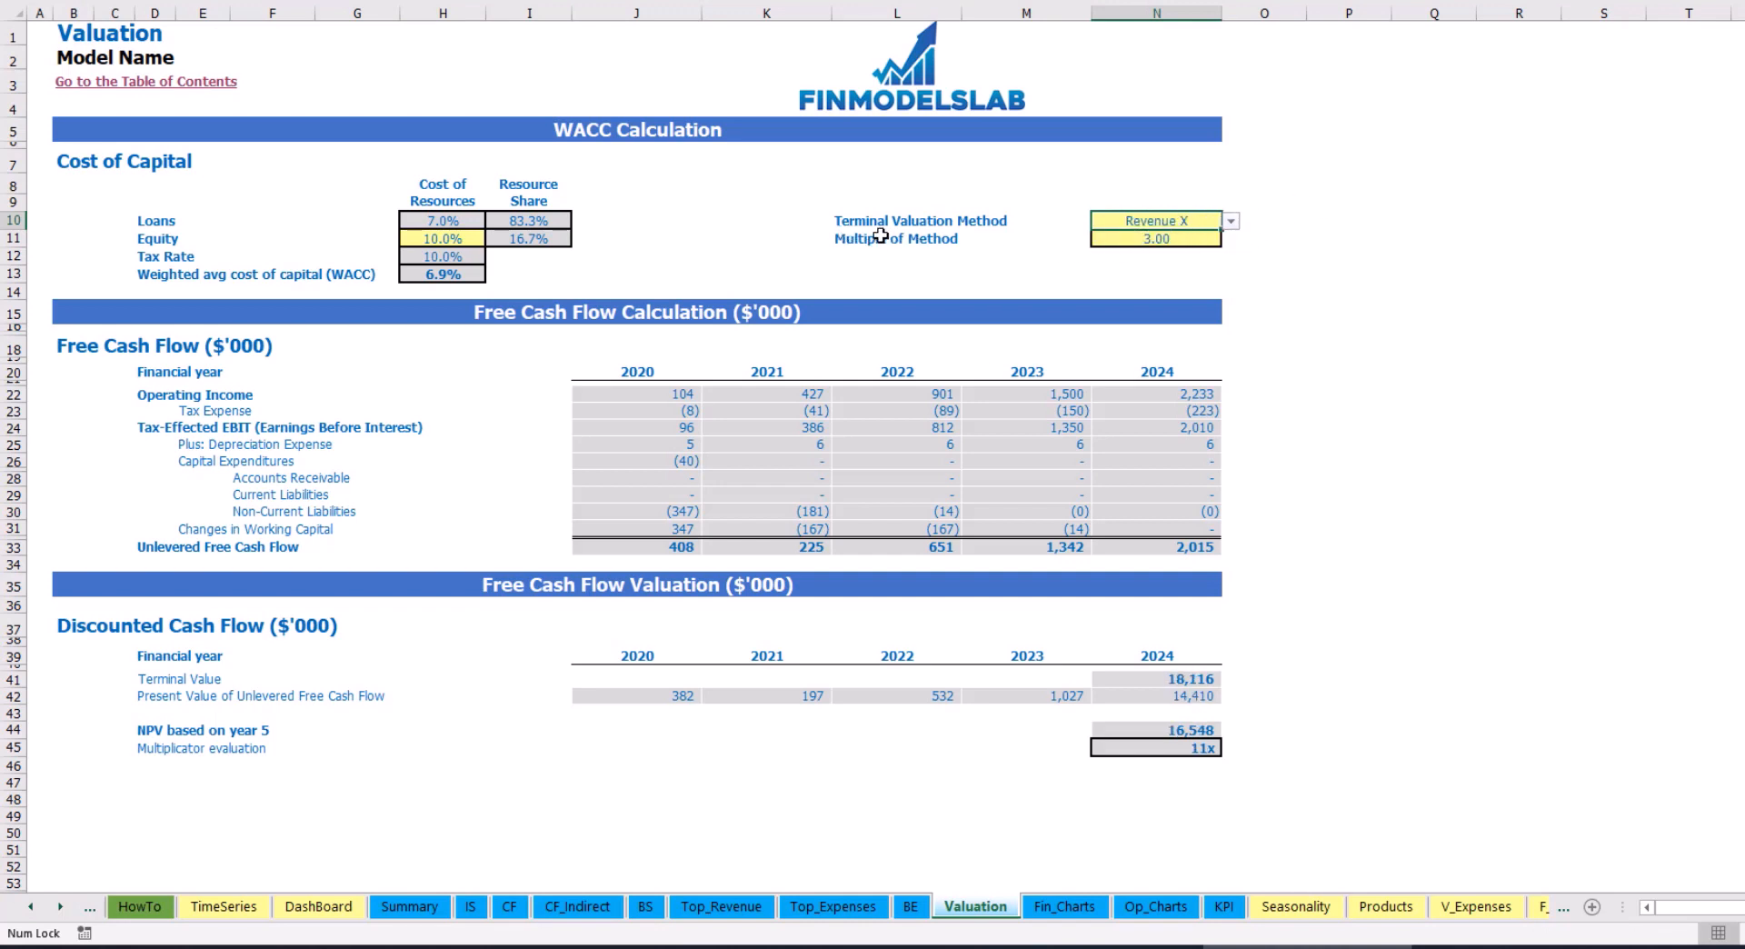
{"action": "left_click", "coordinate": [1141, 239]}
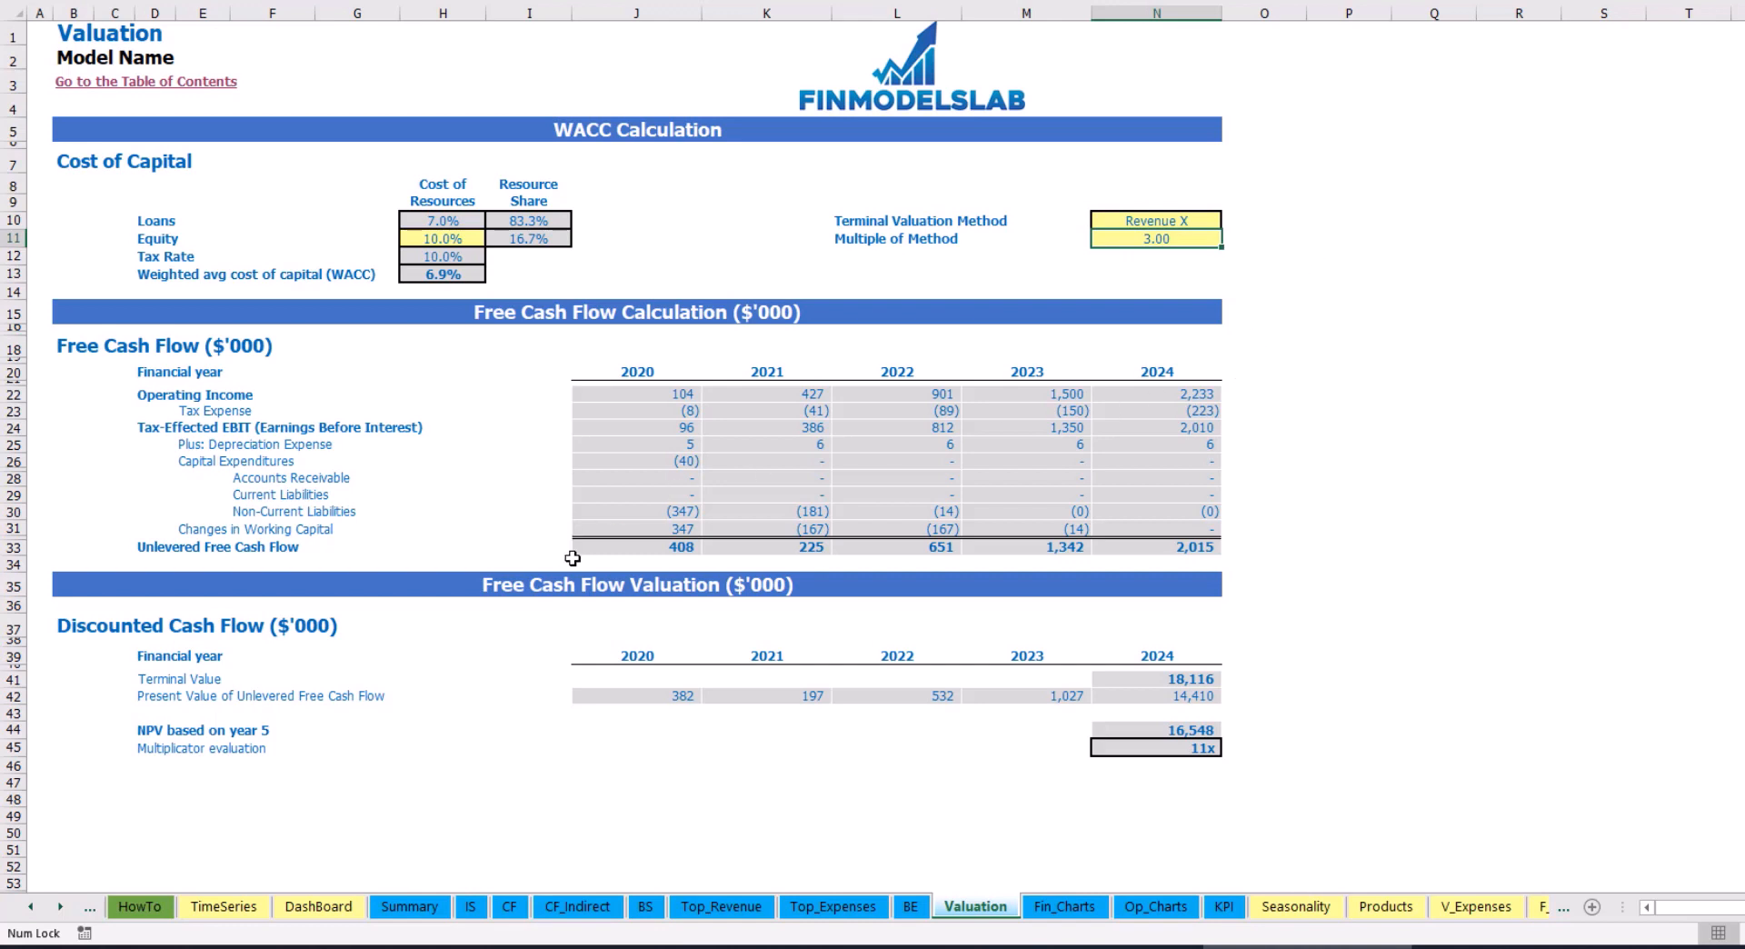
Examine the terminal value, the yearly unlevered free cash flows and the multiplicator evaluation on the Valuation sheet
{"action": "left_click", "coordinate": [1135, 680]}
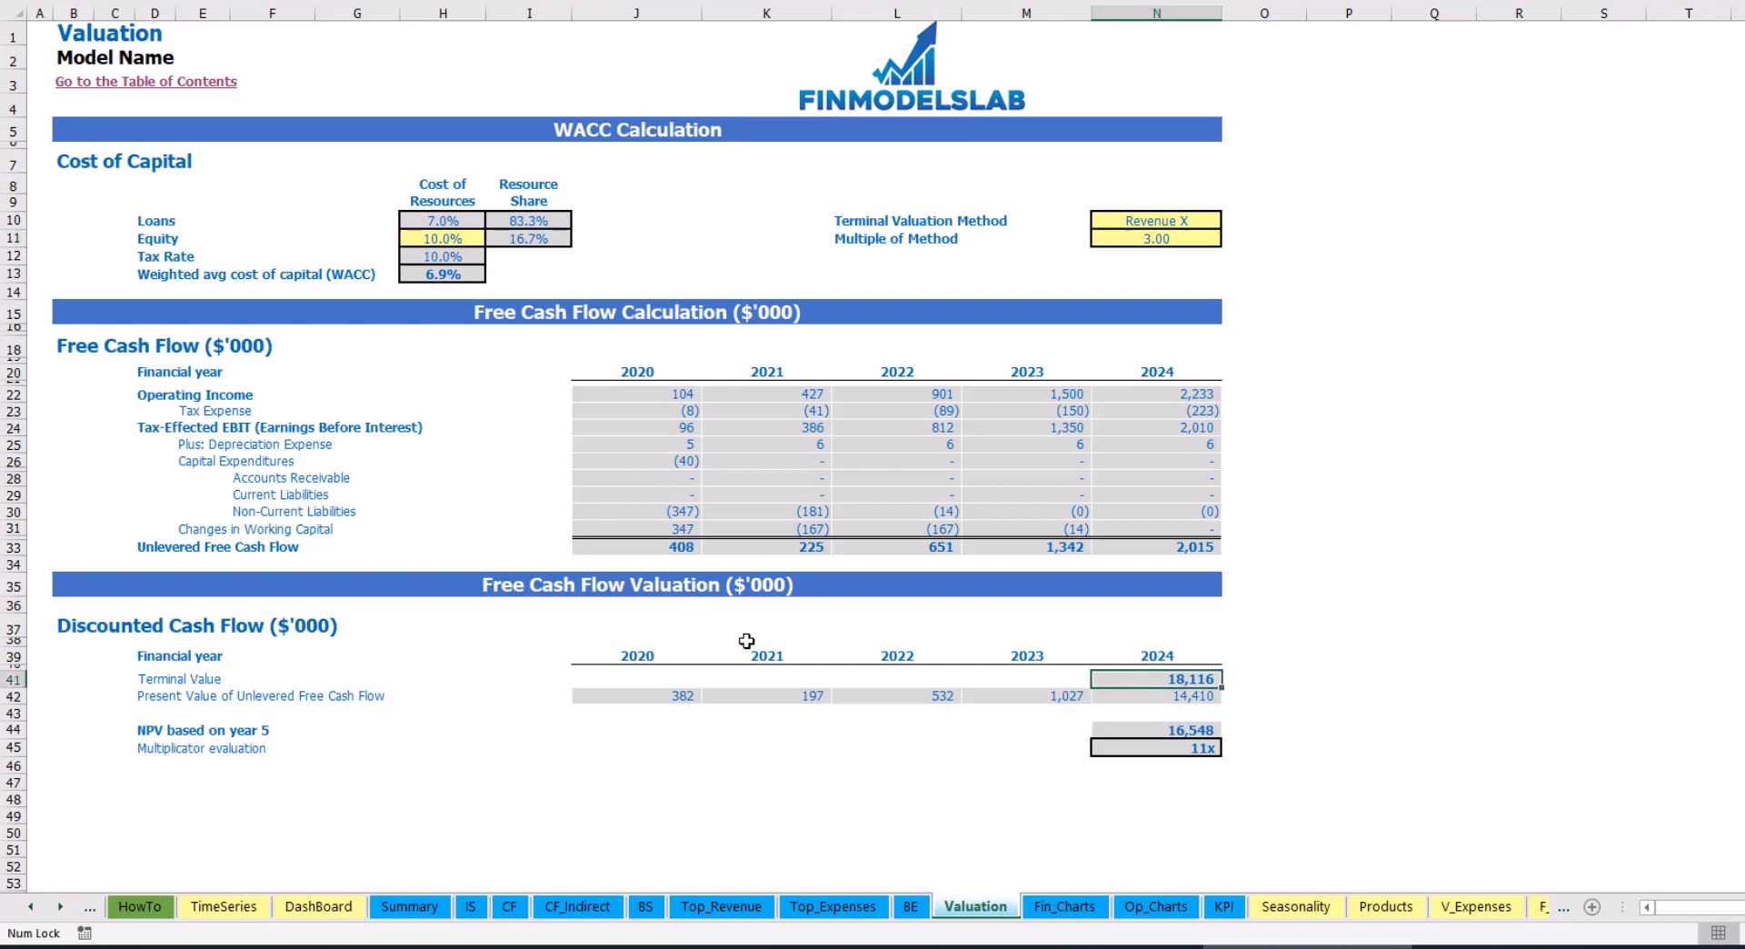
{"action": "left_click", "coordinate": [614, 546]}
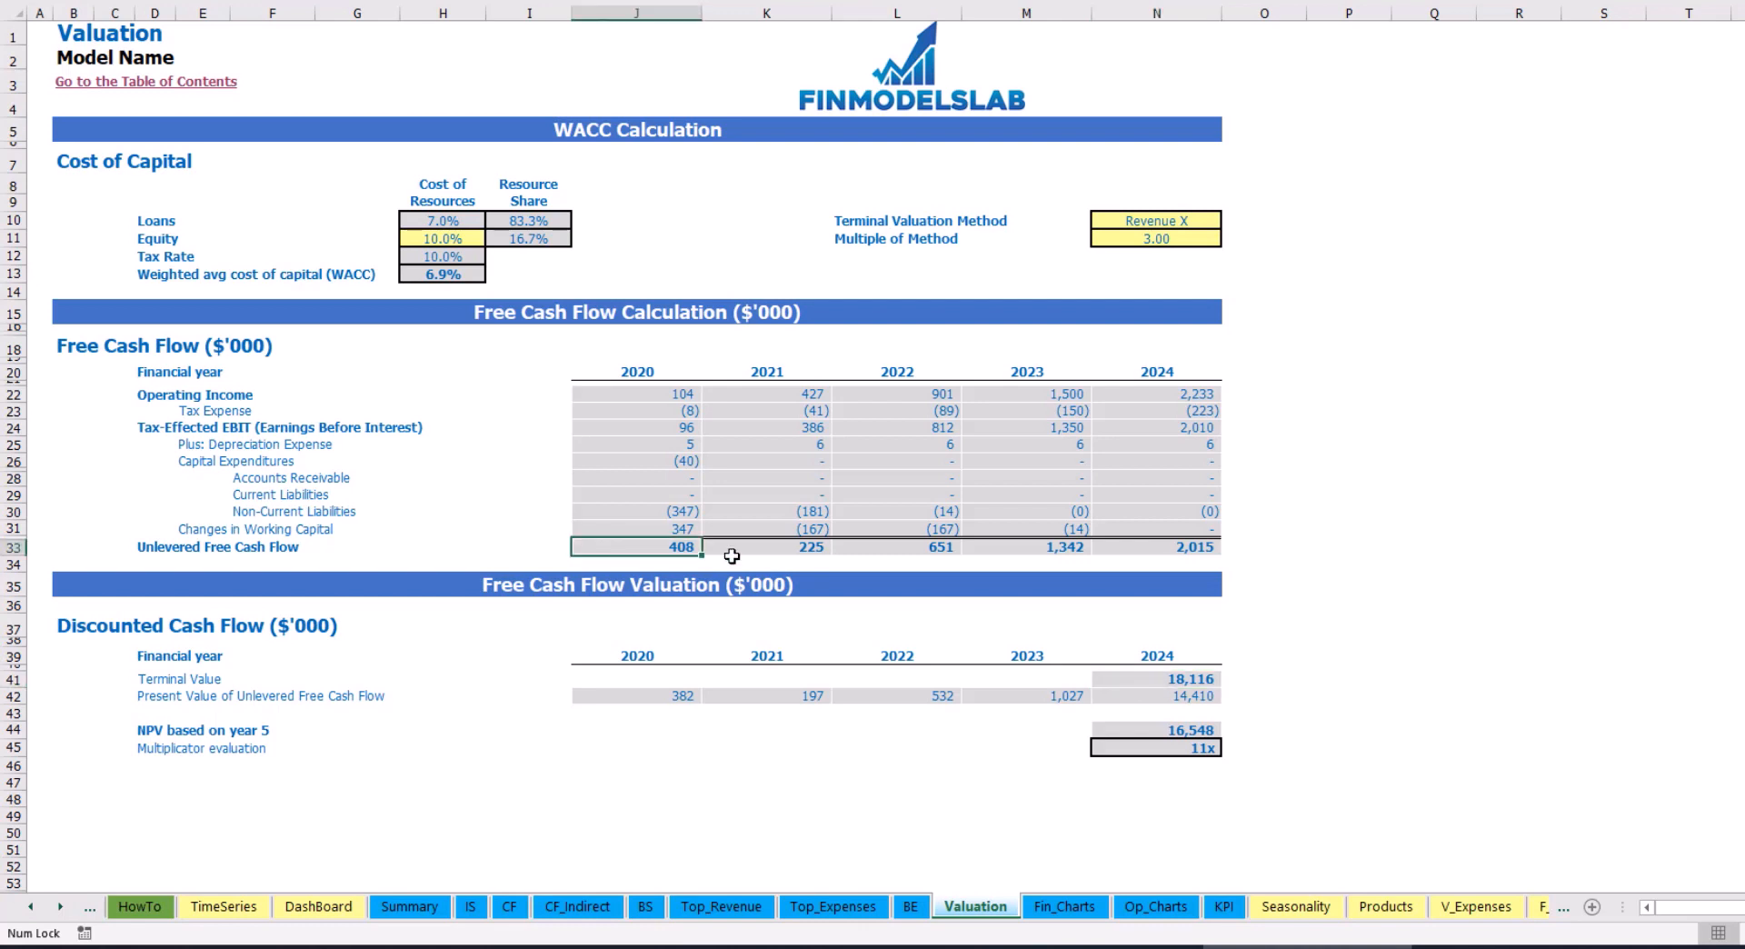
{"action": "left_click_drag", "start_coordinate": [731, 555], "coordinate": [1154, 548]}
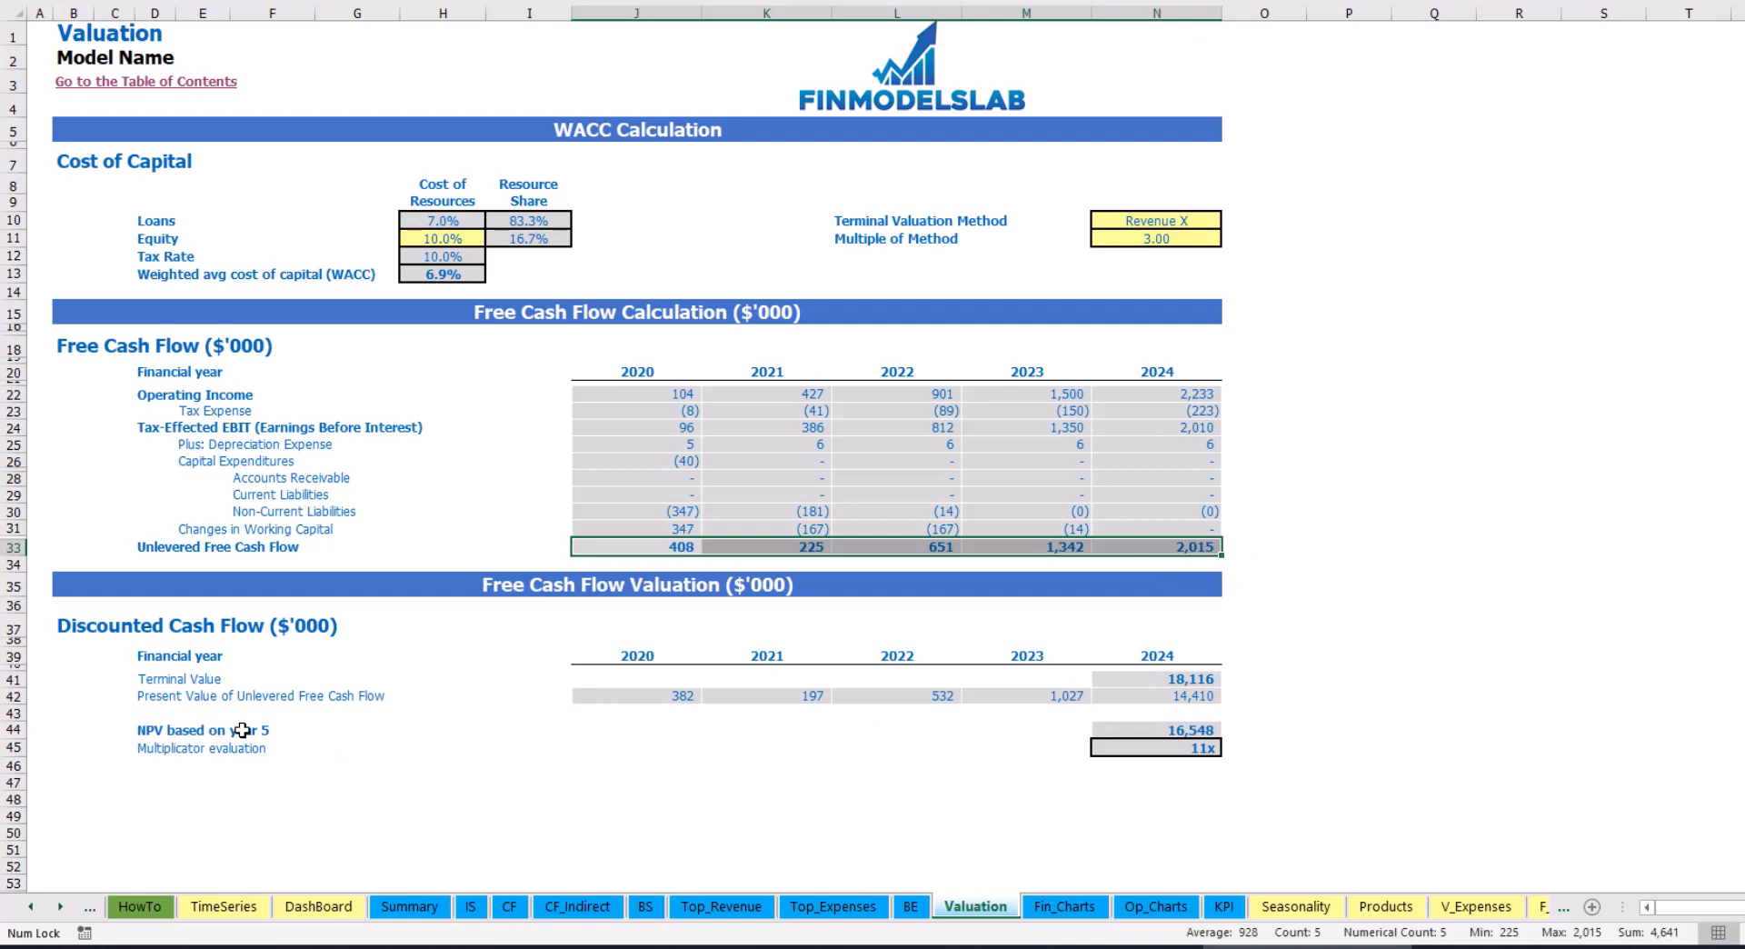
{"action": "left_click", "coordinate": [1189, 749]}
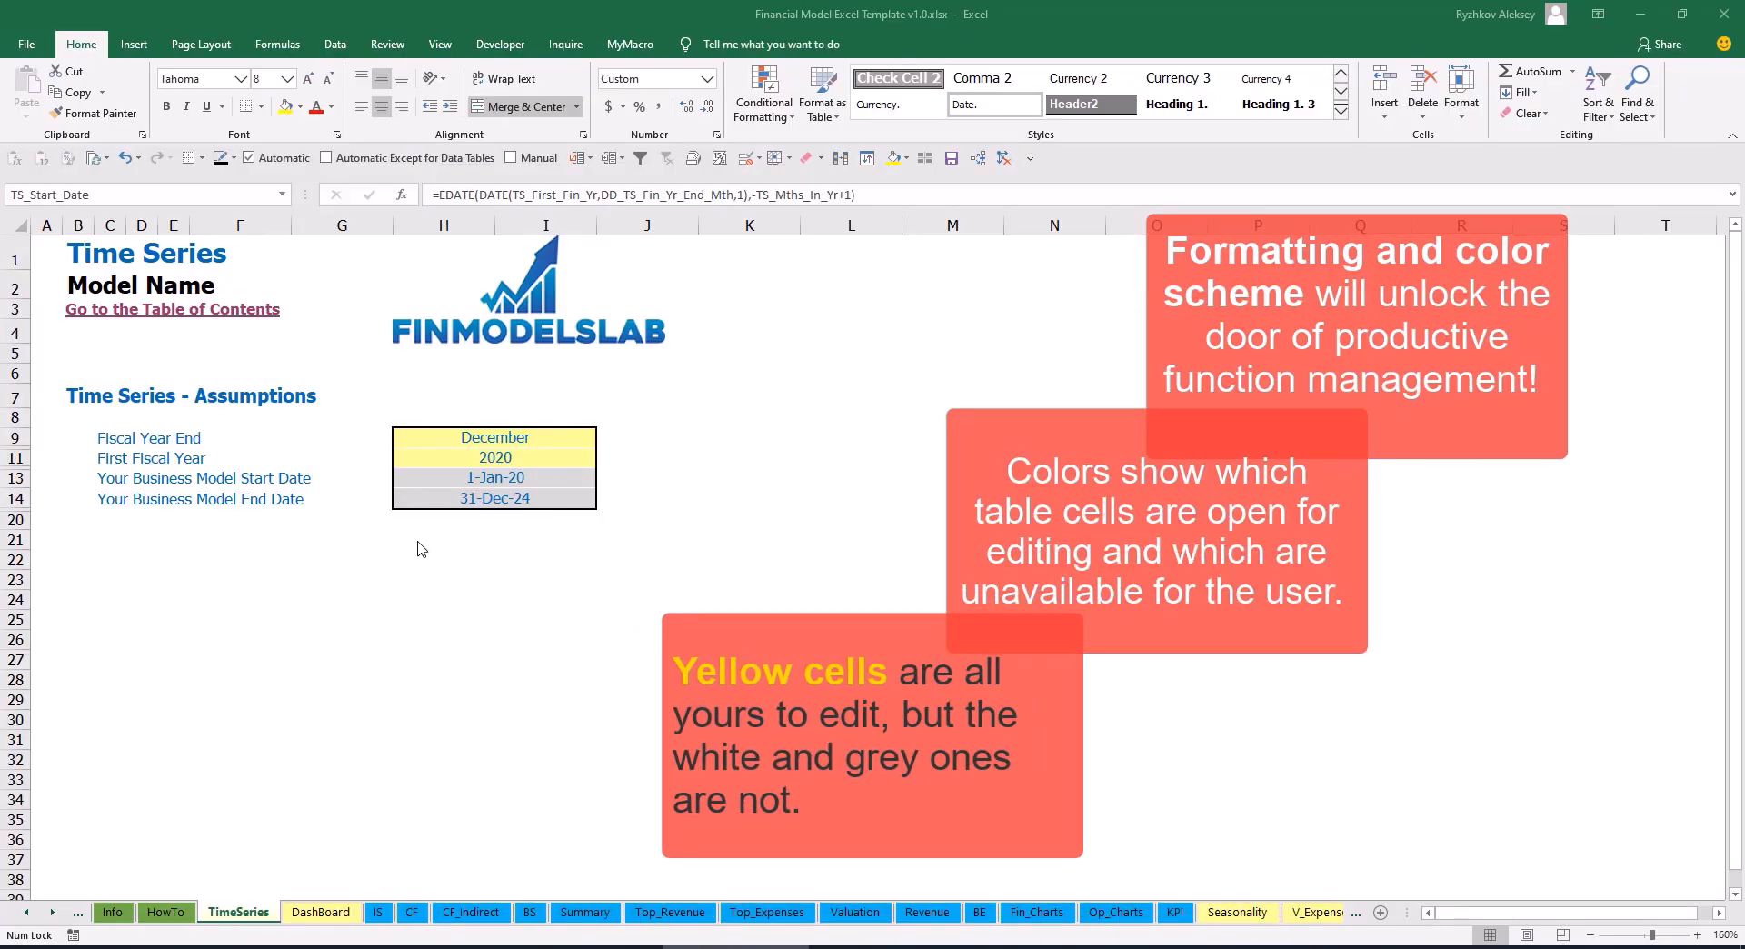
Look through the workbook's colour-coded list of sheets as far as the calculation sheets Inventory, Outputs and Capital
{"action": "left_click", "coordinate": [53, 913]}
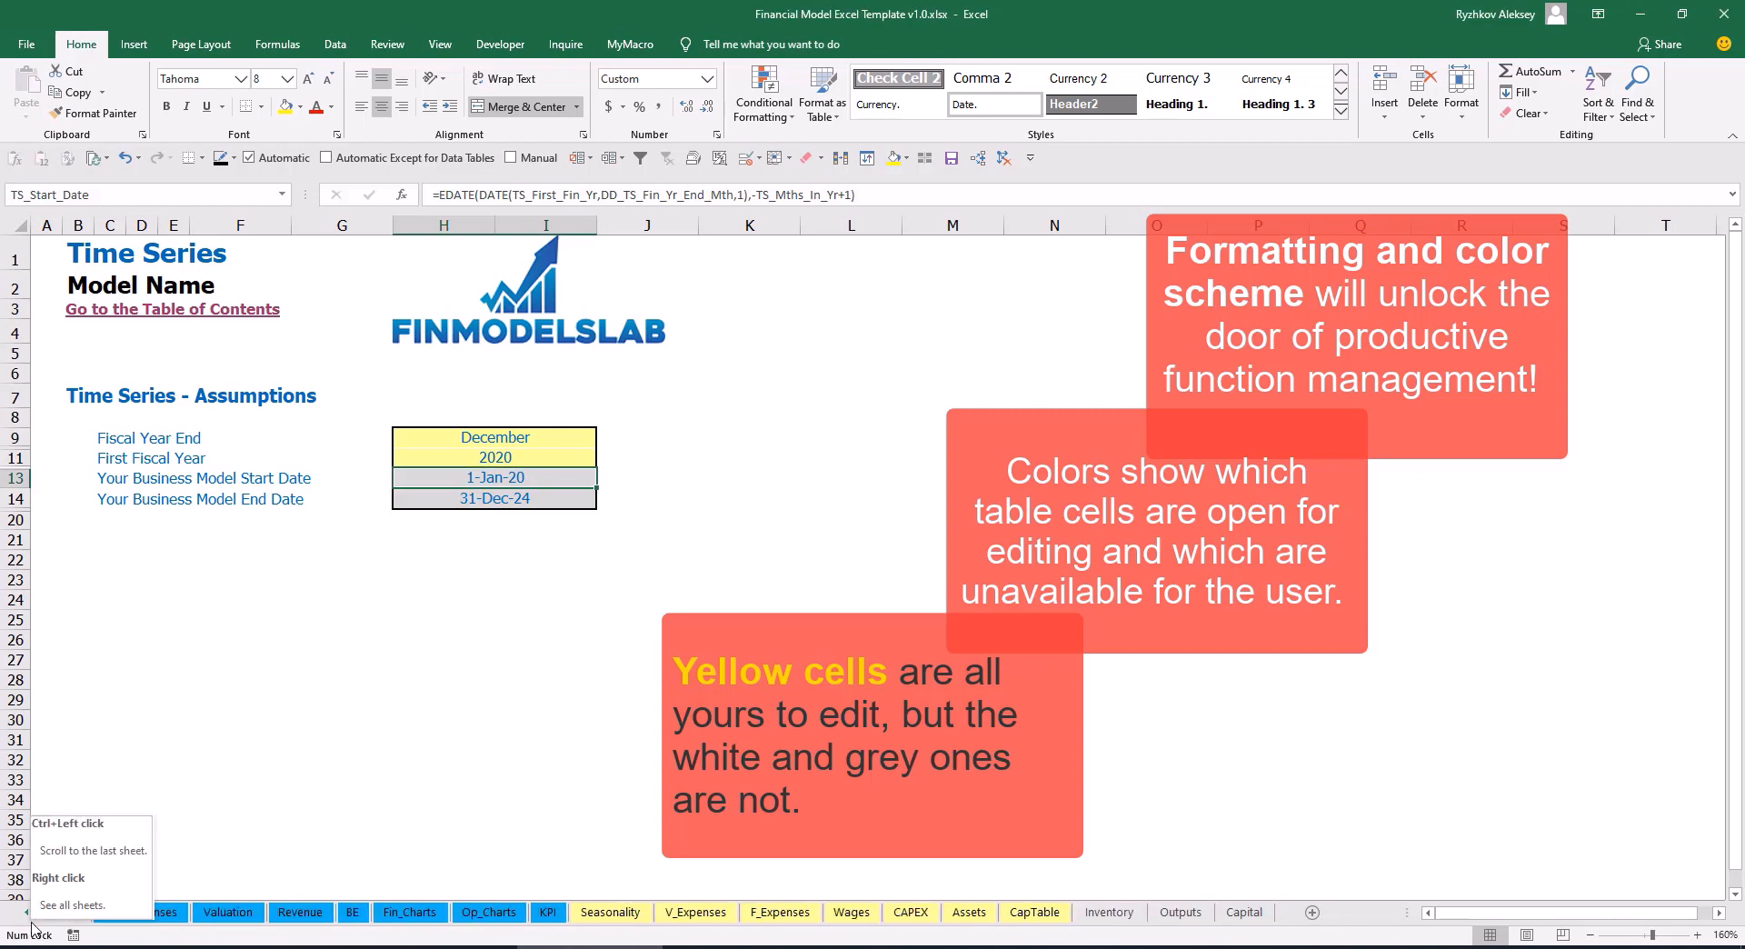
{"action": "left_click", "coordinate": [28, 914]}
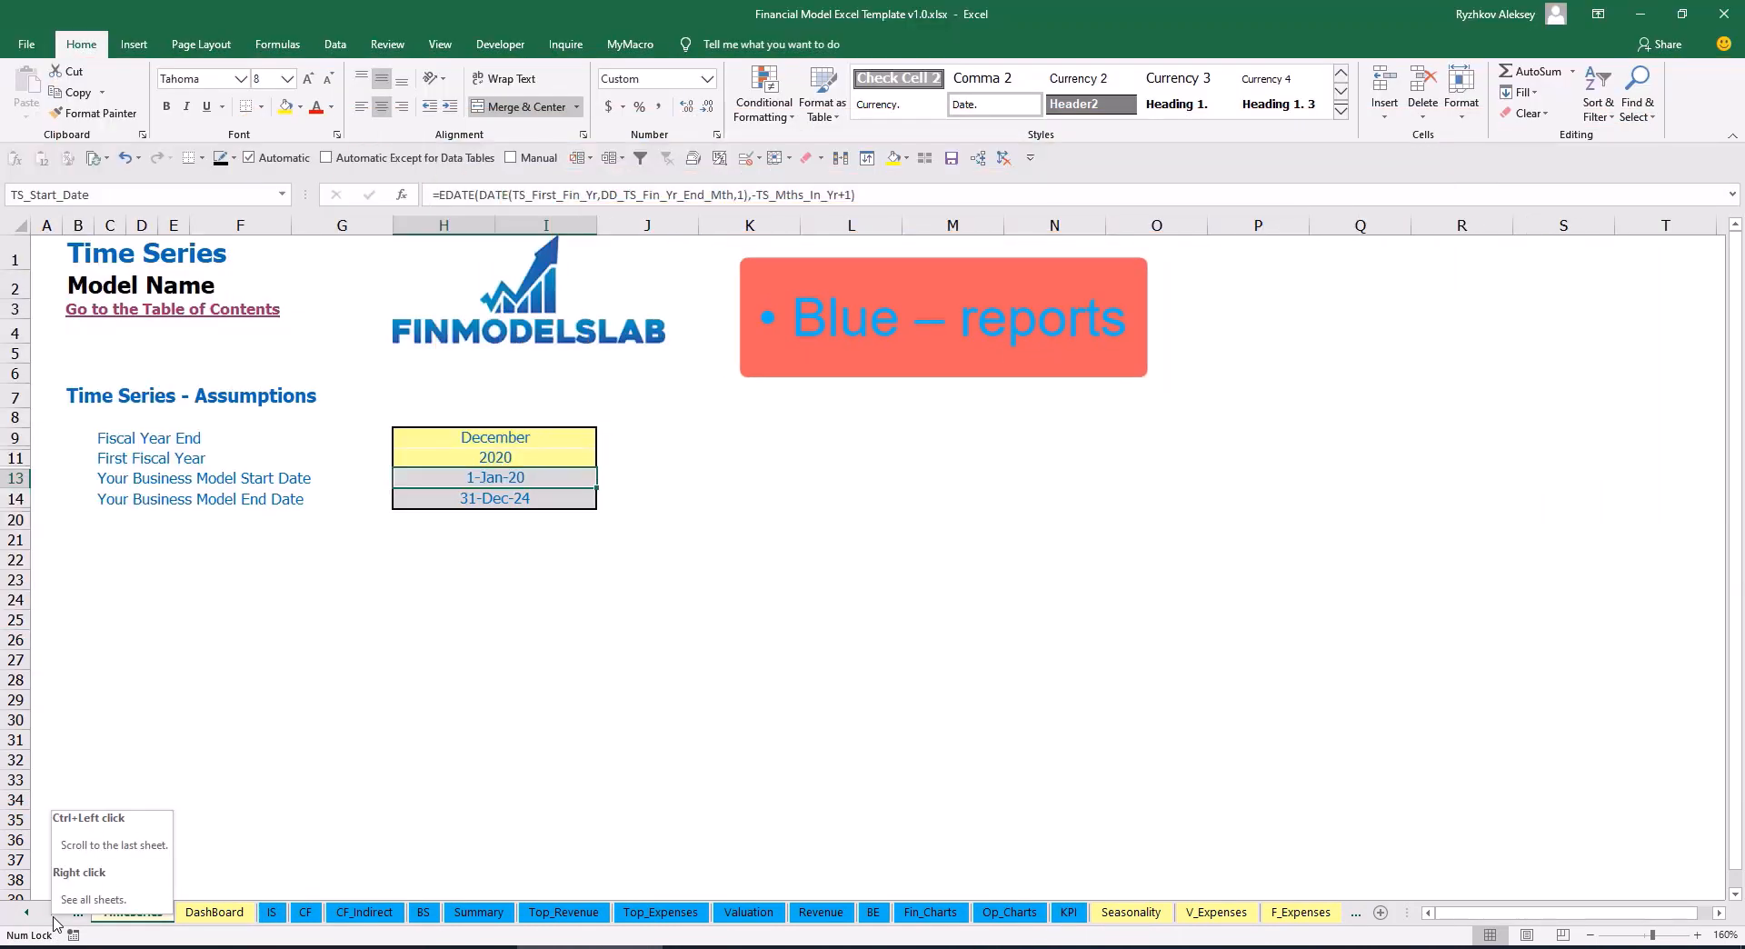
{"action": "left_click", "coordinate": [53, 914]}
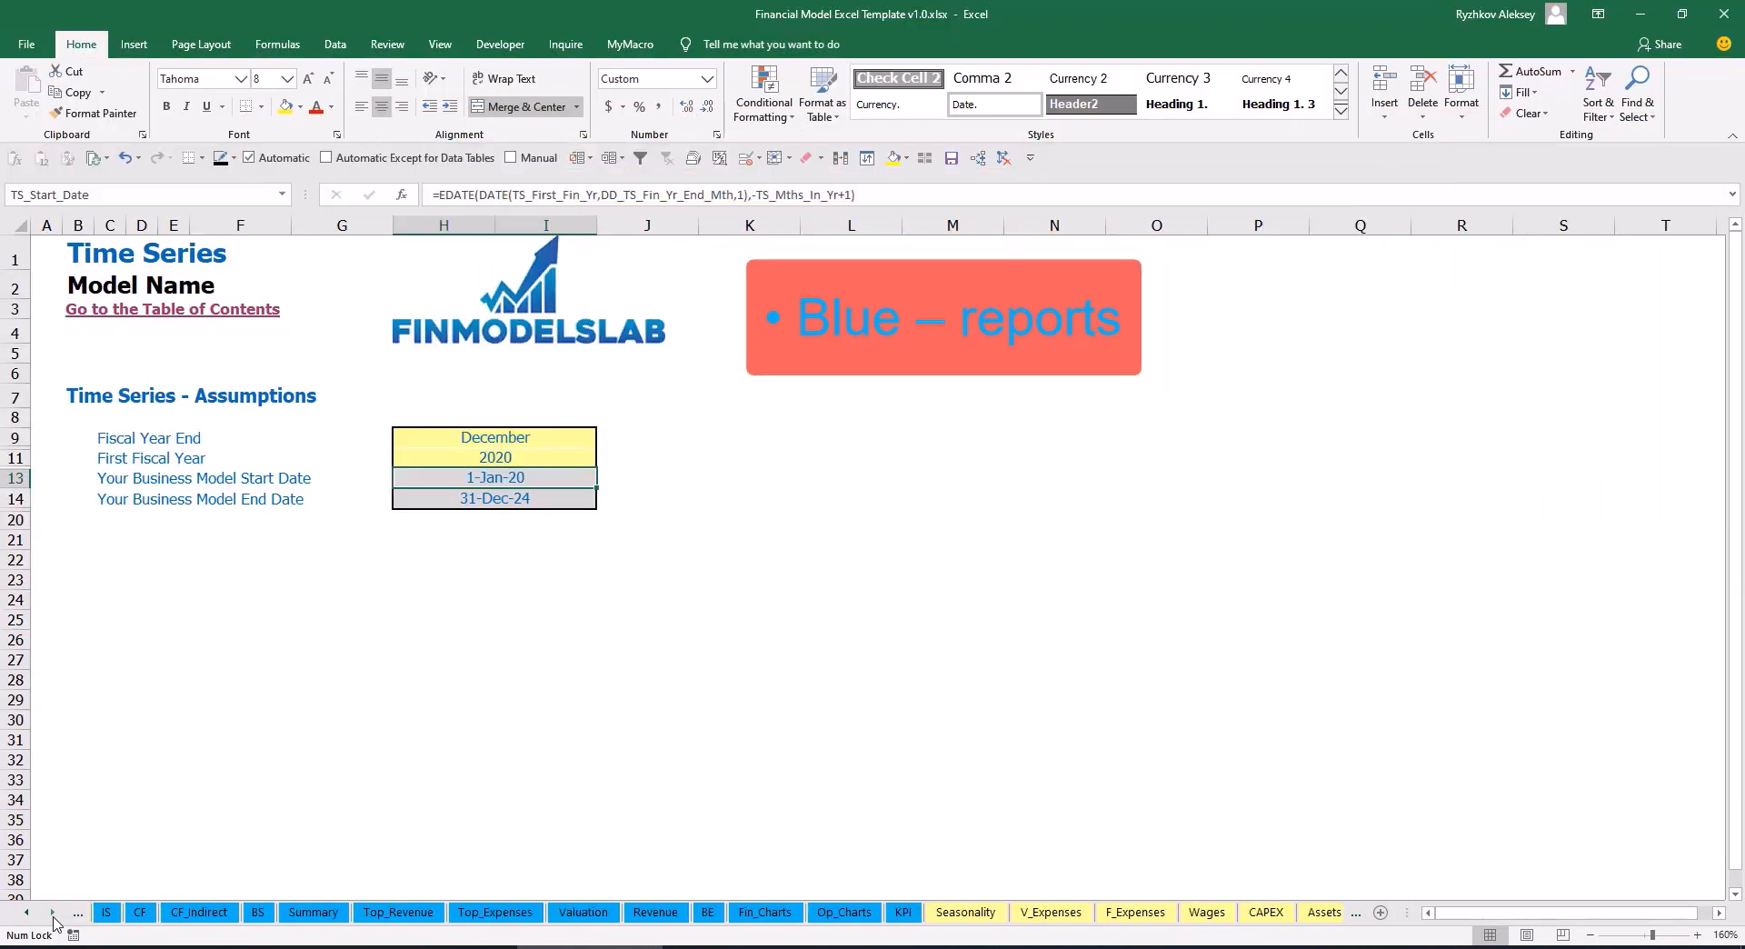
{"action": "left_click", "coordinate": [53, 914]}
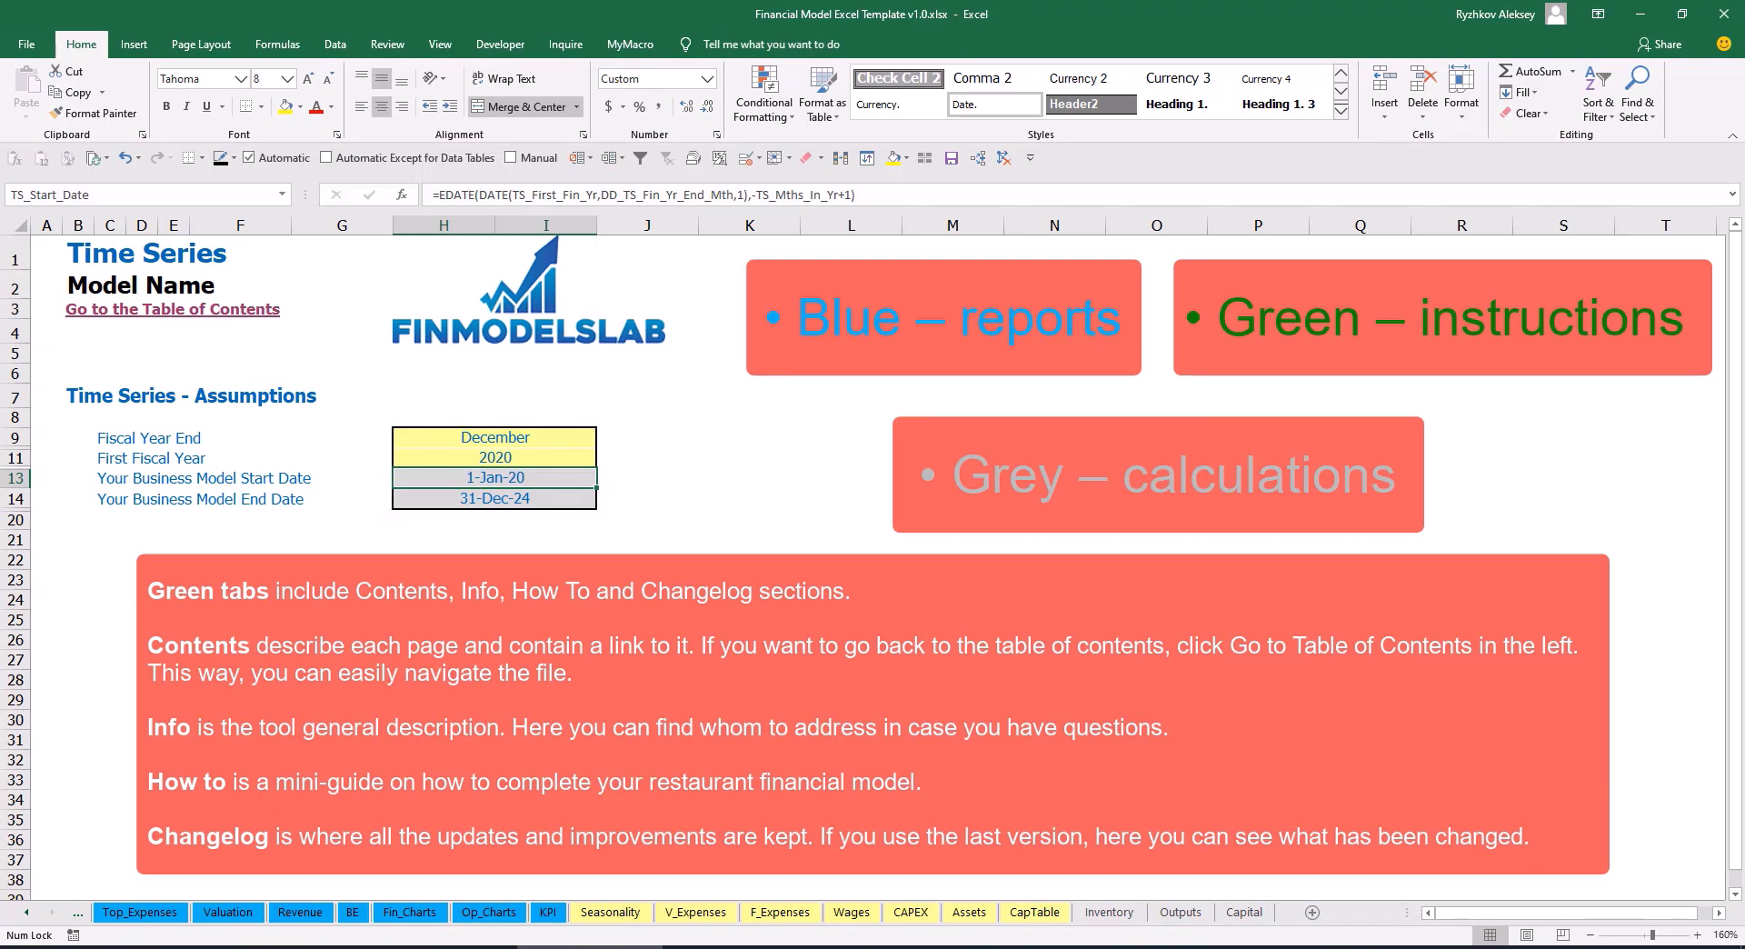
Follow the Table of Contents link to the Financial Statements Summary and return to the contents
{"action": "left_click", "coordinate": [26, 913]}
{"action": "left_click", "coordinate": [26, 912]}
{"action": "left_click", "coordinate": [26, 912]}
{"action": "left_click", "coordinate": [27, 912]}
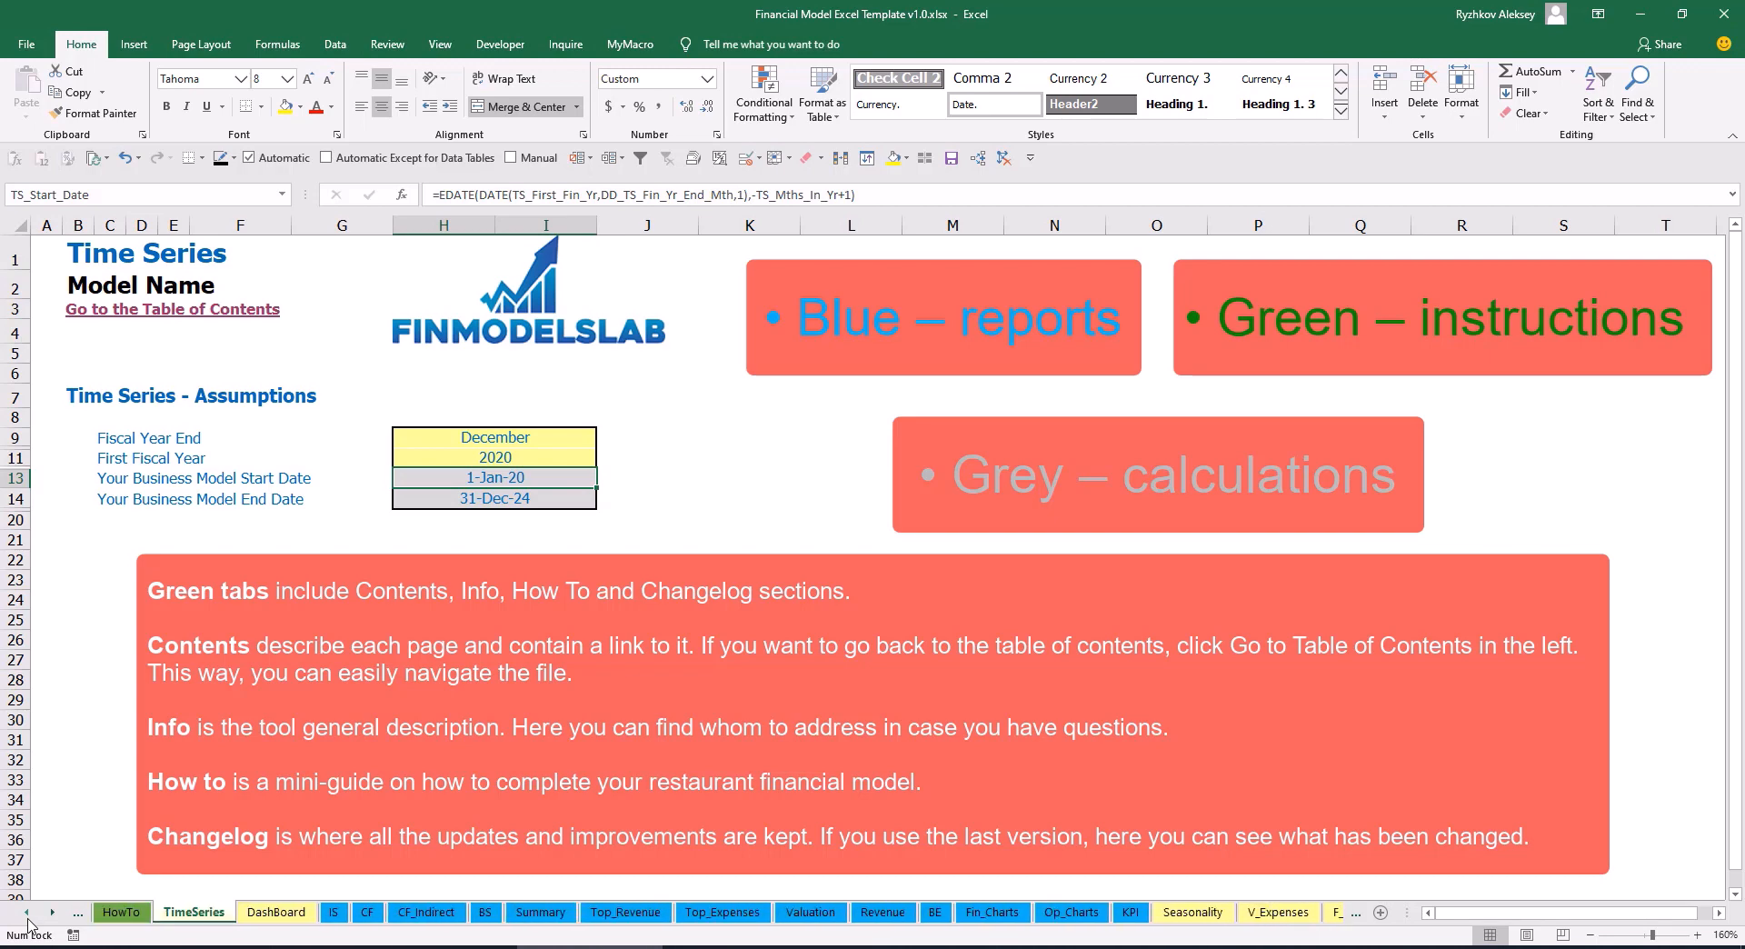
{"action": "left_click", "coordinate": [27, 912]}
{"action": "left_click", "coordinate": [27, 913]}
{"action": "left_click", "coordinate": [27, 913]}
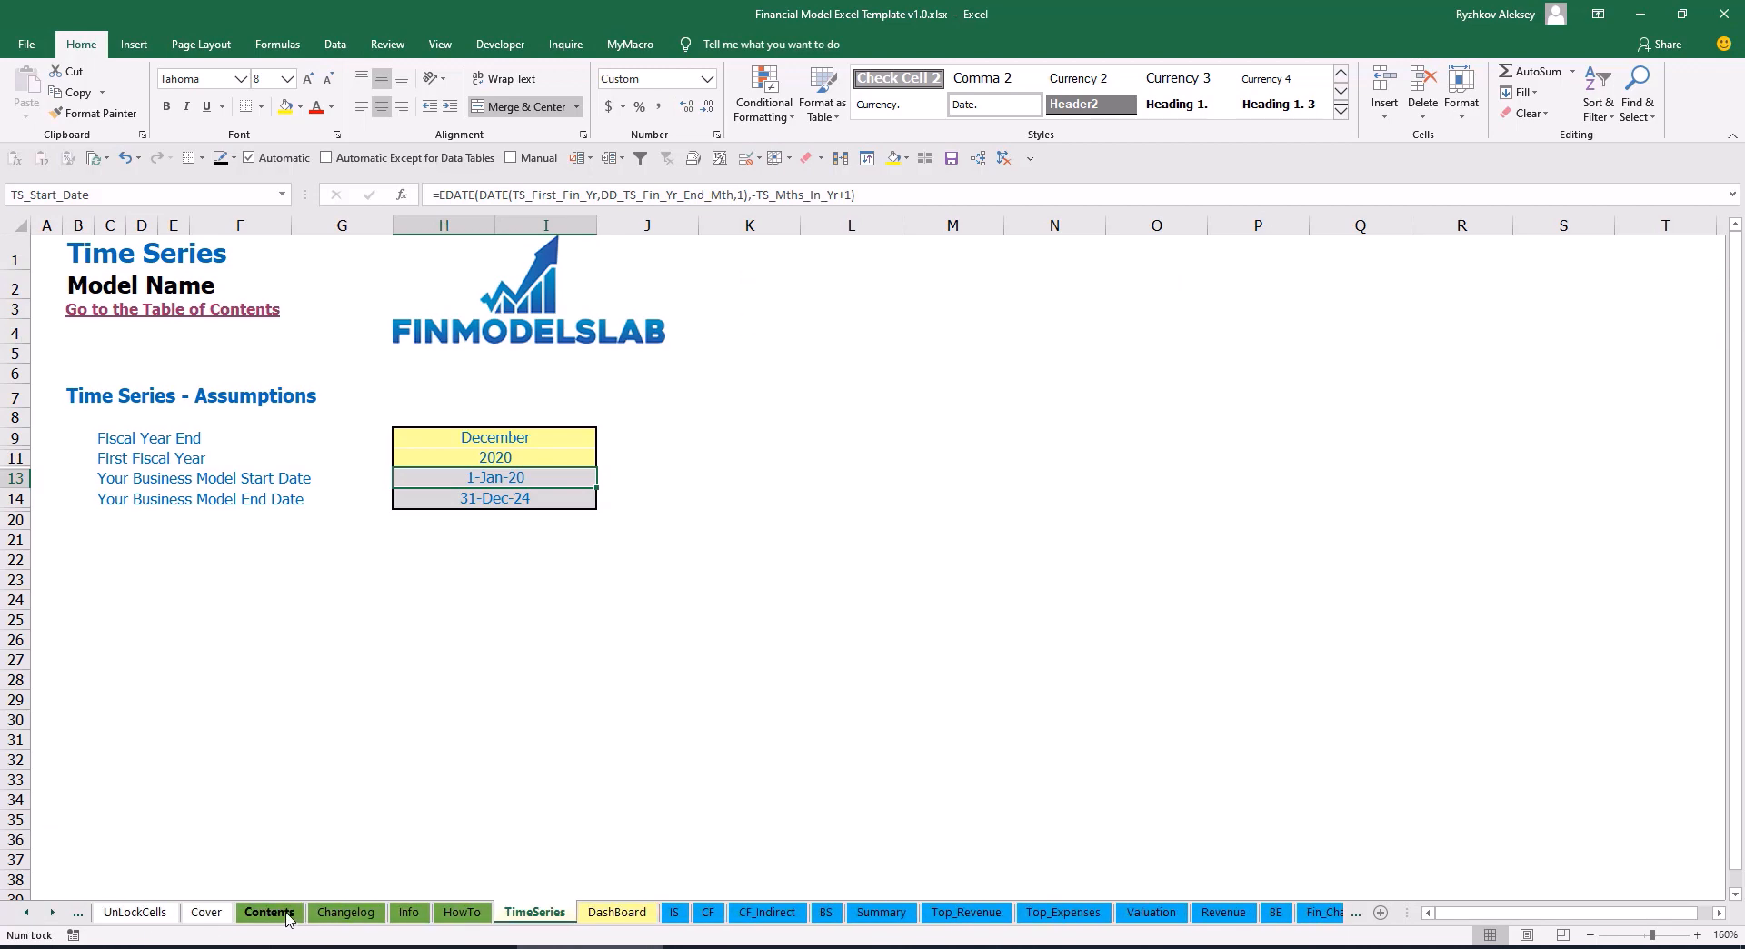
{"action": "left_click", "coordinate": [269, 912]}
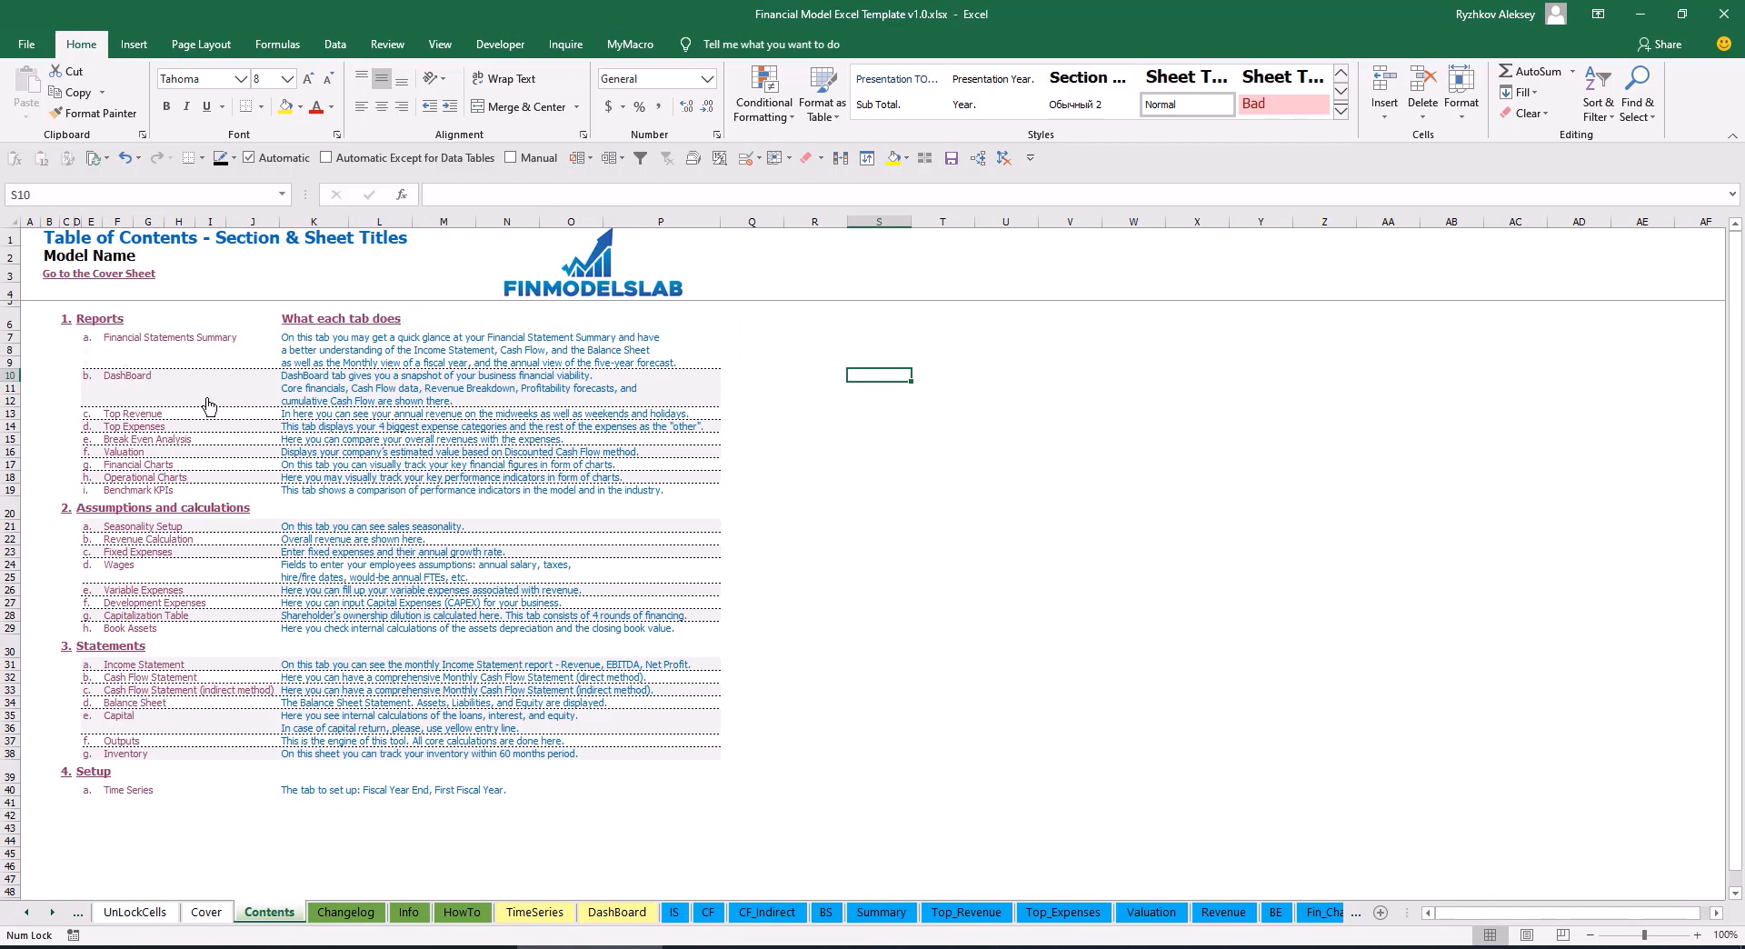
{"action": "left_click", "coordinate": [156, 345]}
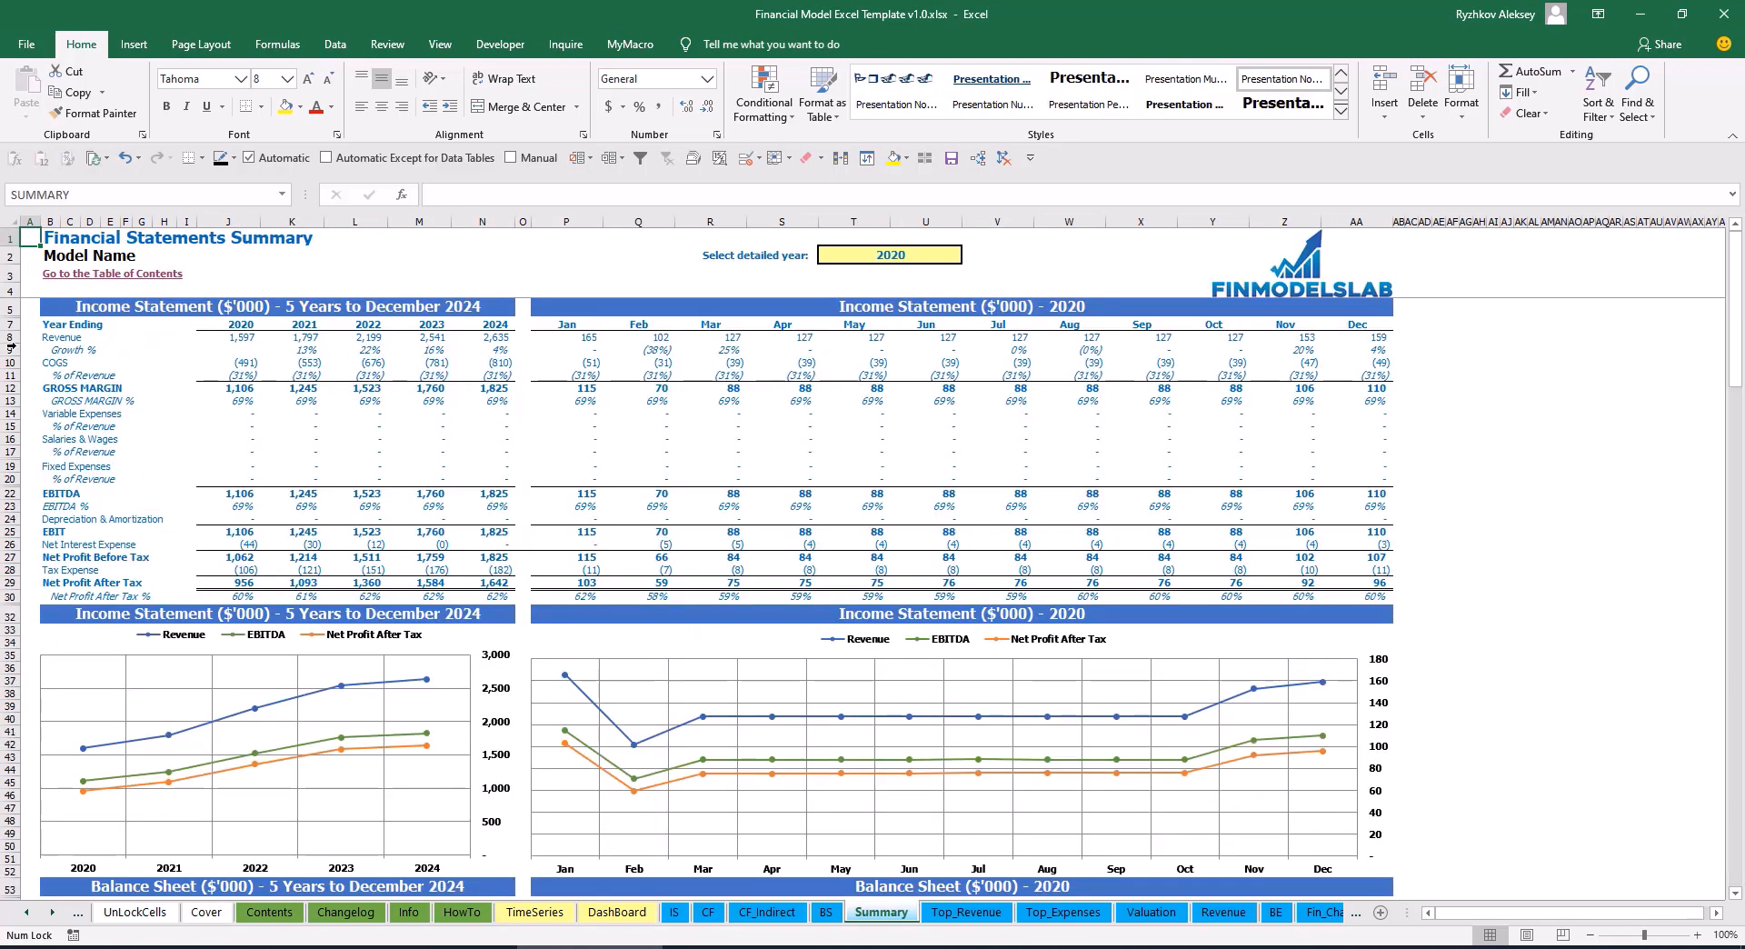
{"action": "left_click", "coordinate": [56, 280]}
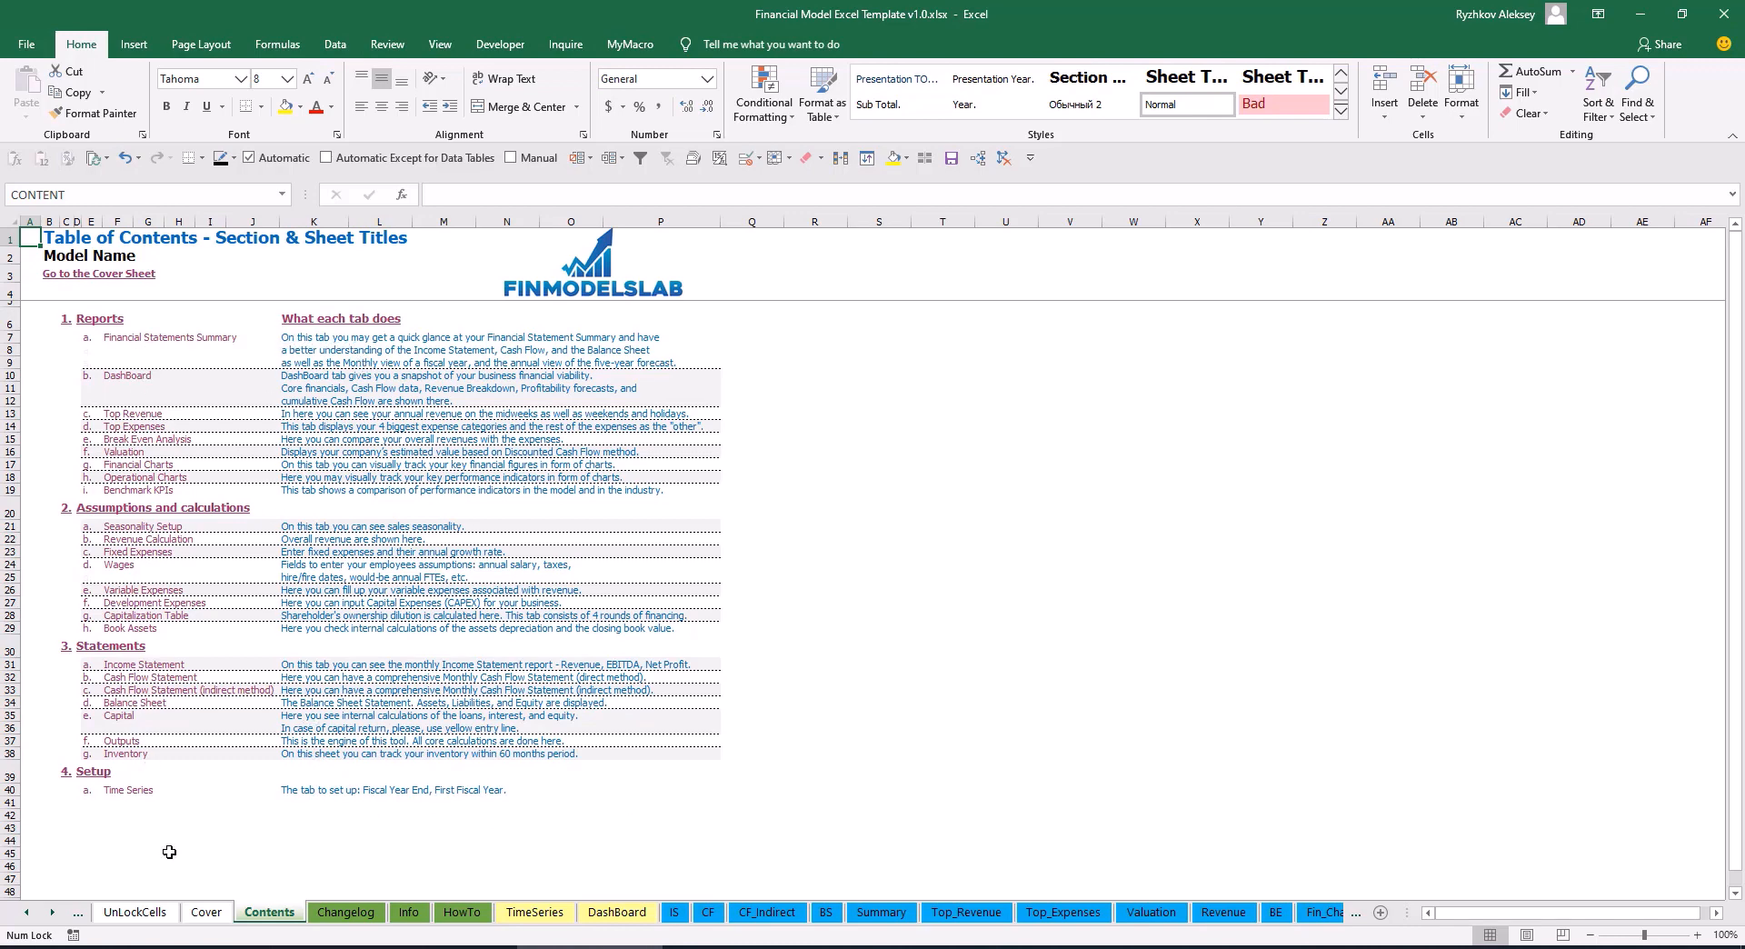
Read through the How To guide's instructions for the individual sheets, and return to its beginning
{"action": "left_click", "coordinate": [462, 914]}
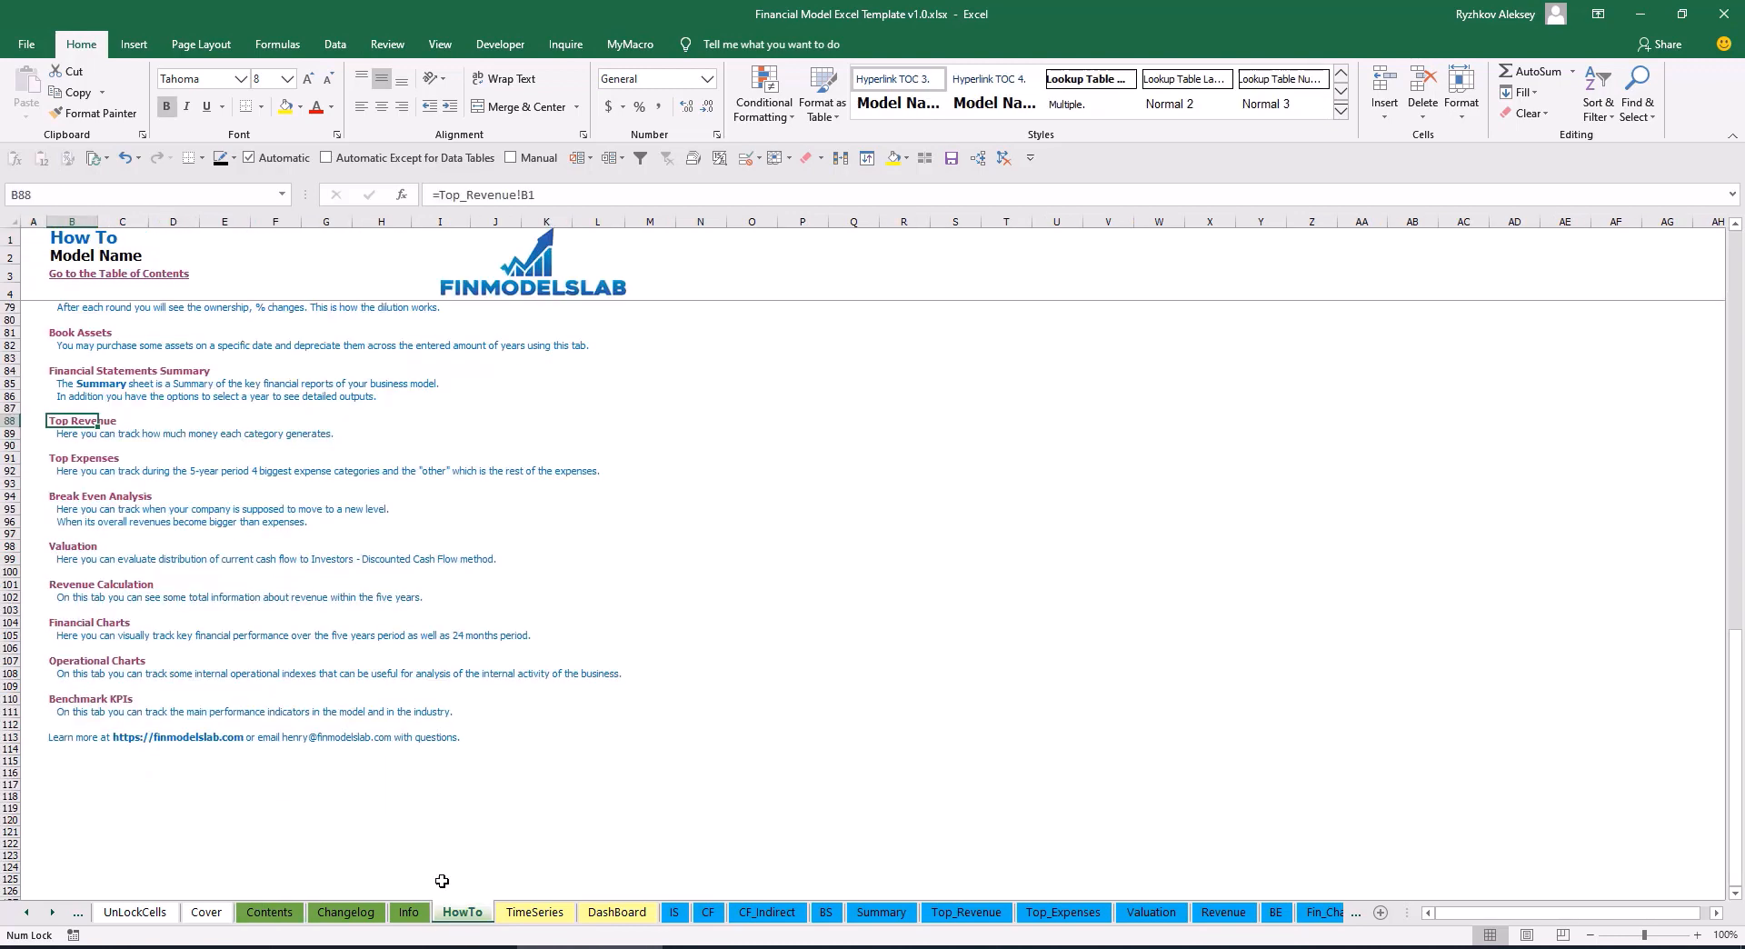
{"action": "scroll", "coordinate": [174, 526], "scroll_direction": "up", "scroll_amount": 20}
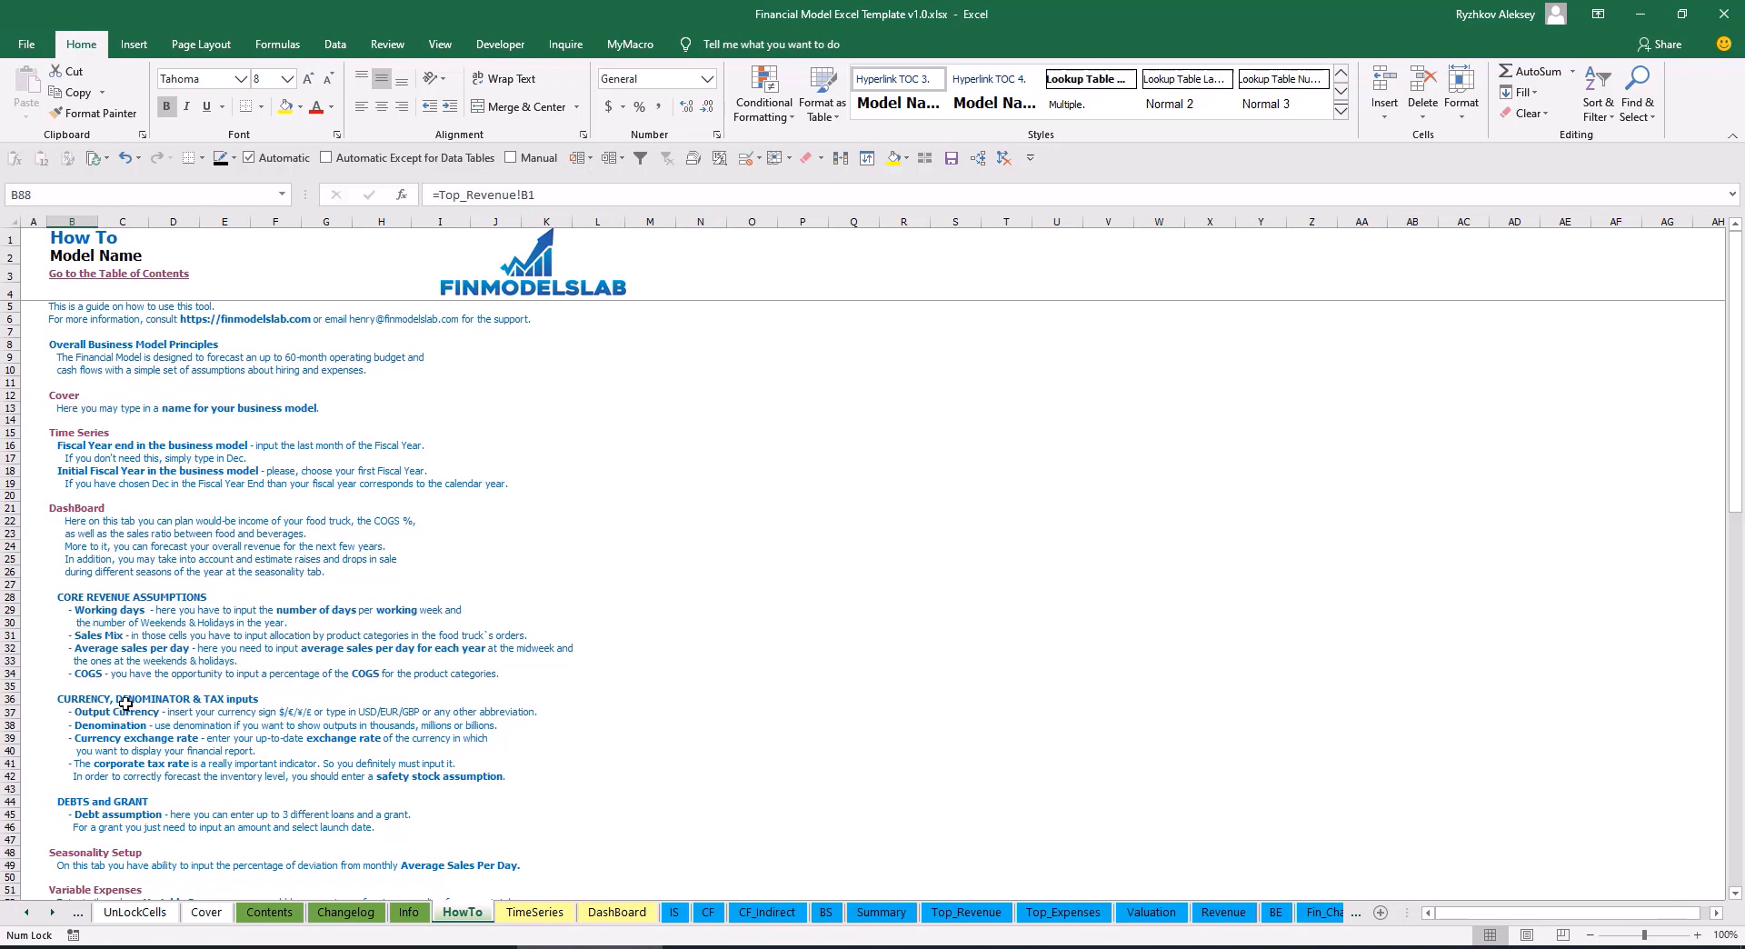
{"action": "scroll", "coordinate": [91, 609], "scroll_direction": "down", "scroll_amount": 3}
{"action": "scroll", "coordinate": [104, 647], "scroll_direction": "down", "scroll_amount": 3}
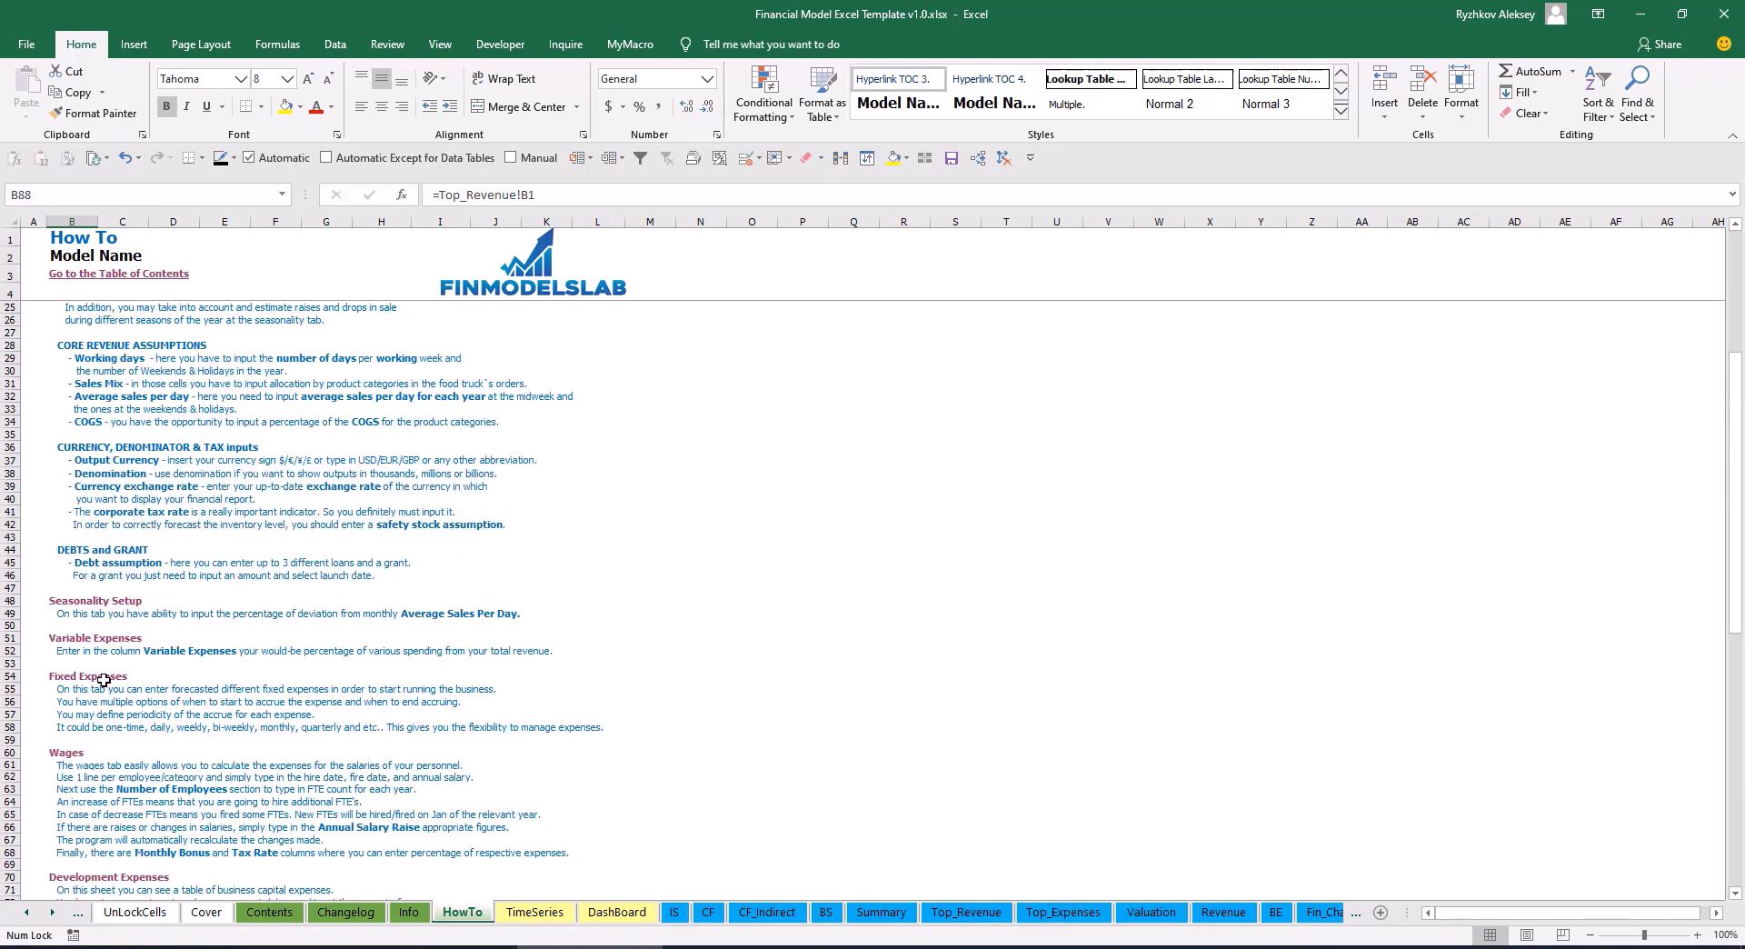
{"action": "scroll", "coordinate": [92, 701], "scroll_direction": "down", "scroll_amount": 6}
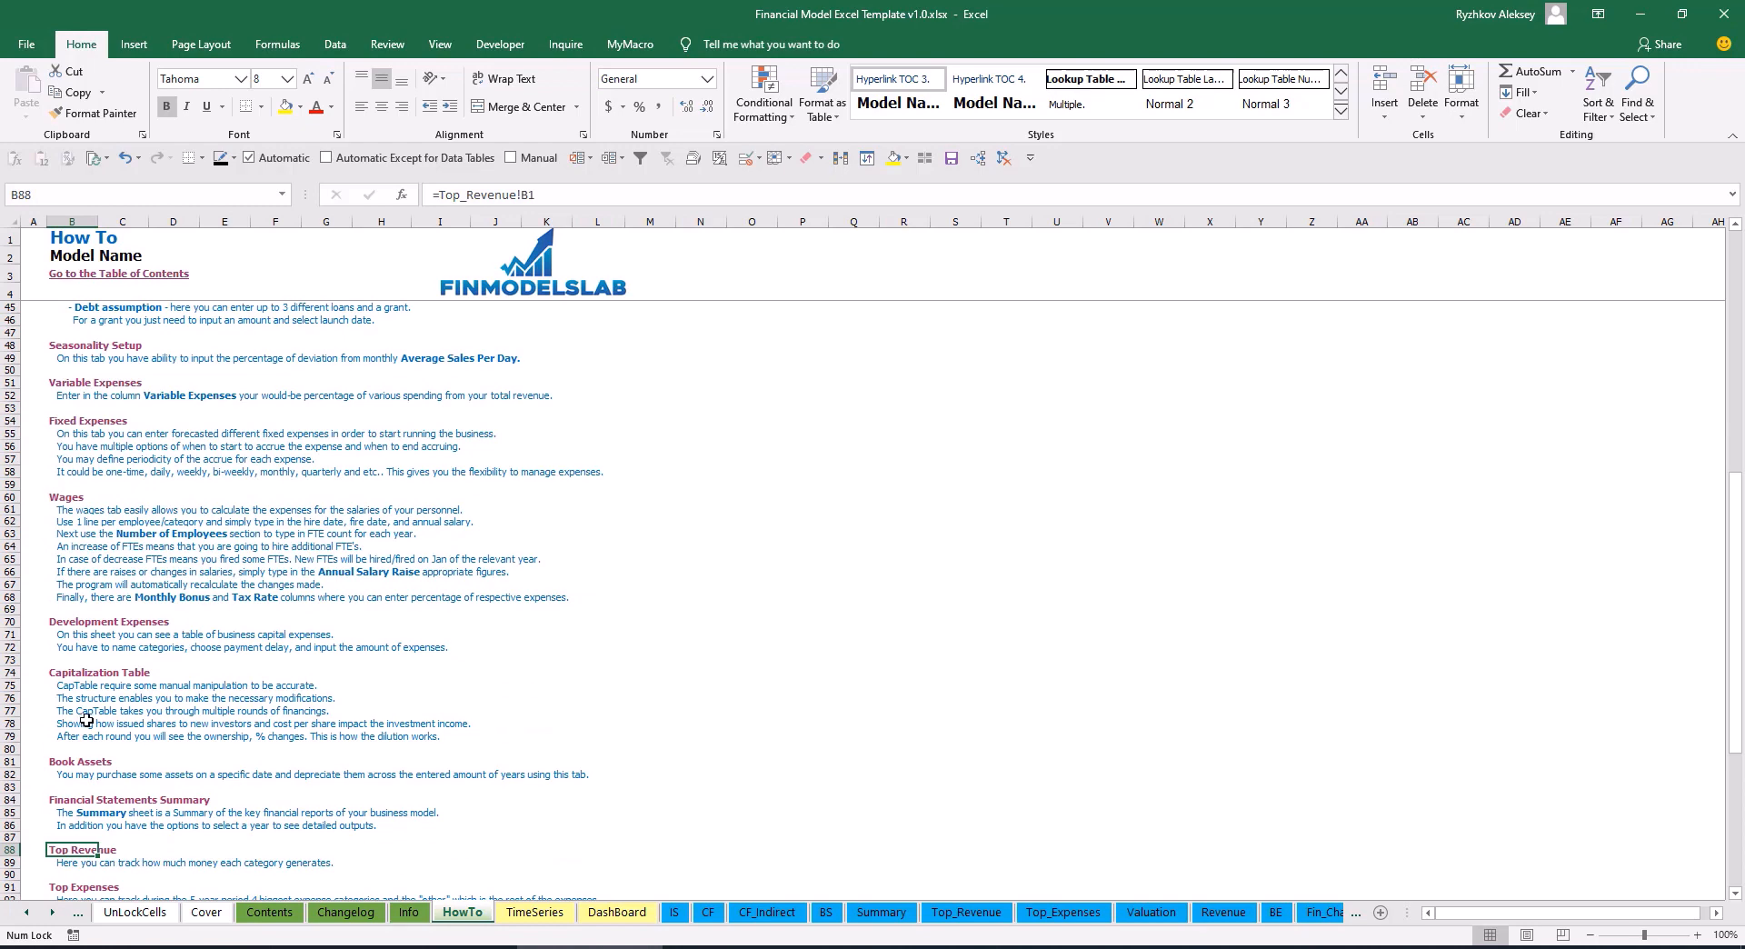
{"action": "scroll", "coordinate": [87, 719], "scroll_direction": "up", "scroll_amount": 12}
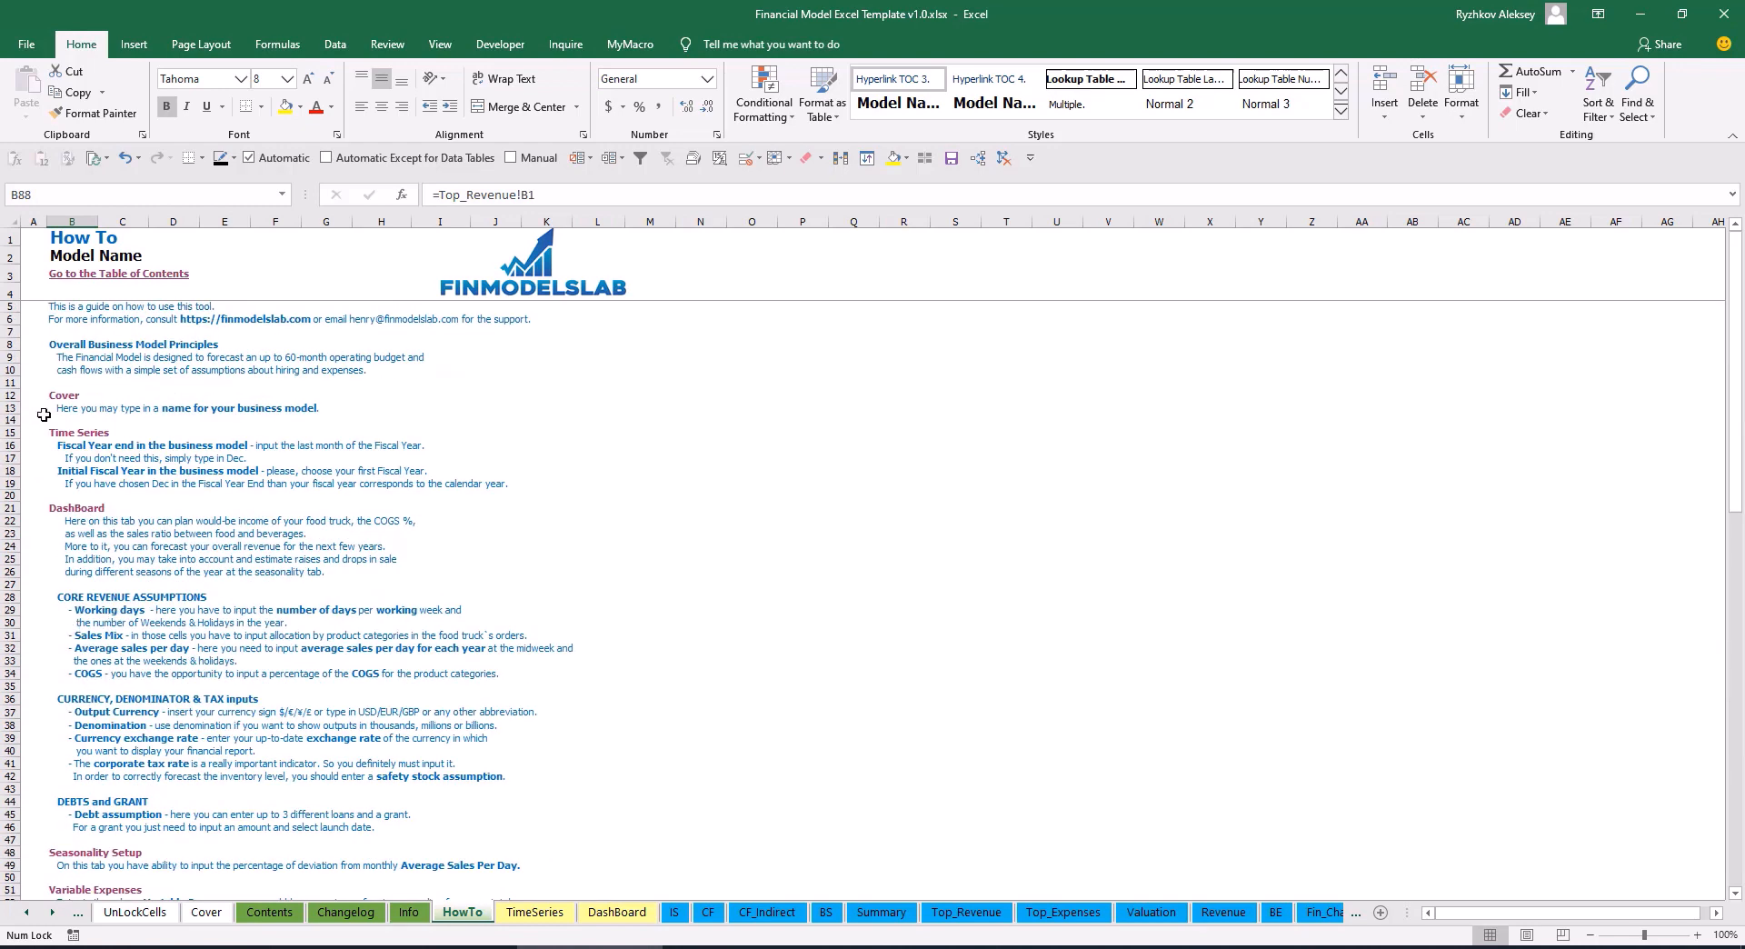
Read the How To guide's instructions from the business model principles down to the Top Revenue section
{"action": "scroll", "coordinate": [57, 485], "scroll_direction": "down", "scroll_amount": 10}
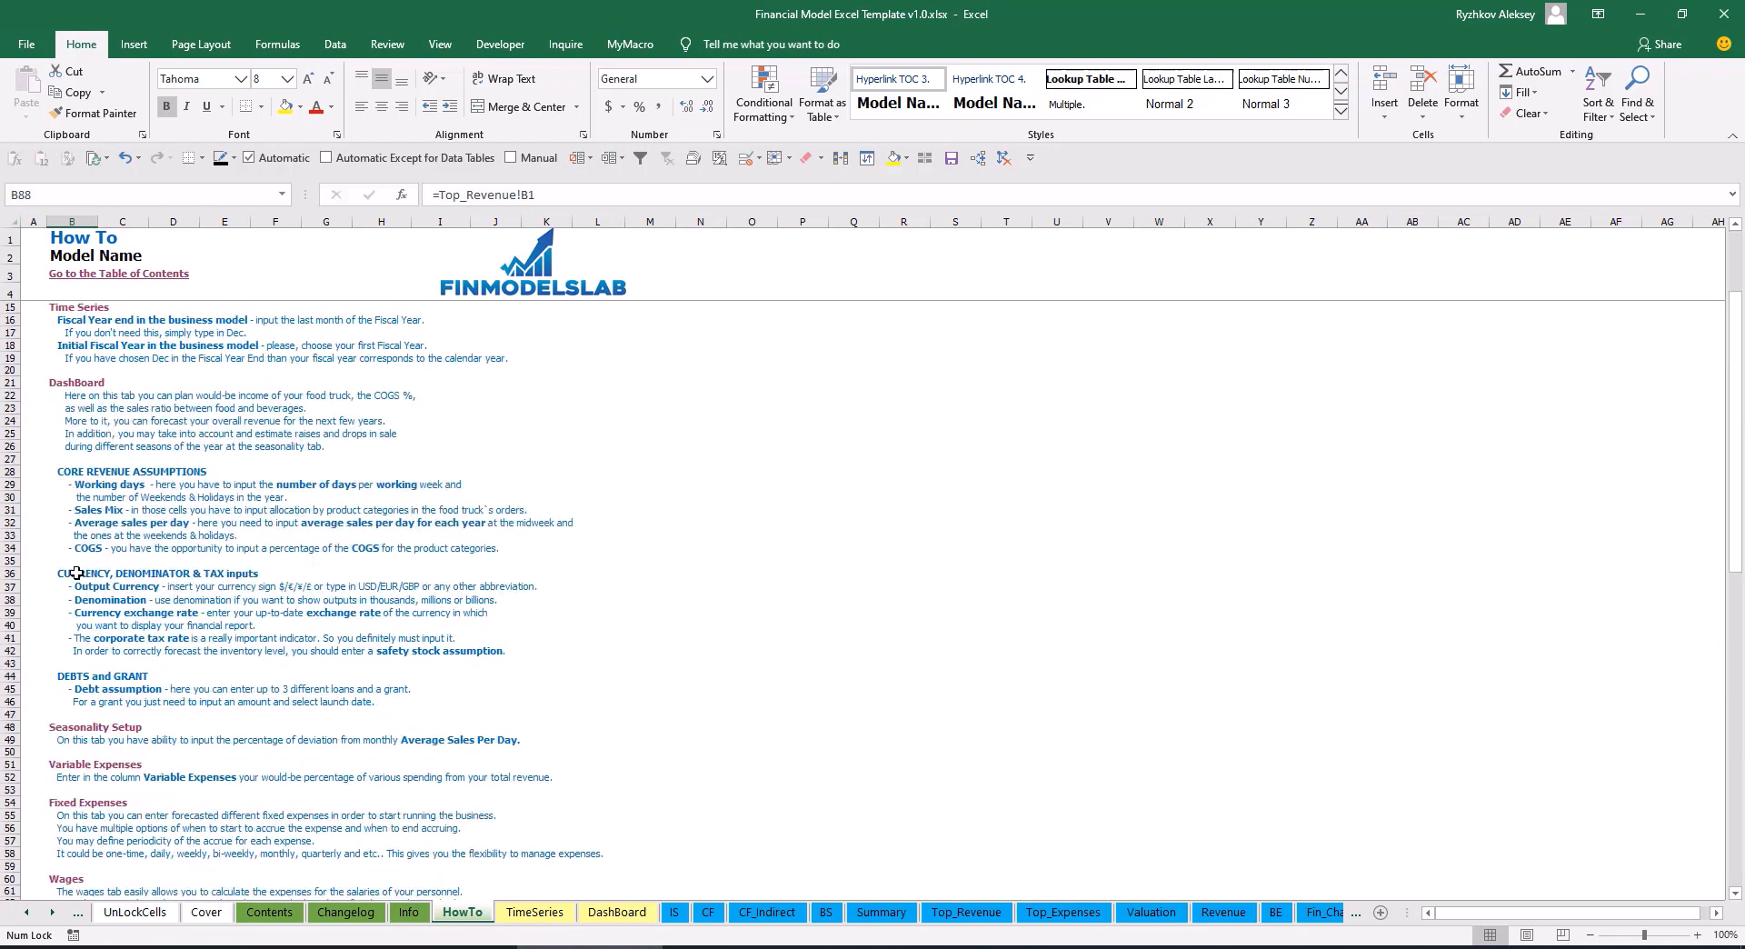
{"action": "scroll", "coordinate": [81, 516], "scroll_direction": "down", "scroll_amount": 3}
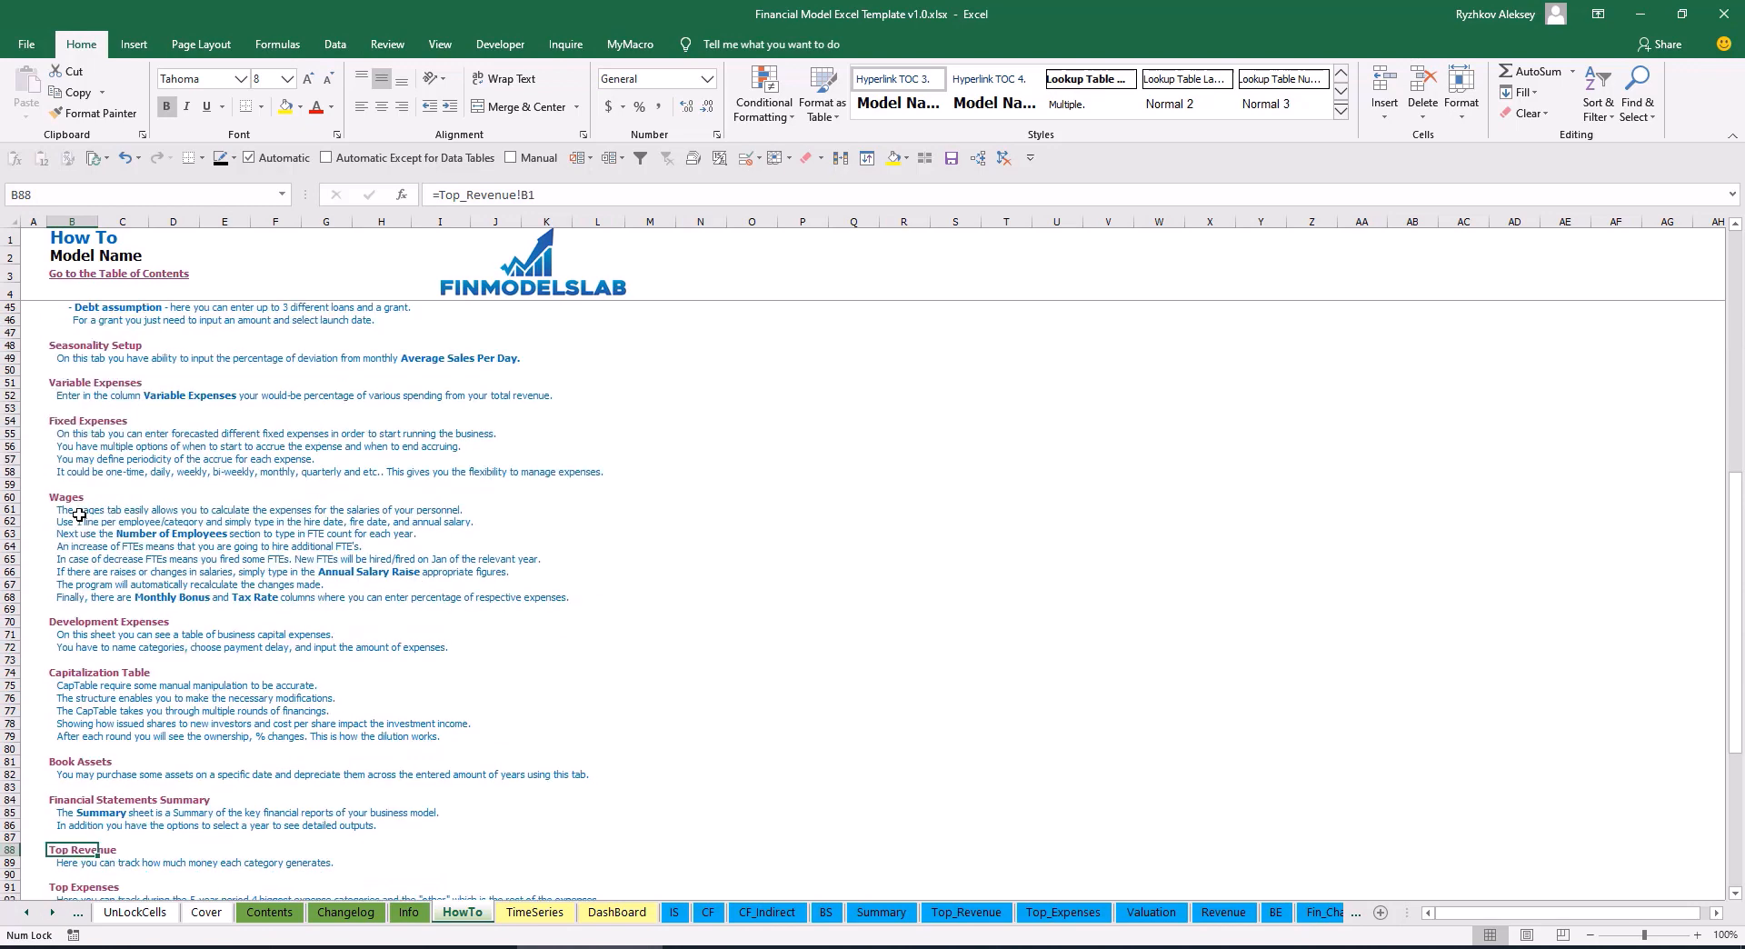
{"action": "left_click", "coordinate": [58, 764]}
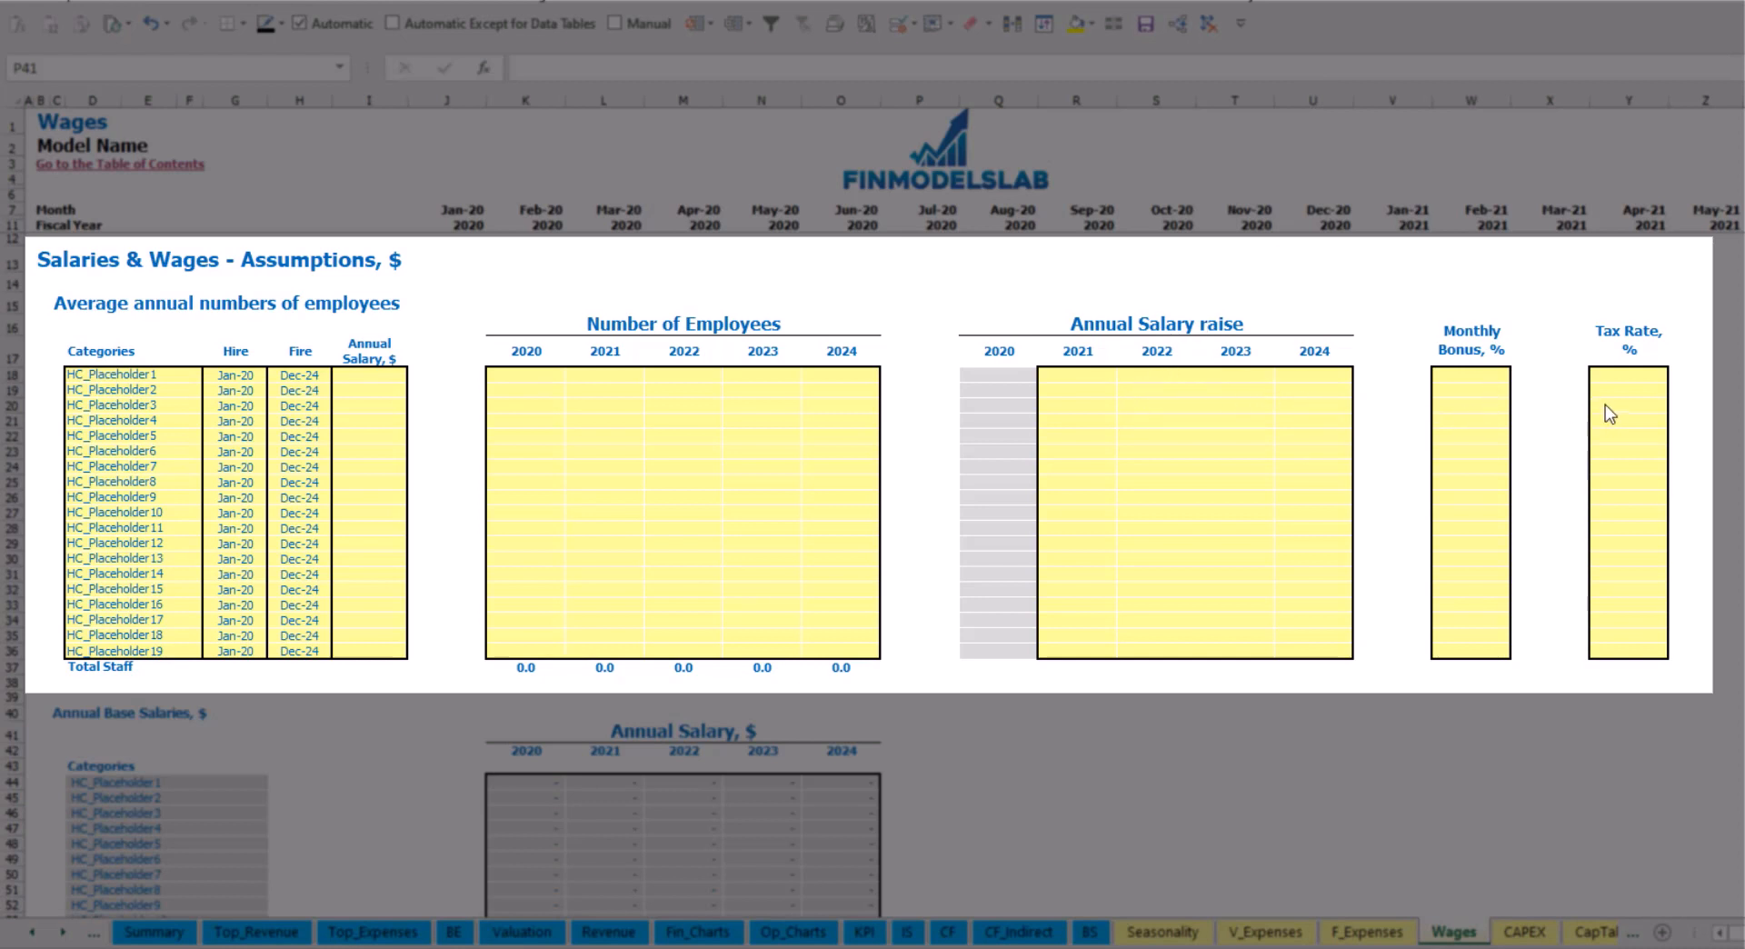
On the Wages sheet, name the first staff category CFO and set its hire date to Mar-20
{"action": "left_click", "coordinate": [177, 376]}
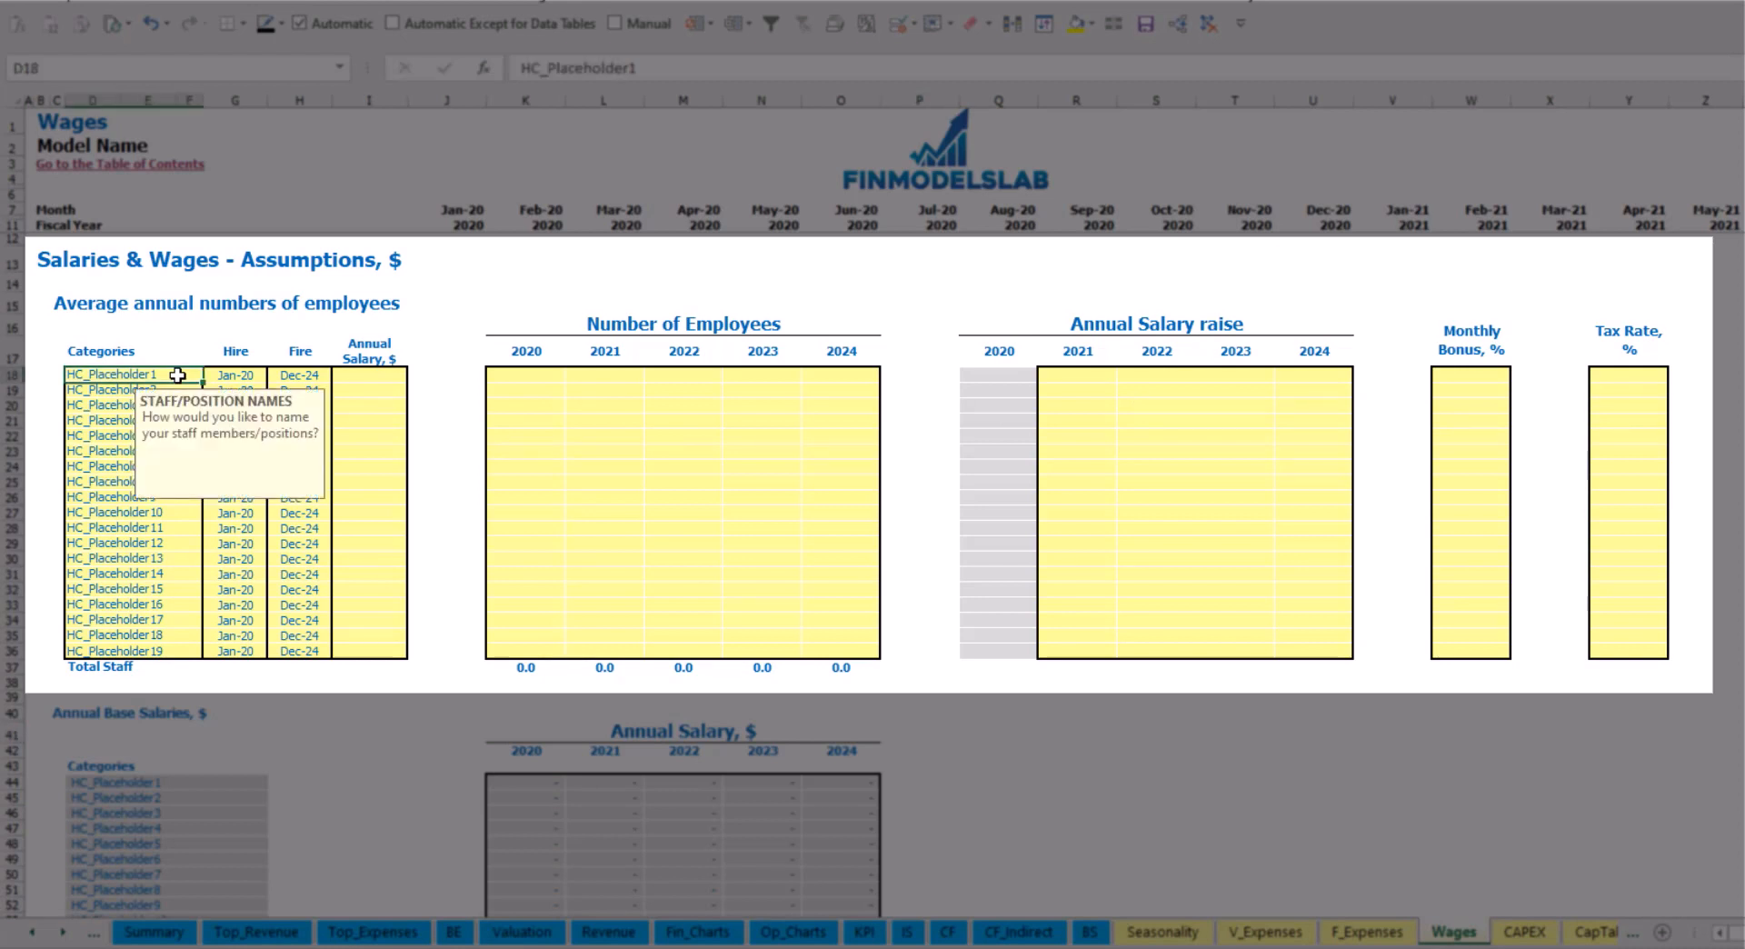
{"action": "type", "text": "CFO"}
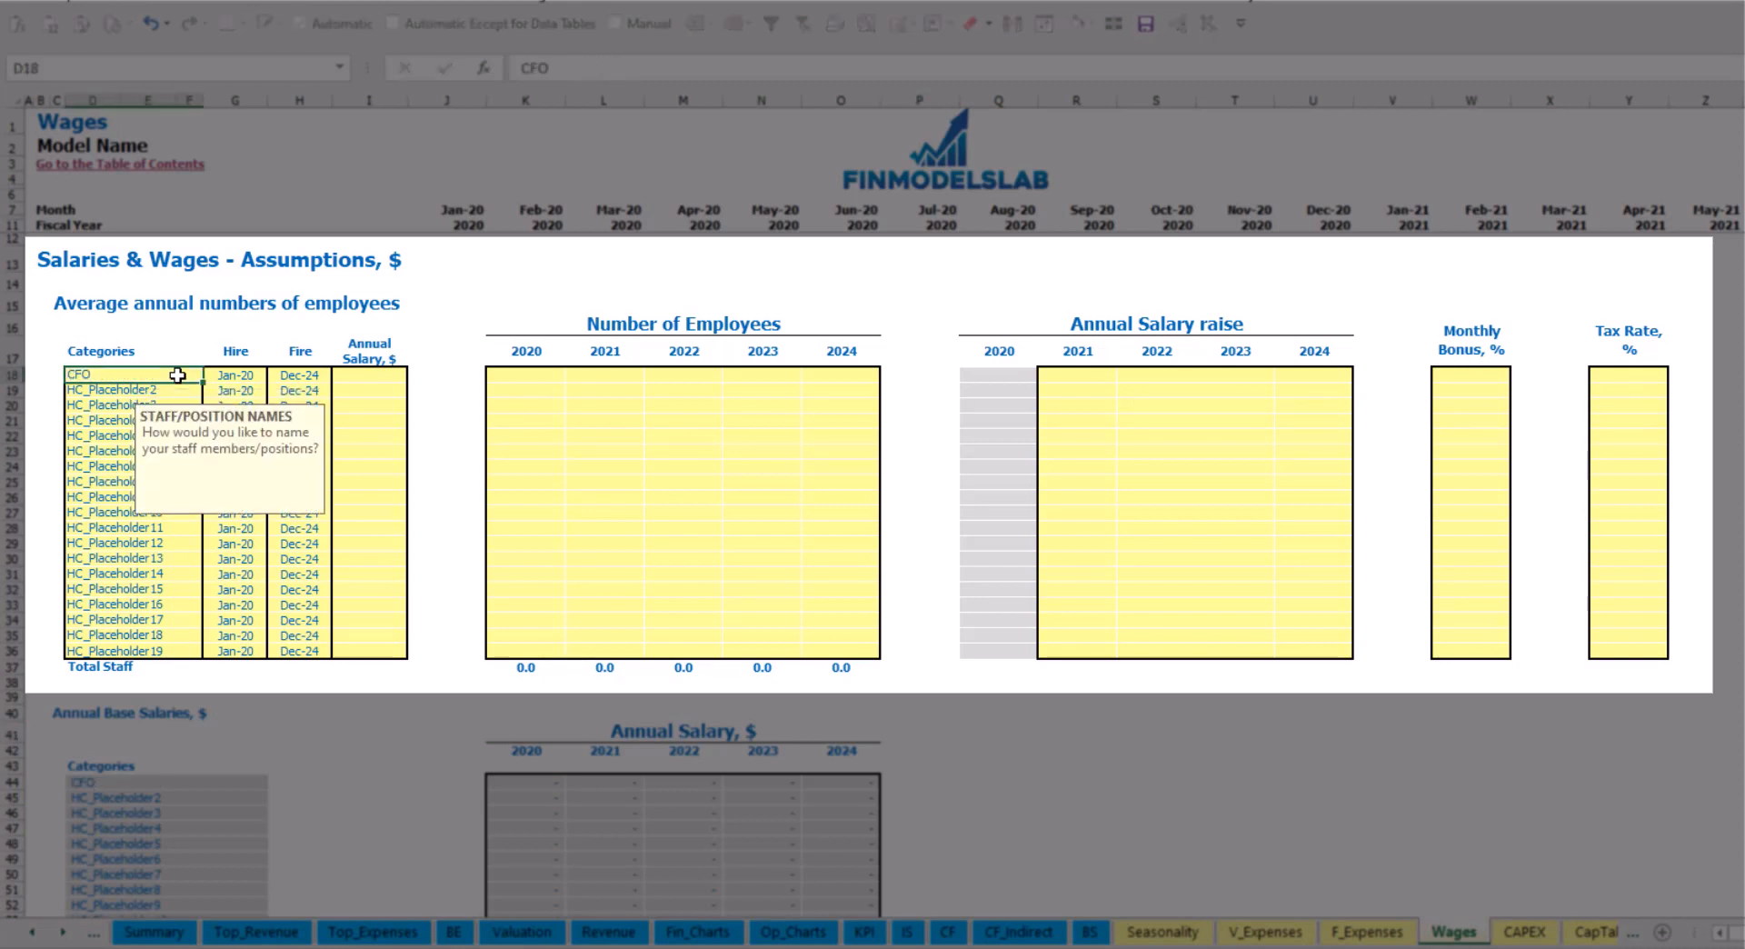
{"action": "key", "text": "Return"}
{"action": "left_click", "coordinate": [243, 375]}
{"action": "left_click", "coordinate": [272, 375]}
{"action": "key", "text": "Down"}
{"action": "key", "text": "Down"}
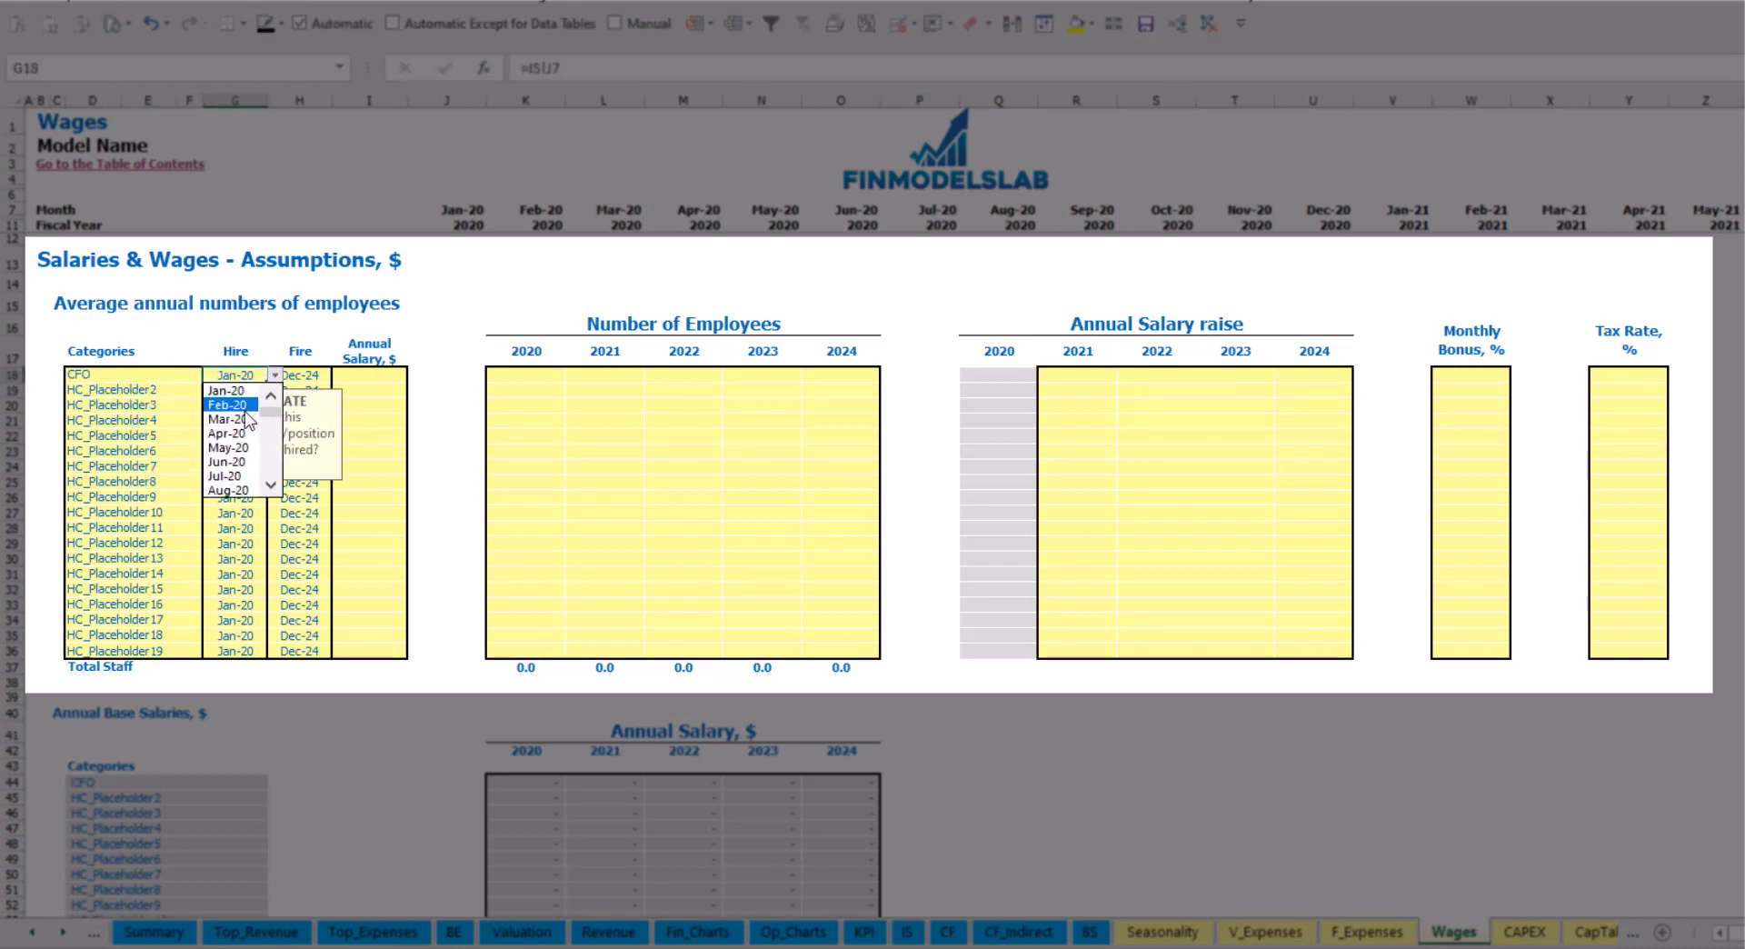
{"action": "key", "text": "Return"}
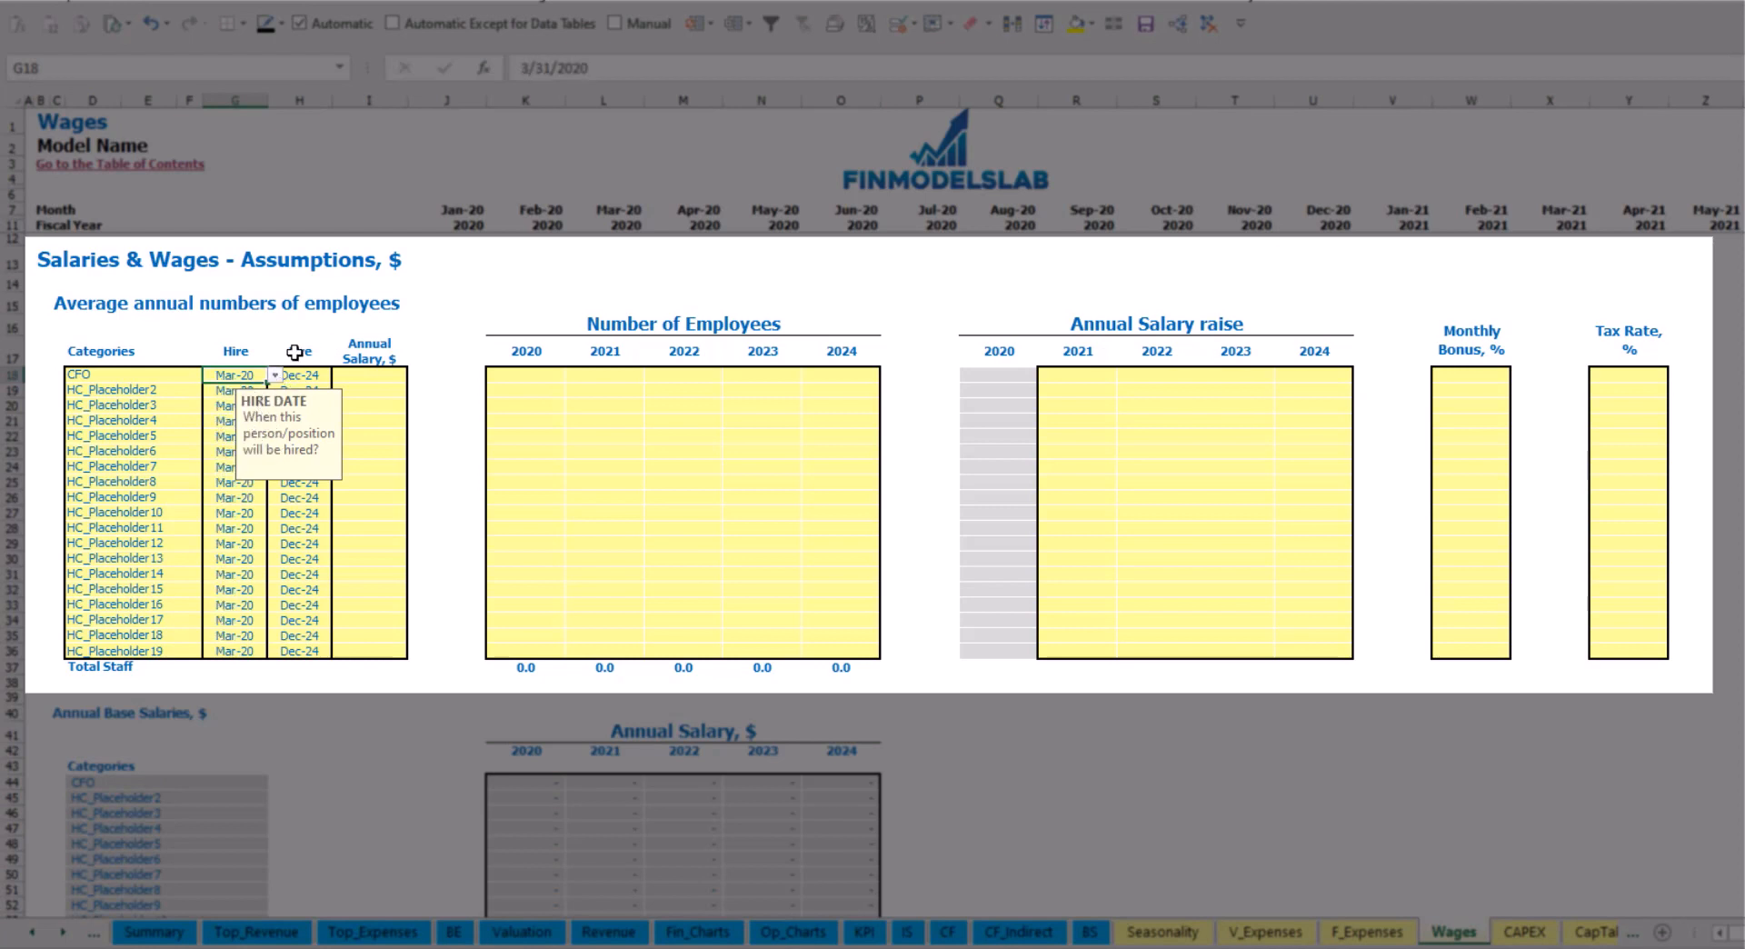
Check the CFO's fire date and enter an annual salary of 50000 for the position
{"action": "left_click", "coordinate": [318, 370]}
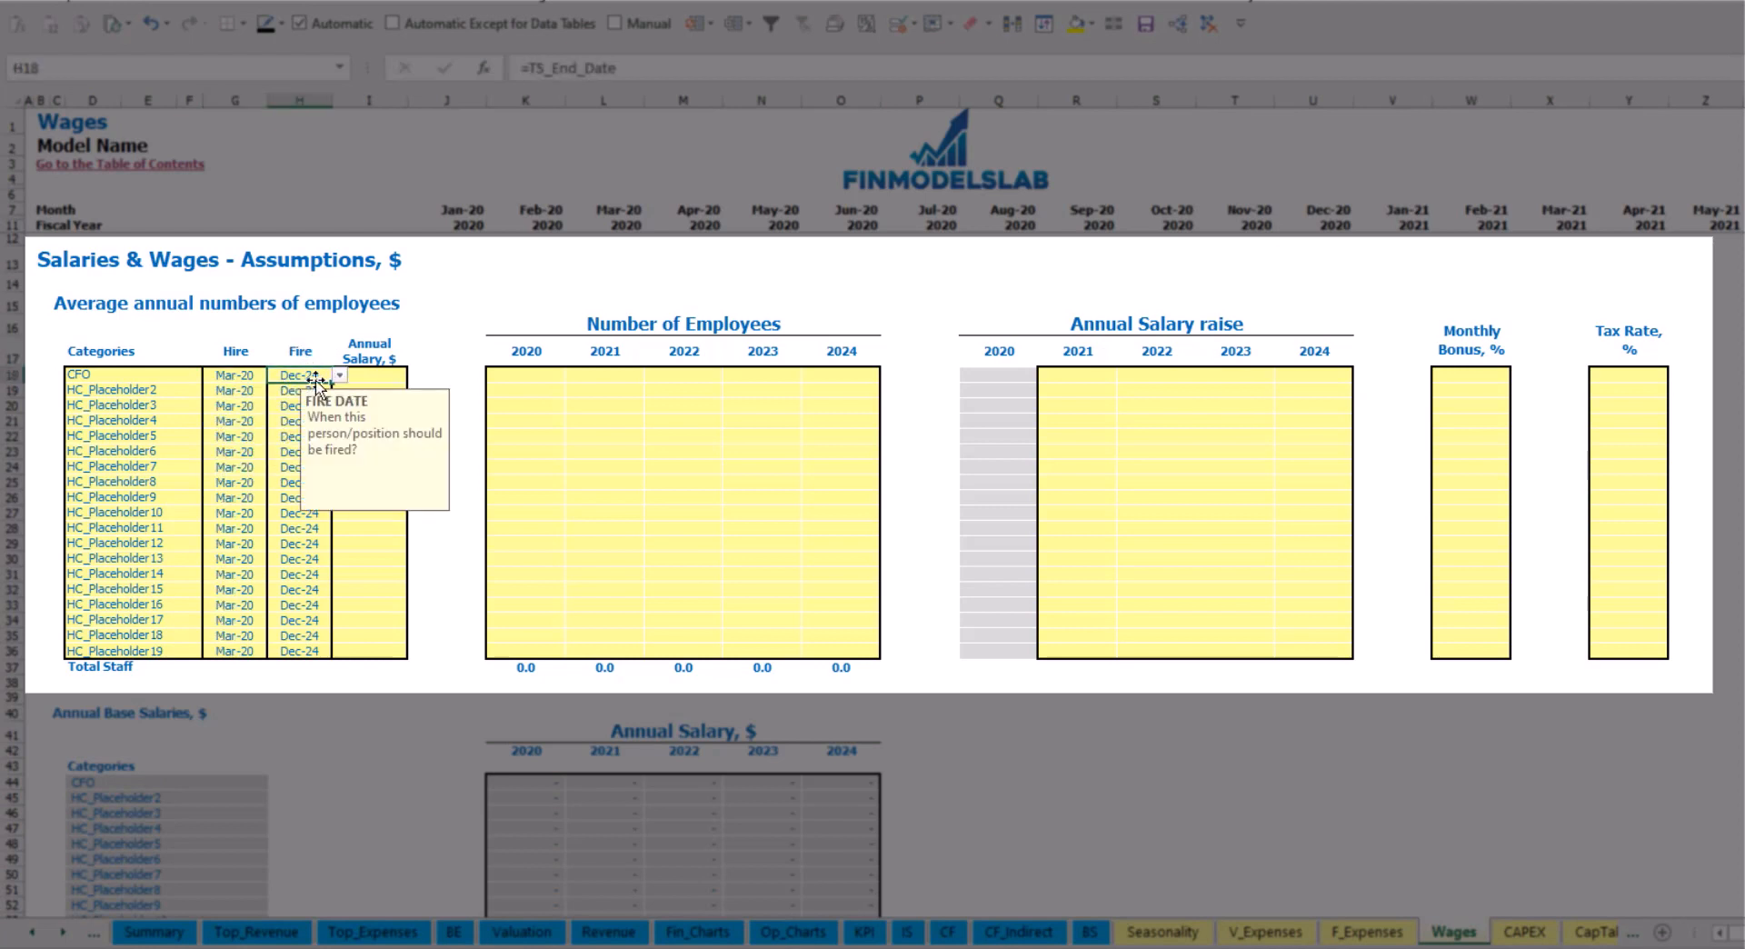
{"action": "left_click", "coordinate": [375, 377]}
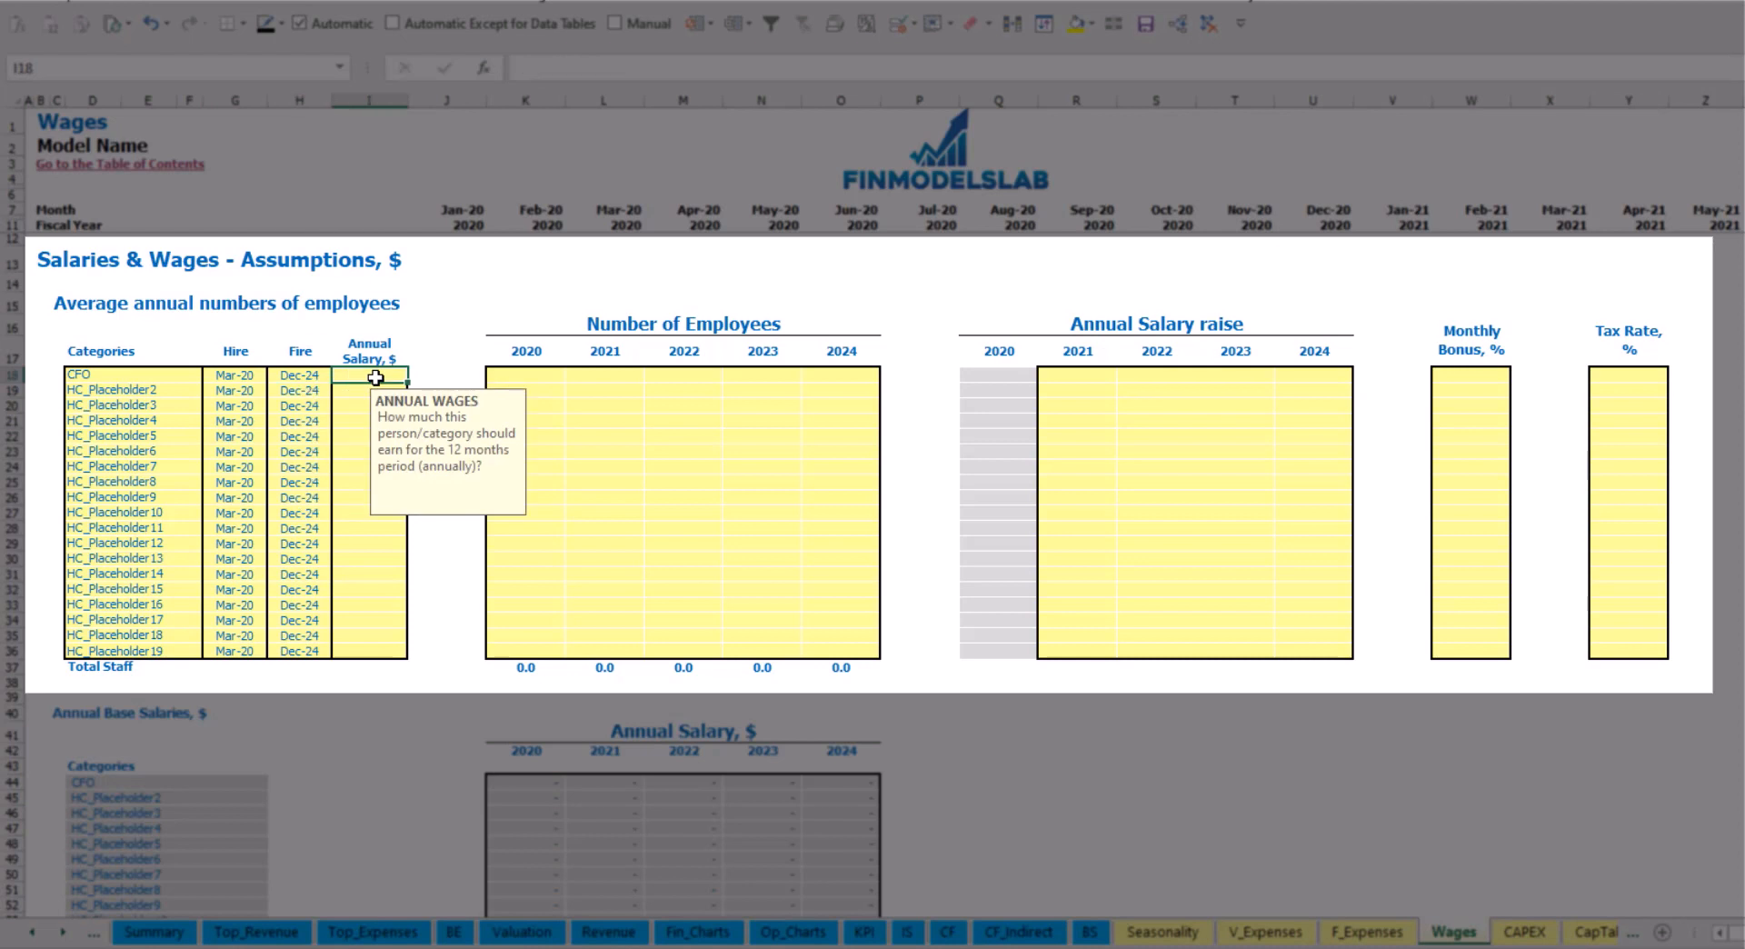
{"action": "type", "text": "50000"}
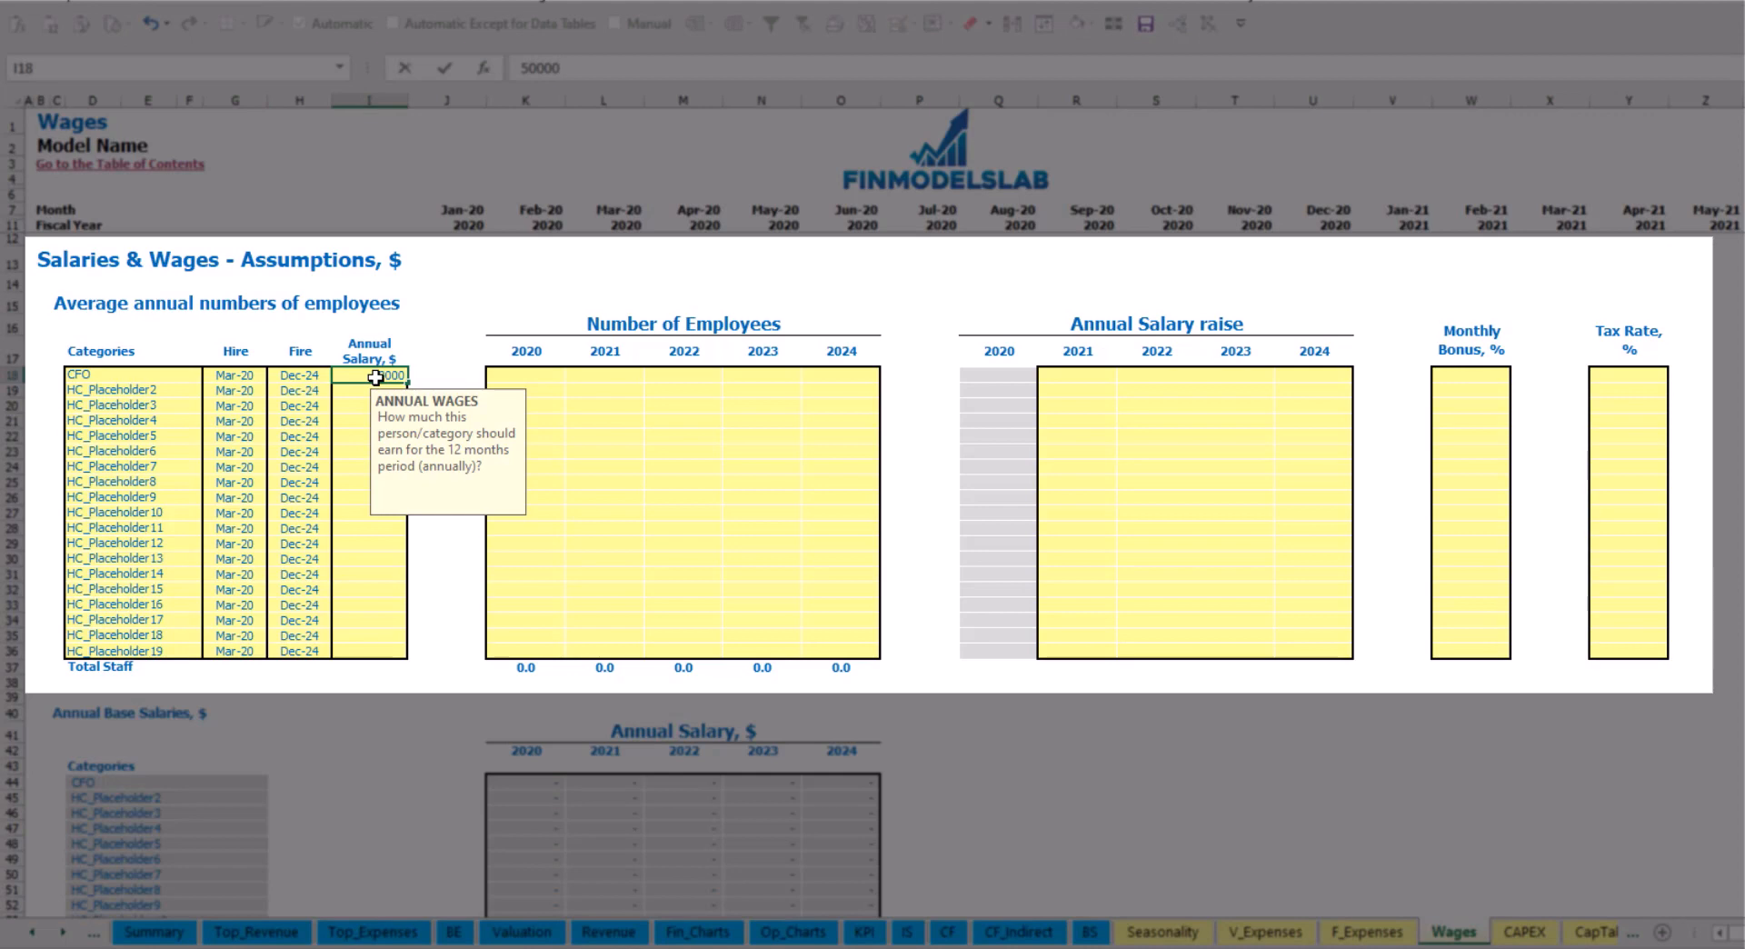
{"action": "key", "text": "Return"}
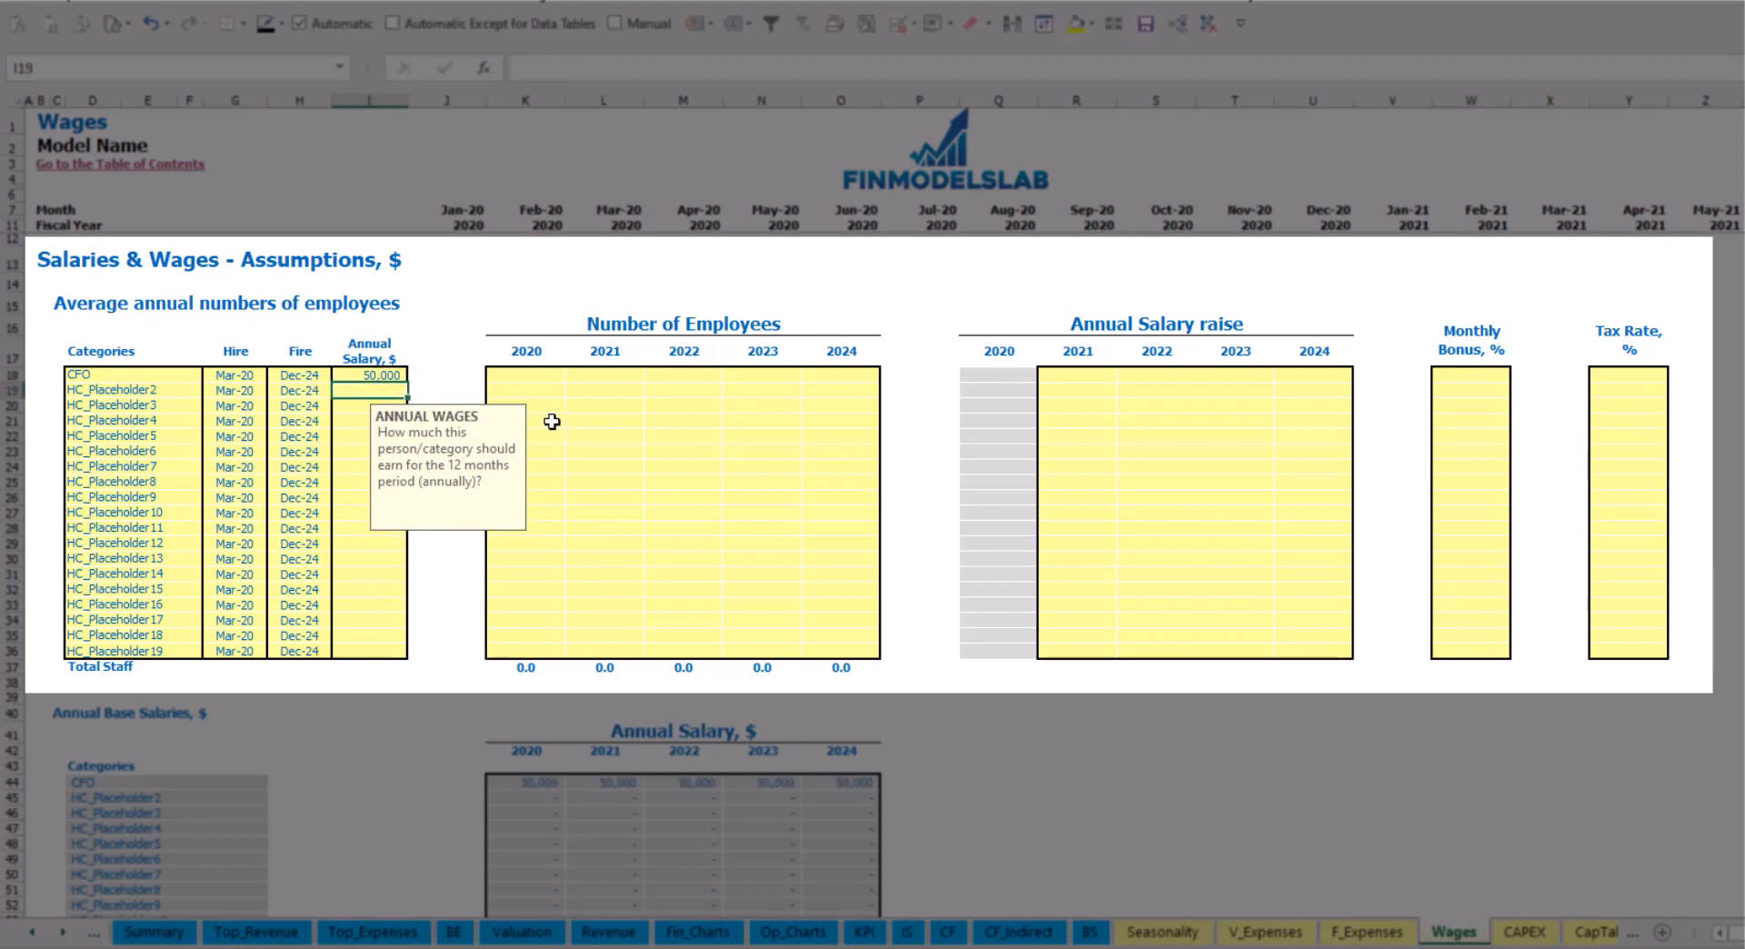
Set the CFO's number of employees to 1 for each year from 2020 to 2024
{"action": "left_click", "coordinate": [547, 380]}
{"action": "type", "text": "1"}
{"action": "key", "text": "Tab"}
{"action": "type", "text": "1"}
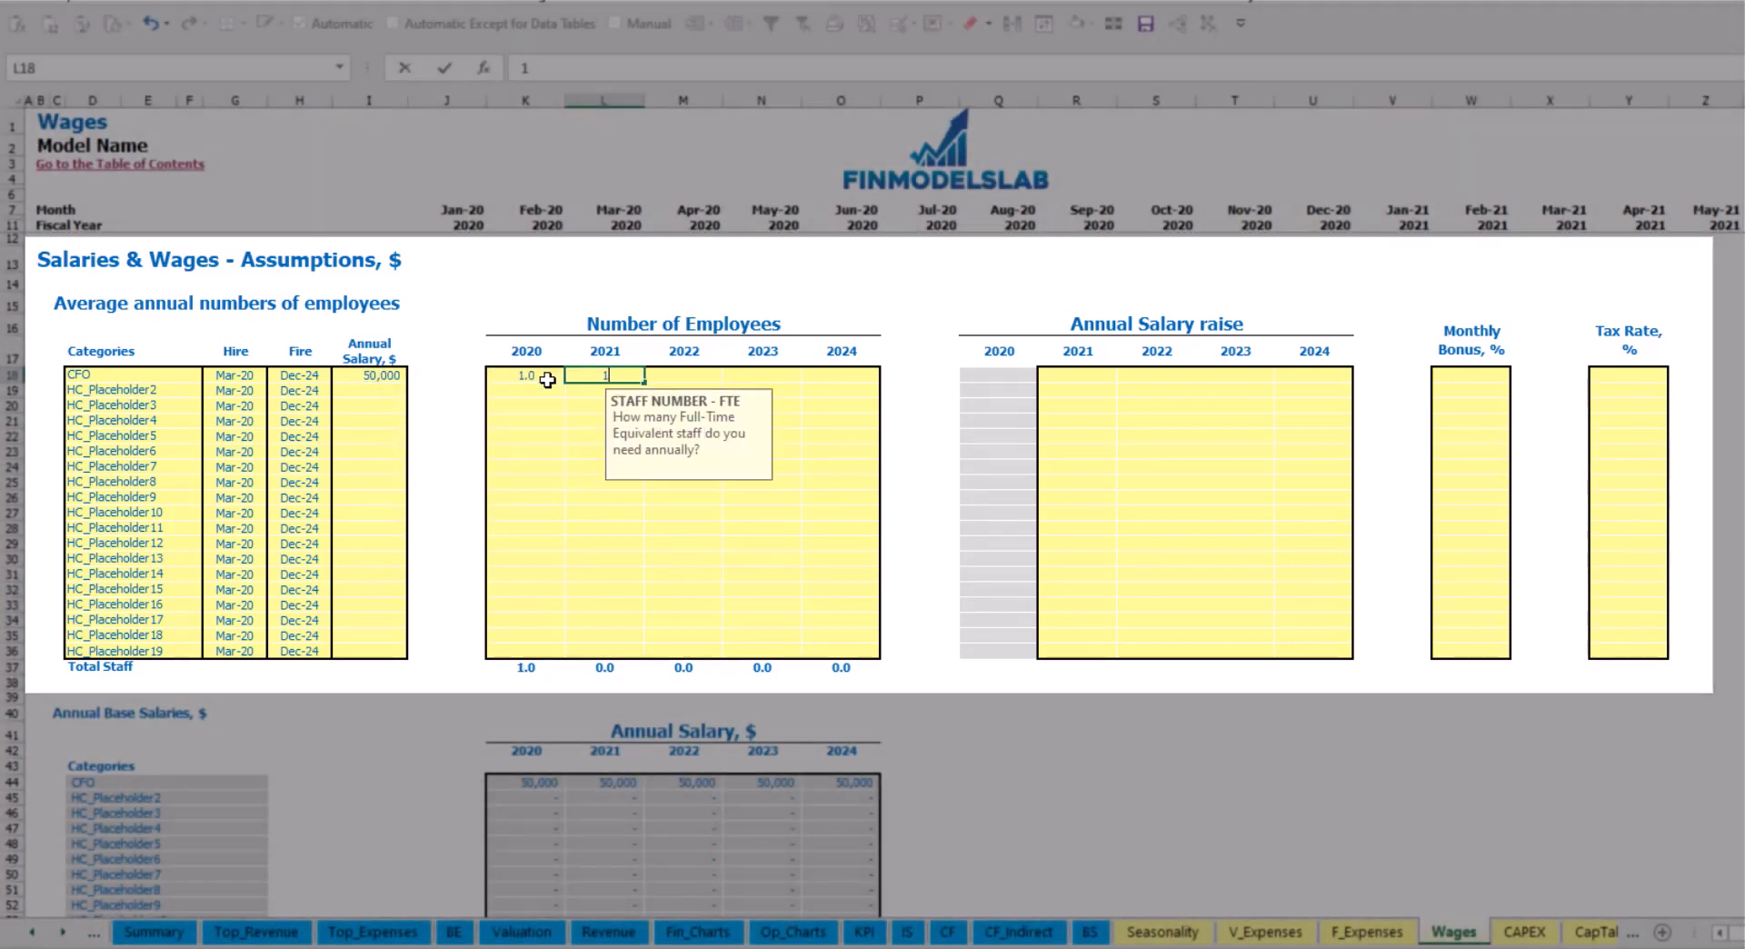
{"action": "key", "text": "Tab"}
{"action": "type", "text": "1"}
{"action": "key", "text": "Tab"}
{"action": "type", "text": "1"}
{"action": "key", "text": "Tab"}
{"action": "key", "text": "Tab"}
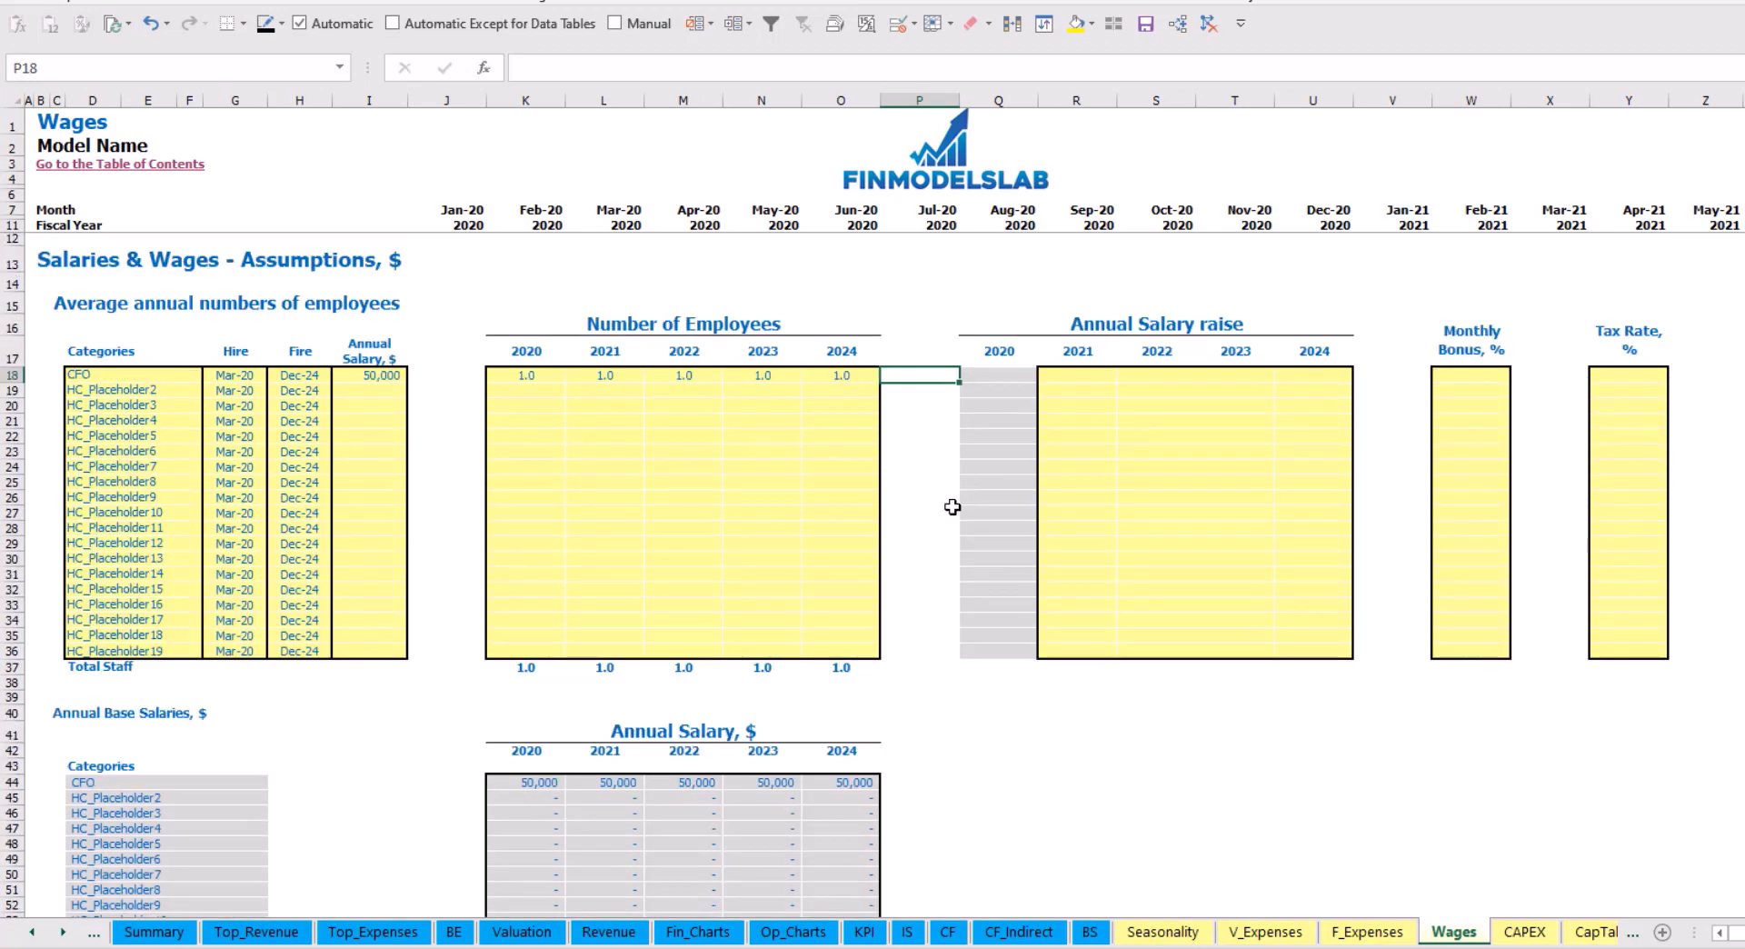
Examine the CFO's monthly headcount across the Total Staff Numbers table, and return to the wage assumptions
{"action": "scroll", "coordinate": [691, 645], "scroll_direction": "down", "scroll_amount": 13}
{"action": "left_click", "coordinate": [628, 489]}
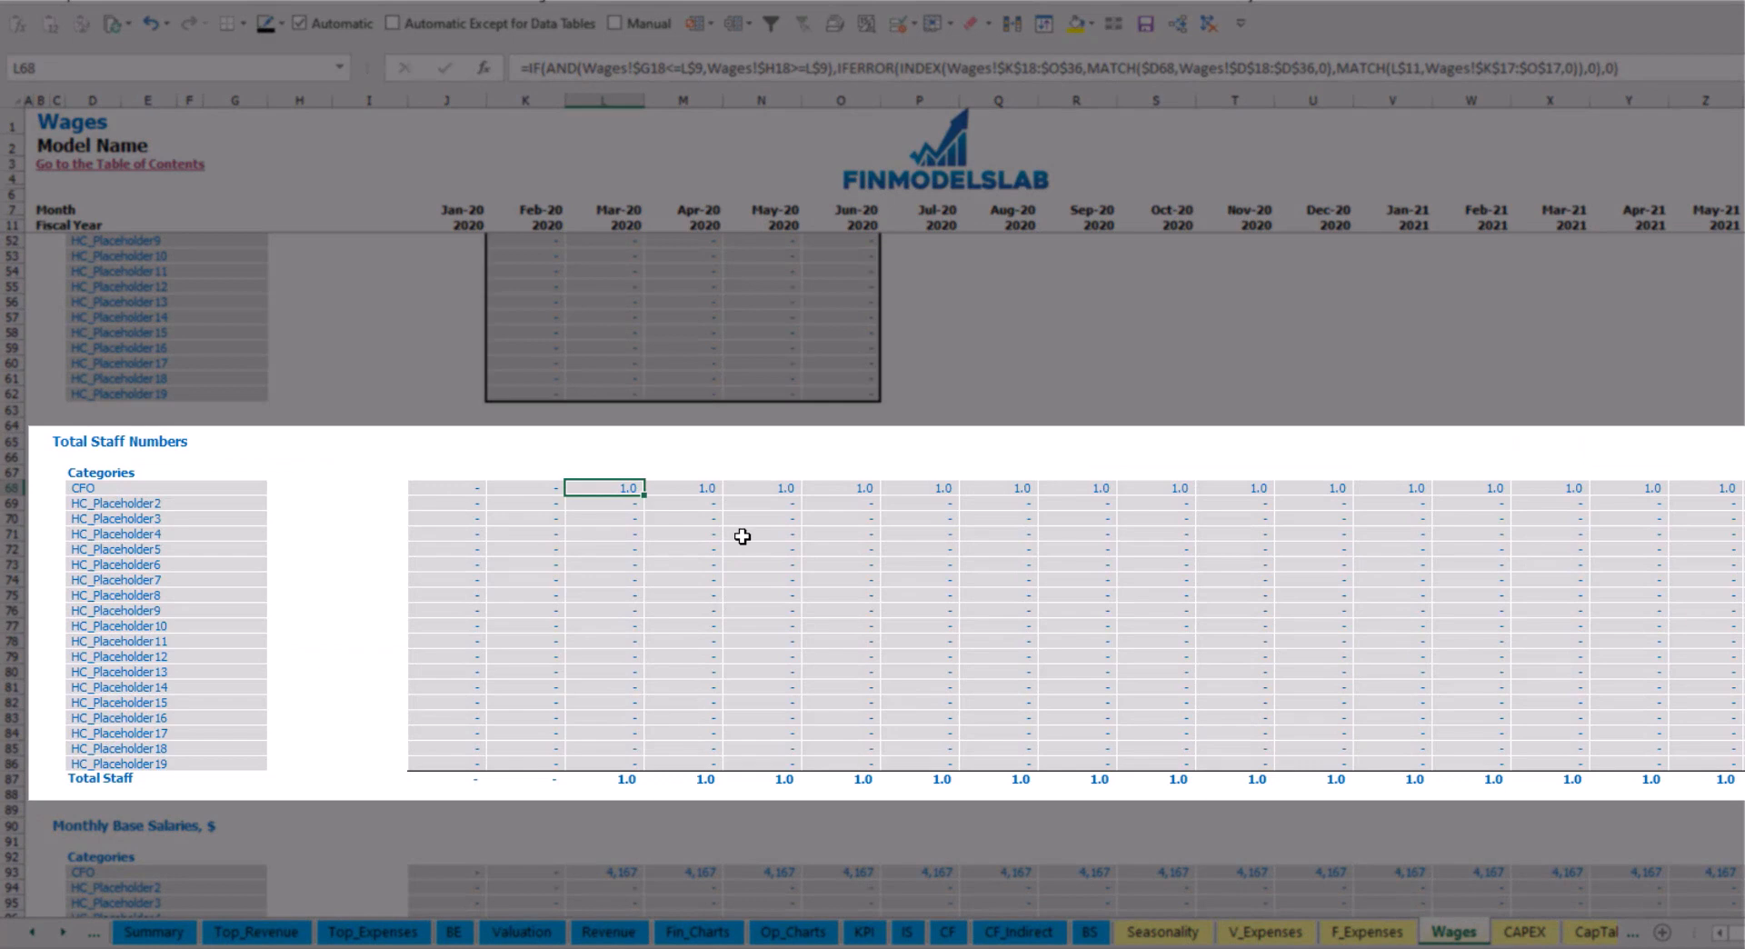
{"action": "key", "text": "ctrl+Right"}
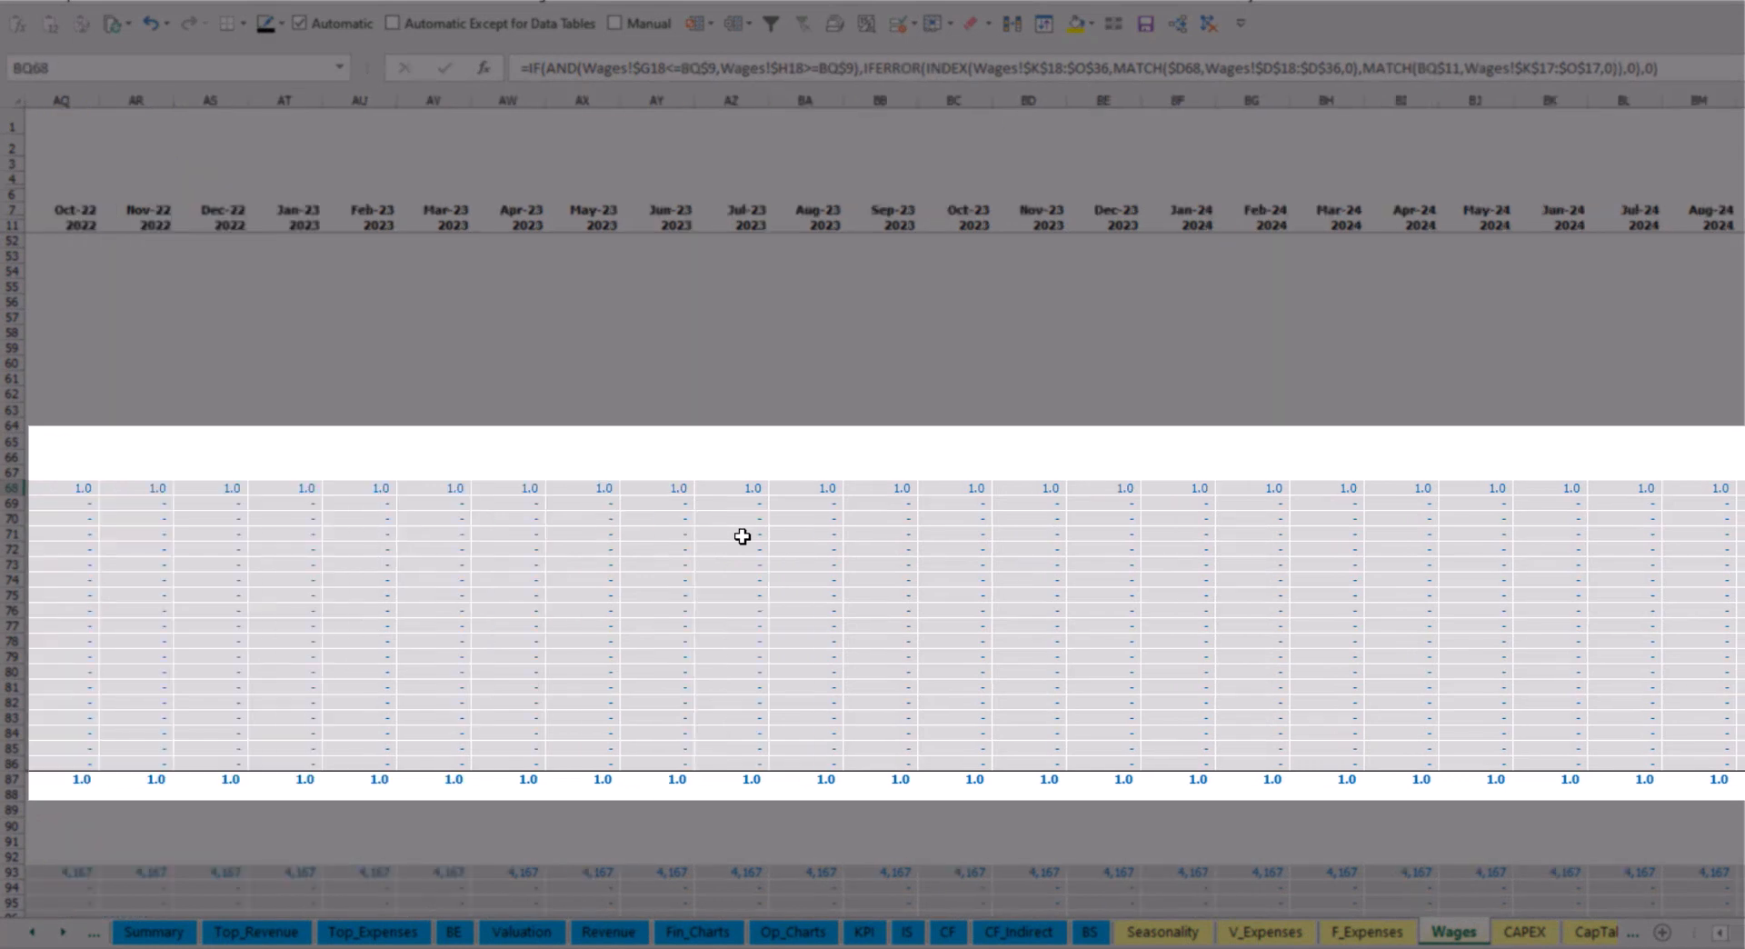
{"action": "key", "text": "Home"}
{"action": "scroll", "coordinate": [742, 536], "scroll_direction": "up", "scroll_amount": 10}
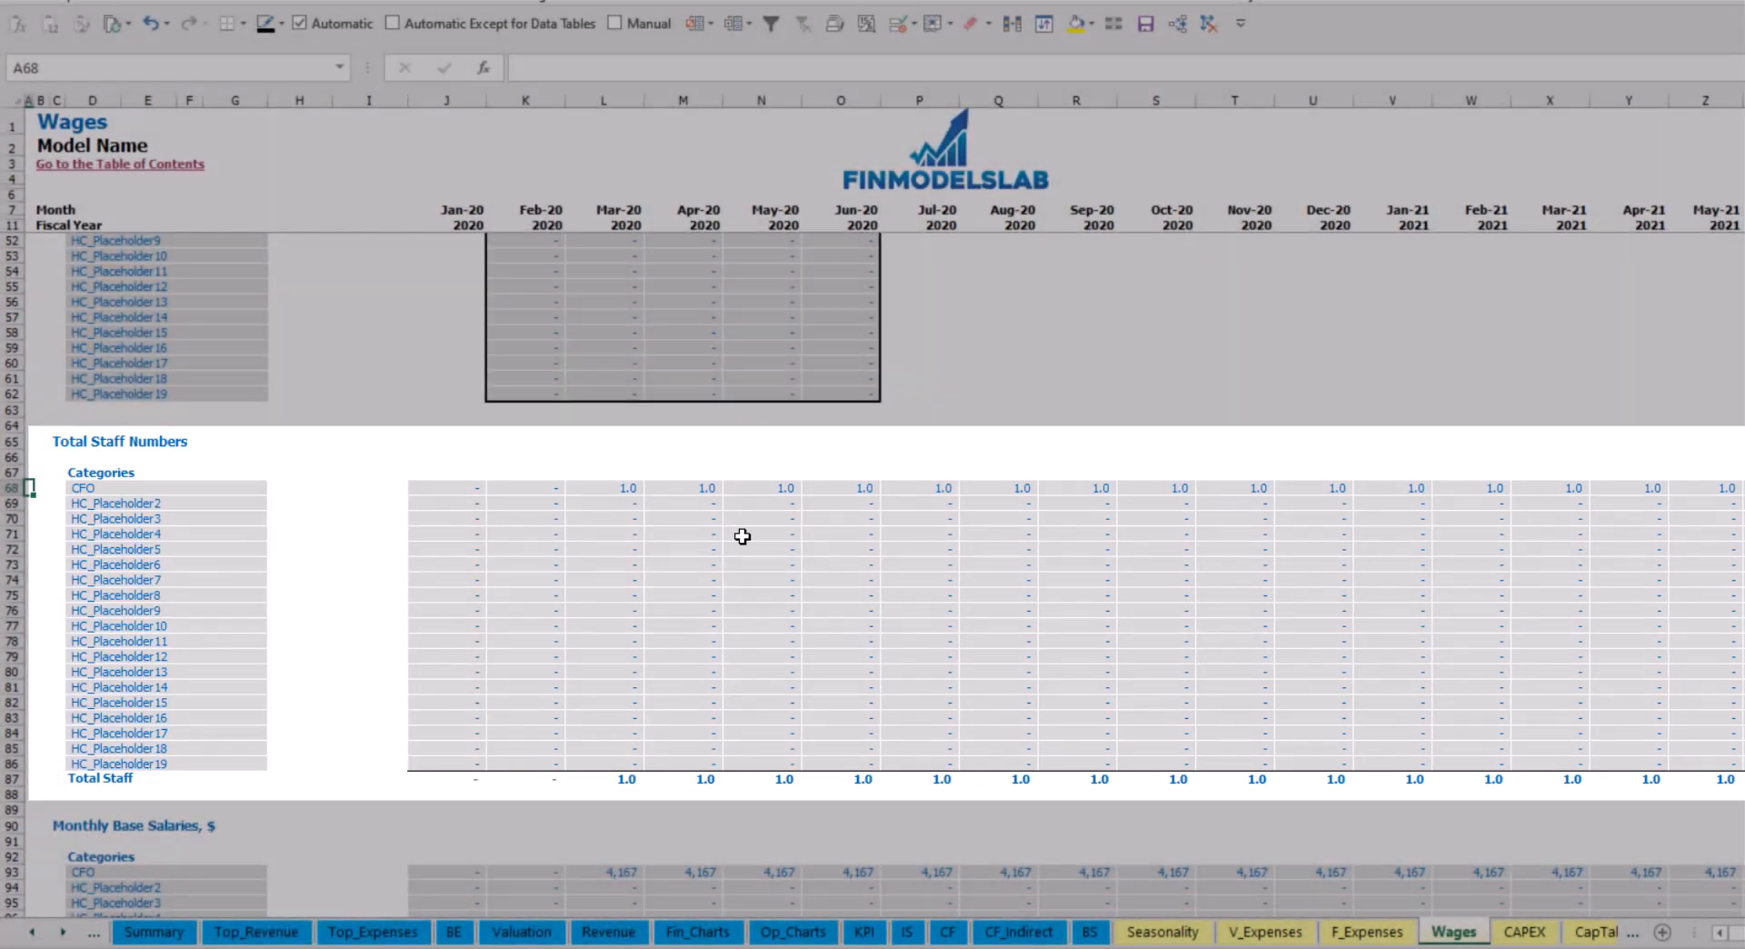
Enter a 5% annual salary raise for the CFO in 2021 and copy it to 2022 through 2024
{"action": "left_click", "coordinate": [1085, 376]}
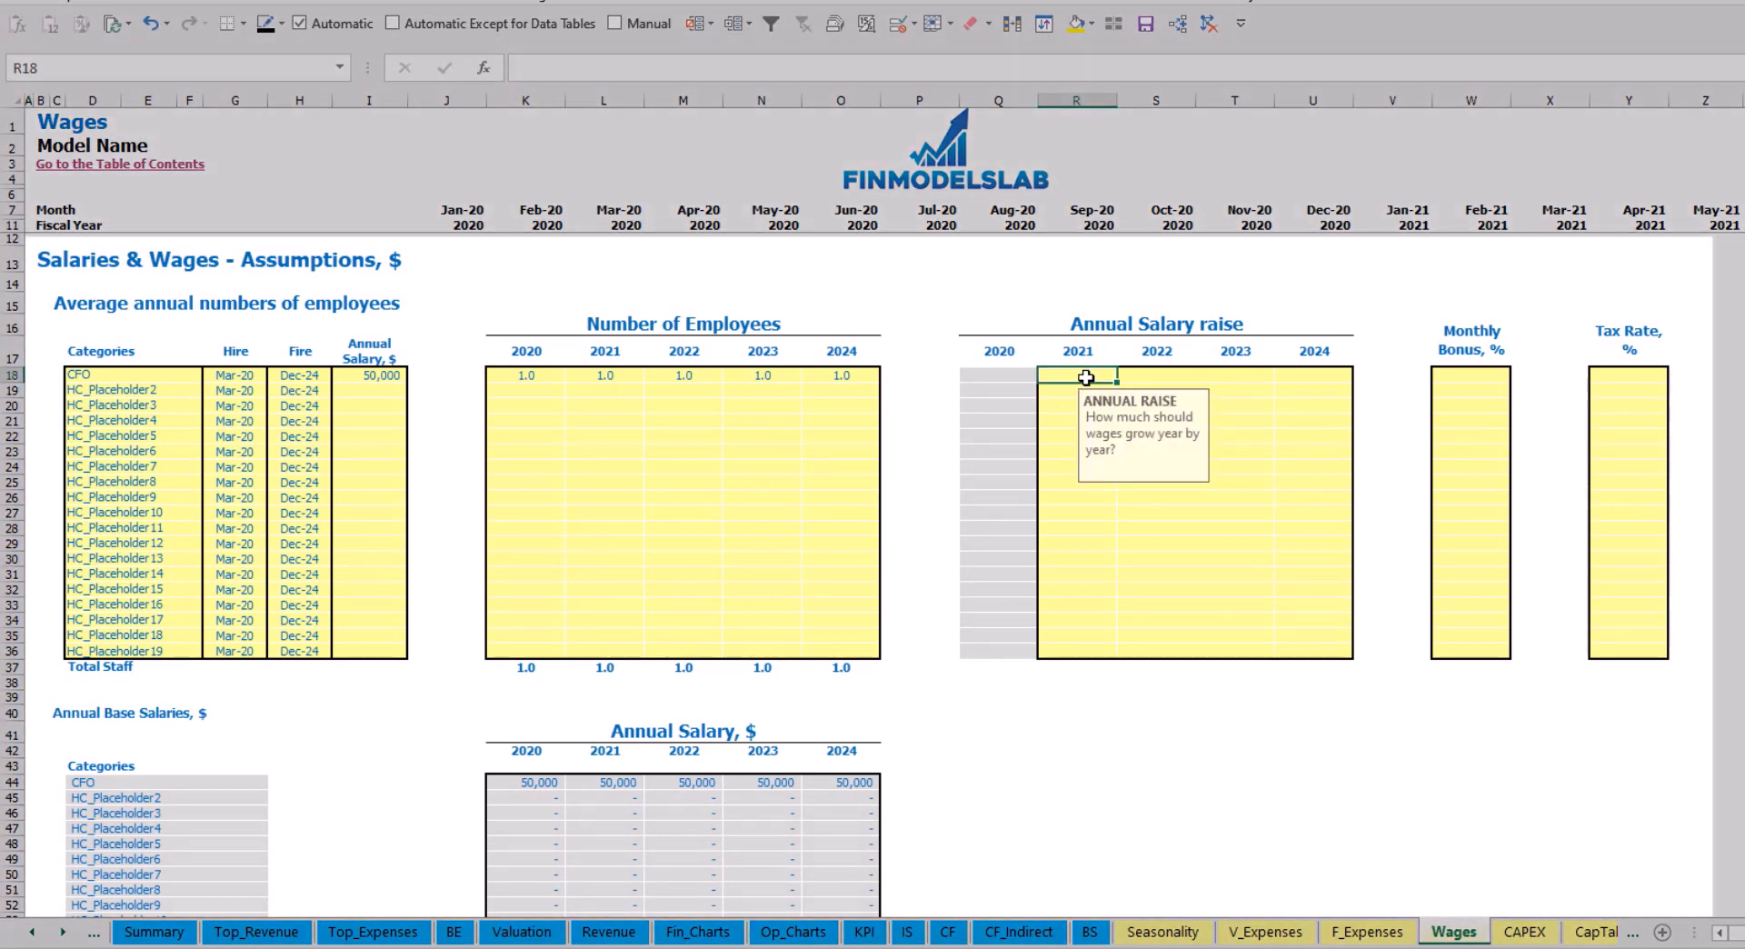
{"action": "key", "text": "ctrl+c"}
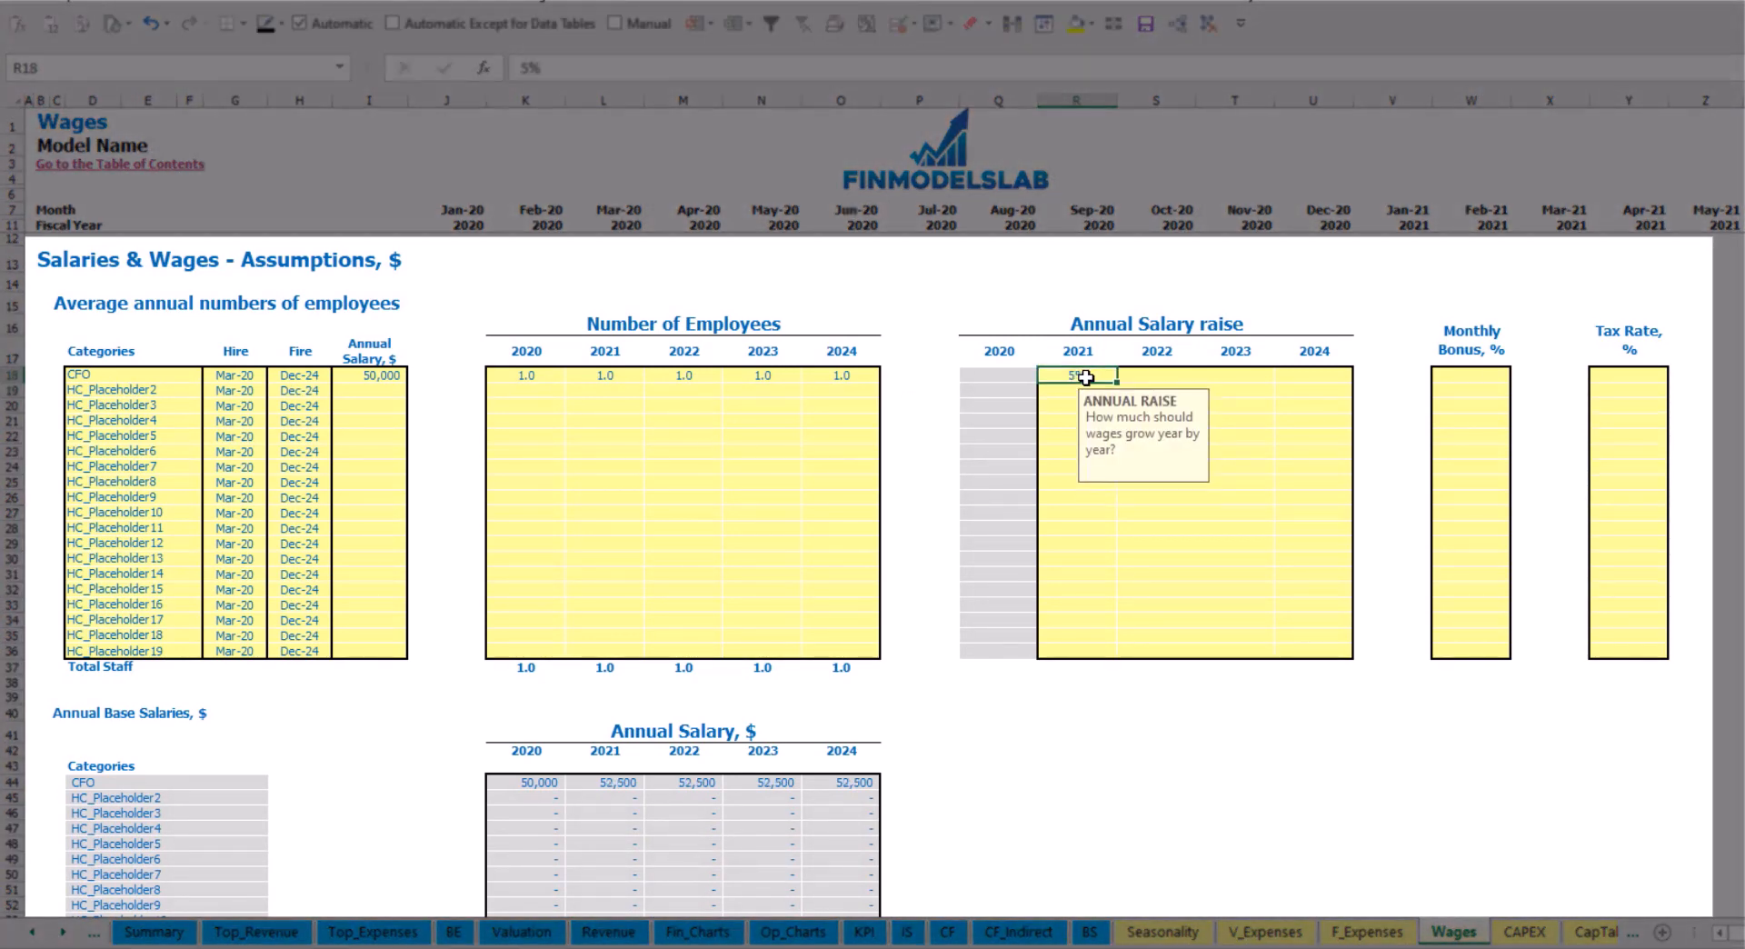
{"action": "key", "text": "Right"}
{"action": "key", "text": "shift+Right"}
{"action": "key", "text": "shift+Right"}
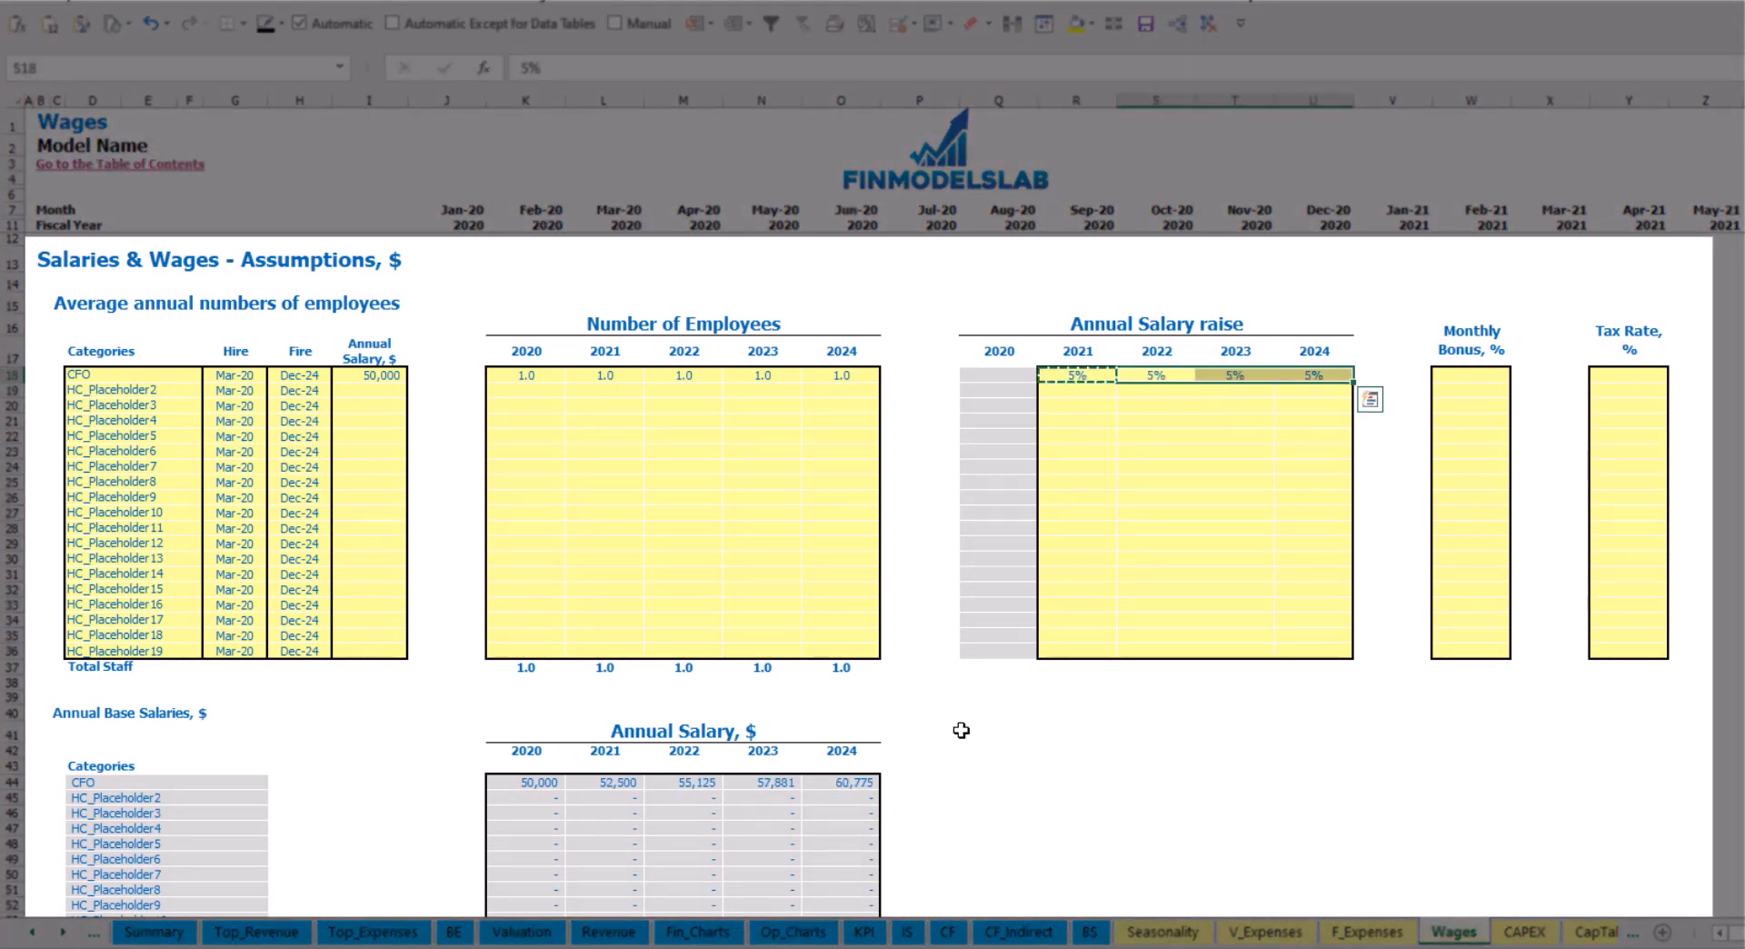
{"action": "key", "text": "ctrl+v"}
{"action": "left_click", "coordinate": [961, 727]}
Compare the CFO's calculated annual salaries for 2020 to 2024 with the base salary and yearly raises
{"action": "left_click_drag", "start_coordinate": [533, 787], "coordinate": [837, 783]}
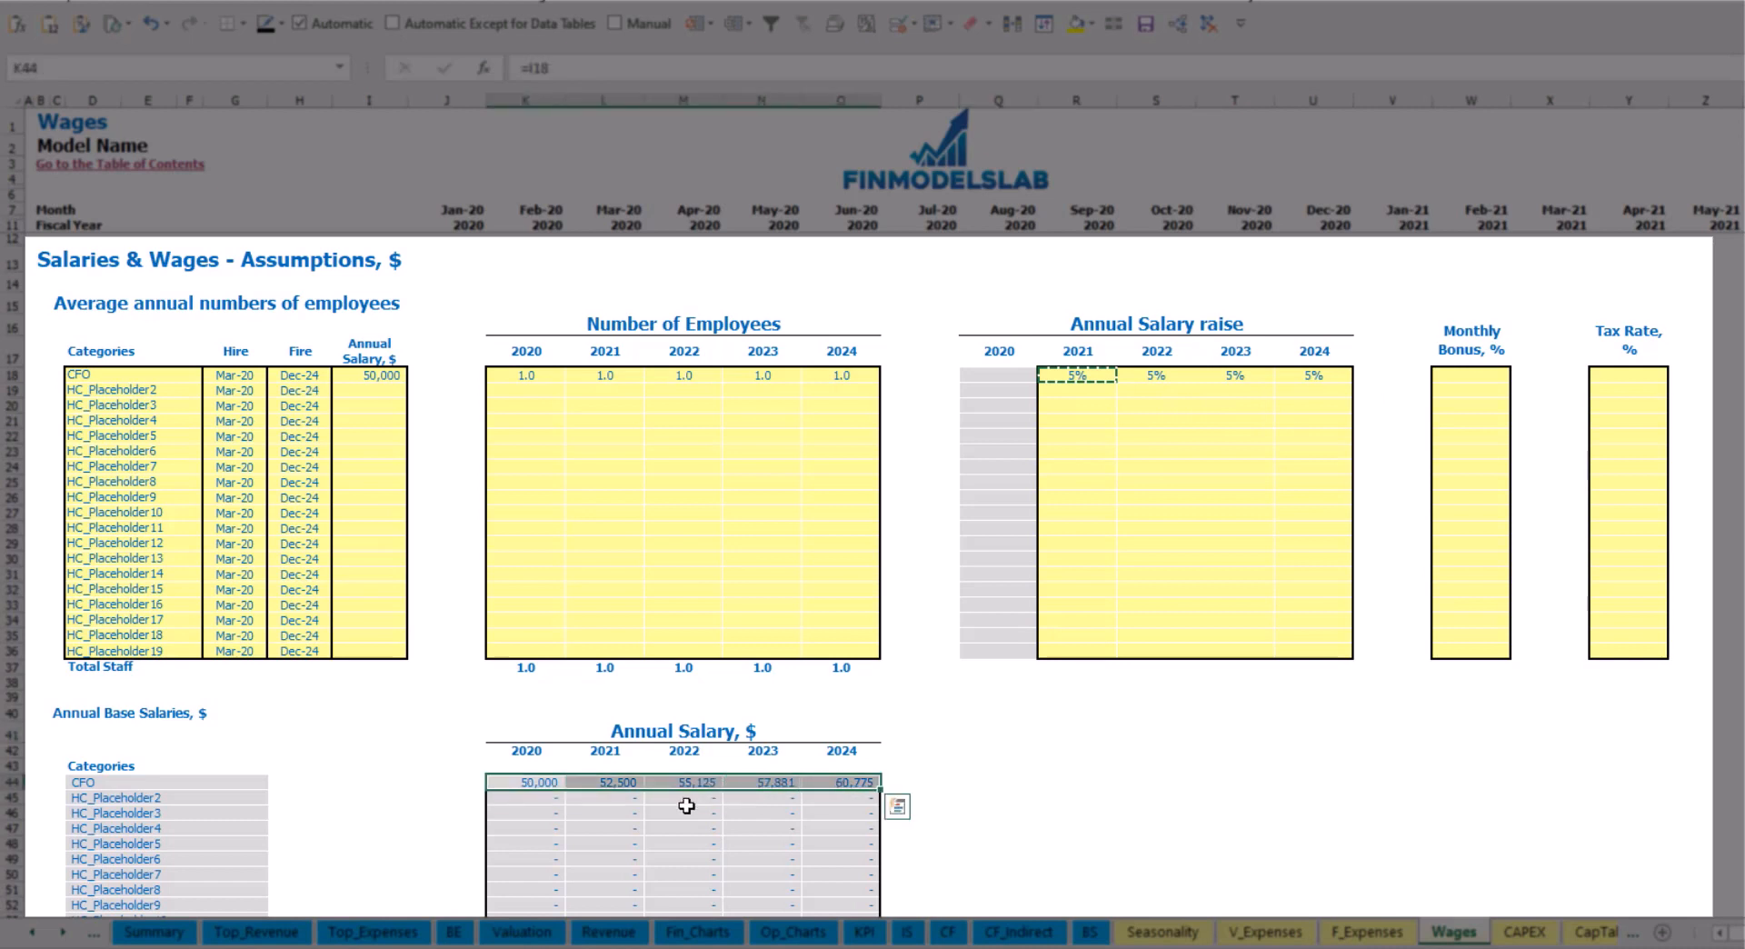
{"action": "left_click", "coordinate": [618, 800]}
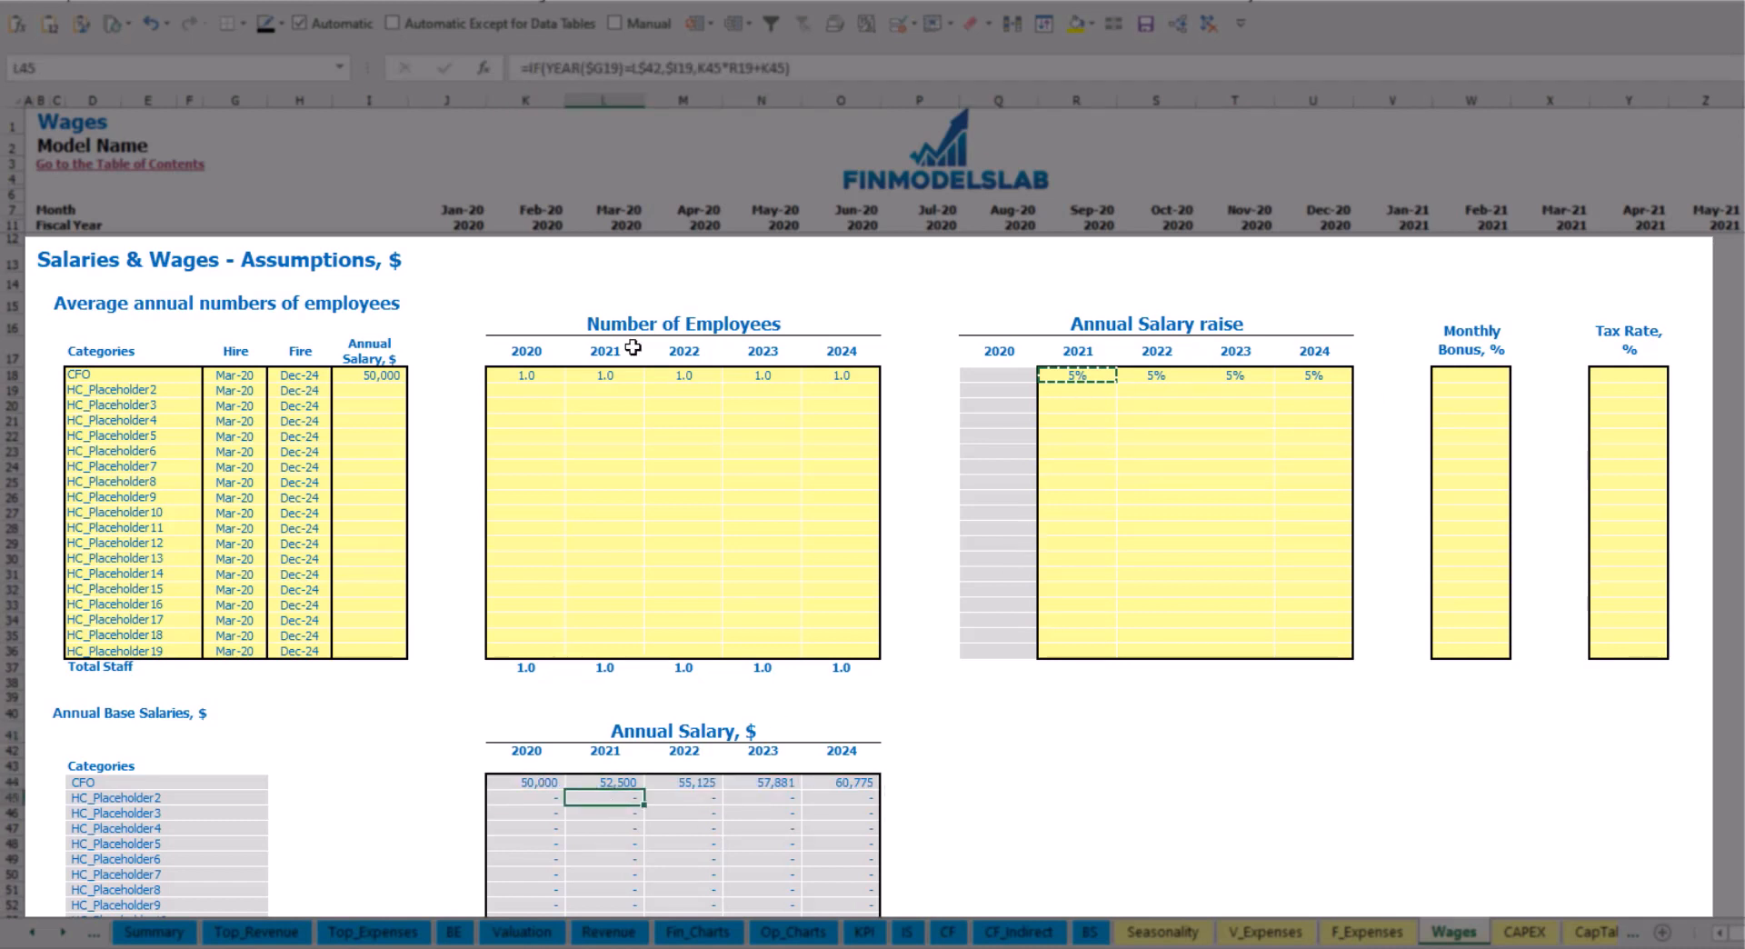
{"action": "left_click", "coordinate": [382, 379]}
{"action": "left_click_drag", "start_coordinate": [1100, 377], "coordinate": [1309, 377]}
{"action": "left_click", "coordinate": [604, 782]}
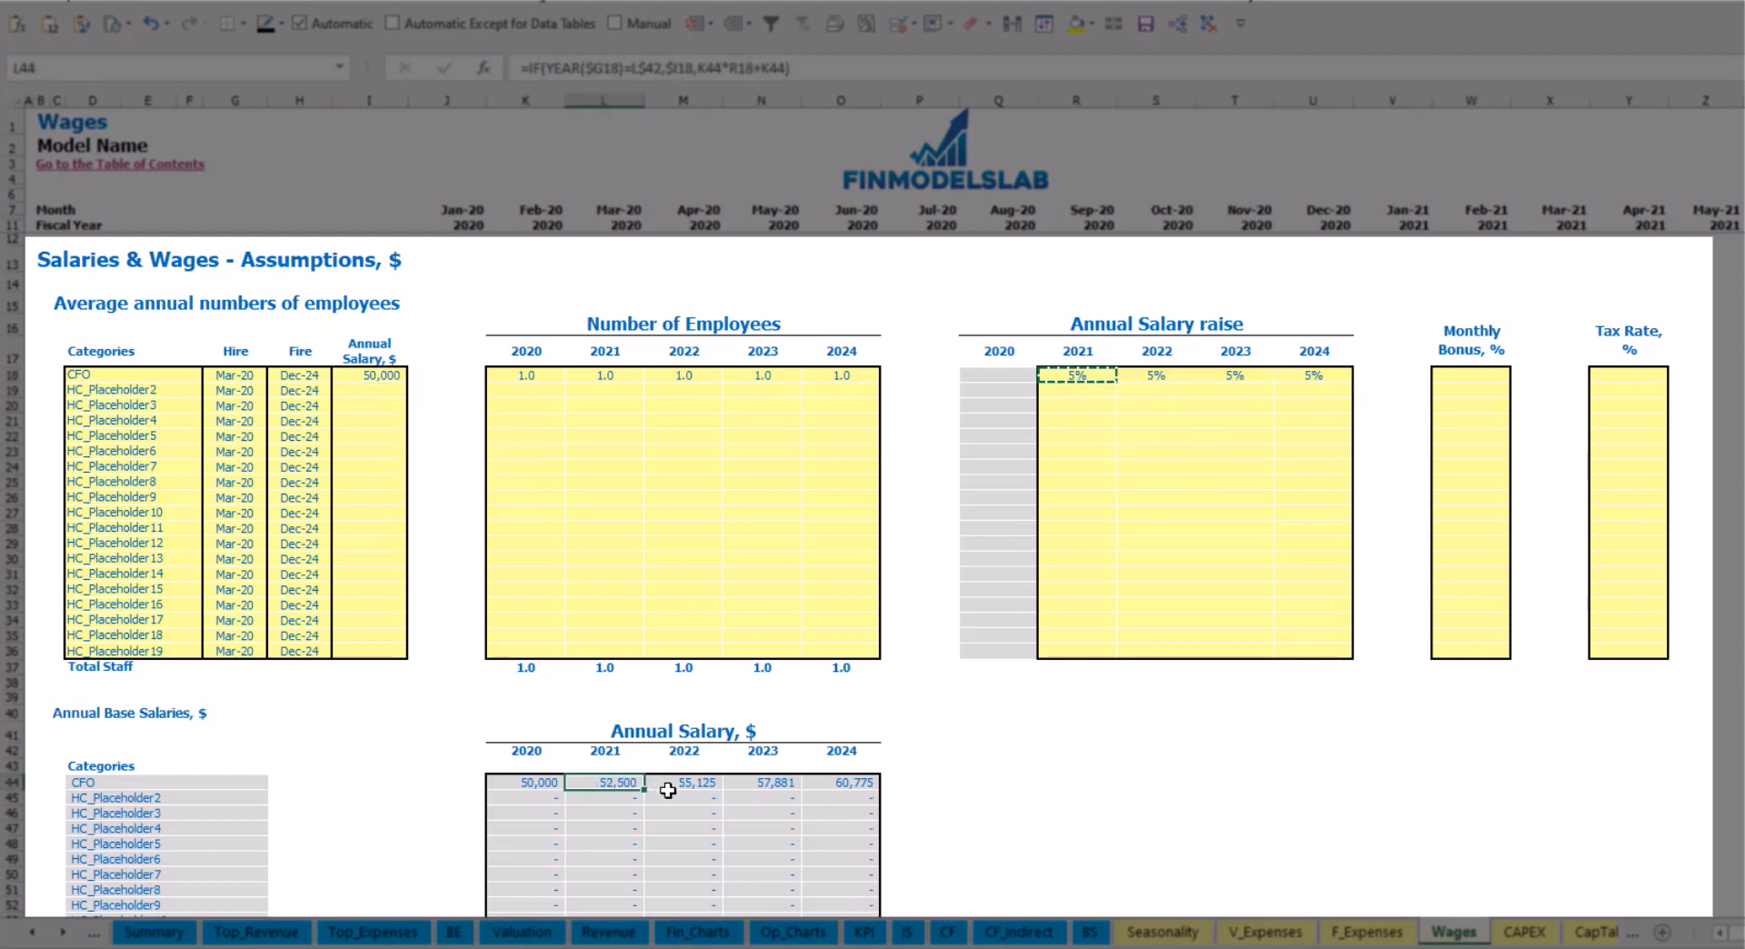
Set the CFO's monthly bonus to 10% and tax rate to 5%
{"action": "left_click", "coordinate": [1482, 377]}
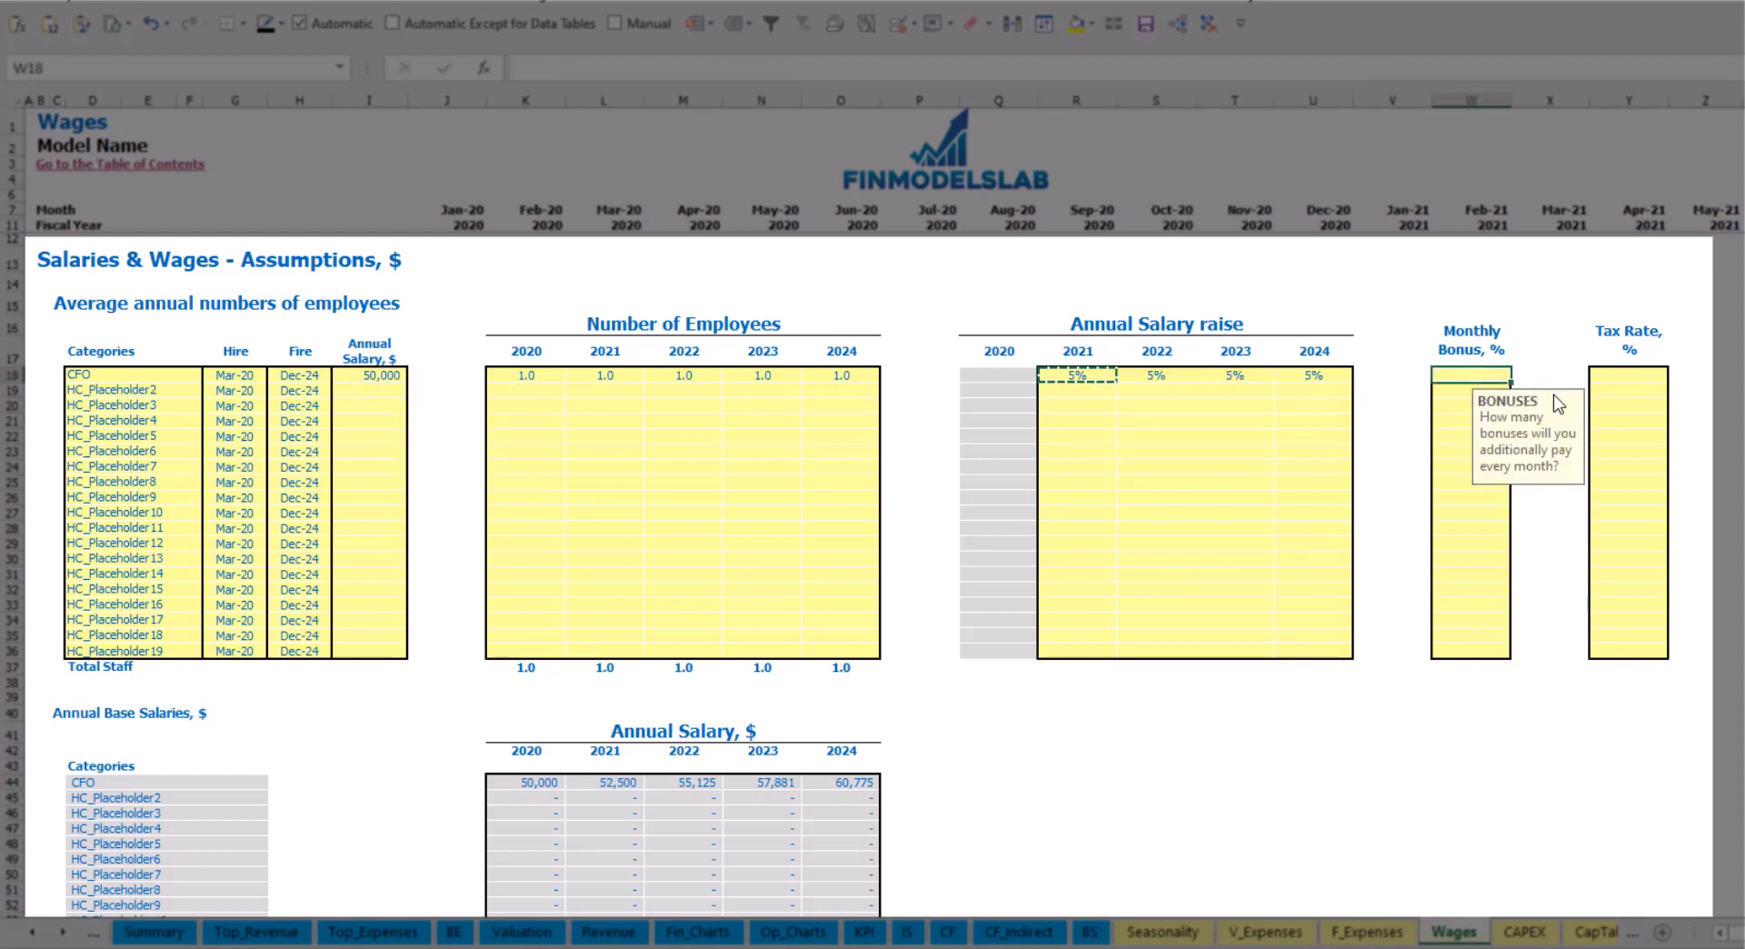
{"action": "type", "text": "10%"}
{"action": "key", "text": "Return"}
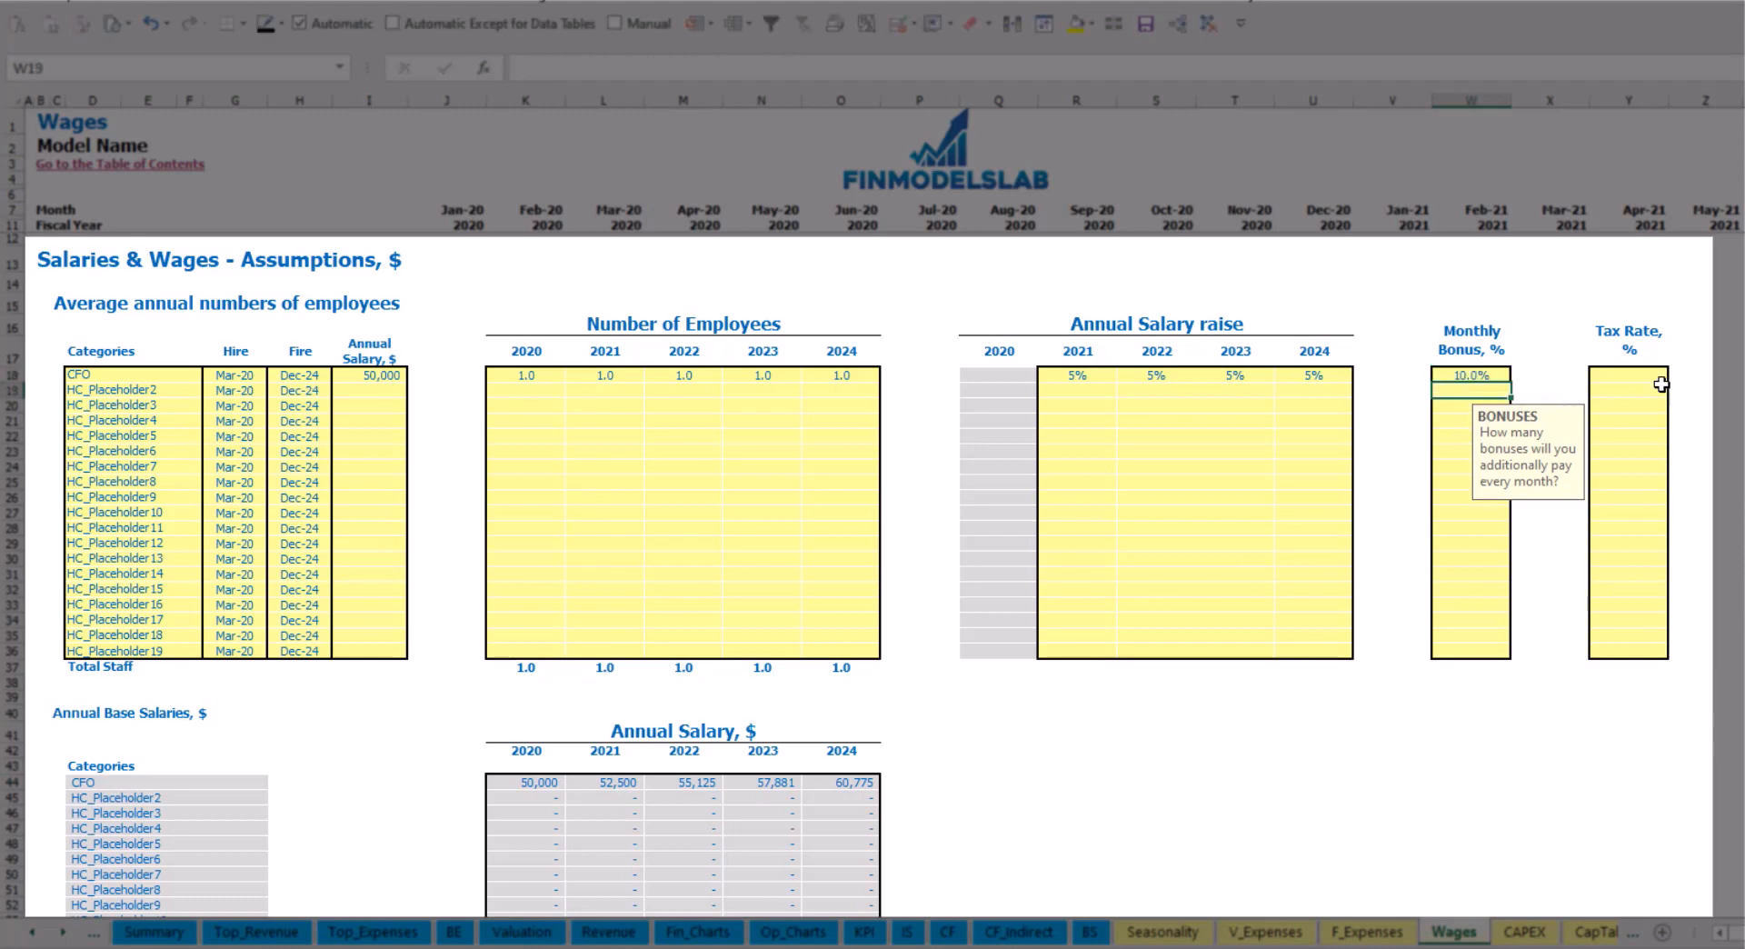
{"action": "left_click", "coordinate": [1645, 371]}
{"action": "type", "text": "5%"}
{"action": "key", "text": "Return"}
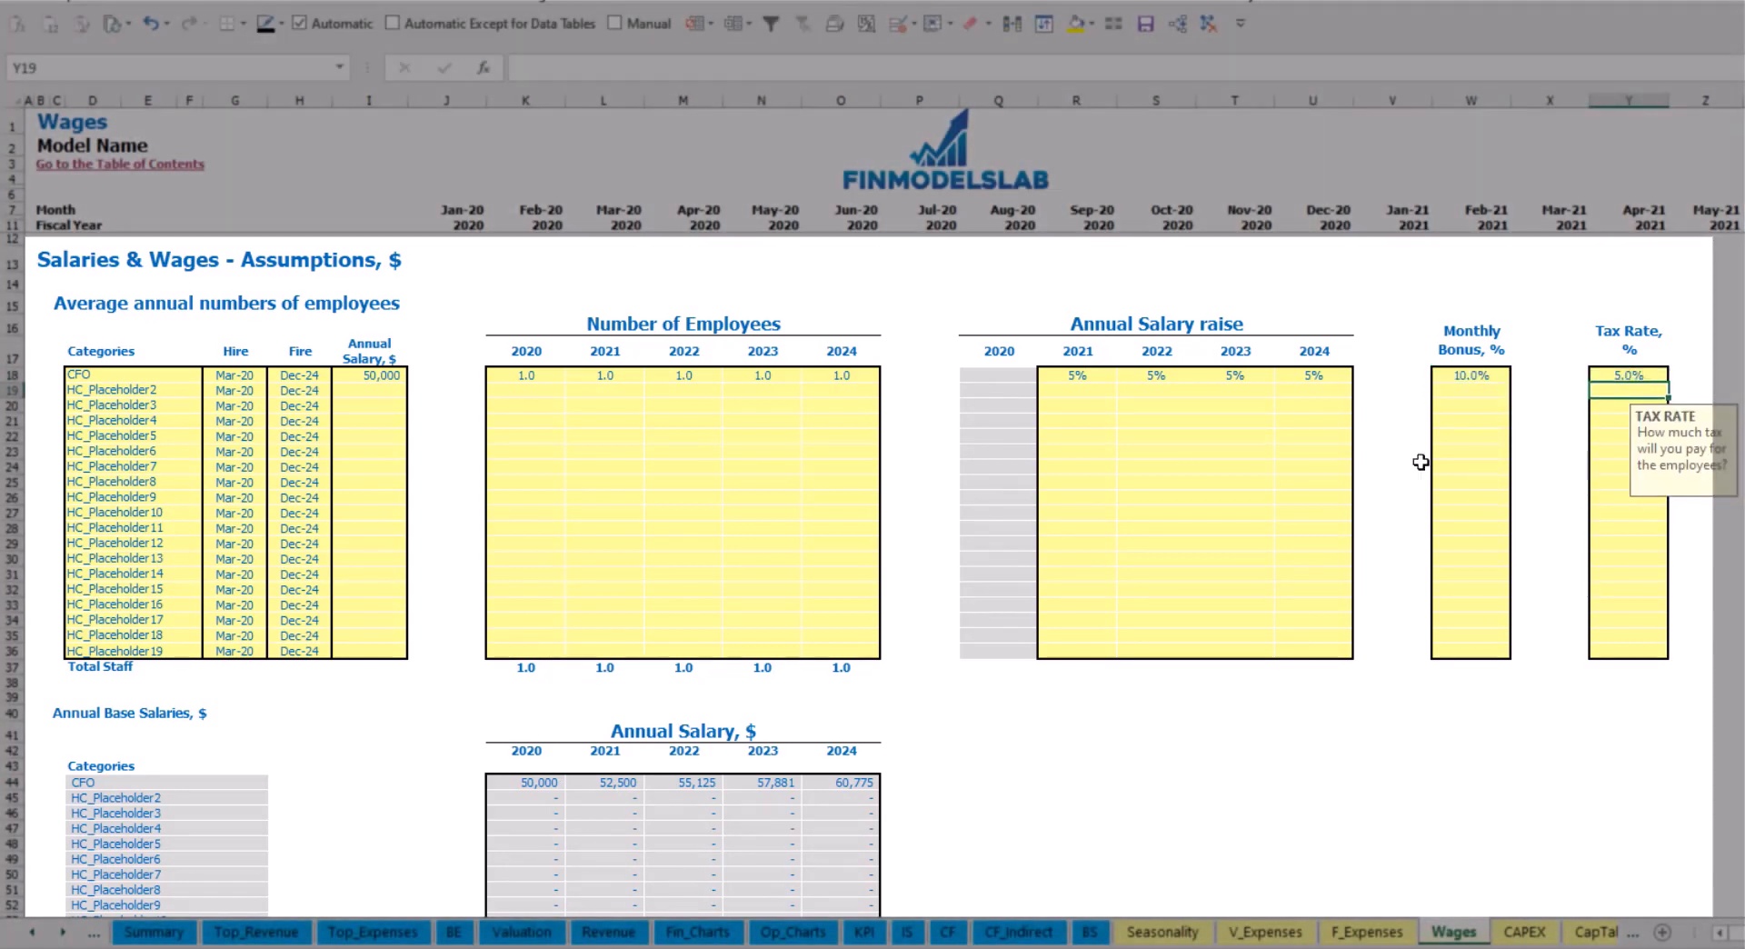
Examine the CFO's rows in the Monthly Base Salaries, Monthly Bonus and Monthly Base Taxes tables
{"action": "scroll", "coordinate": [698, 561], "scroll_direction": "down", "scroll_amount": 17}
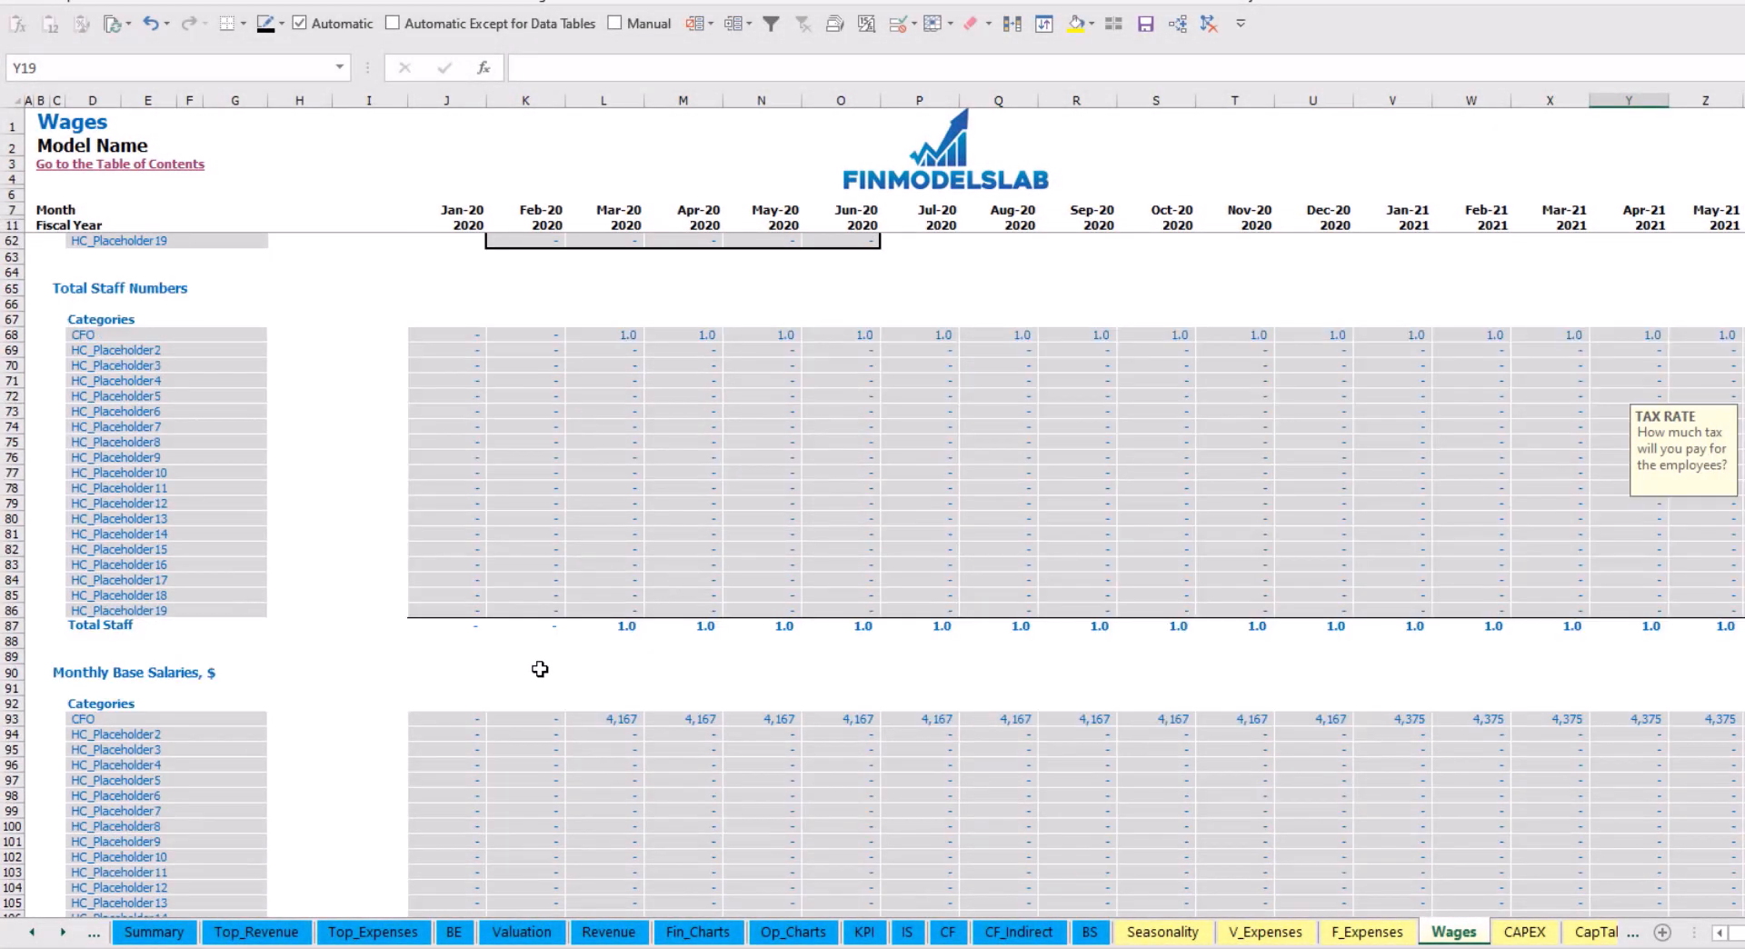
{"action": "scroll", "coordinate": [25, 729], "scroll_direction": "down", "scroll_amount": 3}
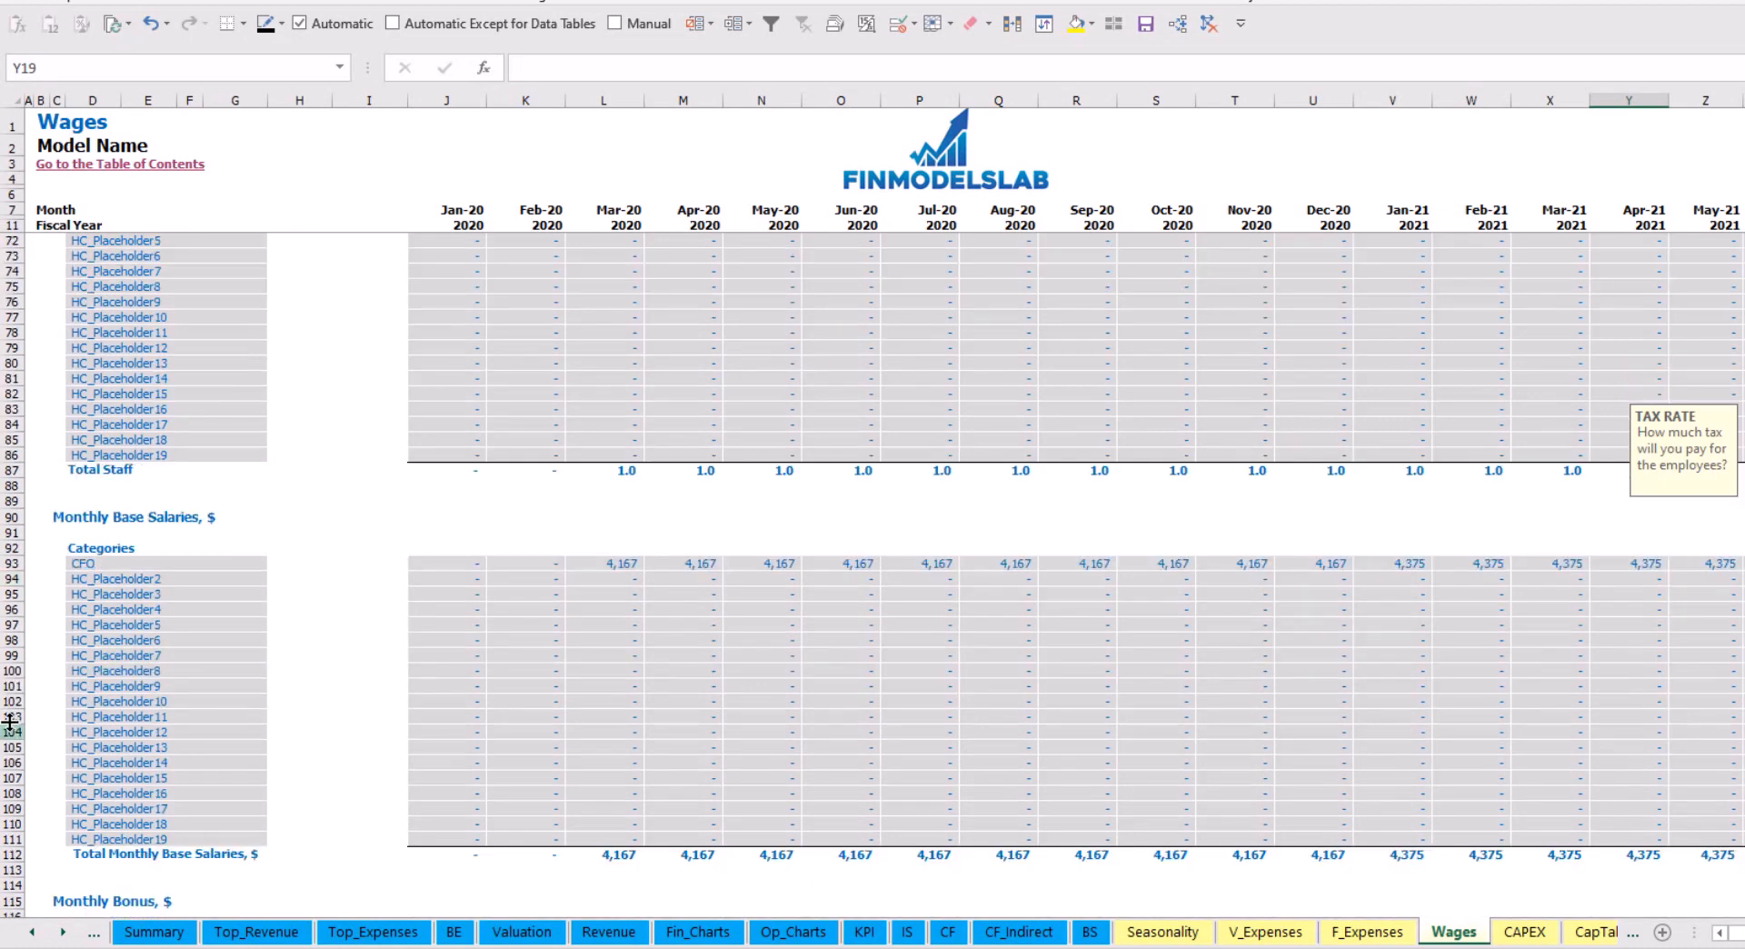
{"action": "left_click", "coordinate": [11, 563]}
{"action": "left_click", "coordinate": [627, 565]}
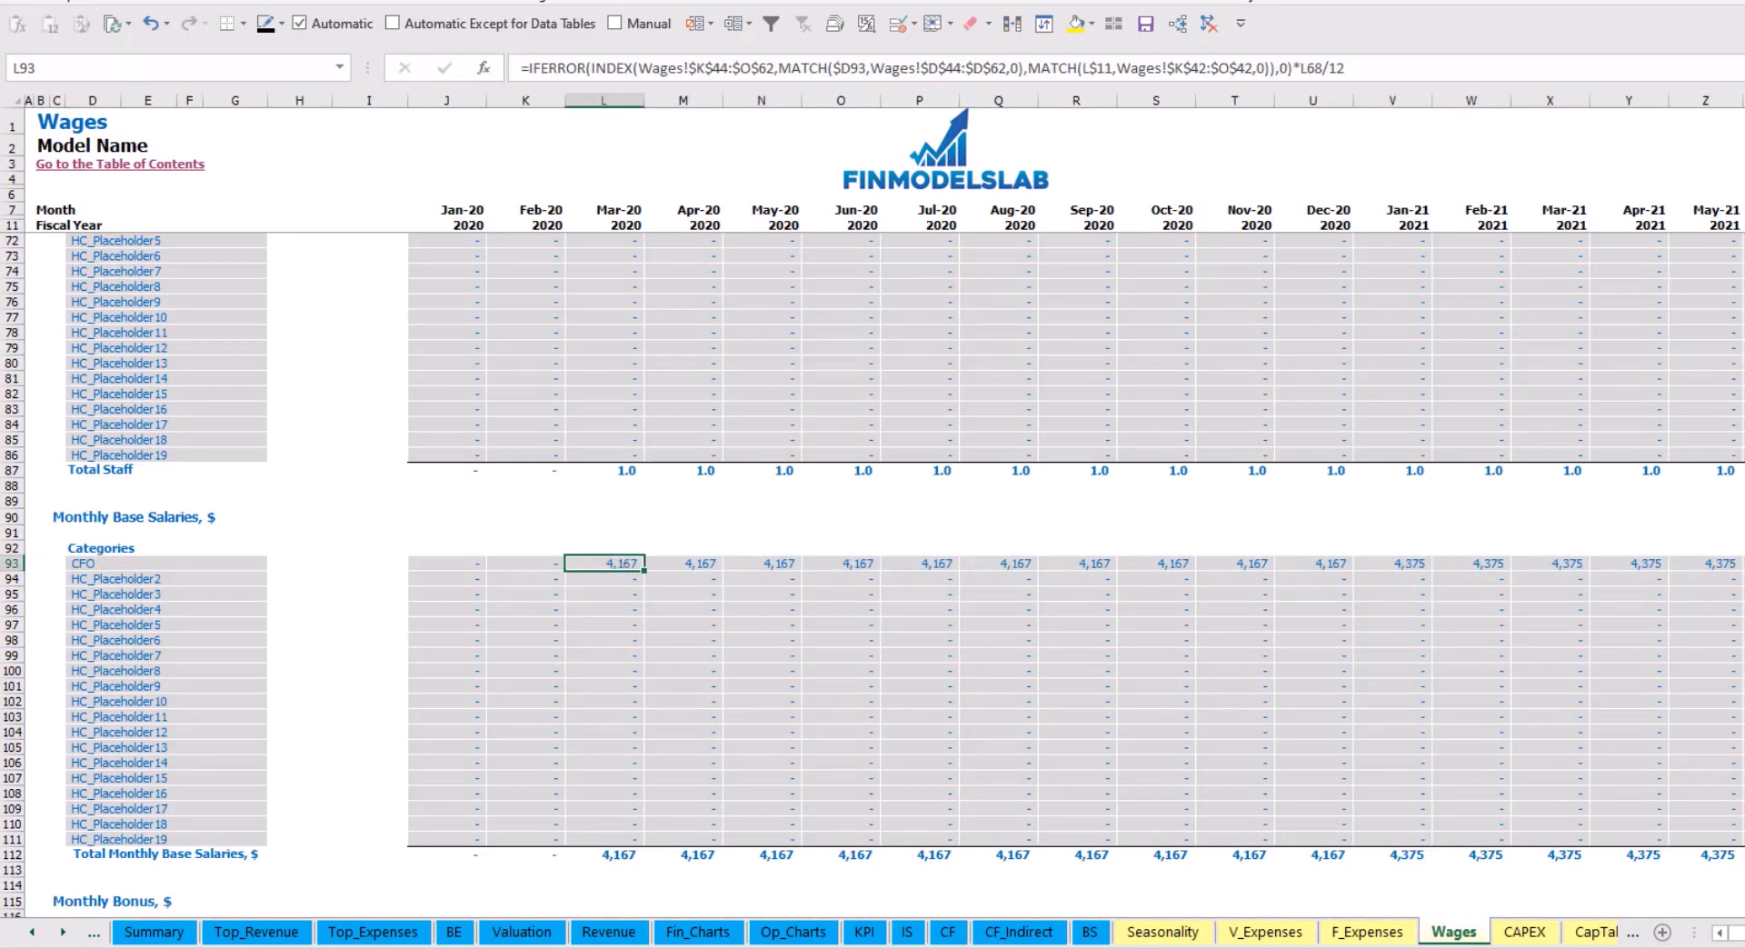
{"action": "scroll", "coordinate": [261, 677], "scroll_direction": "down", "scroll_amount": 7}
{"action": "left_click", "coordinate": [12, 640]}
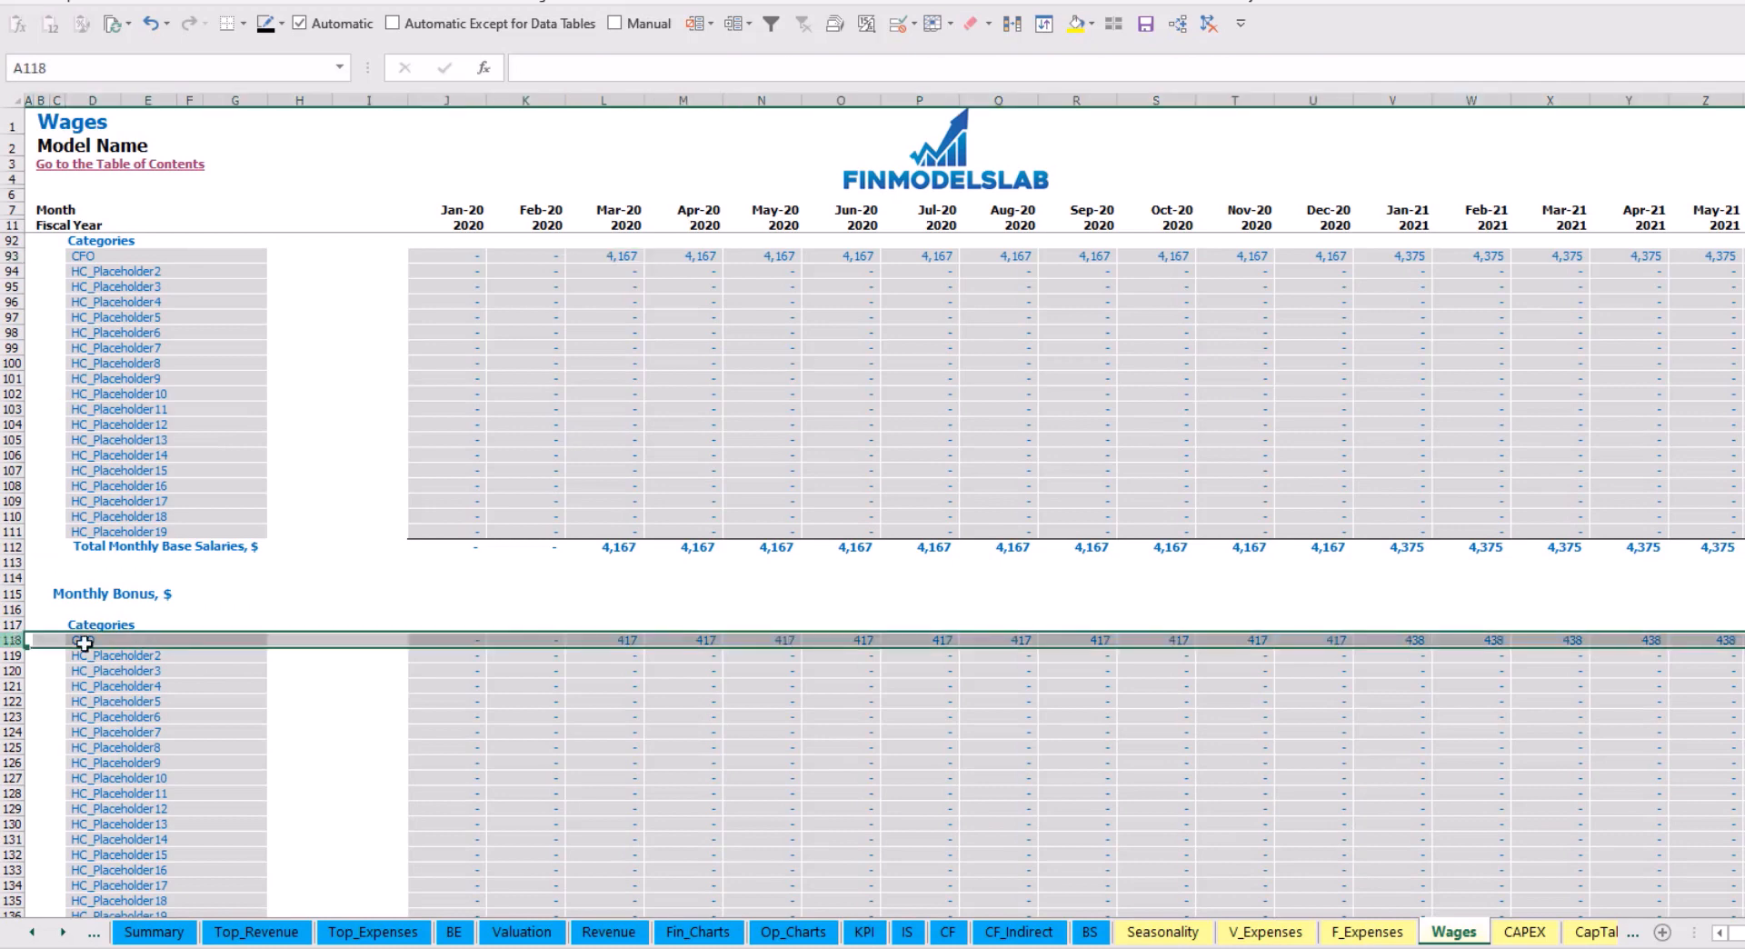
{"action": "left_click", "coordinate": [630, 641]}
{"action": "scroll", "coordinate": [128, 660], "scroll_direction": "down", "scroll_amount": 7}
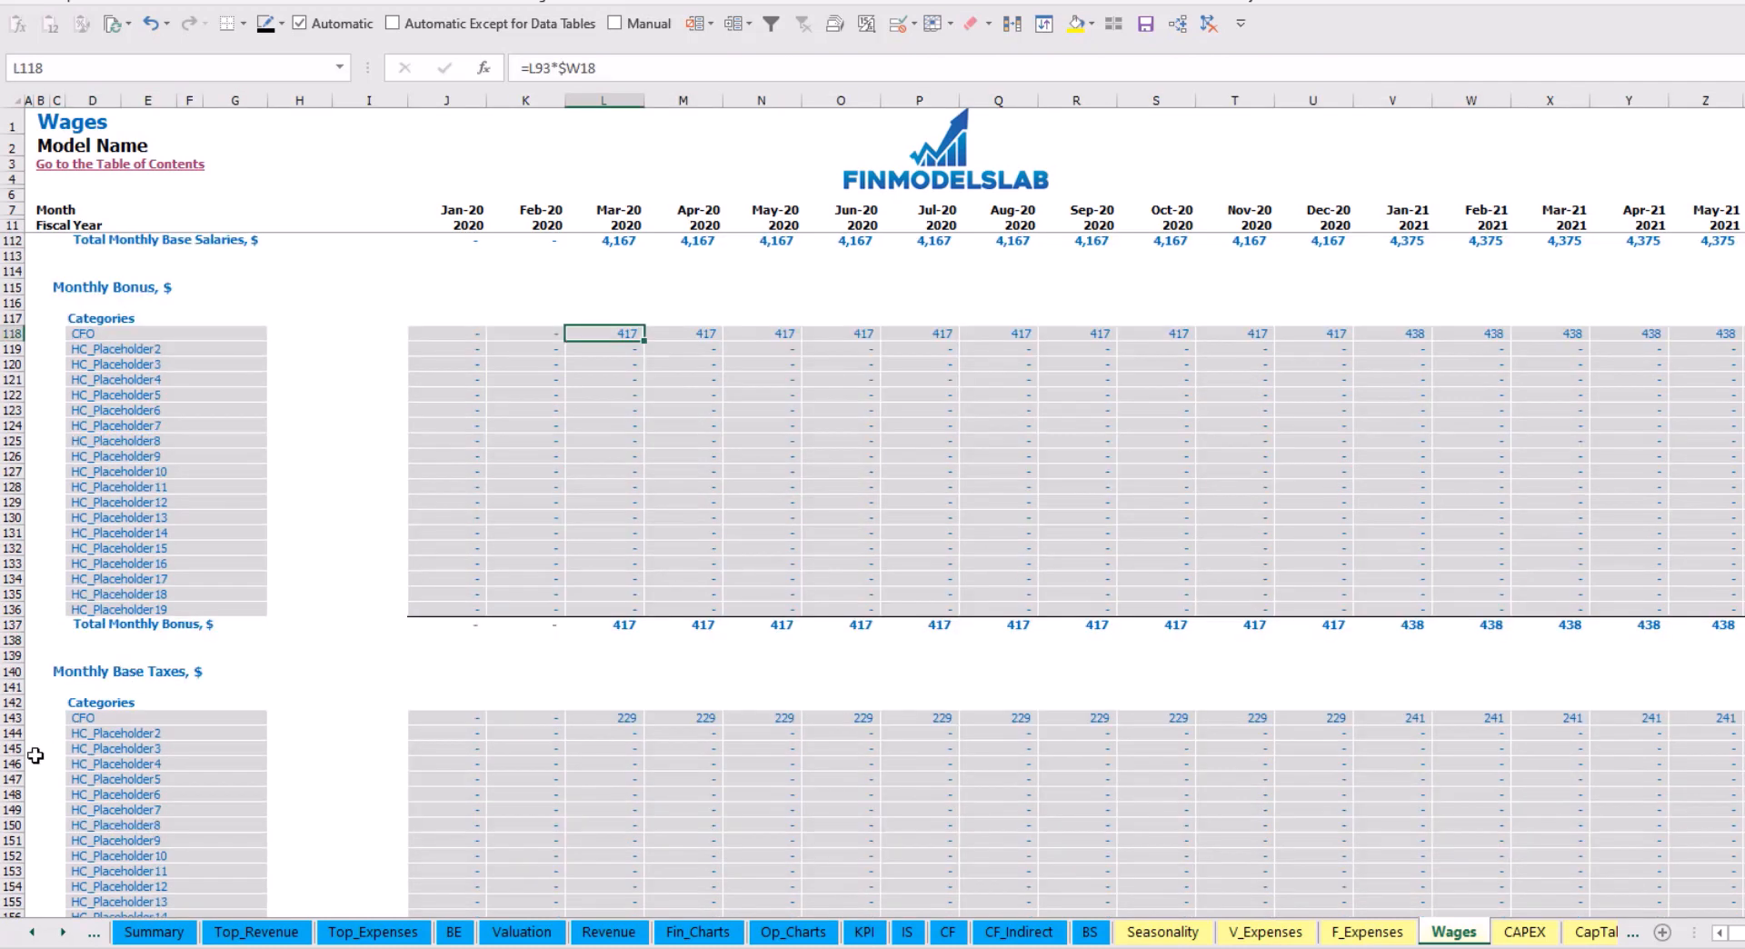
{"action": "left_click", "coordinate": [12, 719]}
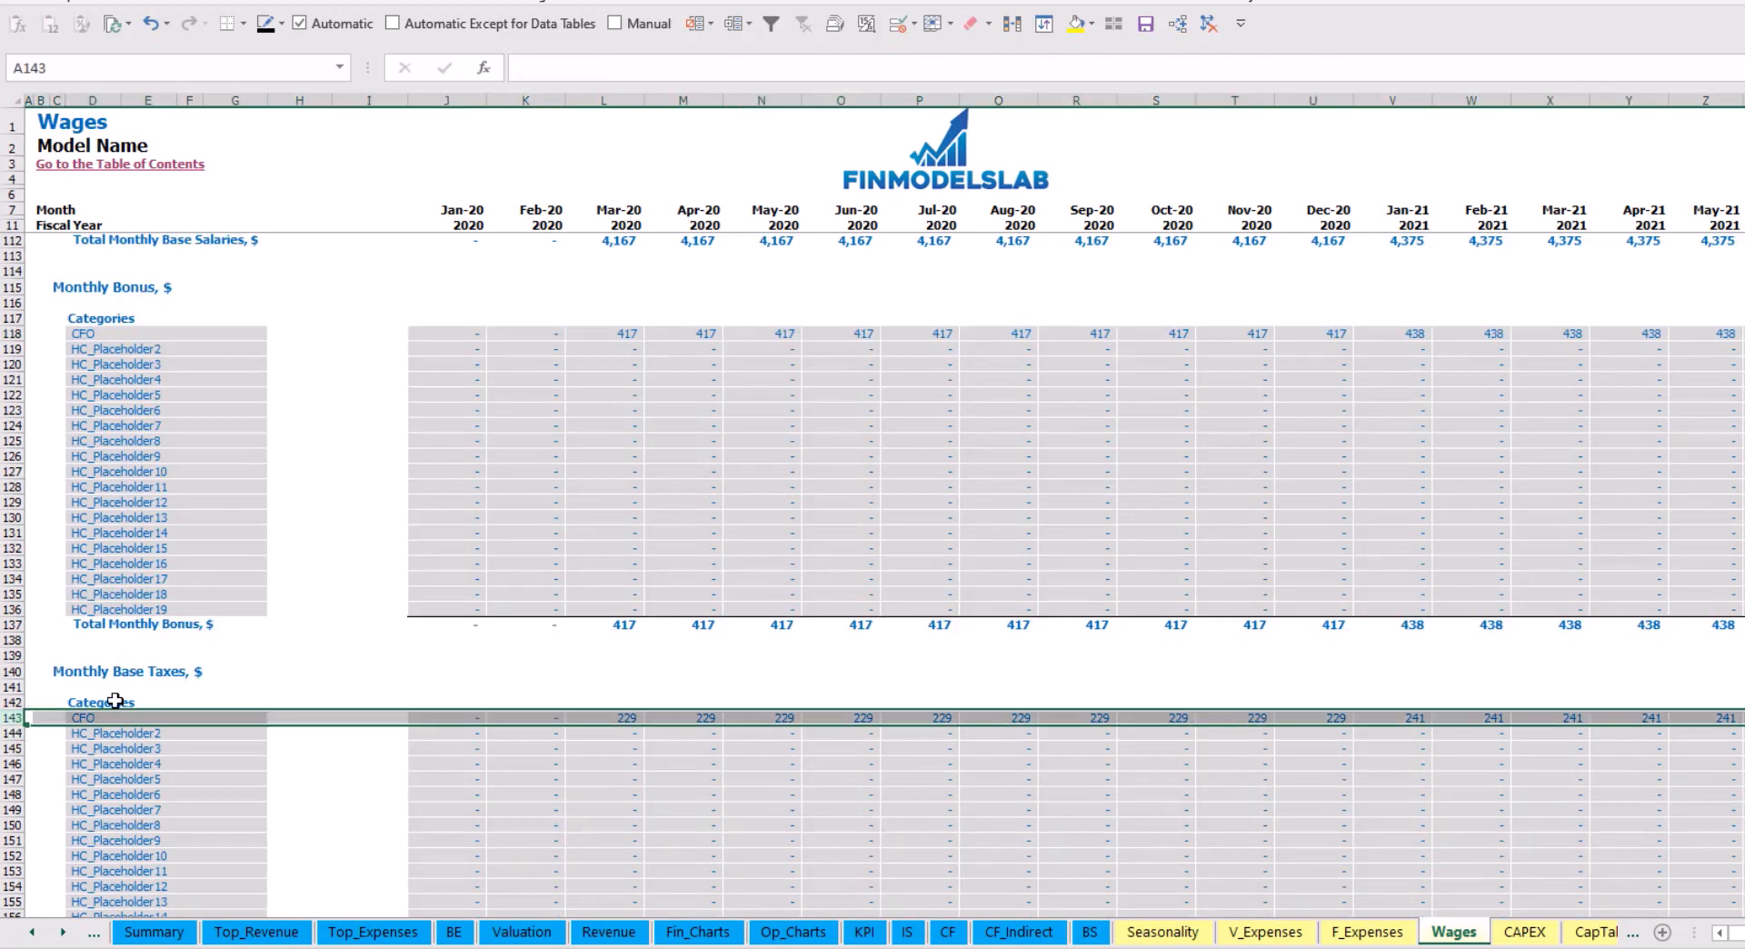
Rename the second staff category in the wage assumptions as Admin HC
{"action": "scroll", "coordinate": [742, 683], "scroll_direction": "up", "scroll_amount": 20}
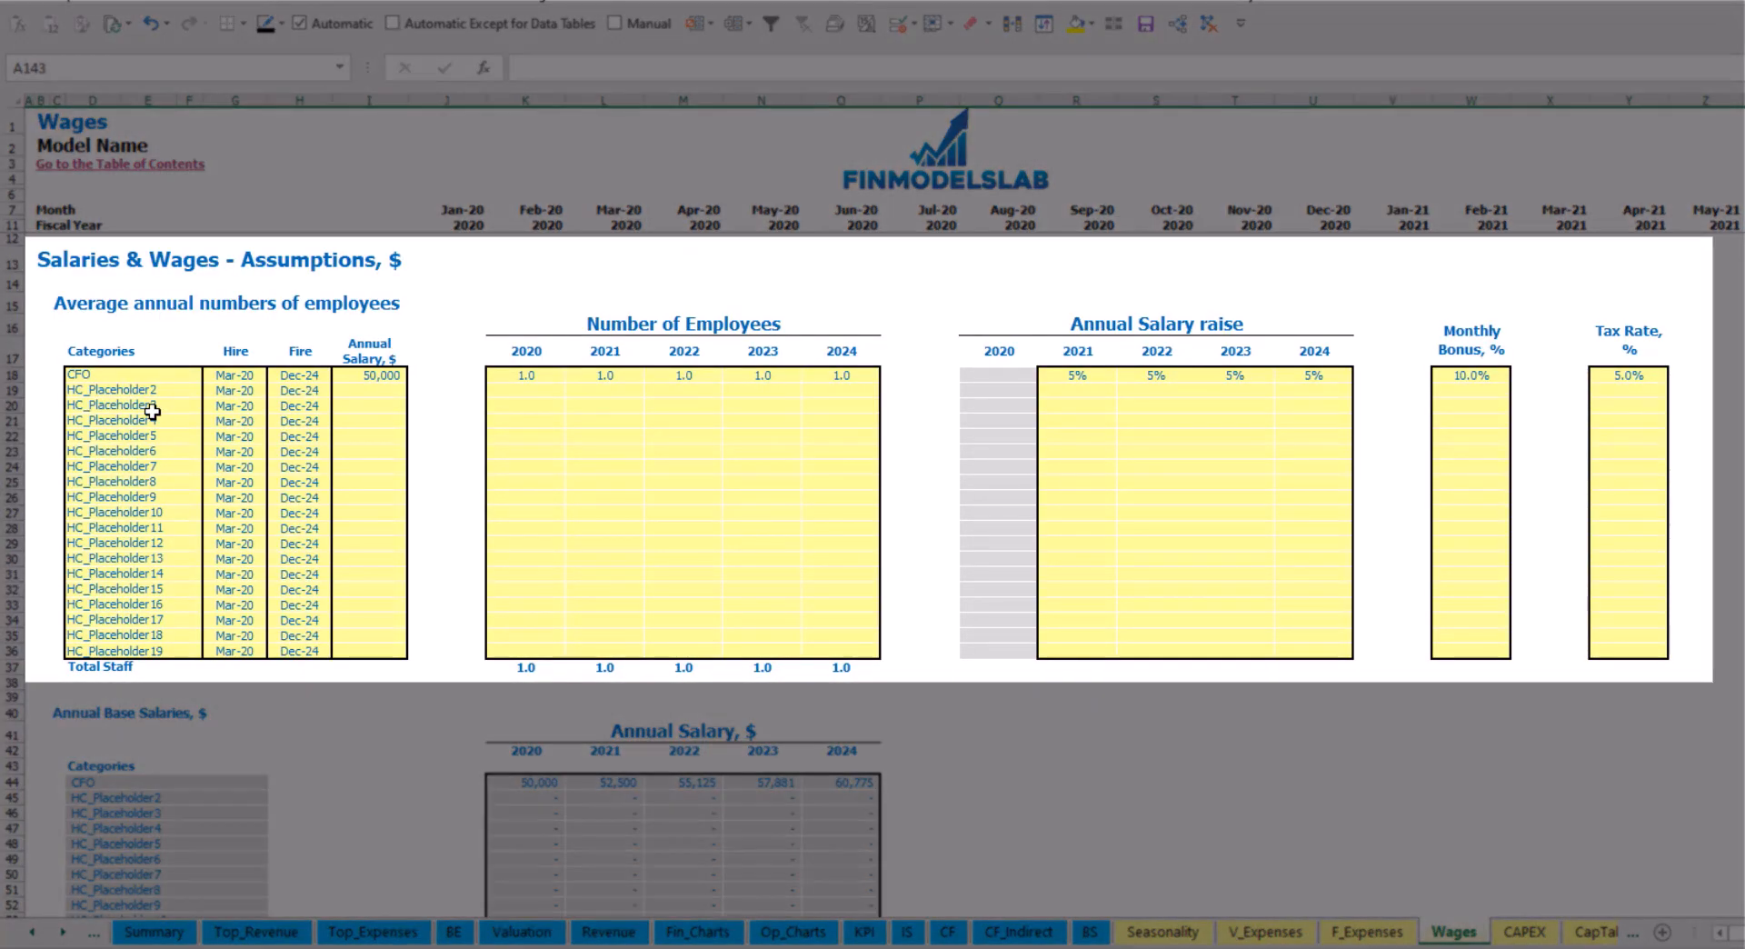
{"action": "left_click", "coordinate": [129, 387]}
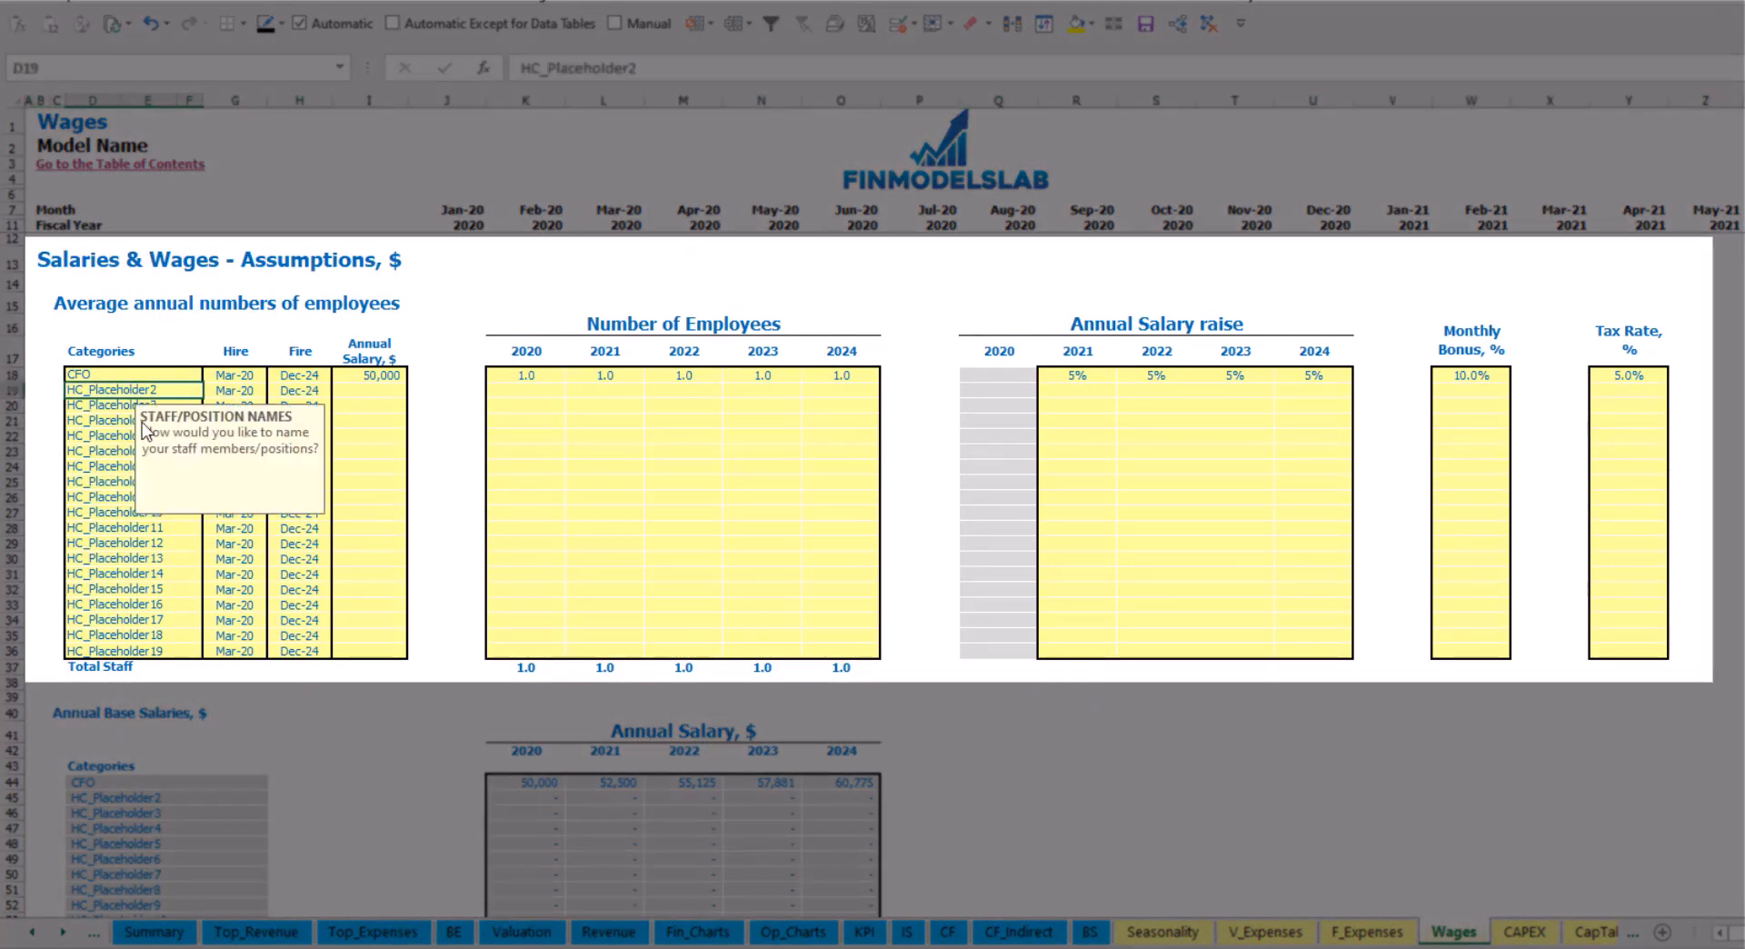
{"action": "type", "text": "Admin HC"}
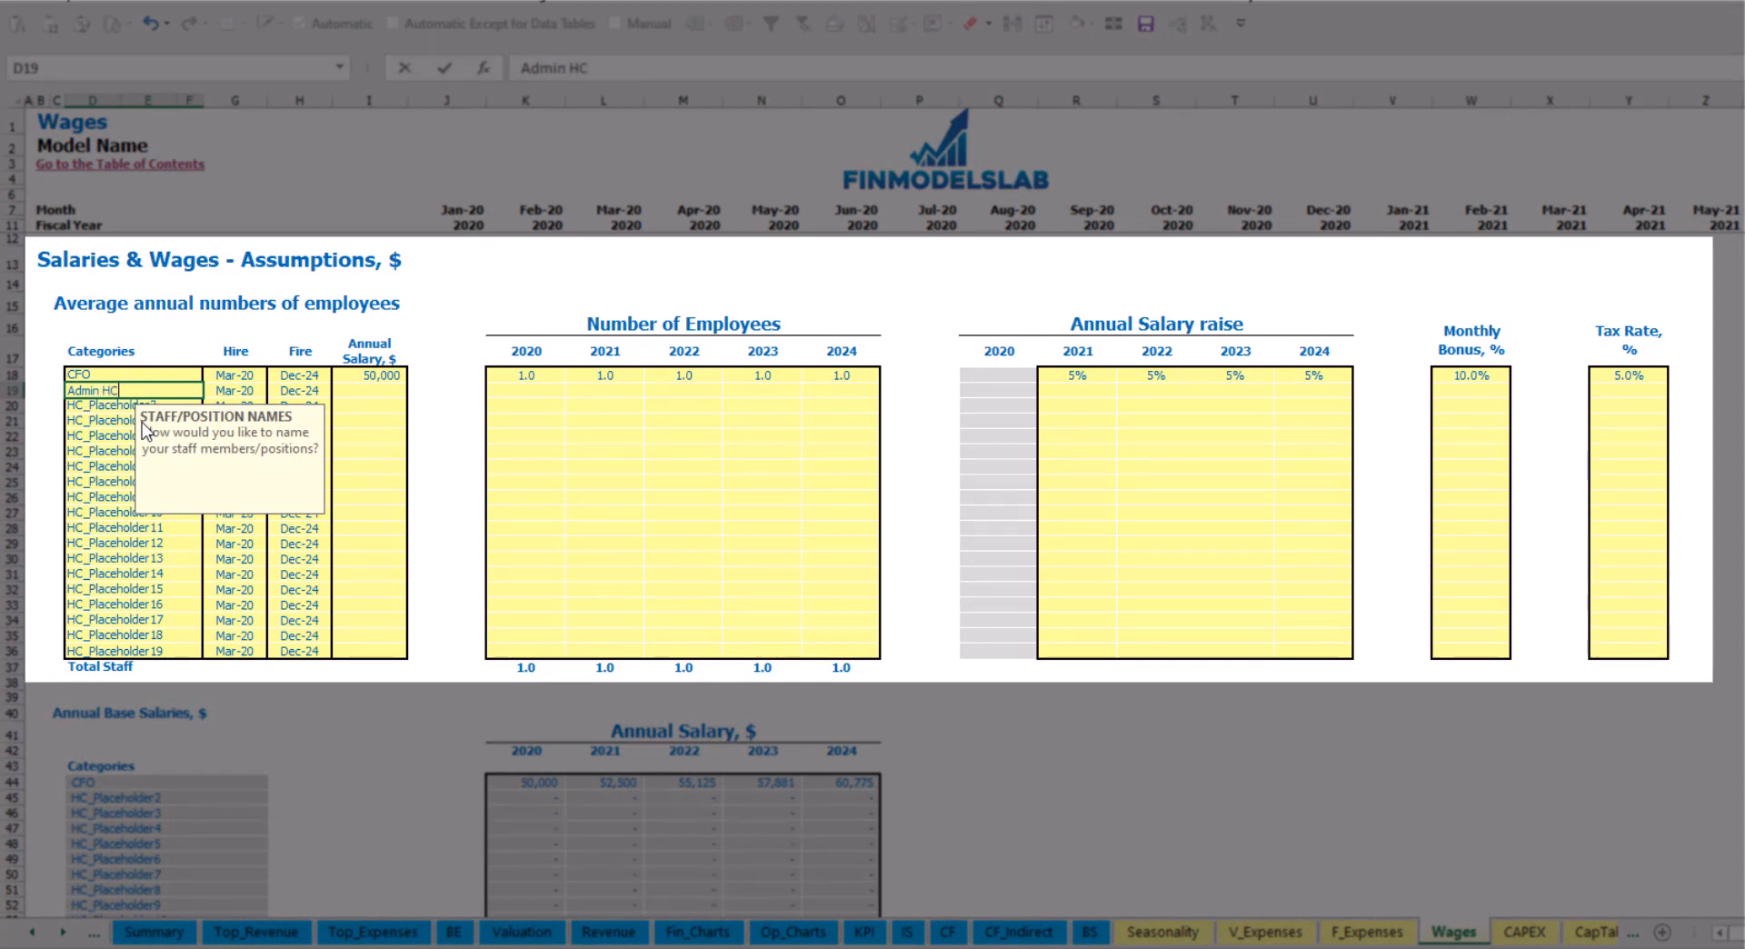
{"action": "key", "text": "Return"}
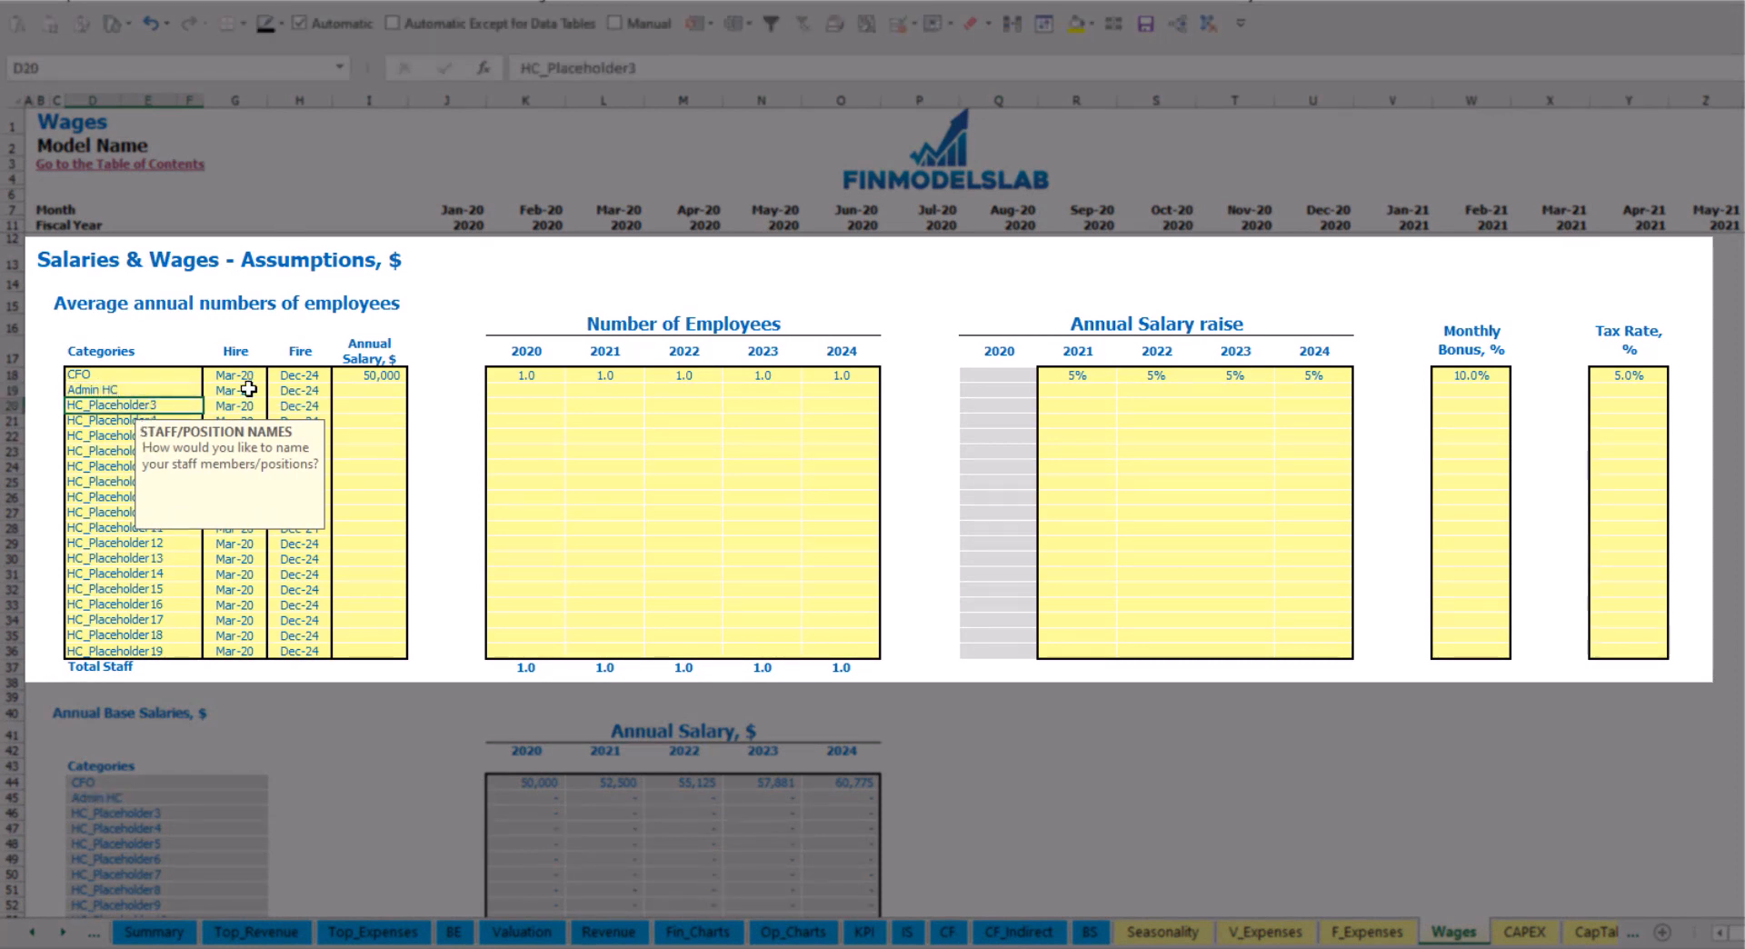
Set the Admin HC hire date to Apr-20 and its annual salary to 30,000
{"action": "left_click", "coordinate": [248, 389]}
{"action": "left_click", "coordinate": [274, 390]}
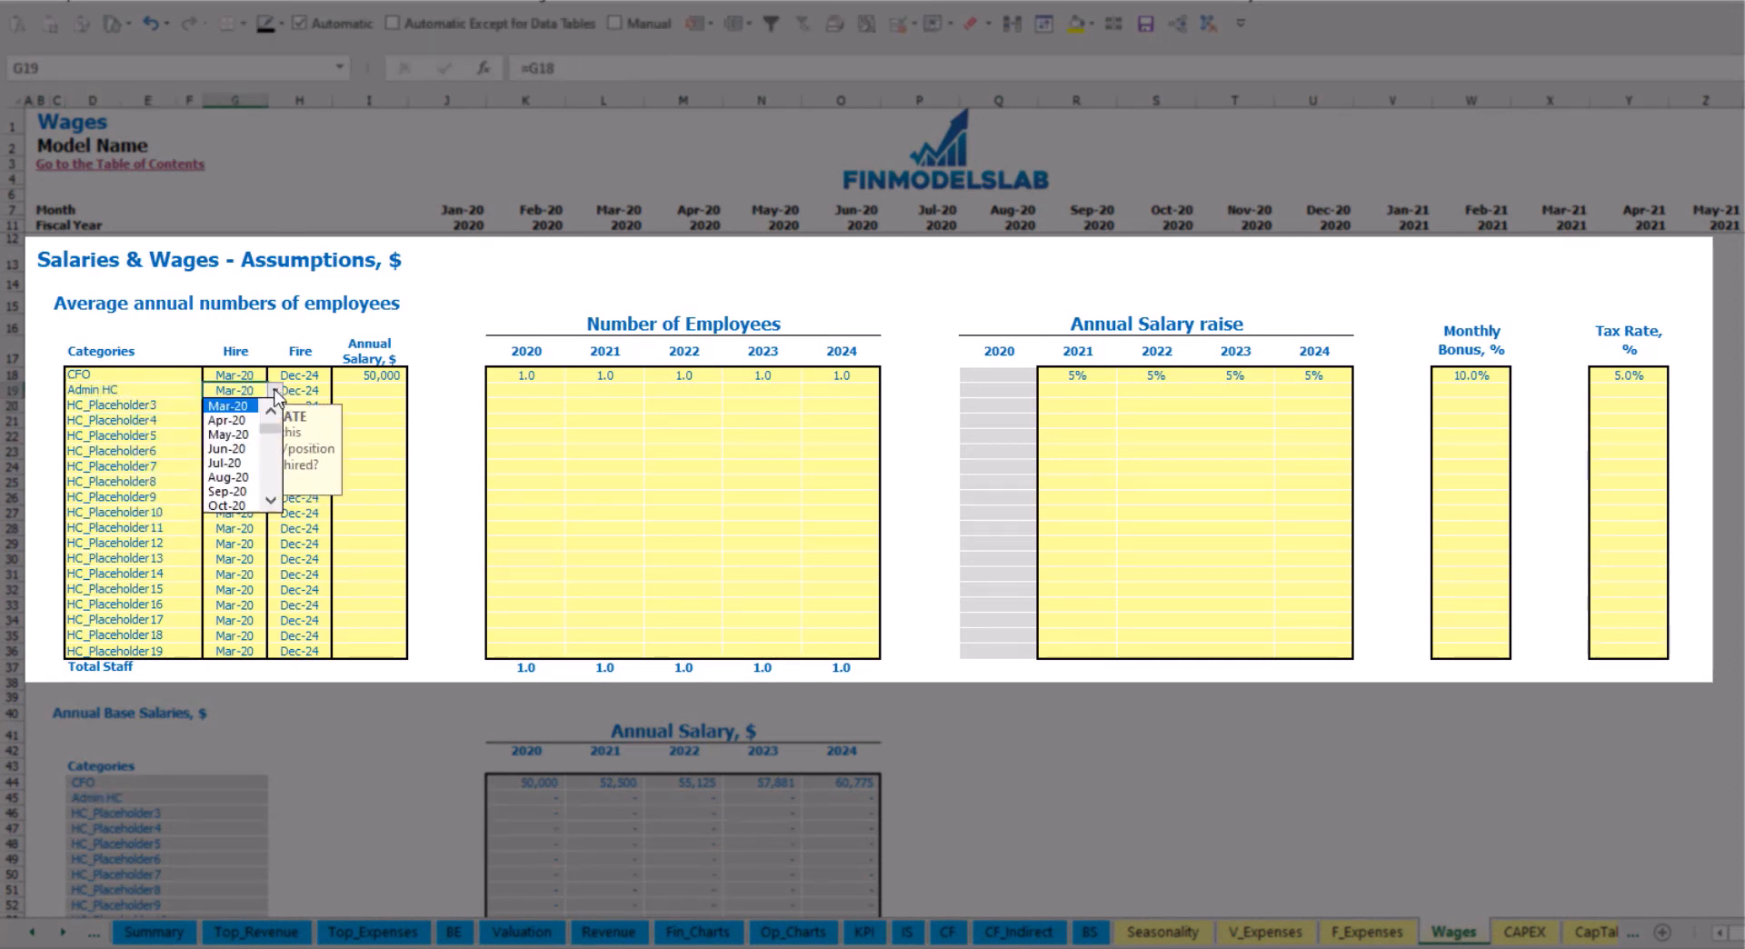
{"action": "left_click", "coordinate": [228, 420]}
{"action": "left_click", "coordinate": [313, 391]}
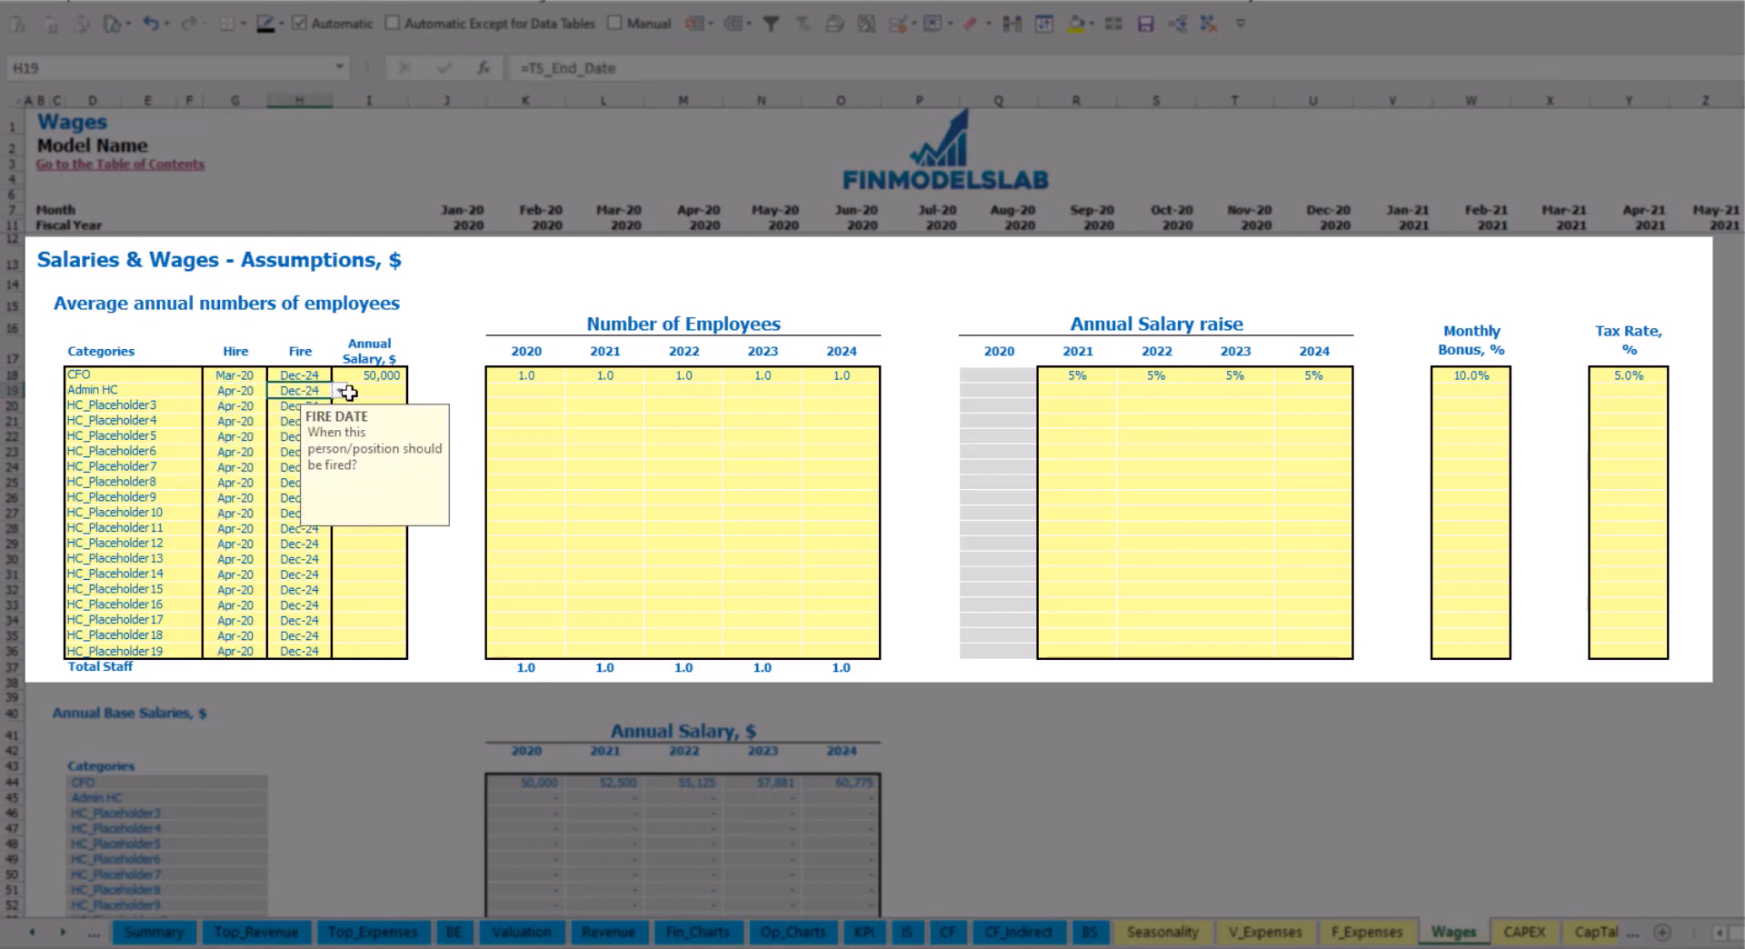
{"action": "left_click", "coordinate": [364, 389]}
{"action": "type", "text": "30"}
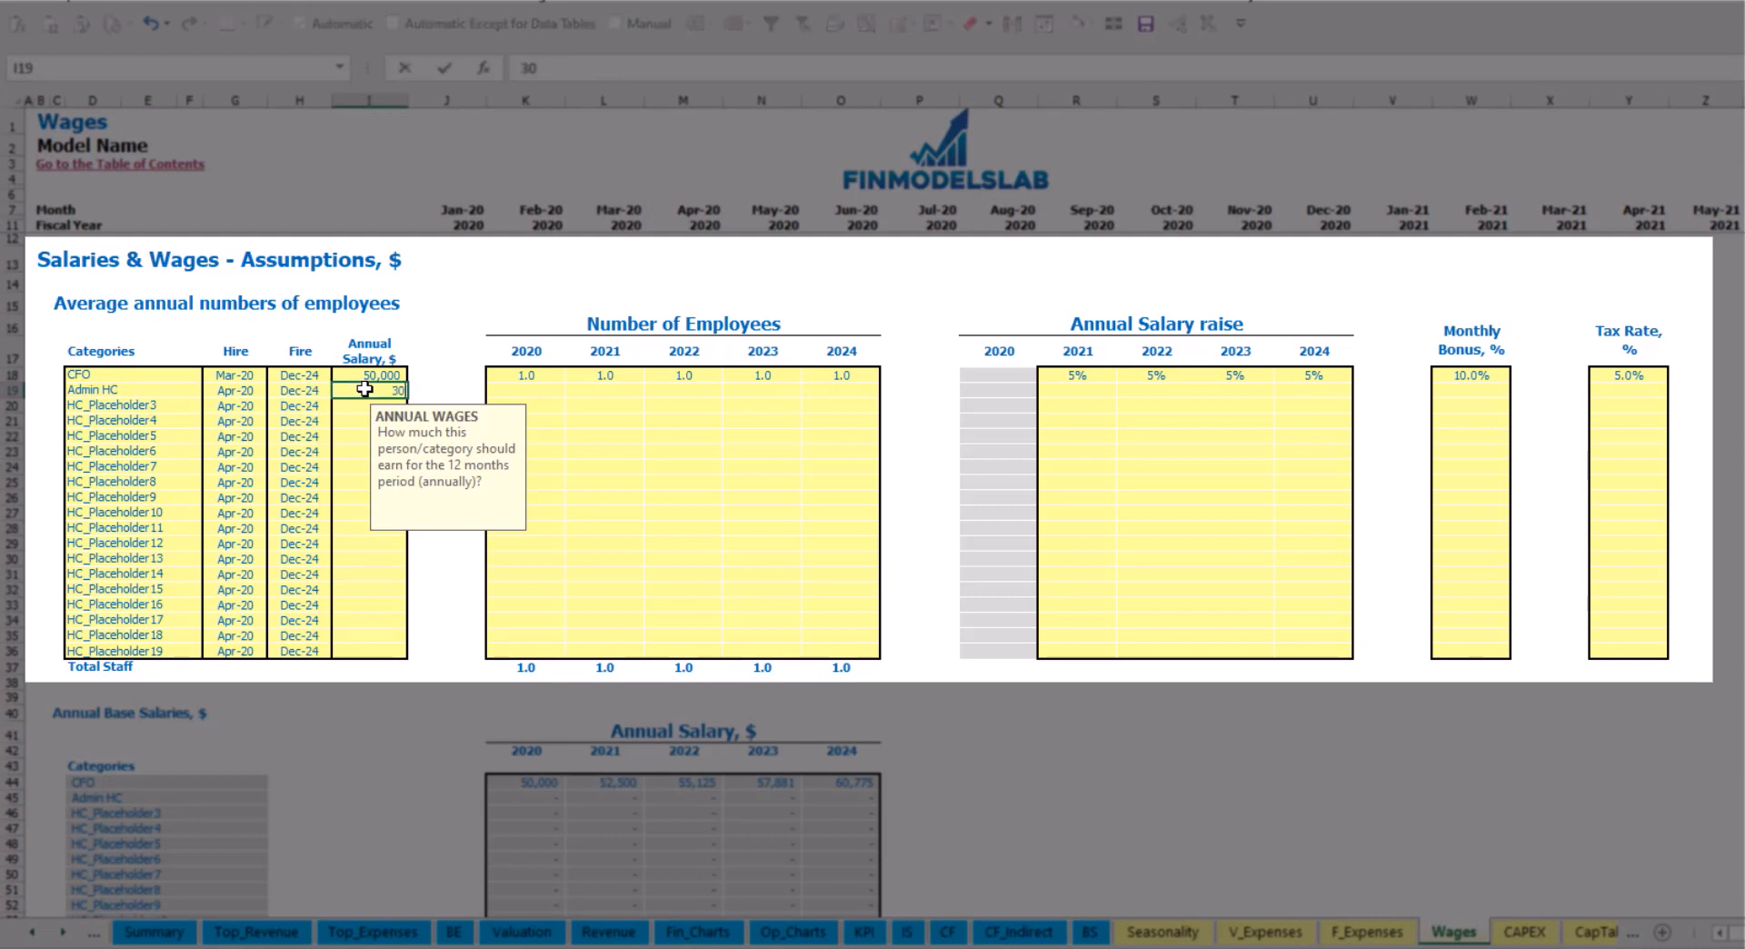
{"action": "type", "text": ",000"}
{"action": "key", "text": "Return"}
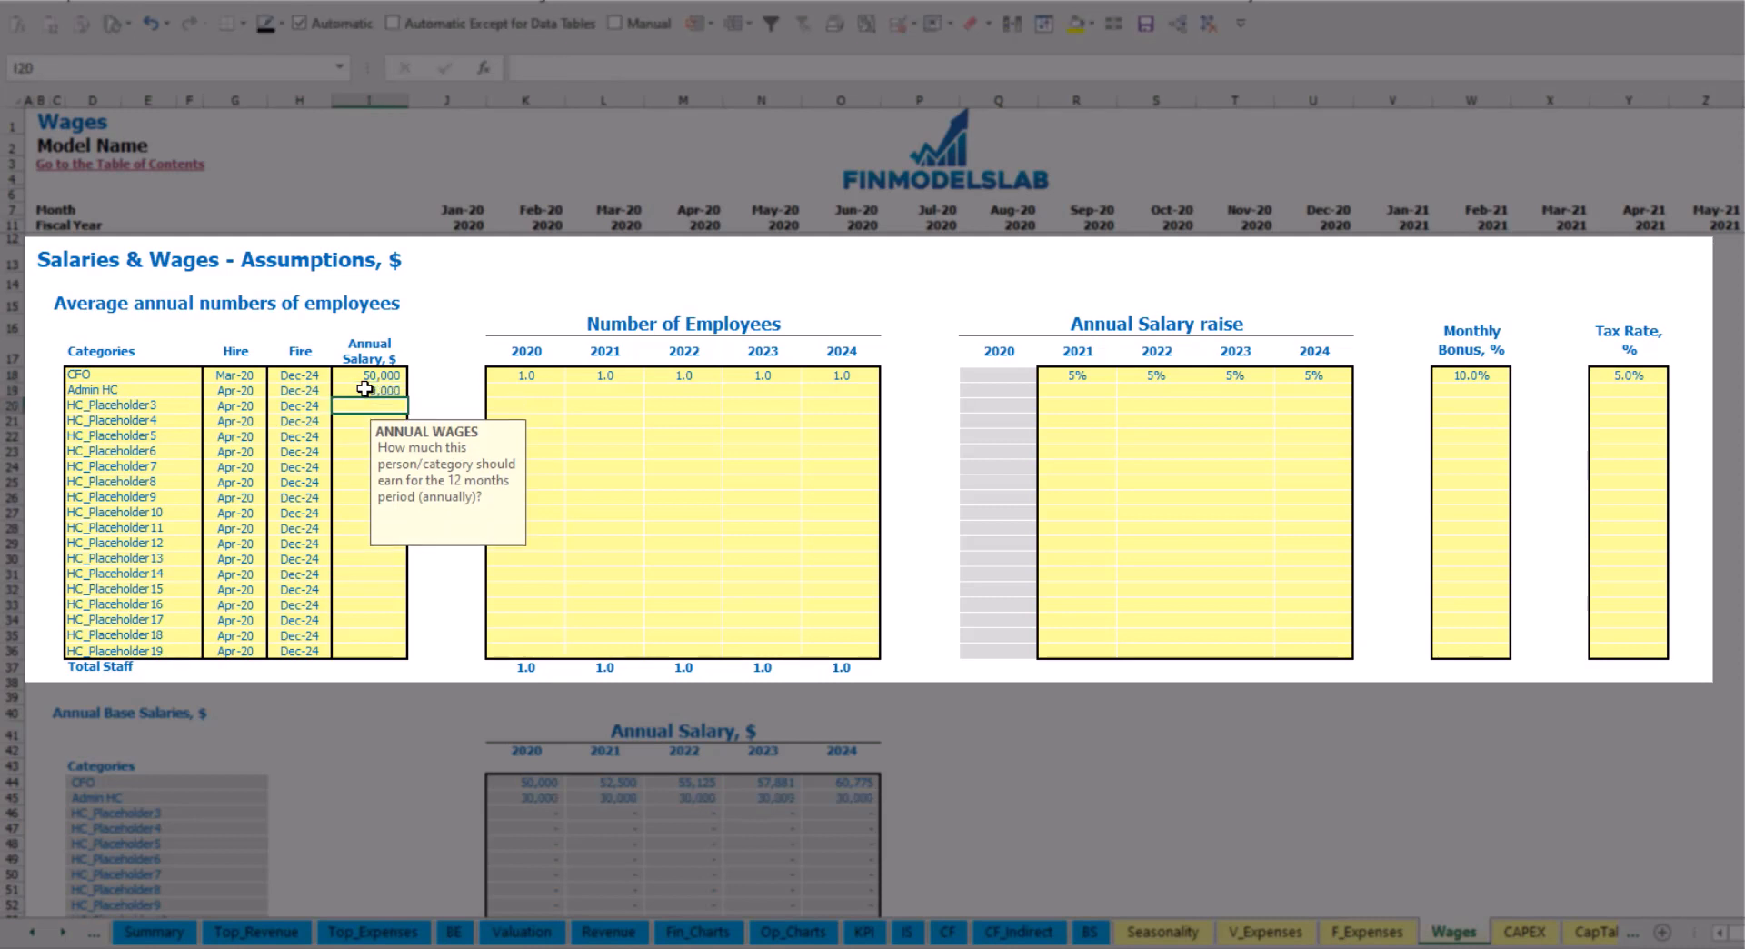
Enter the Admin HC employee numbers for 2020 to 2024 as 2, 4, 6, 8 and 10
{"action": "left_click", "coordinate": [541, 389]}
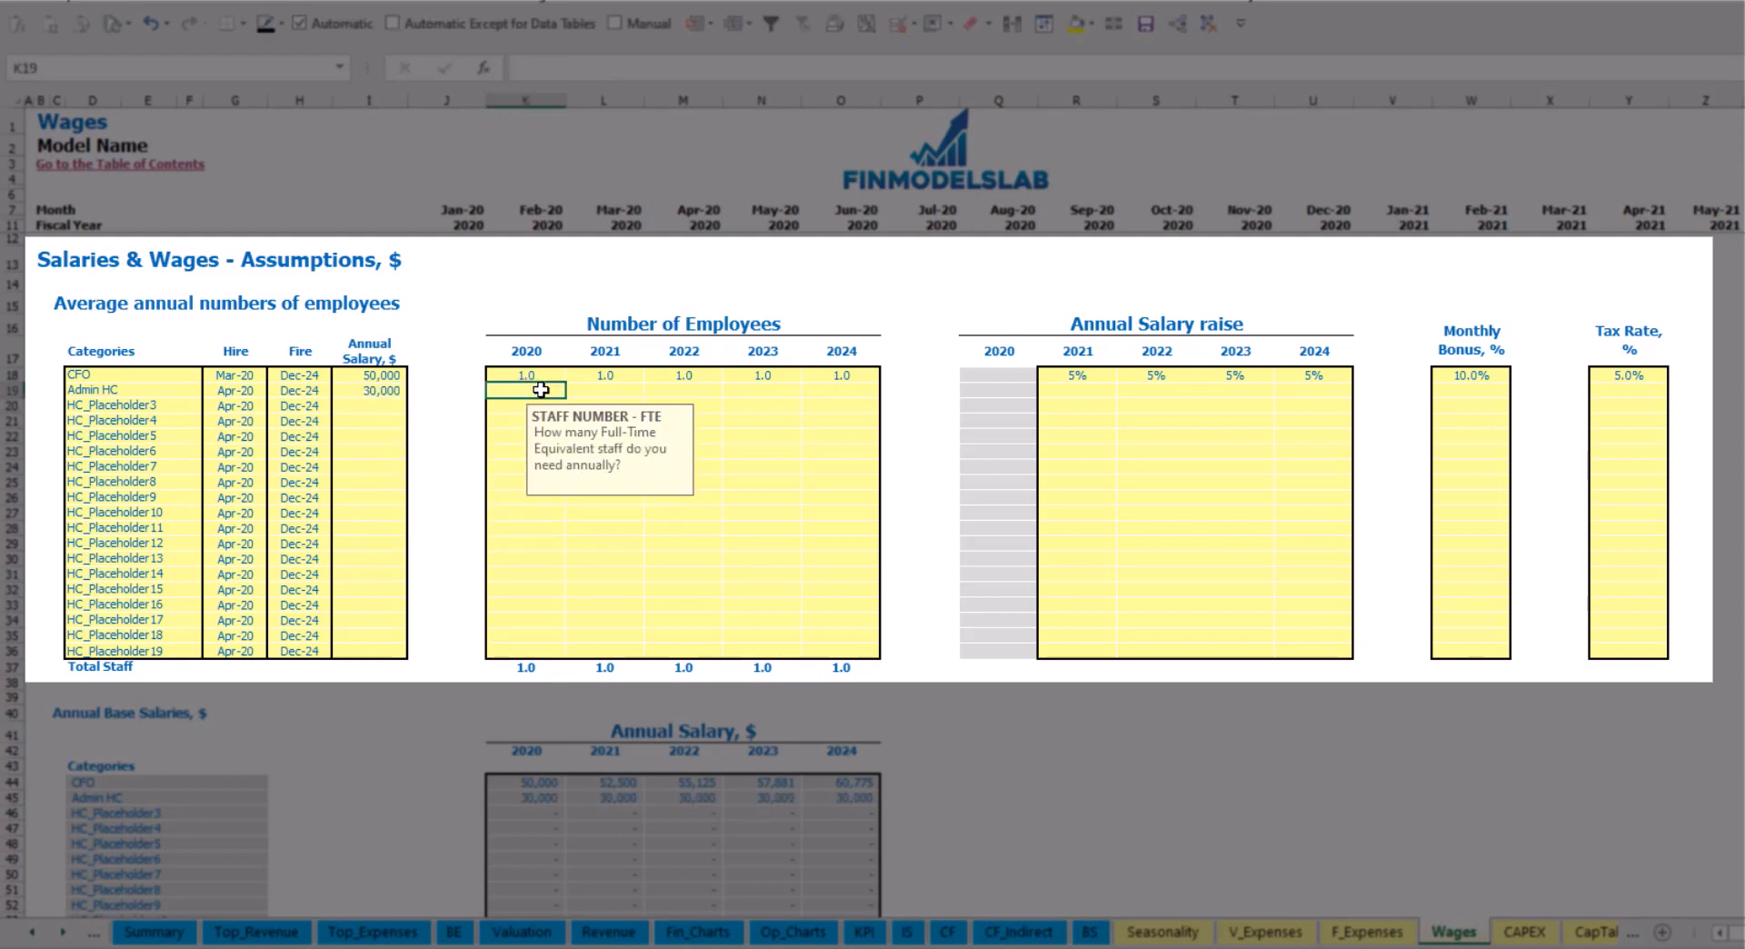
{"action": "type", "text": "2"}
{"action": "key", "text": "Tab"}
{"action": "type", "text": "4"}
{"action": "key", "text": "Tab"}
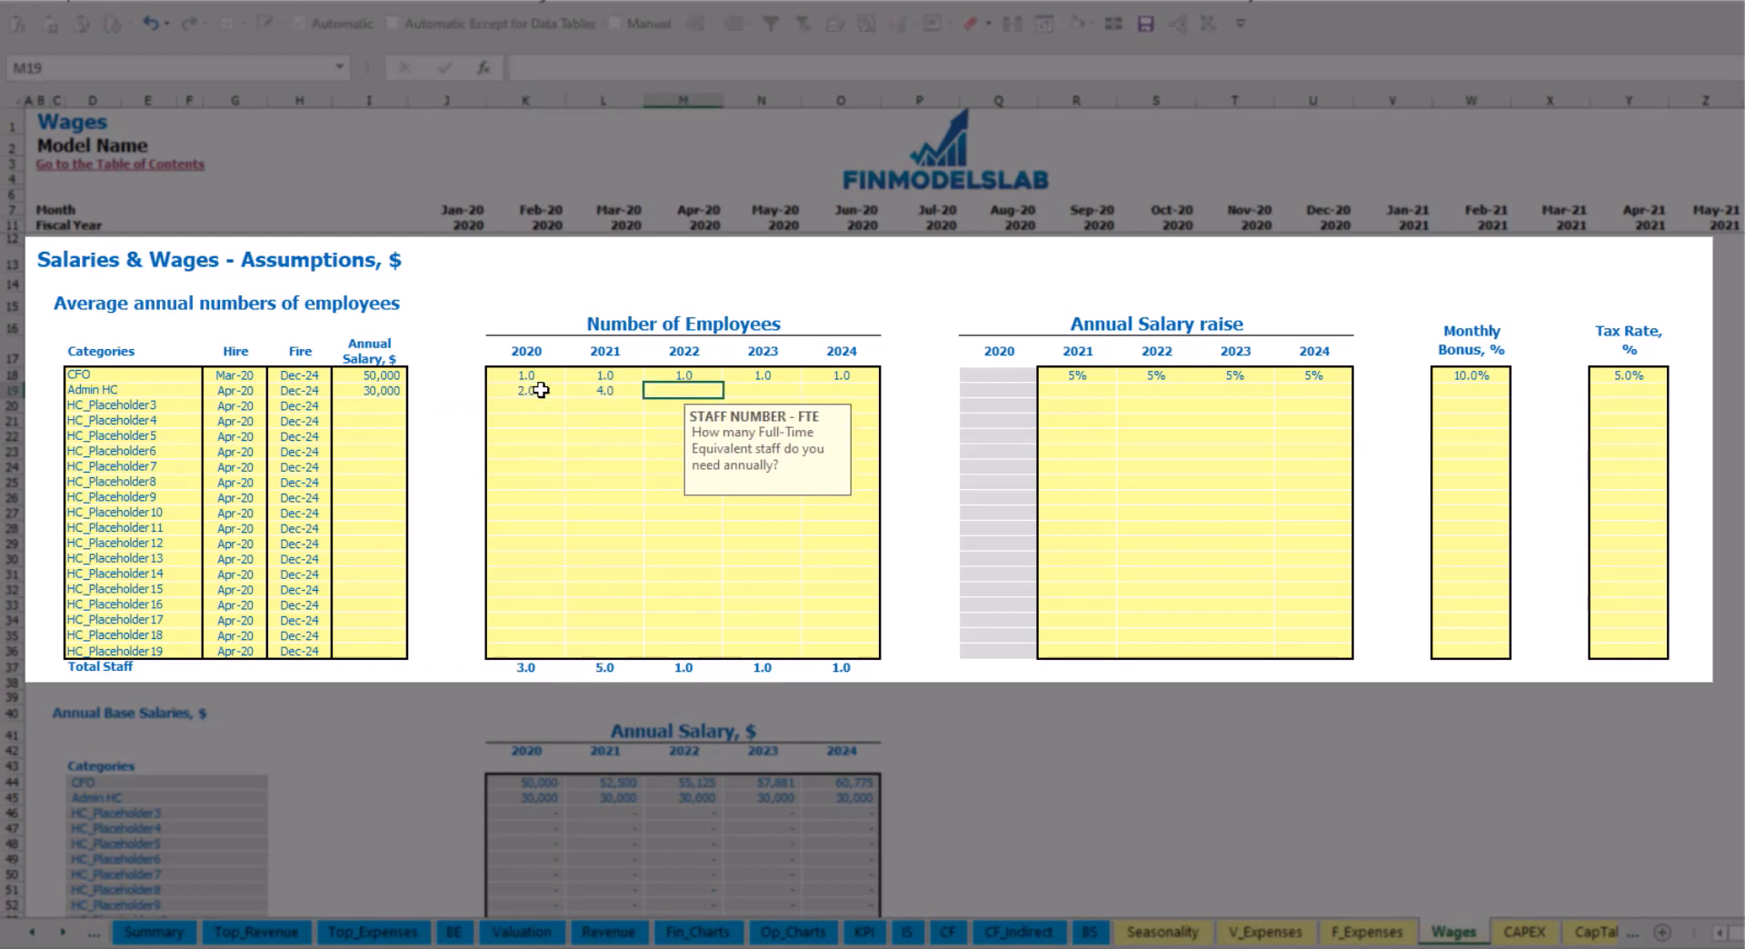
{"action": "type", "text": "6"}
{"action": "key", "text": "Tab"}
{"action": "type", "text": "8"}
{"action": "key", "text": "Tab"}
{"action": "type", "text": "10"}
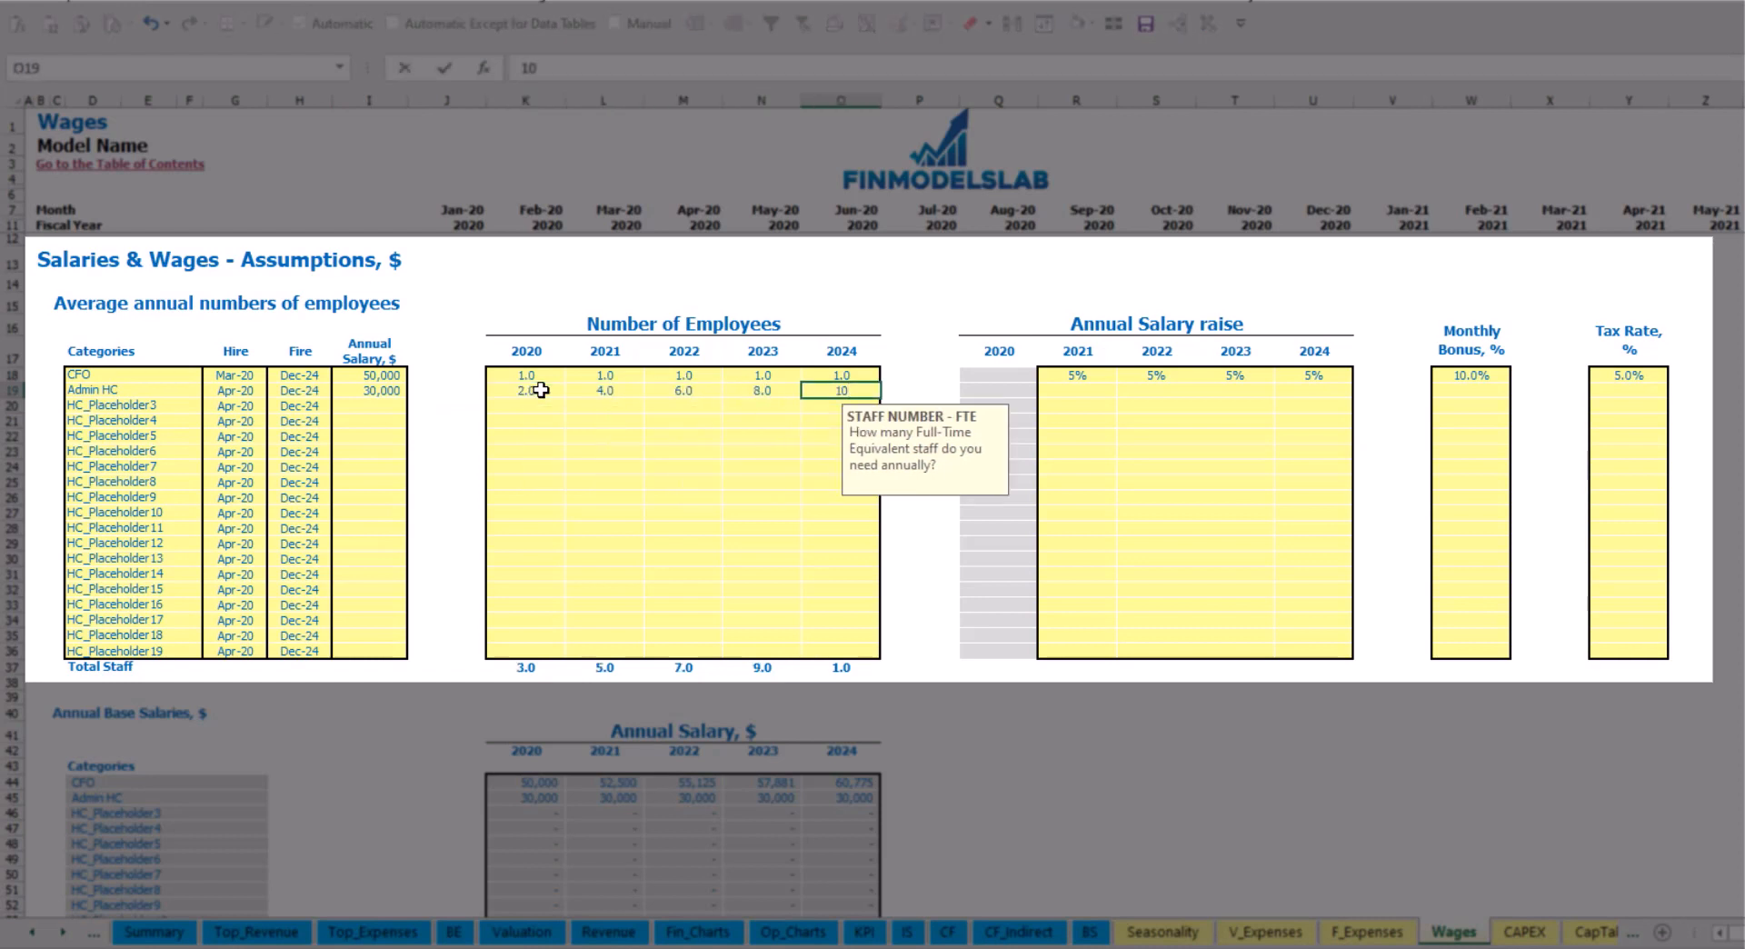
{"action": "key", "text": "Tab"}
Set the Admin HC annual salary raise to 3% for each year from 2021 to 2024
{"action": "left_click", "coordinate": [1072, 390]}
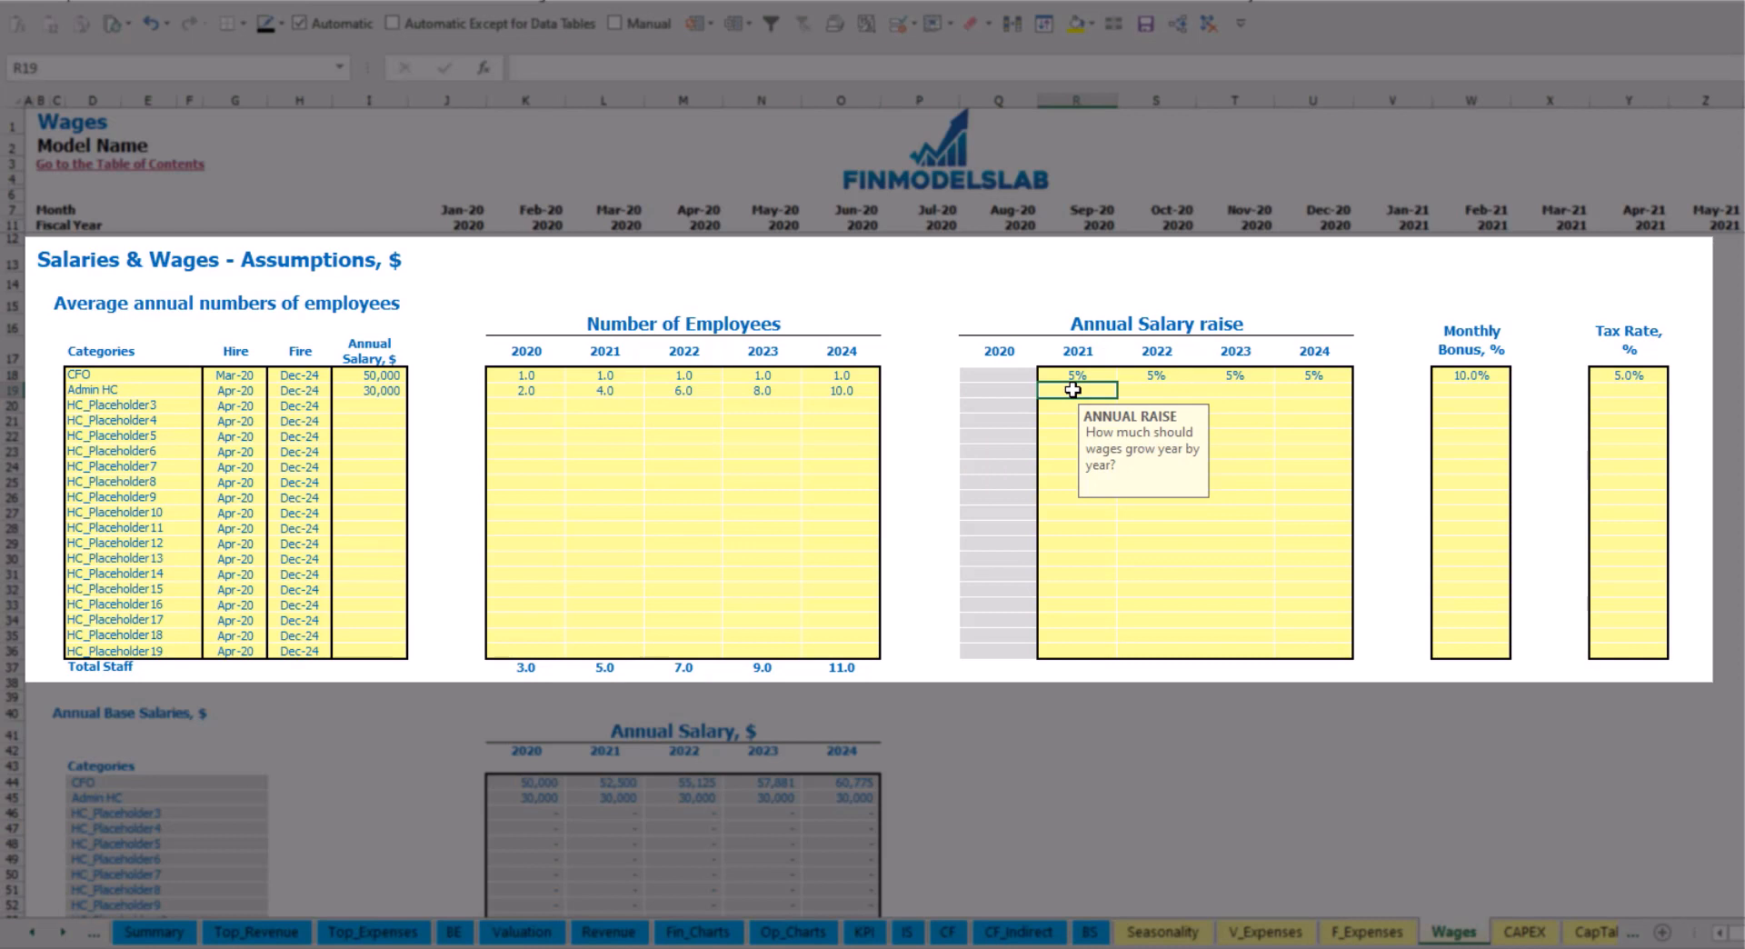
{"action": "type", "text": "3"}
{"action": "key", "text": "Return"}
{"action": "key", "text": "Up"}
{"action": "key", "text": "ctrl+c"}
{"action": "key", "text": "Right"}
{"action": "key", "text": "shift+Right"}
{"action": "key", "text": "shift+Right"}
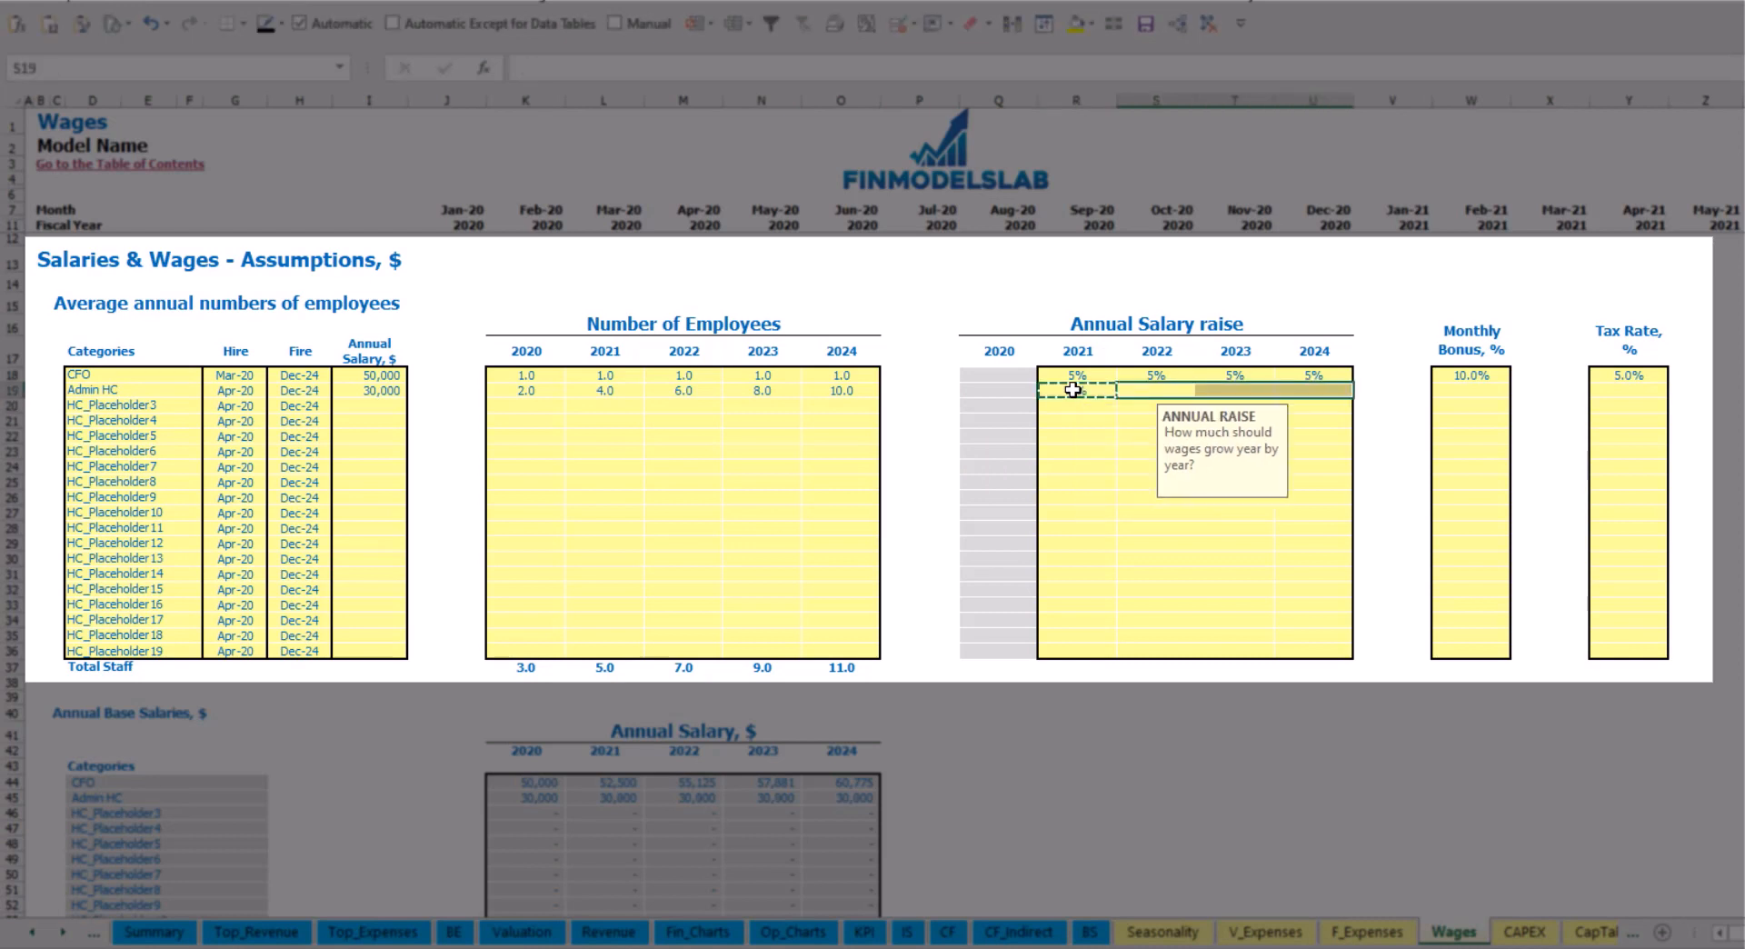
{"action": "key", "text": "ctrl+v"}
Set the Admin HC monthly bonus to 5% and its tax rate to 5%
{"action": "left_click", "coordinate": [1495, 397]}
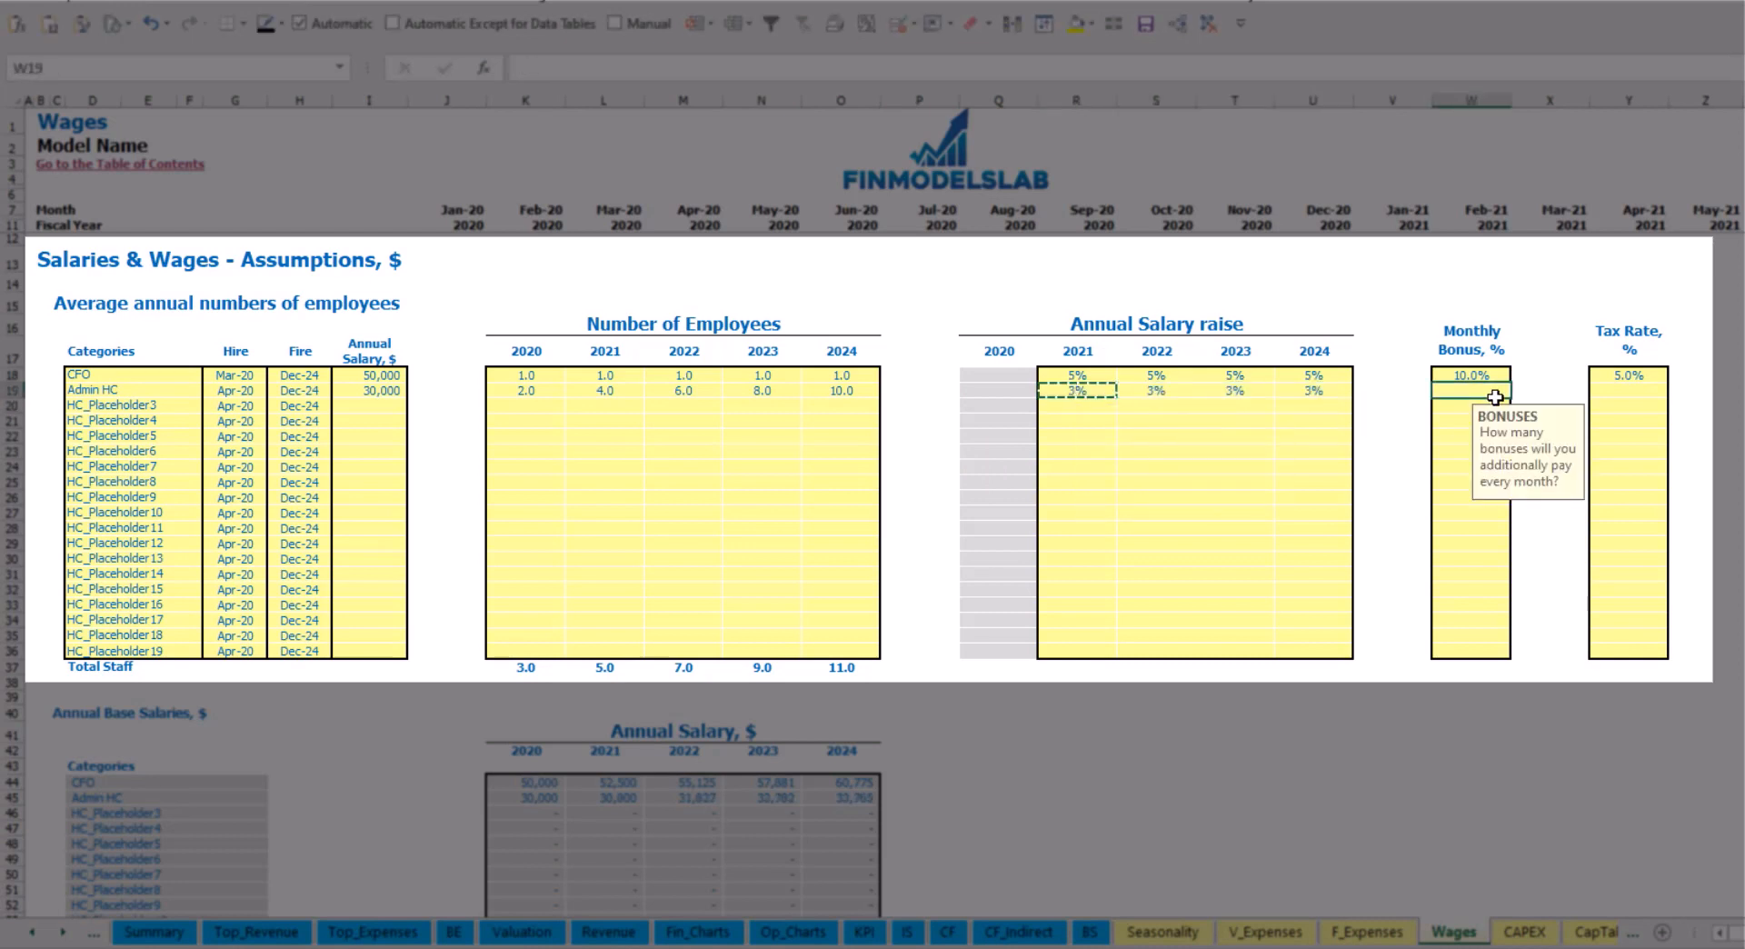
{"action": "type", "text": "5"}
{"action": "key", "text": "Tab"}
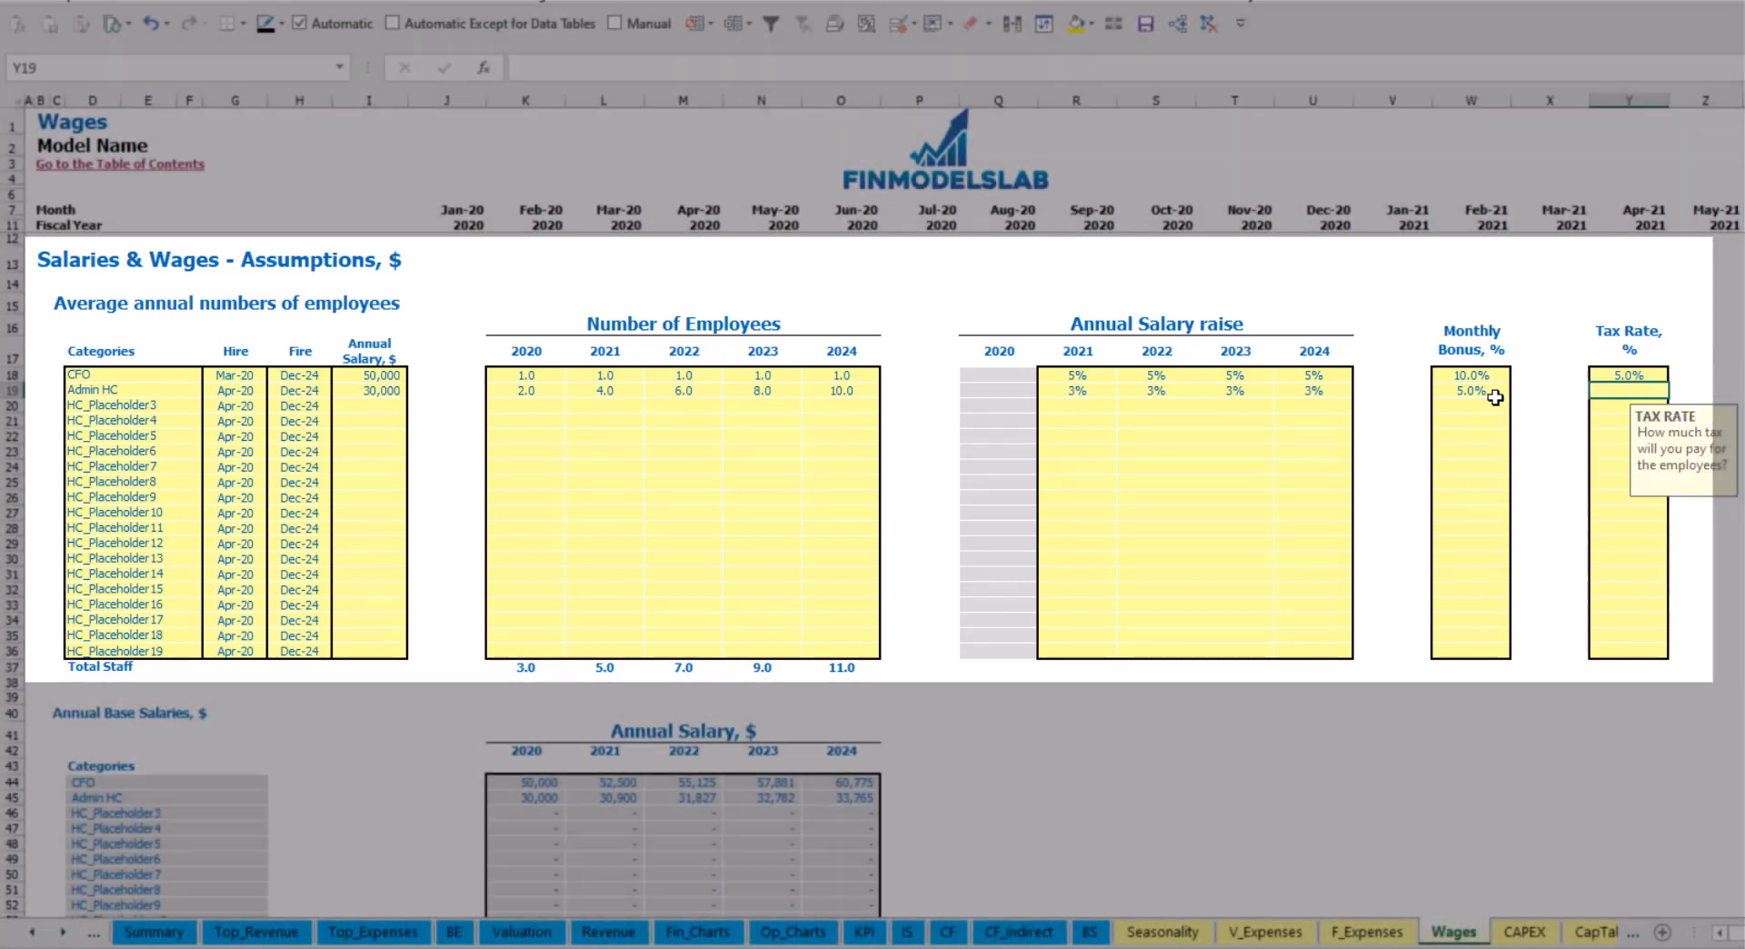
{"action": "type", "text": "5"}
{"action": "key", "text": "Return"}
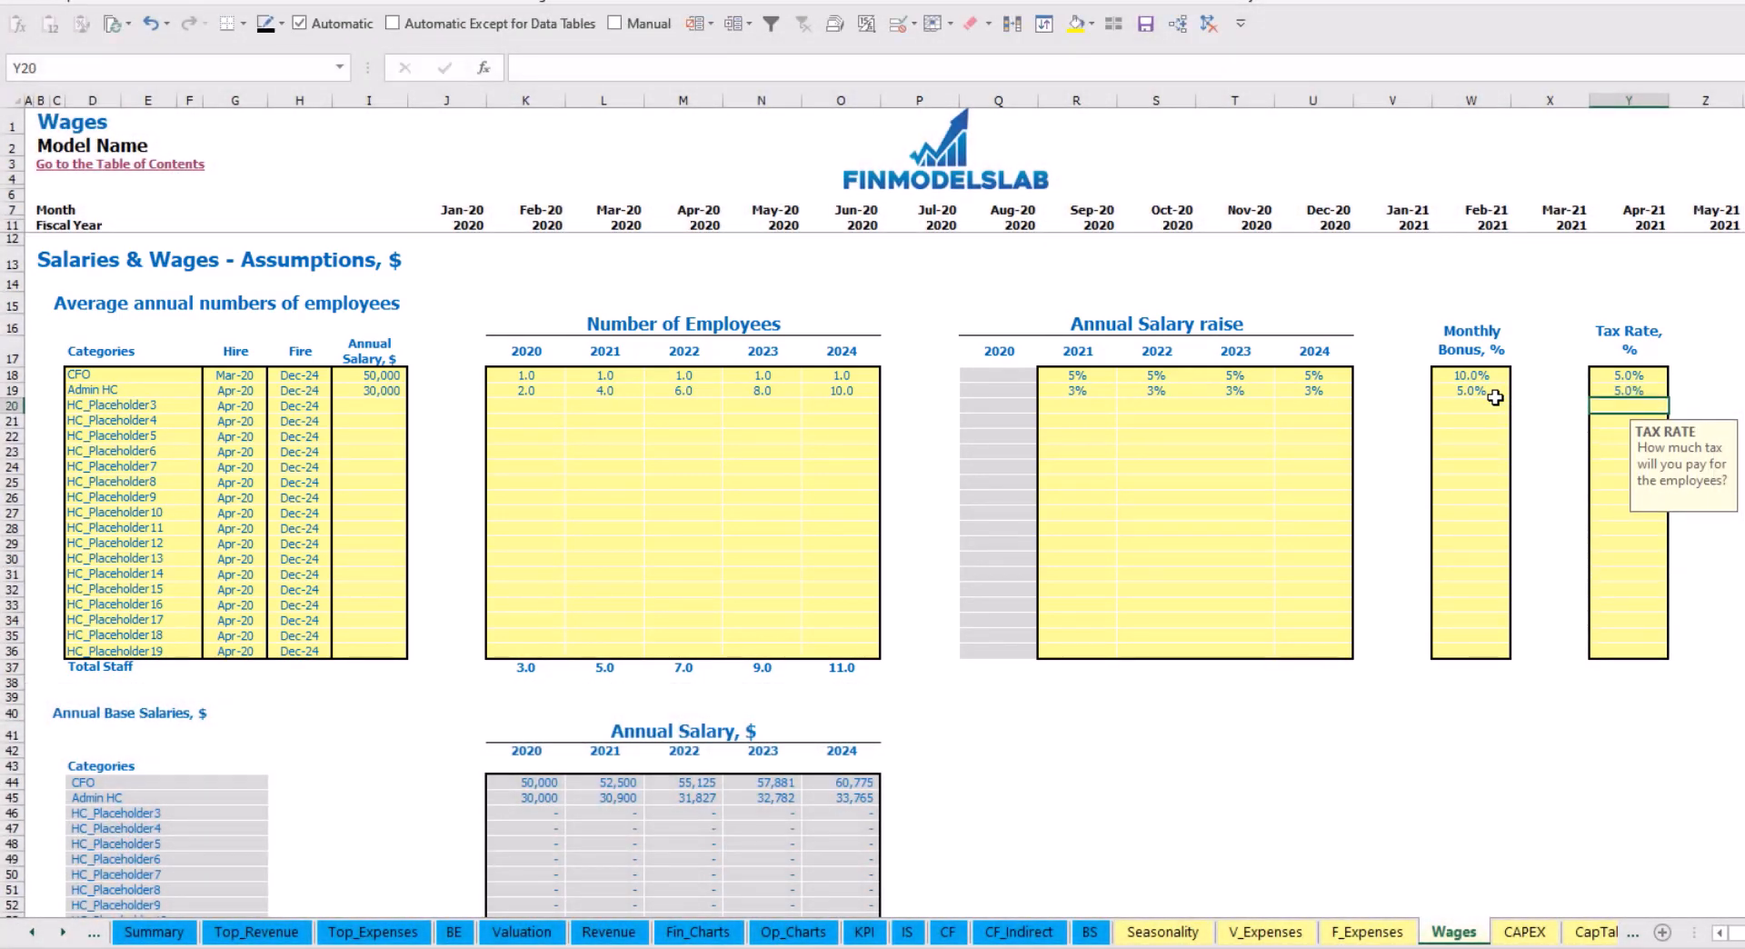
Examine the monthly Admin HC headcount across the forecast years in the Total Staff Numbers table
{"action": "scroll", "coordinate": [701, 561], "scroll_direction": "down", "scroll_amount": 13}
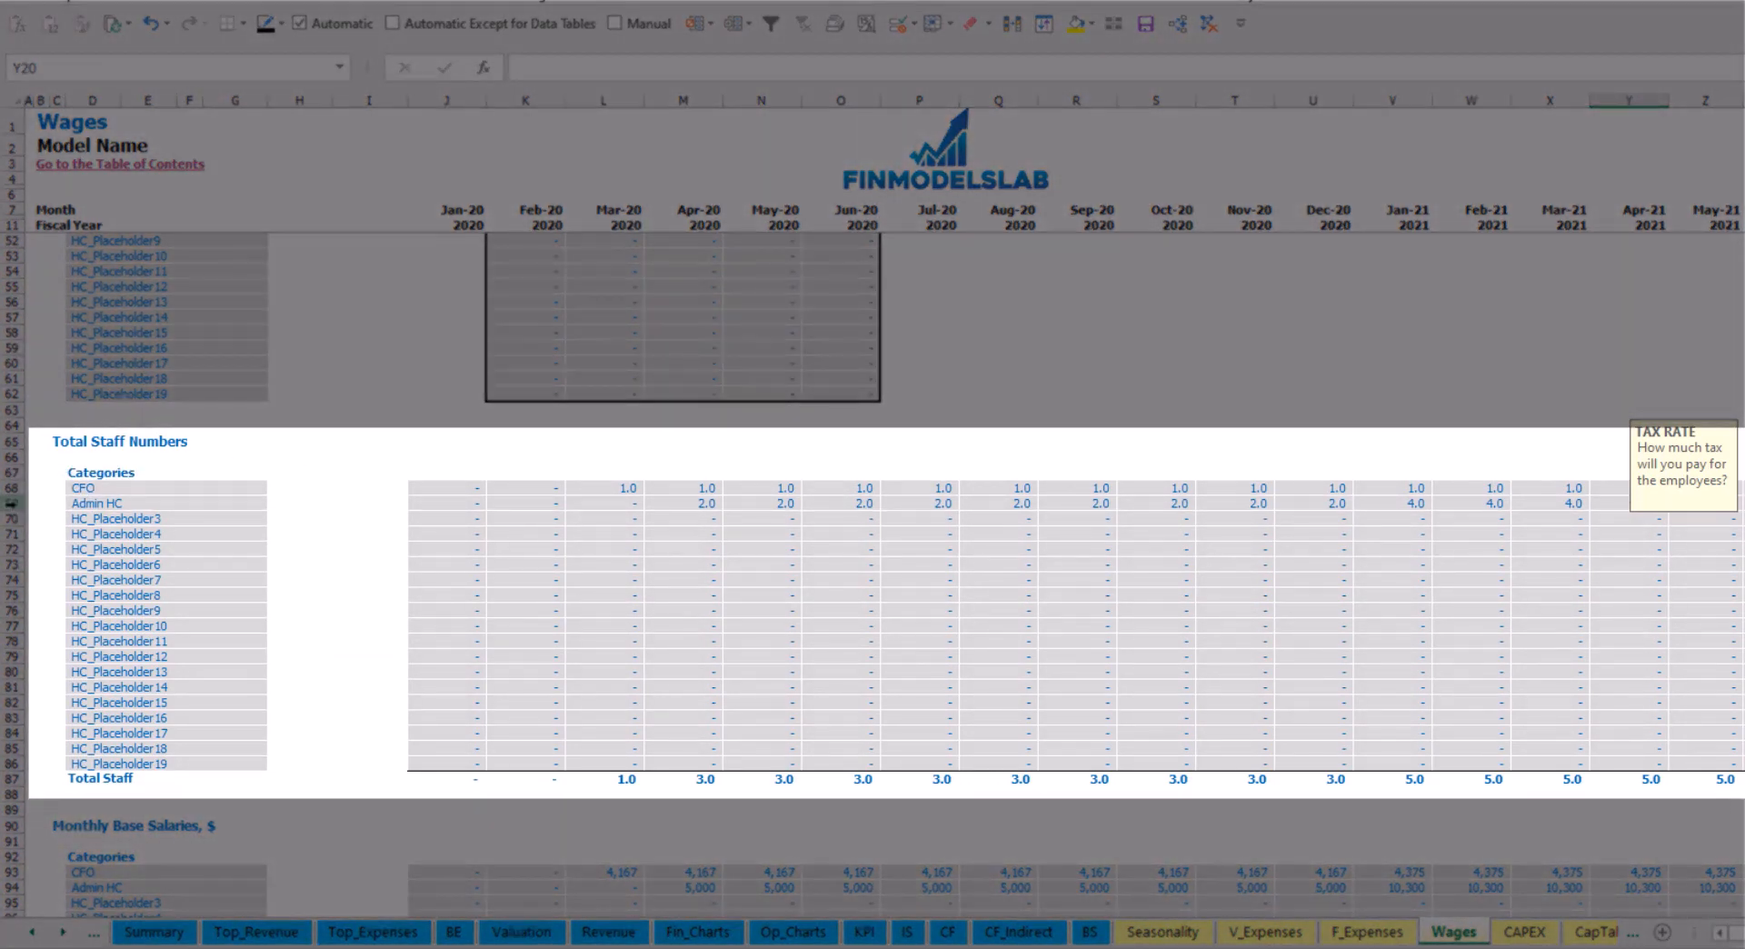
{"action": "left_click", "coordinate": [16, 502]}
{"action": "left_click", "coordinate": [702, 503]}
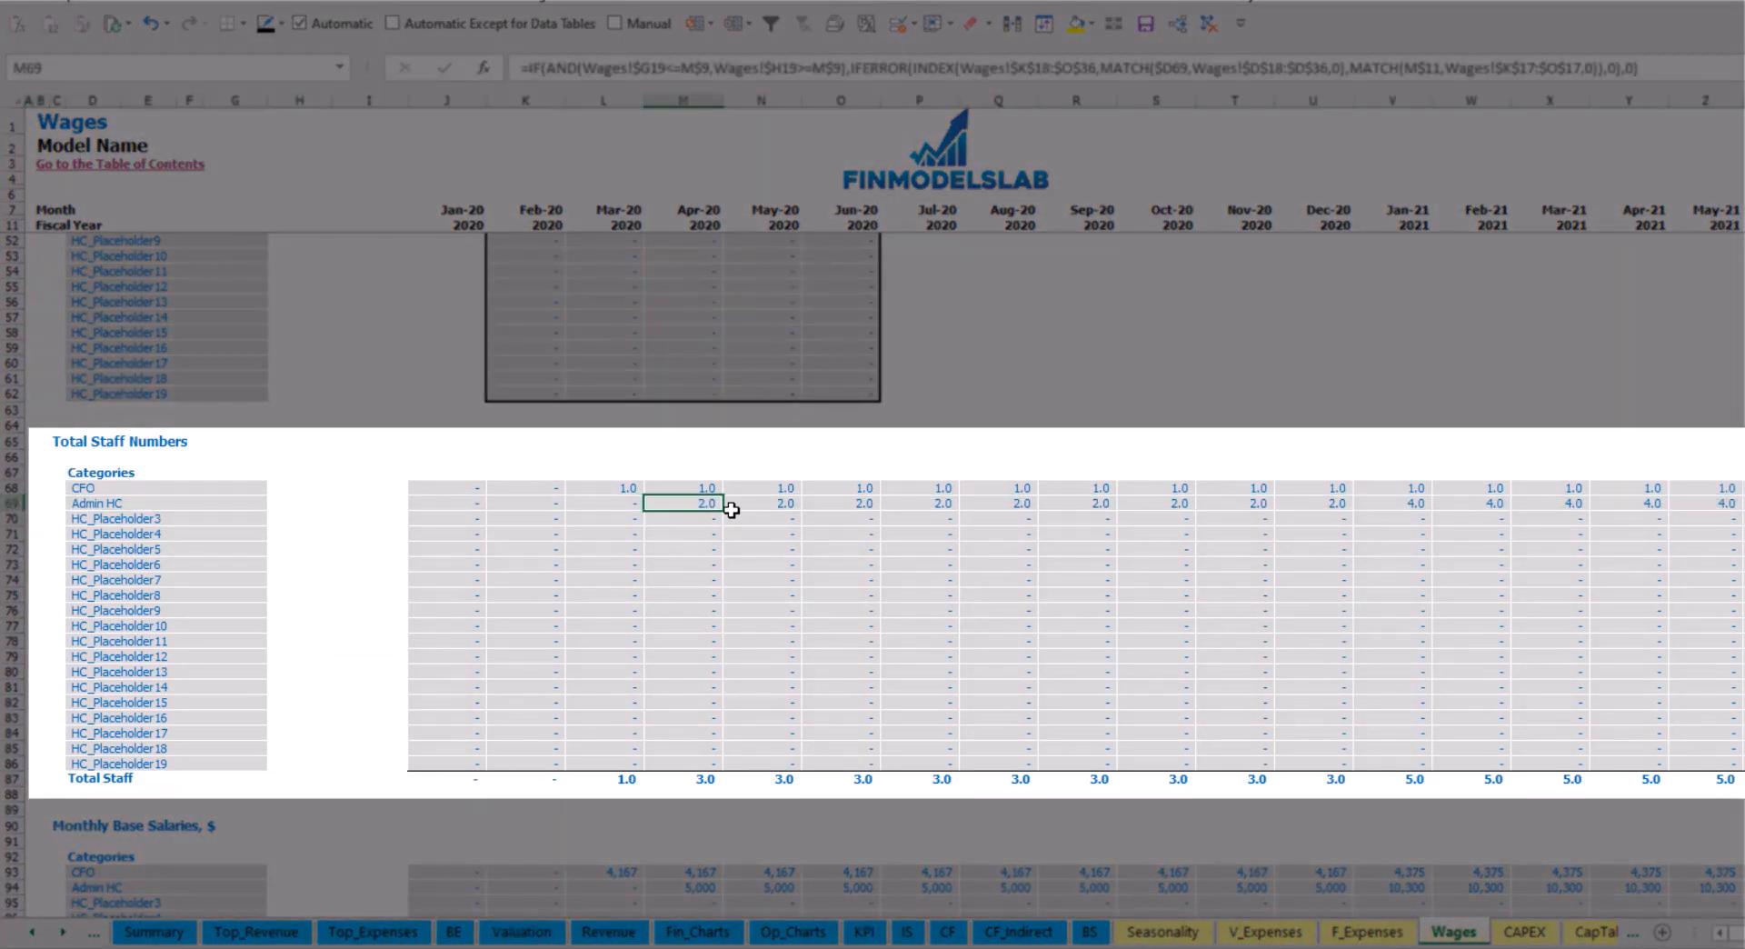
{"action": "left_click_drag", "start_coordinate": [706, 504], "coordinate": [1328, 498]}
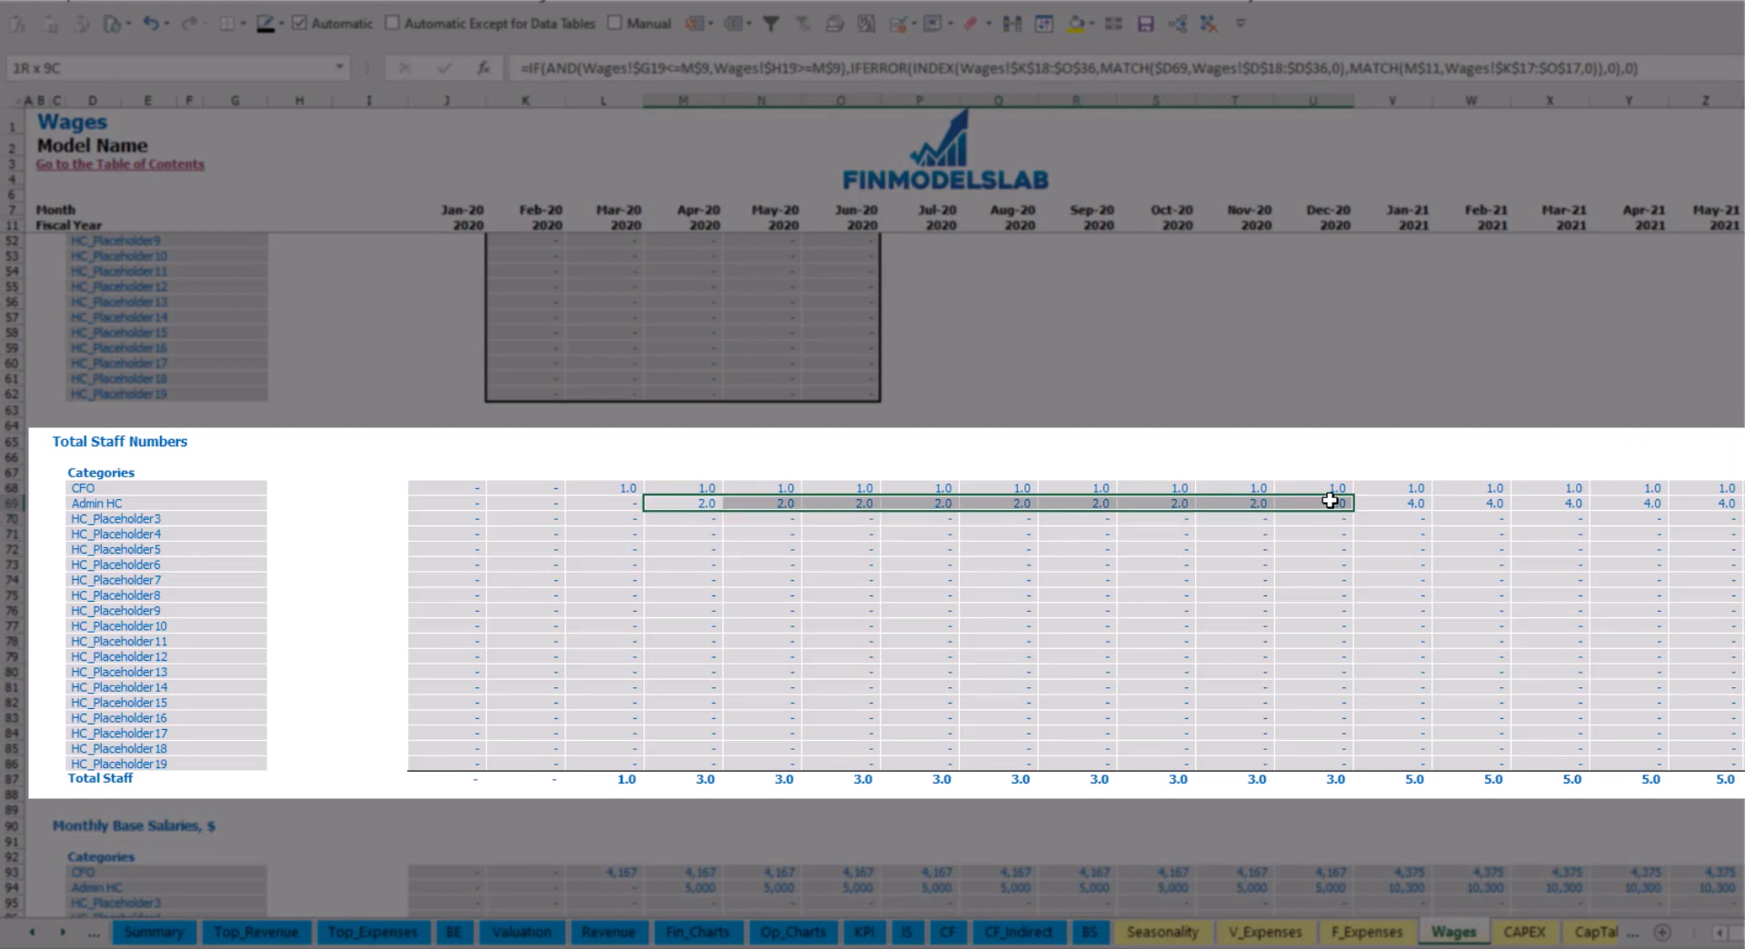
{"action": "left_click", "coordinate": [1422, 502]}
{"action": "left_click_drag", "start_coordinate": [1424, 500], "coordinate": [1743, 504]}
{"action": "scroll", "coordinate": [872, 509], "scroll_direction": "right", "scroll_amount": 8}
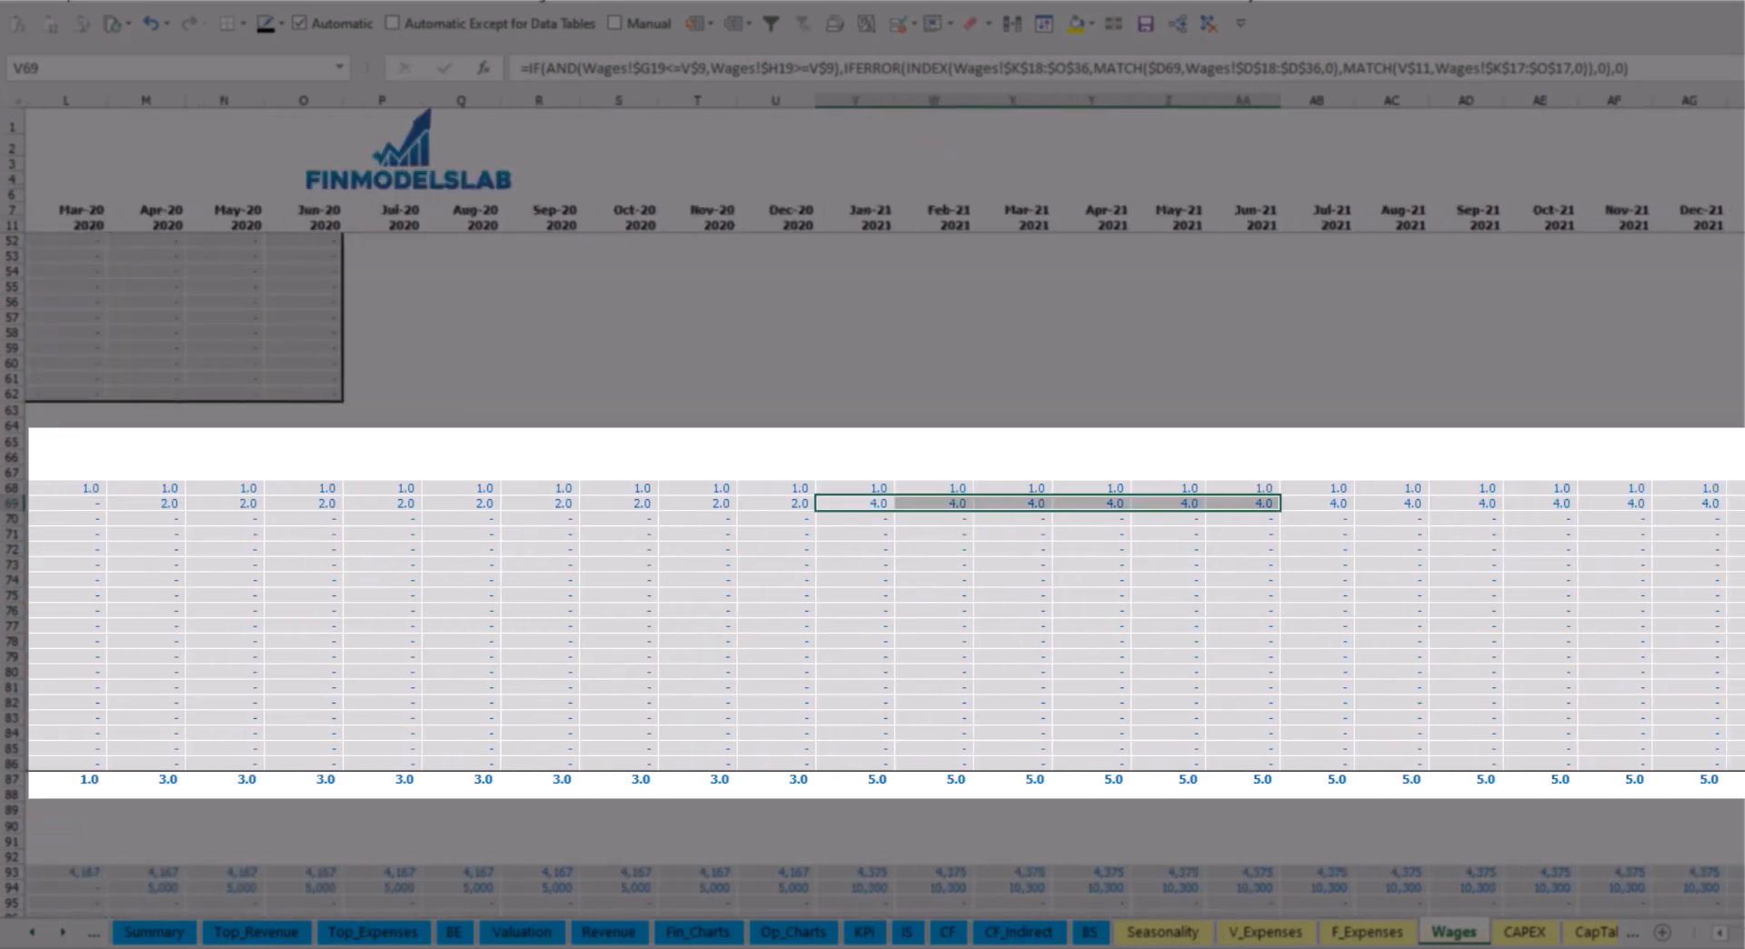
{"action": "scroll", "coordinate": [1731, 603], "scroll_direction": "right", "scroll_amount": 3}
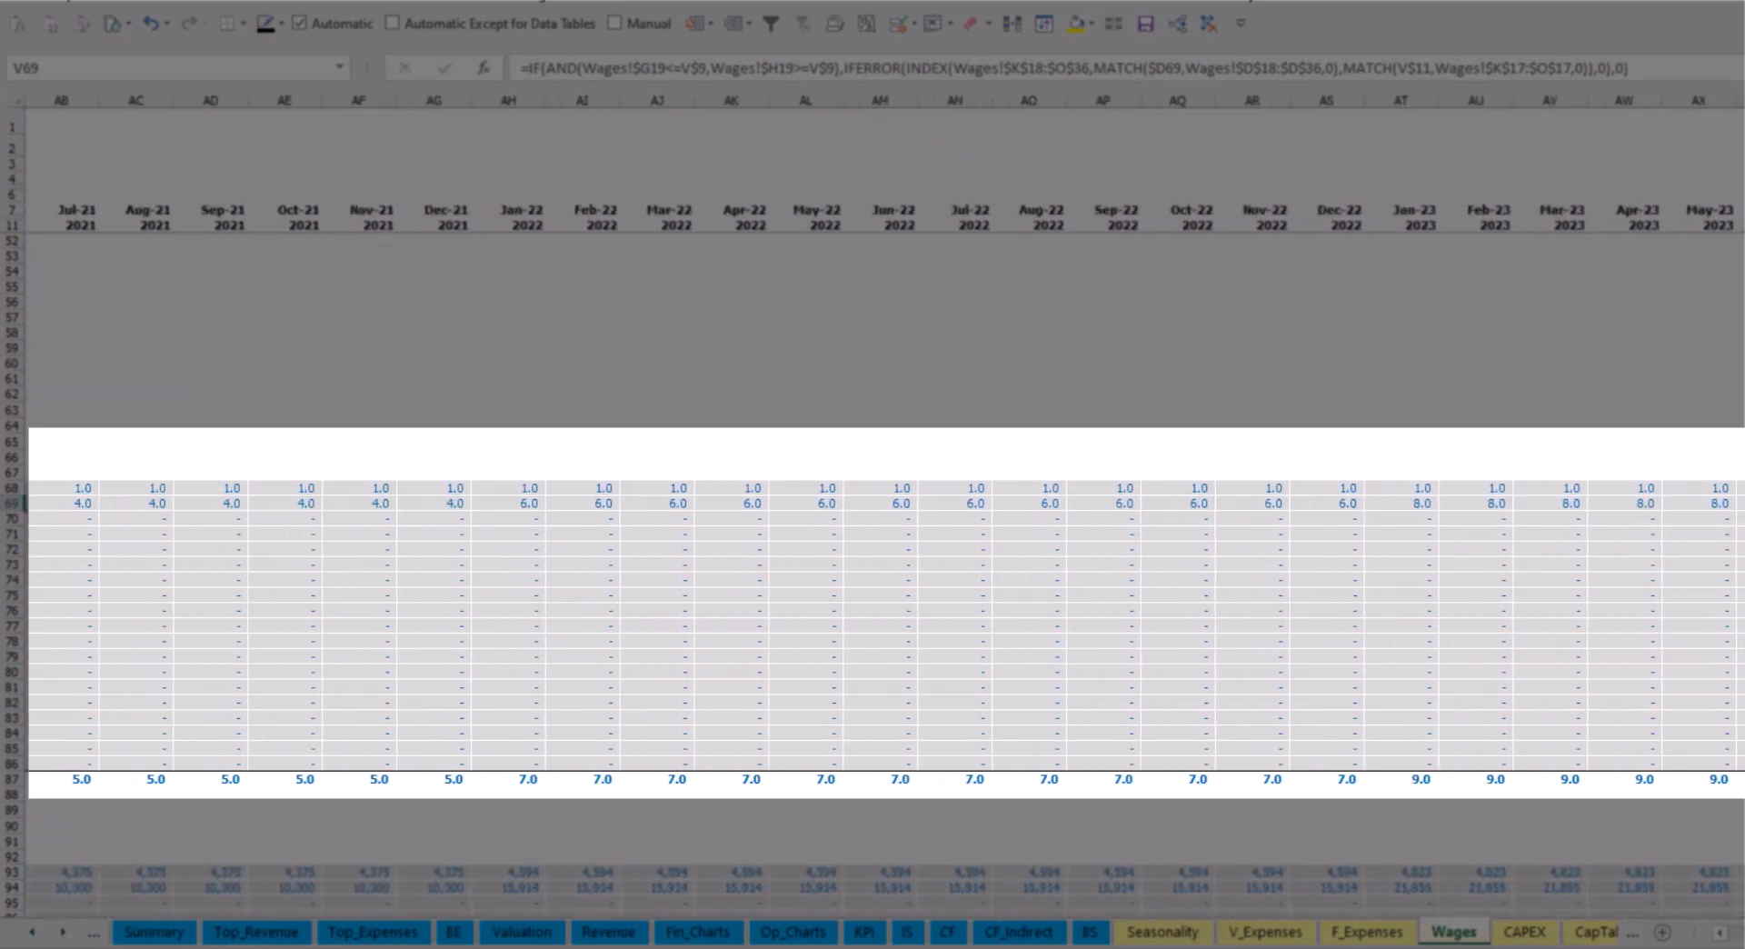
{"action": "left_click", "coordinate": [1600, 502]}
{"action": "scroll", "coordinate": [1461, 498], "scroll_direction": "right", "scroll_amount": 7}
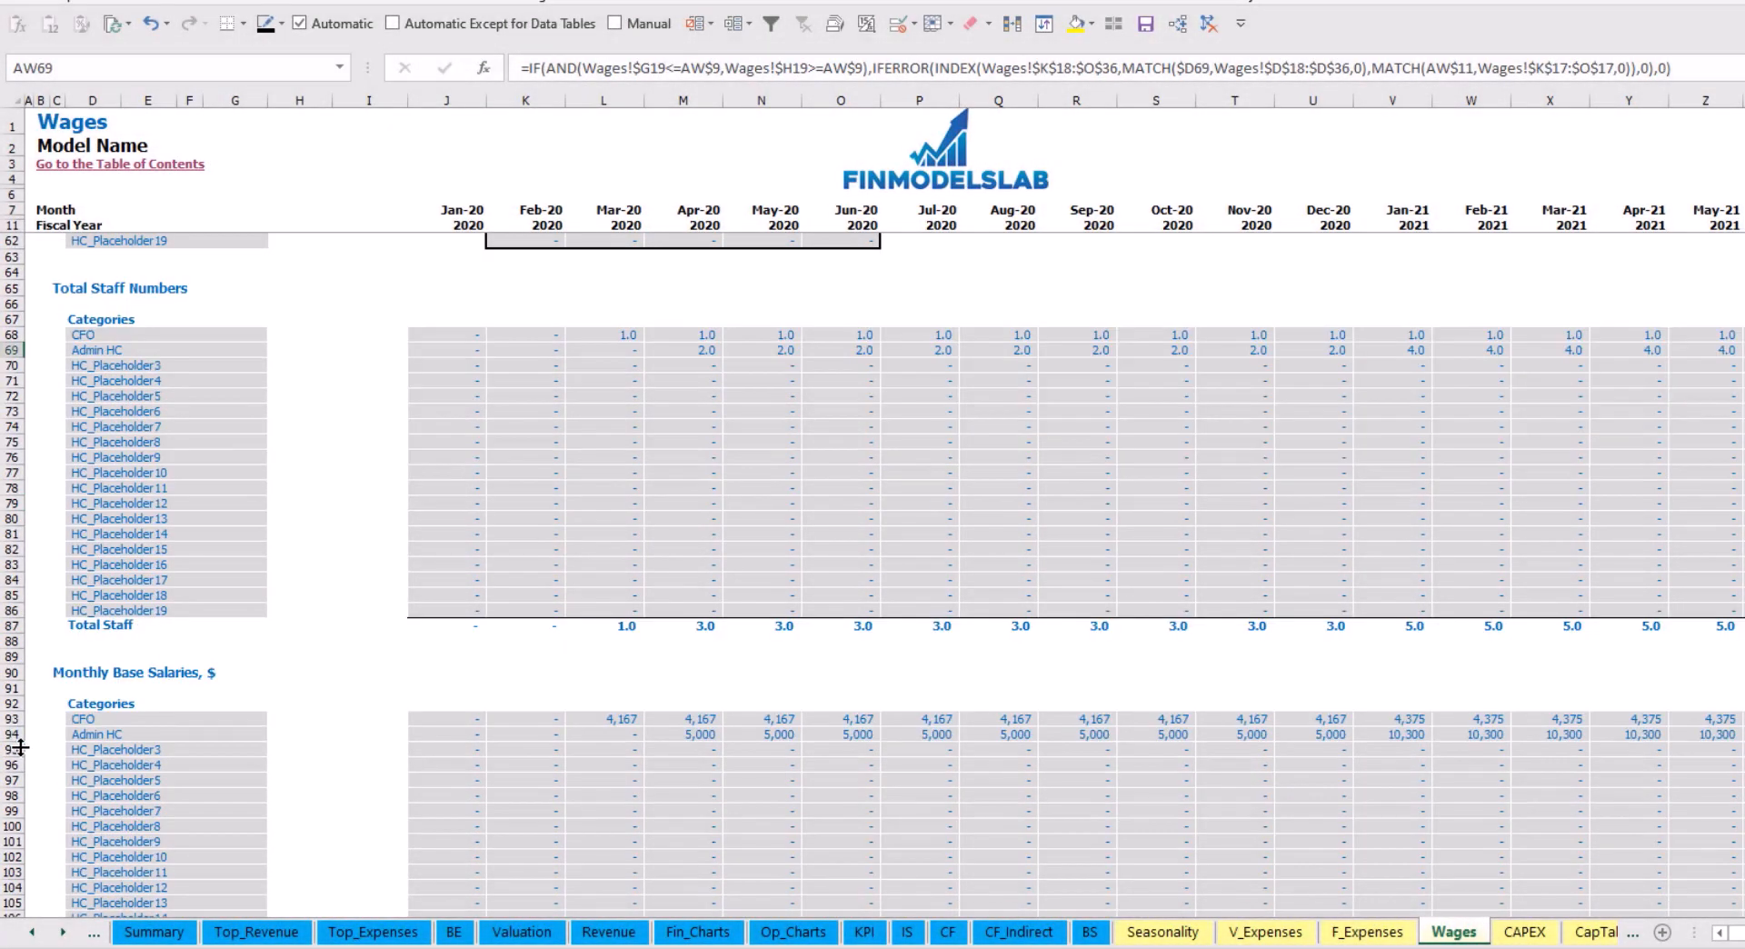
Compare the Admin HC monthly base salaries with its staff numbers, and review the Monthly Bonus and Monthly Base Taxes tables
{"action": "left_click", "coordinate": [12, 734]}
{"action": "left_click", "coordinate": [687, 734]}
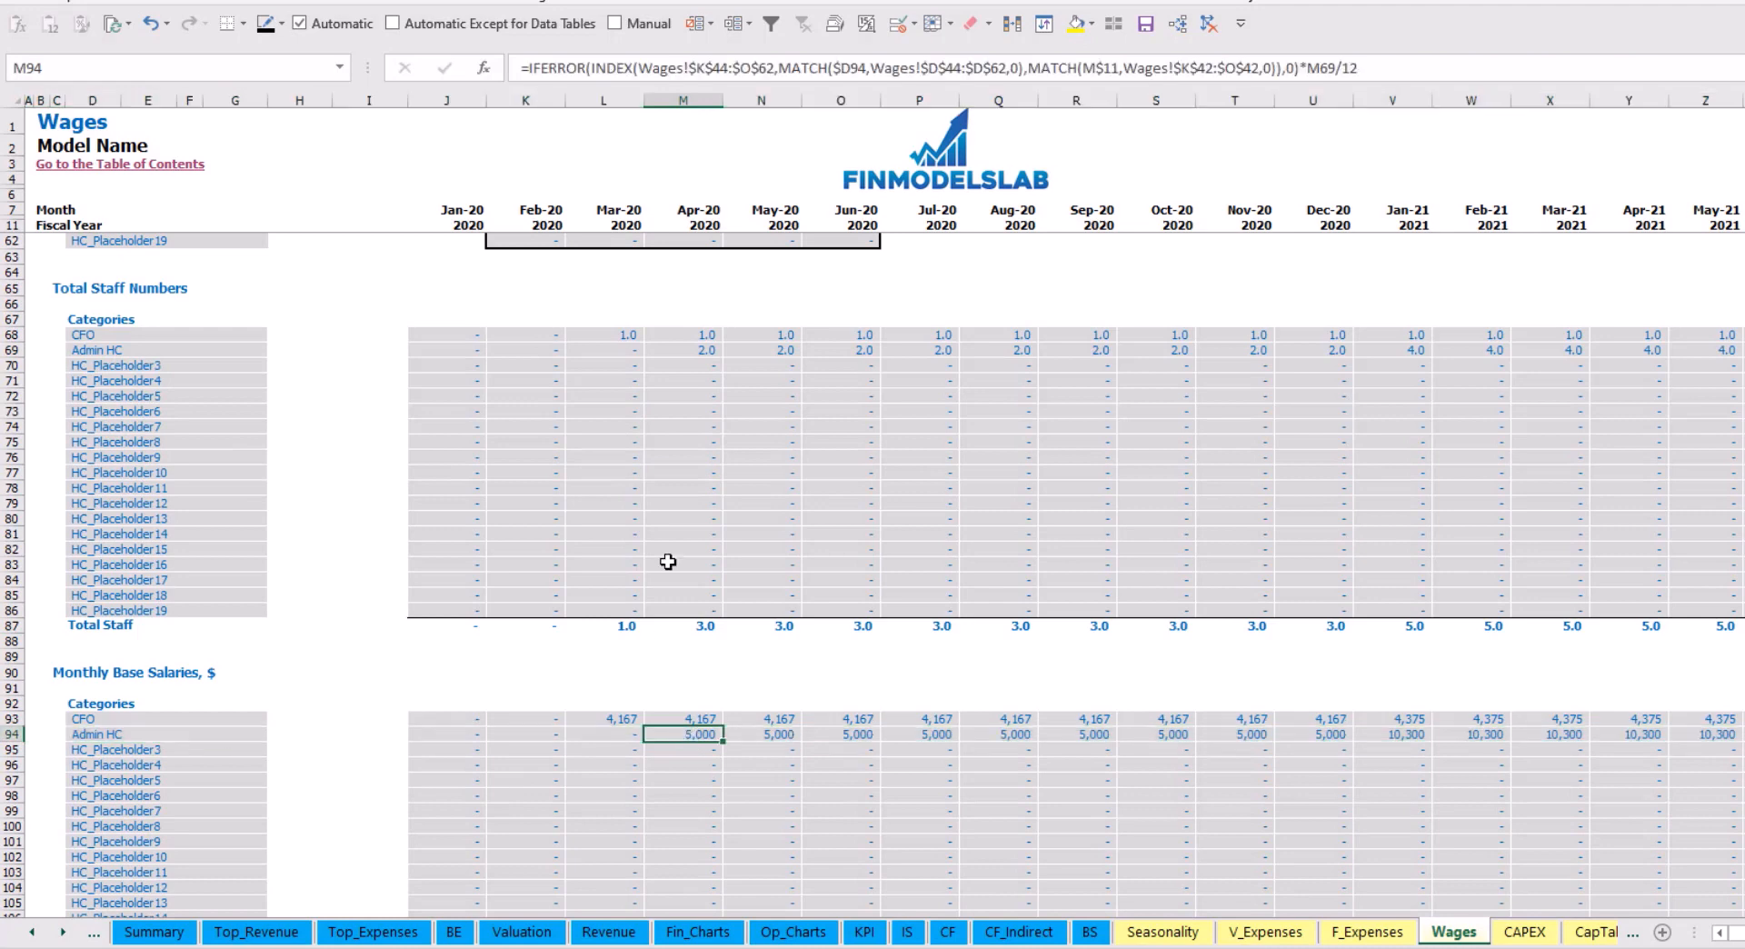
{"action": "left_click", "coordinate": [700, 349]}
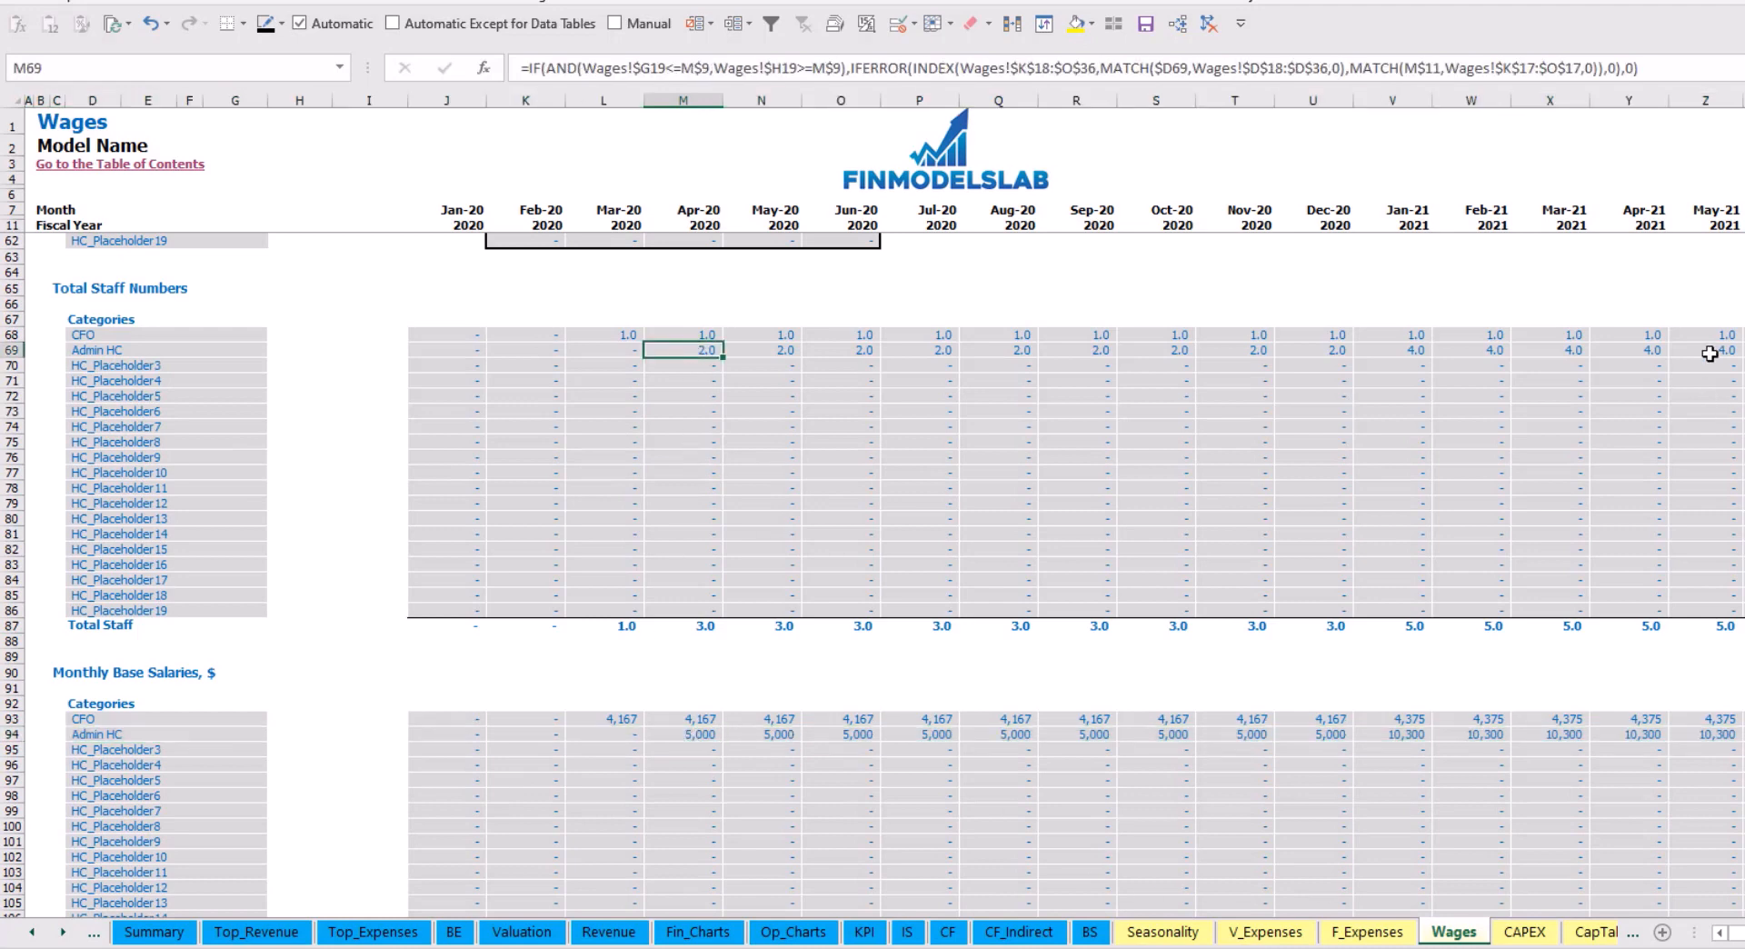
{"action": "left_click", "coordinate": [1706, 735]}
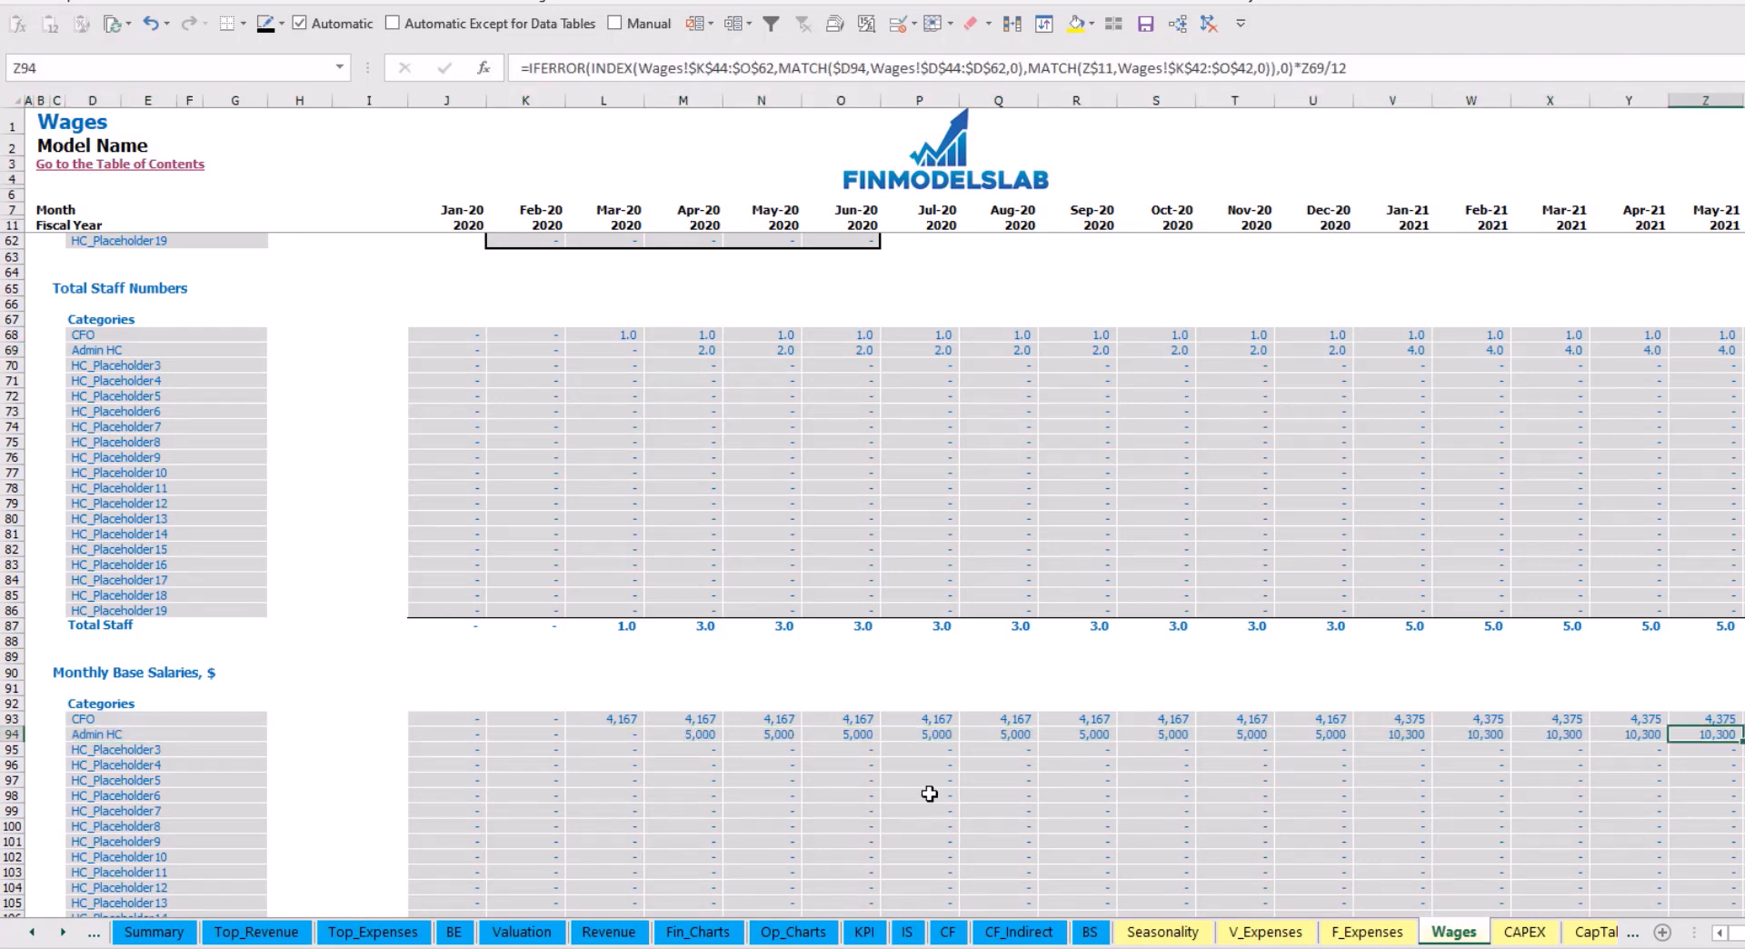
{"action": "scroll", "coordinate": [928, 793], "scroll_direction": "down", "scroll_amount": 10}
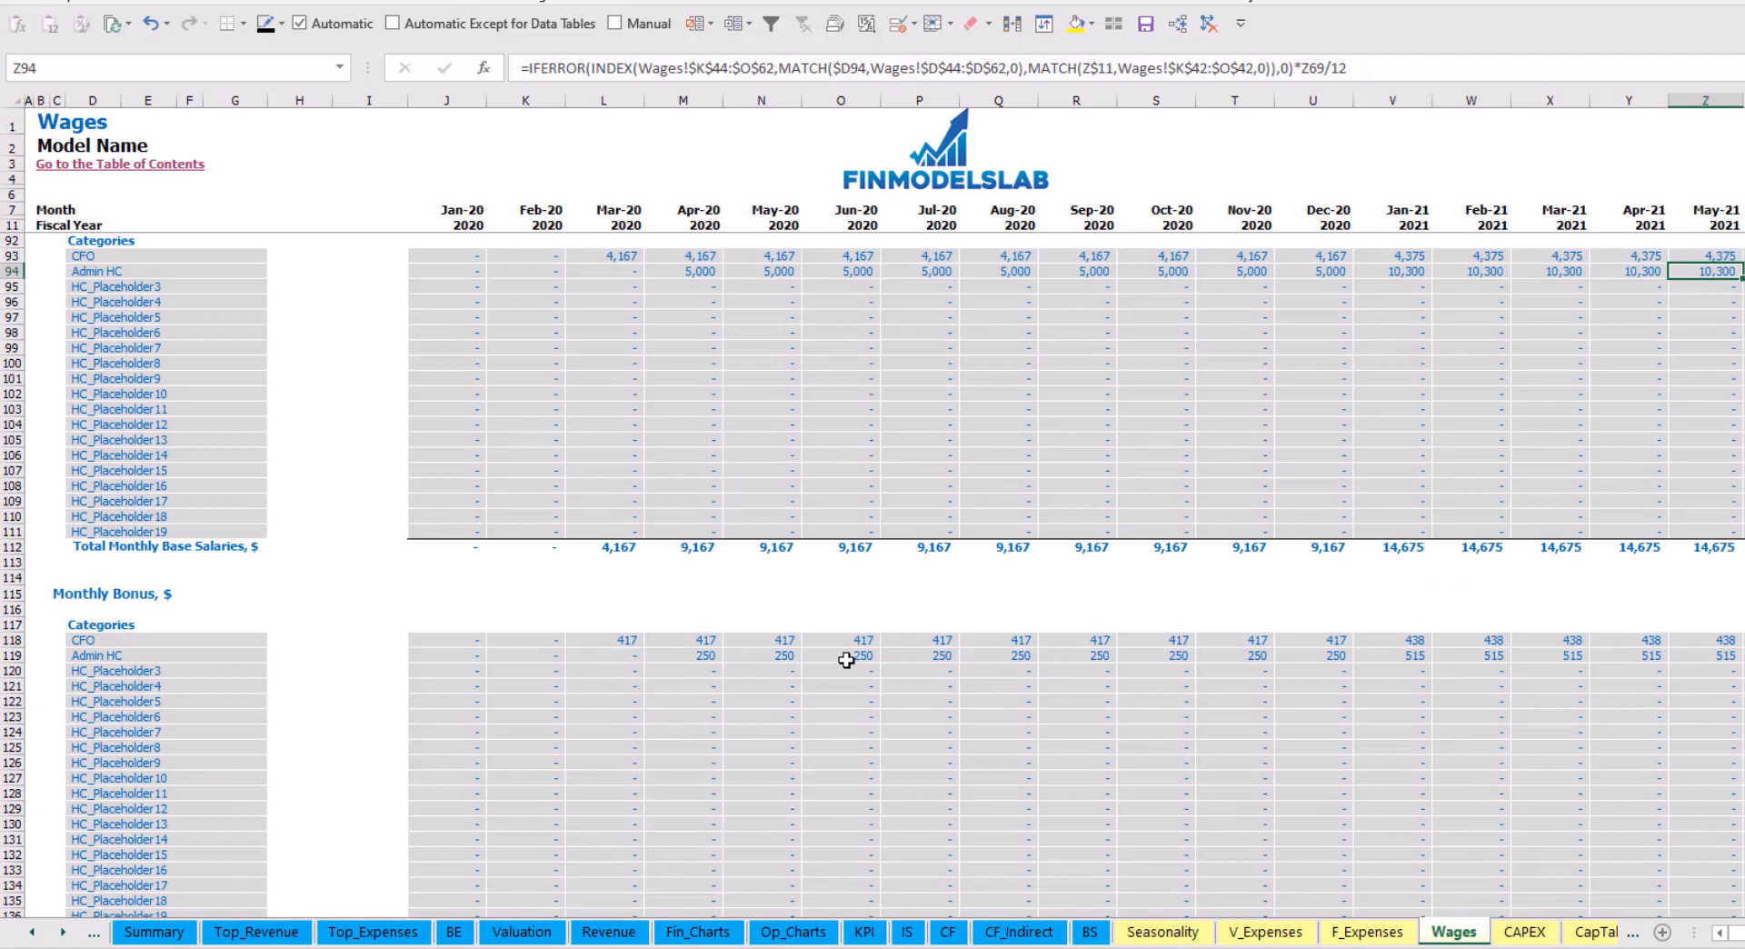
{"action": "scroll", "coordinate": [845, 659], "scroll_direction": "down", "scroll_amount": 10}
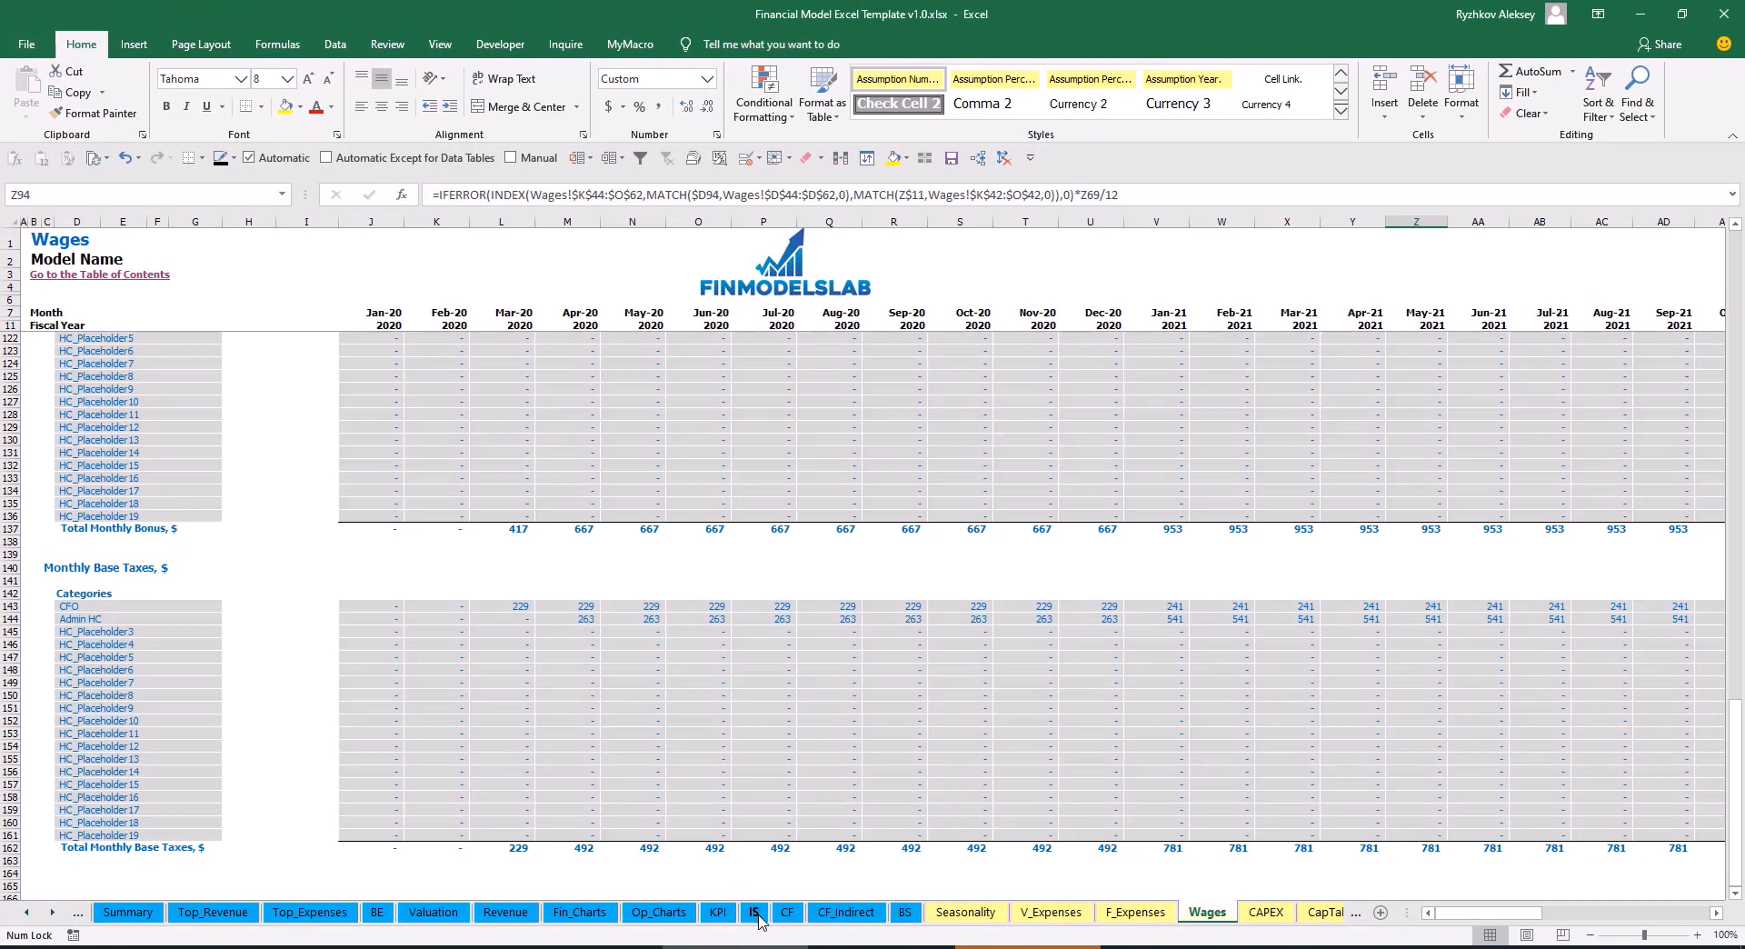
Expand the Salary and Wages rows in the Income Statement and examine the staff categories and the CFO formula
{"action": "left_click", "coordinate": [755, 912]}
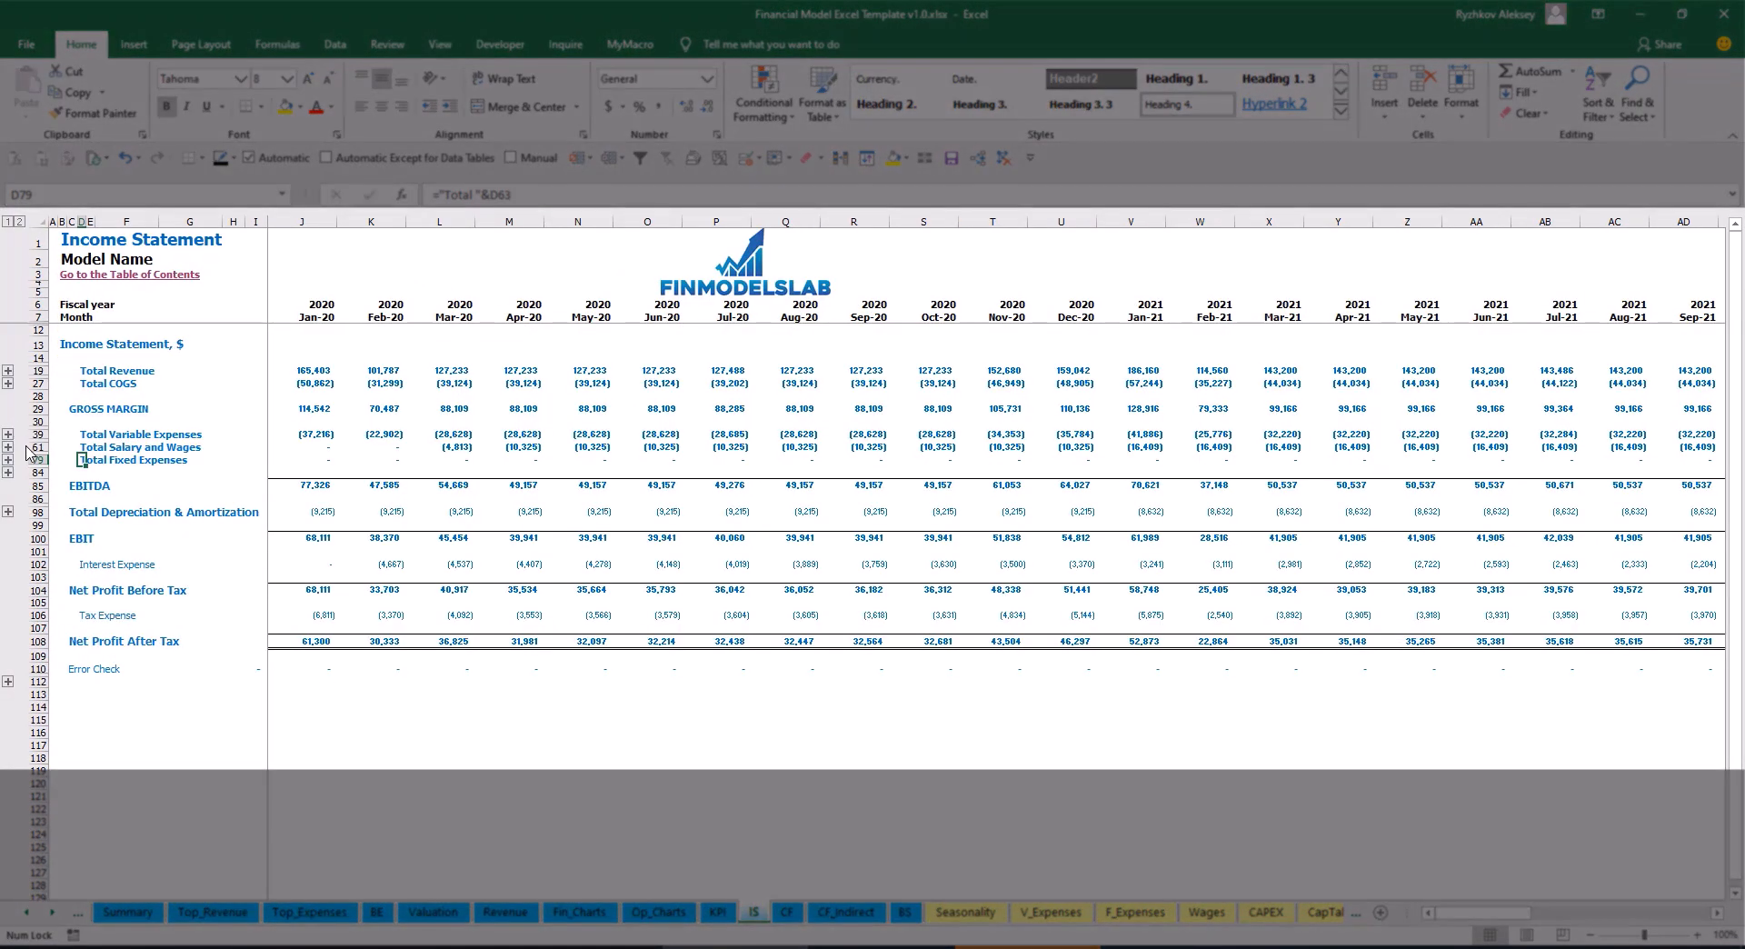
{"action": "left_click", "coordinate": [8, 446]}
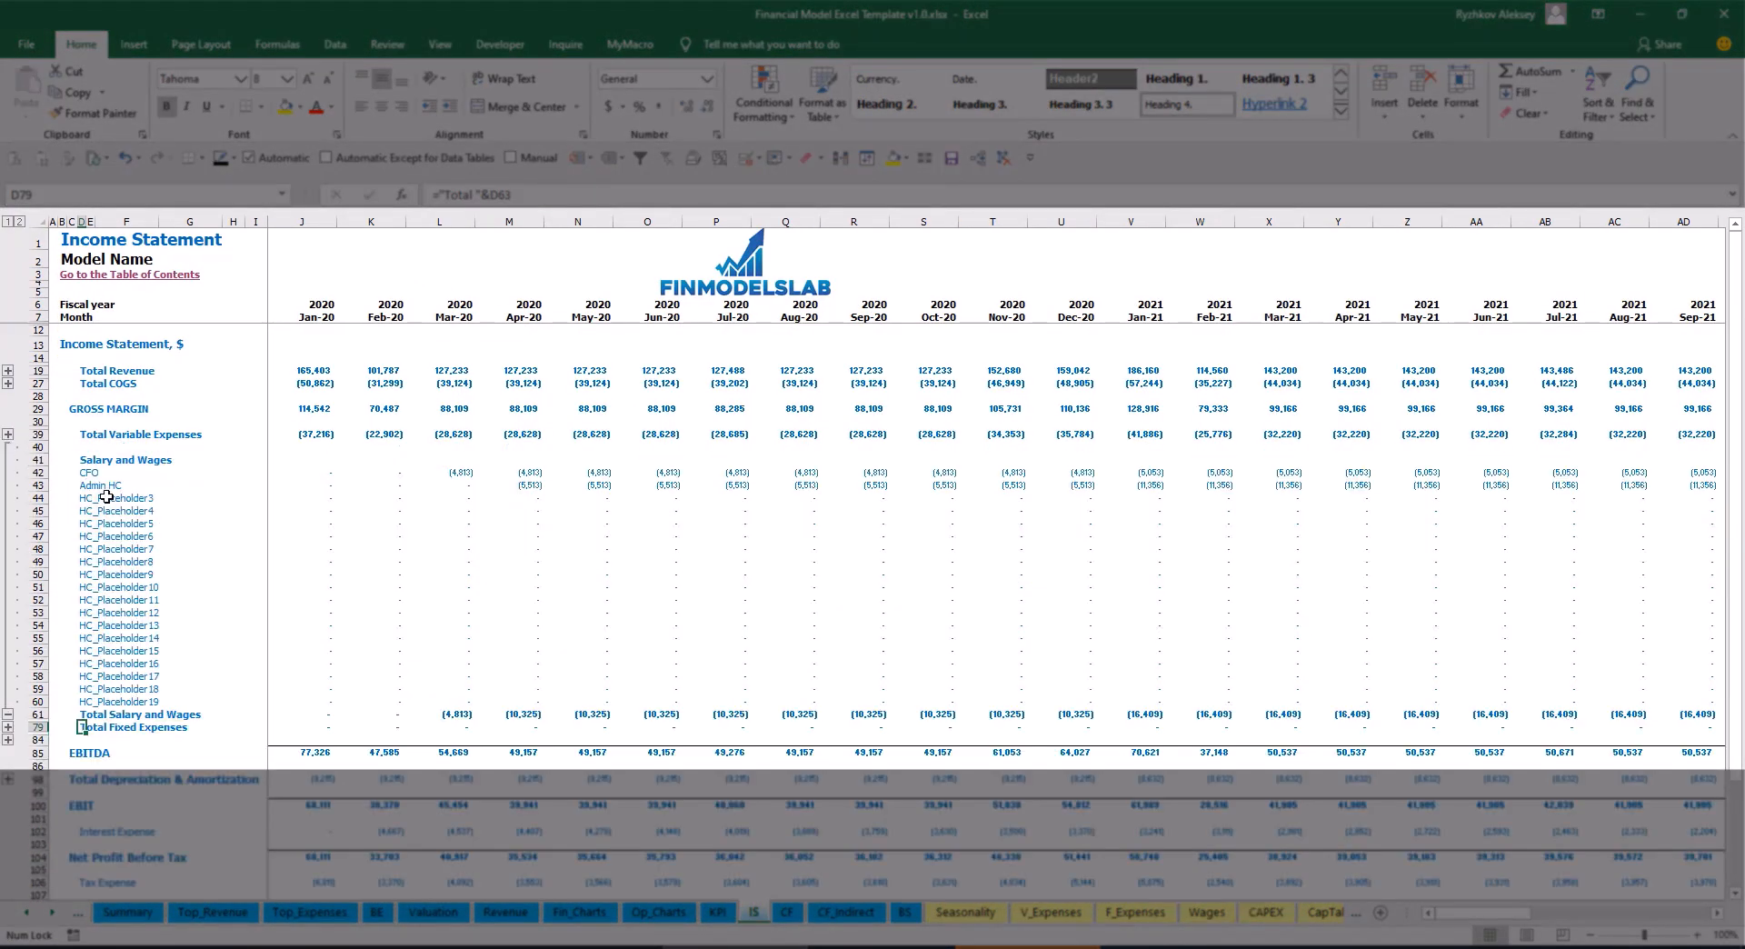
{"action": "left_click", "coordinate": [291, 469]}
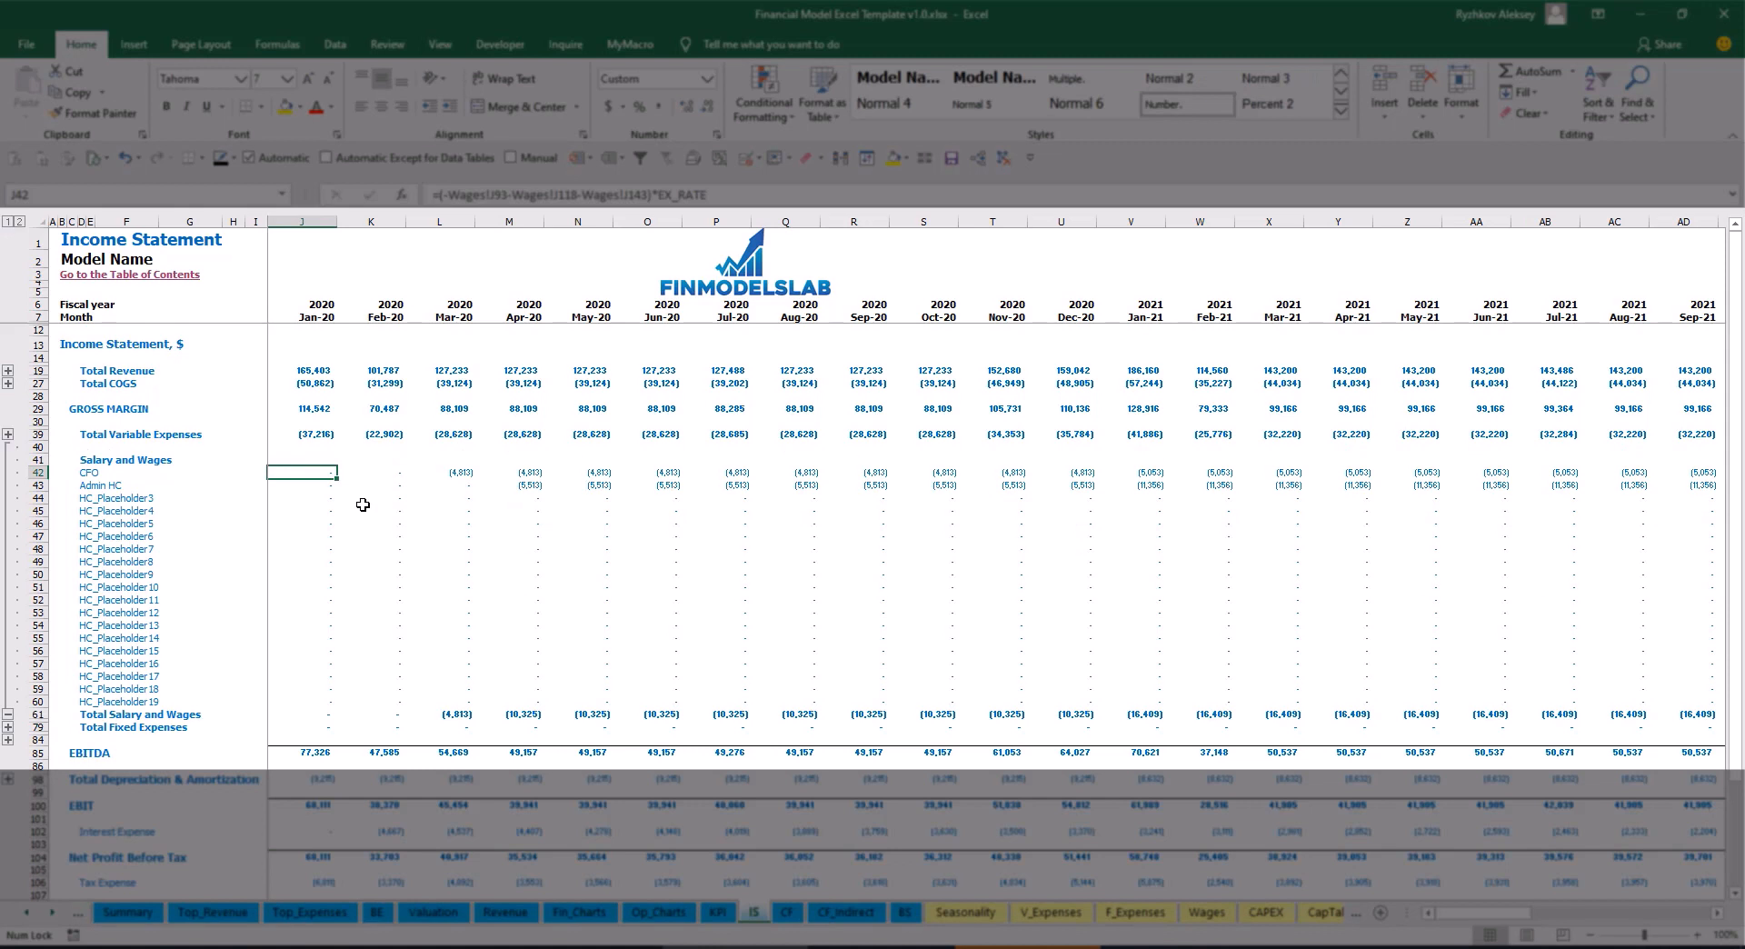
{"action": "left_click_drag", "start_coordinate": [91, 468], "coordinate": [90, 701]}
{"action": "left_click", "coordinate": [156, 484]}
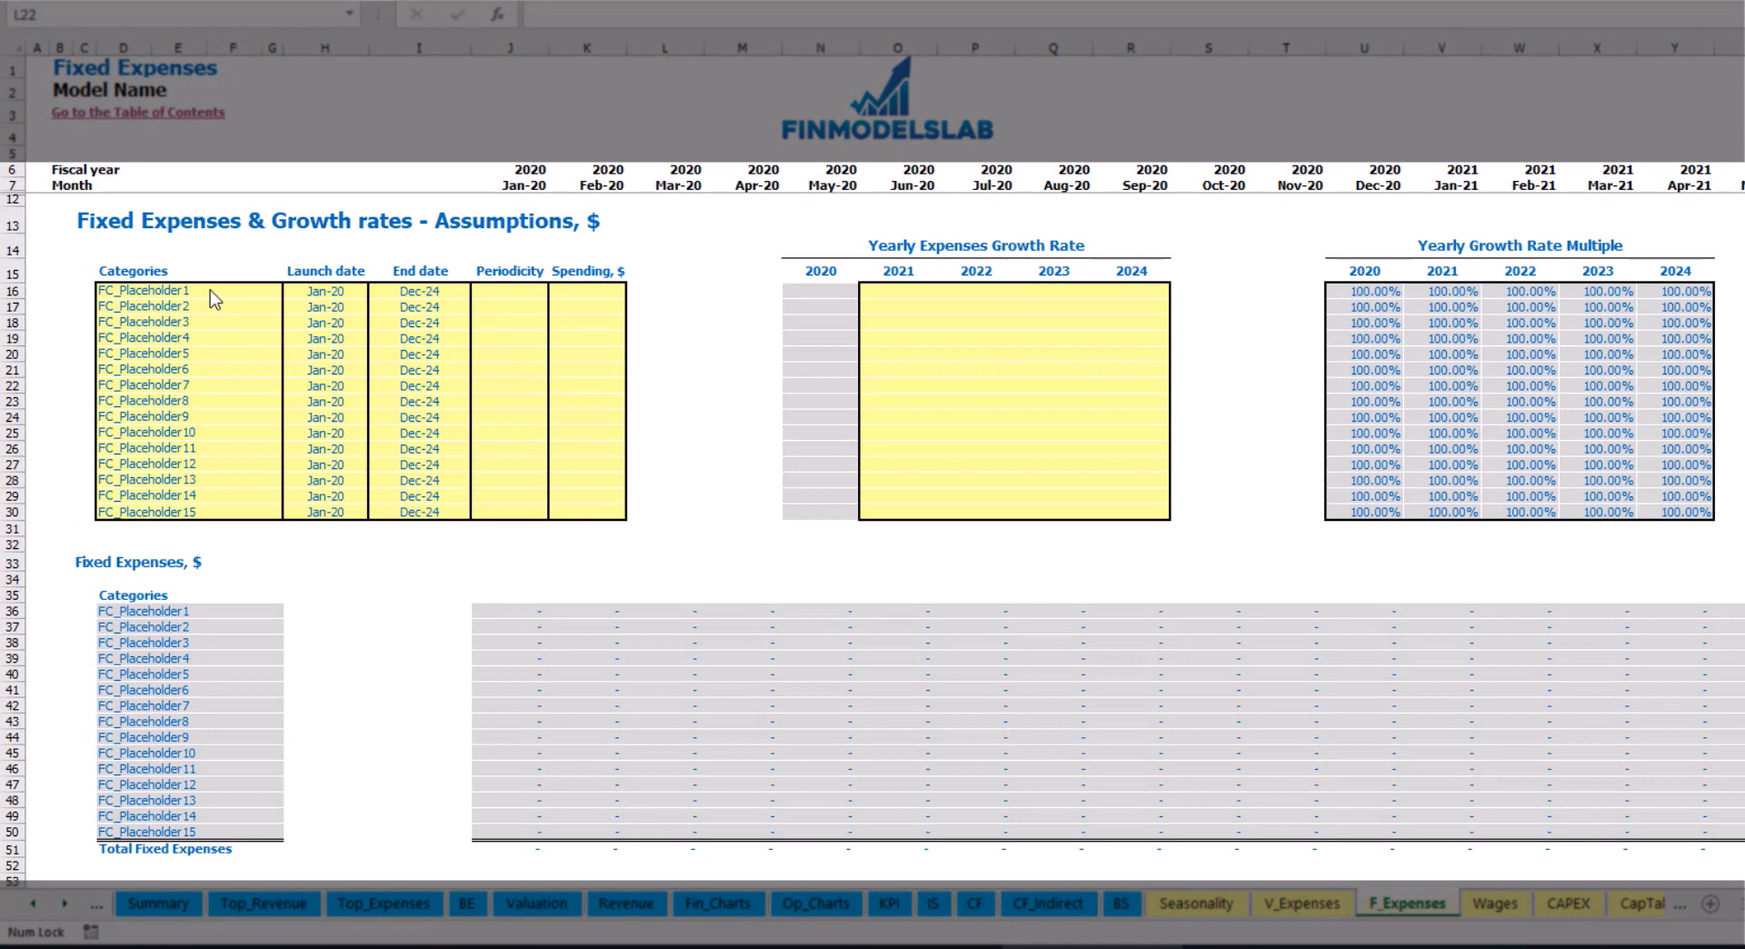
Rename the first fixed expense category as Utilities and set its launch date to Mar-20
{"action": "left_click", "coordinate": [192, 291]}
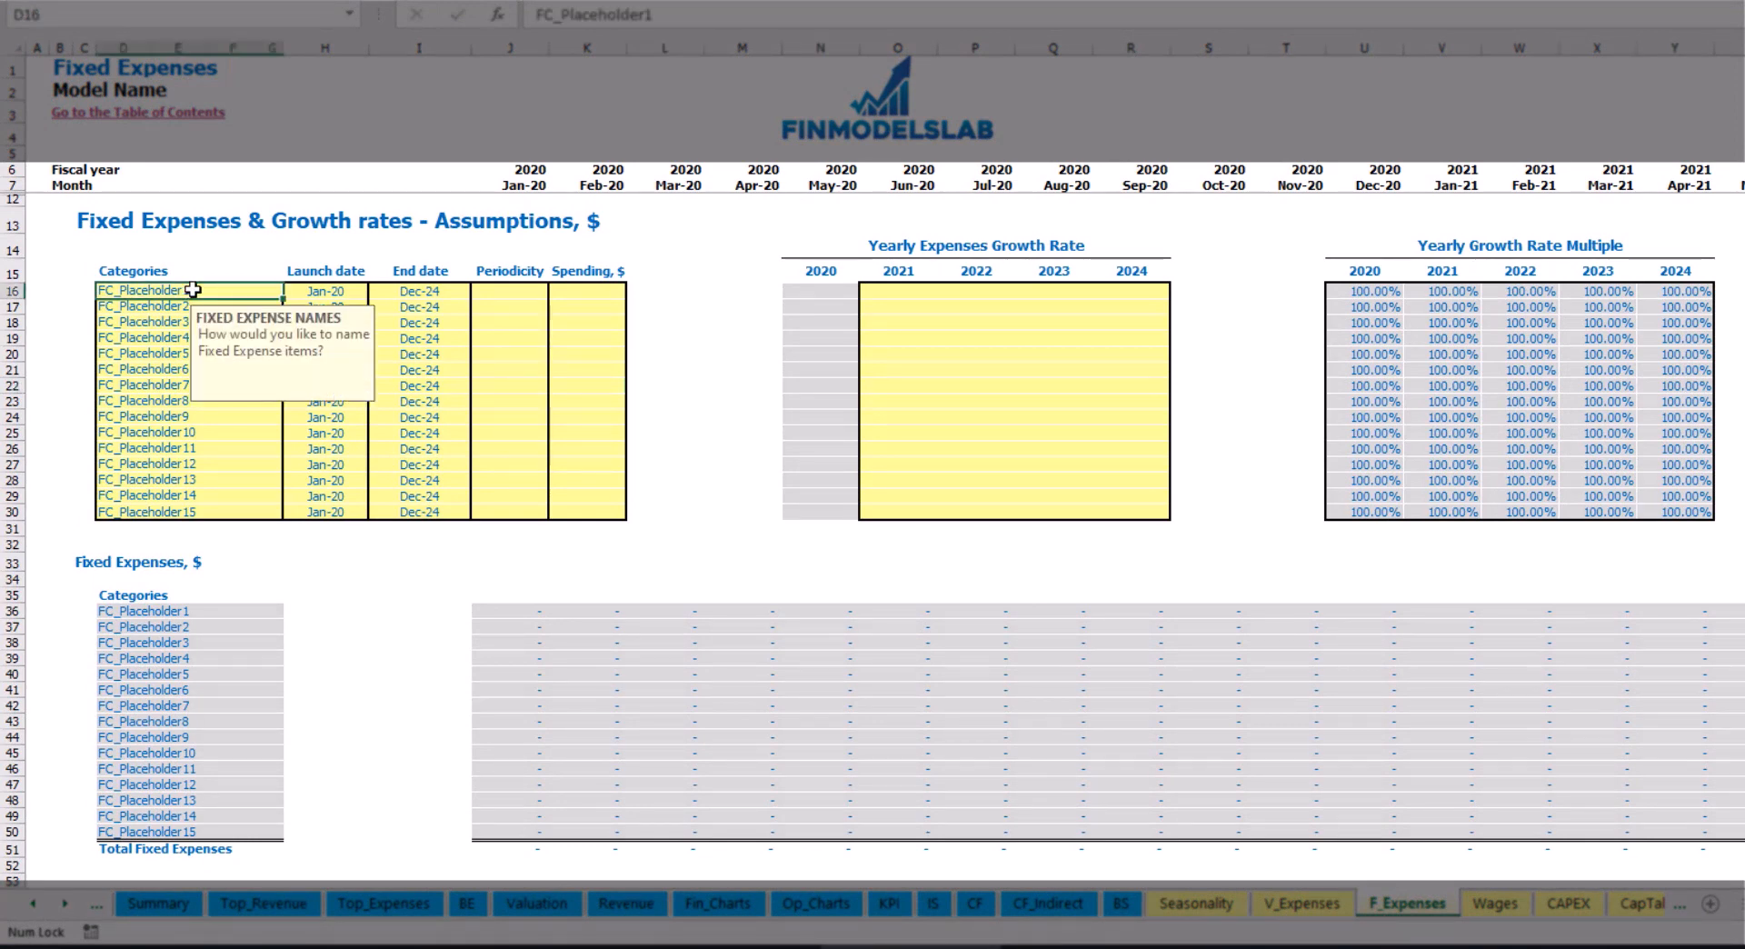
{"action": "type", "text": "Utilities"}
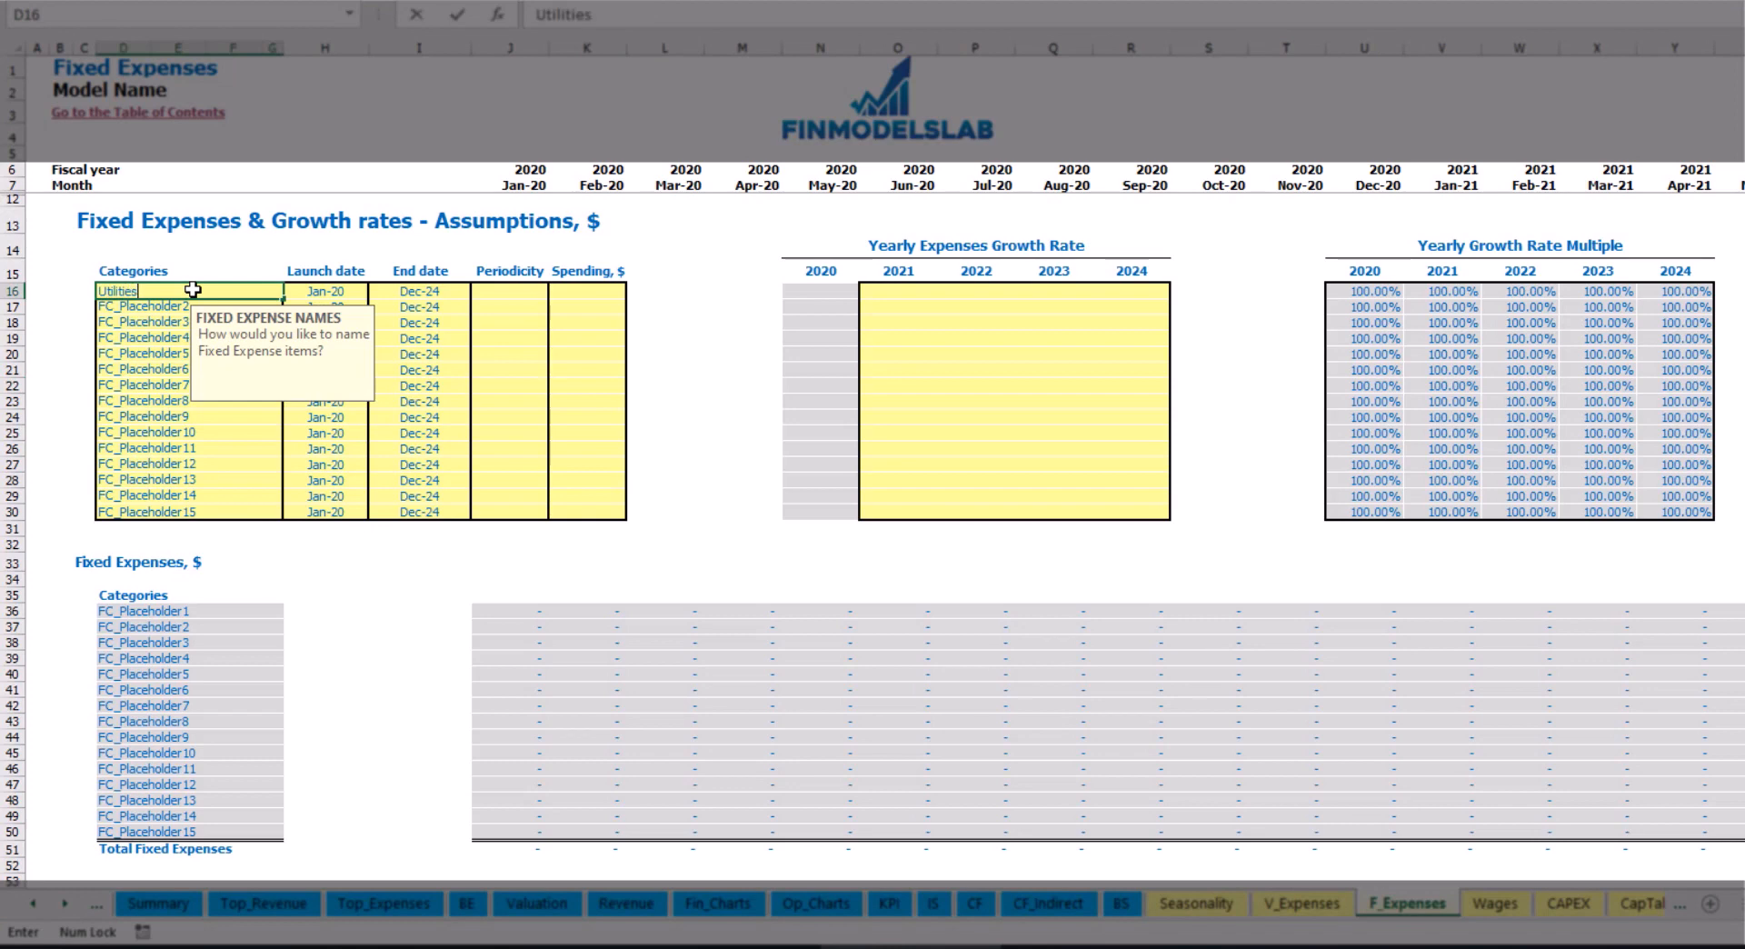
{"action": "key", "text": "Return"}
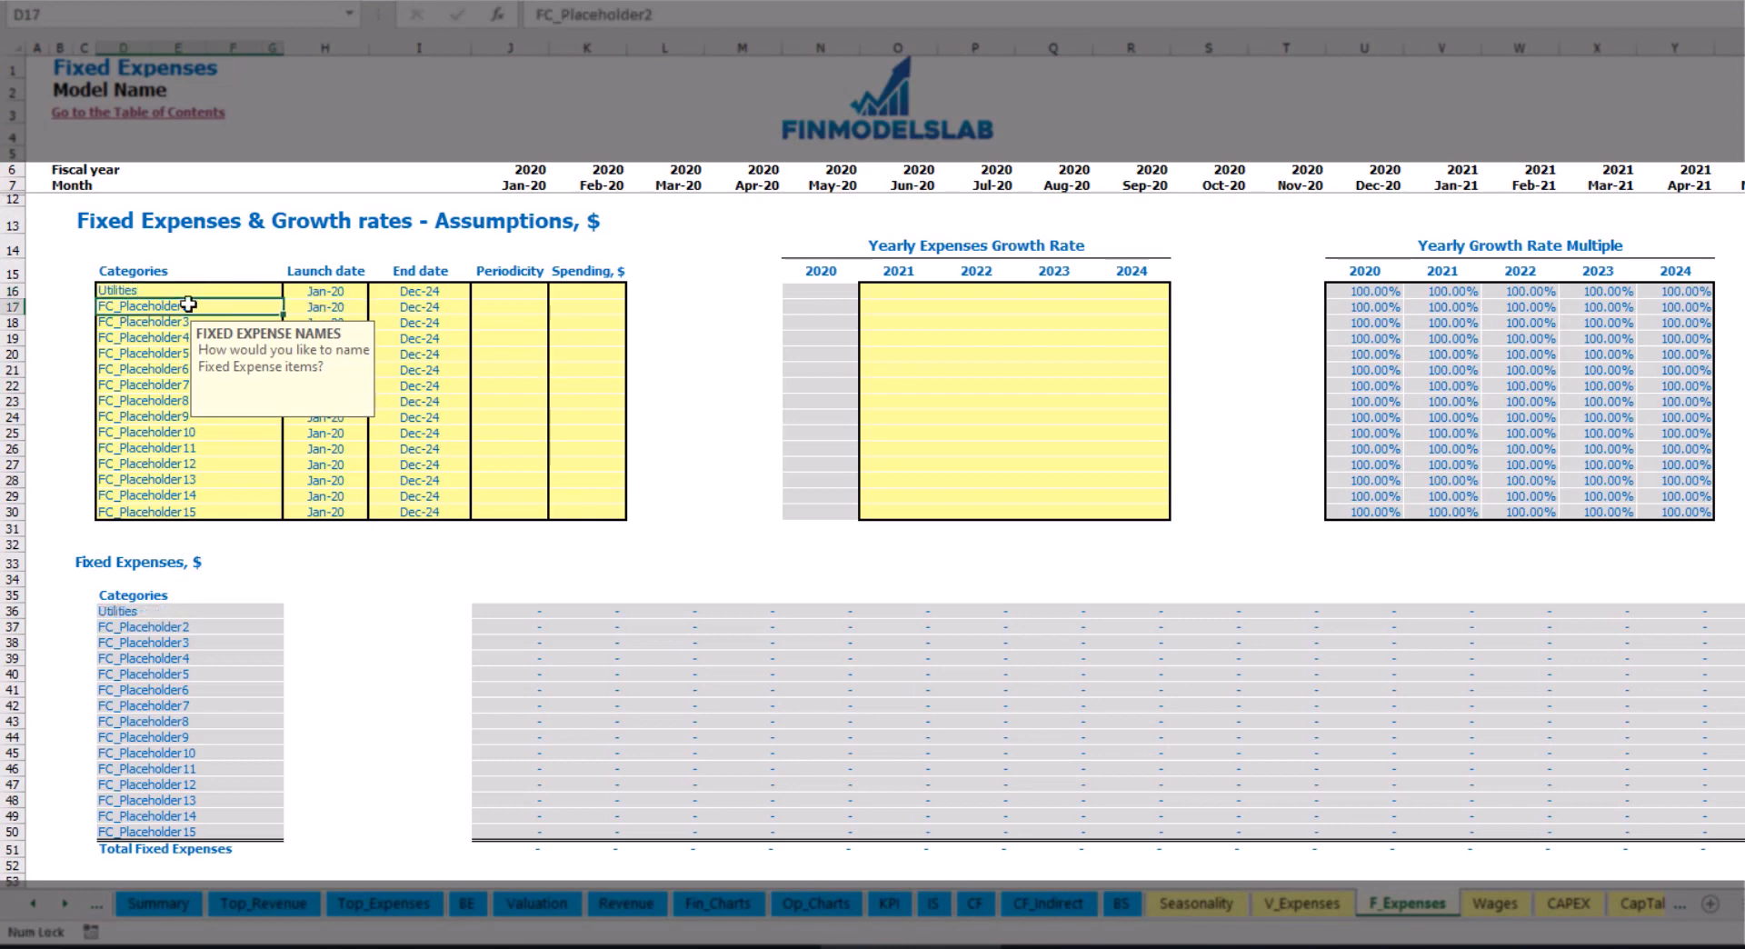
{"action": "left_click", "coordinate": [329, 290]}
{"action": "left_click", "coordinate": [375, 291]}
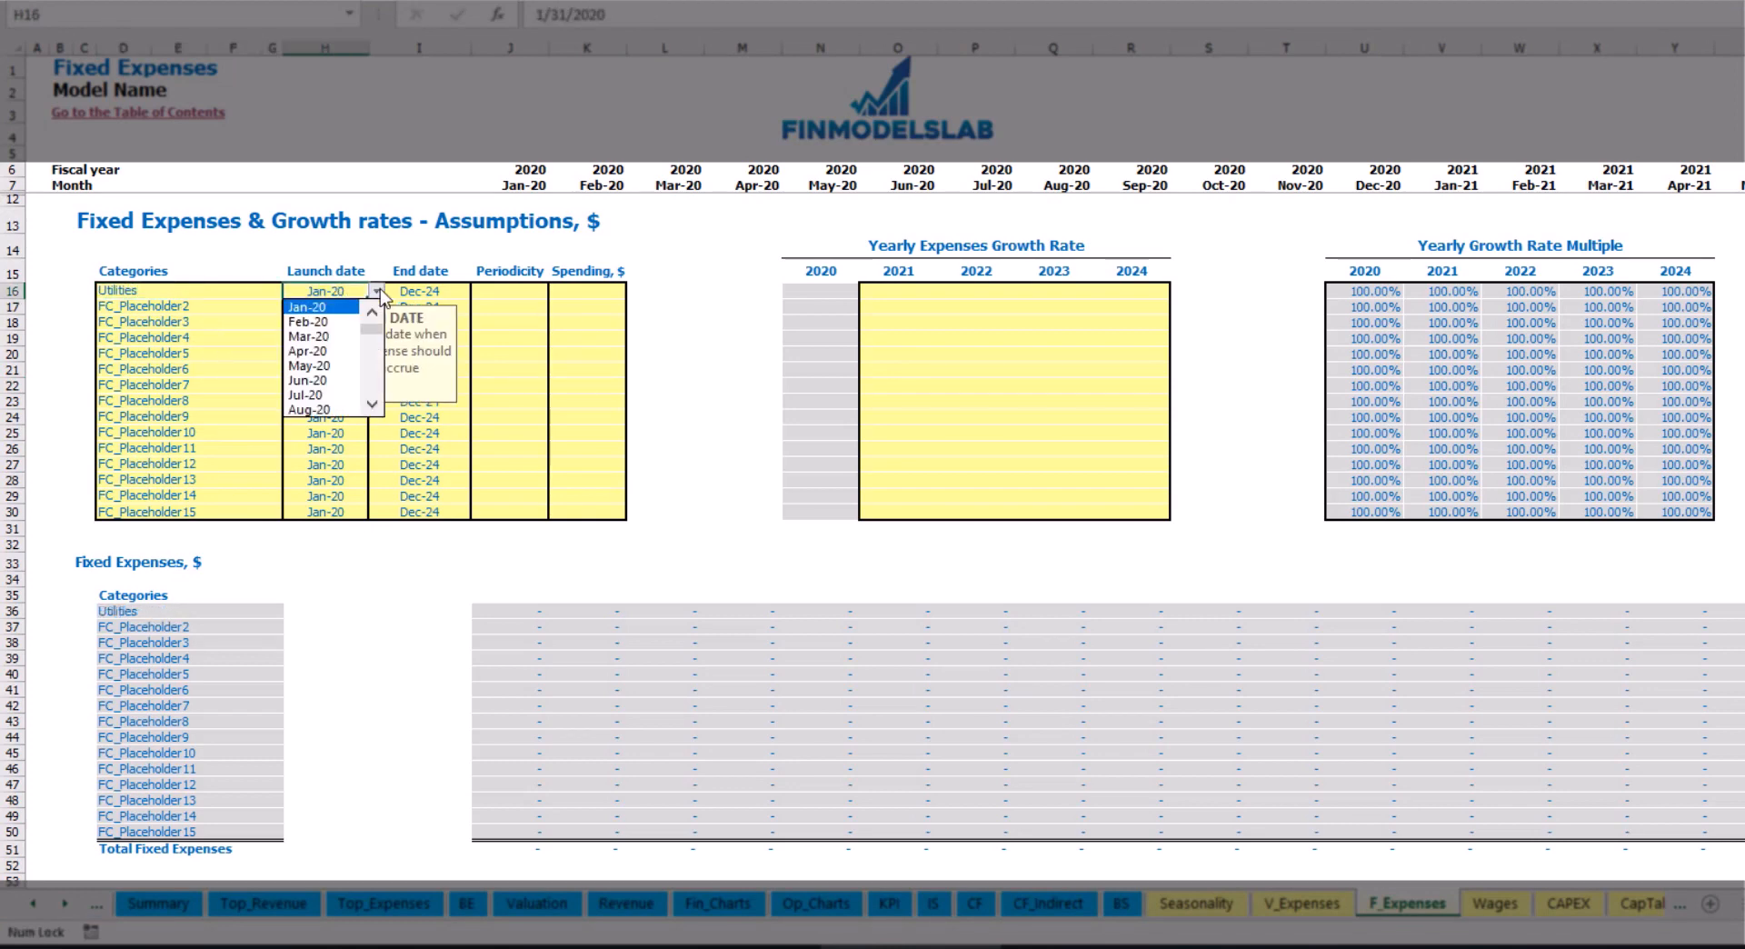
{"action": "left_click", "coordinate": [314, 336]}
Check the Utilities end date against the first and last months of the Fixed Expenses timeline
{"action": "left_click", "coordinate": [454, 289]}
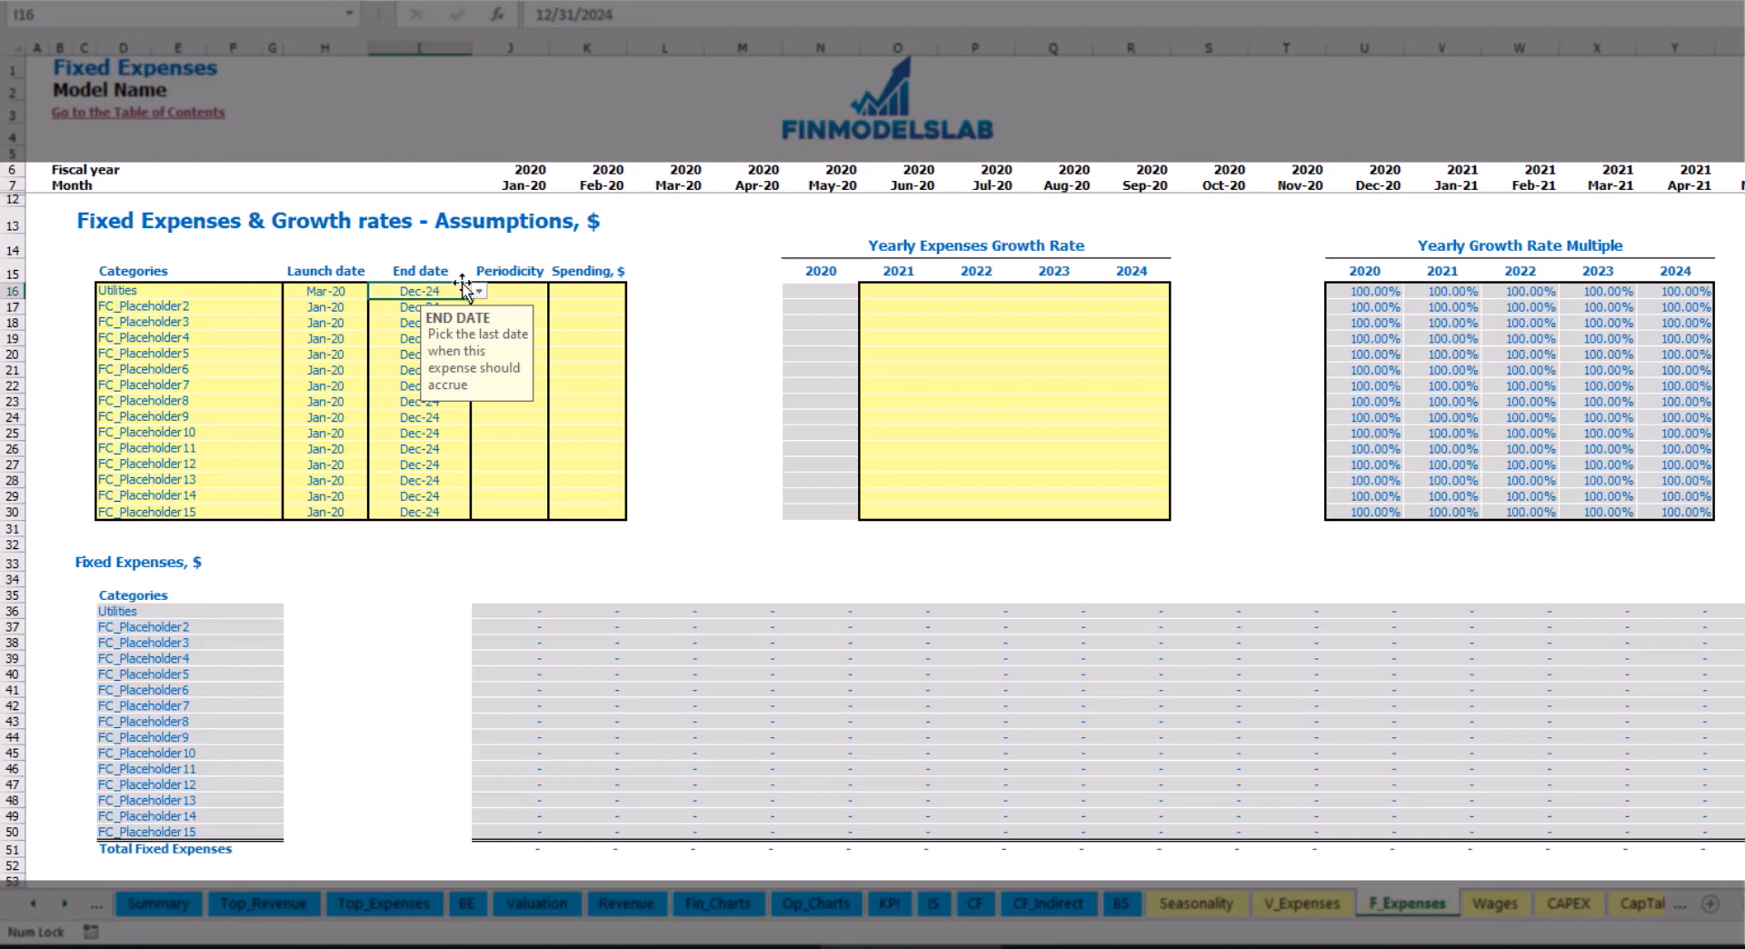
{"action": "left_click", "coordinate": [523, 188]}
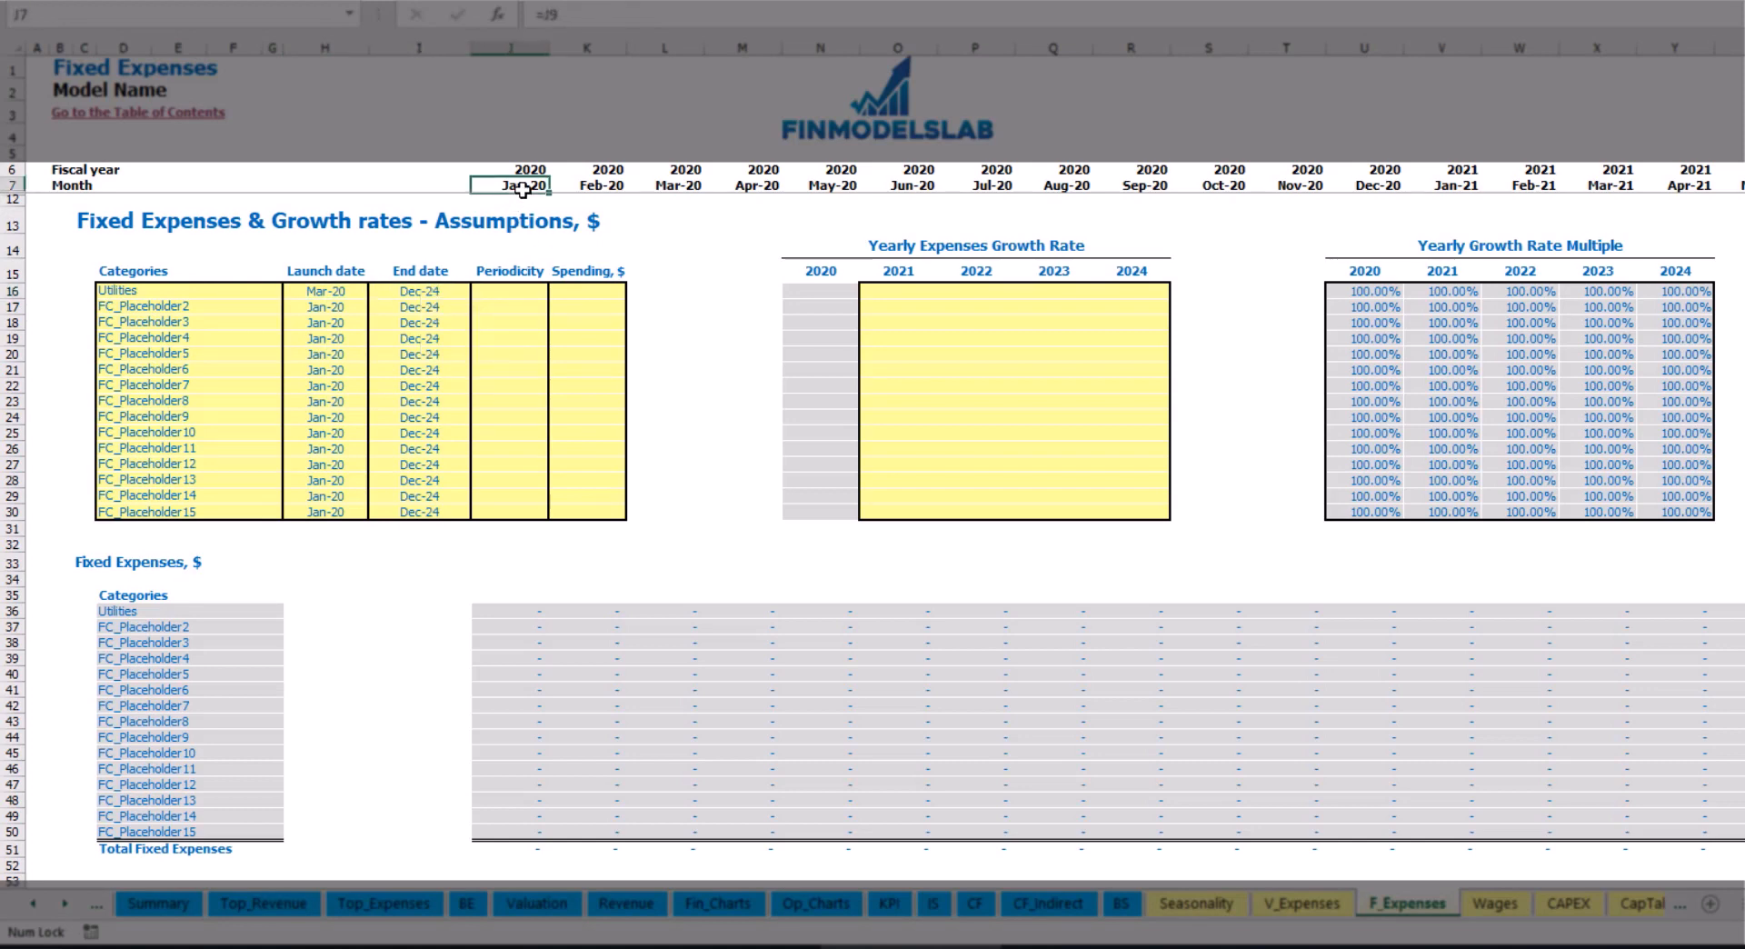
{"action": "key", "text": "ctrl+Right"}
{"action": "key", "text": "ctrl+Left"}
{"action": "key", "text": "Left"}
{"action": "key", "text": "Left"}
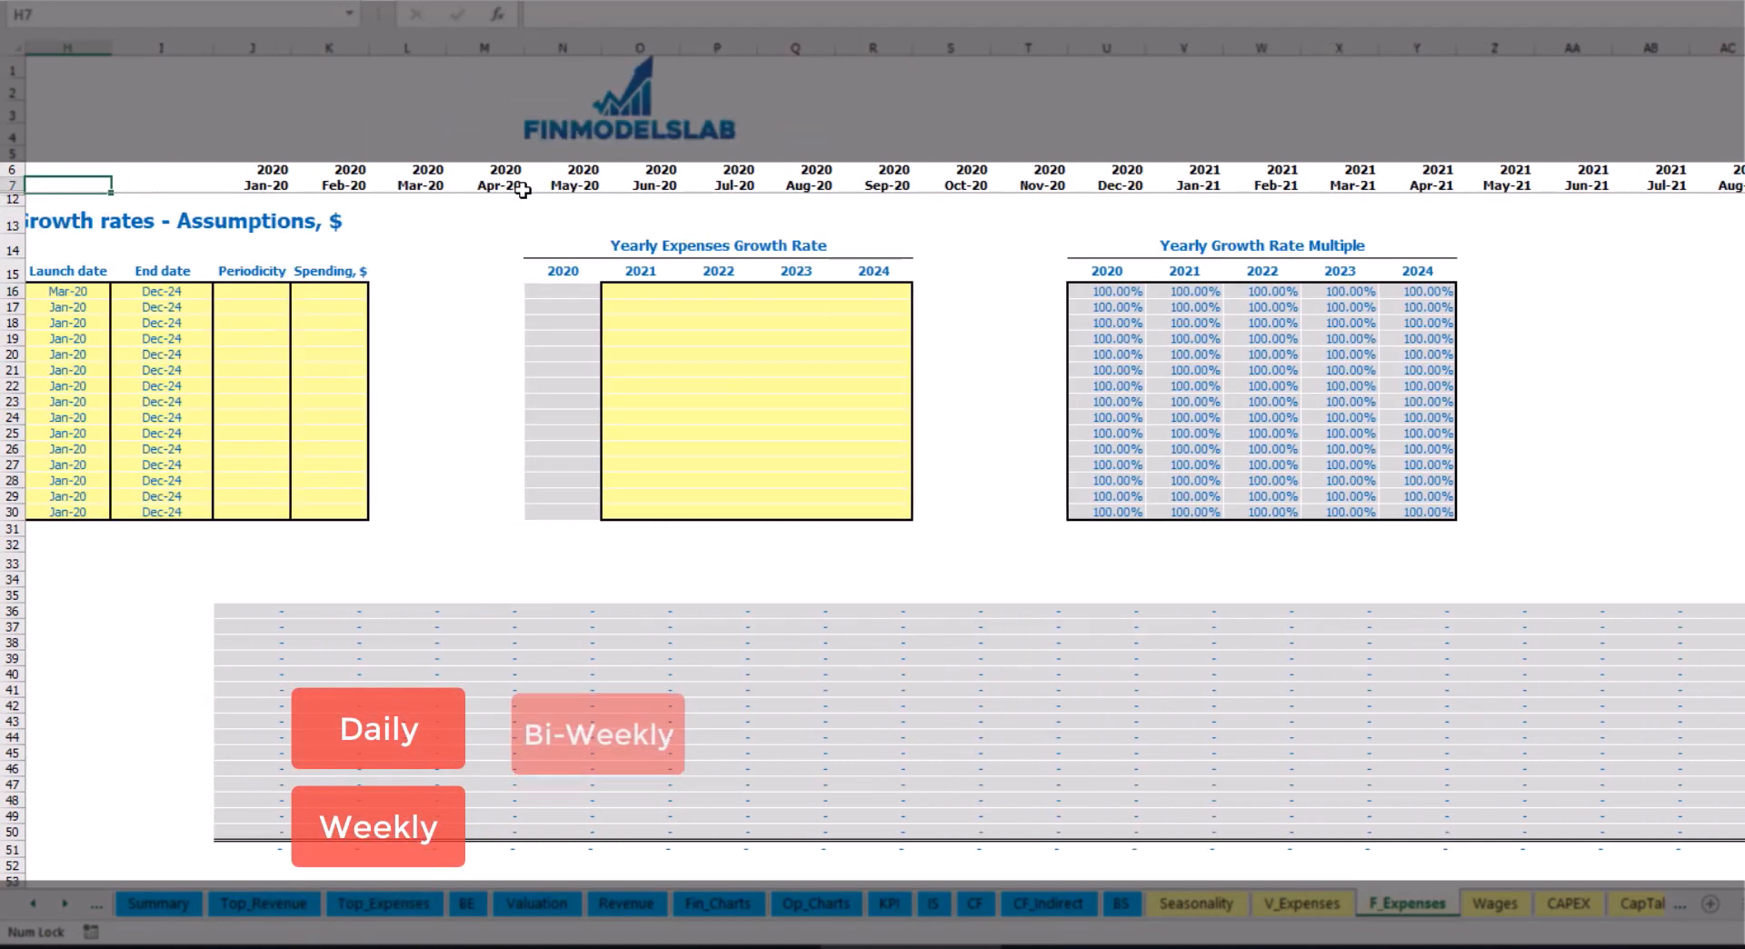
{"action": "key", "text": "Home"}
Set the Utilities expense periodicity to Daily and its spending to $50
{"action": "left_click", "coordinate": [499, 297]}
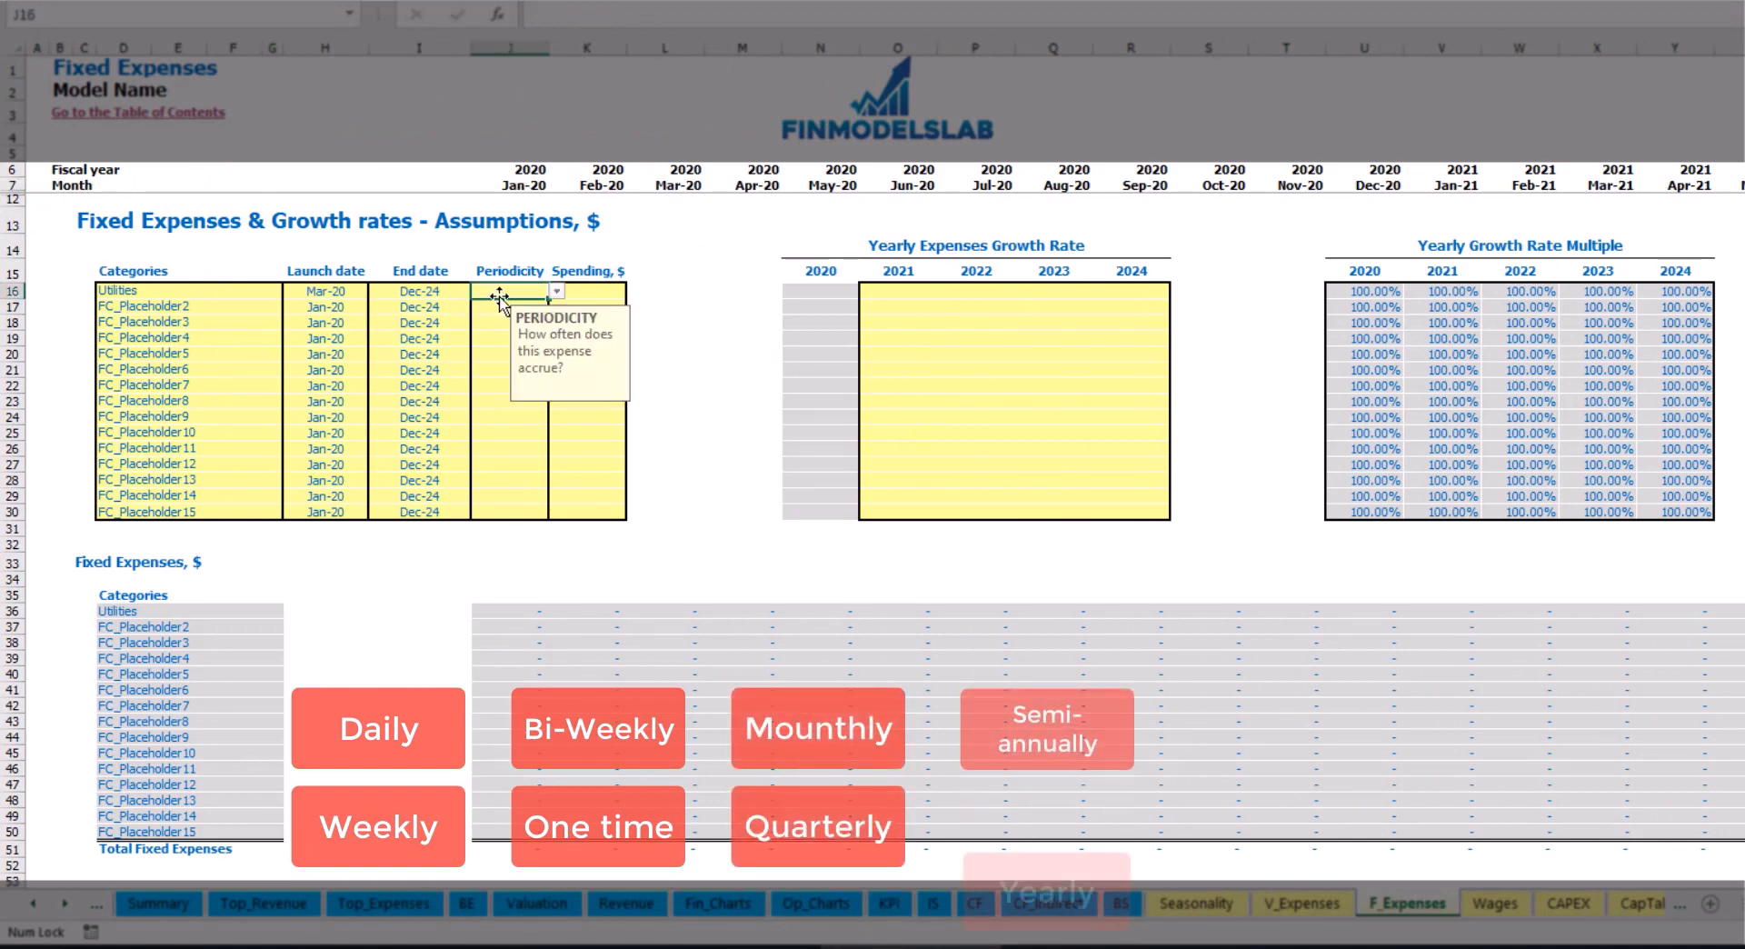
{"action": "left_click", "coordinate": [556, 291]}
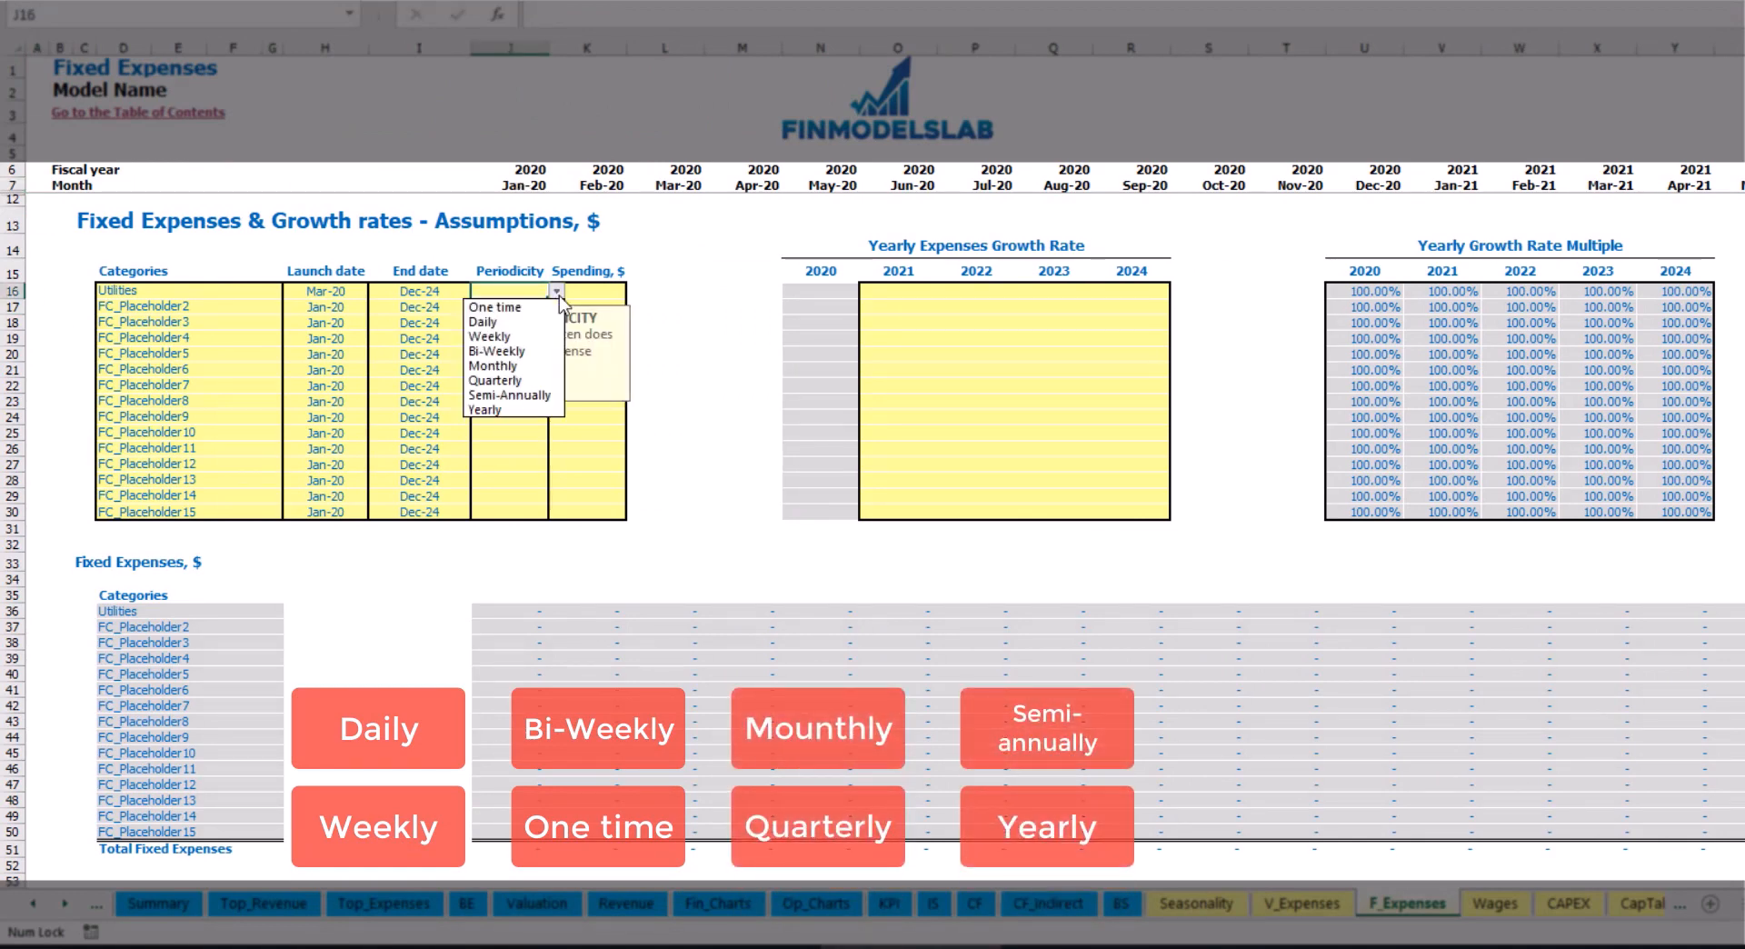
{"action": "left_click", "coordinate": [516, 320]}
{"action": "key", "text": "Right"}
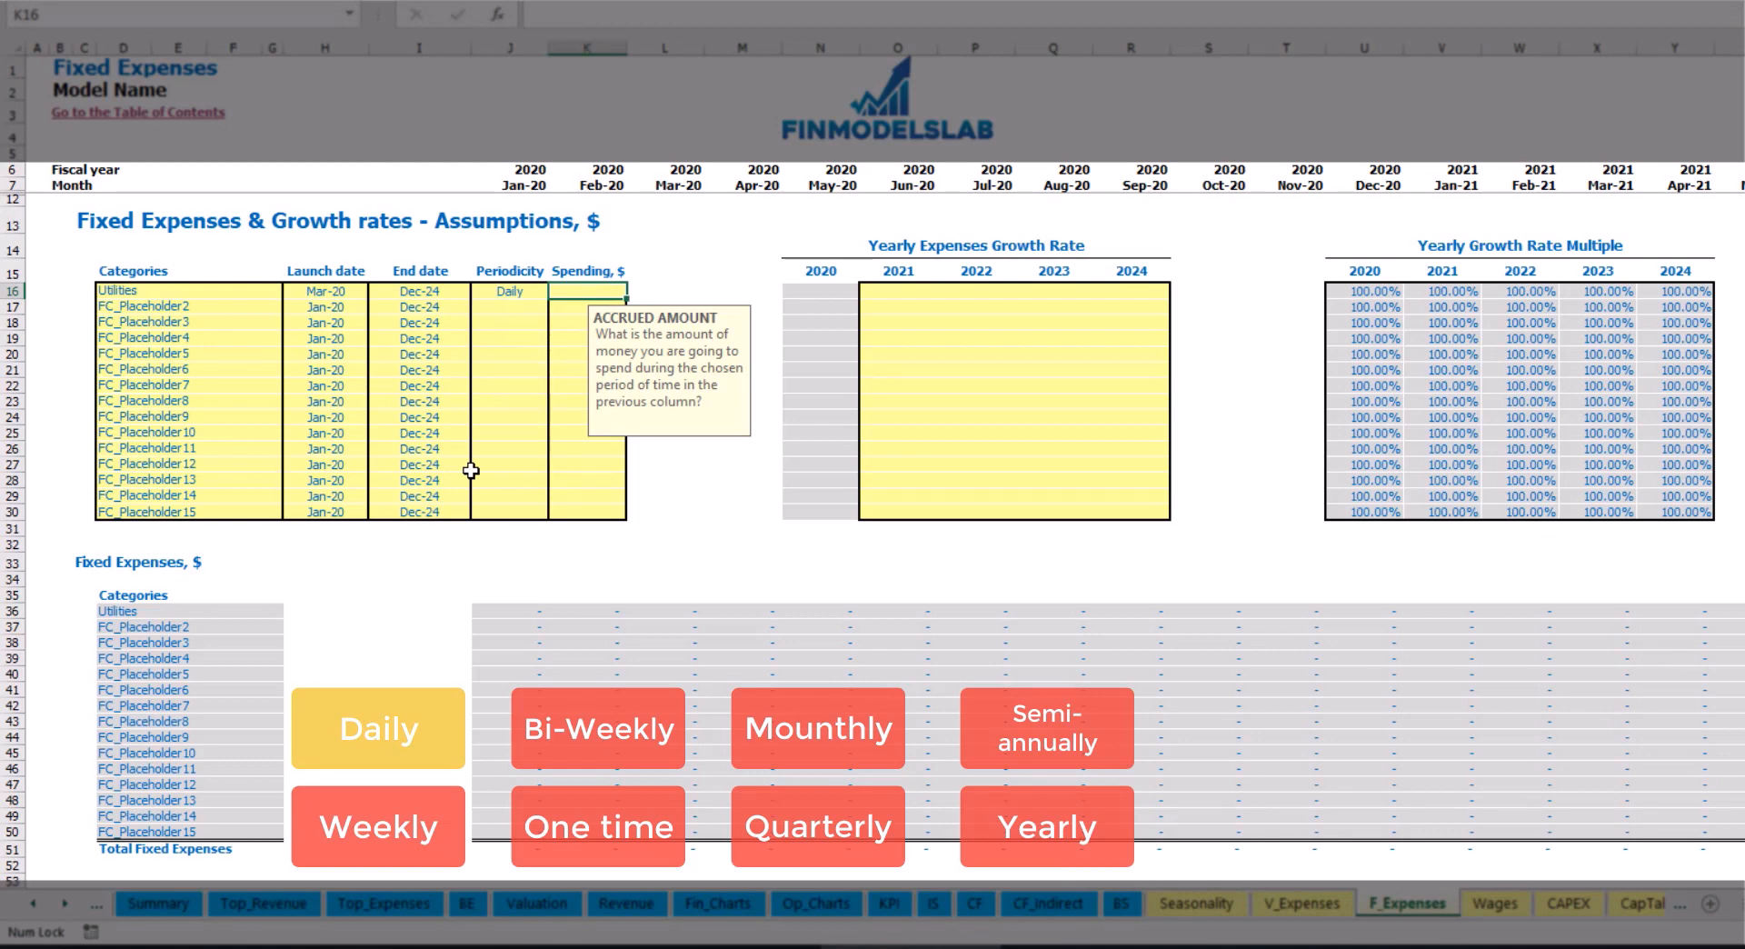
{"action": "type", "text": "50"}
{"action": "key", "text": "Return"}
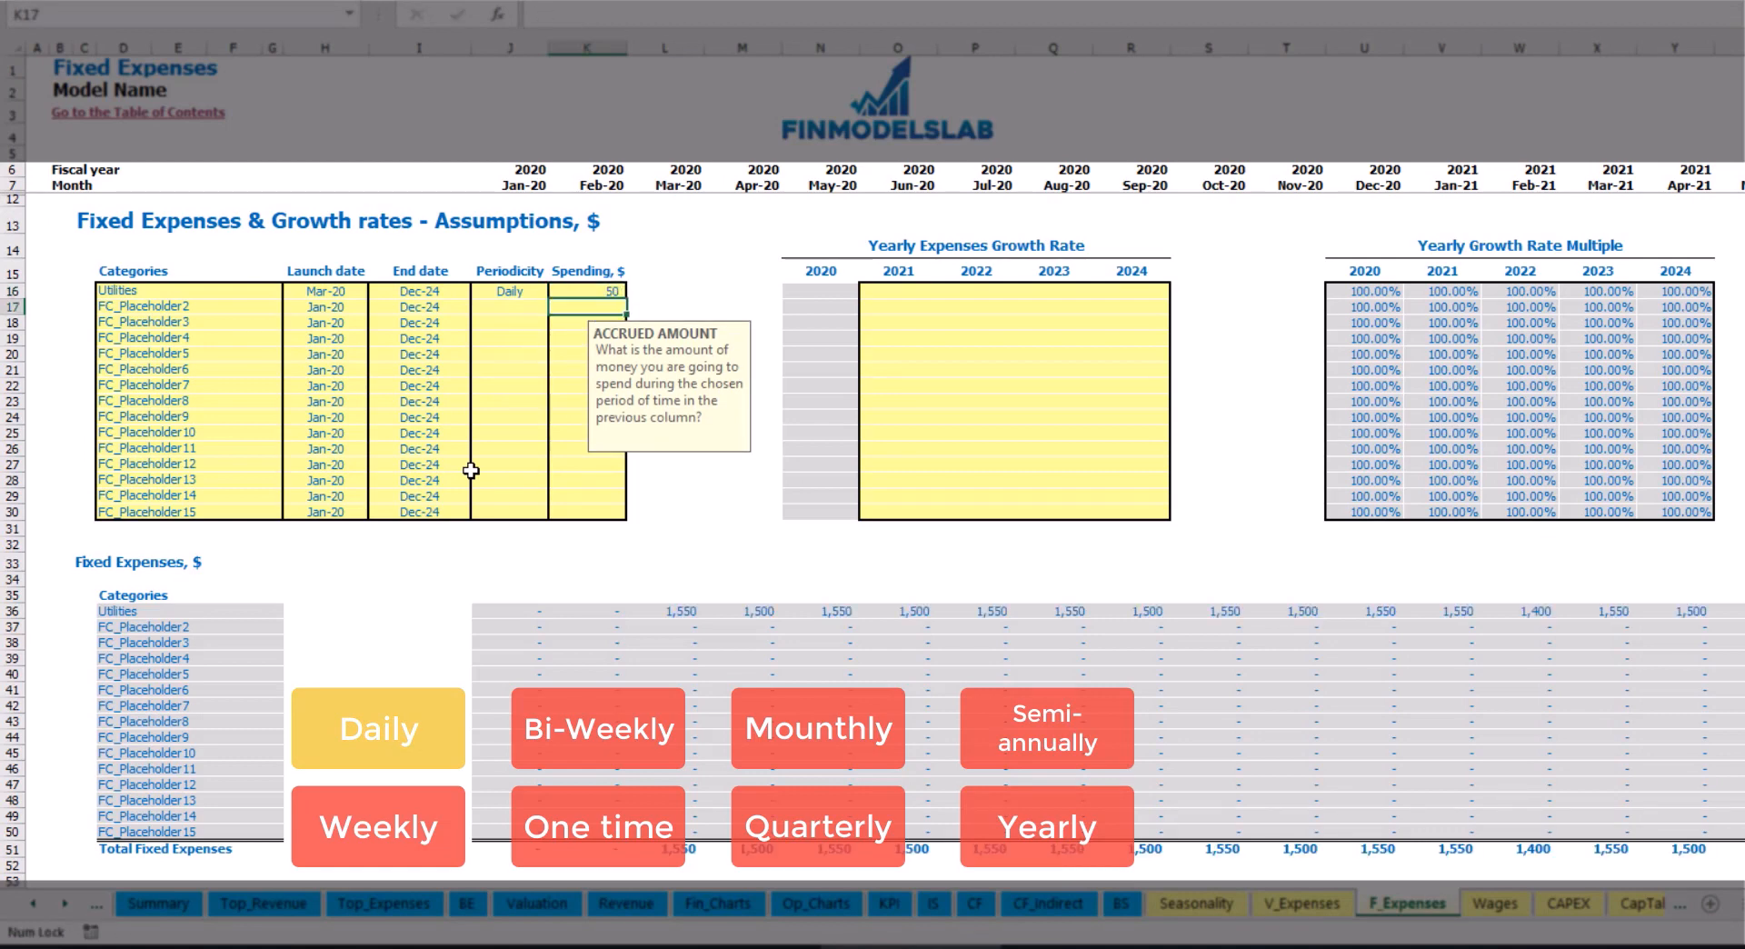
Compare the calculated Utilities expenses for Mar-20, Apr-20 and May-20 in the monthly Fixed Expenses table
{"action": "left_click", "coordinate": [677, 611]}
{"action": "left_click", "coordinate": [754, 612]}
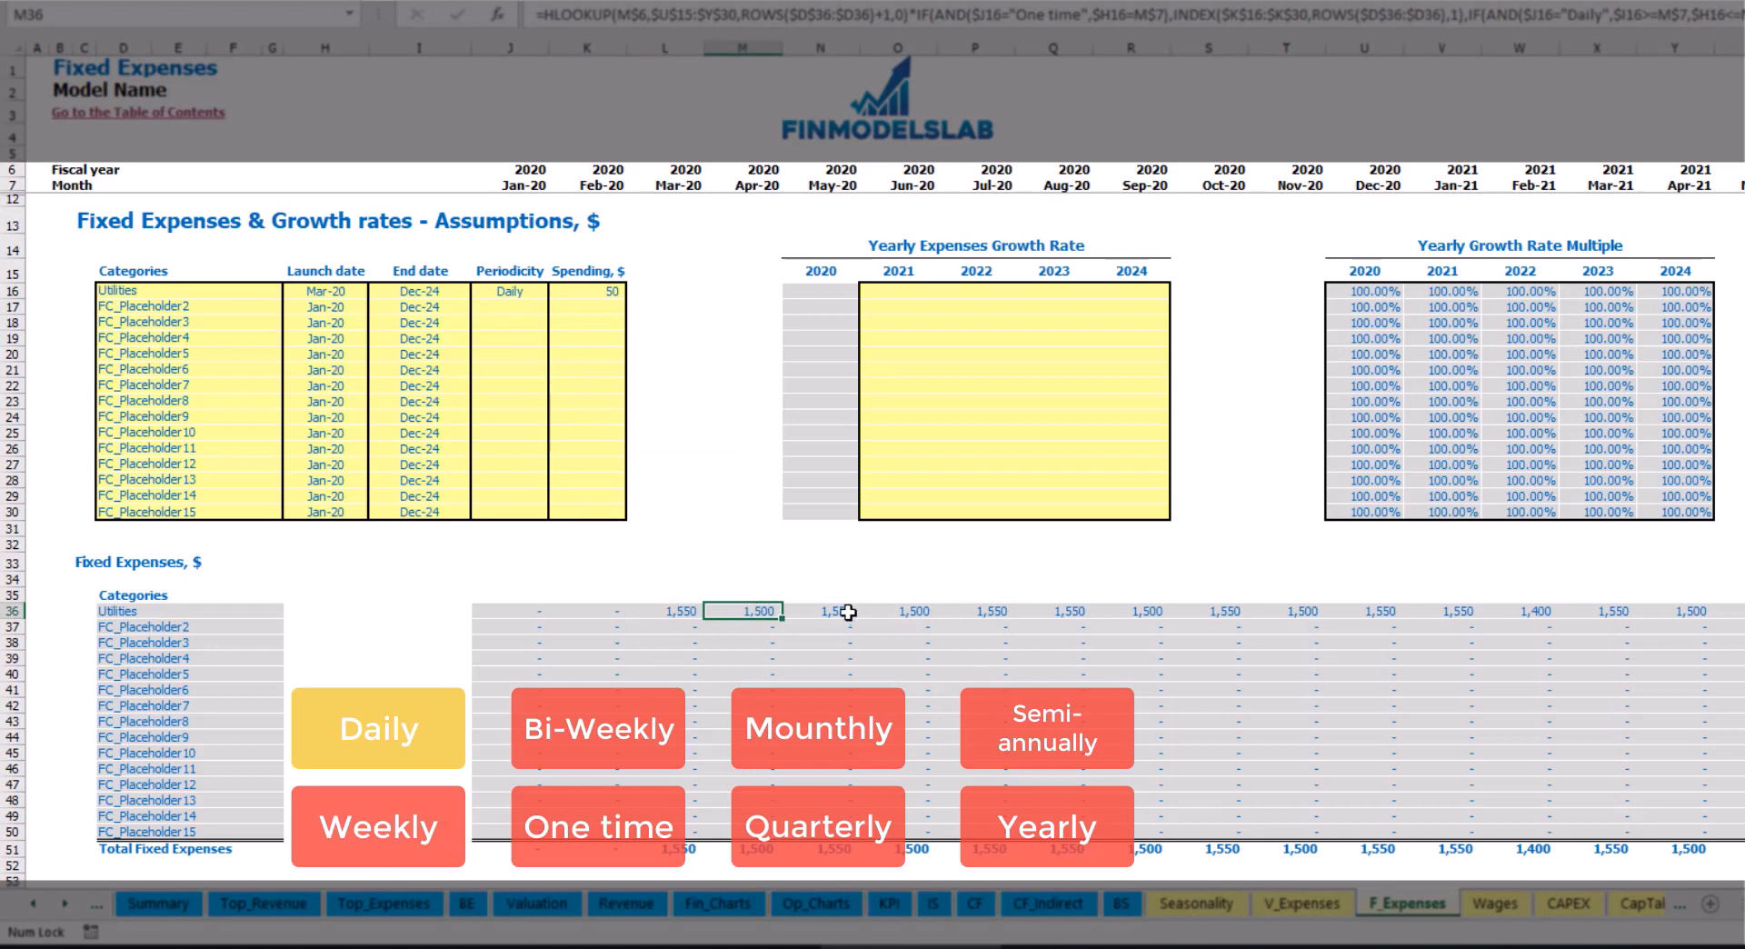
{"action": "left_click", "coordinate": [846, 614]}
{"action": "left_click", "coordinate": [684, 601]}
{"action": "left_click", "coordinate": [690, 613]}
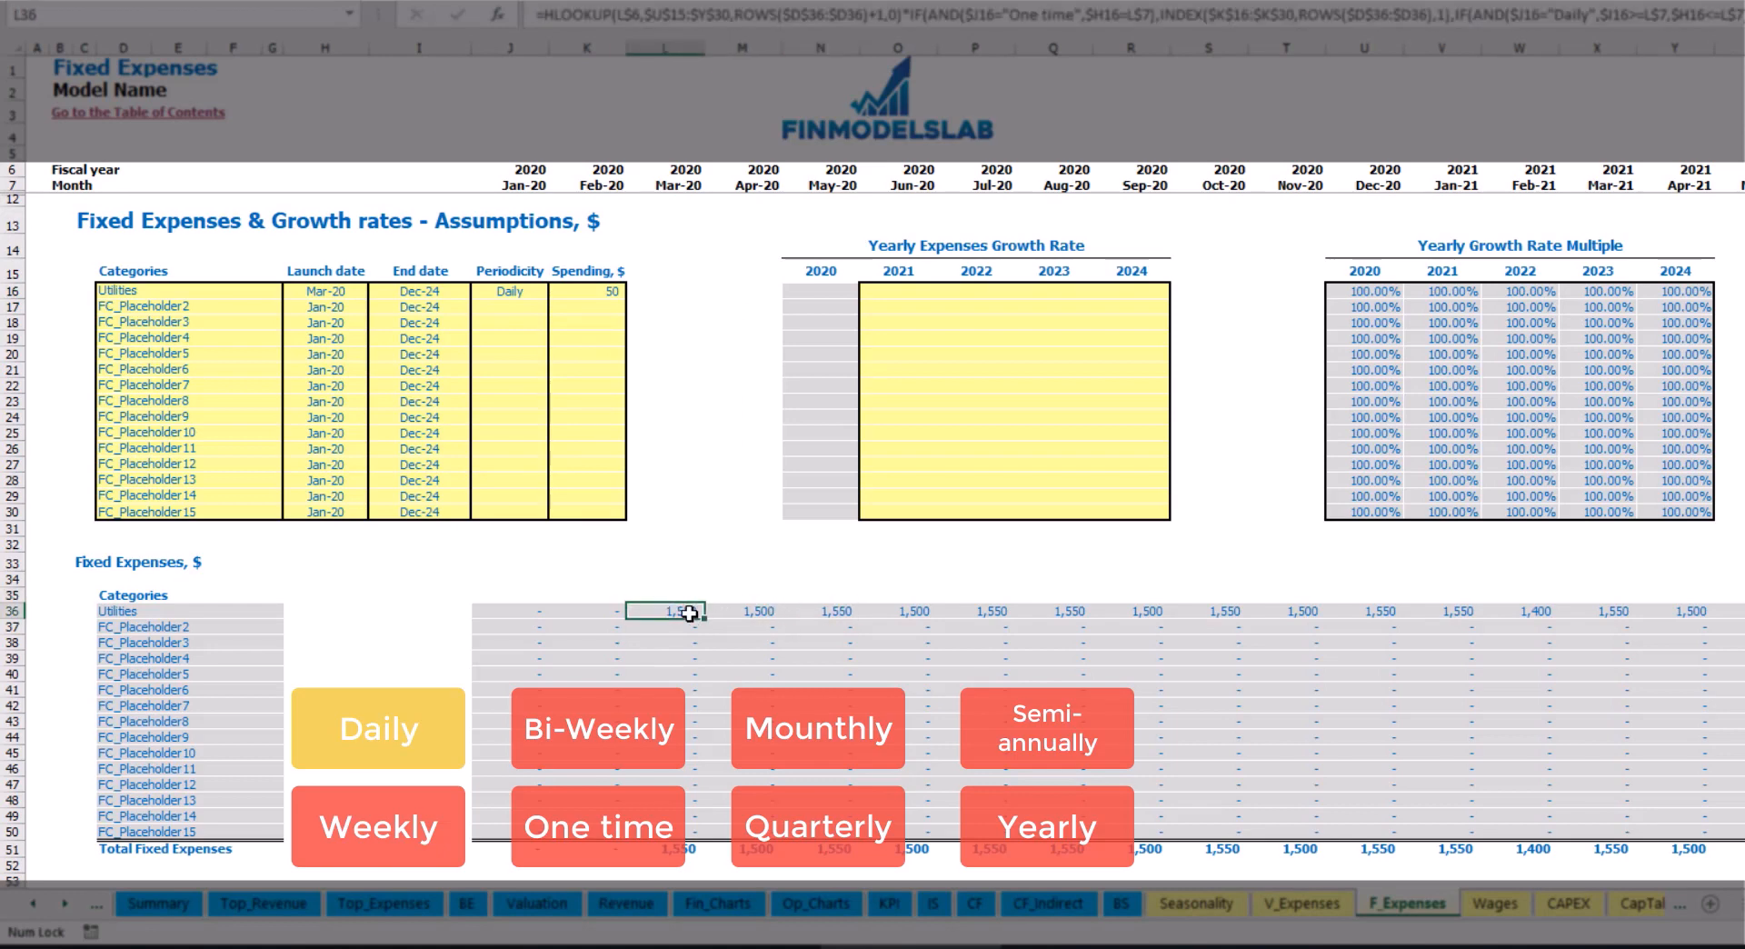
{"action": "left_click", "coordinate": [738, 614]}
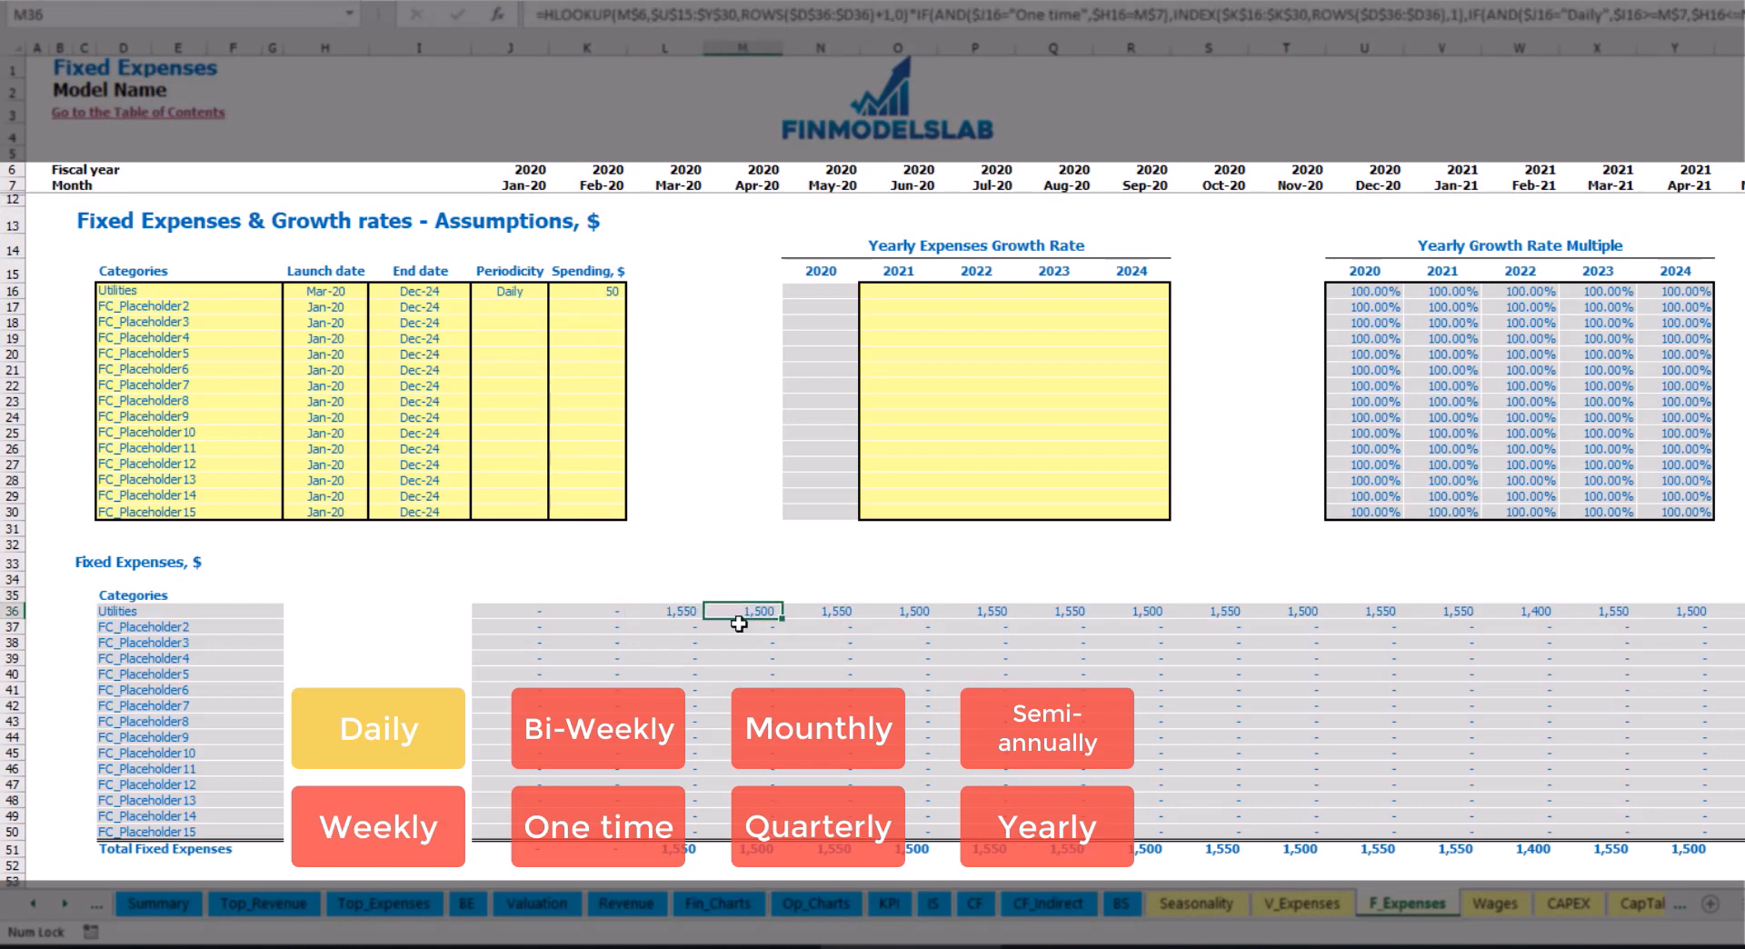
{"action": "left_click", "coordinate": [673, 185]}
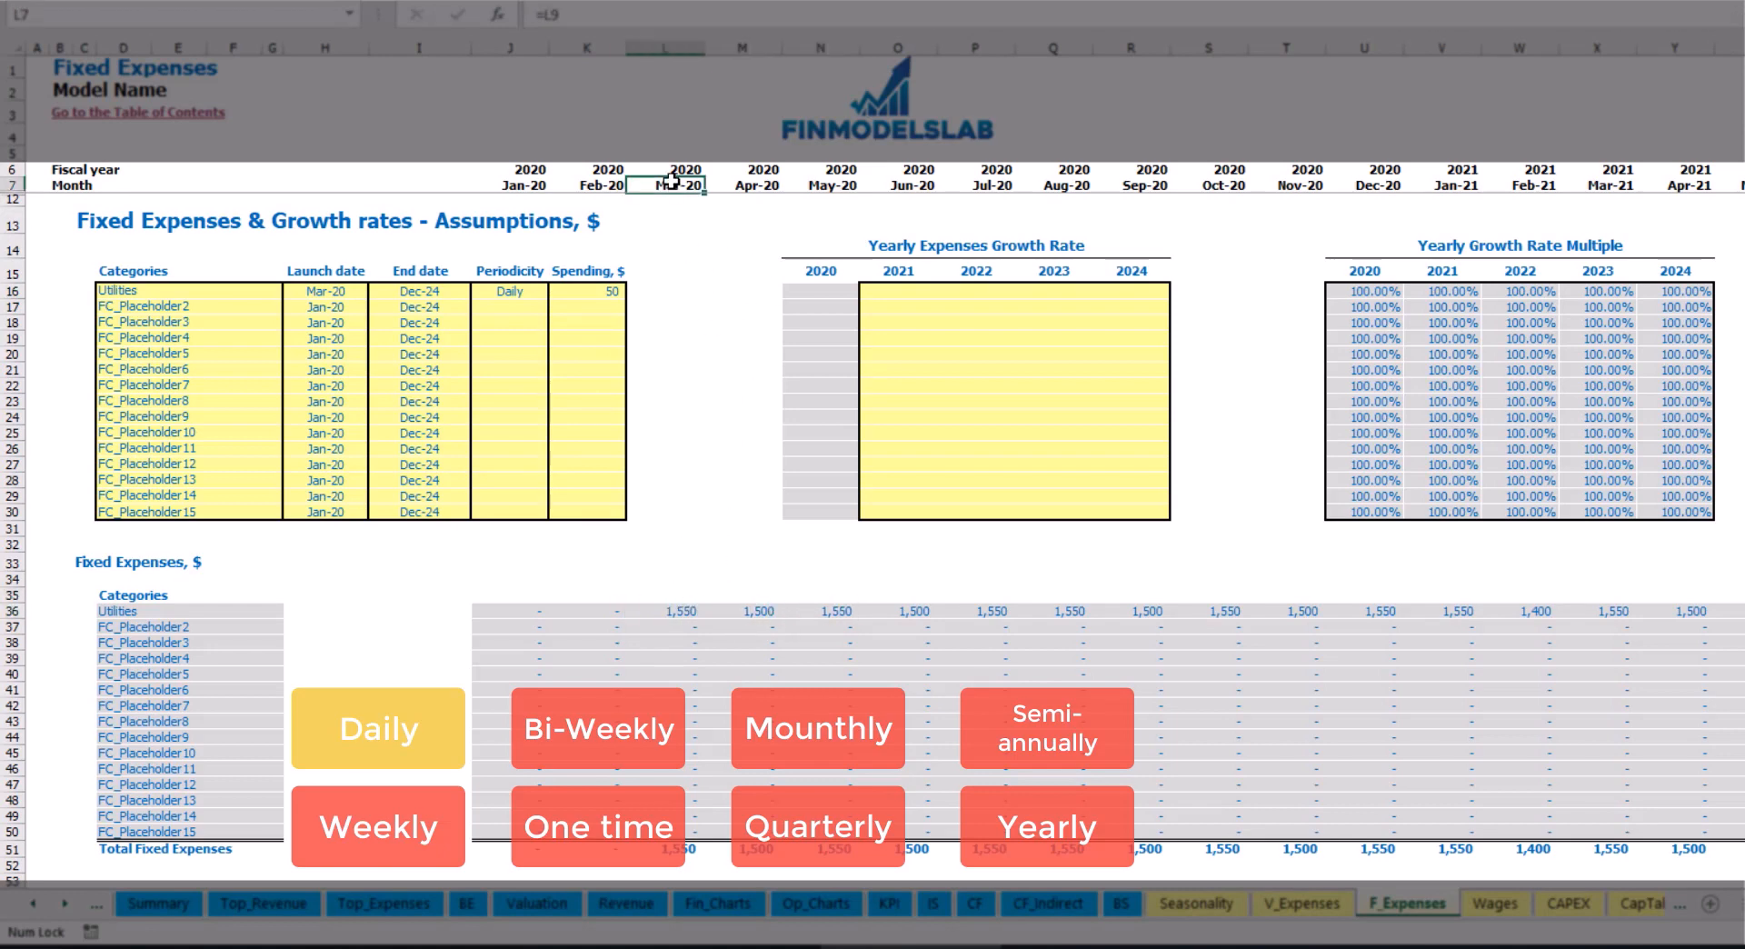
{"action": "left_click", "coordinate": [688, 612]}
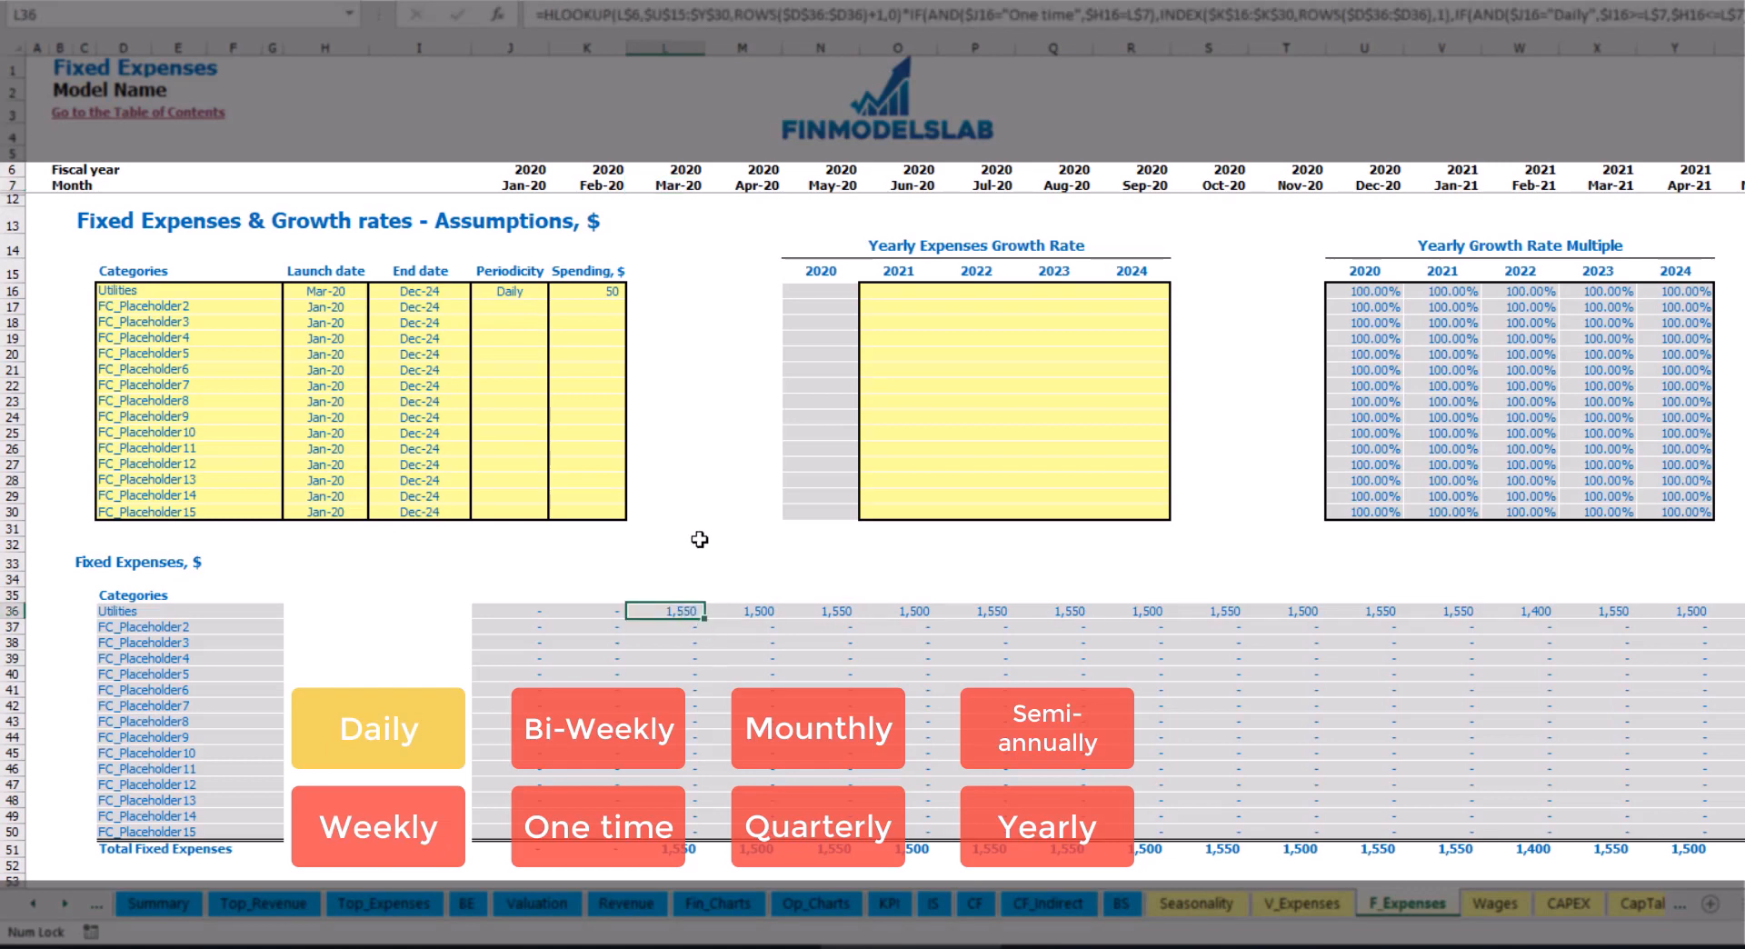
{"action": "left_click", "coordinate": [737, 611]}
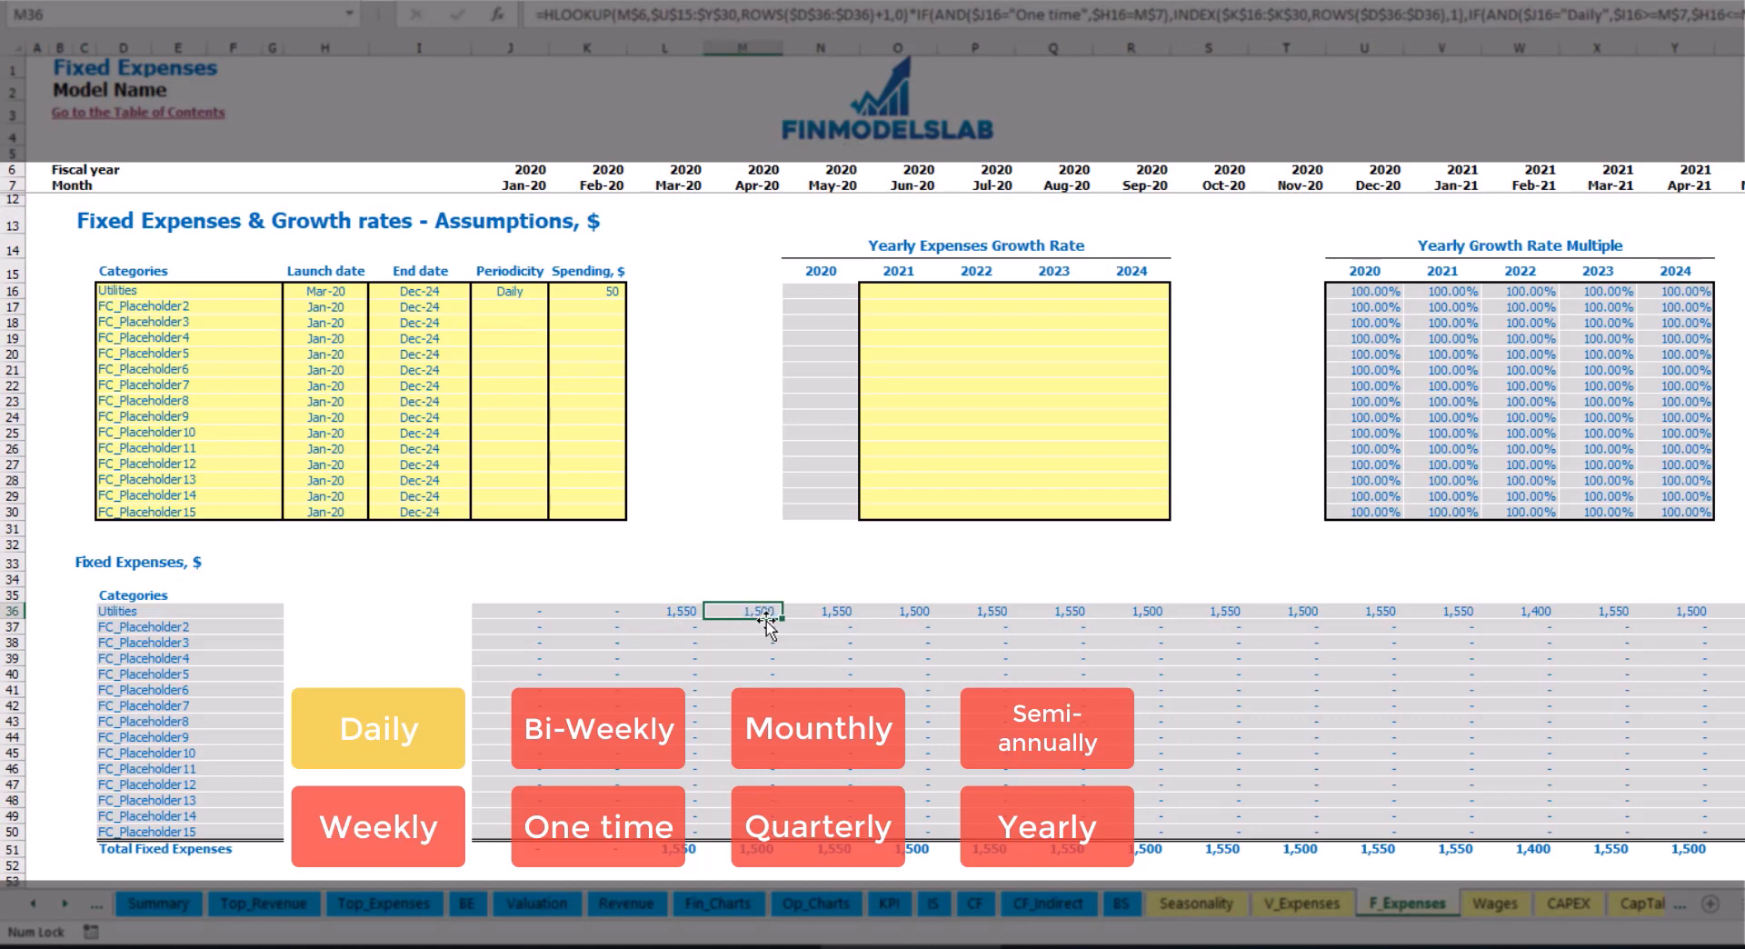
Set the Utilities yearly expenses growth rate to 5% for 2021 and copy it across 2022 to 2024
{"action": "left_click", "coordinate": [910, 294]}
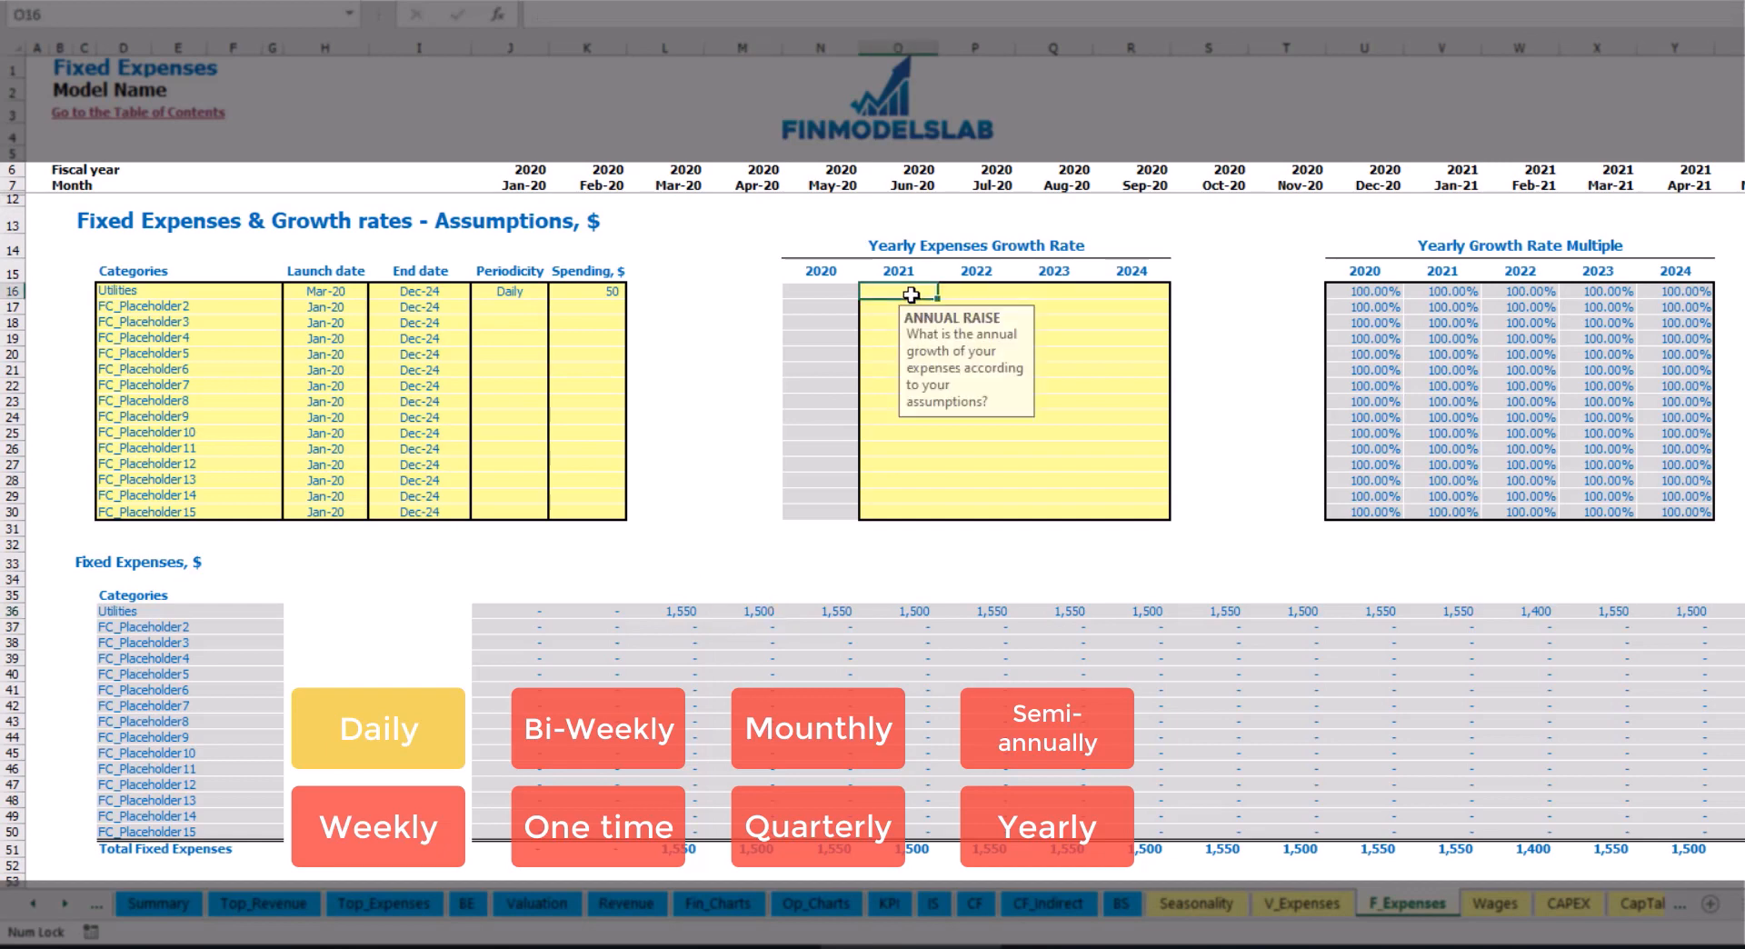
{"action": "type", "text": "5"}
{"action": "key", "text": "Return"}
{"action": "key", "text": "Up"}
{"action": "key", "text": "ctrl+c"}
{"action": "key", "text": "Right"}
{"action": "key", "text": "shift+Right"}
{"action": "key", "text": "shift+Right"}
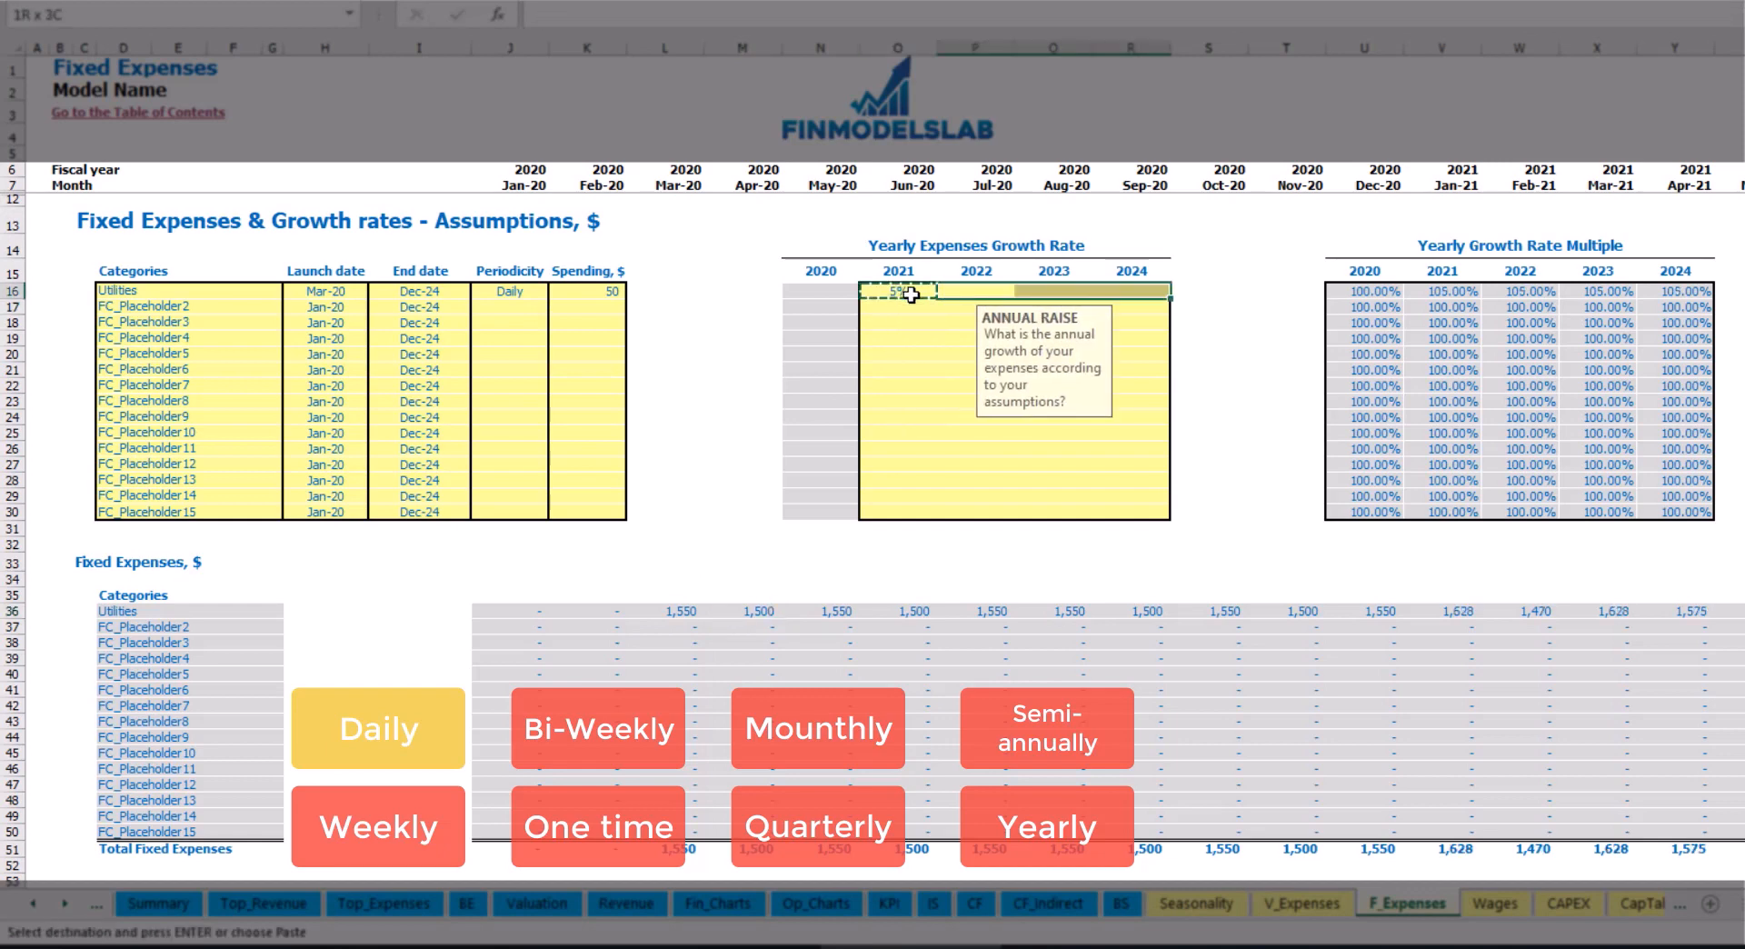
{"action": "key", "text": "ctrl+v"}
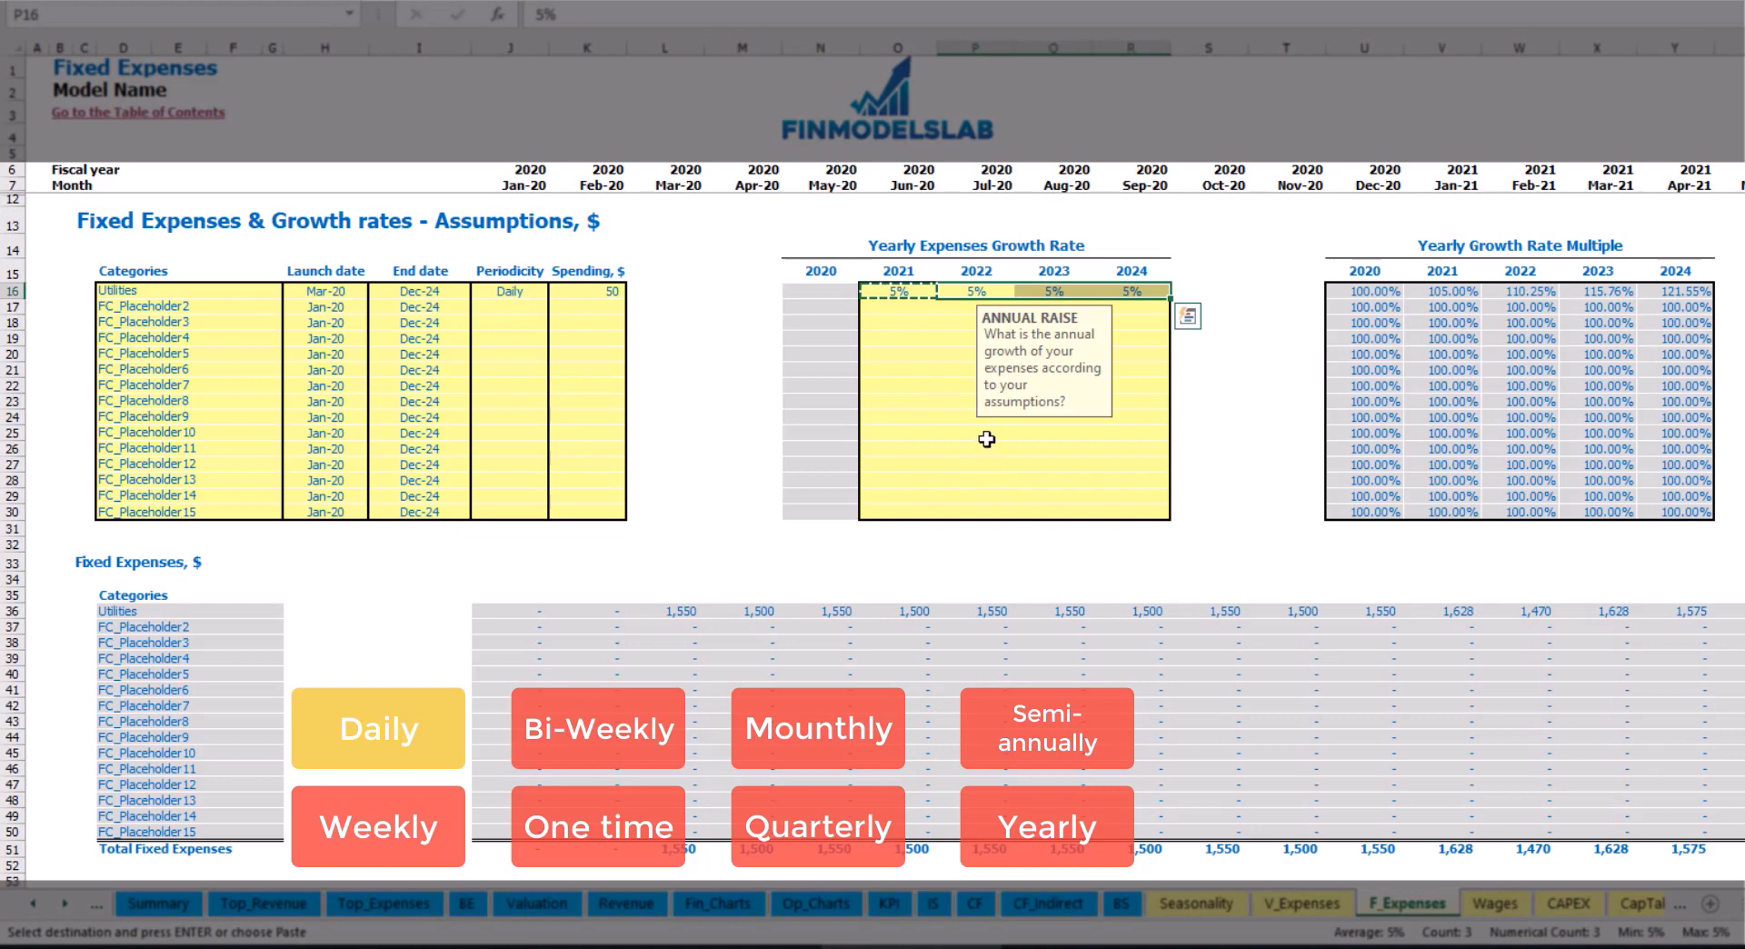
{"action": "left_click_drag", "start_coordinate": [909, 292], "coordinate": [1132, 293]}
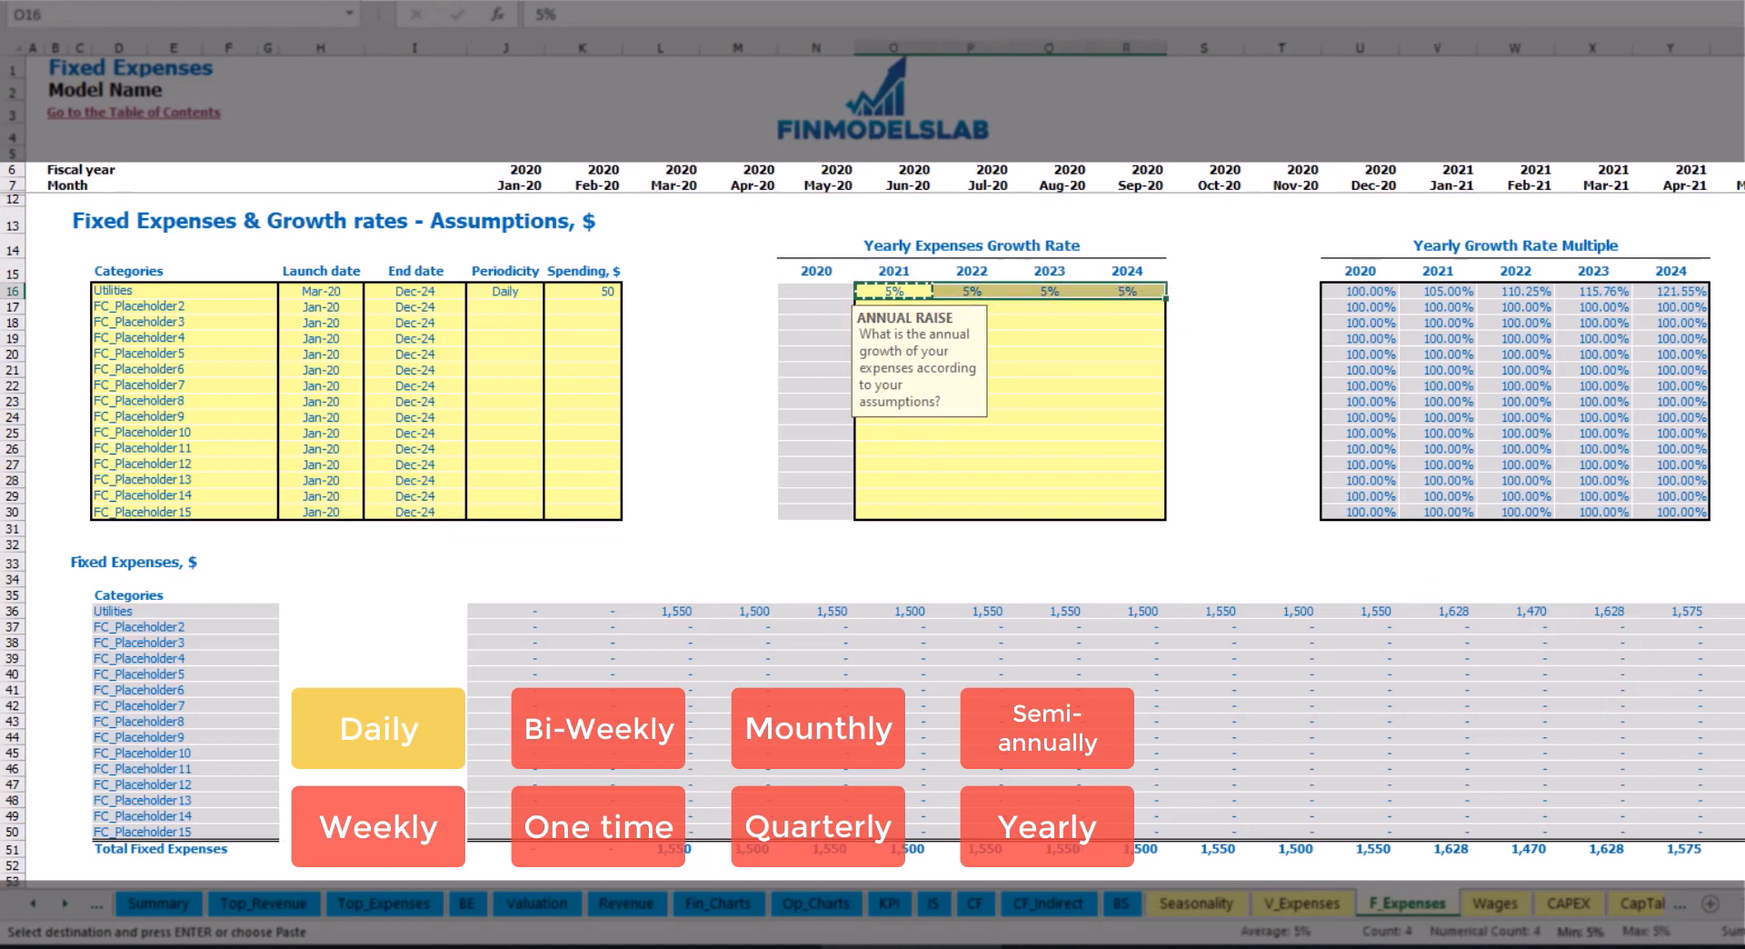
{"action": "scroll", "coordinate": [872, 455], "scroll_direction": "right", "scroll_amount": 5}
{"action": "scroll", "coordinate": [759, 582], "scroll_direction": "left", "scroll_amount": 6}
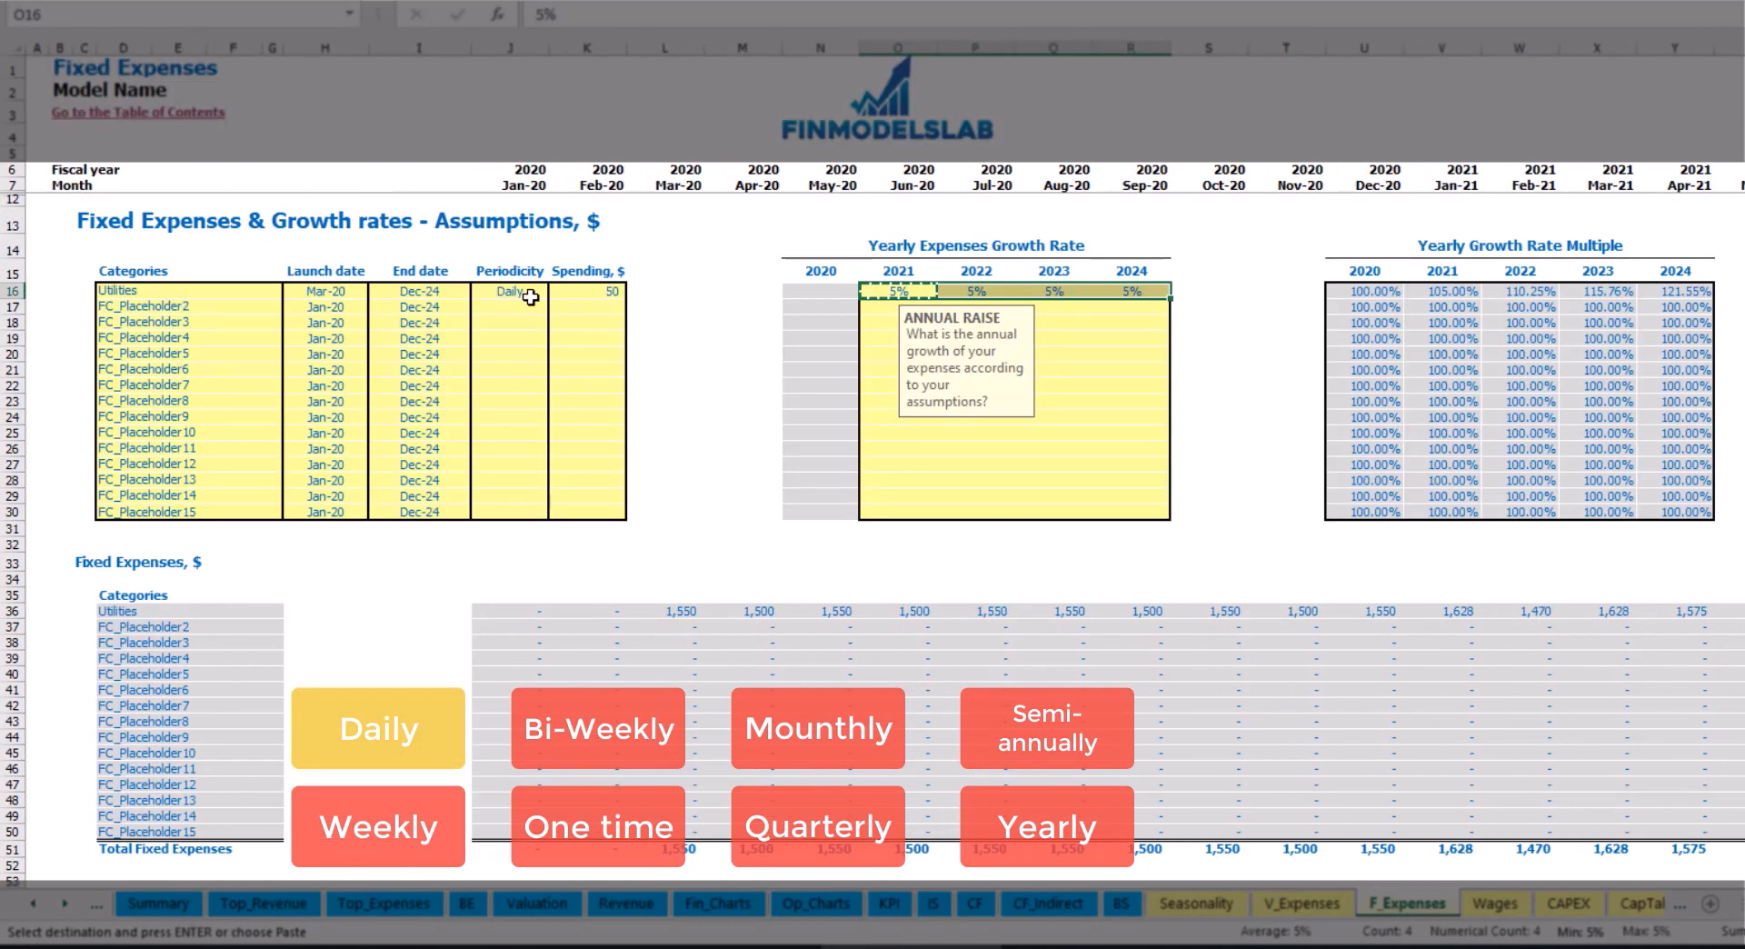
Rename the second fixed expense category as Advertising, with launch date Mar-20 and end date Aug-24
{"action": "left_click", "coordinate": [205, 303]}
{"action": "type", "text": "Advertising"}
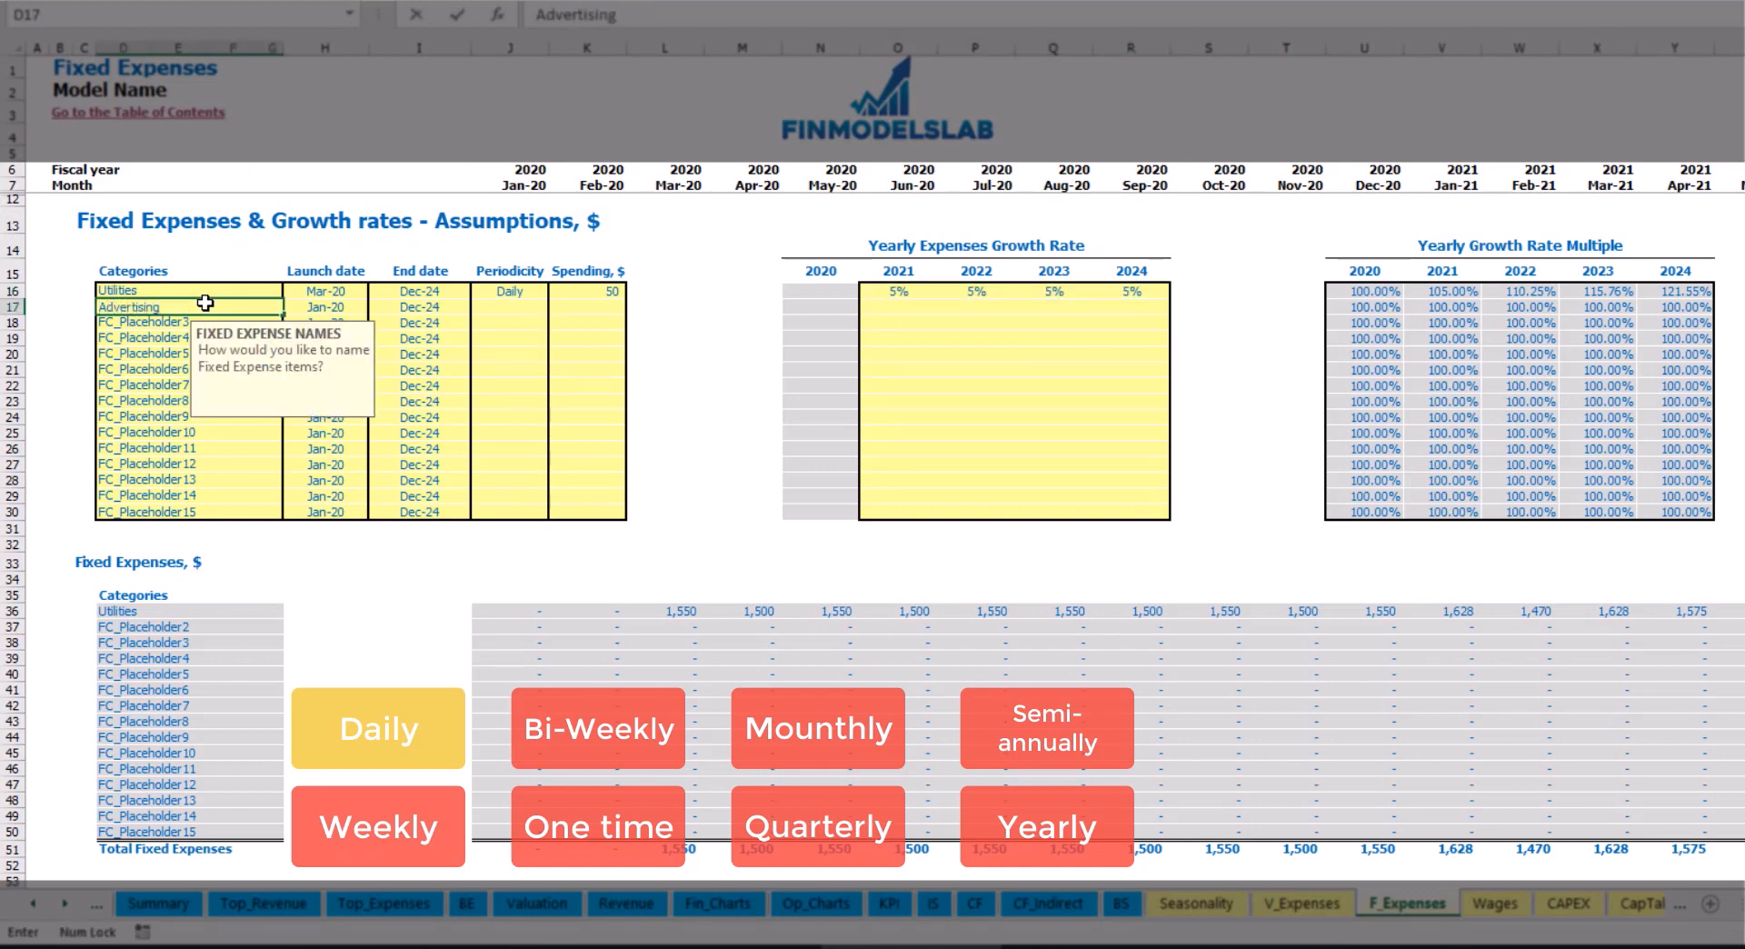
{"action": "key", "text": "Return"}
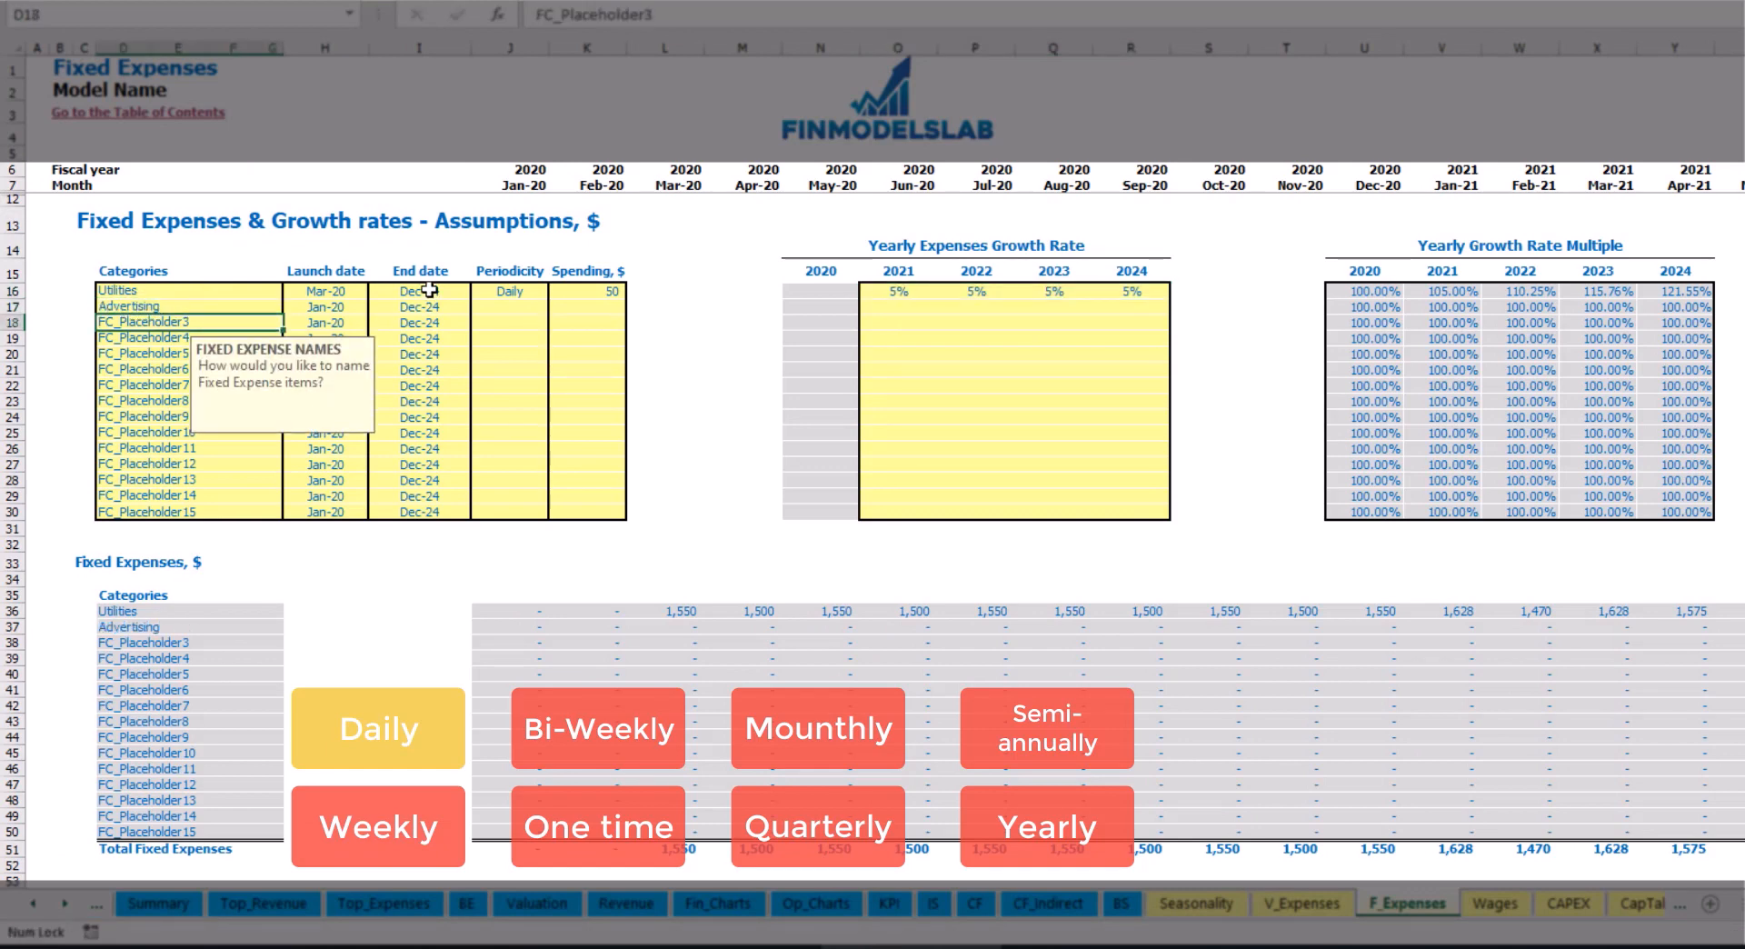
{"action": "left_click", "coordinate": [325, 311]}
{"action": "left_click", "coordinate": [376, 309]}
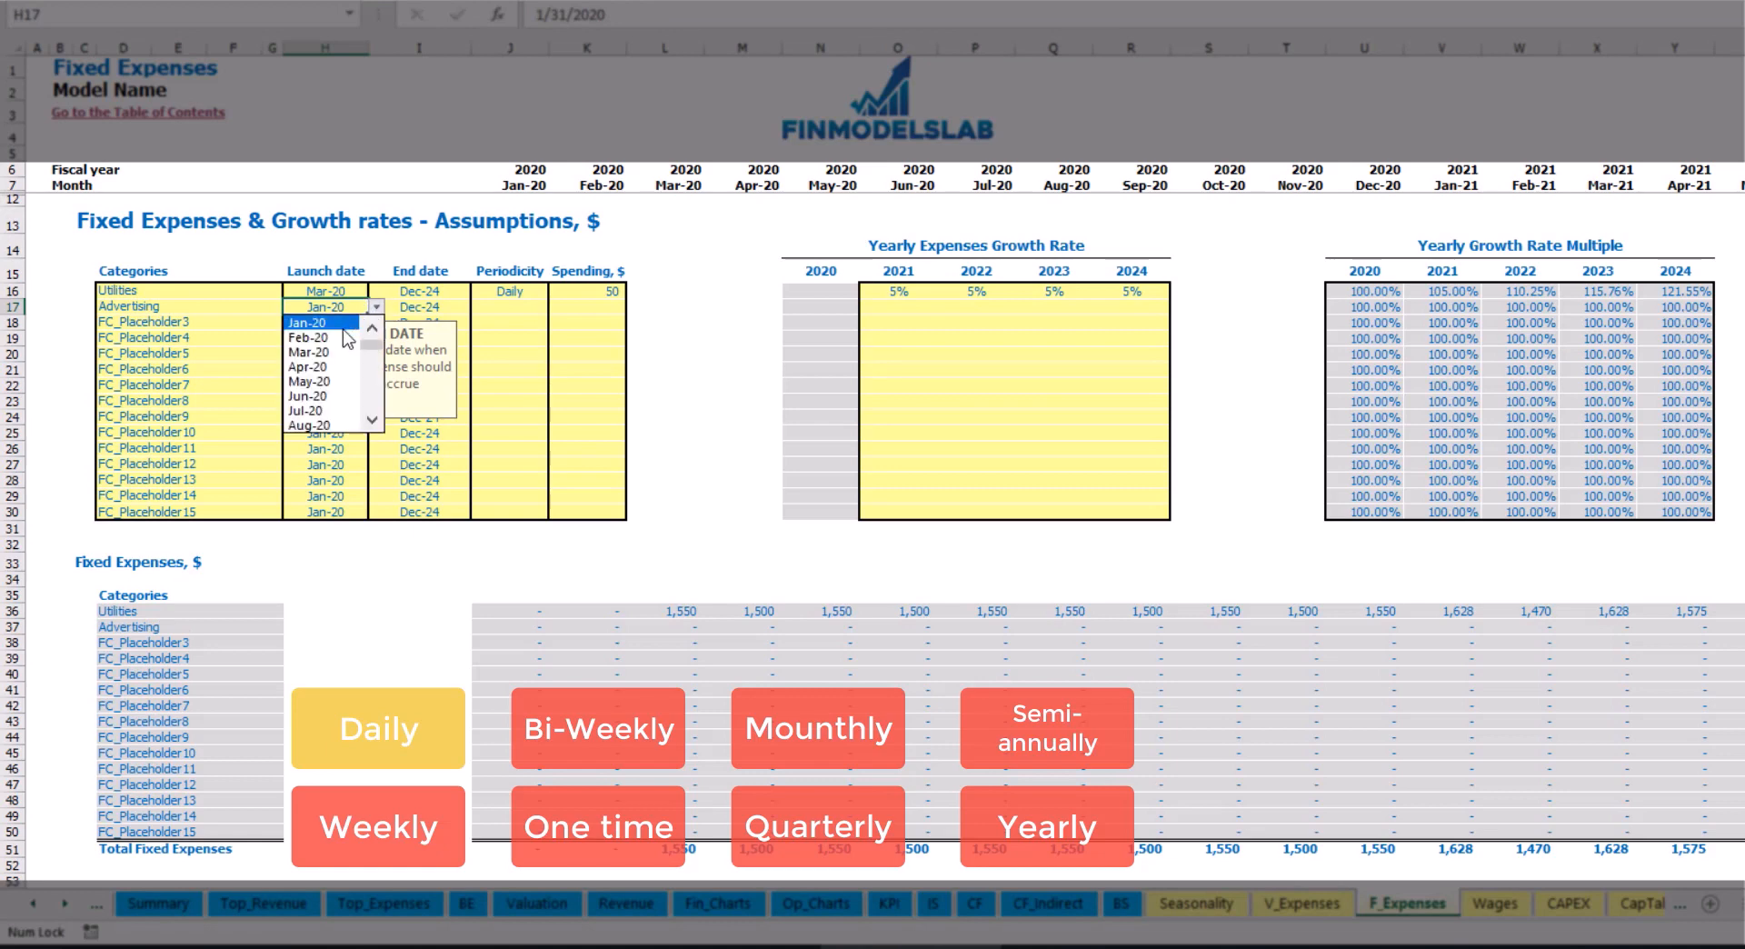
{"action": "left_click", "coordinate": [338, 352]}
{"action": "left_click", "coordinate": [422, 307]}
{"action": "left_click", "coordinate": [479, 309]}
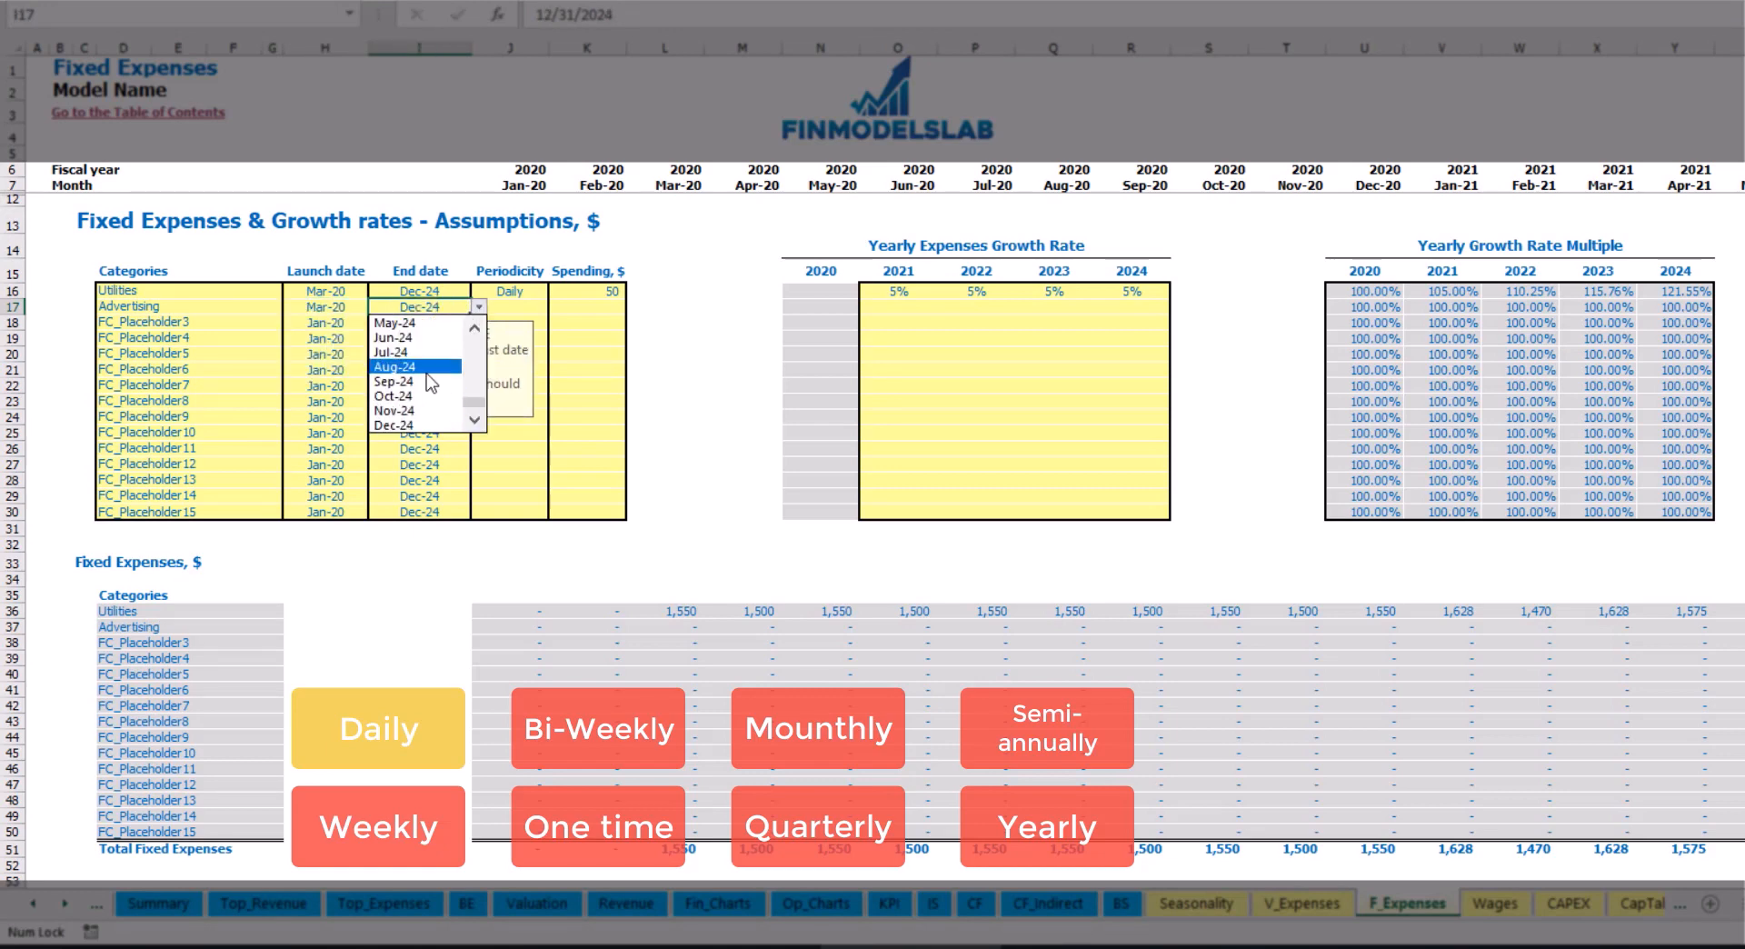
{"action": "left_click", "coordinate": [423, 367]}
Set the Advertising expense periodicity to Weekly and its spending to $100
{"action": "left_click", "coordinate": [509, 307]}
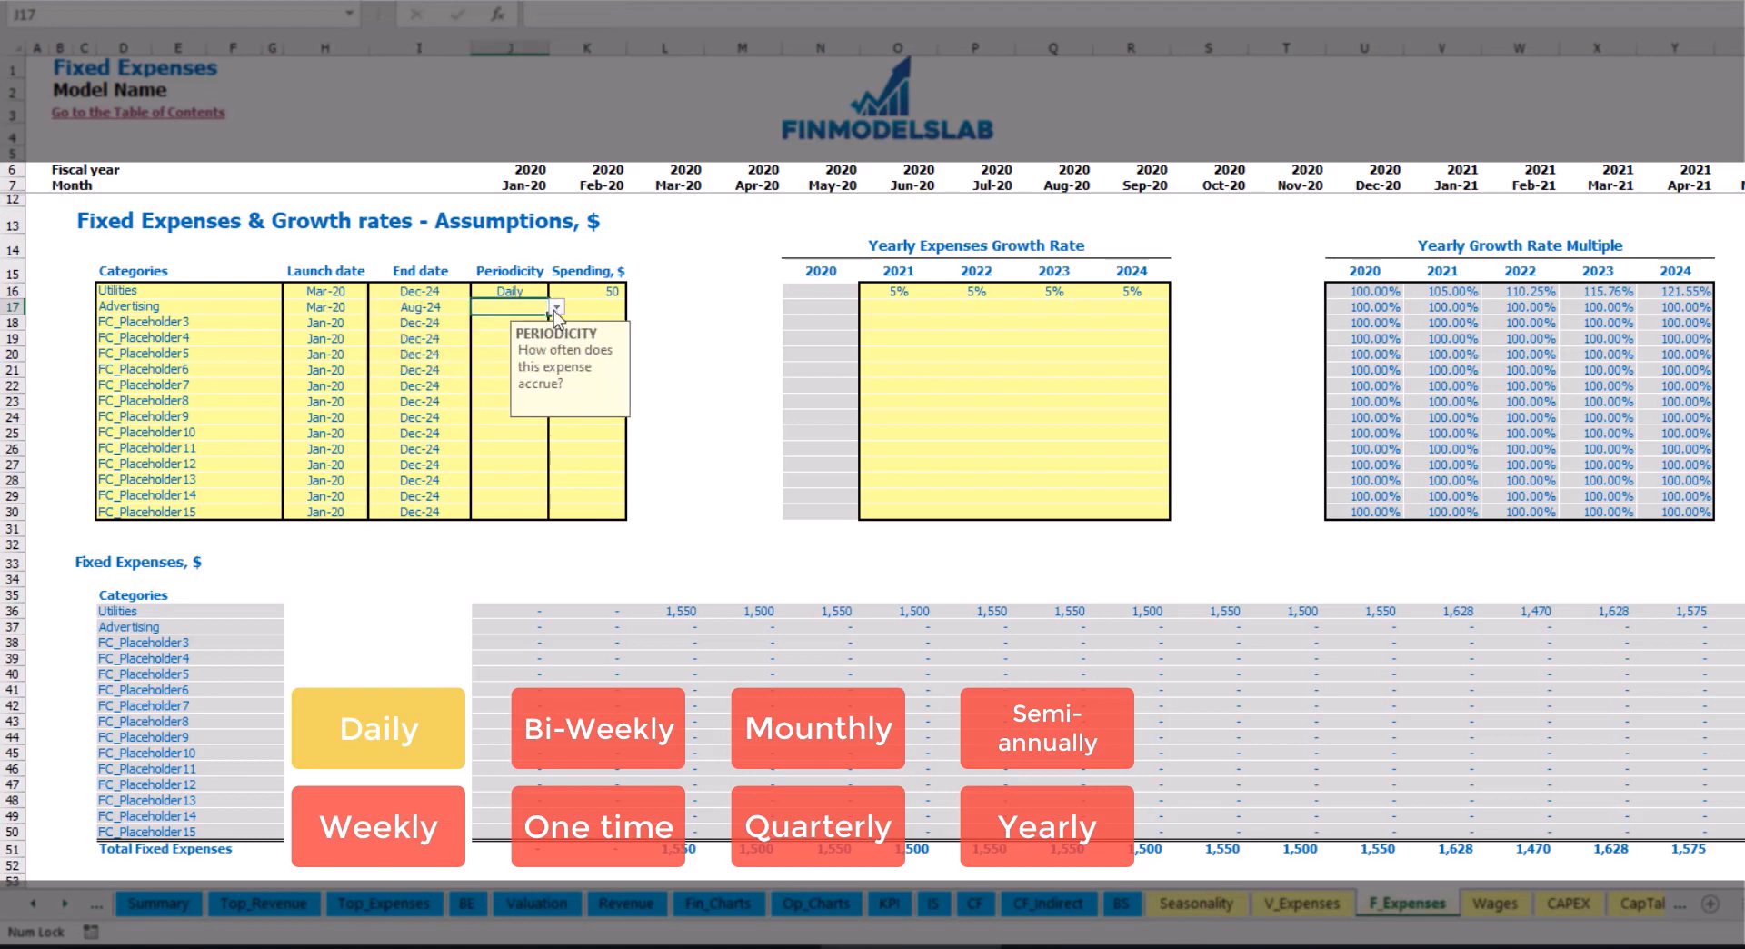
{"action": "left_click", "coordinate": [555, 308]}
{"action": "left_click", "coordinate": [524, 352]}
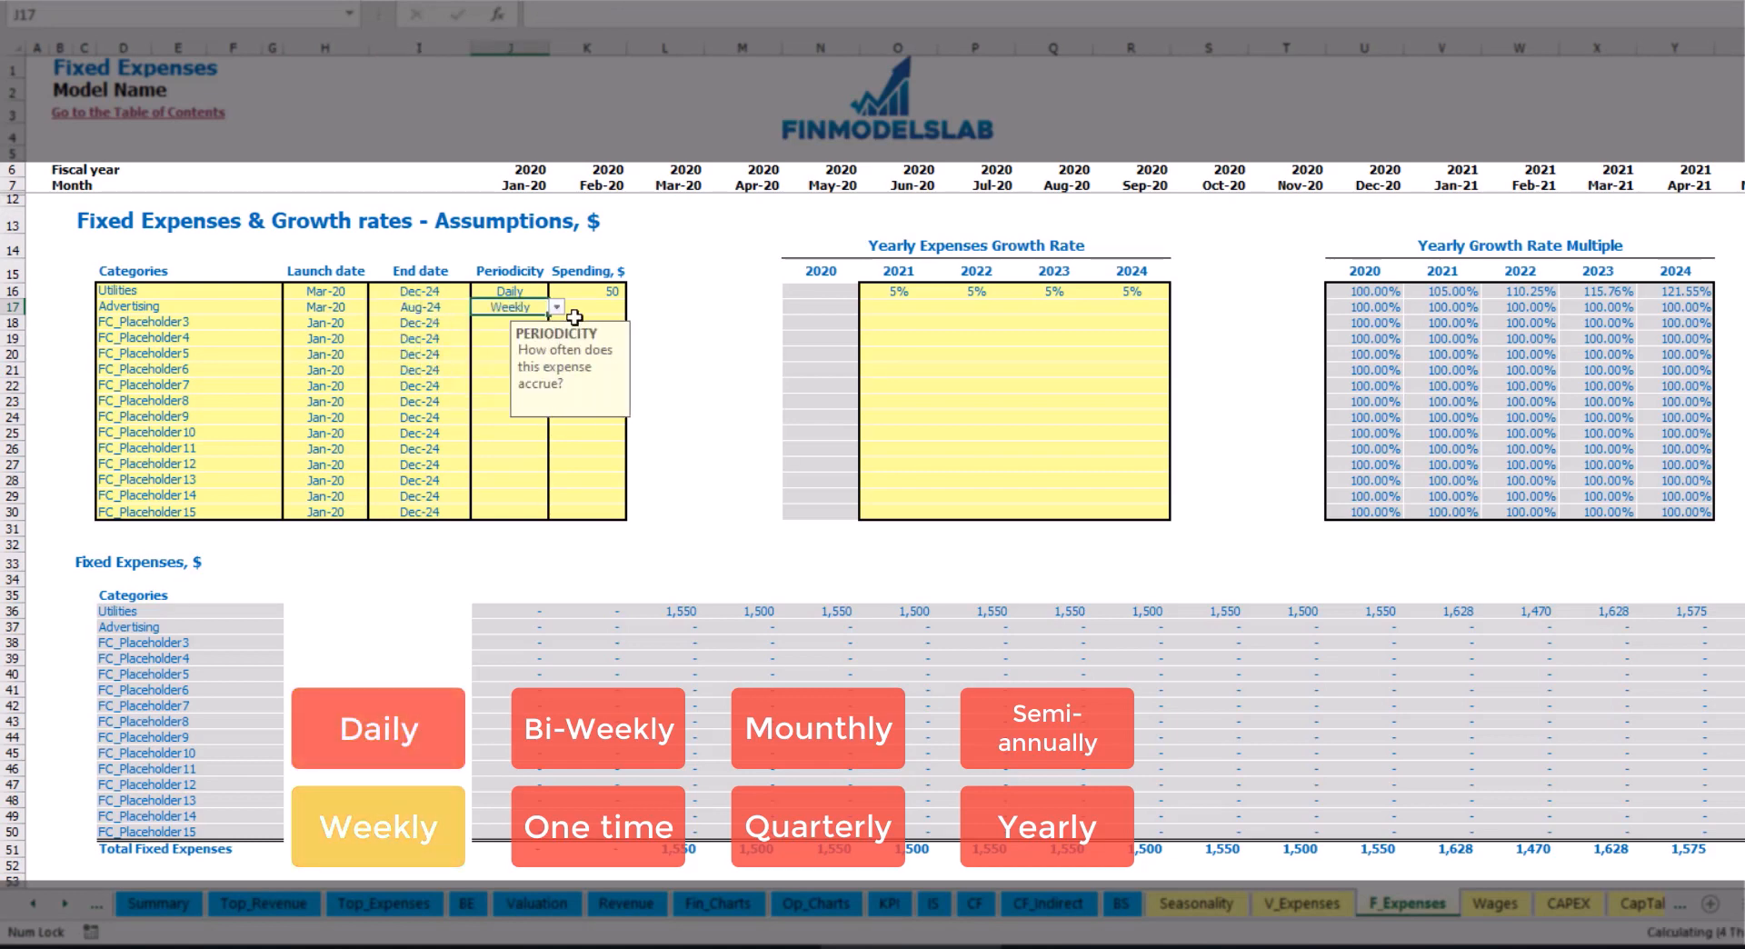
{"action": "left_click", "coordinate": [582, 311]}
{"action": "type", "text": "1"}
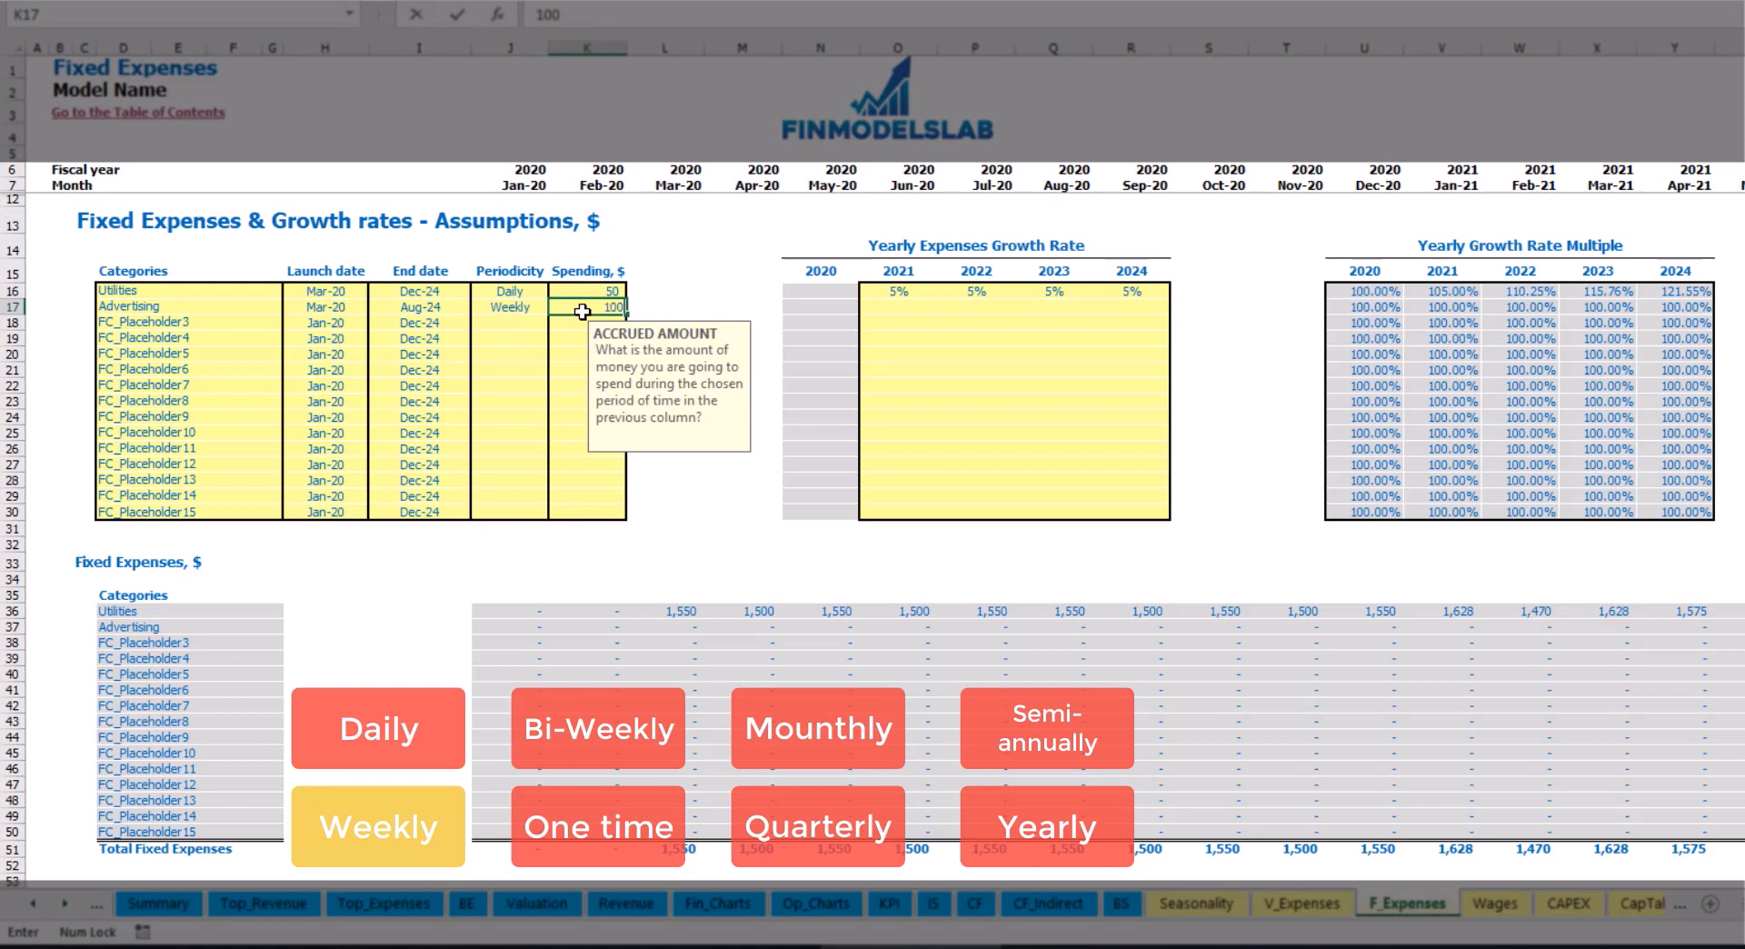
{"action": "type", "text": "00"}
{"action": "key", "text": "Return"}
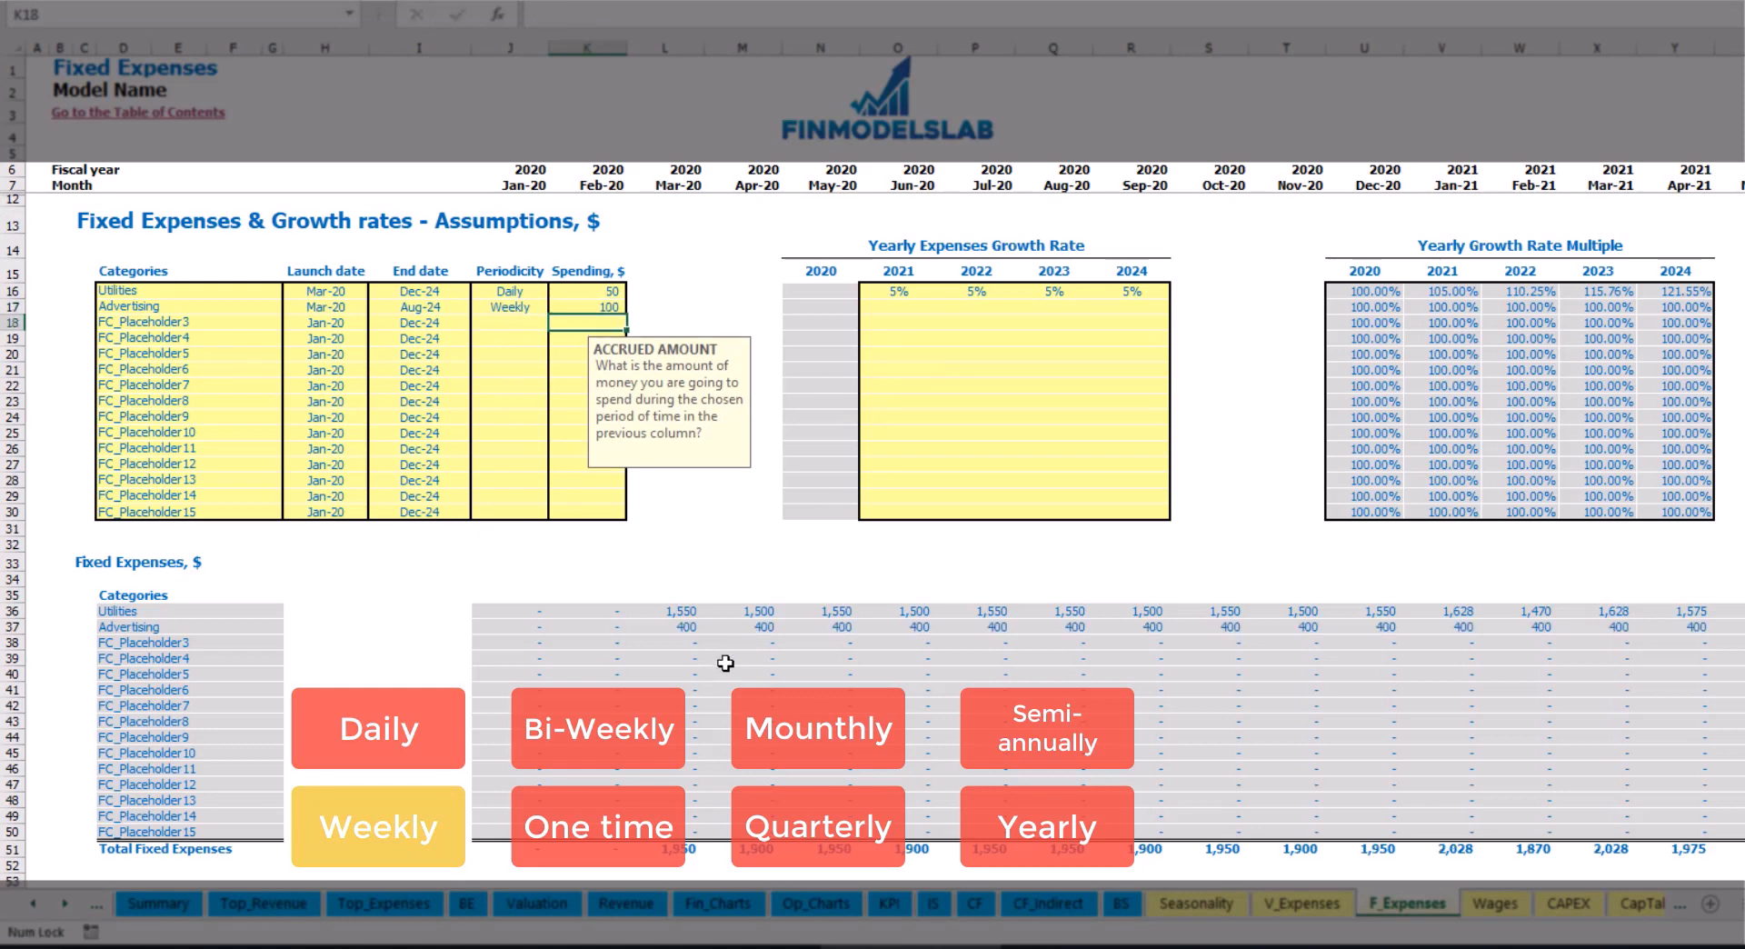
Check the monthly Advertising expenses from Mar-20 along the timeline to the category's end date in 2024
{"action": "left_click", "coordinate": [687, 628]}
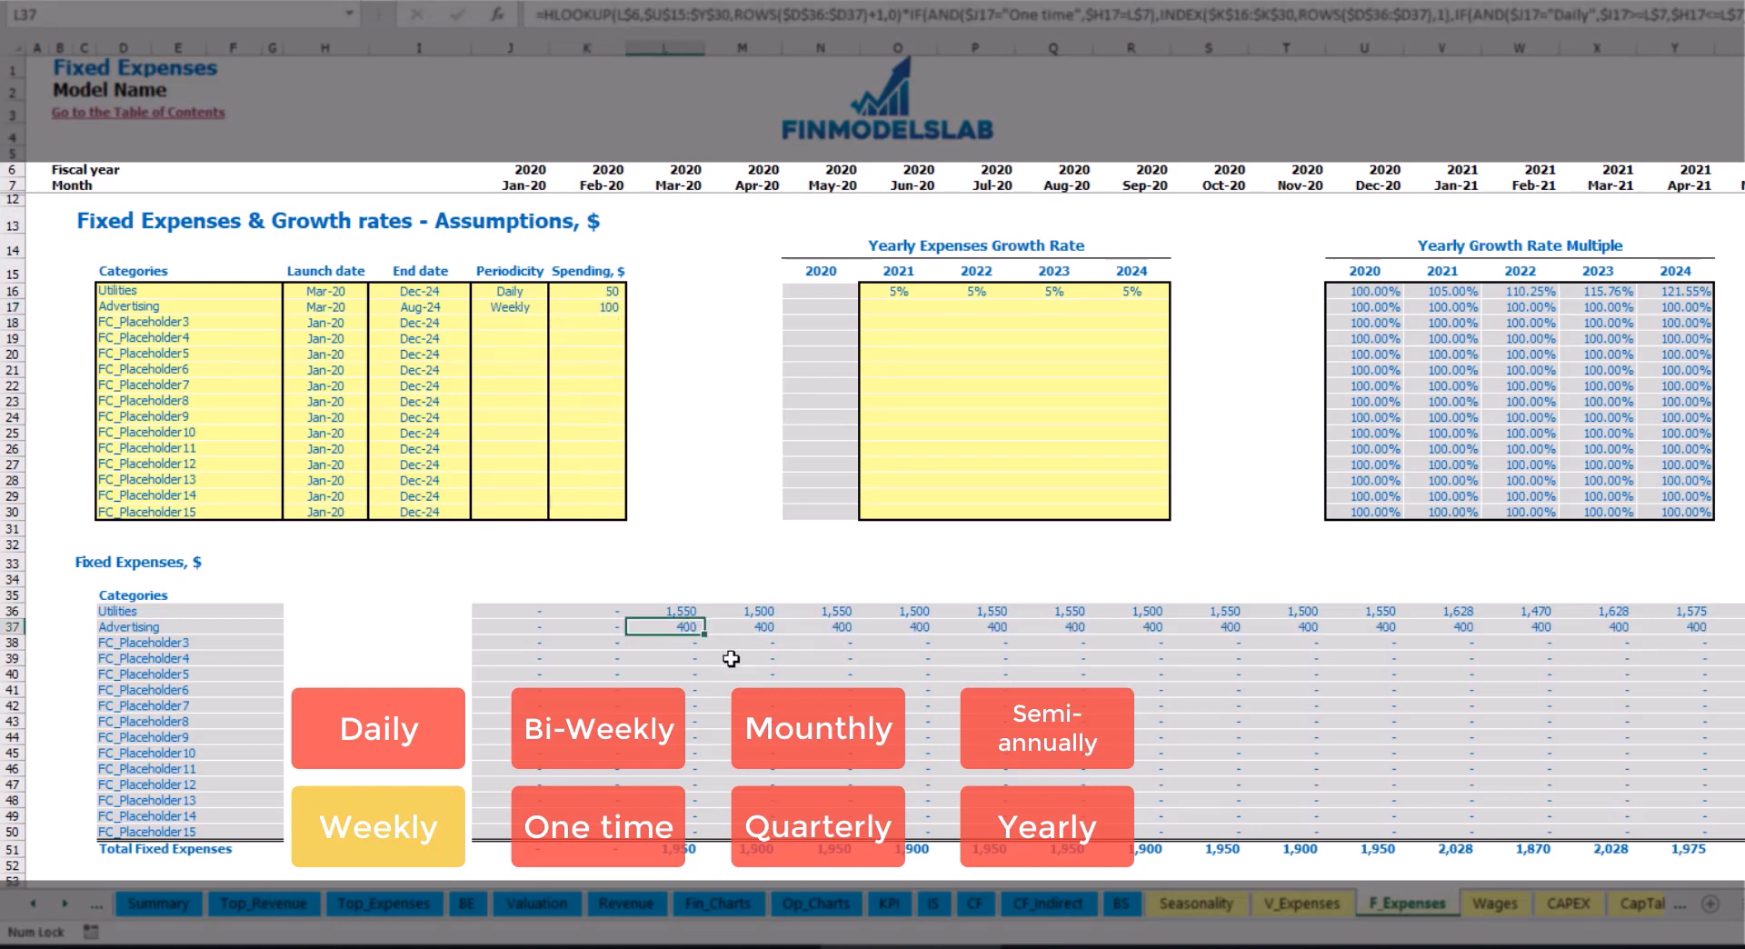
{"action": "scroll", "coordinate": [872, 454], "scroll_direction": "right", "scroll_amount": 15}
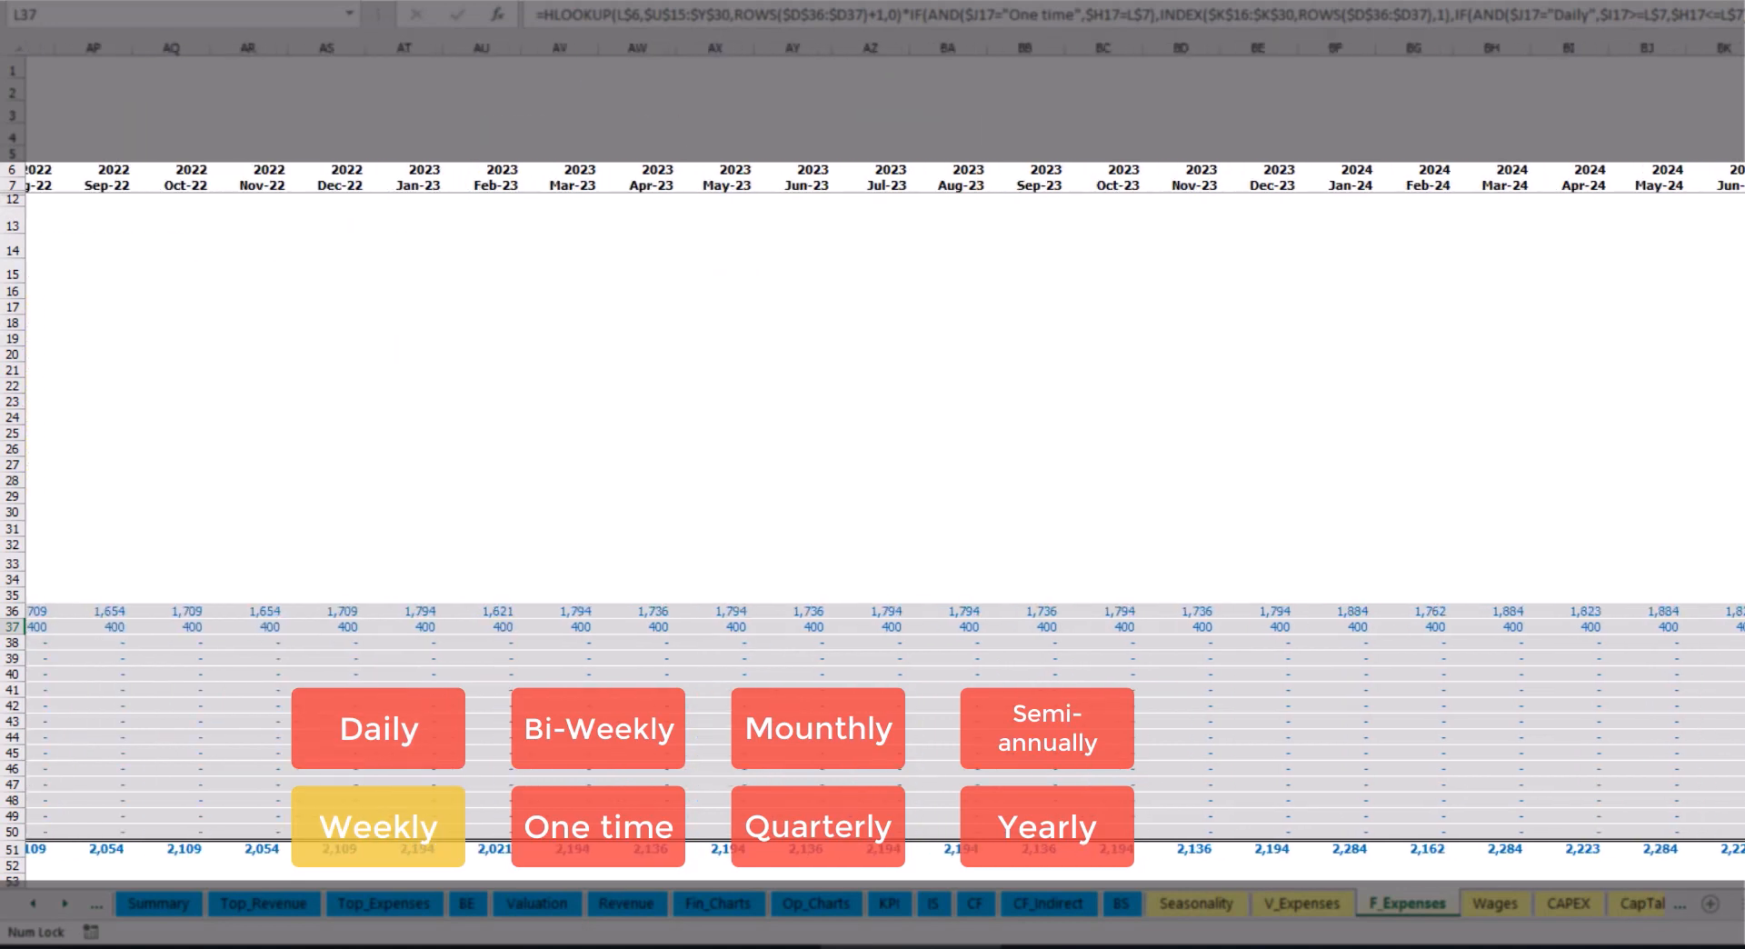
{"action": "left_click", "coordinate": [1739, 48]}
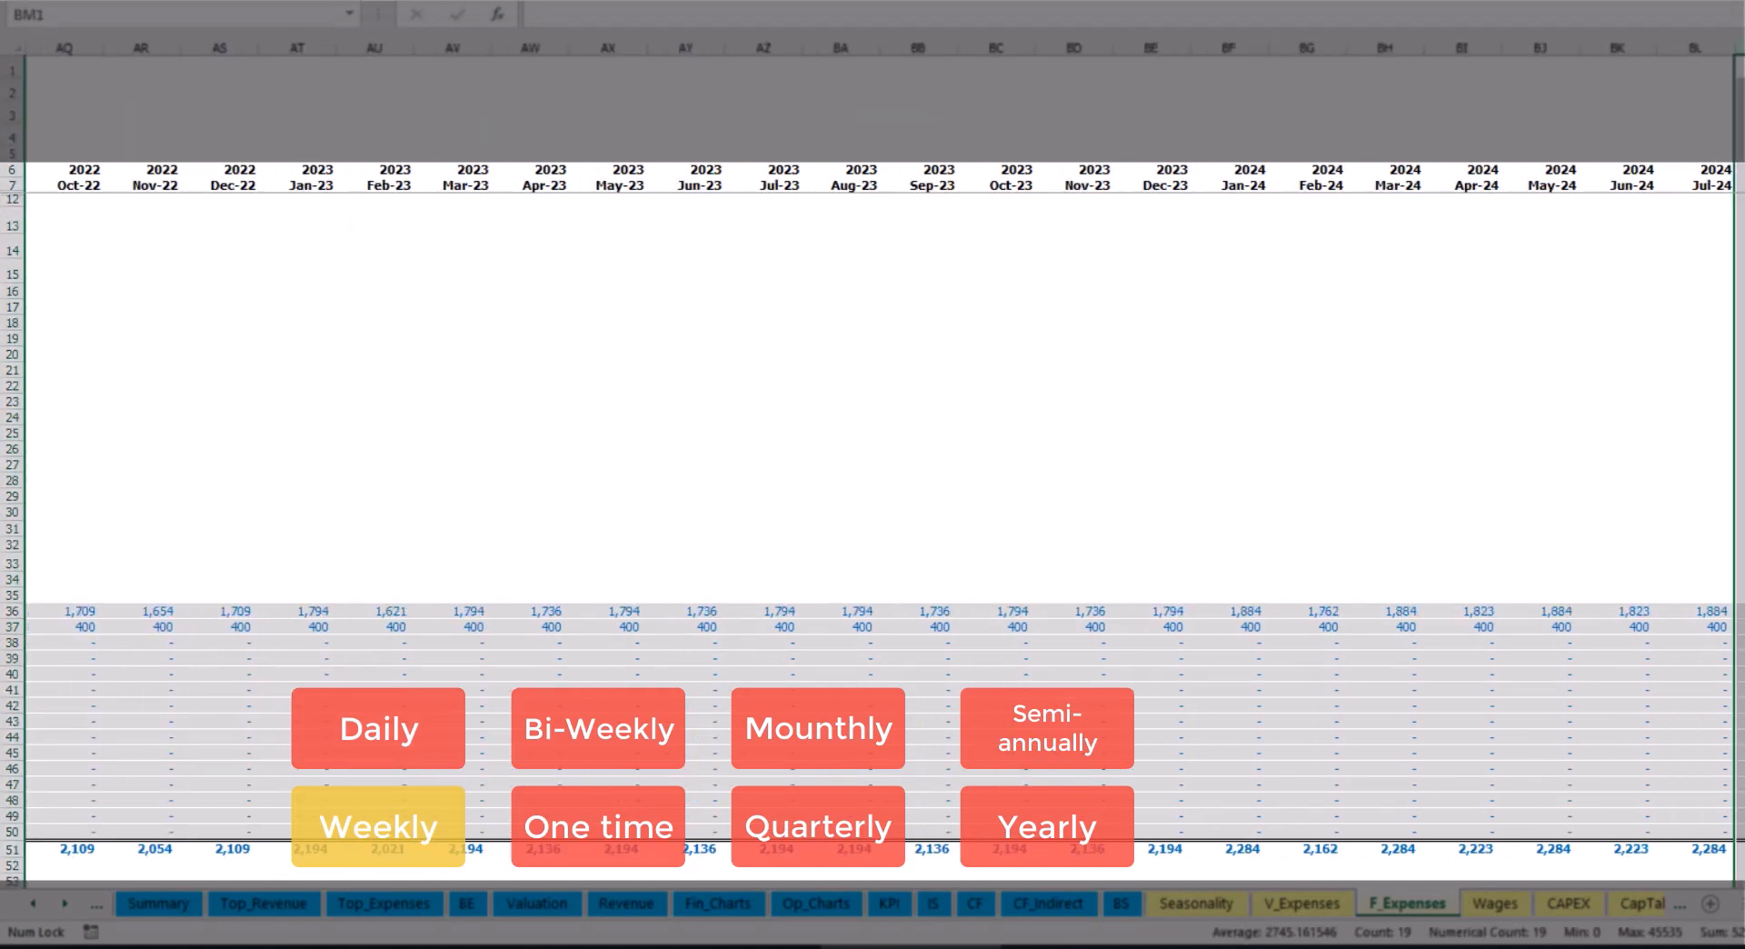
{"action": "left_click", "coordinate": [1739, 627]}
{"action": "scroll", "coordinate": [1025, 735], "scroll_direction": "left", "scroll_amount": 15}
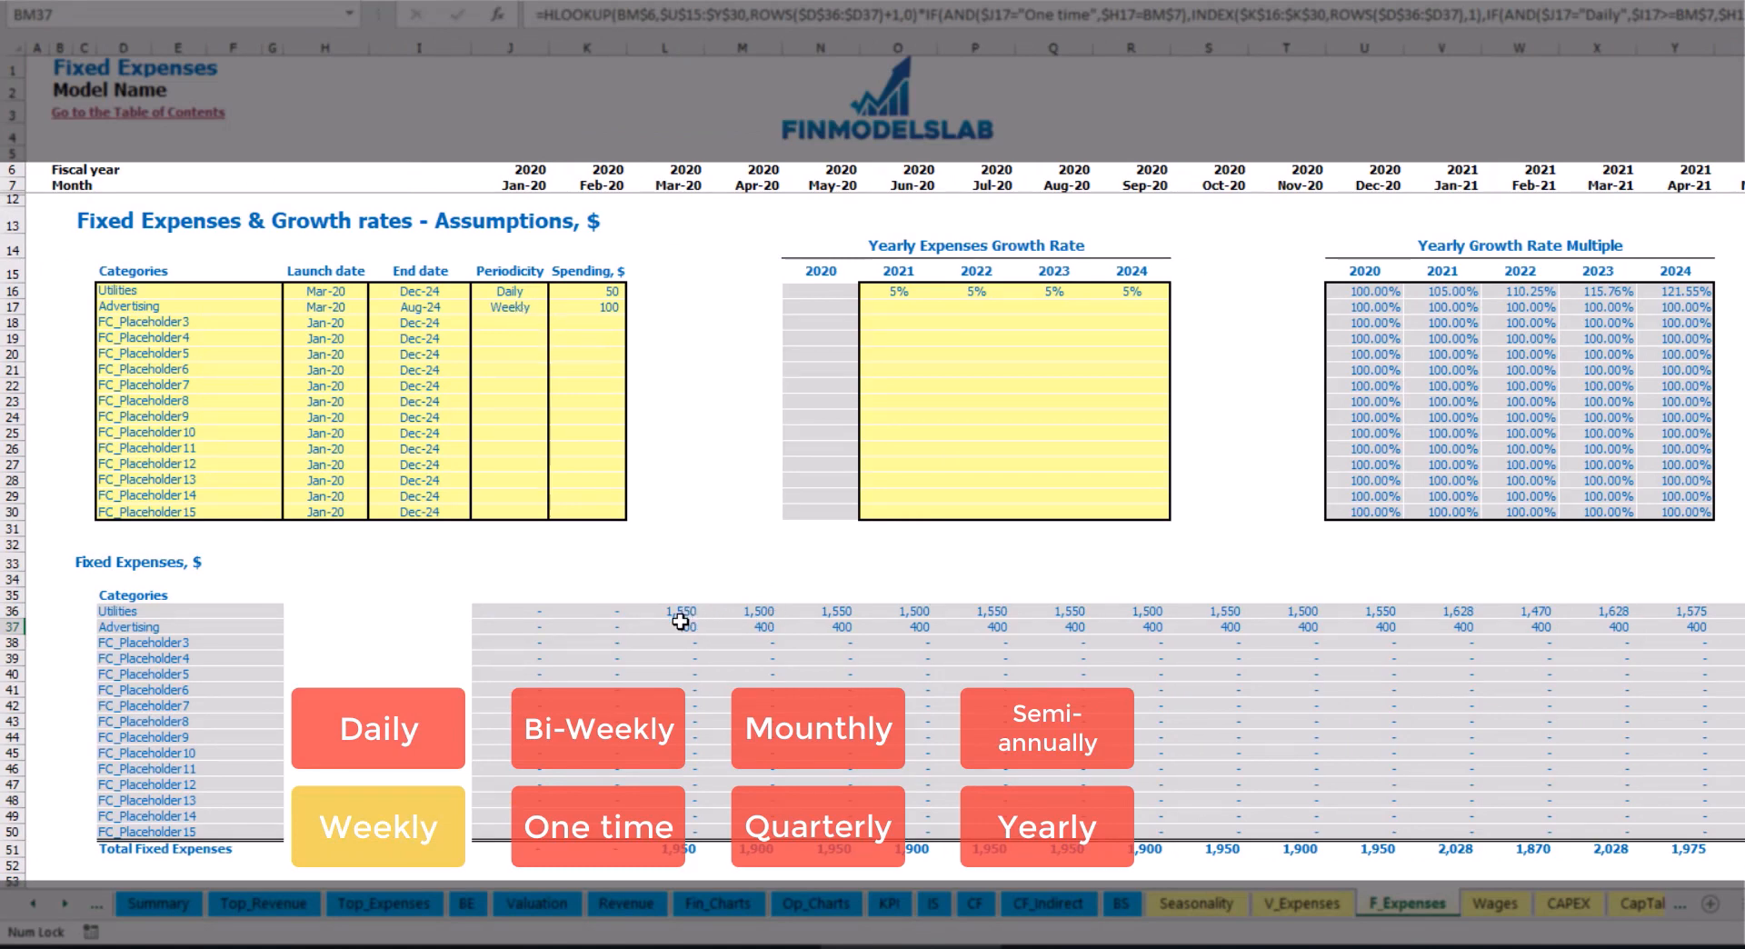
Set the Advertising expense's periodicity to Bi-Weekly and its spending to 500
{"action": "left_click", "coordinate": [511, 308]}
{"action": "left_click", "coordinate": [556, 307]}
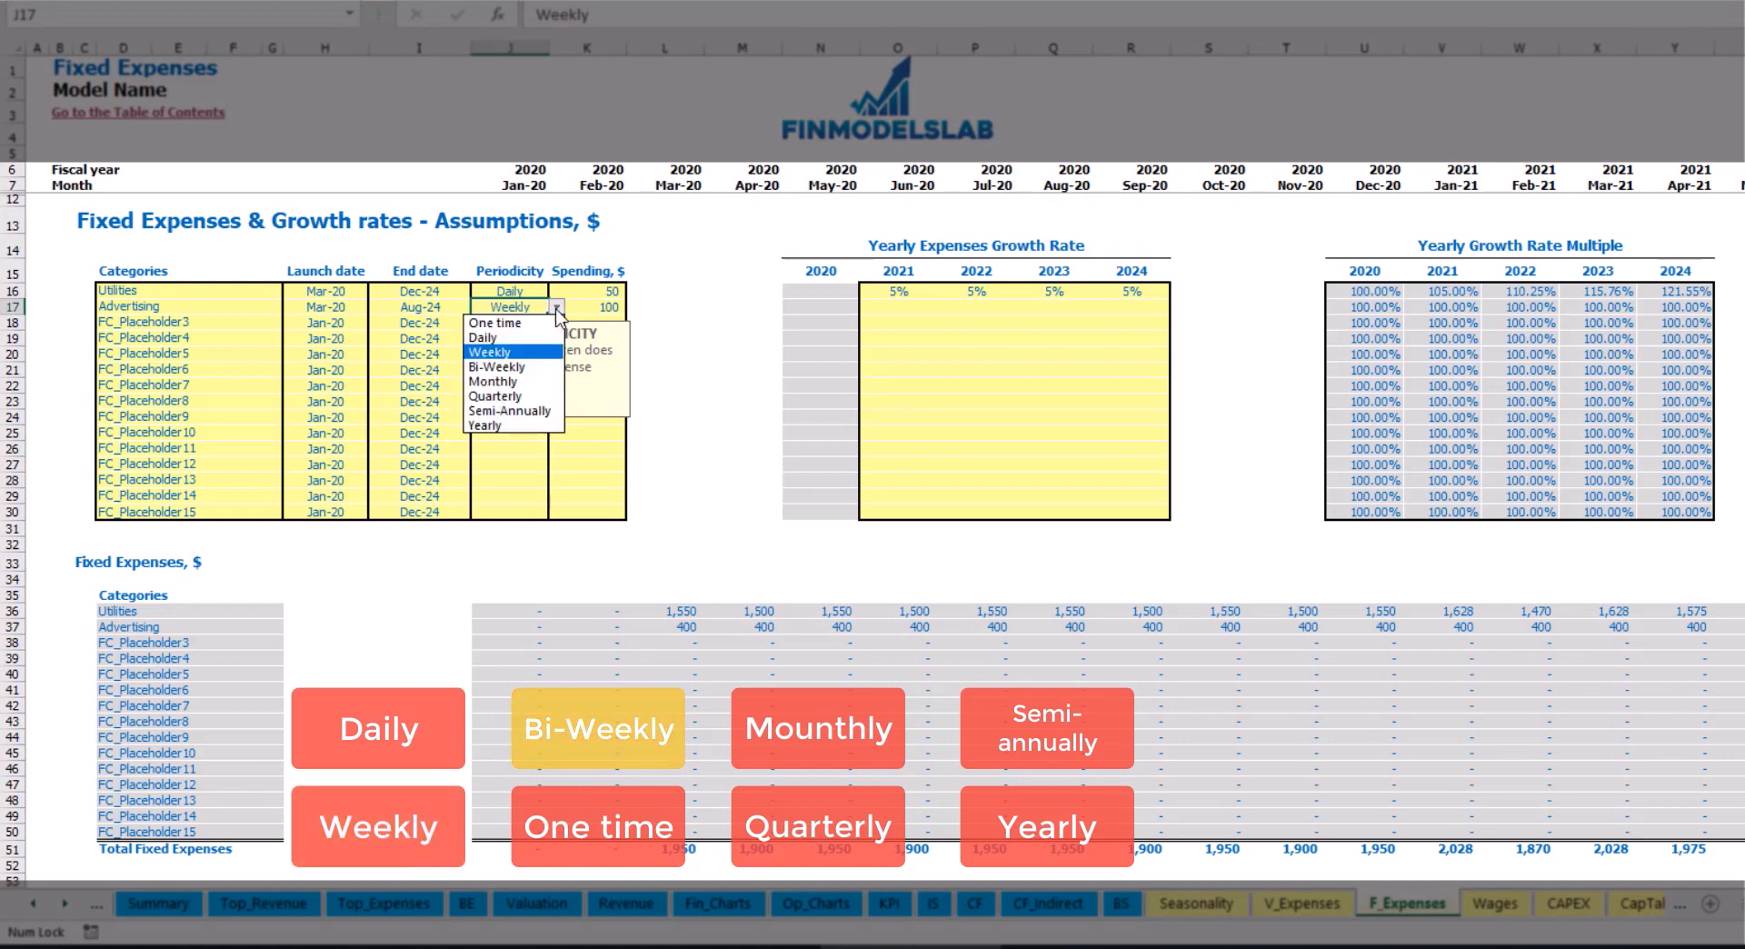
{"action": "left_click", "coordinate": [497, 366]}
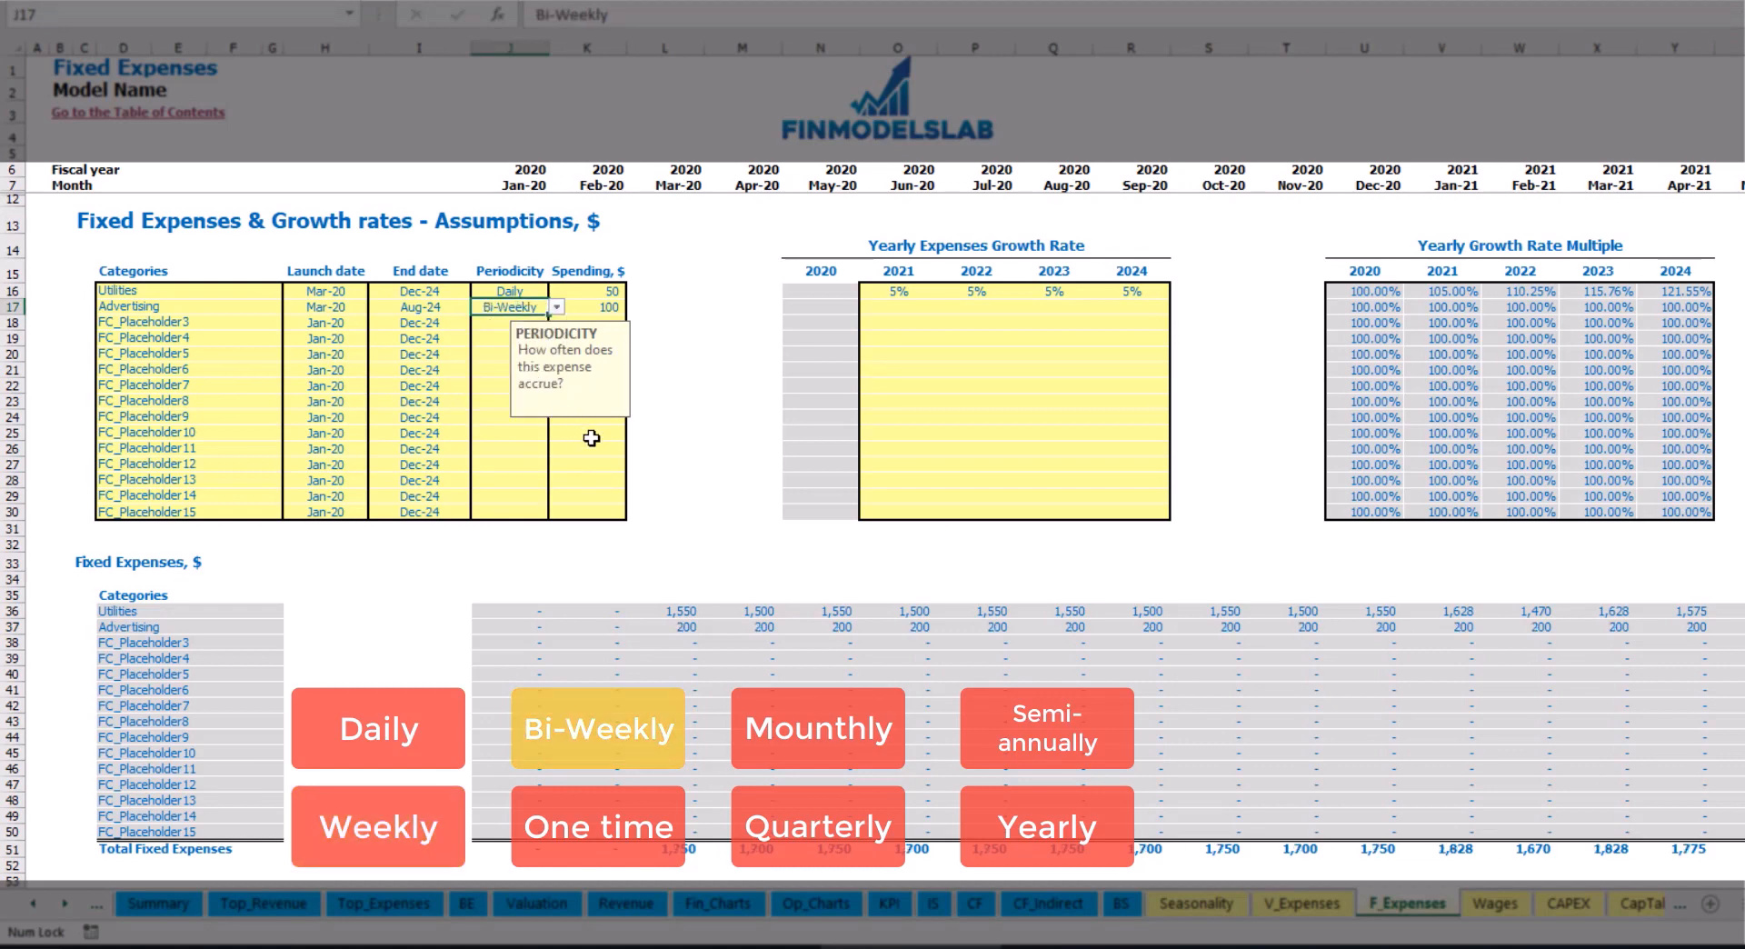
{"action": "left_click", "coordinate": [584, 308]}
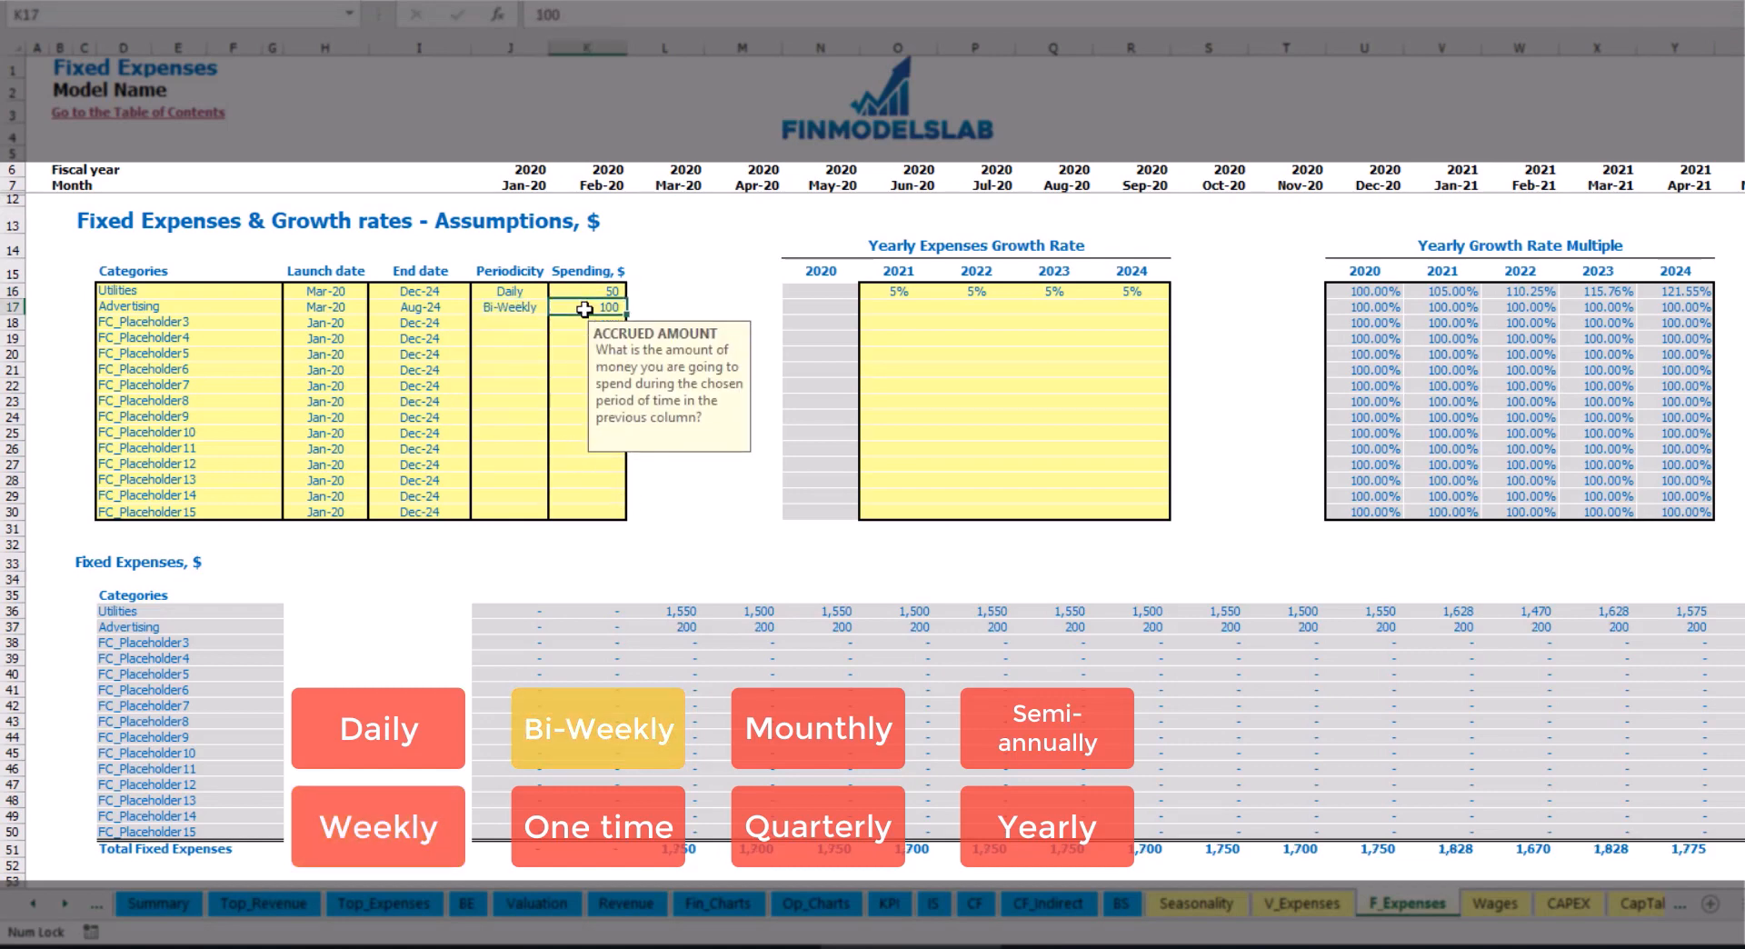
{"action": "type", "text": "5"}
{"action": "key", "text": "Return"}
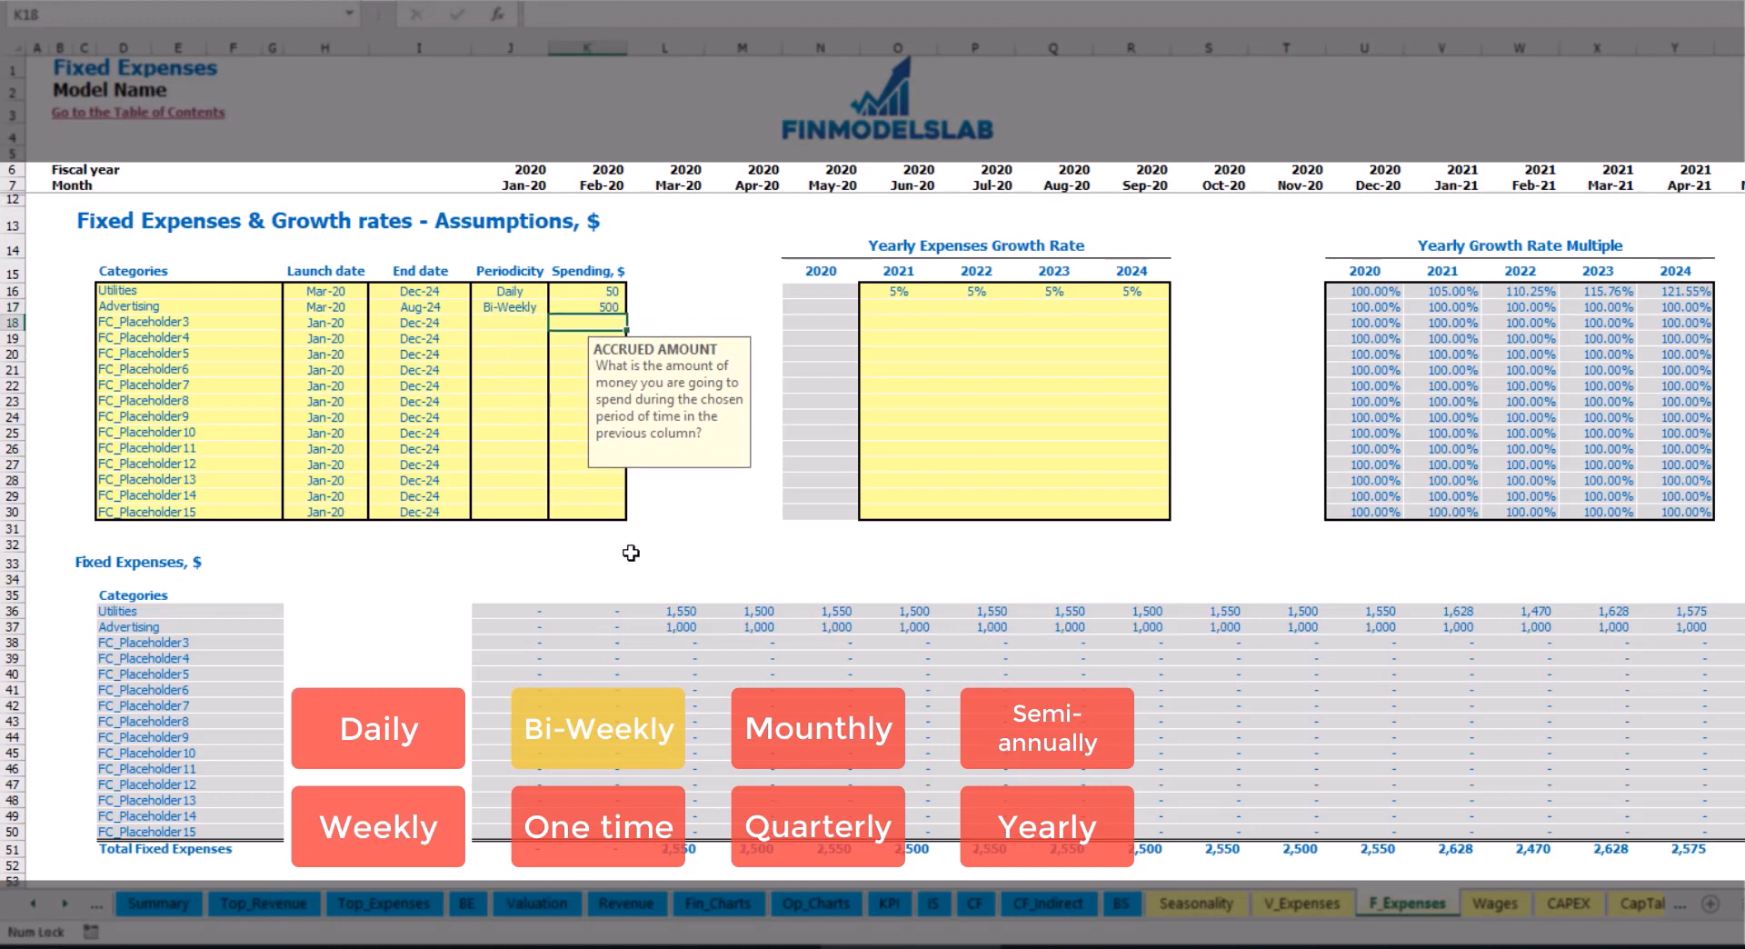
Set the launch date of the Advertising expense to Jul-20
{"action": "left_click", "coordinate": [340, 292]}
{"action": "left_click", "coordinate": [328, 303]}
{"action": "left_click", "coordinate": [386, 311]}
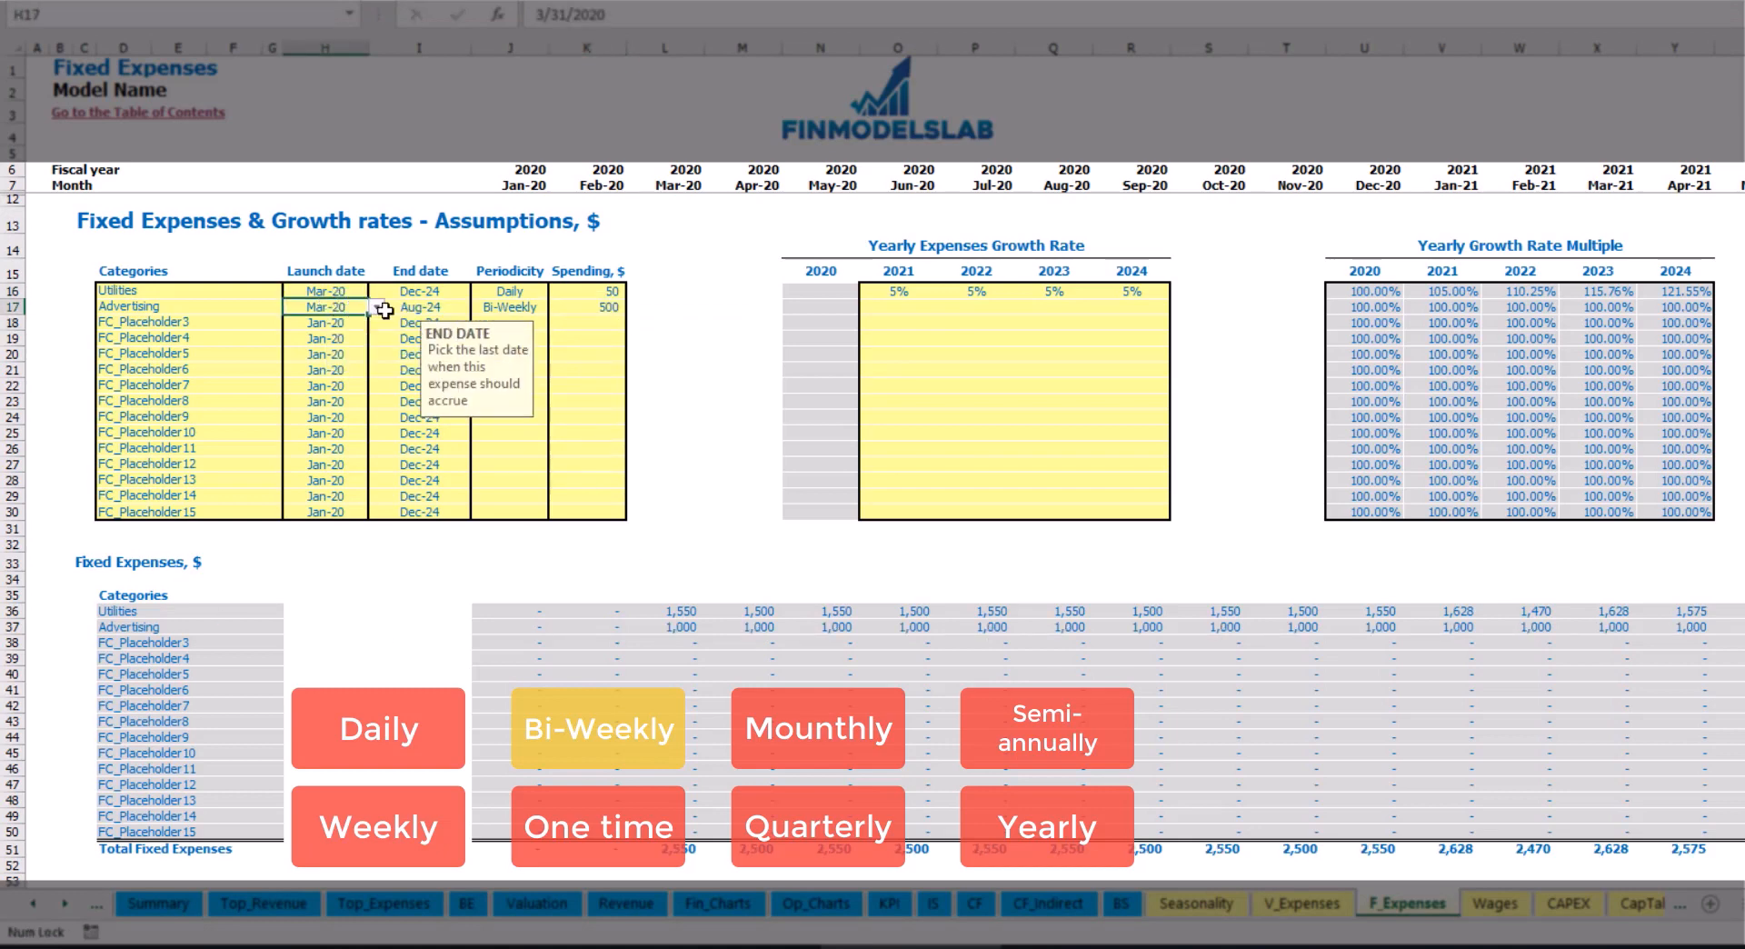
{"action": "left_click", "coordinate": [377, 308]}
{"action": "left_click", "coordinate": [325, 384]}
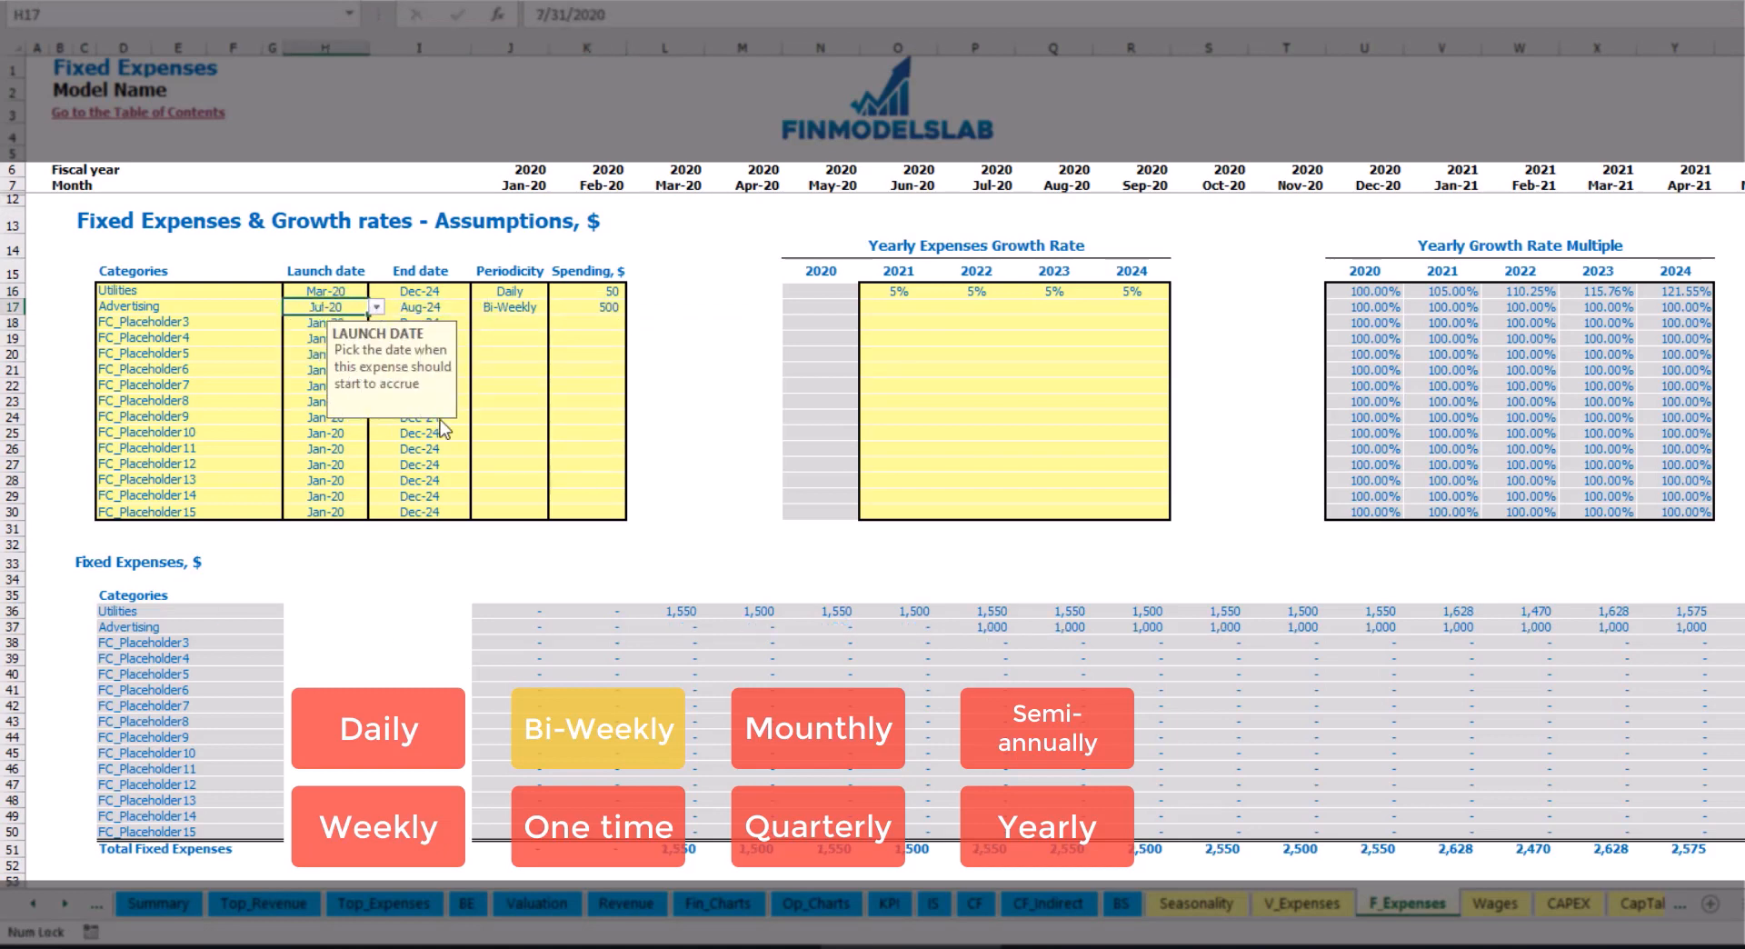
Examine the monthly Advertising amounts in the Fixed Expenses table from Jul-20 onward
{"action": "left_click", "coordinate": [997, 629]}
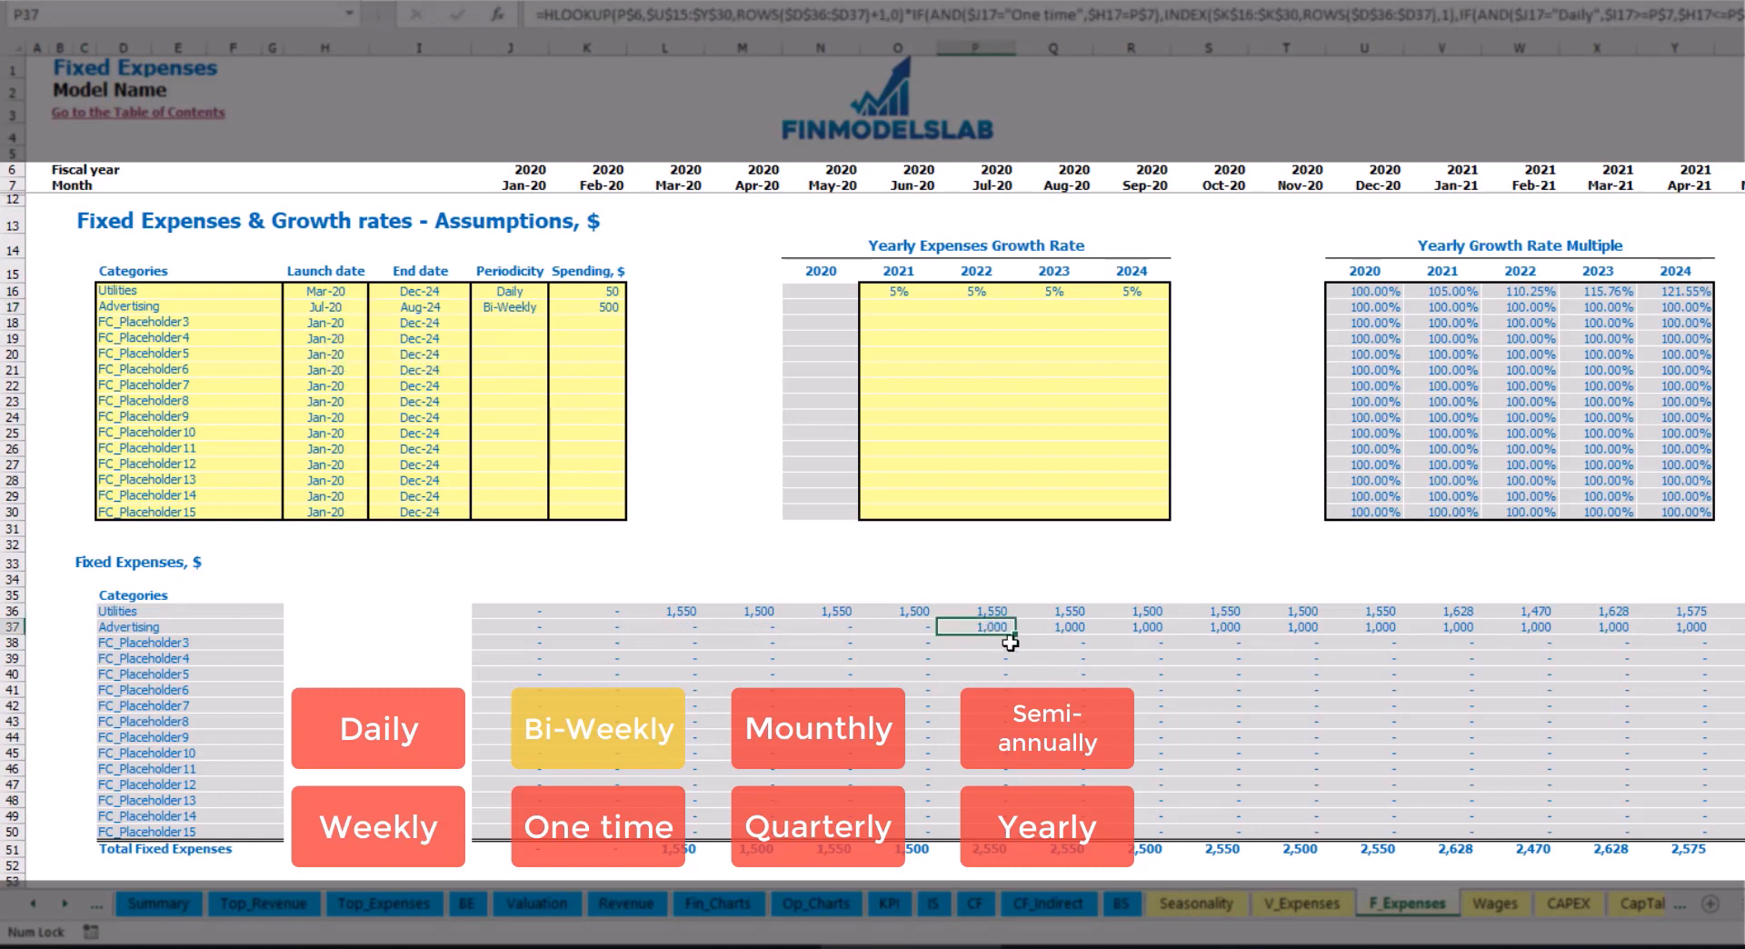
{"action": "key", "text": "Right"}
{"action": "key", "text": "Right"}
{"action": "key", "text": "Right"}
{"action": "key", "text": "Right"}
{"action": "key", "text": "Right"}
{"action": "key", "text": "Right"}
{"action": "key", "text": "Right"}
{"action": "key", "text": "Right"}
{"action": "key", "text": "Right"}
{"action": "key", "text": "Right"}
{"action": "key", "text": "Right"}
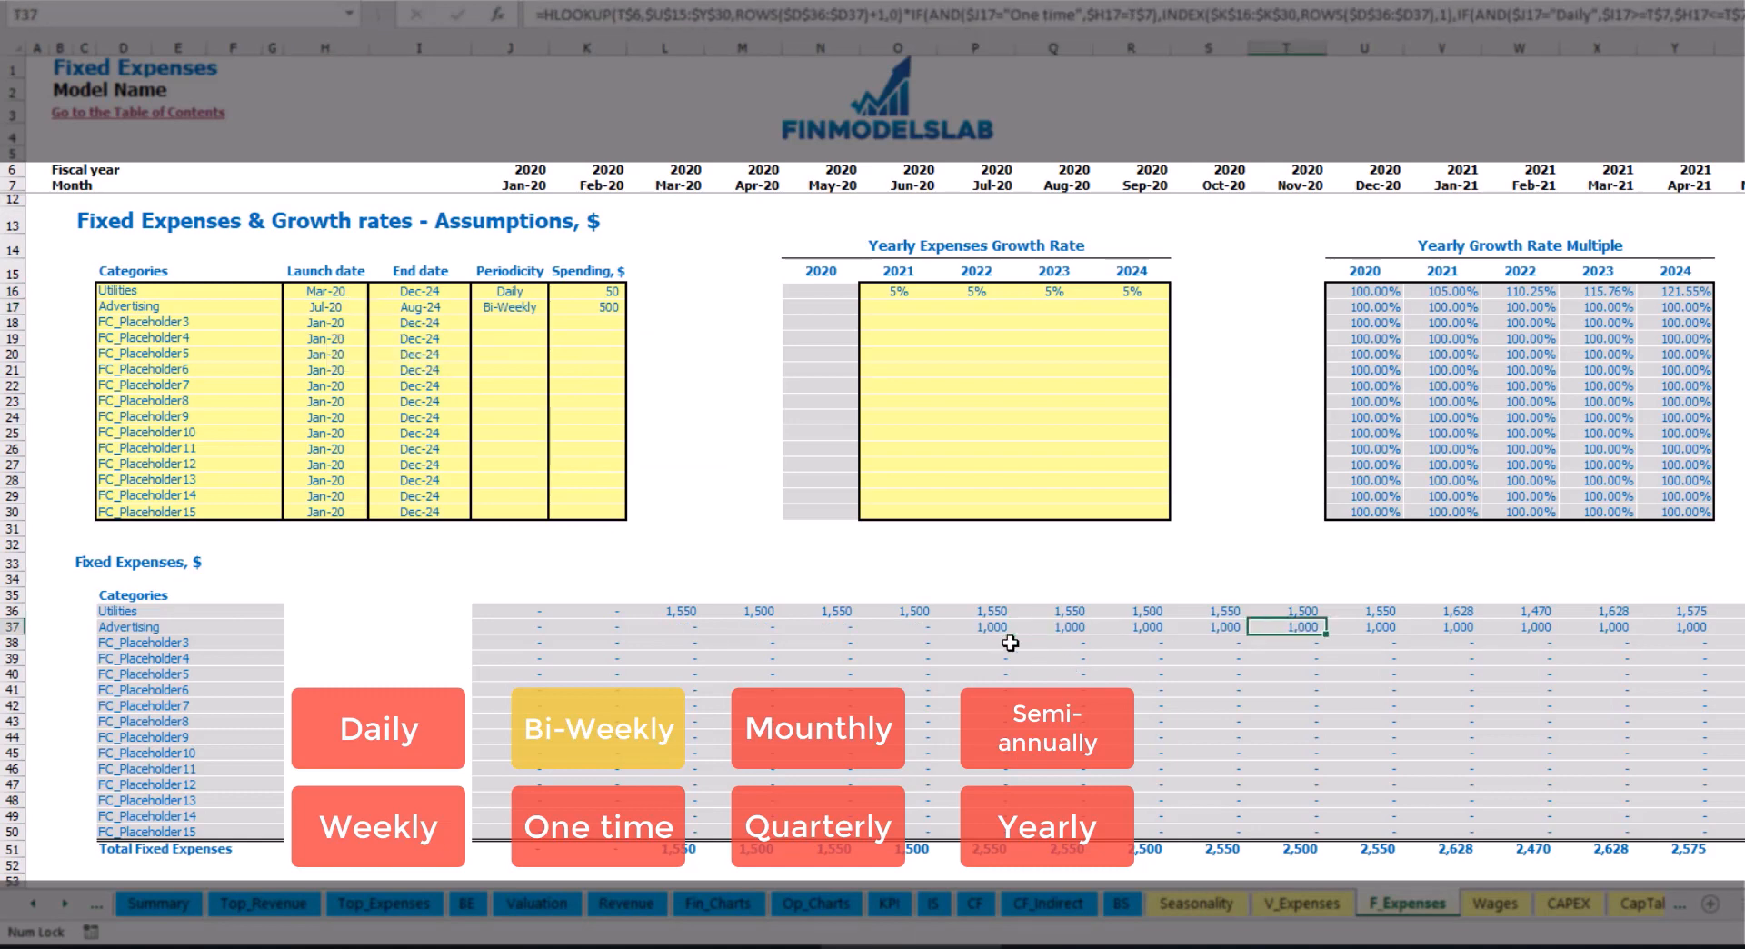
{"action": "key", "text": "Right"}
{"action": "key", "text": "Right"}
{"action": "key", "text": "Right"}
{"action": "key", "text": "Right"}
{"action": "key", "text": "Right"}
{"action": "key", "text": "Right"}
{"action": "key", "text": "Right"}
{"action": "key", "text": "Right"}
{"action": "key", "text": "Right"}
{"action": "key", "text": "Right"}
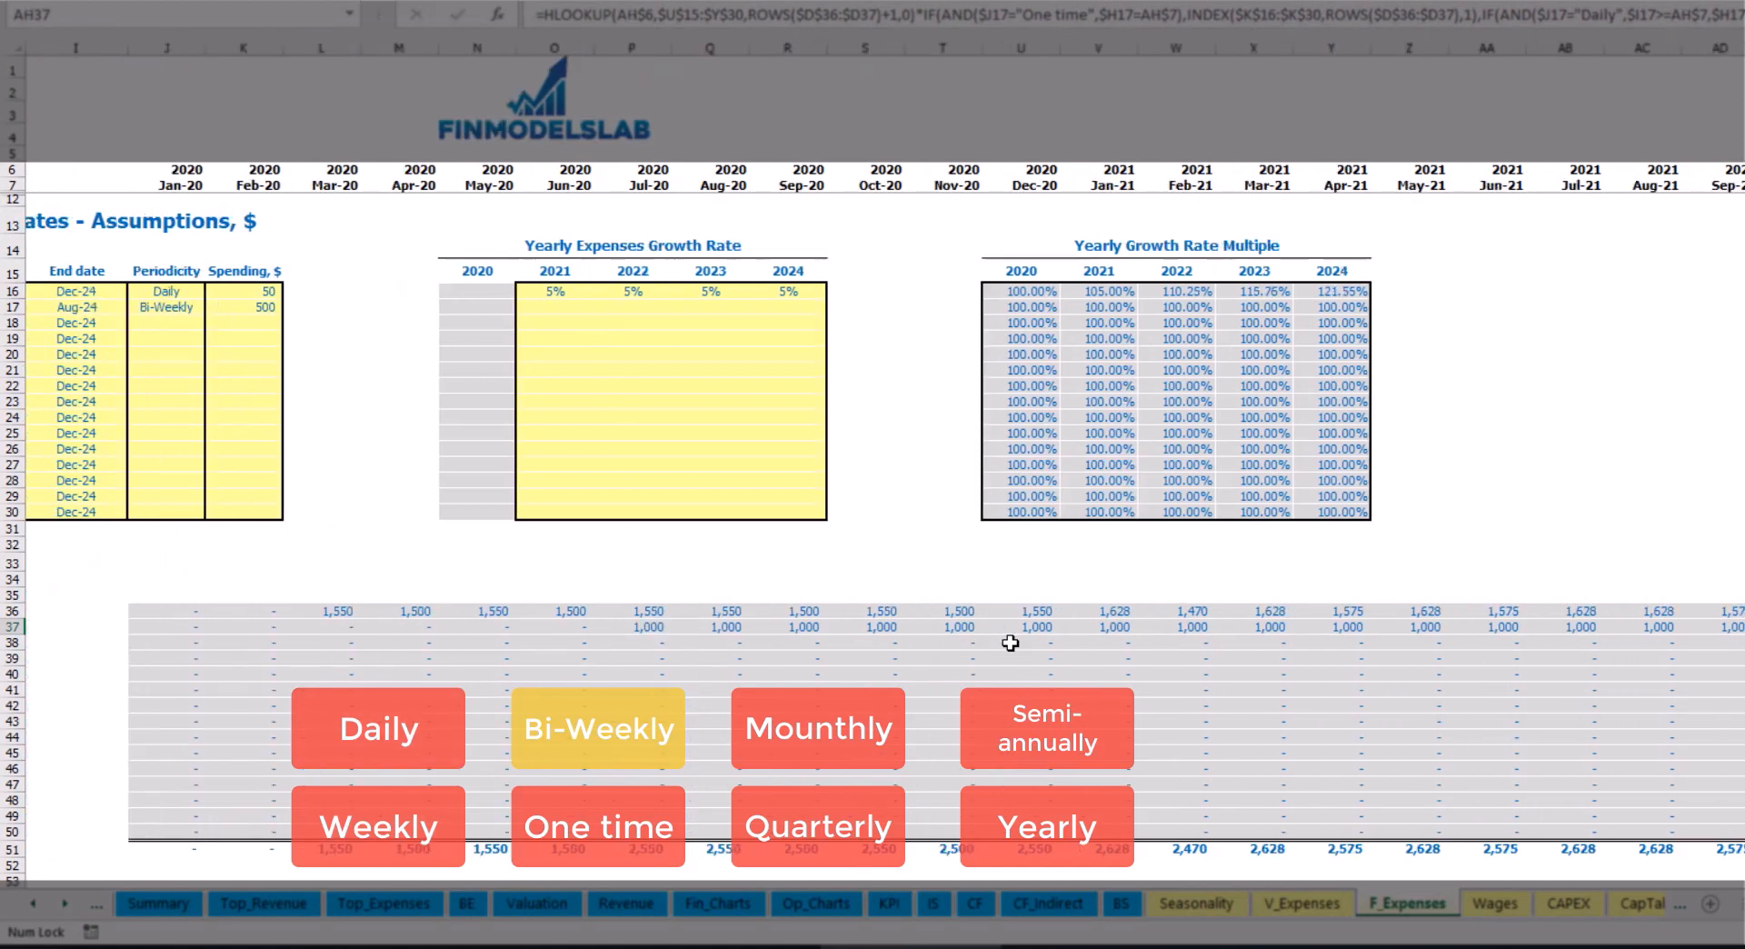
{"action": "key", "text": "Home"}
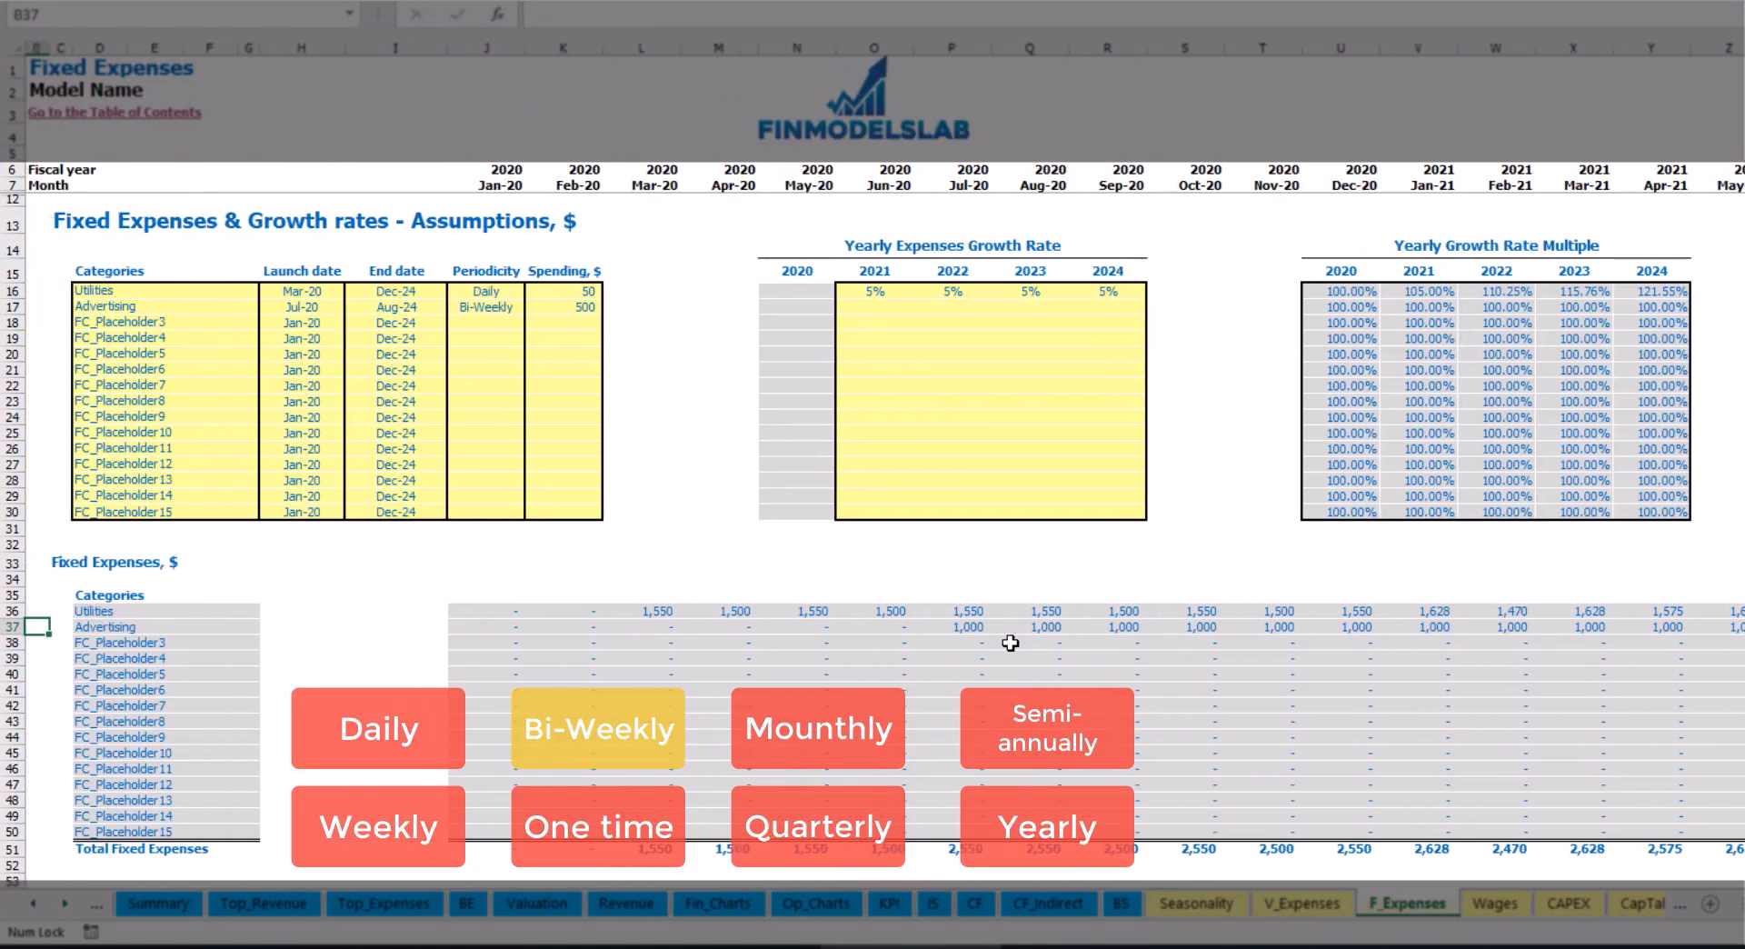
{"action": "left_click", "coordinate": [955, 629]}
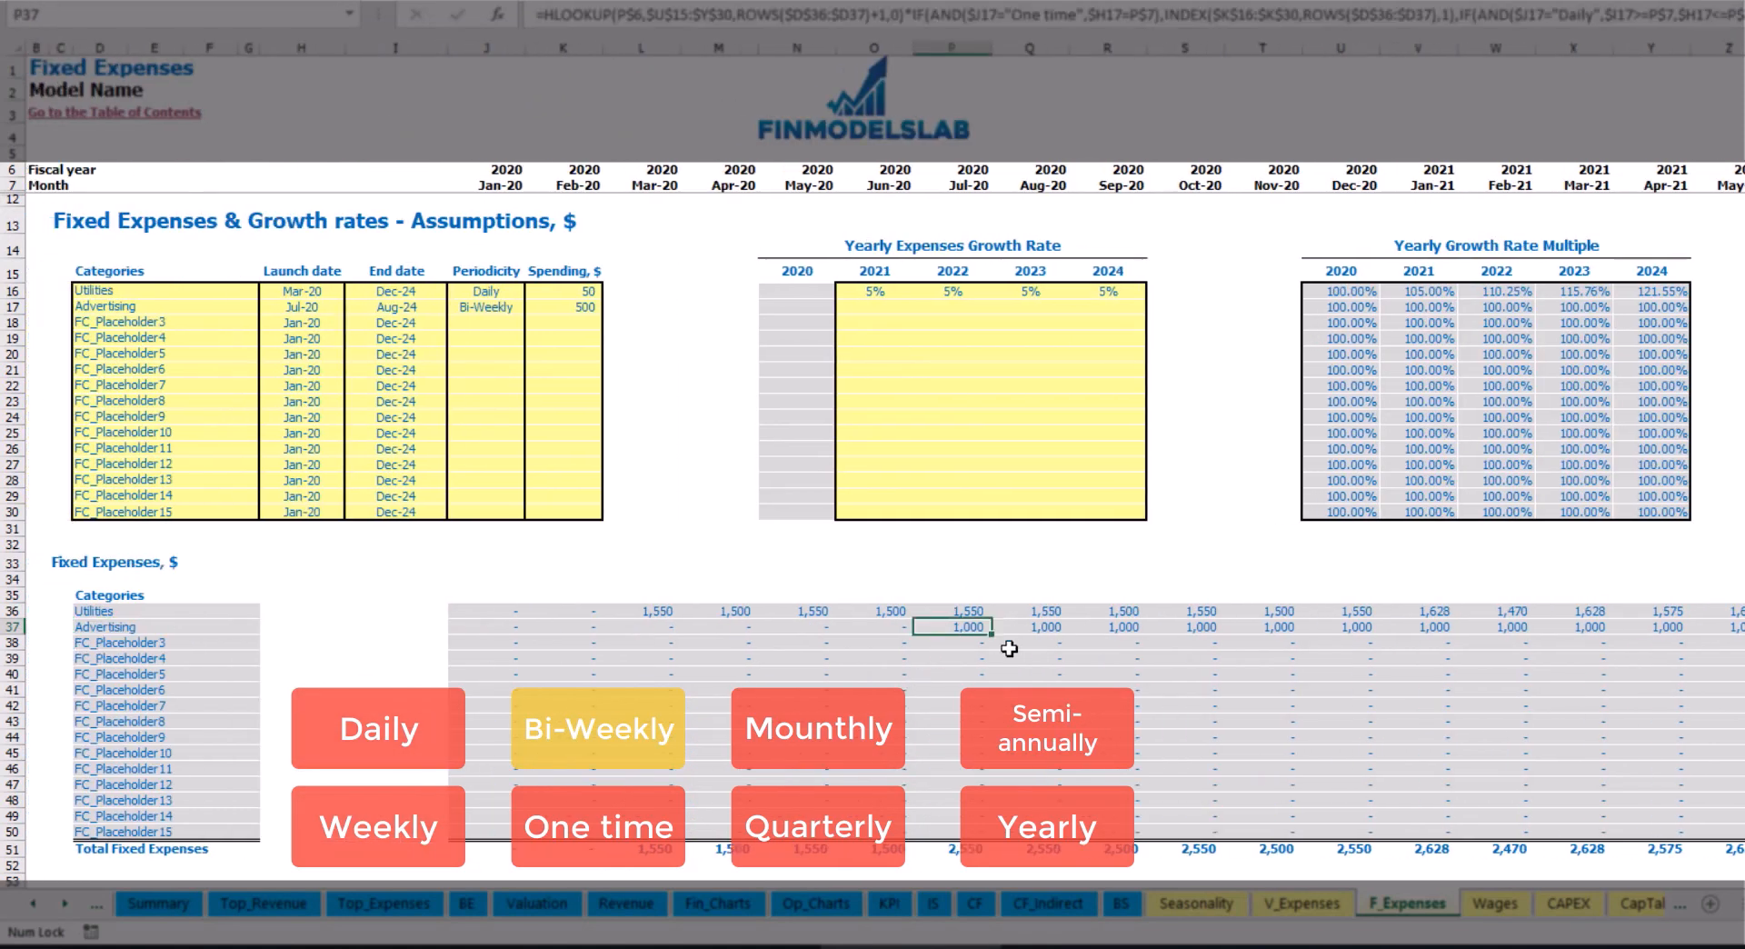
Enter a 3% yearly growth rate for Advertising in 2021 and copy it to 2022 through 2024
{"action": "left_click", "coordinate": [874, 313]}
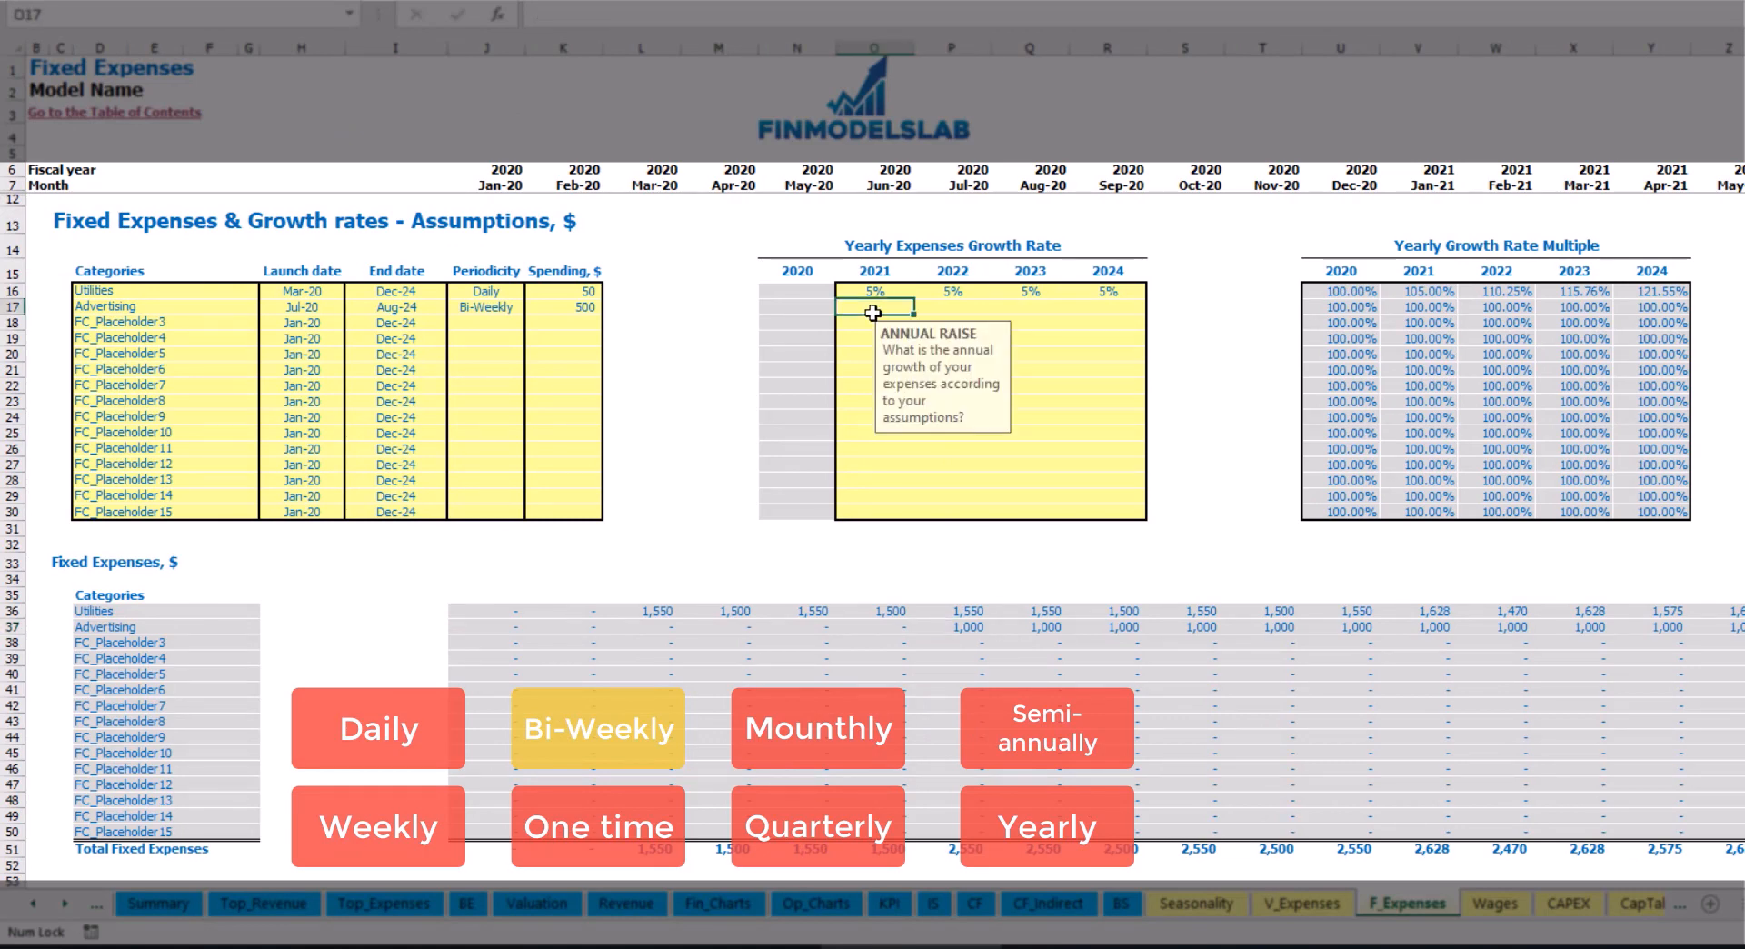
{"action": "type", "text": "3"}
{"action": "key", "text": "Return"}
{"action": "key", "text": "Up"}
{"action": "key", "text": "ctrl+c"}
{"action": "key", "text": "Right"}
{"action": "key", "text": "shift+Right"}
{"action": "key", "text": "shift+Right"}
{"action": "key", "text": "ctrl+v"}
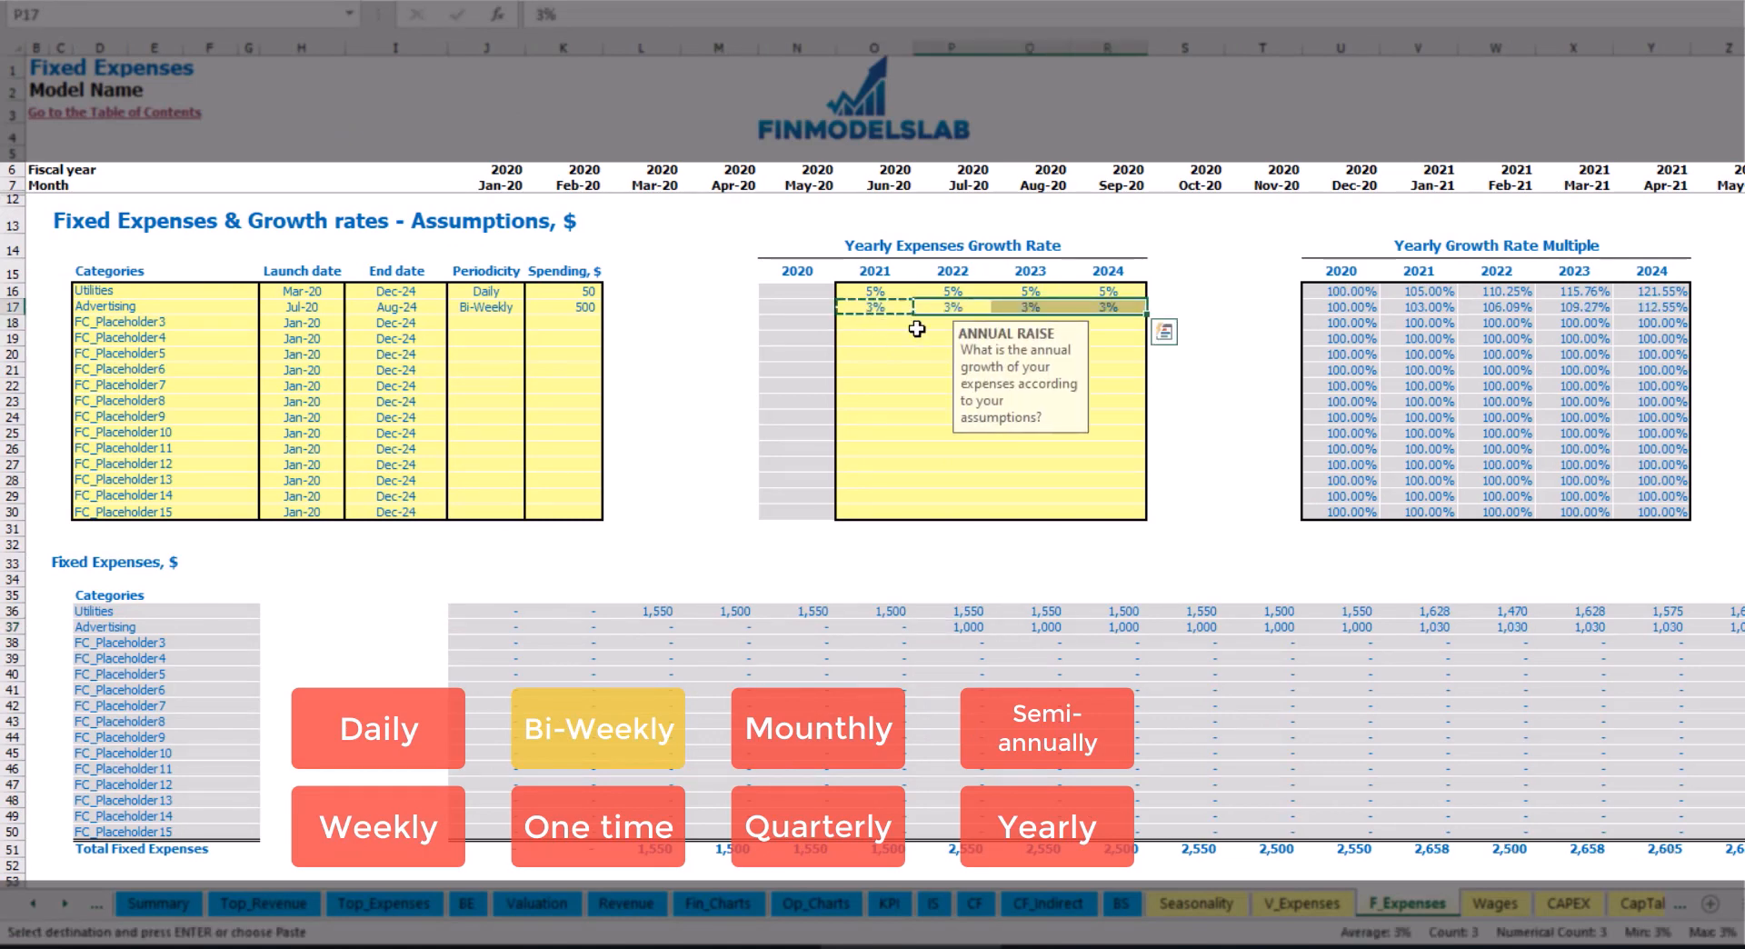
Review the monthly Advertising amounts from Jan-21 through 2024 and compare them with the expense's end date
{"action": "left_click", "coordinate": [1733, 631]}
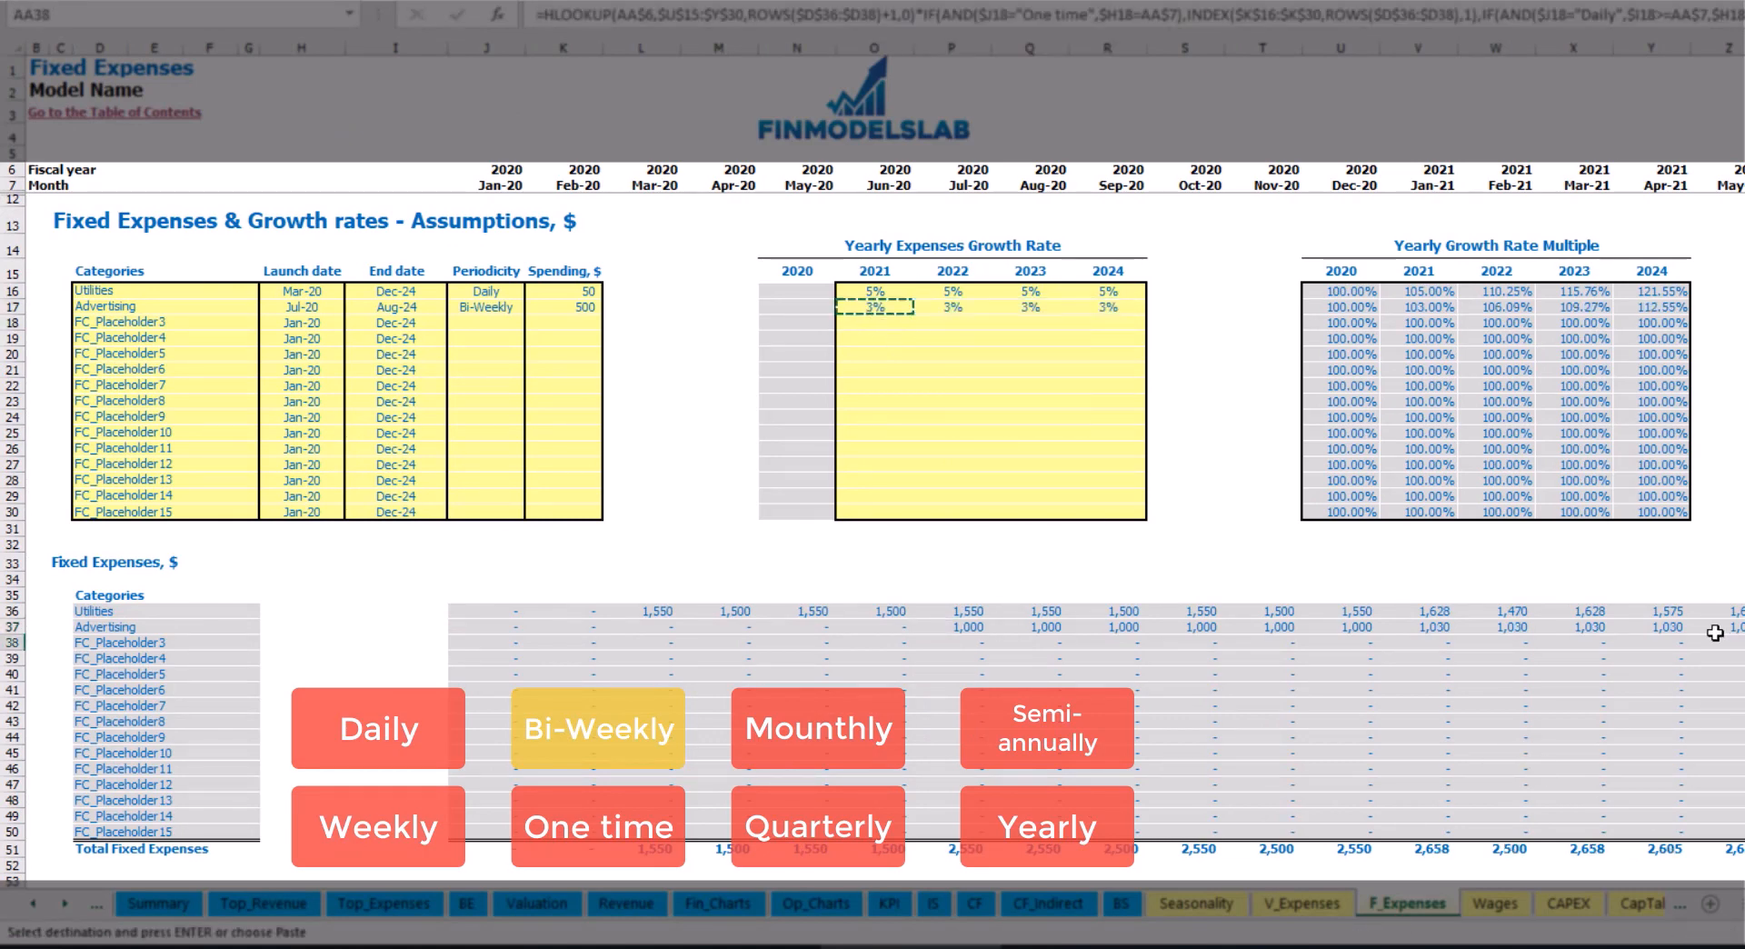
{"action": "left_click", "coordinate": [1673, 625]}
{"action": "left_click", "coordinate": [1464, 627]}
{"action": "left_click", "coordinate": [1443, 627]}
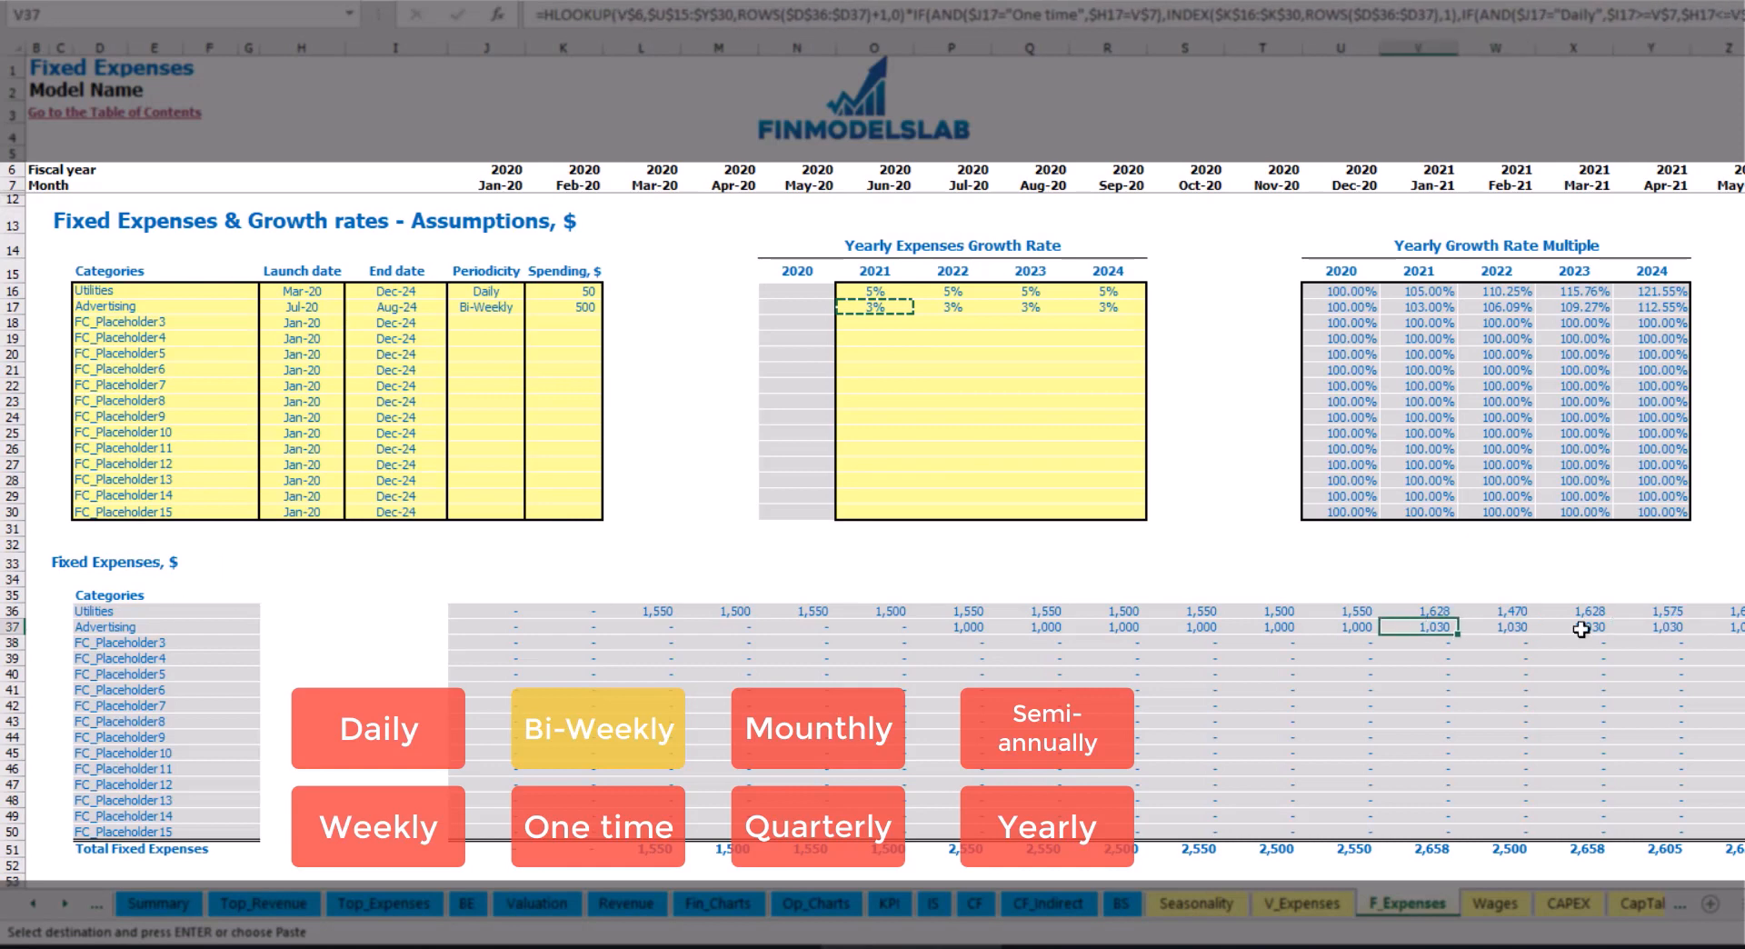
{"action": "scroll", "coordinate": [1454, 627], "scroll_direction": "right", "scroll_amount": 10}
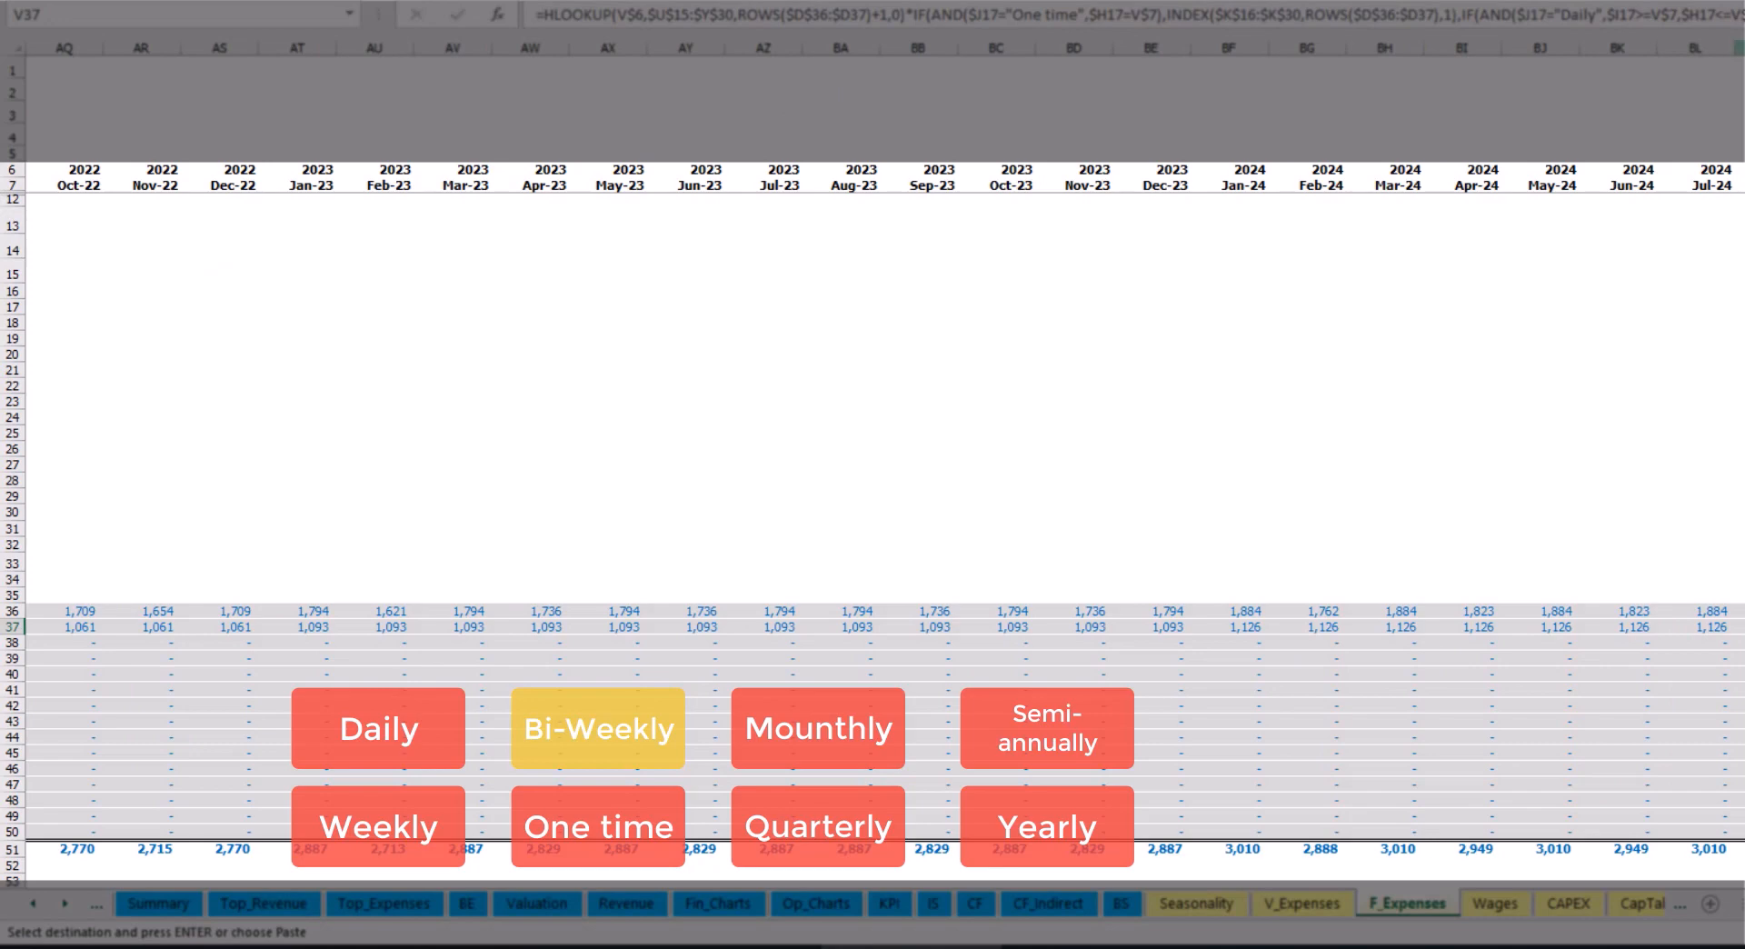
{"action": "left_click", "coordinate": [1739, 48]}
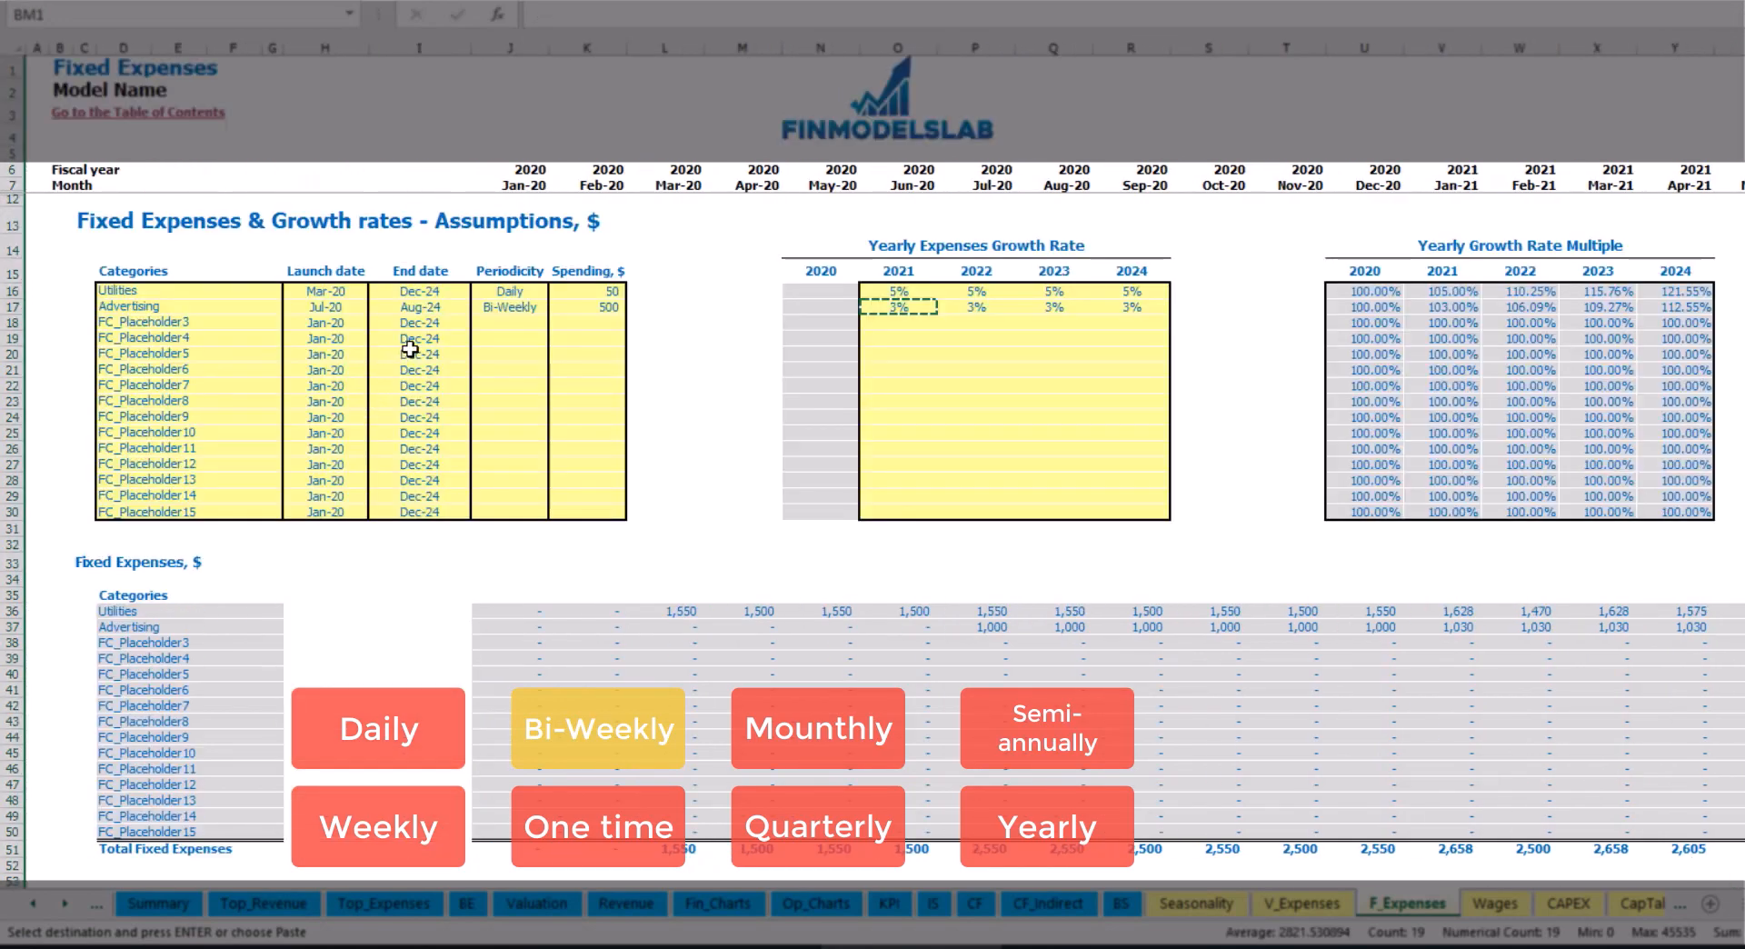
{"action": "left_click", "coordinate": [423, 309]}
Rename the FC_Placeholder3 category as Office Setup and set its periodicity to One time
{"action": "left_click", "coordinate": [153, 321]}
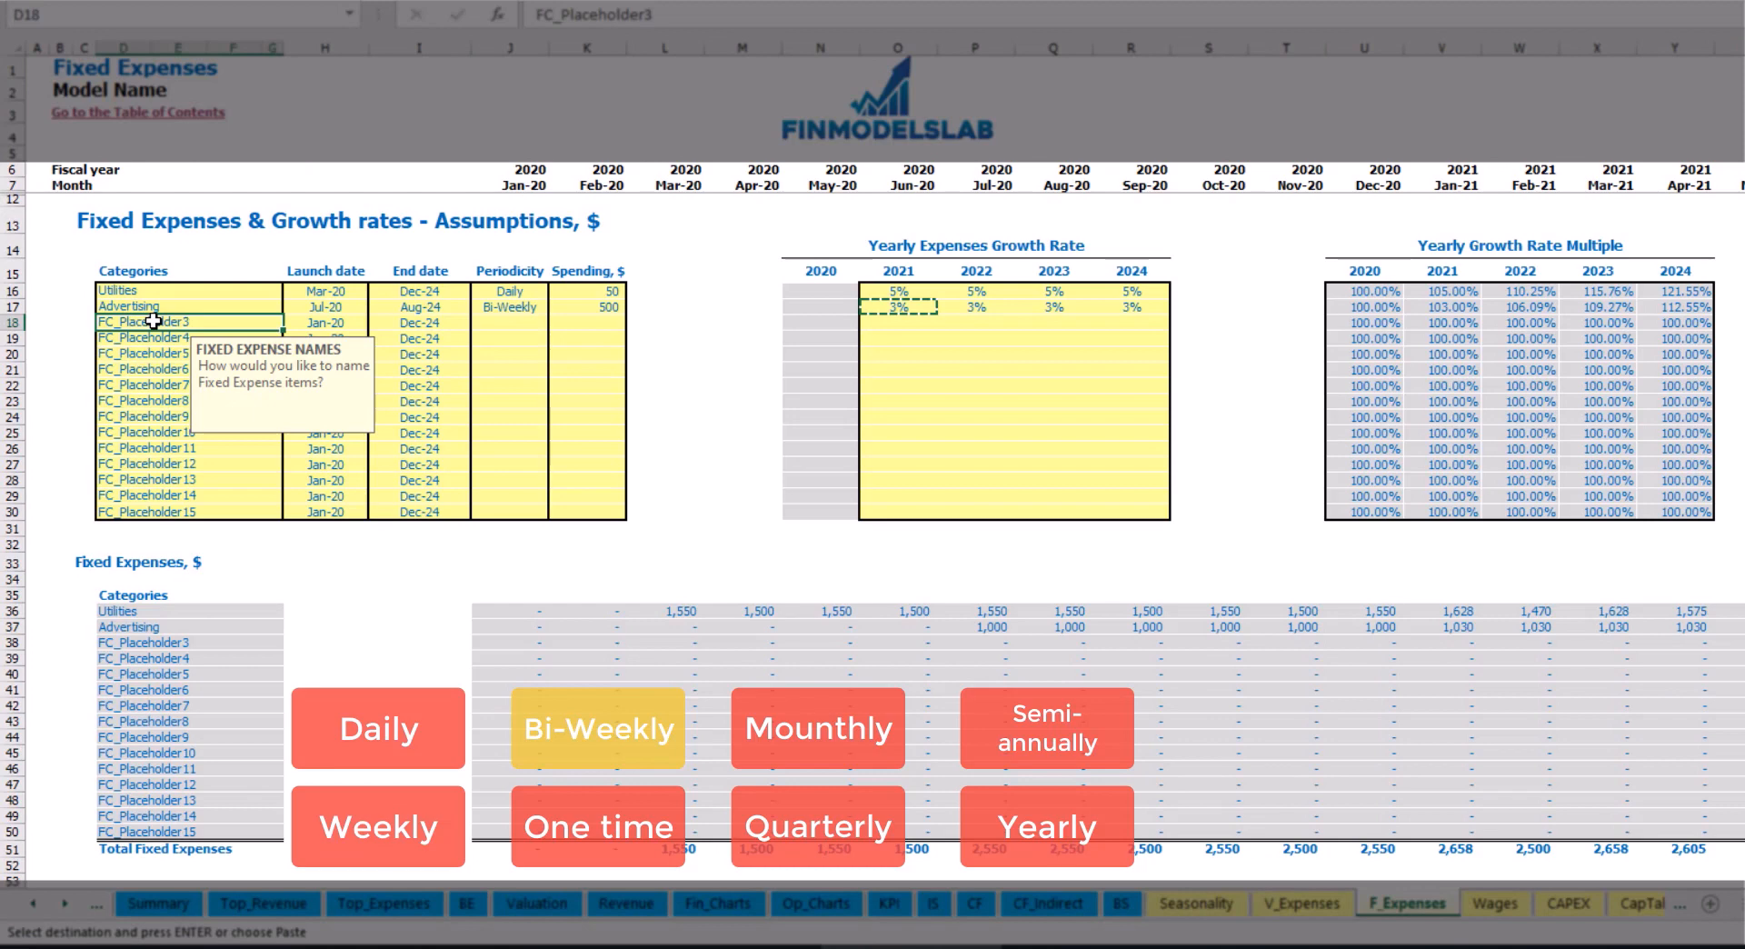
{"action": "type", "text": "Setup"}
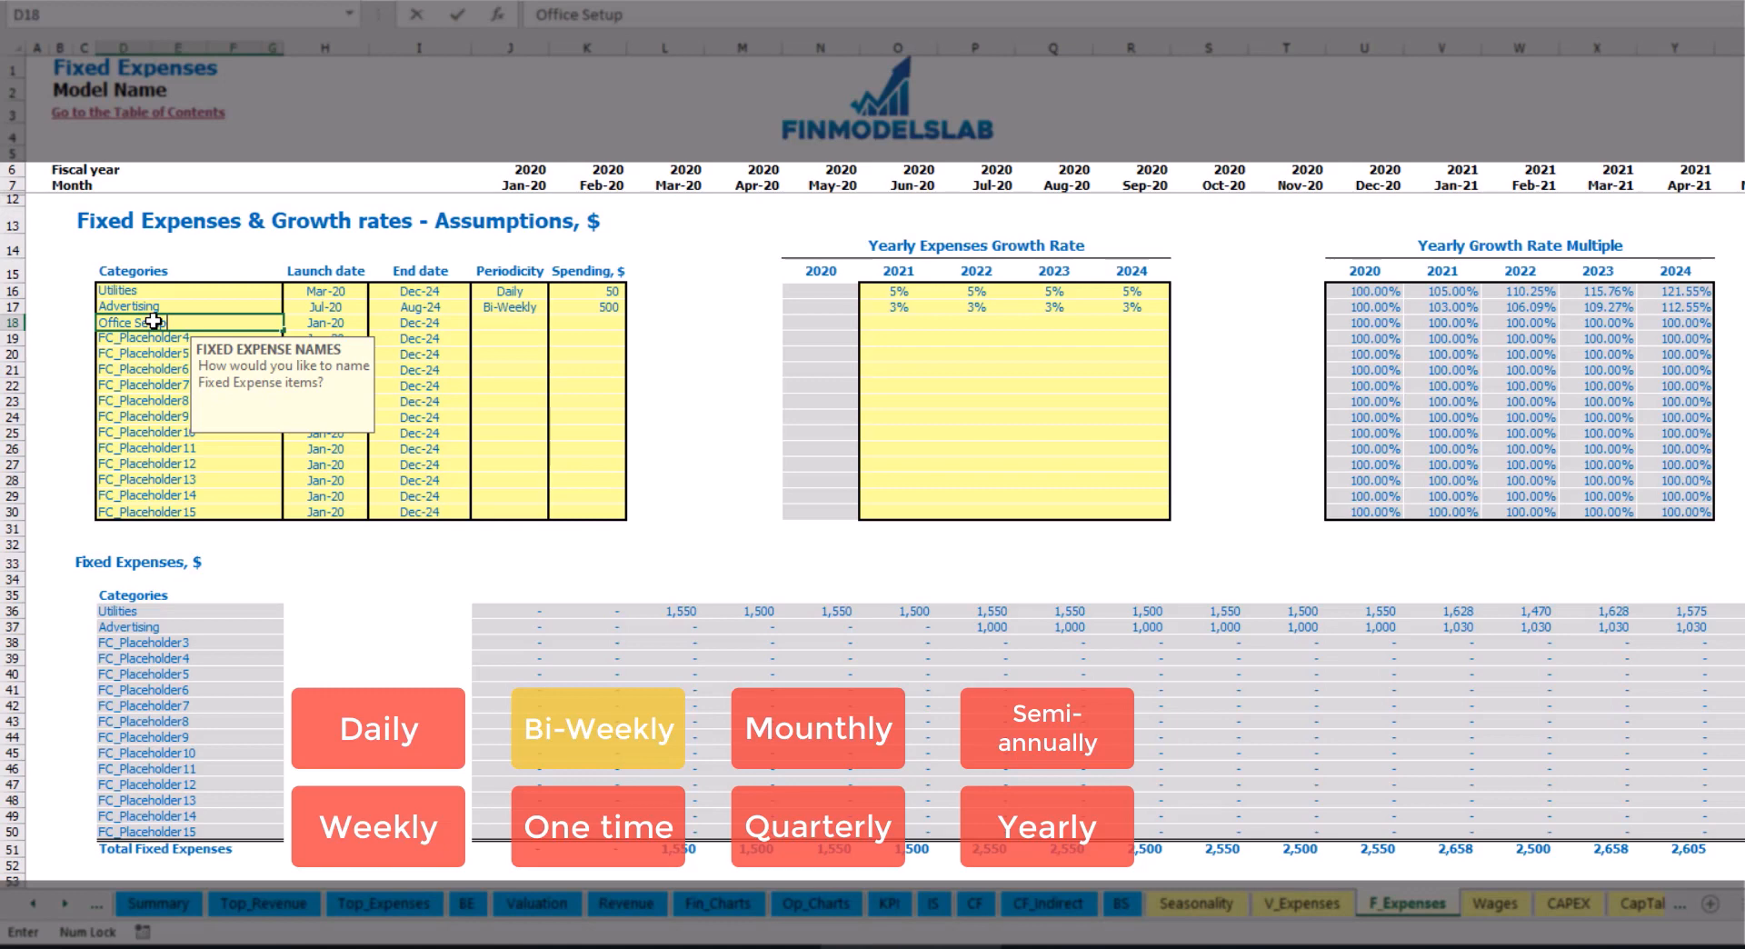
{"action": "key", "text": "Return"}
{"action": "left_click", "coordinate": [508, 324]}
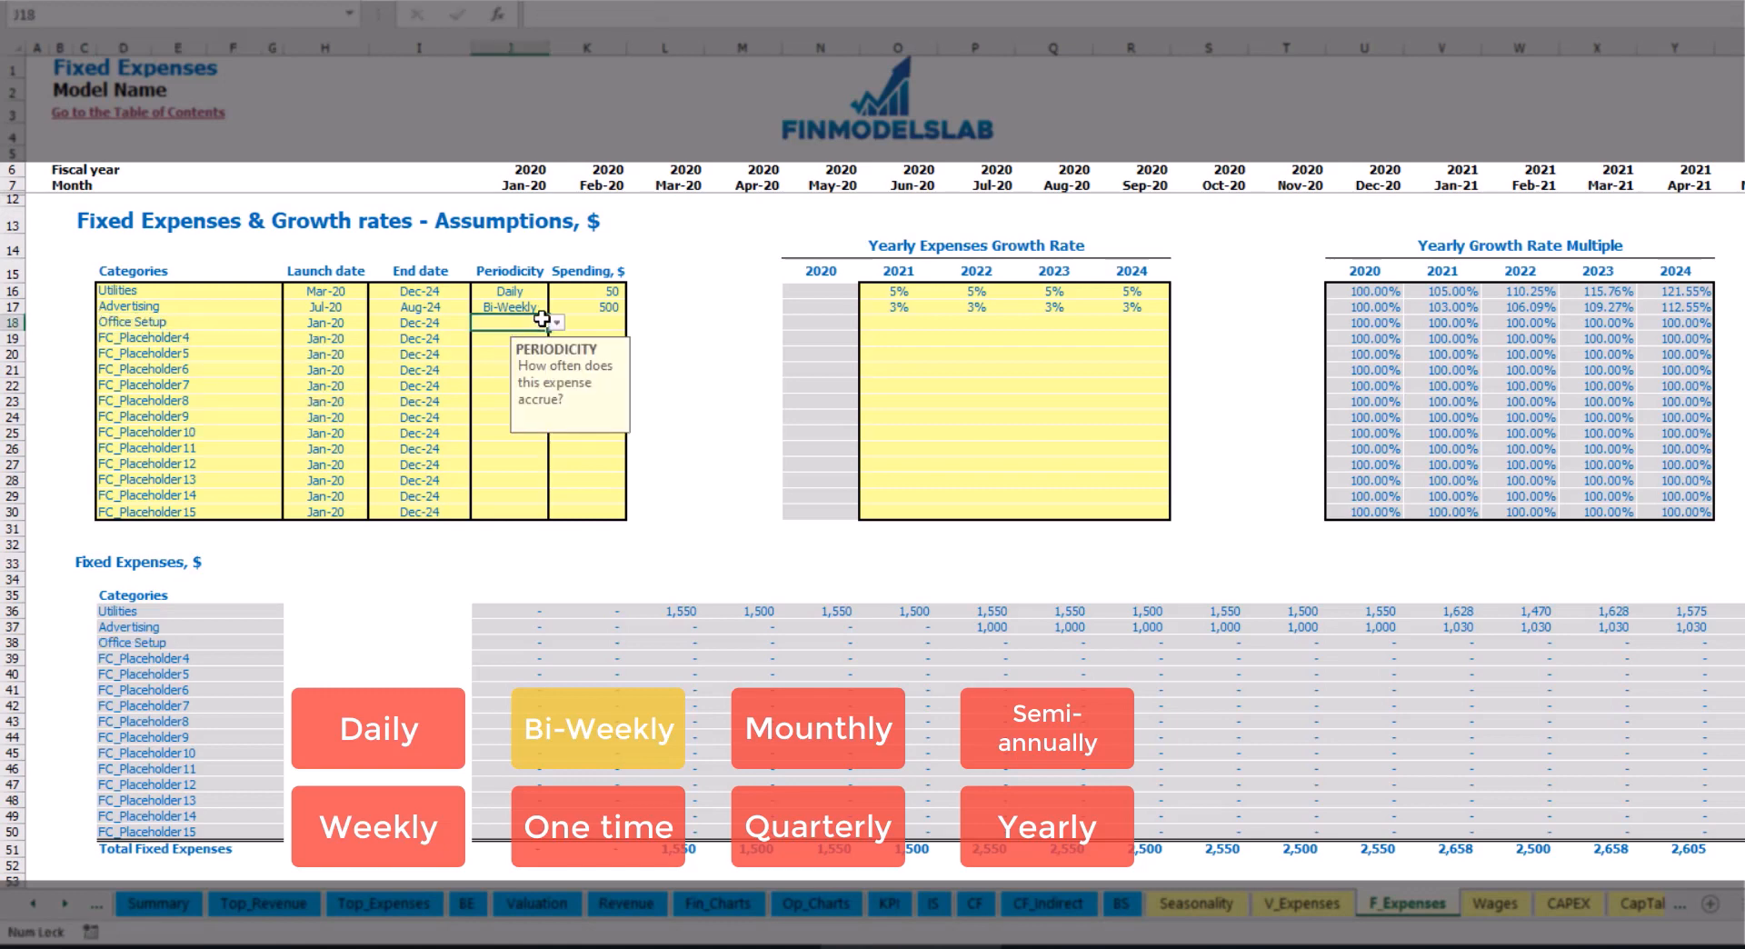
{"action": "left_click", "coordinate": [556, 322]}
{"action": "left_click", "coordinate": [533, 338]}
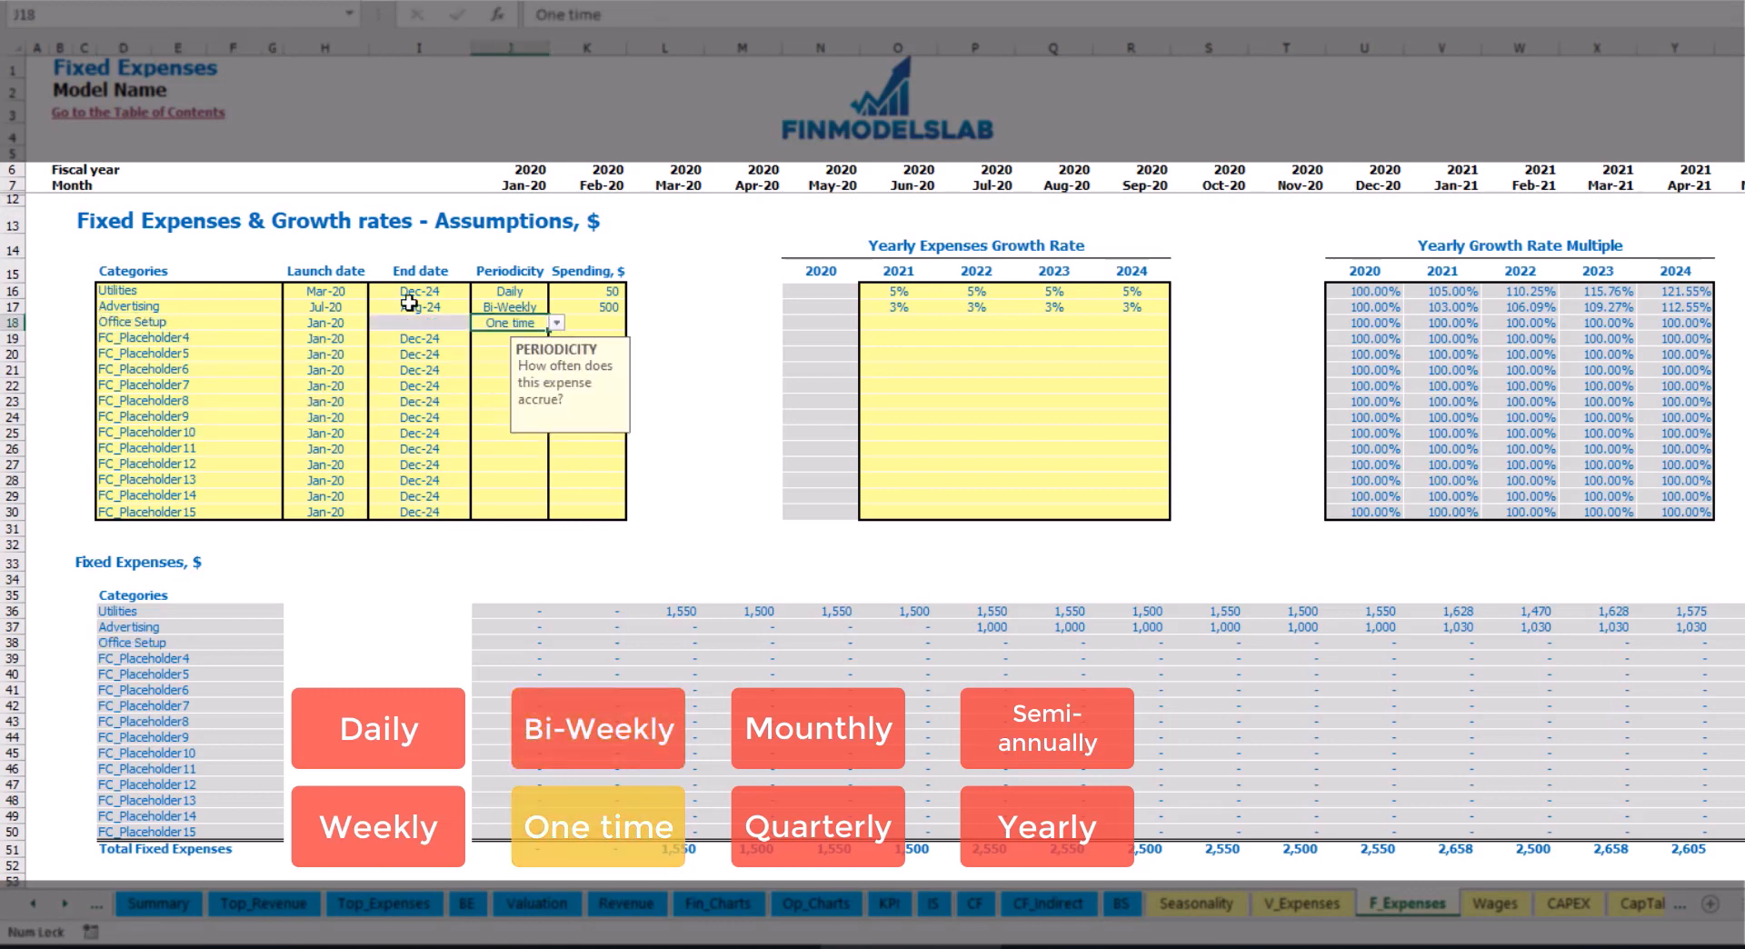
Set the Office Setup launch date to Feb-20 and its spending to 5000, and check its Feb-20 expense
{"action": "left_click", "coordinate": [350, 322]}
{"action": "left_click", "coordinate": [375, 323]}
{"action": "left_click", "coordinate": [323, 350]}
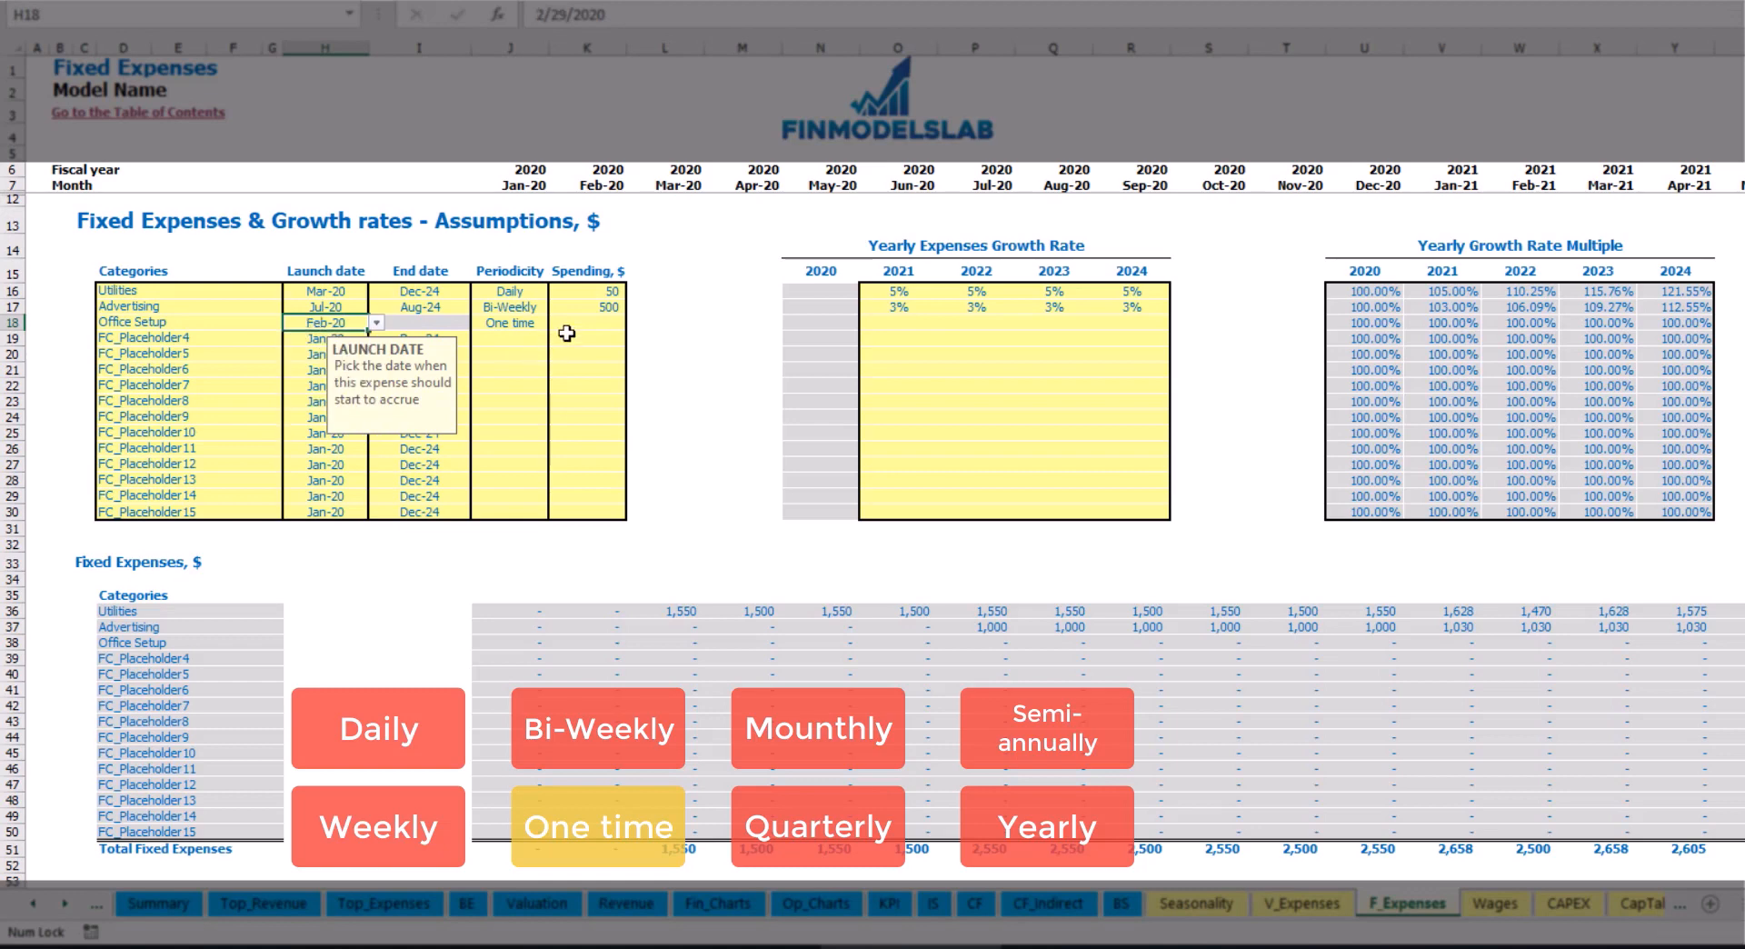
{"action": "left_click", "coordinate": [572, 322]}
{"action": "type", "text": "5000"}
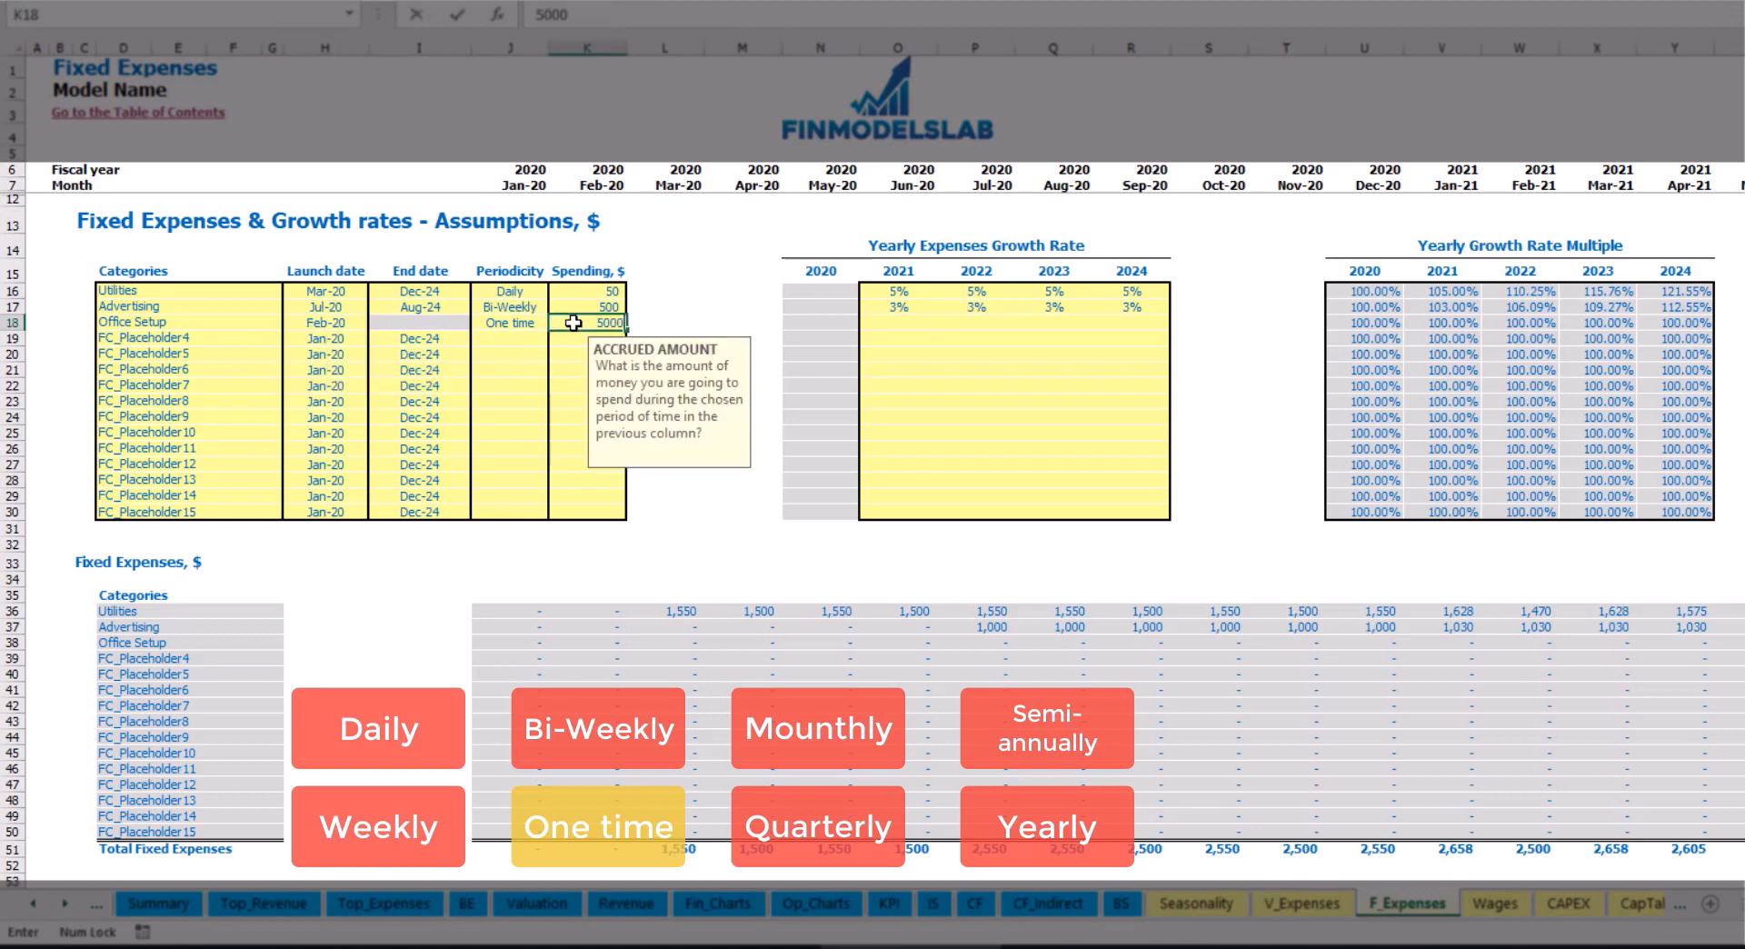
{"action": "key", "text": "Return"}
{"action": "left_click_drag", "start_coordinate": [893, 322], "coordinate": [1122, 325]}
{"action": "left_click", "coordinate": [597, 644]}
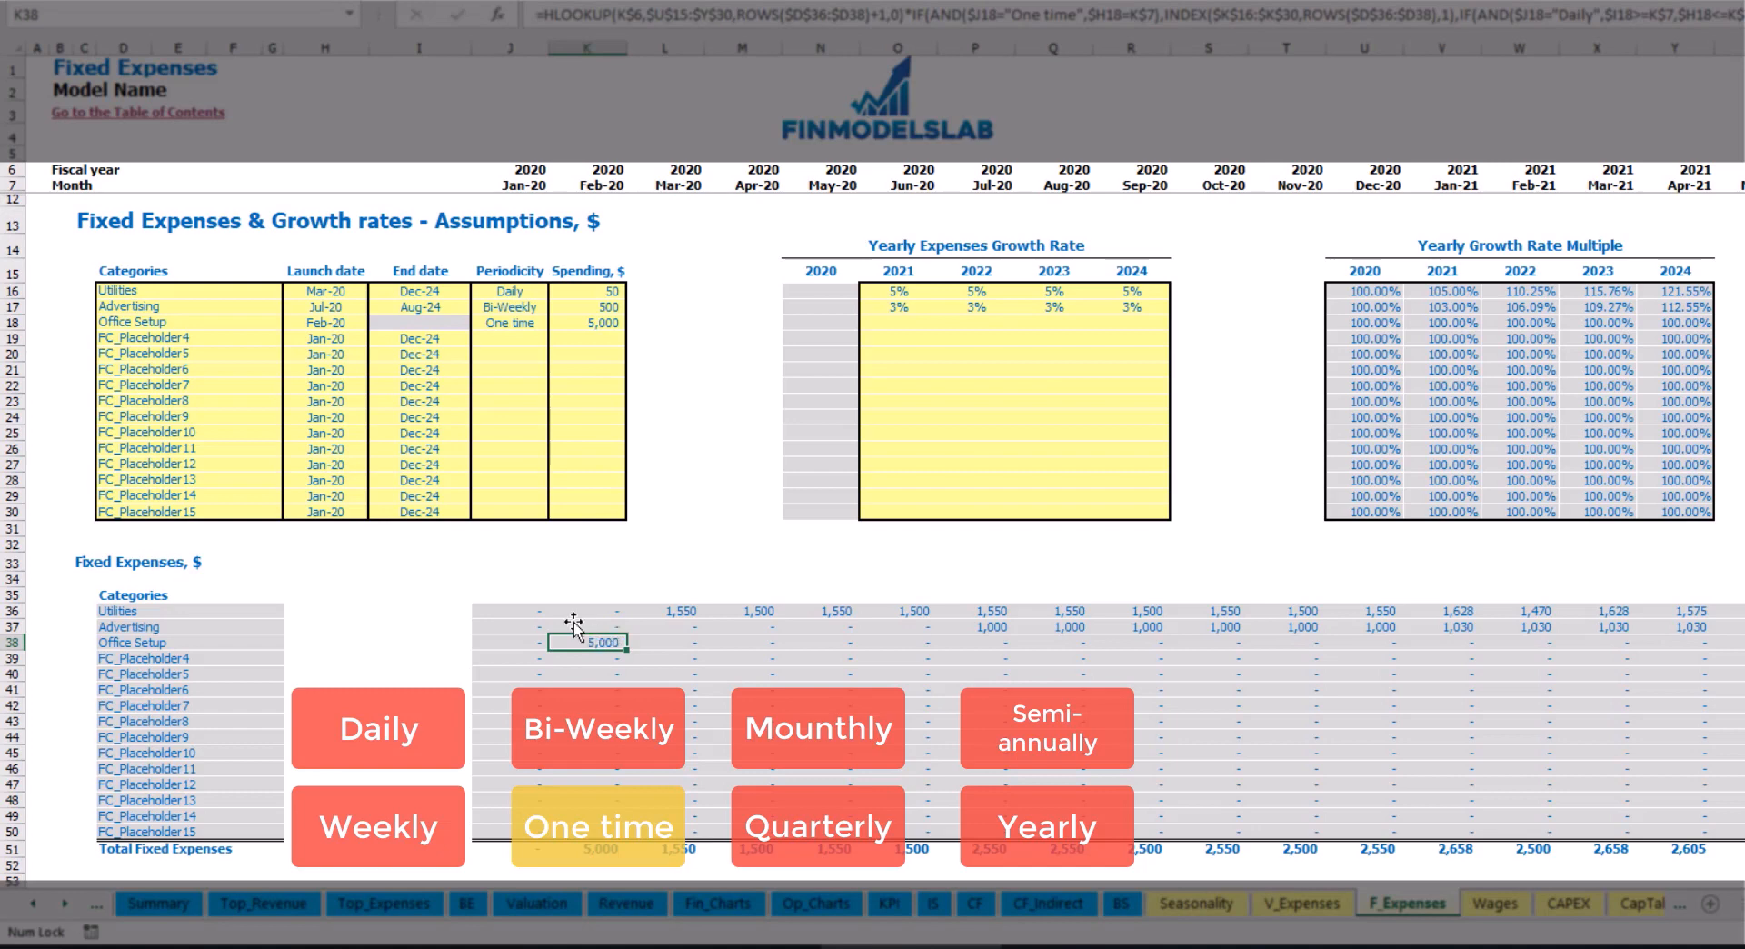
Rename the FC_Placeholder4 category as Insurance
{"action": "left_click", "coordinate": [239, 342]}
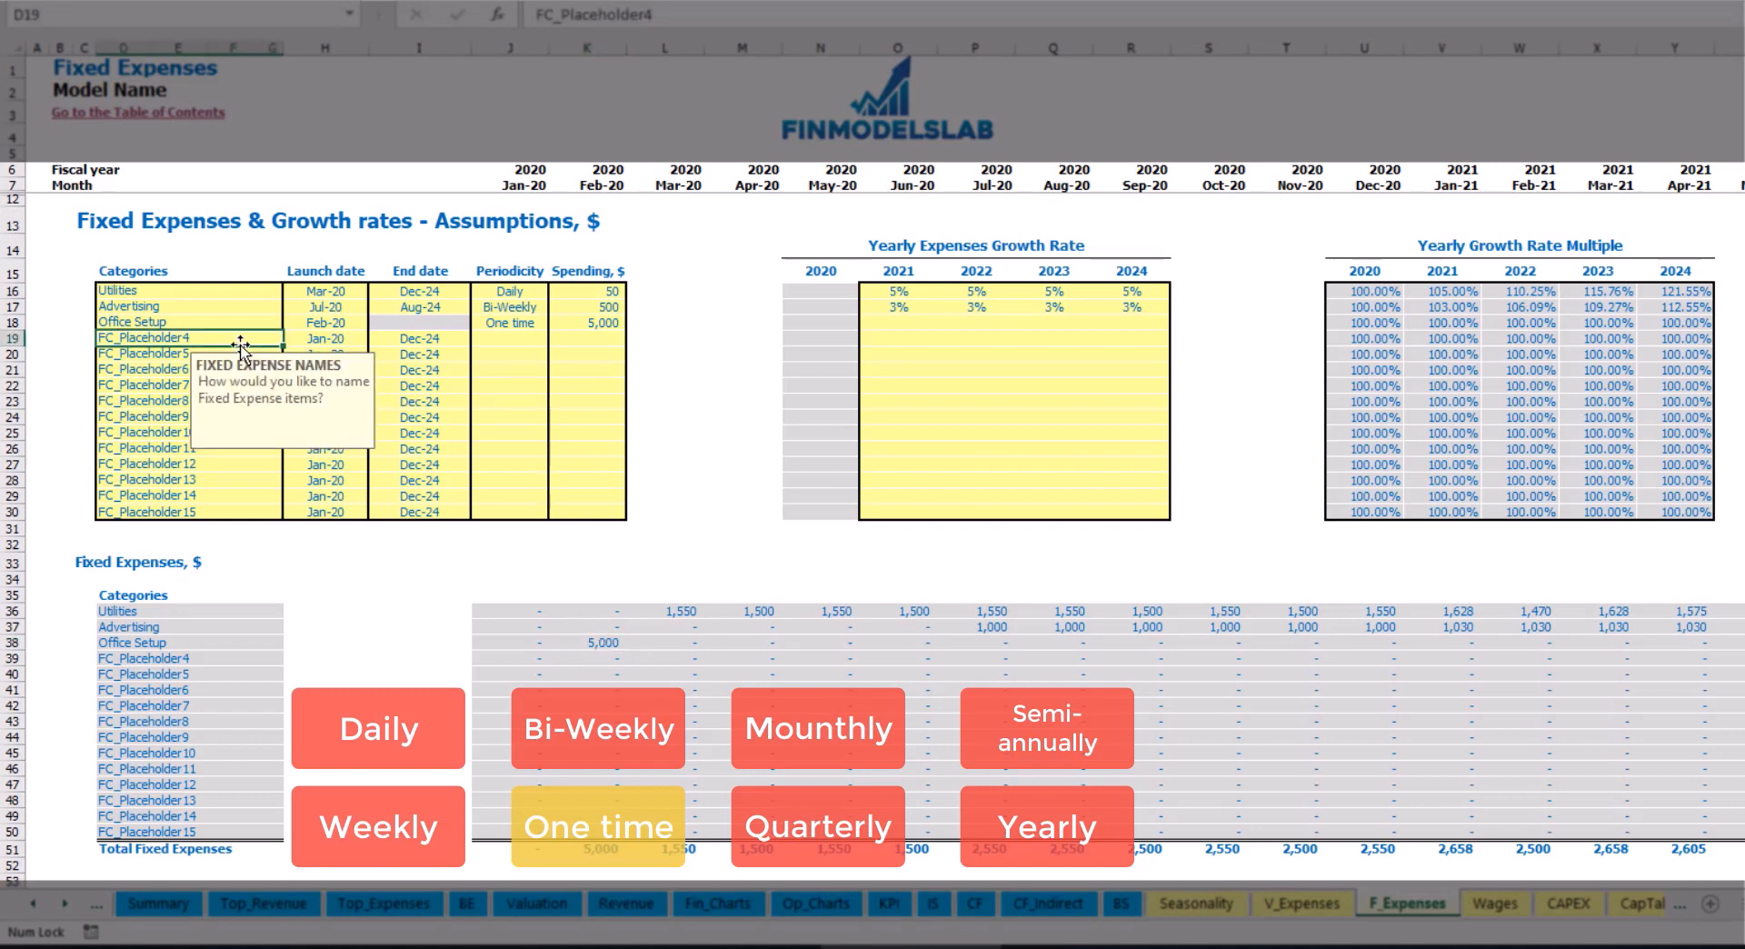
{"action": "key", "text": "BackSpace"}
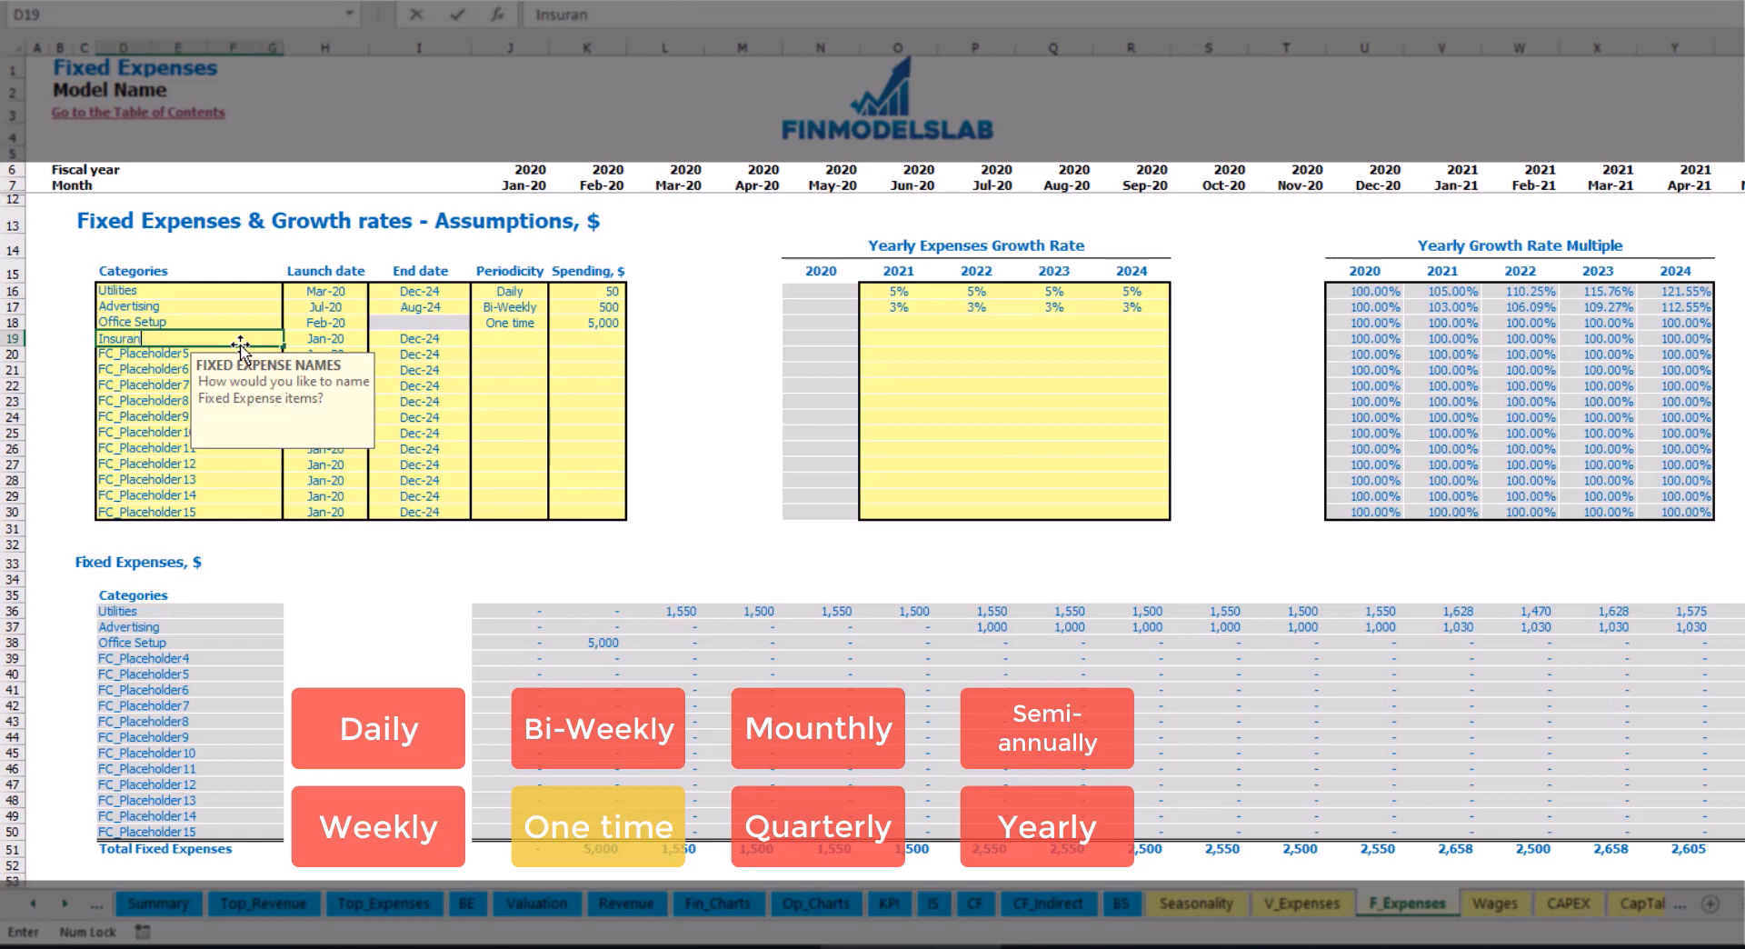
{"action": "key", "text": "Return"}
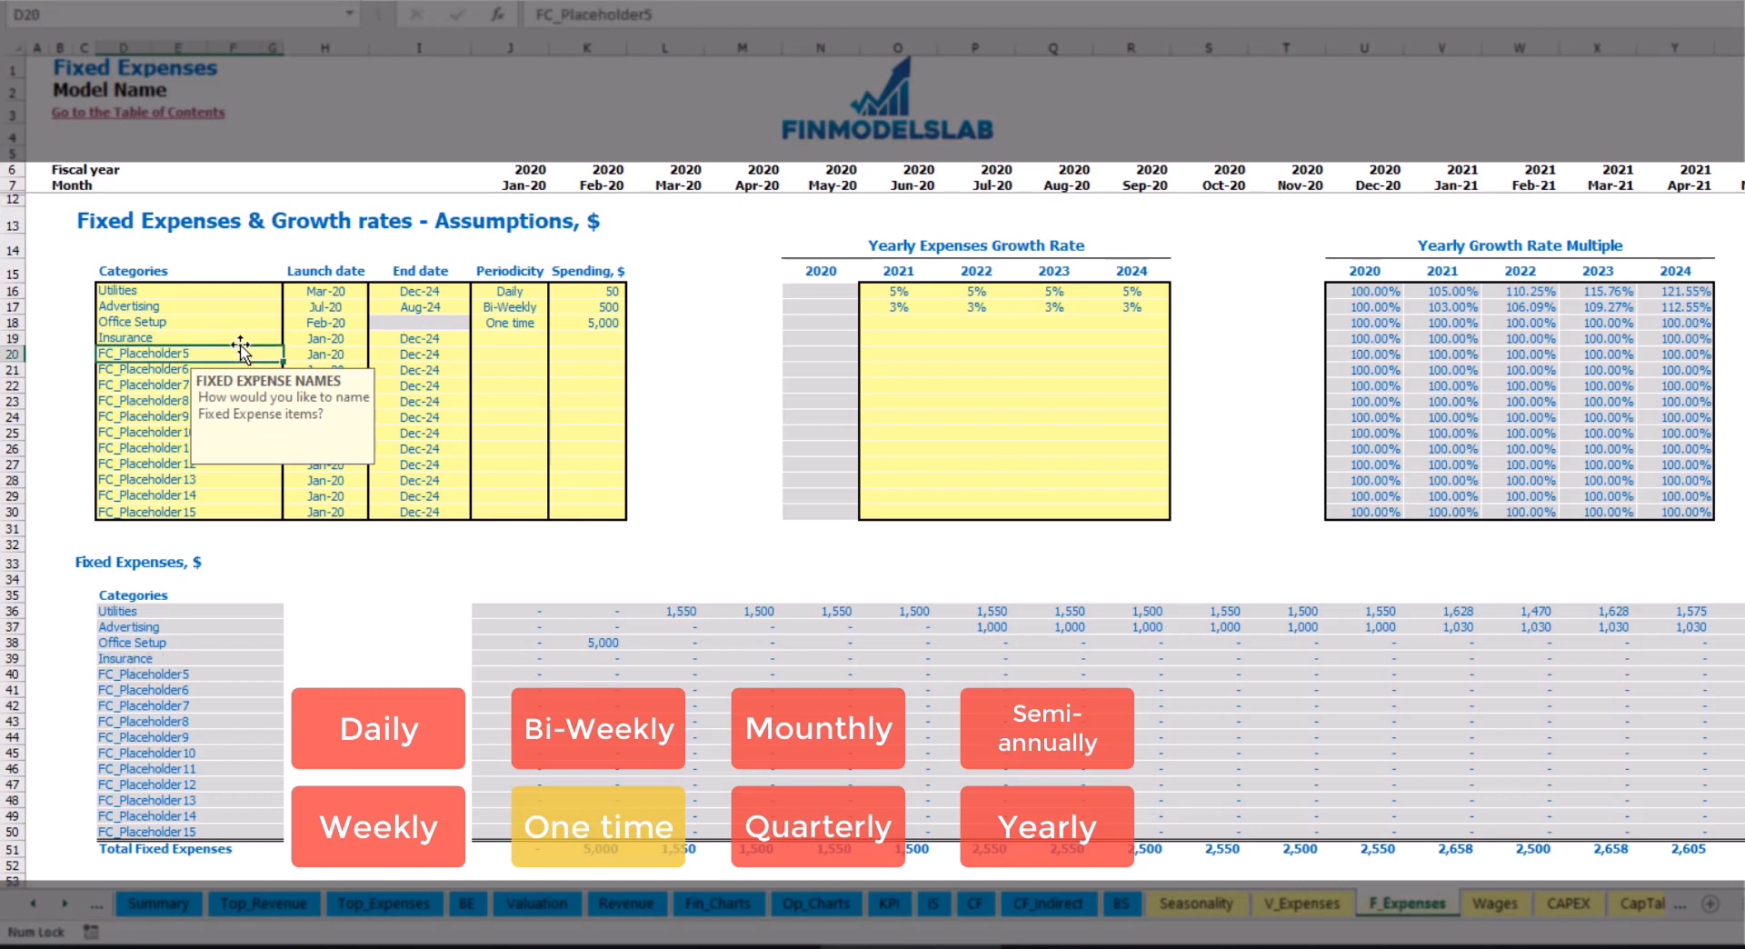
Check the Insurance launch and end dates, and set its periodicity to Monthly with spending of 1000
{"action": "left_click", "coordinate": [334, 342]}
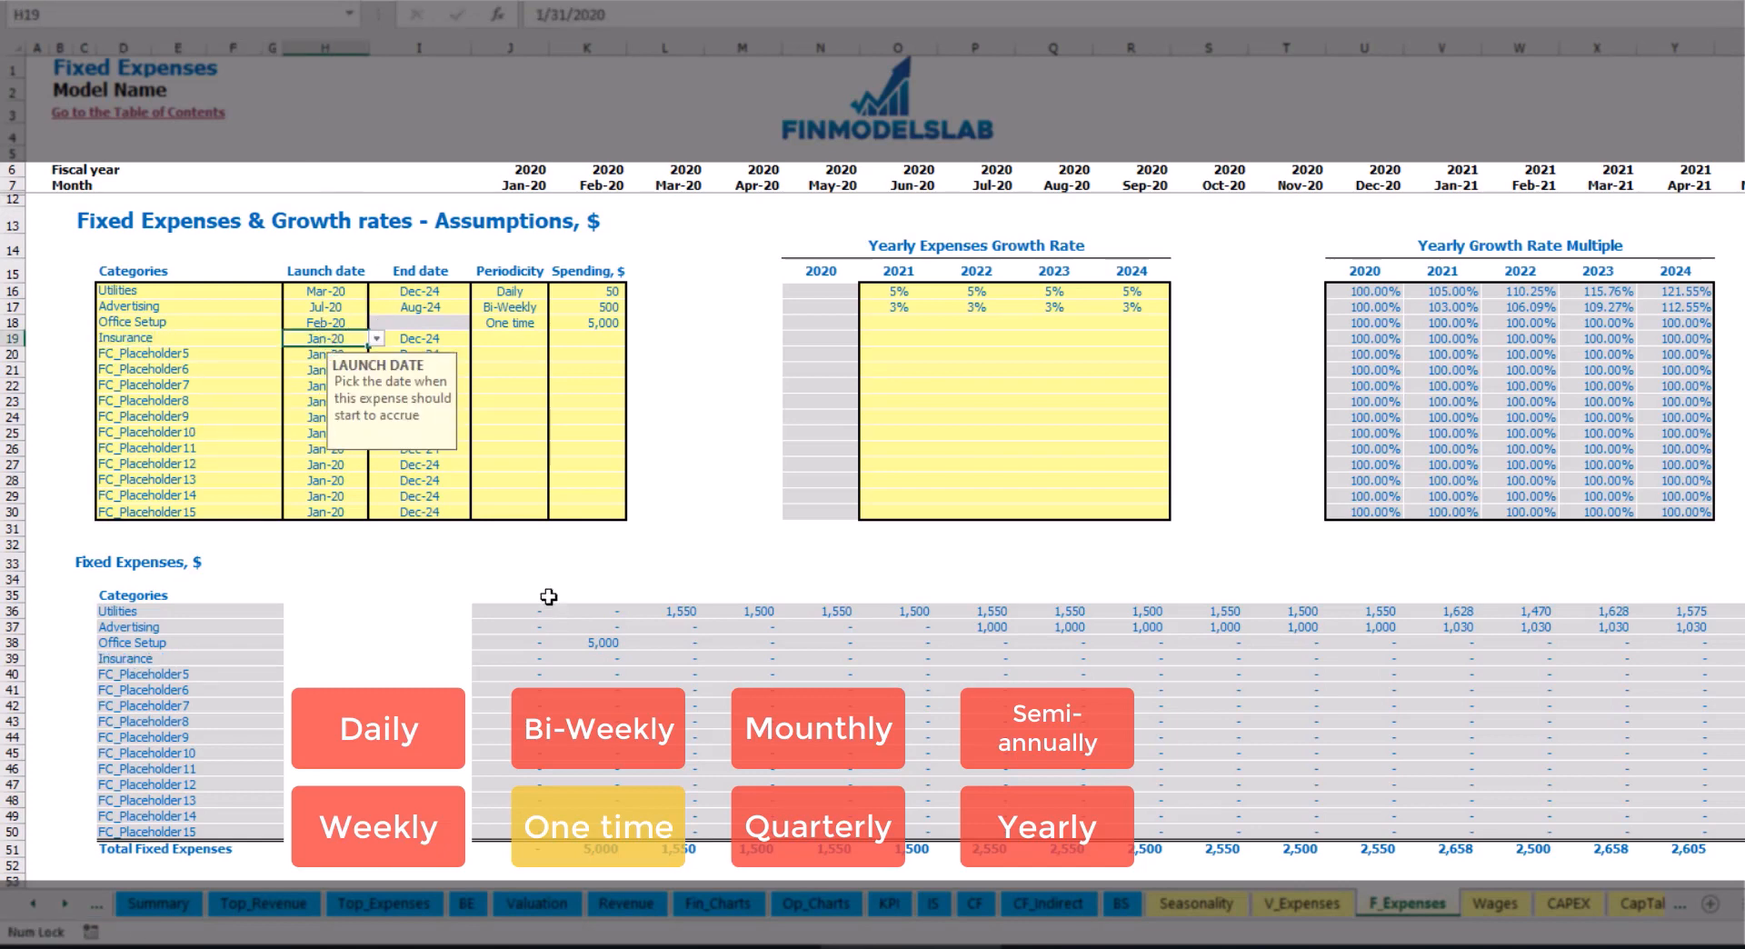
{"action": "left_click", "coordinate": [442, 343]}
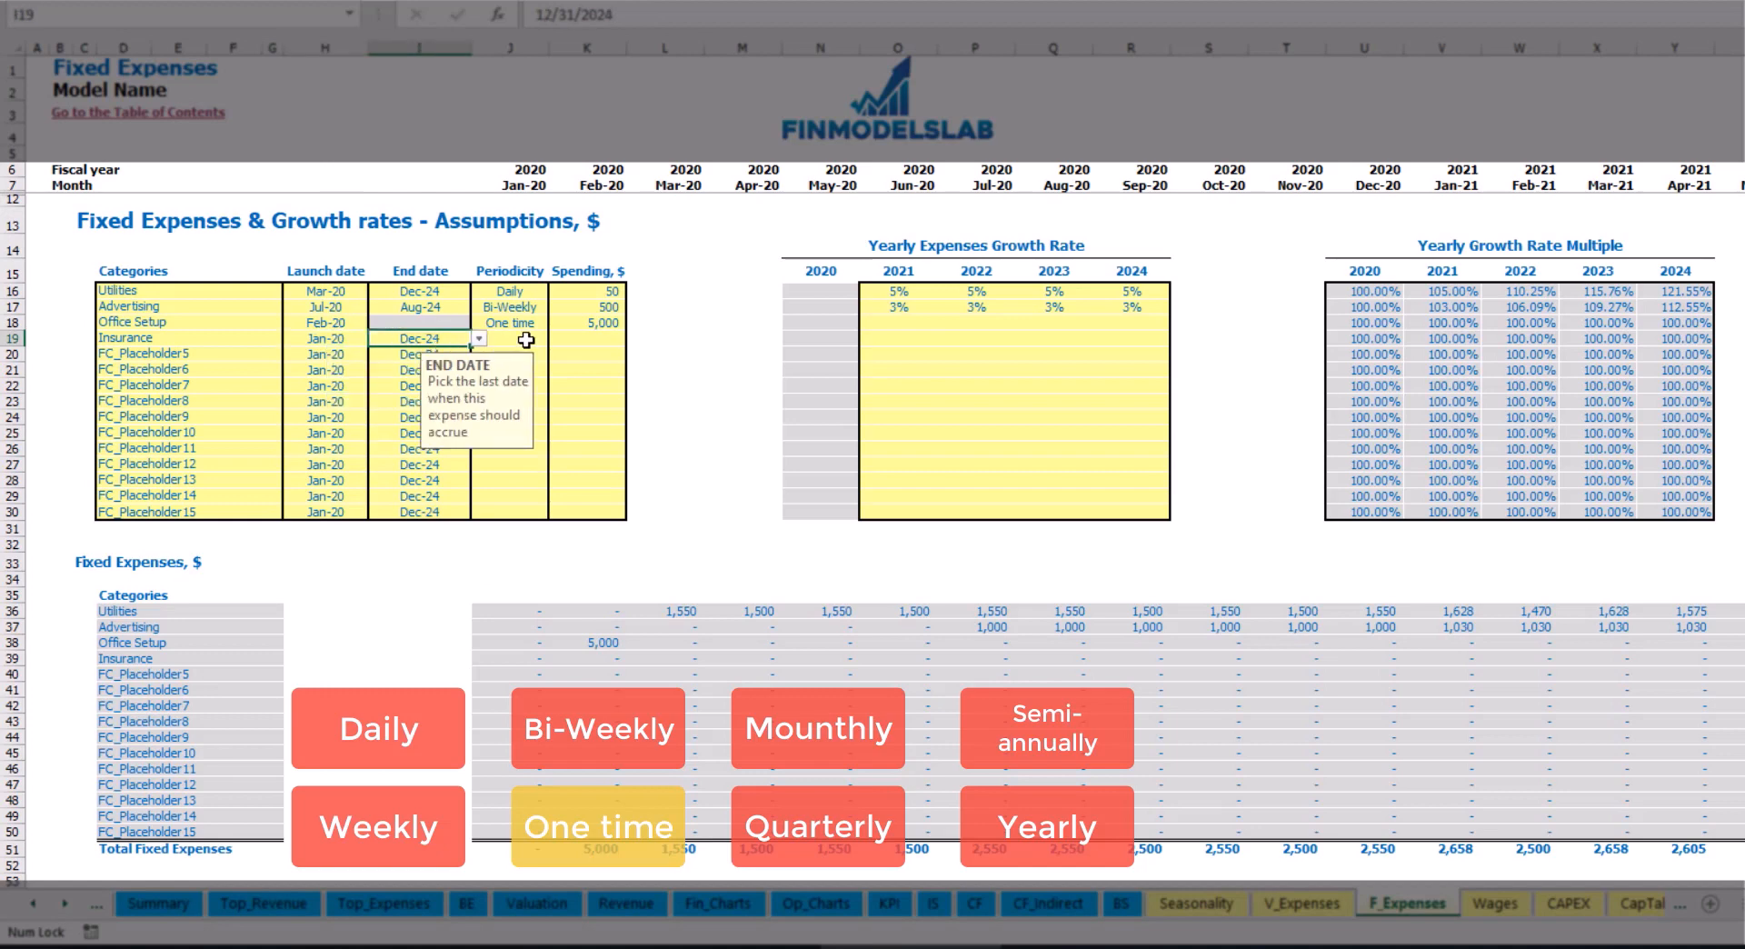
{"action": "left_click", "coordinate": [524, 339]}
{"action": "left_click", "coordinate": [557, 338]}
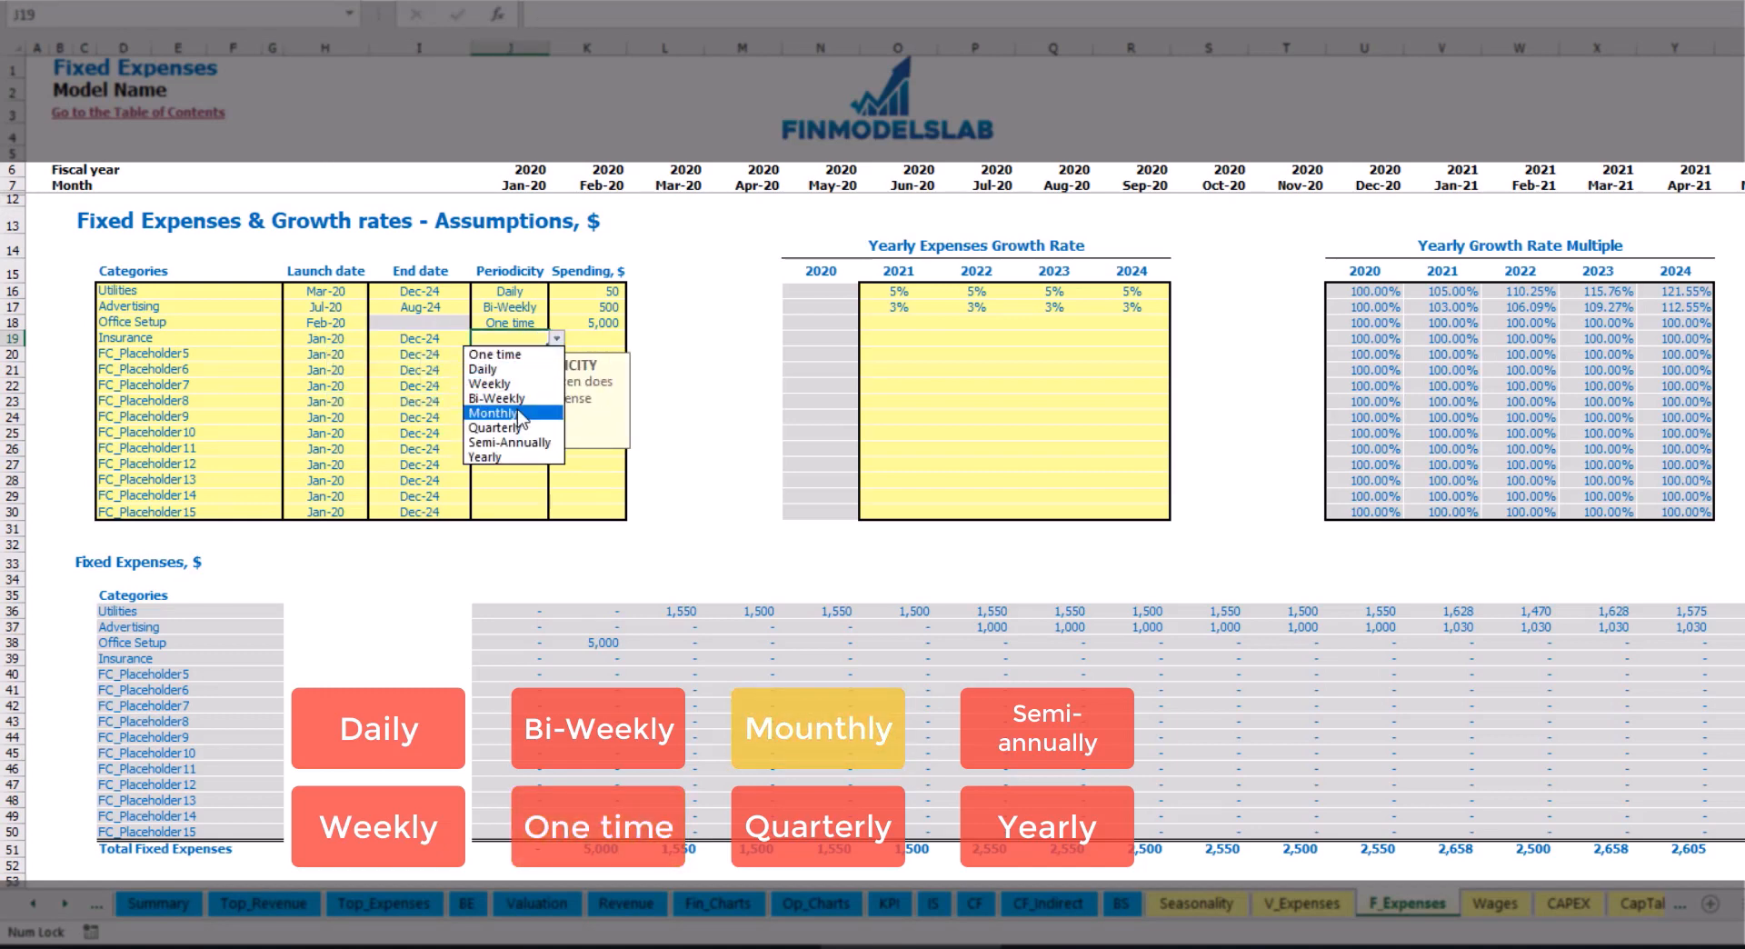
{"action": "left_click", "coordinate": [494, 412]}
{"action": "left_click", "coordinate": [598, 339]}
{"action": "type", "text": "1,"}
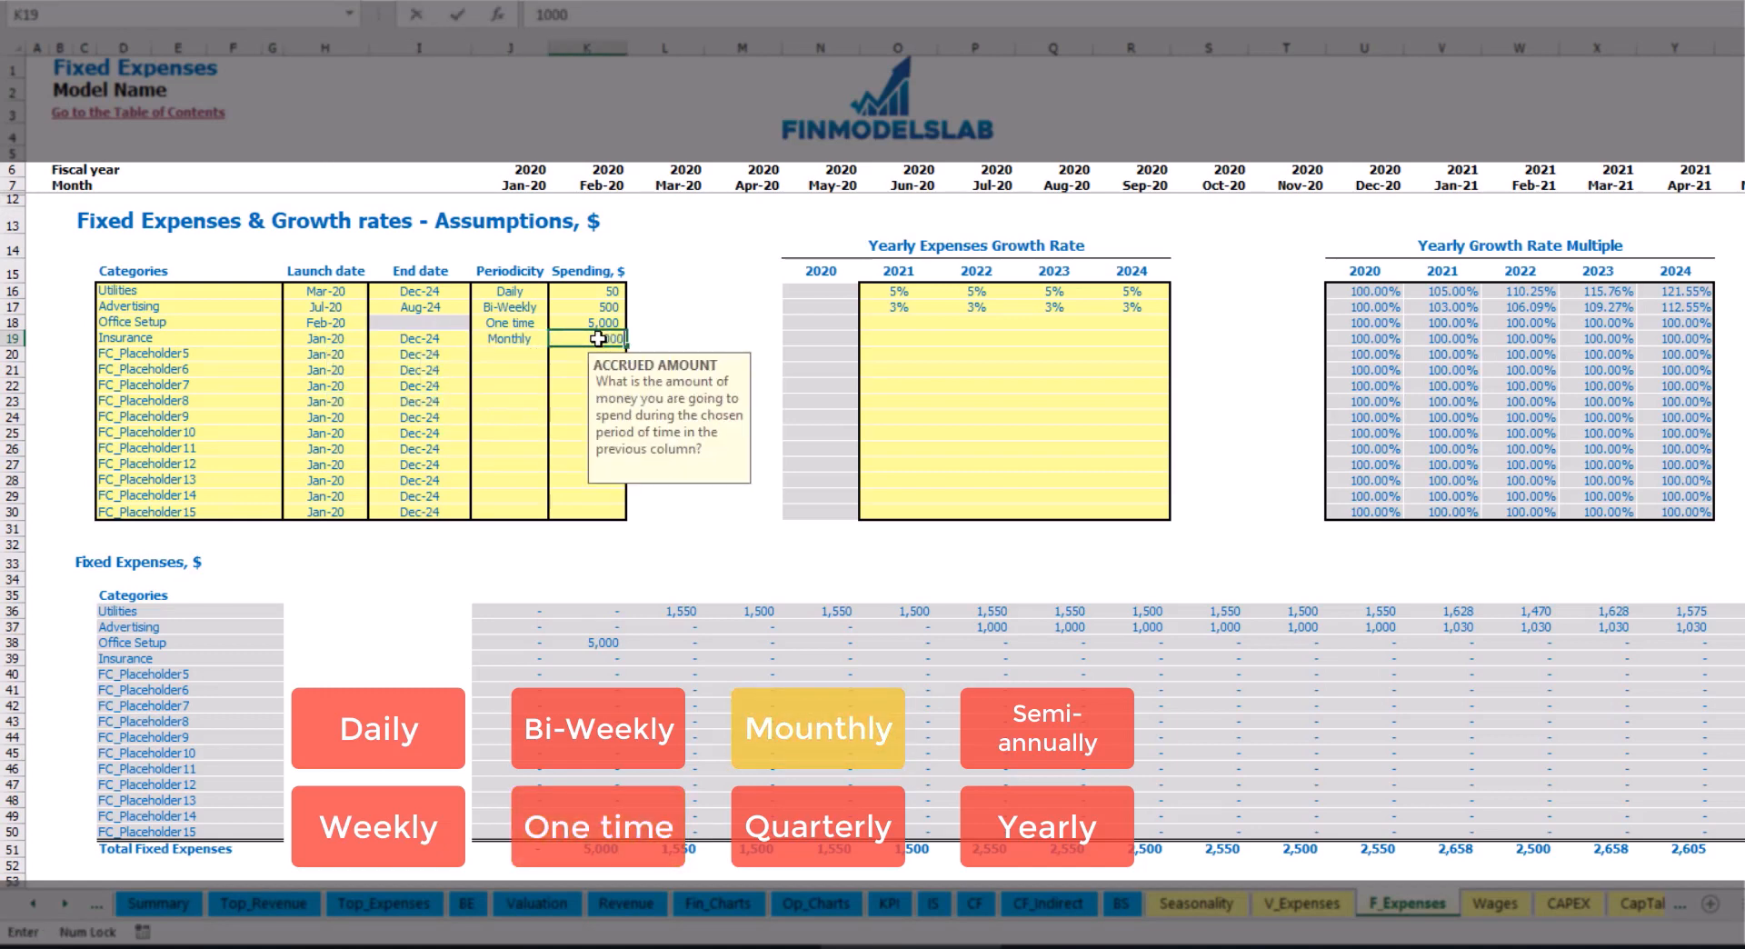
{"action": "type", "text": "000"}
{"action": "key", "text": "Return"}
Enter Insurance's yearly growth rates as 5% for 2021, 3% for 2022, 2% for 2023 and 1% for 2024
{"action": "left_click", "coordinate": [897, 338]}
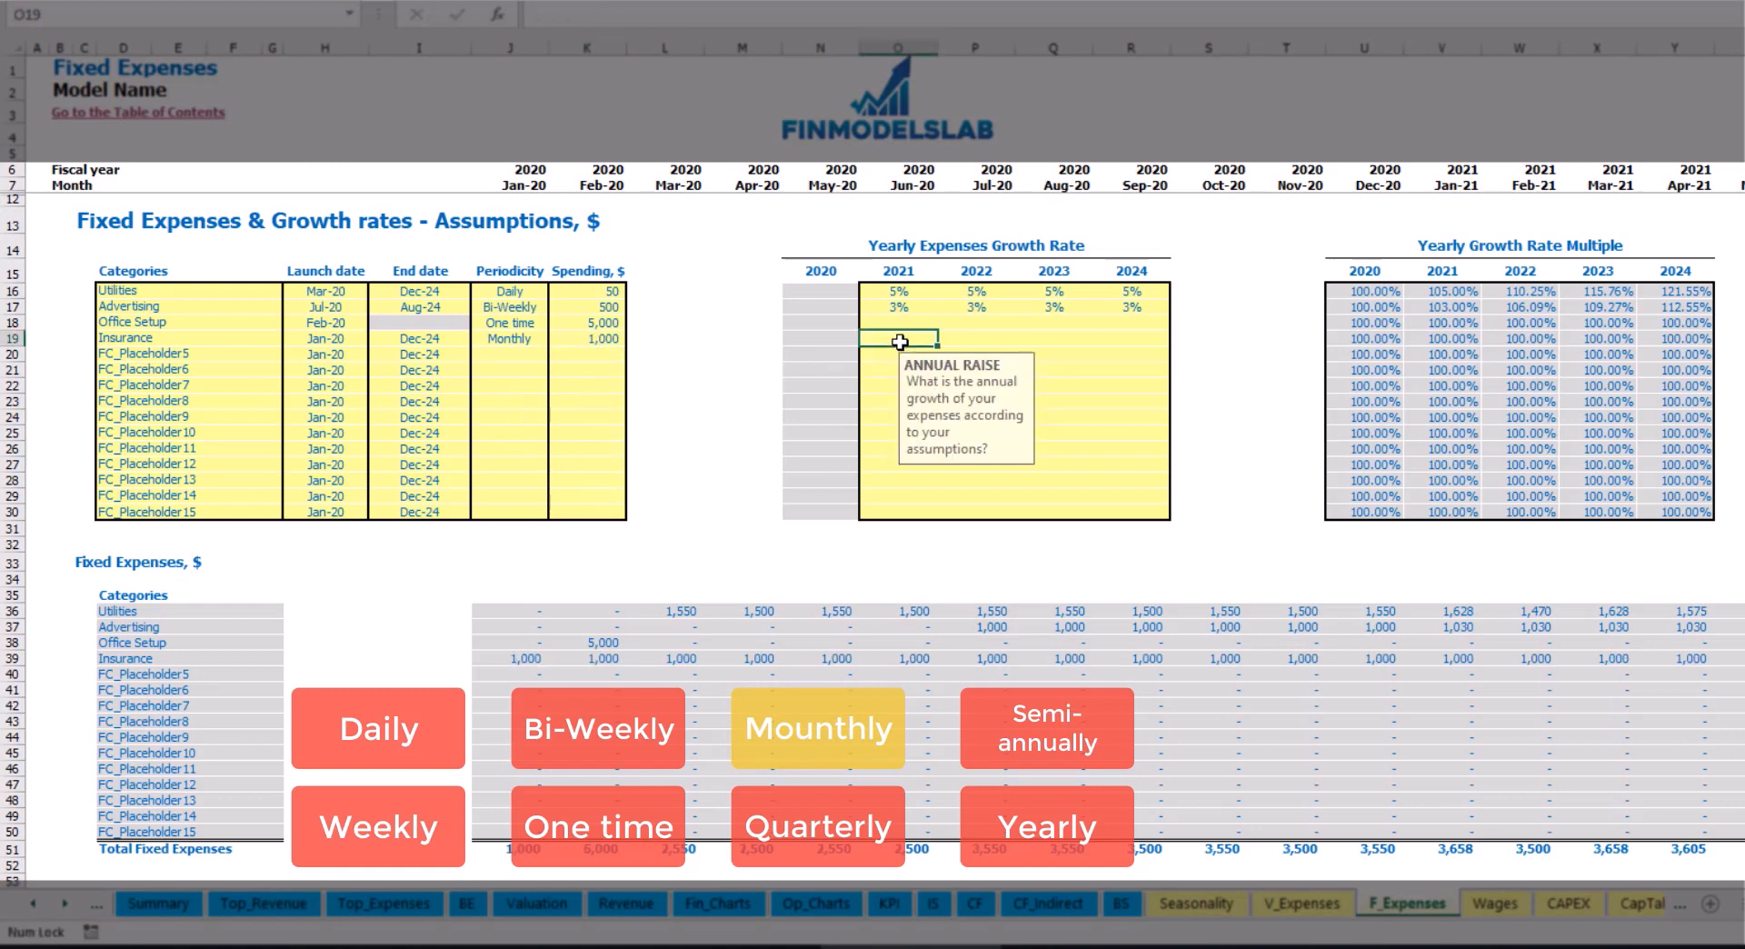
{"action": "type", "text": "5%"}
{"action": "key", "text": "ctrl+Return"}
{"action": "key", "text": "Tab"}
{"action": "type", "text": "3%"}
{"action": "key", "text": "Tab"}
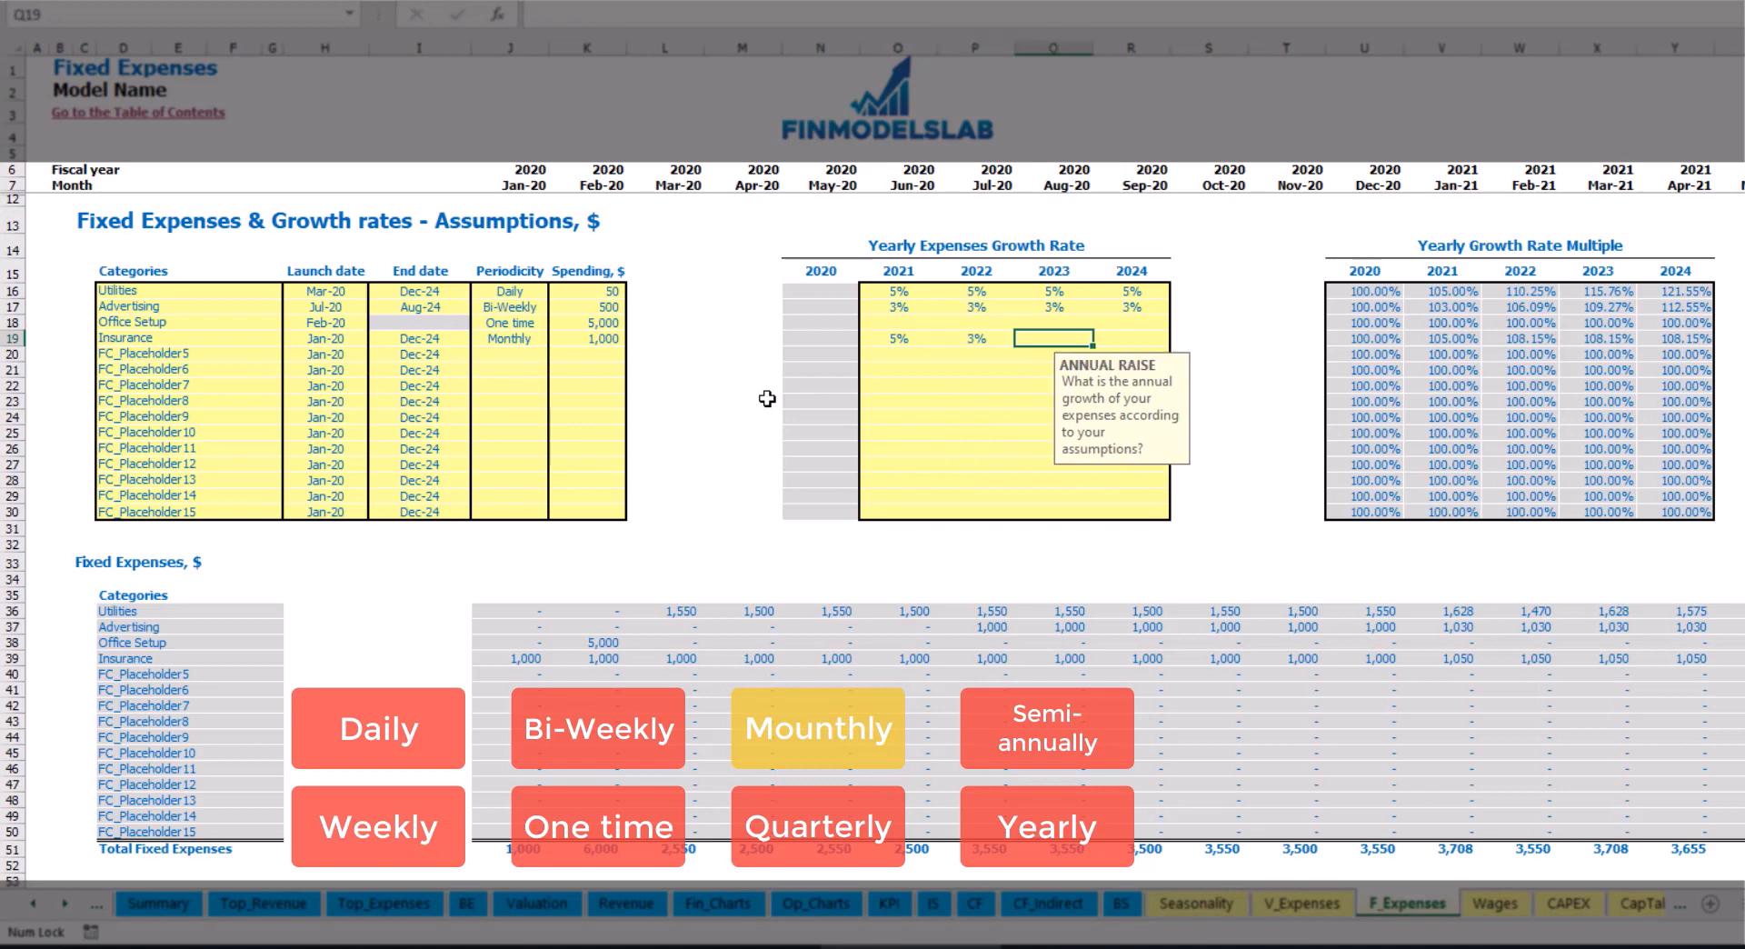
{"action": "type", "text": "2%"}
{"action": "key", "text": "Tab"}
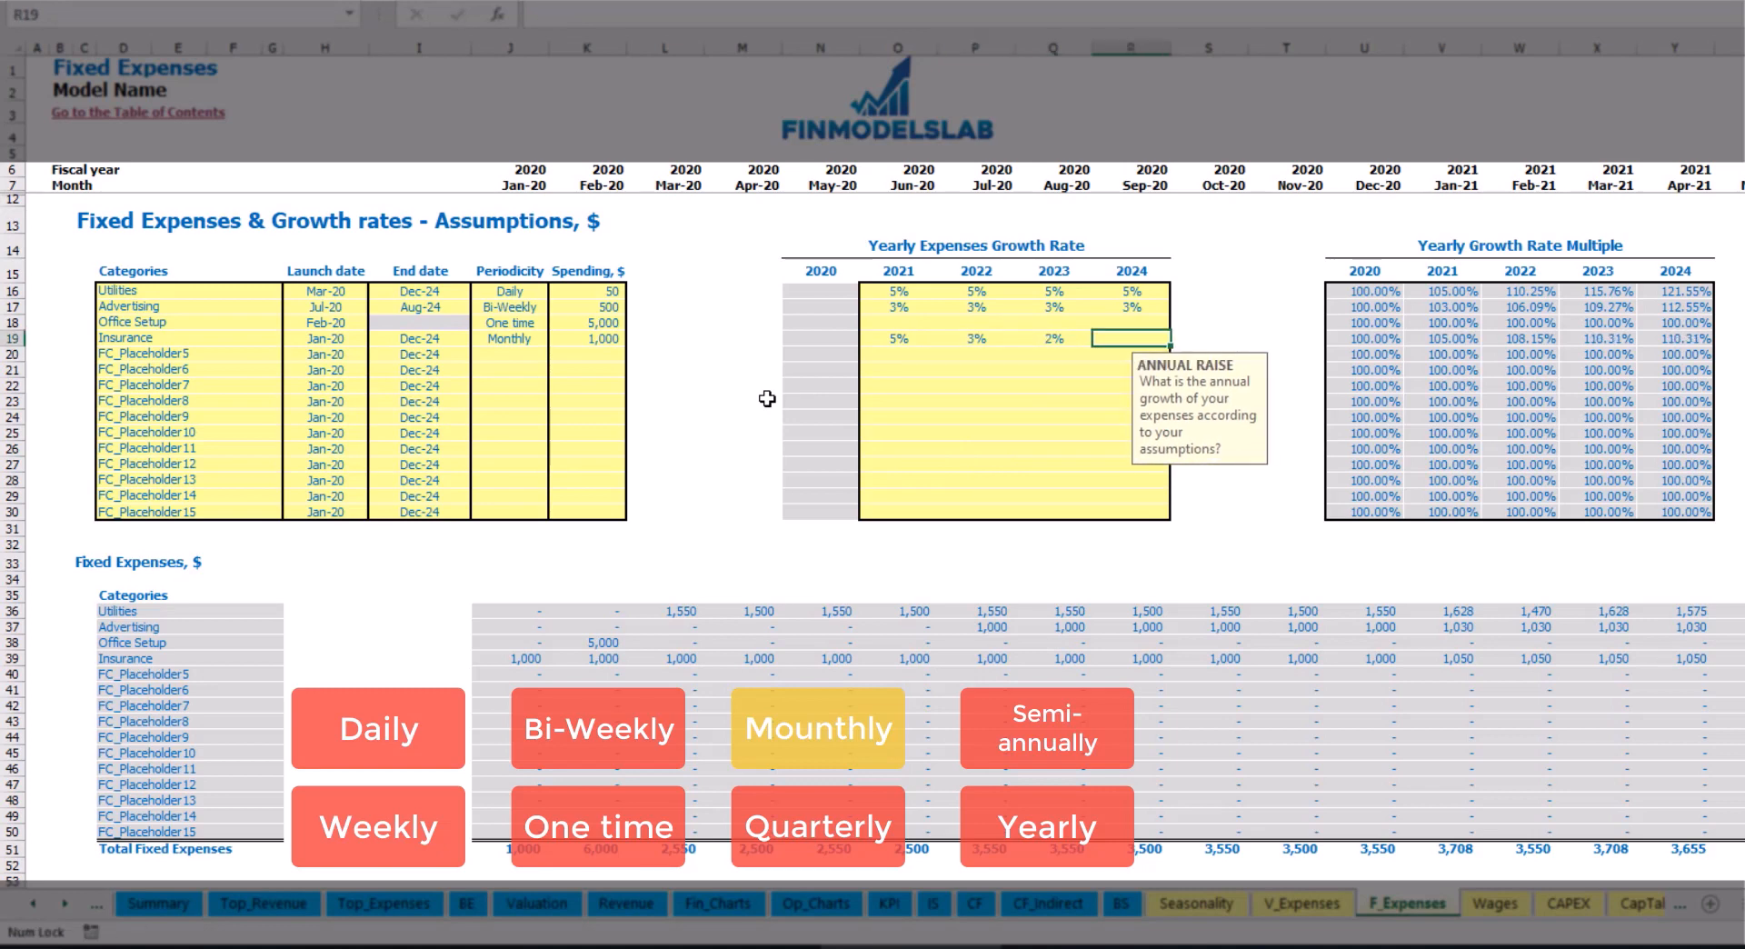
{"action": "type", "text": "1%"}
{"action": "key", "text": "Return"}
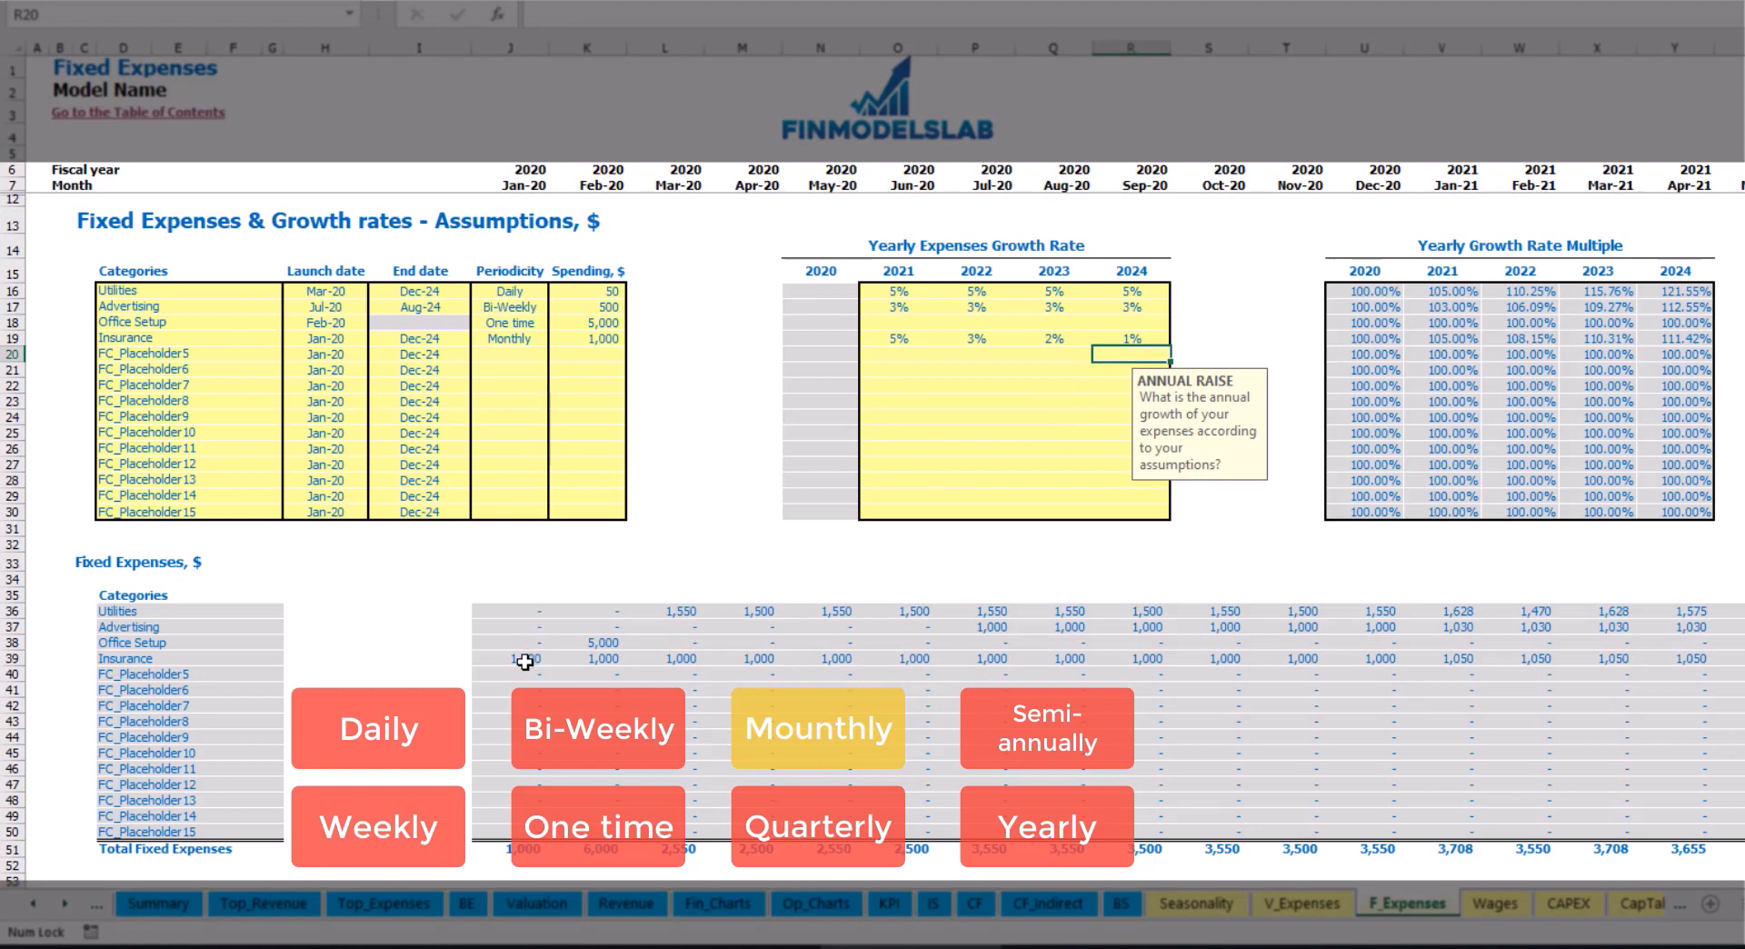
Review the monthly Insurance expenses from Jan-20 through 2021 in the Fixed Expenses table
{"action": "left_click_drag", "start_coordinate": [527, 663], "coordinate": [1416, 661]}
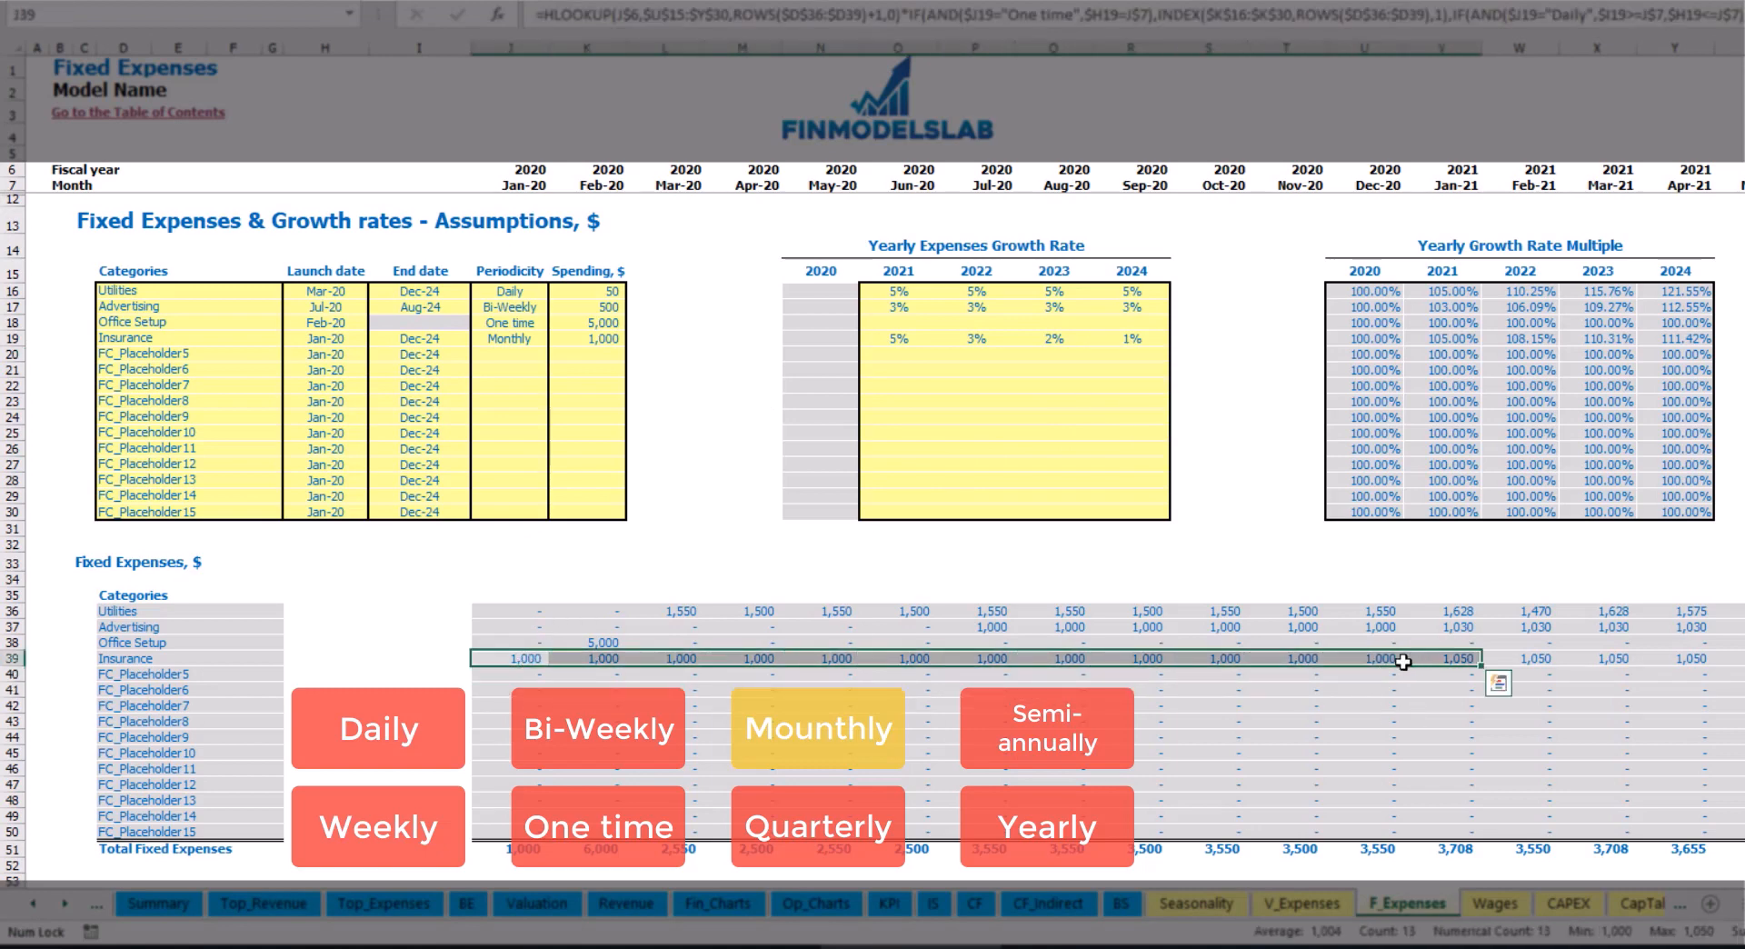
{"action": "left_click", "coordinate": [1417, 660]}
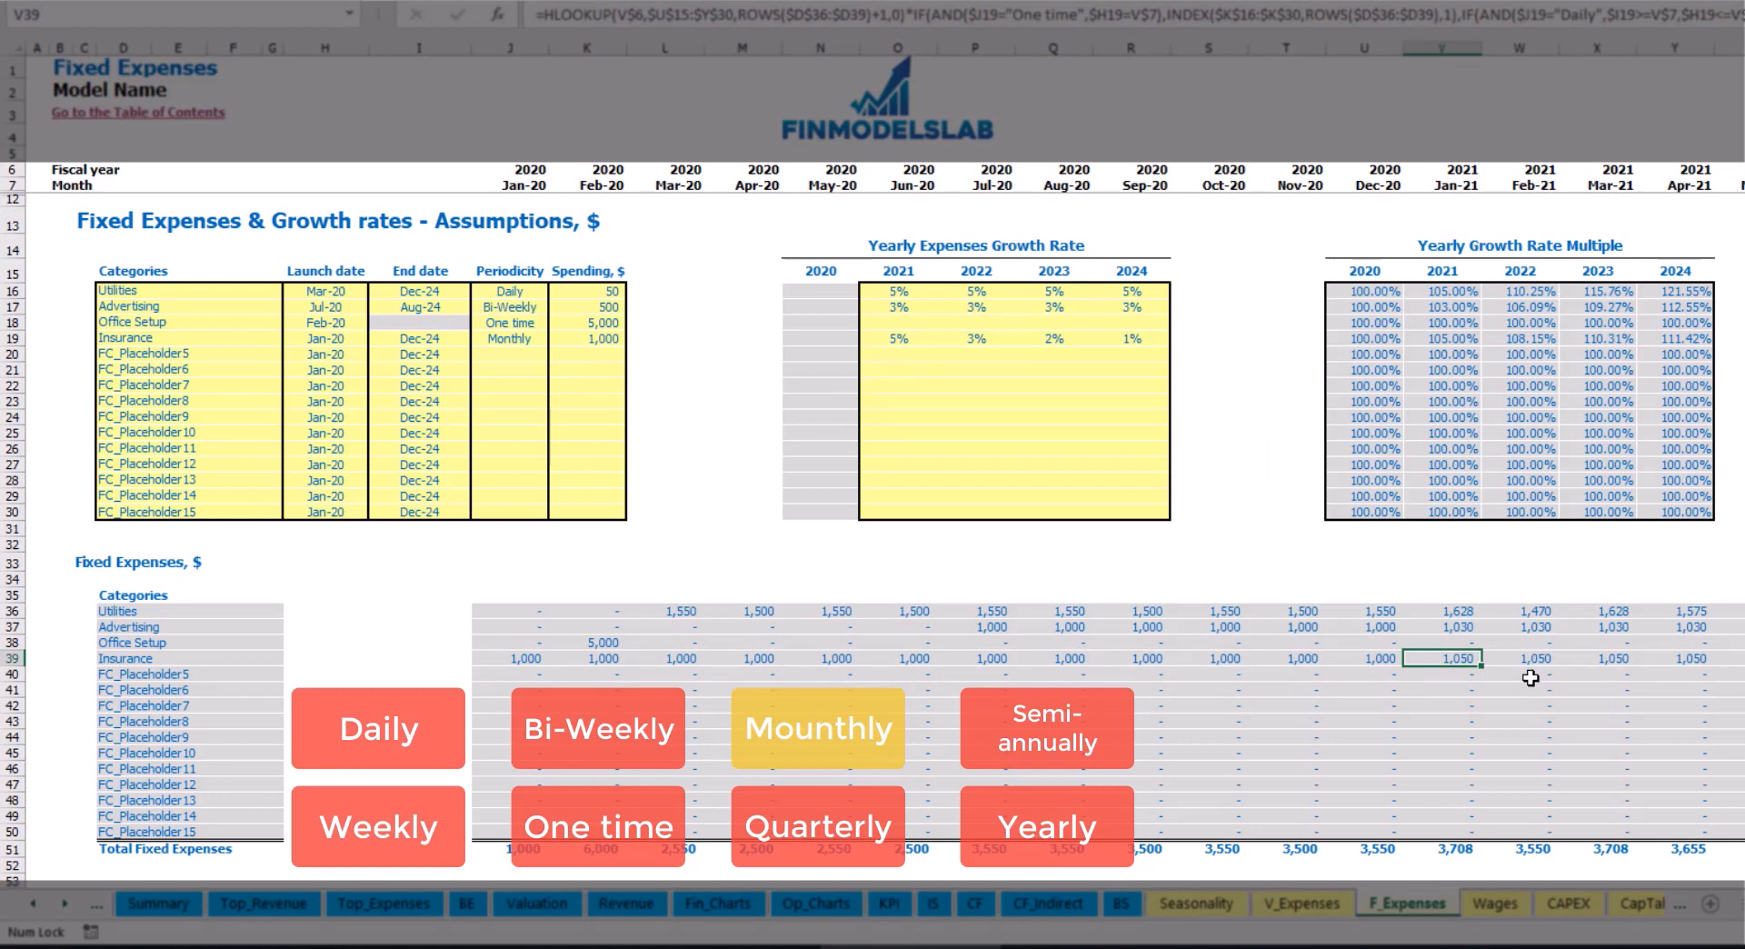
{"action": "scroll", "coordinate": [887, 446], "scroll_direction": "right", "scroll_amount": 5}
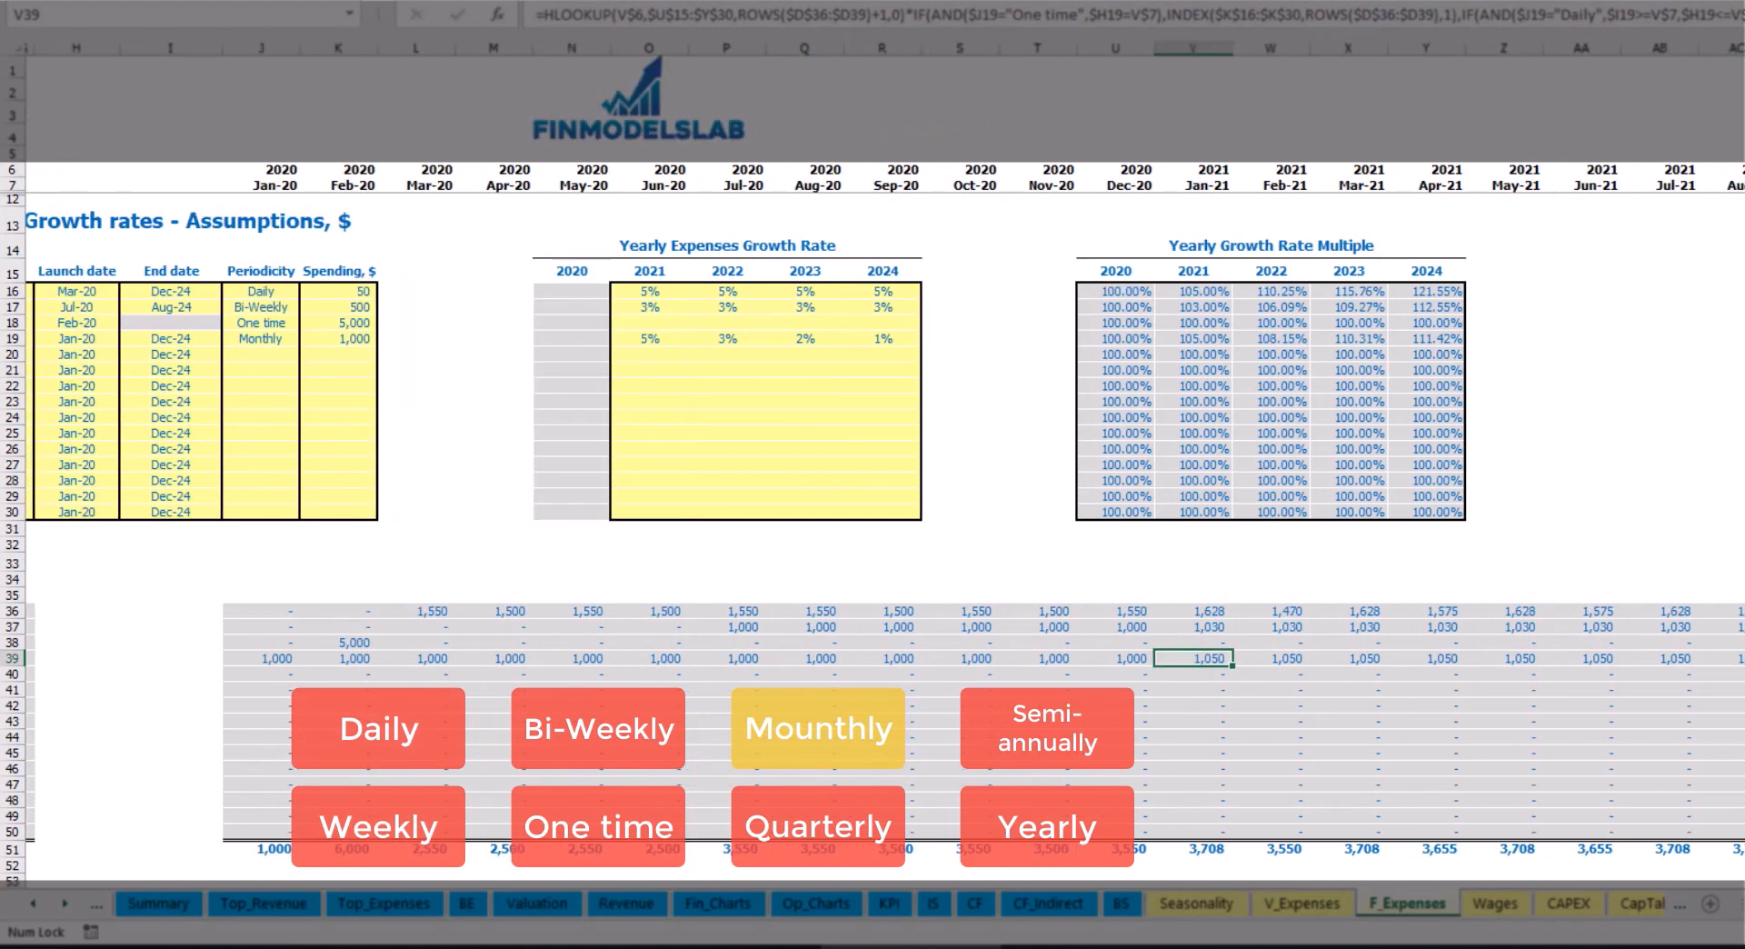
{"action": "left_click", "coordinate": [1744, 48]}
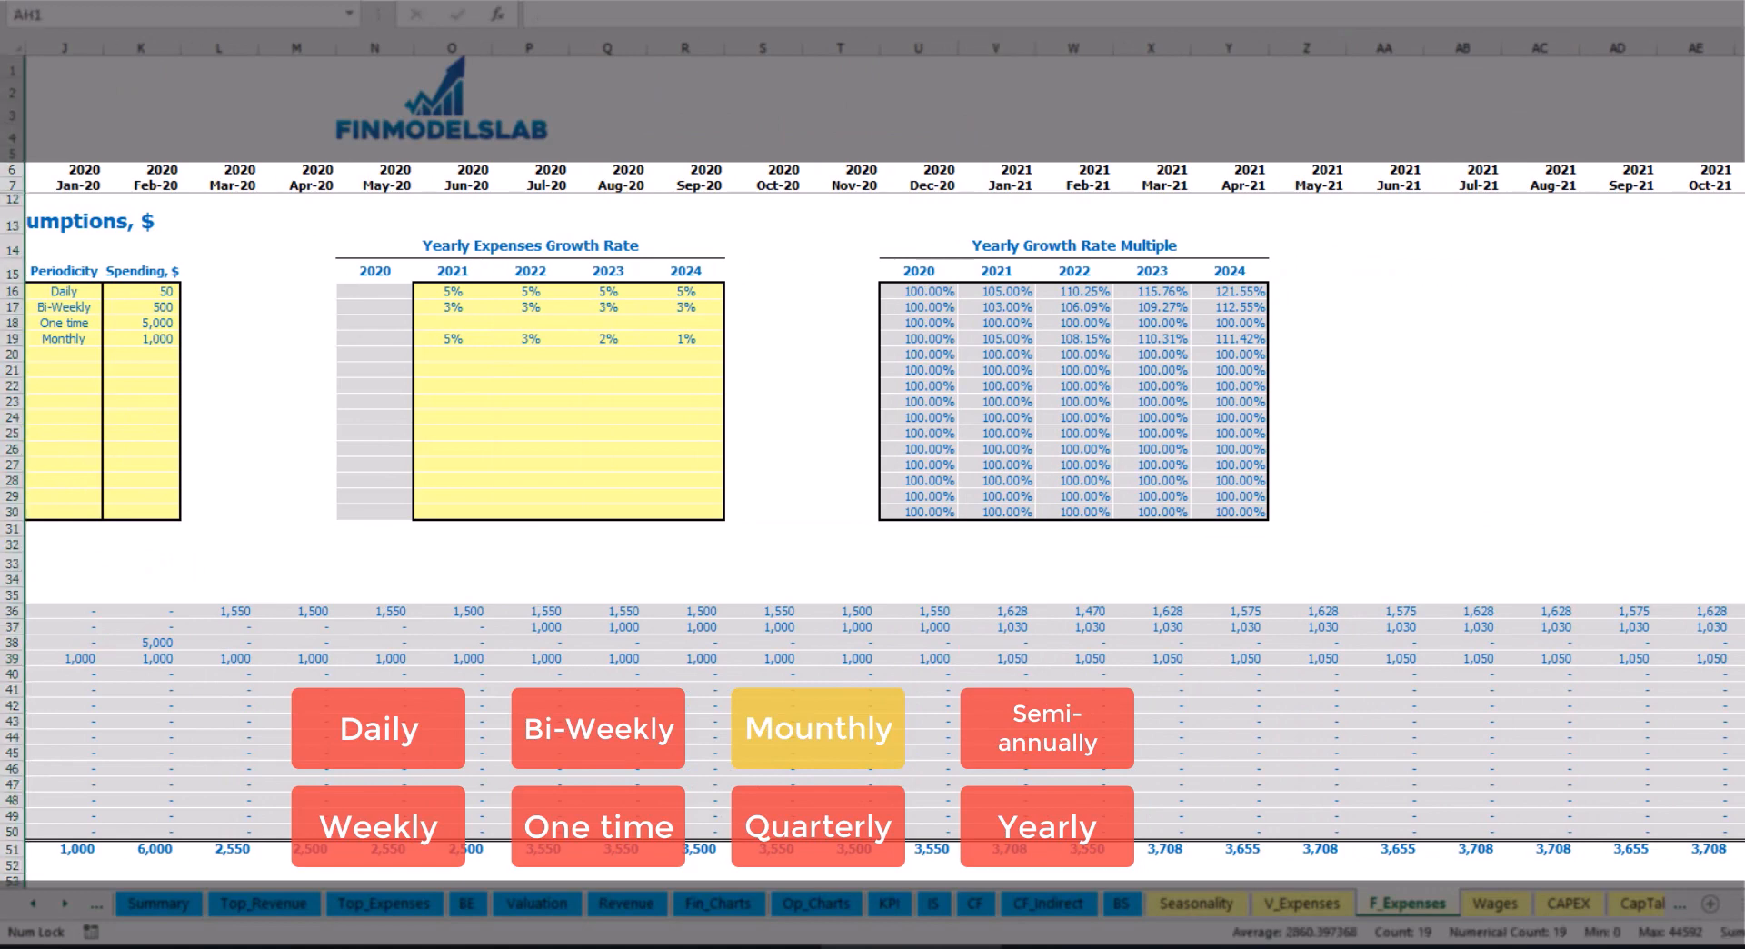
{"action": "left_click", "coordinate": [1744, 658]}
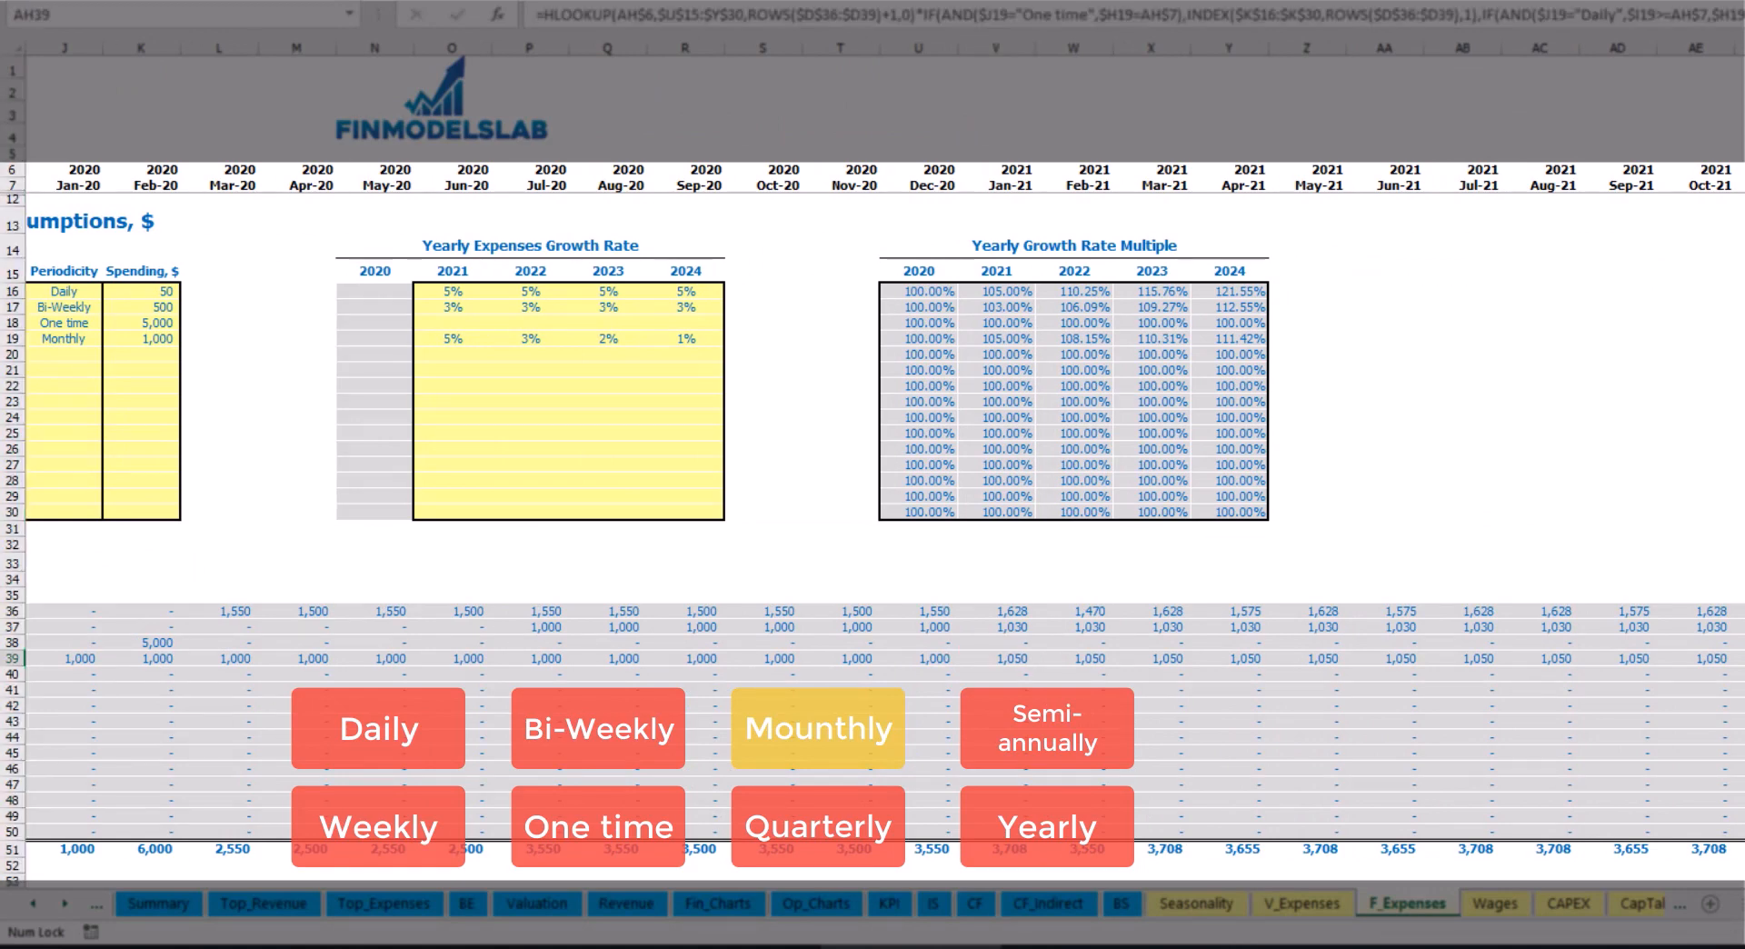
{"action": "scroll", "coordinate": [1518, 736], "scroll_direction": "left", "scroll_amount": 5}
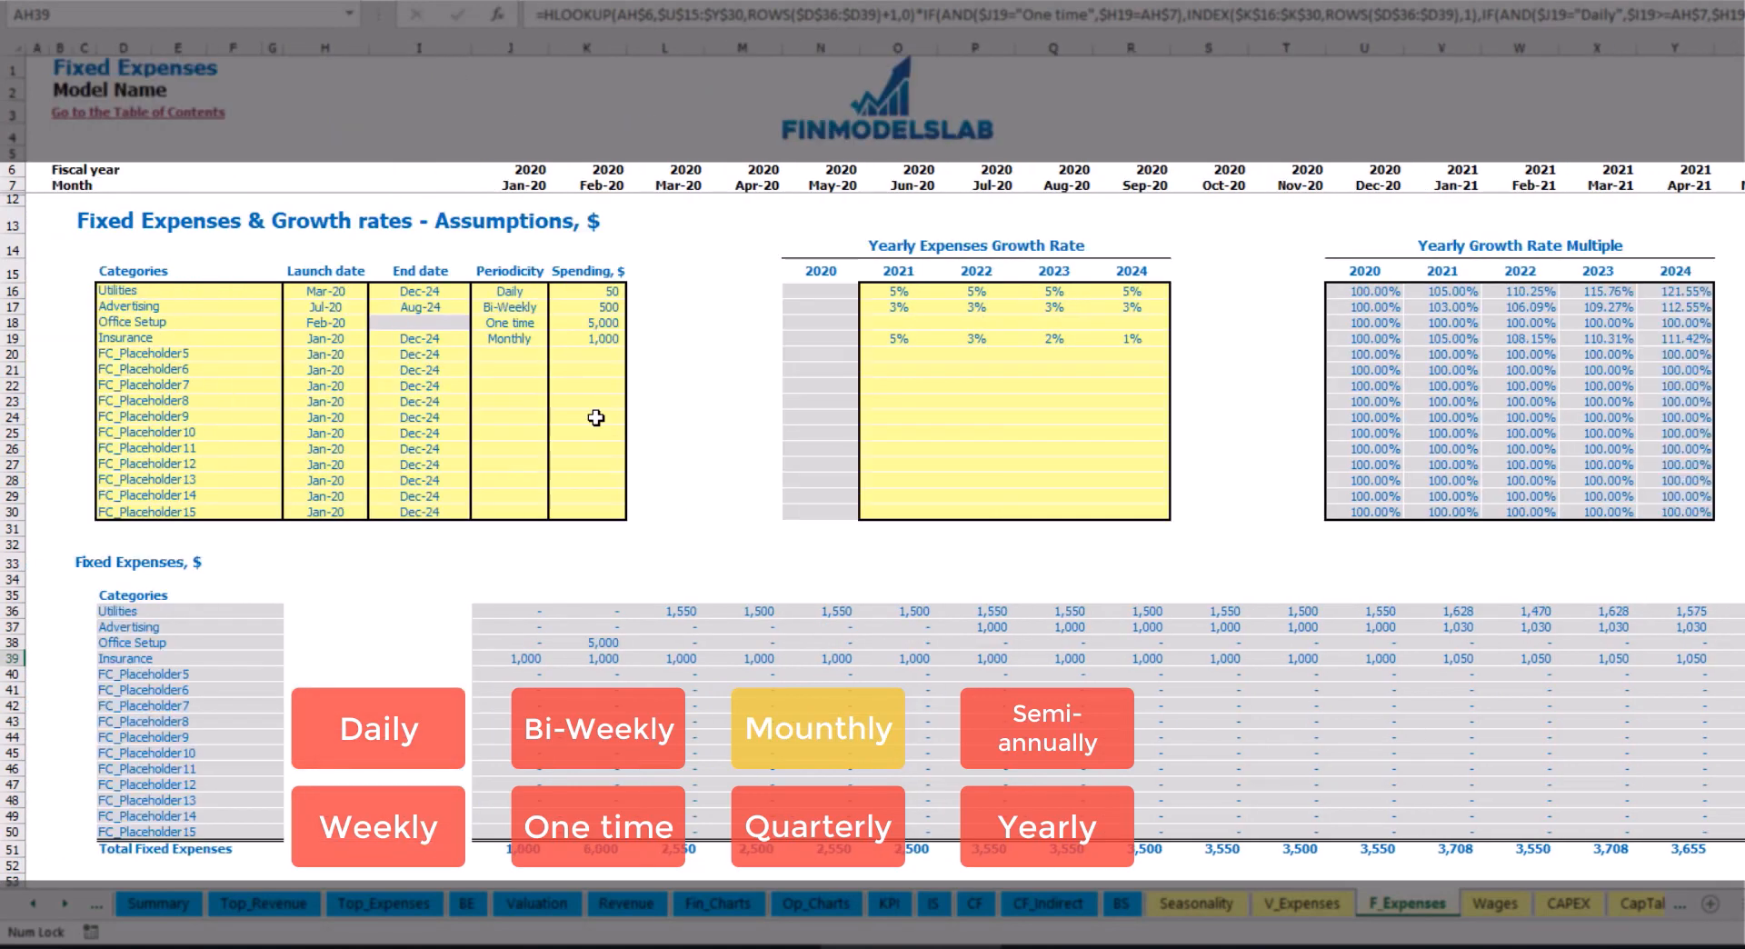
Set Insurance's periodicity to Quarterly and check its Jan-20, Apr-20 and Jul-20 expenses
{"action": "left_click", "coordinate": [538, 339]}
{"action": "left_click", "coordinate": [556, 338]}
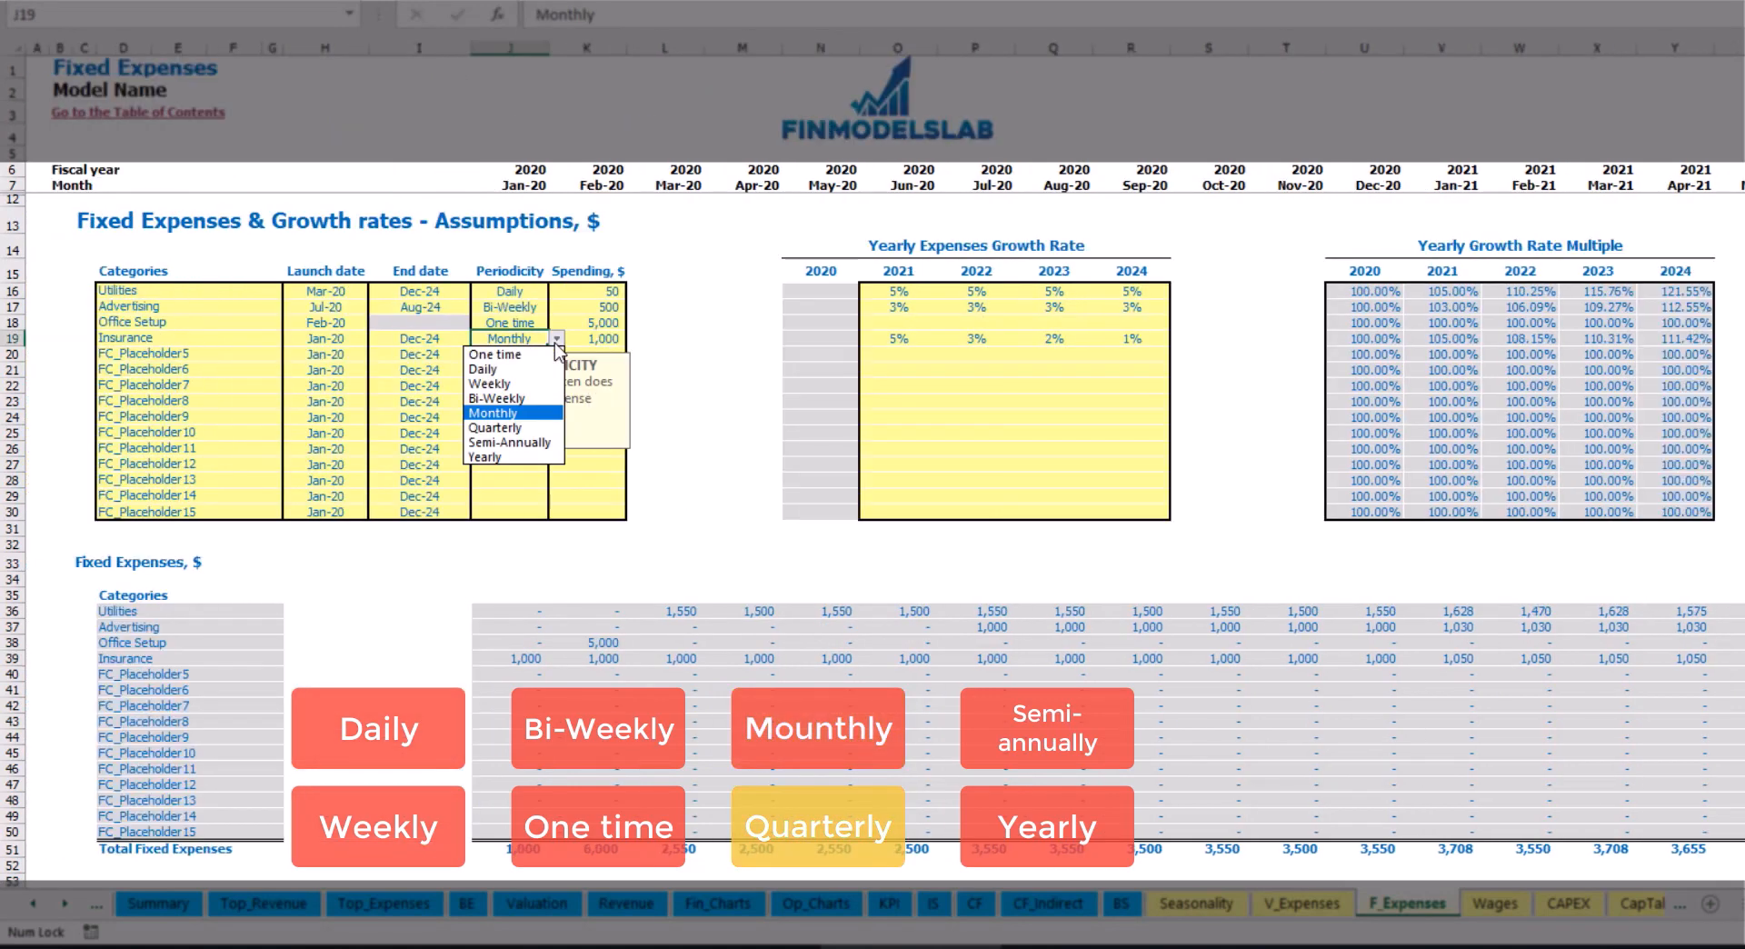
{"action": "left_click", "coordinate": [549, 423]}
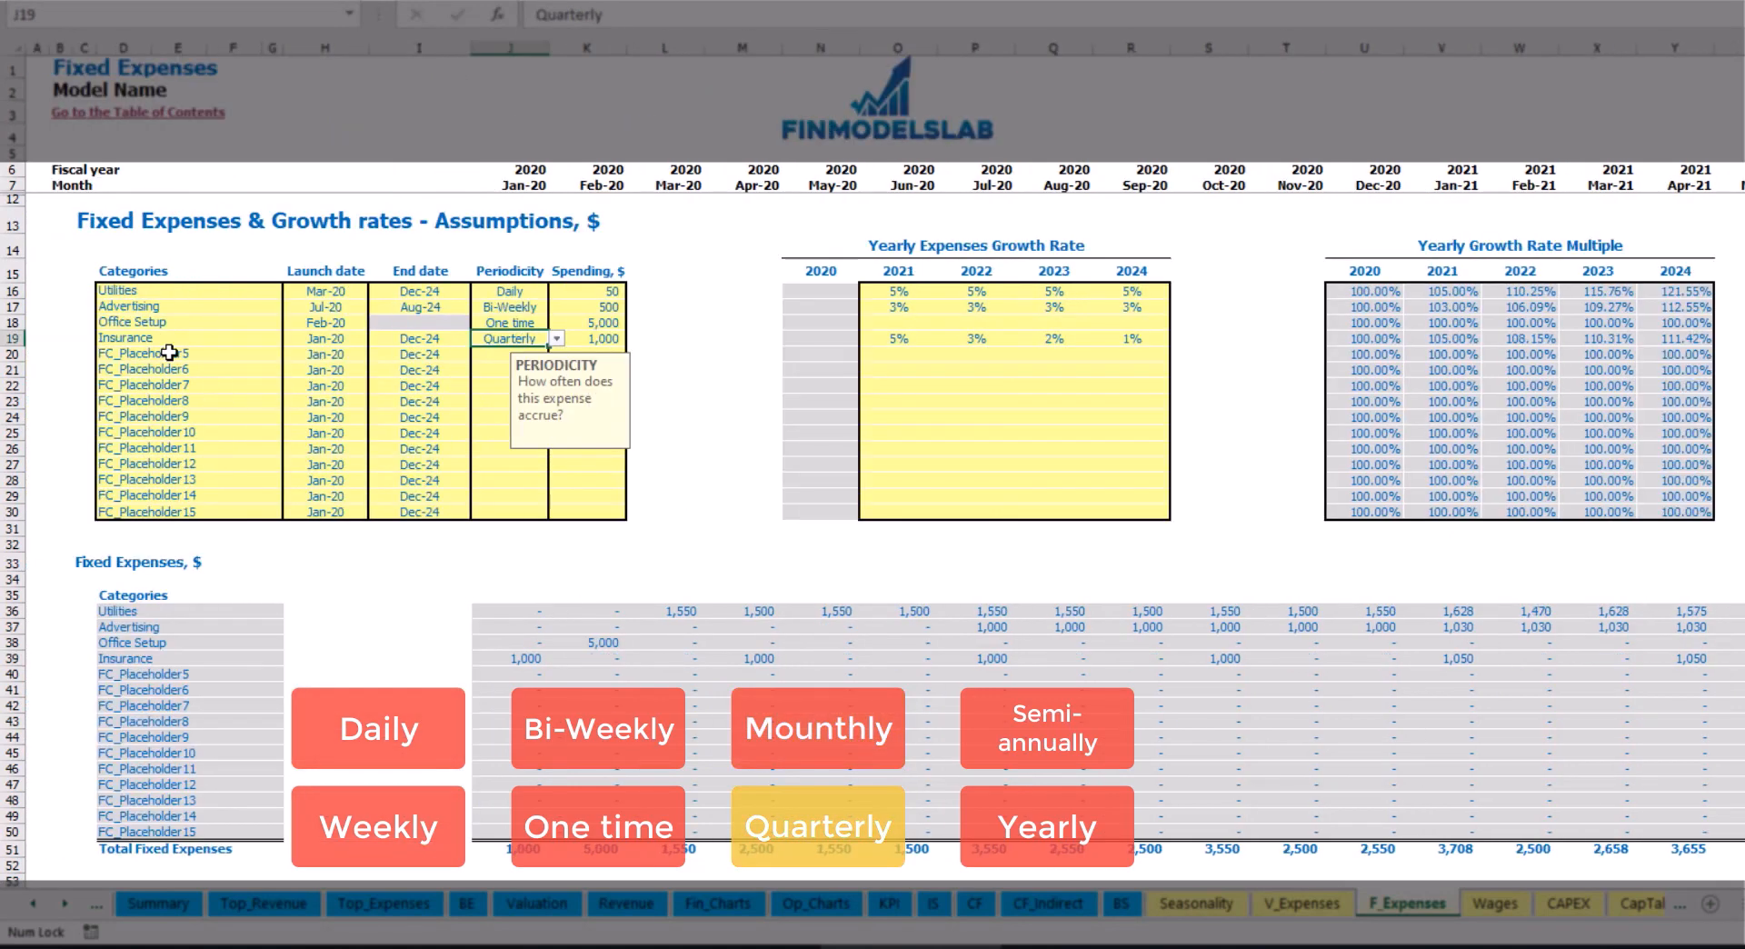
{"action": "left_click", "coordinate": [506, 658]}
{"action": "left_click", "coordinate": [750, 656]}
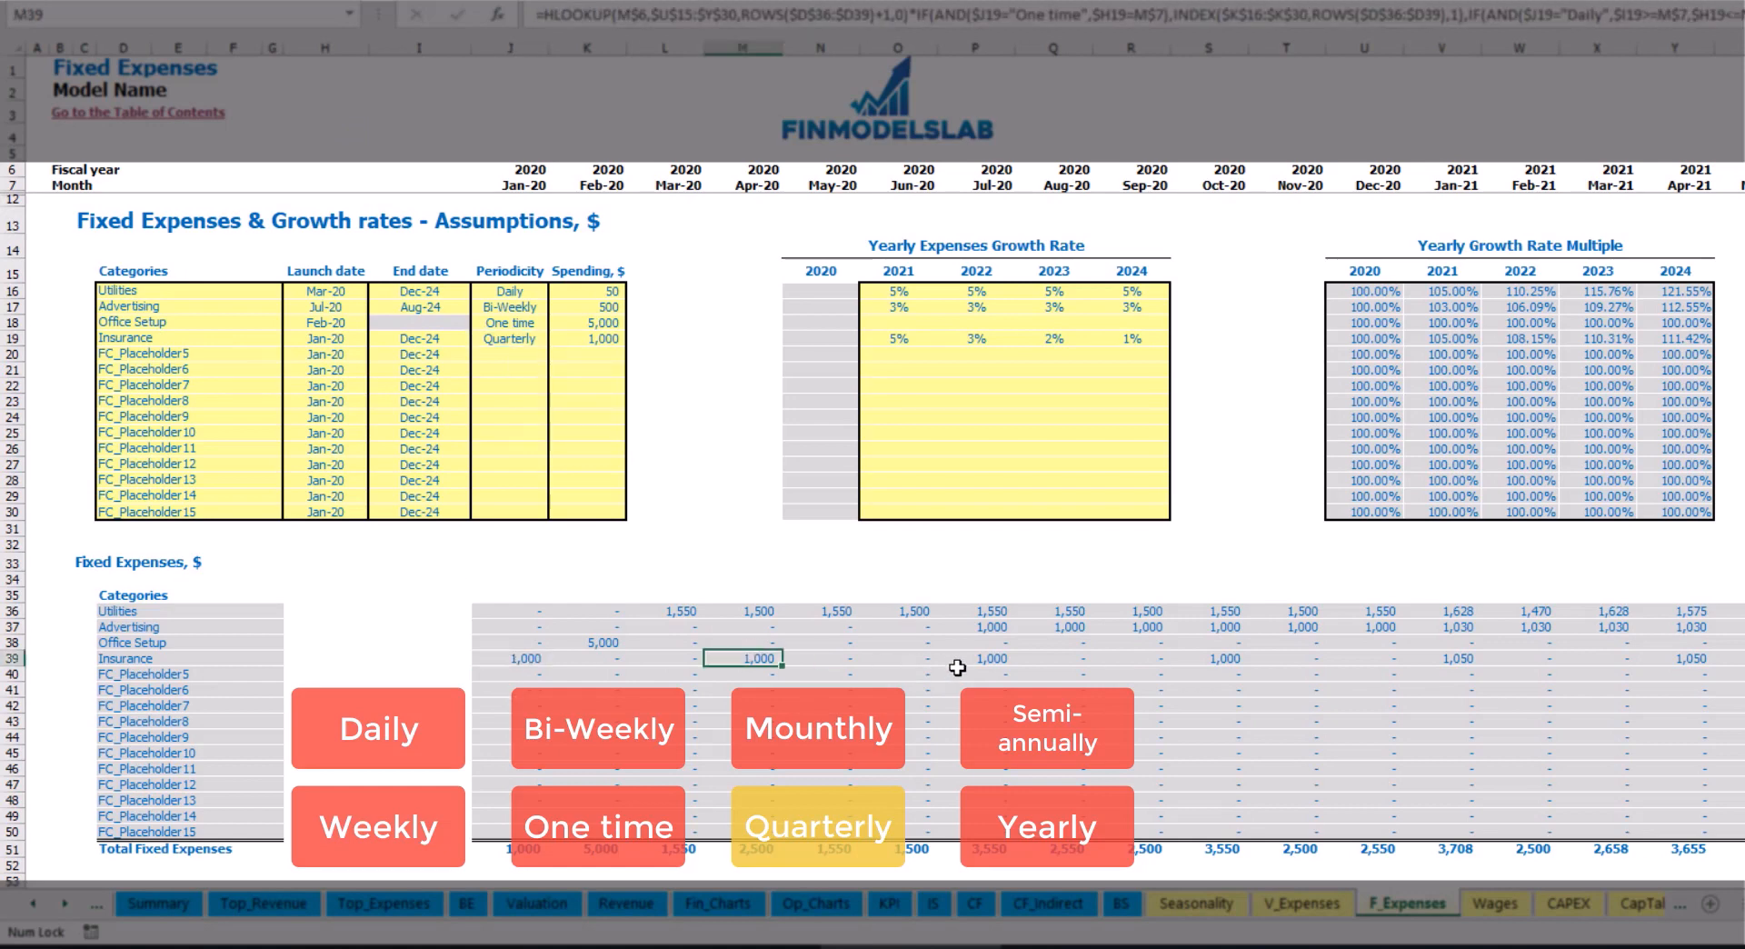
{"action": "left_click", "coordinate": [965, 660]}
Set Insurance's launch date to Feb-20 and check its Feb-20, May-20 and Aug-20 expenses
{"action": "left_click", "coordinate": [349, 337]}
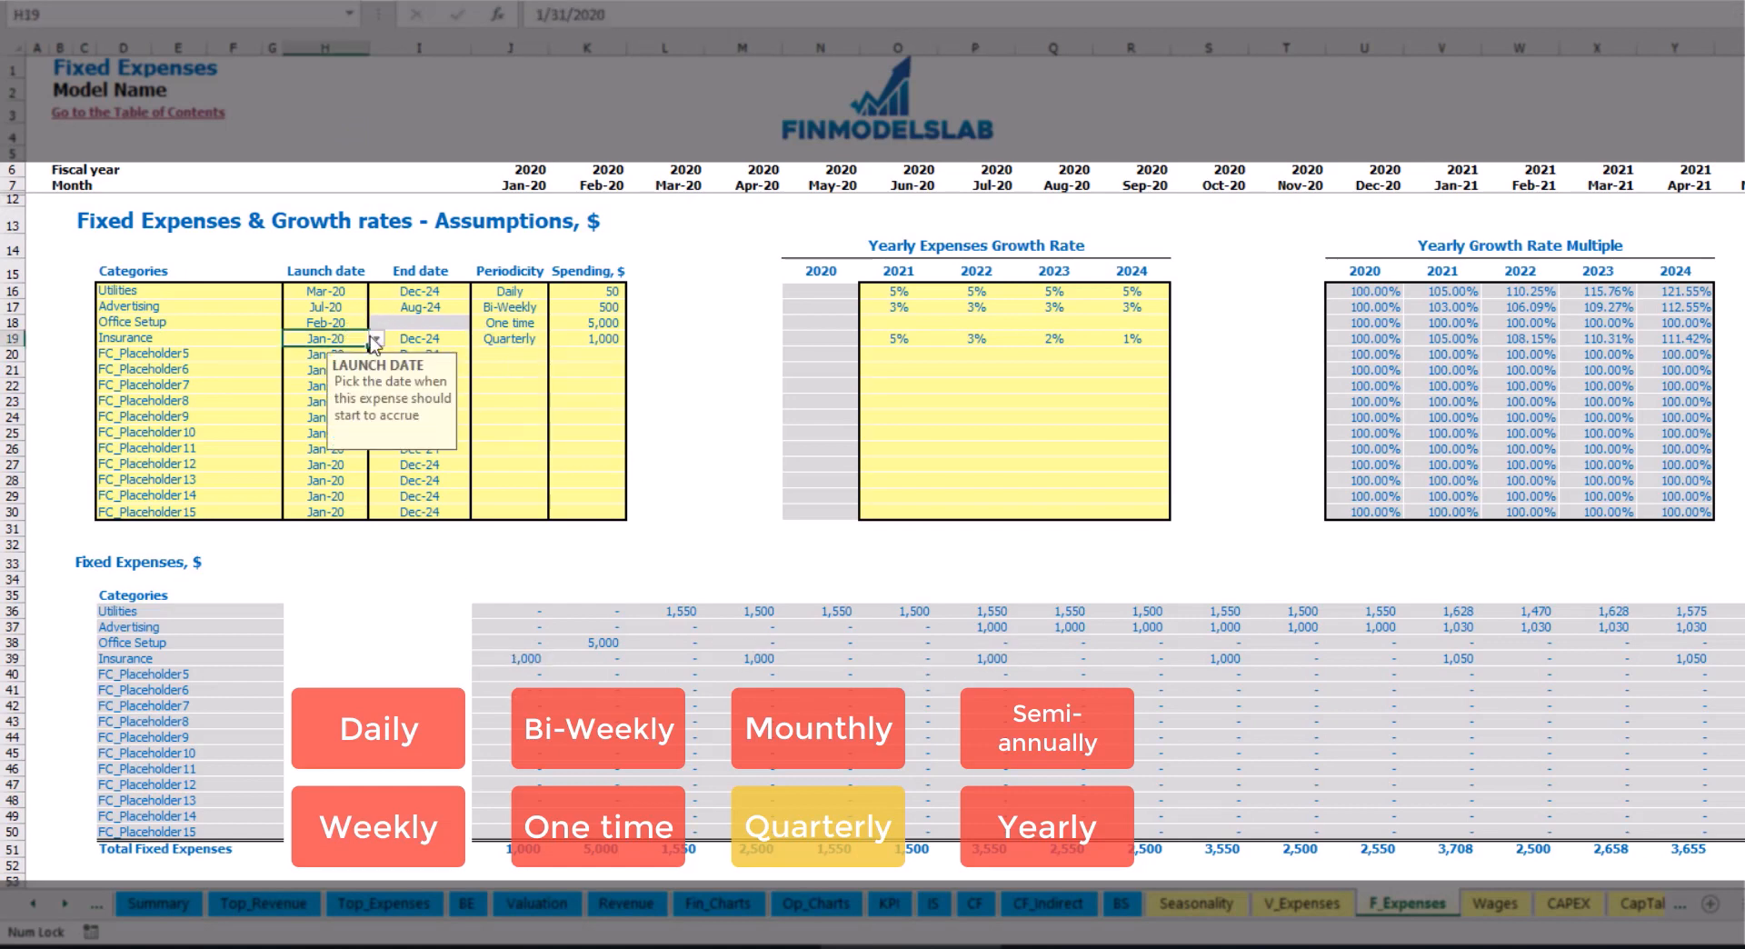
{"action": "left_click", "coordinate": [376, 338]}
{"action": "left_click", "coordinate": [314, 368]}
{"action": "left_click", "coordinate": [598, 656]}
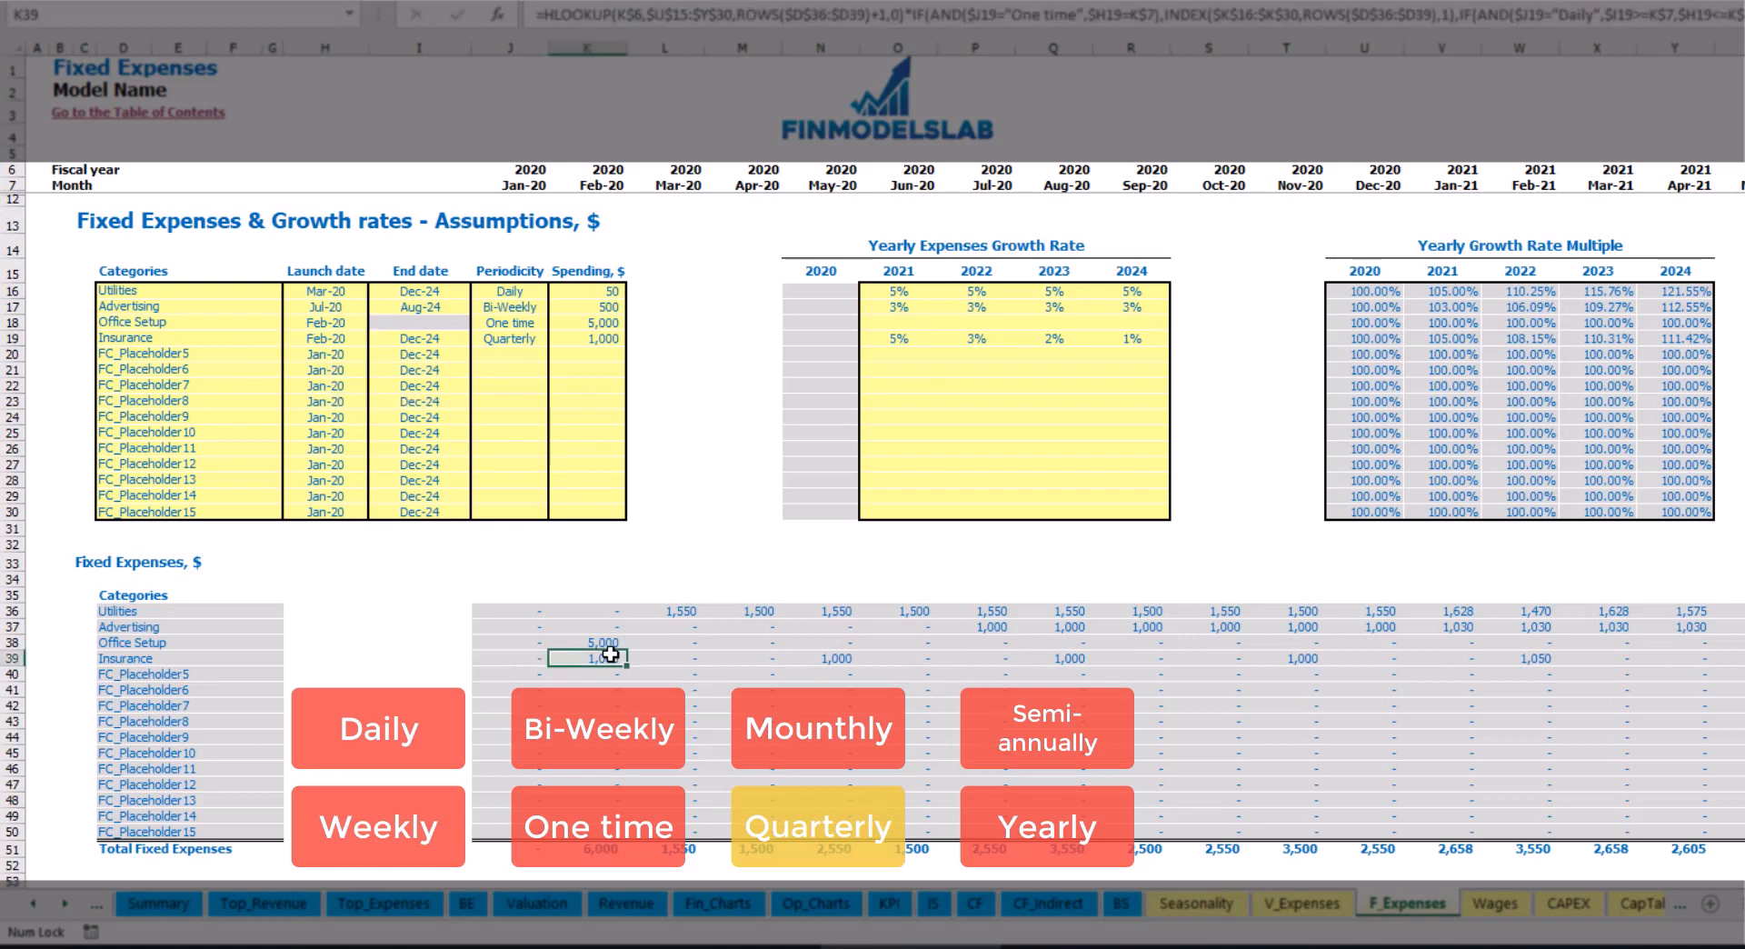
{"action": "left_click", "coordinate": [834, 657]}
{"action": "left_click", "coordinate": [1073, 656]}
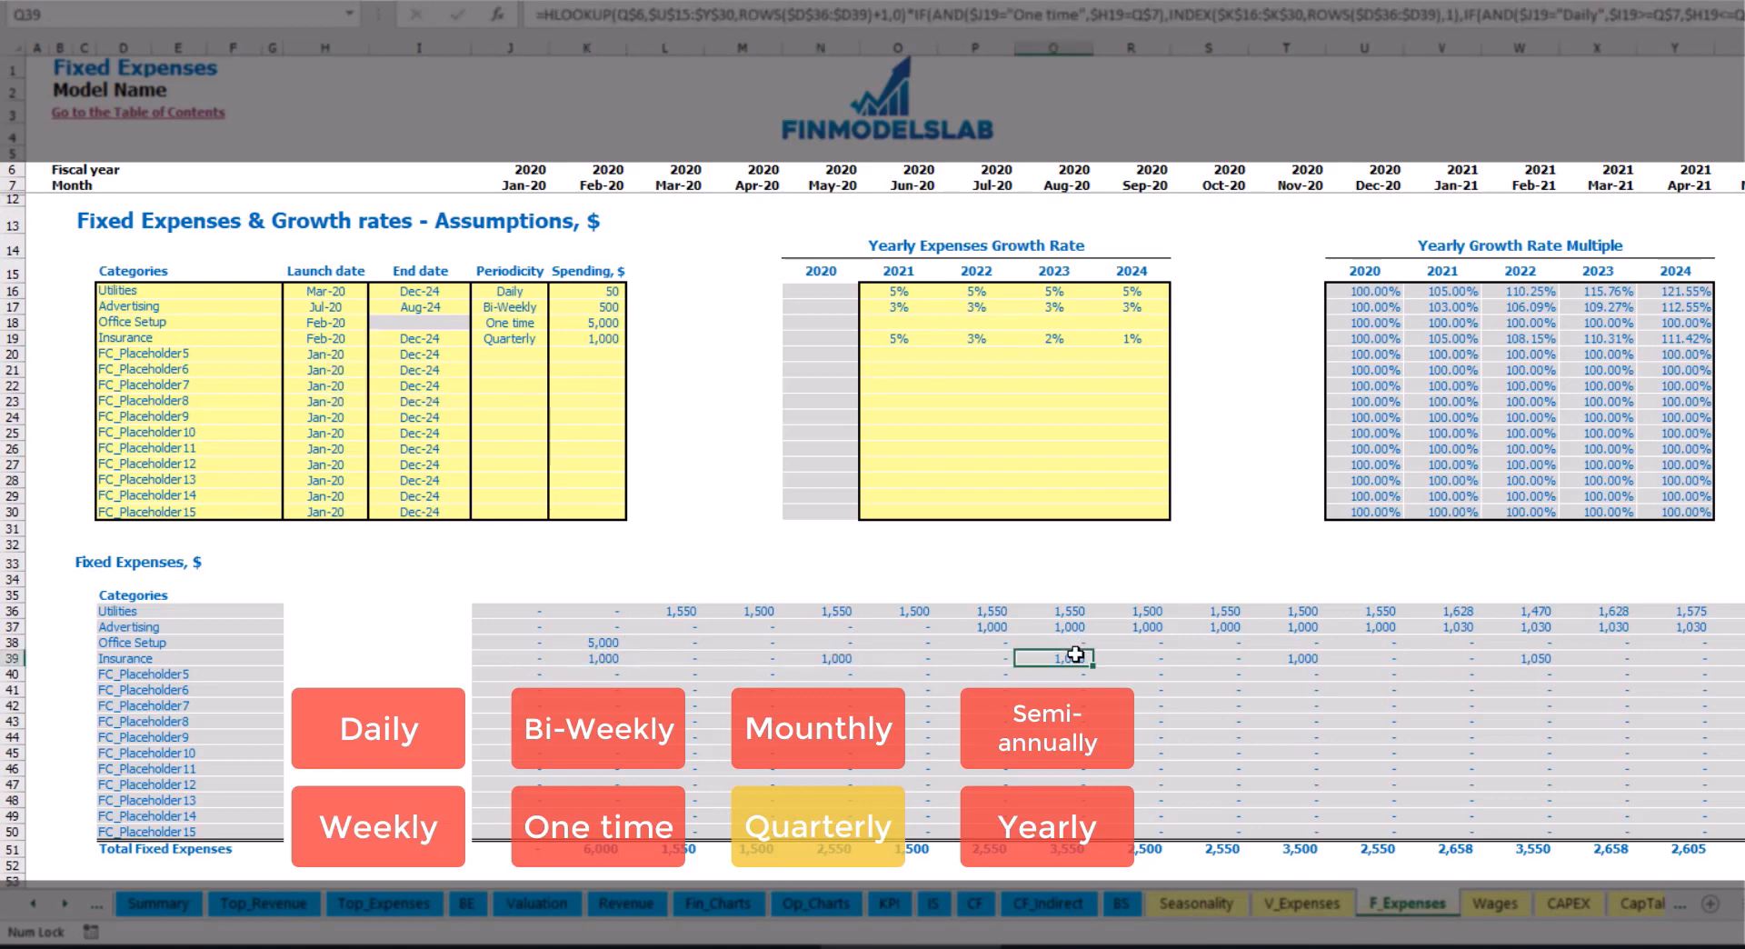
{"action": "left_click", "coordinate": [583, 661]}
{"action": "left_click", "coordinate": [837, 663]}
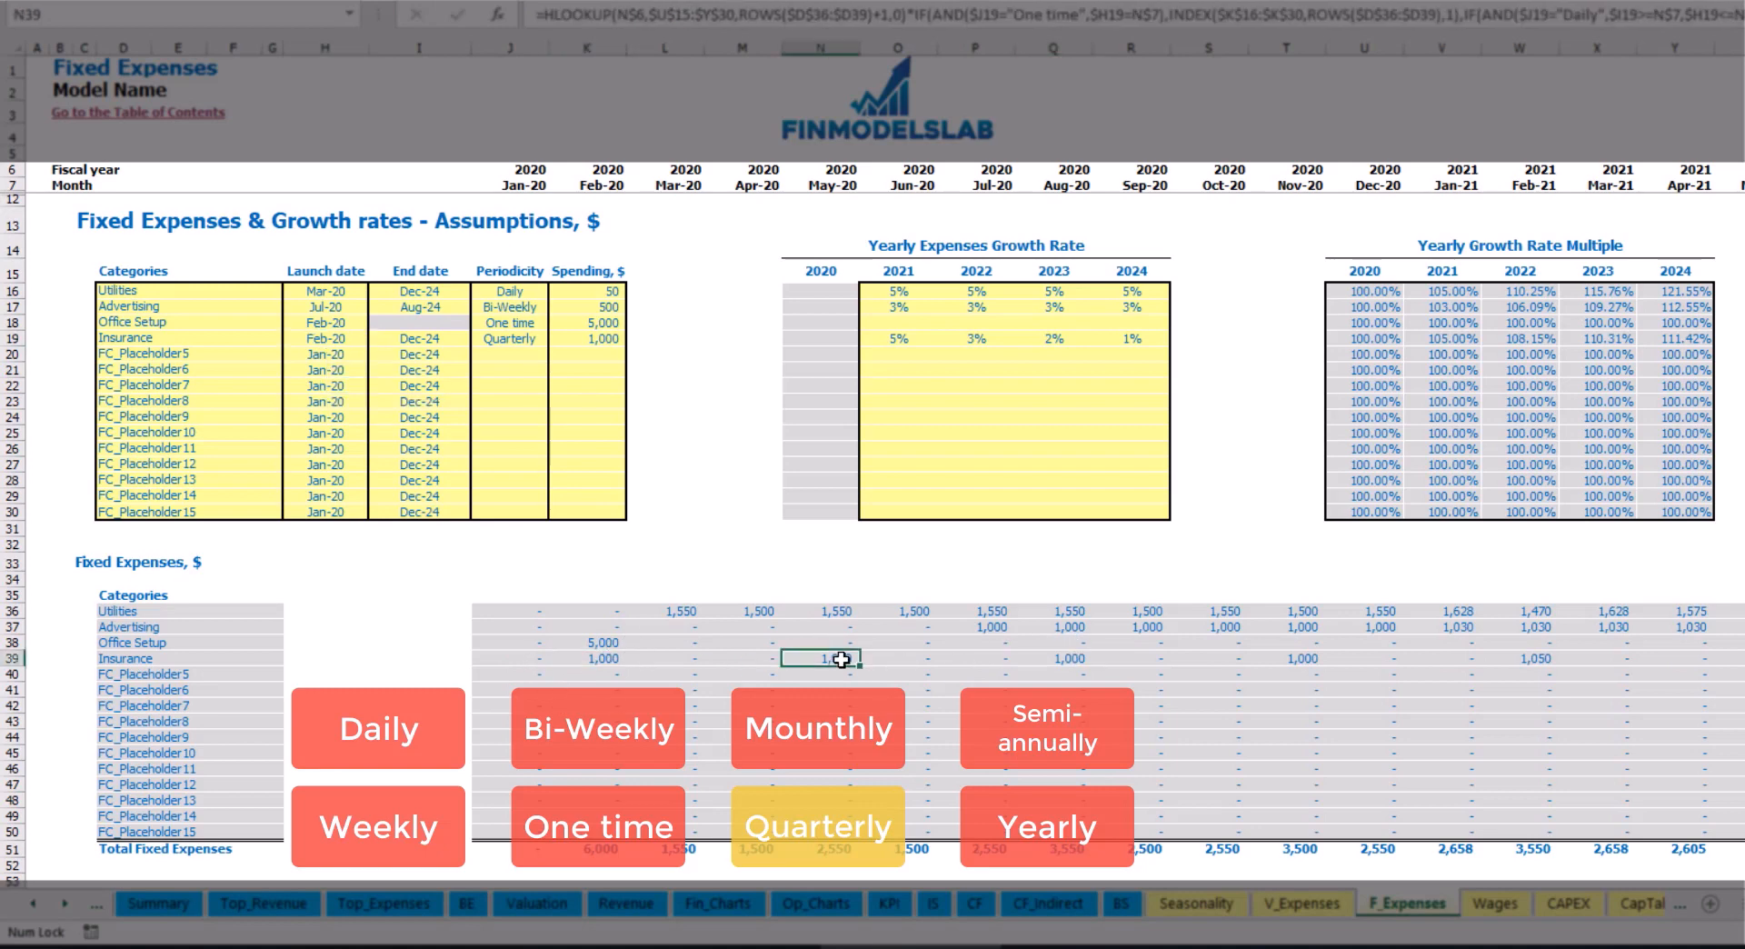
Set Insurance's periodicity to Semi-Annually and check its expenses from Feb-20 to Feb-21
{"action": "left_click", "coordinate": [543, 340]}
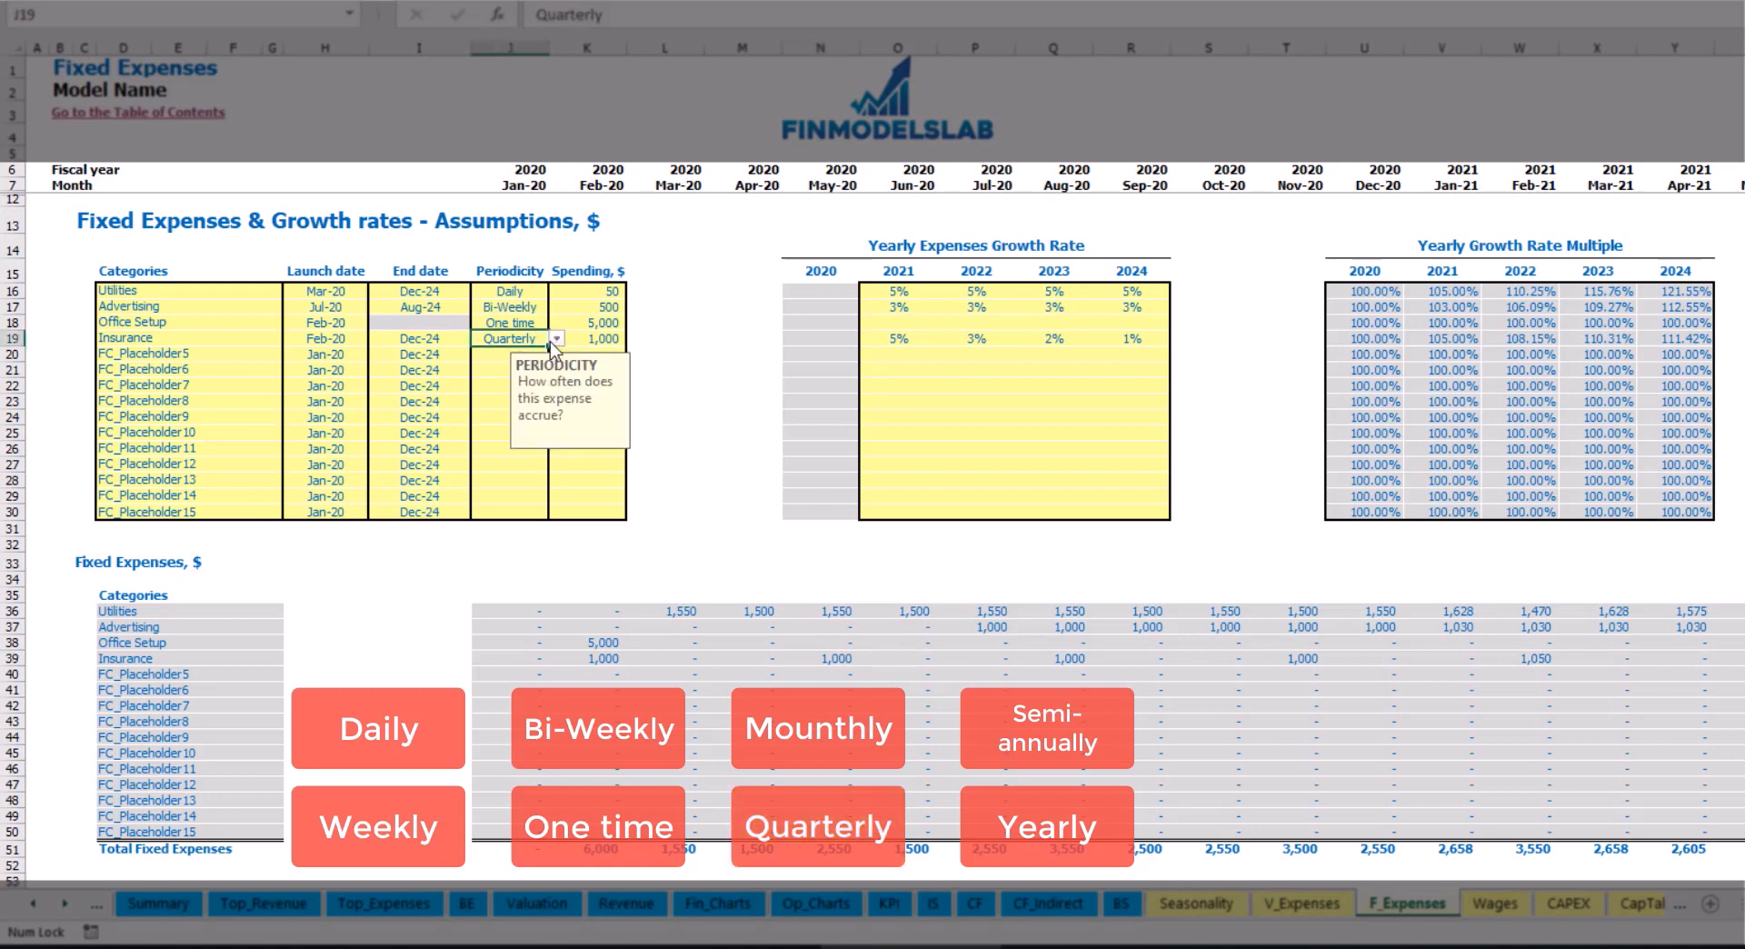
{"action": "left_click", "coordinate": [556, 338]}
{"action": "left_click", "coordinate": [509, 442]}
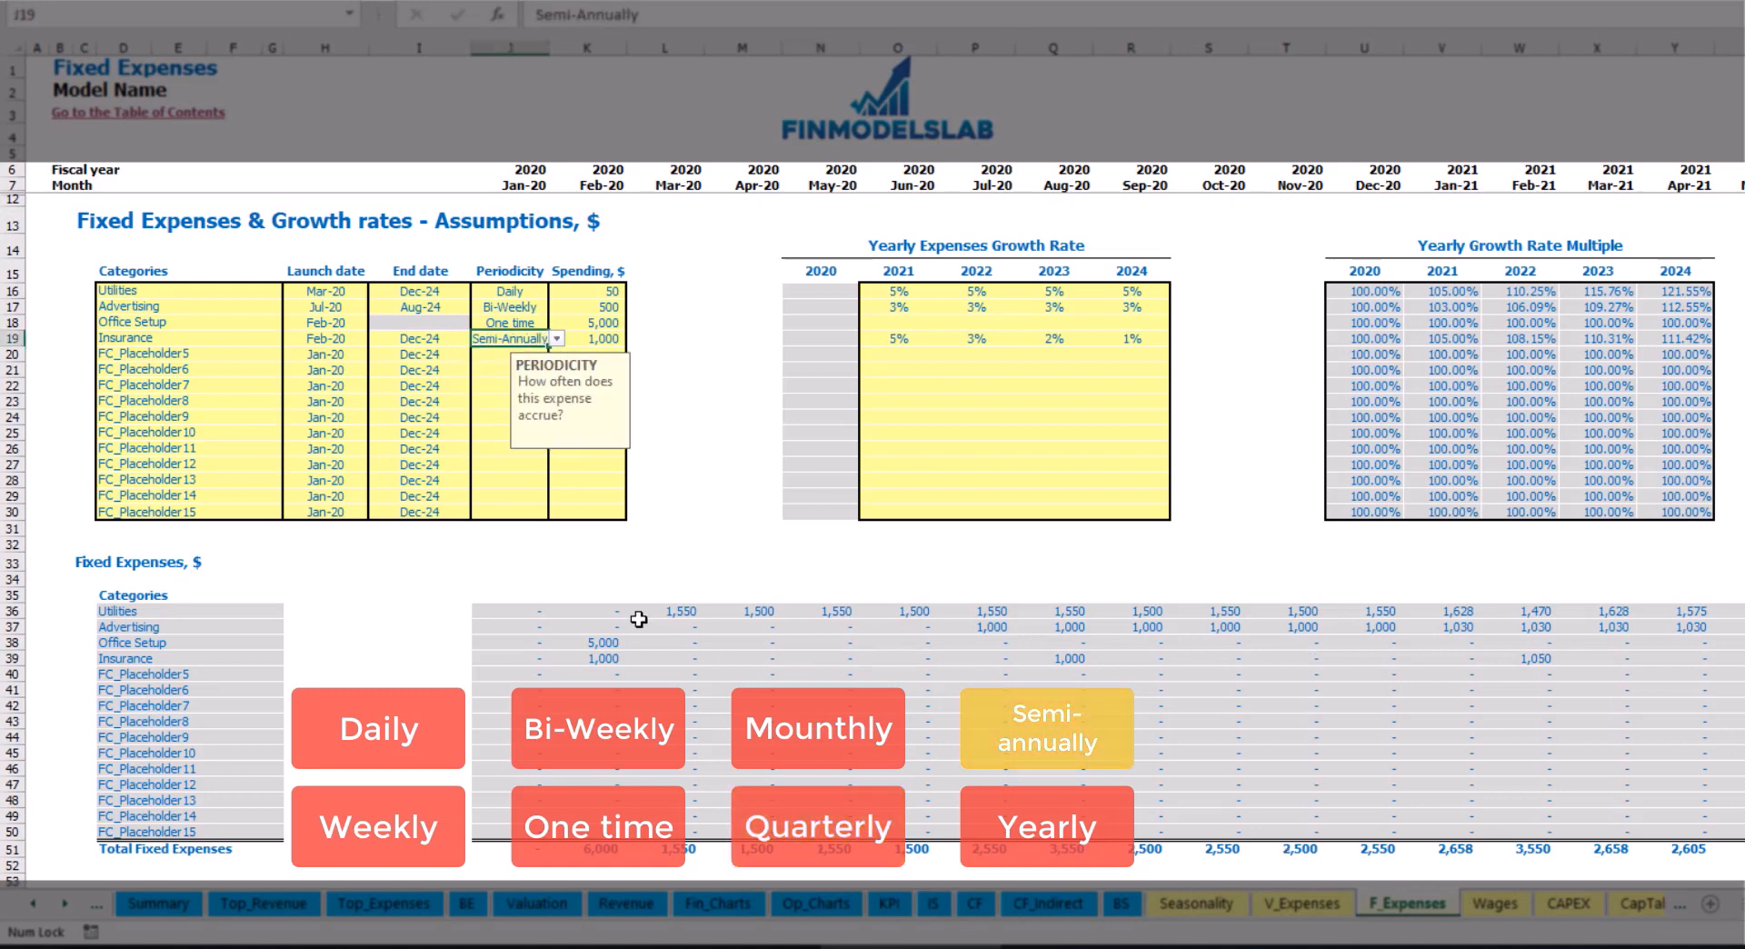
{"action": "left_click_drag", "start_coordinate": [600, 659], "coordinate": [1455, 659]}
{"action": "left_click", "coordinate": [1536, 674]}
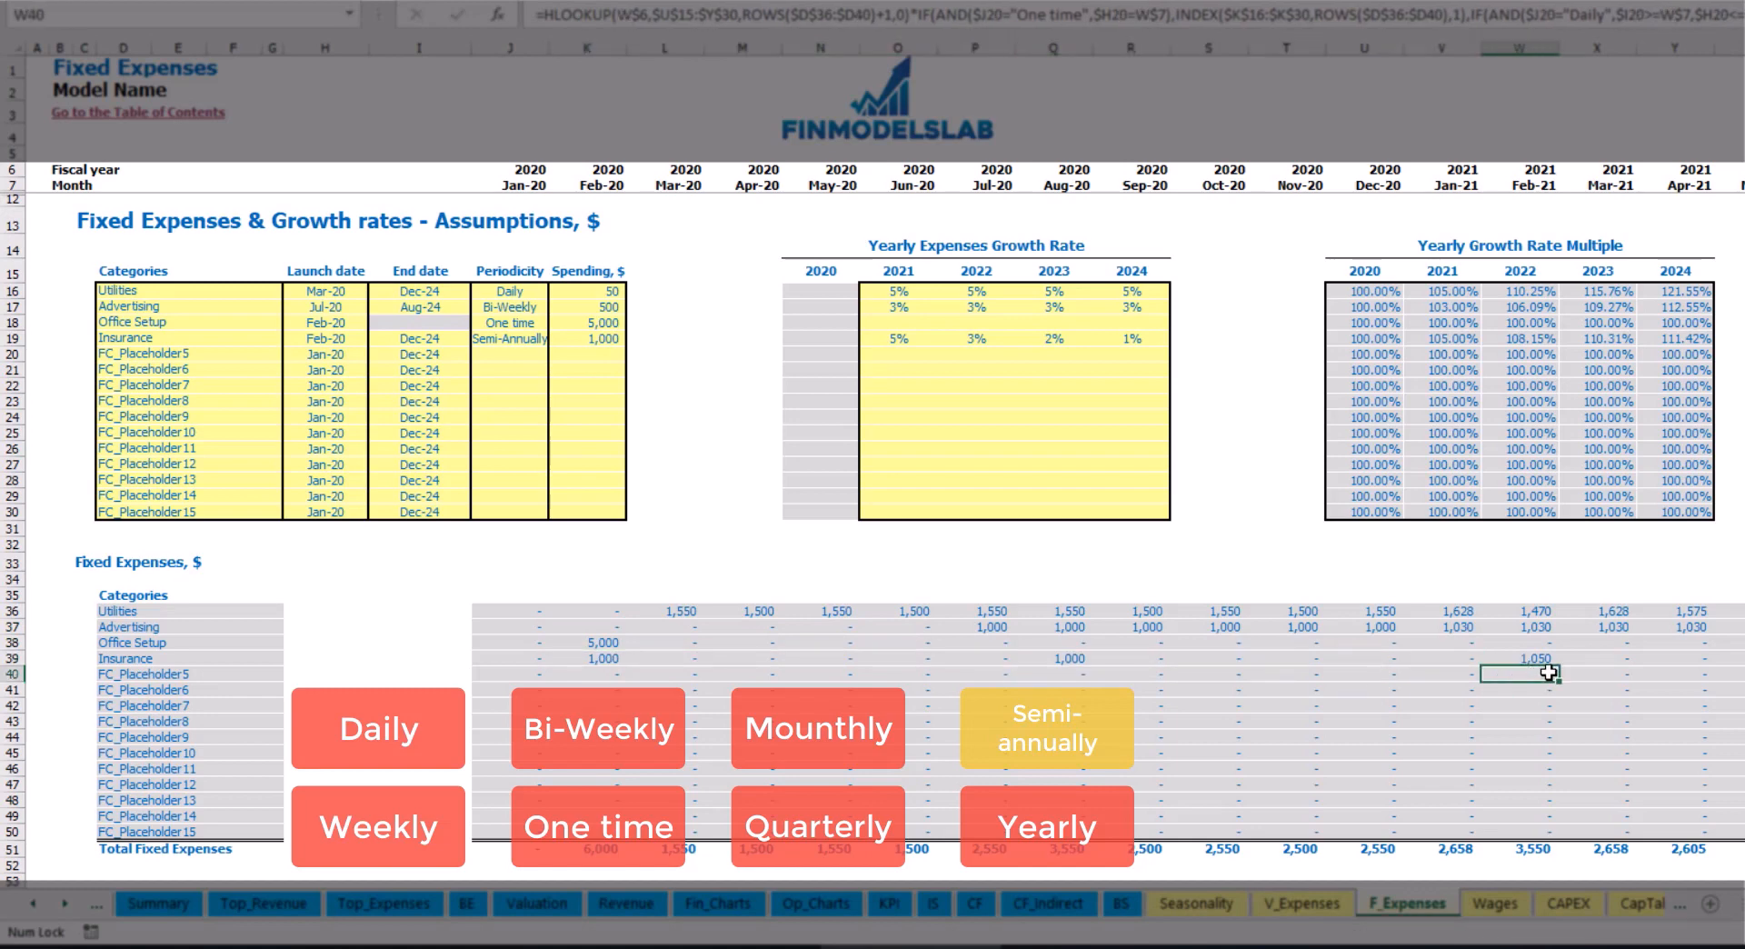
Set Insurance's periodicity to Yearly and check its expenses from Feb-20 to Feb-21
{"action": "left_click", "coordinate": [535, 341]}
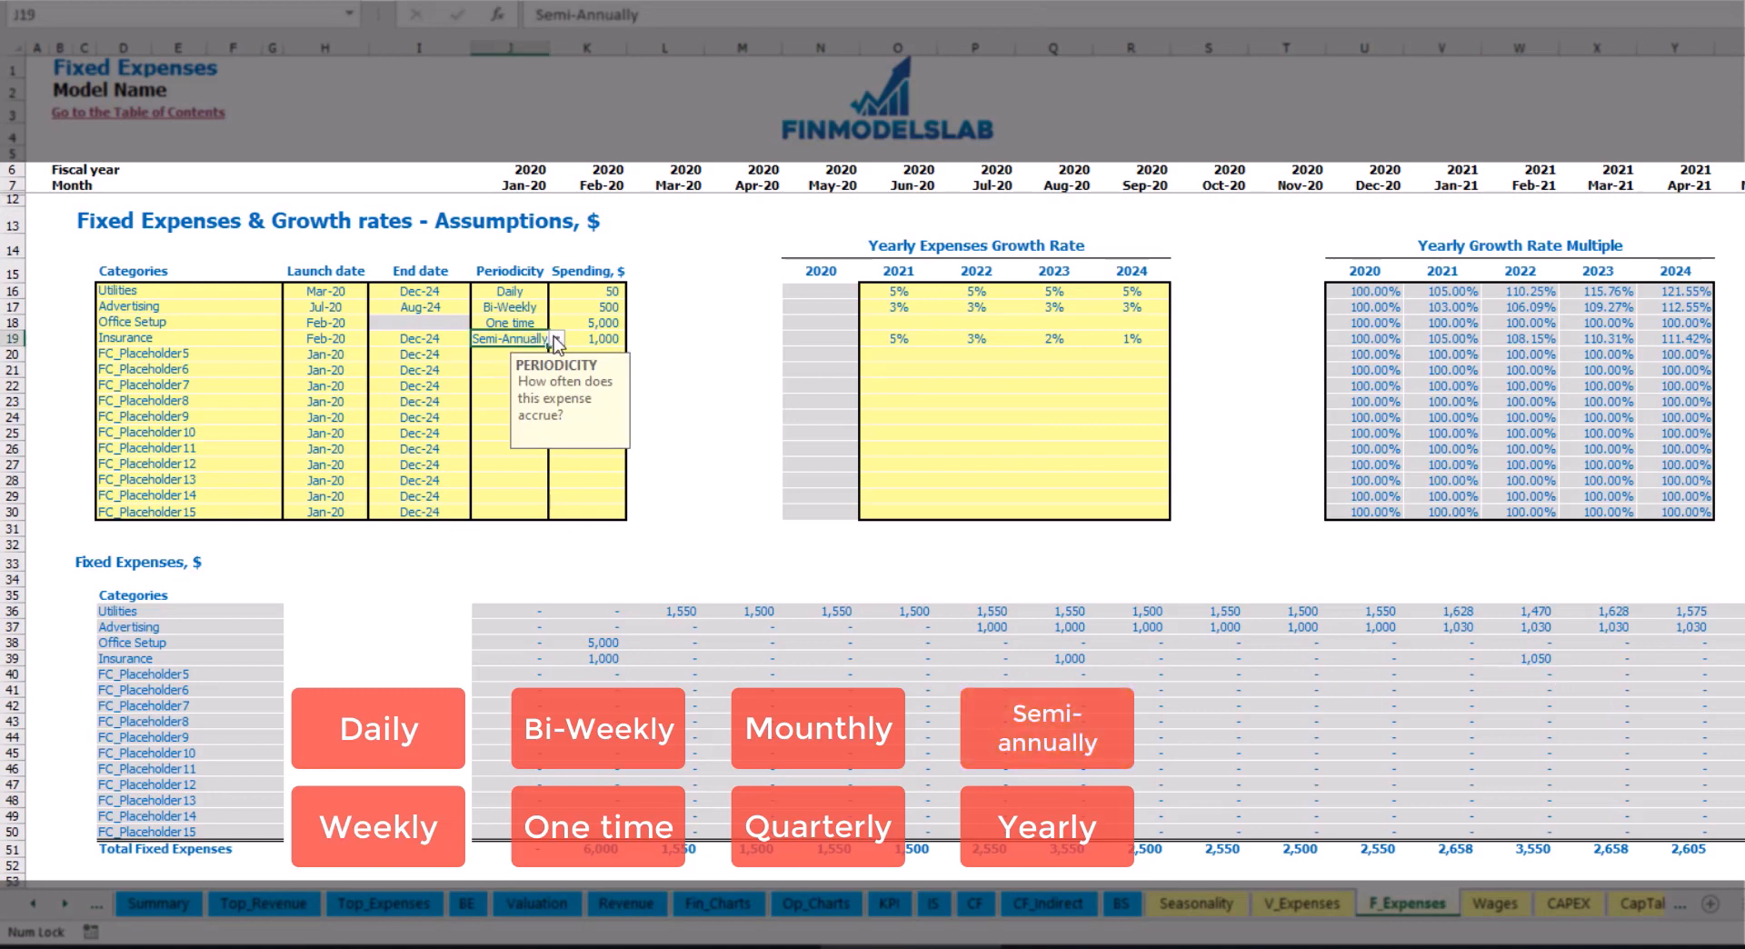
{"action": "left_click", "coordinate": [556, 338]}
{"action": "left_click", "coordinate": [498, 456]}
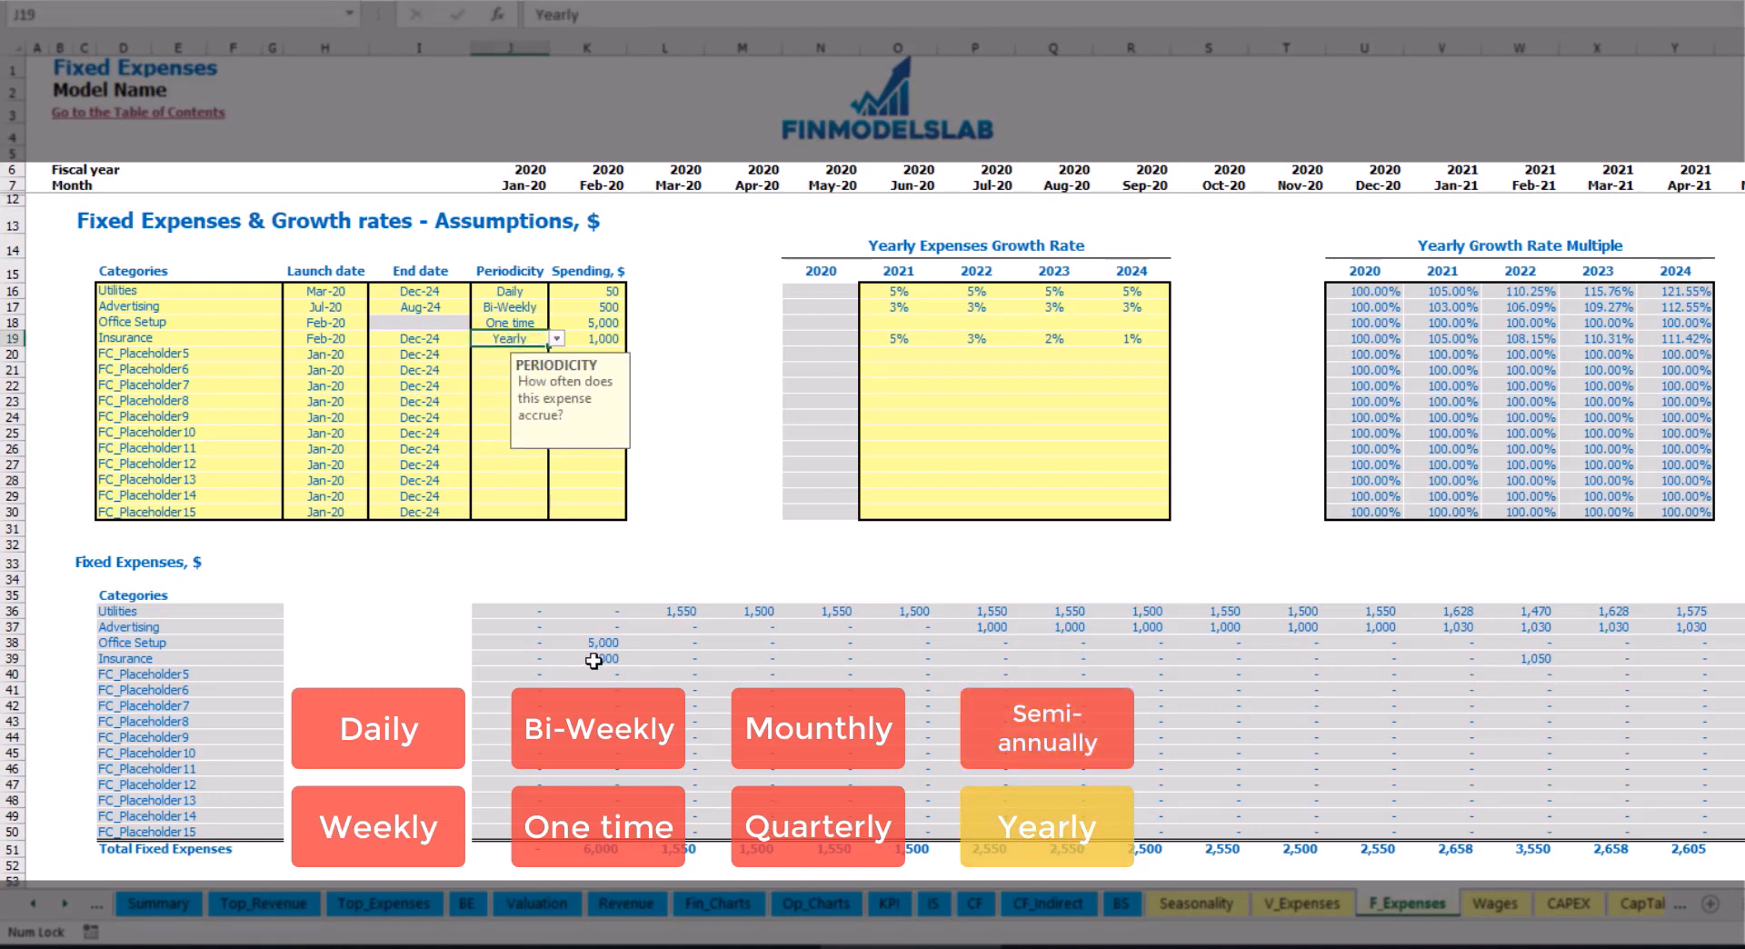
{"action": "left_click_drag", "start_coordinate": [594, 661], "coordinate": [1472, 661]}
{"action": "key", "text": "ctrl+v"}
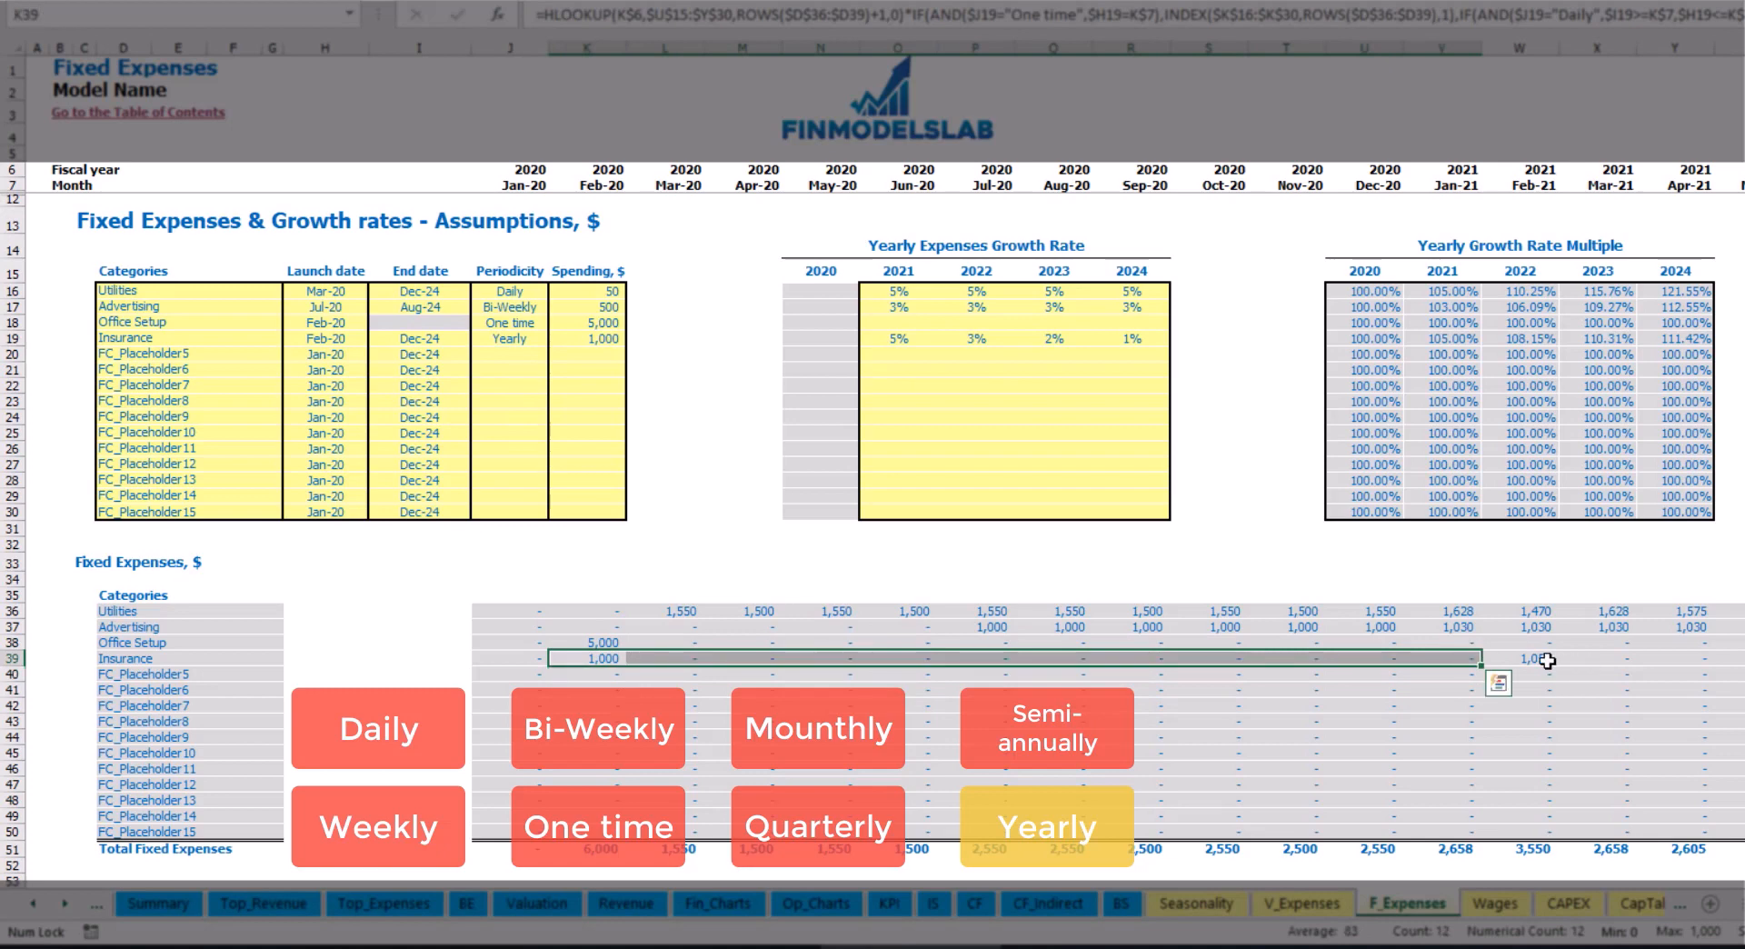
{"action": "left_click", "coordinate": [1547, 661]}
Check Insurance's launch and end dates, and review the monthly amounts in the Fixed Expenses table
{"action": "left_click", "coordinate": [338, 339]}
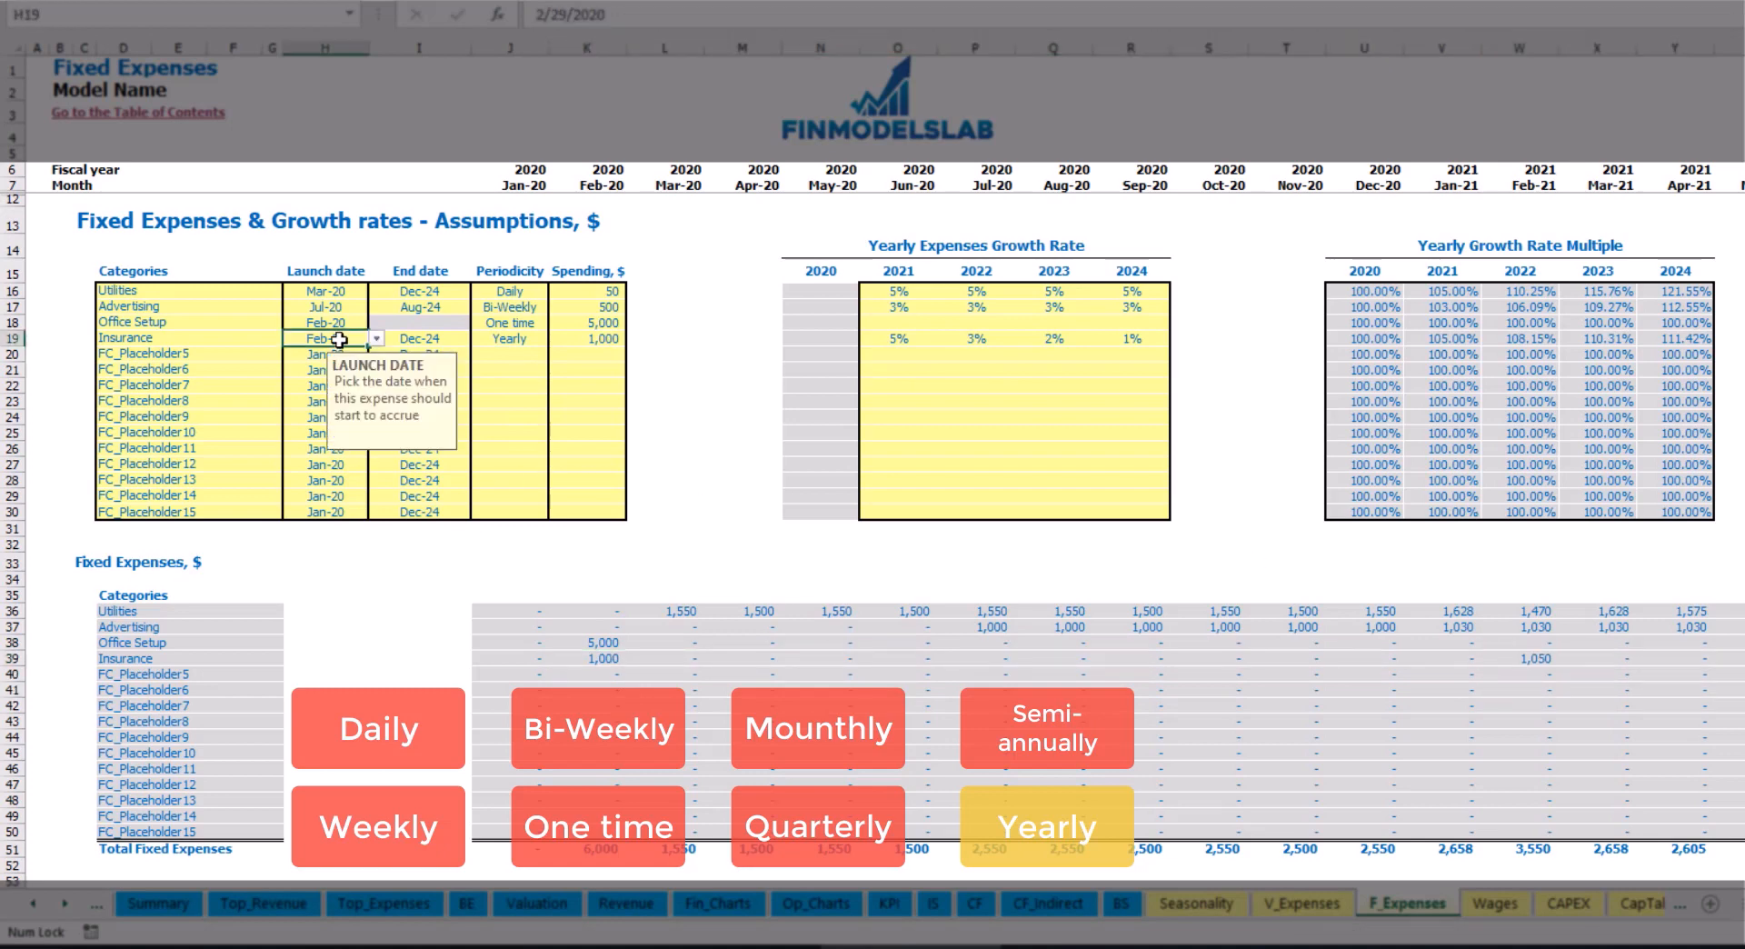
{"action": "left_click", "coordinate": [415, 337]}
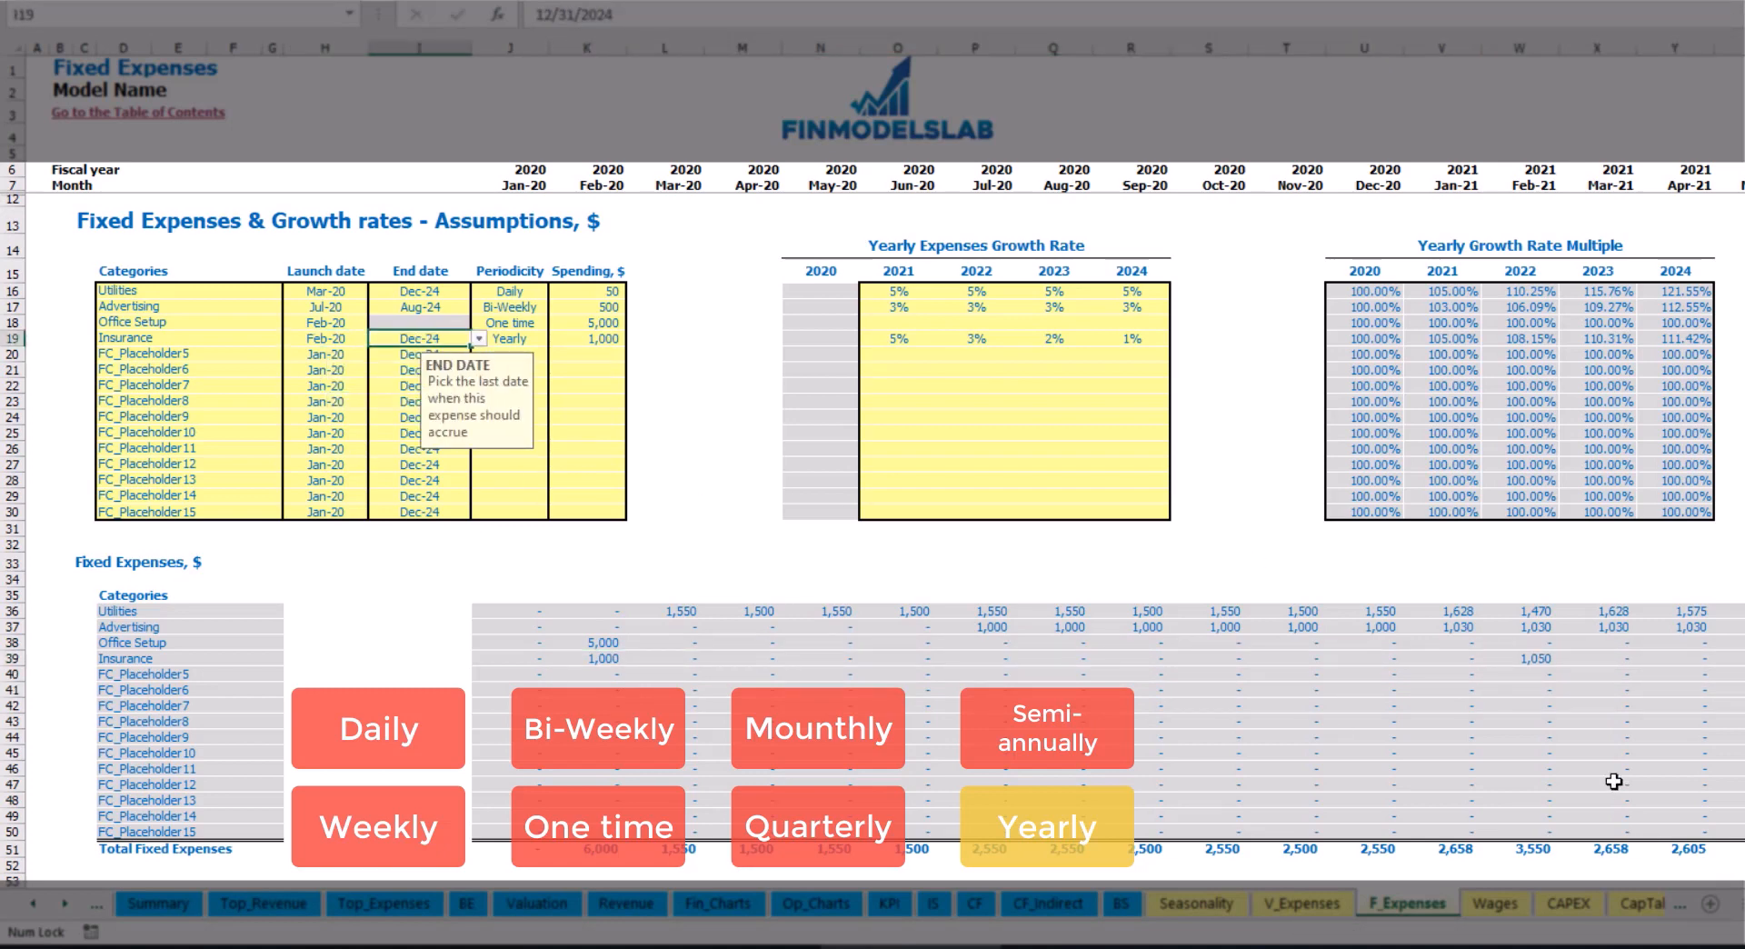
{"action": "left_click", "coordinate": [1222, 511]}
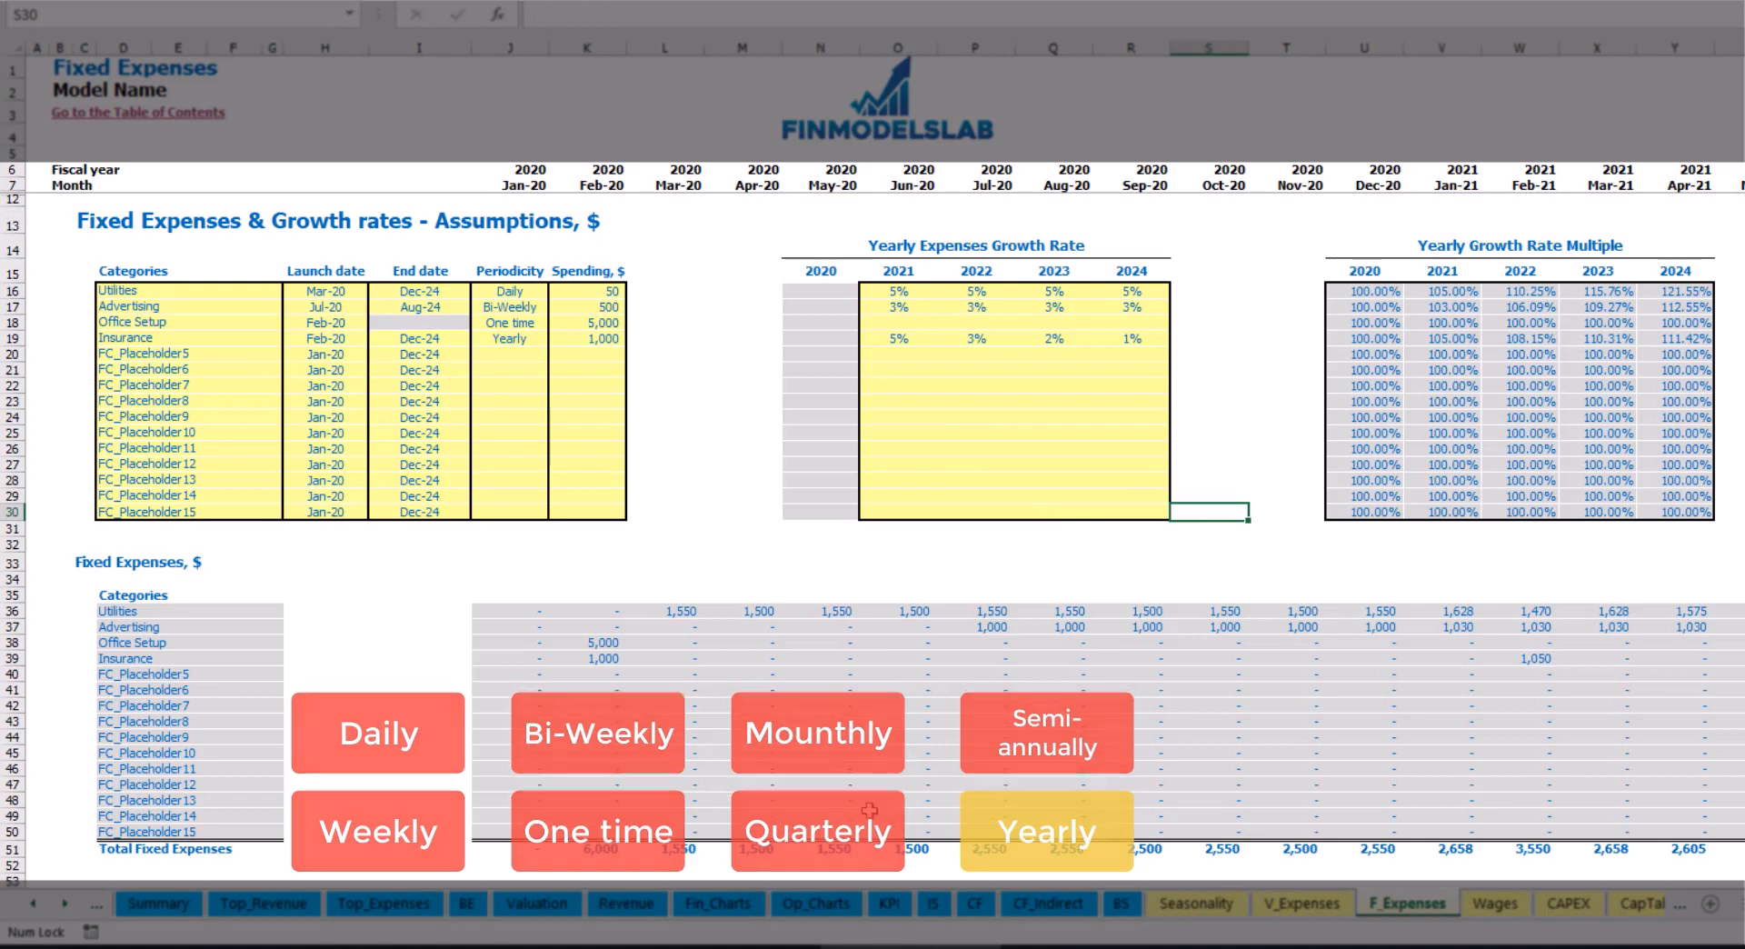
{"action": "left_click_drag", "start_coordinate": [506, 620], "coordinate": [1597, 824]}
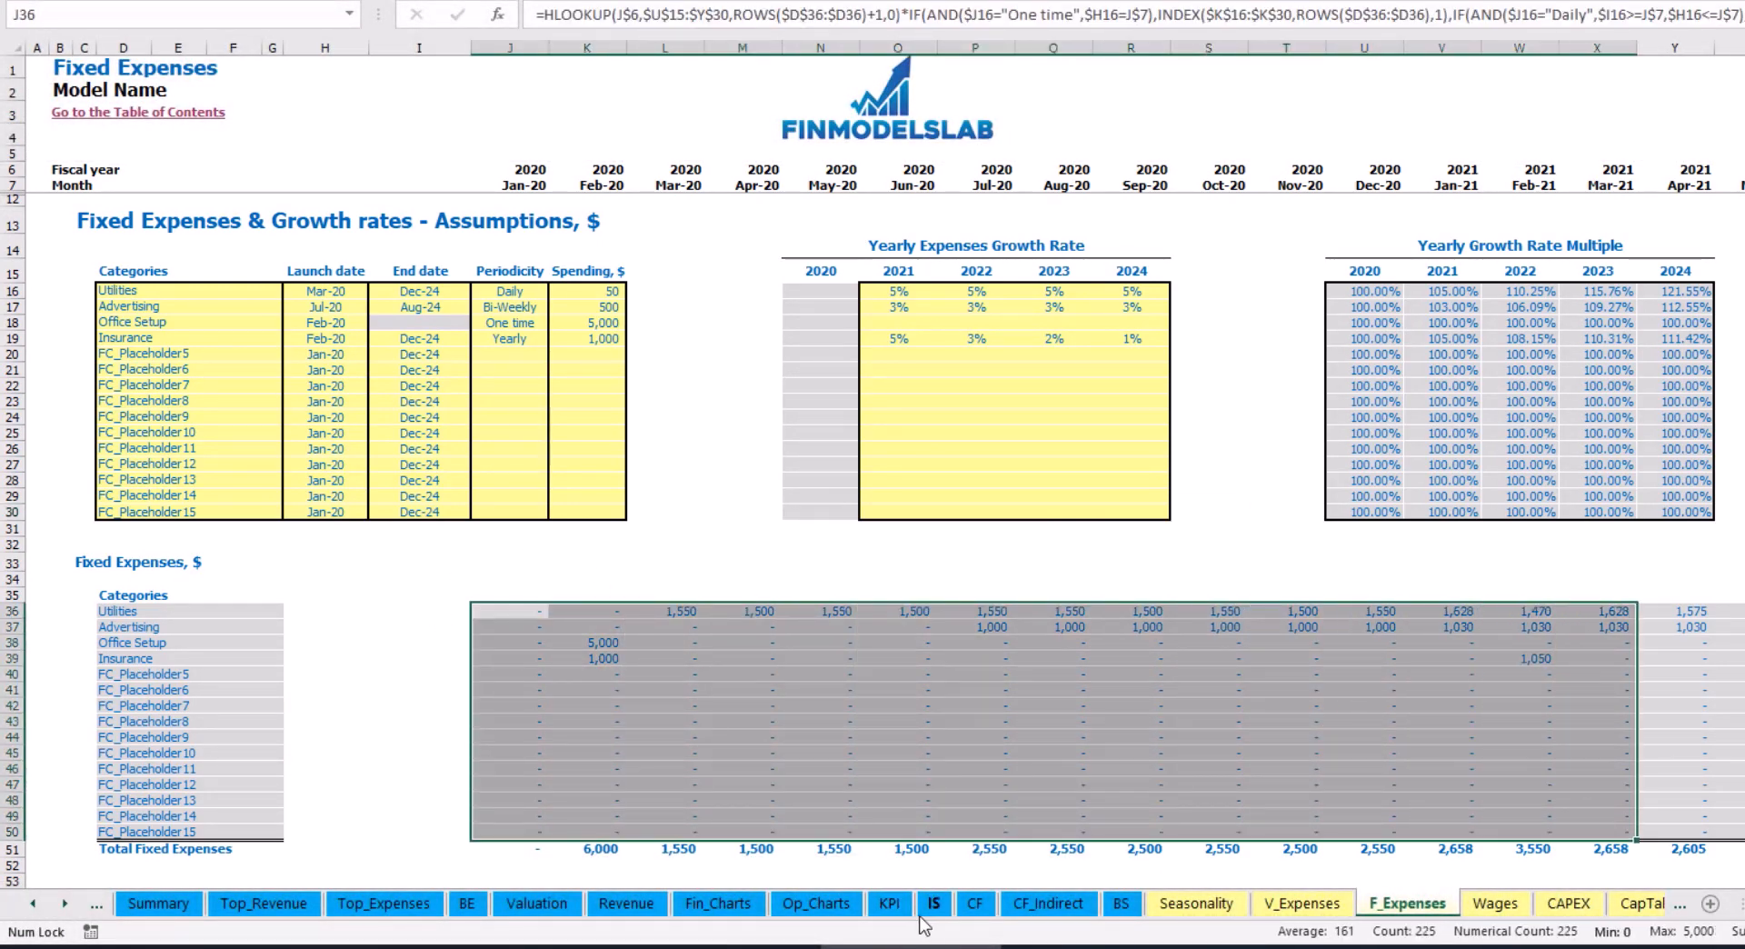
Expand the Total Fixed Expenses group on the IS sheet and review its rows from Utilities to FC_Placeholder15
{"action": "left_click", "coordinate": [929, 905]}
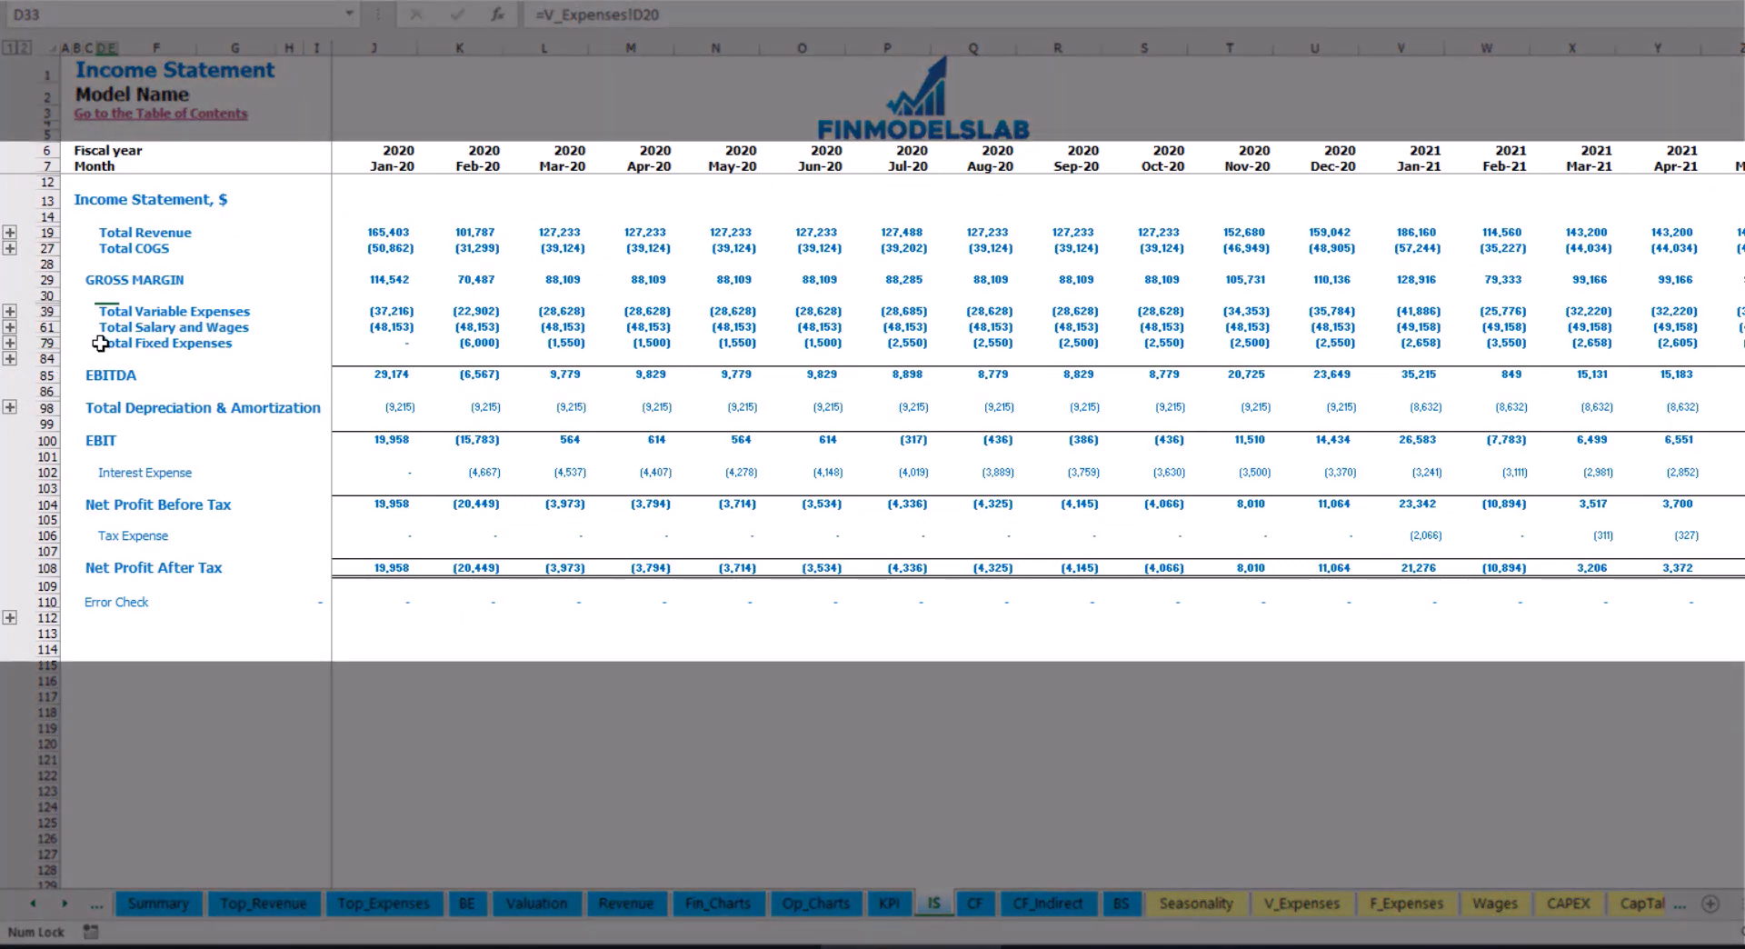
{"action": "left_click", "coordinate": [94, 344]}
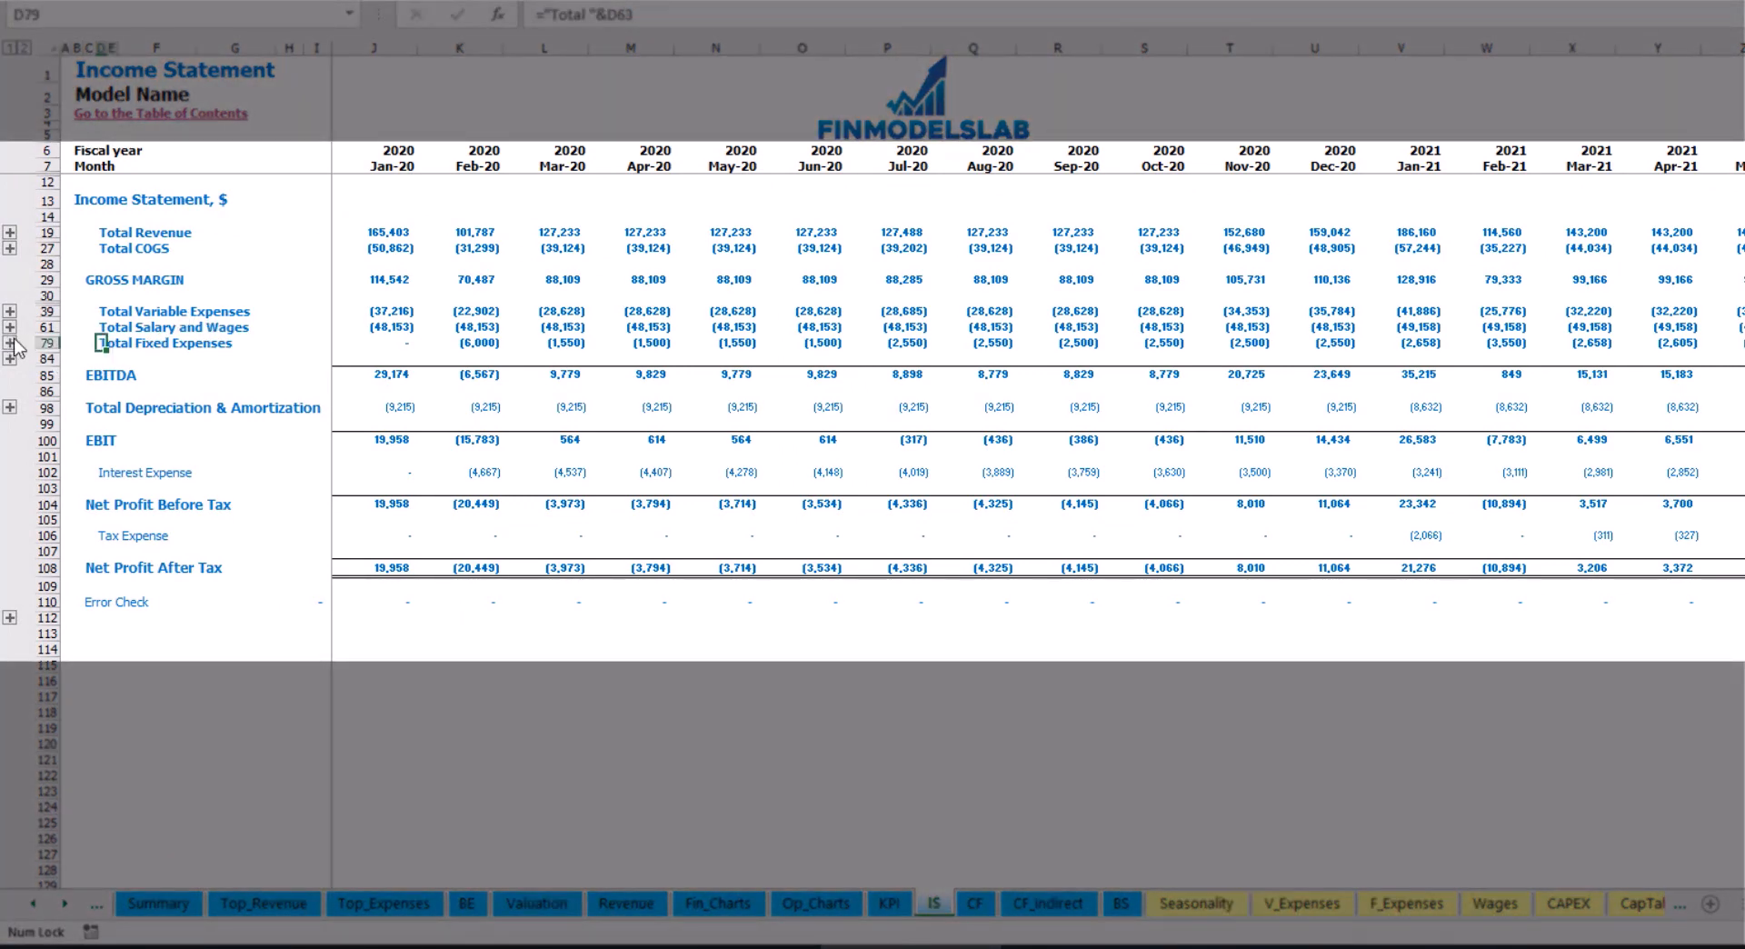
{"action": "left_click", "coordinate": [10, 343]}
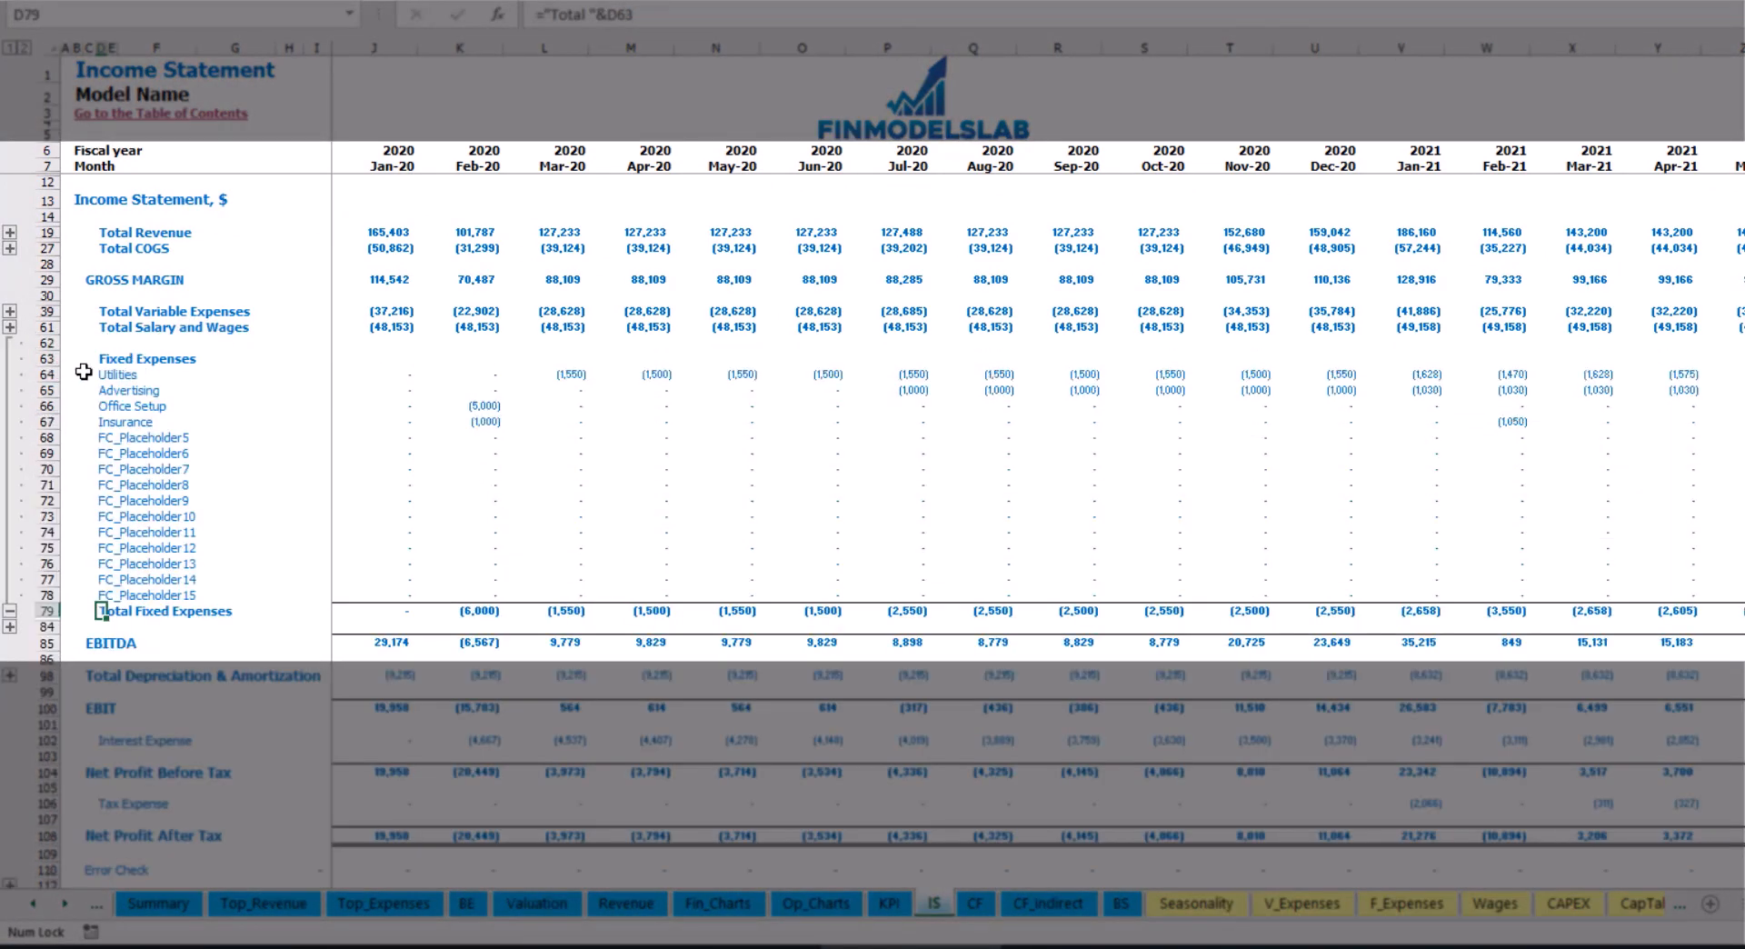
{"action": "left_click_drag", "start_coordinate": [54, 375], "coordinate": [55, 423]}
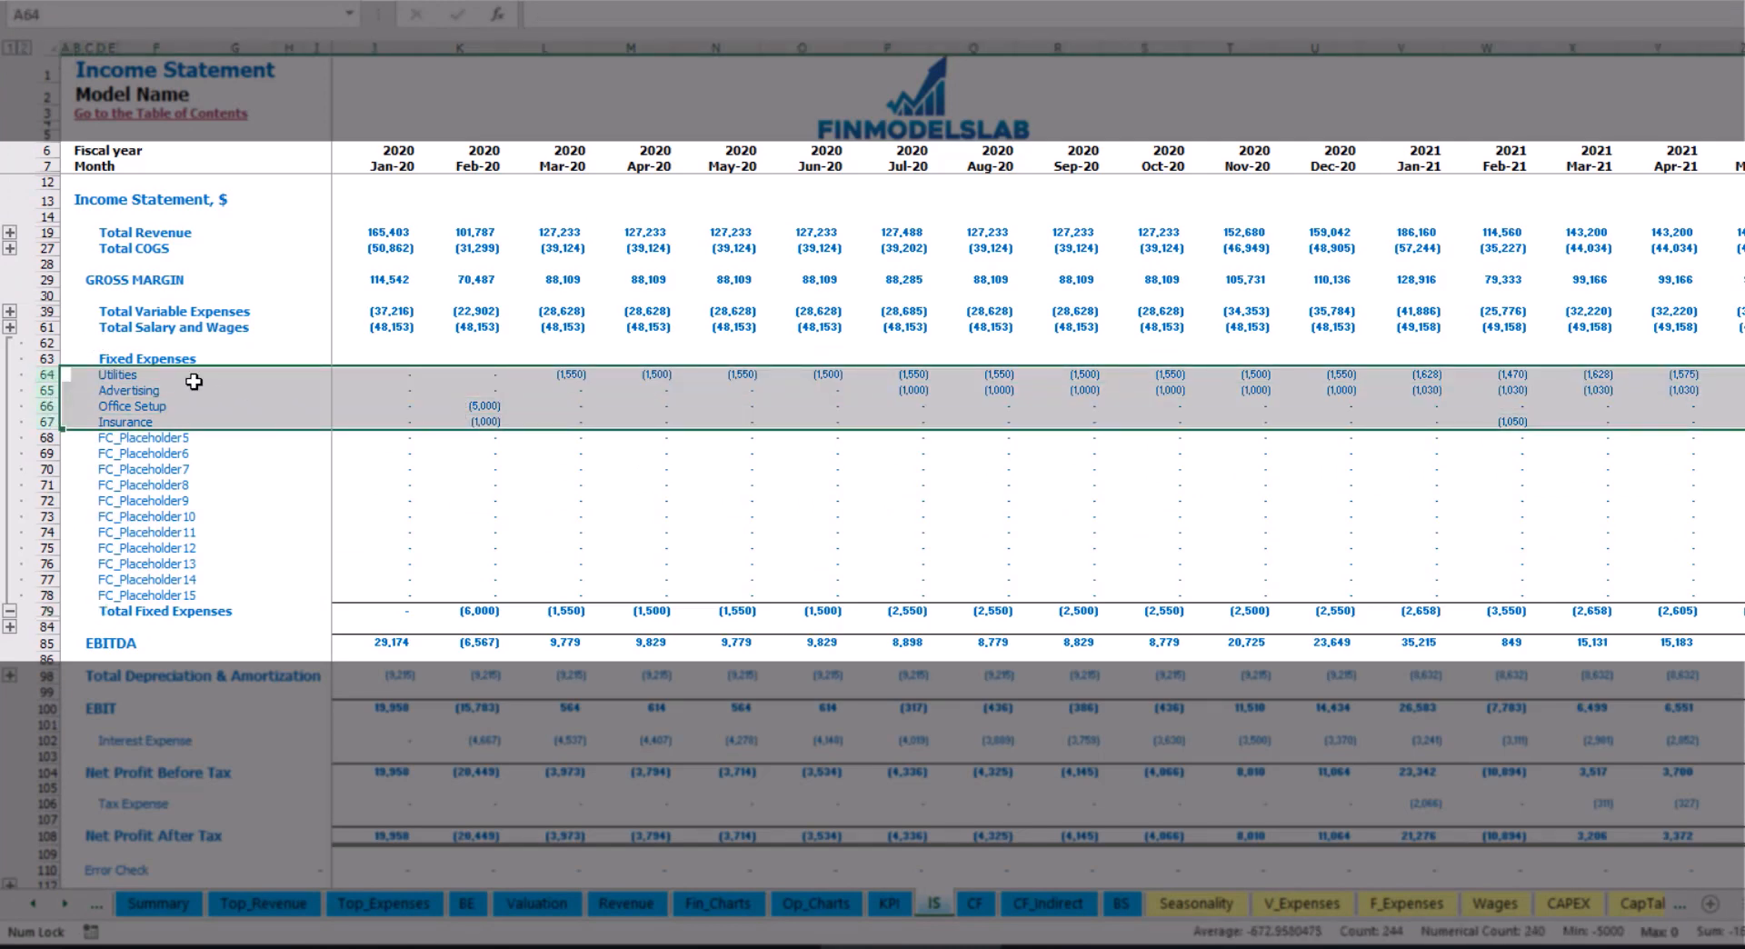
{"action": "left_click_drag", "start_coordinate": [109, 372], "coordinate": [115, 595]}
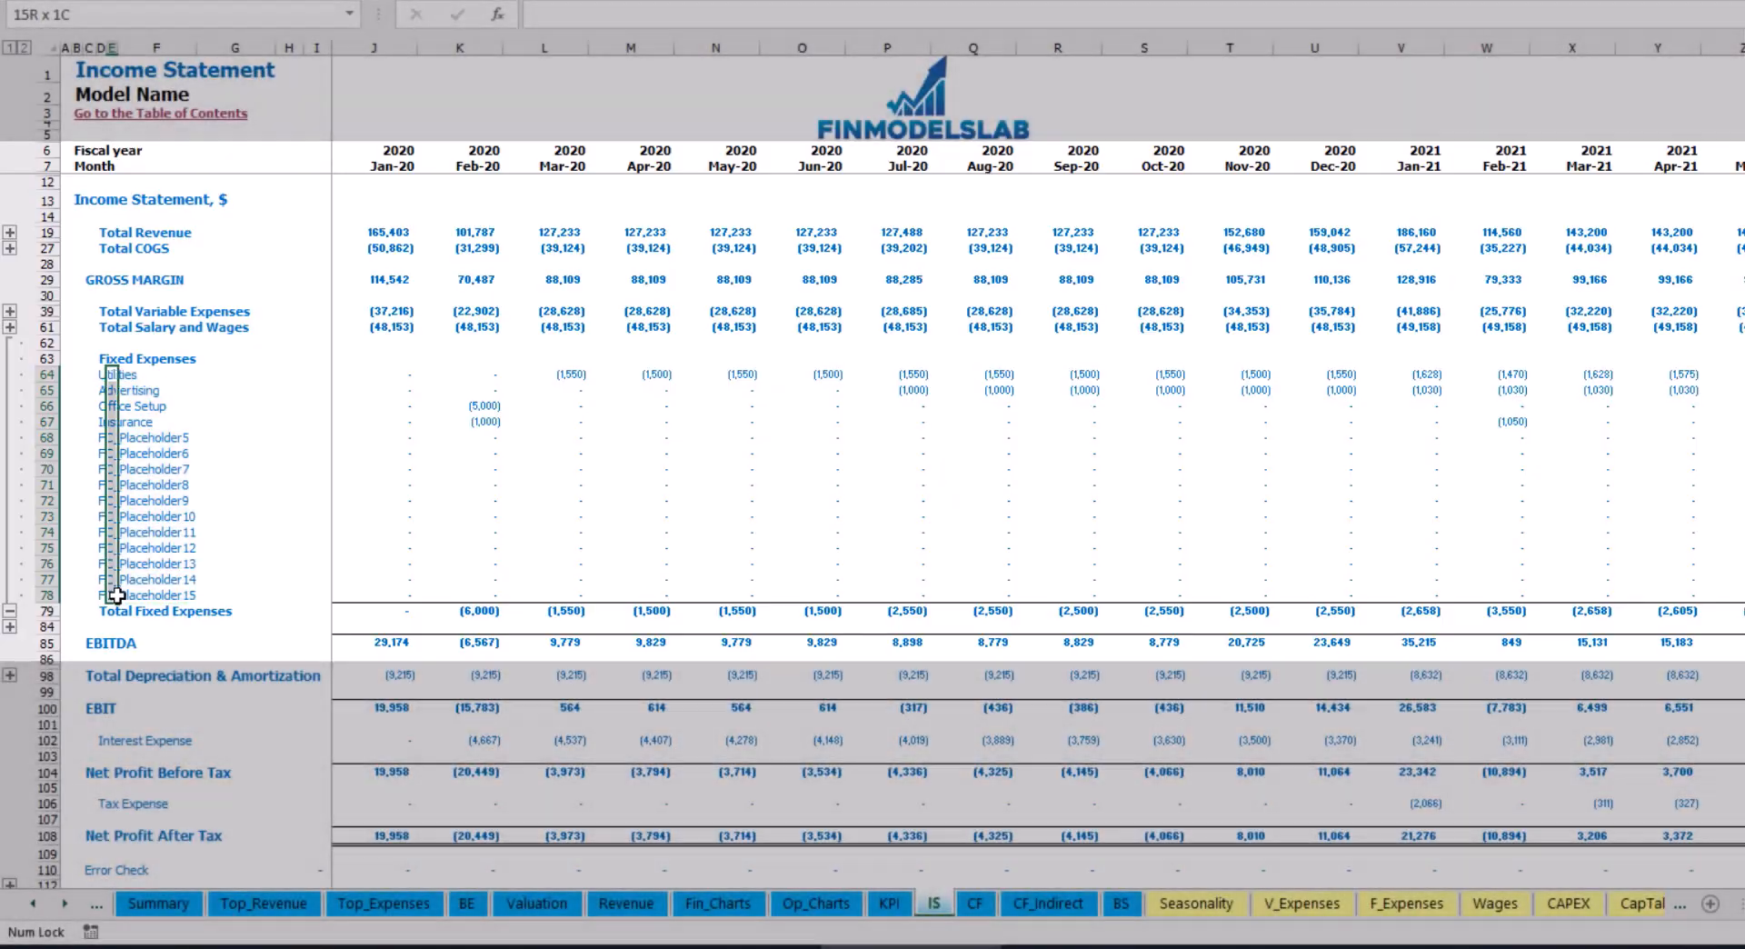
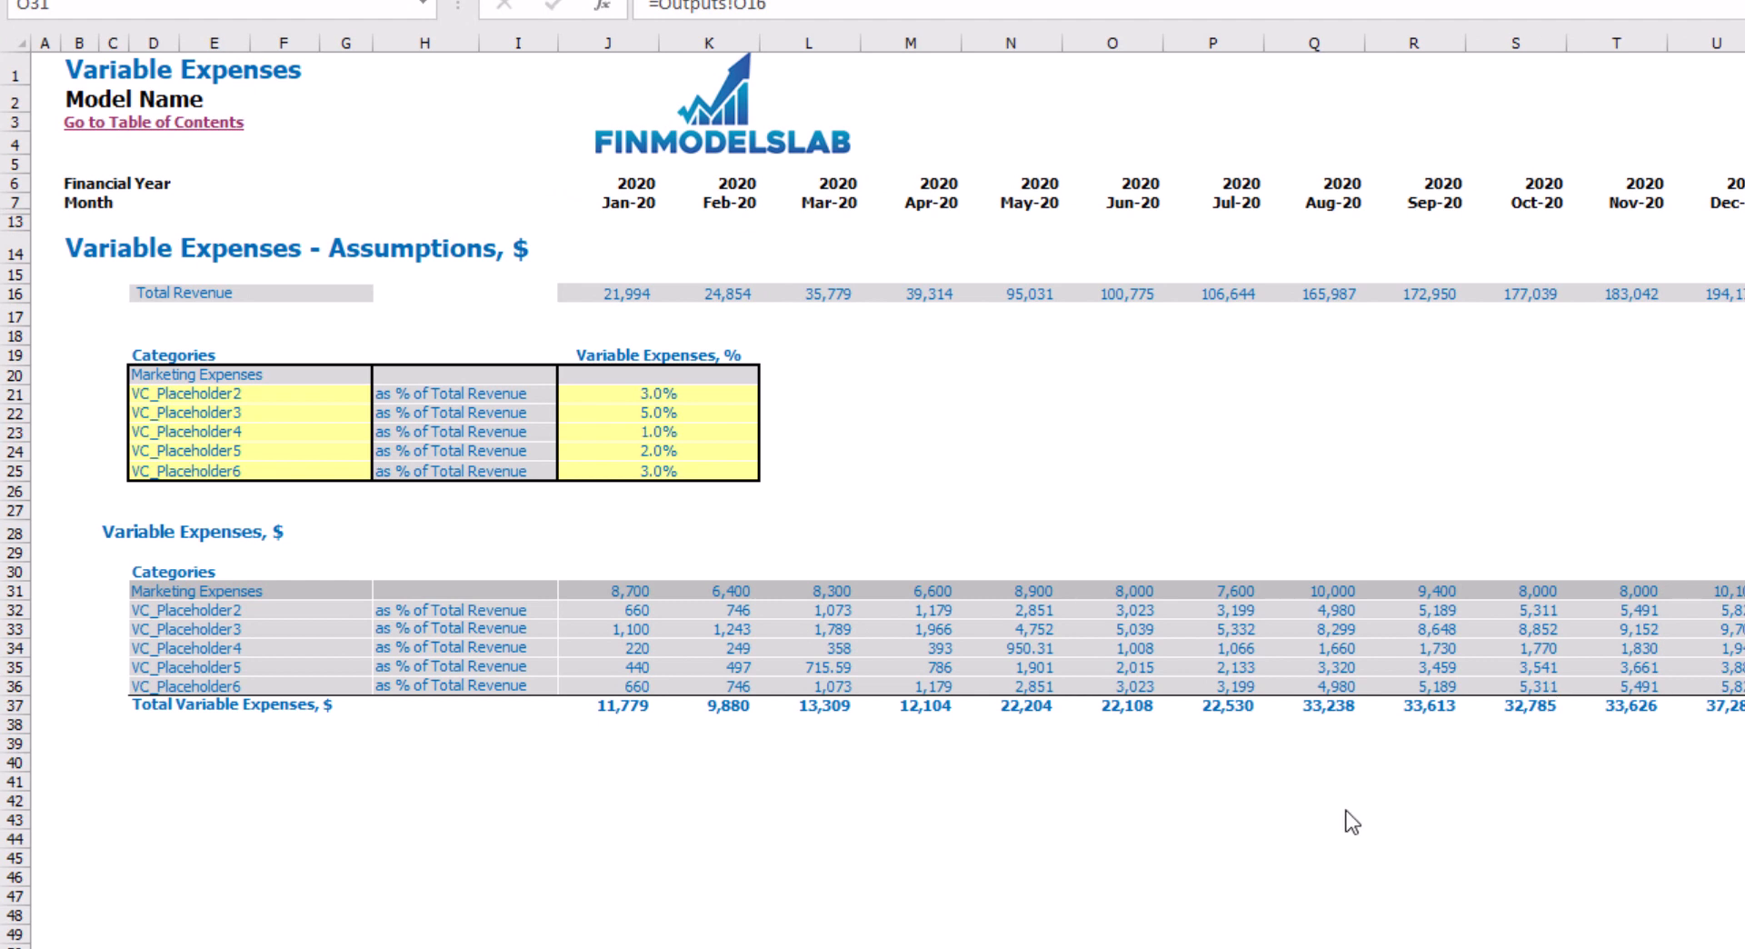
Examine the Marketing Expenses category and its percentage cell in the Variable Expenses assumptions
{"action": "left_click", "coordinate": [179, 376]}
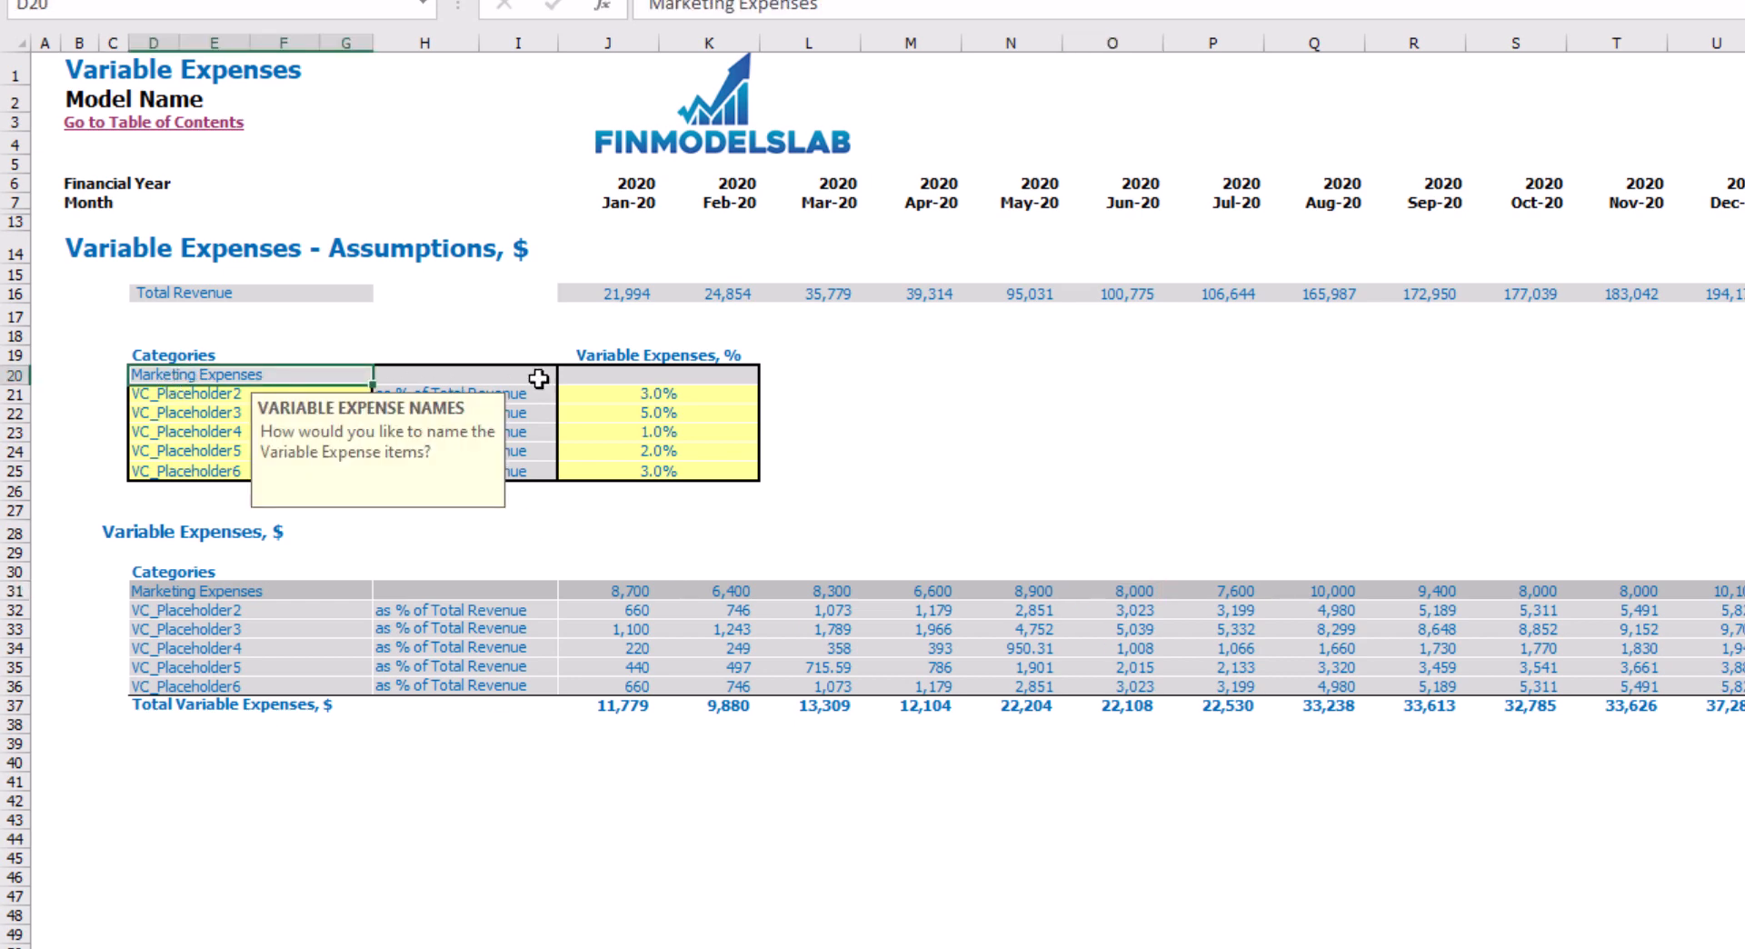
{"action": "left_click", "coordinate": [627, 376]}
{"action": "left_click_drag", "start_coordinate": [241, 374], "coordinate": [637, 376]}
{"action": "left_click", "coordinate": [910, 394]}
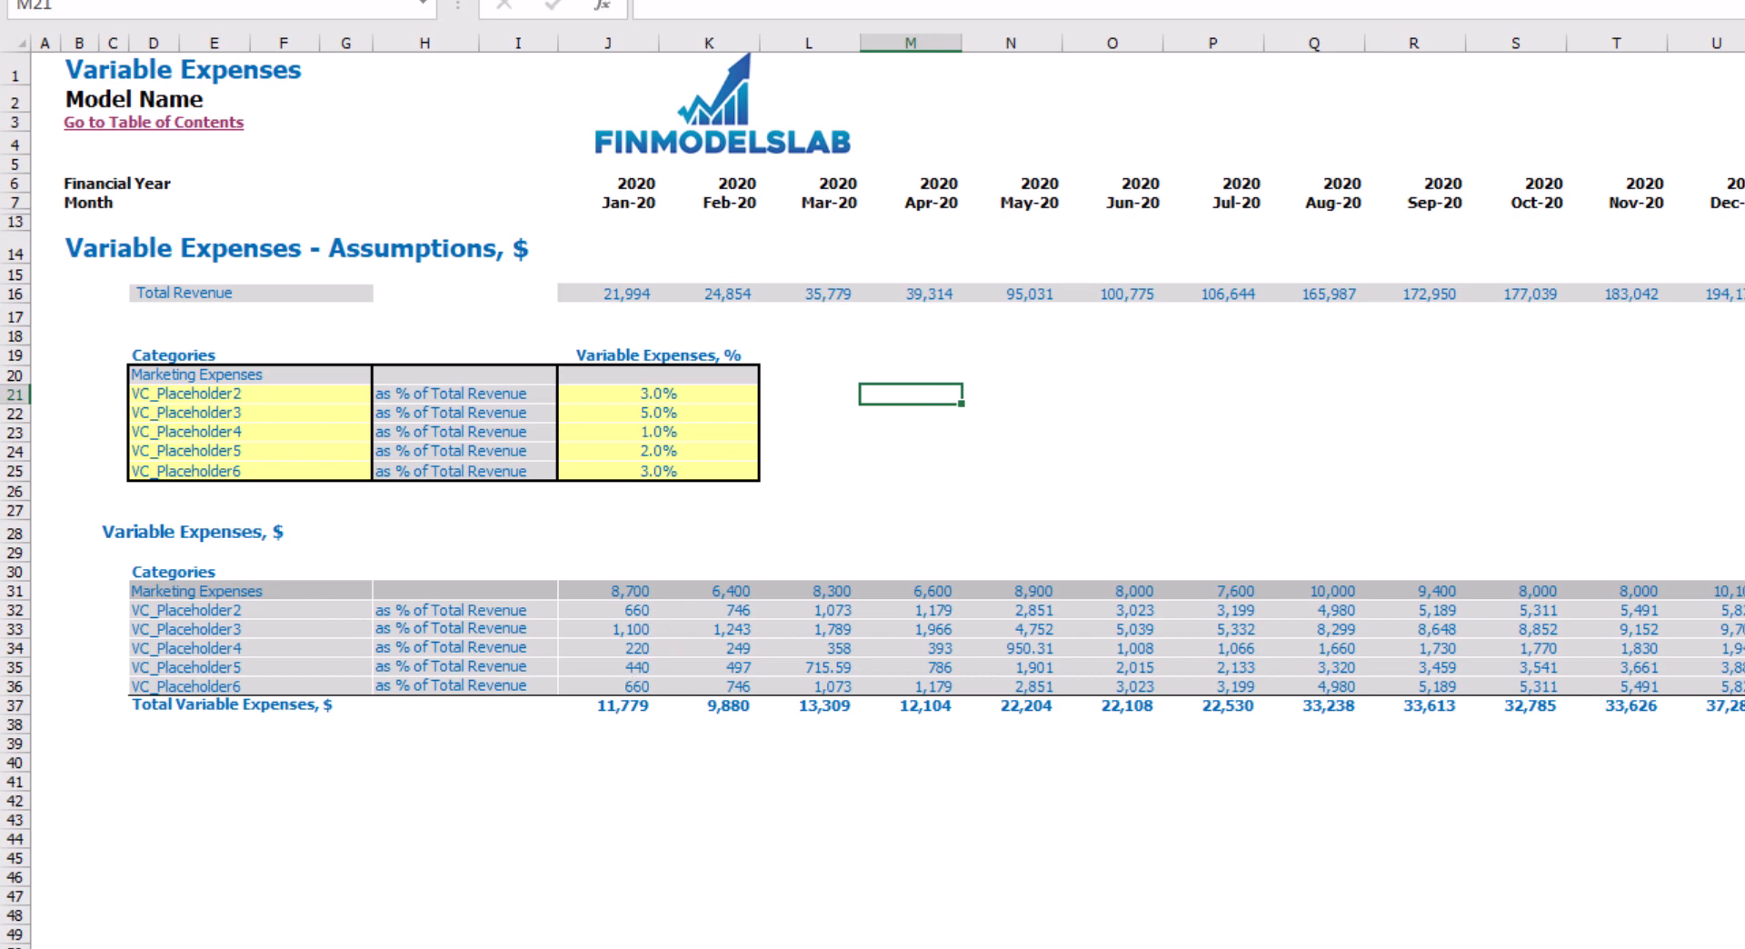
Examine the 2020–2024 Annual Marketing Expenses on the DashBoard and the marketing seasonality on the Seasonality Setup sheet
{"action": "key", "text": "ctrl+Page_Up"}
{"action": "left_click_drag", "start_coordinate": [414, 390], "coordinate": [945, 418]}
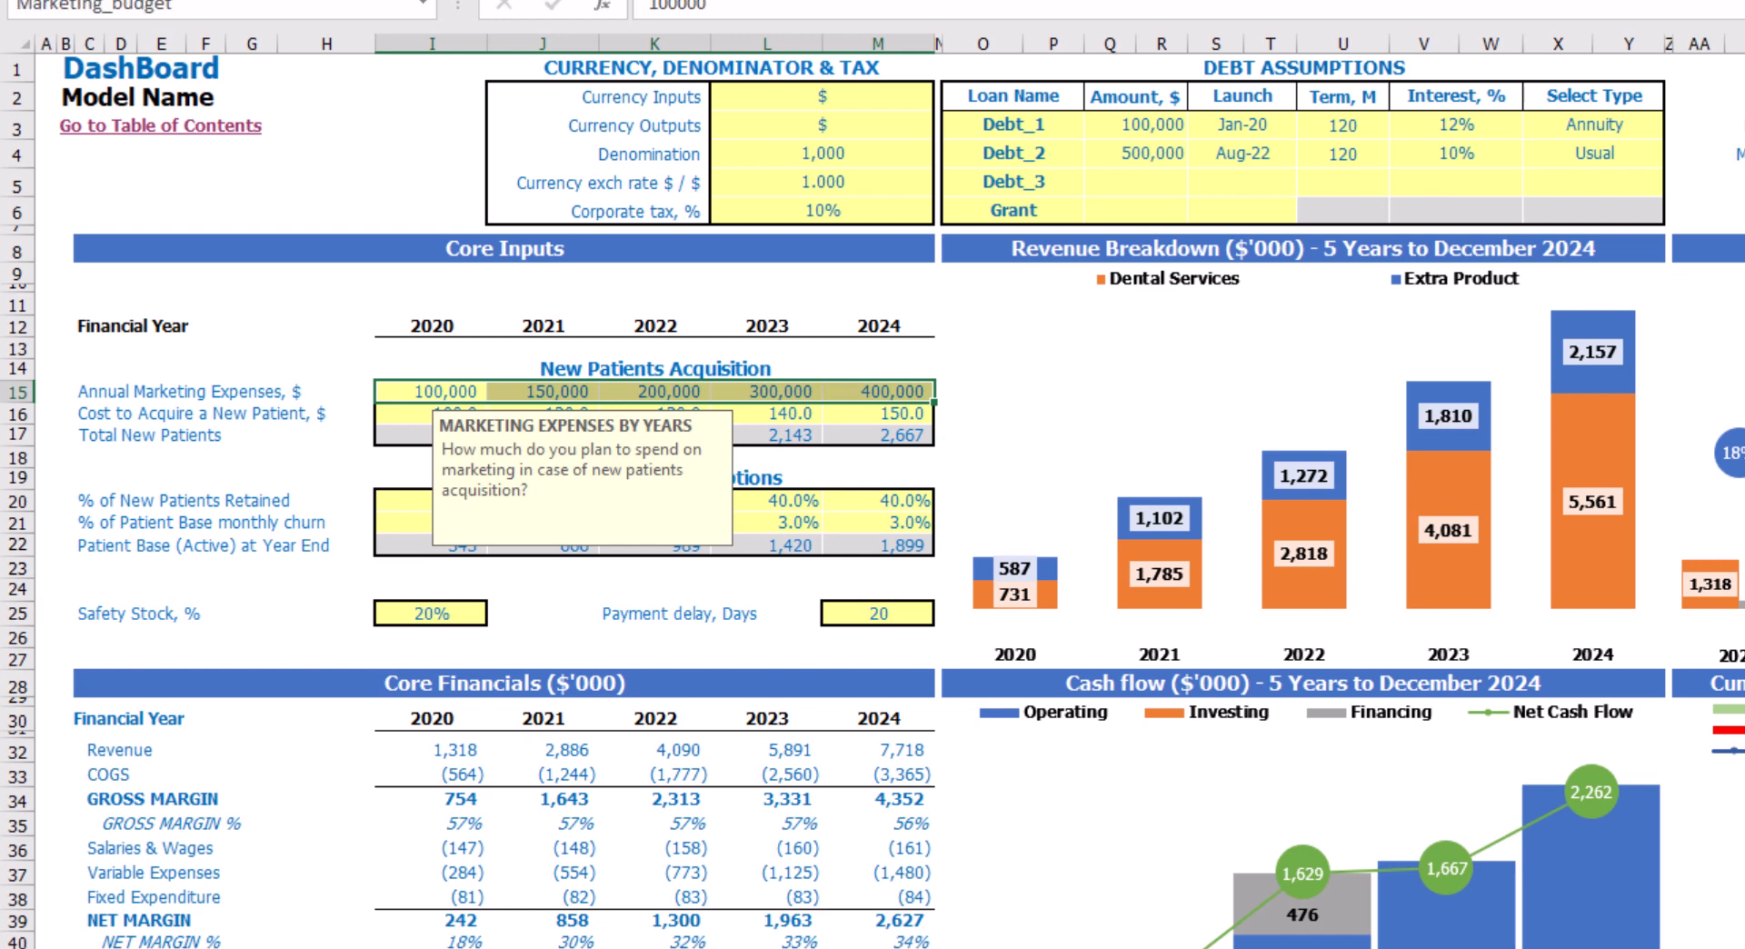
{"action": "key", "text": "ctrl+Page_Down"}
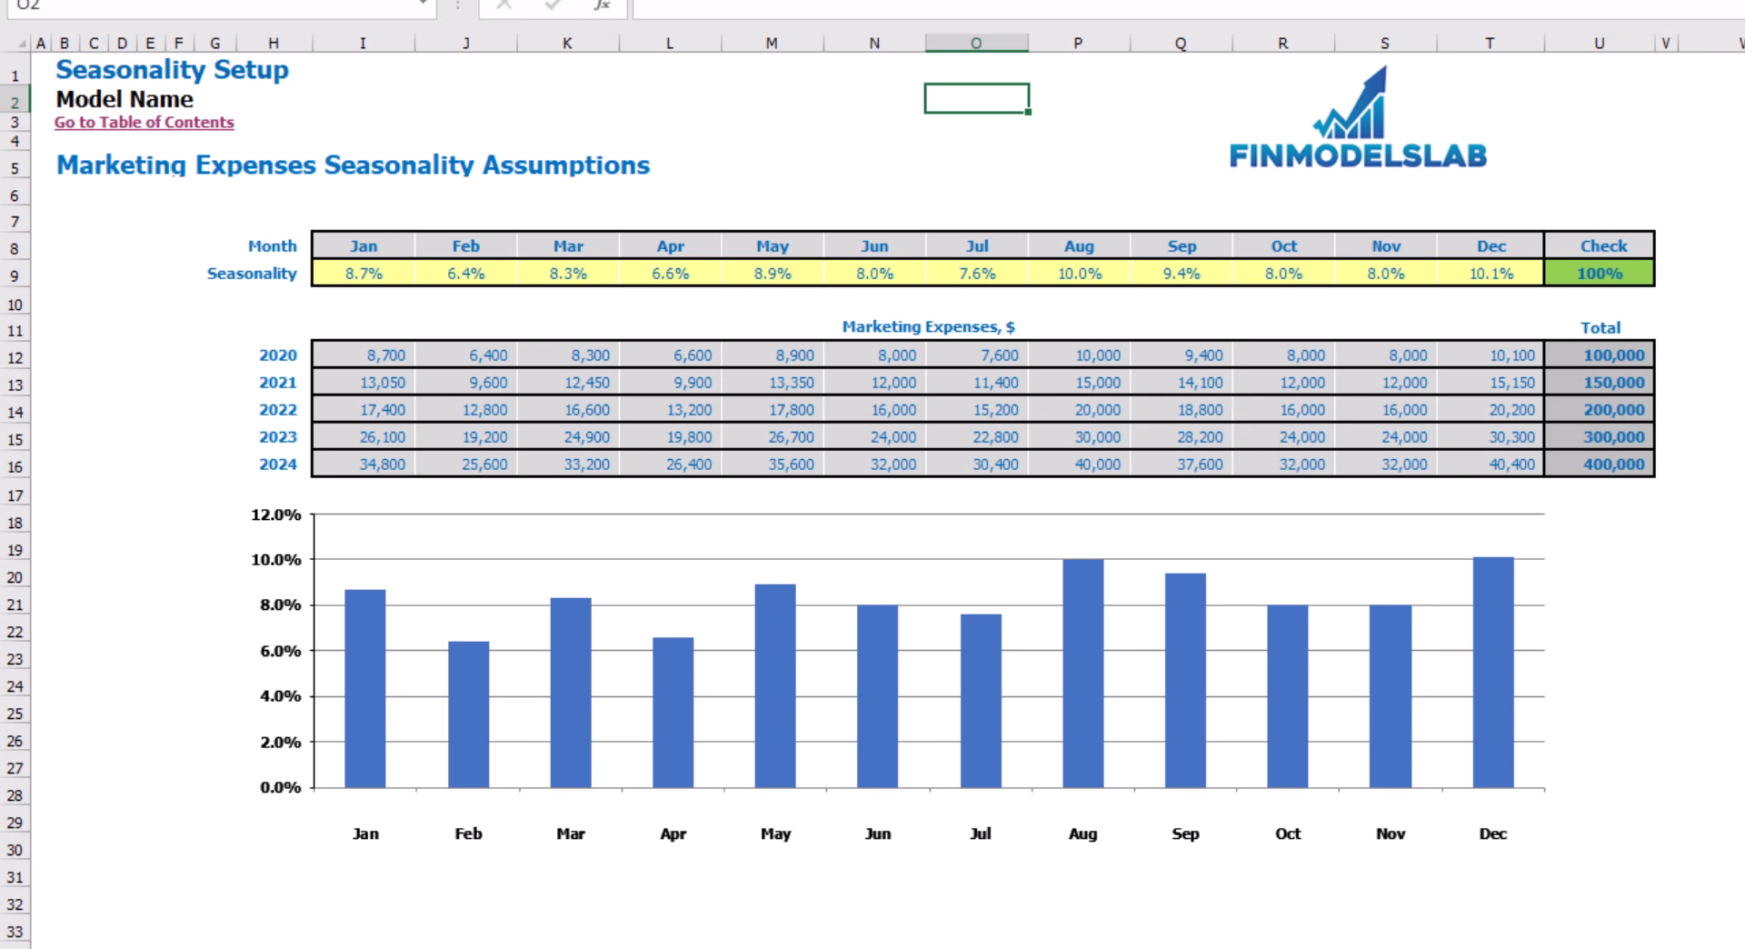
Return to the Variable Expenses sheet and review the names and revenue percentages of VC_Placeholder2 to VC_Placeholder6
{"action": "key", "text": "ctrl+Page_Down"}
{"action": "left_click_drag", "start_coordinate": [185, 394], "coordinate": [190, 471]}
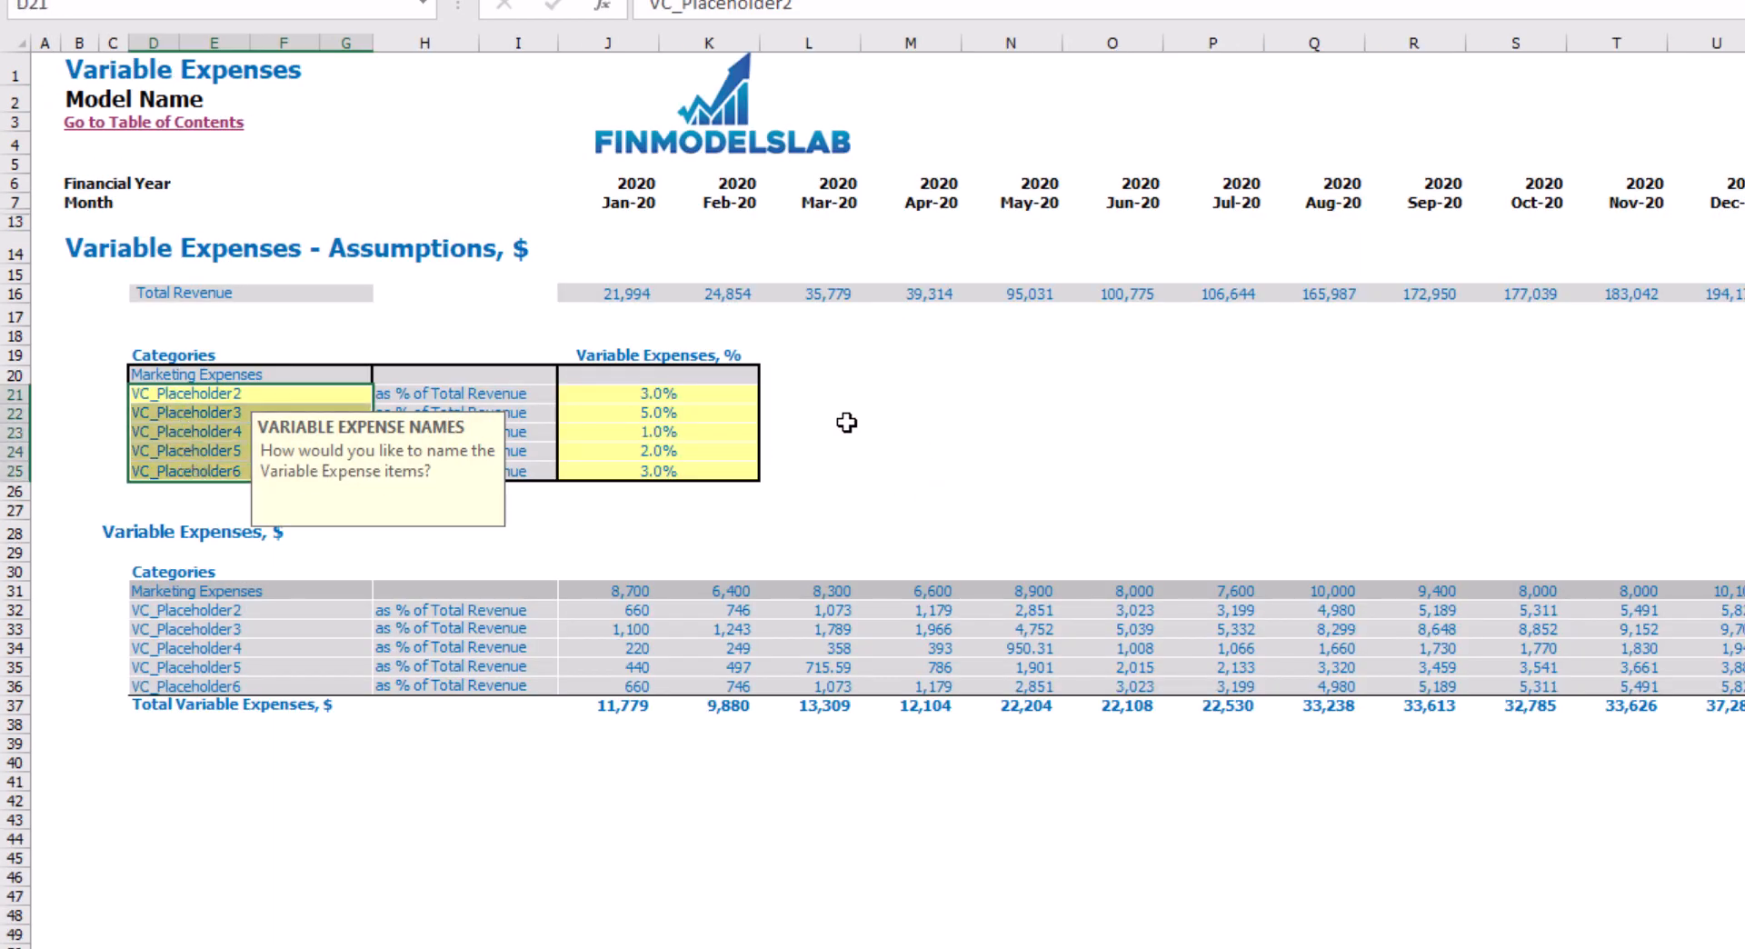
{"action": "left_click_drag", "start_coordinate": [683, 392], "coordinate": [677, 471]}
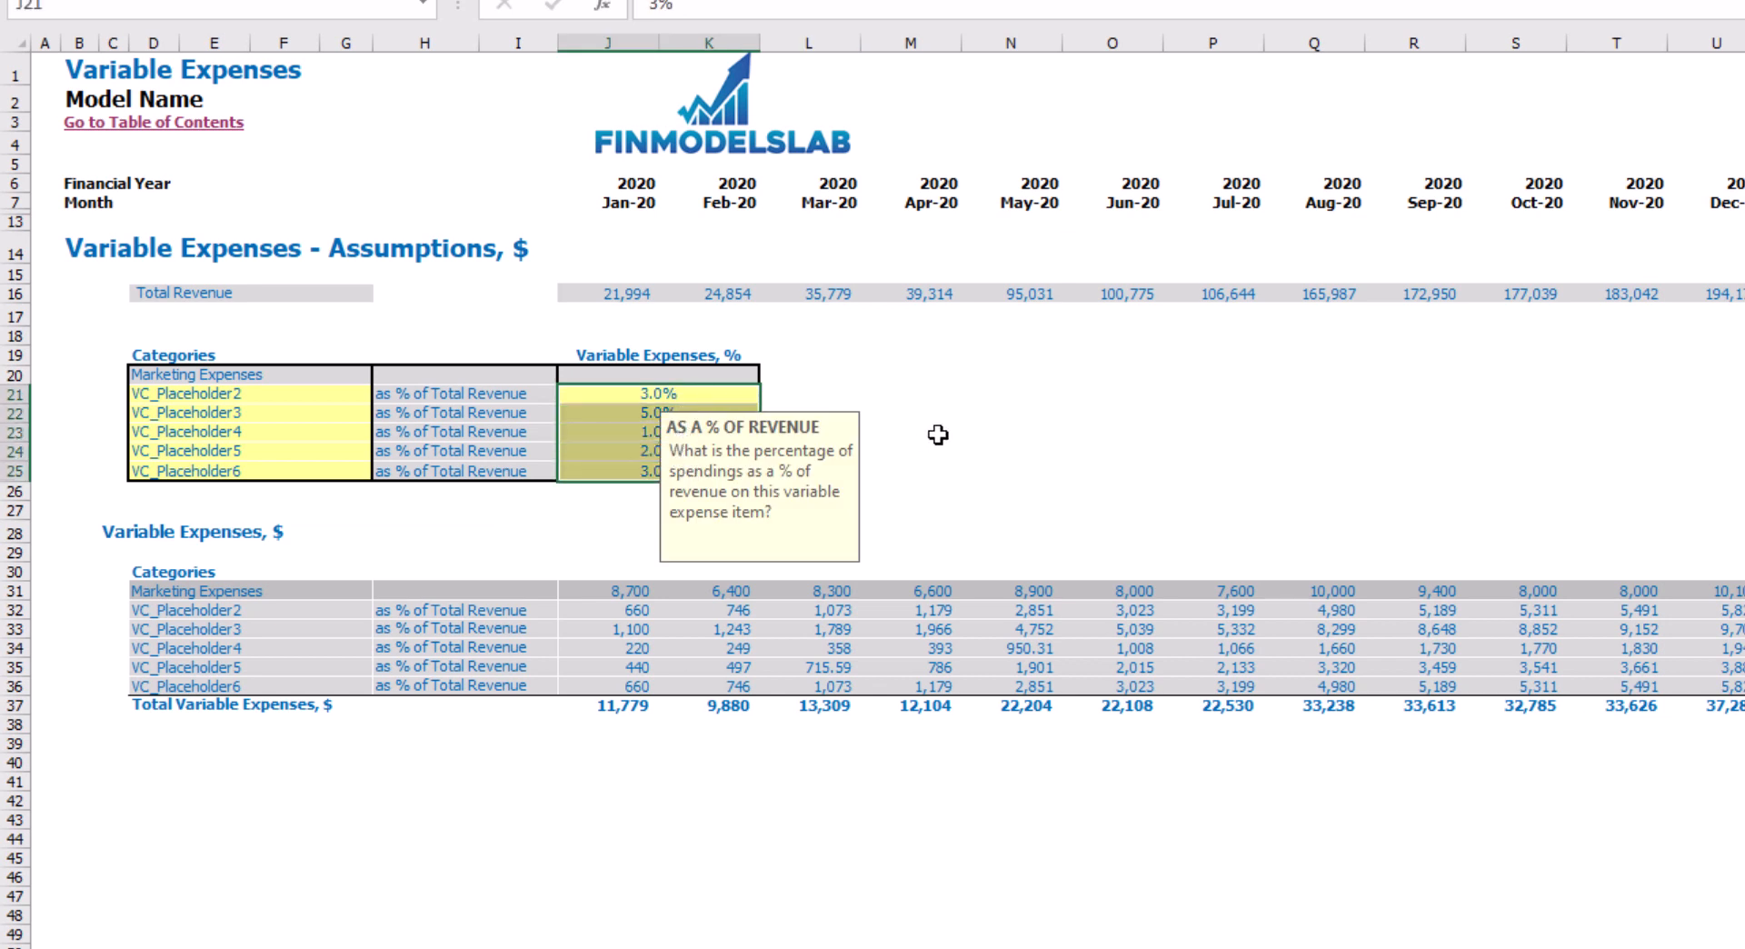
Rename VC_Placeholder2 to Direct Labor in the variable expense assumptions and set its share of total revenue to 15%
{"action": "left_click", "coordinate": [964, 386]}
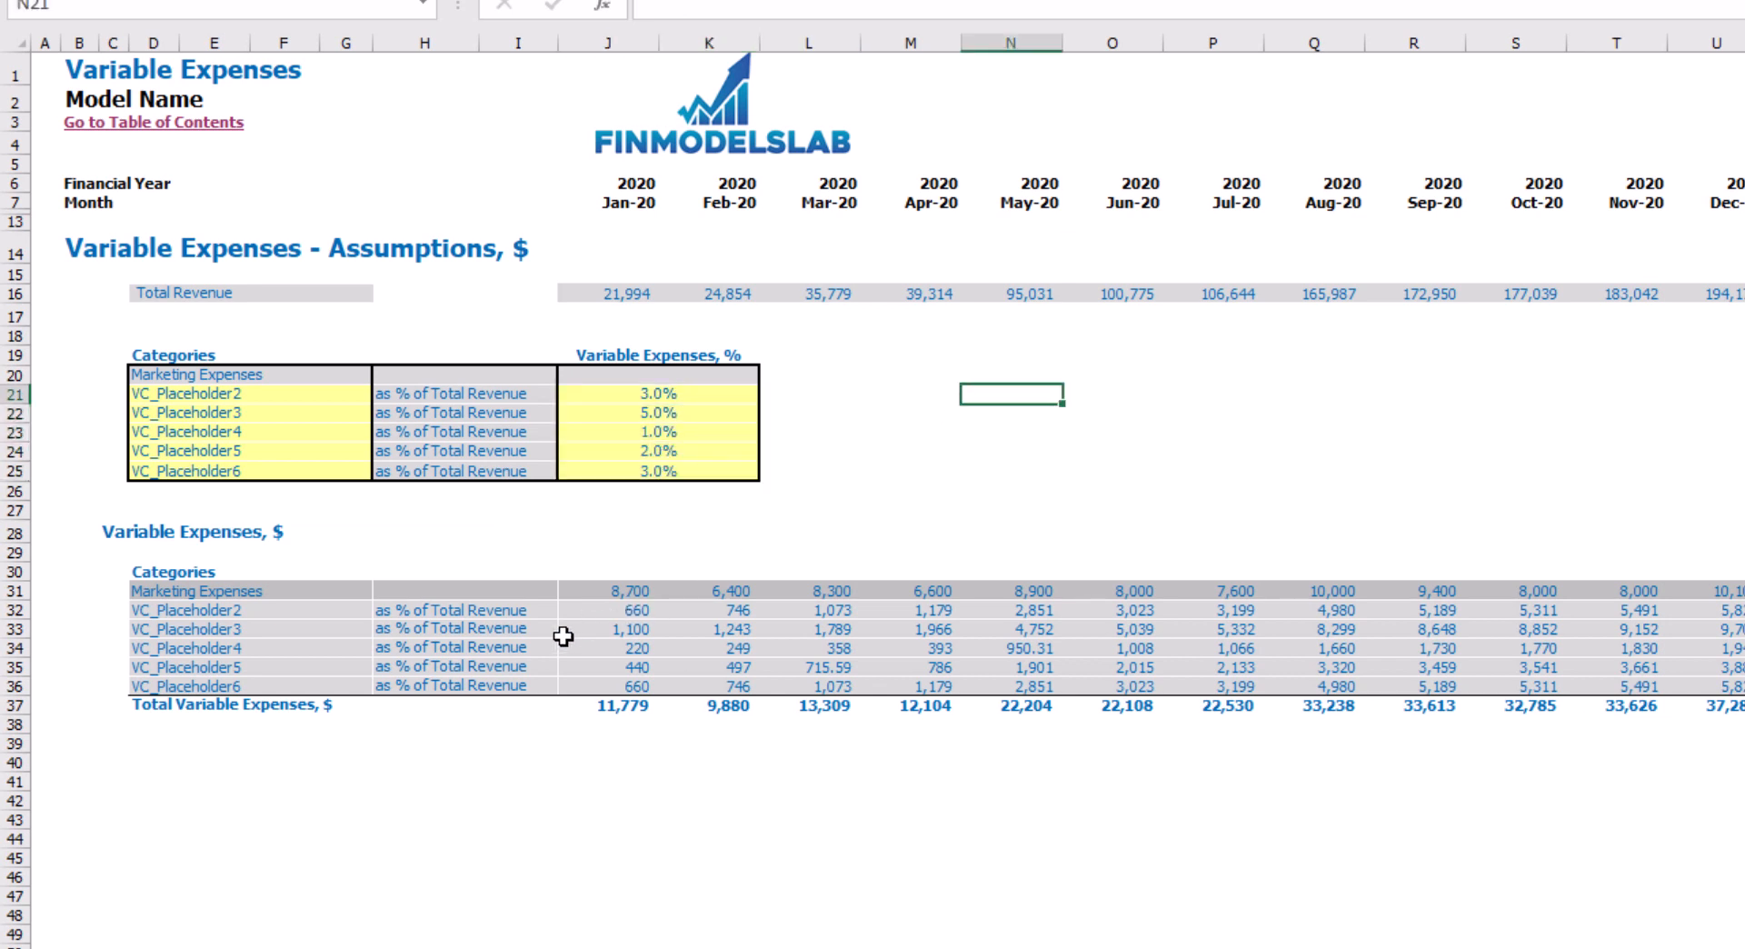
{"action": "left_click", "coordinate": [264, 393]}
{"action": "type", "text": "Direct Lab"}
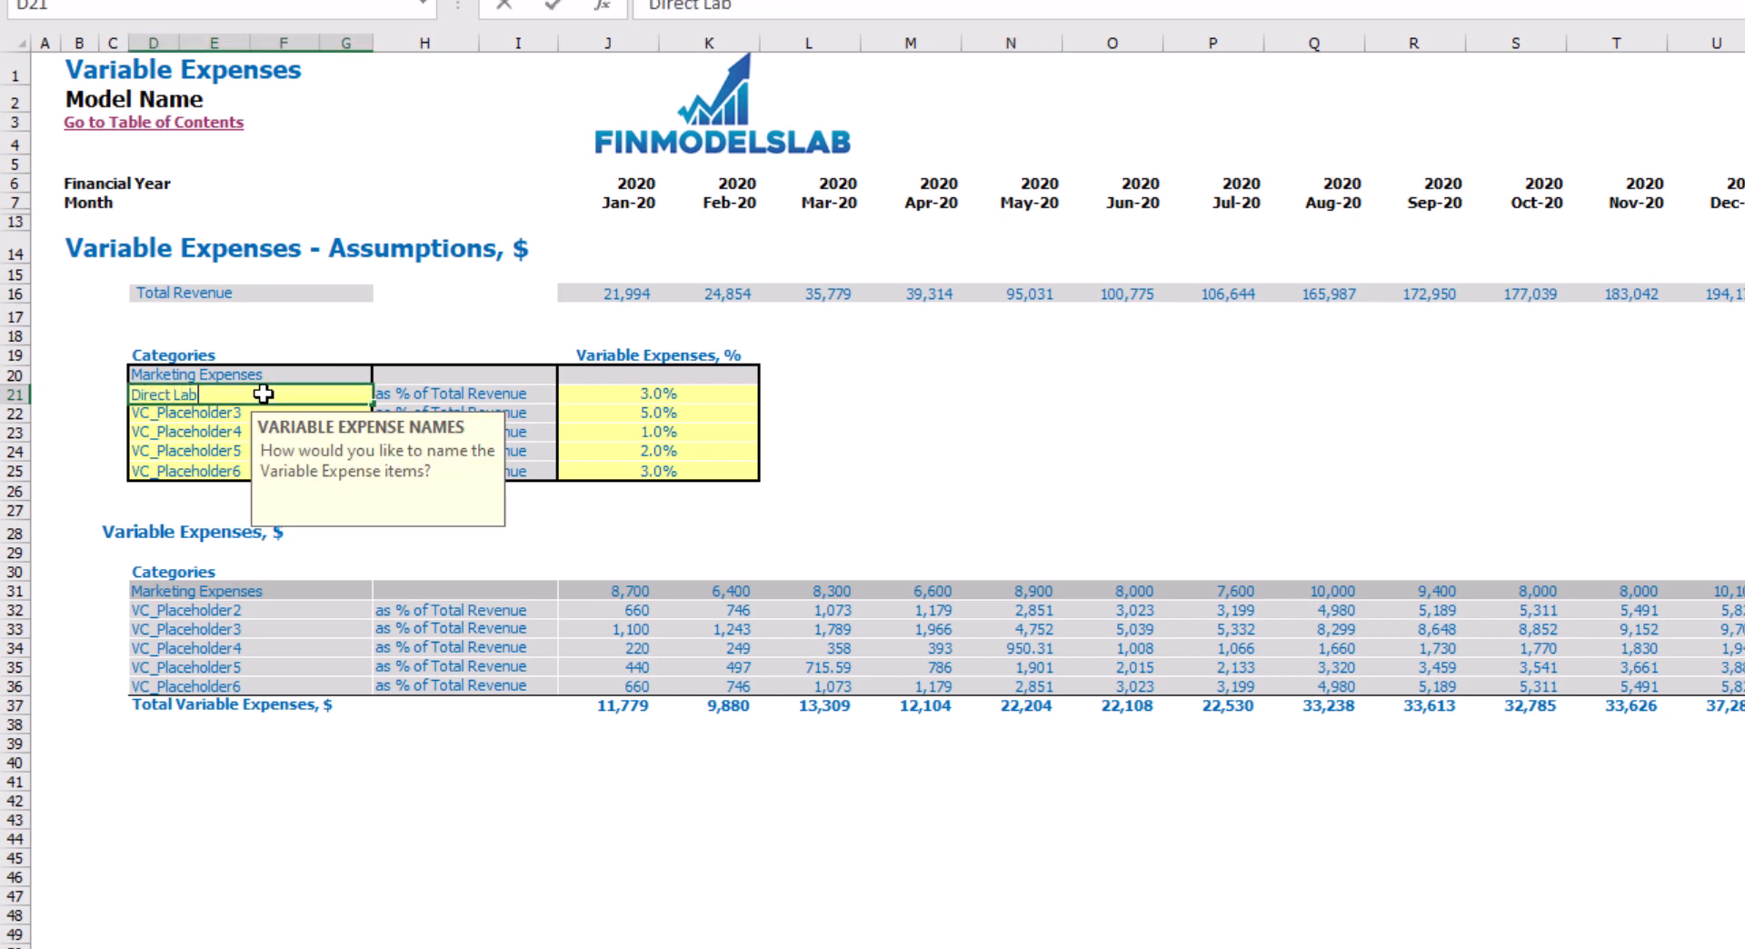
{"action": "type", "text": "or"}
{"action": "key", "text": "Return"}
{"action": "left_click", "coordinate": [648, 393]}
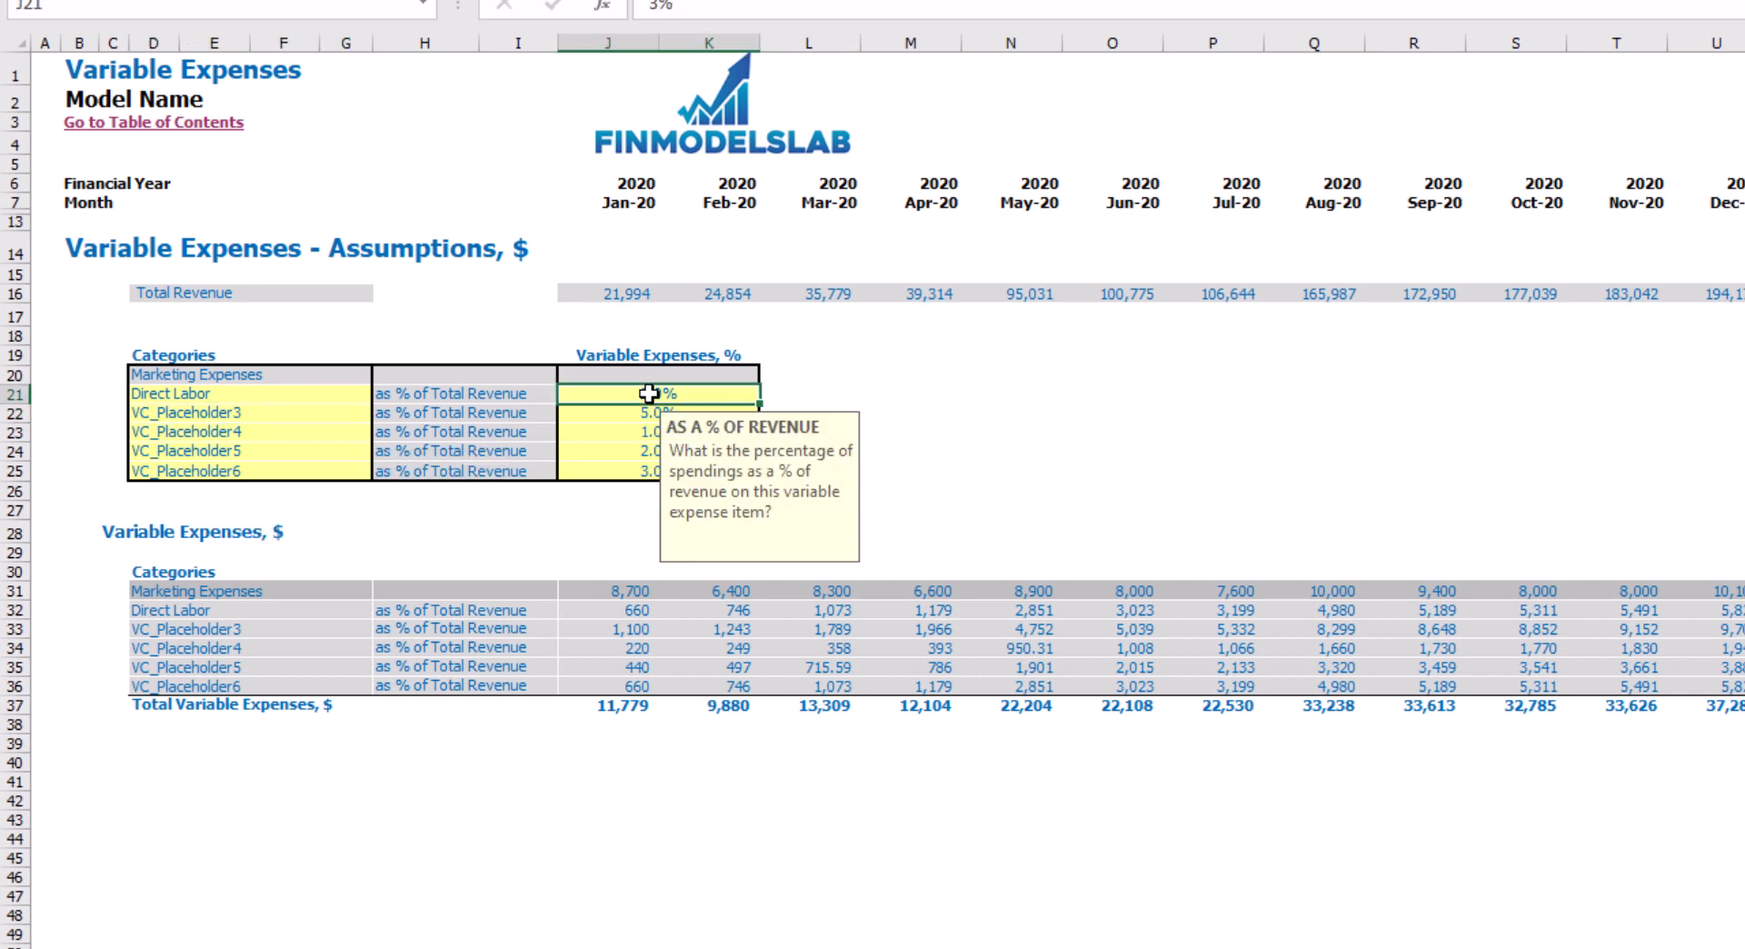
{"action": "type", "text": "15%"}
{"action": "key", "text": "Return"}
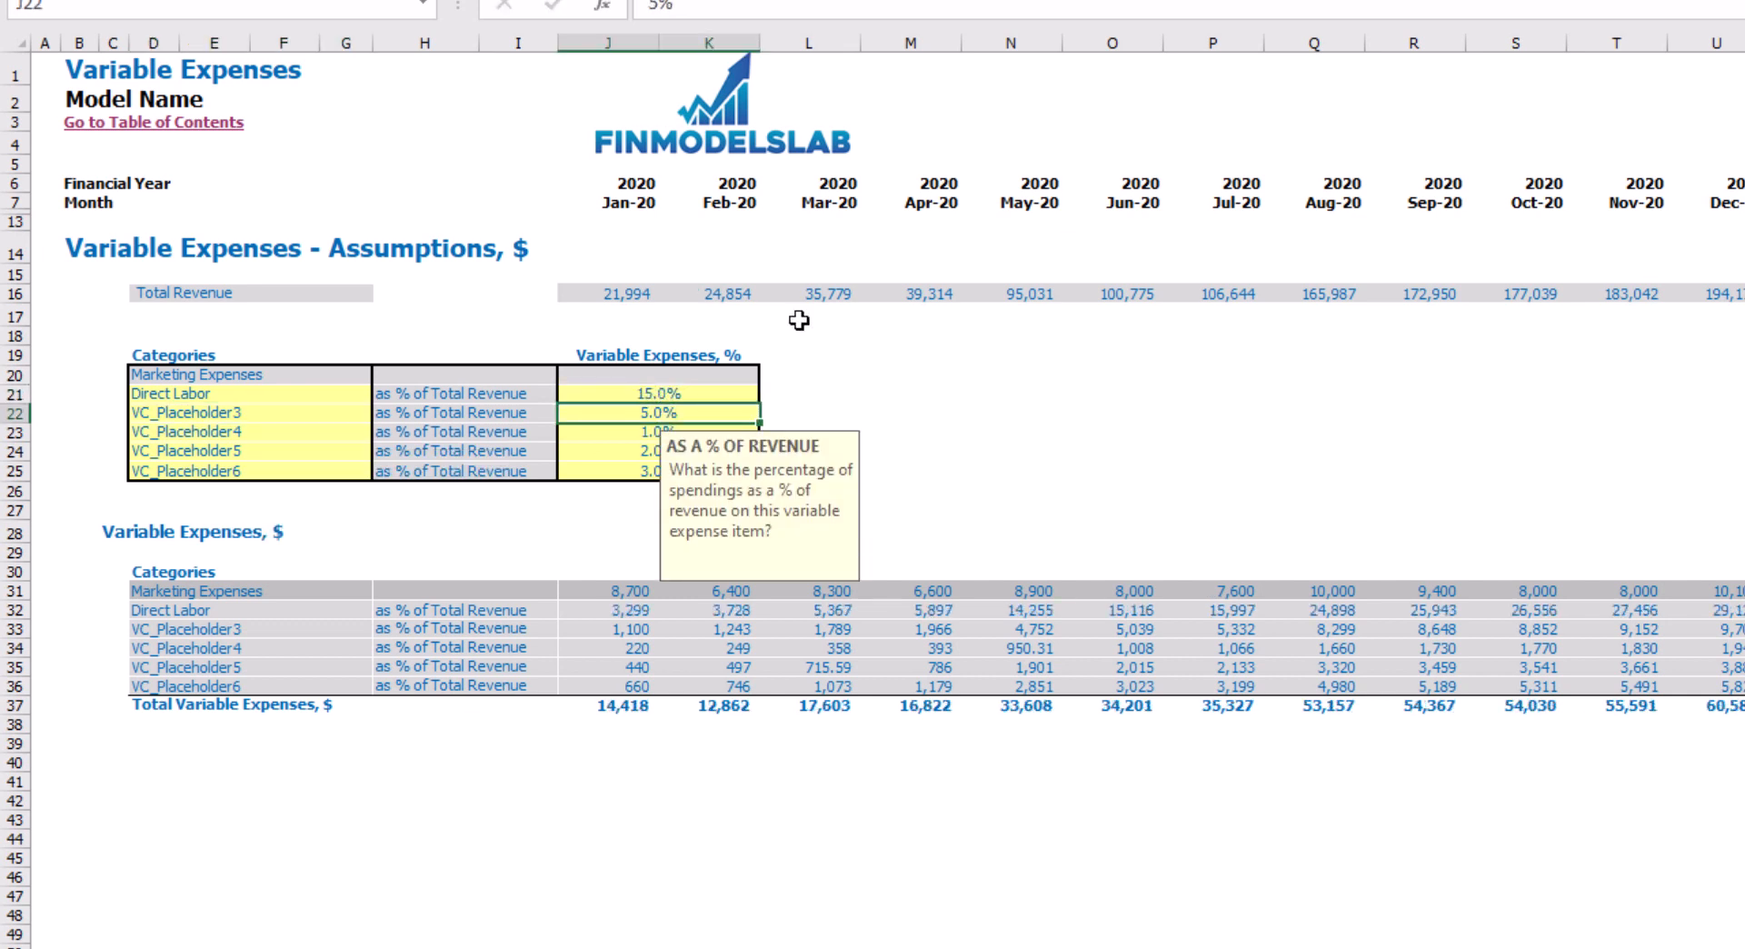
{"action": "left_click", "coordinate": [871, 359]}
Rename VC_Placeholder3 to Other Var Exp and set its share of total revenue to 10%
{"action": "left_click", "coordinate": [238, 412]}
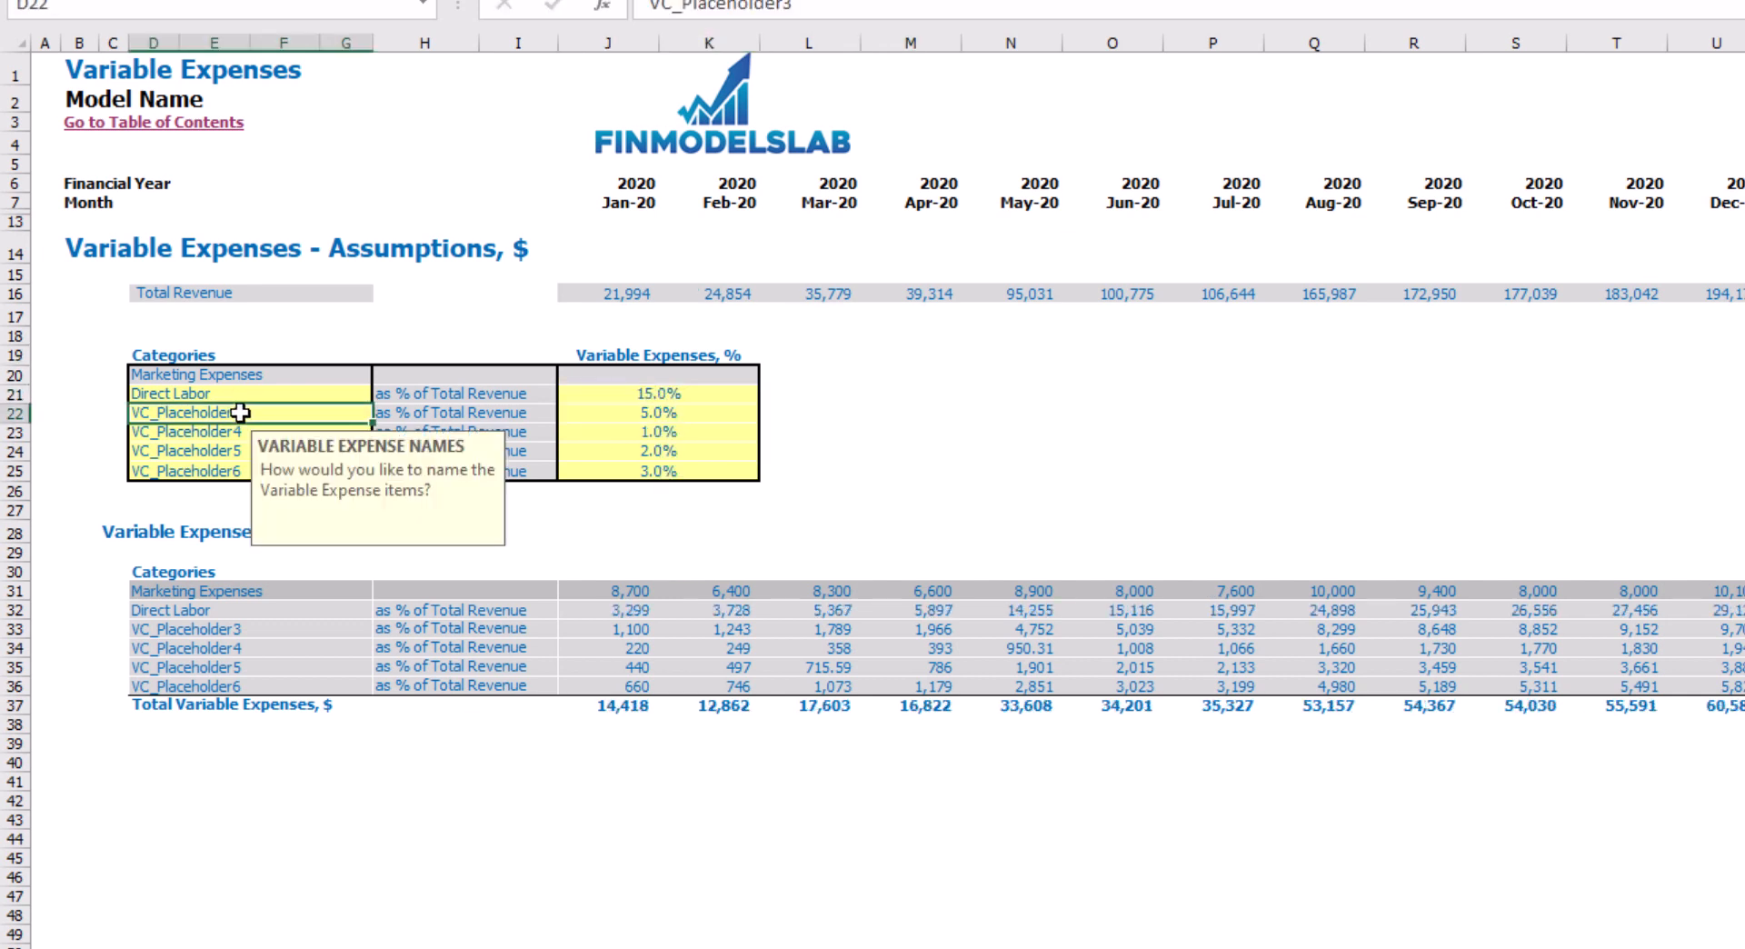
{"action": "type", "text": "Other Var"}
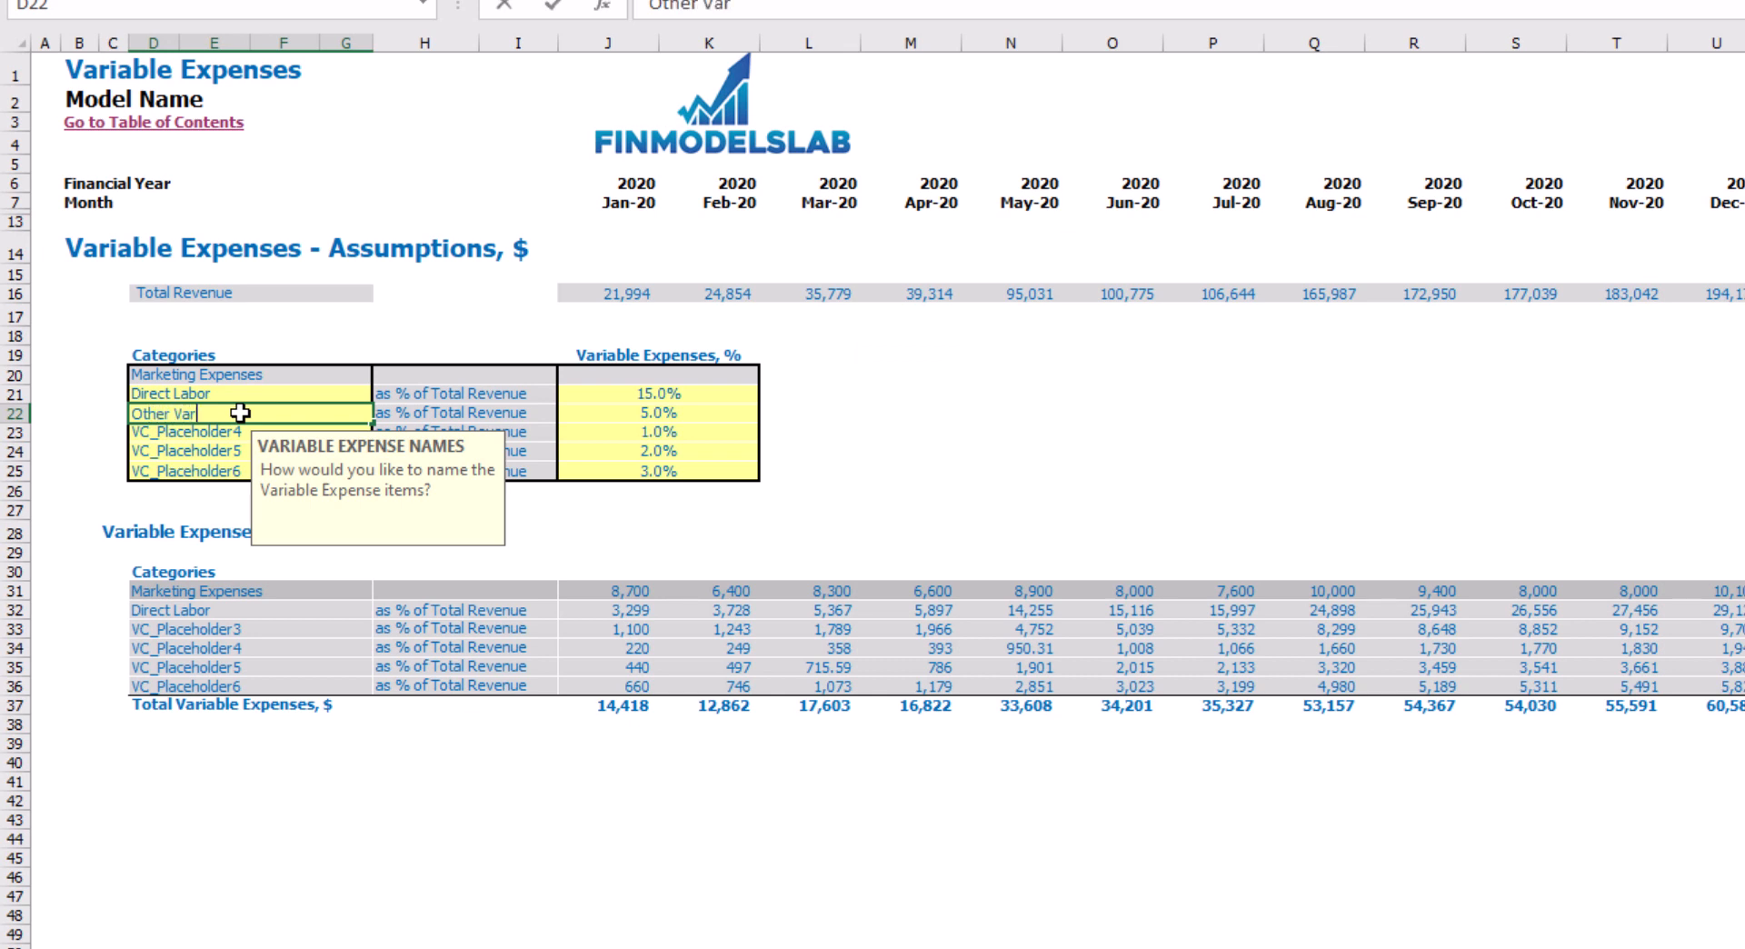
{"action": "type", "text": " Exp"}
{"action": "key", "text": "Return"}
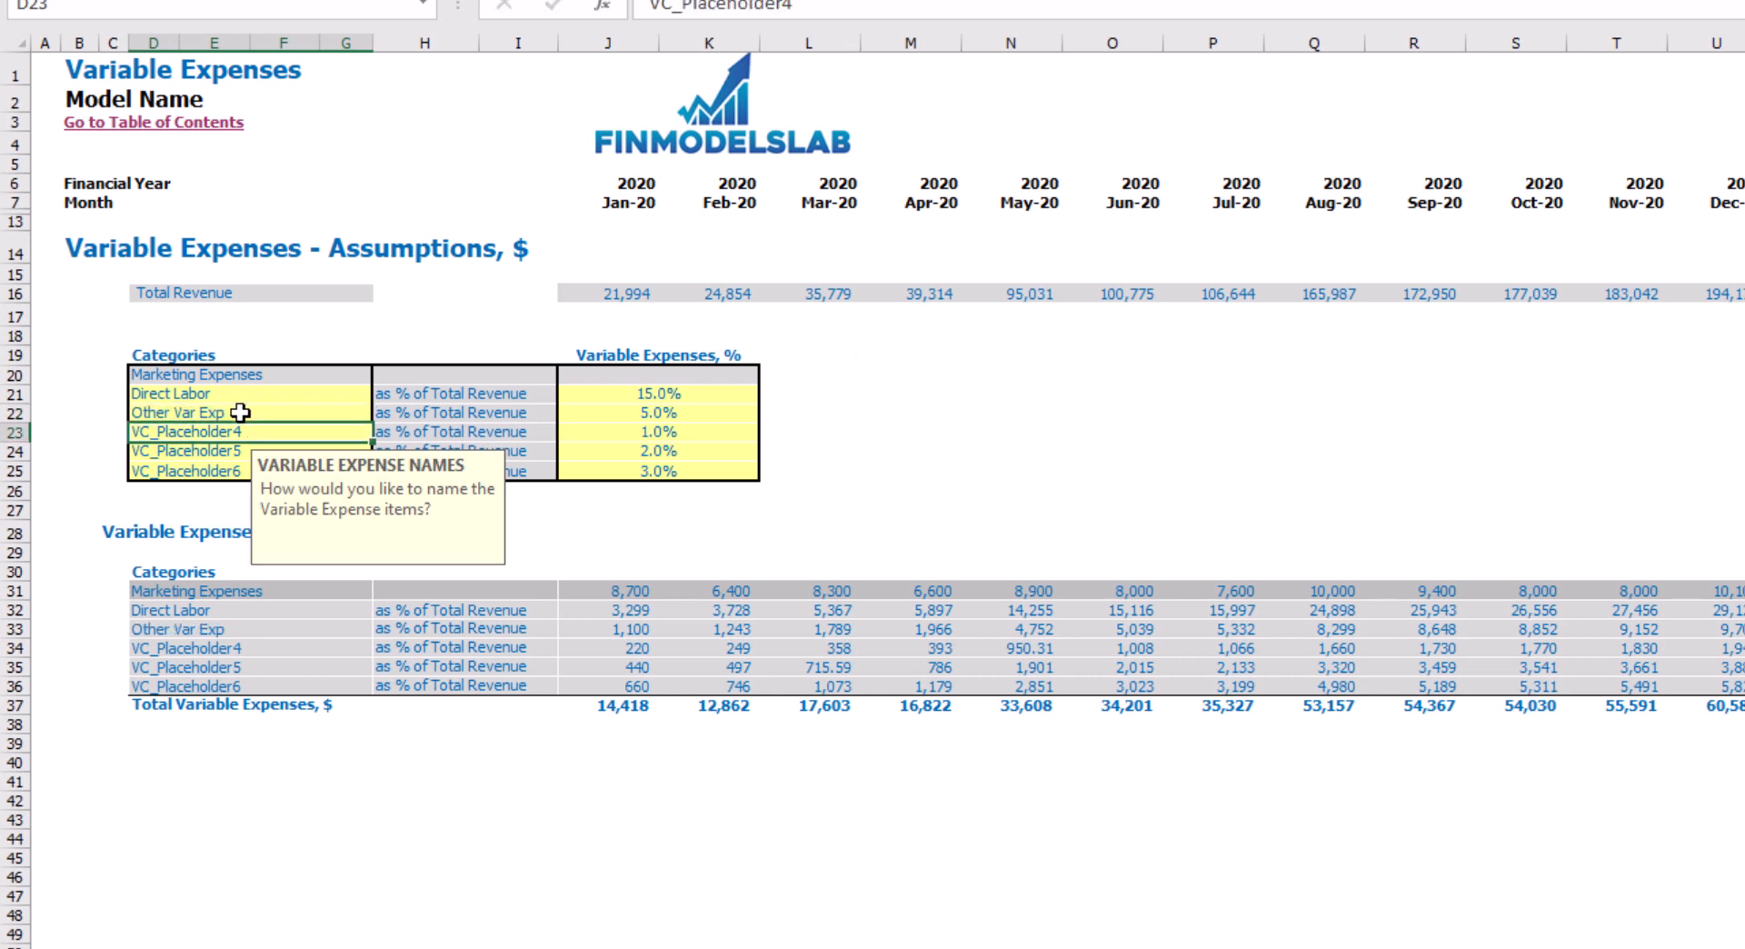
{"action": "left_click", "coordinate": [677, 412]}
{"action": "type", "text": "10%"}
{"action": "key", "text": "Return"}
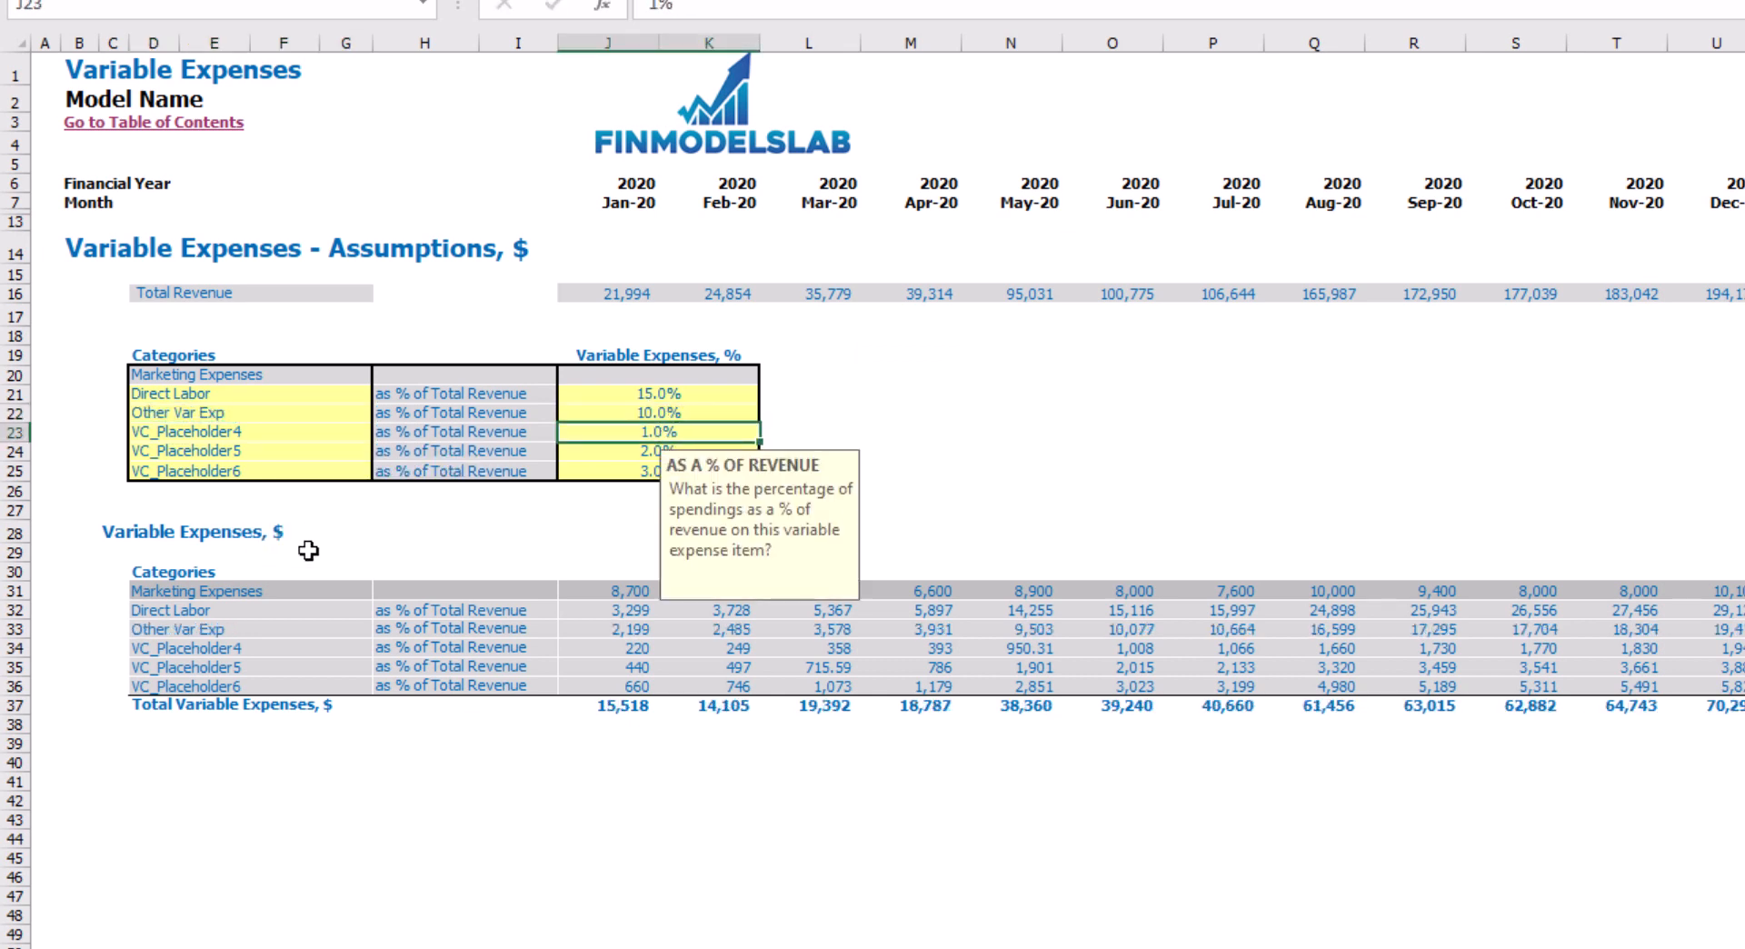
Review the Total Revenue row, the monthly Variable Expenses amounts and the percentage cells they are calculated from
{"action": "left_click", "coordinate": [15, 293]}
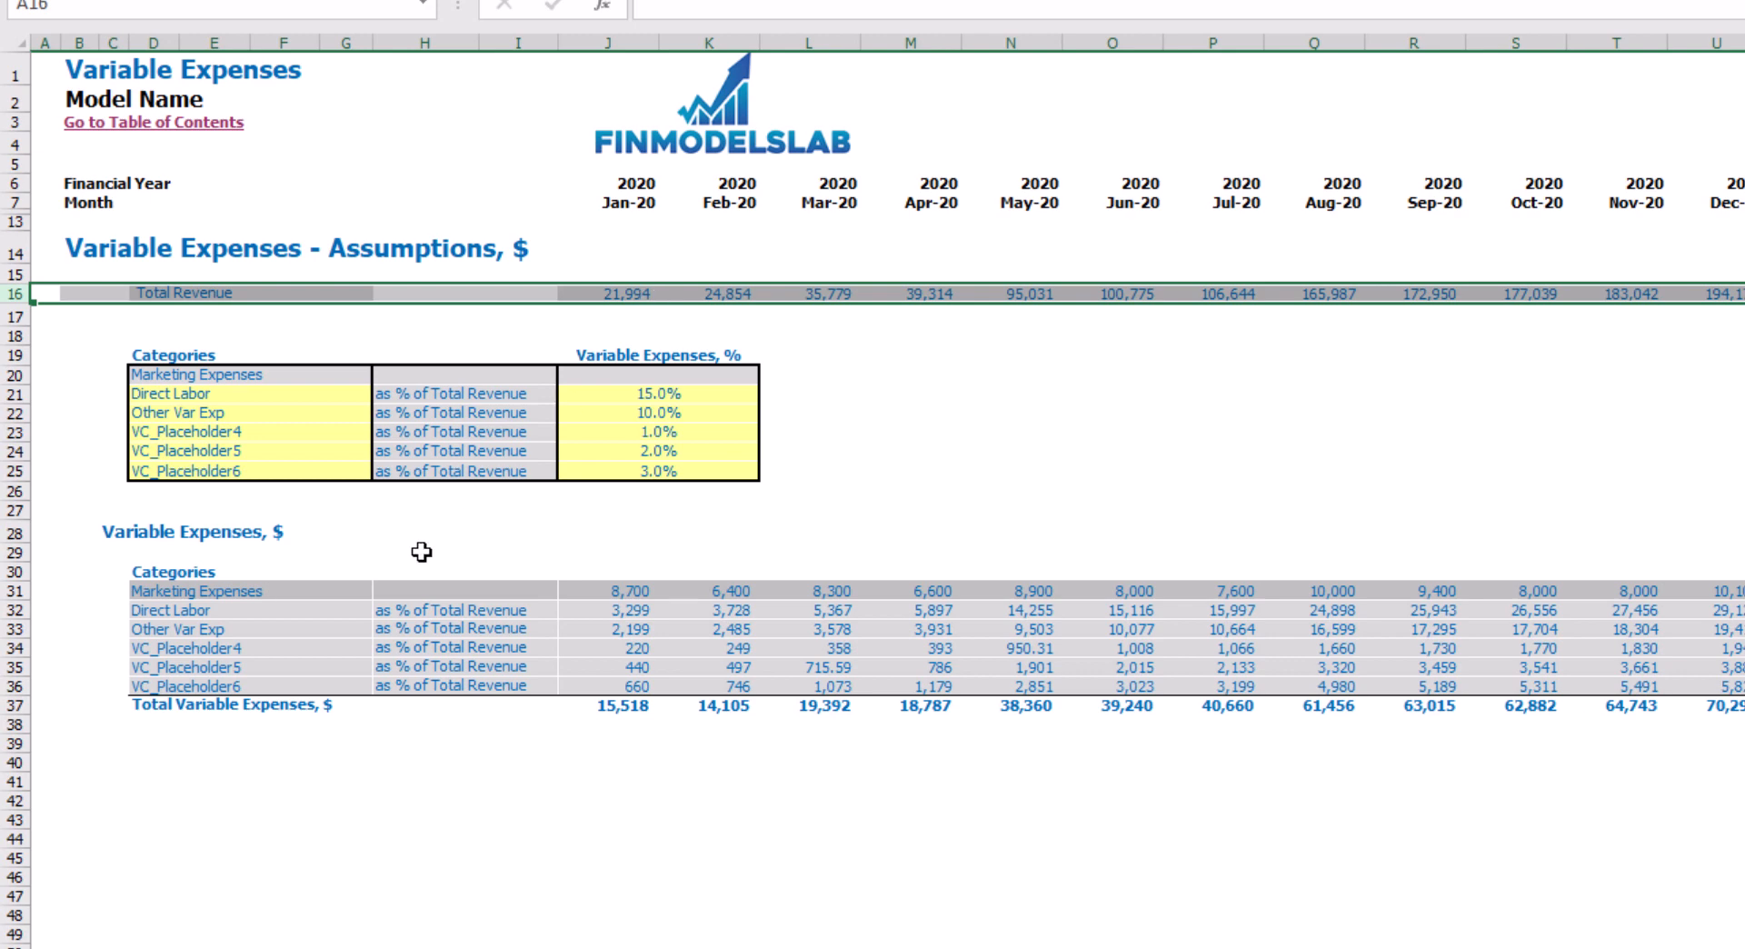
{"action": "left_click_drag", "start_coordinate": [269, 591], "coordinate": [903, 707]}
{"action": "left_click", "coordinate": [909, 818]}
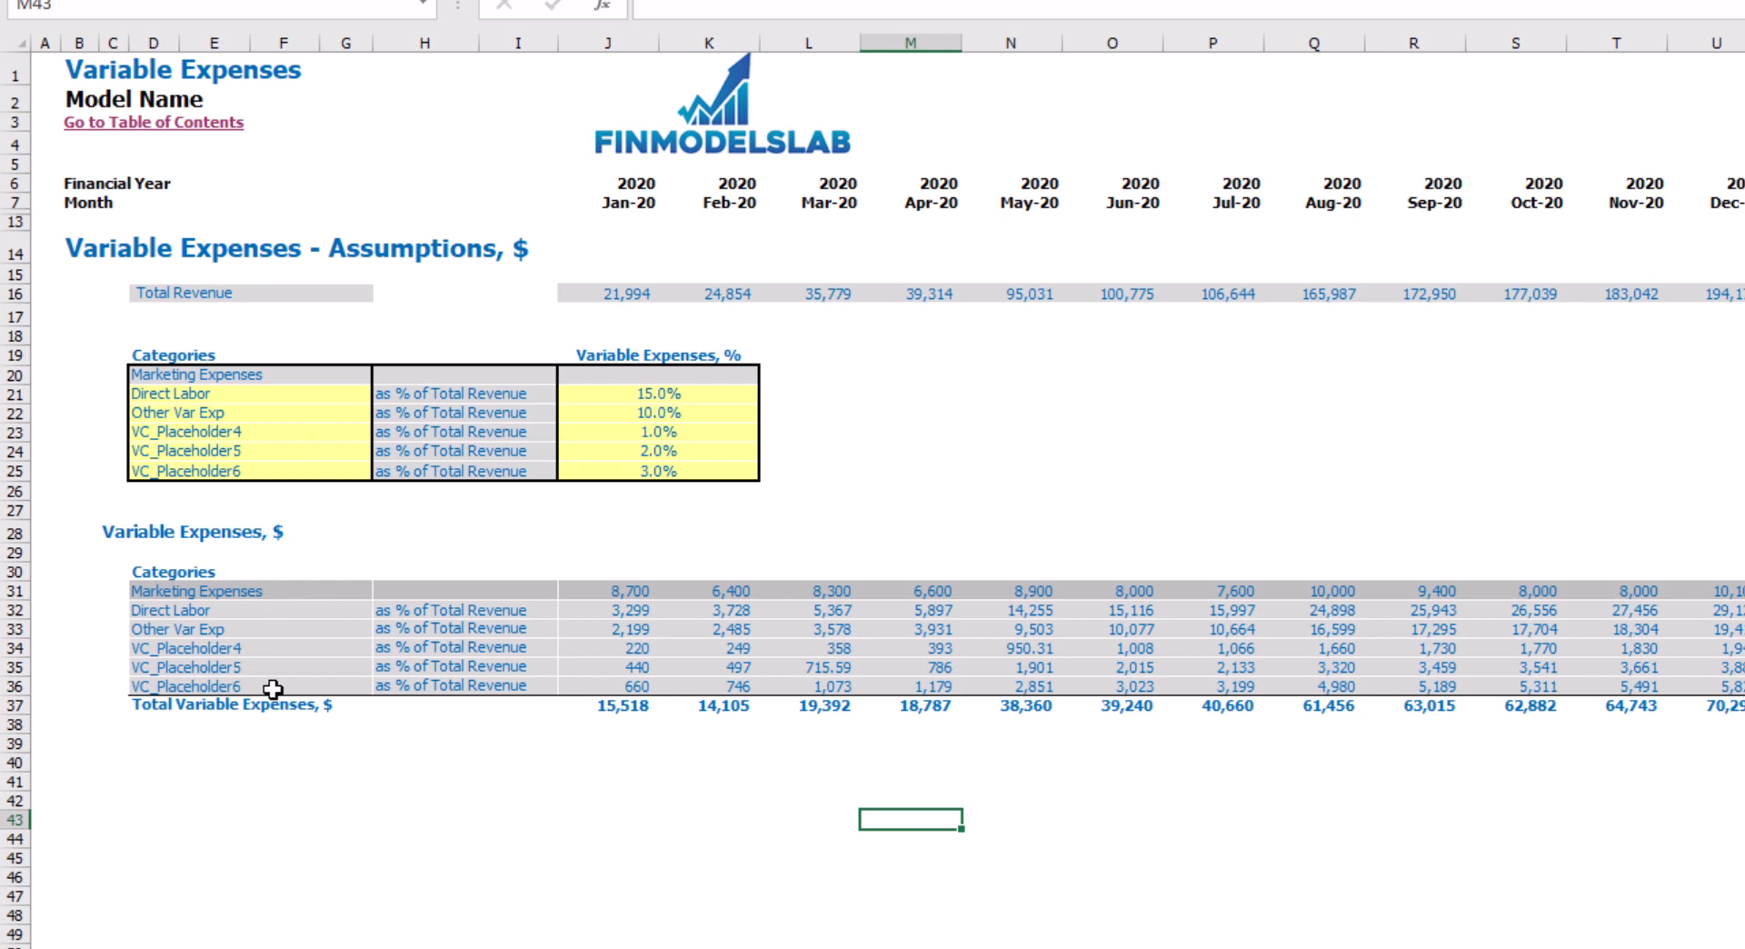
{"action": "left_click_drag", "start_coordinate": [659, 374], "coordinate": [700, 468]}
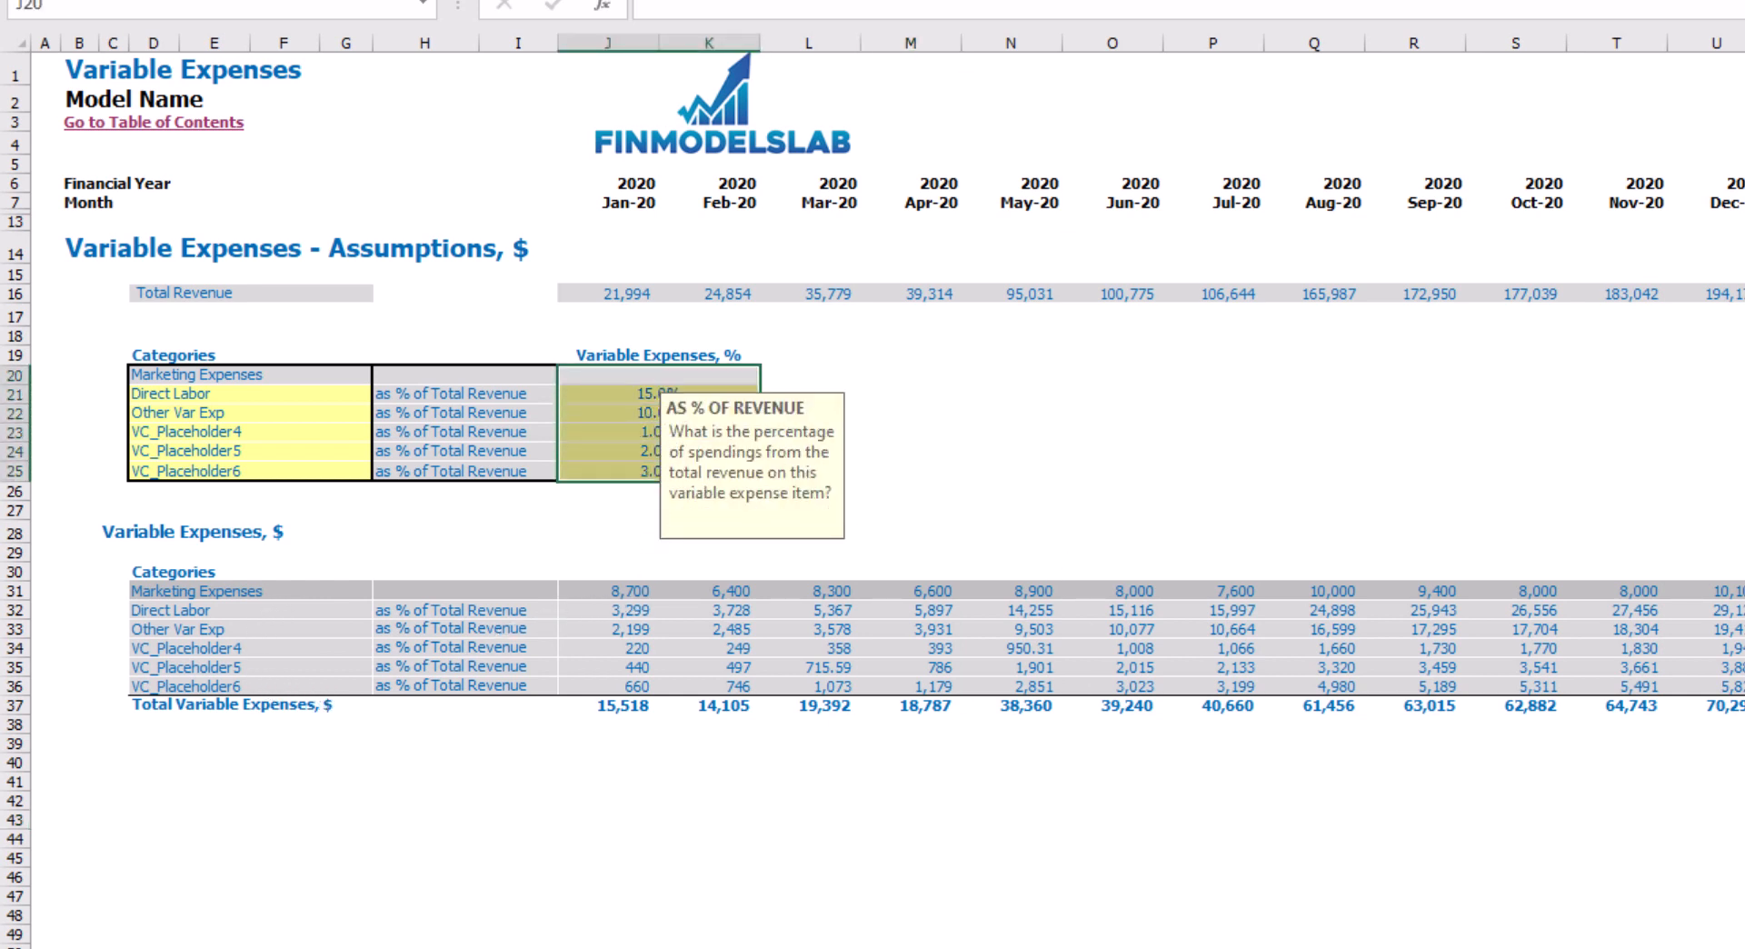
Expand the Total Variable Expenses group on the income statement sheet and review its rows from Marketing Expenses to VC_Placeholder6
{"action": "left_click", "coordinate": [504, 947]}
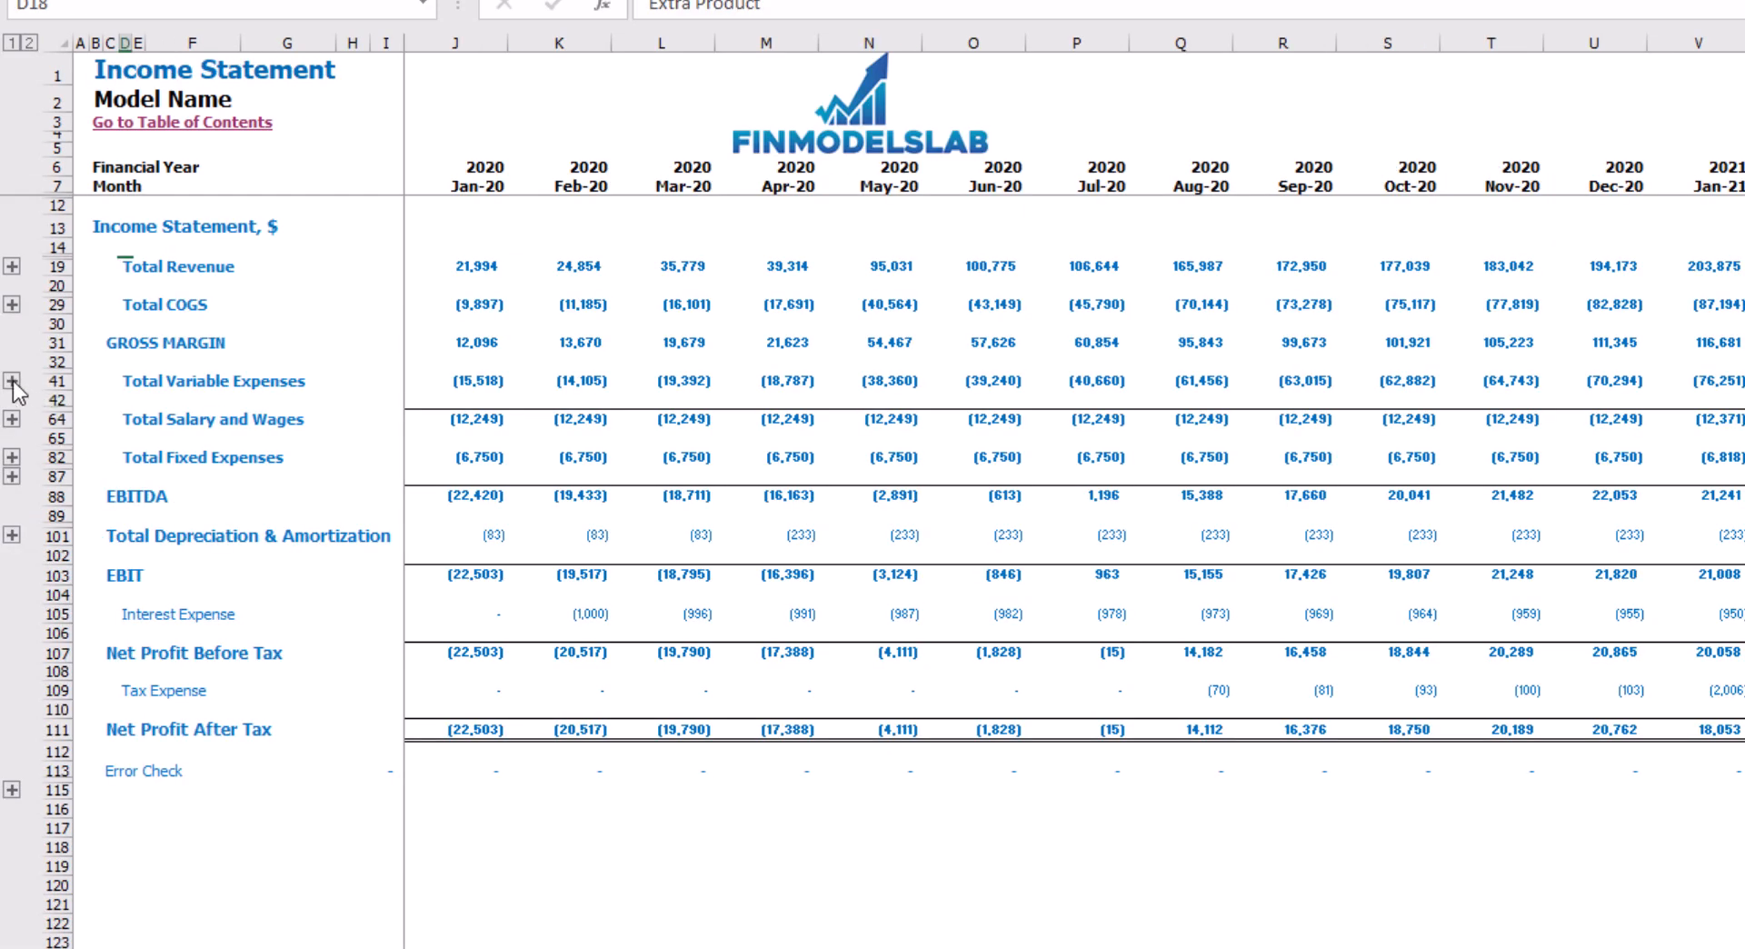
{"action": "left_click", "coordinate": [12, 380]}
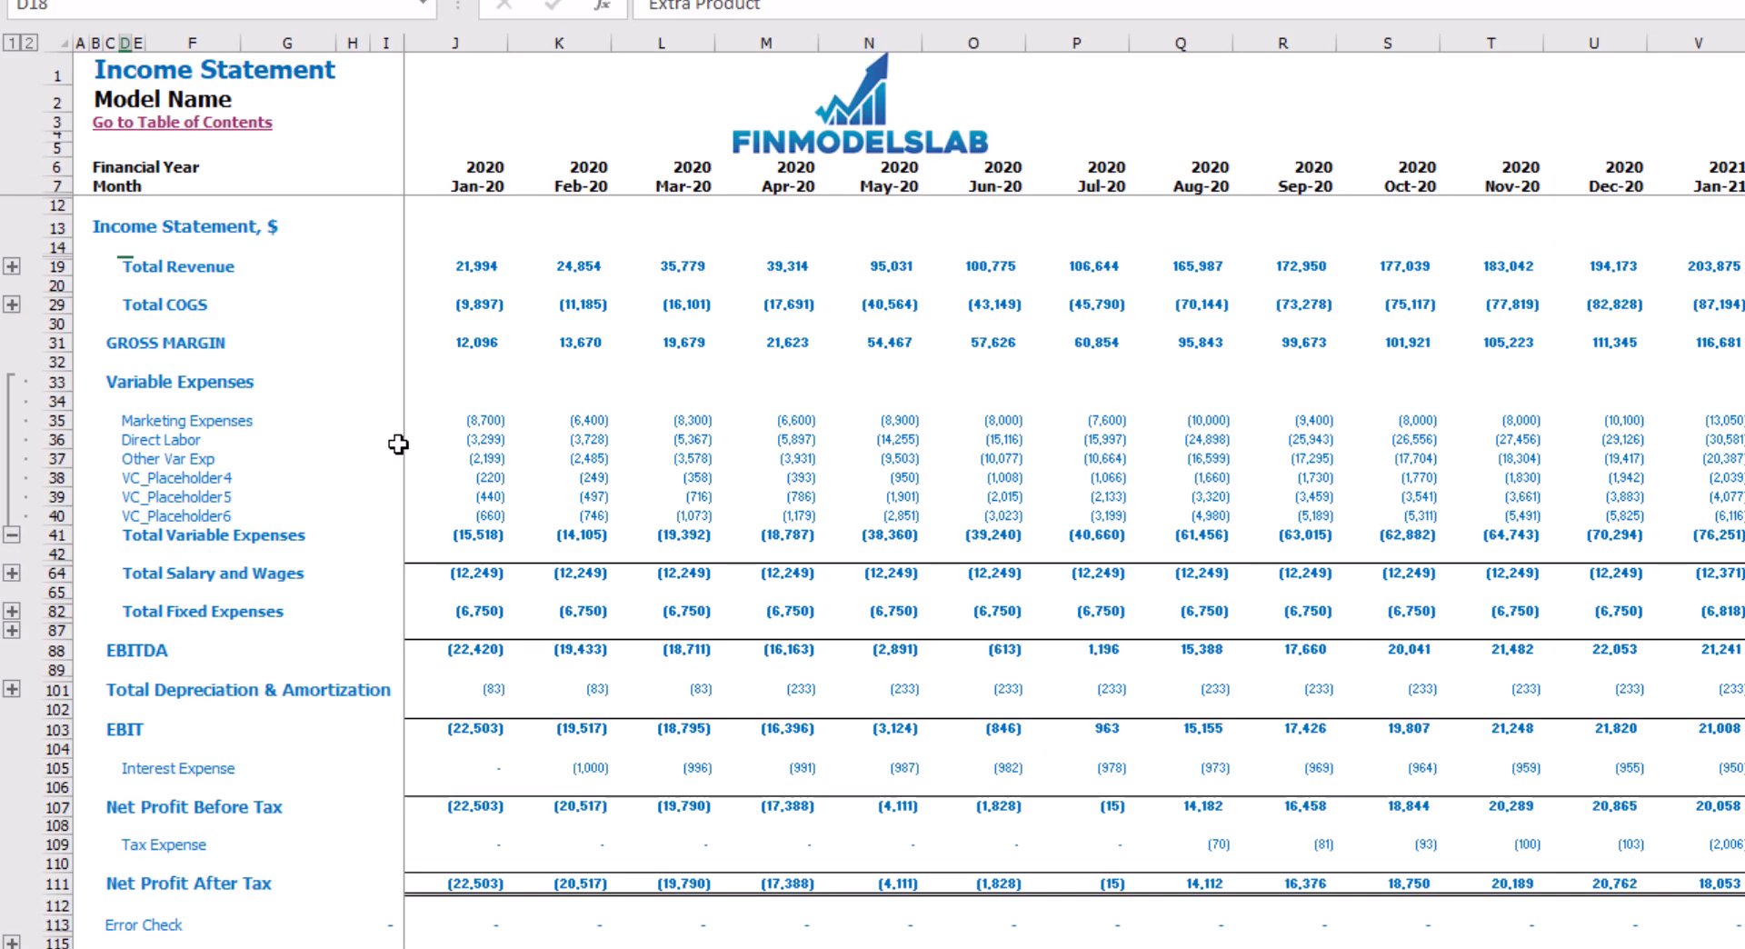
{"action": "left_click_drag", "start_coordinate": [60, 383], "coordinate": [95, 513]}
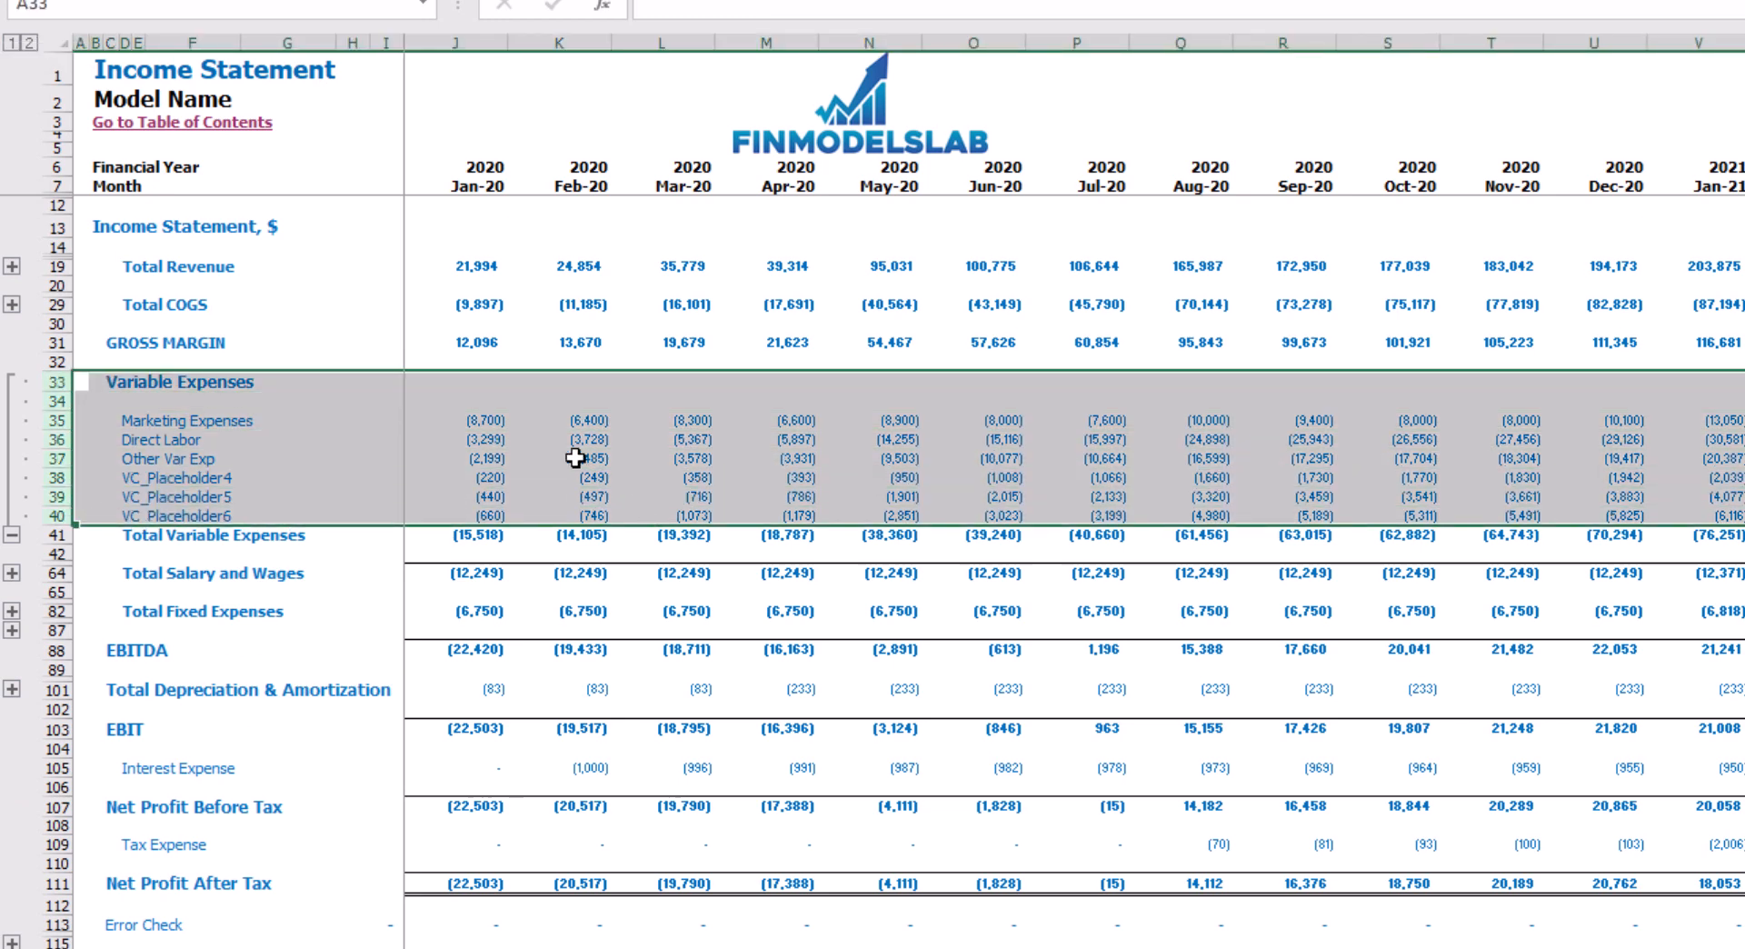
{"action": "left_click", "coordinate": [471, 536]}
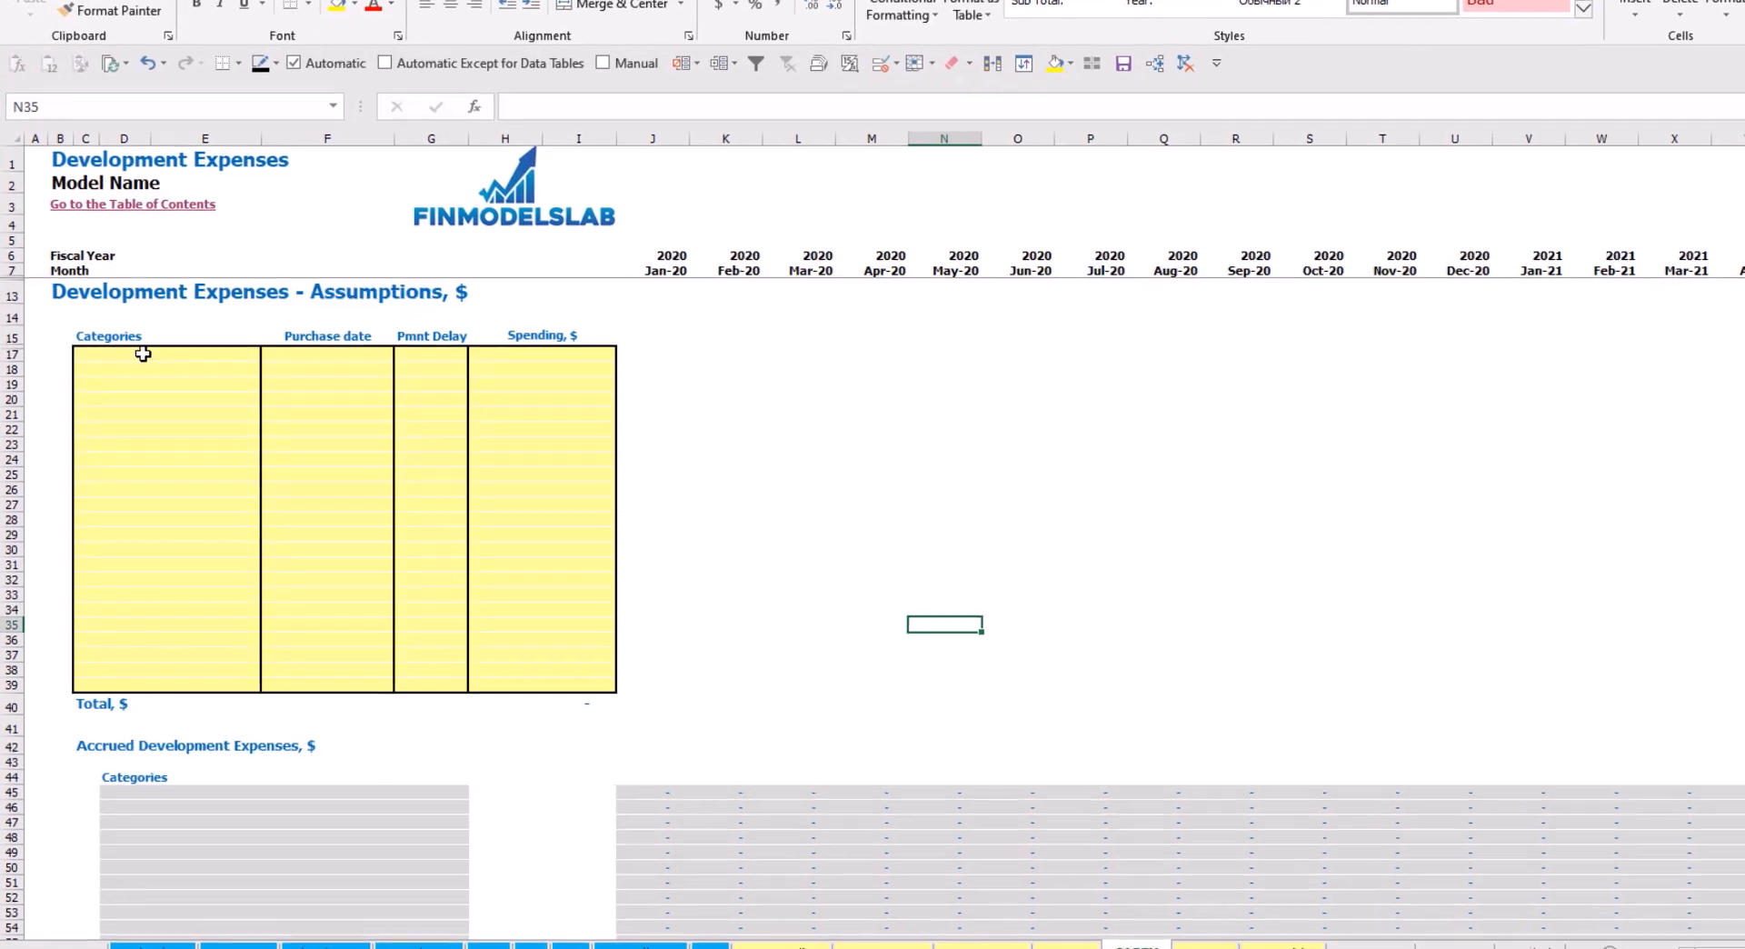
Enter Kitchen and Other dev exp as the first two categories in the Development Expenses assumptions
{"action": "left_click", "coordinate": [137, 366]}
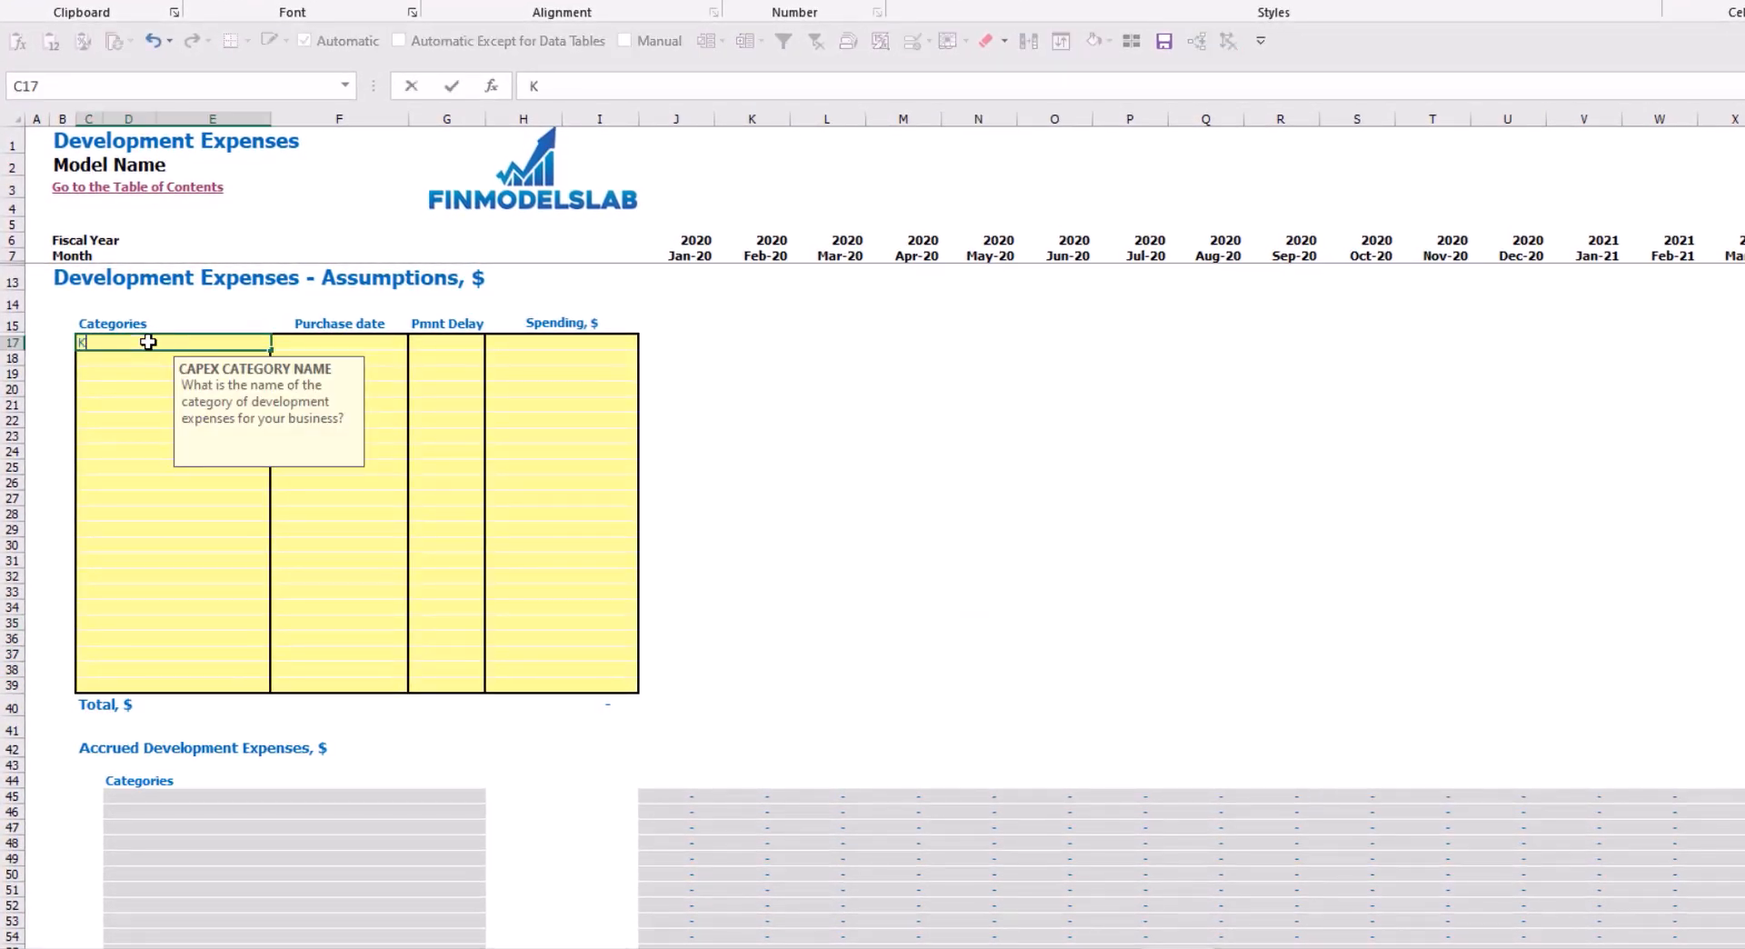
{"action": "type", "text": "Kitchen"}
{"action": "key", "text": "Return"}
{"action": "type", "text": "Other dev exp"}
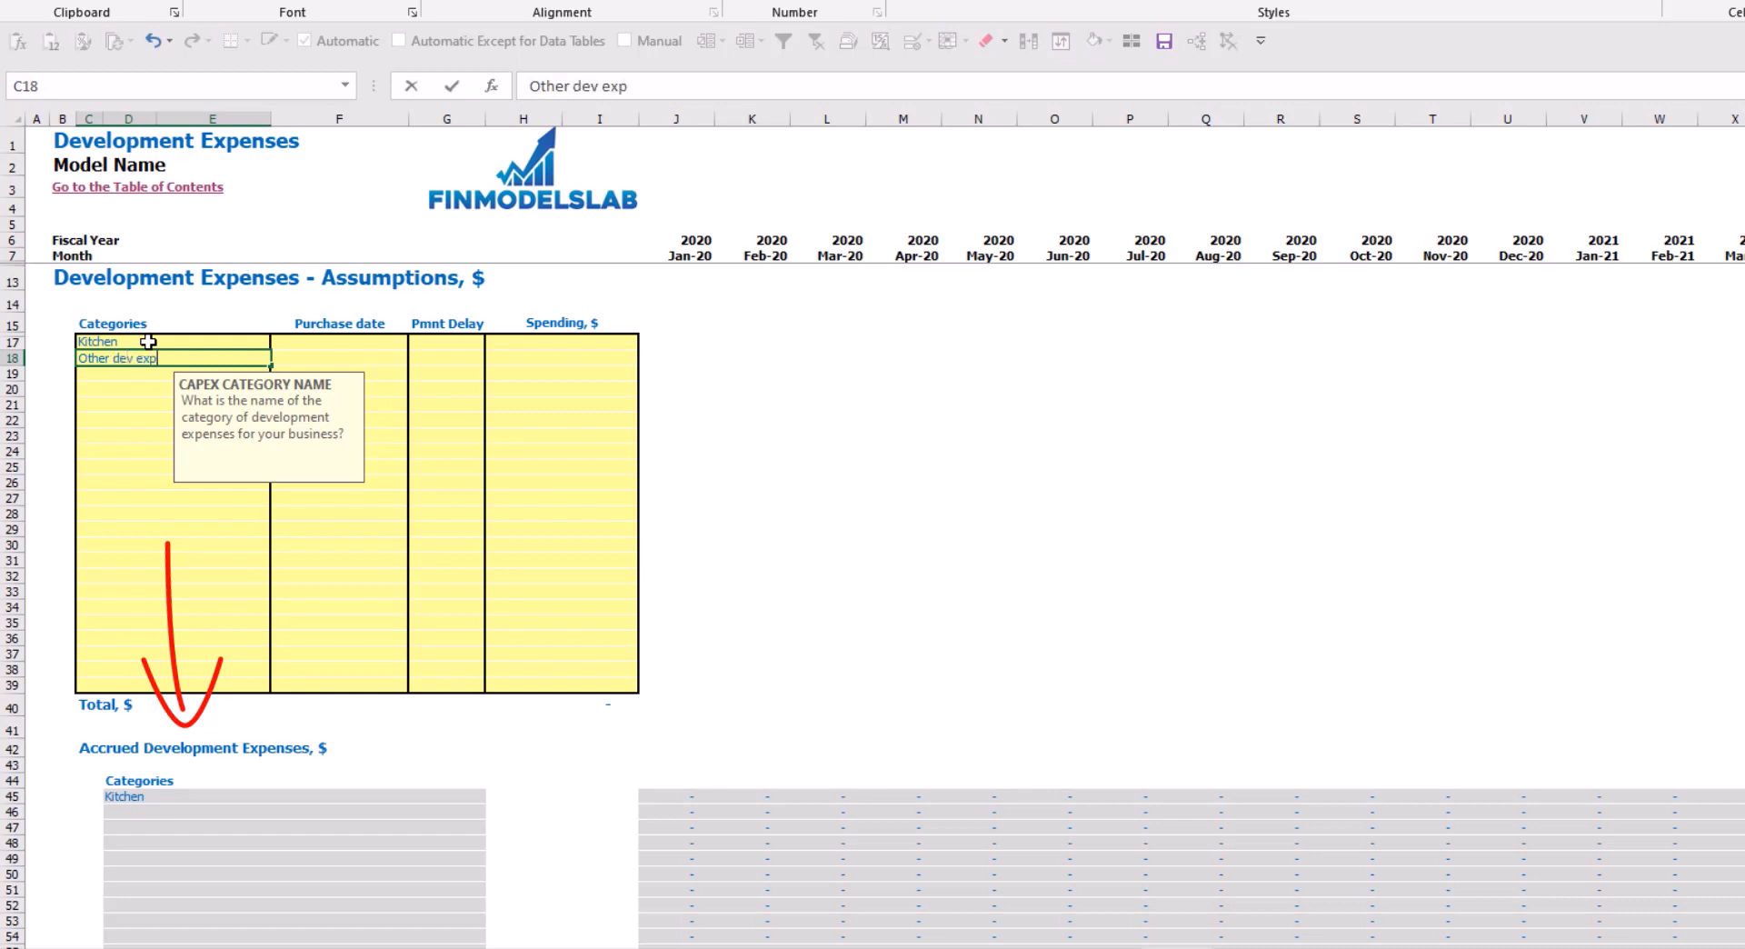
{"action": "key", "text": "Return"}
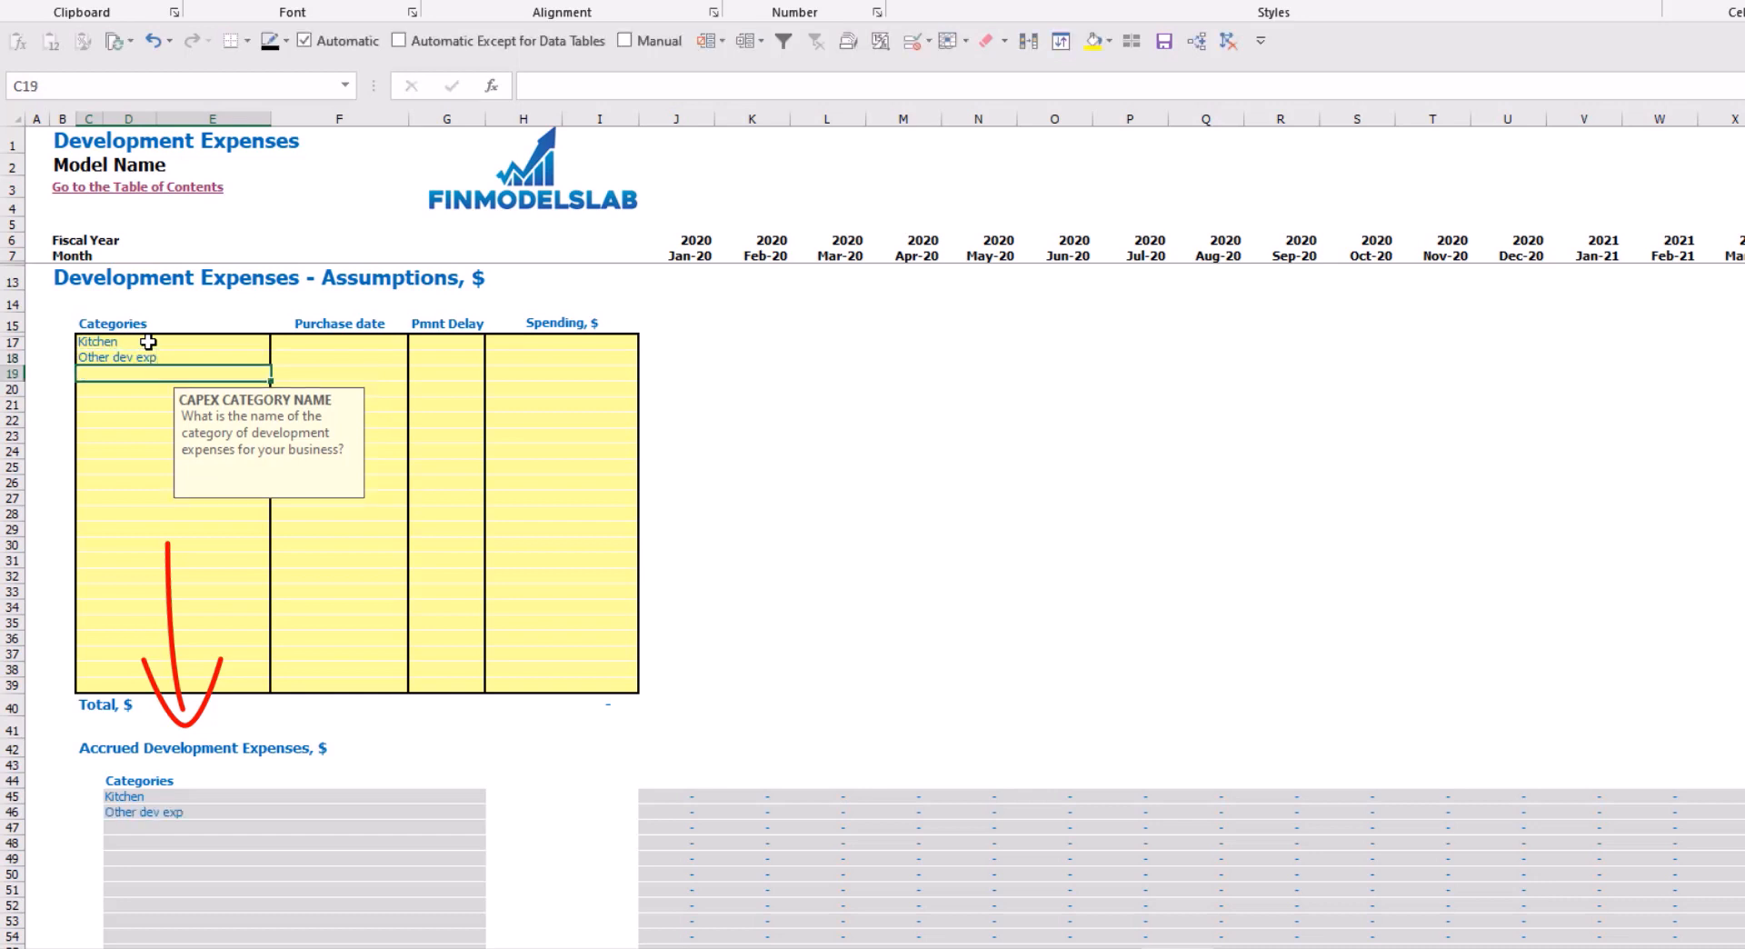
Set the purchase dates to Feb-20 for Kitchen and Mar-20 for Other dev exp
{"action": "left_click", "coordinate": [366, 340]}
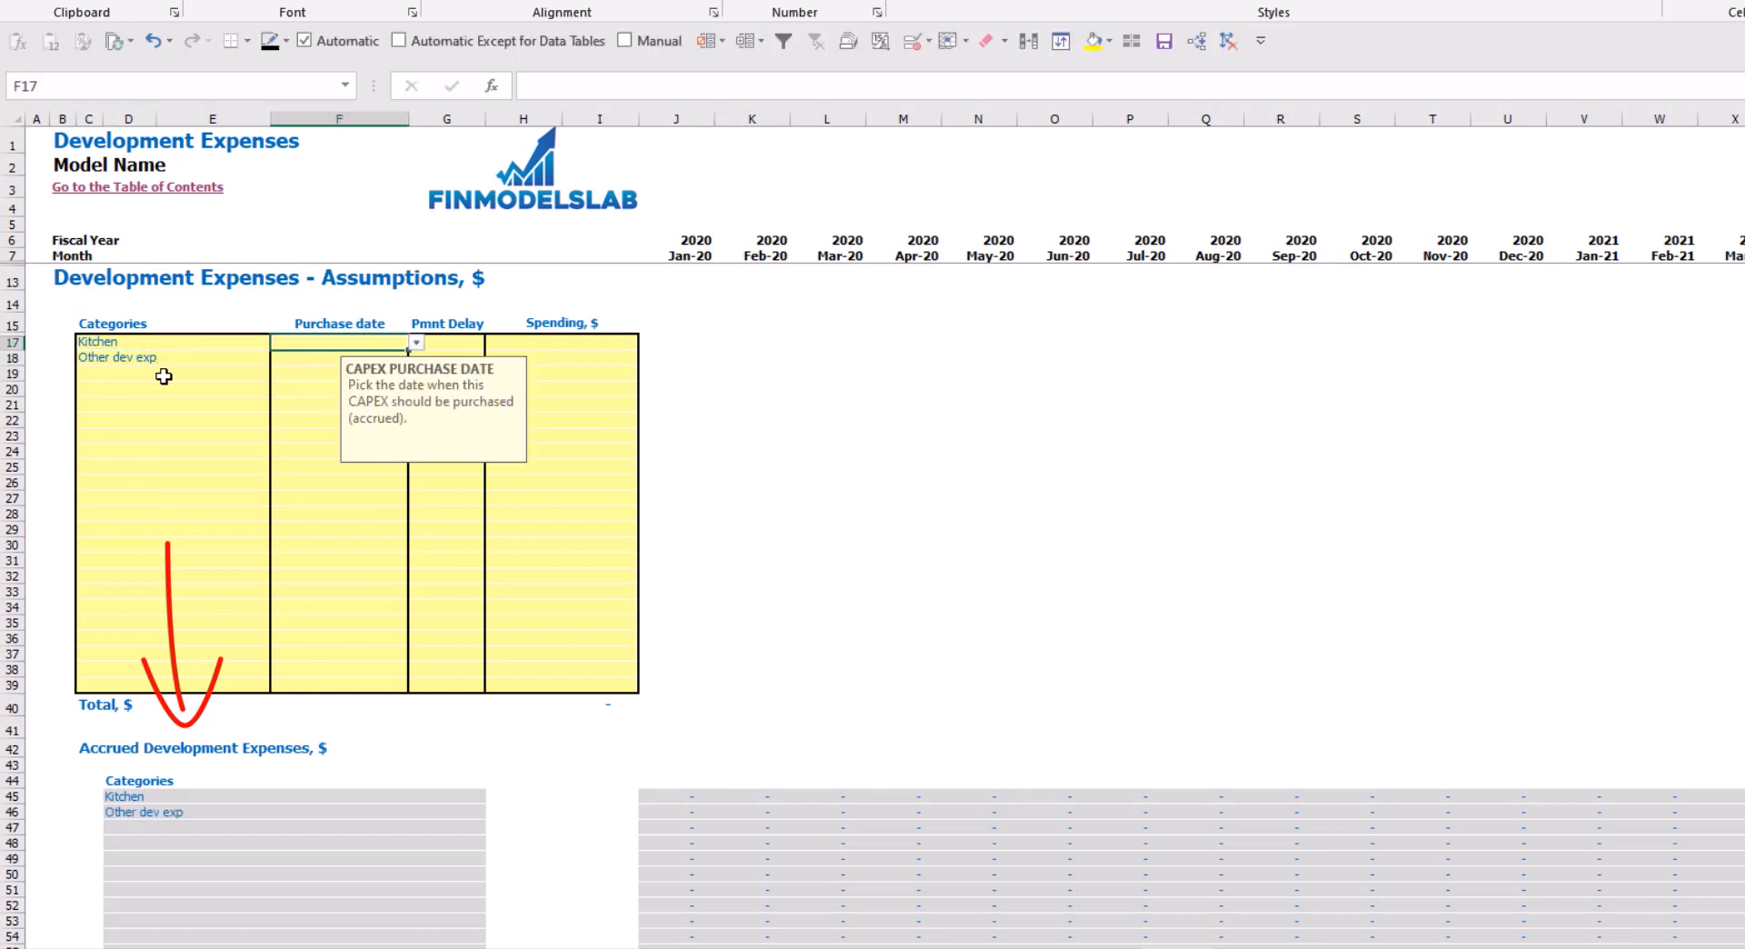
{"action": "left_click", "coordinate": [415, 341]}
{"action": "left_click", "coordinate": [358, 375]}
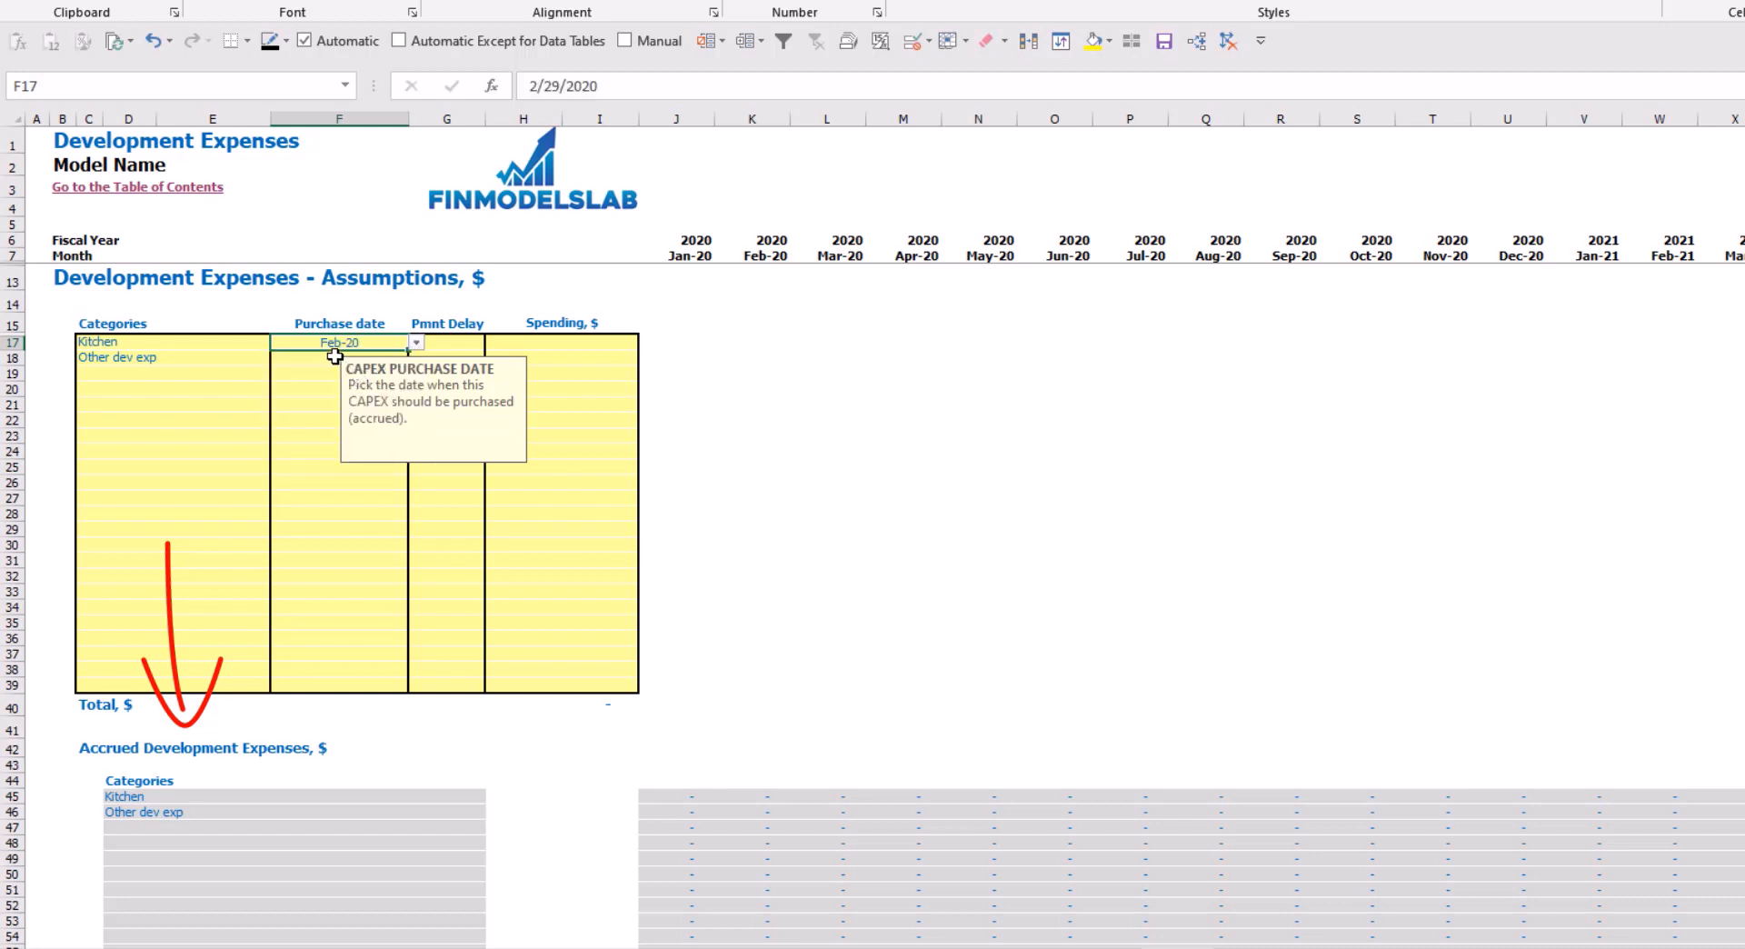
{"action": "left_click", "coordinate": [336, 356]}
{"action": "left_click", "coordinate": [416, 358]}
{"action": "left_click", "coordinate": [359, 401]}
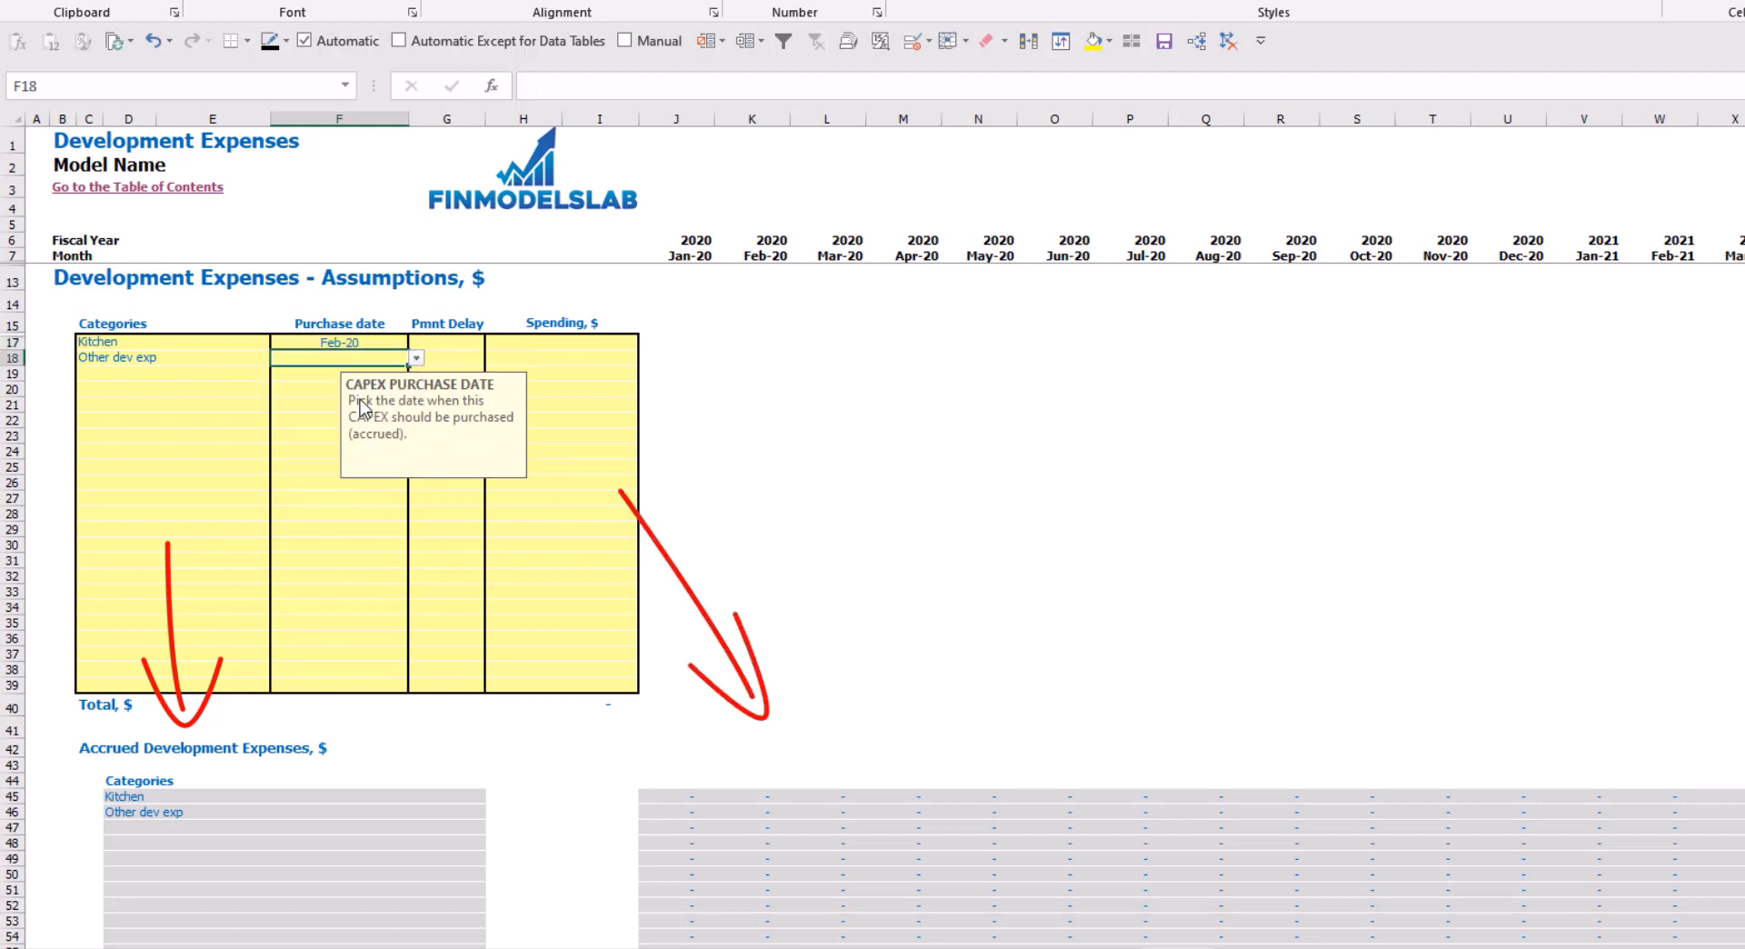
Enter spending of 50,000 for Kitchen and 10,000 for Other dev exp
{"action": "left_click", "coordinate": [569, 349]}
{"action": "type", "text": "50,00"}
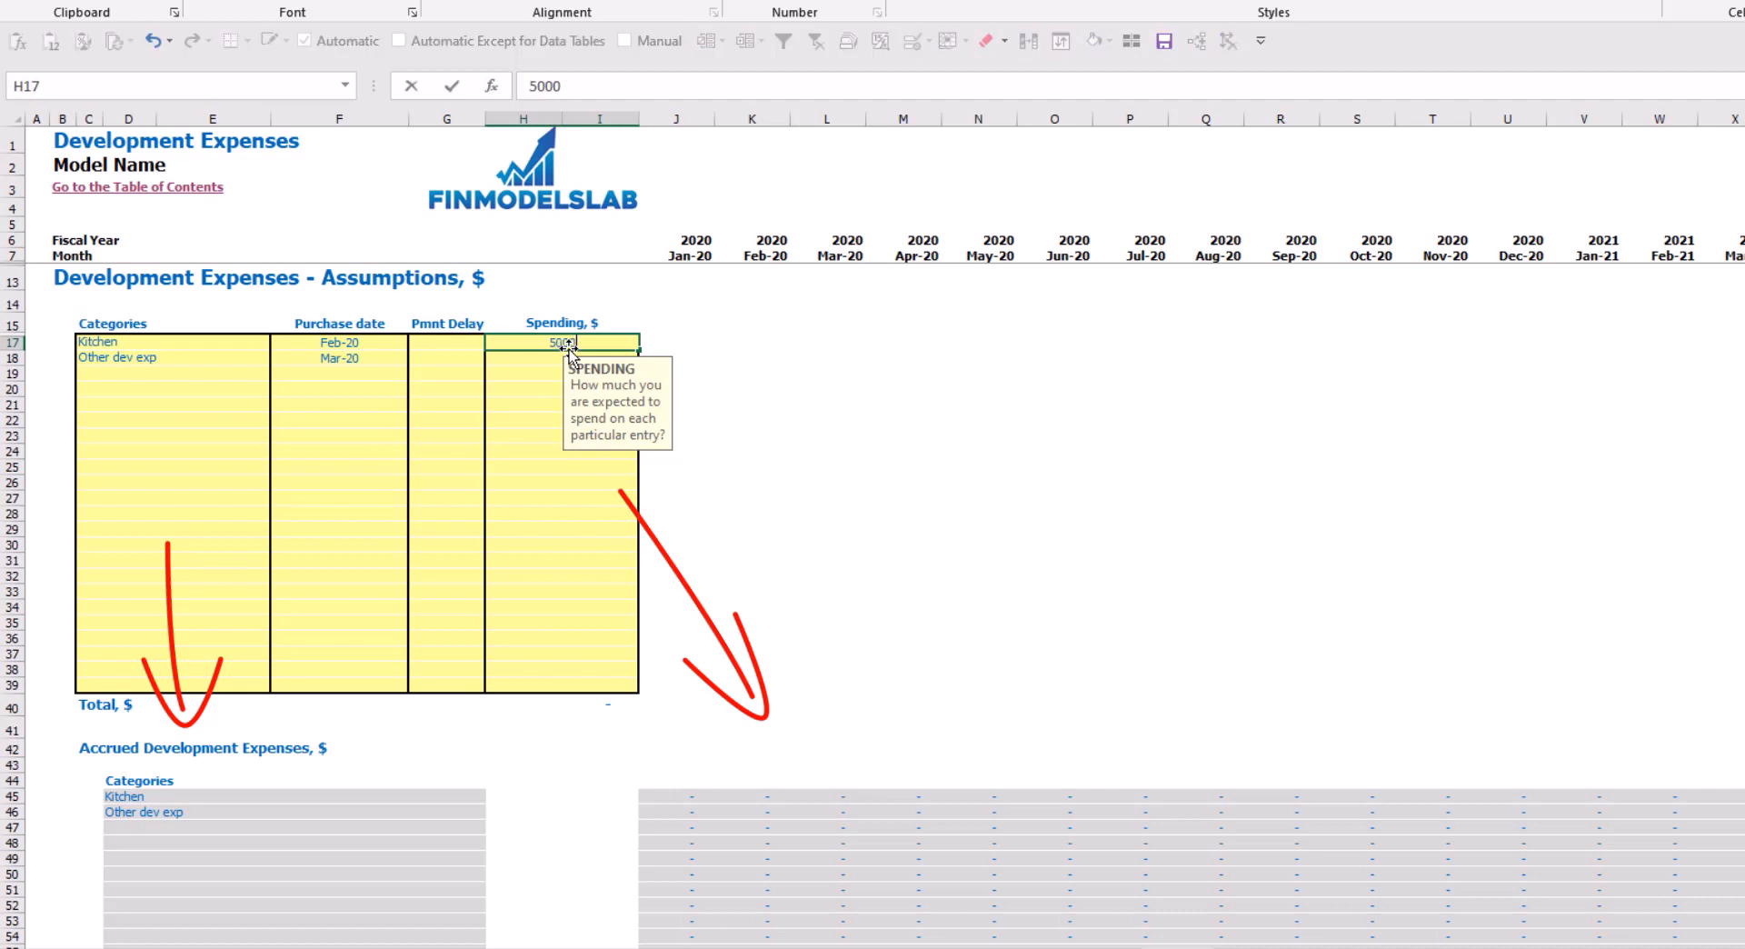
{"action": "type", "text": "0"}
{"action": "key", "text": "Return"}
{"action": "type", "text": "10,"}
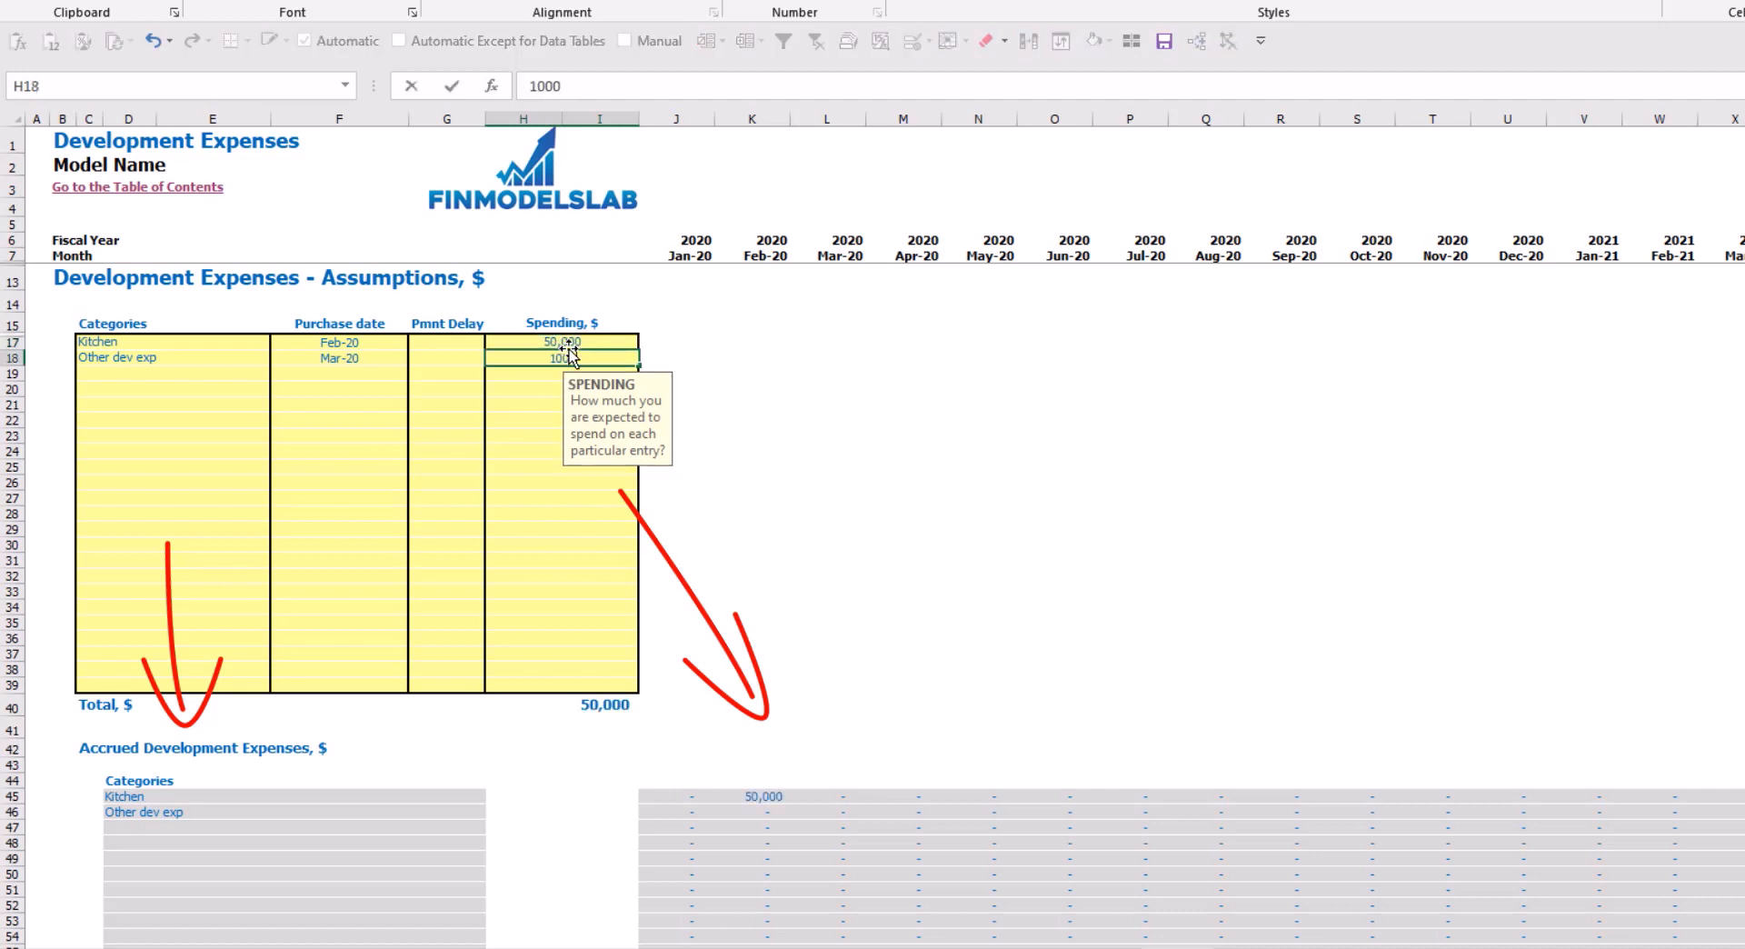
{"action": "type", "text": "000"}
{"action": "key", "text": "Return"}
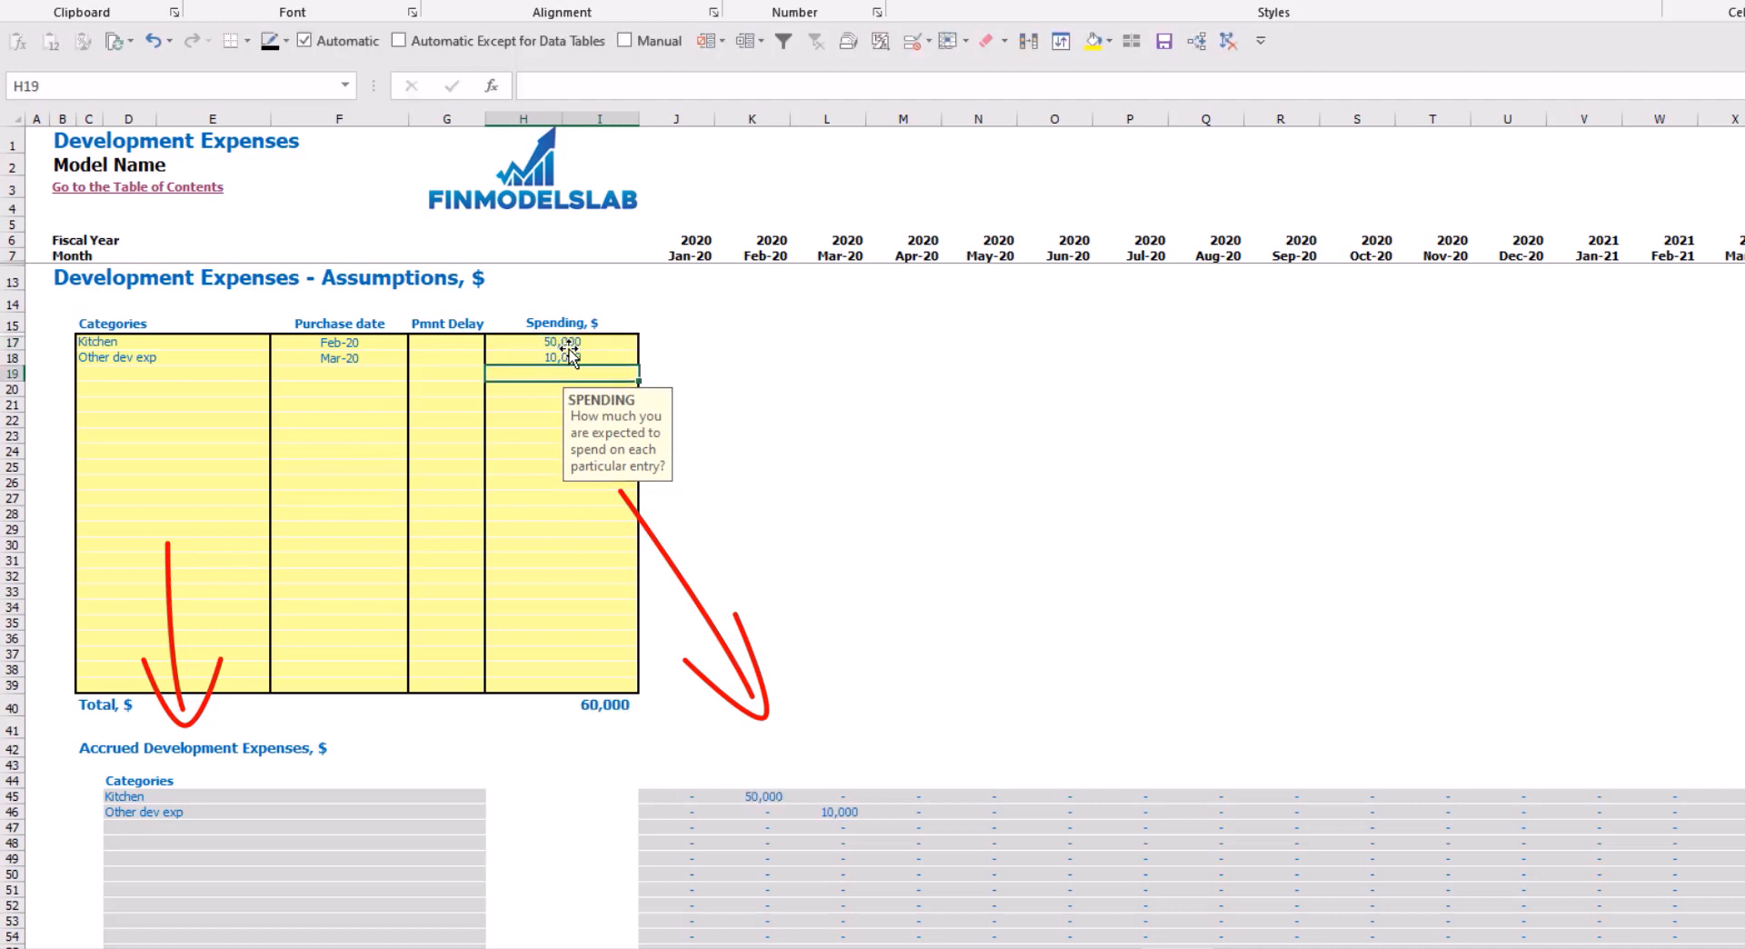
Set the Kitchen payment delay to 2M and check its payment month in the Paid Development Expenses table
{"action": "left_click", "coordinate": [452, 347]}
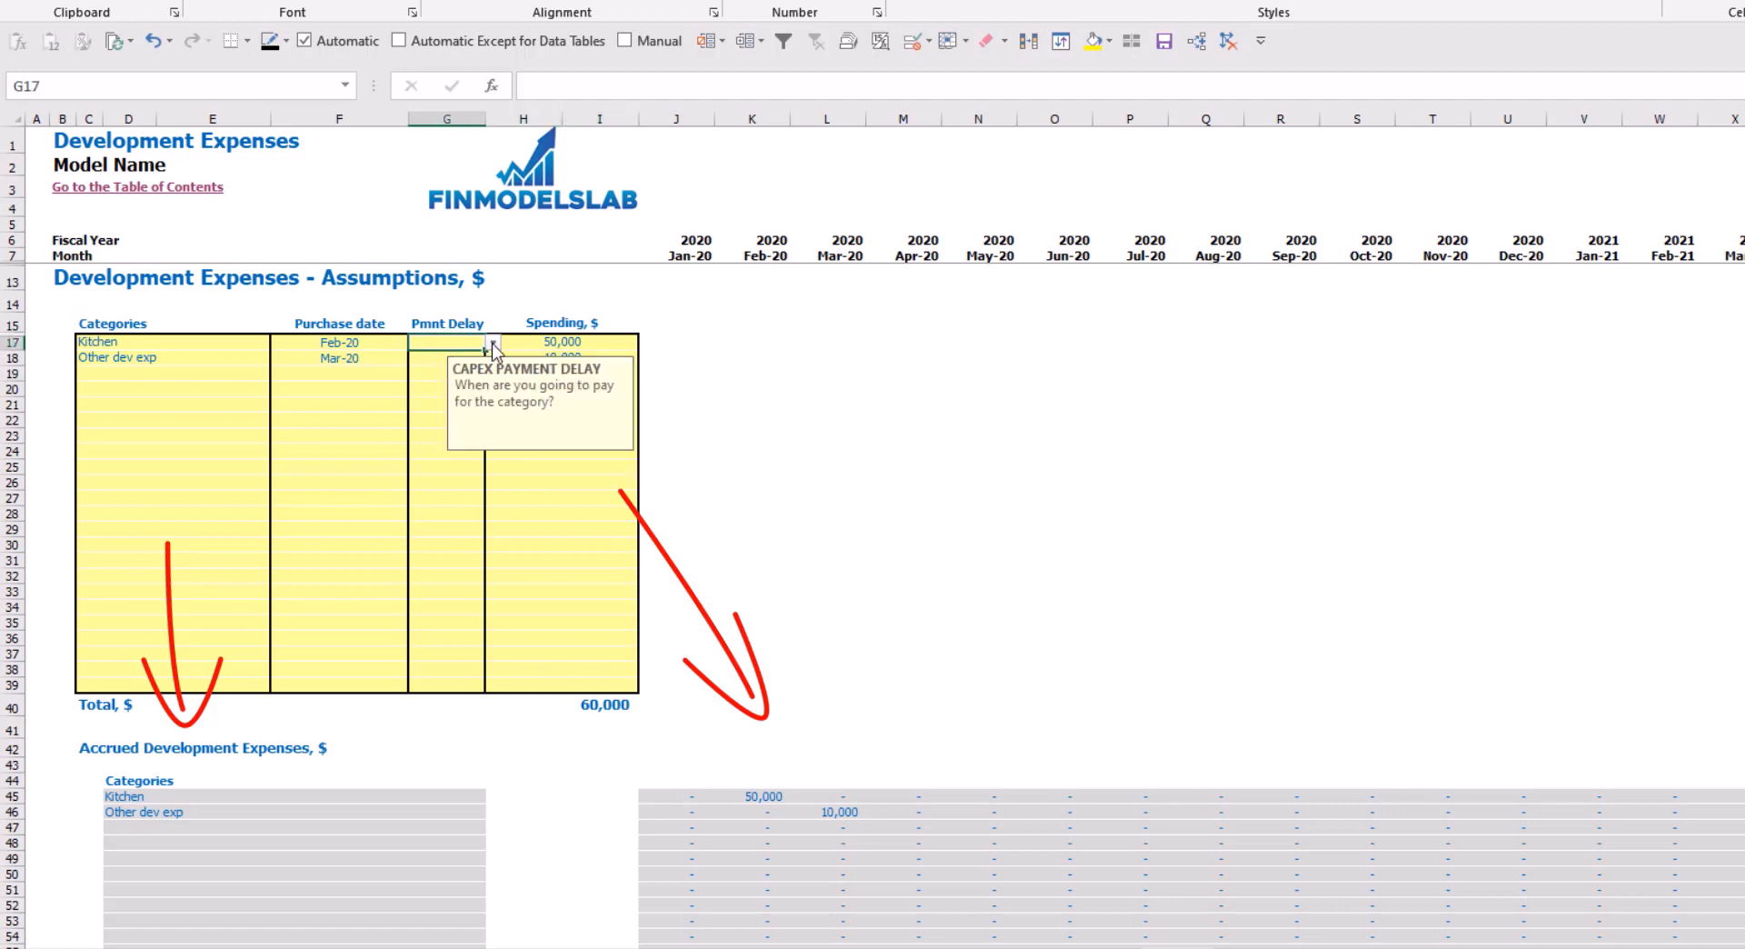
{"action": "left_click", "coordinate": [494, 342]}
{"action": "left_click", "coordinate": [427, 374]}
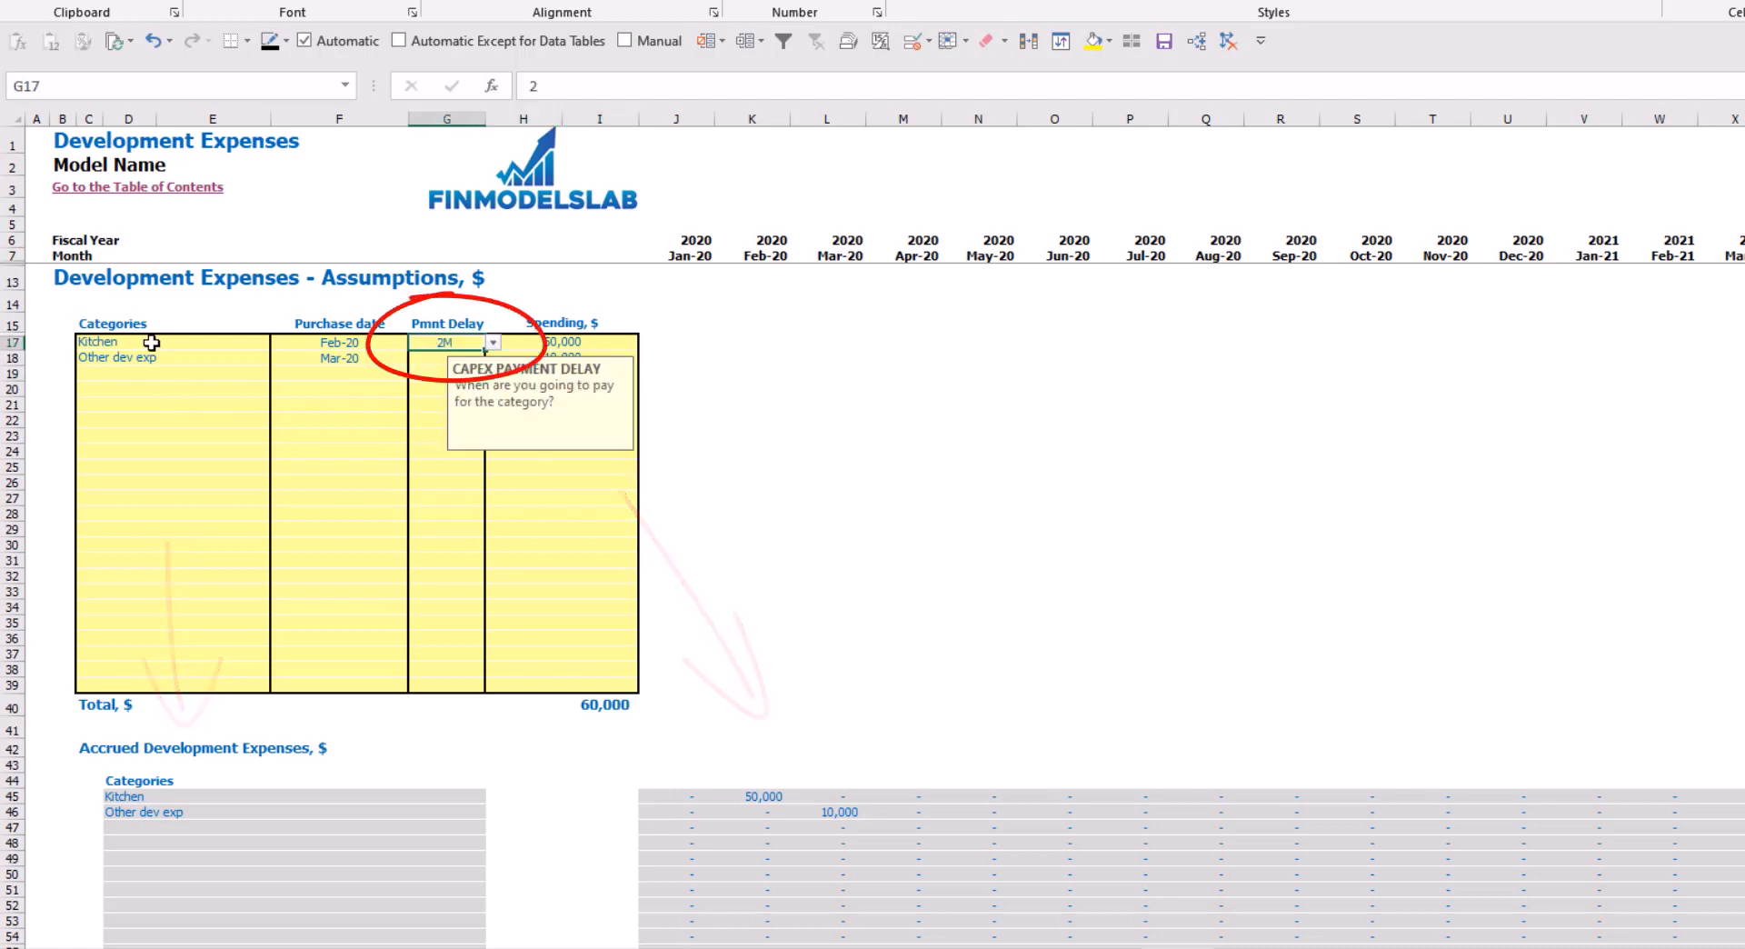
{"action": "scroll", "coordinate": [561, 340], "scroll_direction": "down", "scroll_amount": 10}
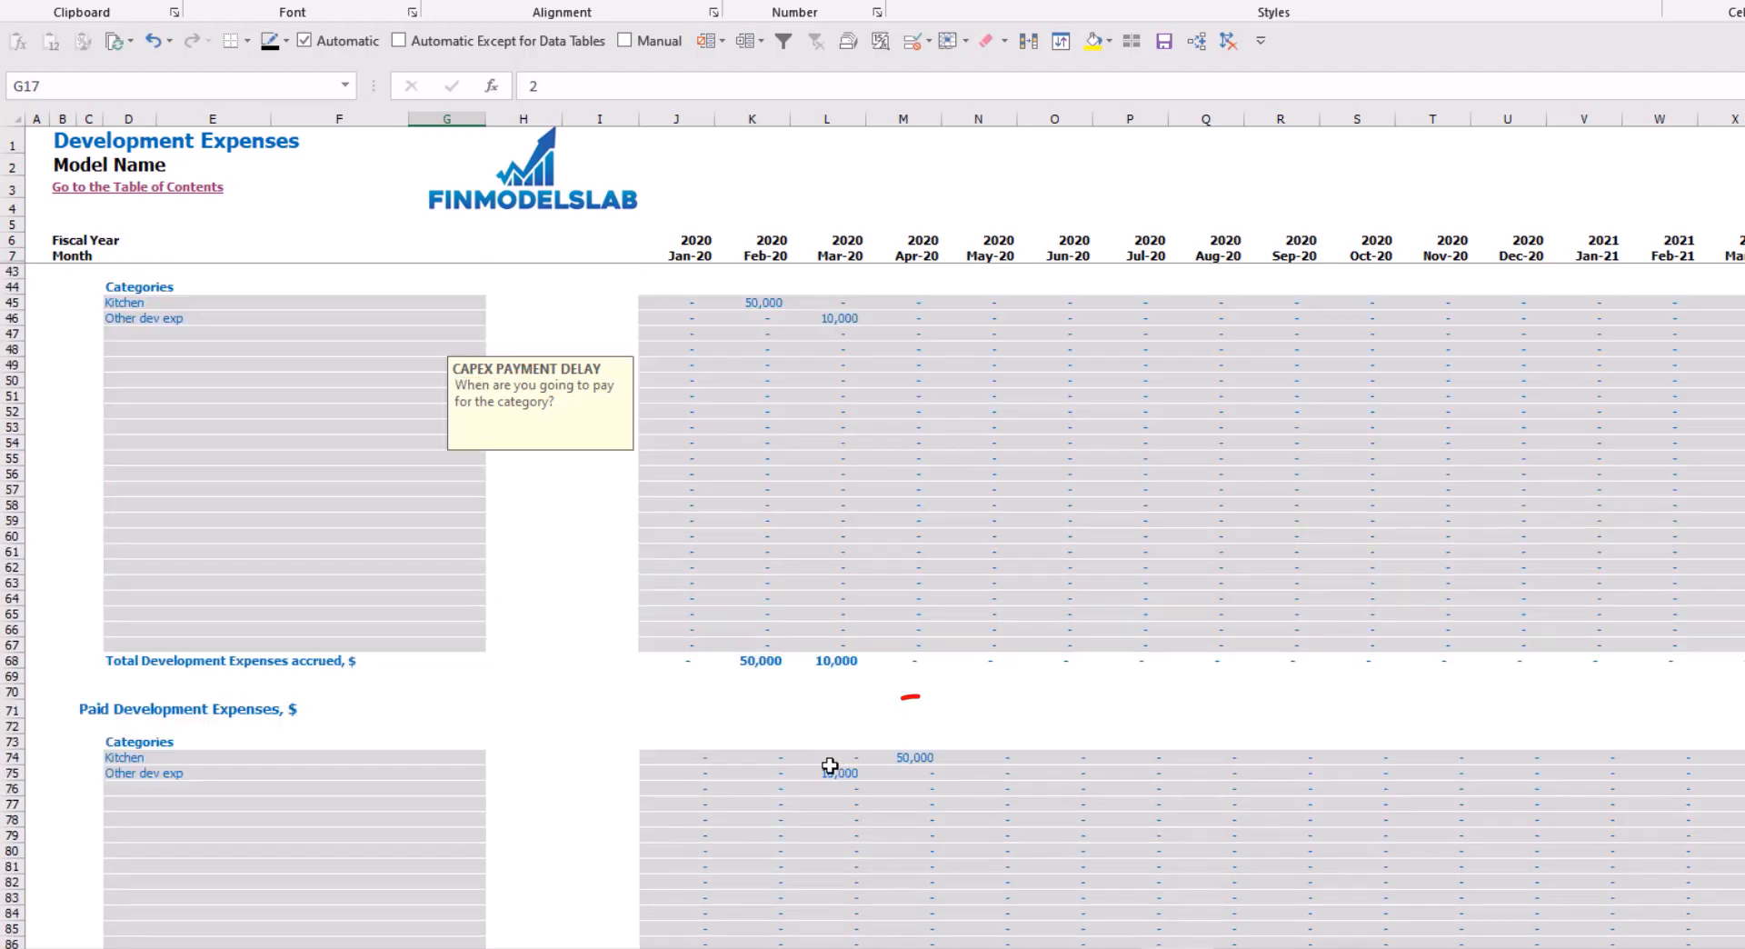
{"action": "left_click", "coordinate": [902, 757]}
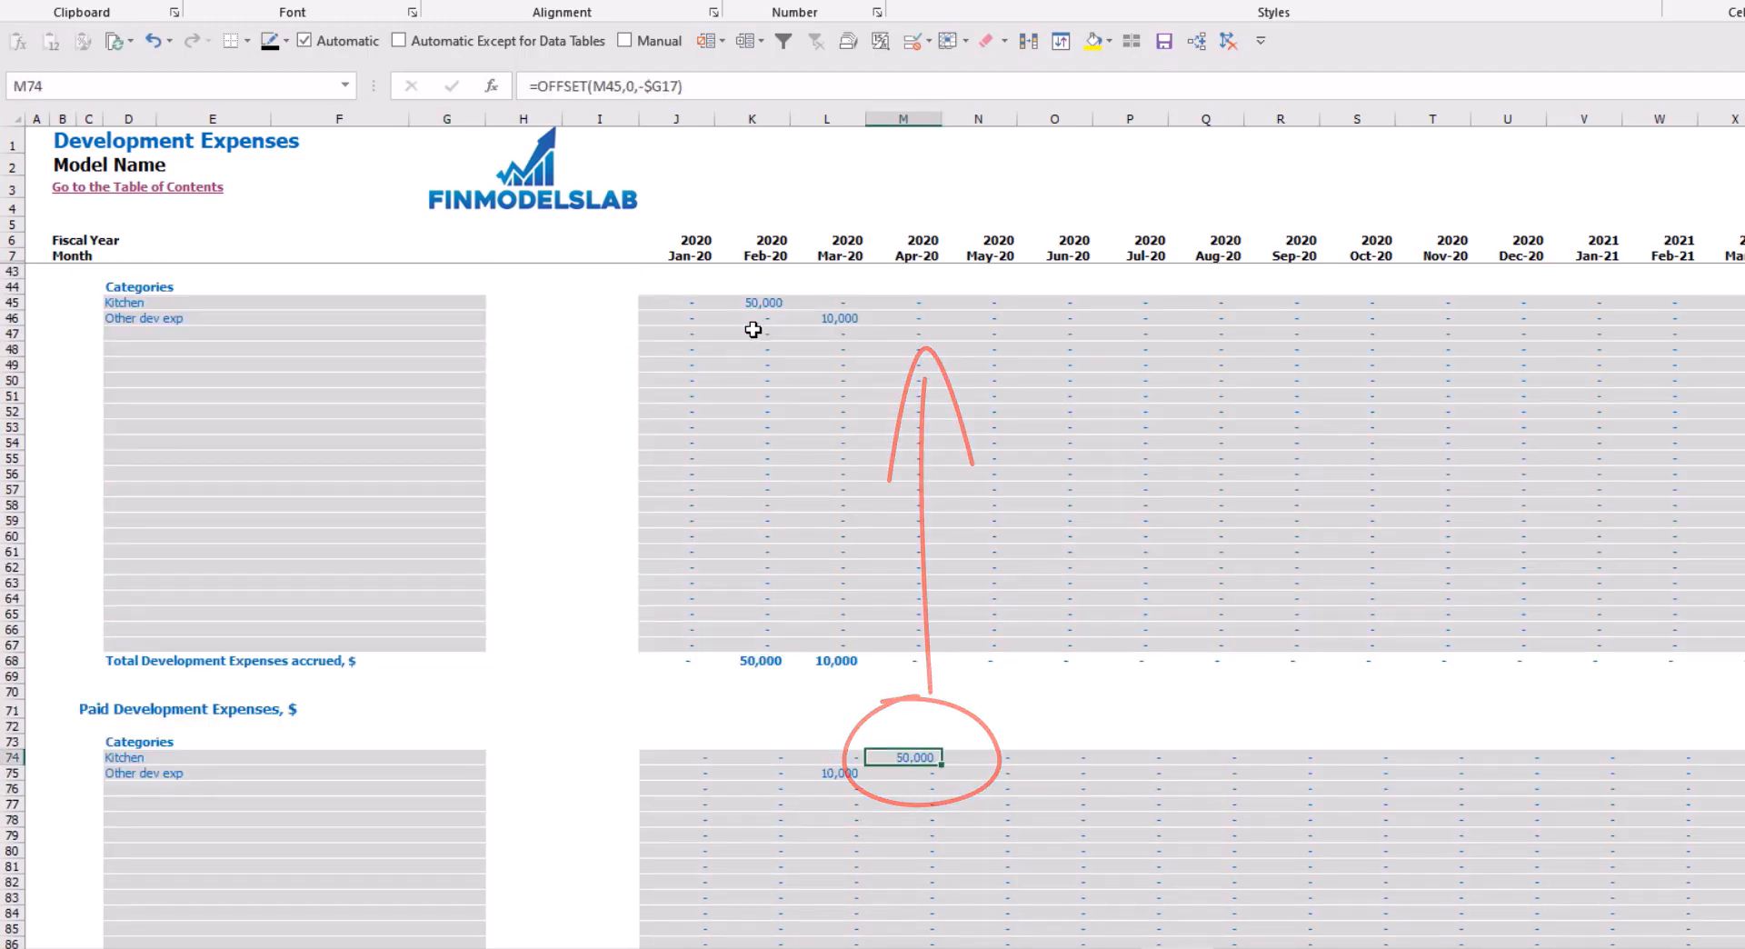
Set the Other dev exp payment delay to 3M and check its payment month in the Paid Development Expenses table
{"action": "scroll", "coordinate": [463, 359], "scroll_direction": "up", "scroll_amount": 10}
{"action": "left_click", "coordinate": [463, 359]}
{"action": "left_click", "coordinate": [492, 358]}
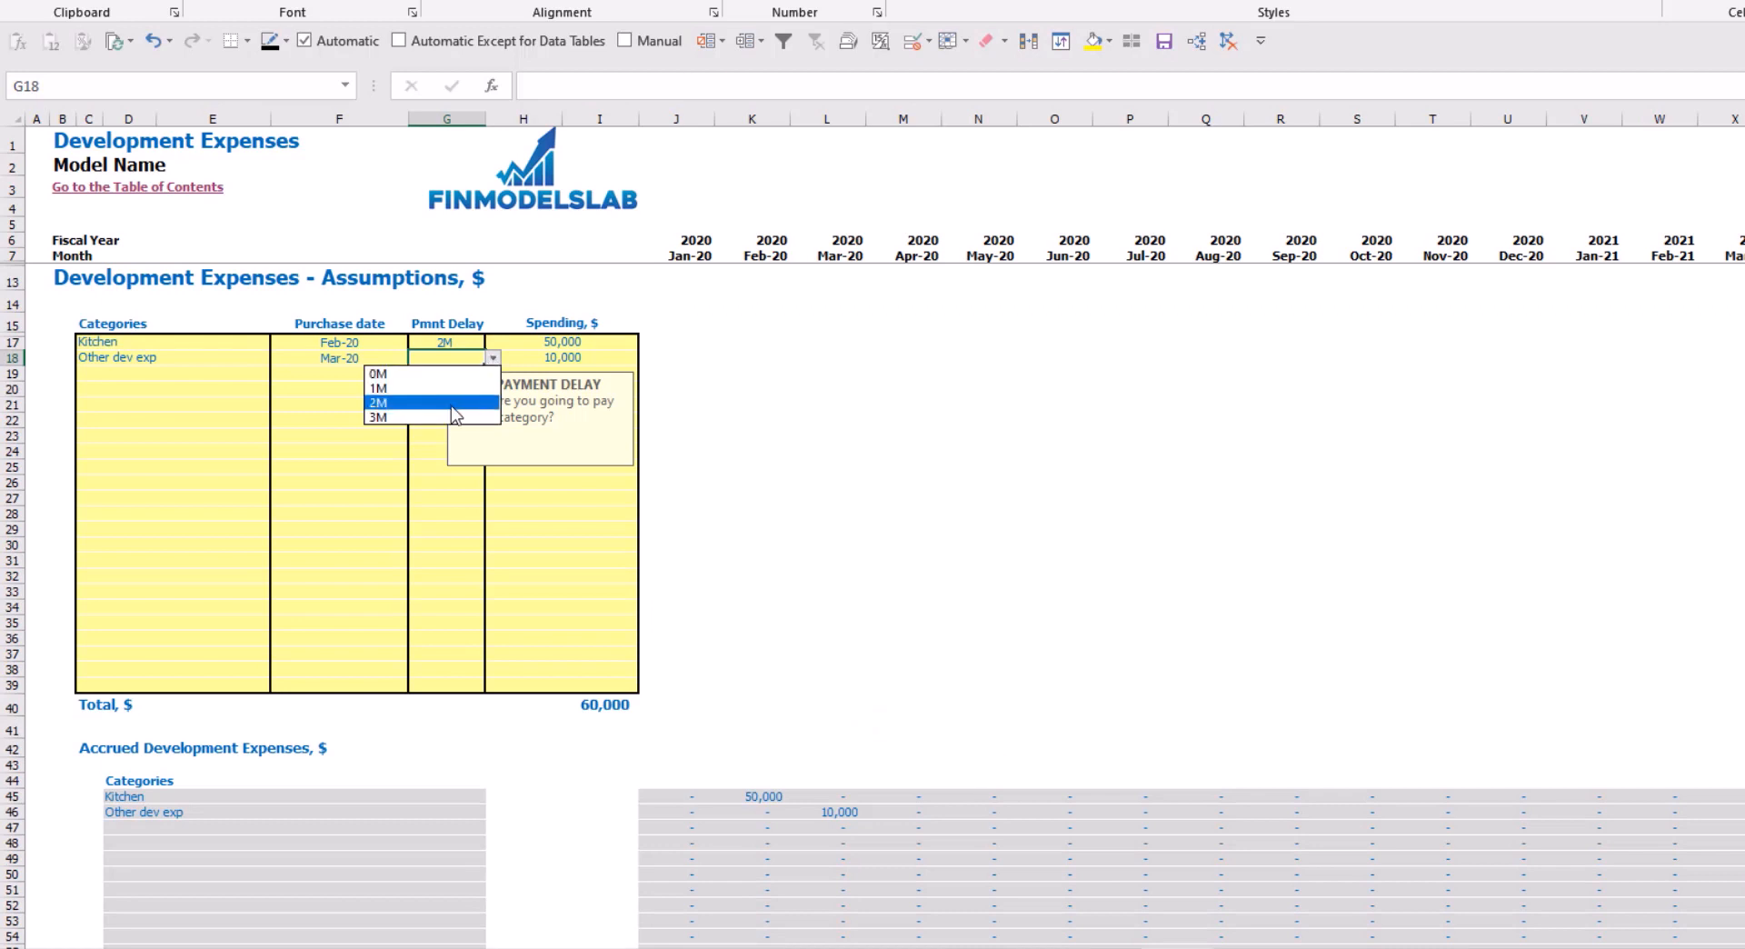
{"action": "left_click", "coordinate": [382, 416]}
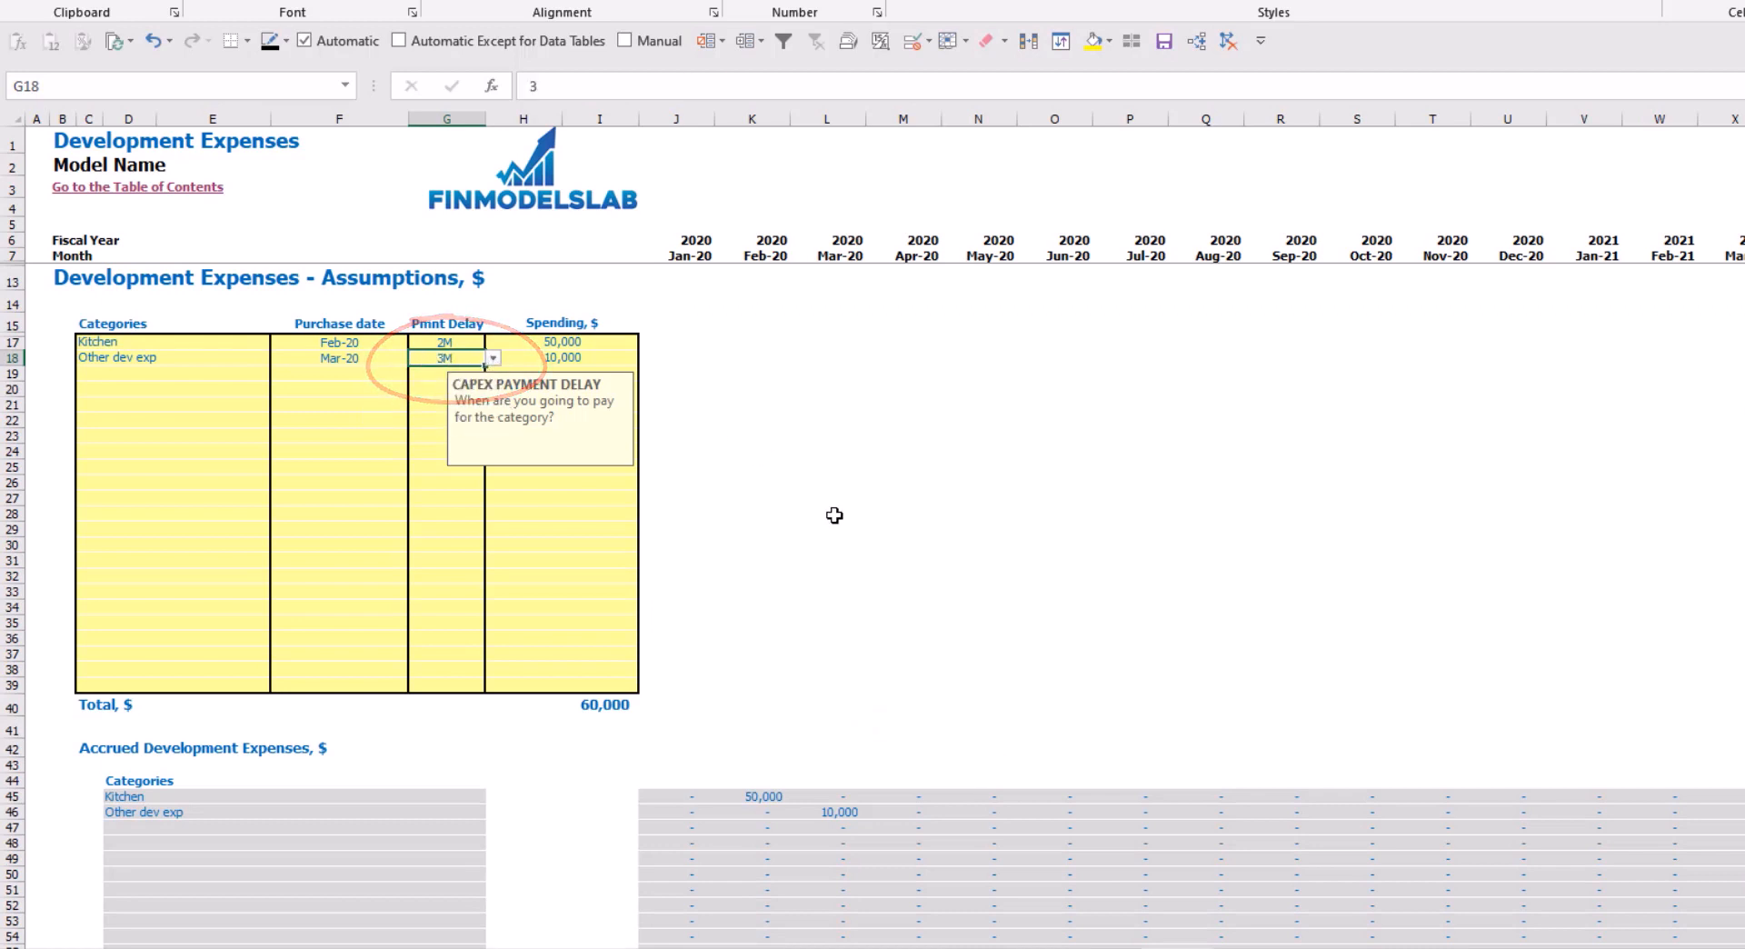
{"action": "scroll", "coordinate": [834, 513], "scroll_direction": "down", "scroll_amount": 10}
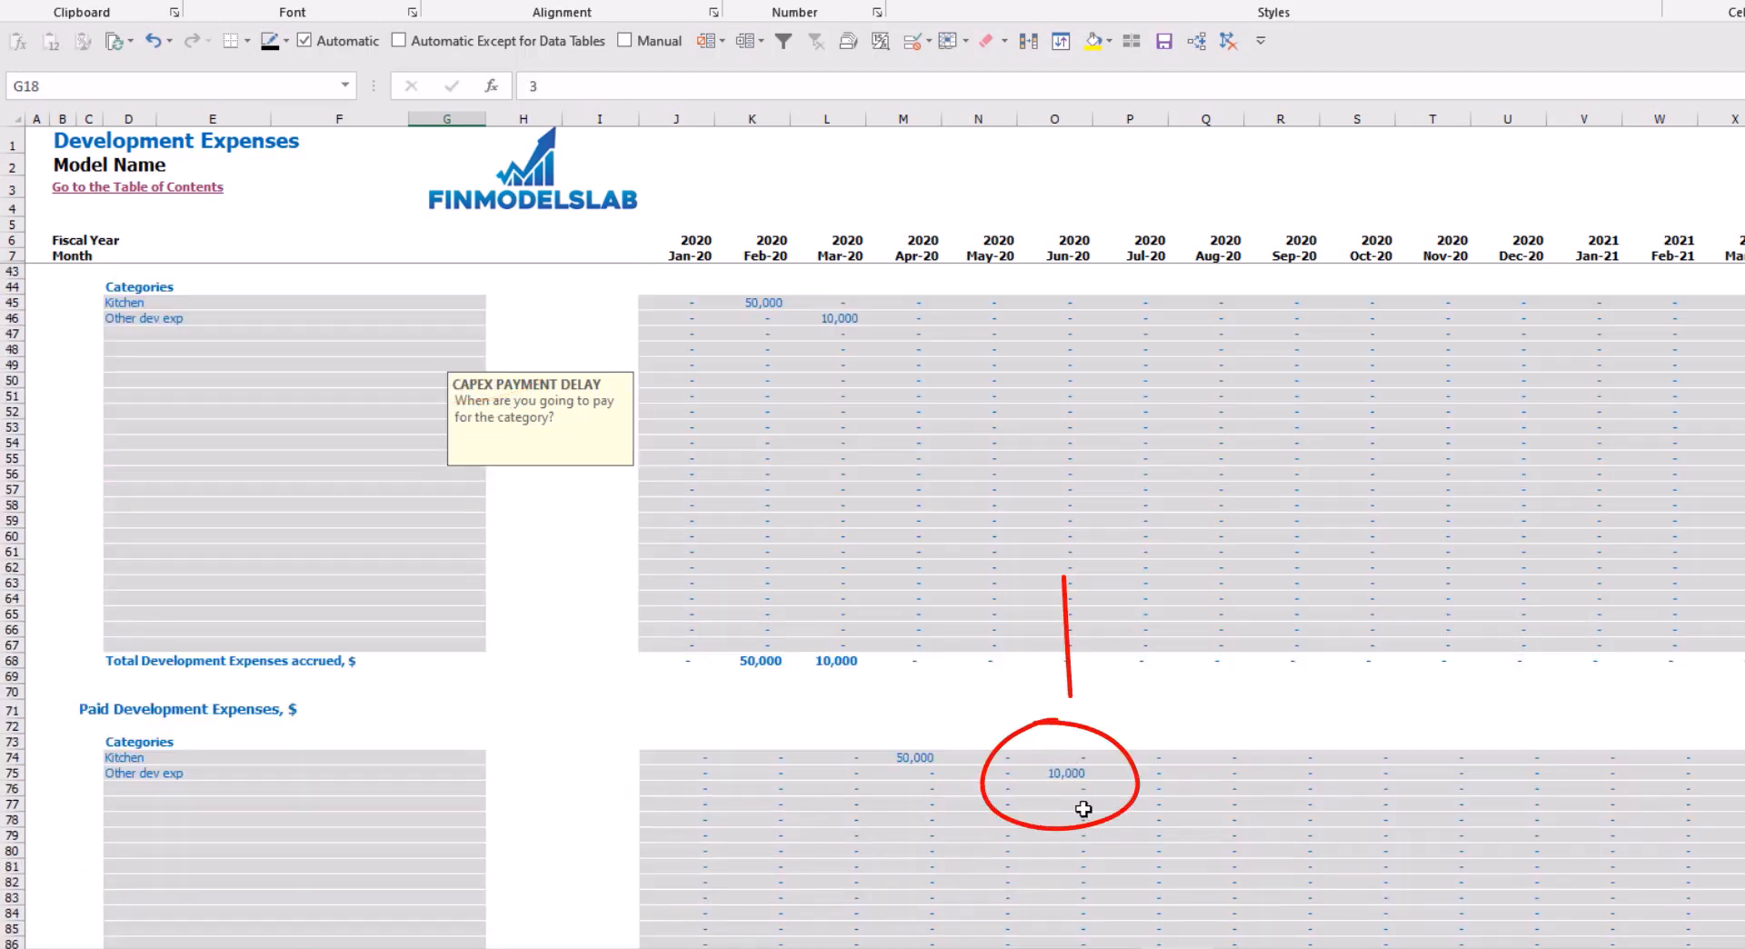
{"action": "left_click", "coordinate": [1057, 787]}
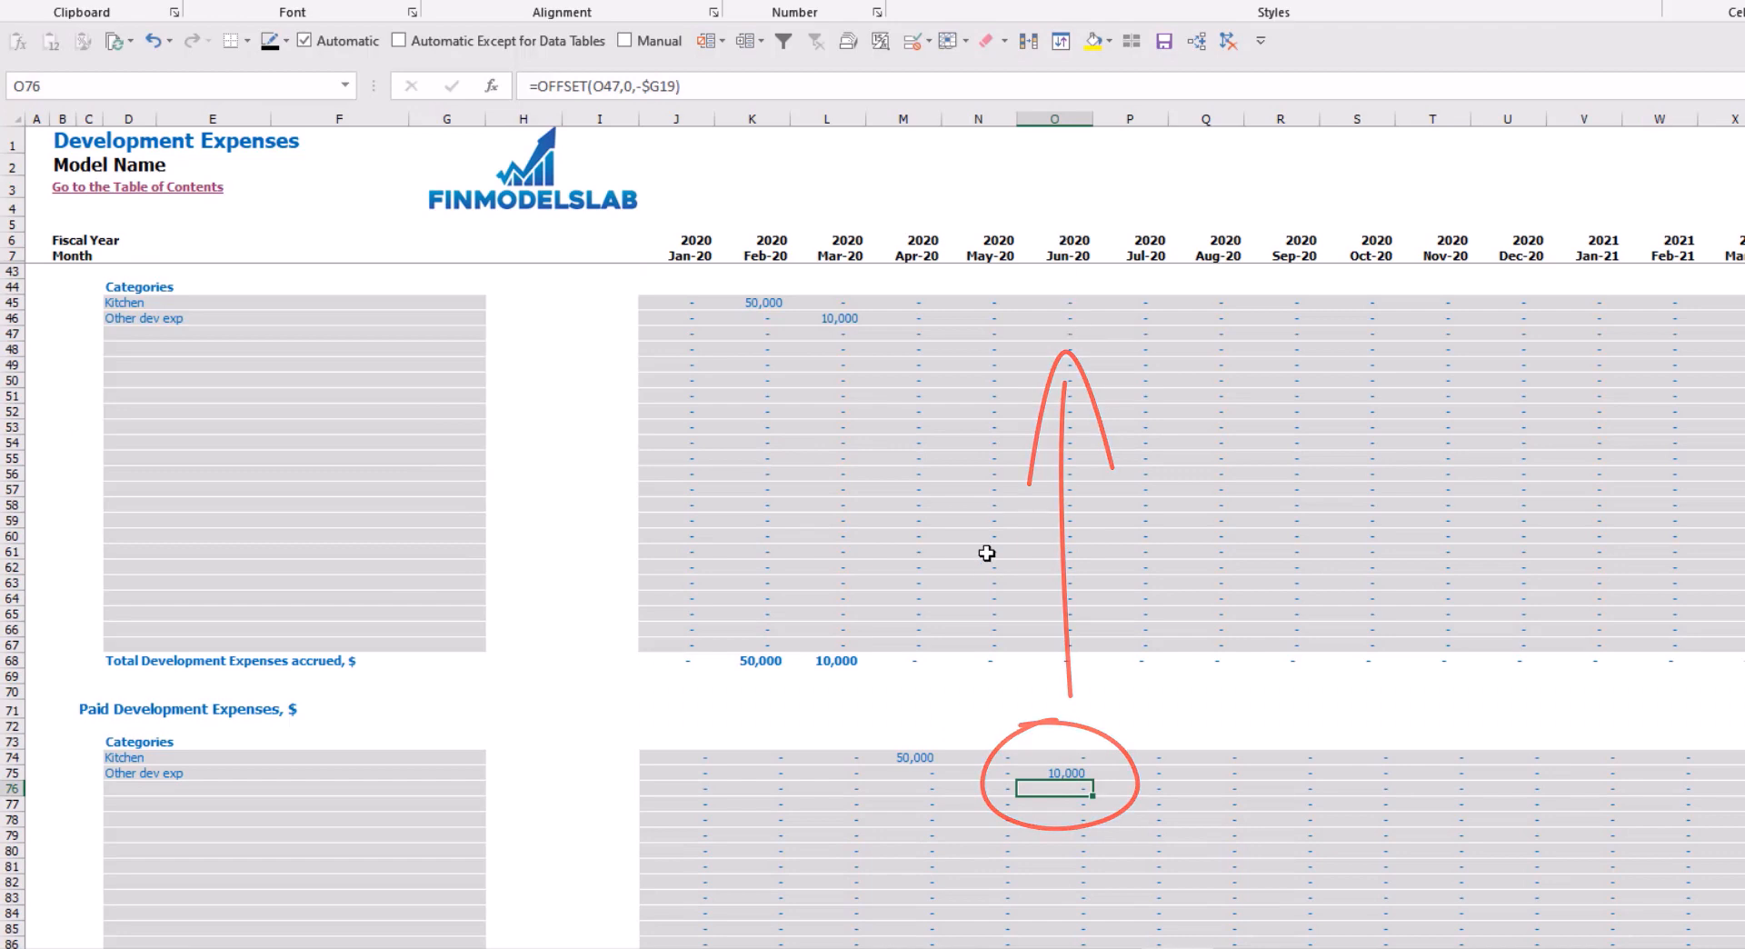
{"action": "scroll", "coordinate": [658, 528], "scroll_direction": "up", "scroll_amount": 10}
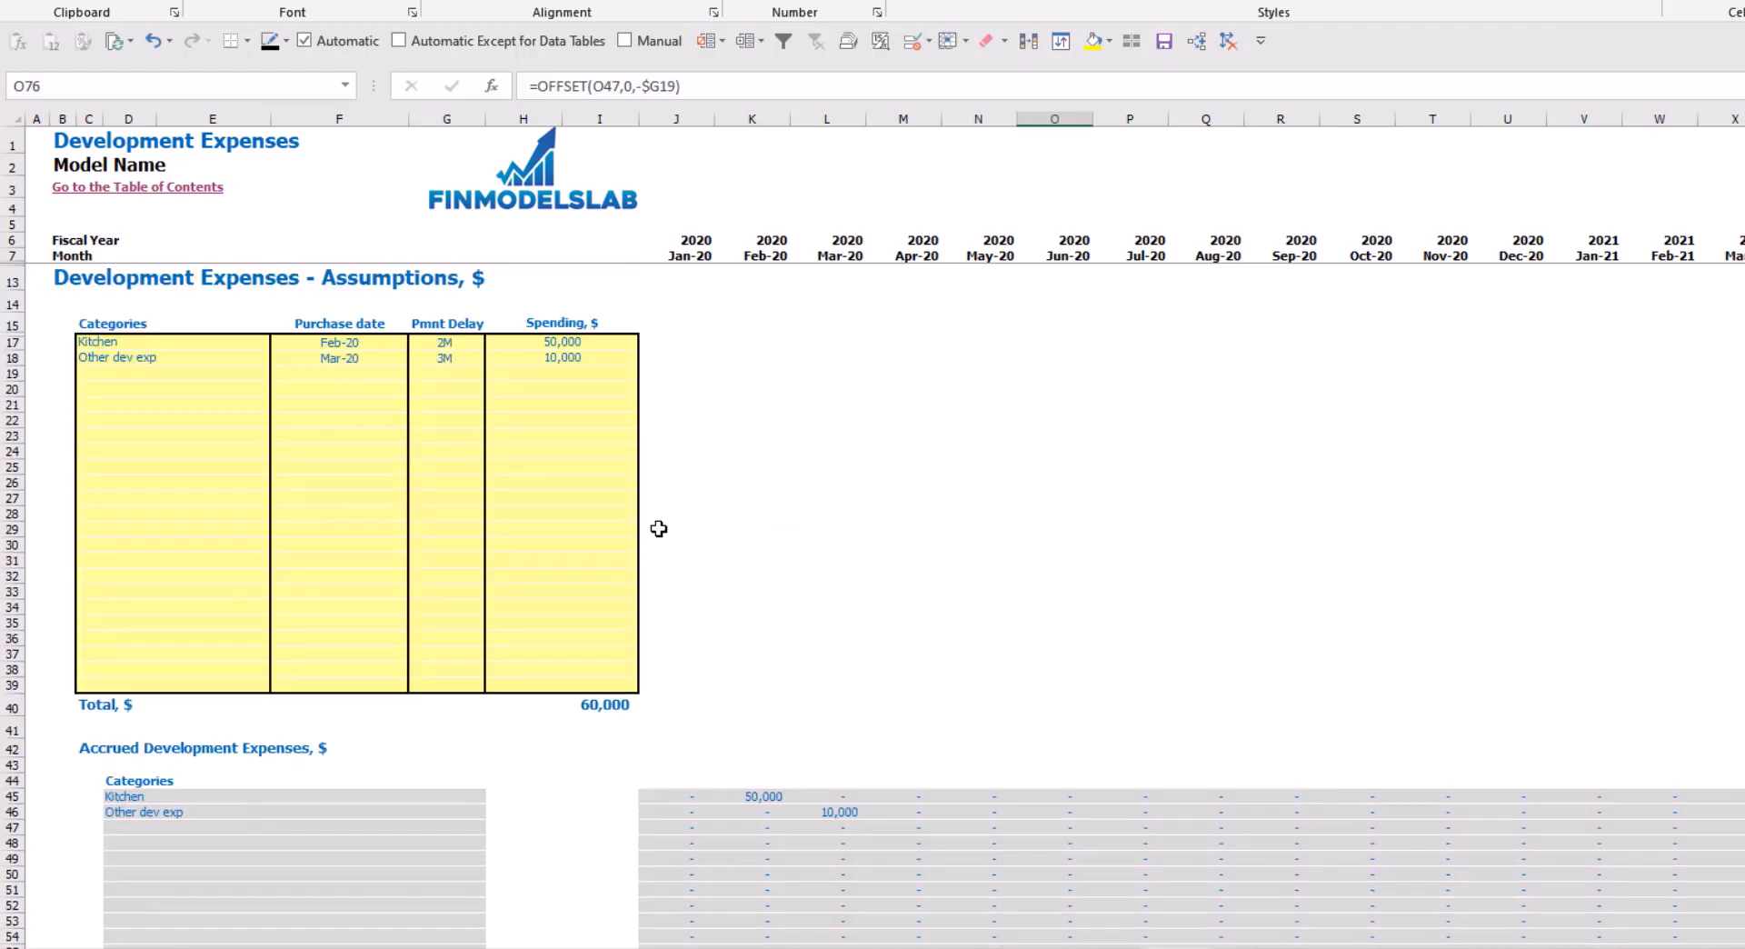
Check total development spending, go to the Book Assets sheet and examine the Development CAPEX row's useful time and cost
{"action": "left_click", "coordinate": [576, 705]}
{"action": "key", "text": "ctrl+Page_Down"}
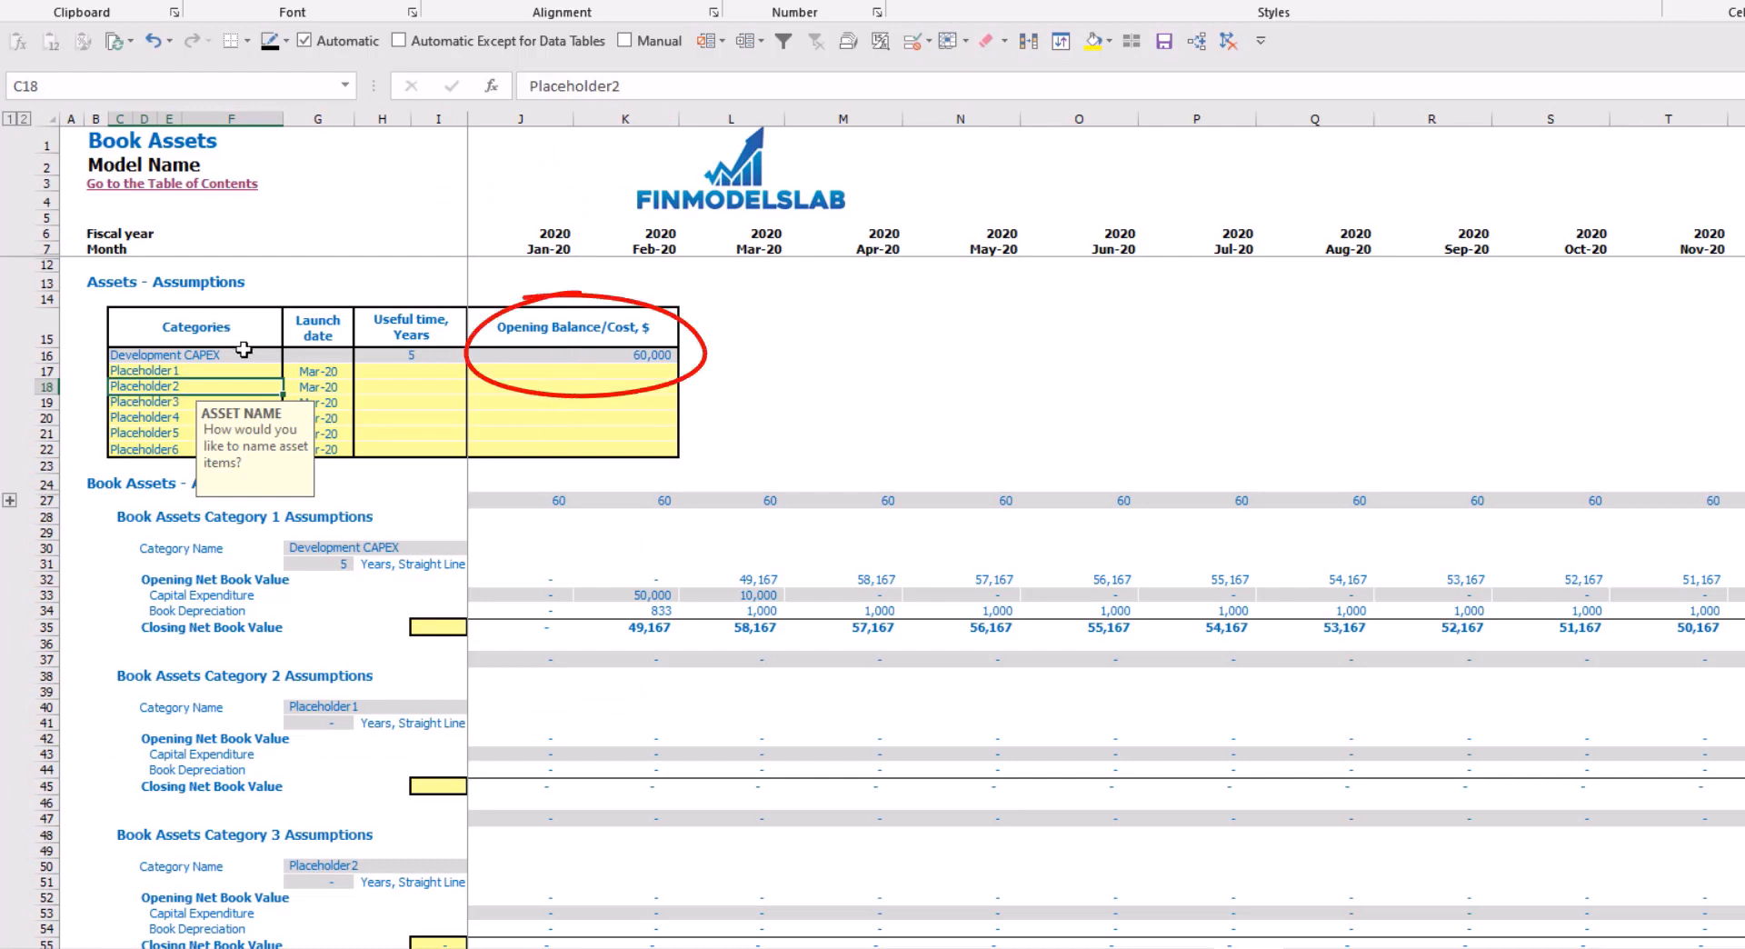
{"action": "left_click_drag", "start_coordinate": [181, 355], "coordinate": [599, 355]}
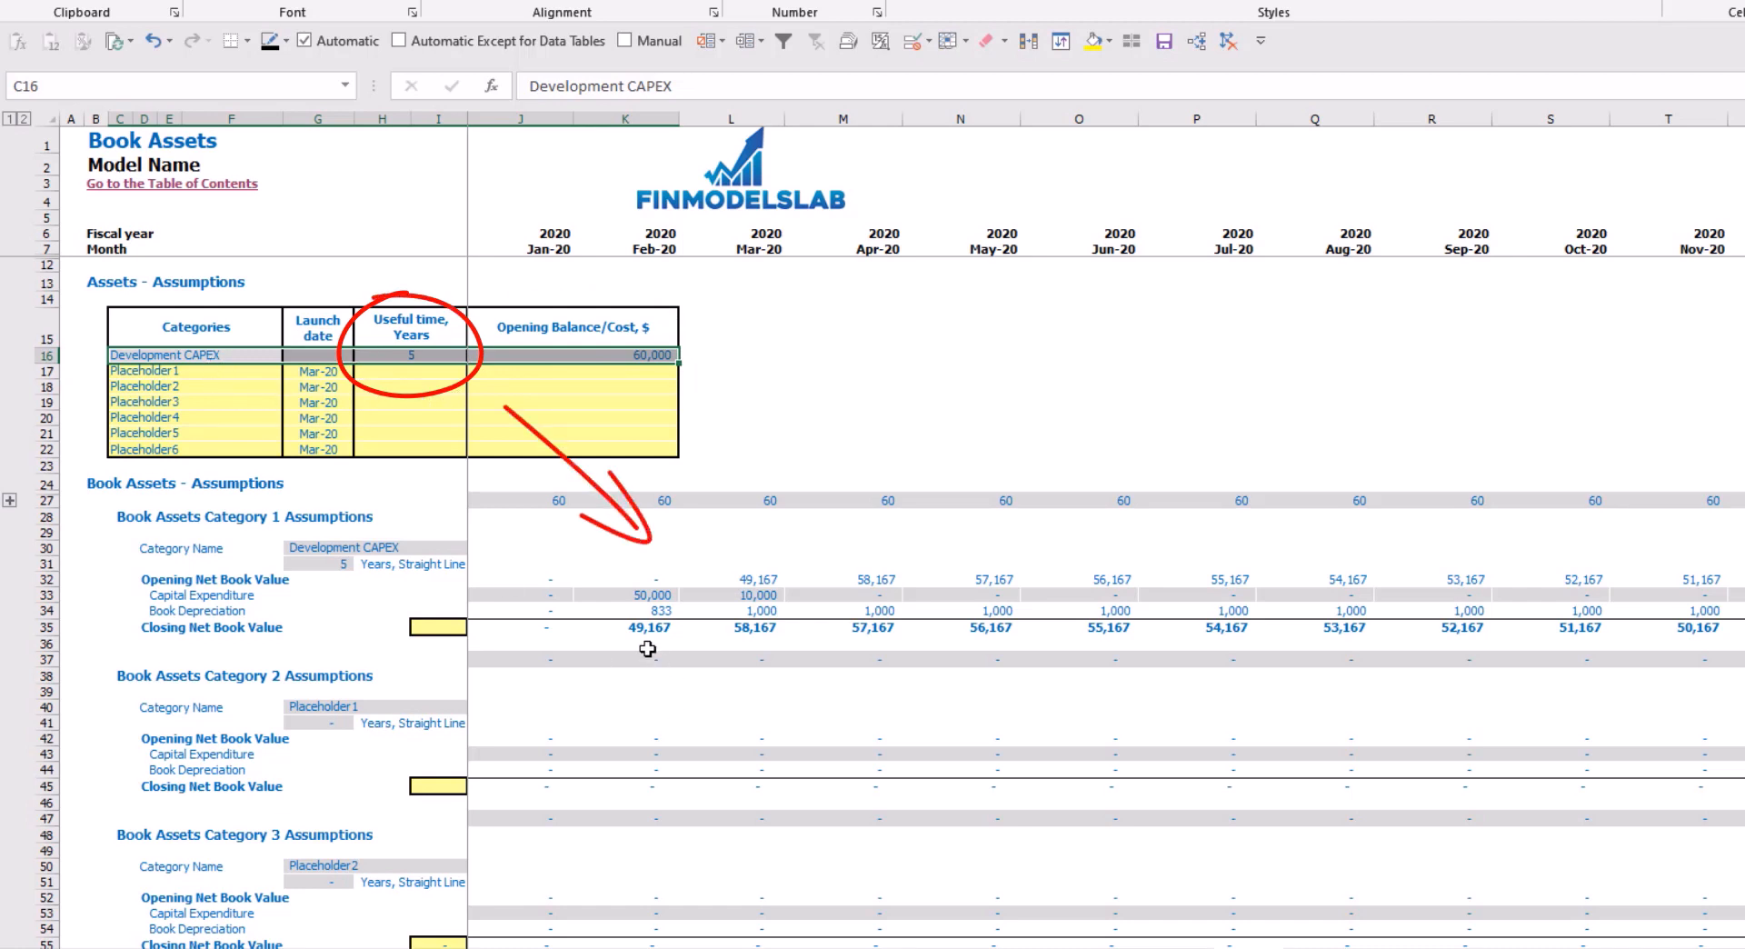
Examine Development CAPEX's monthly book depreciation and closing net book value from February to June 2020
{"action": "left_click_drag", "start_coordinate": [663, 609], "coordinate": [1136, 608]}
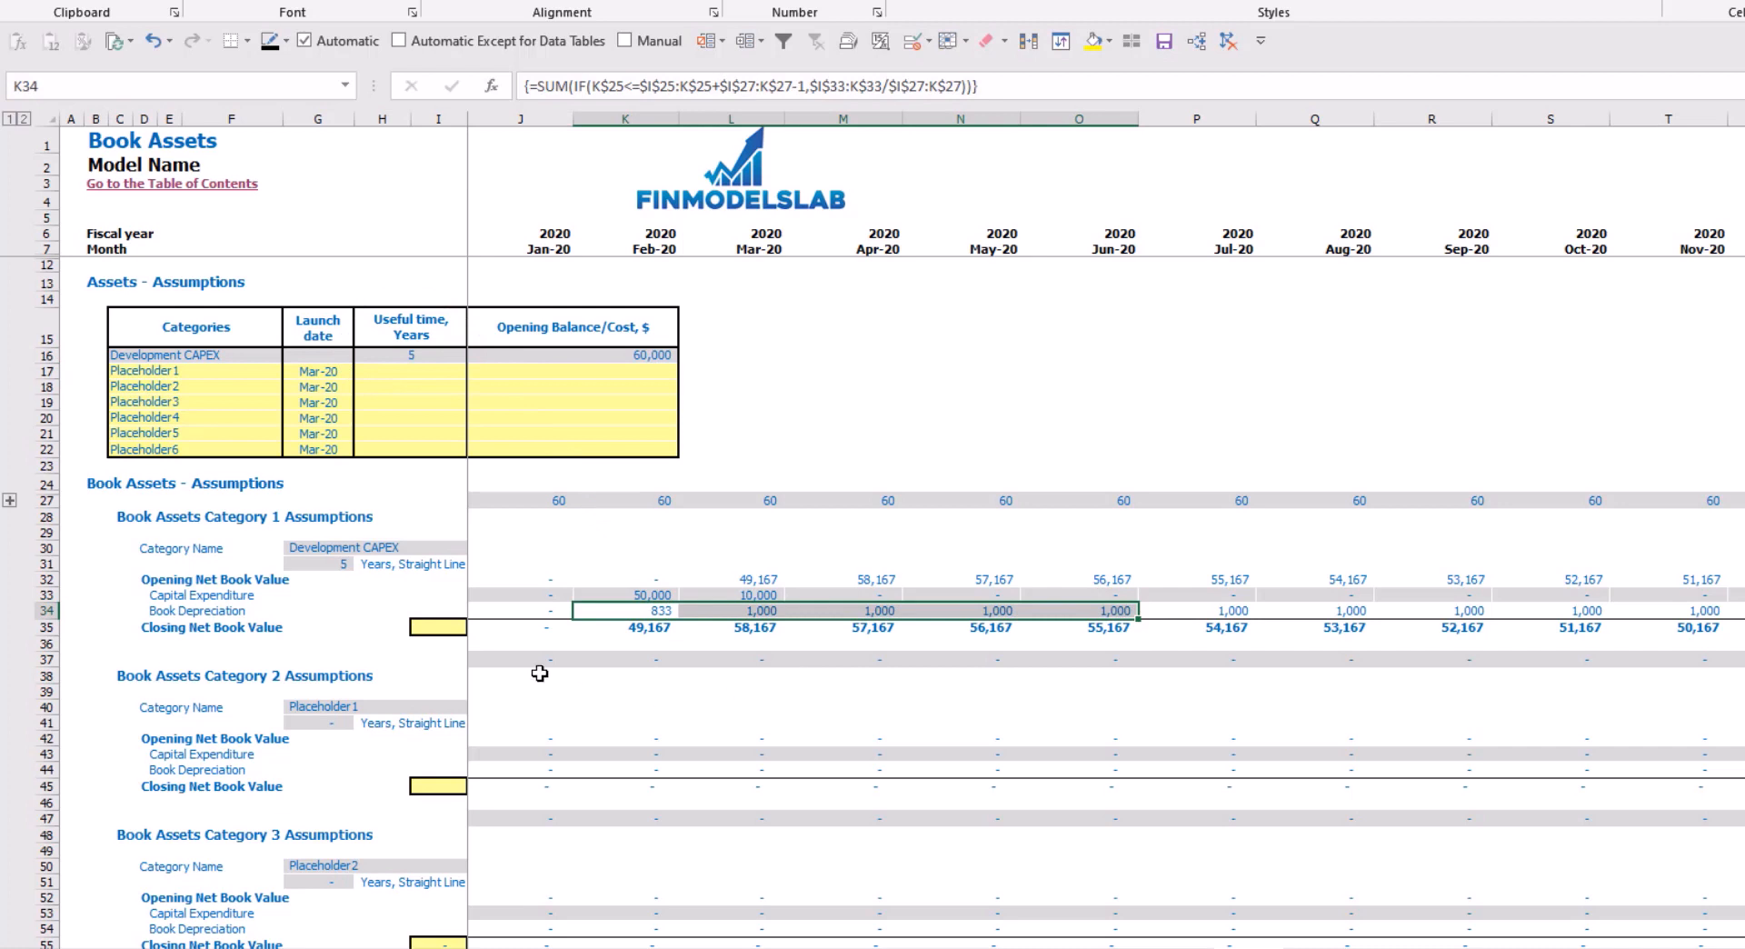
{"action": "left_click_drag", "start_coordinate": [634, 629], "coordinate": [1110, 631]}
Name the first placeholder asset category Other CAPEX and set its launch date to Jun-20
{"action": "left_click_drag", "start_coordinate": [204, 379], "coordinate": [204, 443]}
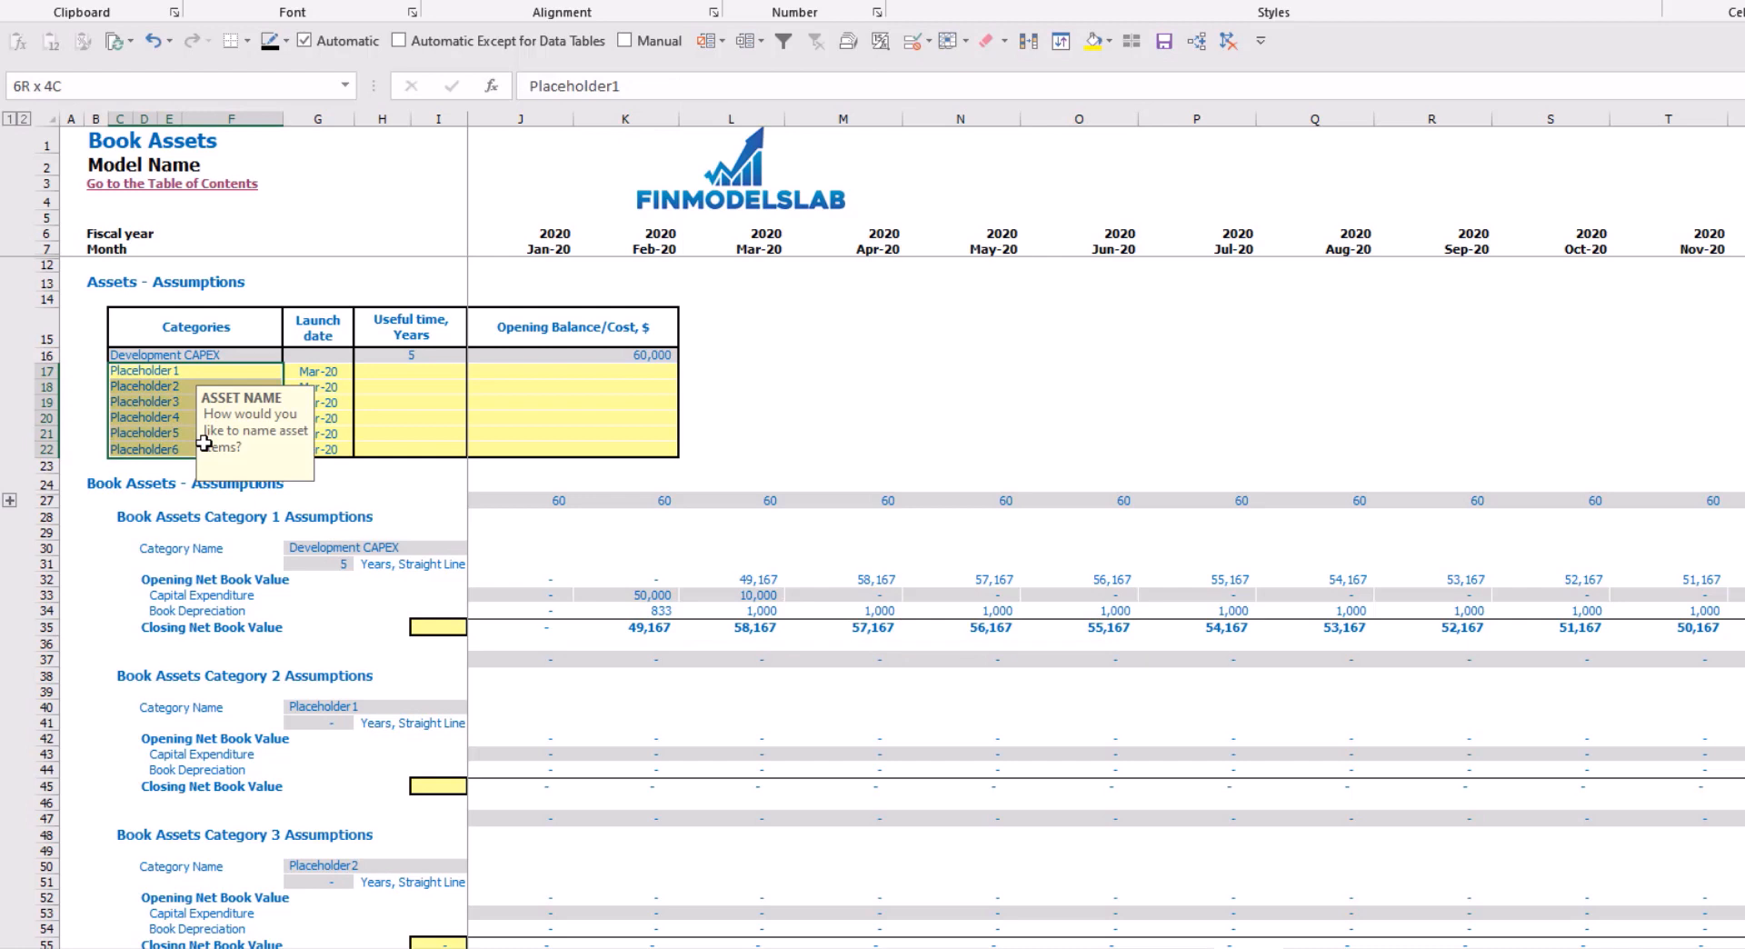
{"action": "left_click", "coordinate": [157, 373]}
{"action": "type", "text": "Oth"}
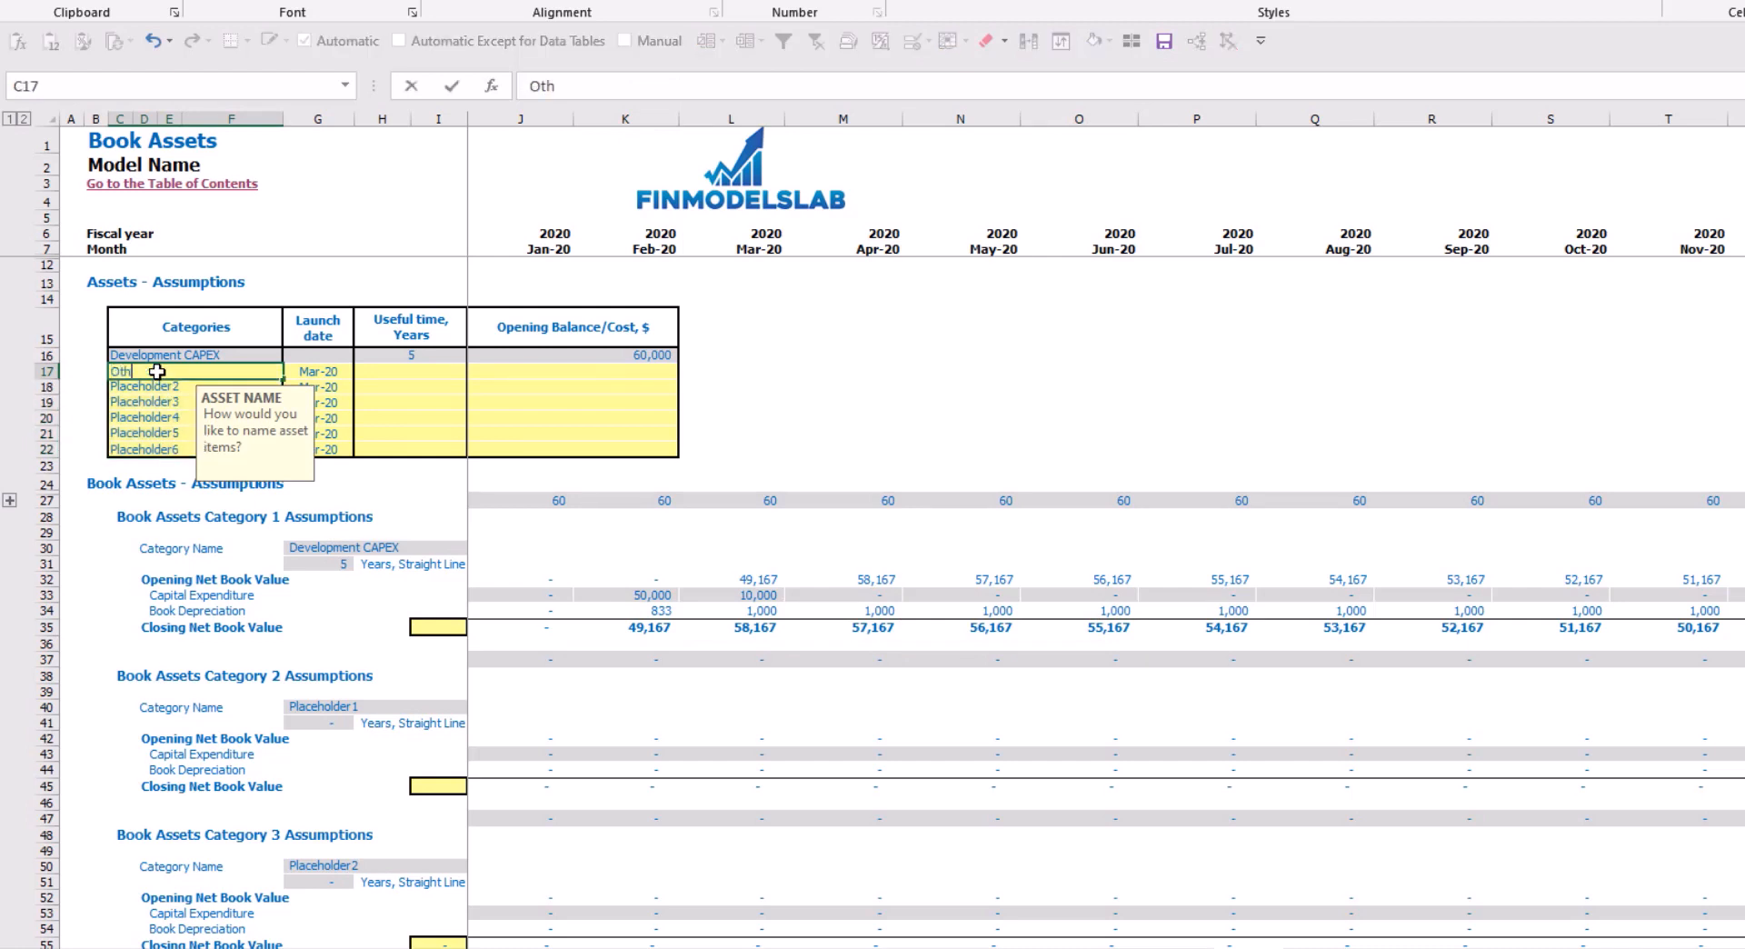
{"action": "type", "text": "er CAPEX"}
{"action": "left_click", "coordinate": [332, 376]}
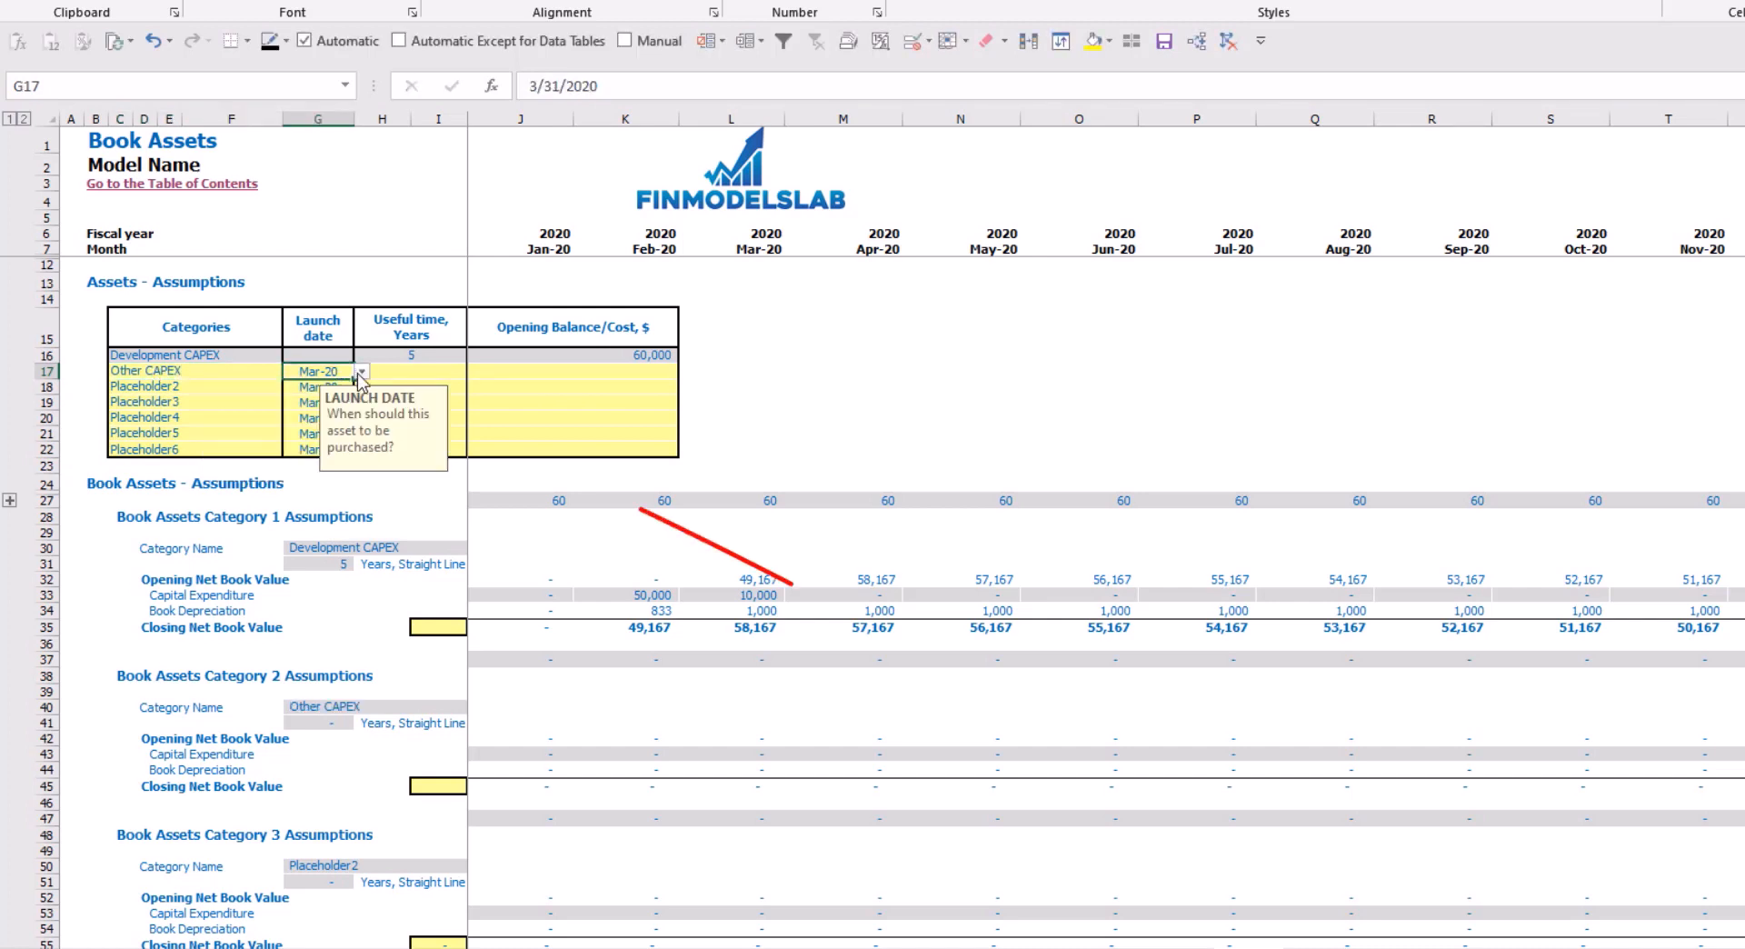
{"action": "left_click", "coordinate": [361, 371]}
{"action": "left_click", "coordinate": [320, 454]}
Give Other CAPEX a useful time of 3 years and an opening balance/cost of $5,000
{"action": "left_click", "coordinate": [435, 371]}
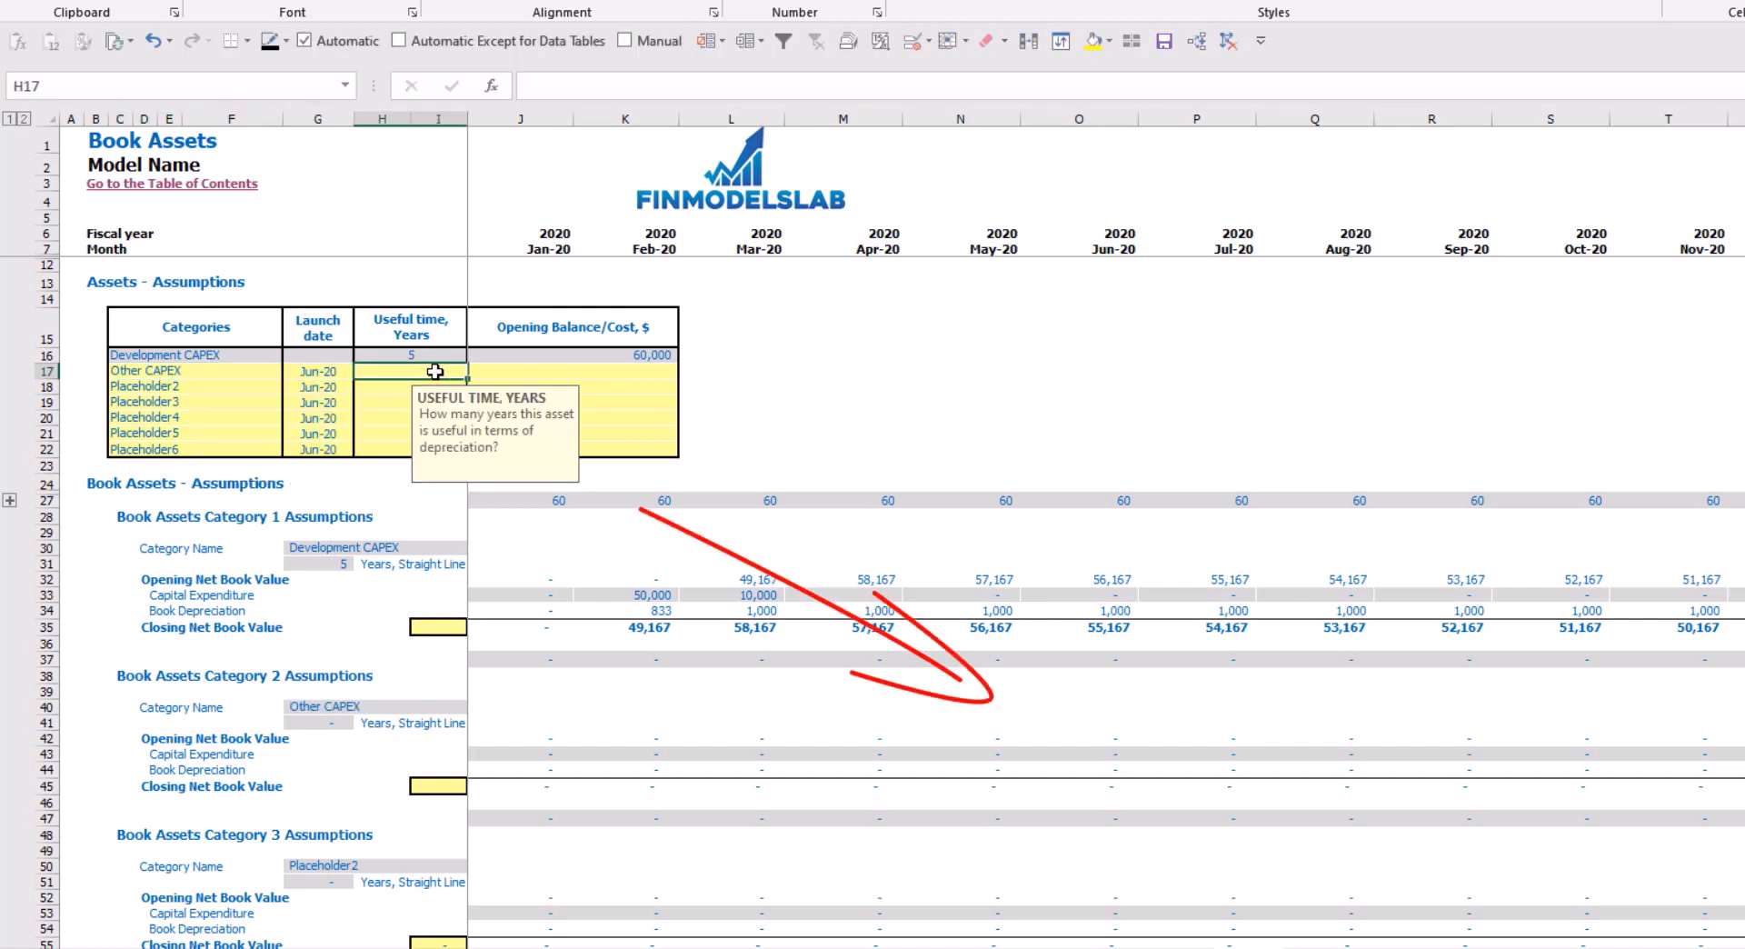
{"action": "type", "text": "3"}
{"action": "key", "text": "Return"}
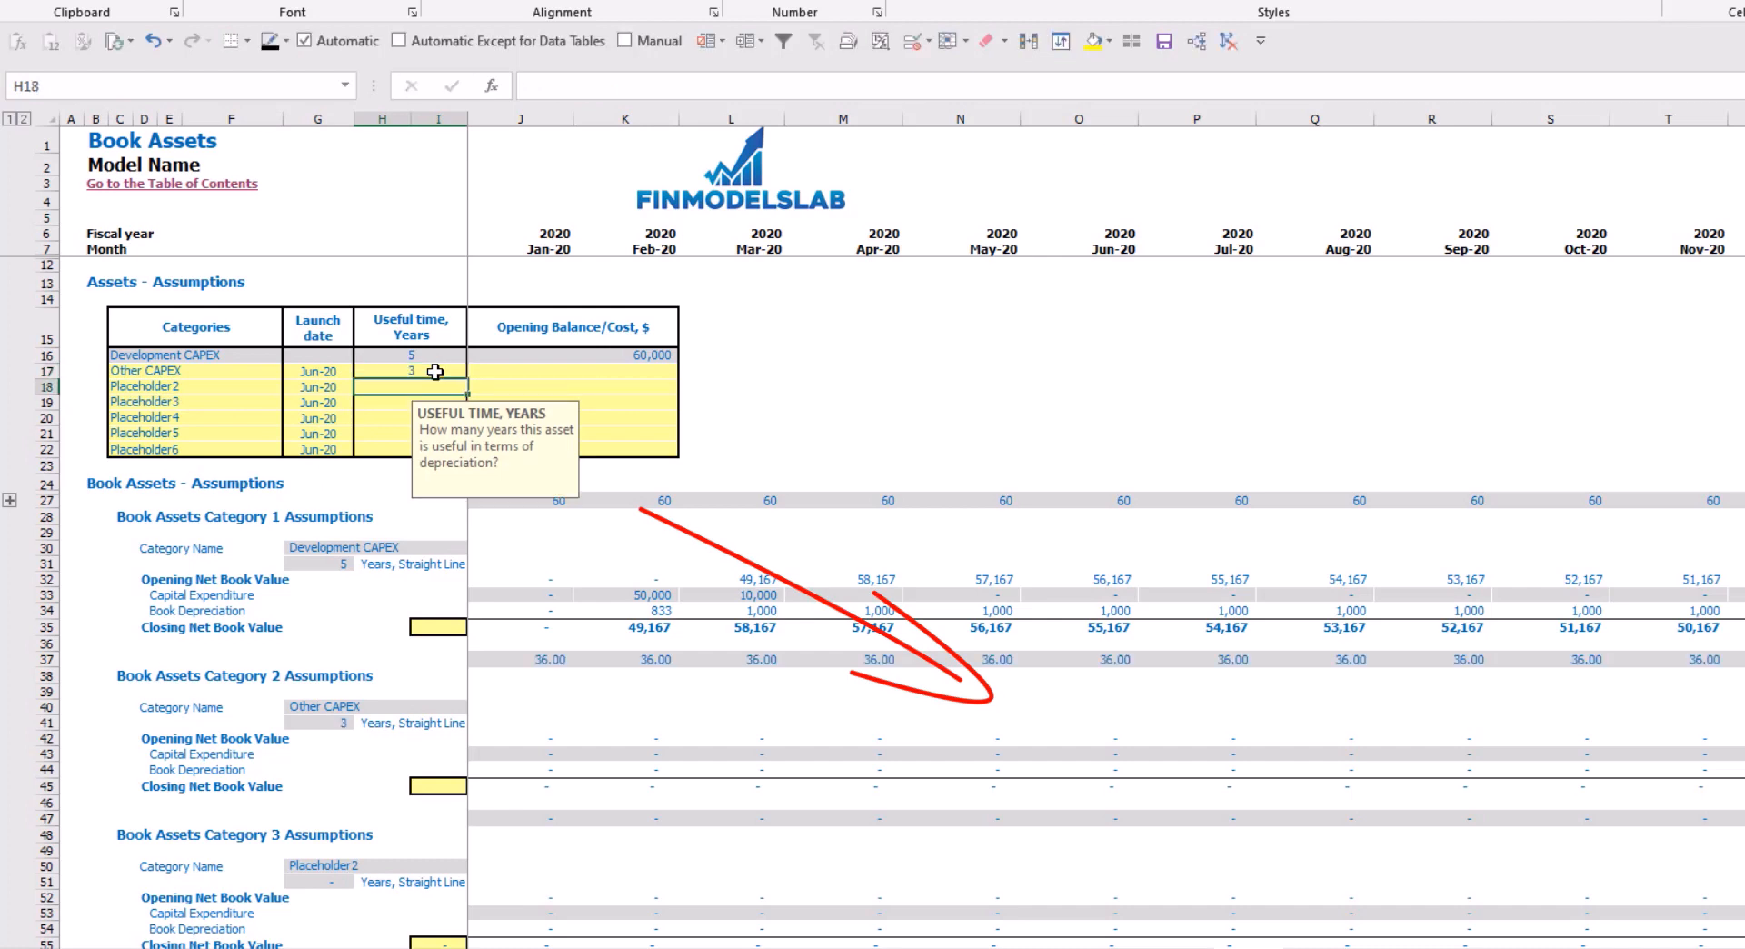
{"action": "left_click", "coordinate": [557, 369]}
{"action": "type", "text": "5000"}
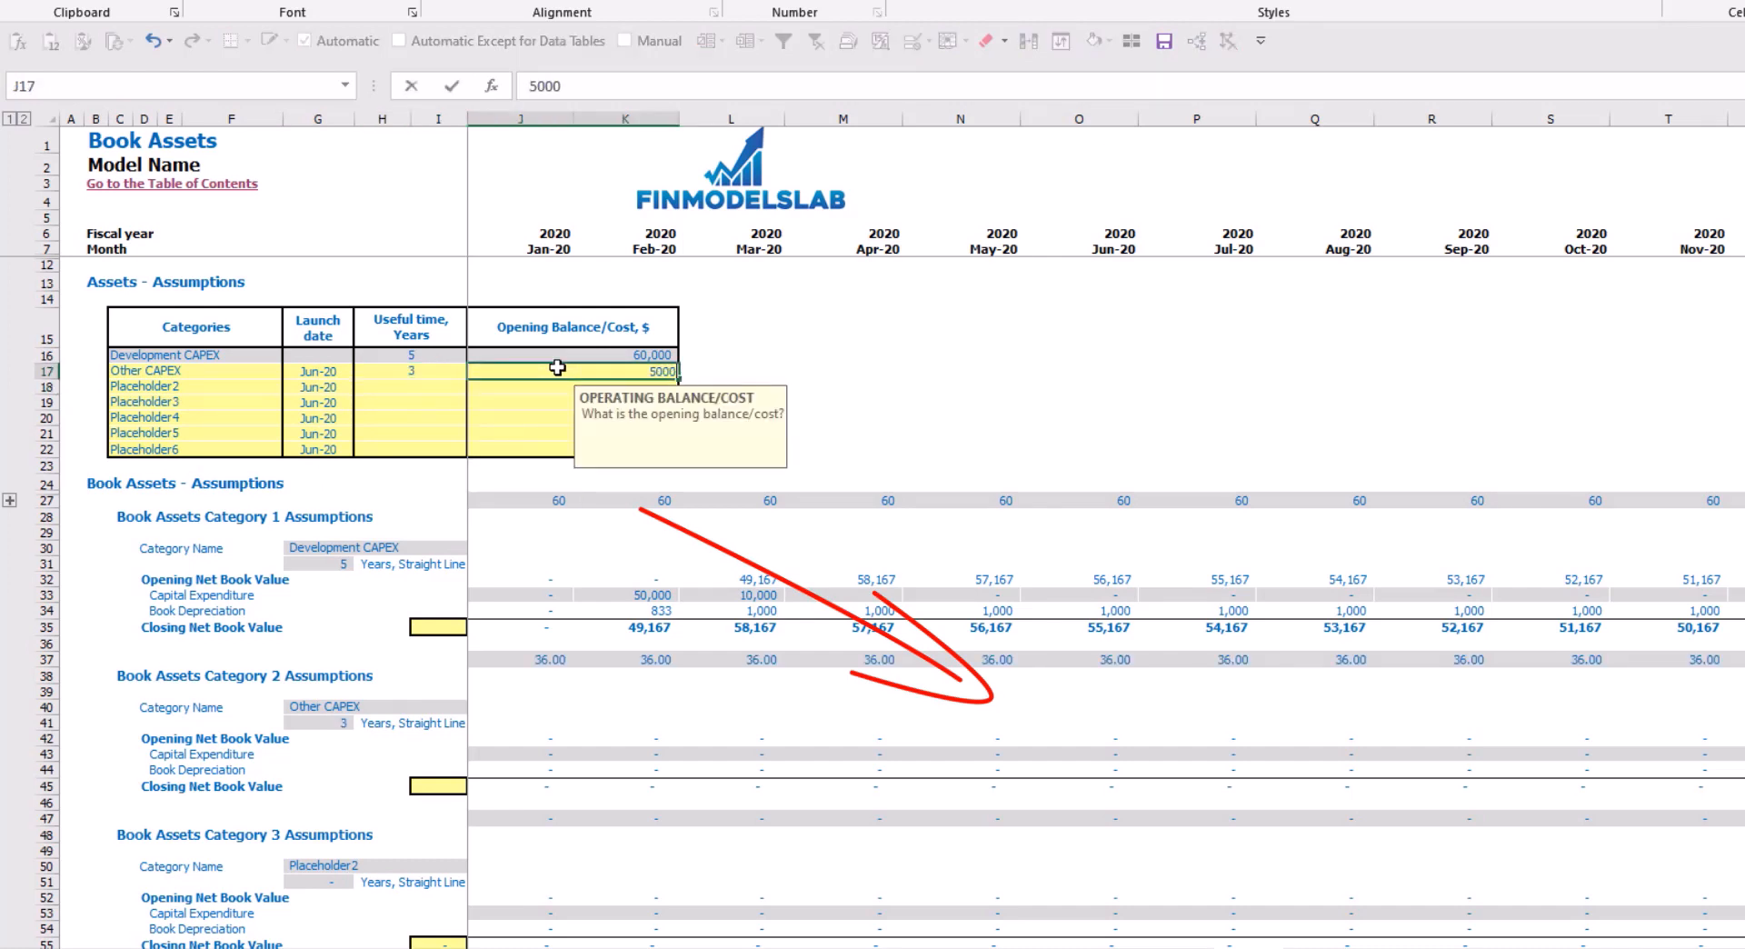
{"action": "key", "text": "Return"}
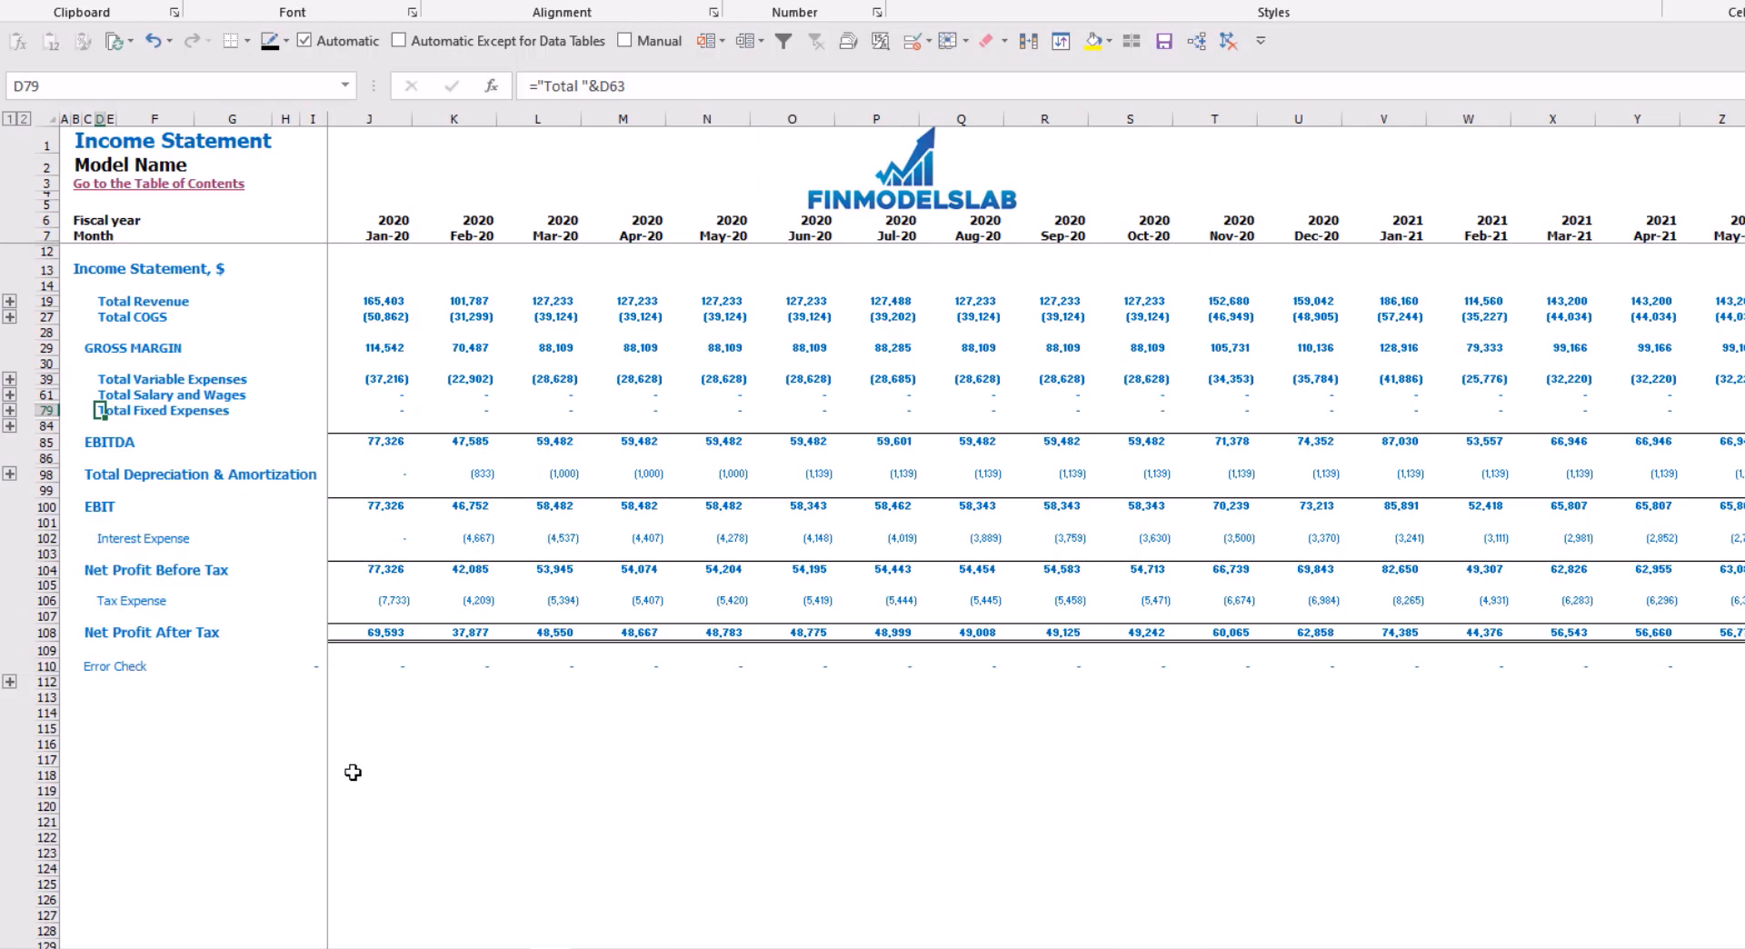
Check total depreciation in the Income Statement and fixed assets capital expenditure in the Cash Flow Statement
{"action": "left_click", "coordinate": [41, 473]}
{"action": "left_click", "coordinate": [590, 947]}
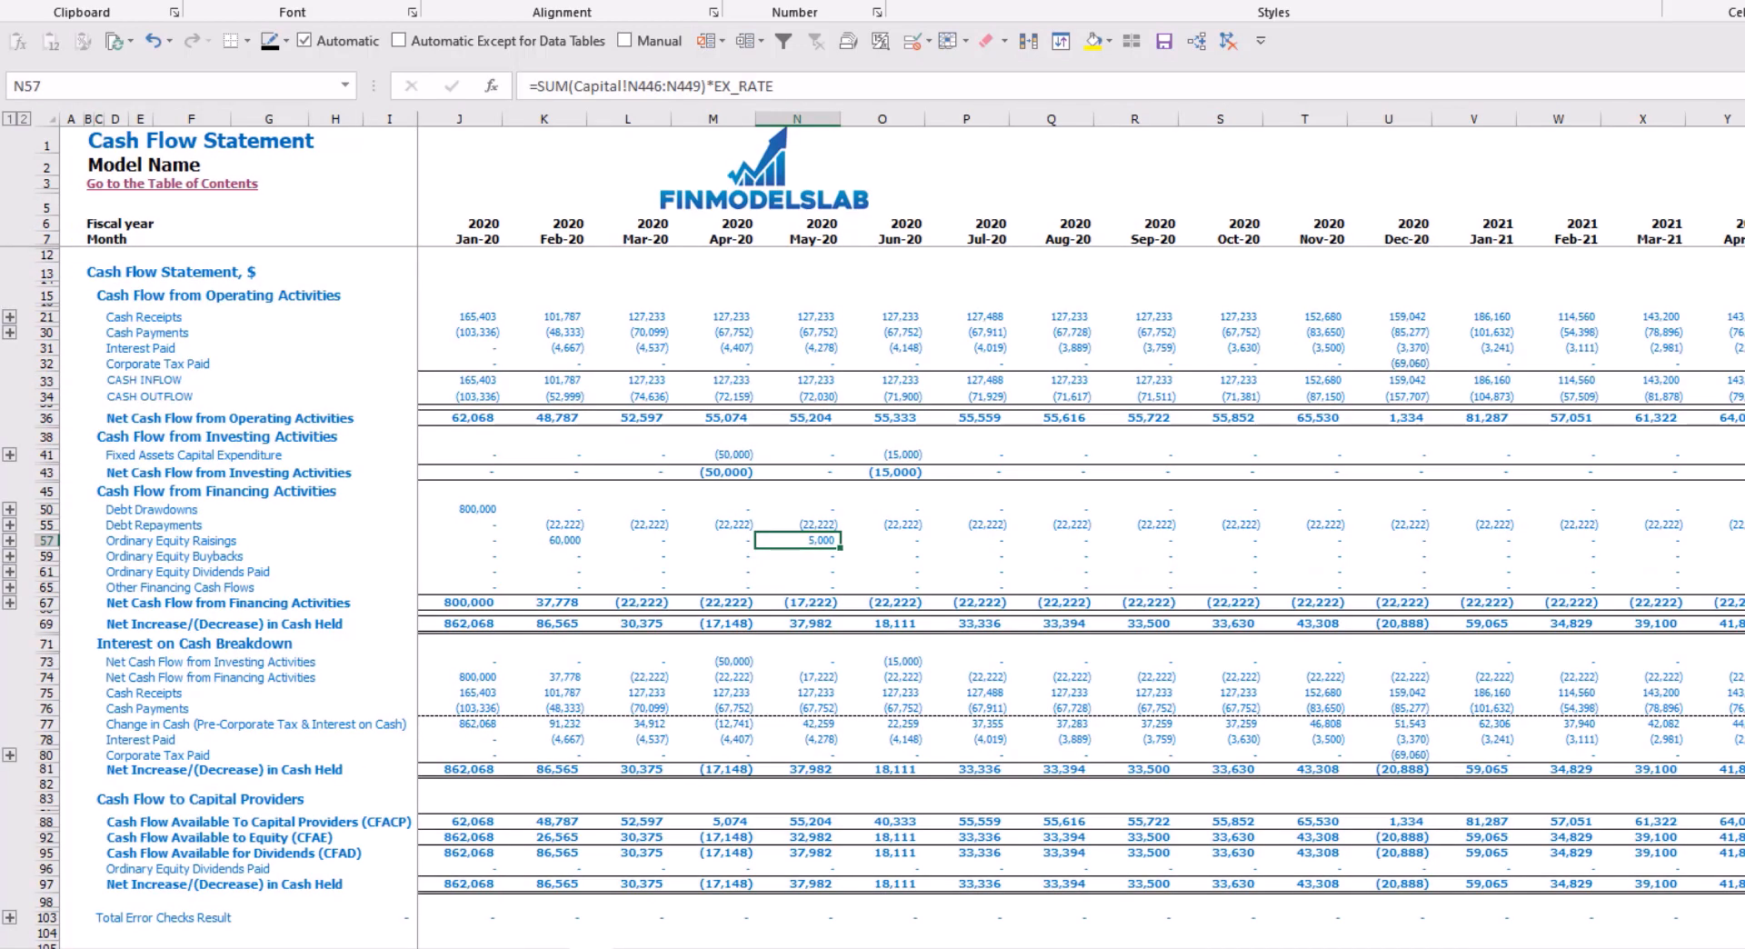
{"action": "left_click", "coordinate": [47, 456]}
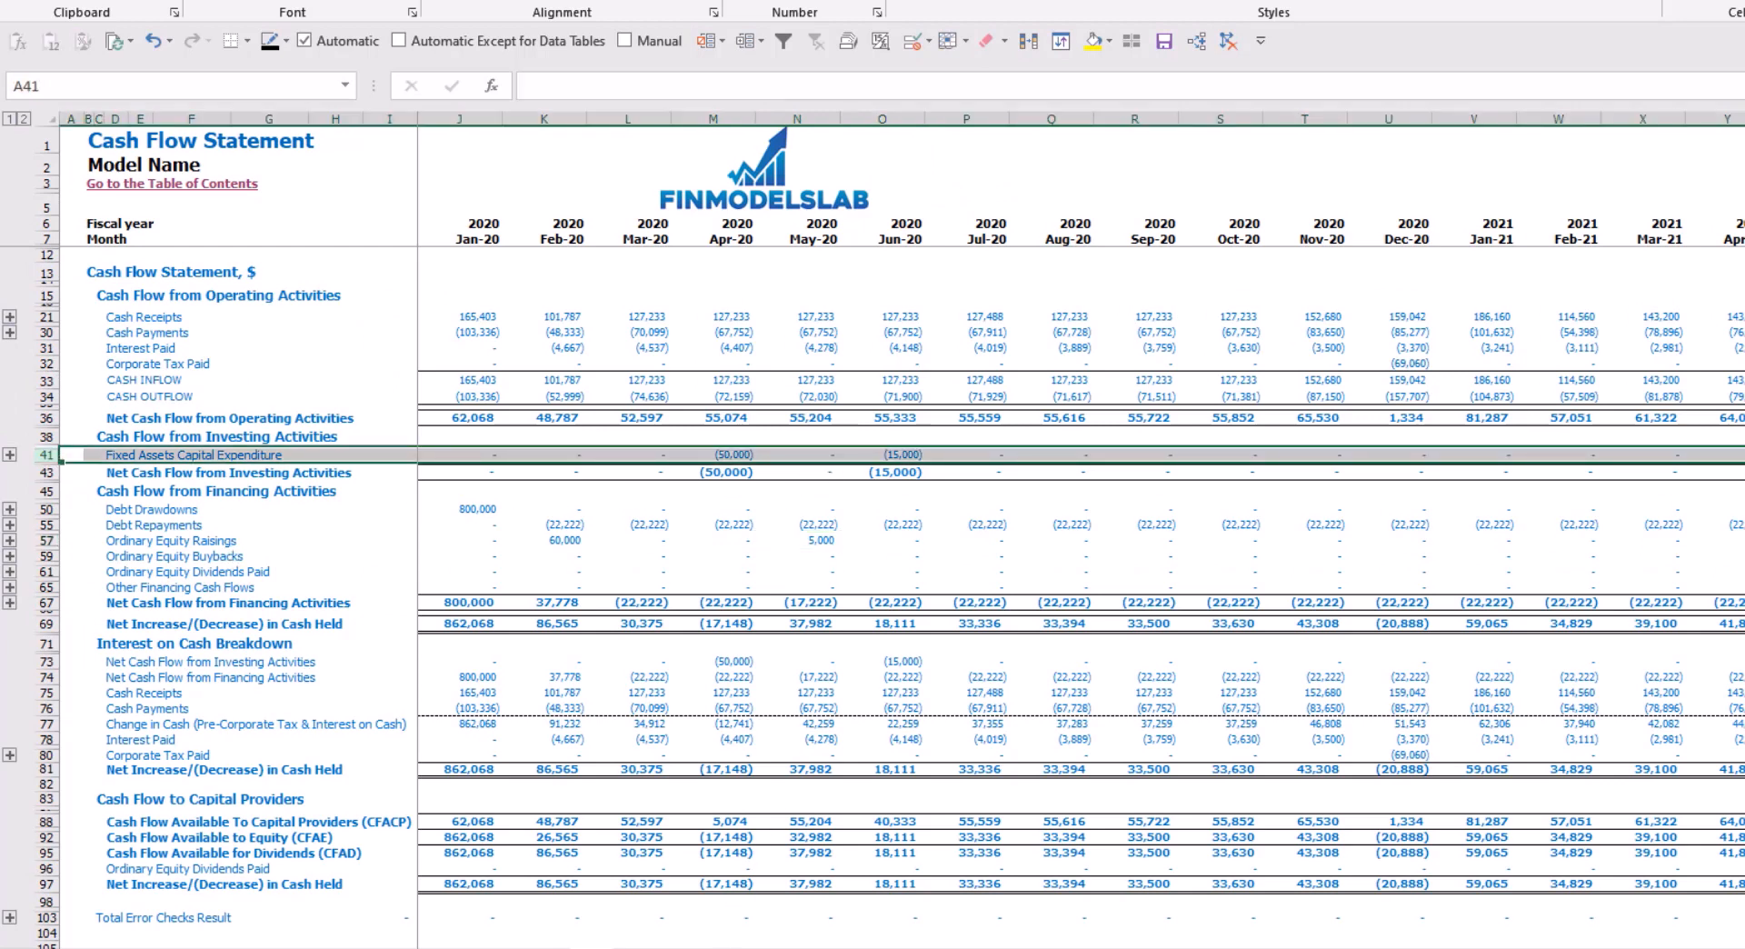
Examine the Fixed Assets, Assets Closing Net Book Value, CAPEX Prepayment and CAPEX Payable rows in the Balance Sheet
{"action": "left_click", "coordinate": [736, 947]}
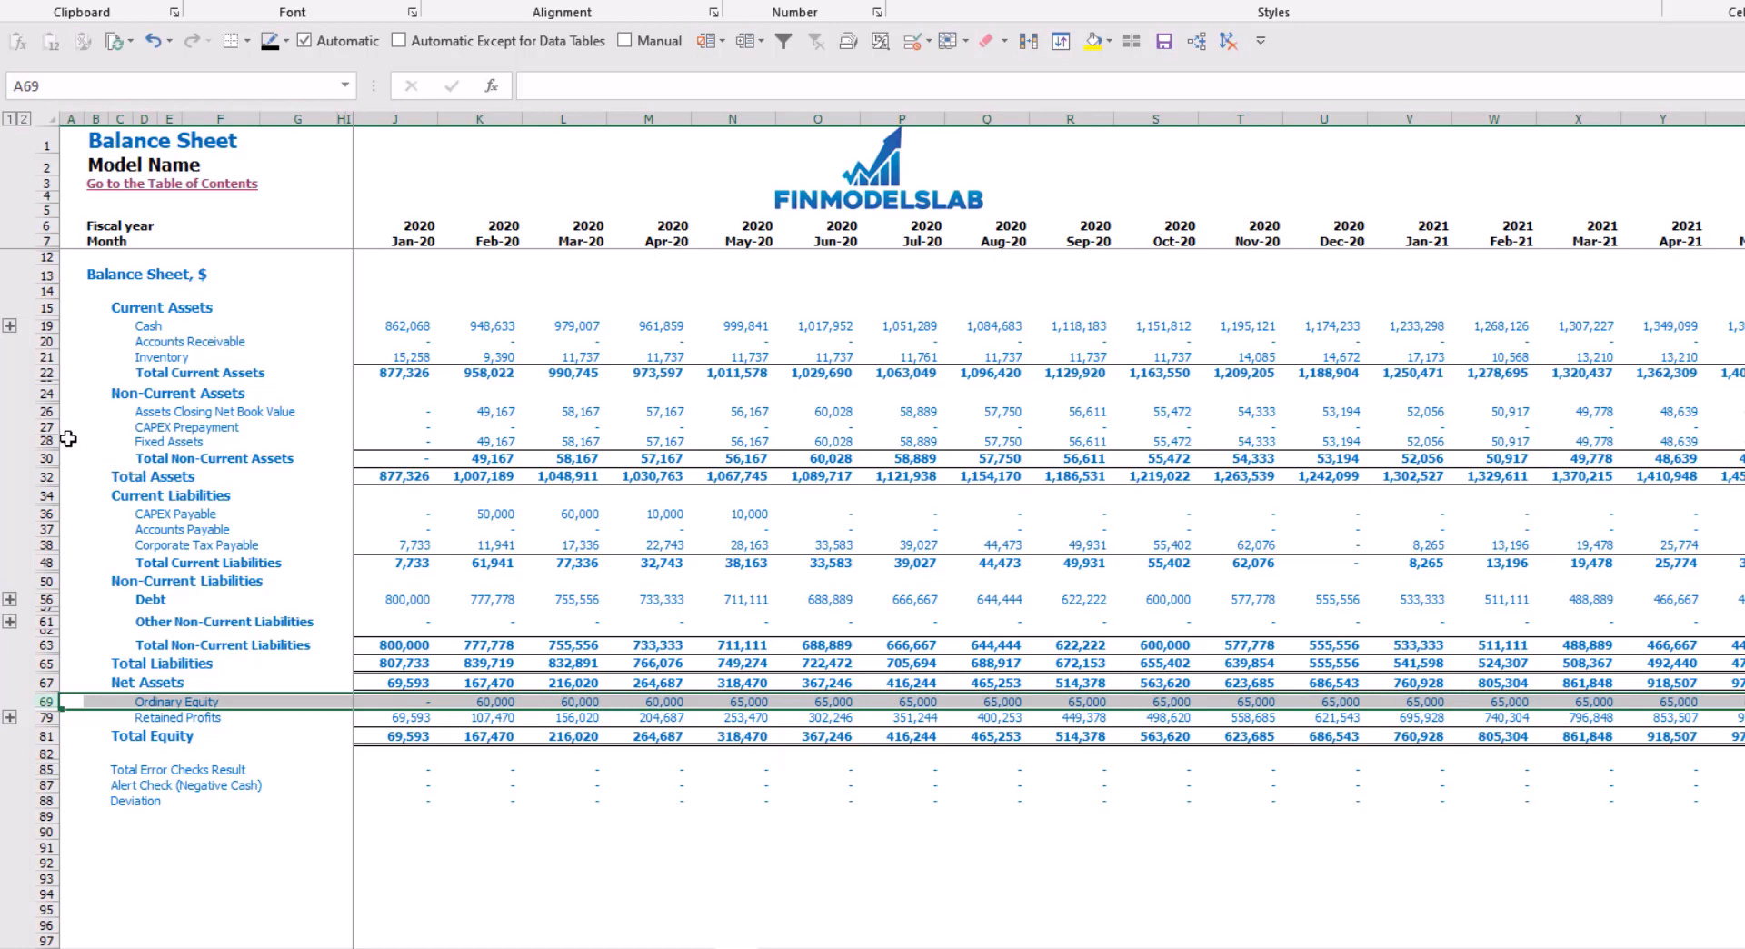
{"action": "left_click", "coordinate": [45, 440]}
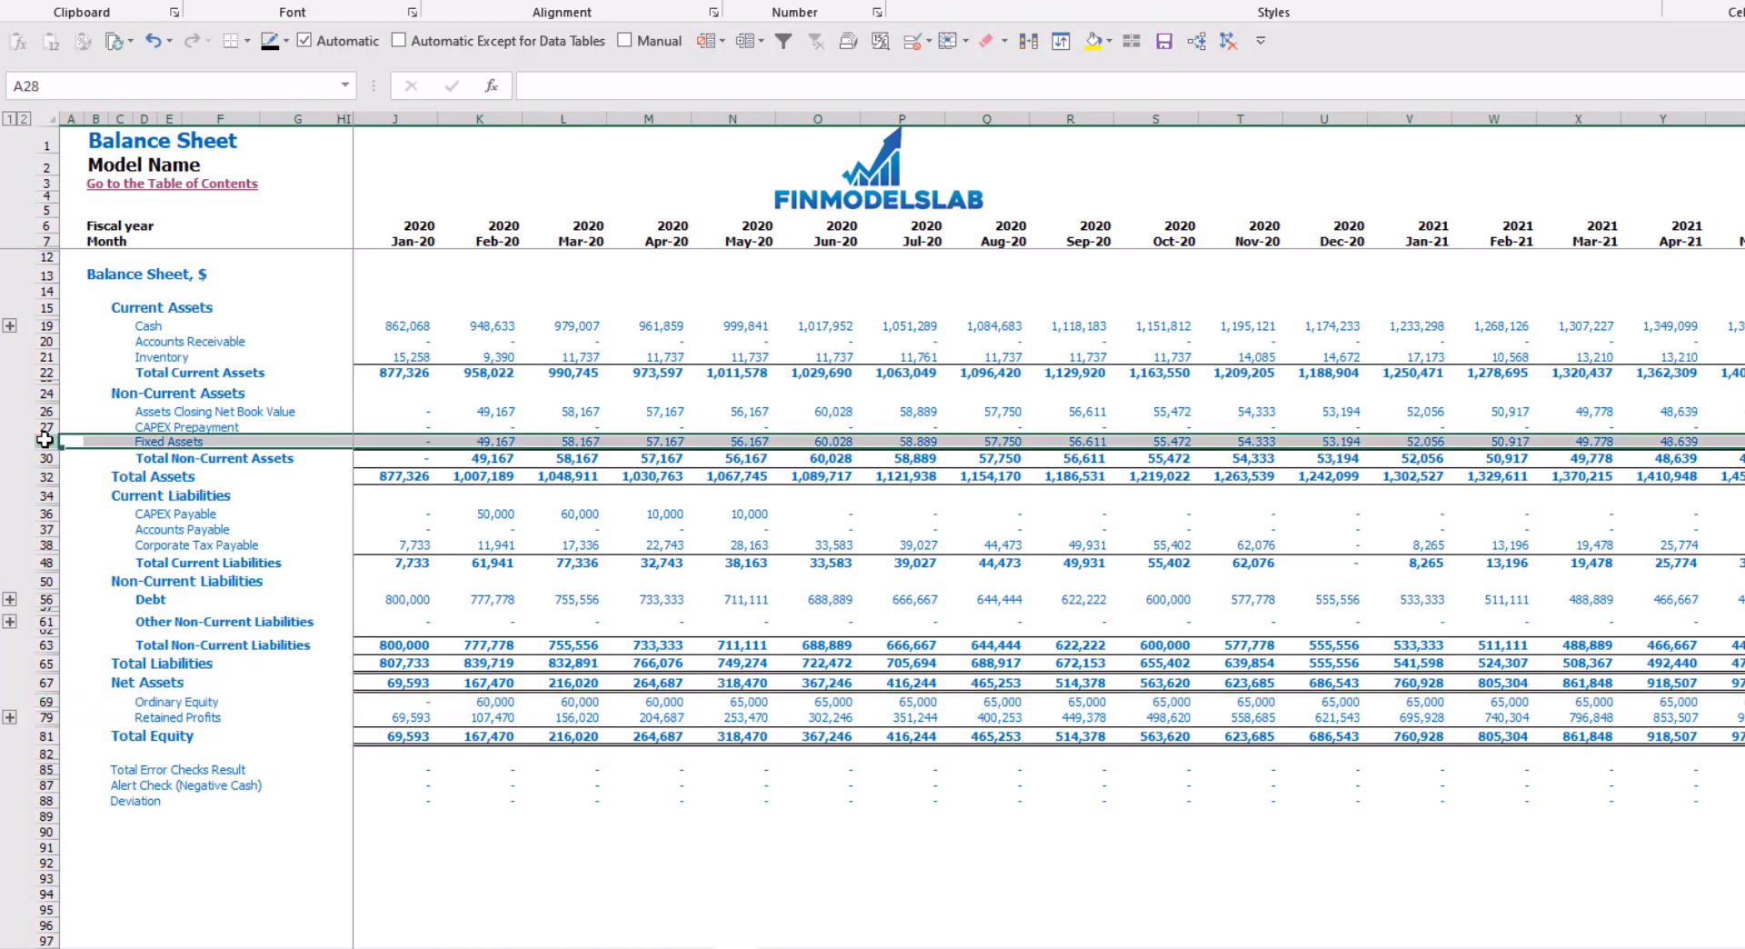
{"action": "left_click", "coordinate": [44, 411]}
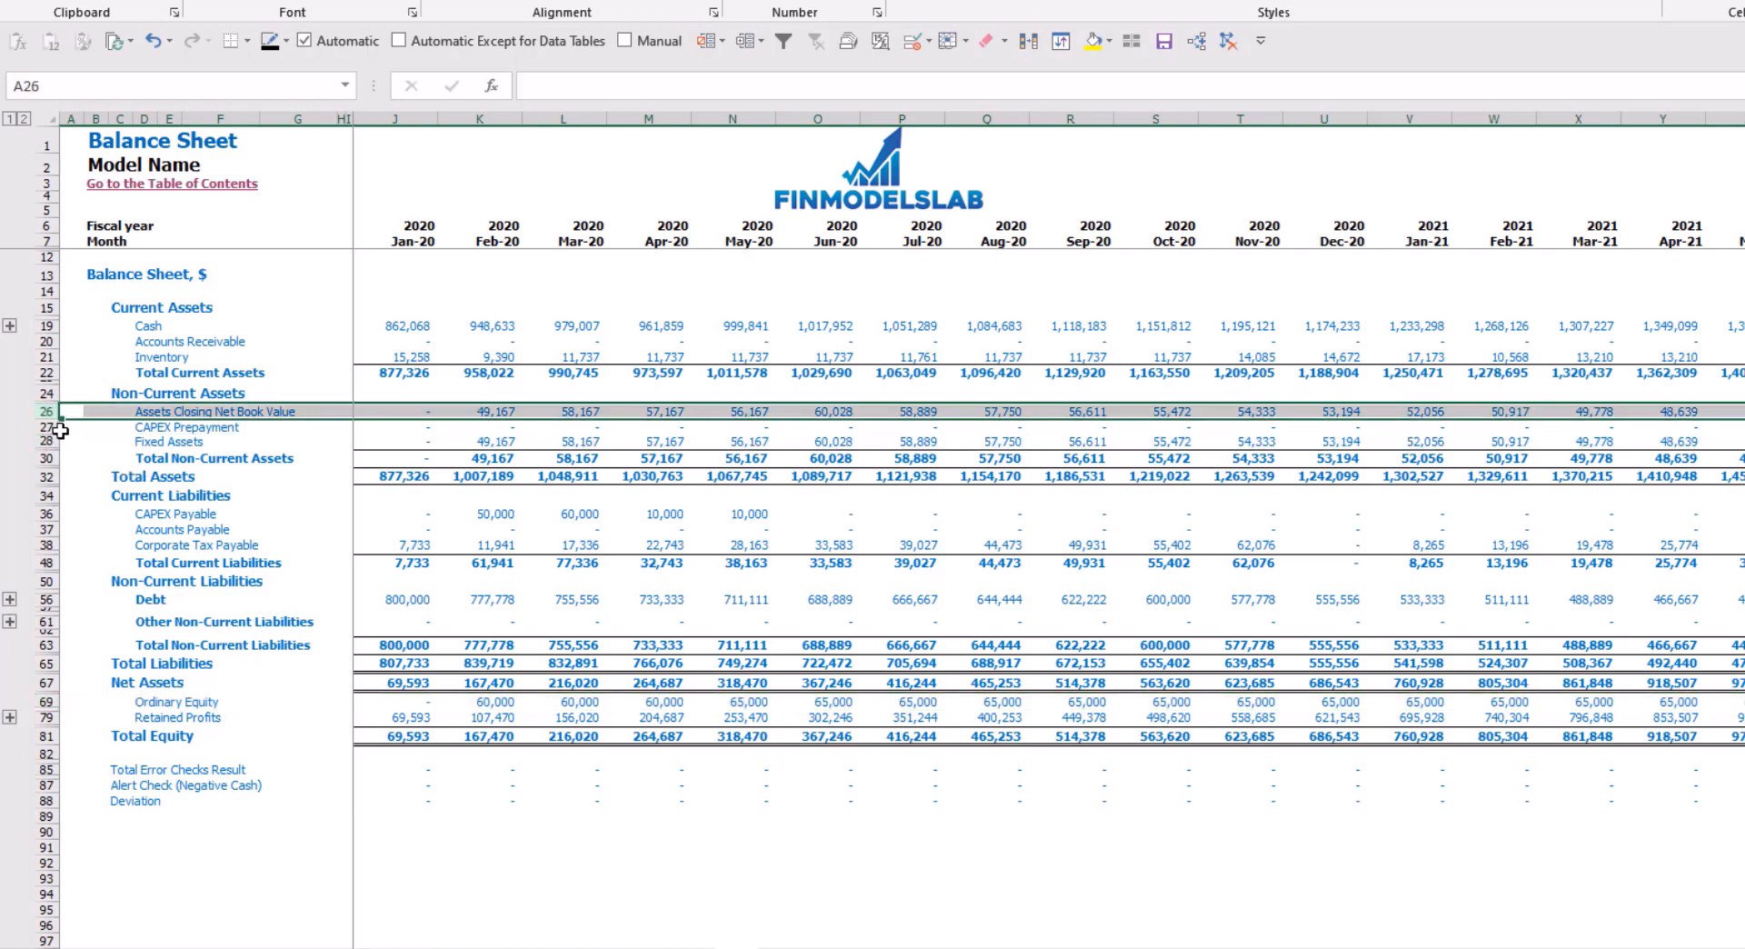
{"action": "left_click", "coordinate": [48, 427]}
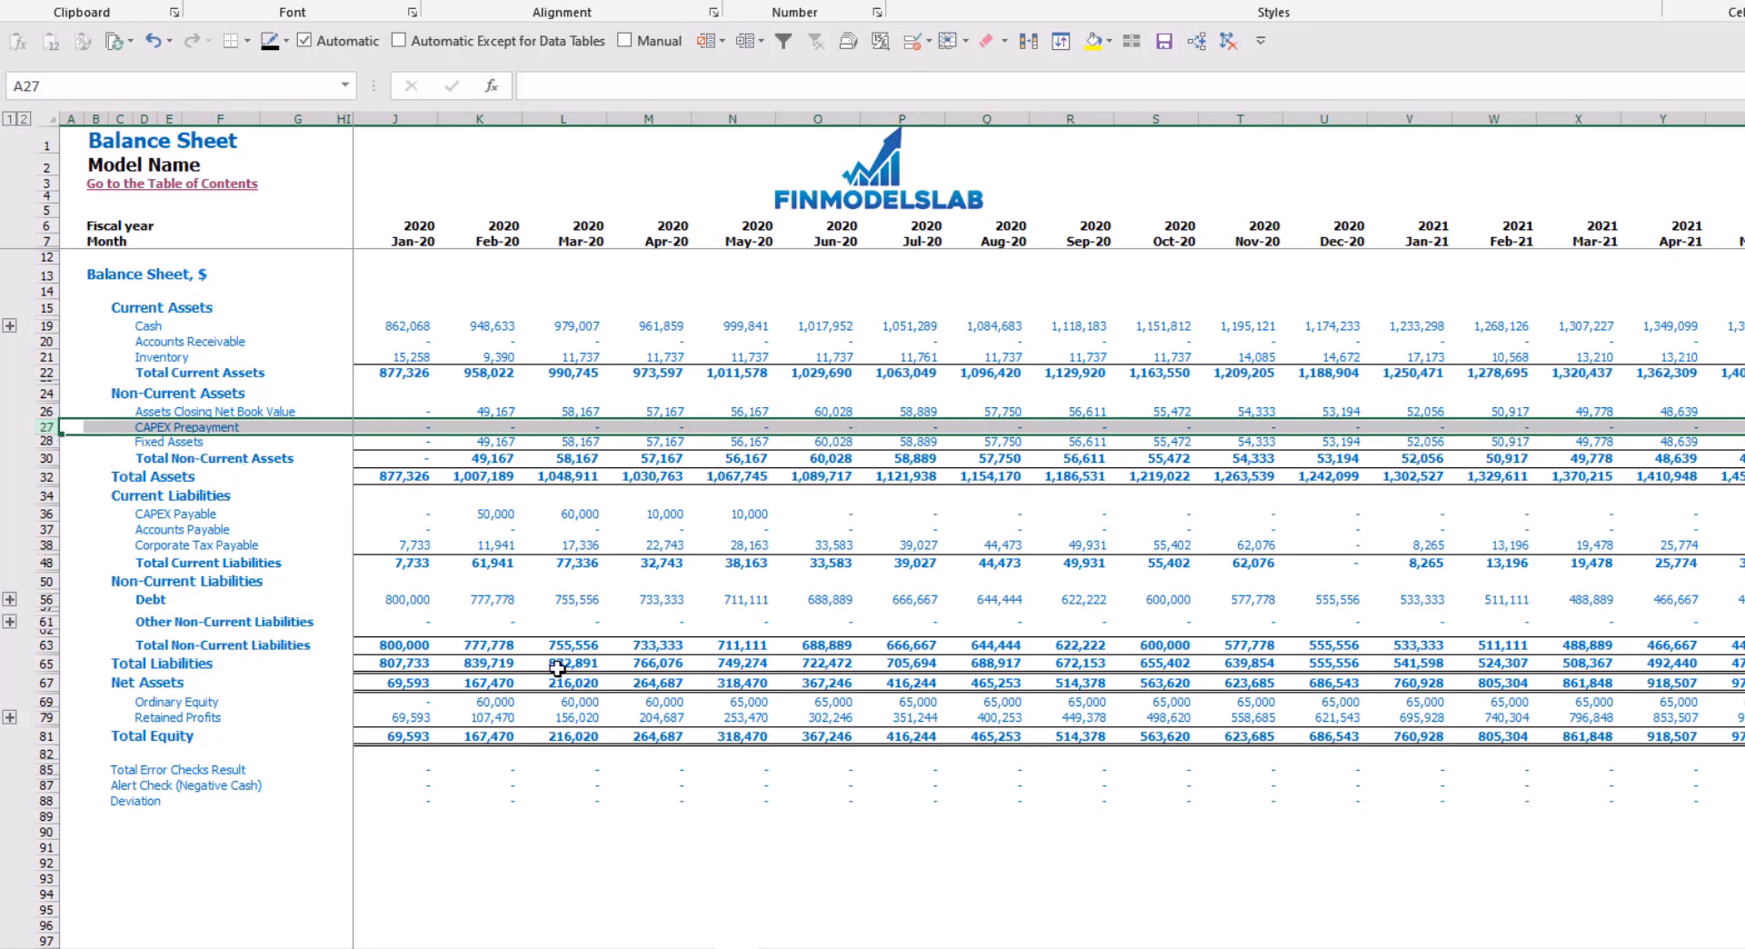
{"action": "left_click", "coordinate": [46, 516]}
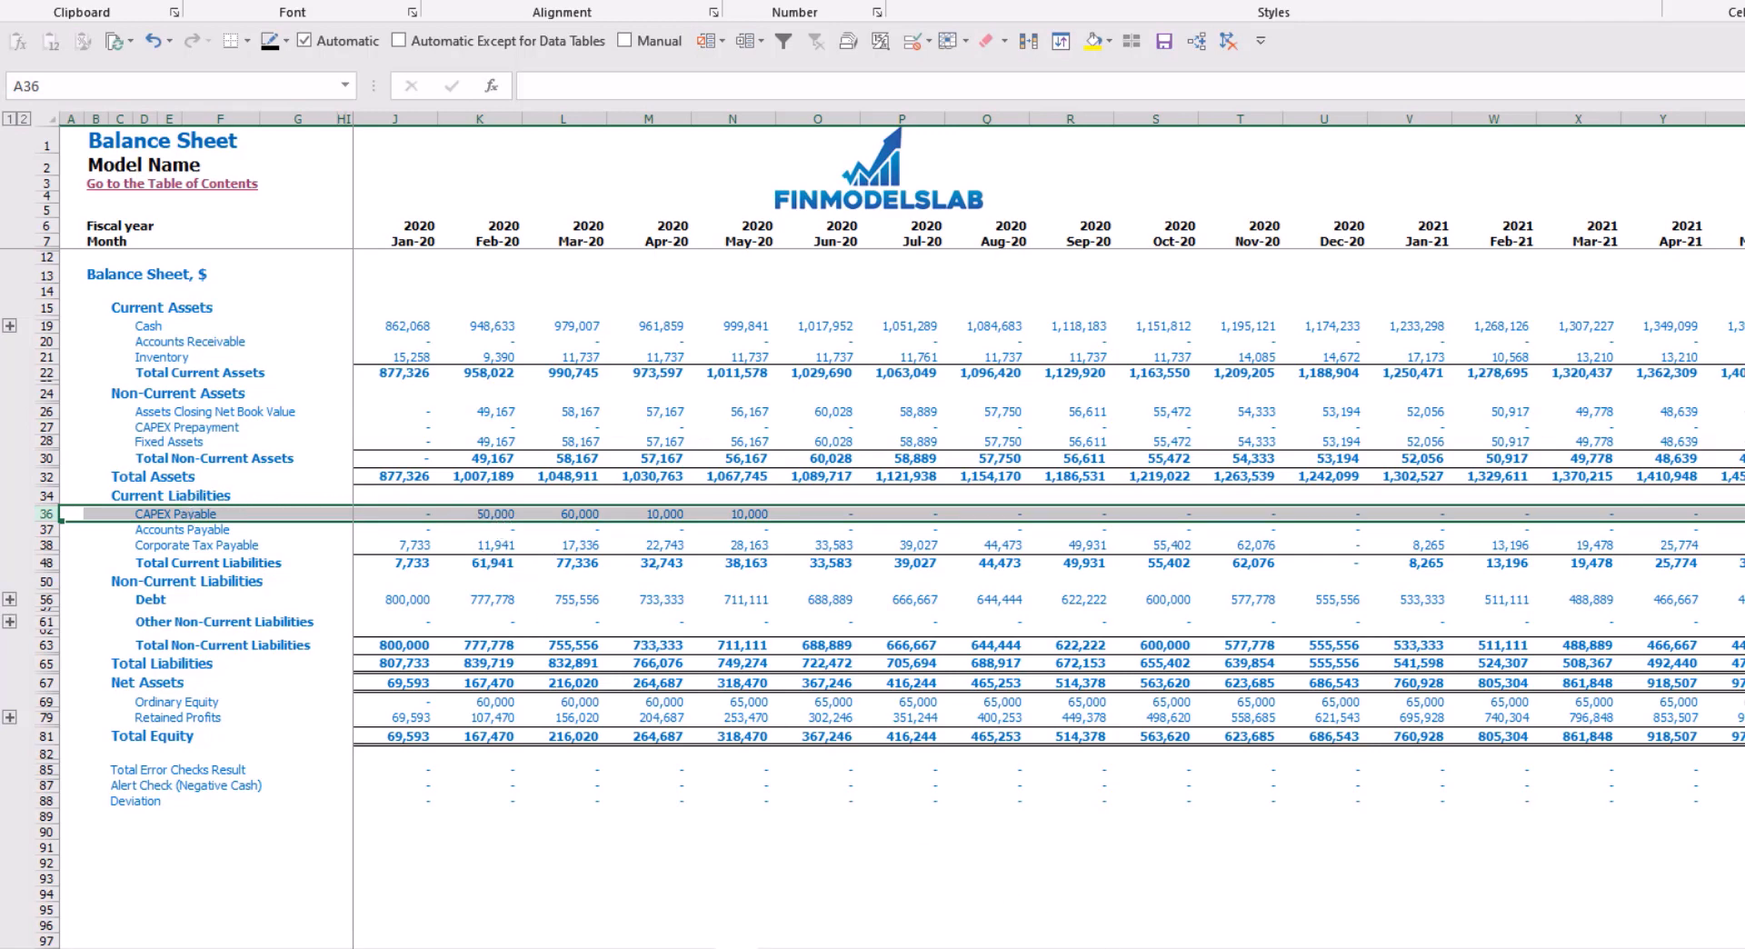
Compare the Kitchen and Other dev exp payment delays in Development Expenses with CAPEX Payable in the Balance Sheet
{"action": "left_click", "coordinate": [1176, 947]}
{"action": "left_click", "coordinate": [464, 345]}
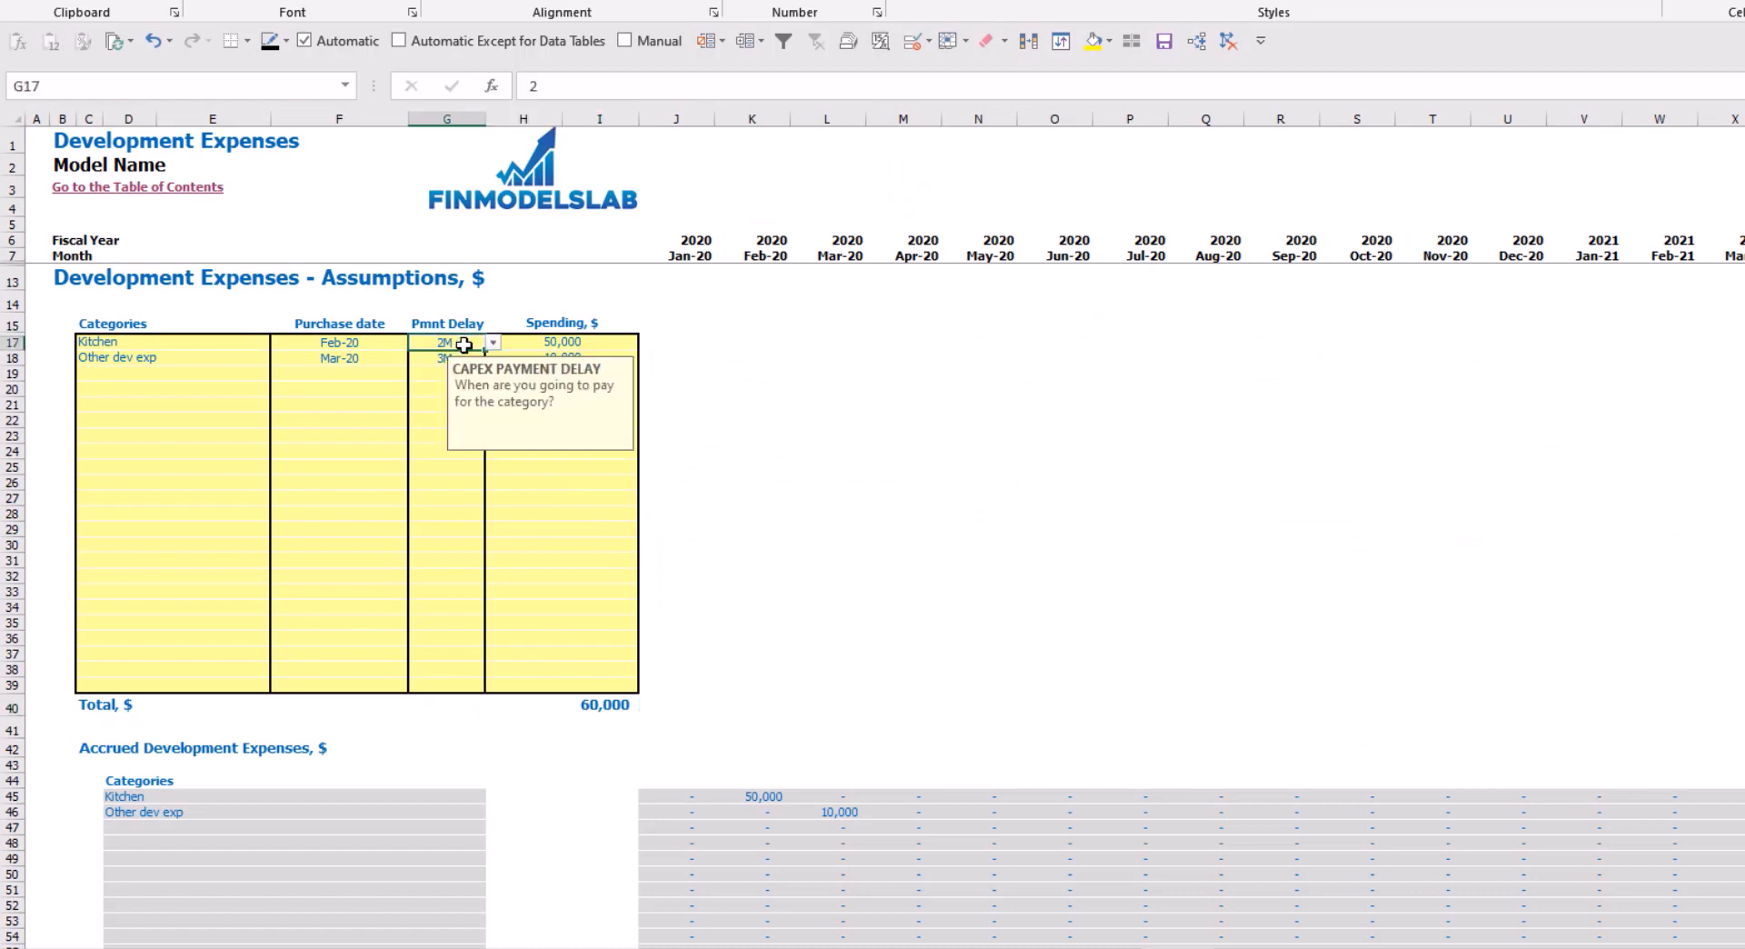
{"action": "left_click", "coordinate": [432, 360]}
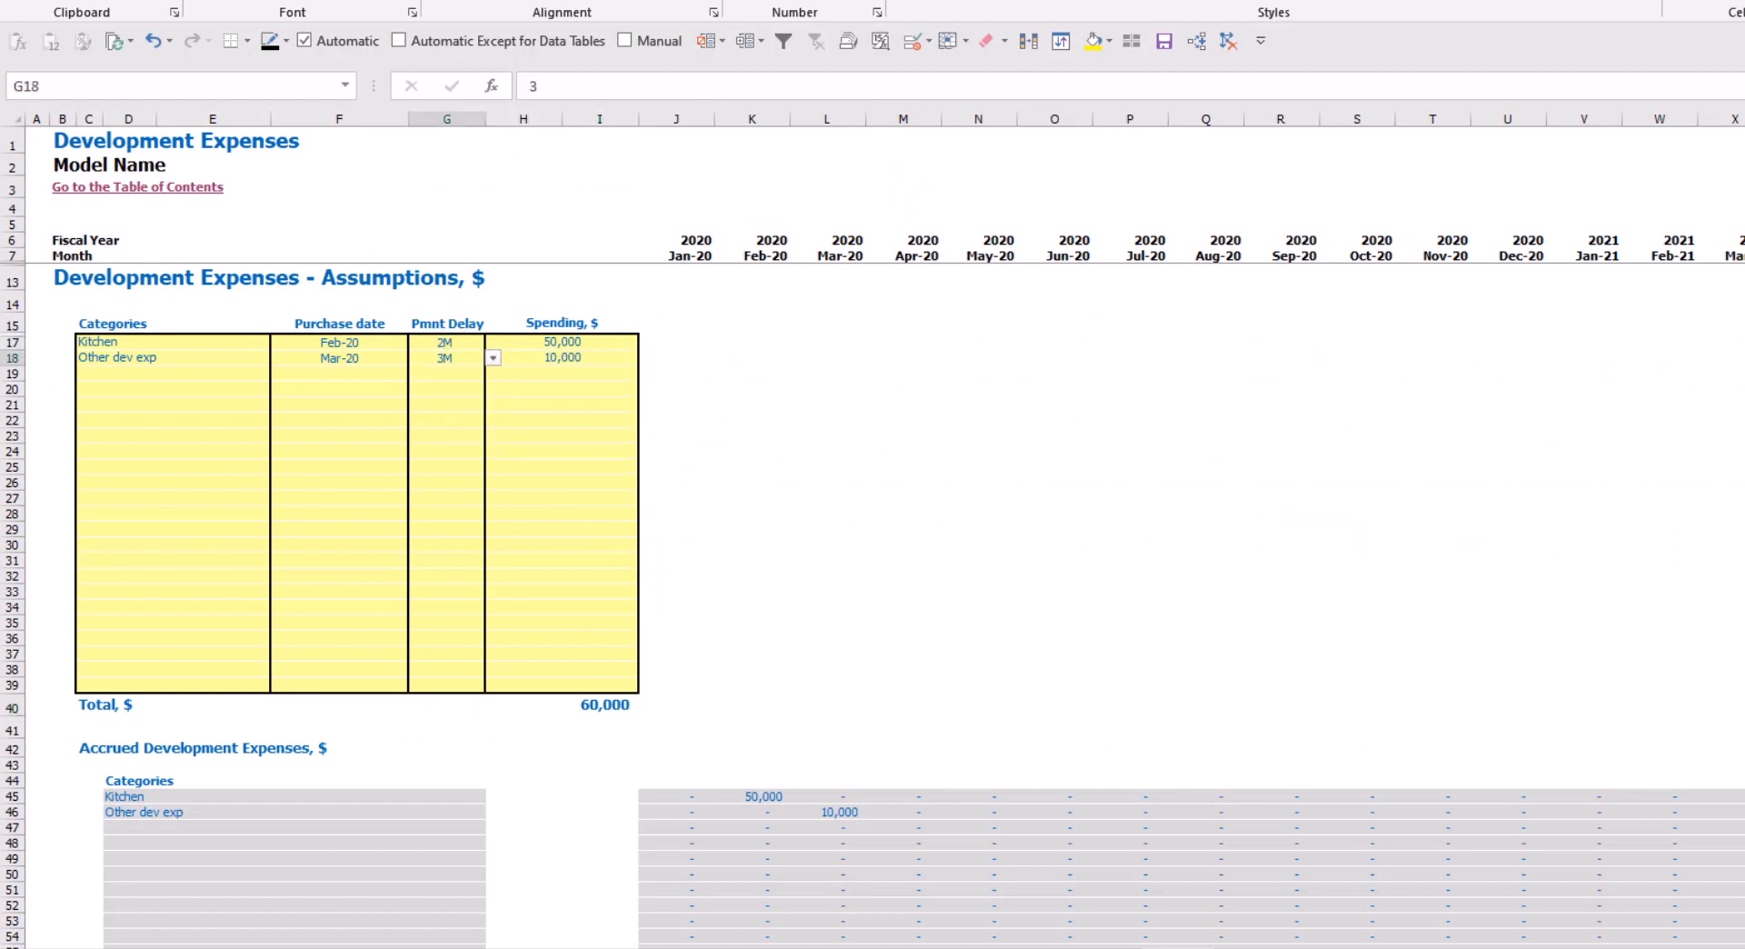
{"action": "key", "text": "ctrl+Page_Up"}
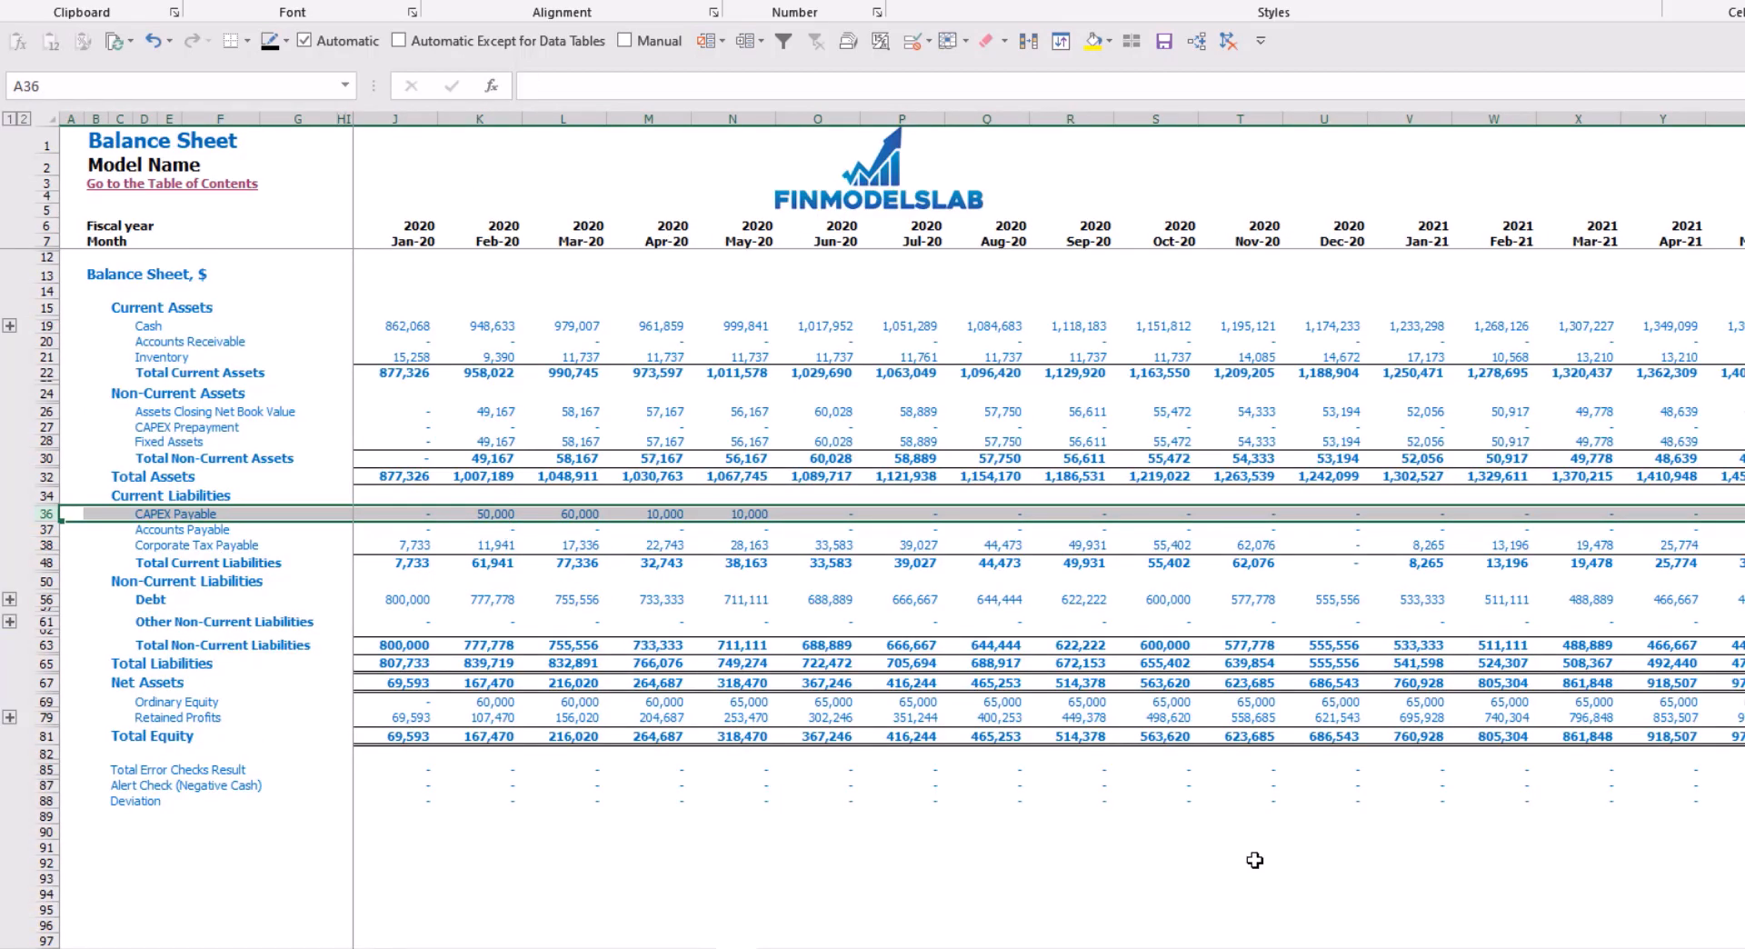
Set the payment delays of Kitchen and Other dev exp to 0M in Development Expenses
{"action": "key", "text": "ctrl+Page_Down"}
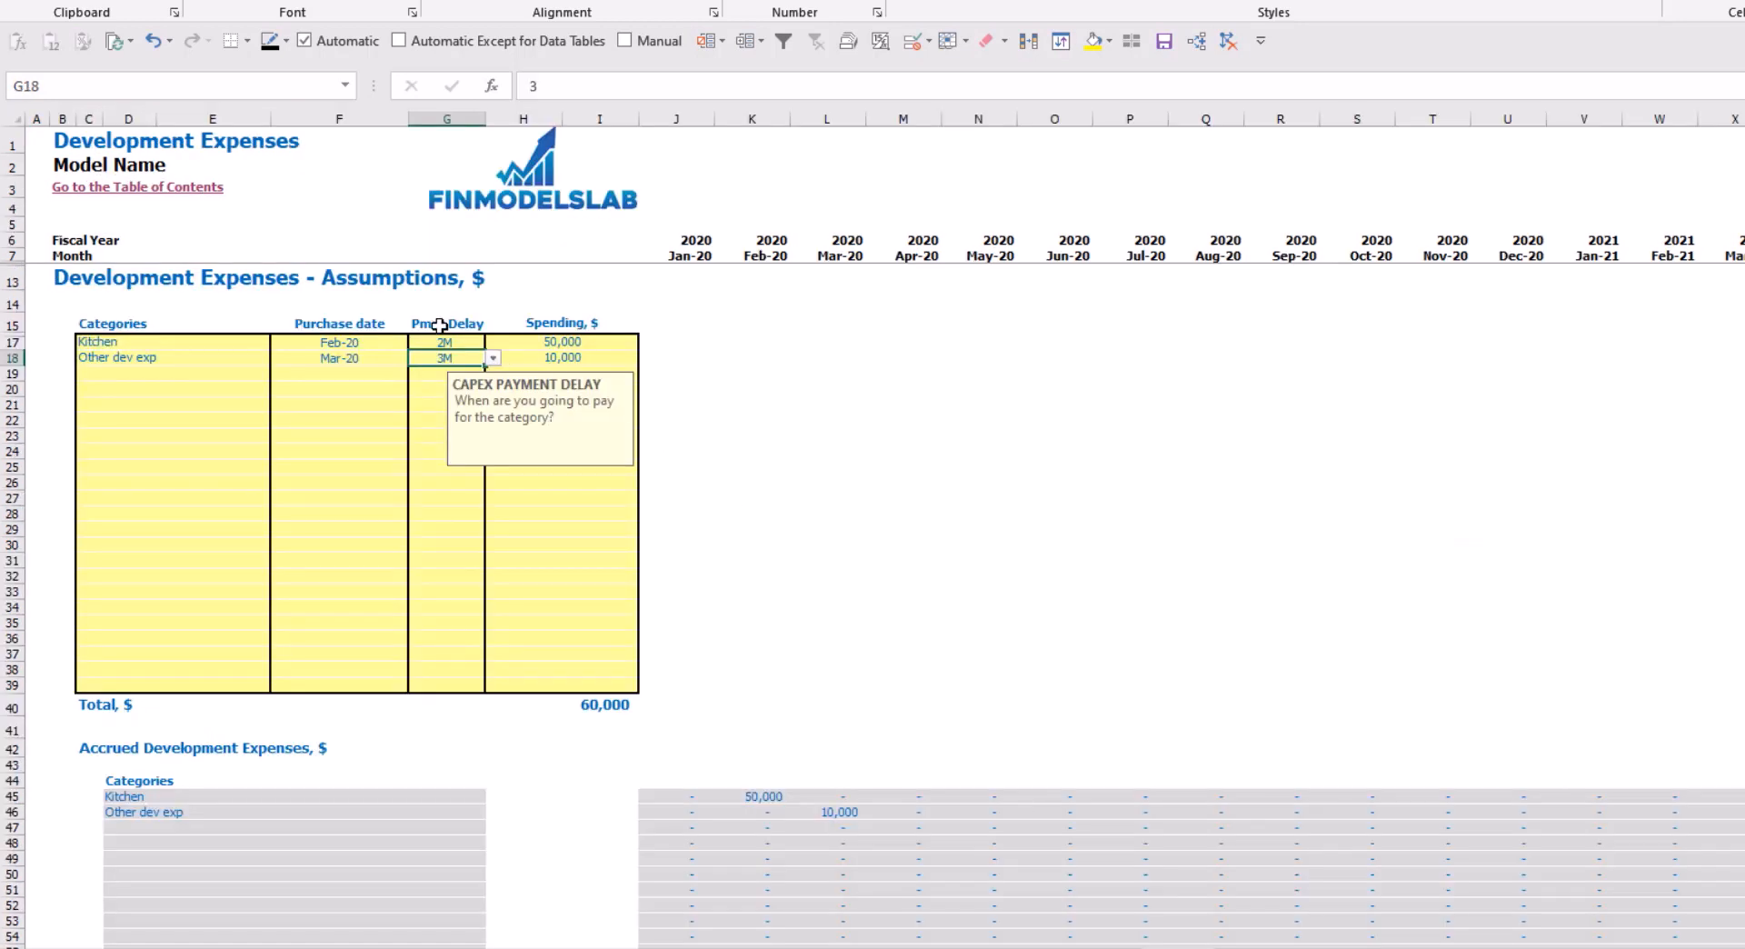
{"action": "left_click", "coordinate": [491, 343]}
{"action": "left_click", "coordinate": [451, 360]}
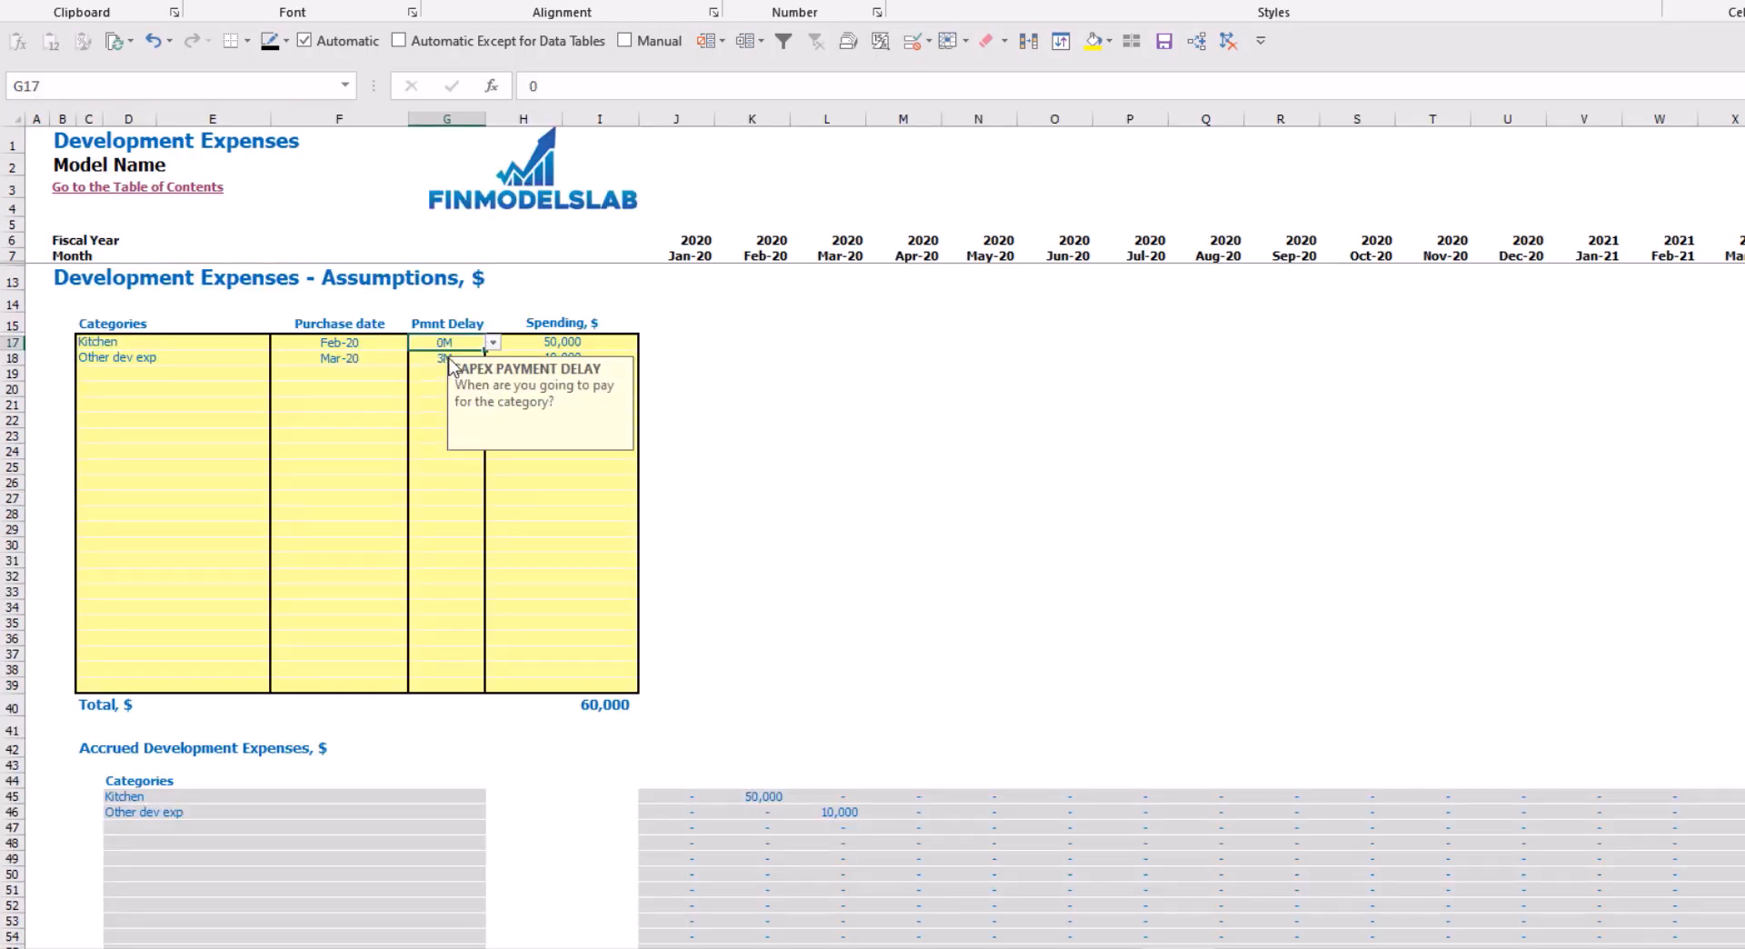
{"action": "left_click", "coordinate": [436, 357]}
{"action": "left_click", "coordinate": [491, 358]}
{"action": "left_click", "coordinate": [447, 373]}
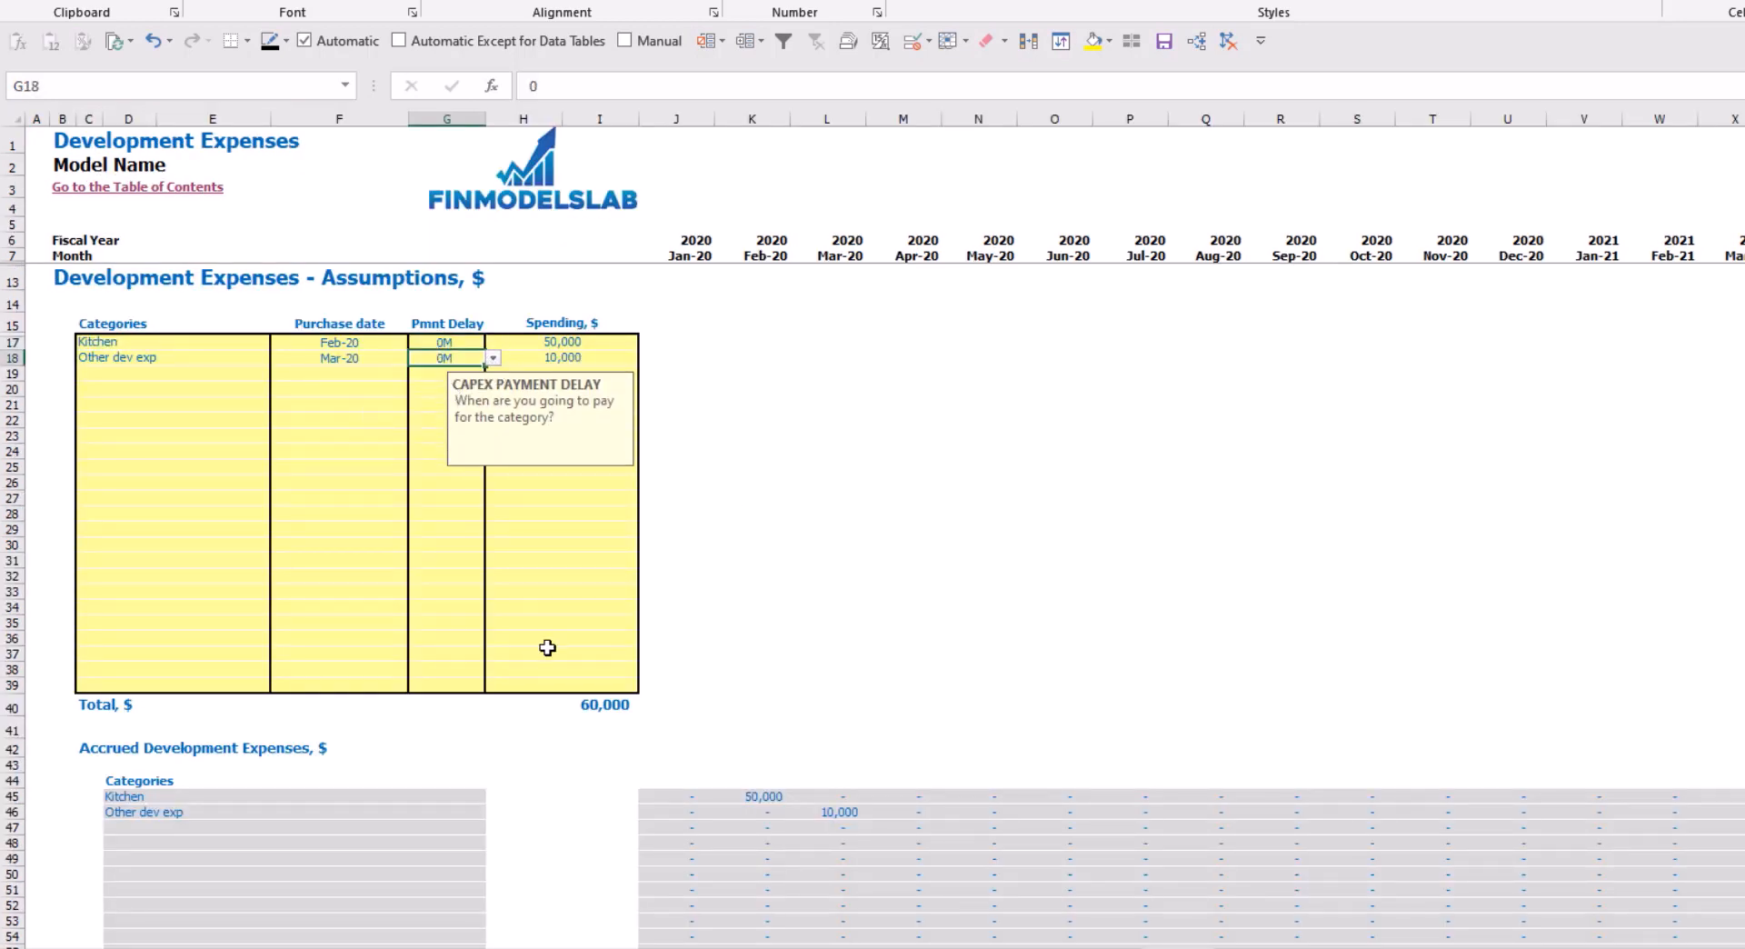
Review CAPEX Payable, Assets Closing Net Book Value and Fixed Assets in the Balance Sheet with the zero payment delays
{"action": "key", "text": "ctrl+Page_Up"}
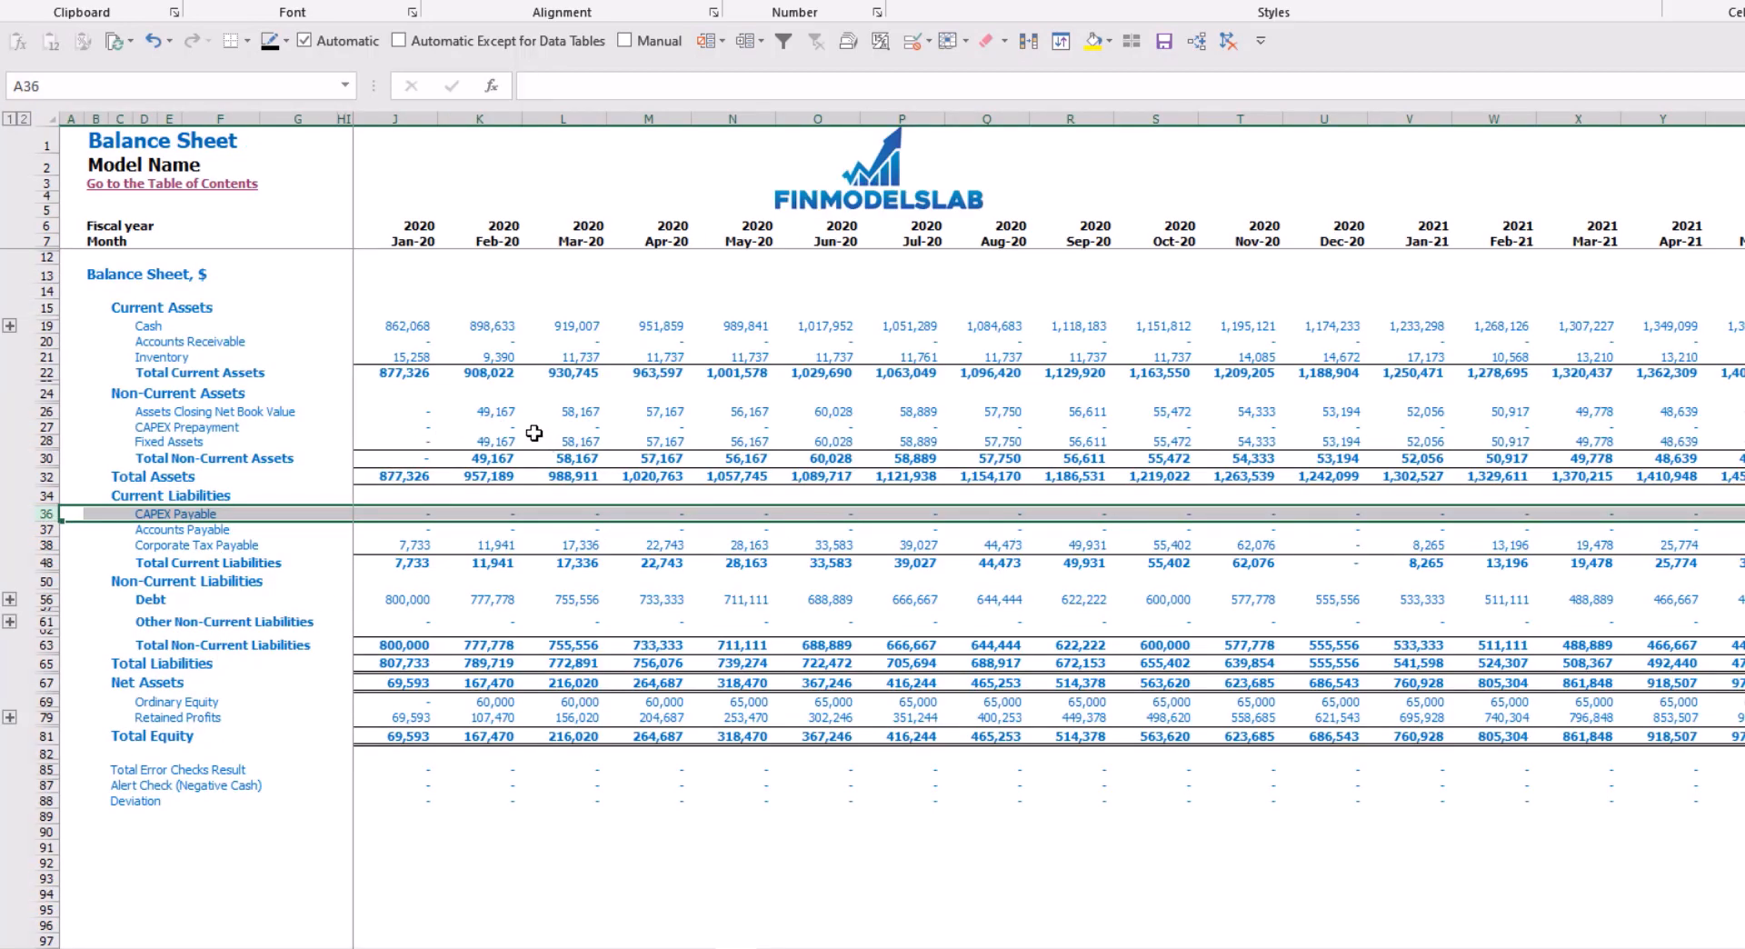
{"action": "left_click_drag", "start_coordinate": [486, 411], "coordinate": [850, 422]}
{"action": "left_click_drag", "start_coordinate": [490, 439], "coordinate": [911, 439]}
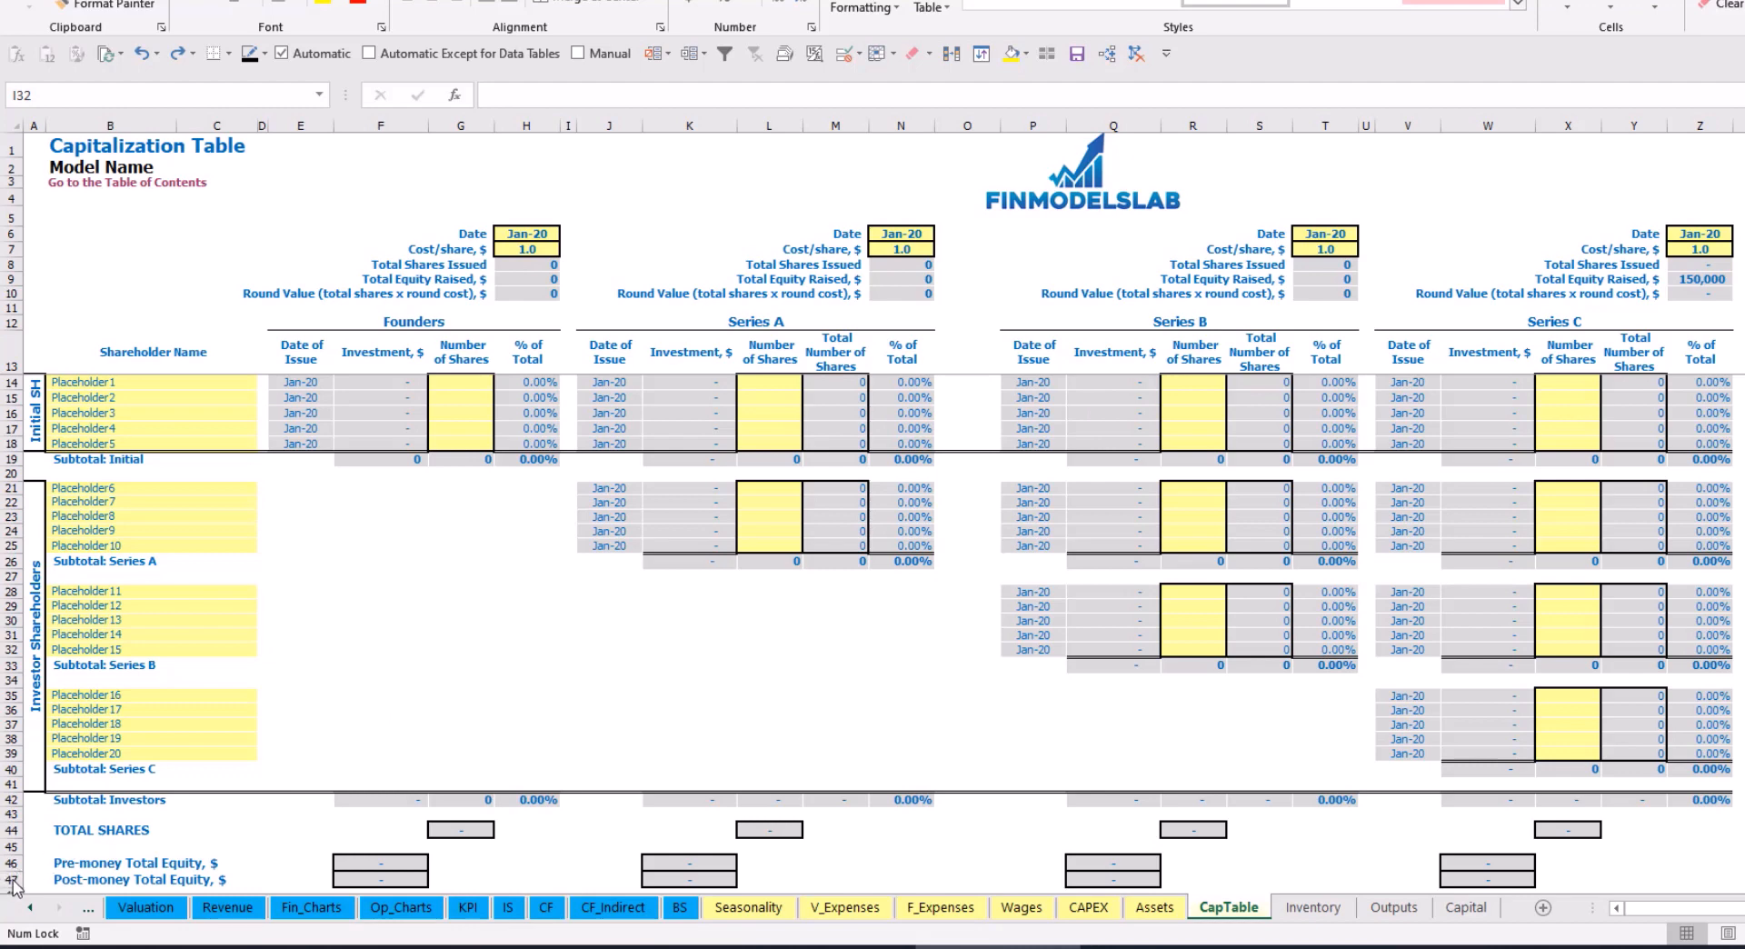
Name the first two initial shareholders in the Capitalization Table Founder 1 and Founder 2
{"action": "left_click", "coordinate": [85, 382]}
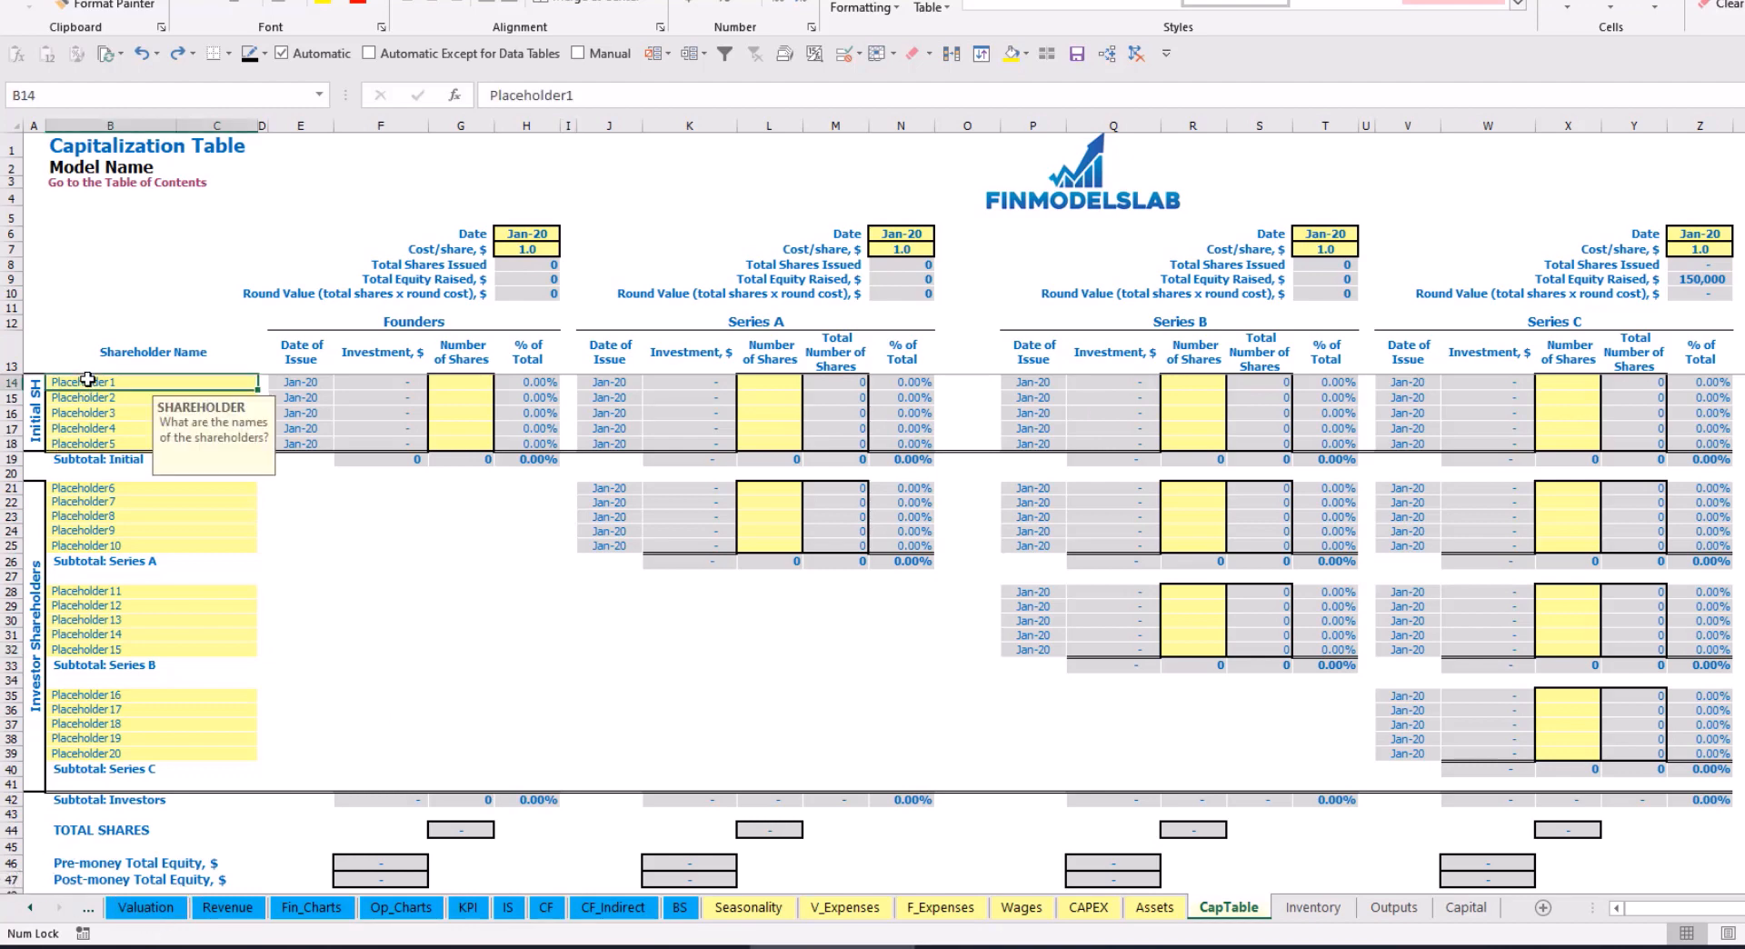
{"action": "type", "text": "Fo"}
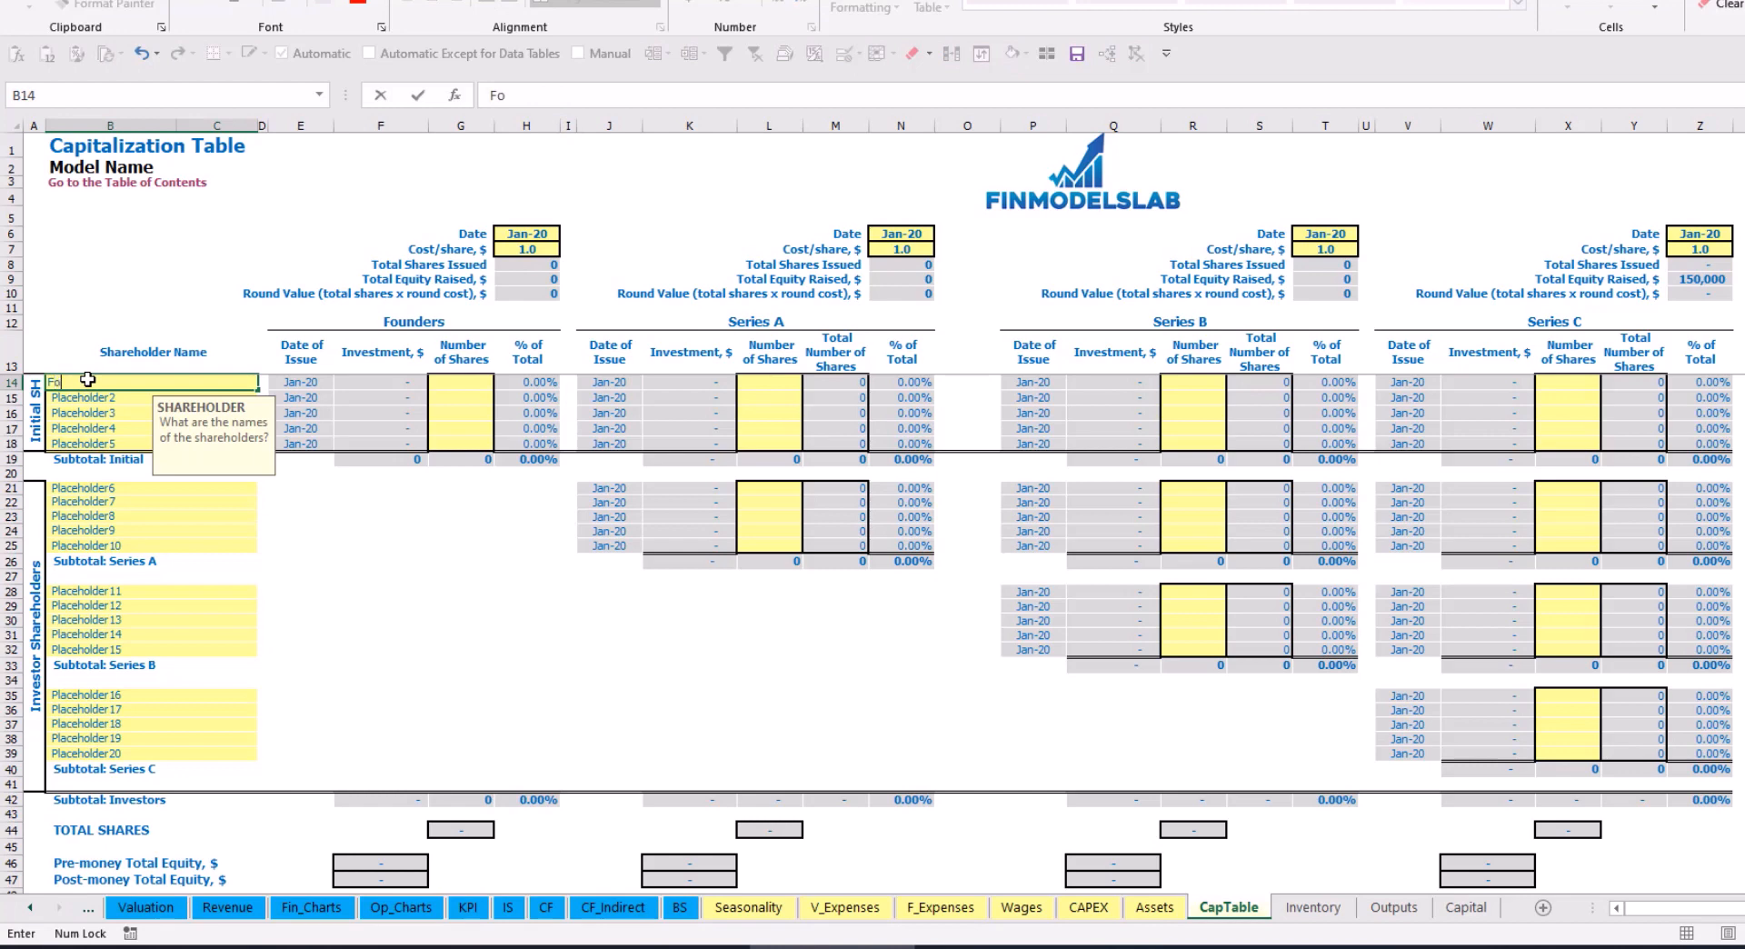
{"action": "type", "text": "under 1"}
{"action": "key", "text": "ctrl+Return"}
{"action": "key", "text": "ctrl+c"}
{"action": "key", "text": "Down"}
{"action": "key", "text": "ctrl+v"}
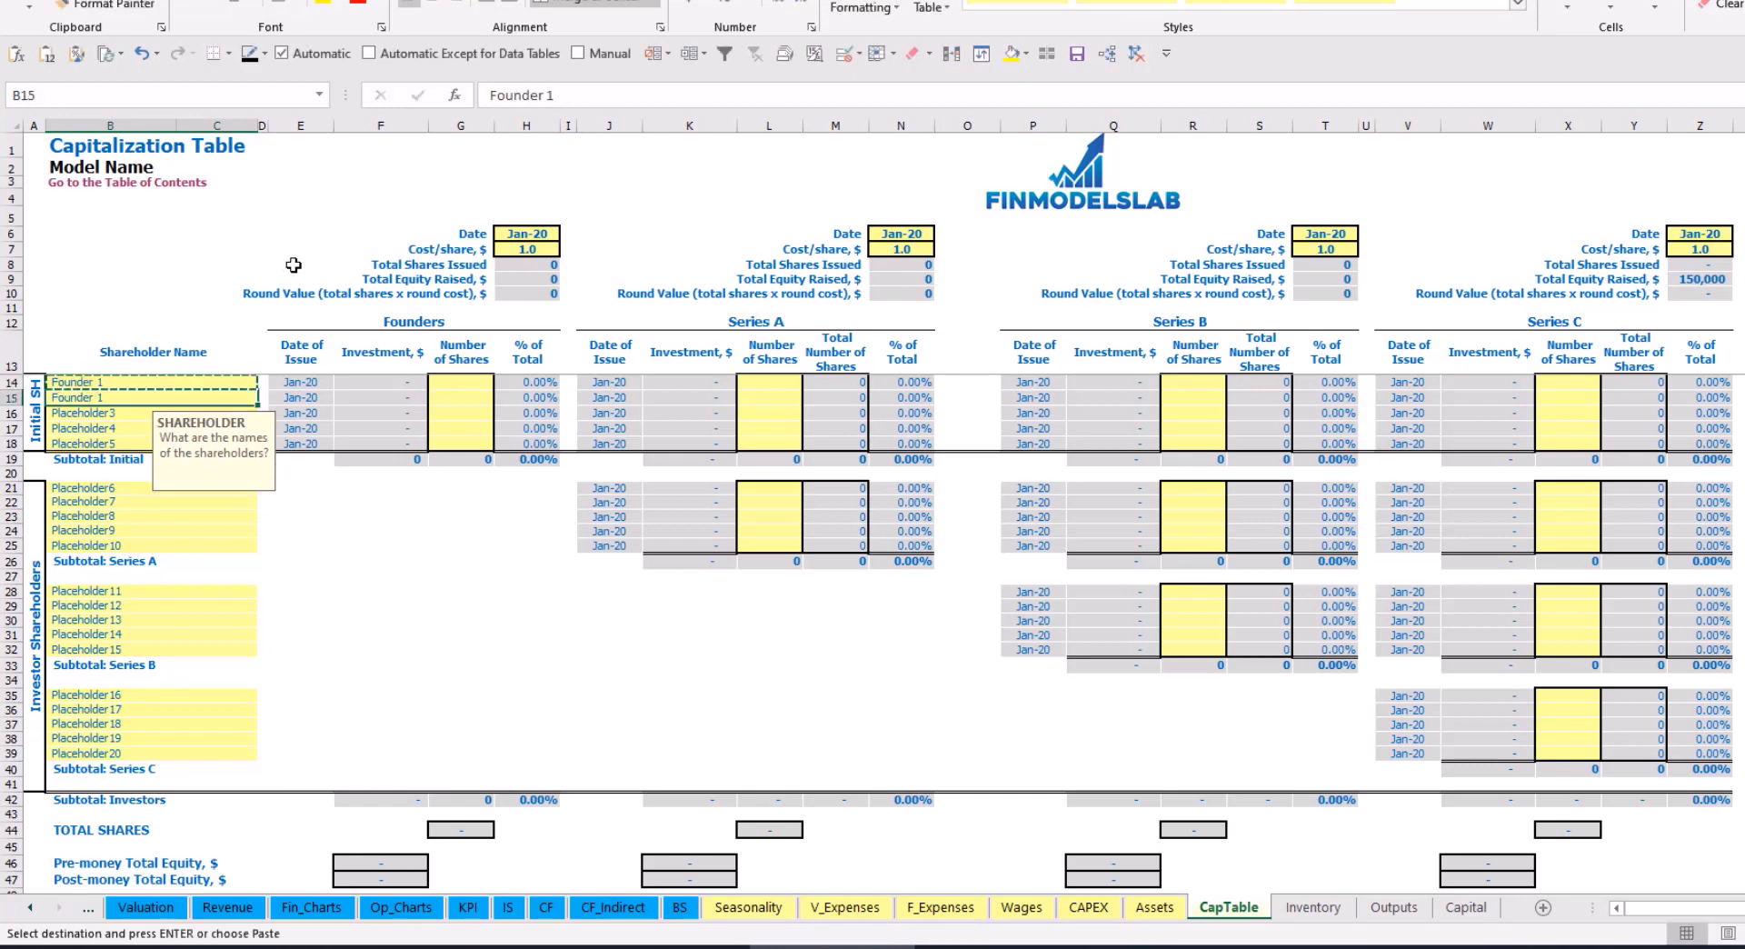
{"action": "left_click", "coordinate": [577, 102]}
{"action": "type", "text": "2"}
{"action": "key", "text": "Return"}
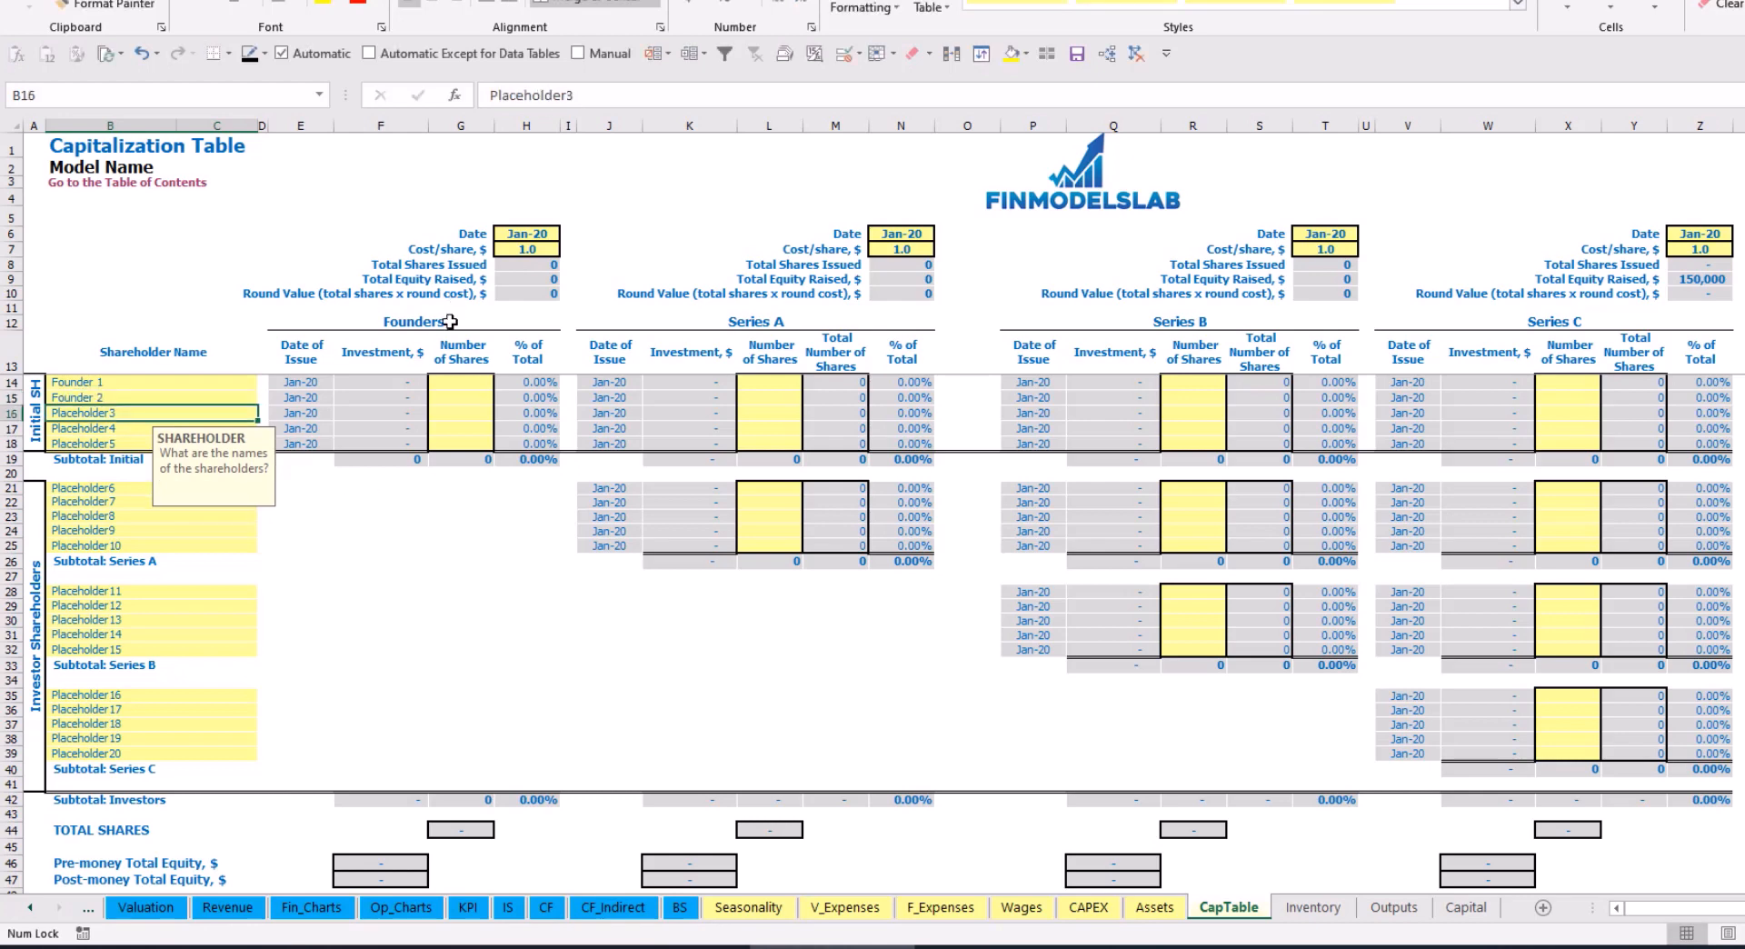
Enter 10,000 shares for Founder 1 and 20,000 shares for Founder 2 in the Founders round
{"action": "left_click", "coordinate": [184, 382]}
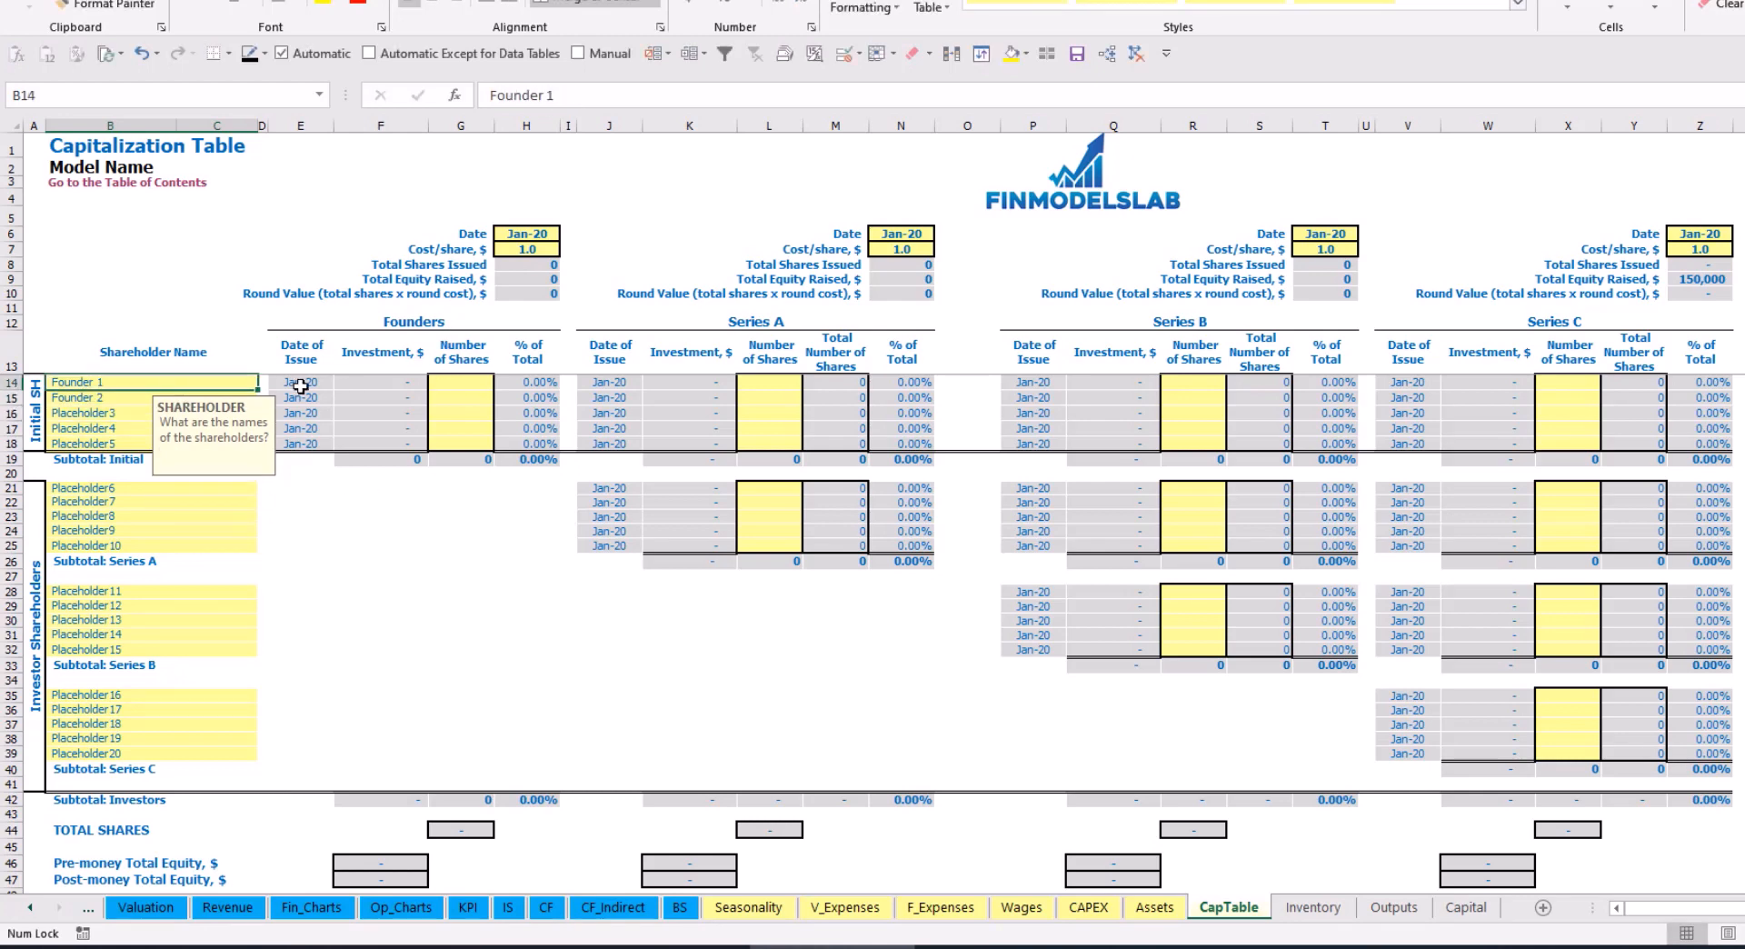
{"action": "left_click", "coordinate": [468, 383]}
{"action": "type", "text": "10,0"}
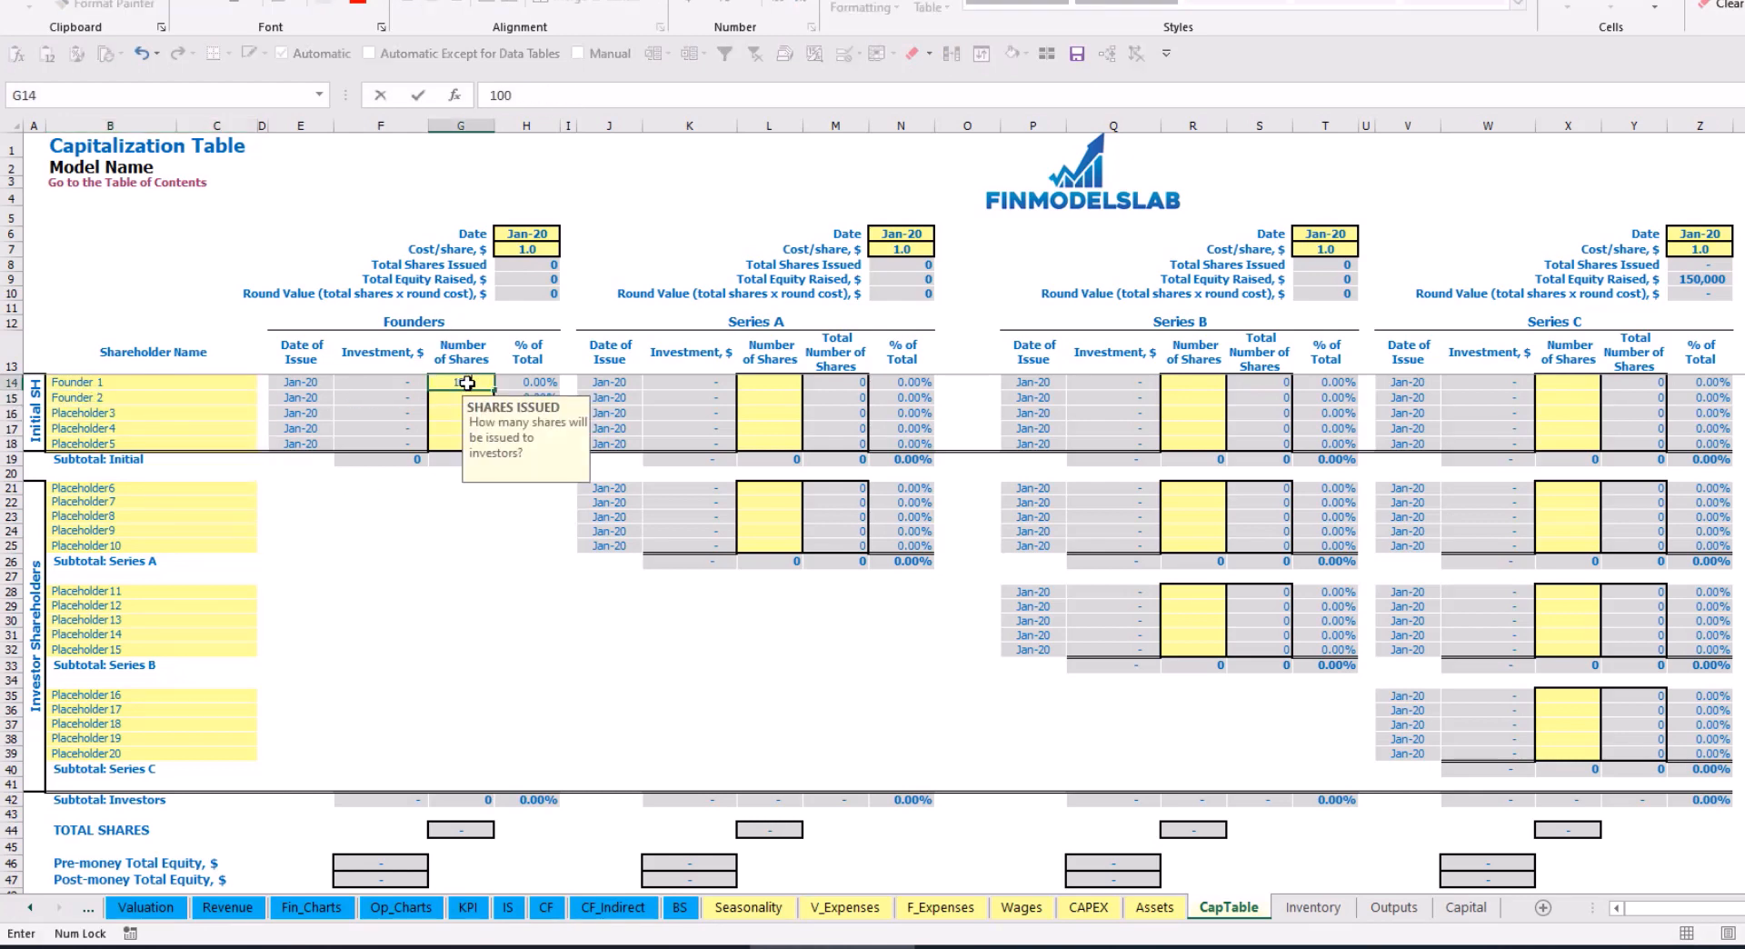
{"action": "type", "text": "00"}
{"action": "key", "text": "Return"}
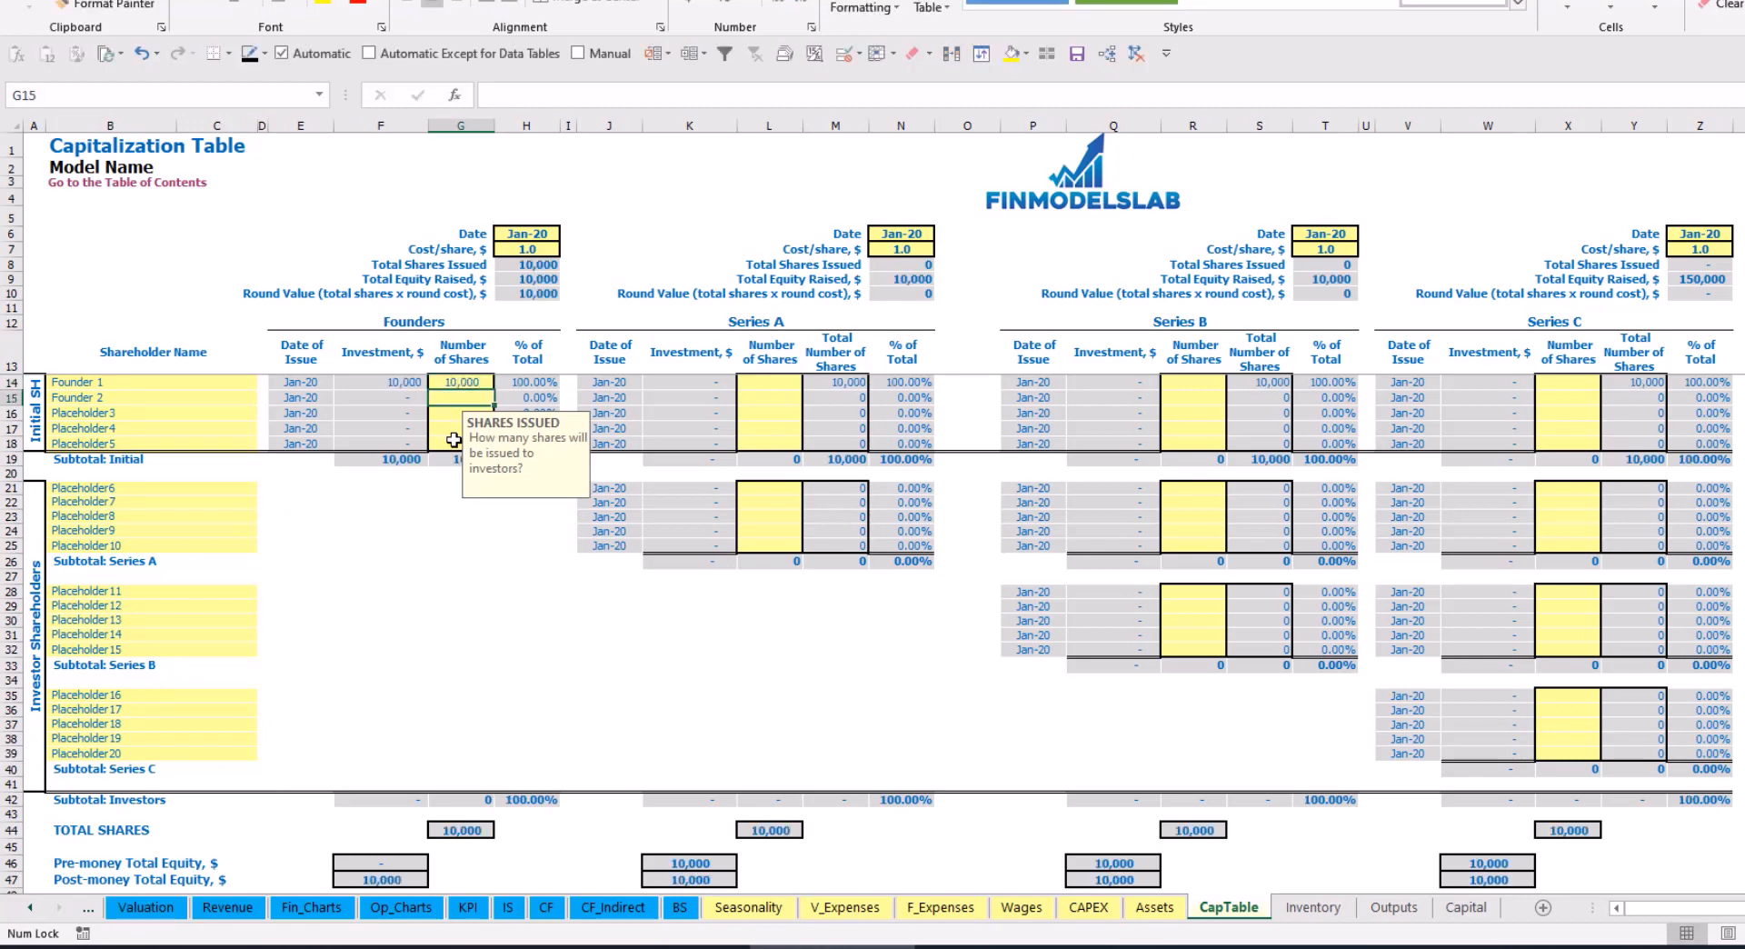
{"action": "type", "text": "20000"}
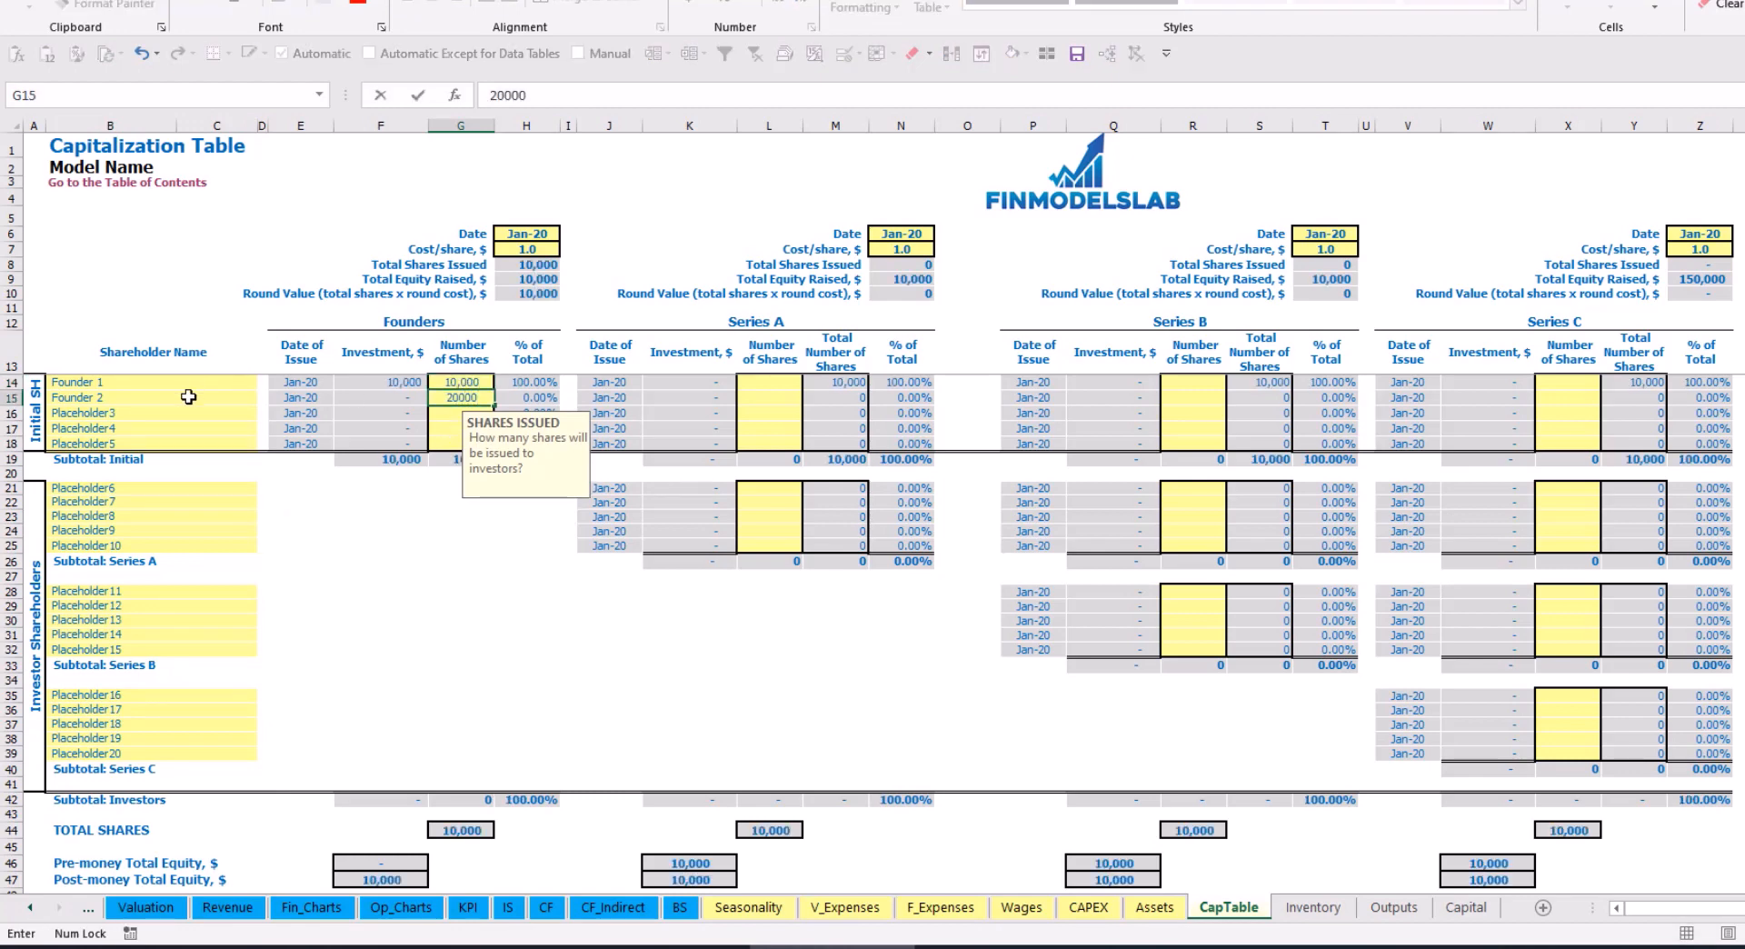
{"action": "key", "text": "Return"}
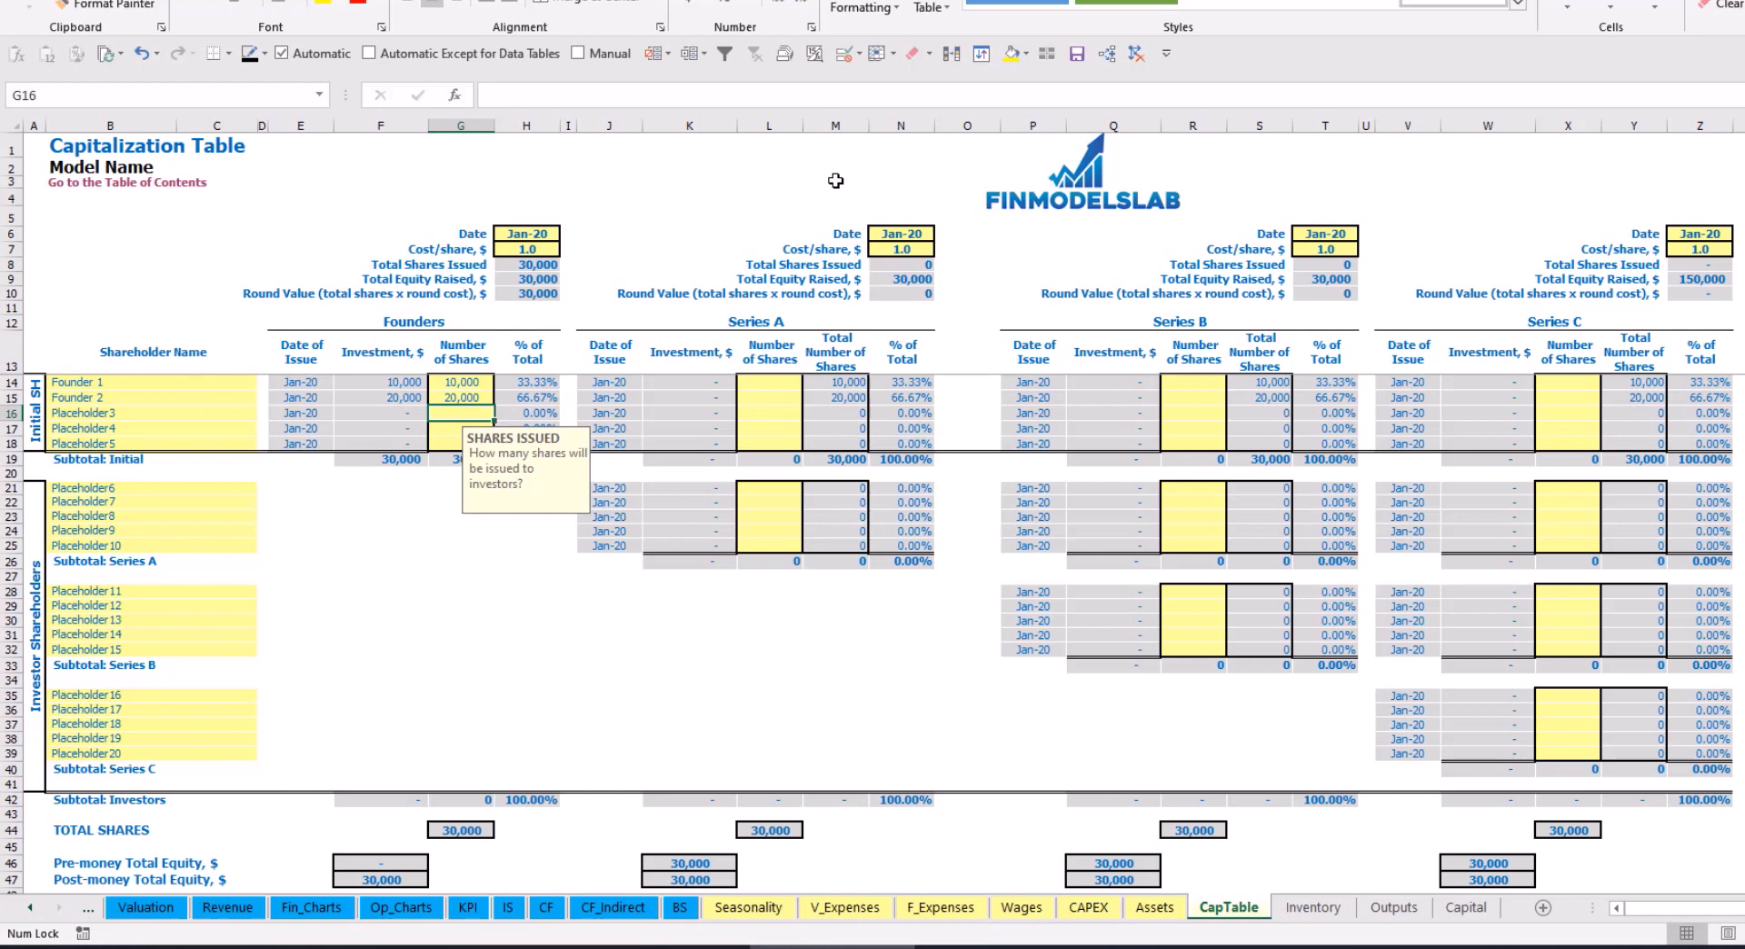
Set the Founders round's cost per share to $2.0 and its date to Feb-20
{"action": "left_click", "coordinate": [524, 236]}
{"action": "left_click", "coordinate": [510, 252]}
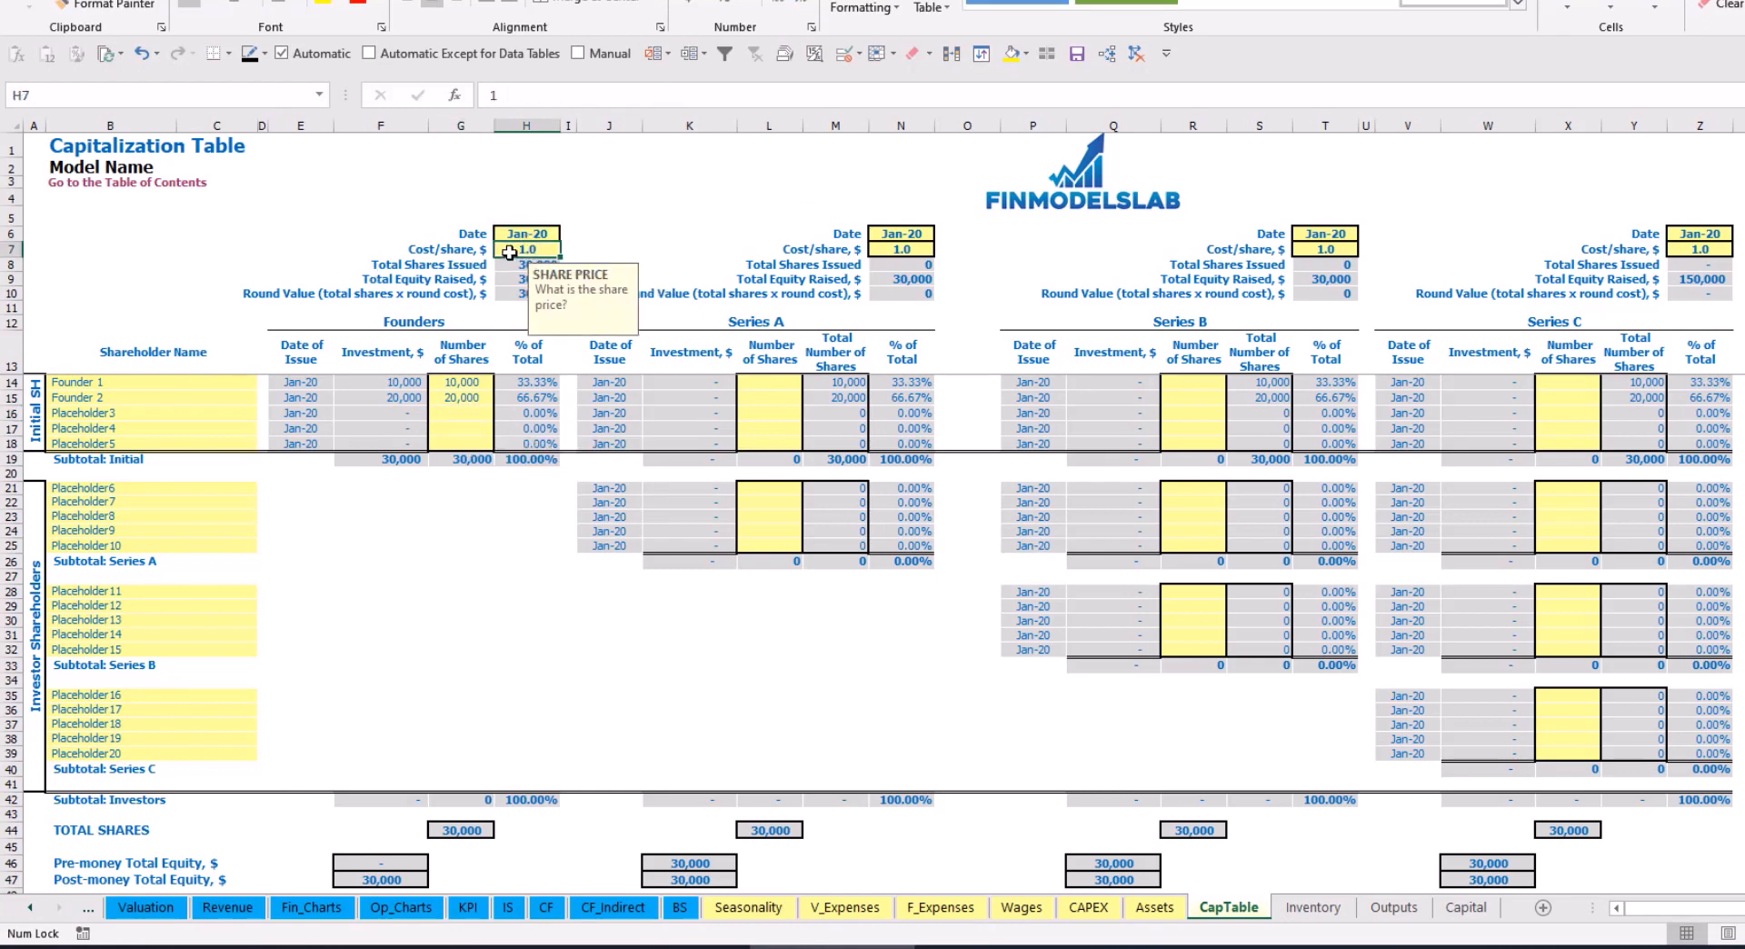
{"action": "type", "text": "2"}
{"action": "key", "text": "Up"}
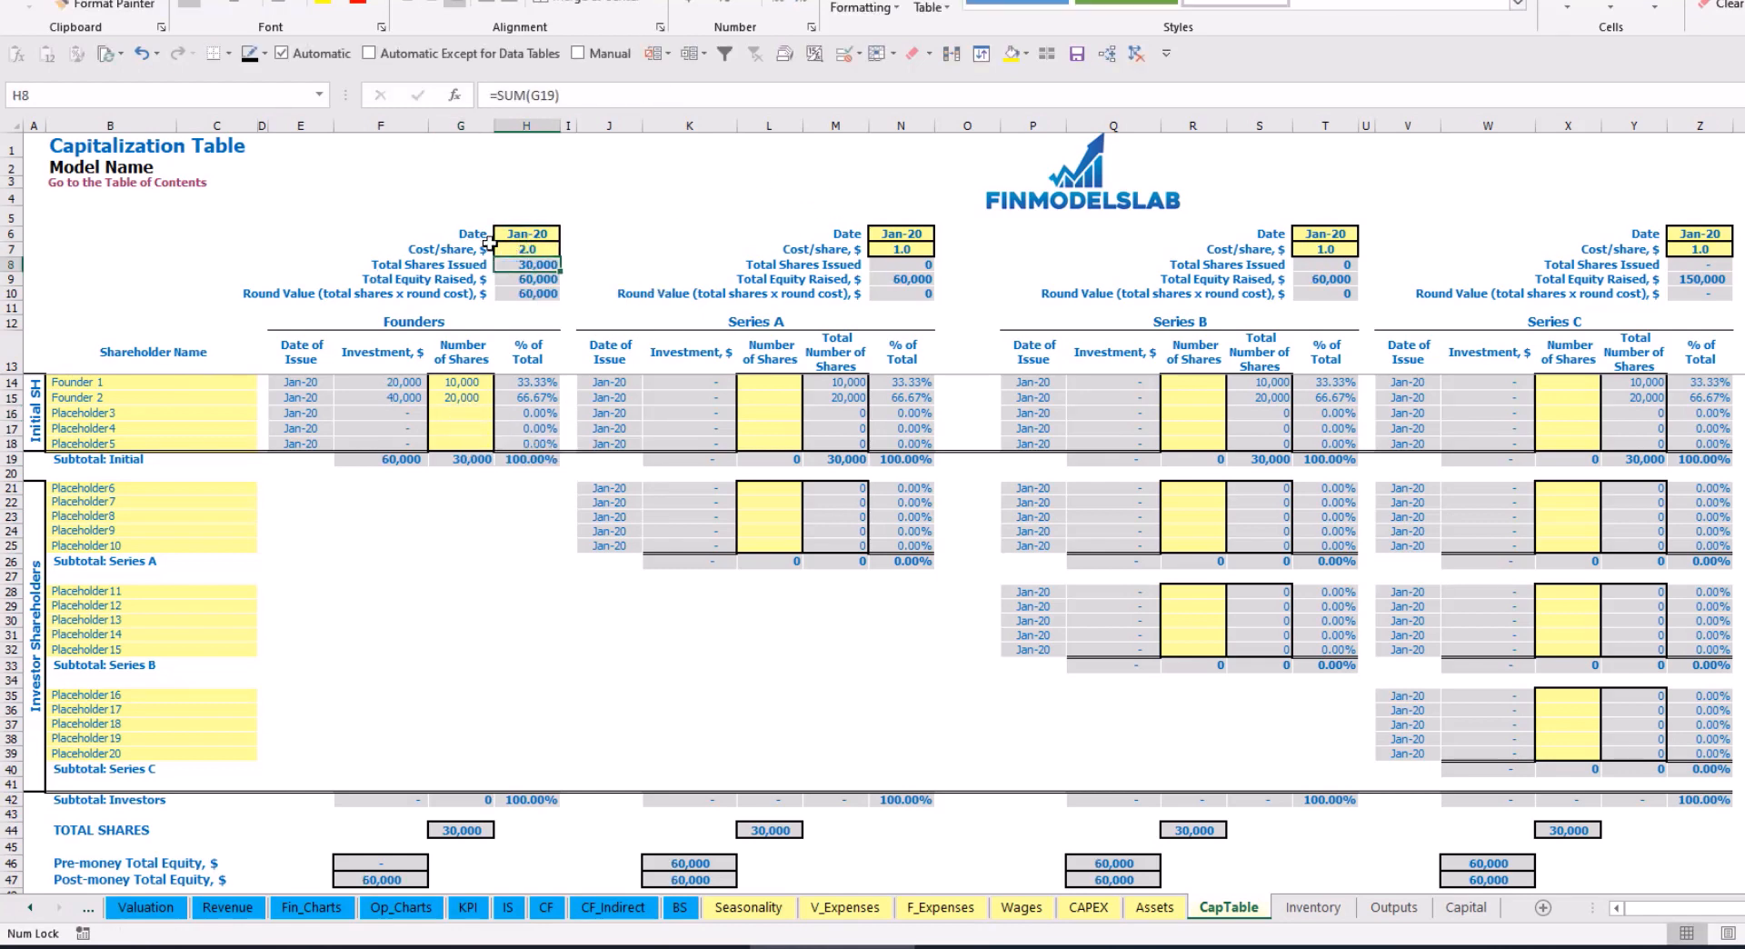
{"action": "left_click", "coordinate": [567, 234]}
{"action": "left_click", "coordinate": [518, 264]}
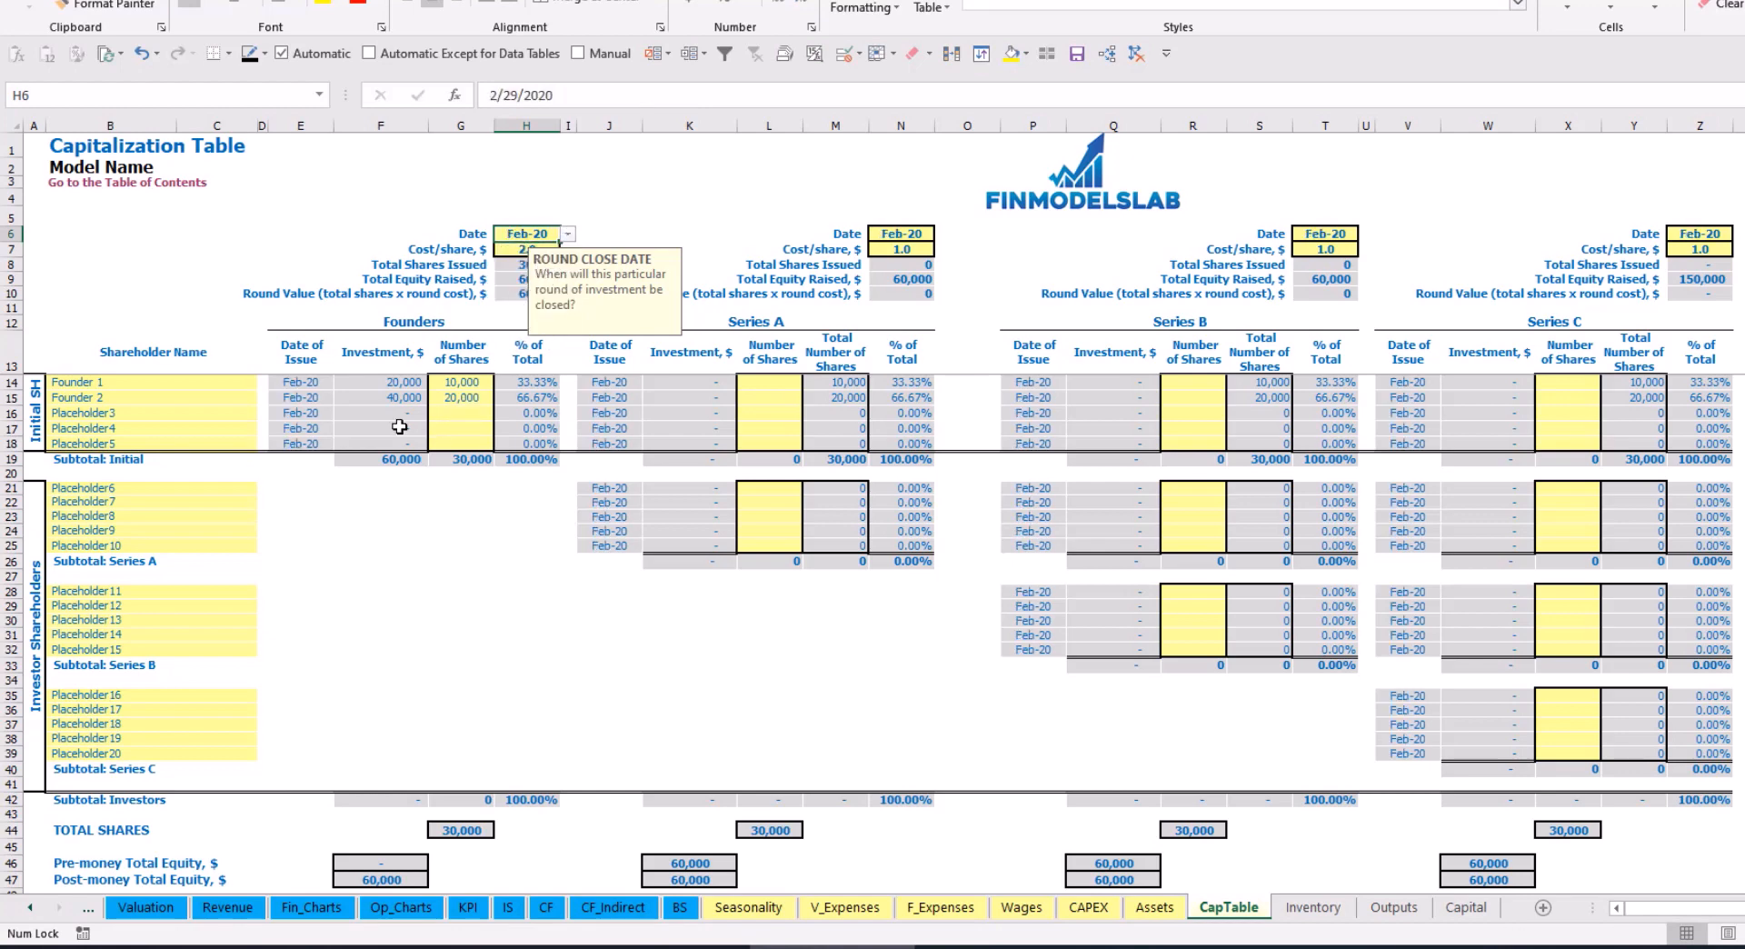
Review the Founders round's investment amounts, initial subtotal, post-money total equity and Founder 1's percentage of total
{"action": "left_click", "coordinate": [392, 384]}
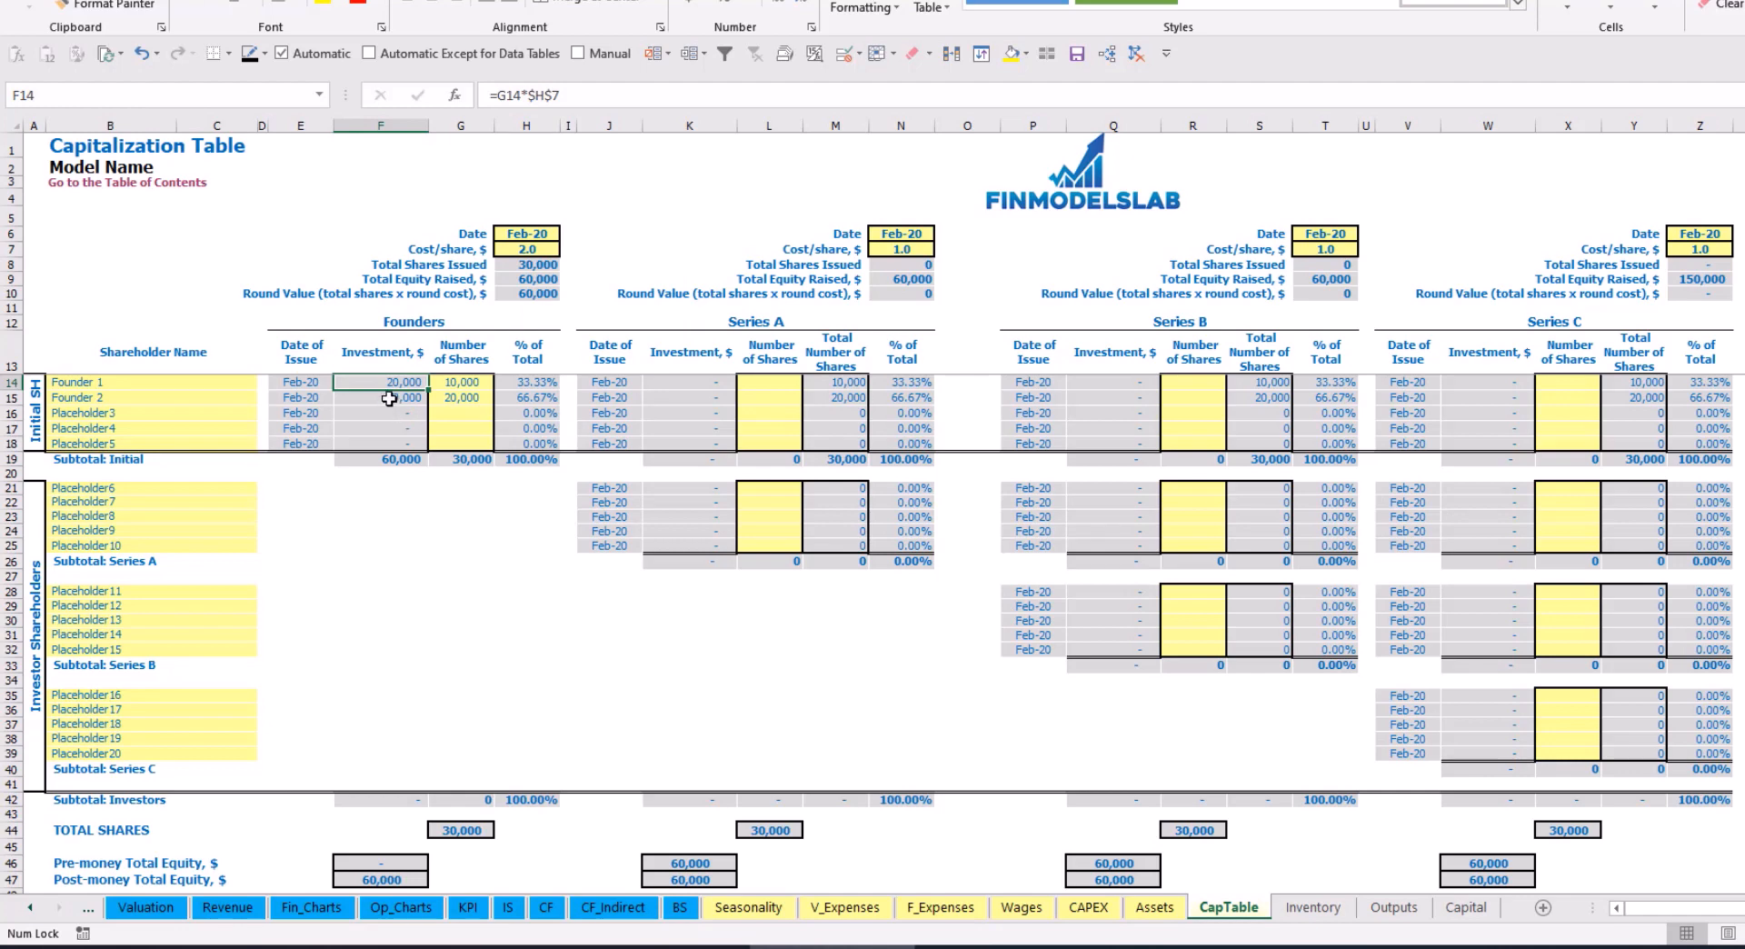
{"action": "left_click", "coordinate": [389, 398]}
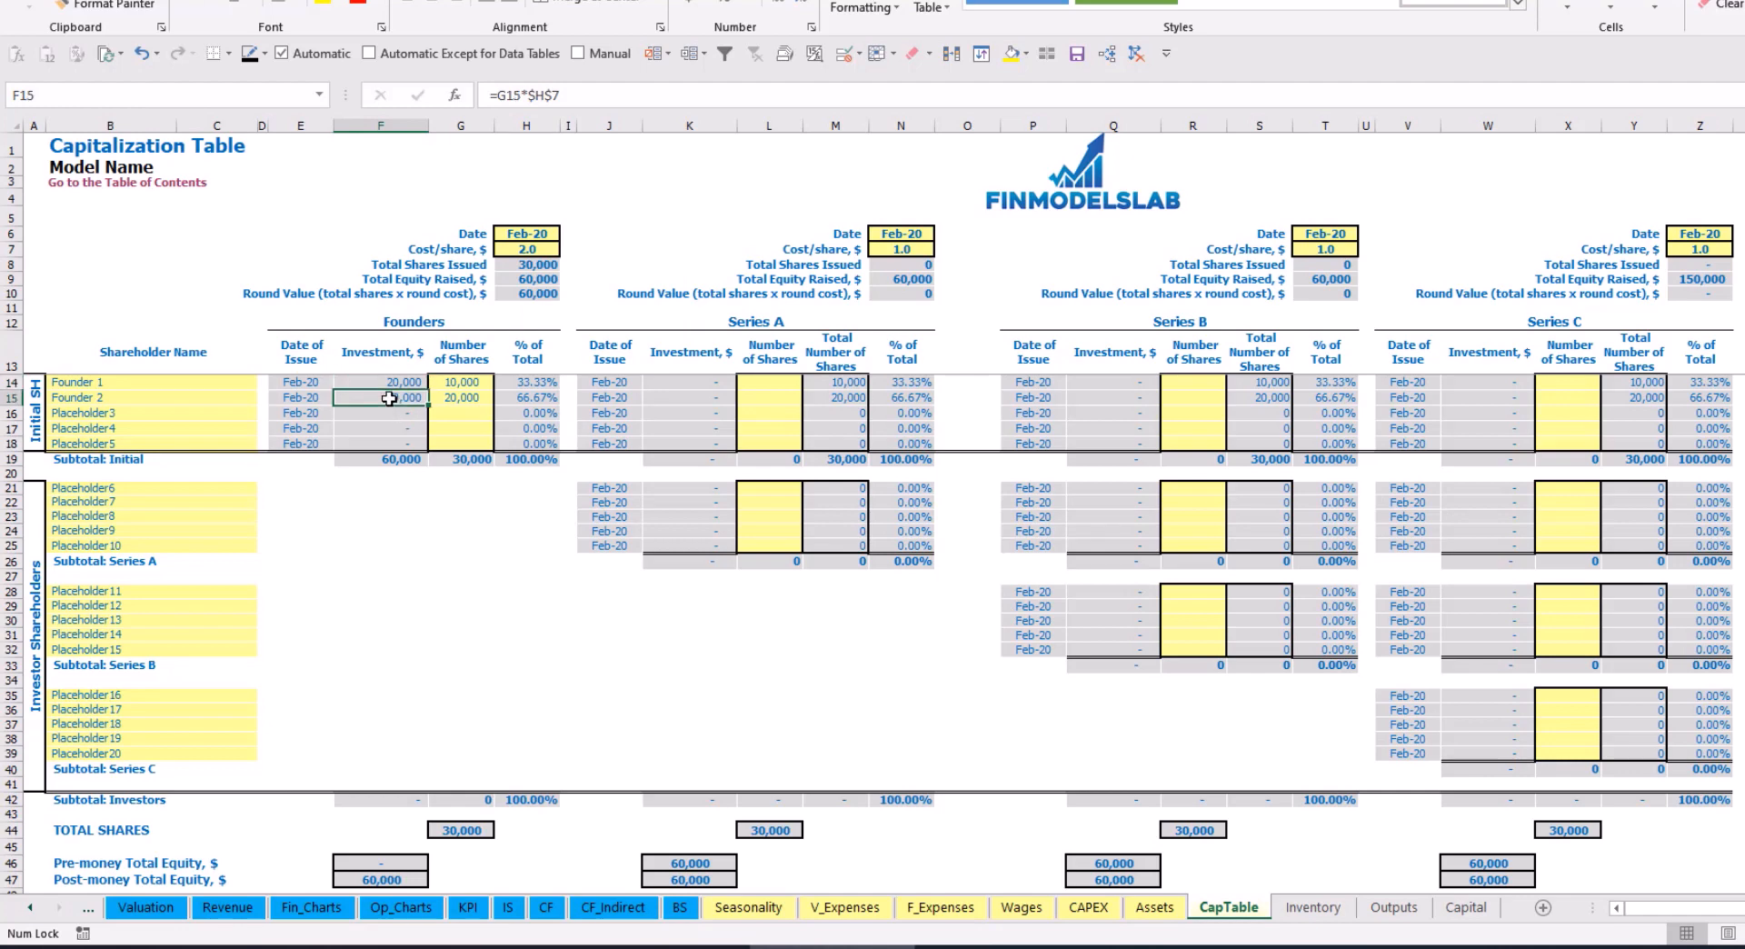
{"action": "left_click", "coordinate": [390, 460]}
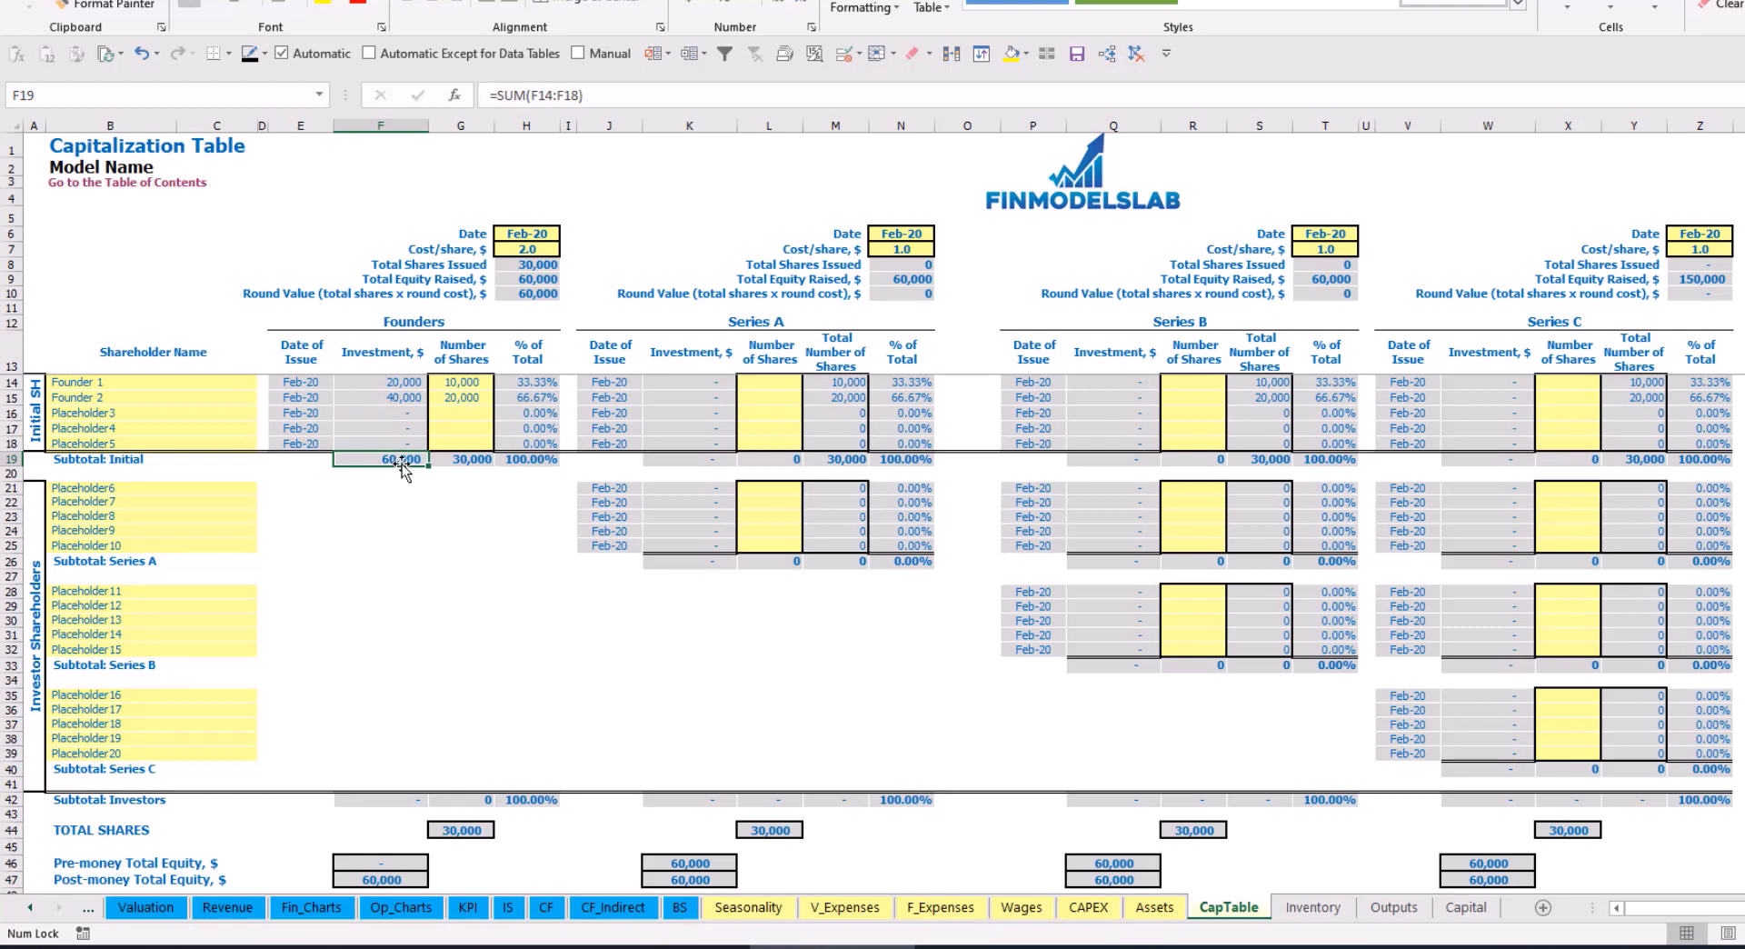
{"action": "left_click", "coordinate": [12, 879]}
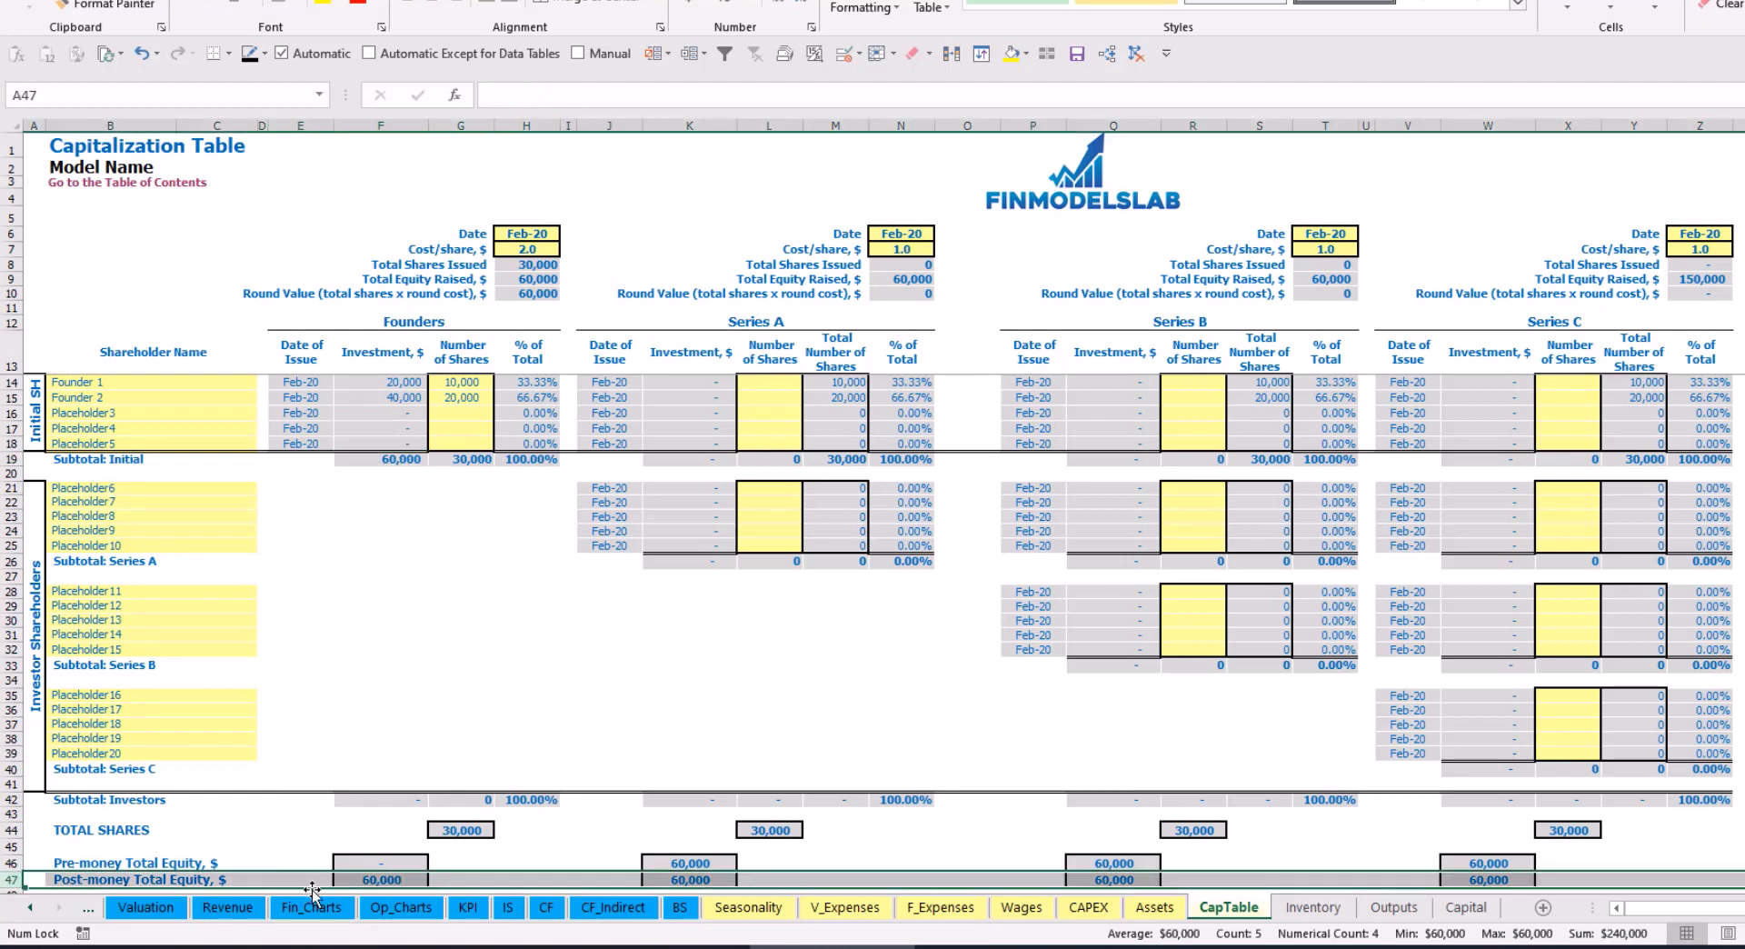
{"action": "left_click", "coordinate": [538, 382]}
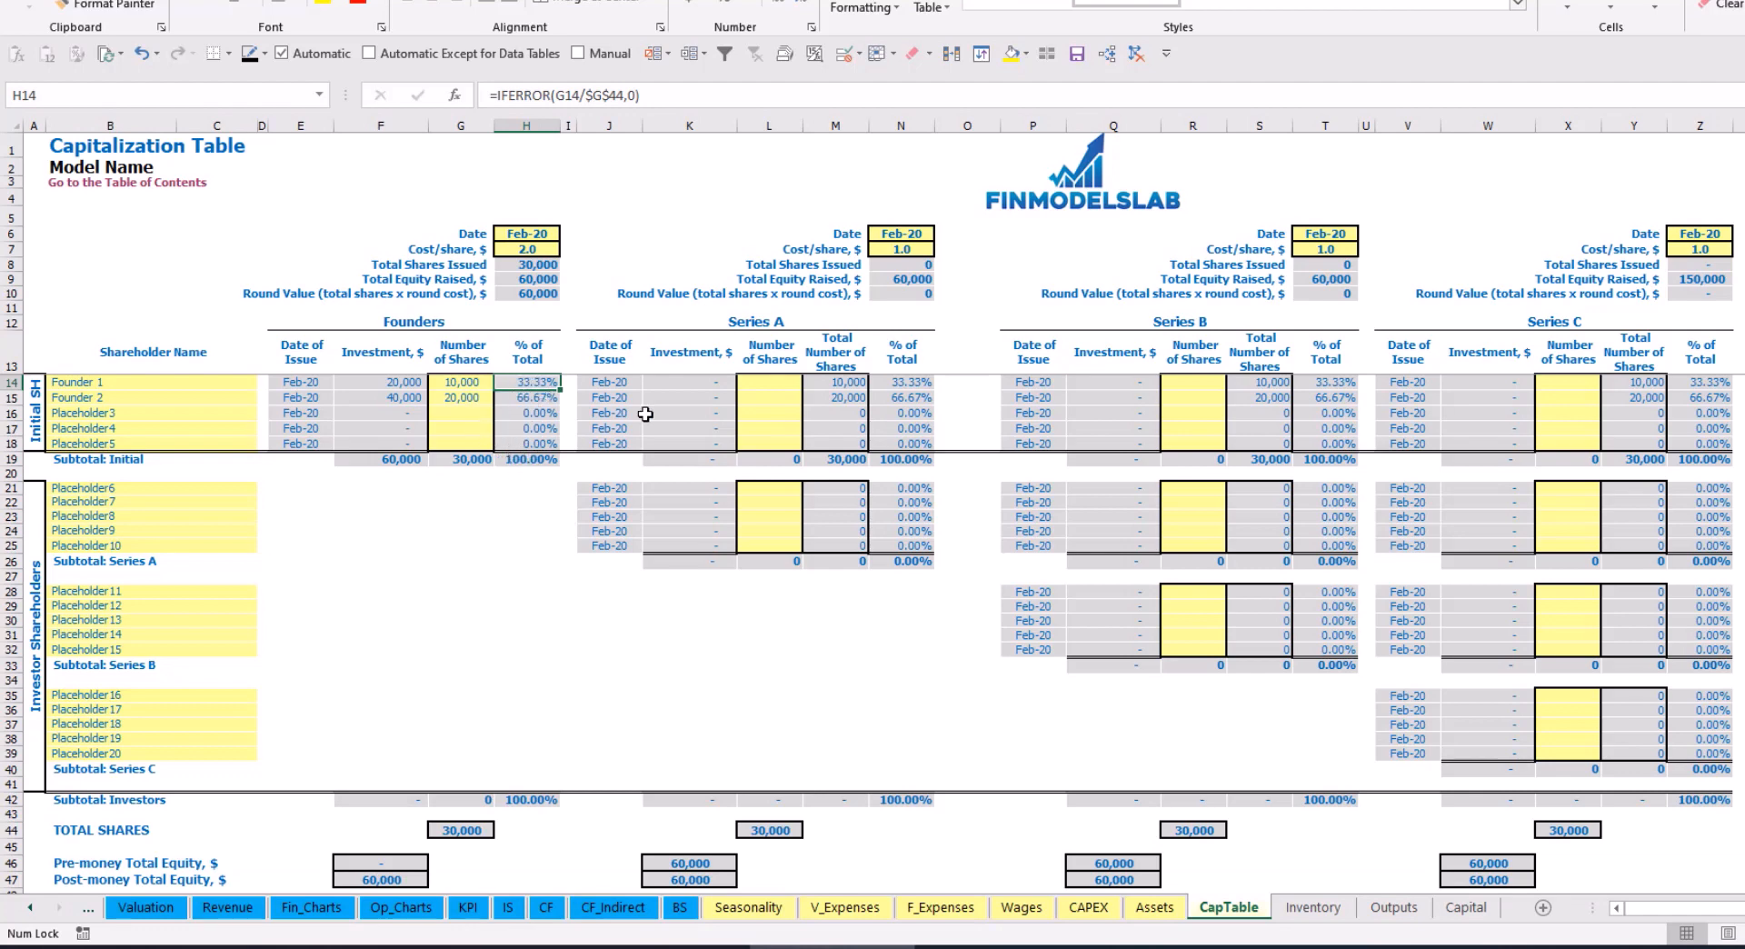
Name the first Series A investor shareholder Investor 1 in the Capitalization Table
{"action": "left_click", "coordinate": [211, 488]}
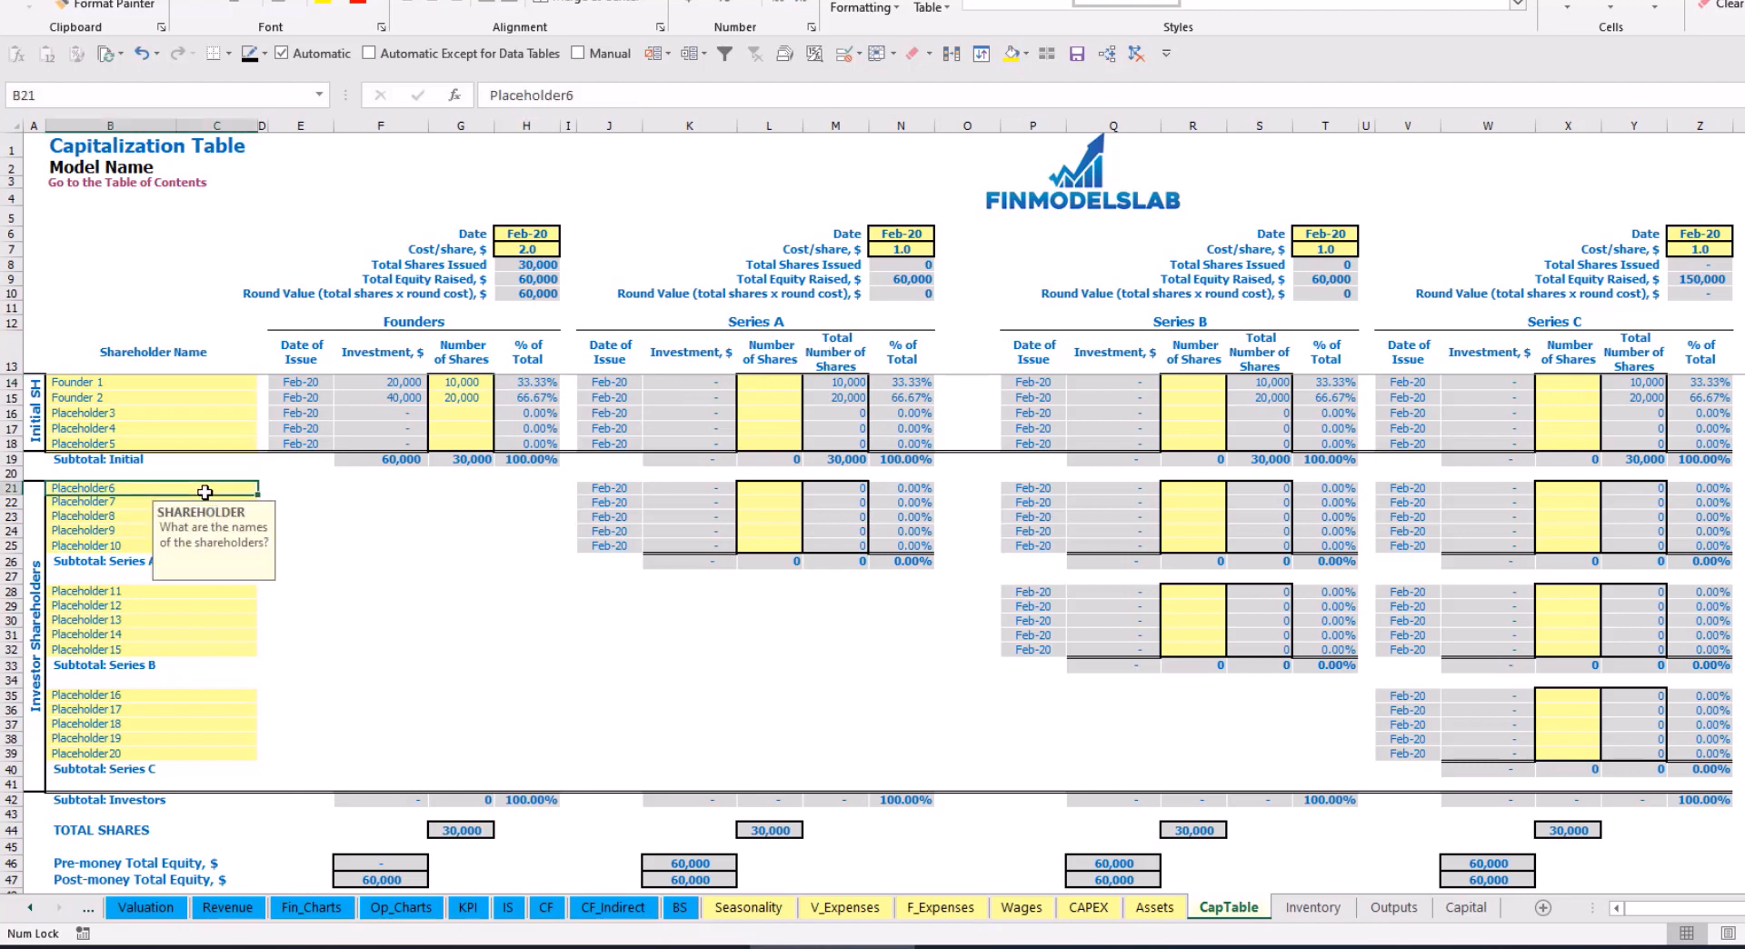
{"action": "left_click", "coordinate": [792, 327]}
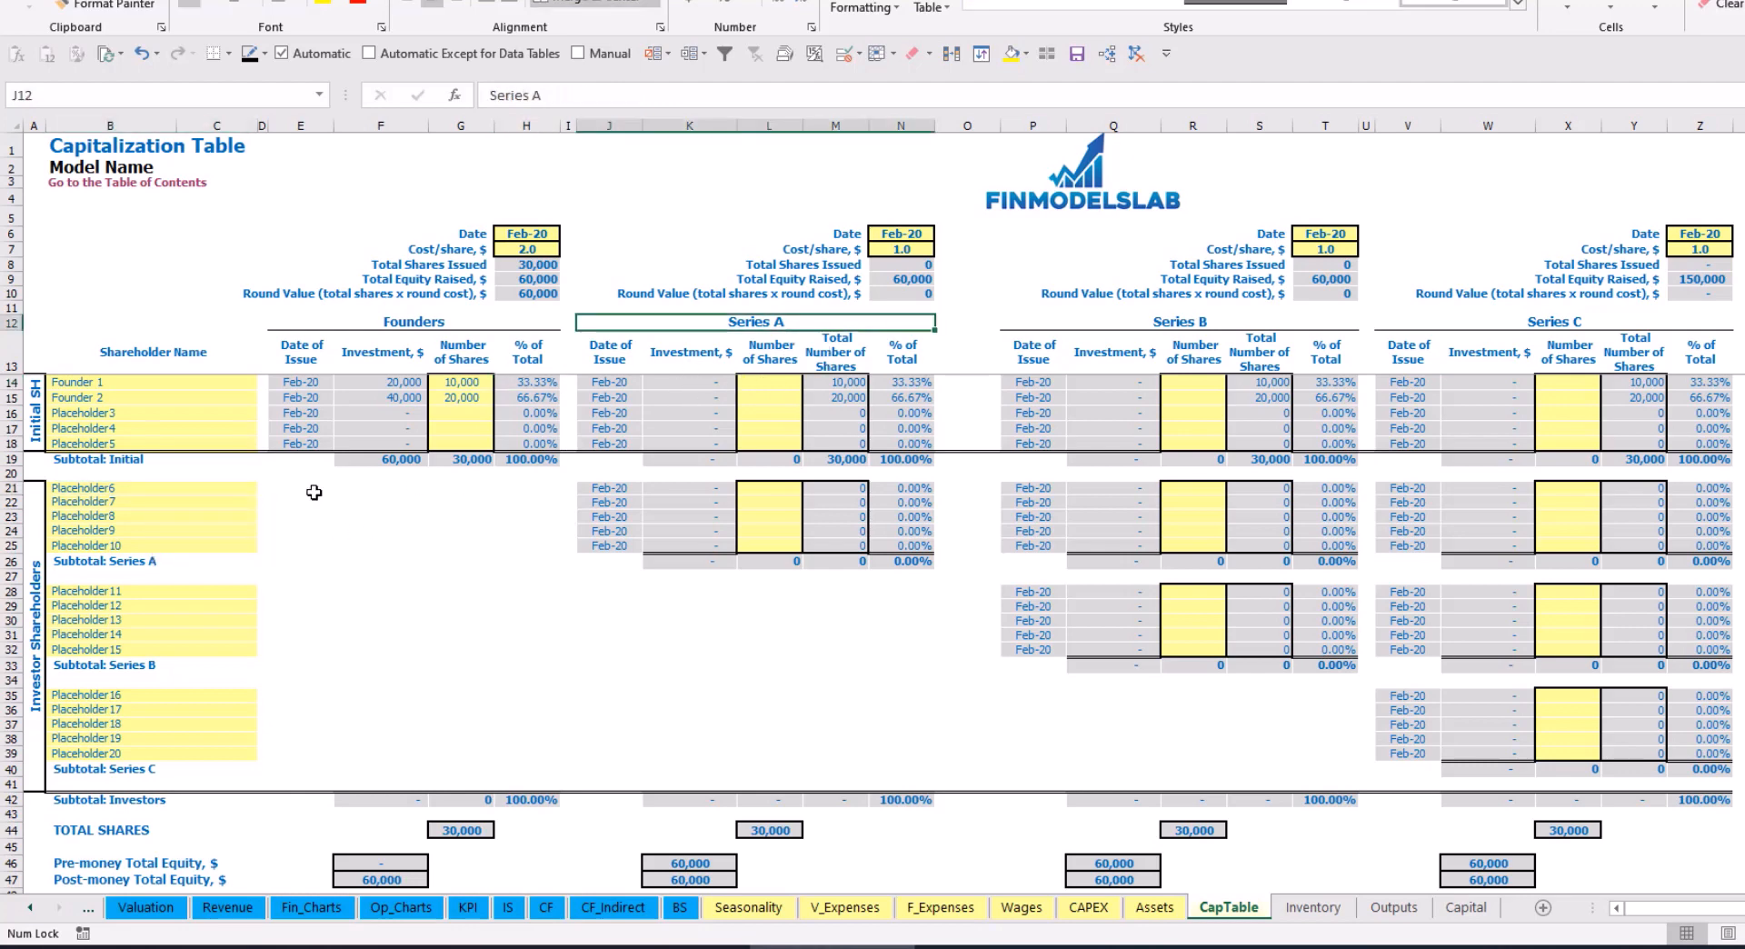
{"action": "left_click", "coordinate": [123, 491]}
{"action": "type", "text": "I"}
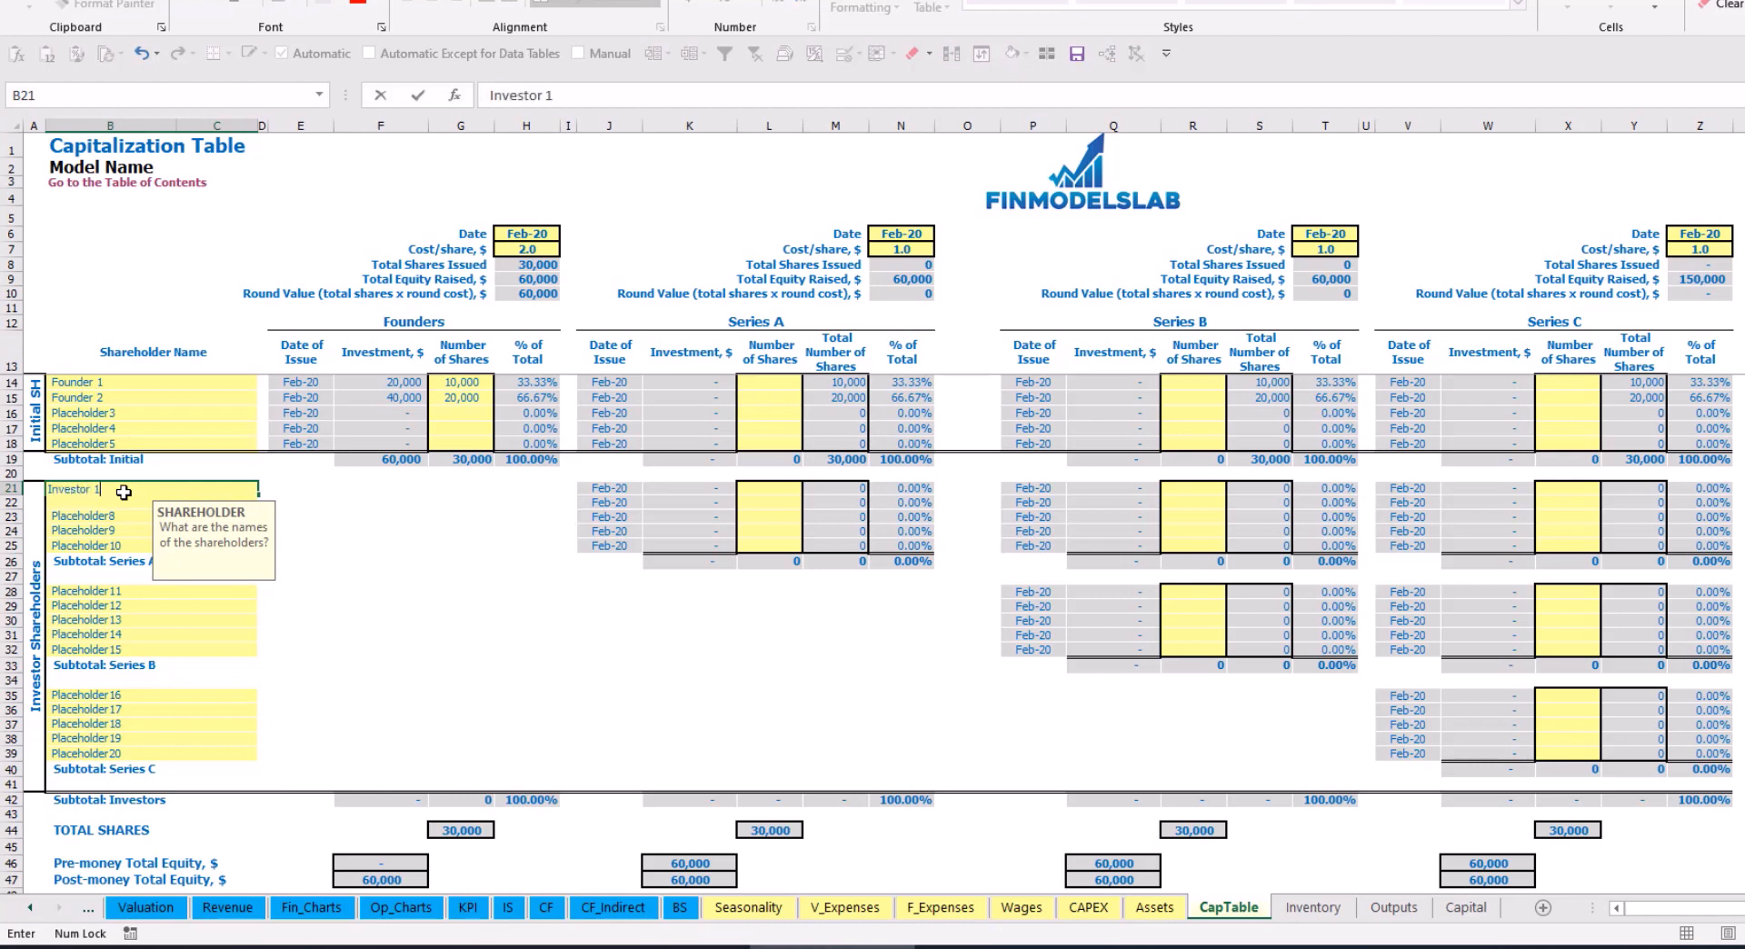
{"action": "type", "text": "nvestor 1"}
{"action": "key", "text": "Return"}
Set the Series A round's date to May-20 and its cost per share to $5.0
{"action": "left_click", "coordinate": [929, 232]}
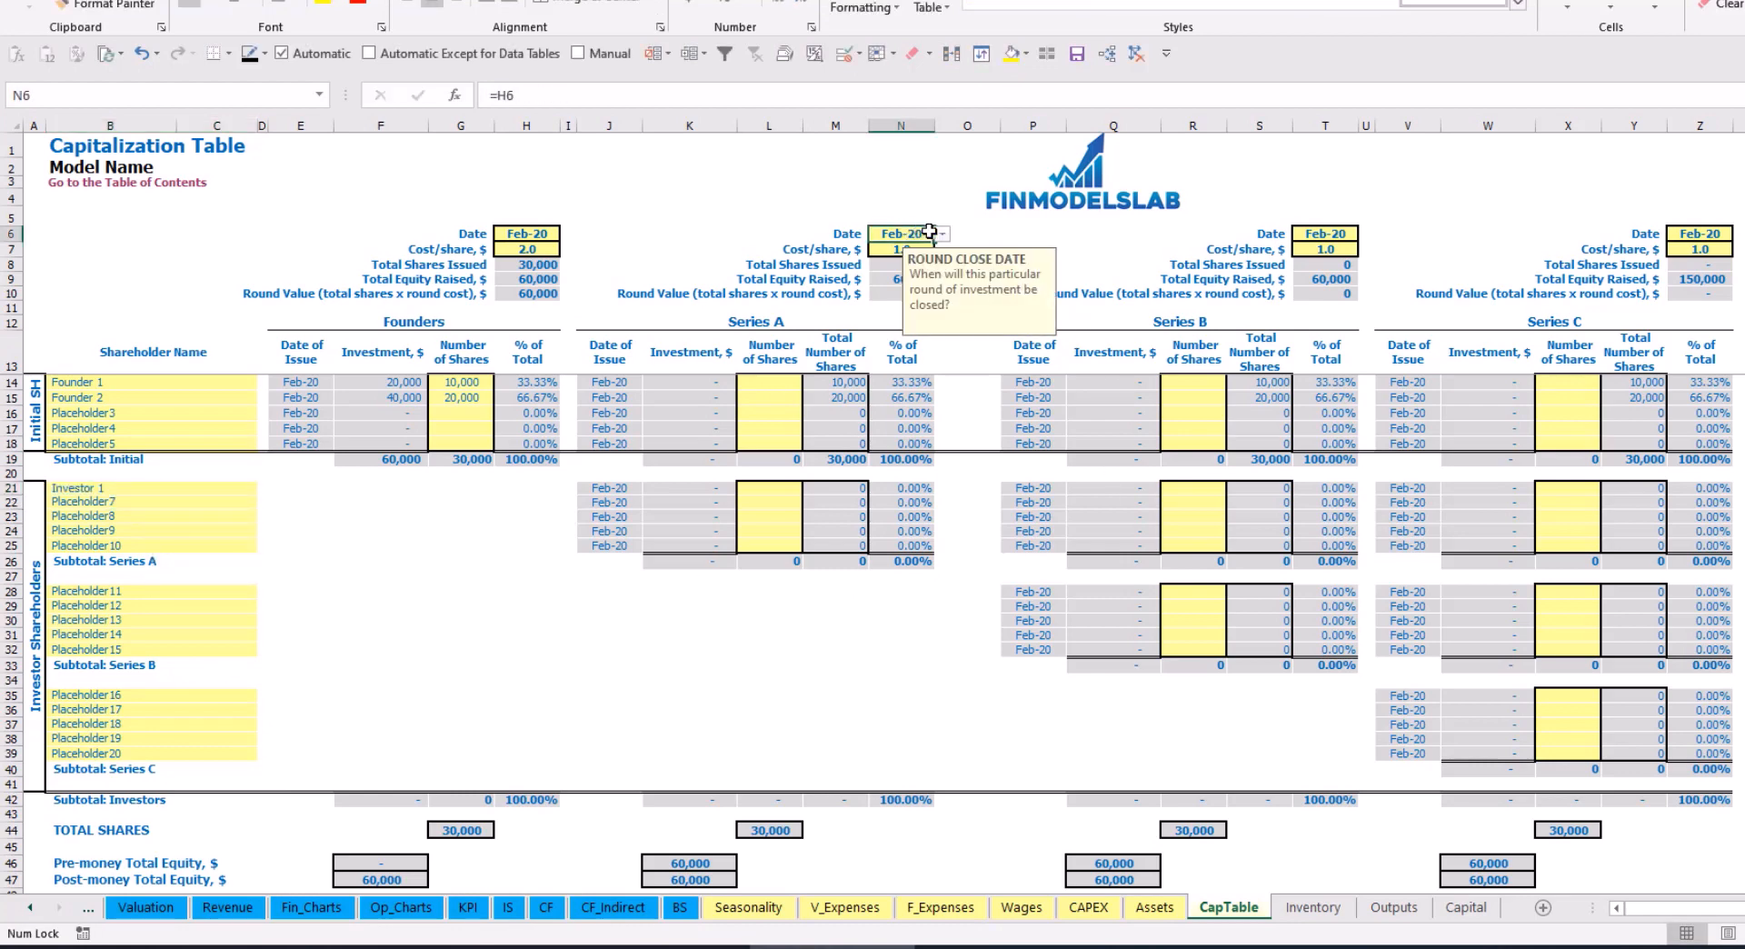
{"action": "left_click", "coordinate": [943, 233]}
{"action": "left_click", "coordinate": [895, 289]}
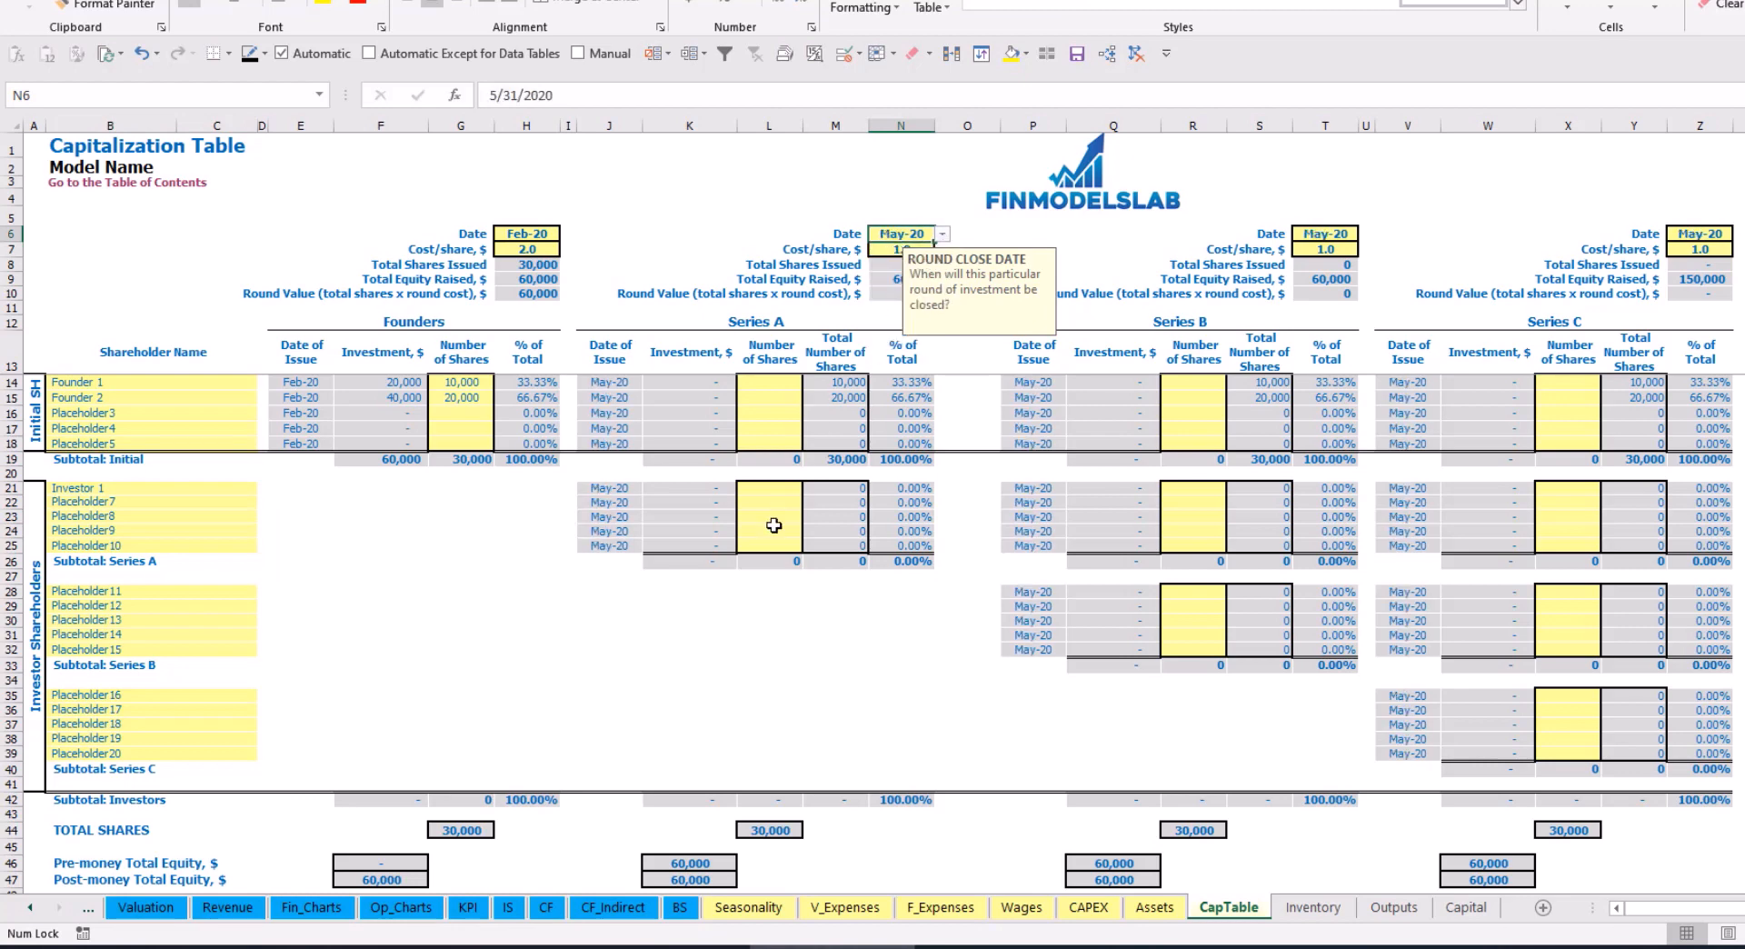
{"action": "left_click", "coordinate": [893, 246]}
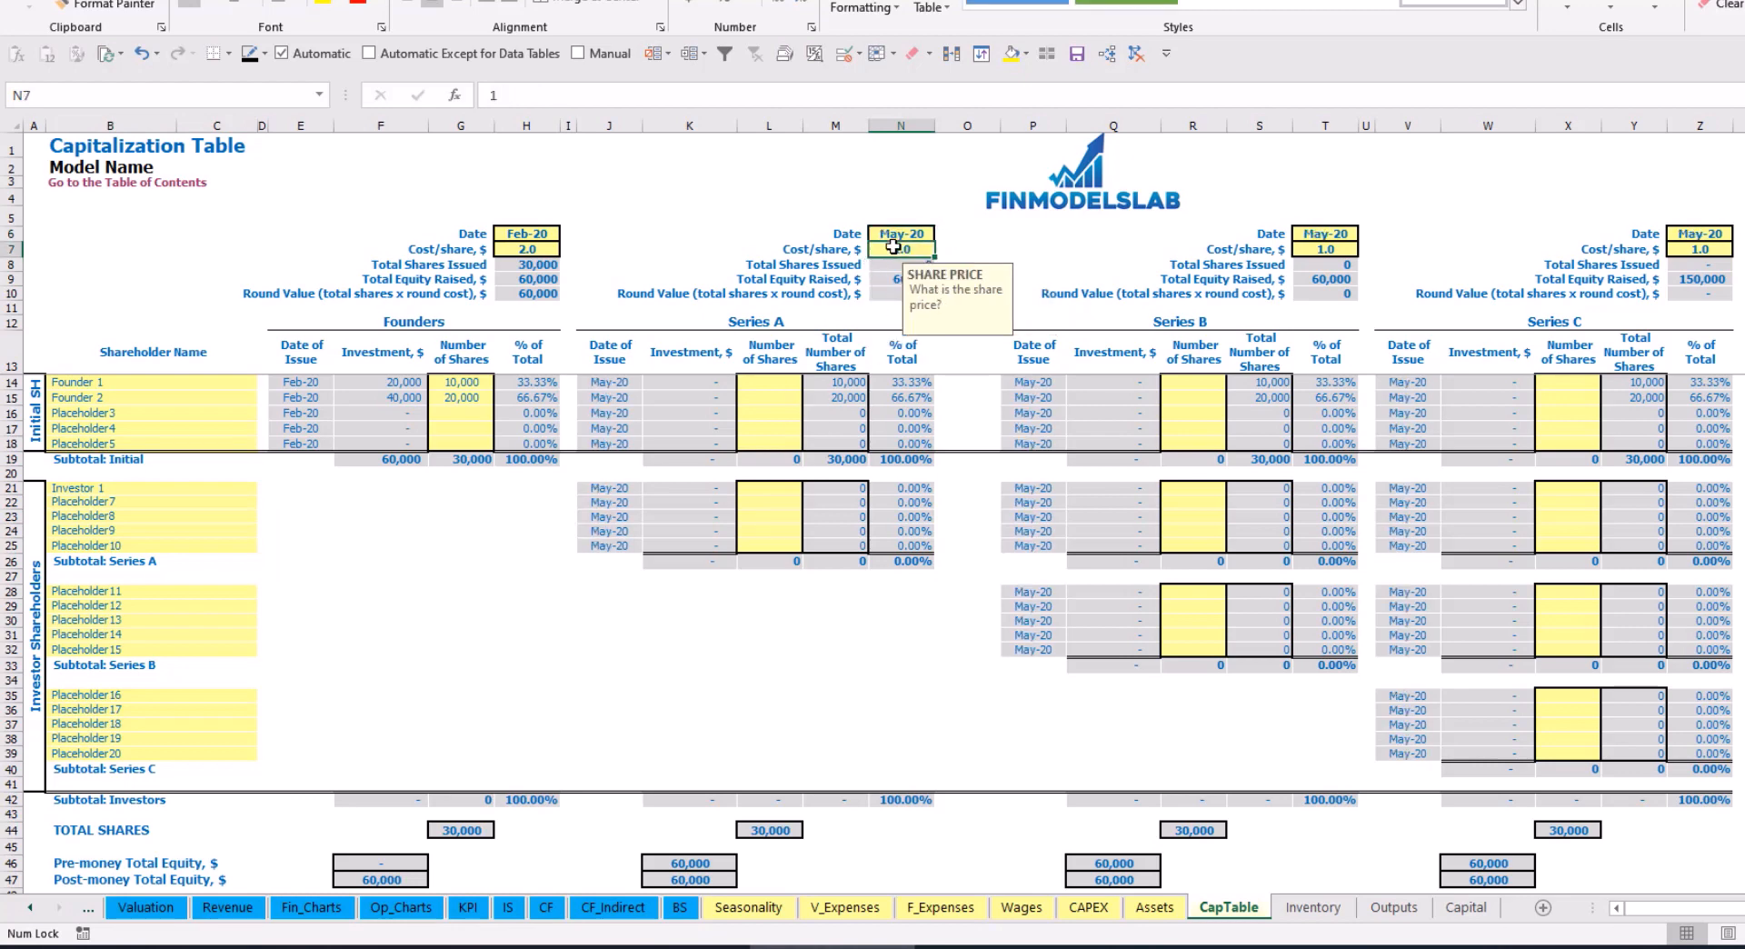
{"action": "type", "text": "5"}
{"action": "key", "text": "Return"}
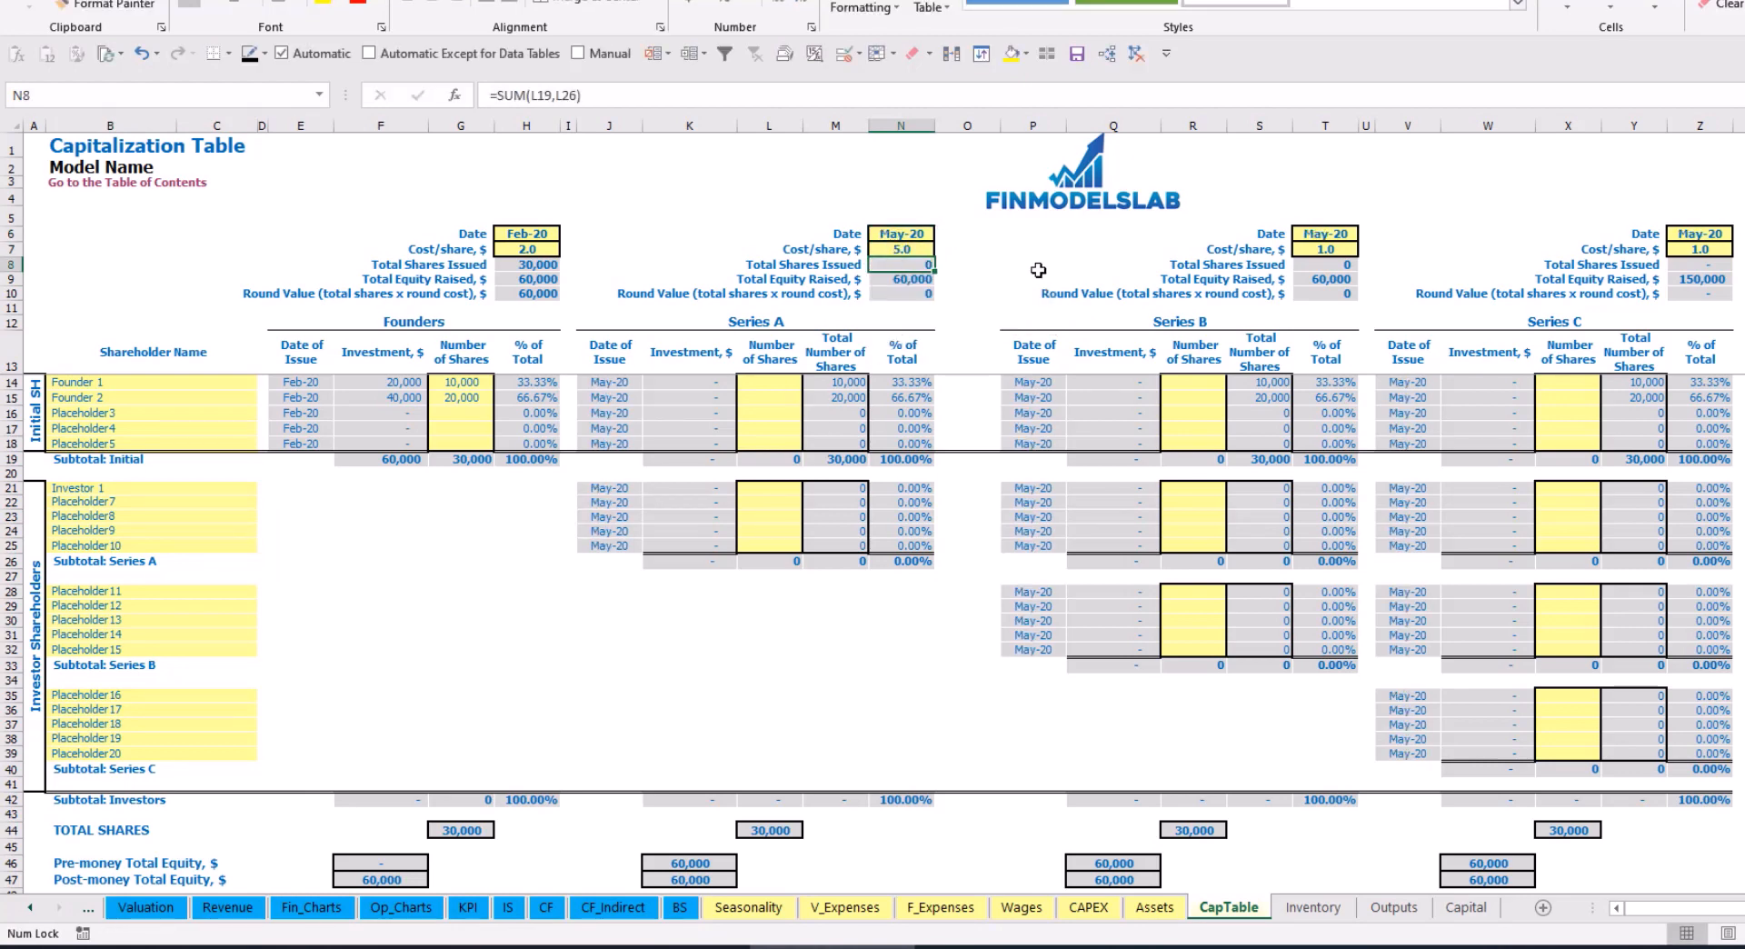
Enter 1,000 shares for Investor 1 in the Series A round
{"action": "left_click", "coordinate": [770, 487]}
{"action": "type", "text": "1000"}
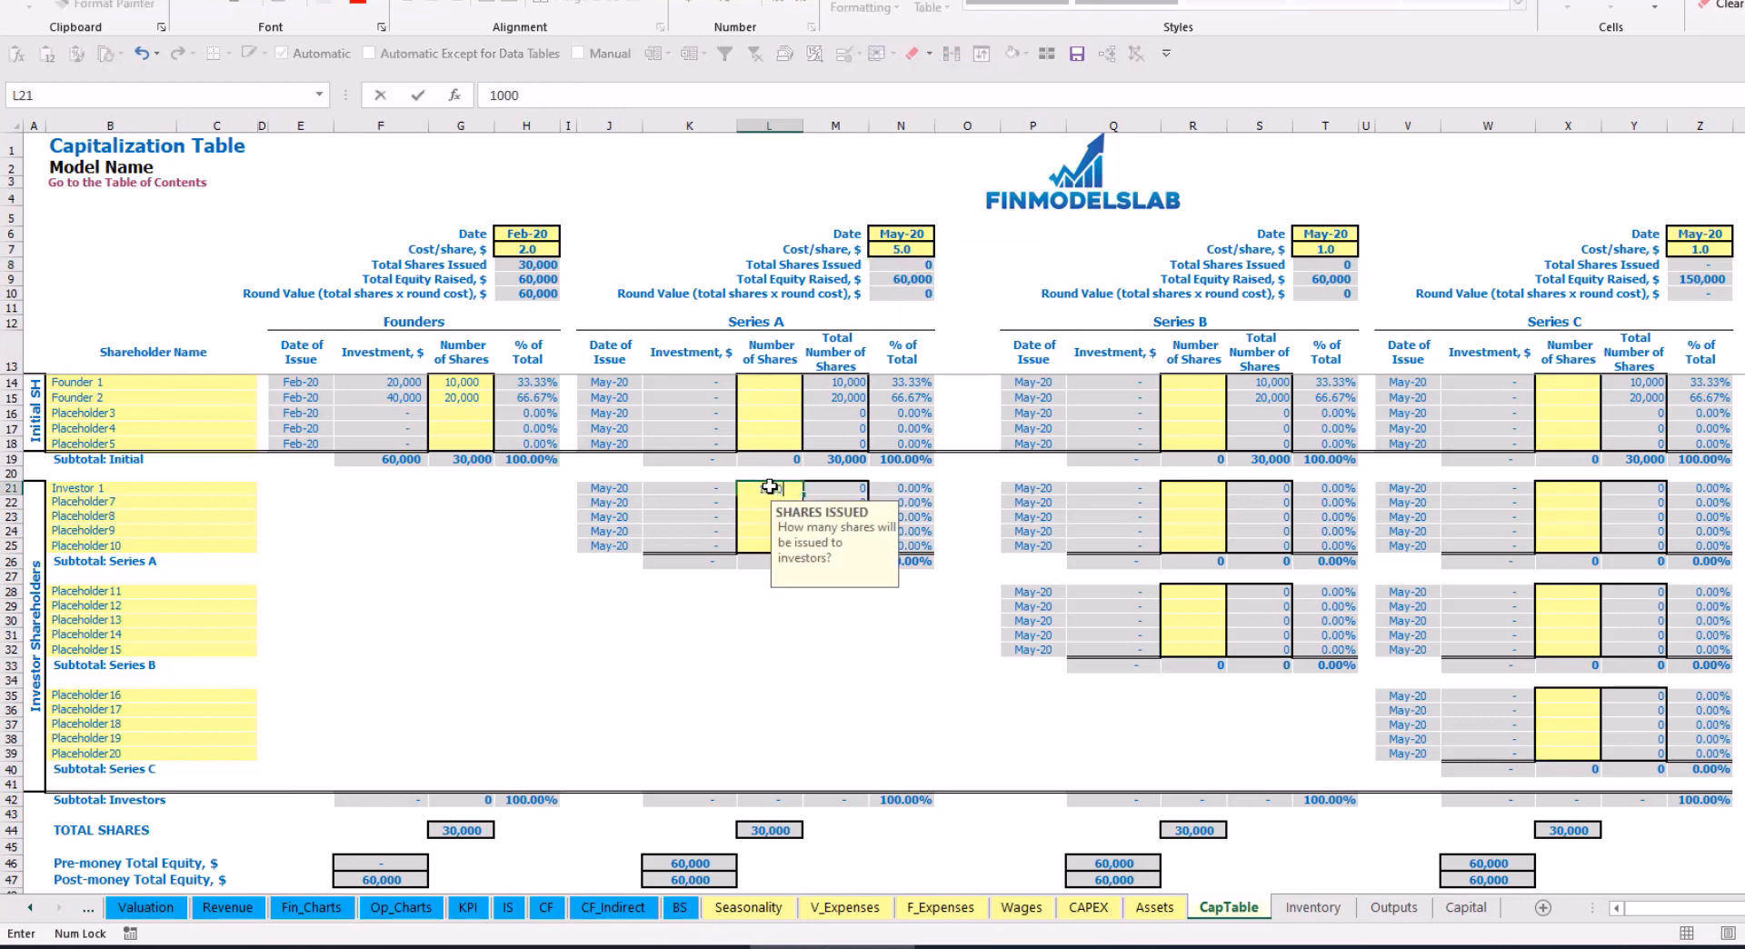
{"action": "key", "text": "Return"}
{"action": "key", "text": "Left"}
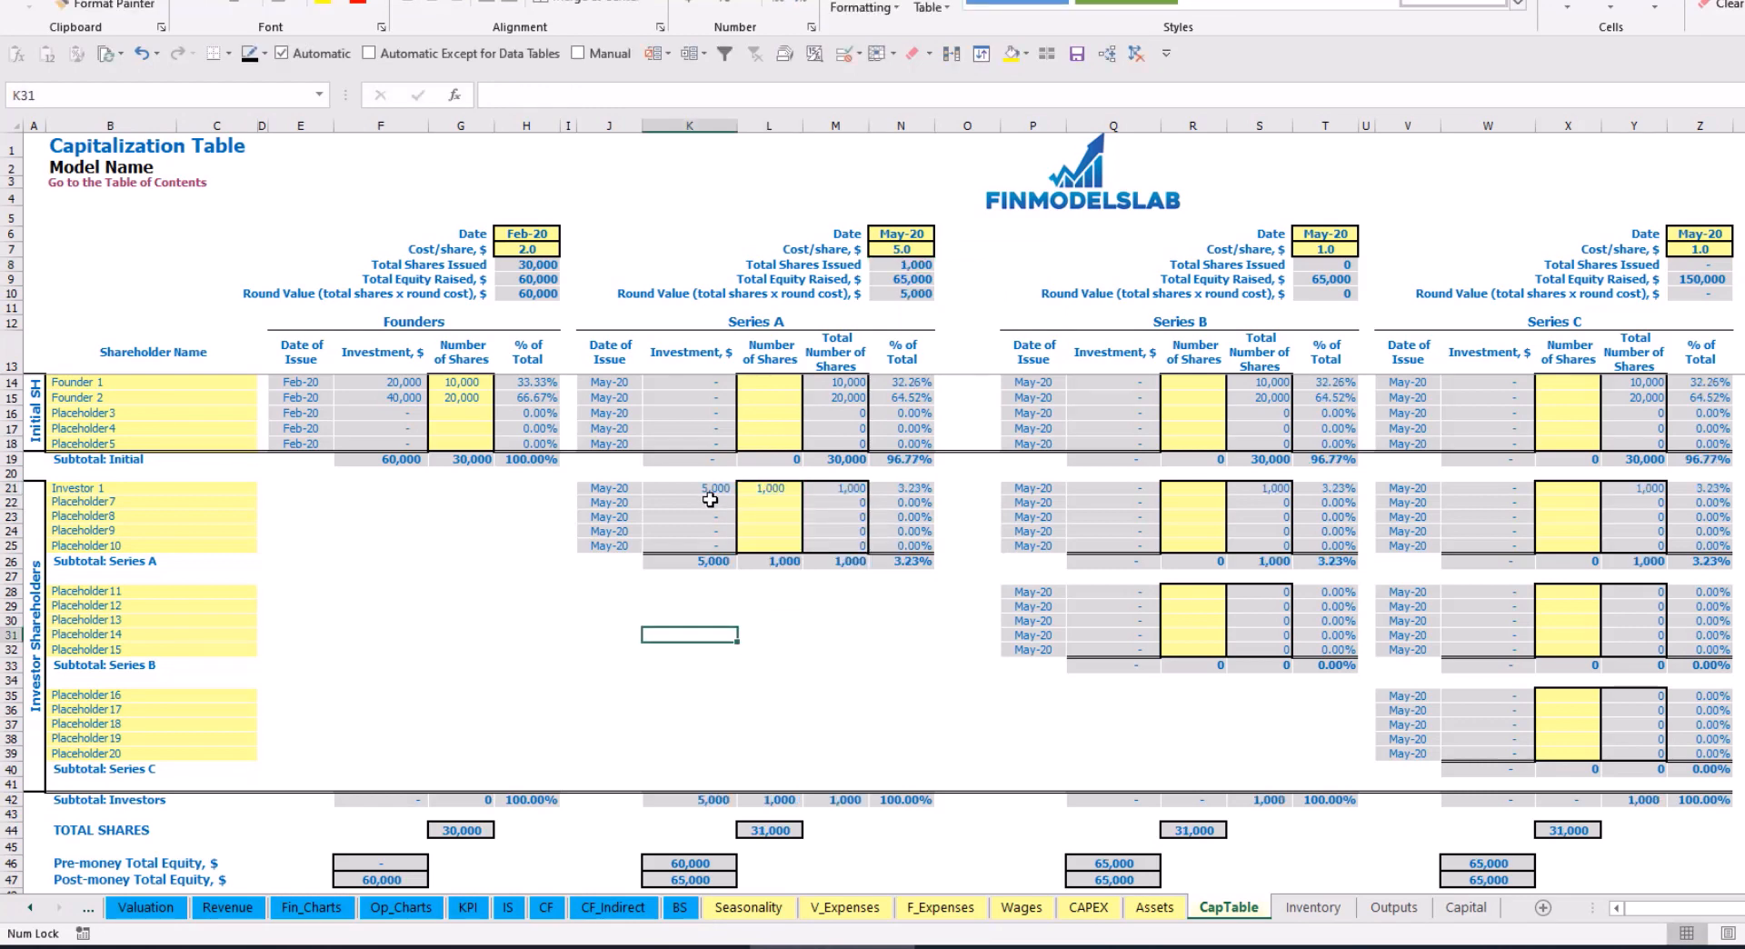
Check Investor 1's Series A investment and the round's pre-money and post-money total equity
{"action": "left_click", "coordinate": [698, 489]}
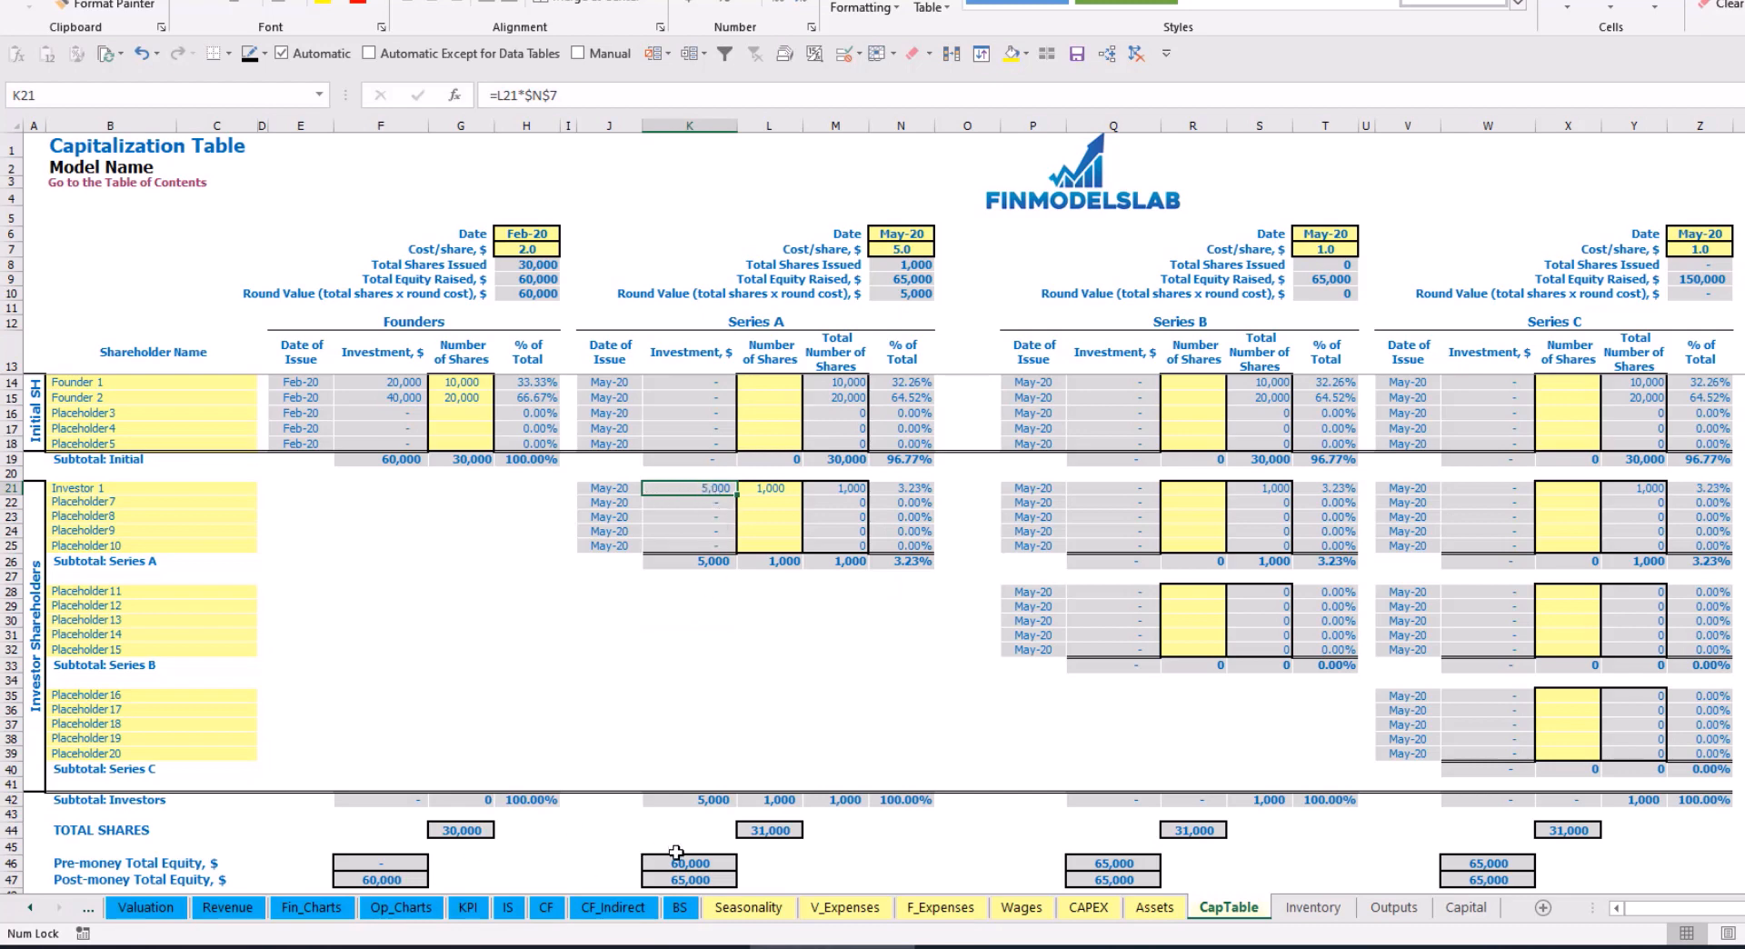
{"action": "left_click", "coordinate": [677, 863]}
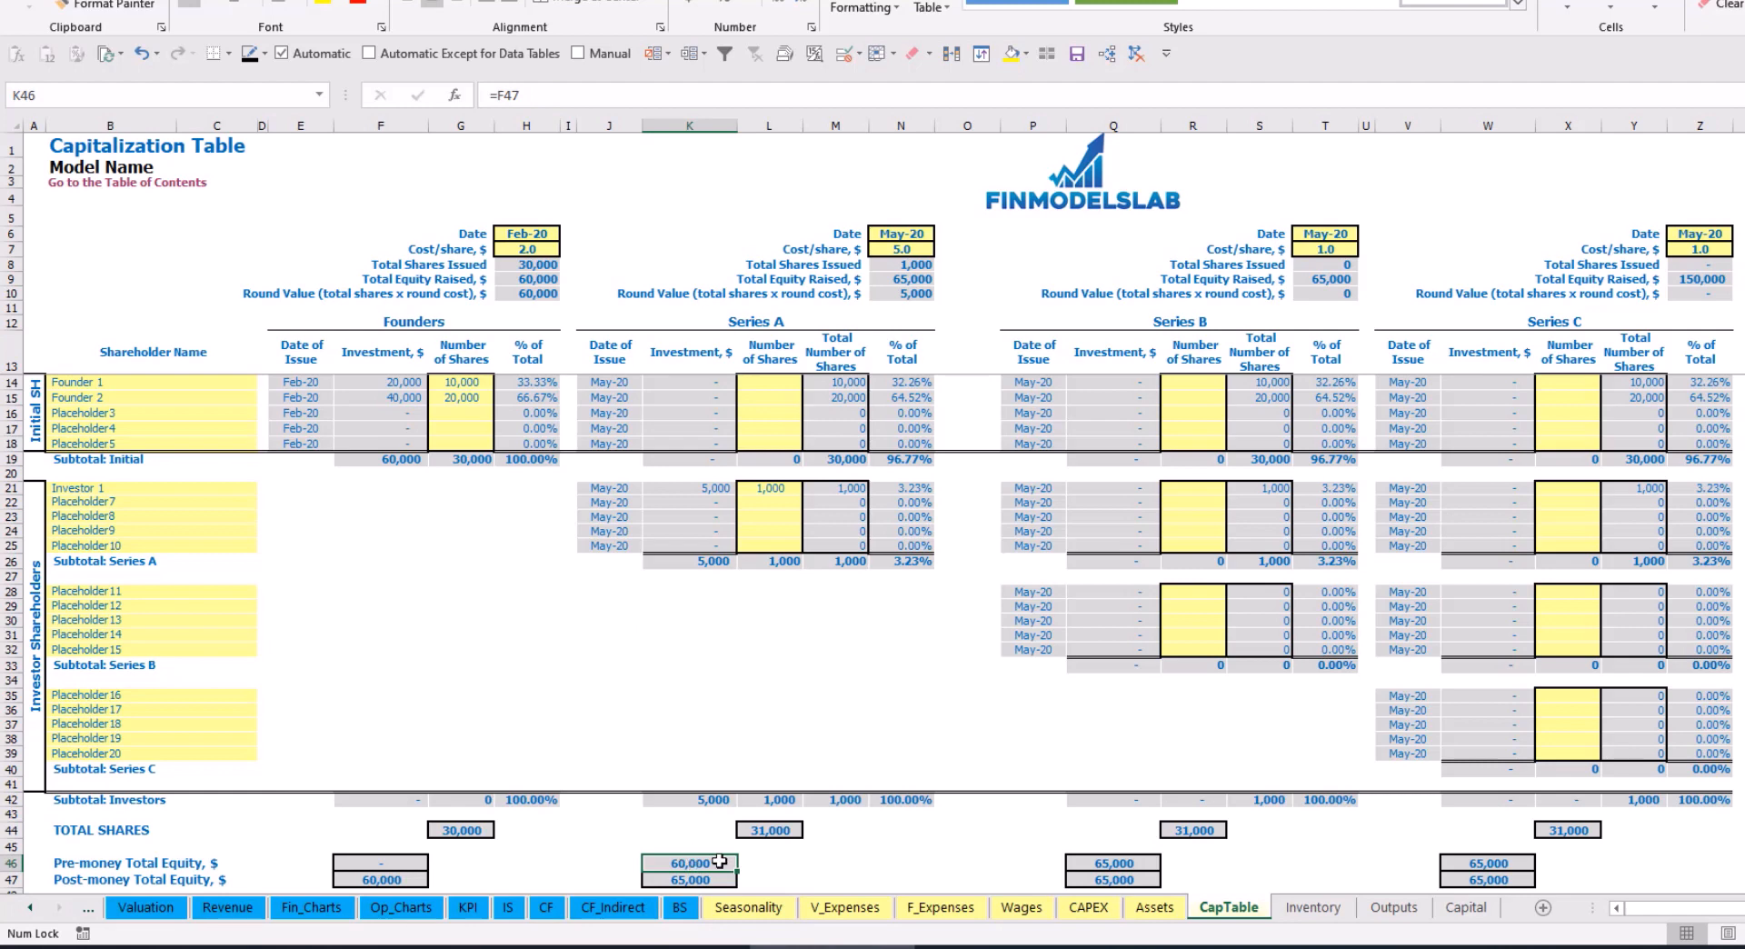
{"action": "key", "text": "Down"}
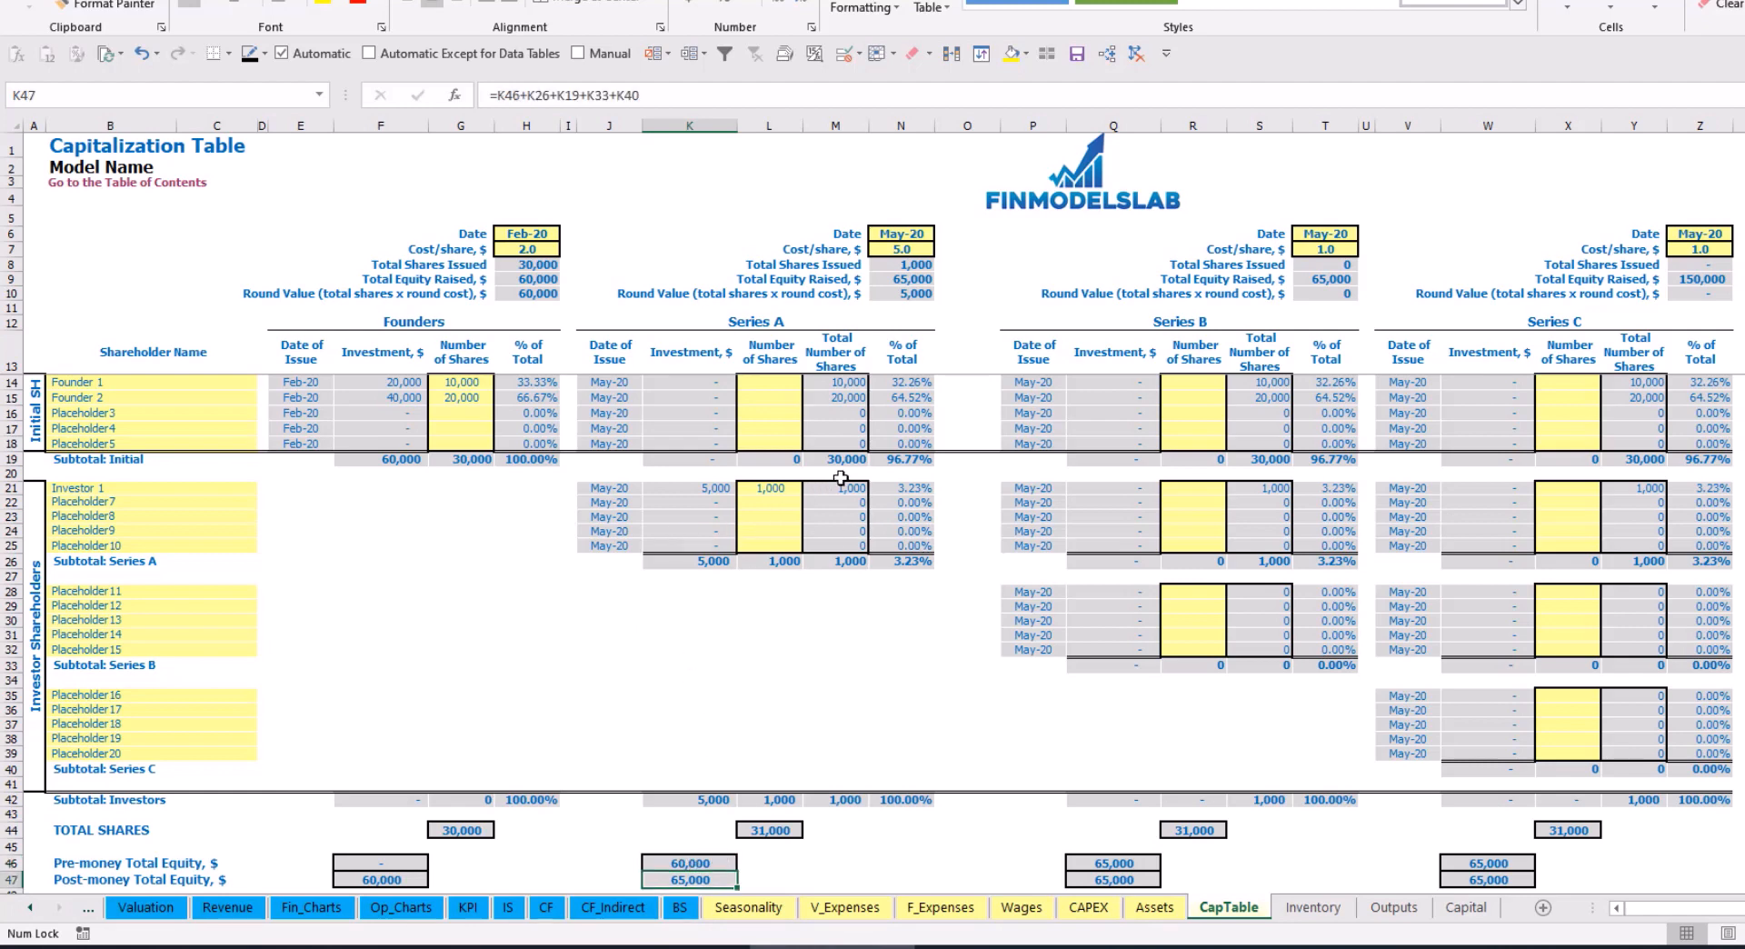
Examine the Series A percentages of total for Investor 1, Founder 1 and Founder 2
{"action": "left_click", "coordinate": [888, 487]}
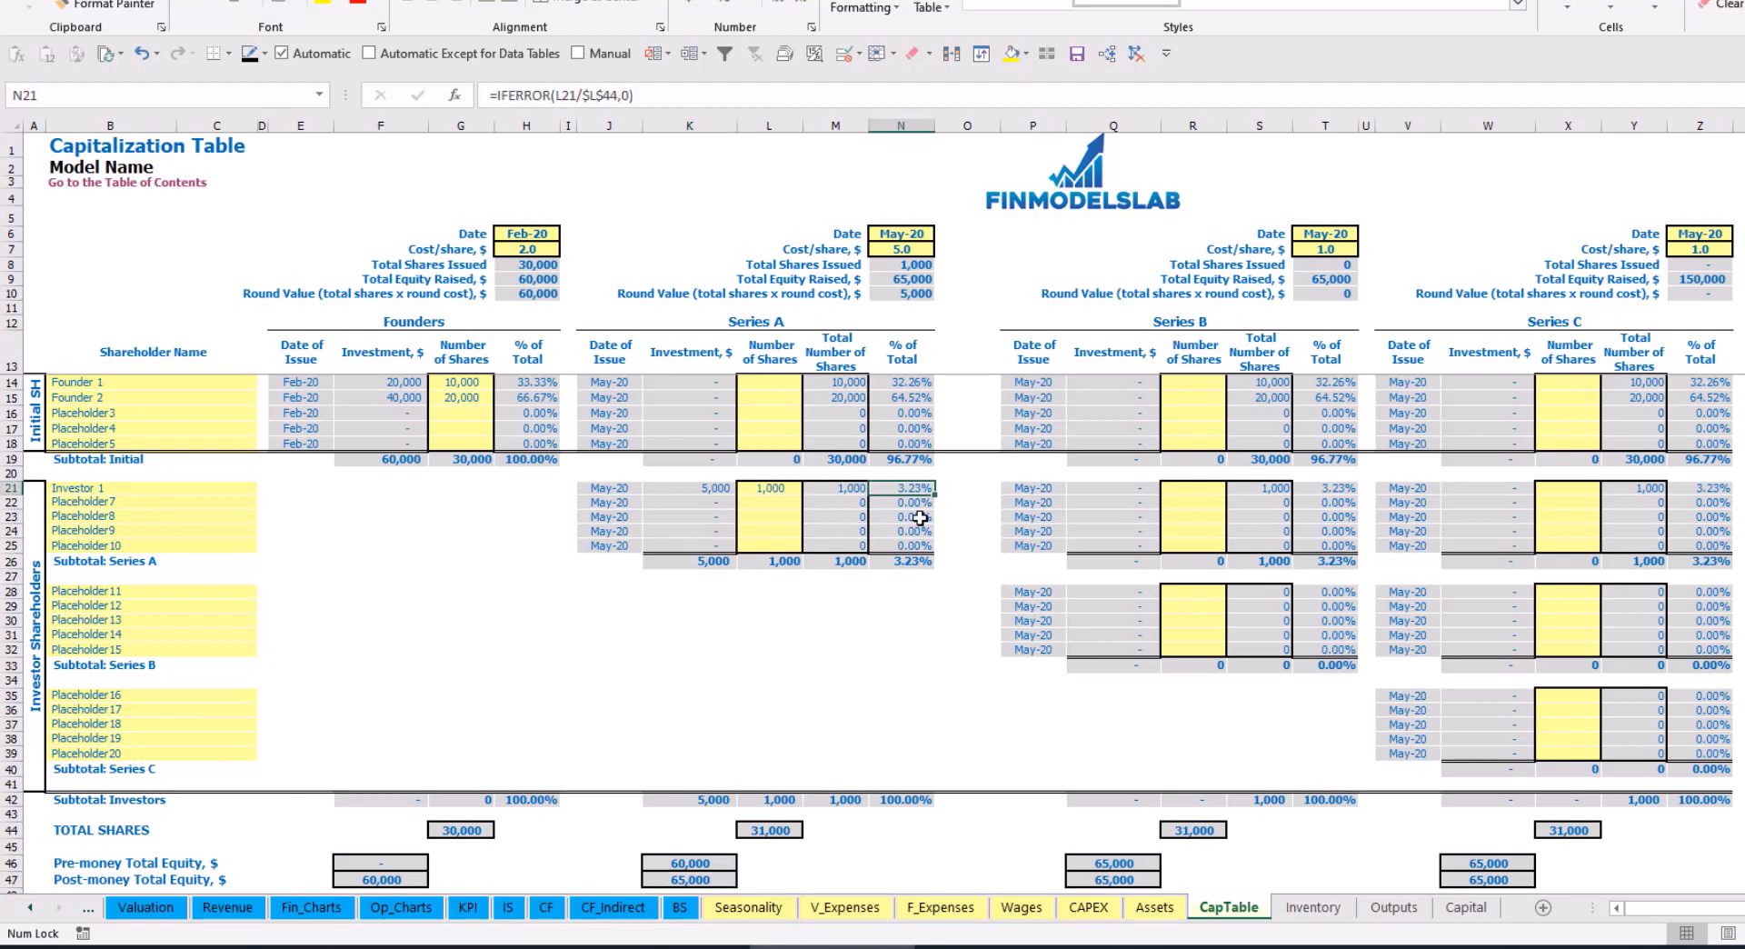
{"action": "left_click_drag", "start_coordinate": [192, 381], "coordinate": [207, 402]}
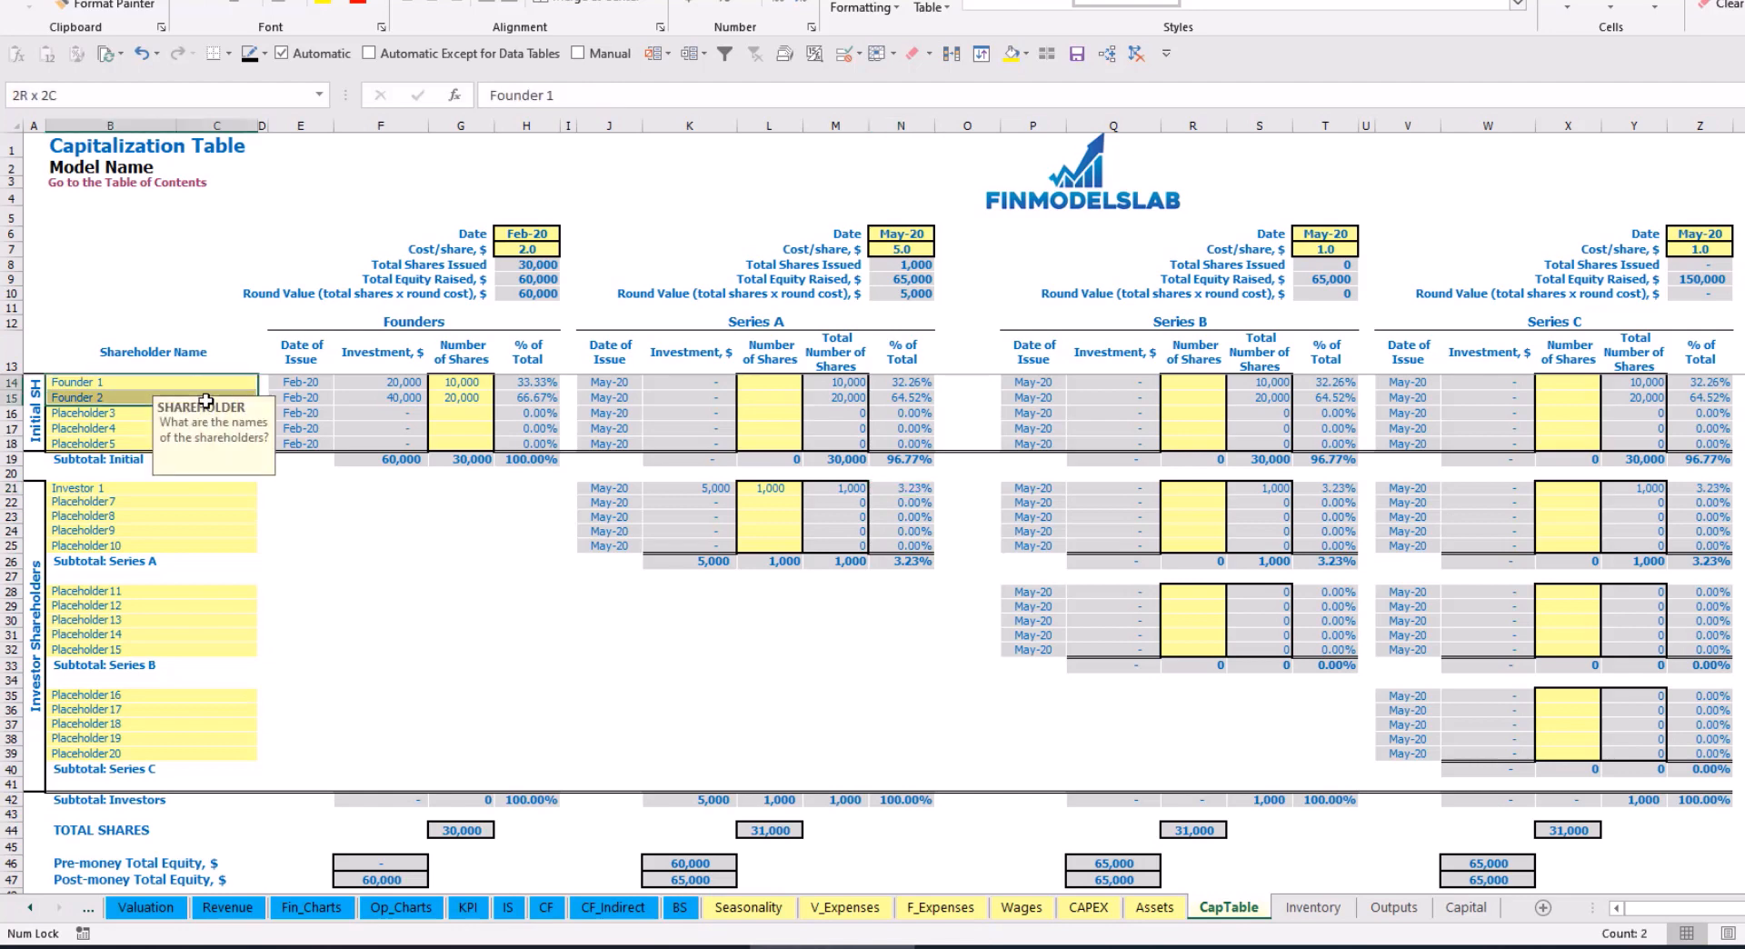
{"action": "left_click_drag", "start_coordinate": [909, 382], "coordinate": [909, 398]}
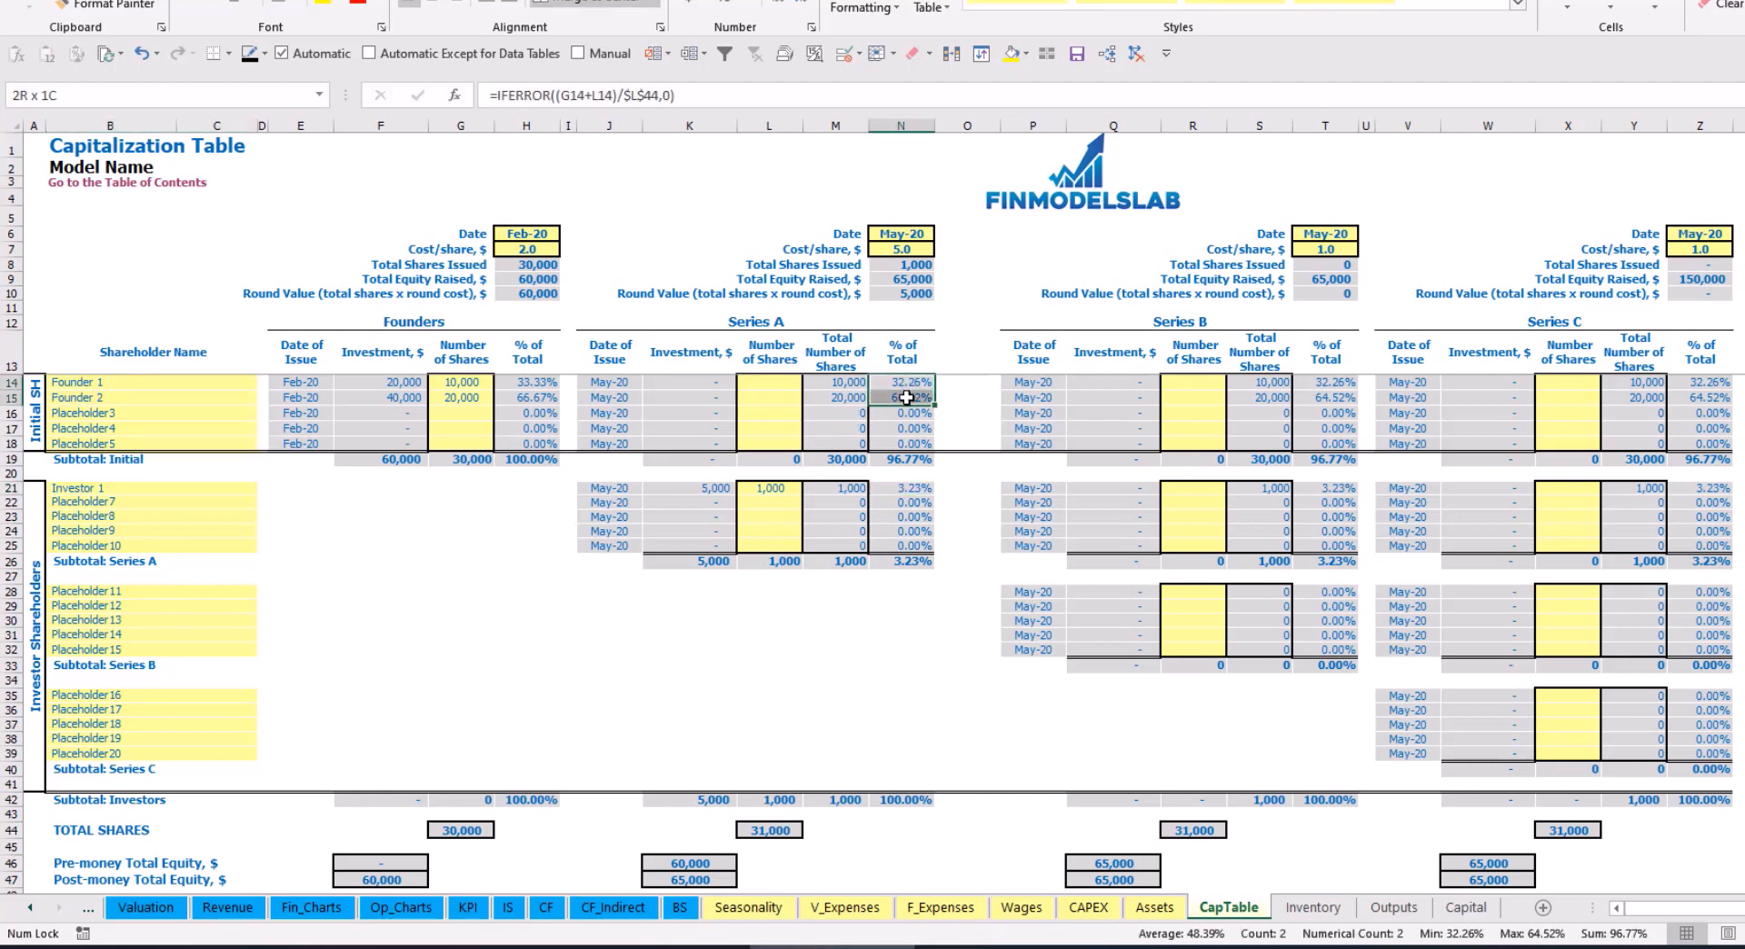
{"action": "key", "text": "Up"}
{"action": "key", "text": "Down"}
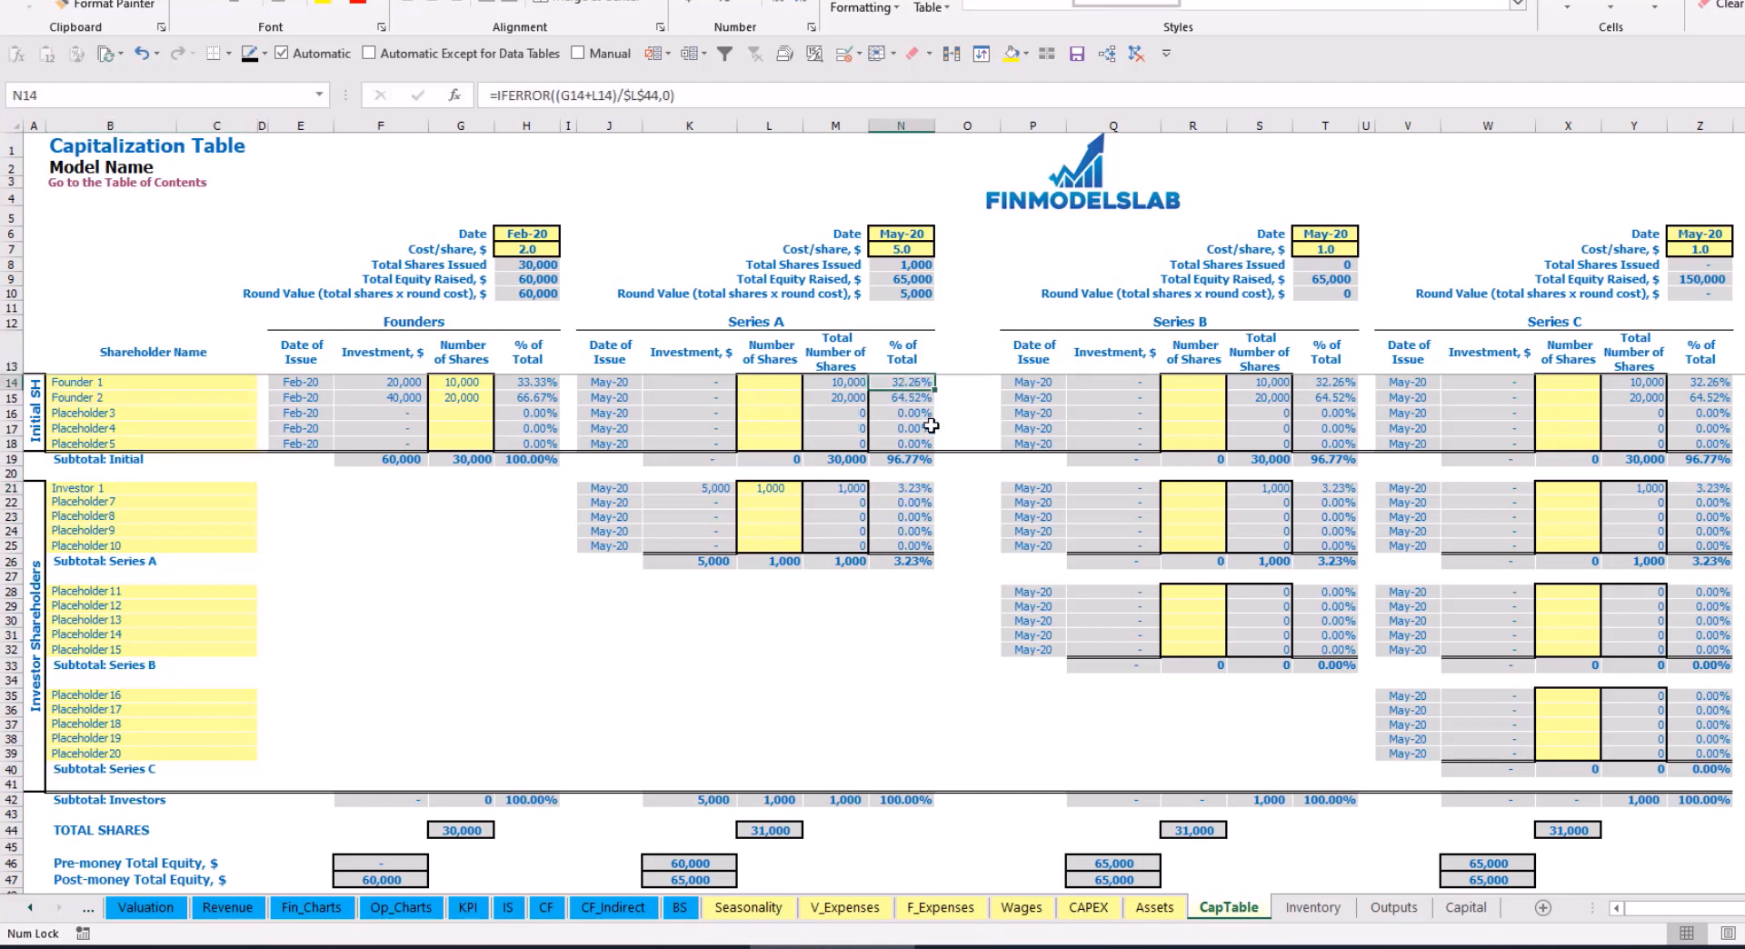
{"action": "key", "text": "Down"}
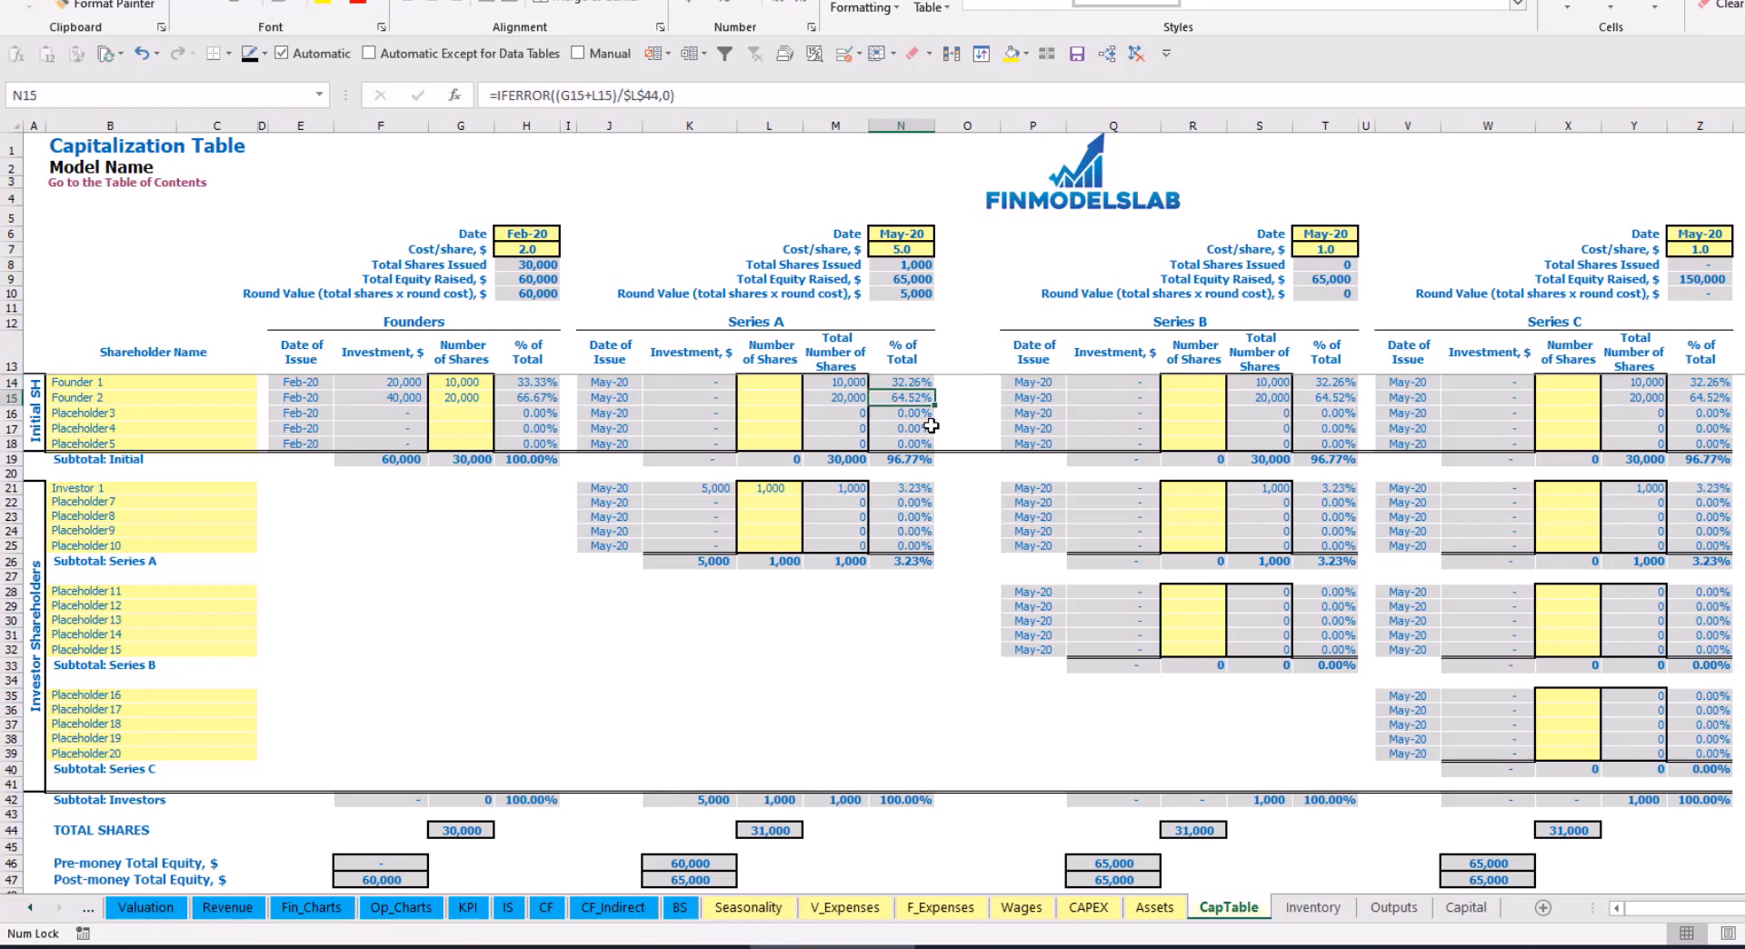
Look over the Series B and Series C shareholder names and the Series A share entries
{"action": "left_click", "coordinate": [170, 602]}
{"action": "left_click", "coordinate": [141, 697]}
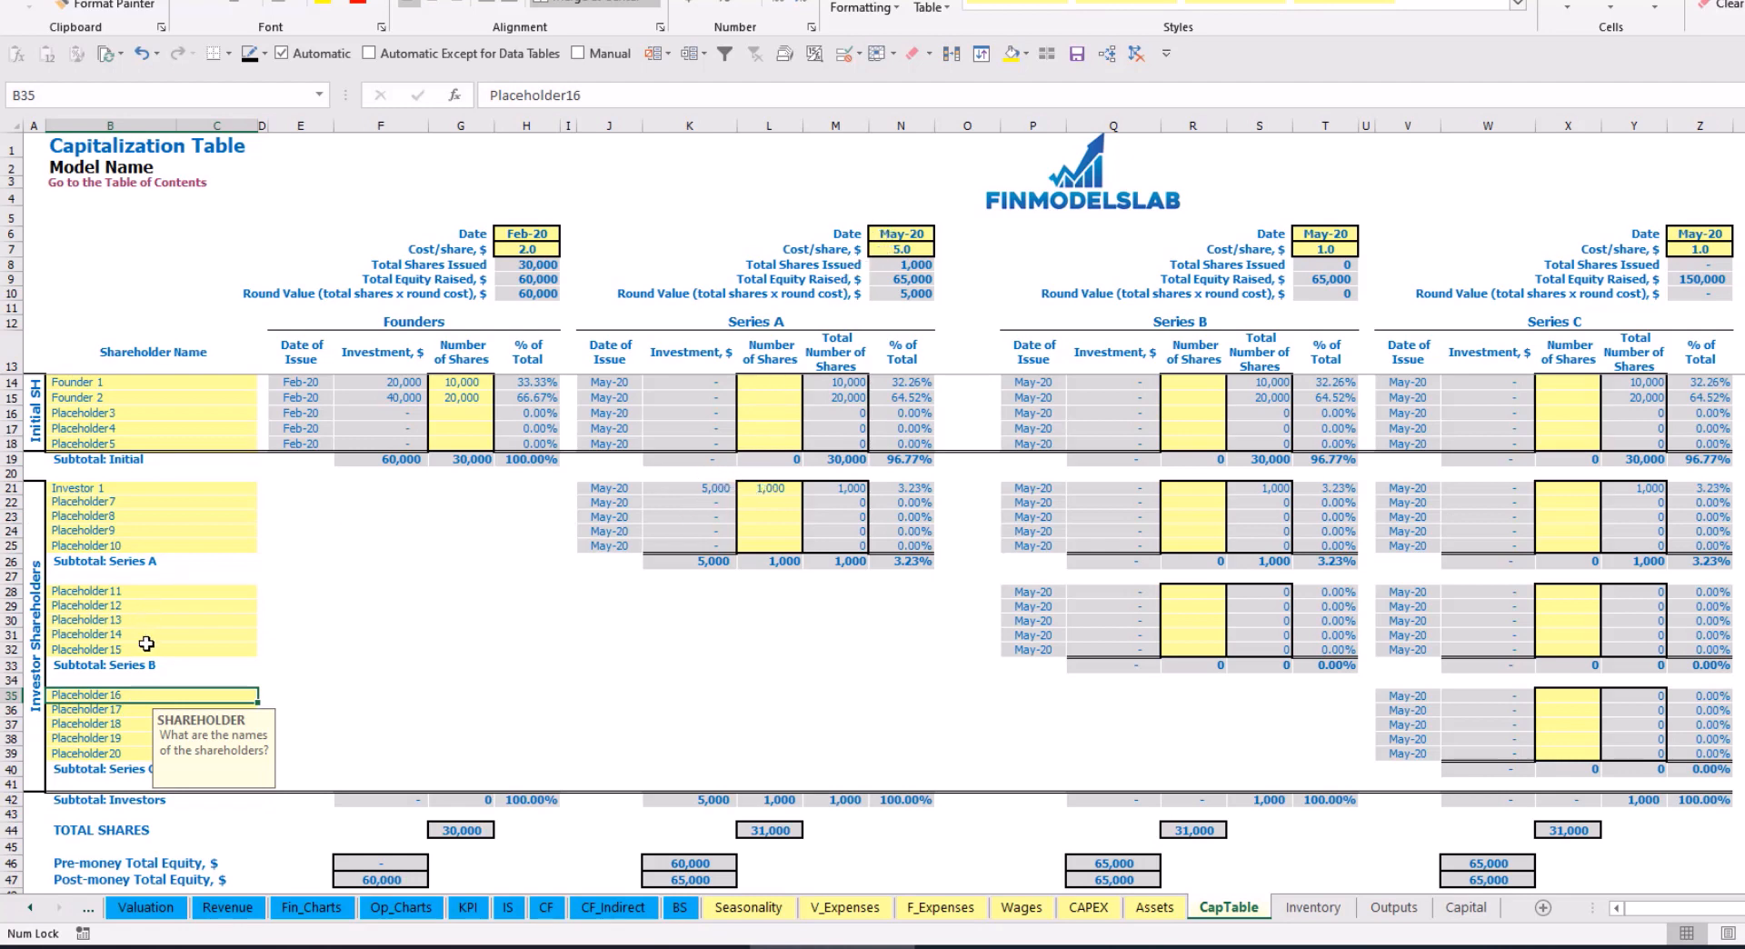
{"action": "left_click", "coordinate": [777, 488]}
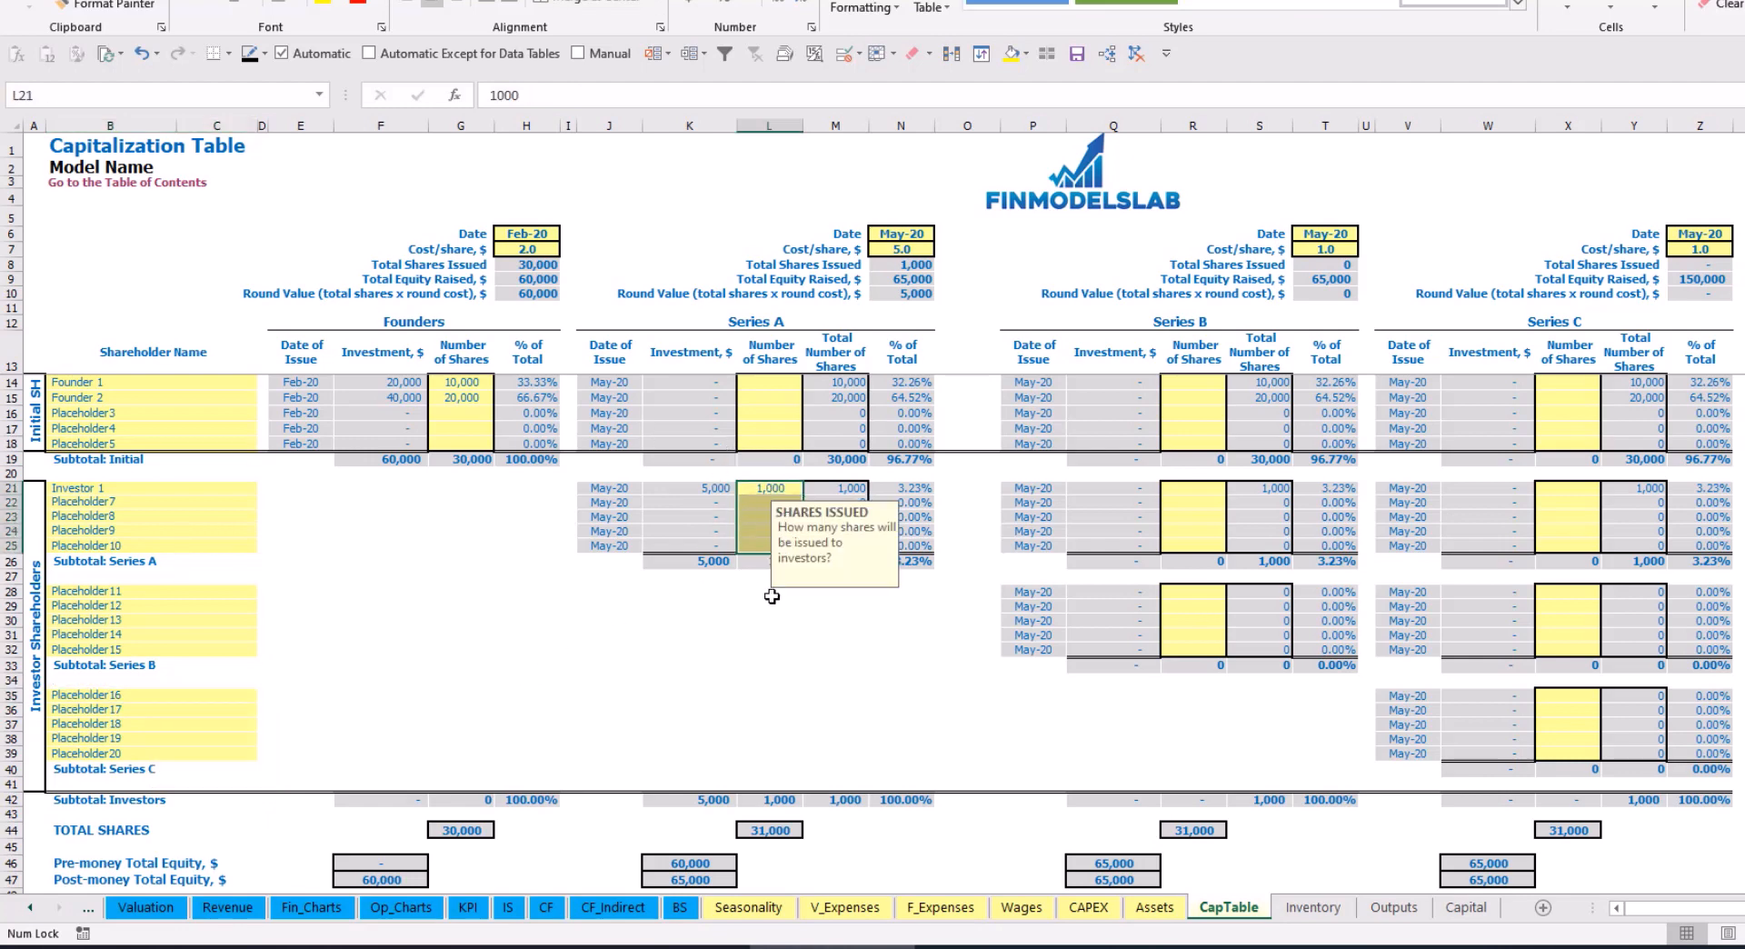
{"action": "left_click", "coordinate": [793, 621]}
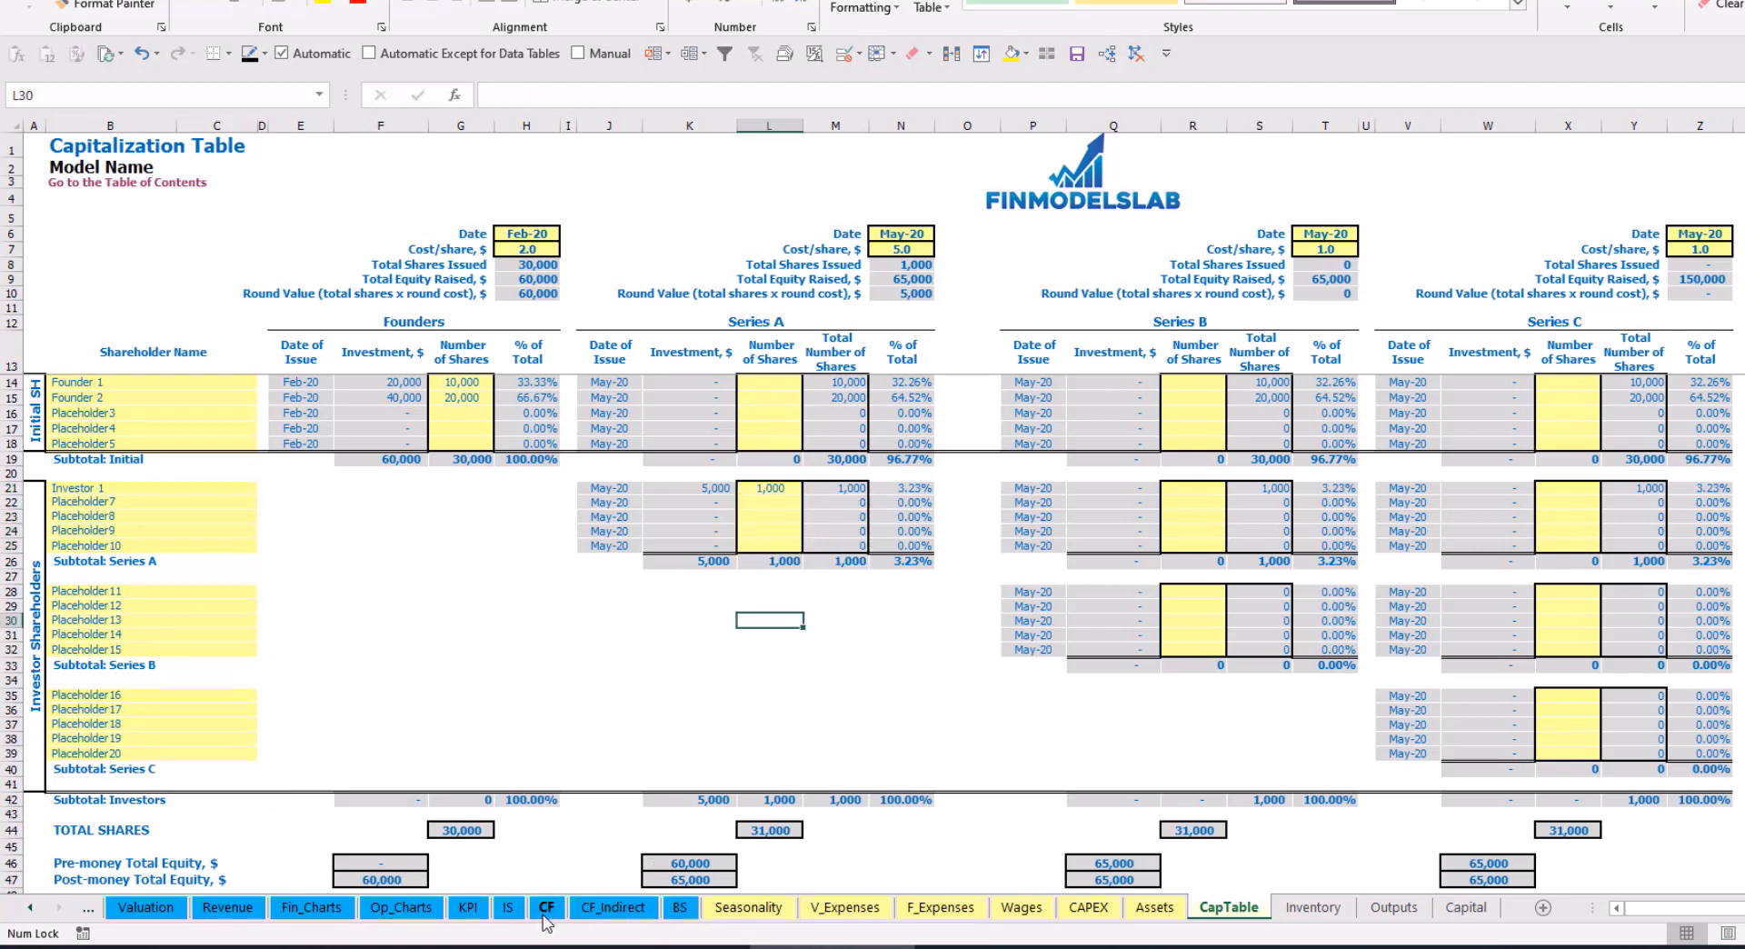
Check Ordinary Equity Raisings for Feb-20 and May-20 in the Cash Flow Statement and Ordinary Equity in the Balance Sheet
{"action": "left_click", "coordinate": [545, 907]}
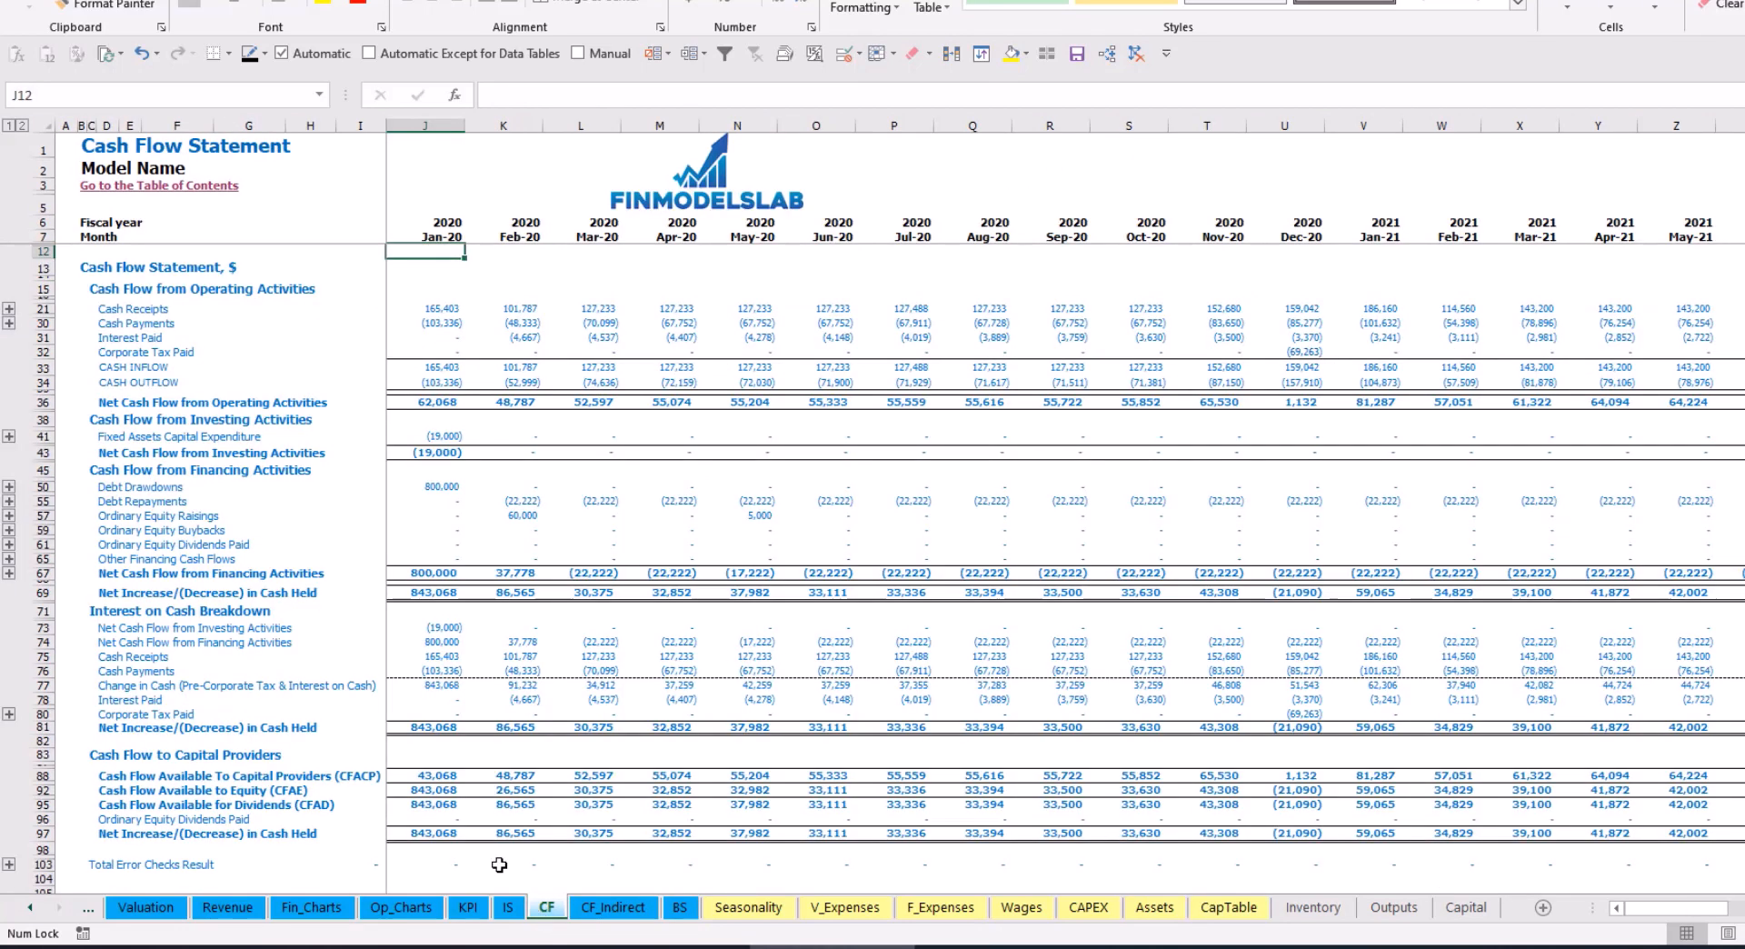
{"action": "left_click", "coordinate": [41, 515]}
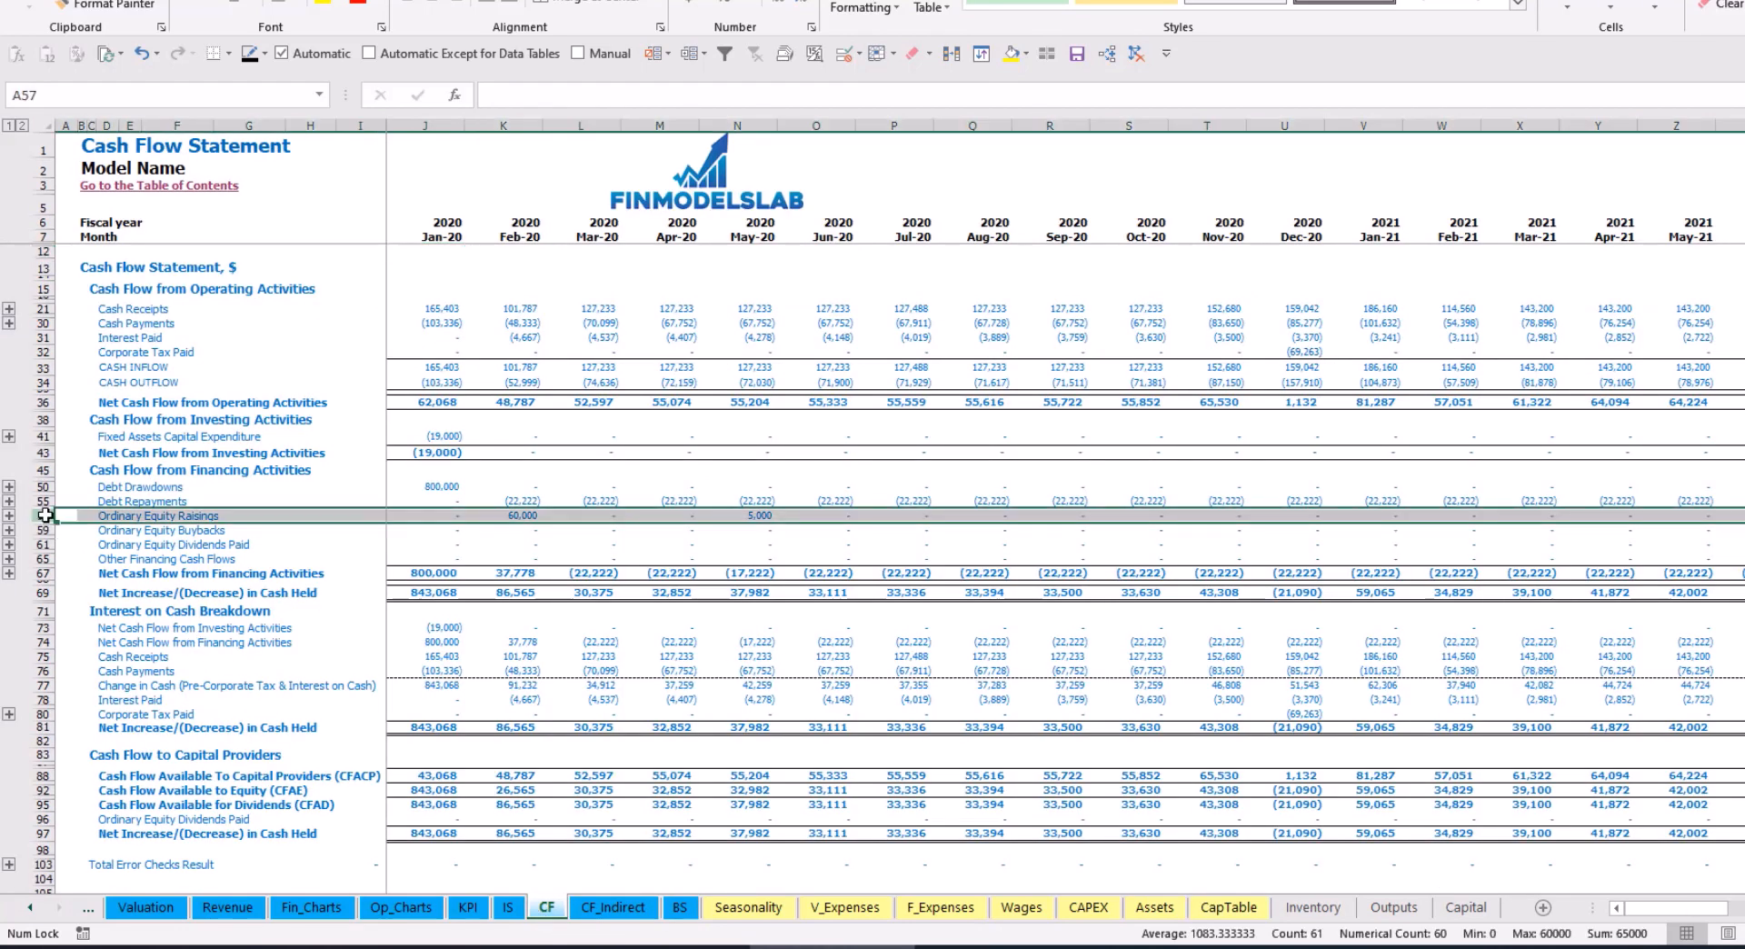
{"action": "left_click", "coordinate": [522, 516]}
{"action": "left_click", "coordinate": [757, 515]}
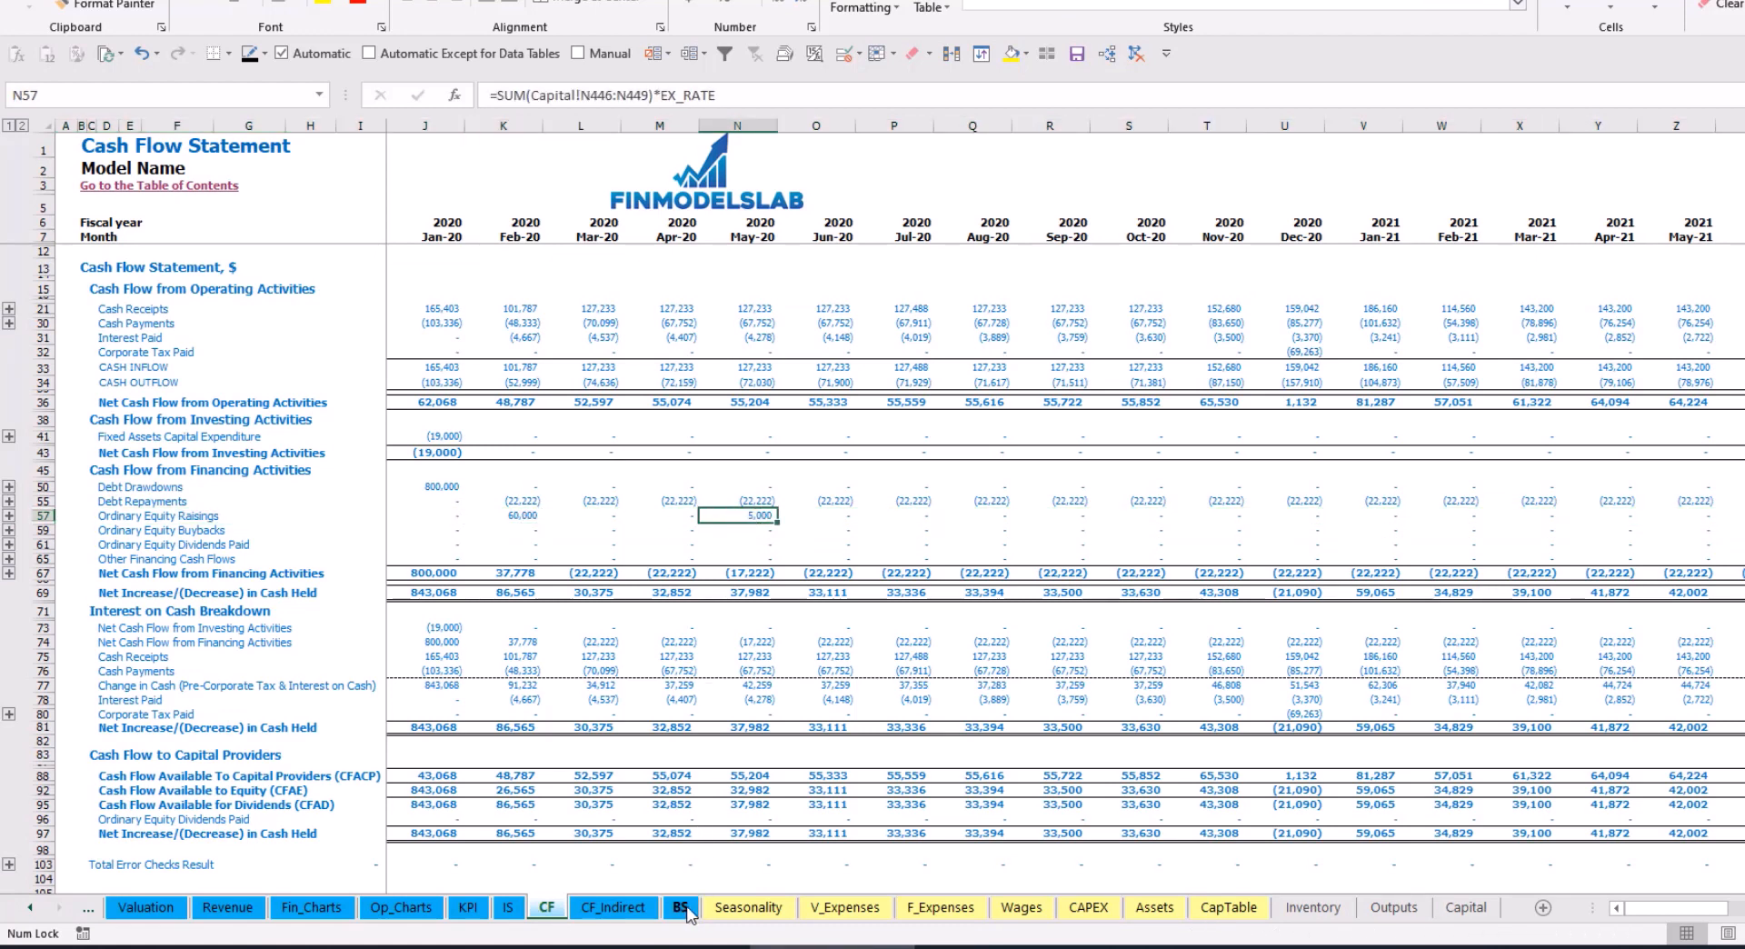
{"action": "left_click", "coordinate": [686, 907]}
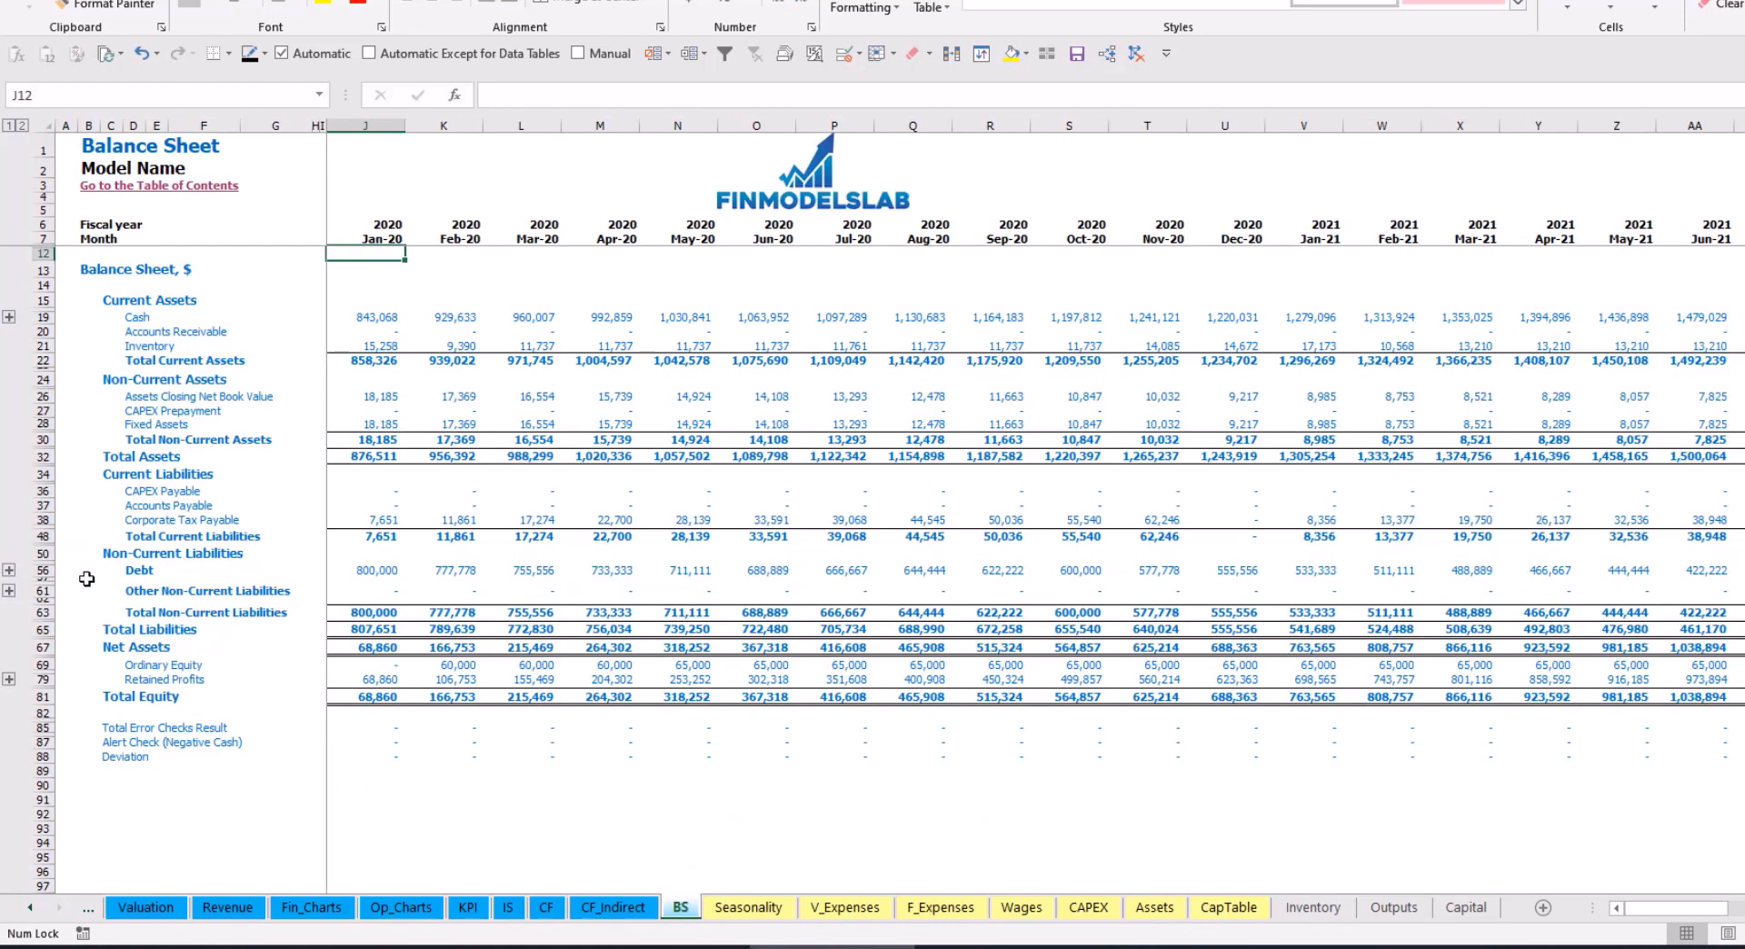
{"action": "left_click", "coordinate": [41, 664]}
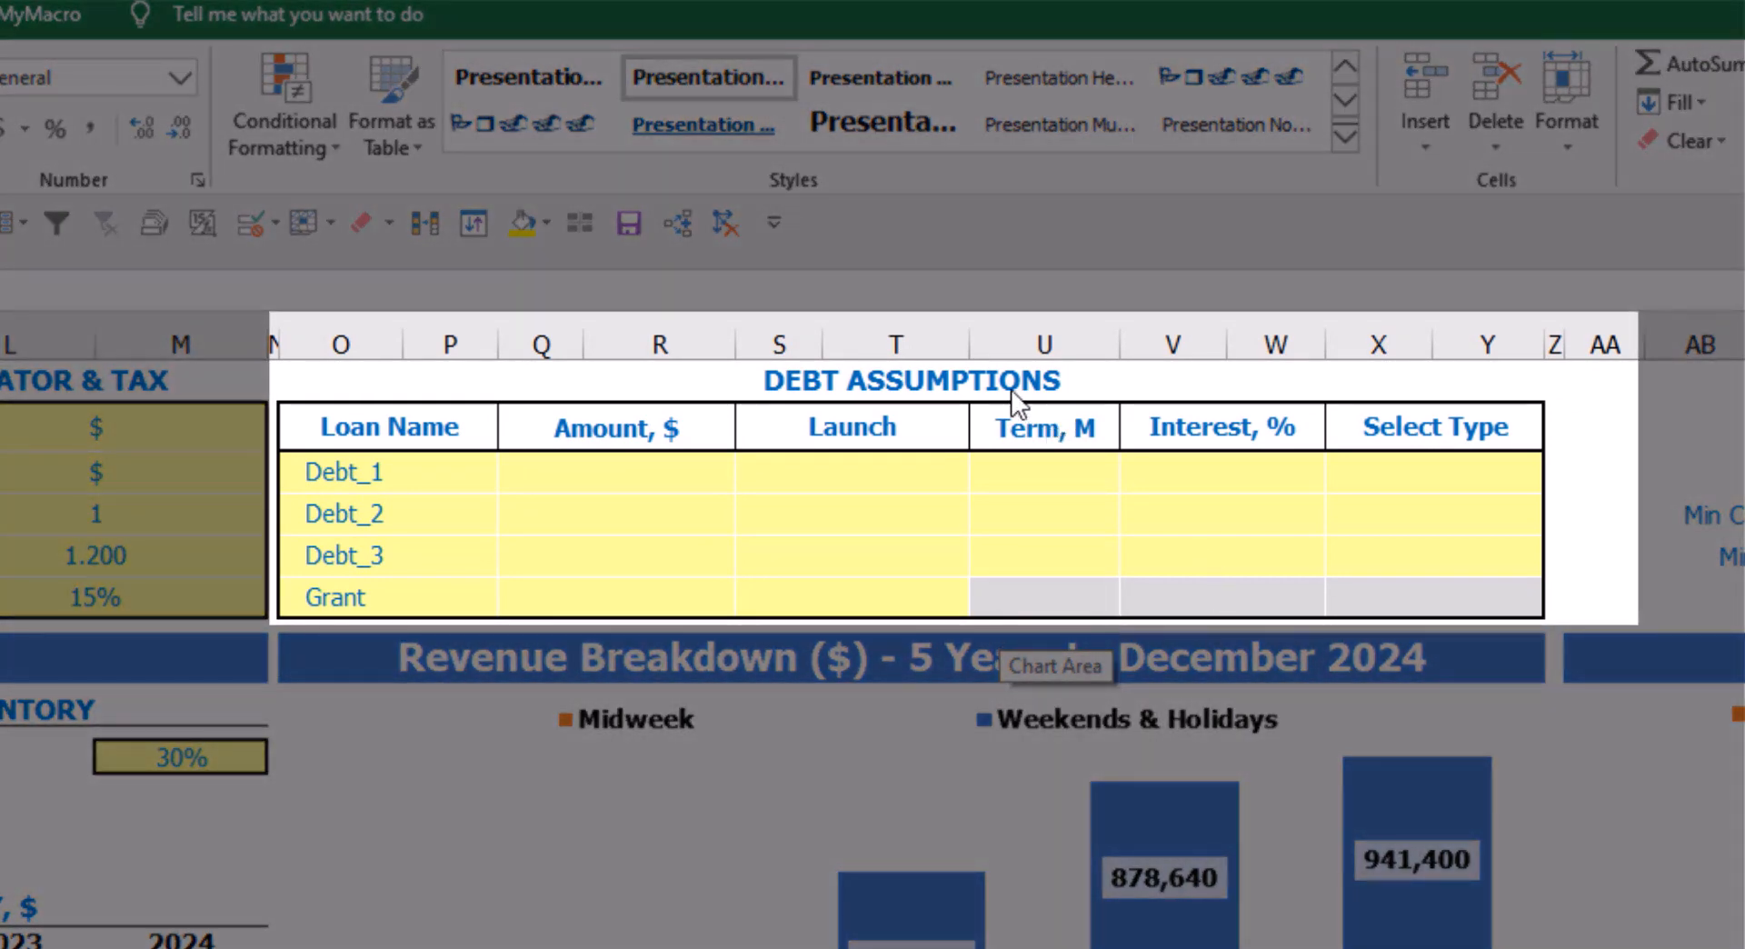
Choose Annuity as the repayment type for Debt_1 in the Debt Assumptions
{"action": "left_click", "coordinate": [1010, 389]}
{"action": "left_click", "coordinate": [1011, 389]}
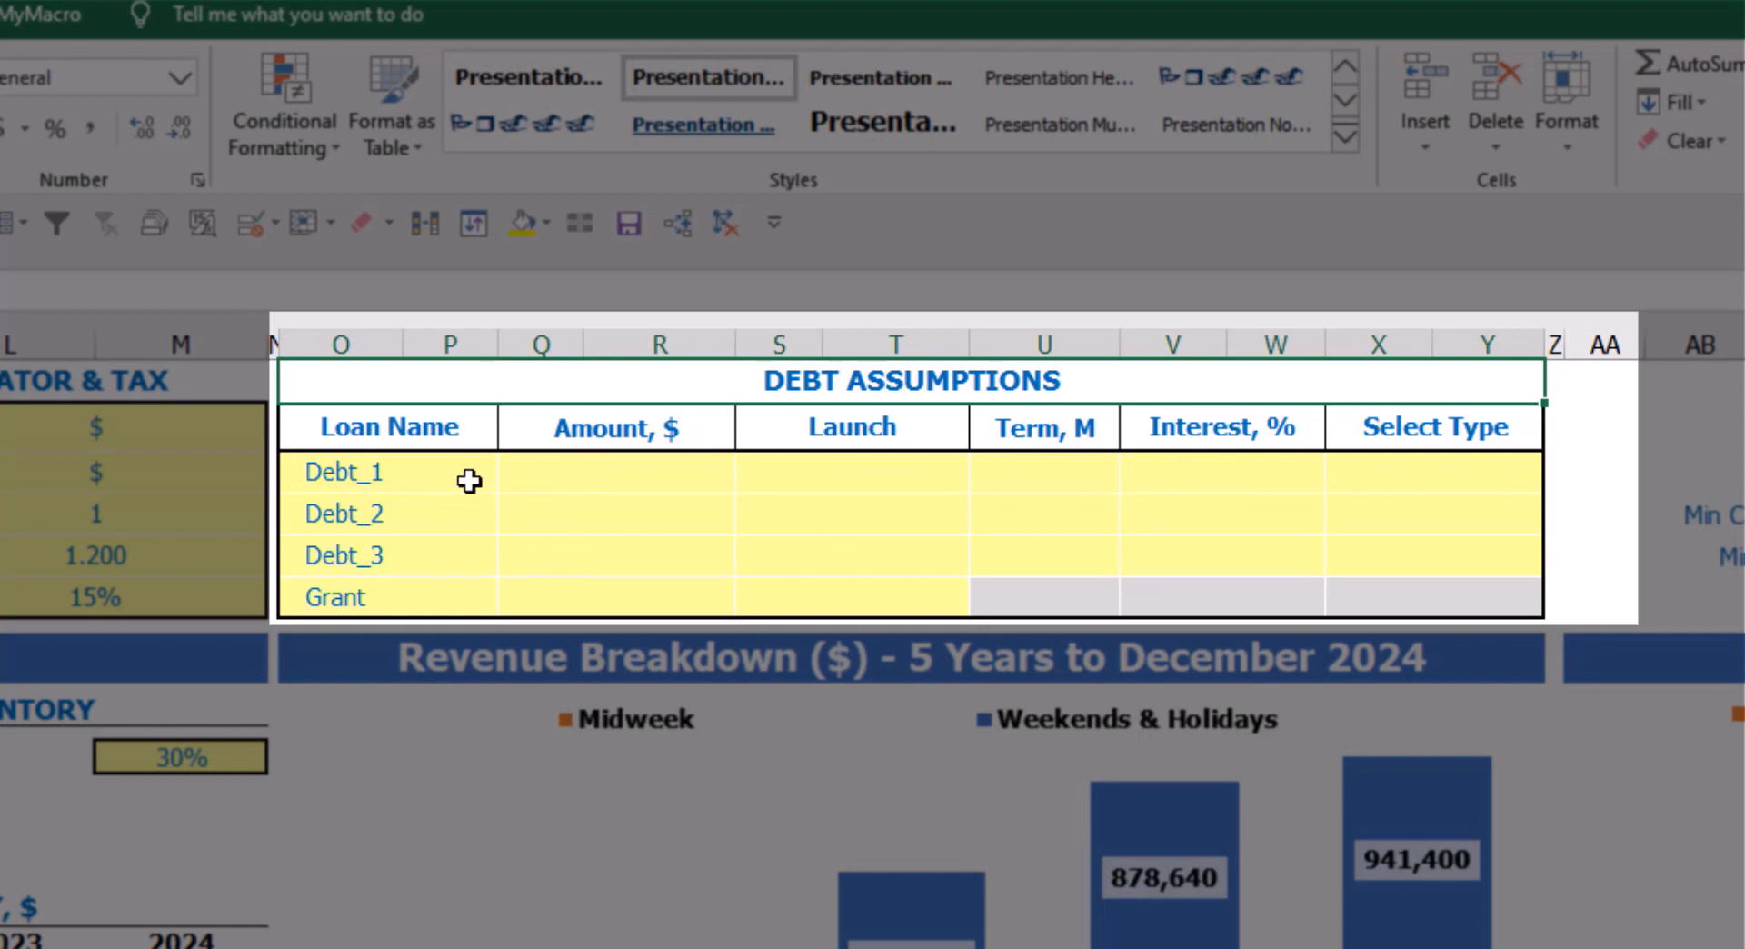
{"action": "left_click", "coordinate": [1531, 461]}
{"action": "left_click", "coordinate": [1557, 478]}
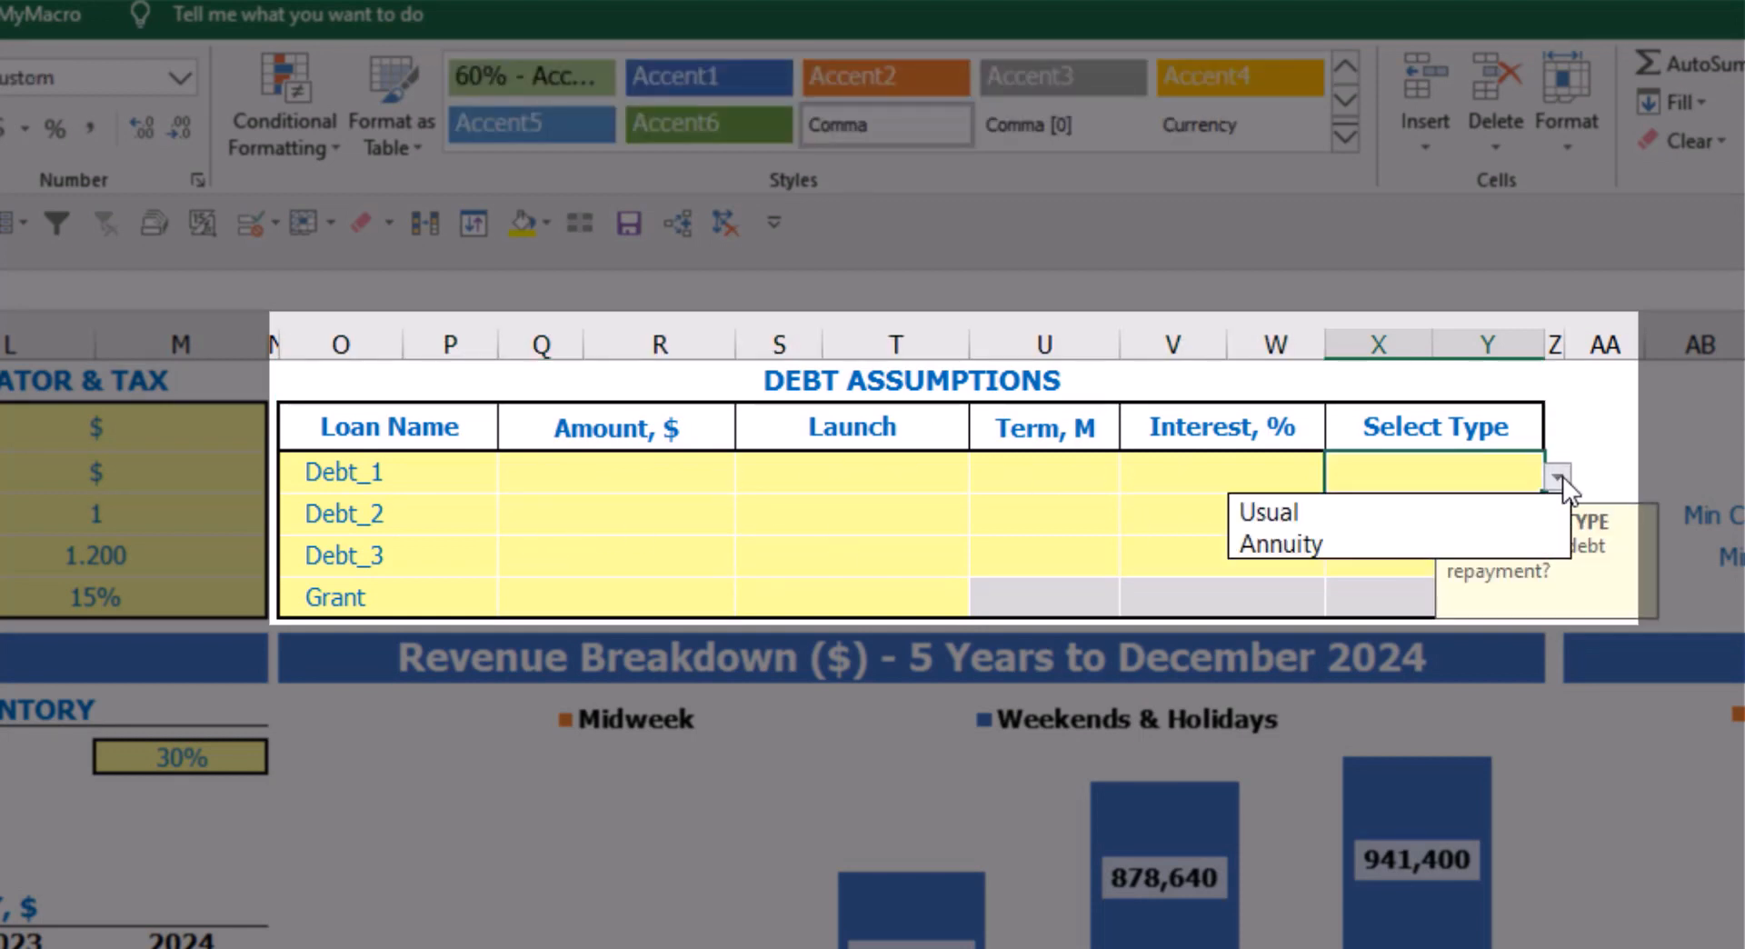
{"action": "left_click", "coordinate": [1515, 536]}
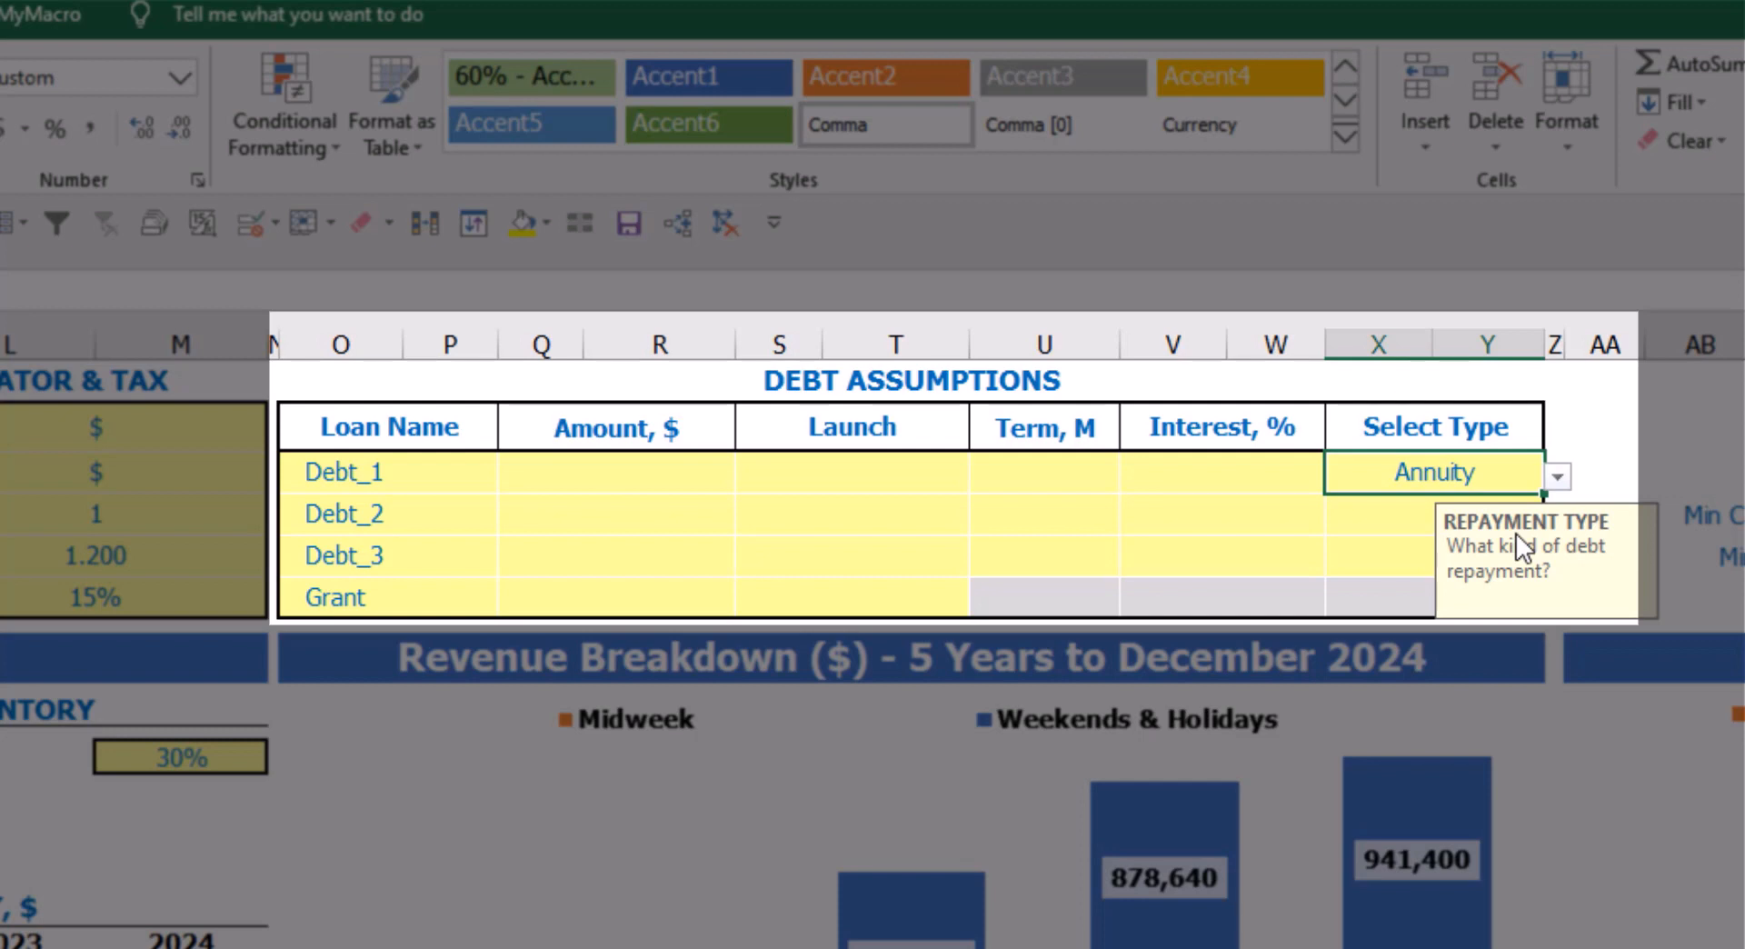
Switch Debt_1's repayment type to Usual and set its drawdown amount to 1,000,000 in the Debt Assumptions
{"action": "left_click", "coordinate": [1557, 476]}
{"action": "left_click", "coordinate": [1500, 512]}
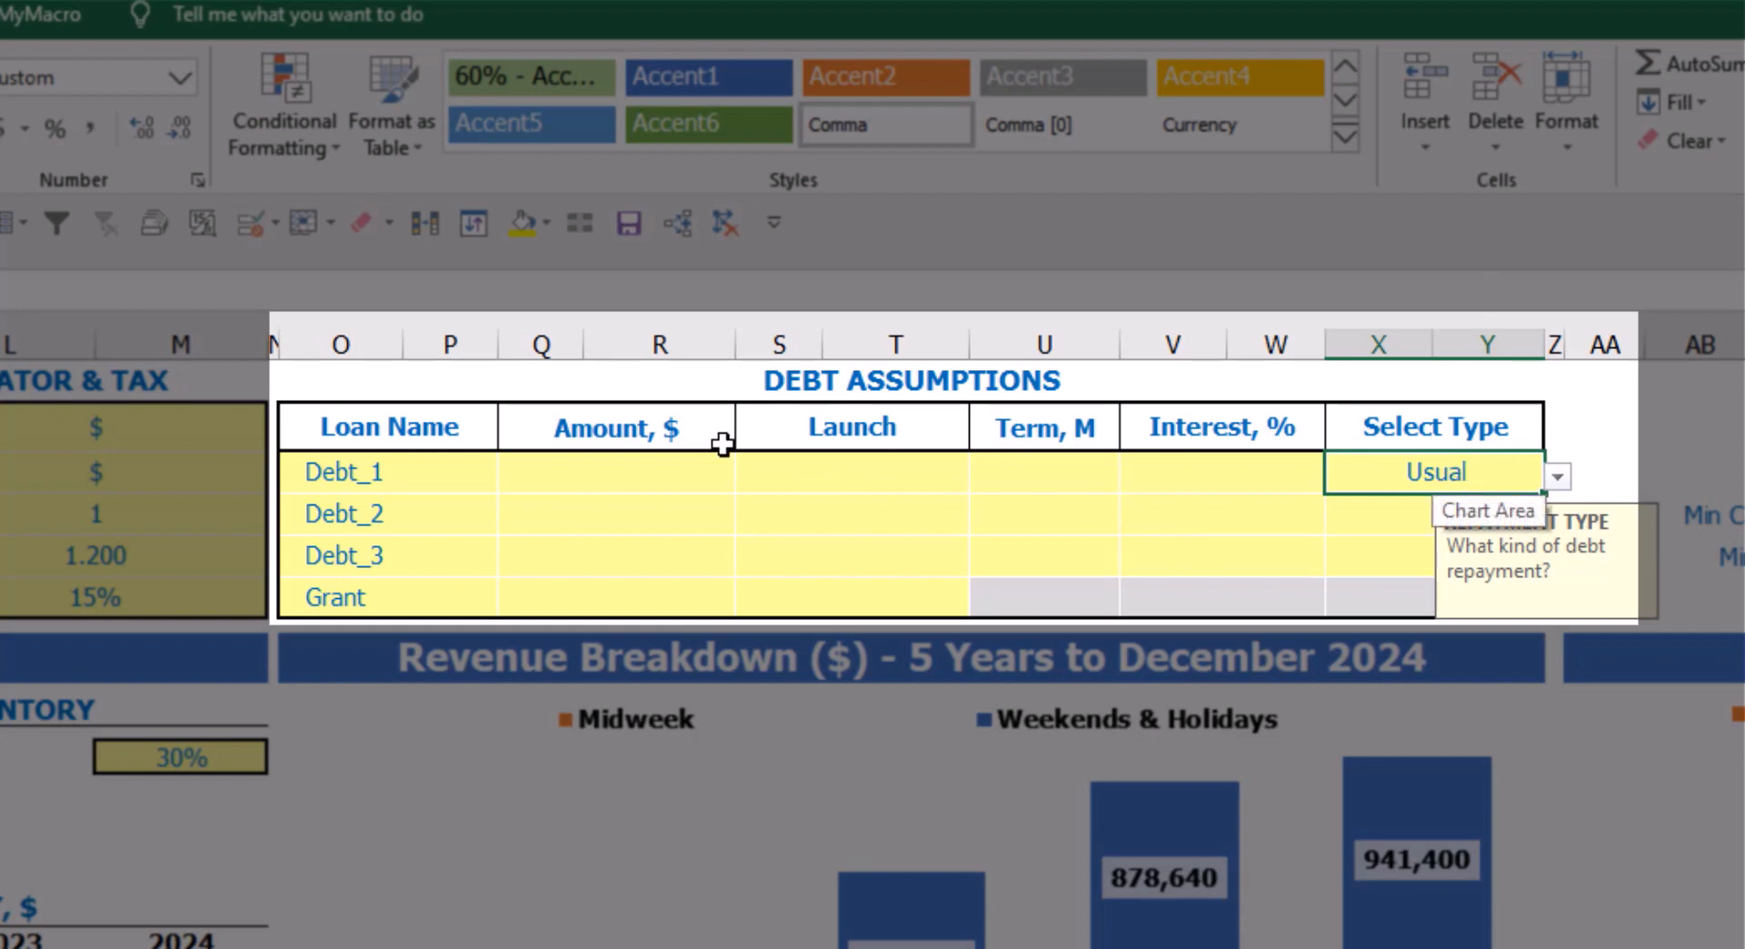
{"action": "left_click", "coordinate": [688, 473]}
{"action": "type", "text": "1,000"}
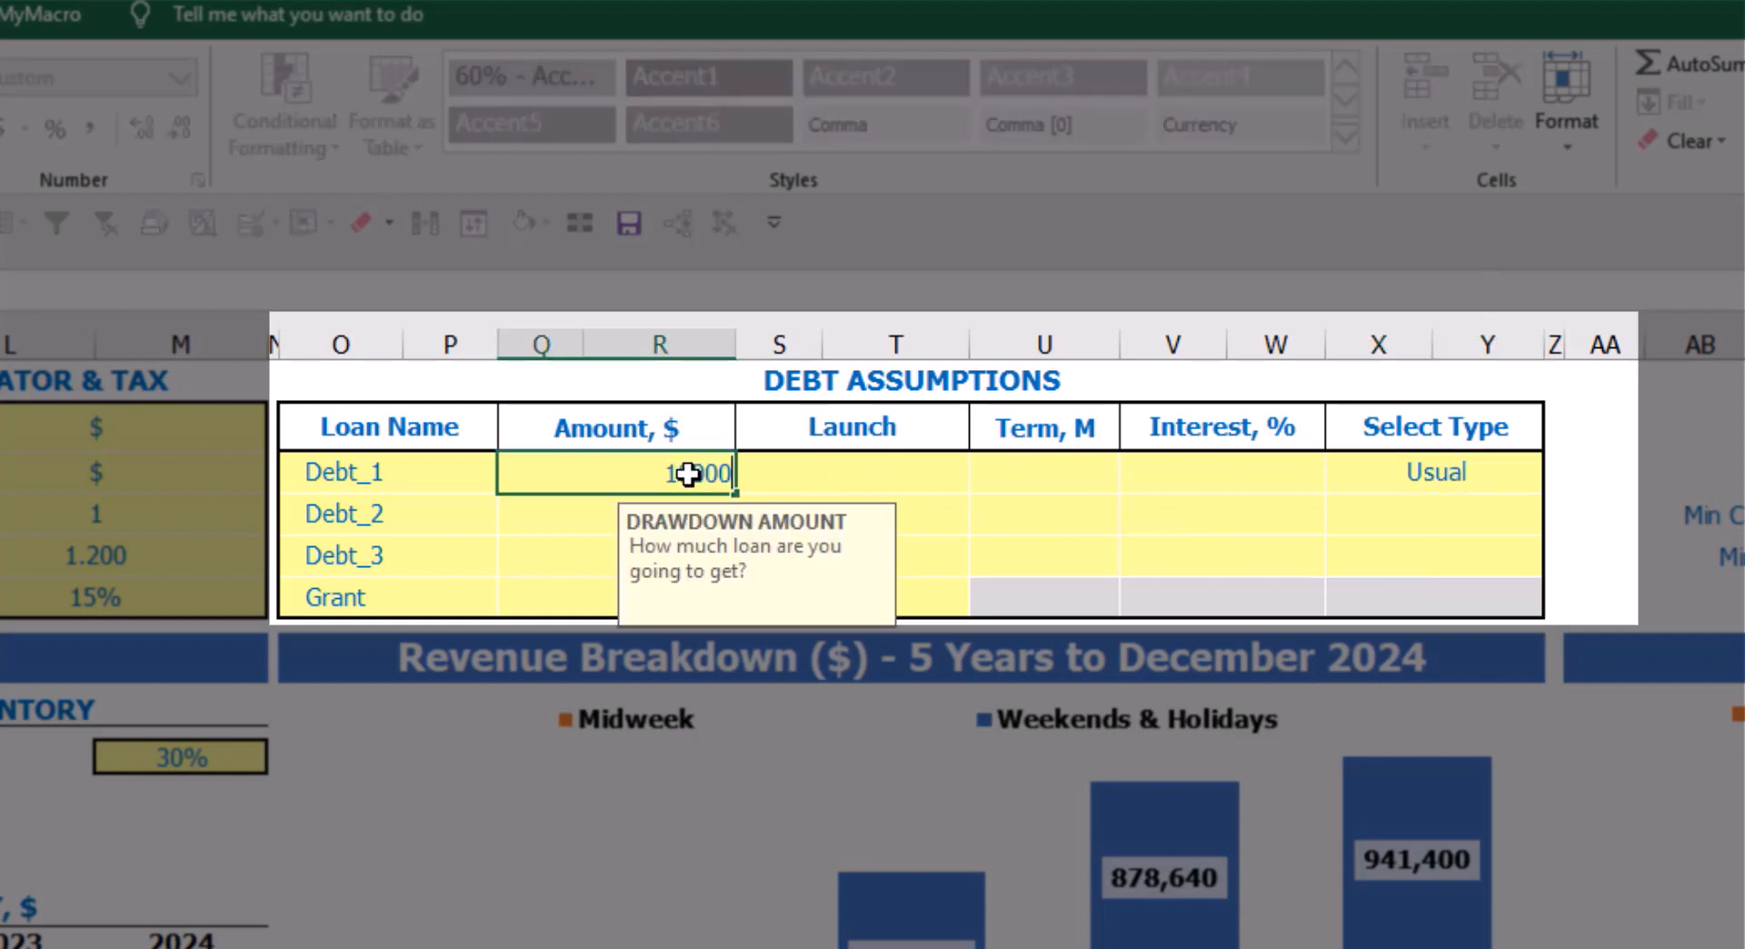
{"action": "type", "text": ",000"}
{"action": "key", "text": "Return"}
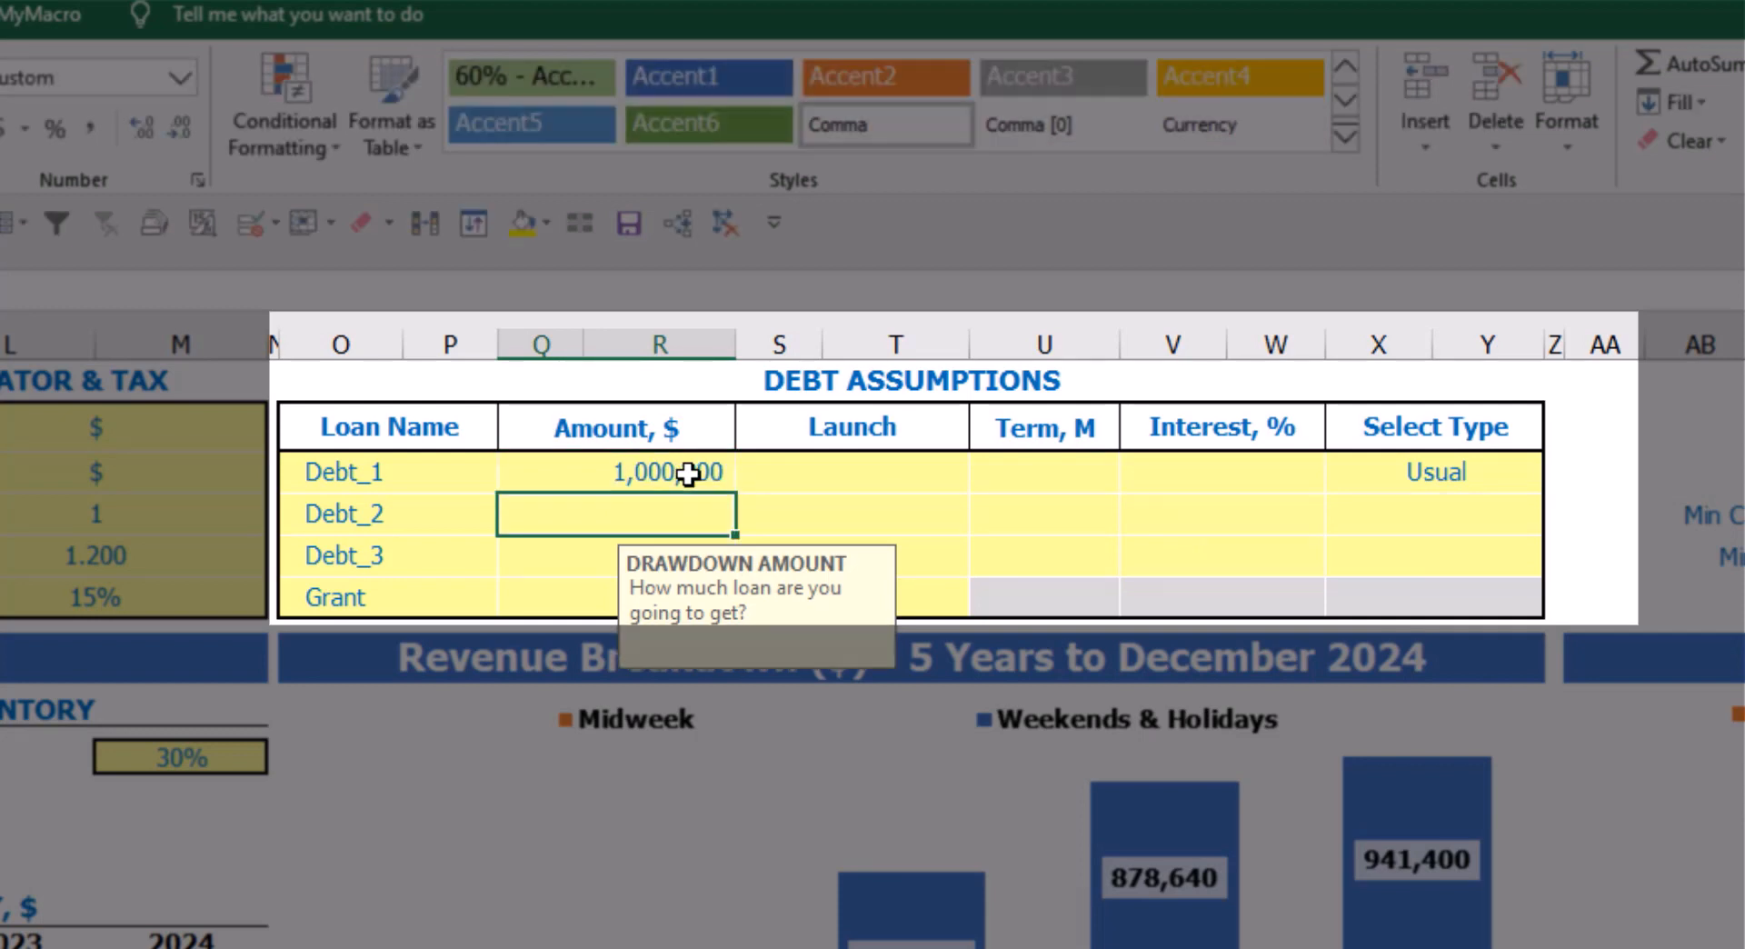
Give Debt_1 a Feb-20 launch date, a 60-month term and 5% annual interest
{"action": "left_click", "coordinate": [961, 470]}
{"action": "left_click", "coordinate": [983, 476]}
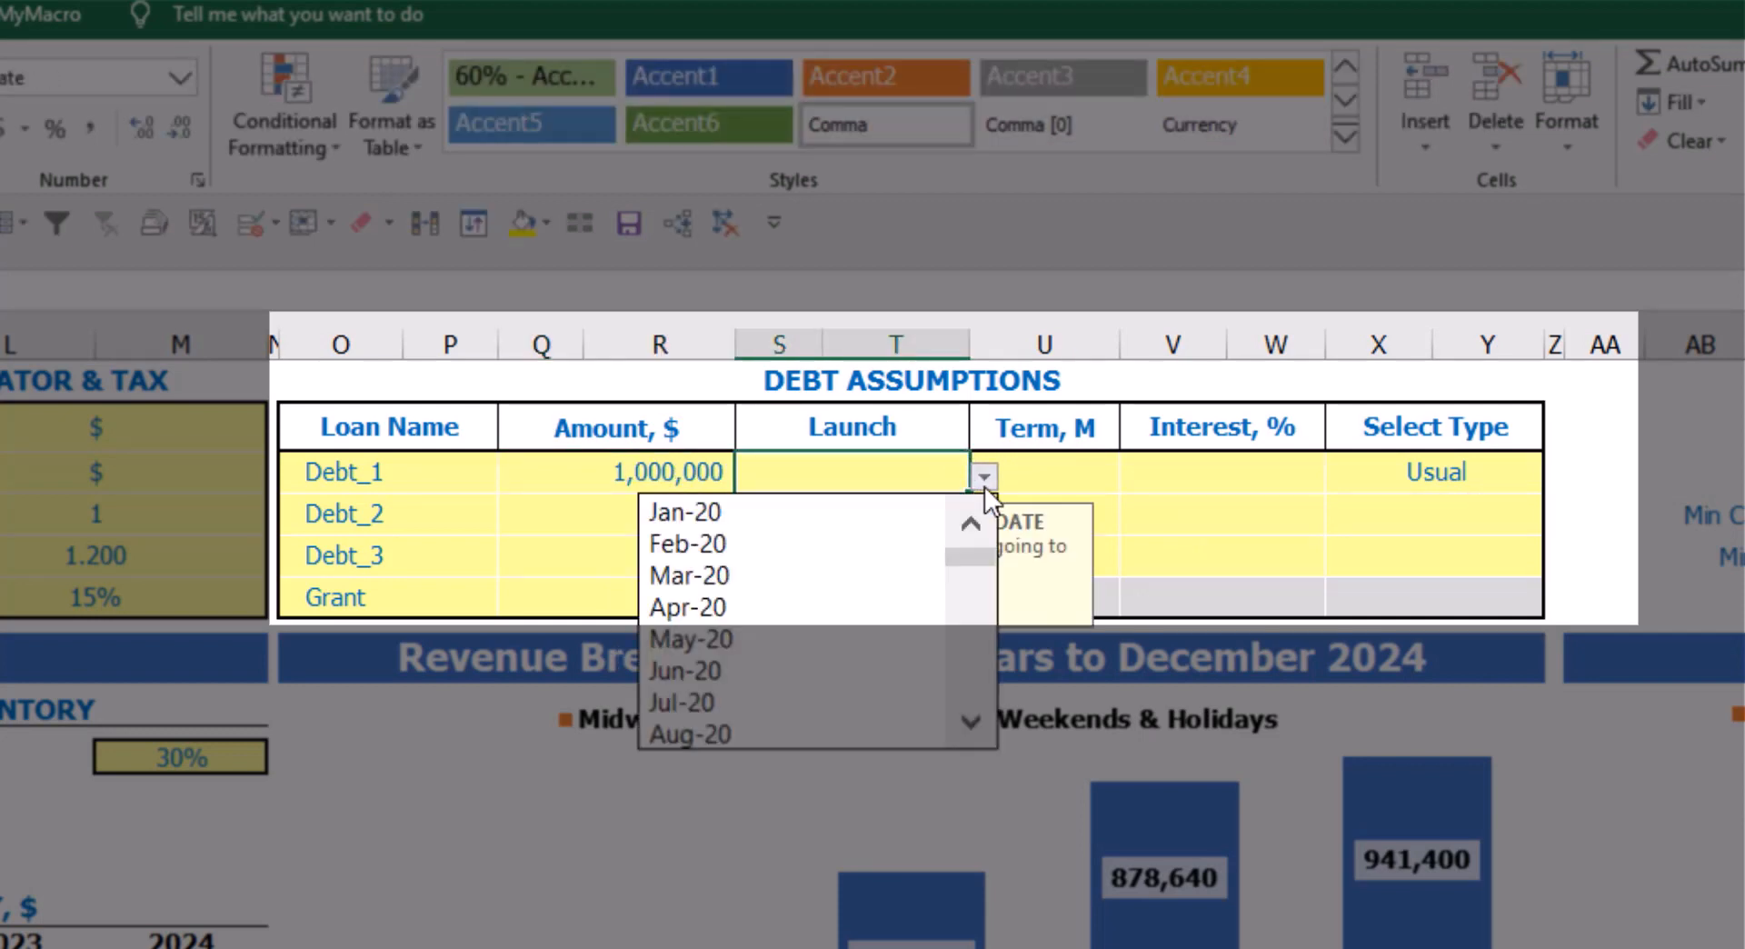
{"action": "left_click", "coordinate": [916, 548]}
{"action": "left_click", "coordinate": [1047, 459]}
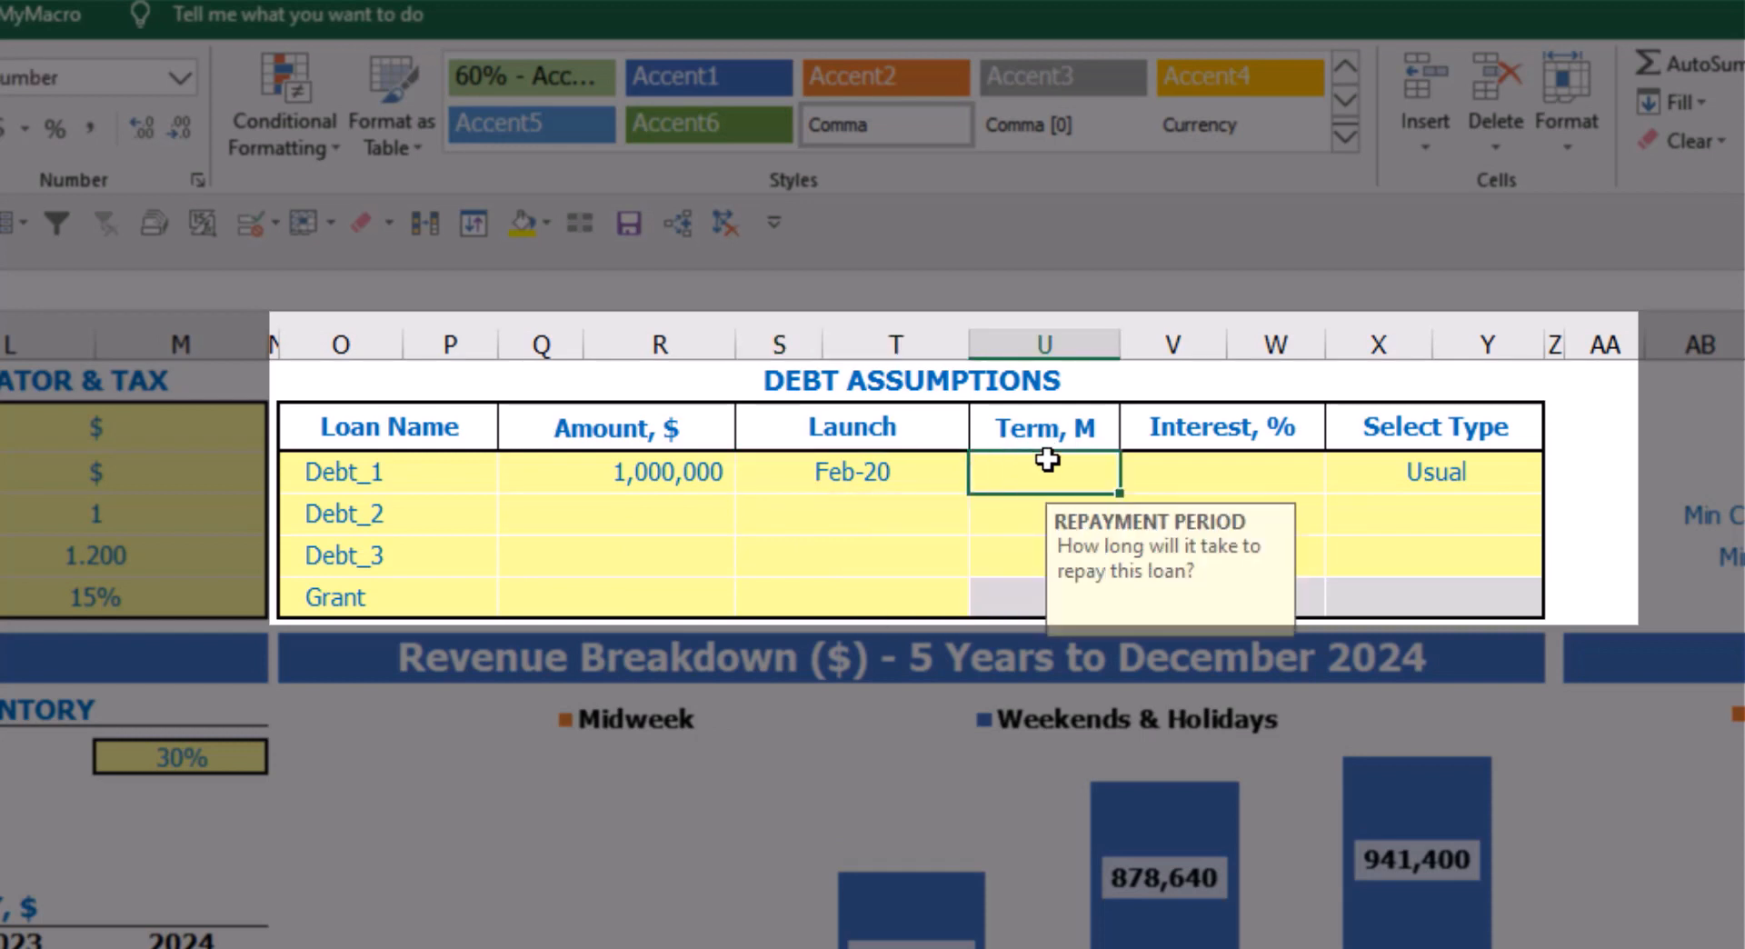
{"action": "type", "text": "60"}
{"action": "key", "text": "Return"}
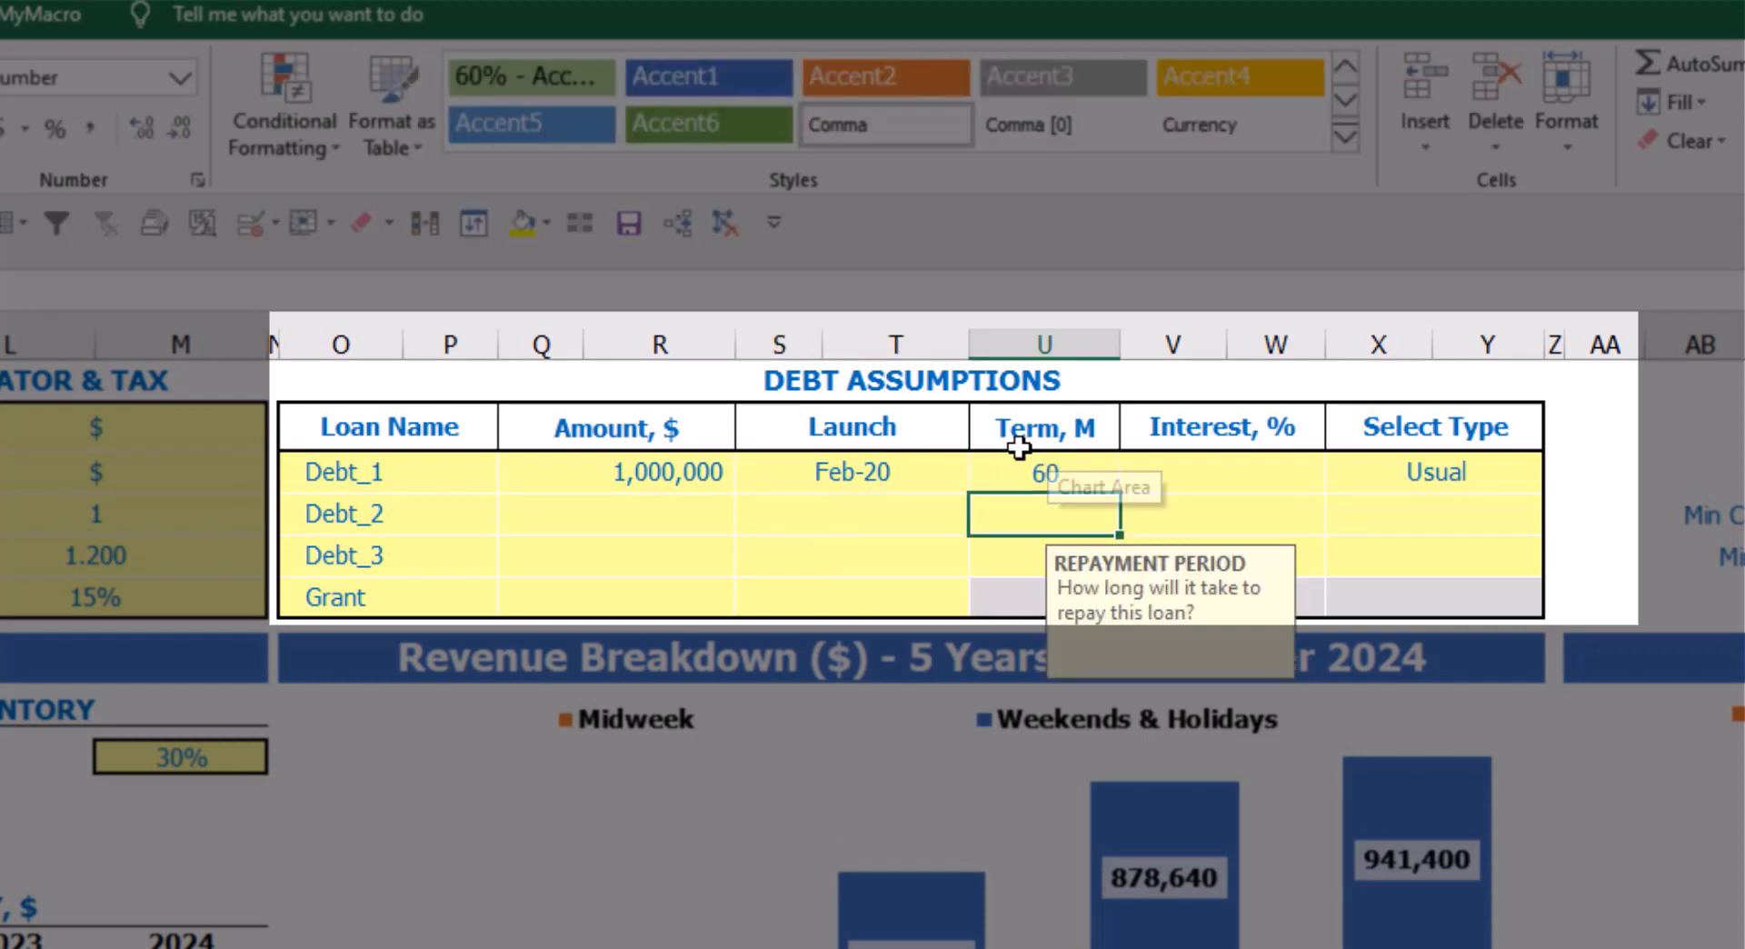
{"action": "left_click", "coordinate": [1150, 469]}
{"action": "type", "text": "5"}
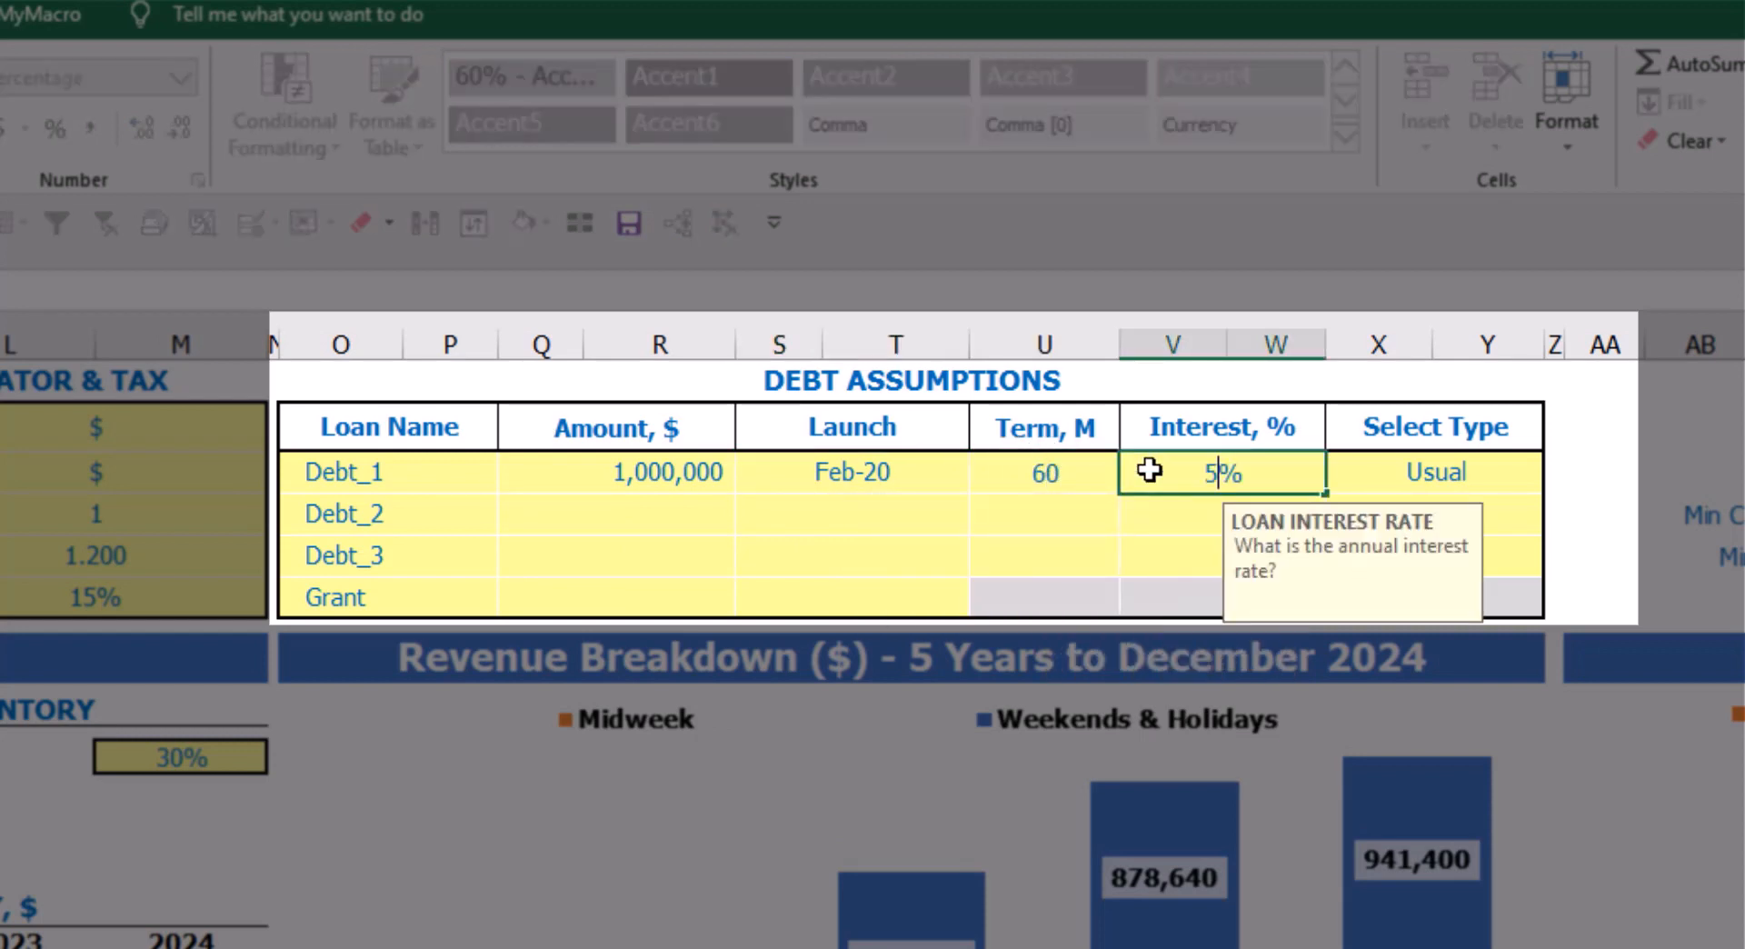
{"action": "key", "text": "Return"}
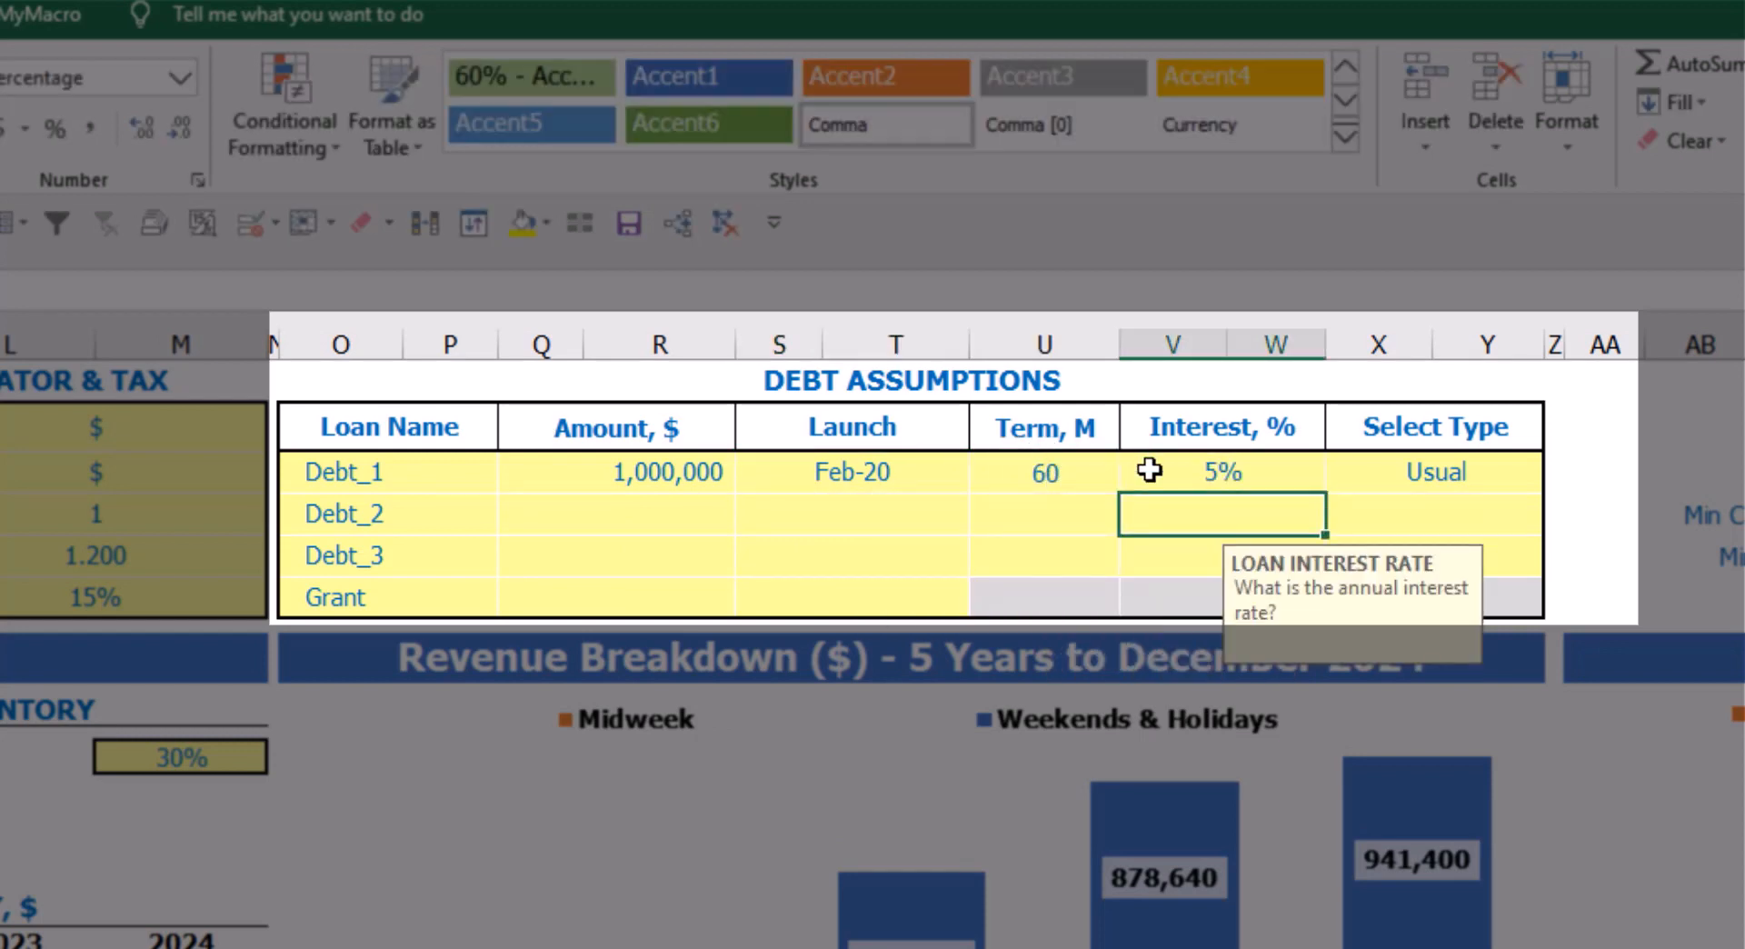
Enter a Grant amount of 500,000 with a Mar-20 launch date in the Debt Assumptions
{"action": "left_click", "coordinate": [643, 603]}
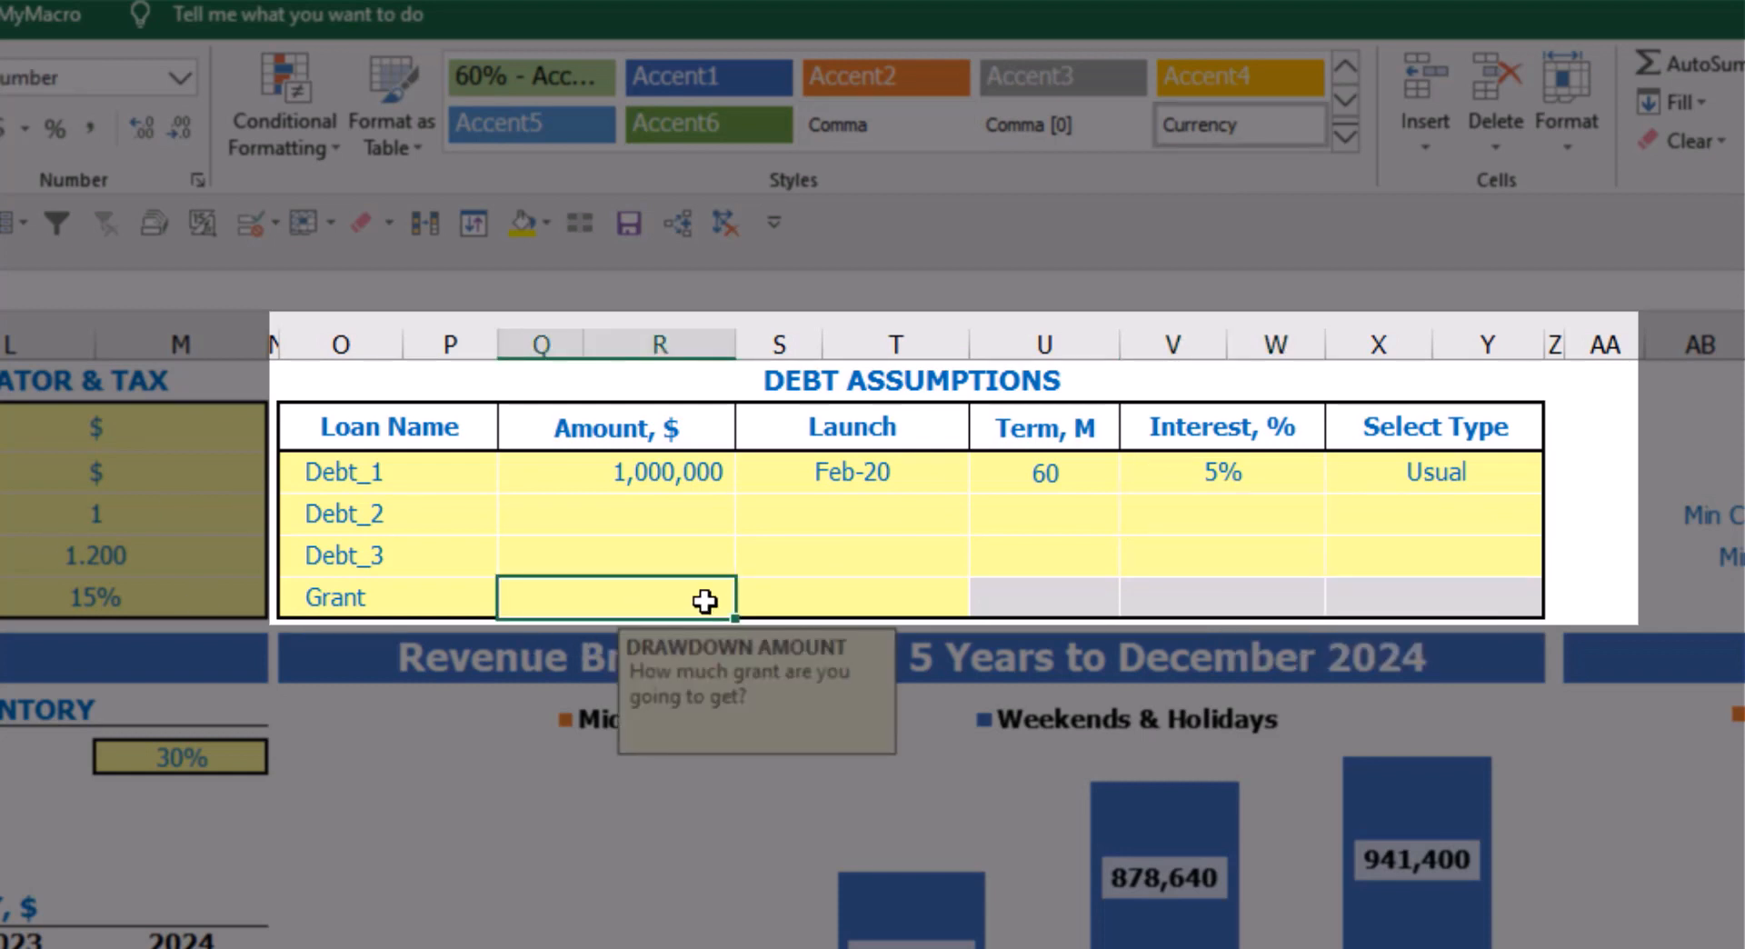
{"action": "type", "text": "500,000"}
{"action": "key", "text": "Return"}
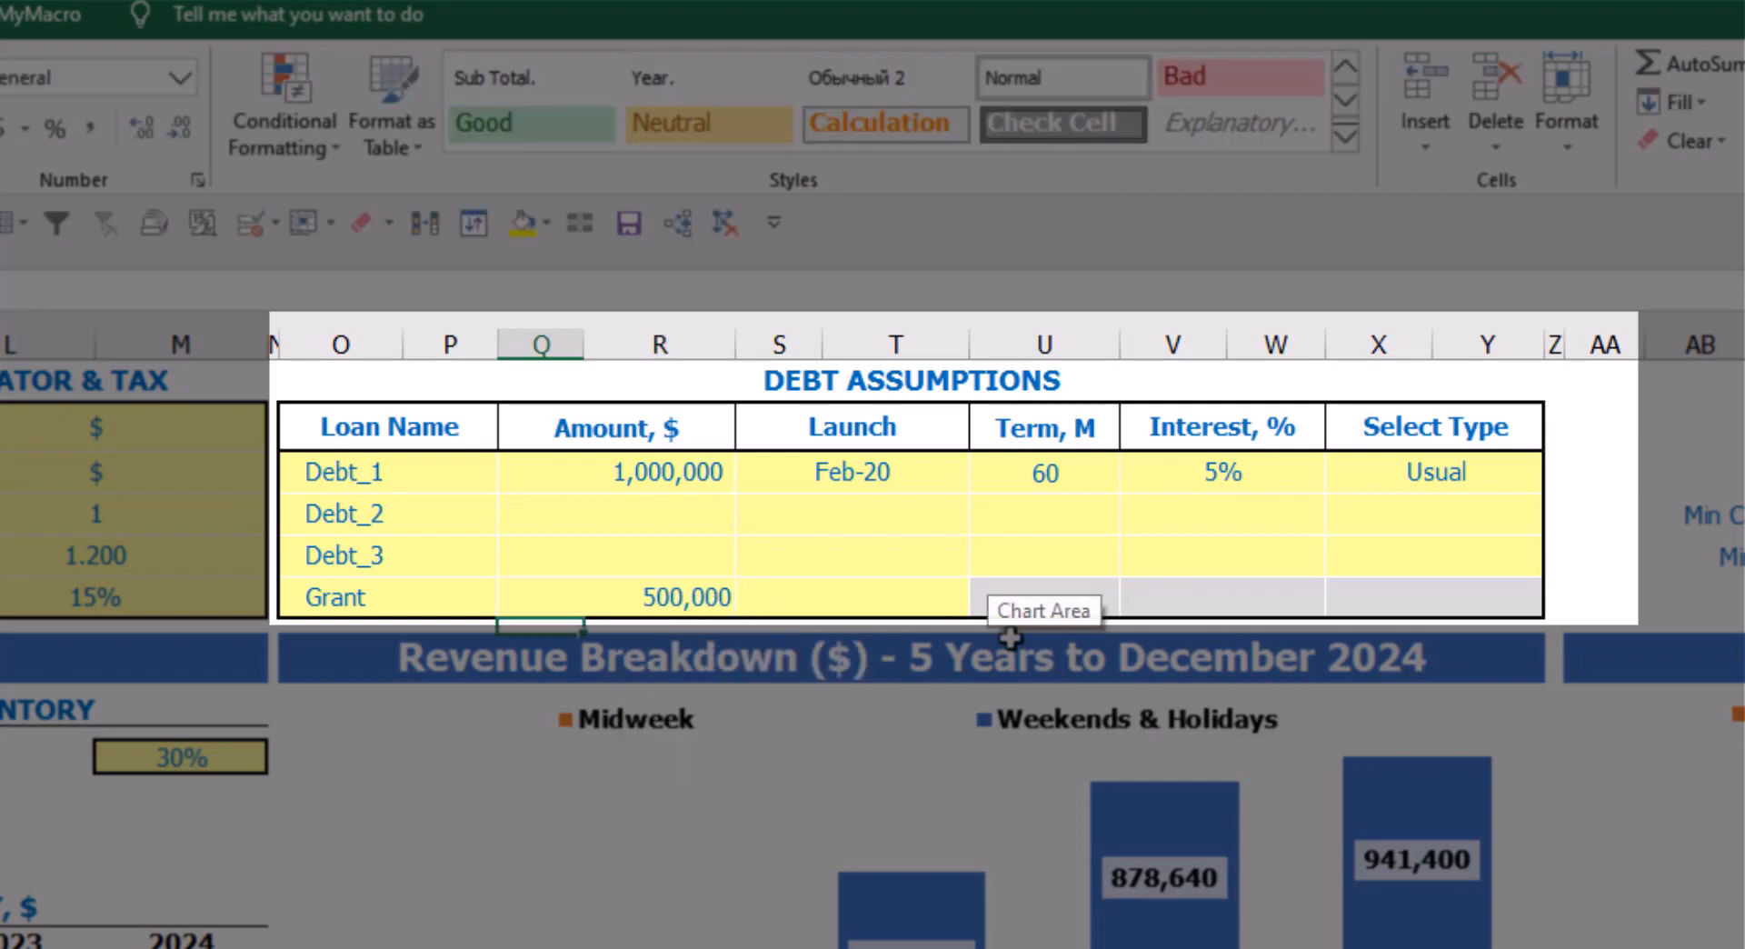
{"action": "left_click", "coordinate": [940, 600]}
{"action": "left_click", "coordinate": [983, 603]}
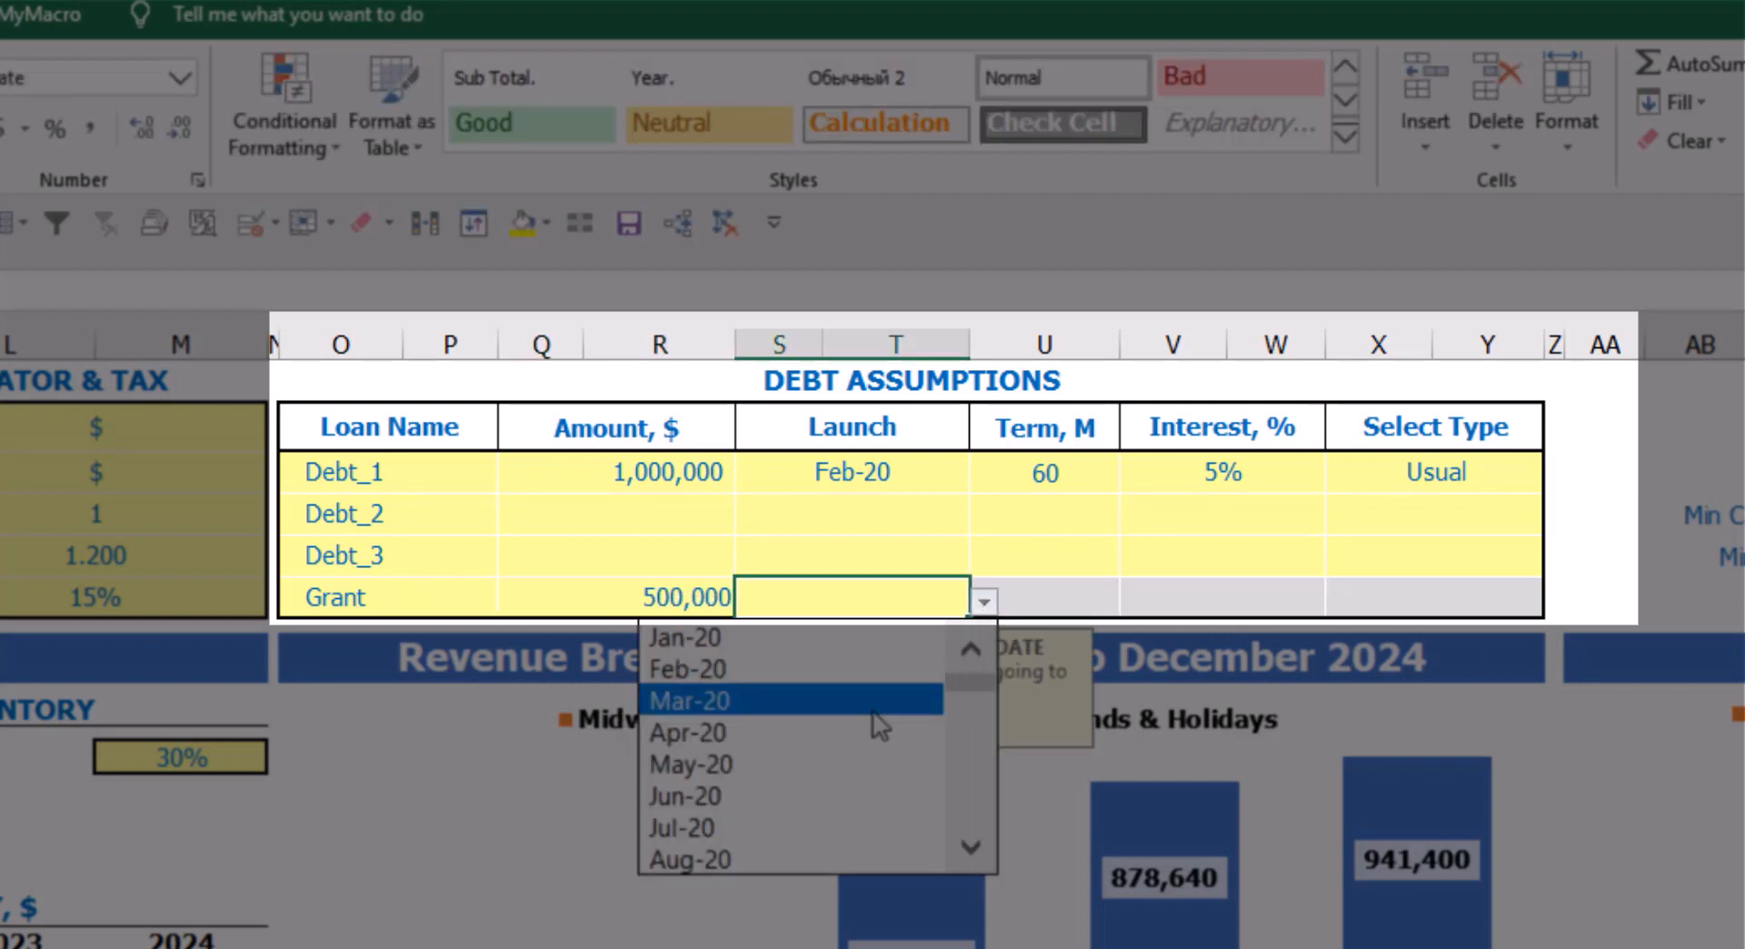
{"action": "left_click", "coordinate": [874, 708]}
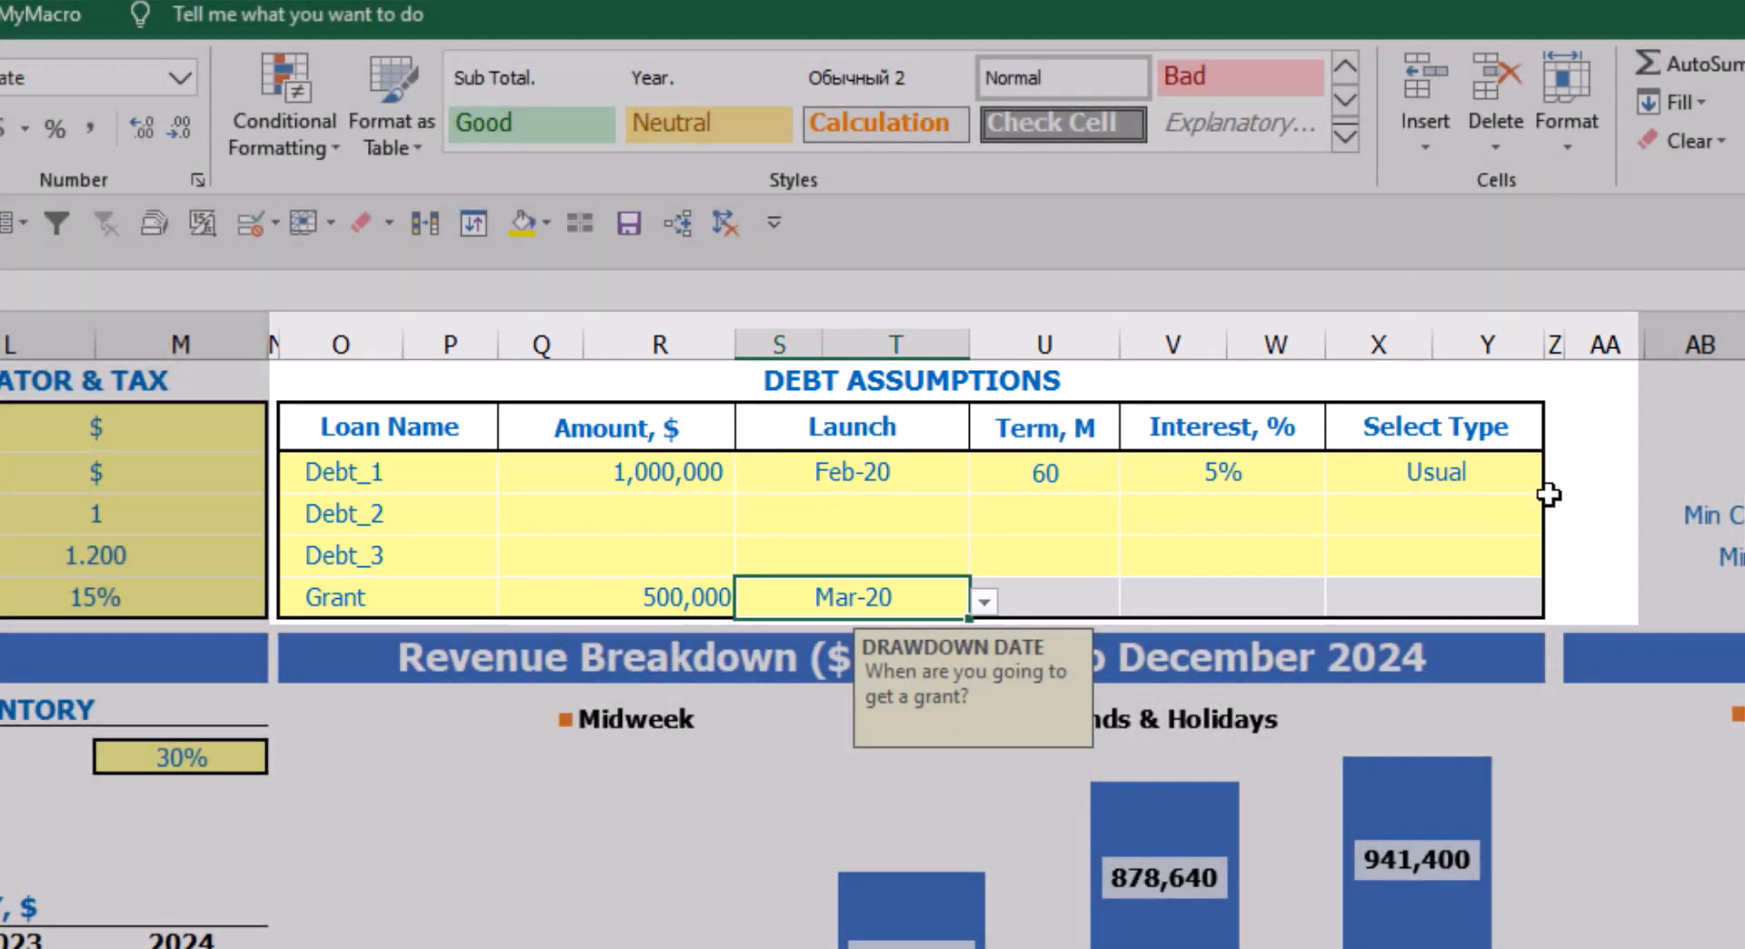
{"action": "left_click", "coordinate": [1589, 449]}
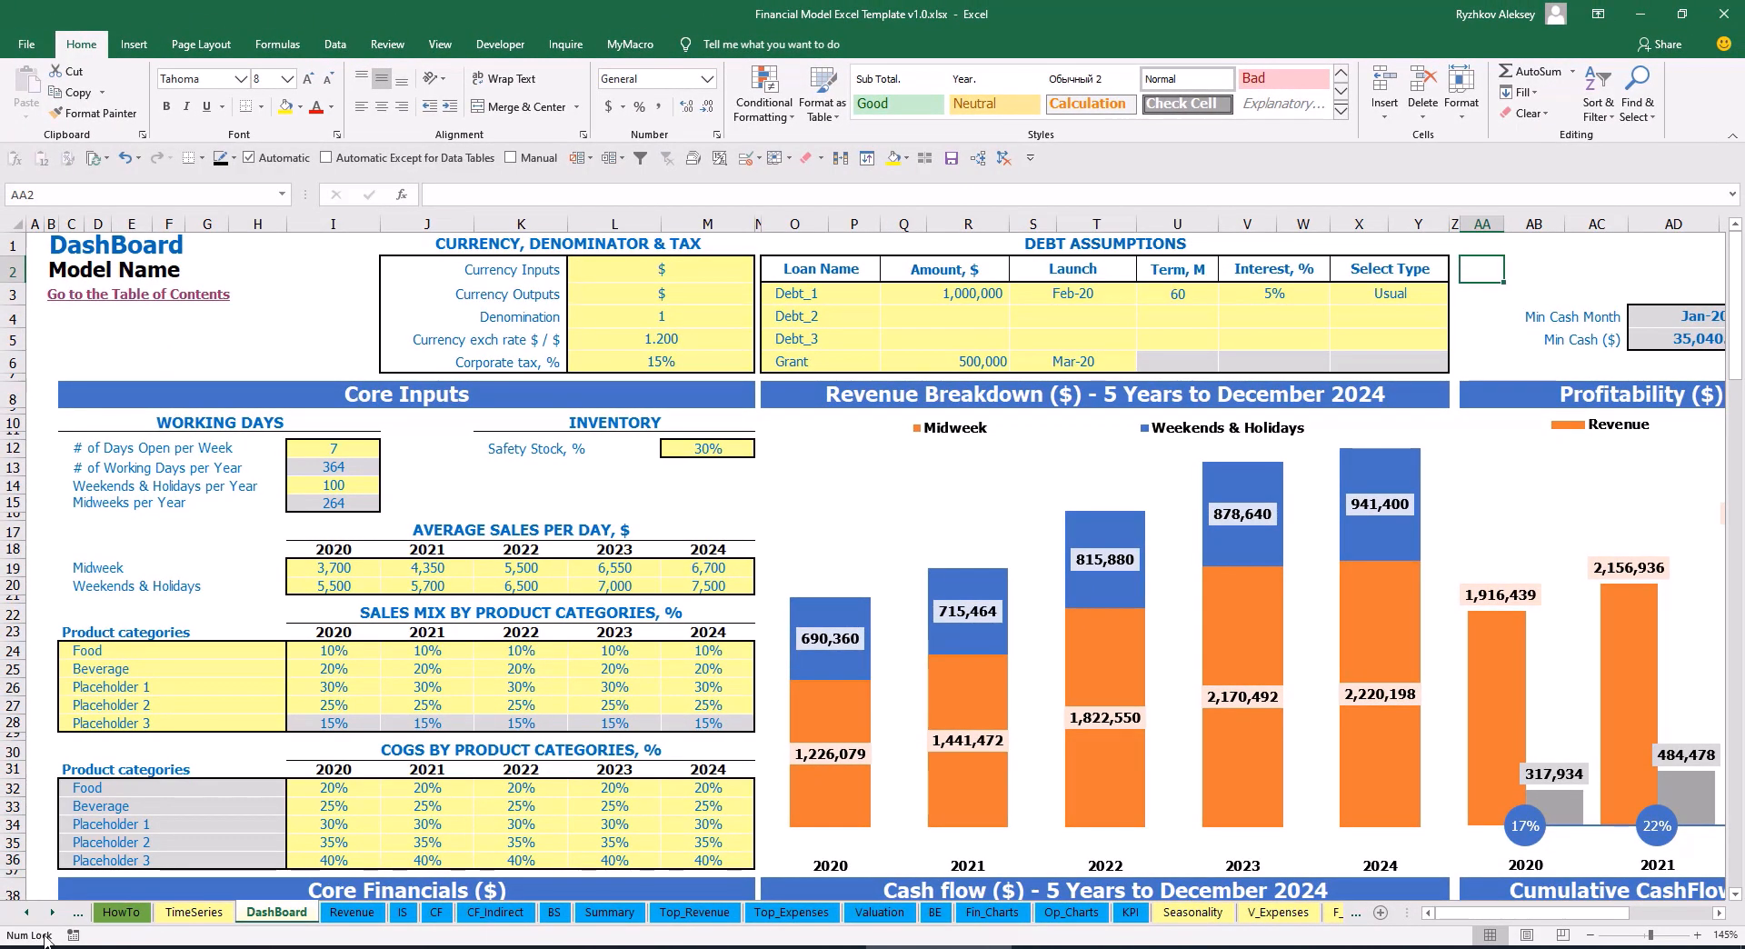
Look over the Debt_1, Debt_2, Debt_3 and Total Debts calculations on the Capital sheet
{"action": "left_click", "coordinate": [48, 911]}
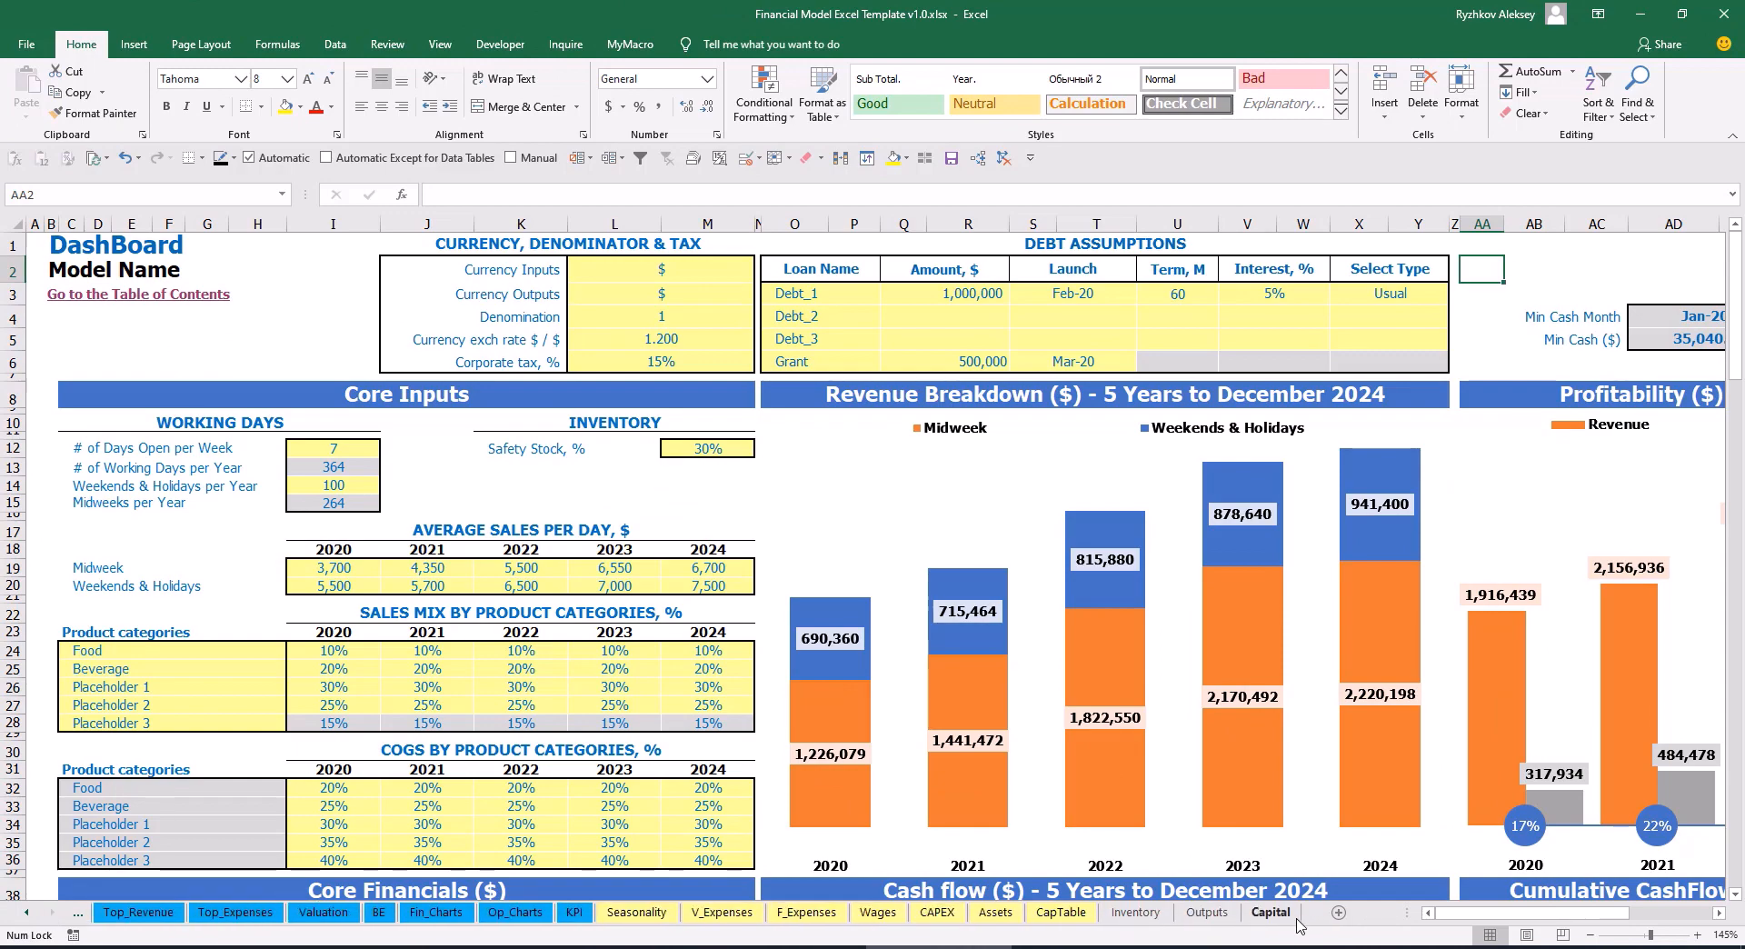
{"action": "left_click", "coordinate": [1272, 914]}
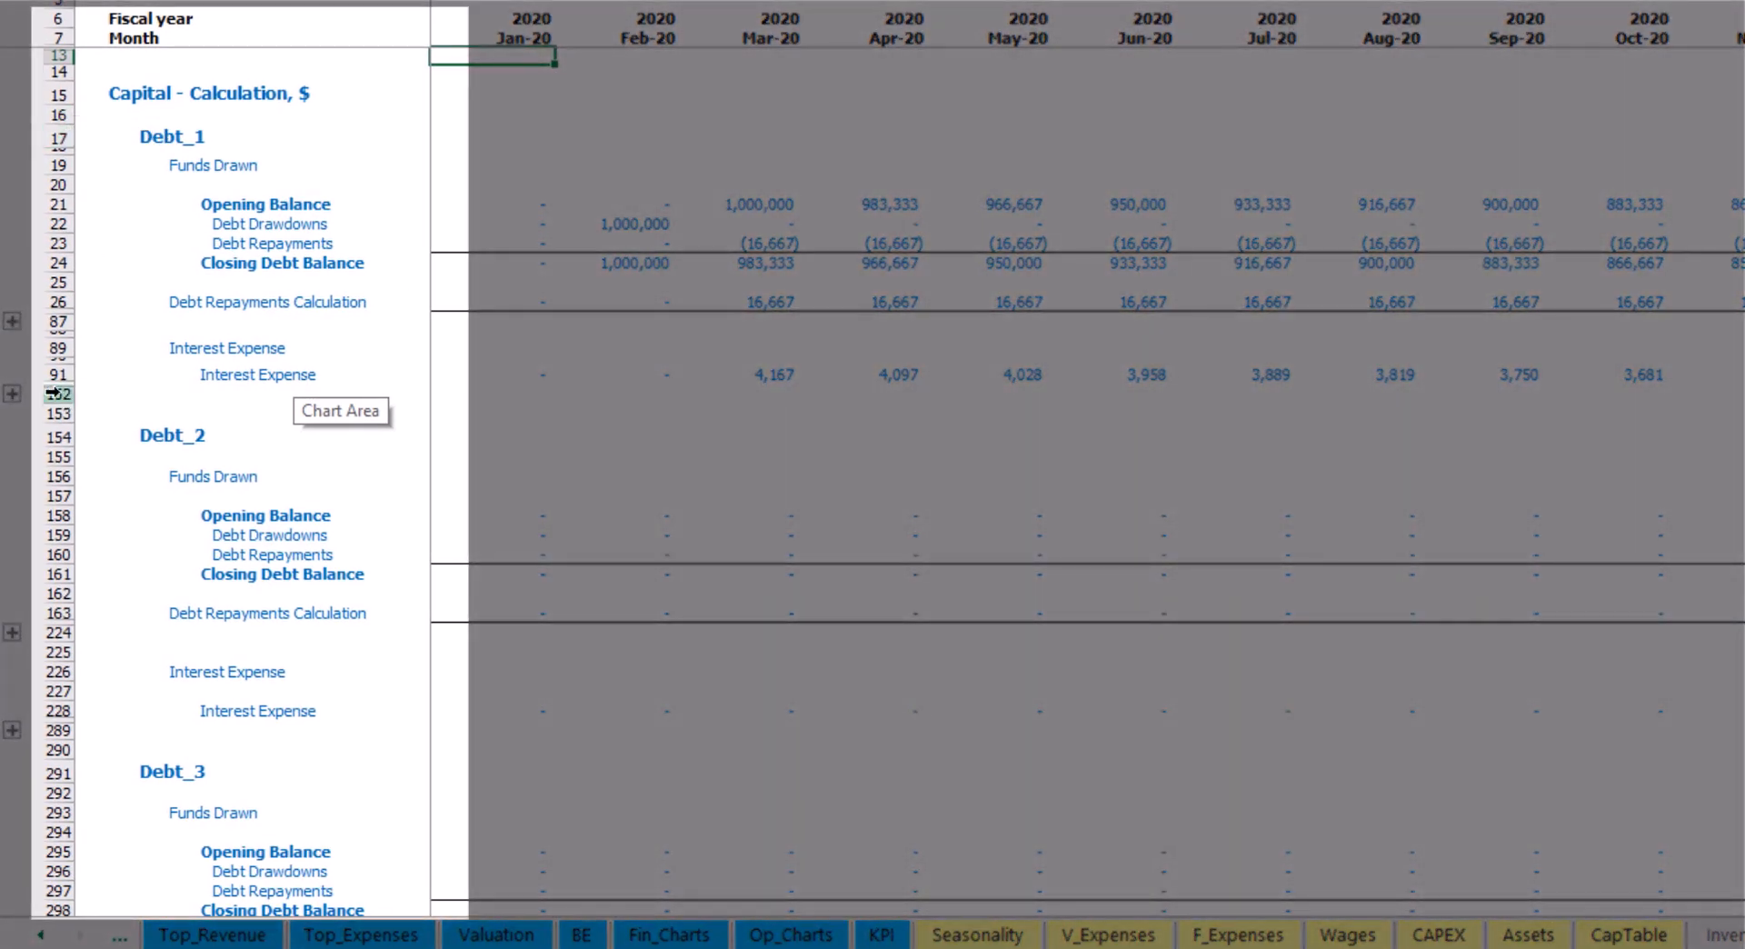
{"action": "scroll", "coordinate": [52, 443], "scroll_direction": "down", "scroll_amount": 5}
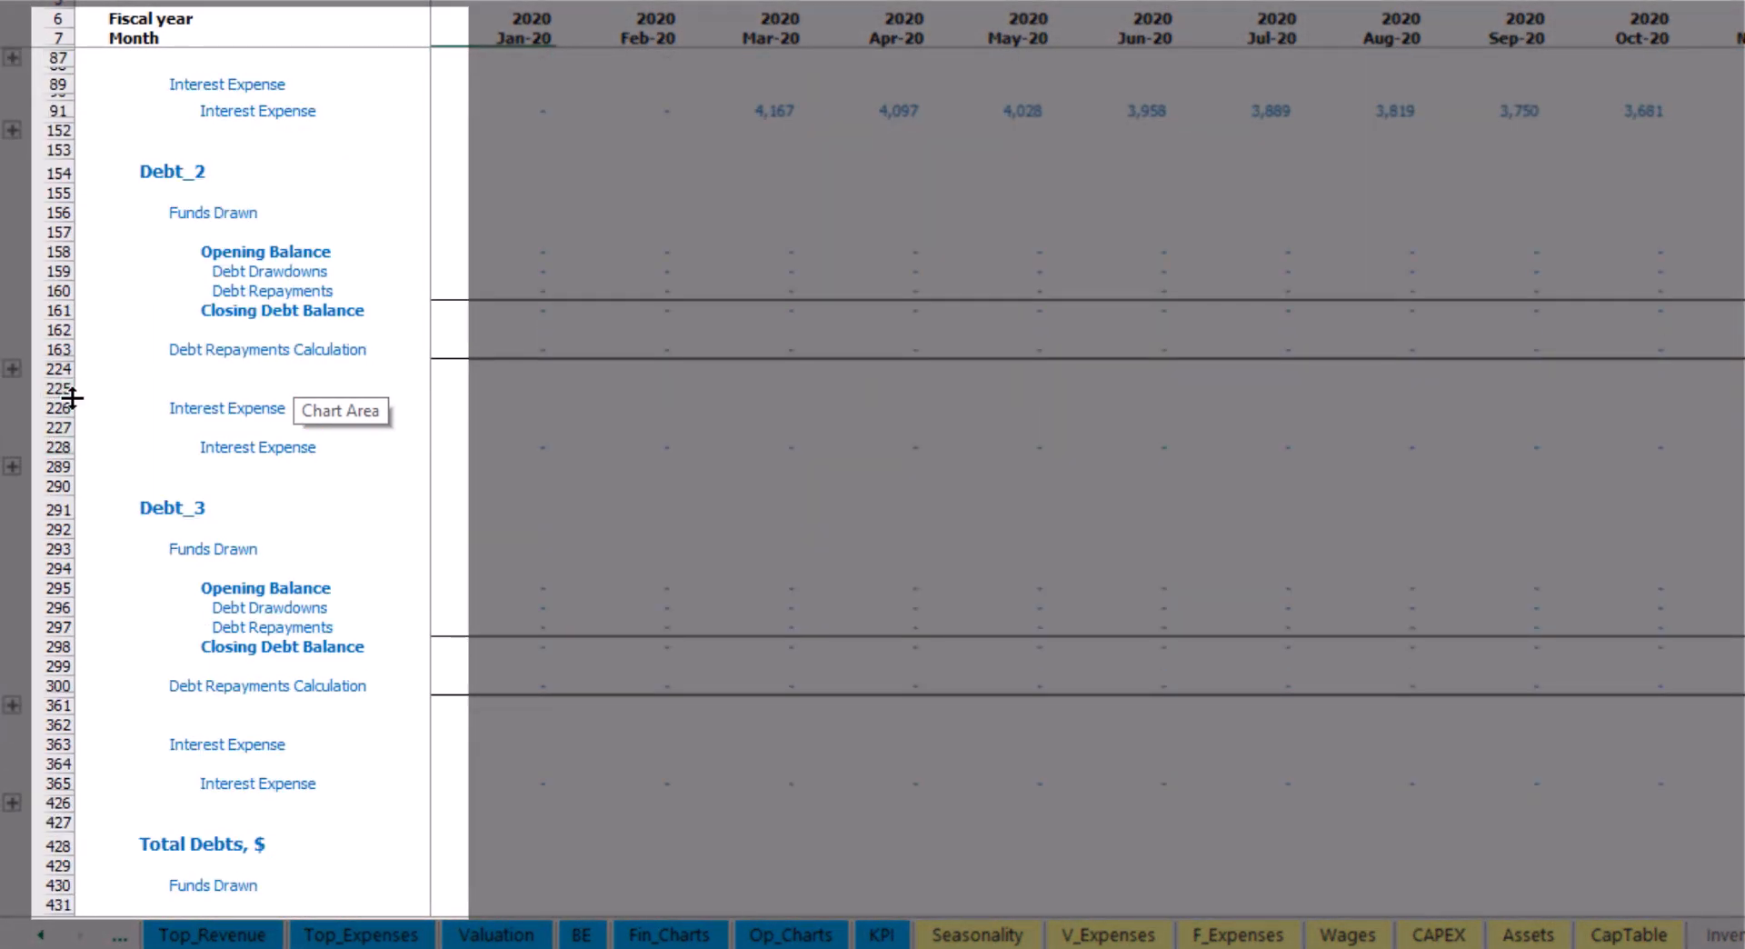
{"action": "scroll", "coordinate": [74, 399], "scroll_direction": "down", "scroll_amount": 5}
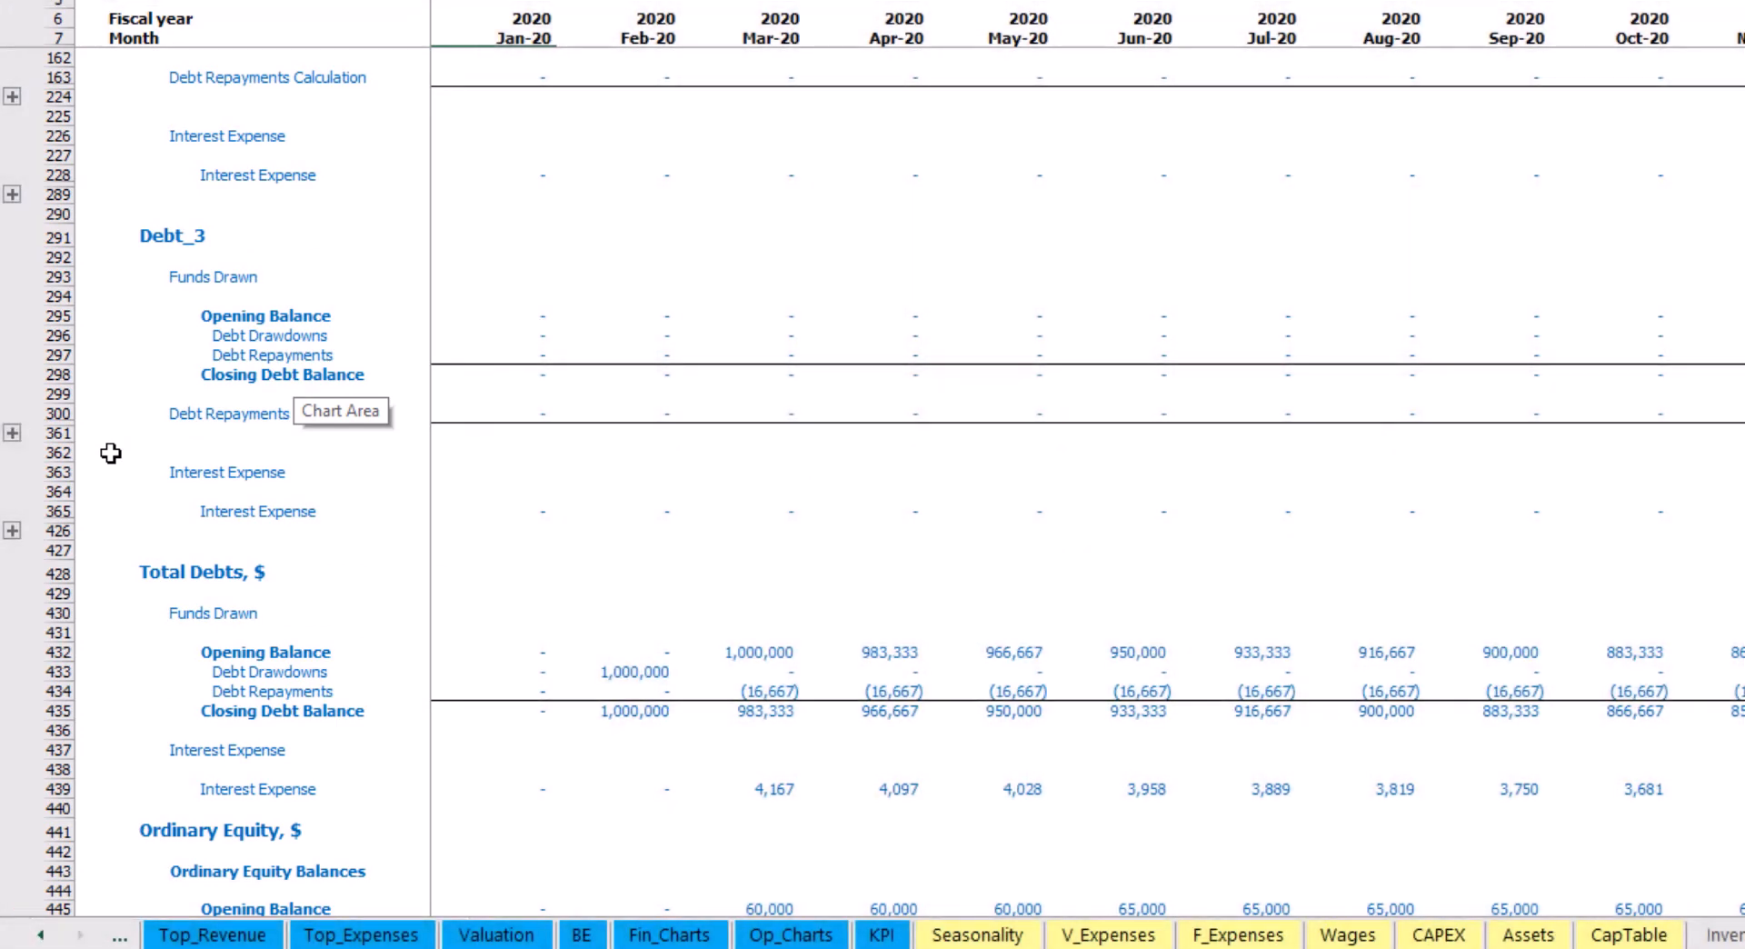
{"action": "scroll", "coordinate": [110, 453], "scroll_direction": "up", "scroll_amount": 5}
{"action": "scroll", "coordinate": [296, 448], "scroll_direction": "up", "scroll_amount": 4}
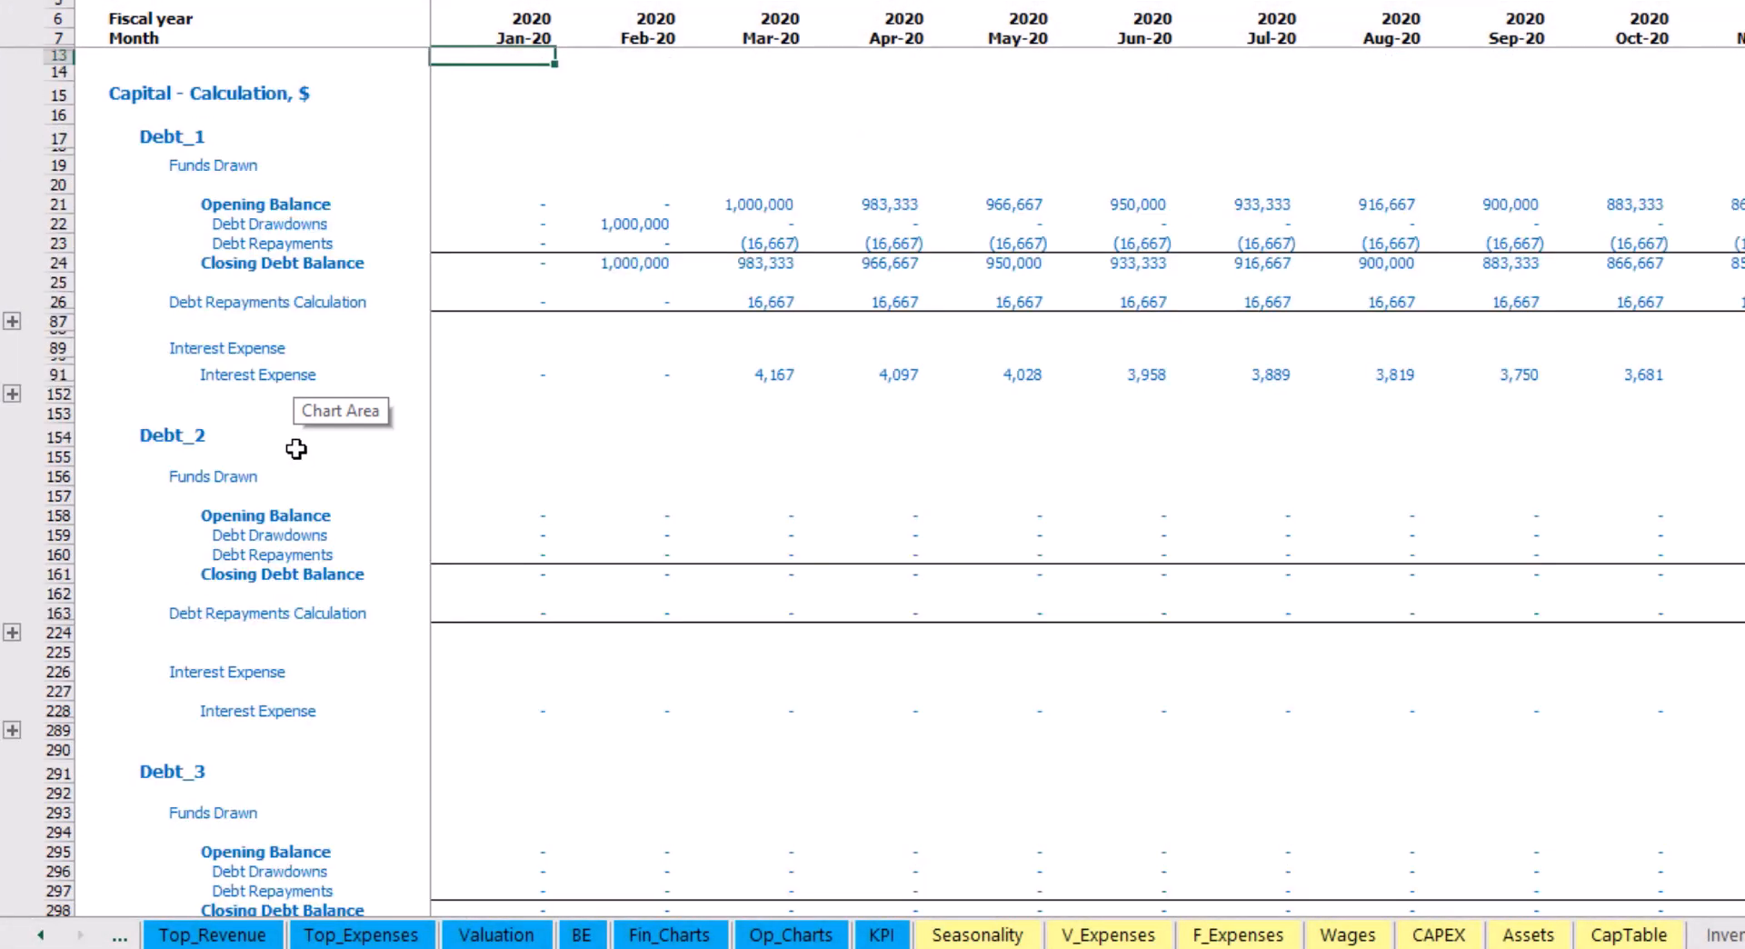
Check the Interest Expense row in the Income Statement on the IS sheet
{"action": "left_click", "coordinate": [40, 934]}
{"action": "left_click", "coordinate": [41, 934]}
{"action": "left_click", "coordinate": [41, 934]}
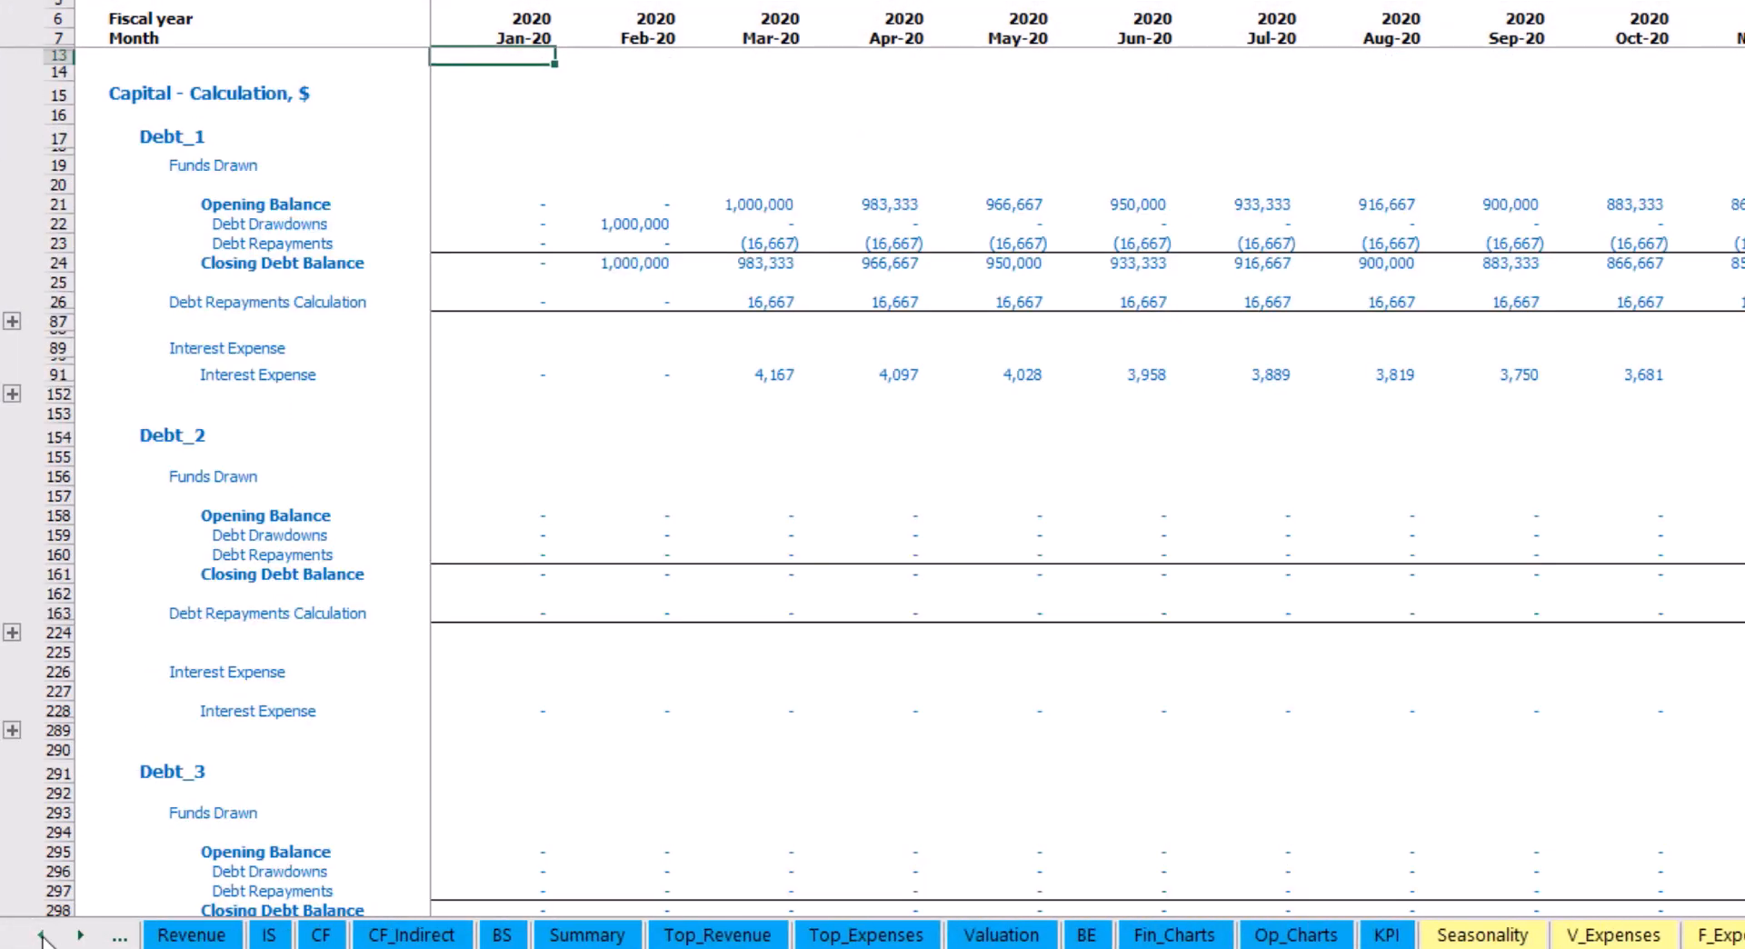
{"action": "left_click", "coordinate": [268, 934]}
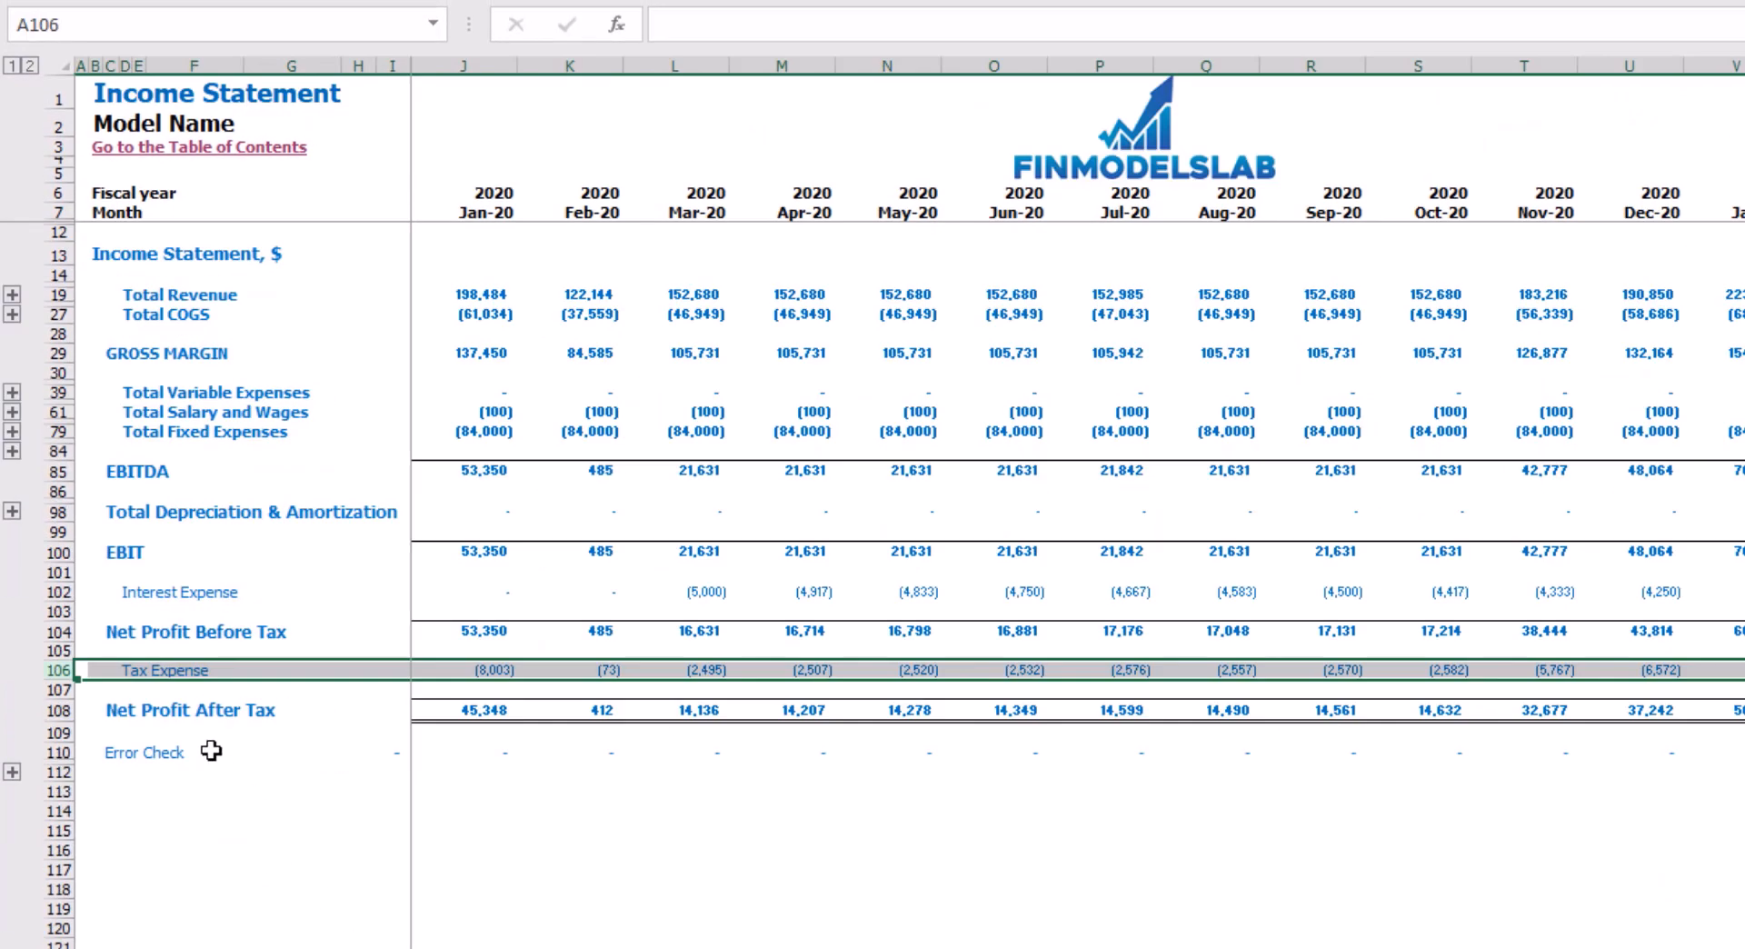
{"action": "left_click", "coordinate": [102, 595]}
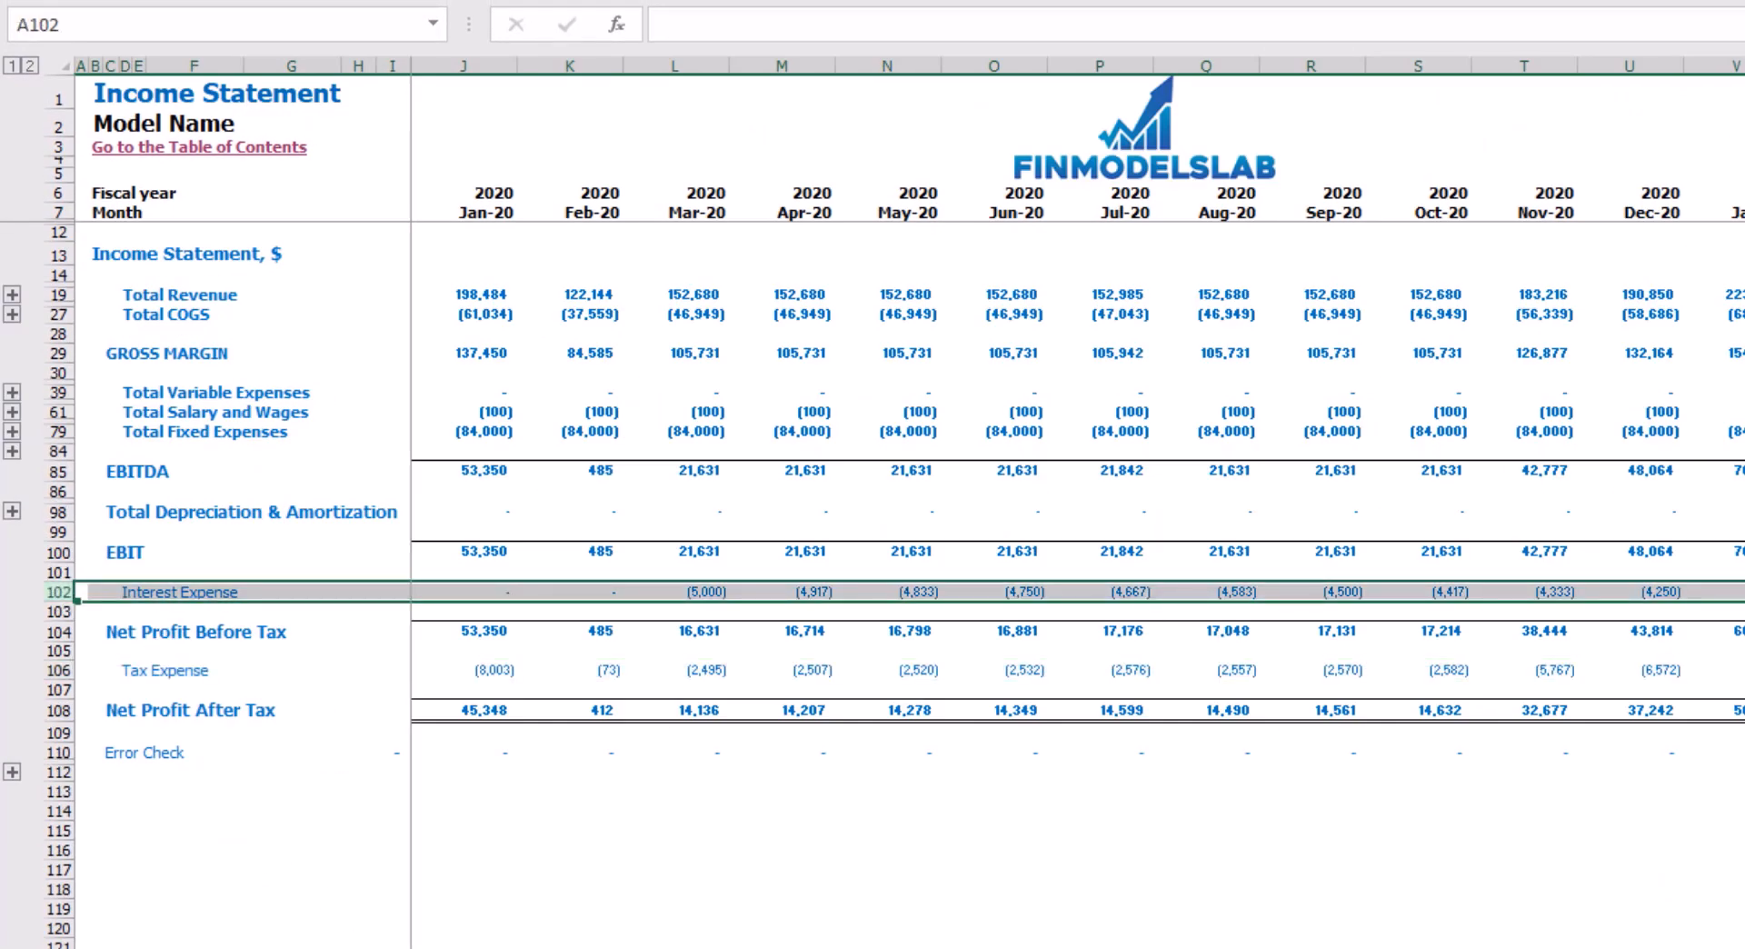
Check Interest Paid, Debt Drawdowns and Debt Repayments in the Cash Flow Statement and Debt in the Balance Sheet
{"action": "left_click", "coordinate": [304, 945]}
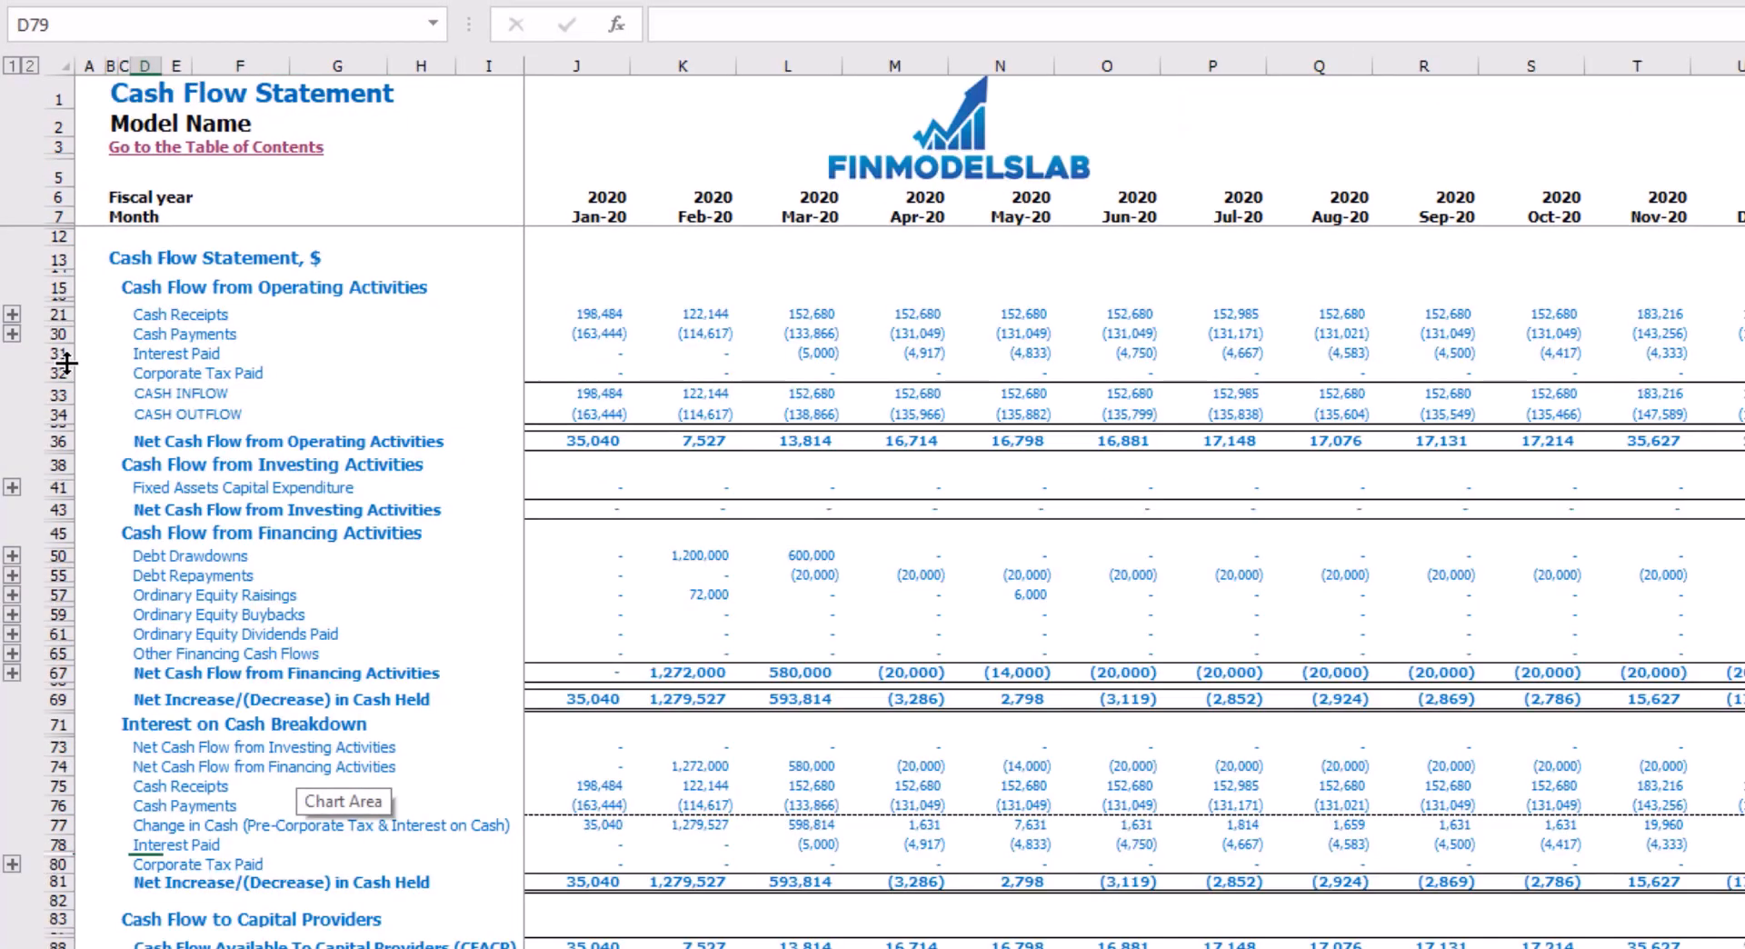
{"action": "left_click", "coordinate": [59, 354]}
{"action": "left_click", "coordinate": [60, 556]}
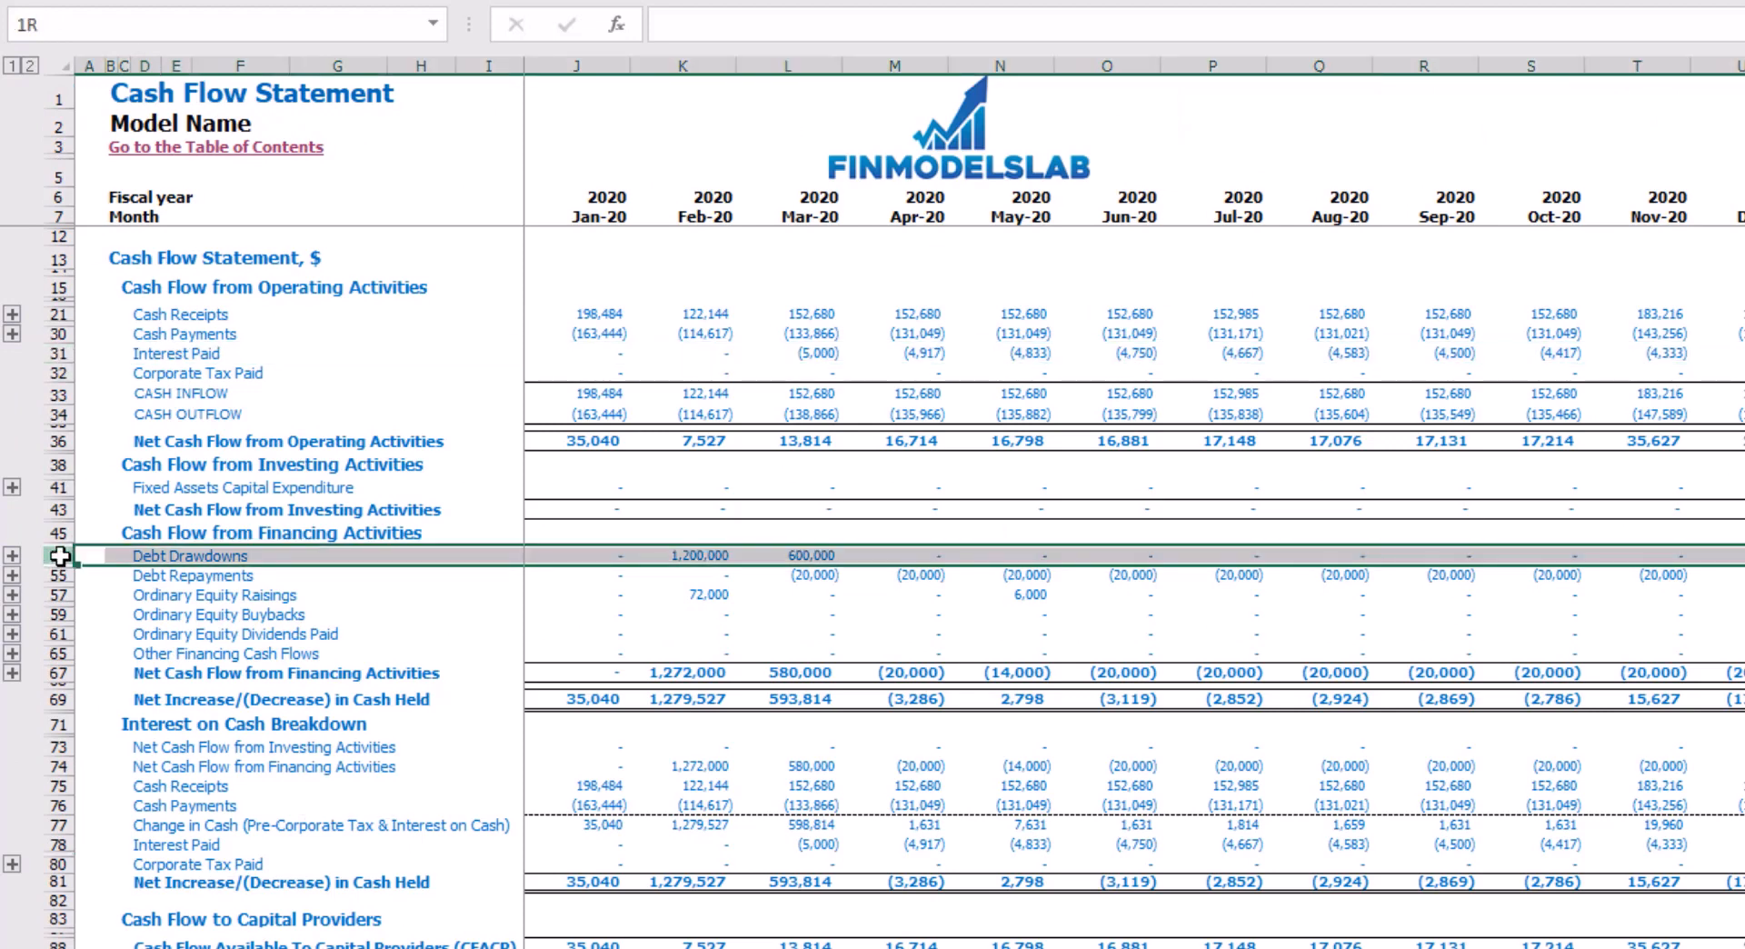
{"action": "left_click", "coordinate": [59, 575]}
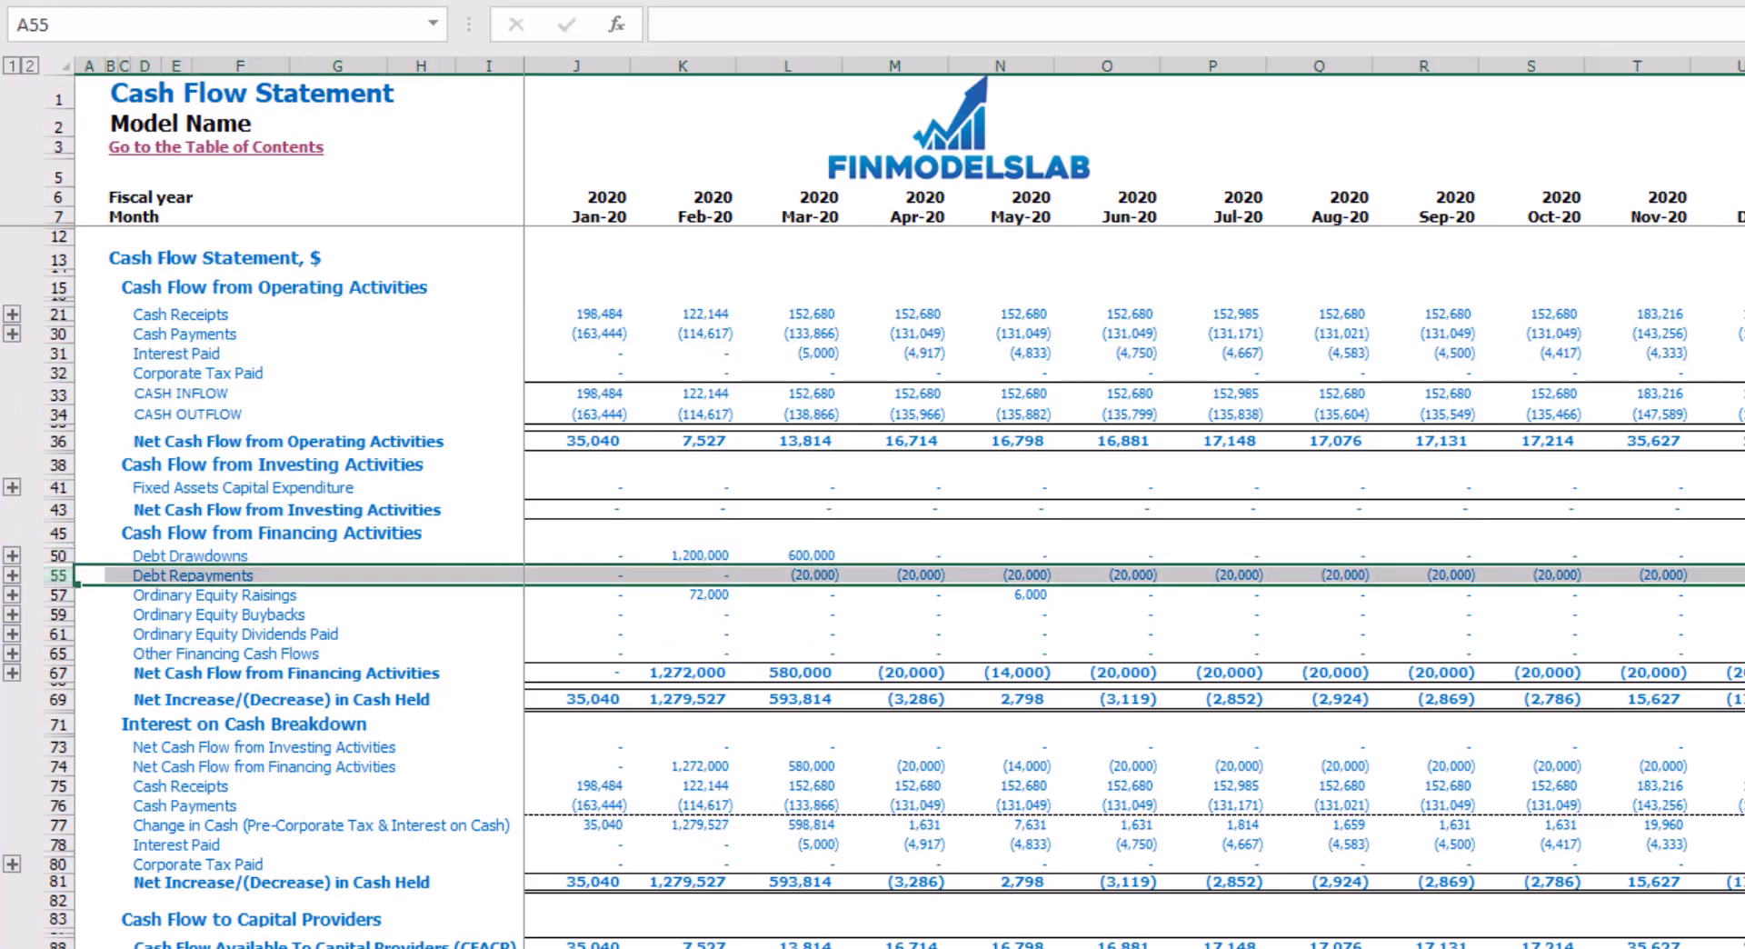
{"action": "left_click", "coordinate": [500, 946]}
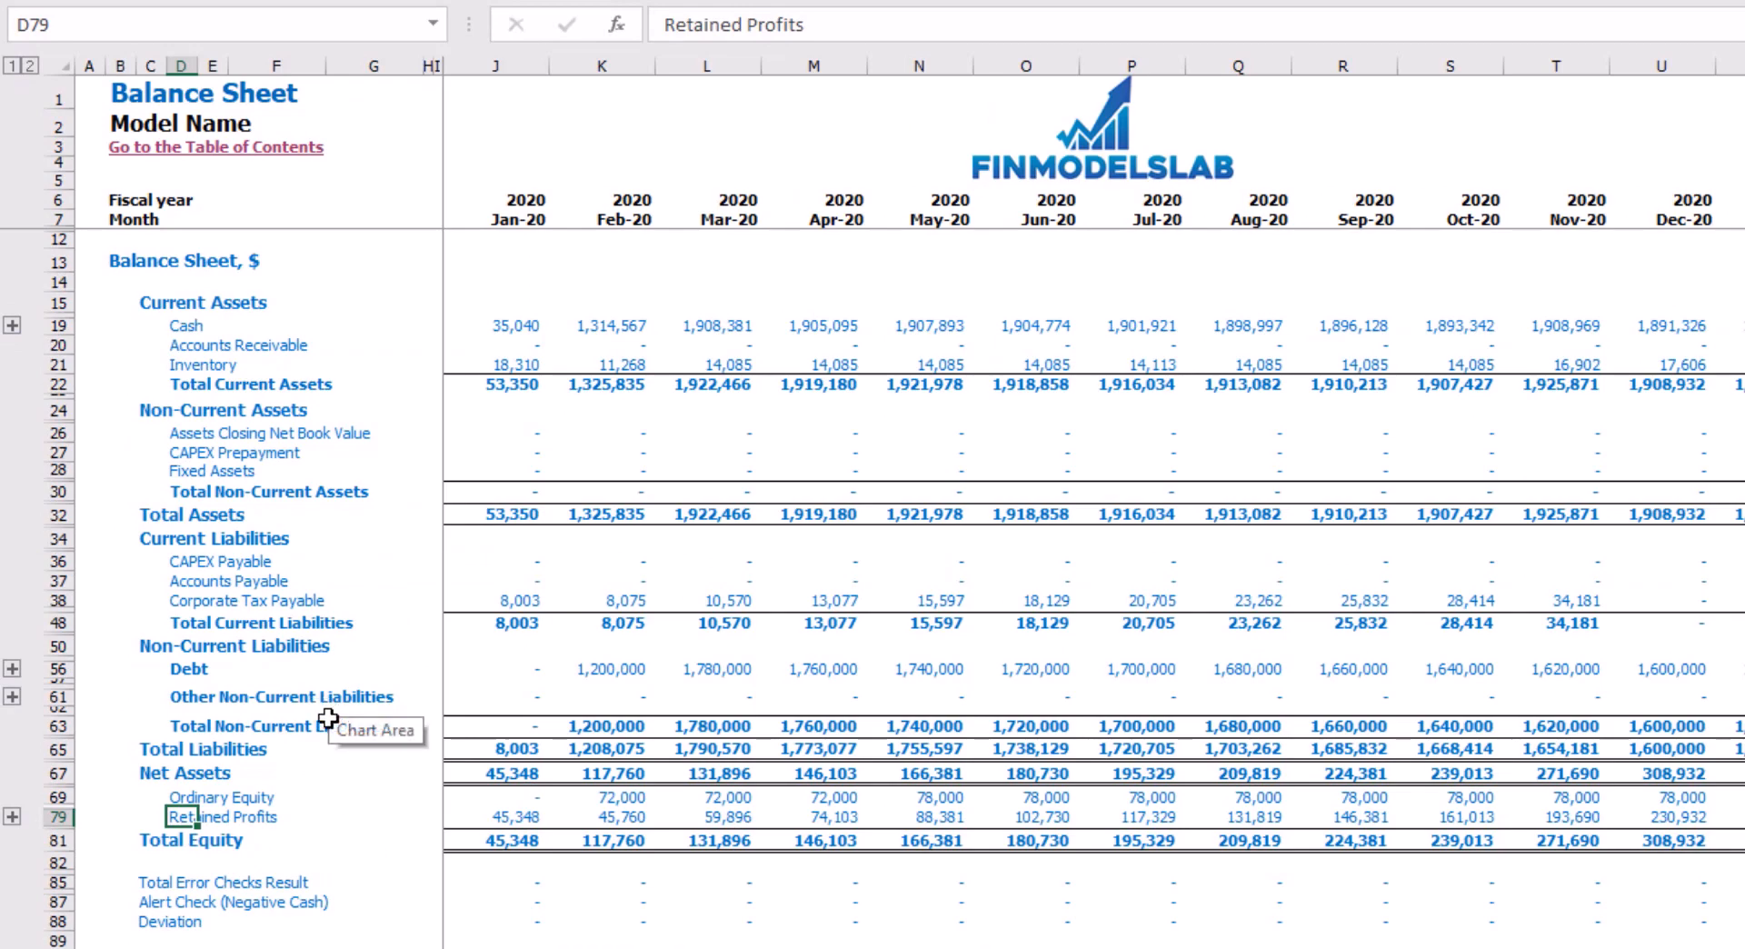
{"action": "left_click", "coordinate": [58, 669]}
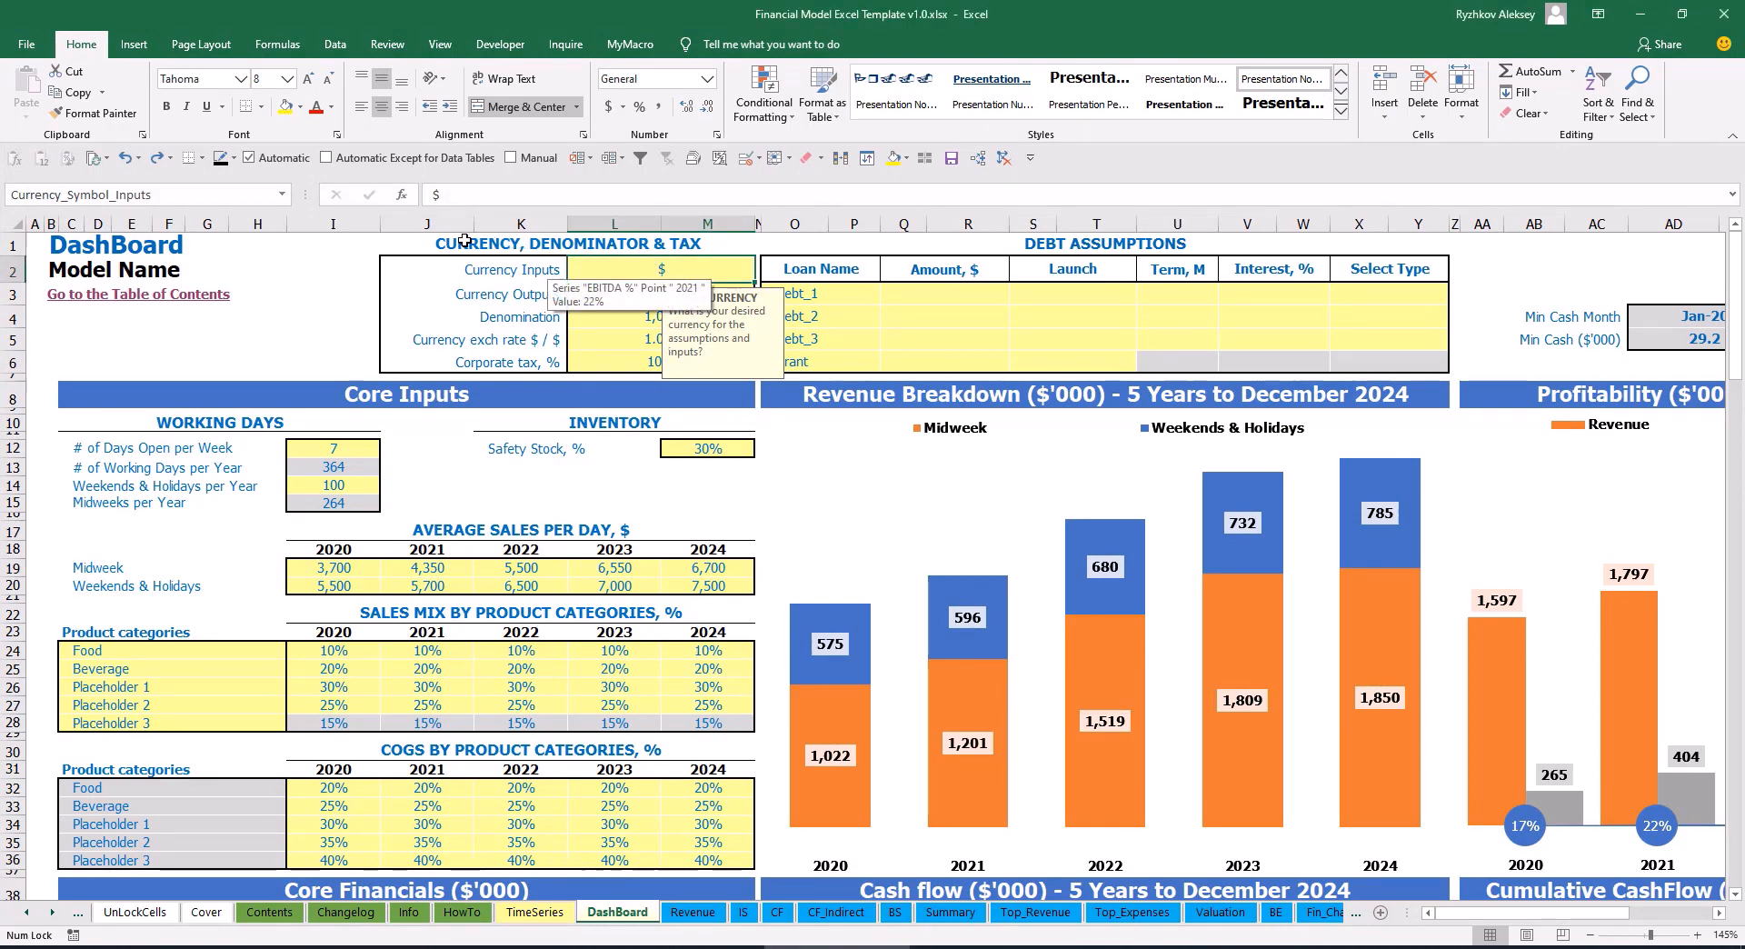
Inspect the input prompts of the Currency Inputs and Currency Outputs settings on the DashBoard sheet
{"action": "left_click", "coordinate": [313, 274]}
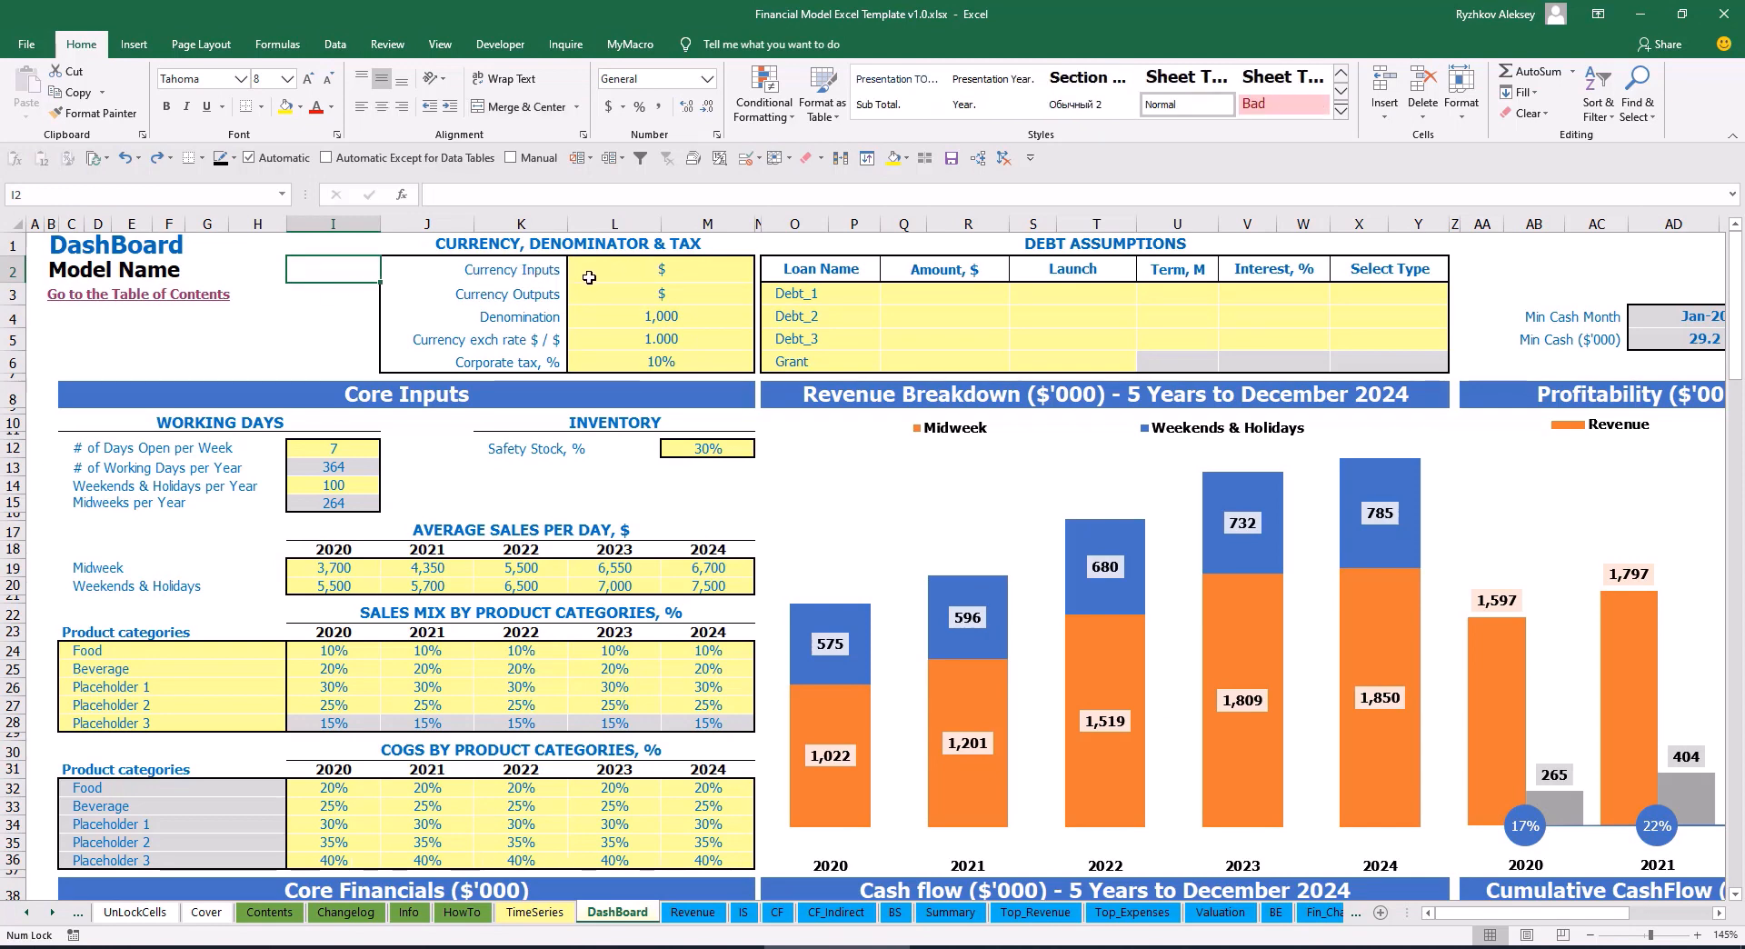
{"action": "left_click", "coordinate": [634, 277]}
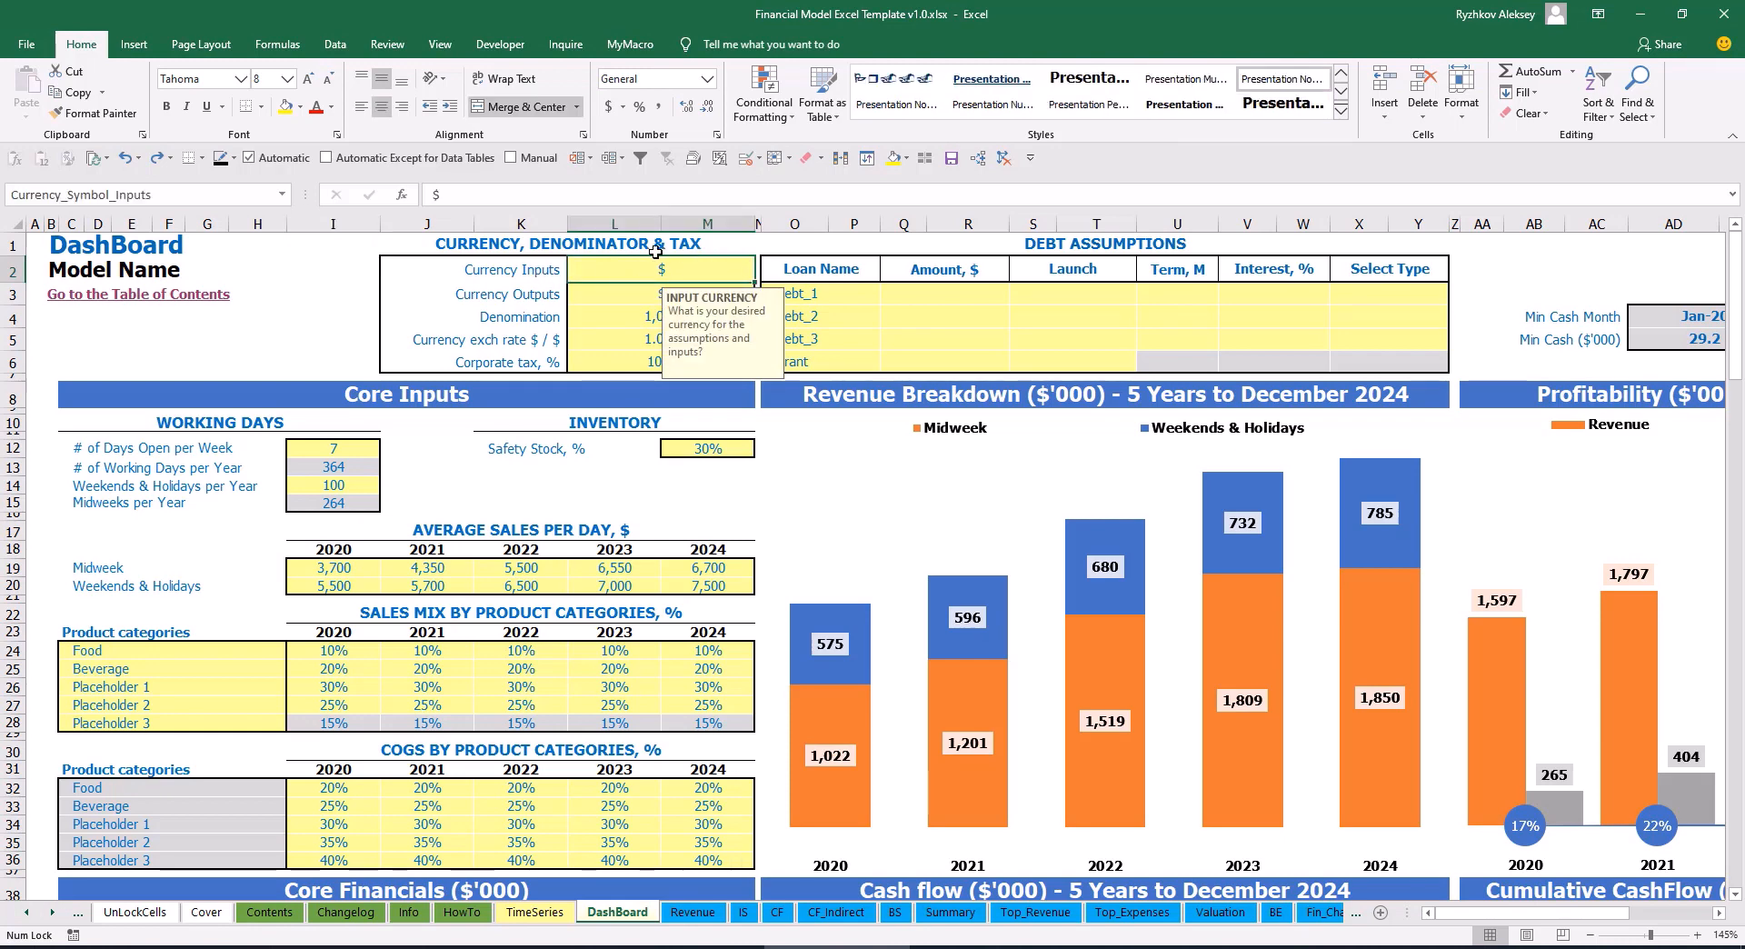
{"action": "left_click", "coordinate": [602, 295]}
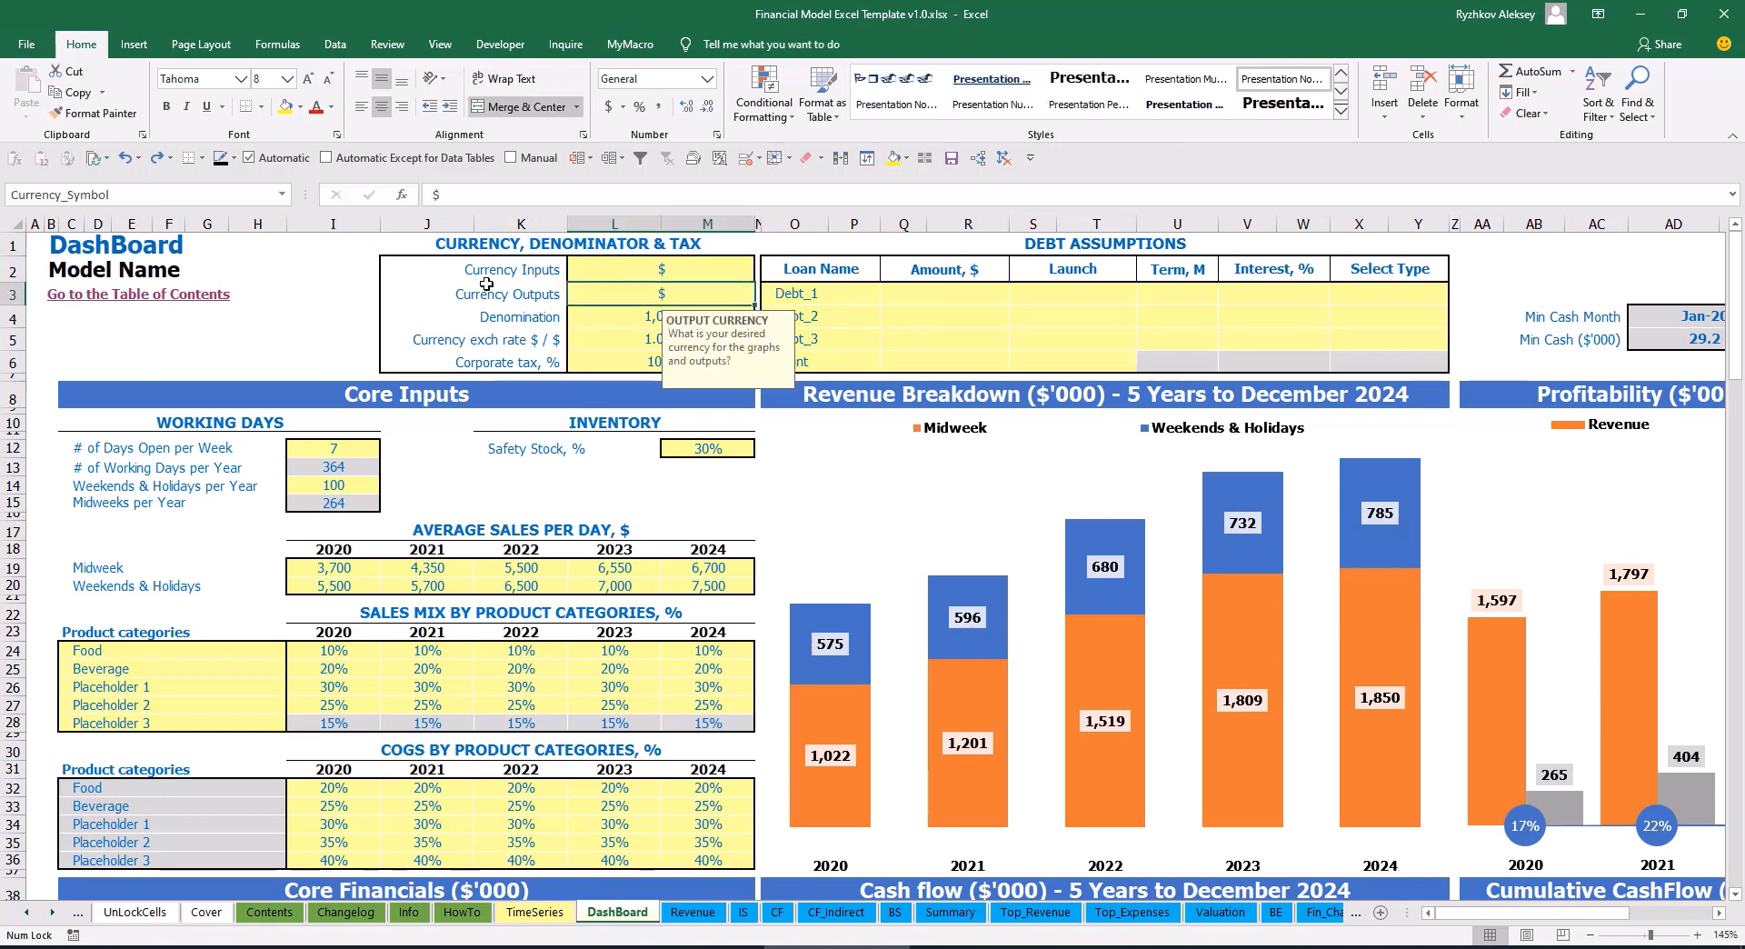
{"action": "left_click", "coordinate": [621, 272]}
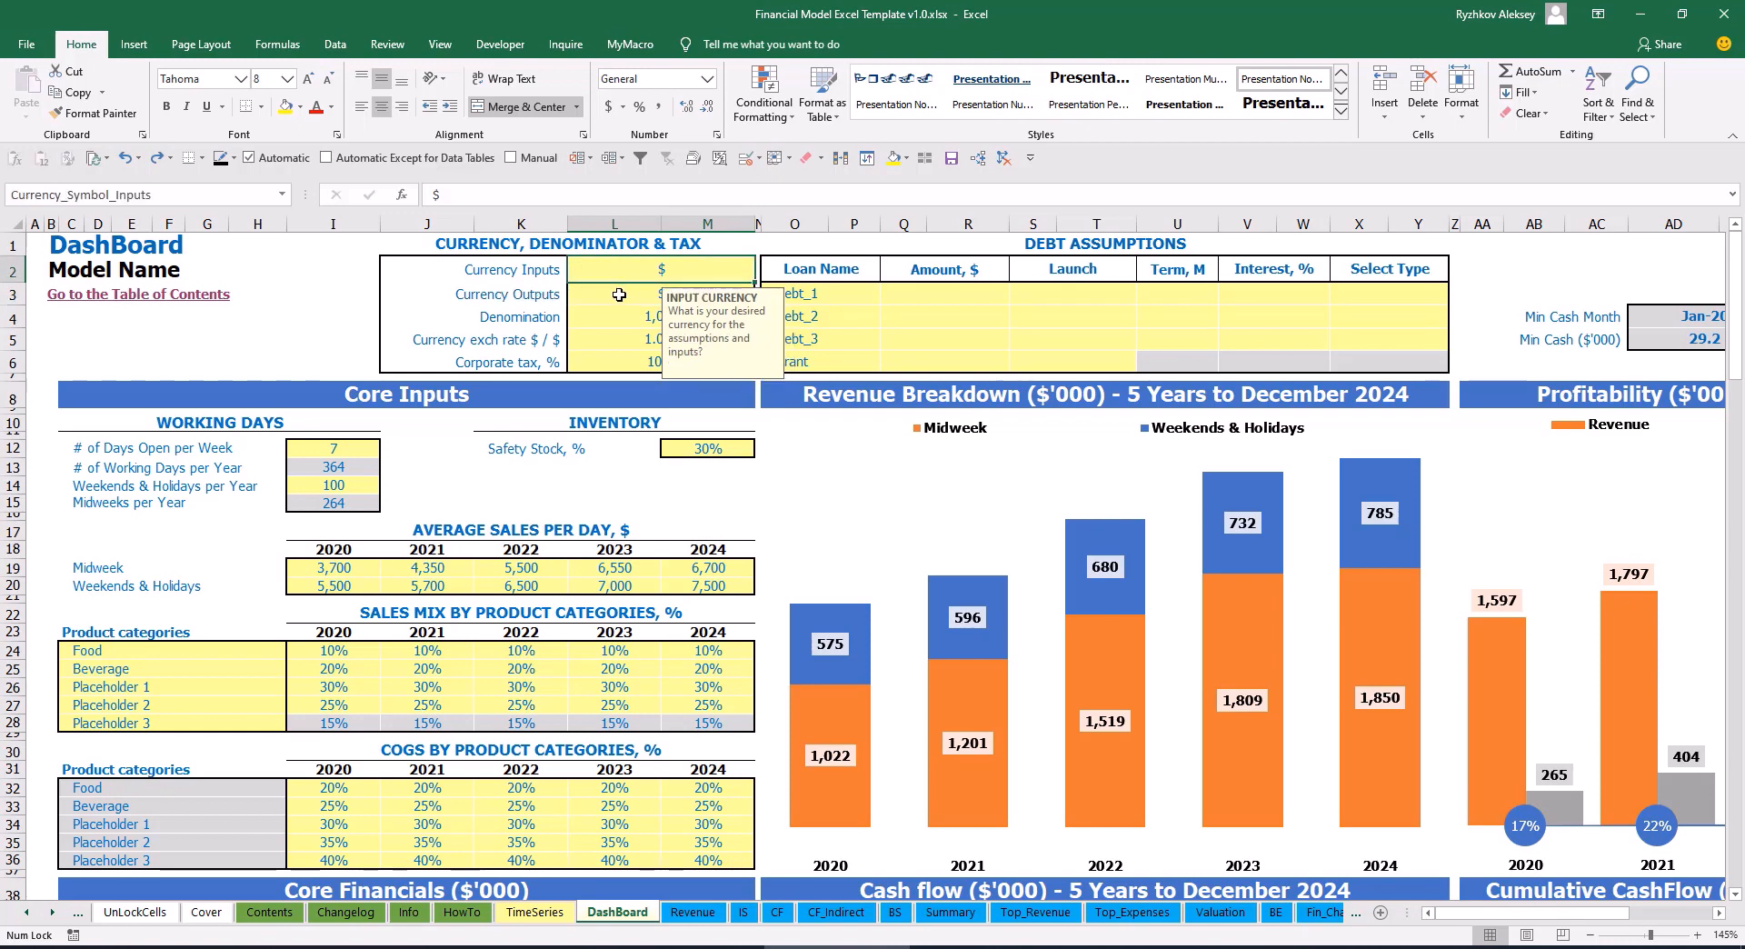
{"action": "left_click", "coordinate": [618, 295]}
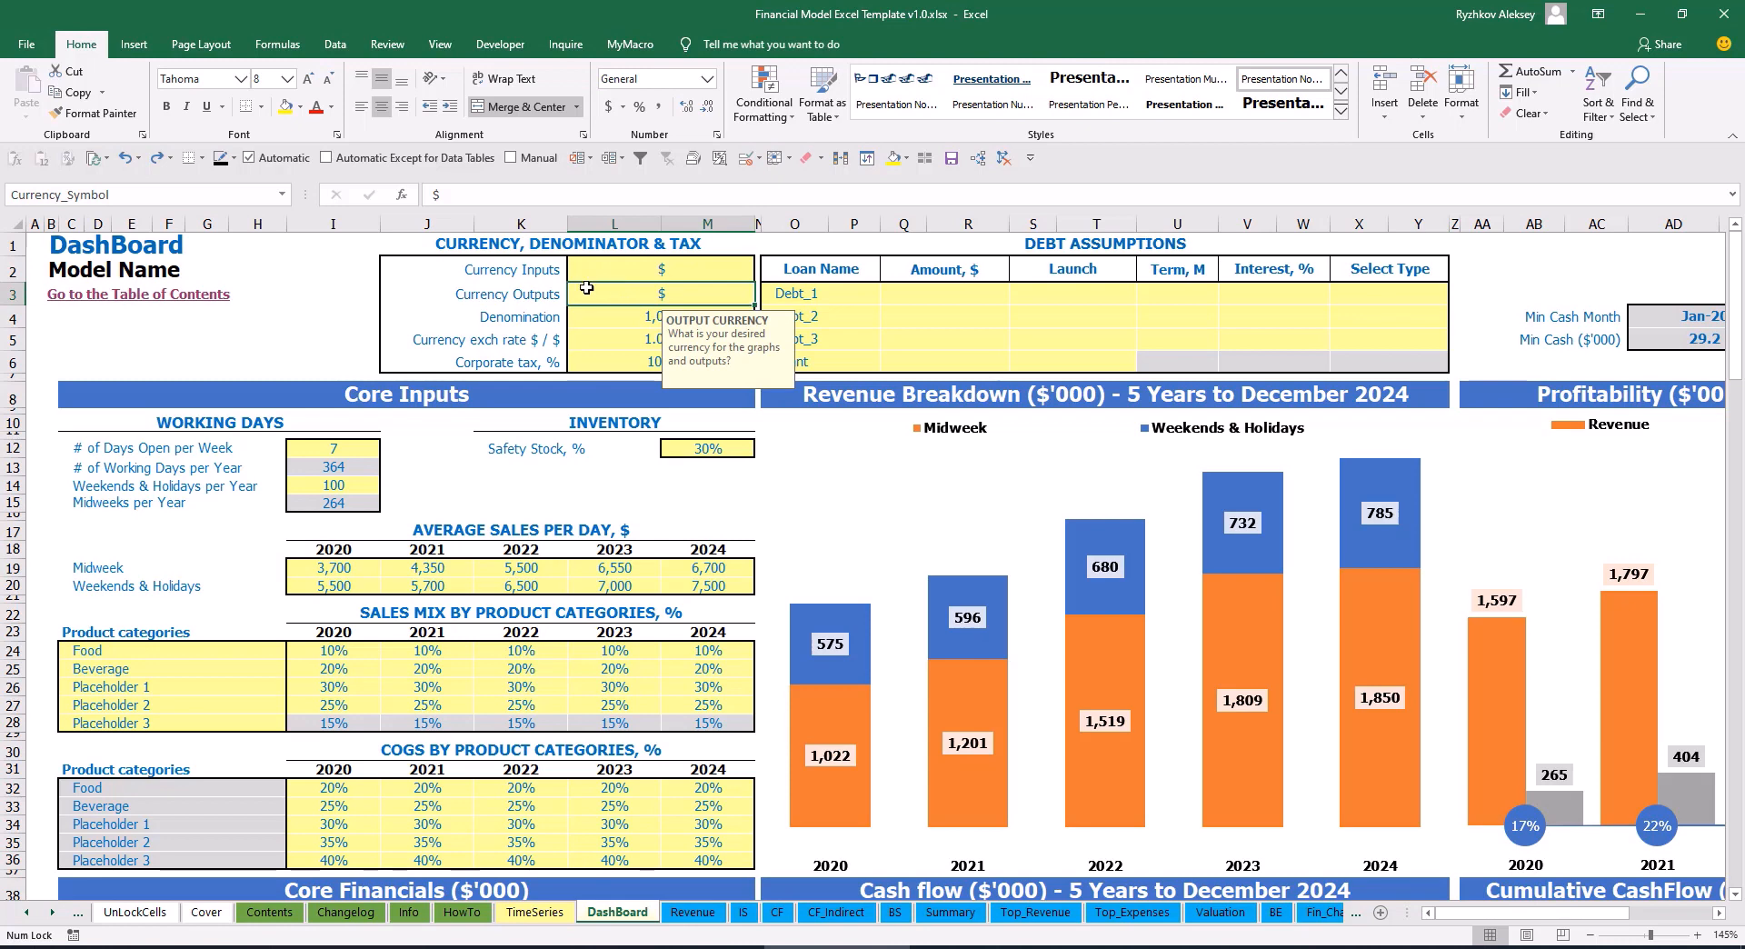
Set Currency Inputs to USD and Currency Outputs to EUR on the DashBoard sheet
{"action": "left_click", "coordinate": [643, 271]}
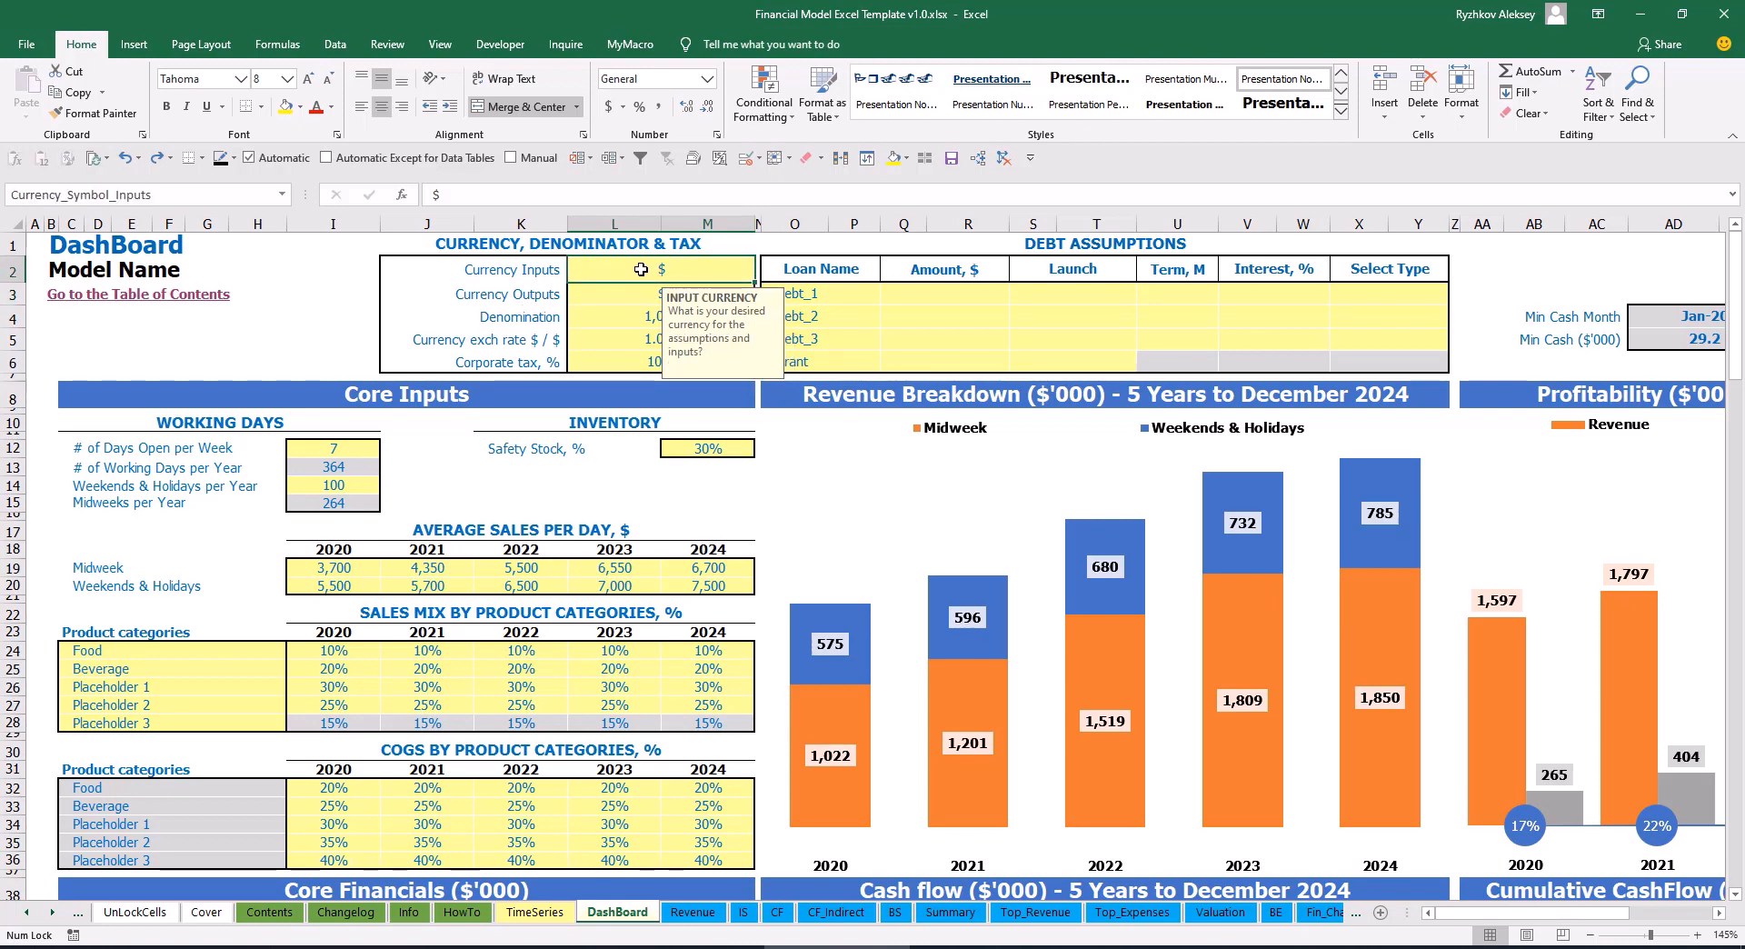
{"action": "type", "text": "USD"}
{"action": "key", "text": "Return"}
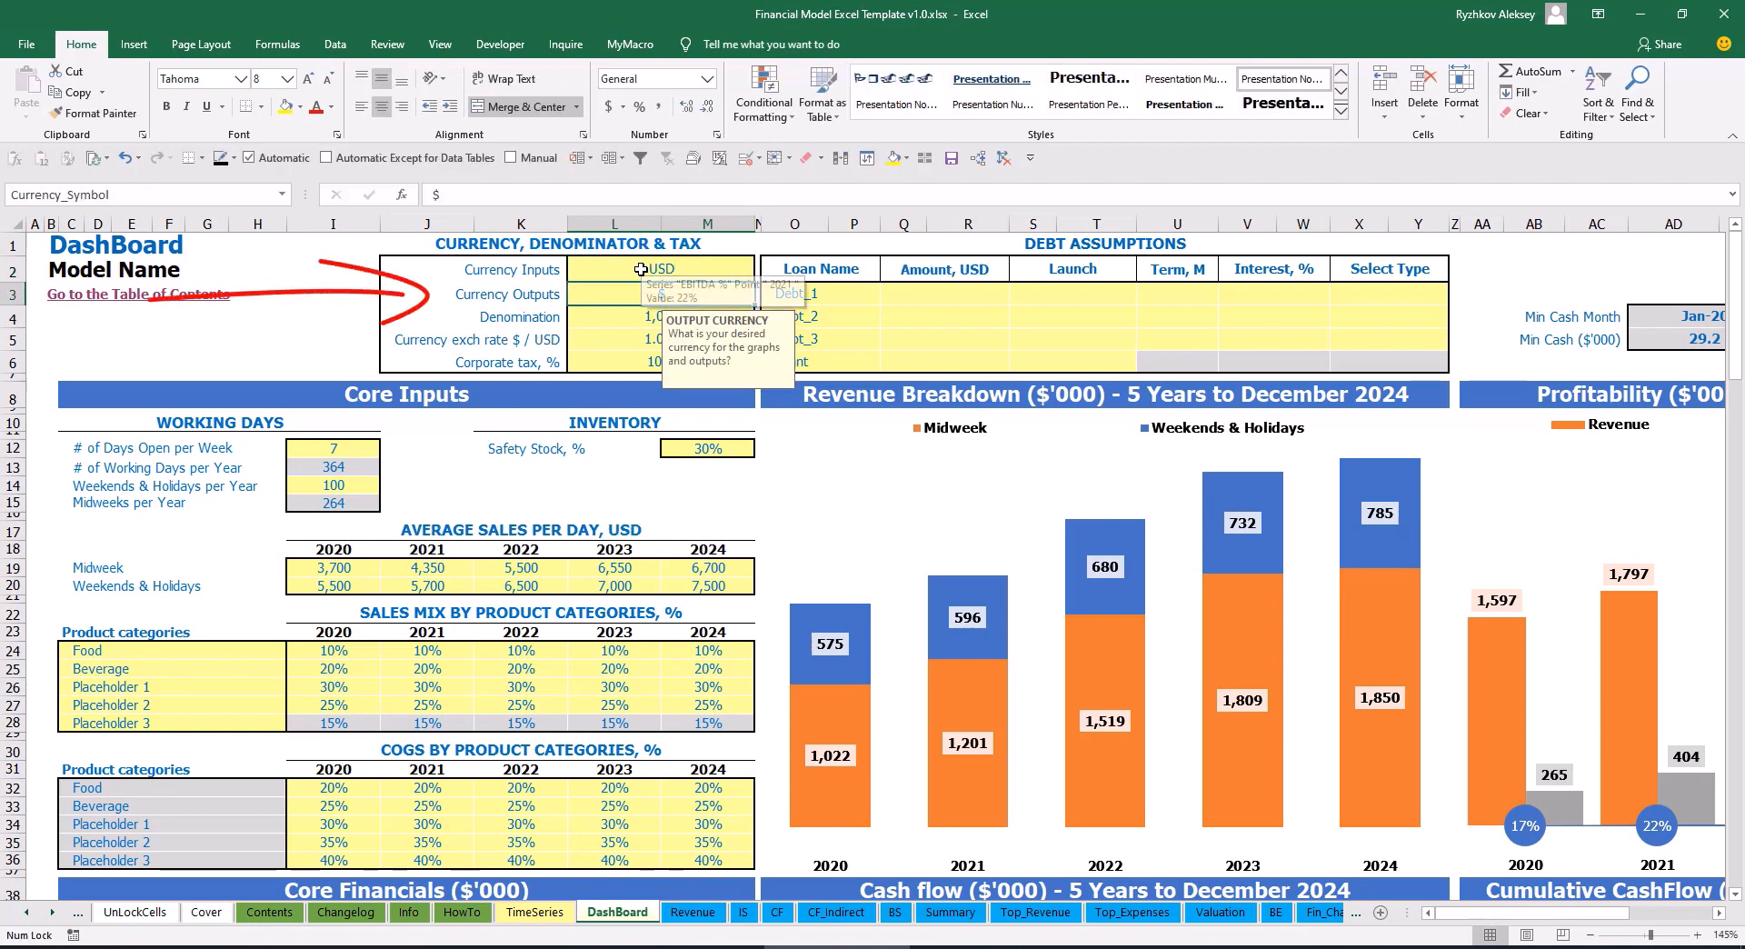
{"action": "type", "text": "EUR"}
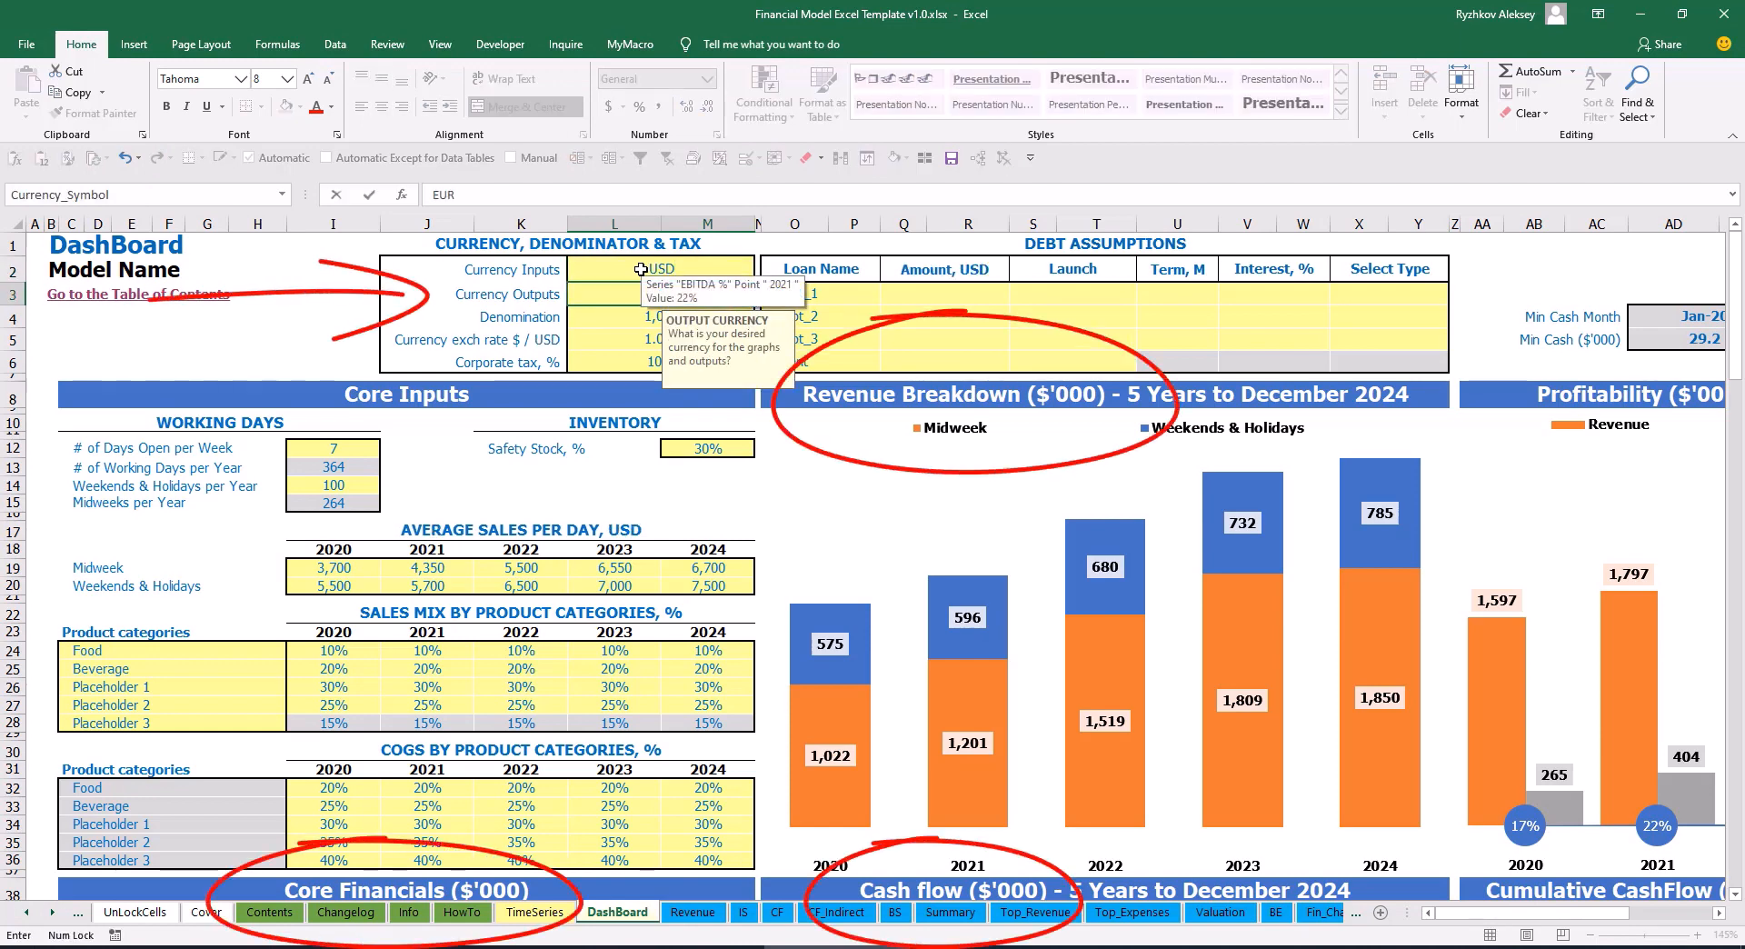
{"action": "key", "text": "Return"}
{"action": "key", "text": "Down"}
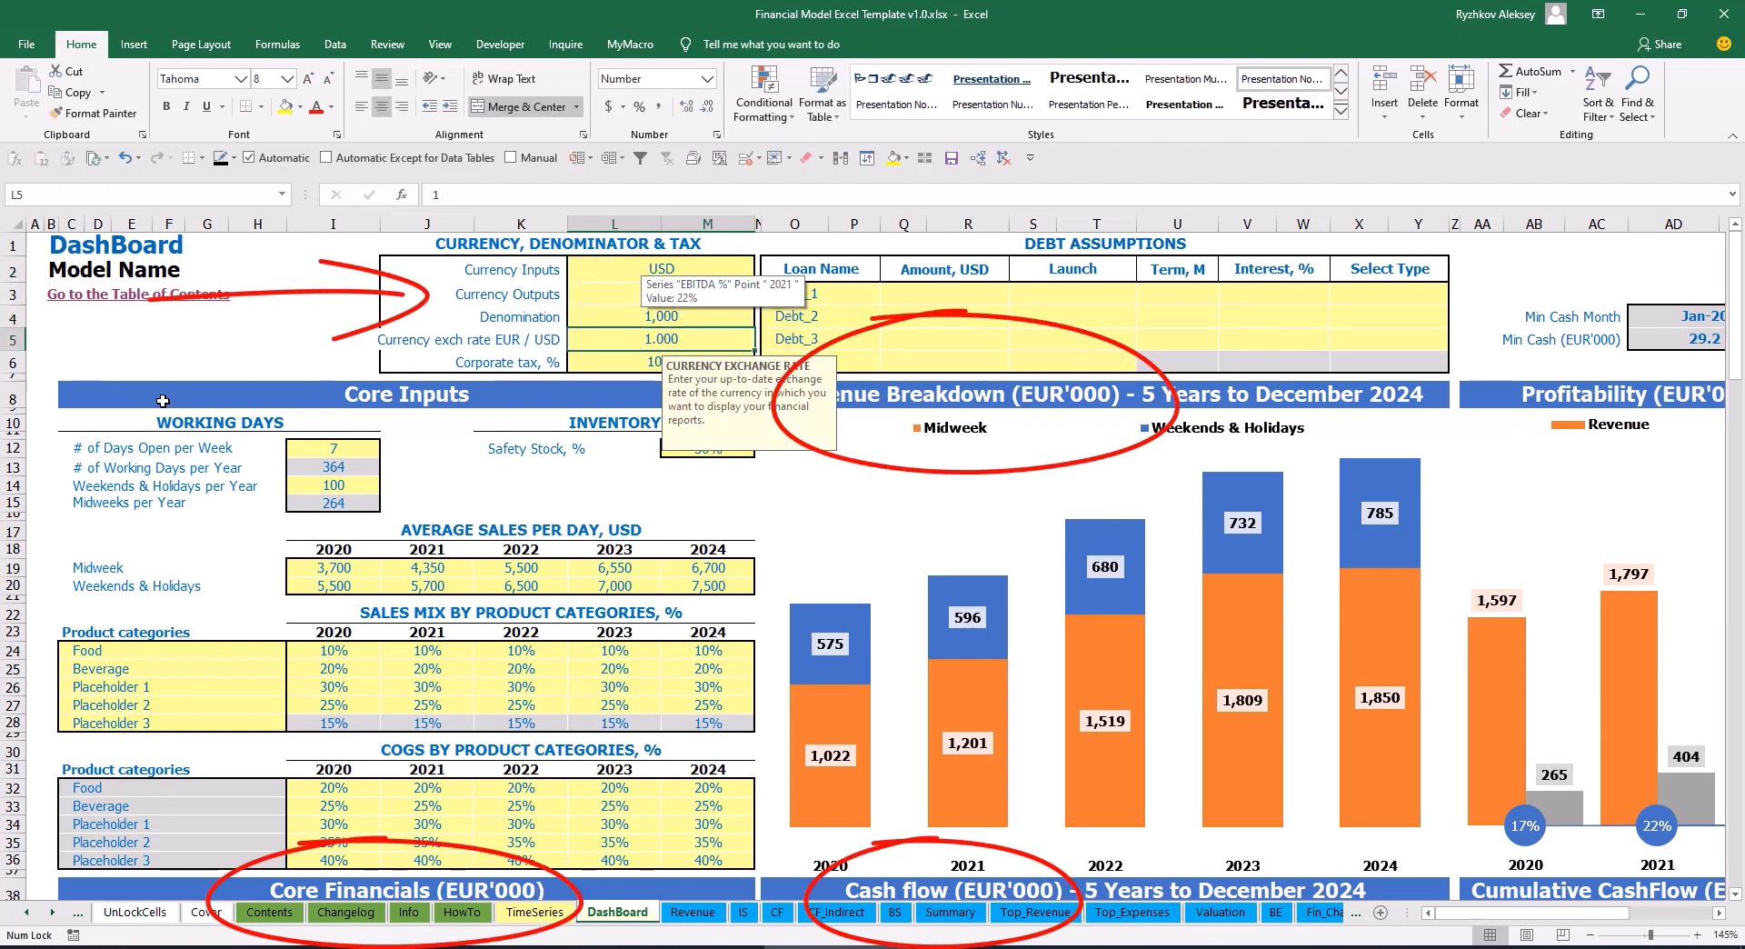
Set the EUR / USD currency exchange rate to 1.2 on the DashBoard sheet
{"action": "left_click", "coordinate": [345, 295]}
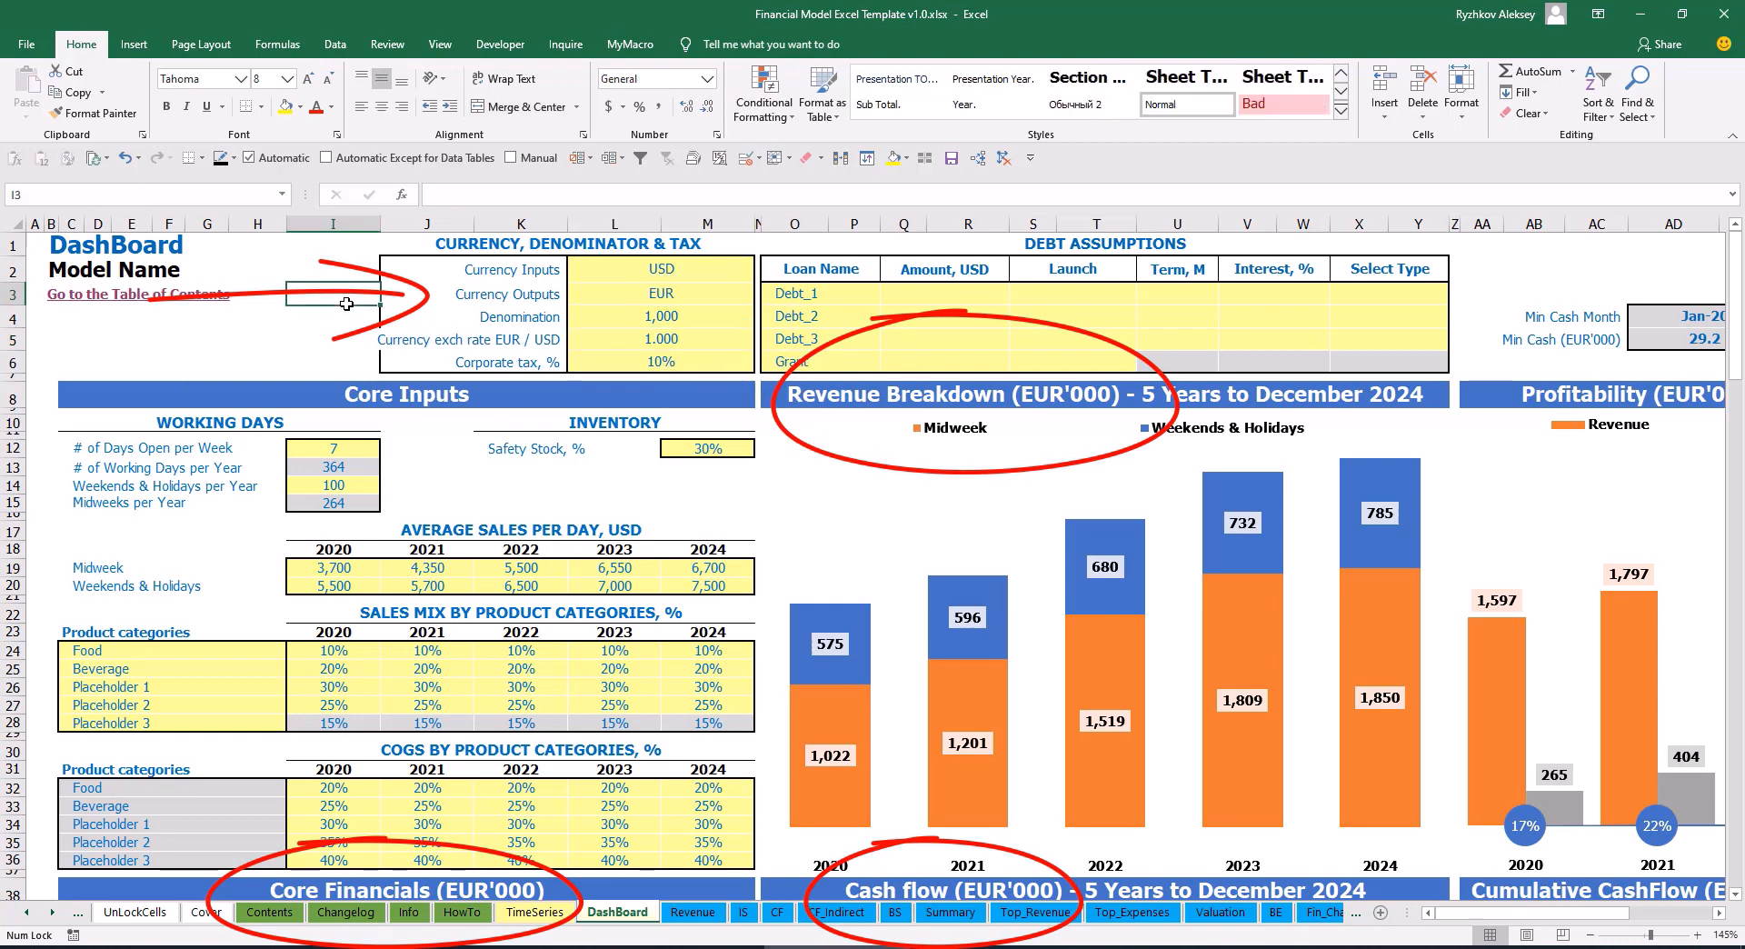
{"action": "left_click", "coordinate": [651, 338]}
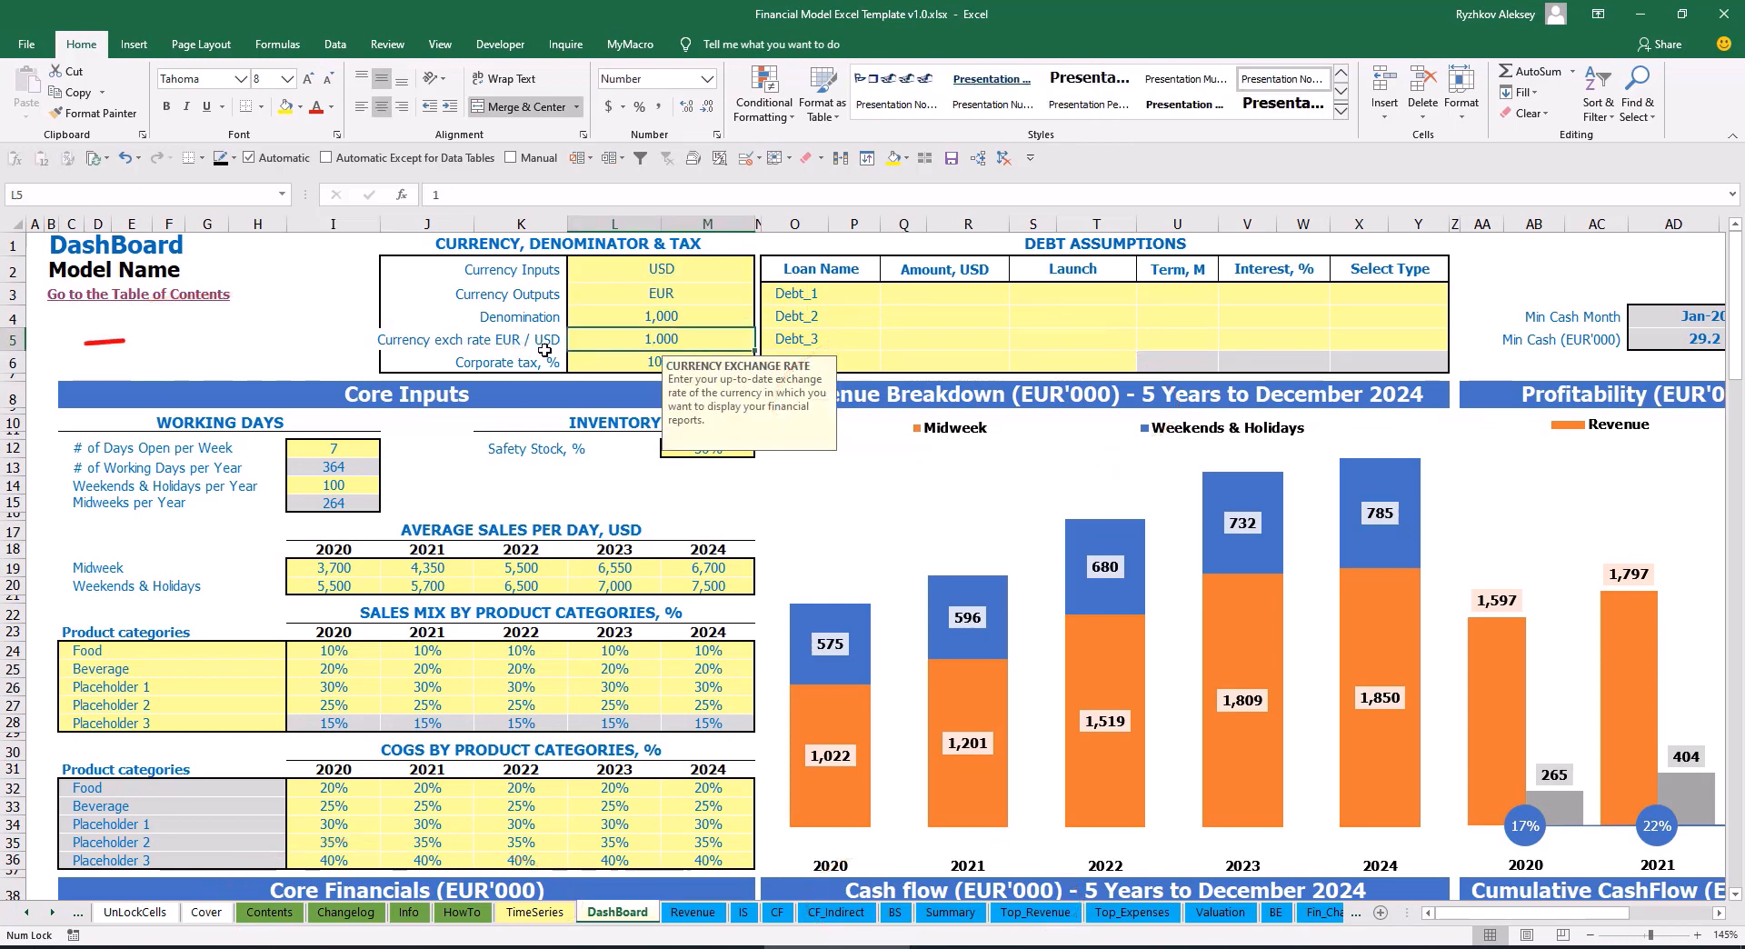
{"action": "type", "text": "1.2"}
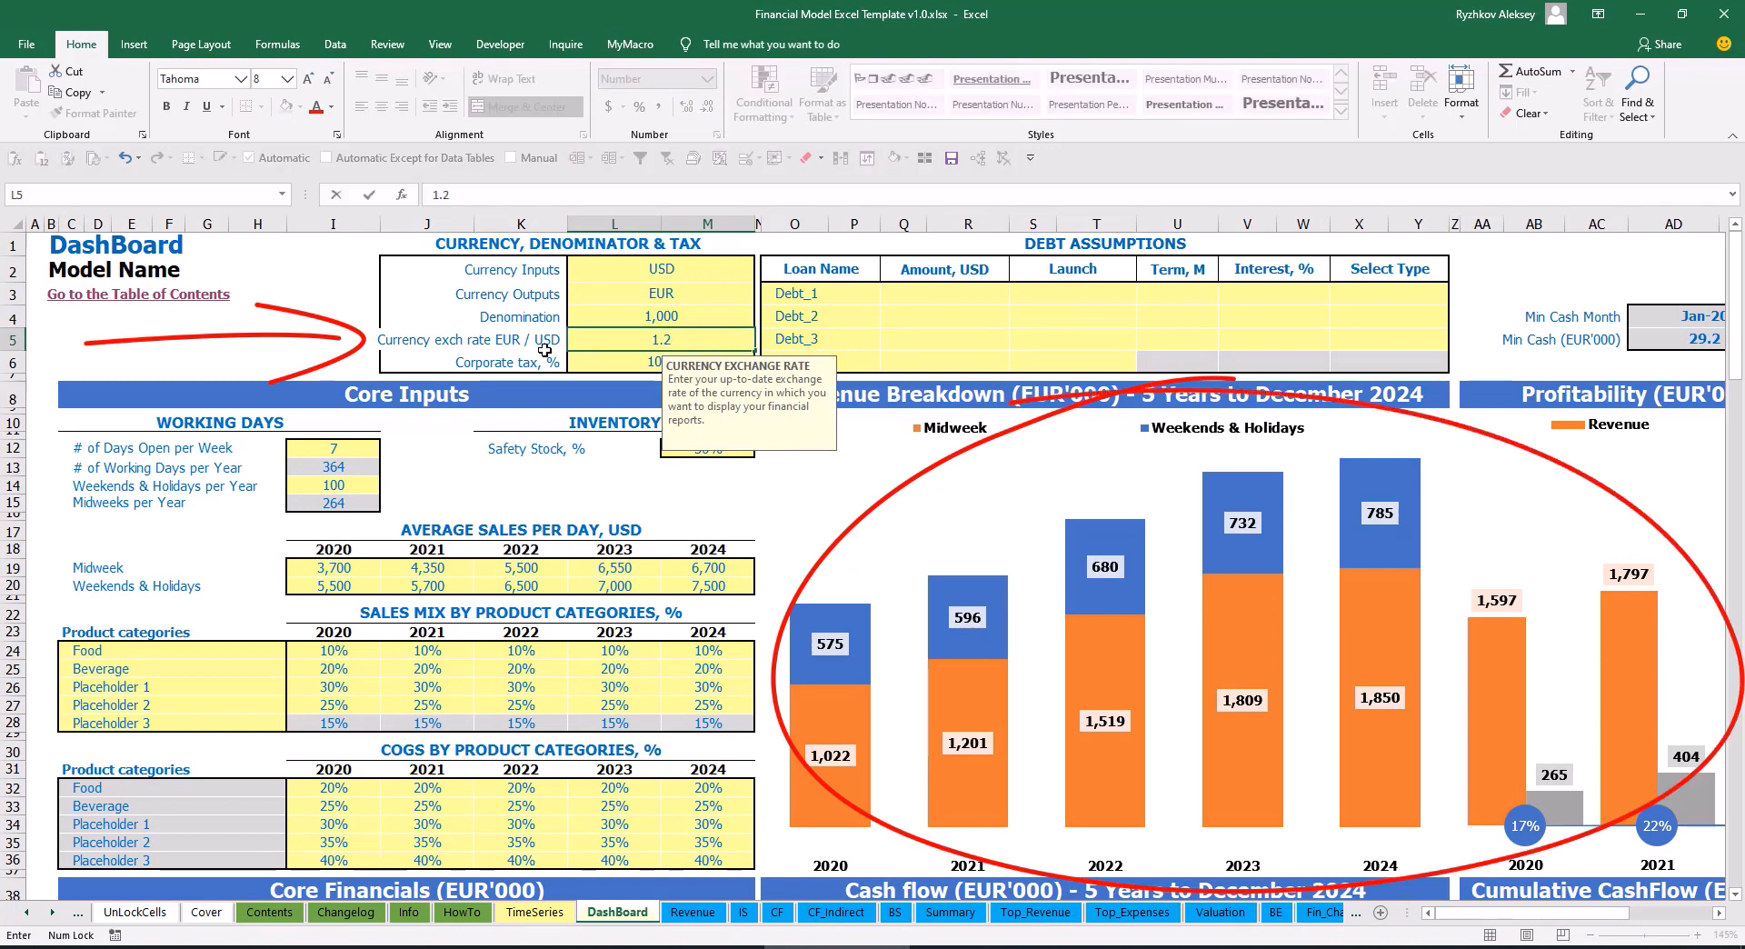
{"action": "key", "text": "Return"}
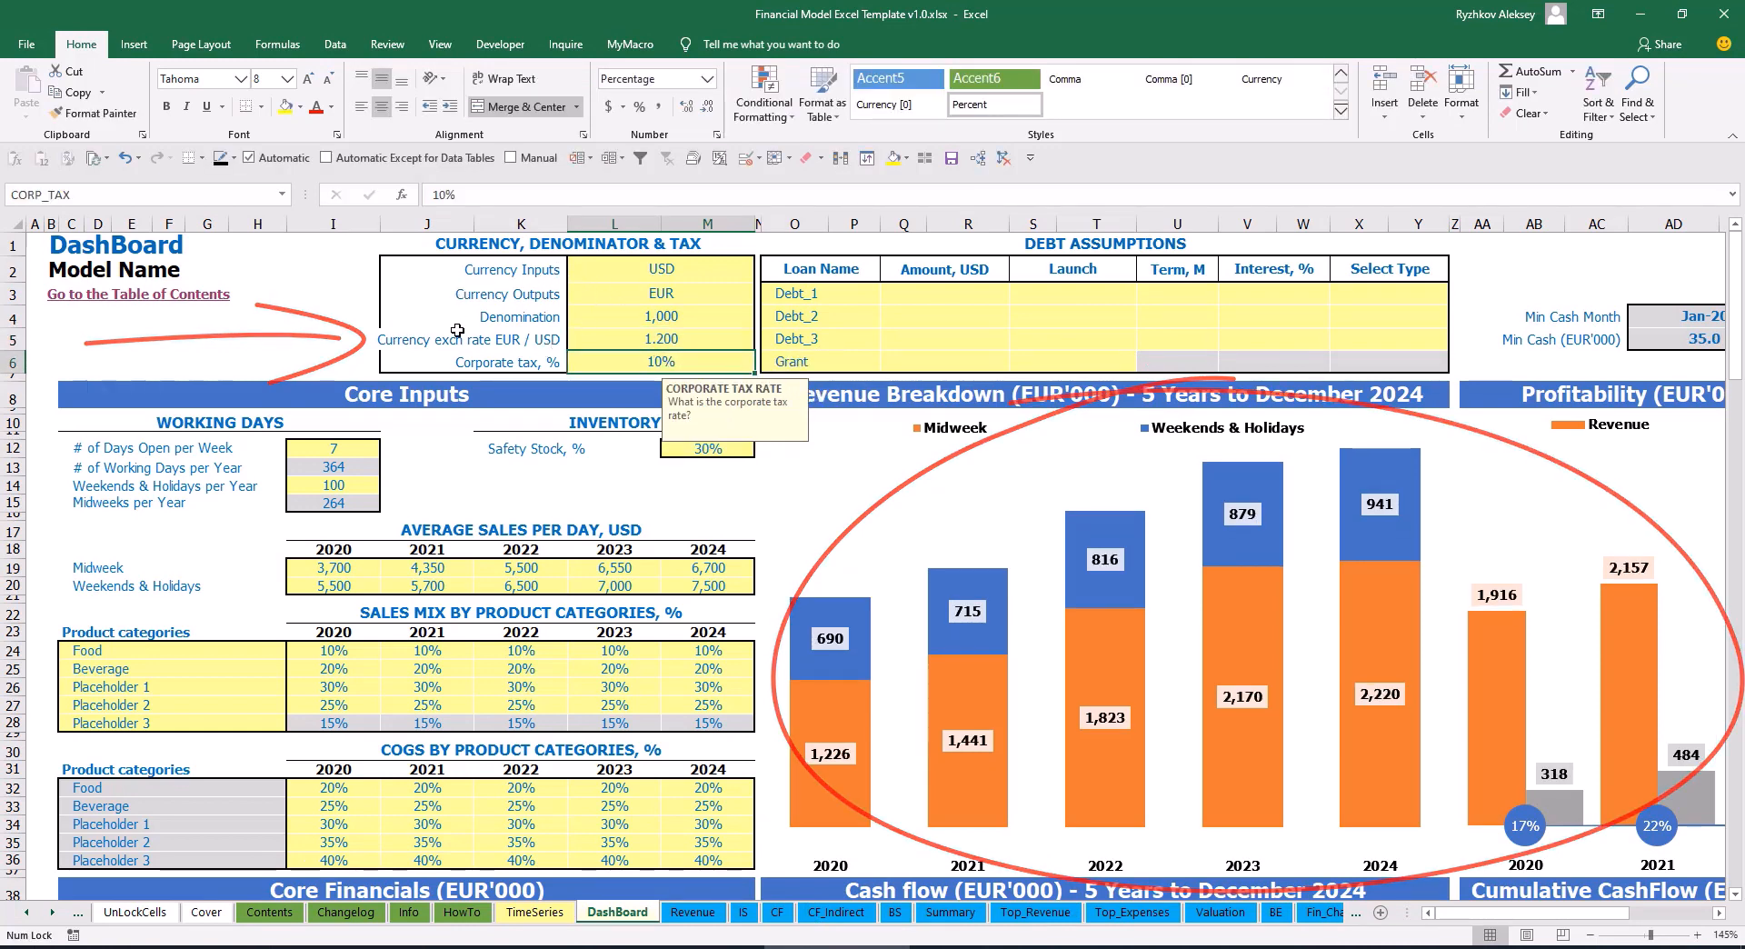
Review the Currency Inputs, Currency Outputs and exchange rate settings on the DashBoard sheet
{"action": "key", "text": "Up"}
{"action": "key", "text": "Up"}
{"action": "key", "text": "Up"}
{"action": "key", "text": "Up"}
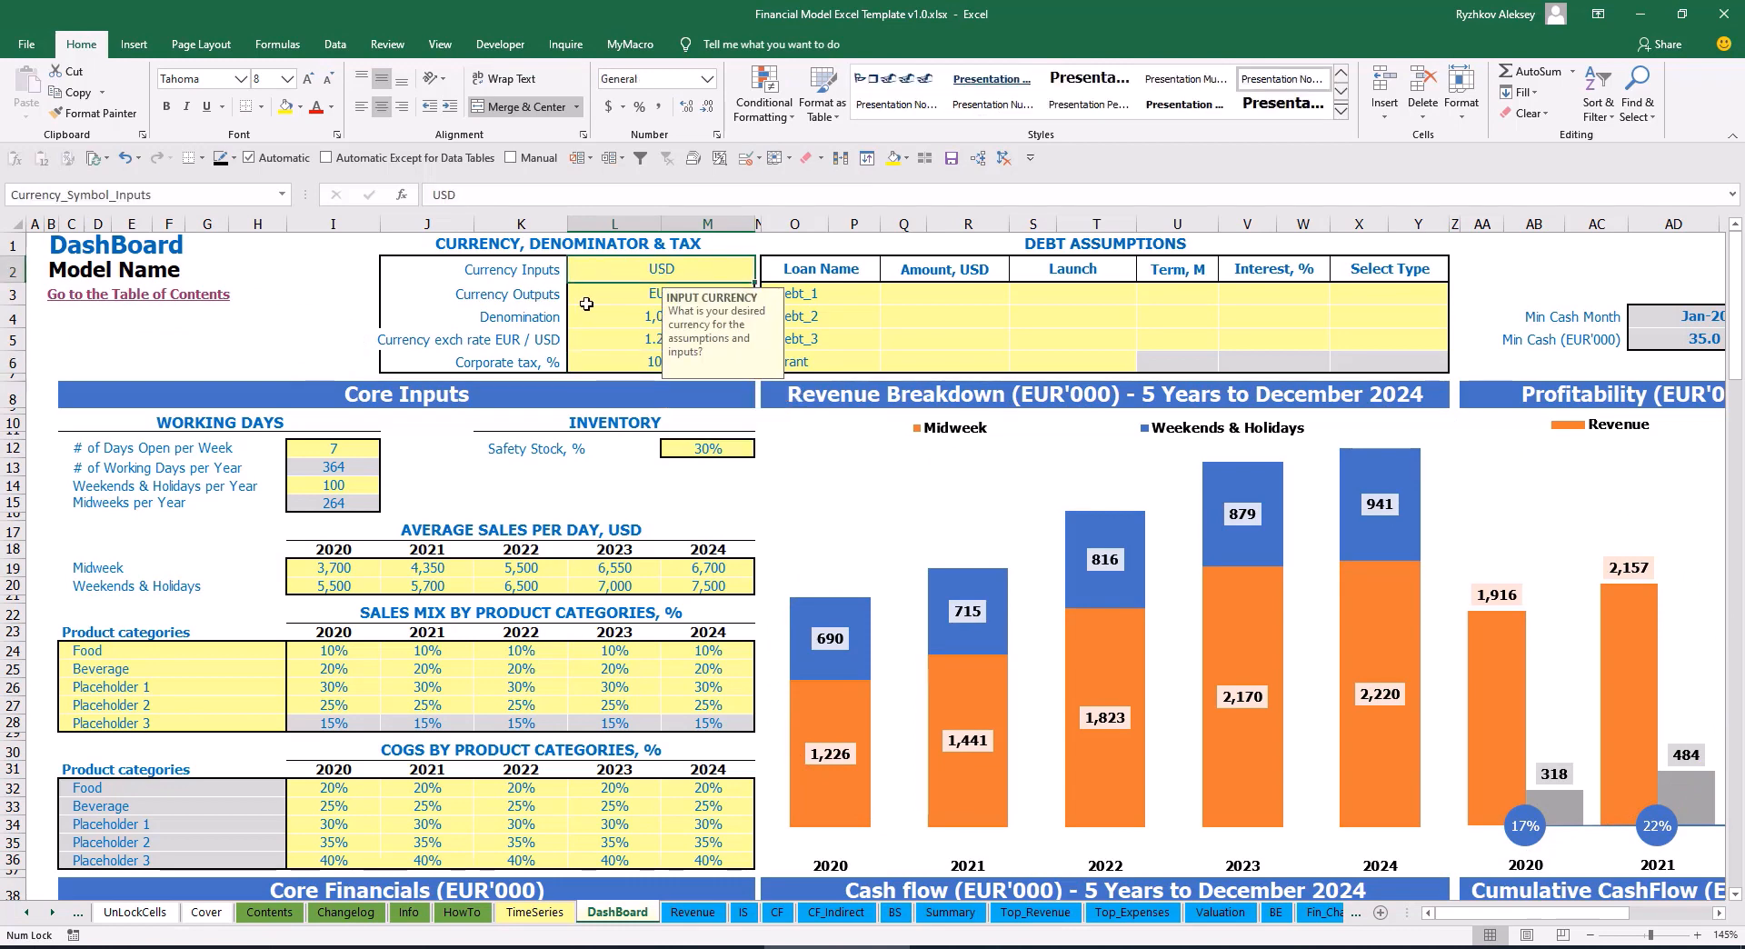
{"action": "left_click", "coordinate": [613, 295]}
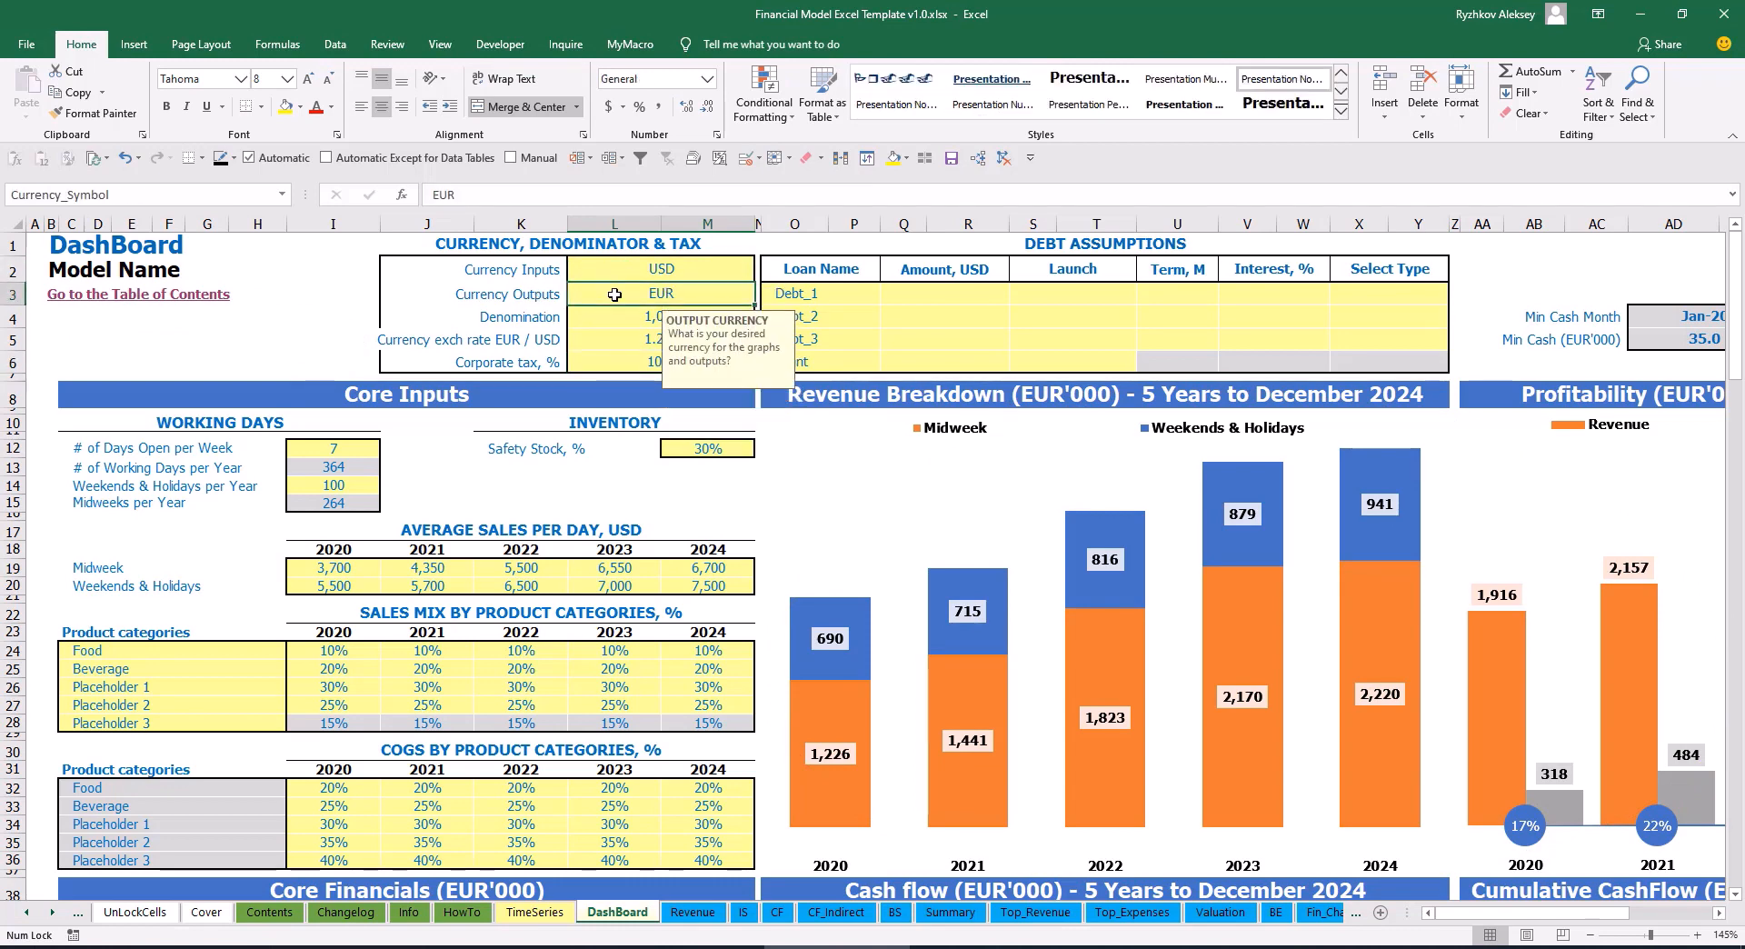
{"action": "left_click", "coordinate": [595, 339]}
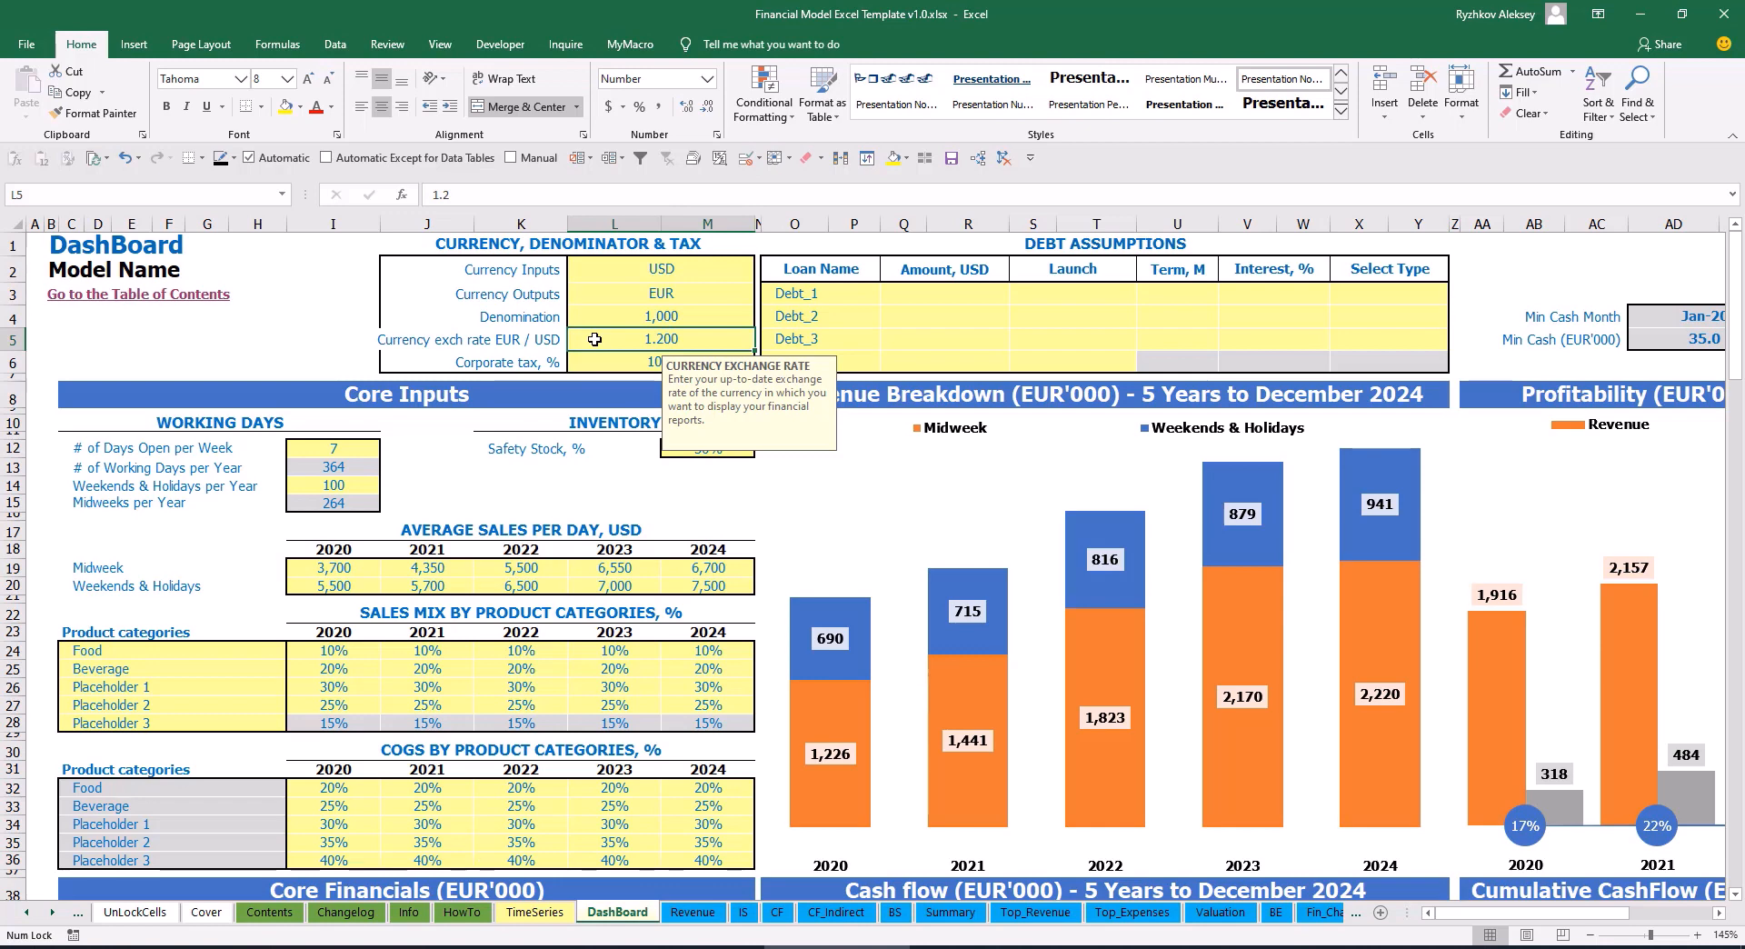
Inspect the Denomination setting and the five-year Income Statement heading on the Summary sheet
{"action": "left_click", "coordinate": [625, 315]}
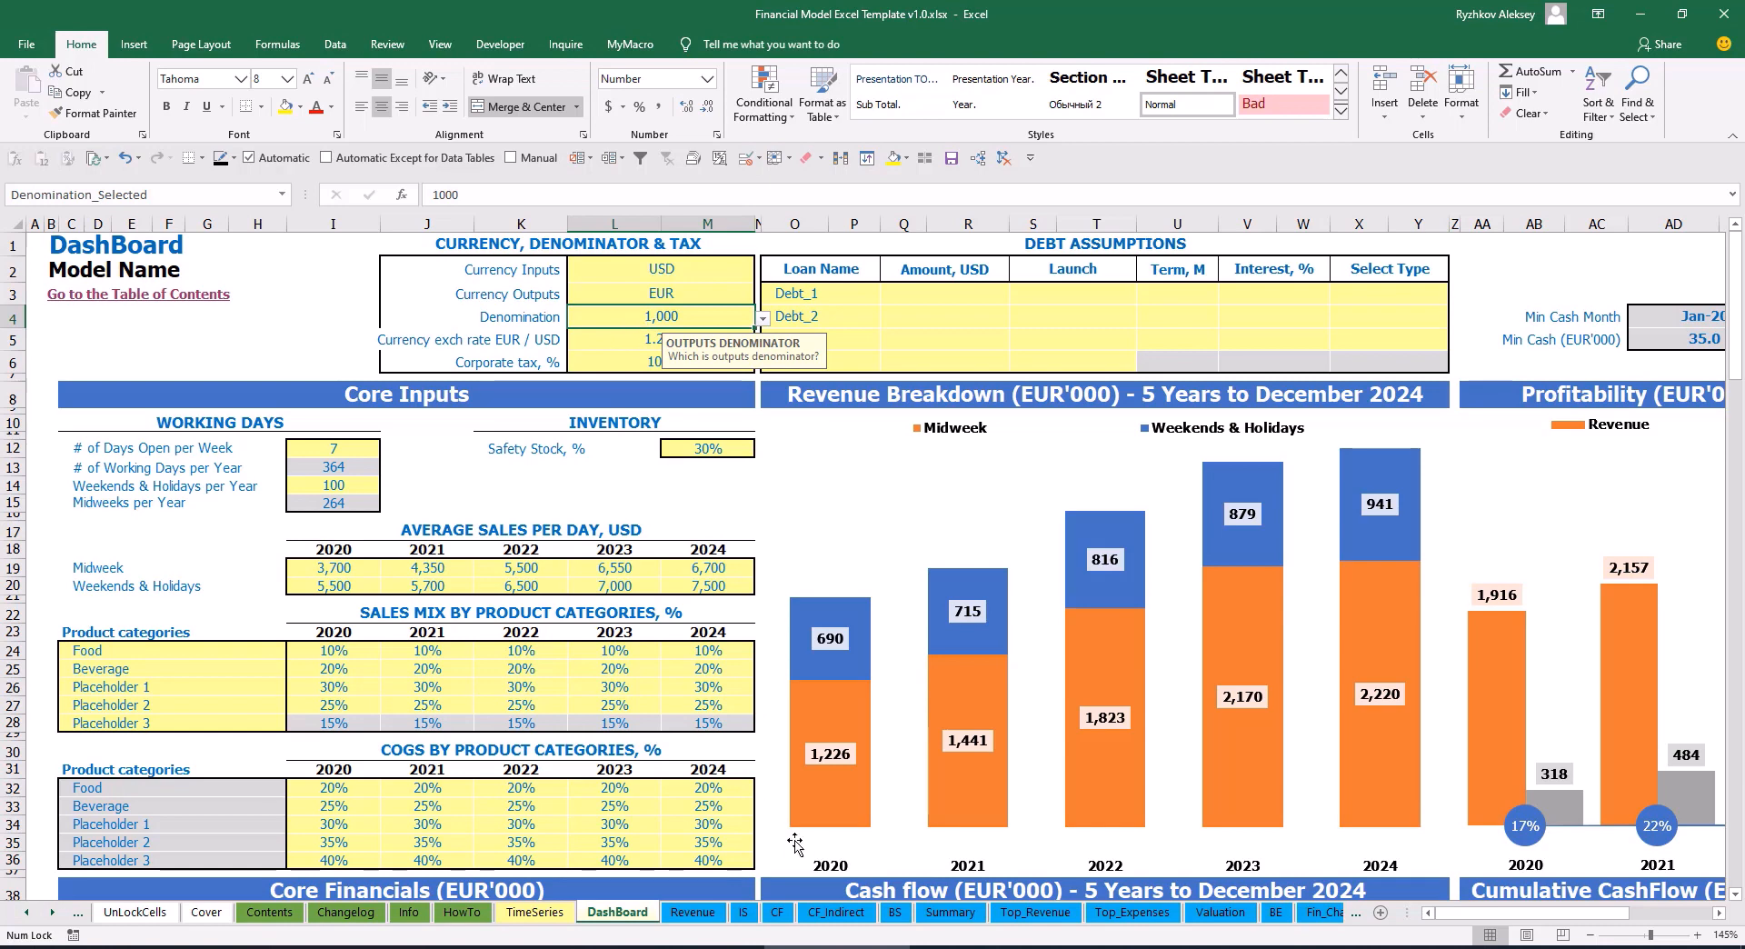
{"action": "left_click", "coordinate": [949, 911]}
{"action": "left_click", "coordinate": [288, 308]}
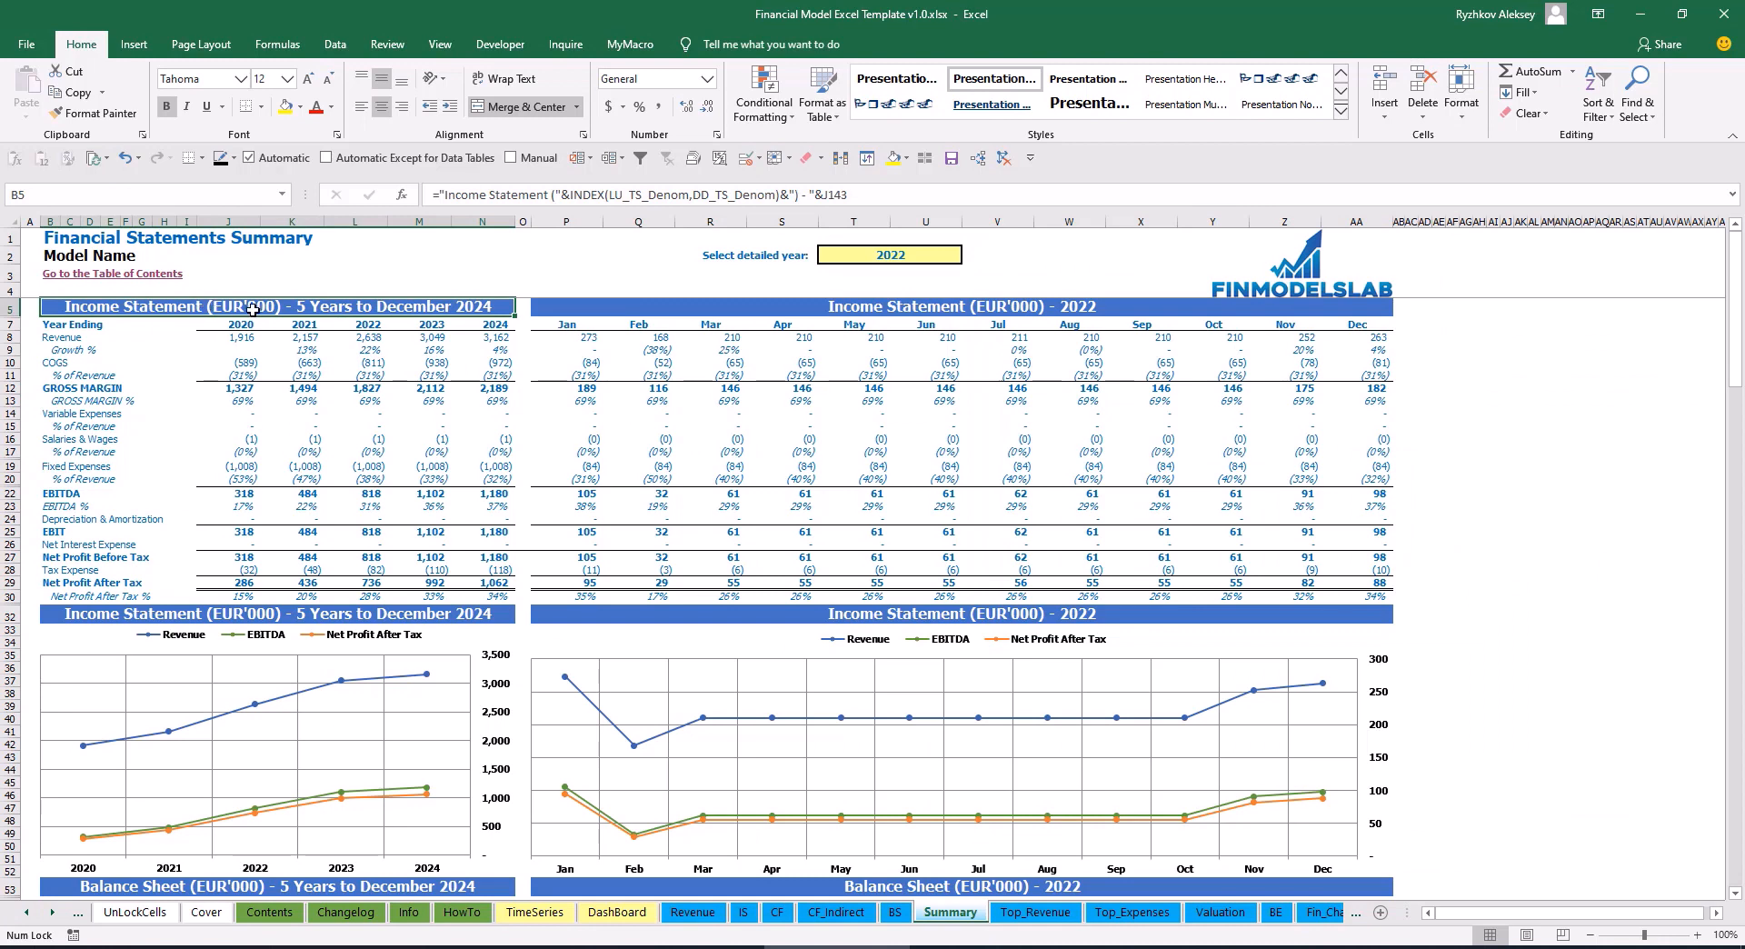
Set the Denomination to 1,000,000 on the DashBoard sheet and check the Income Statement headings on the Summary sheet
{"action": "left_click", "coordinate": [622, 912]}
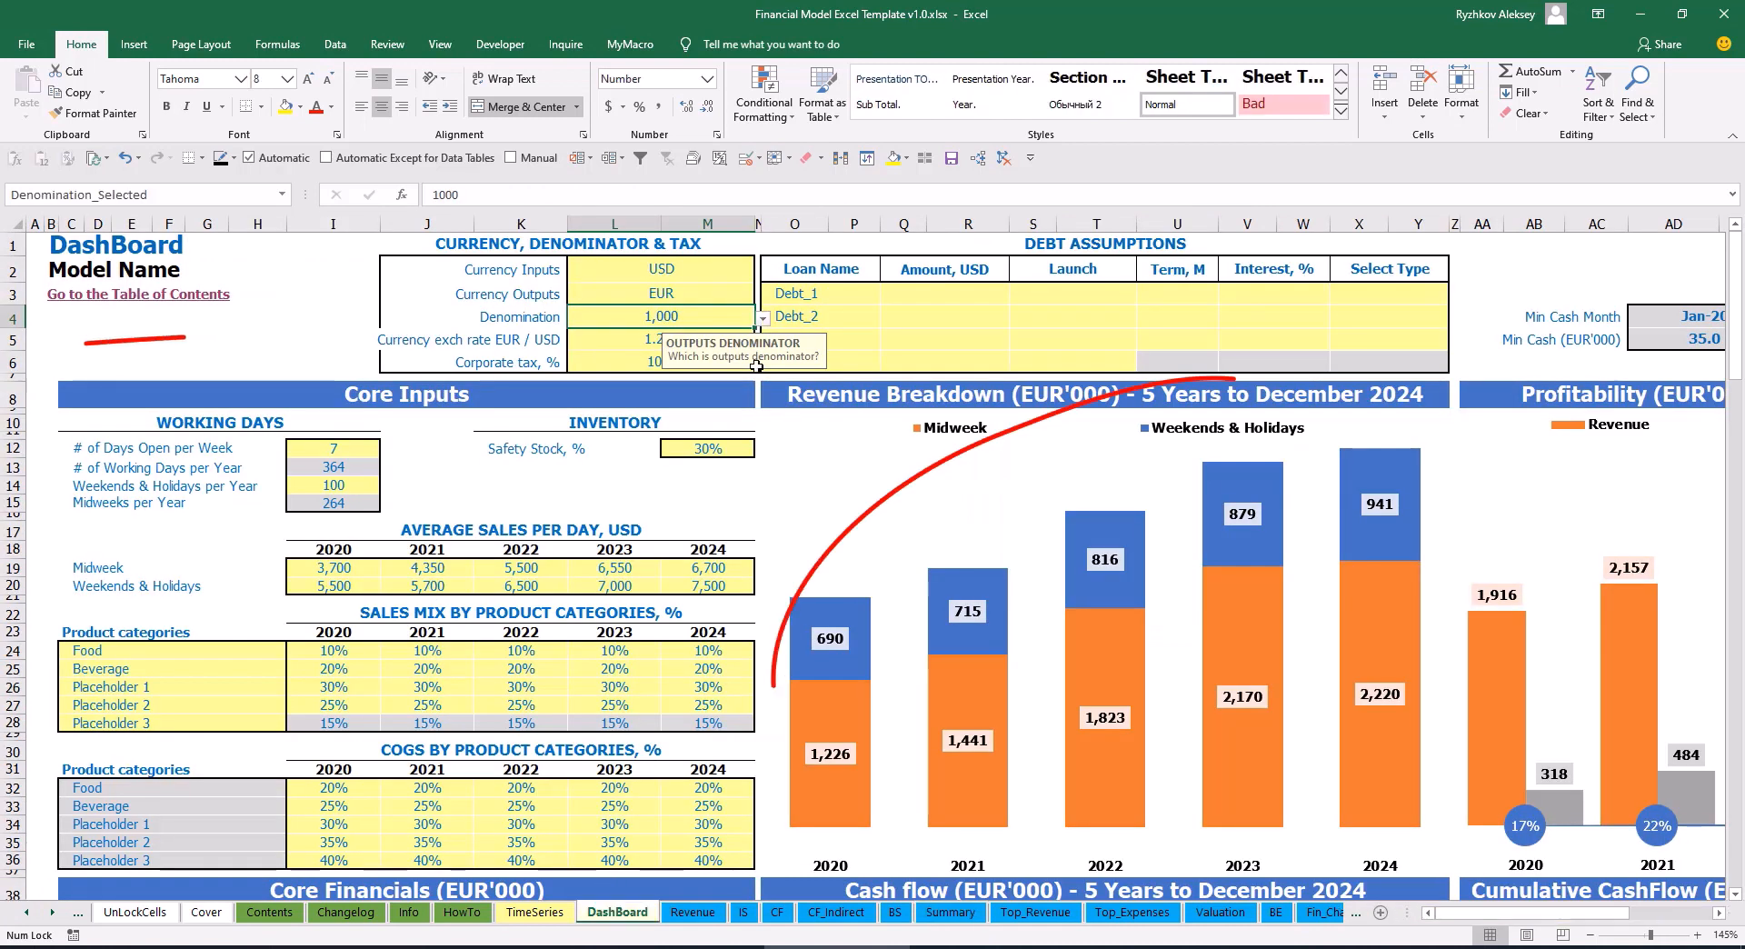
{"action": "left_click", "coordinate": [761, 317]}
{"action": "left_click", "coordinate": [671, 372]}
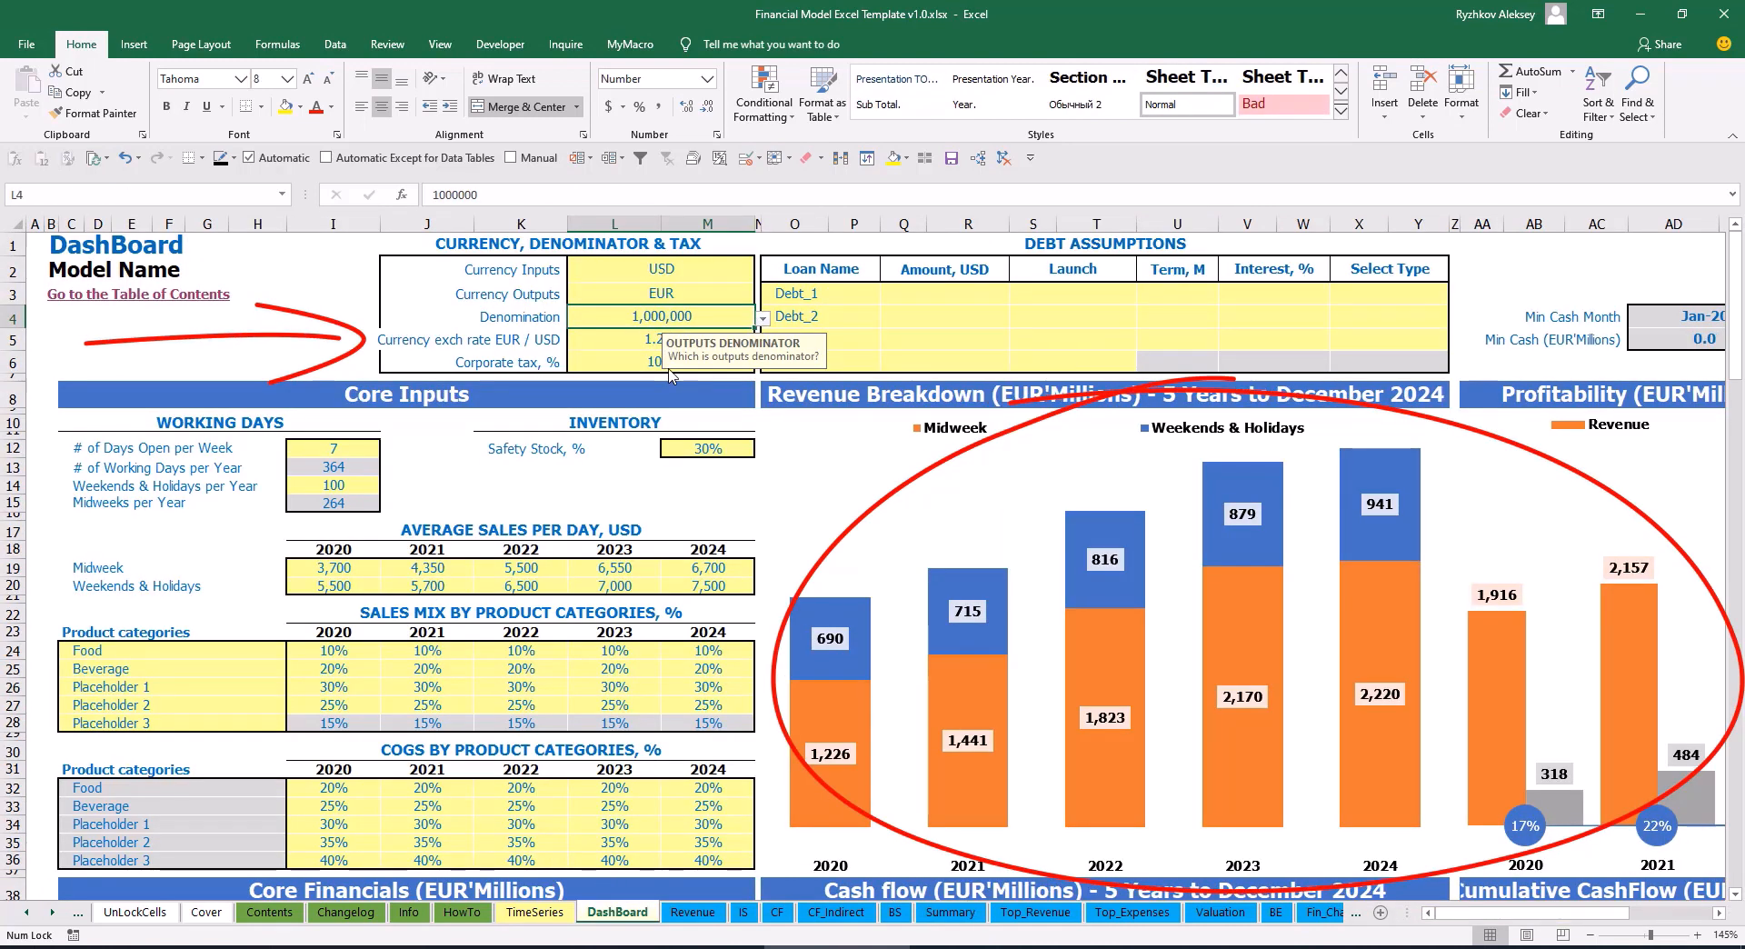
{"action": "left_click", "coordinate": [948, 910]}
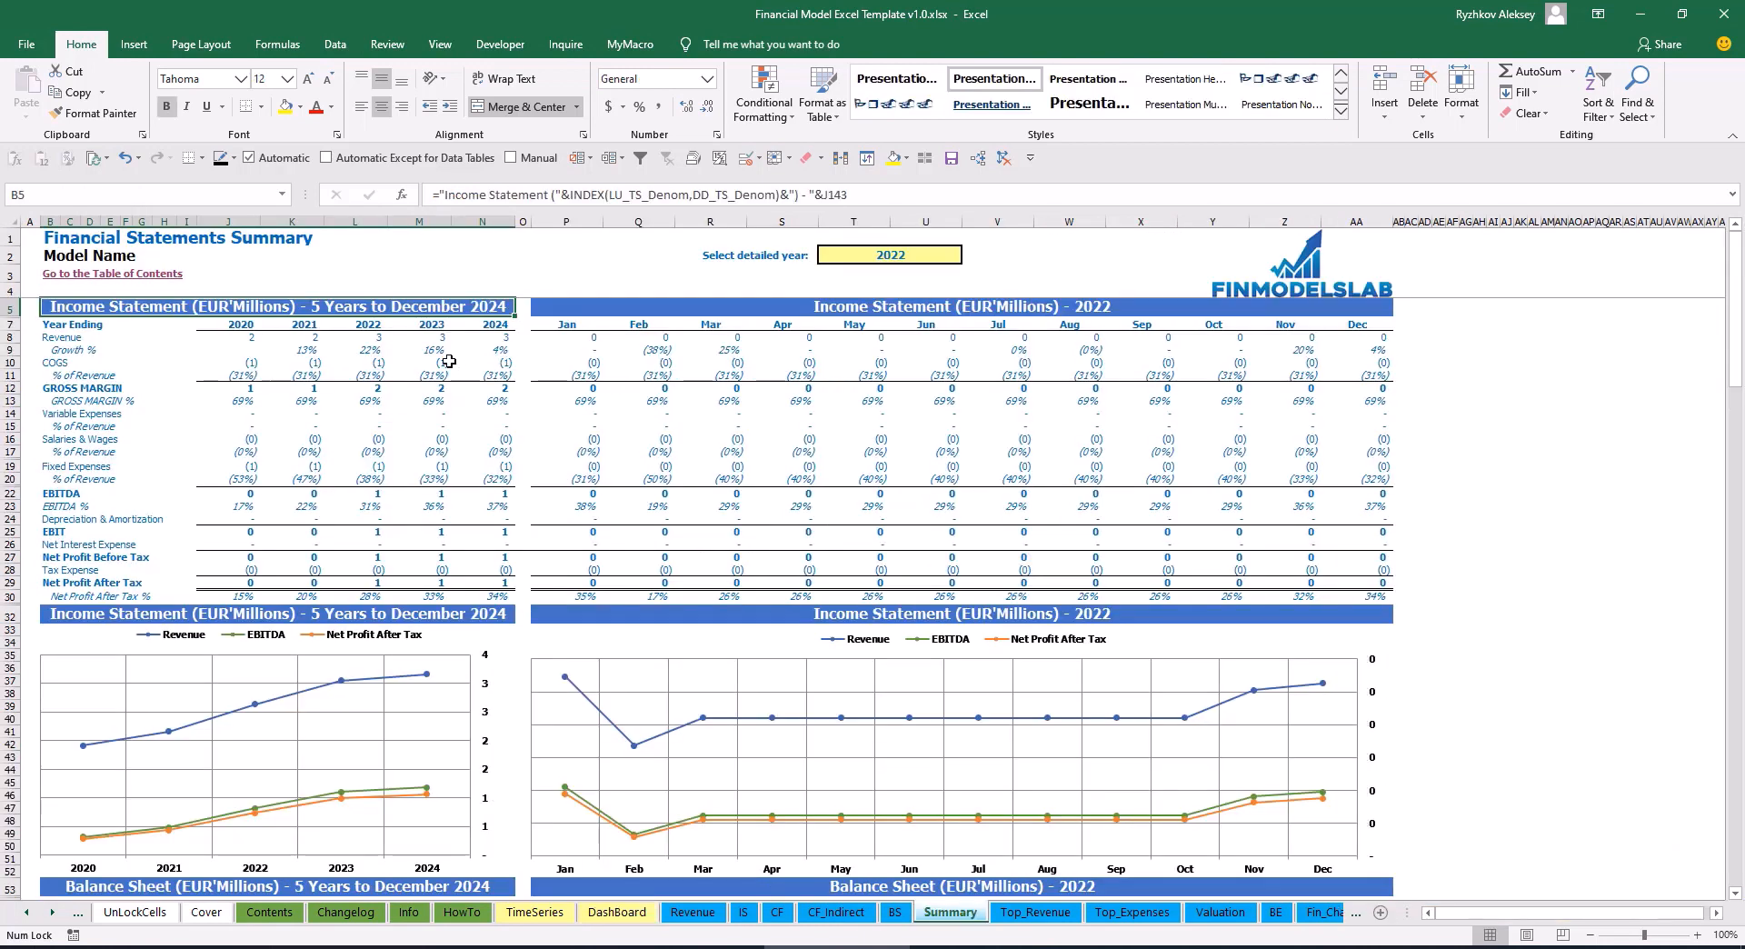
{"action": "left_click", "coordinate": [727, 306]}
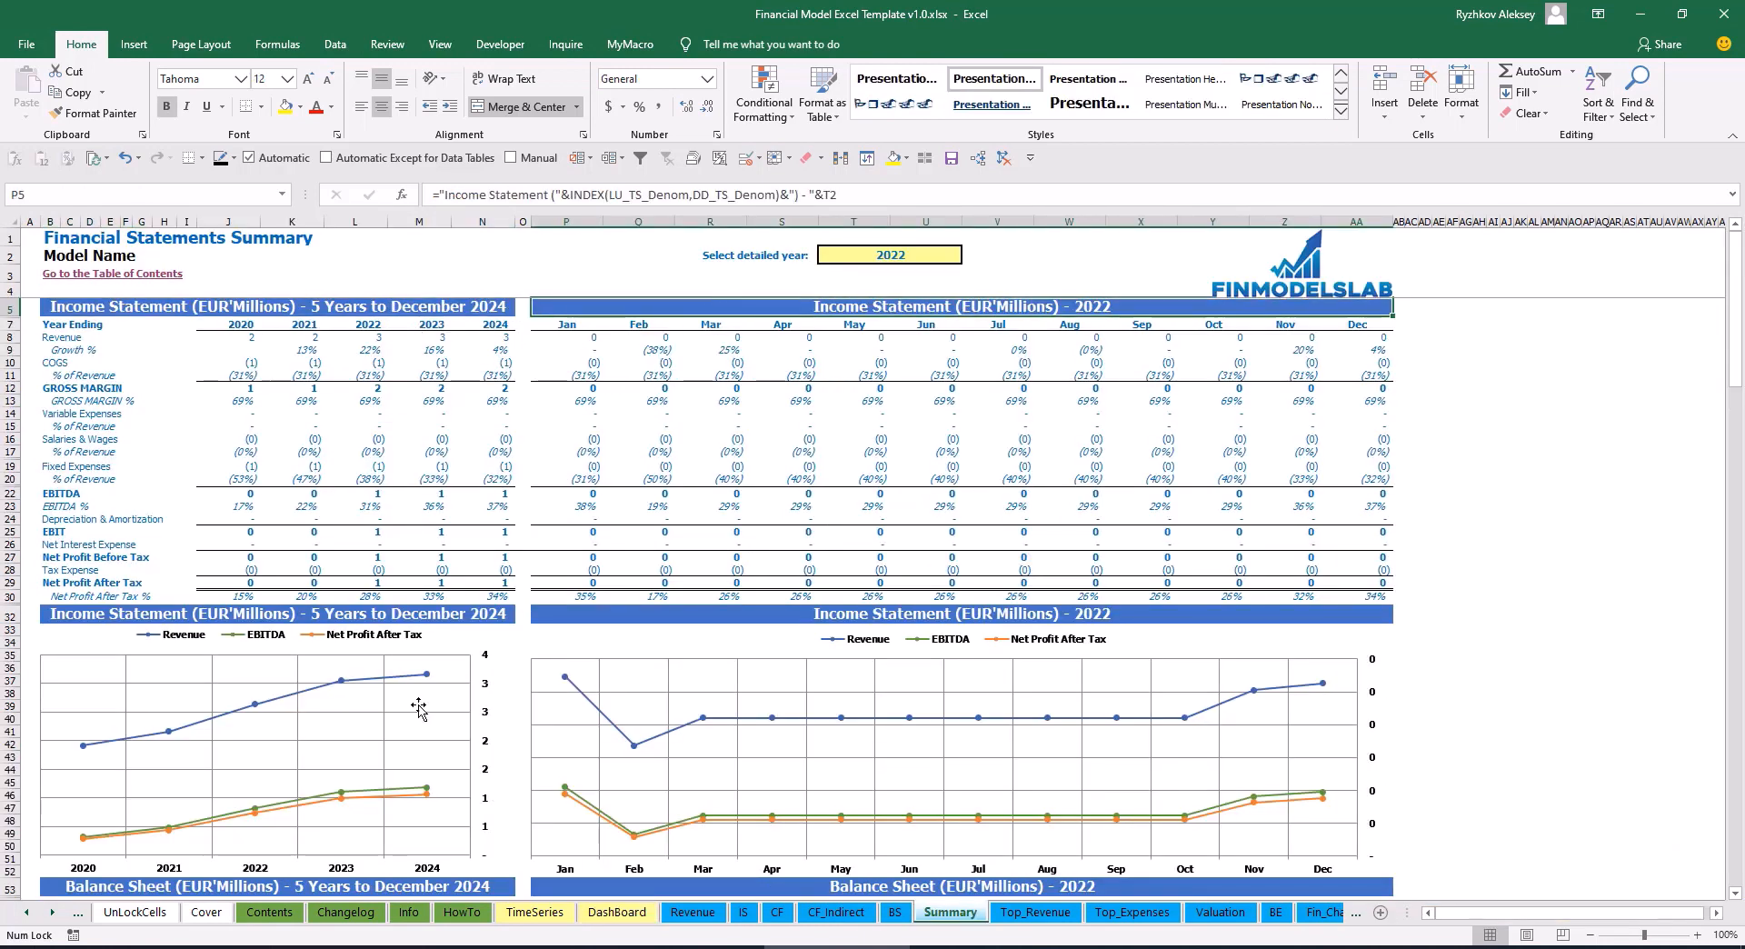
Set the Denomination to 1 on the DashBoard sheet and check the Income Statement on the Summary sheet
{"action": "left_click", "coordinate": [616, 911]}
{"action": "left_click", "coordinate": [762, 318]}
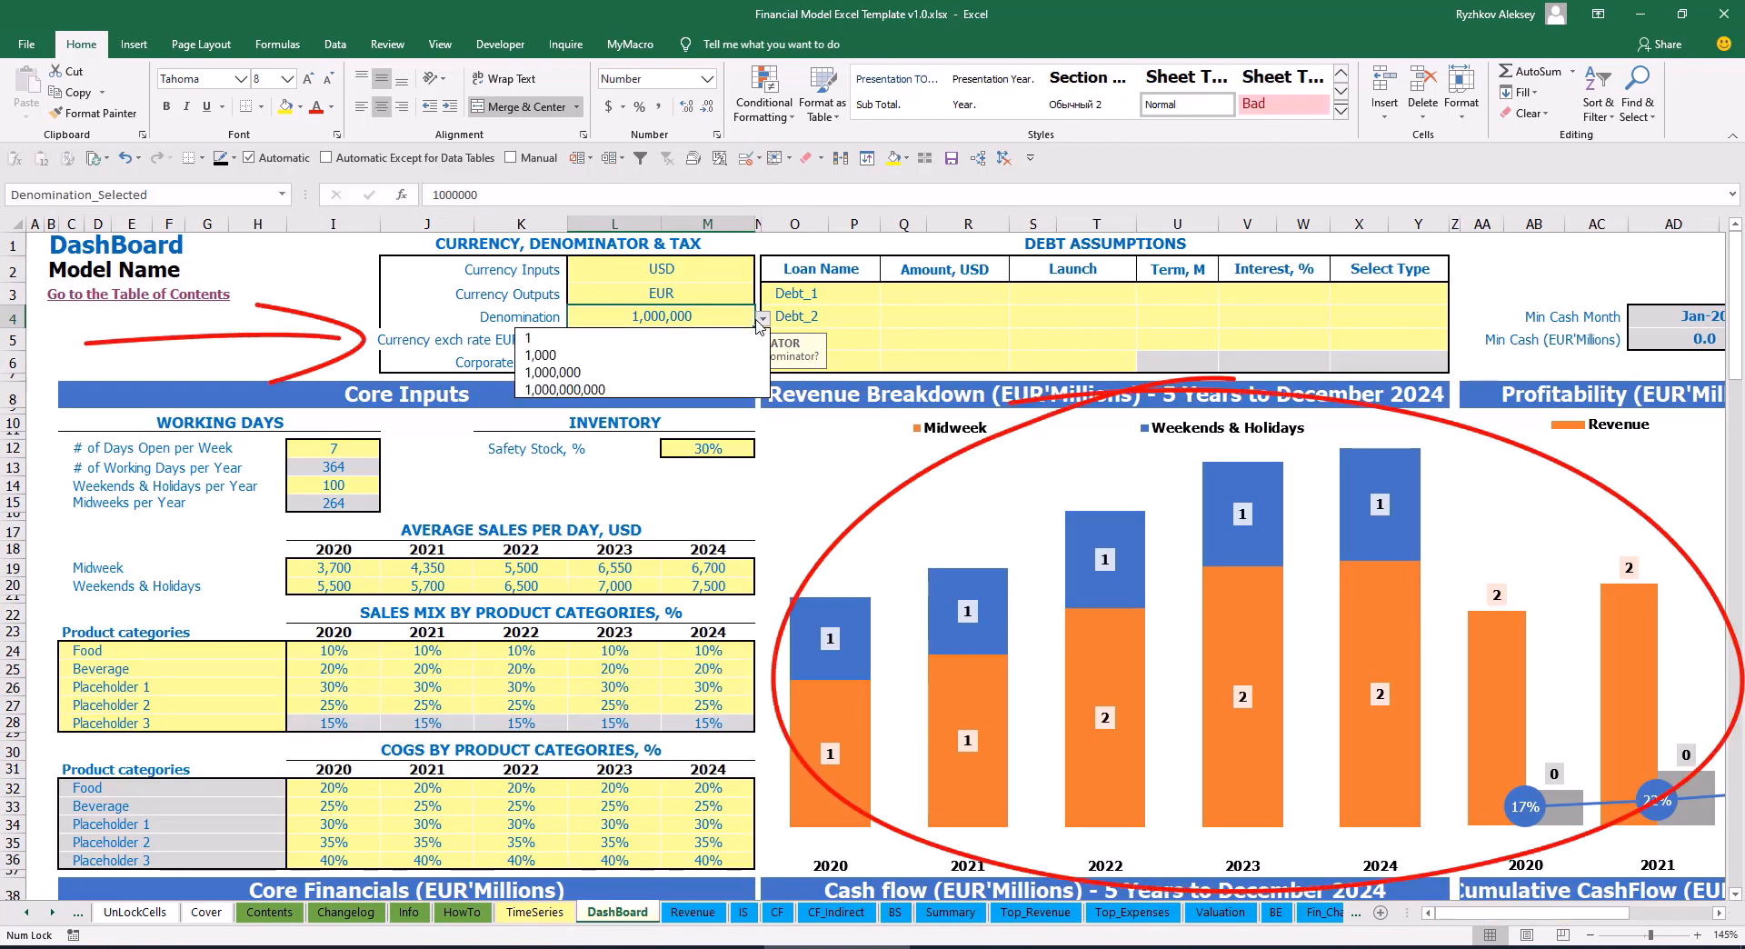
{"action": "left_click", "coordinate": [640, 339]}
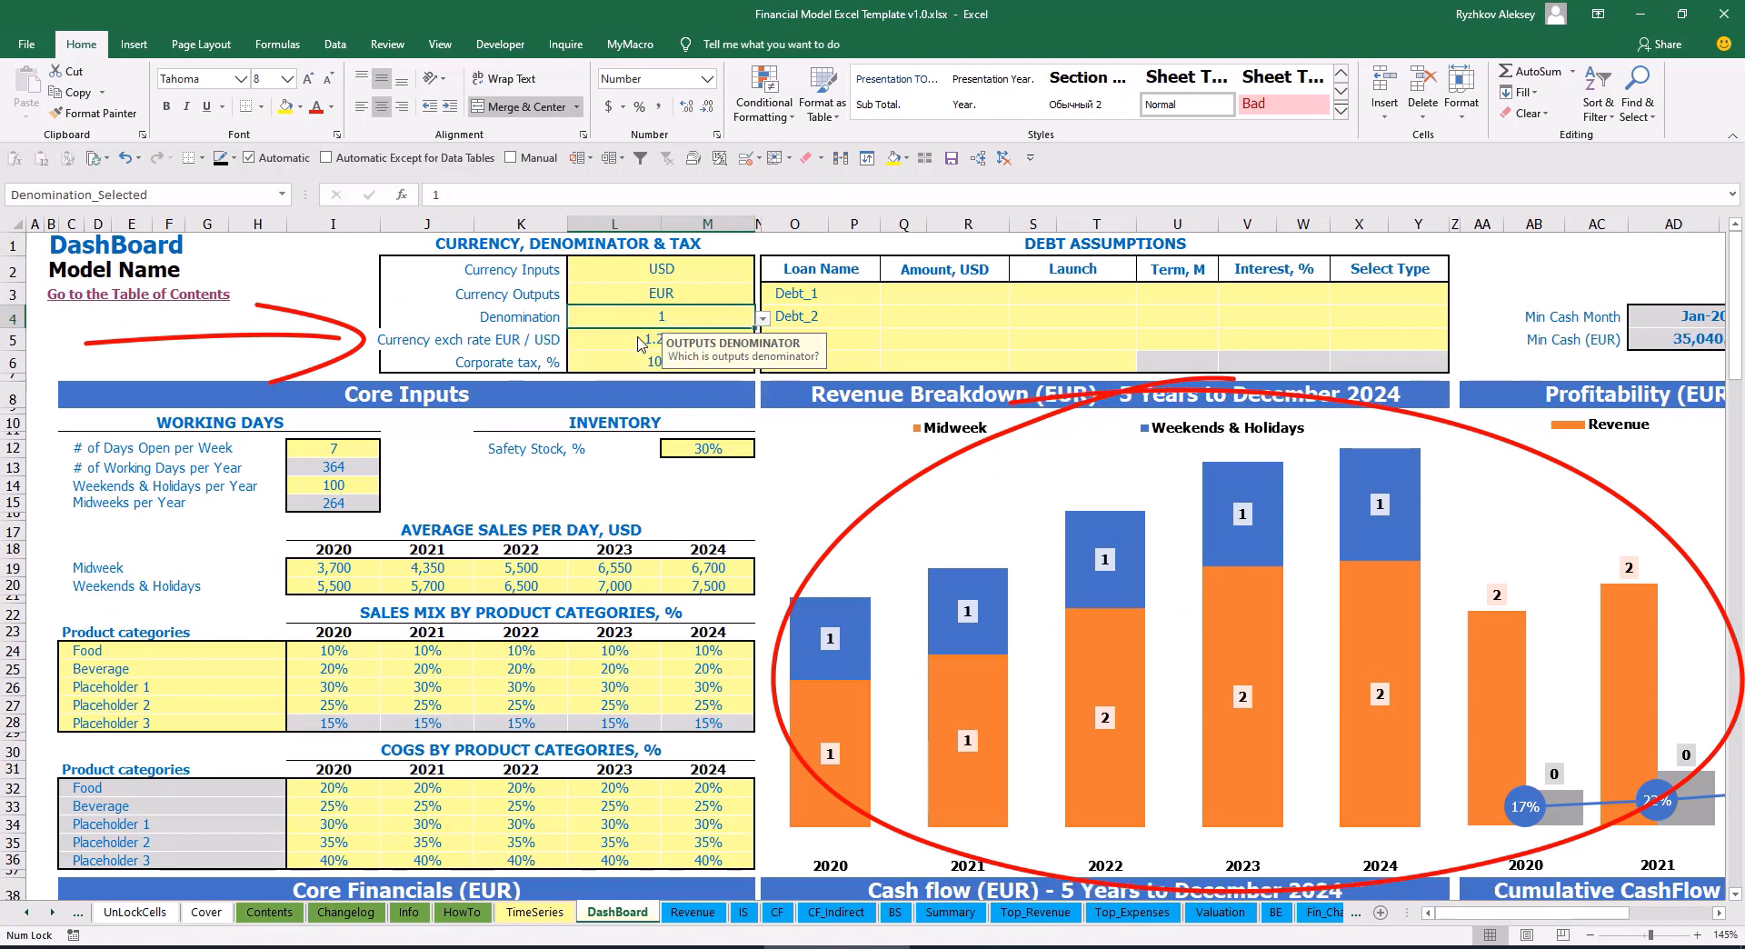
{"action": "left_click", "coordinate": [948, 912]}
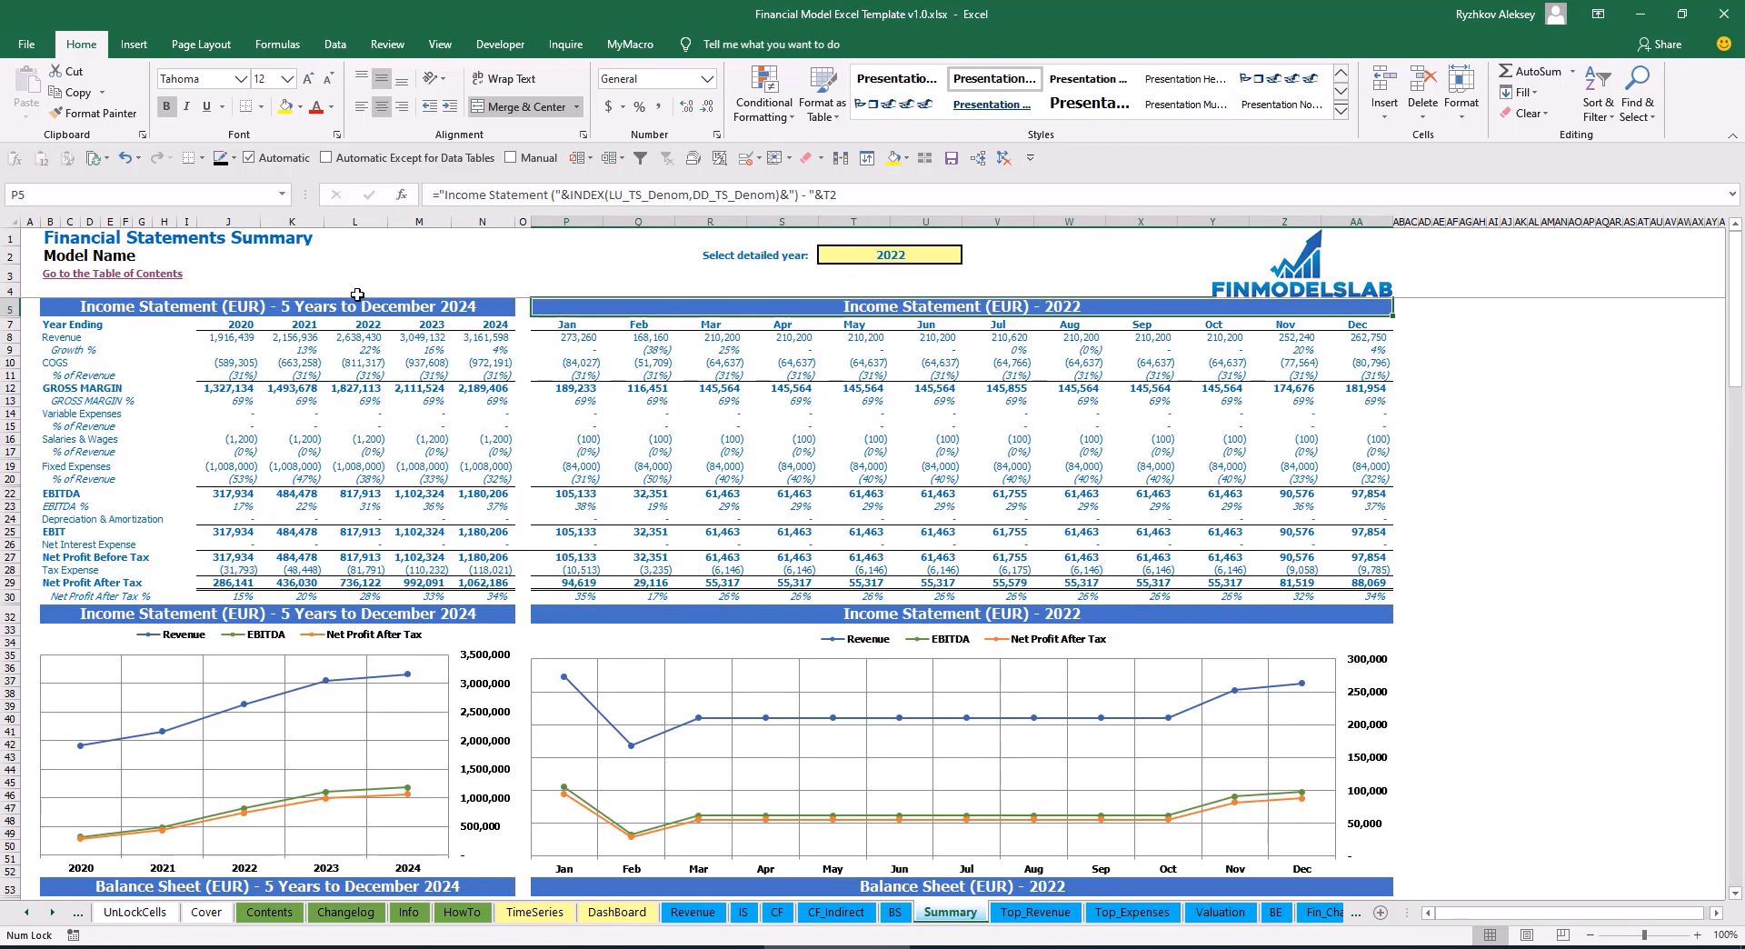
Set the Corporate tax to 15% on the DashBoard sheet and check the Tax Expense row on the IS sheet
{"action": "left_click", "coordinate": [617, 912]}
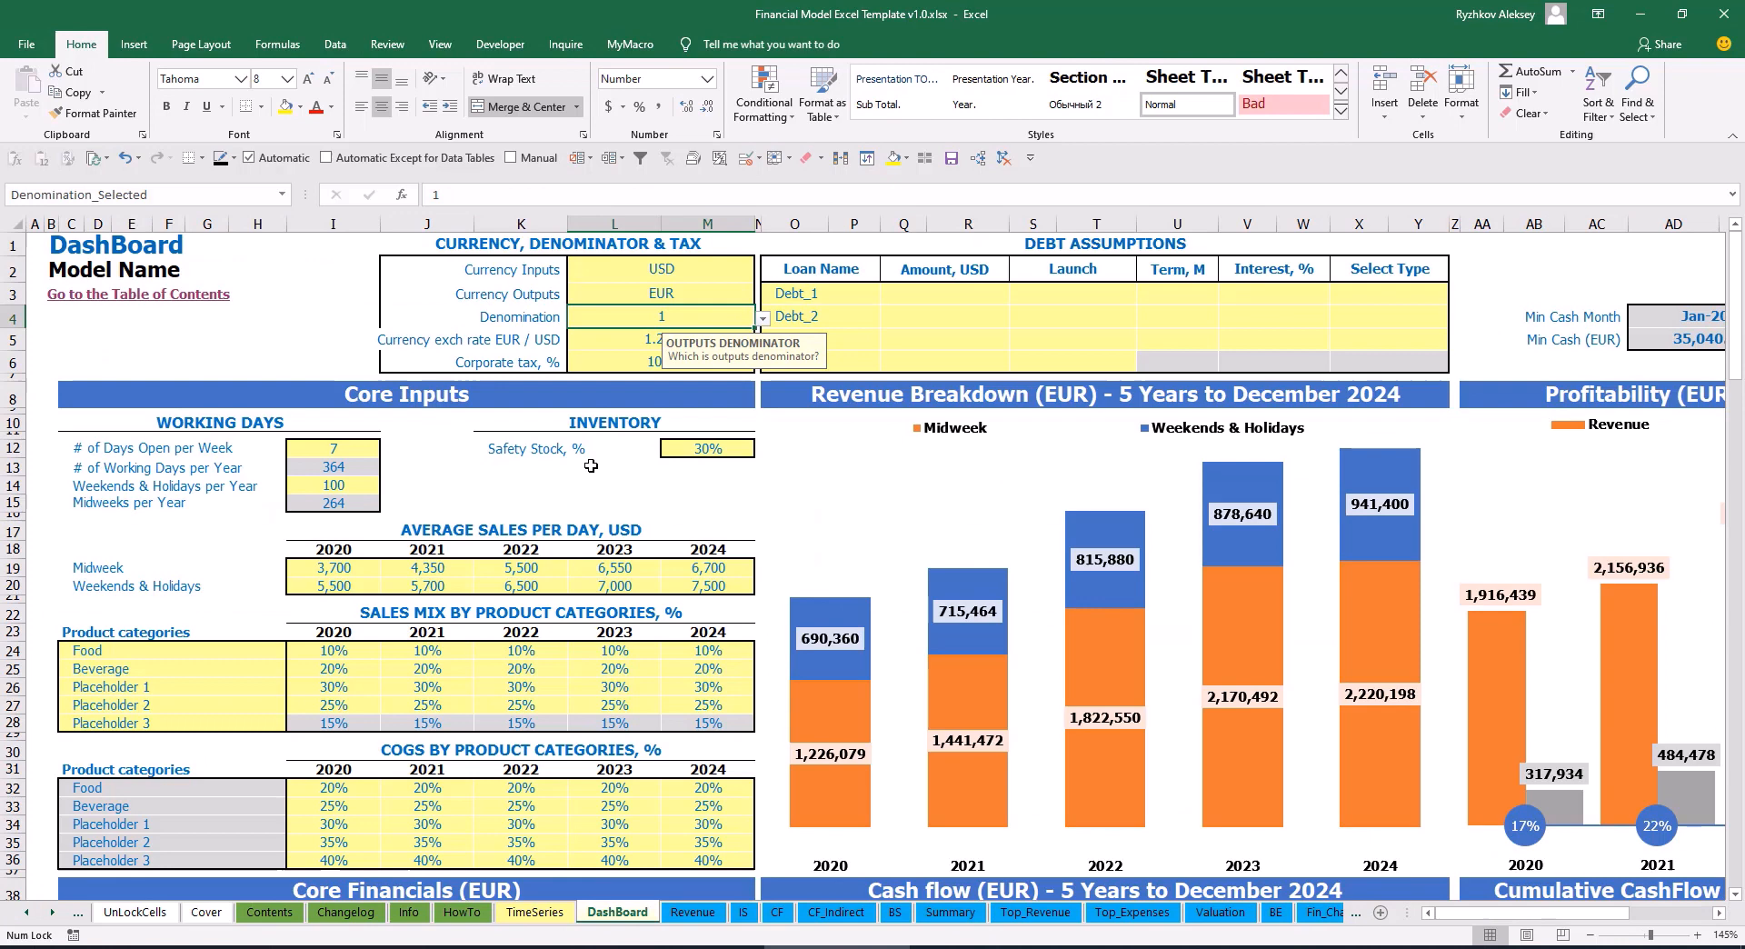
{"action": "left_click", "coordinate": [622, 354]}
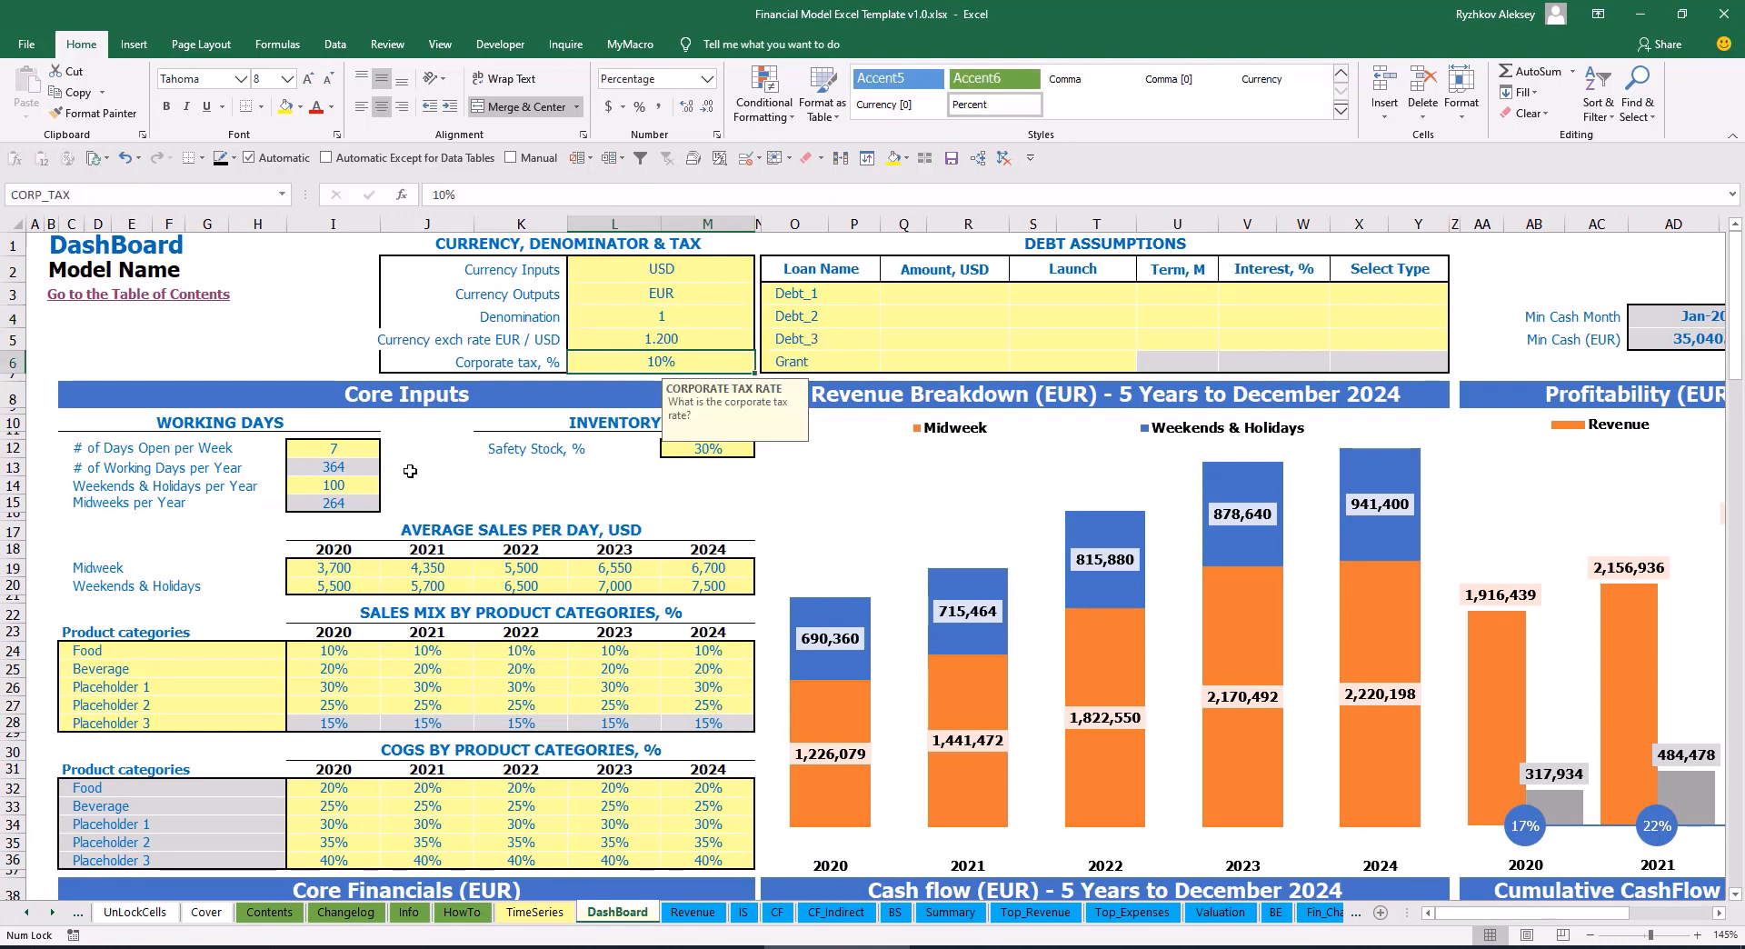
{"action": "type", "text": "15"}
{"action": "key", "text": "Return"}
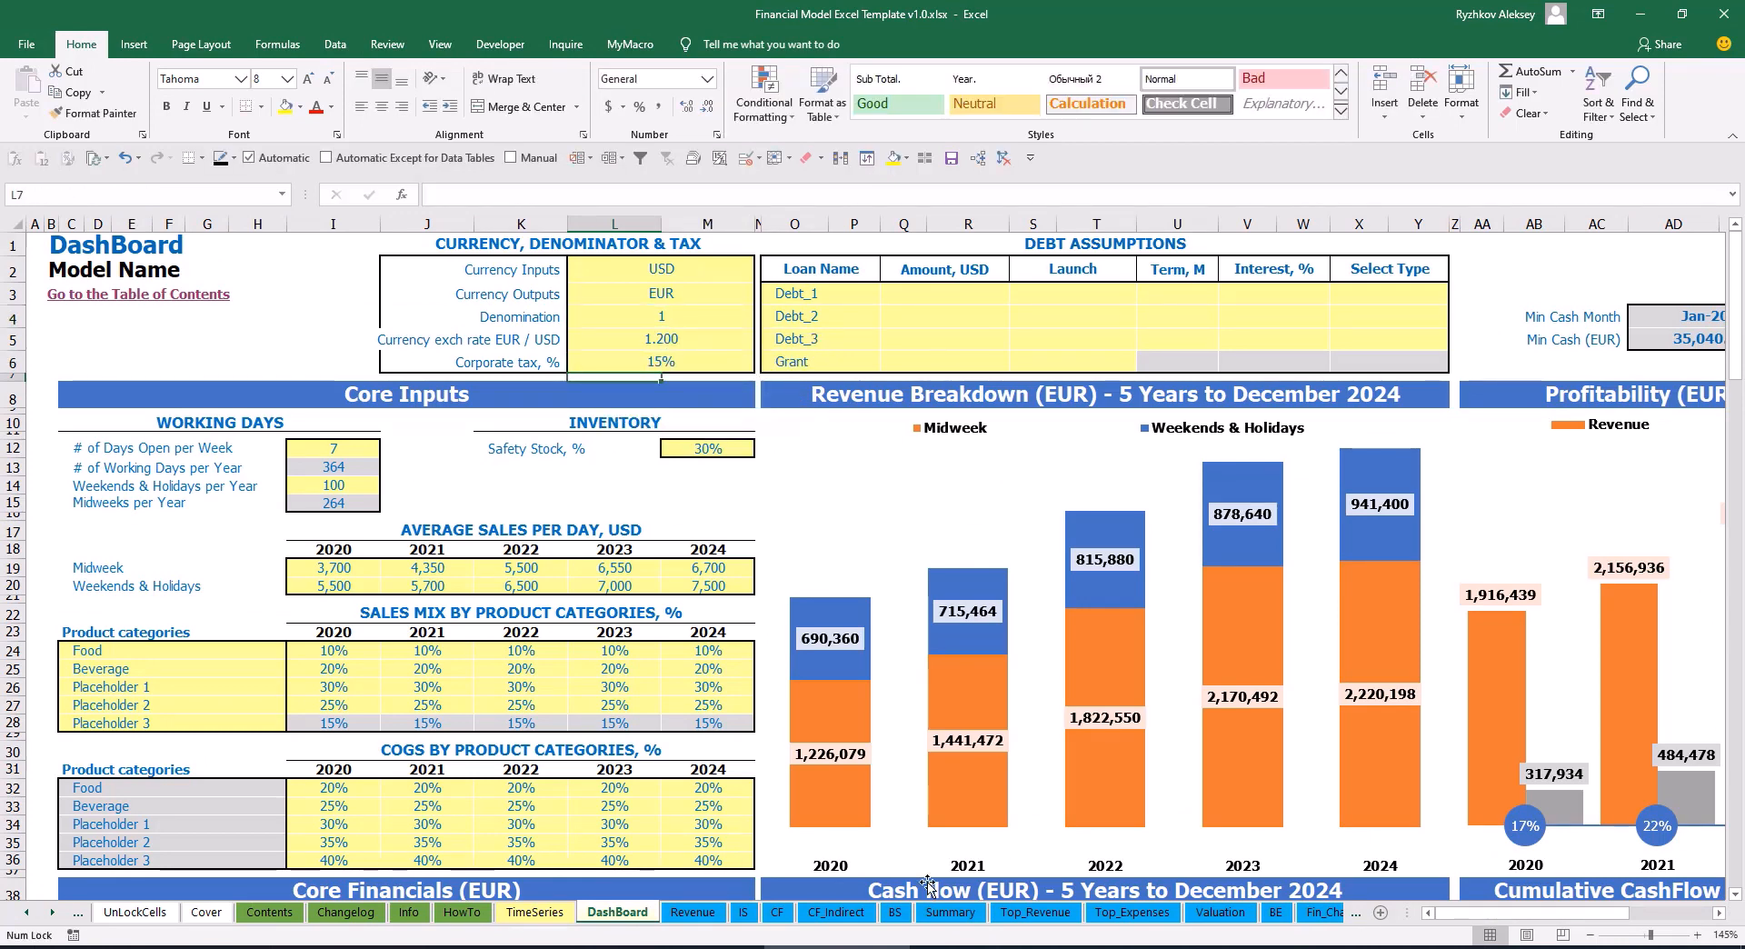
{"action": "left_click", "coordinate": [743, 911]}
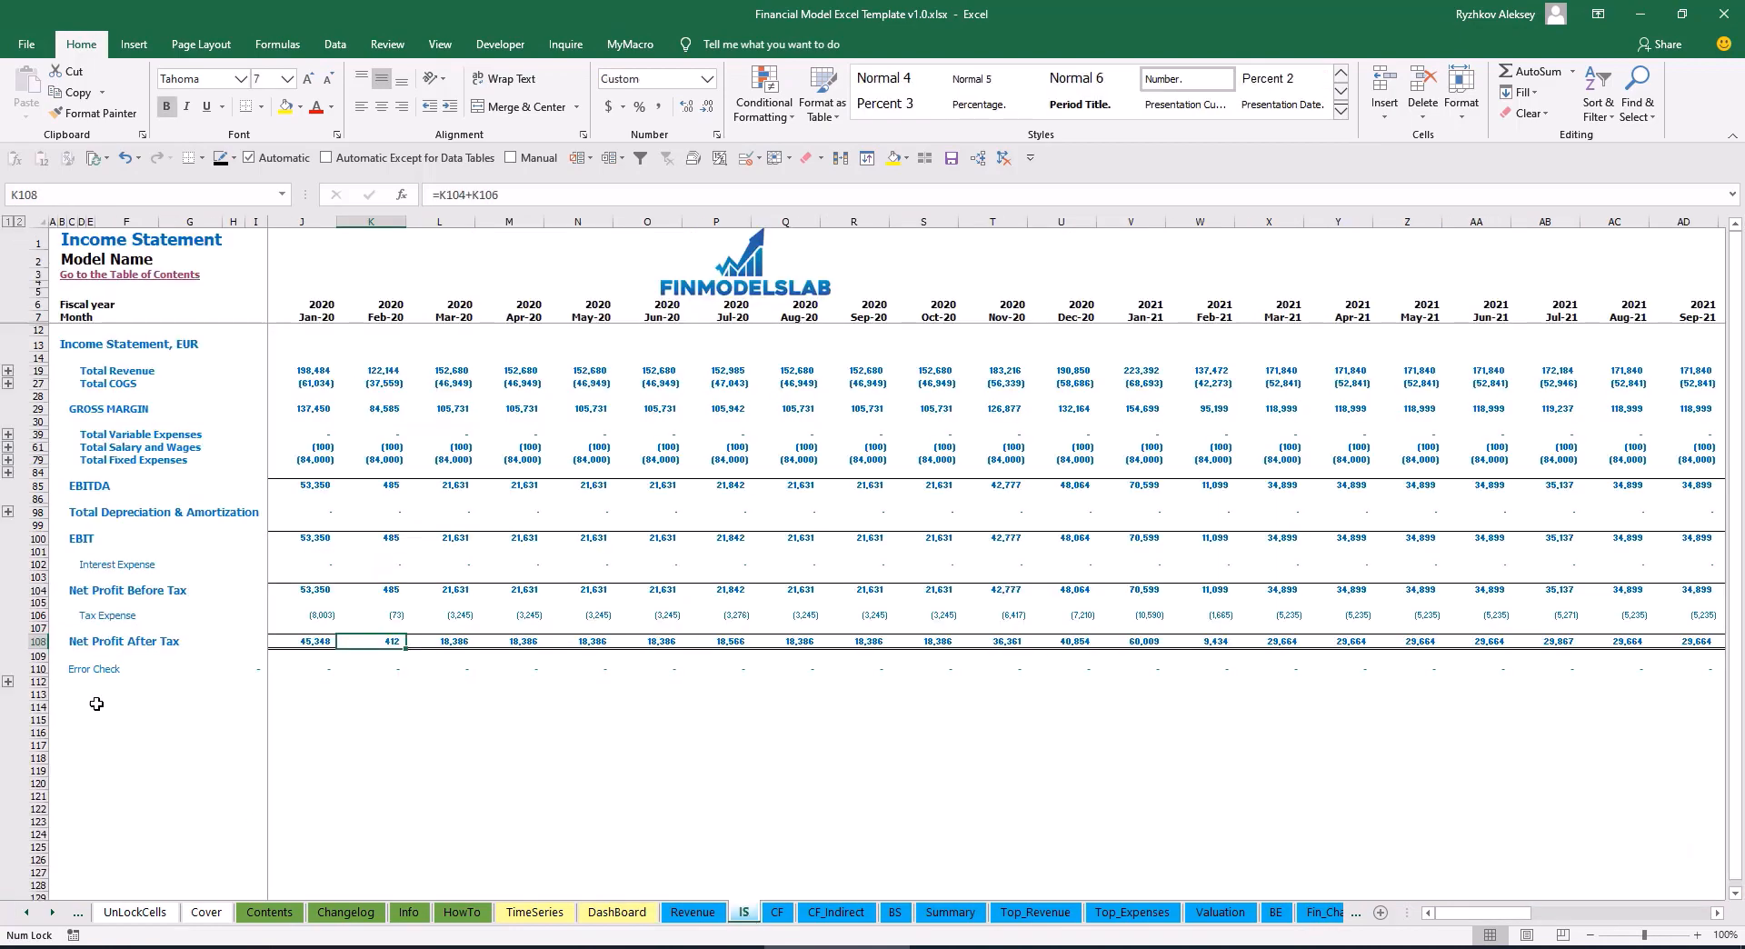
{"action": "left_click", "coordinate": [36, 616]}
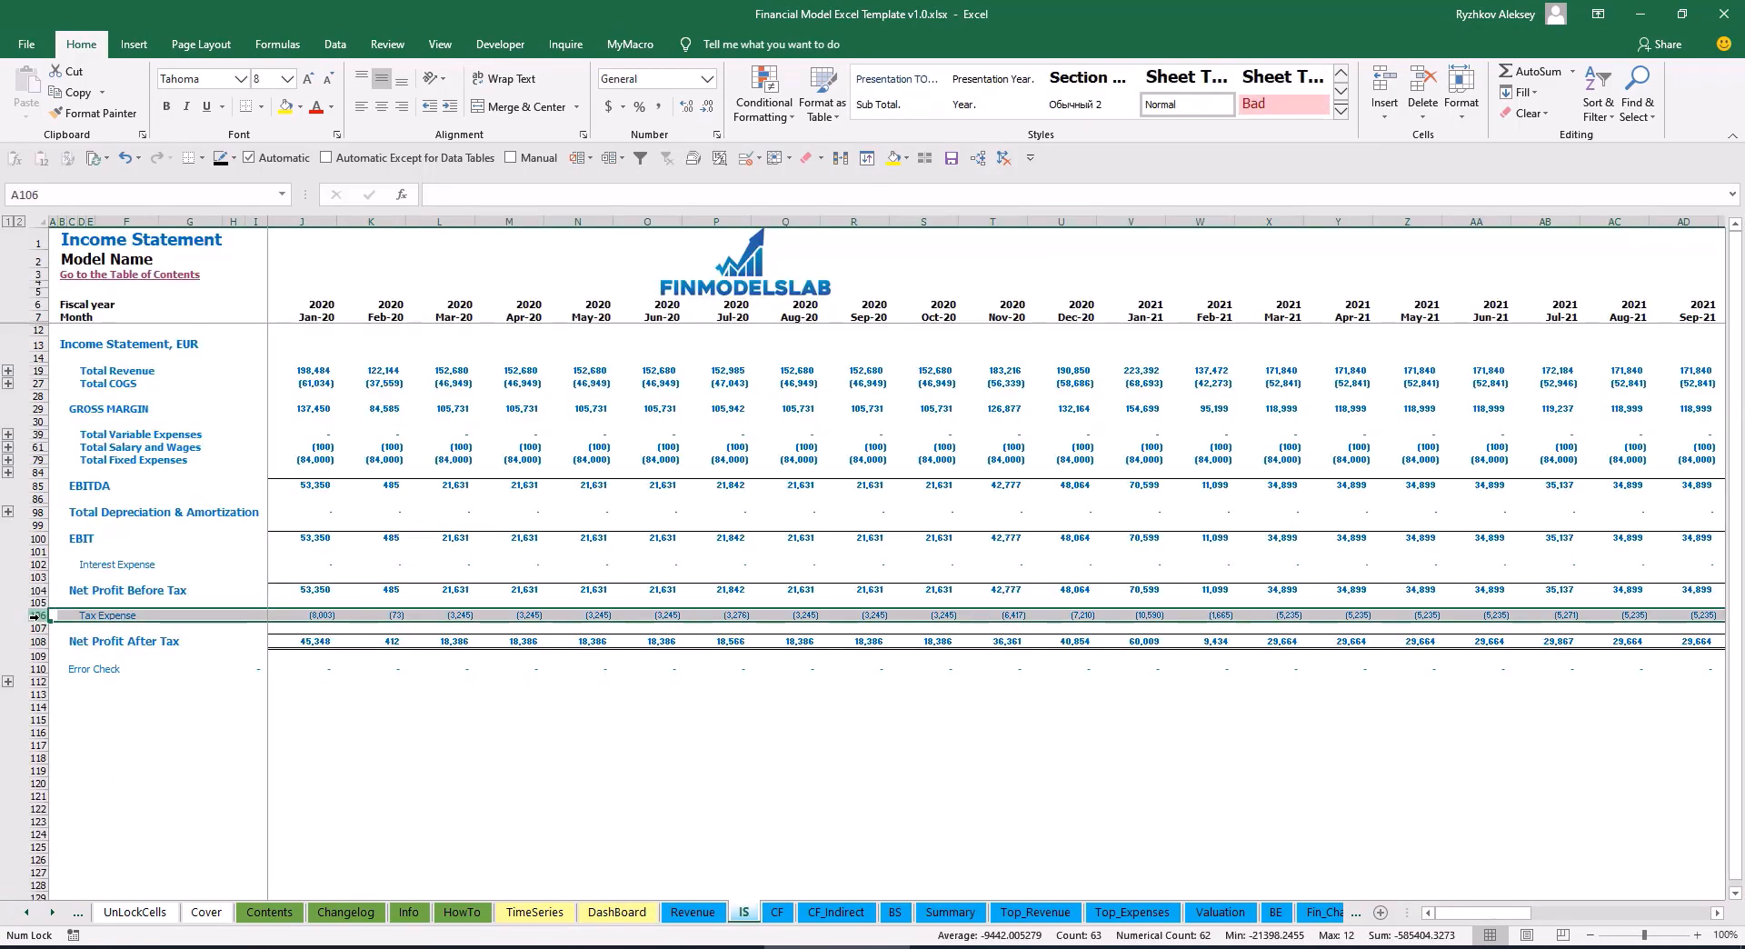